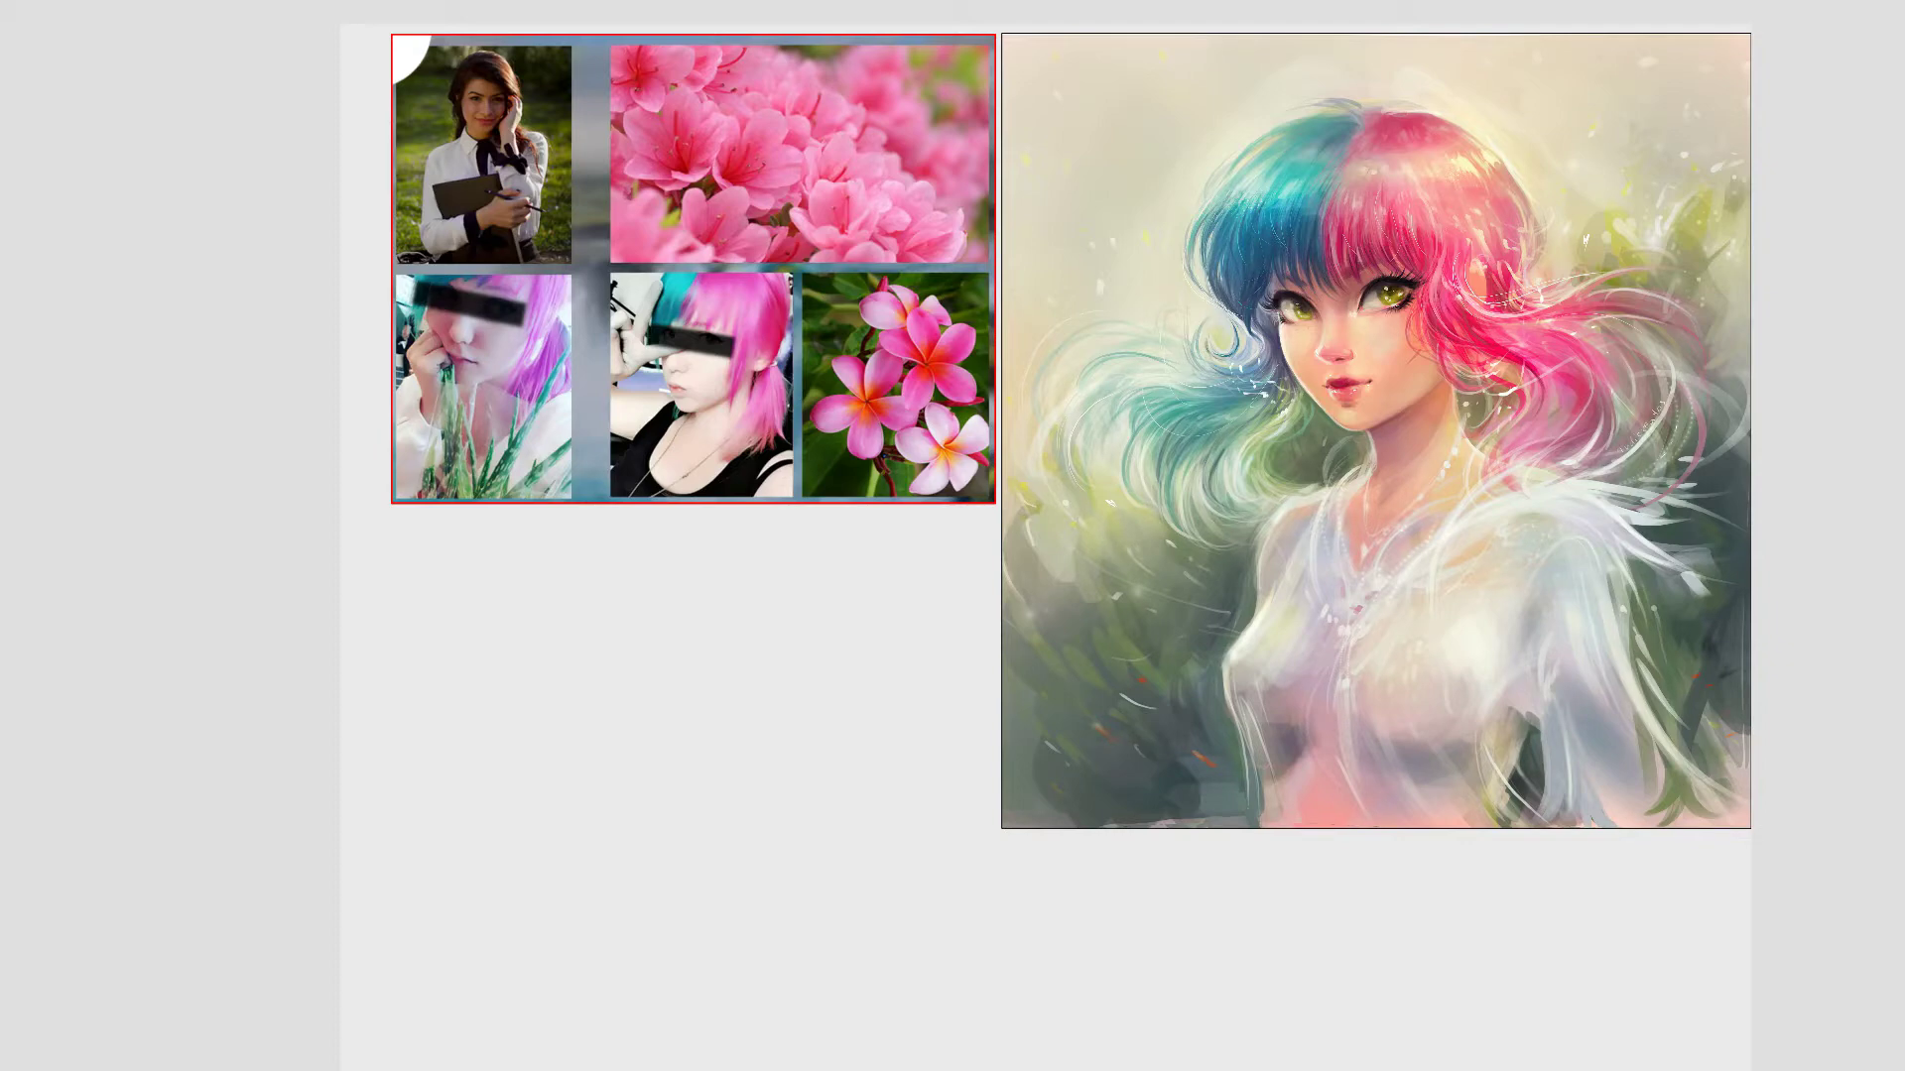
# Step: Add the pink flower photo to the reference board, delete its smaller duplicate, and enlarge it beneath the collage beside the portrait painting
pyautogui.moveTo(0, 487); pyautogui.dragTo(803, 589)
pyautogui.click(850, 601)
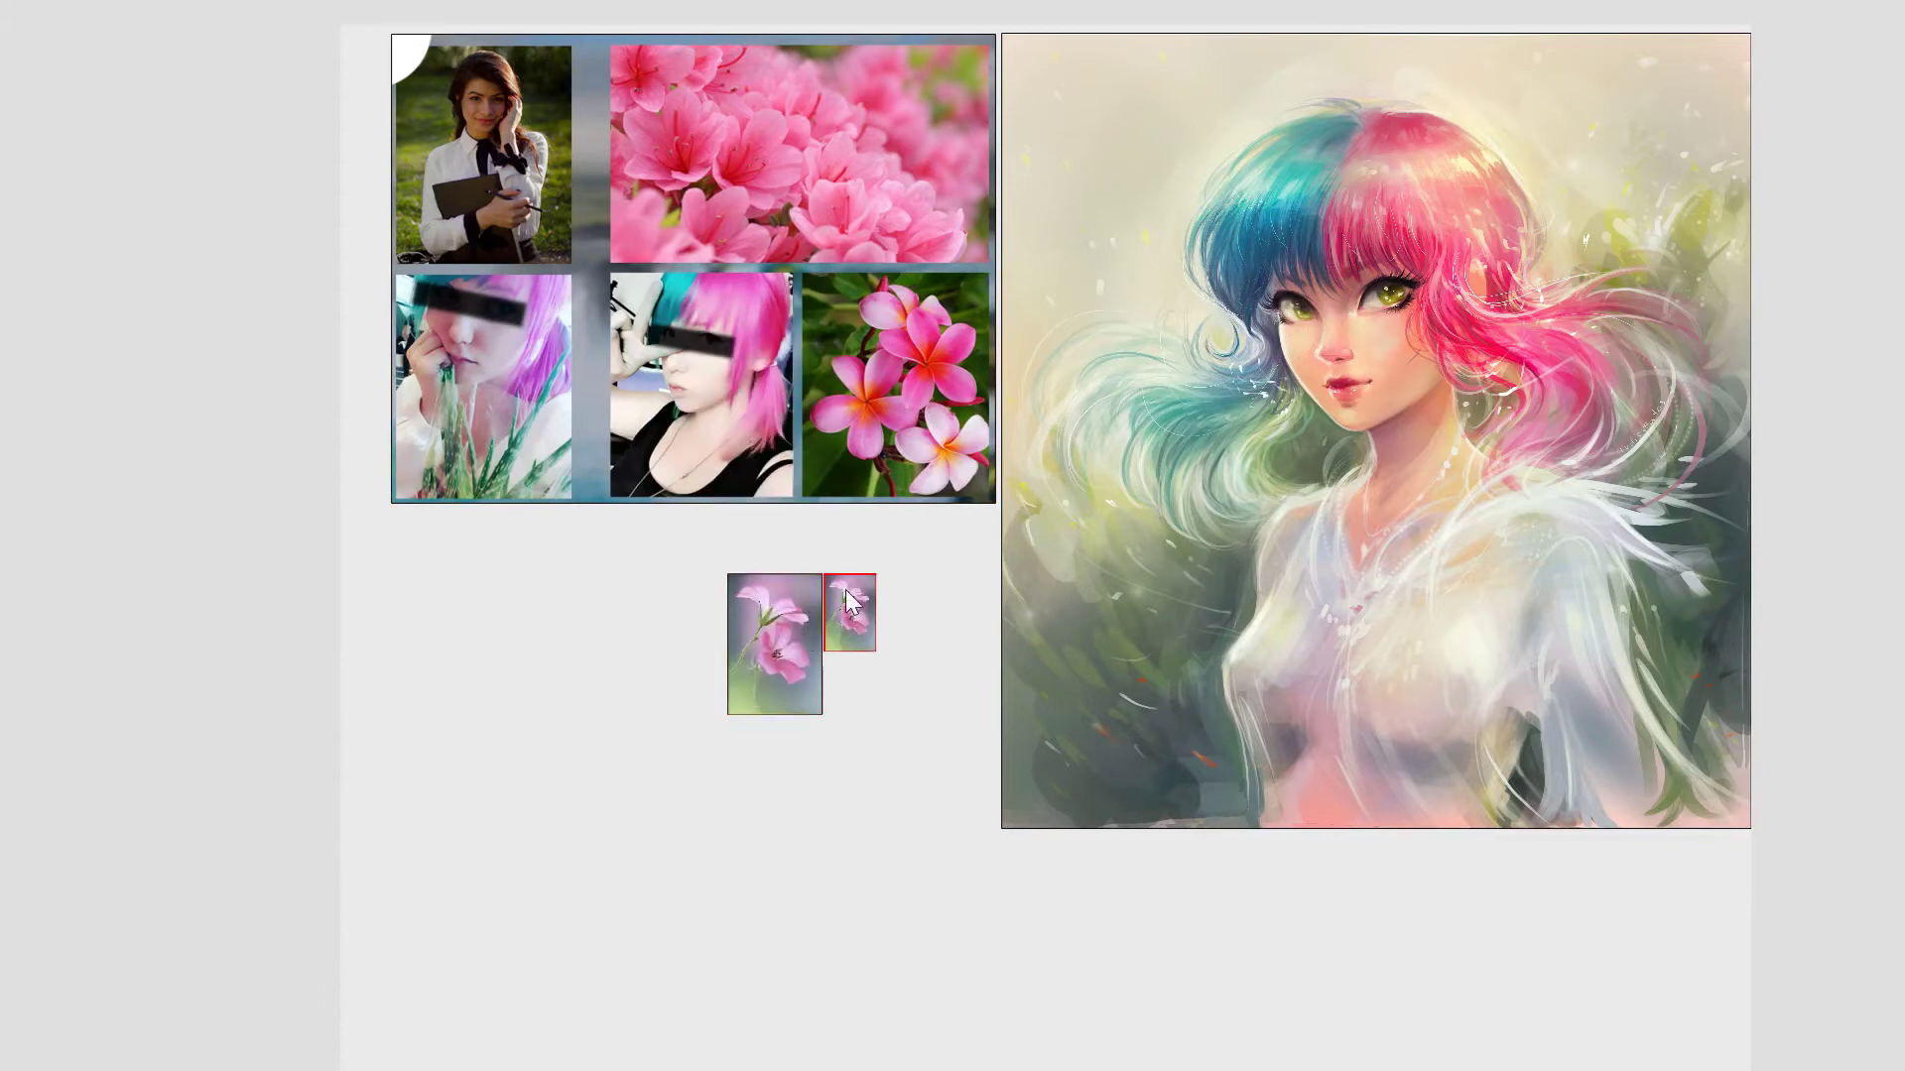
pyautogui.press('Delete')
pyautogui.click(768, 641)
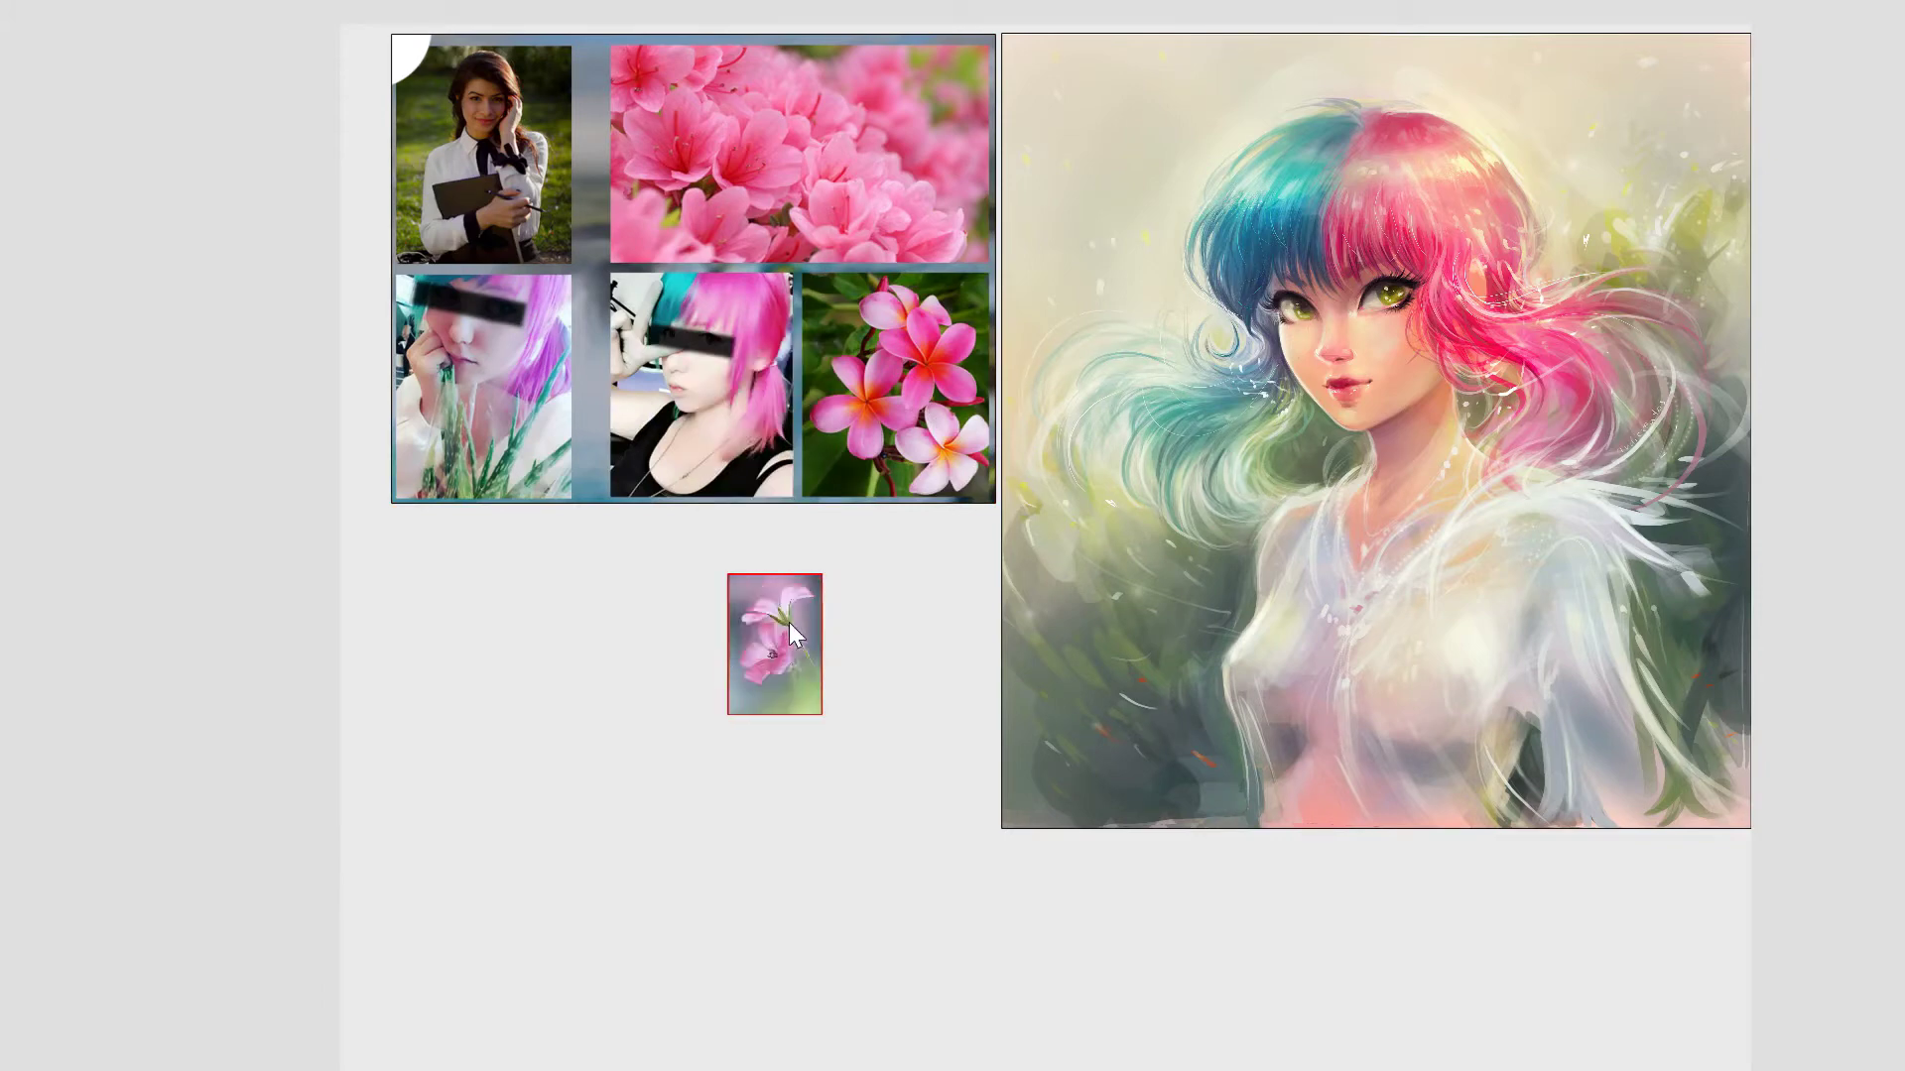
pyautogui.scroll(2, 754, 622)
pyautogui.moveTo(801, 635); pyautogui.dragTo(919, 634)
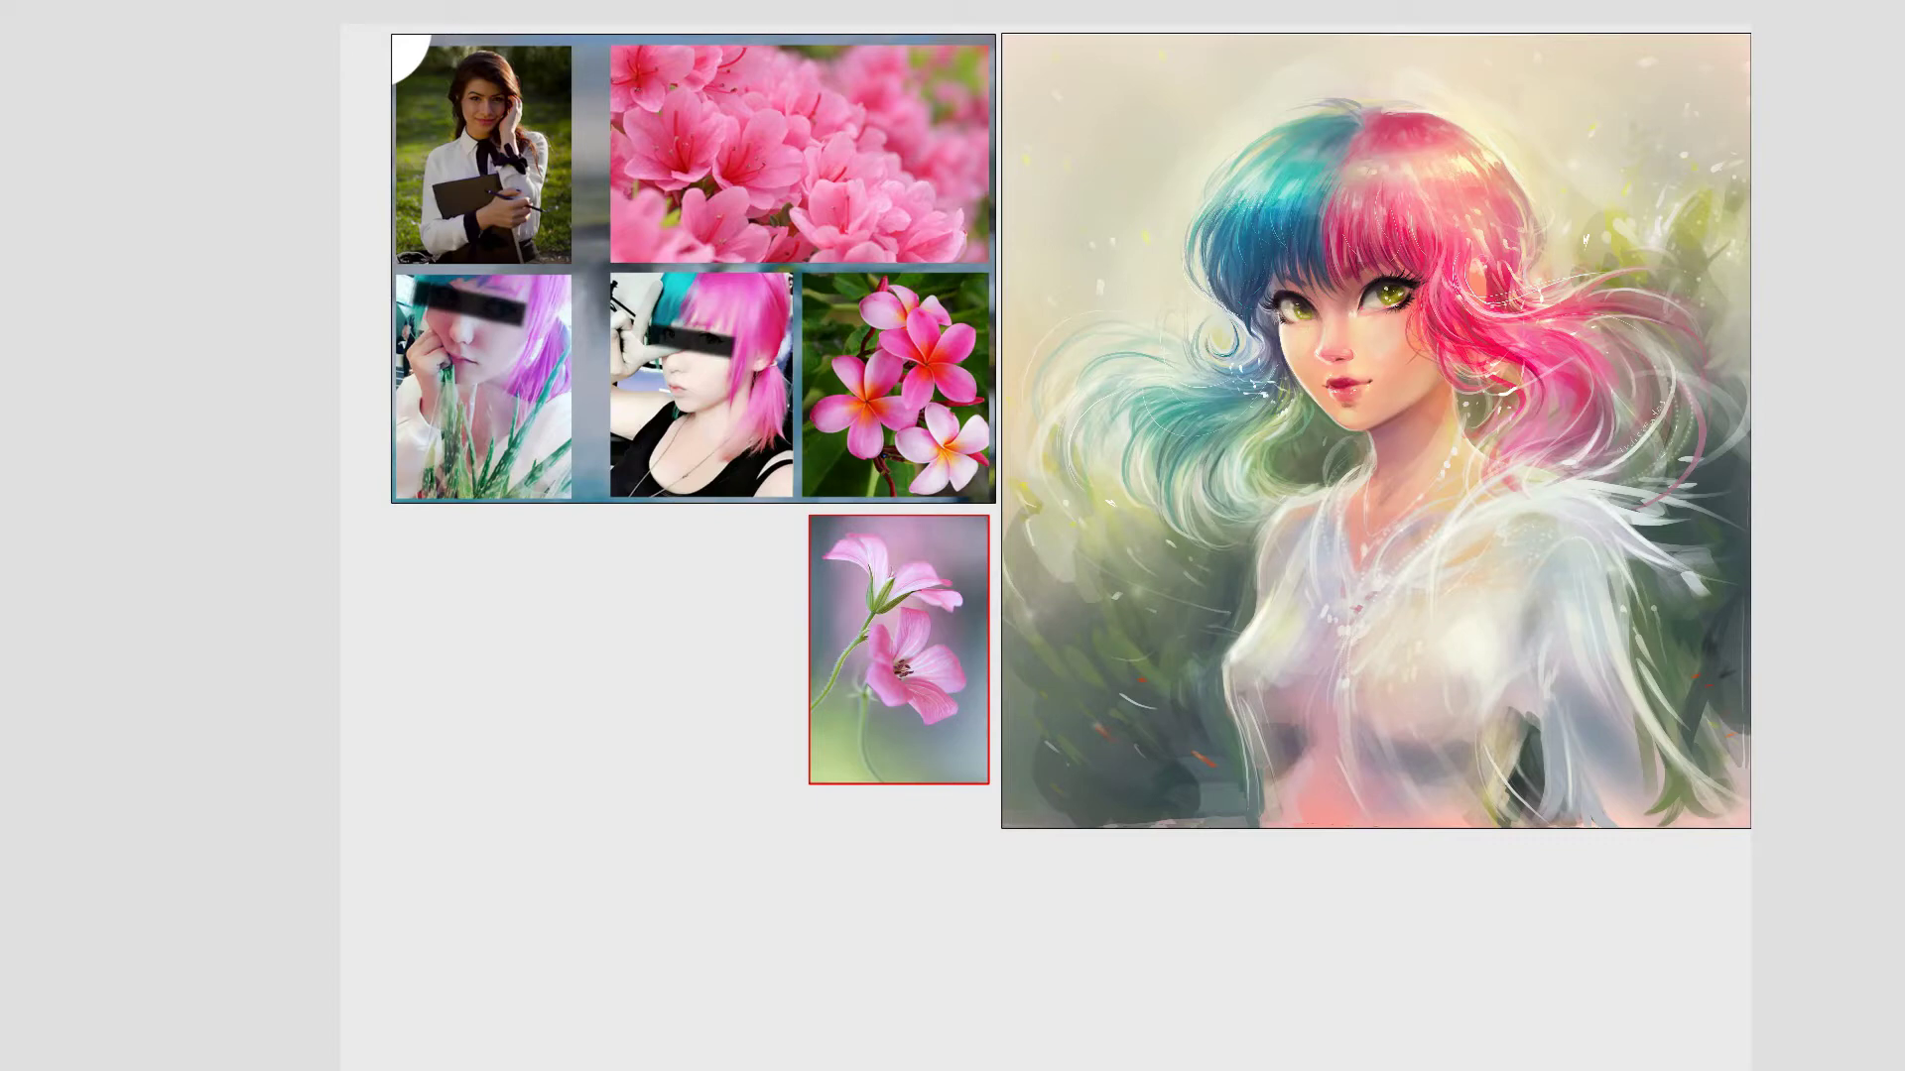
# Step: Paste the photo of two cosmos flowers on yellow and enlarge it beside the pink flower photo to match its height
pyautogui.click(508, 647)
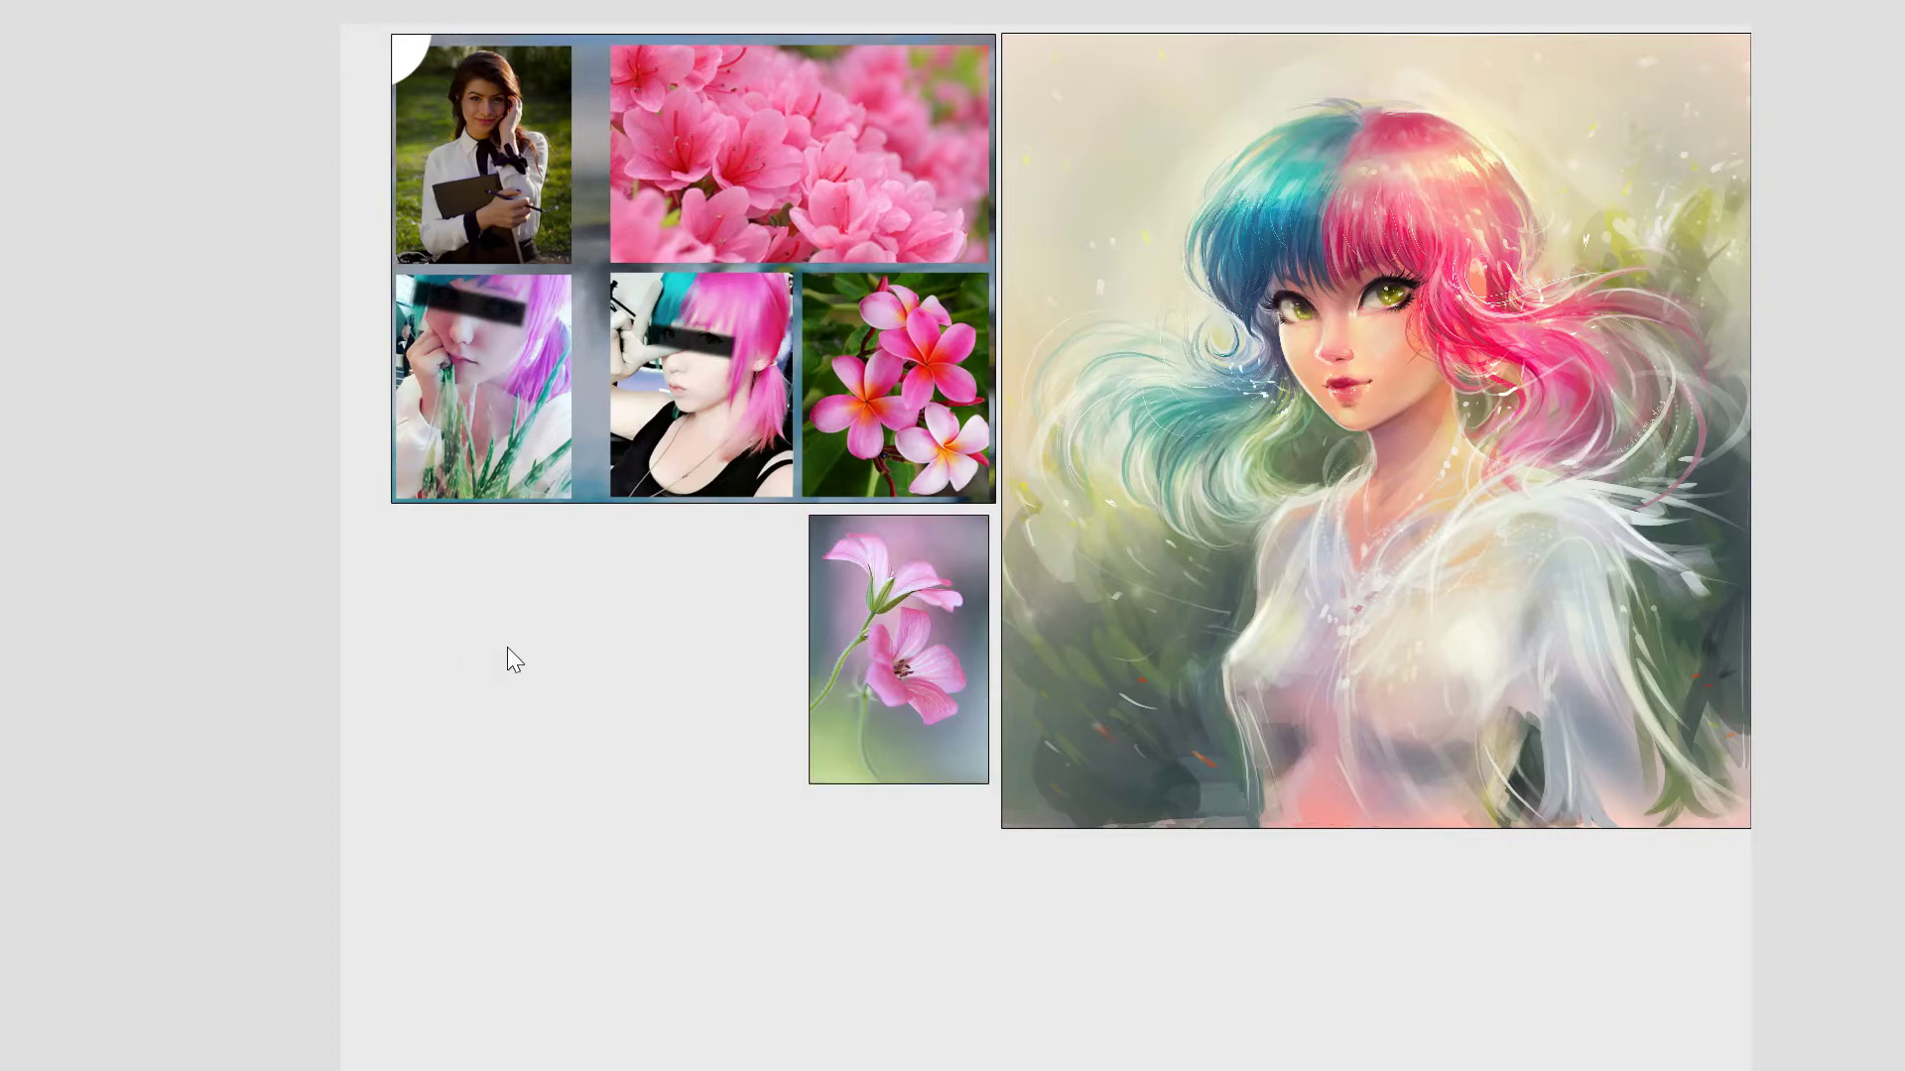
pyautogui.hotkey('ctrl', 'v')
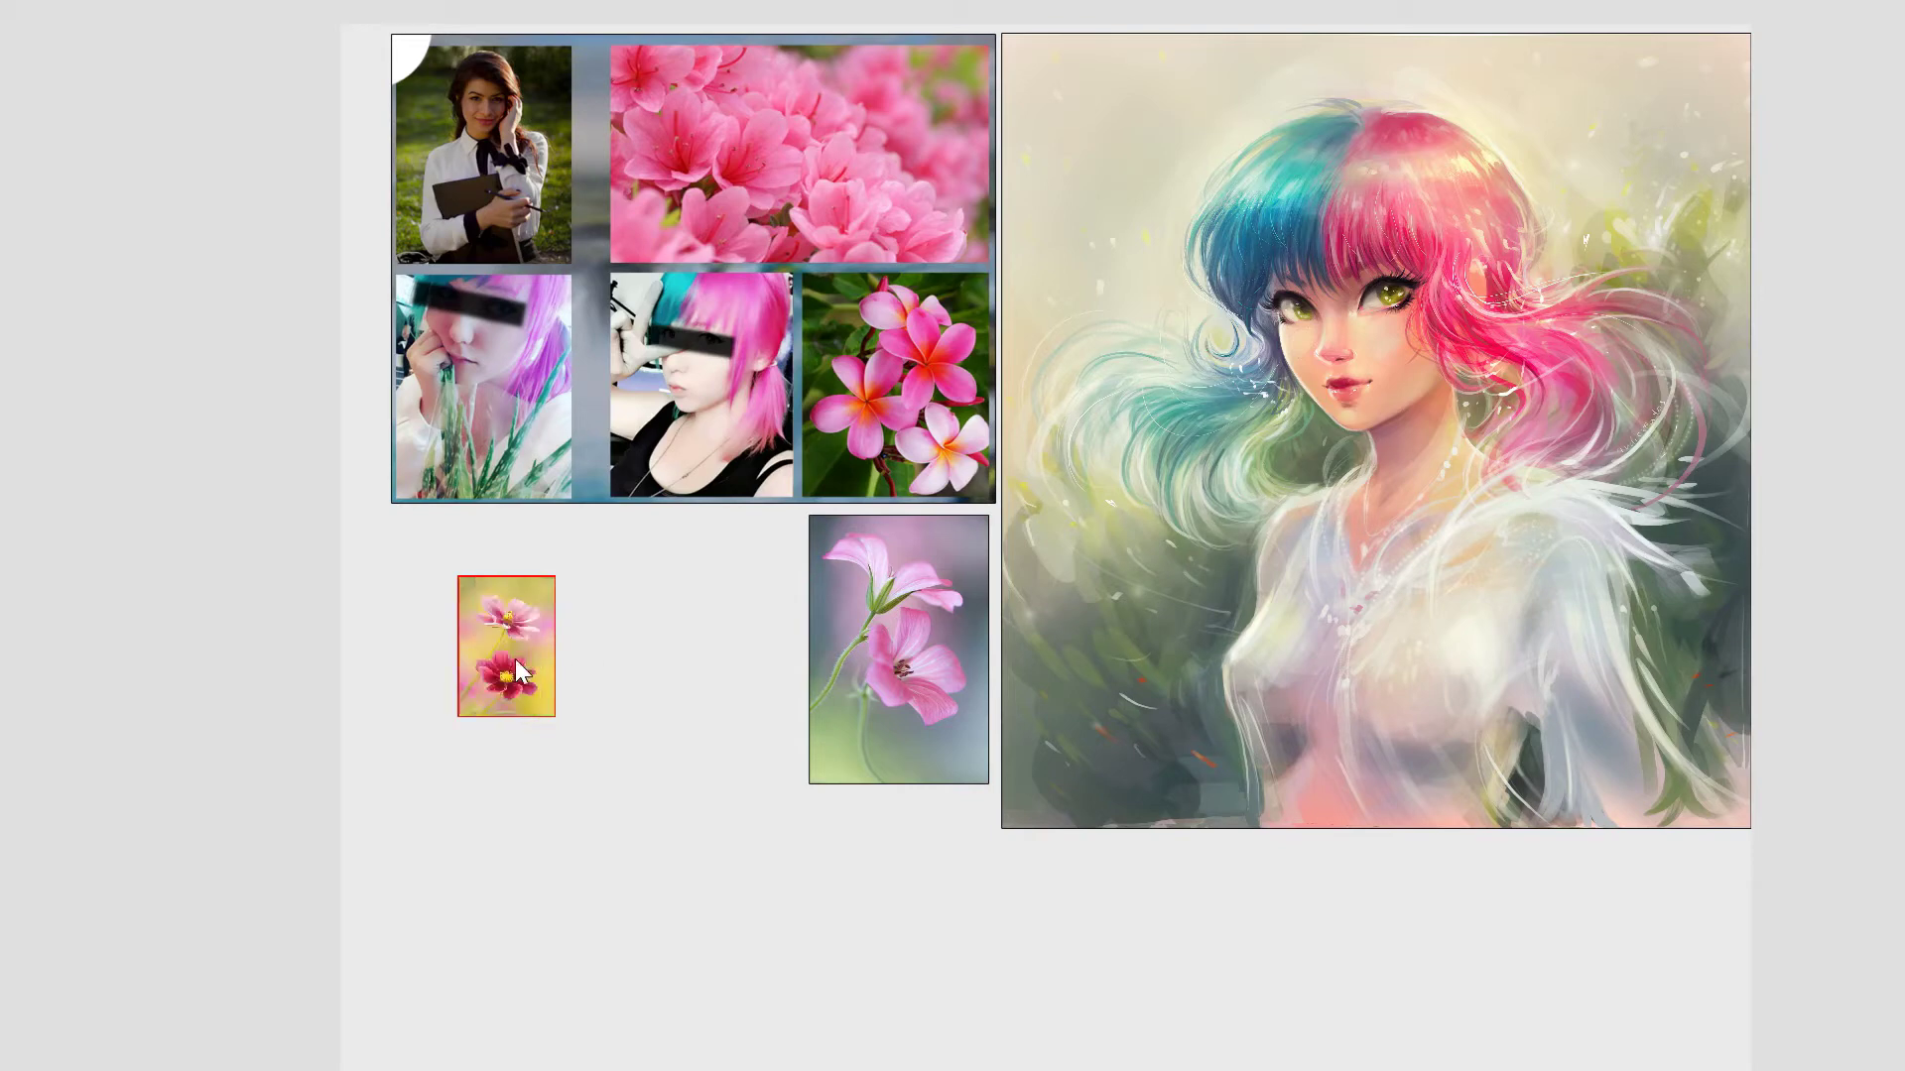
pyautogui.moveTo(515, 658); pyautogui.dragTo(789, 651)
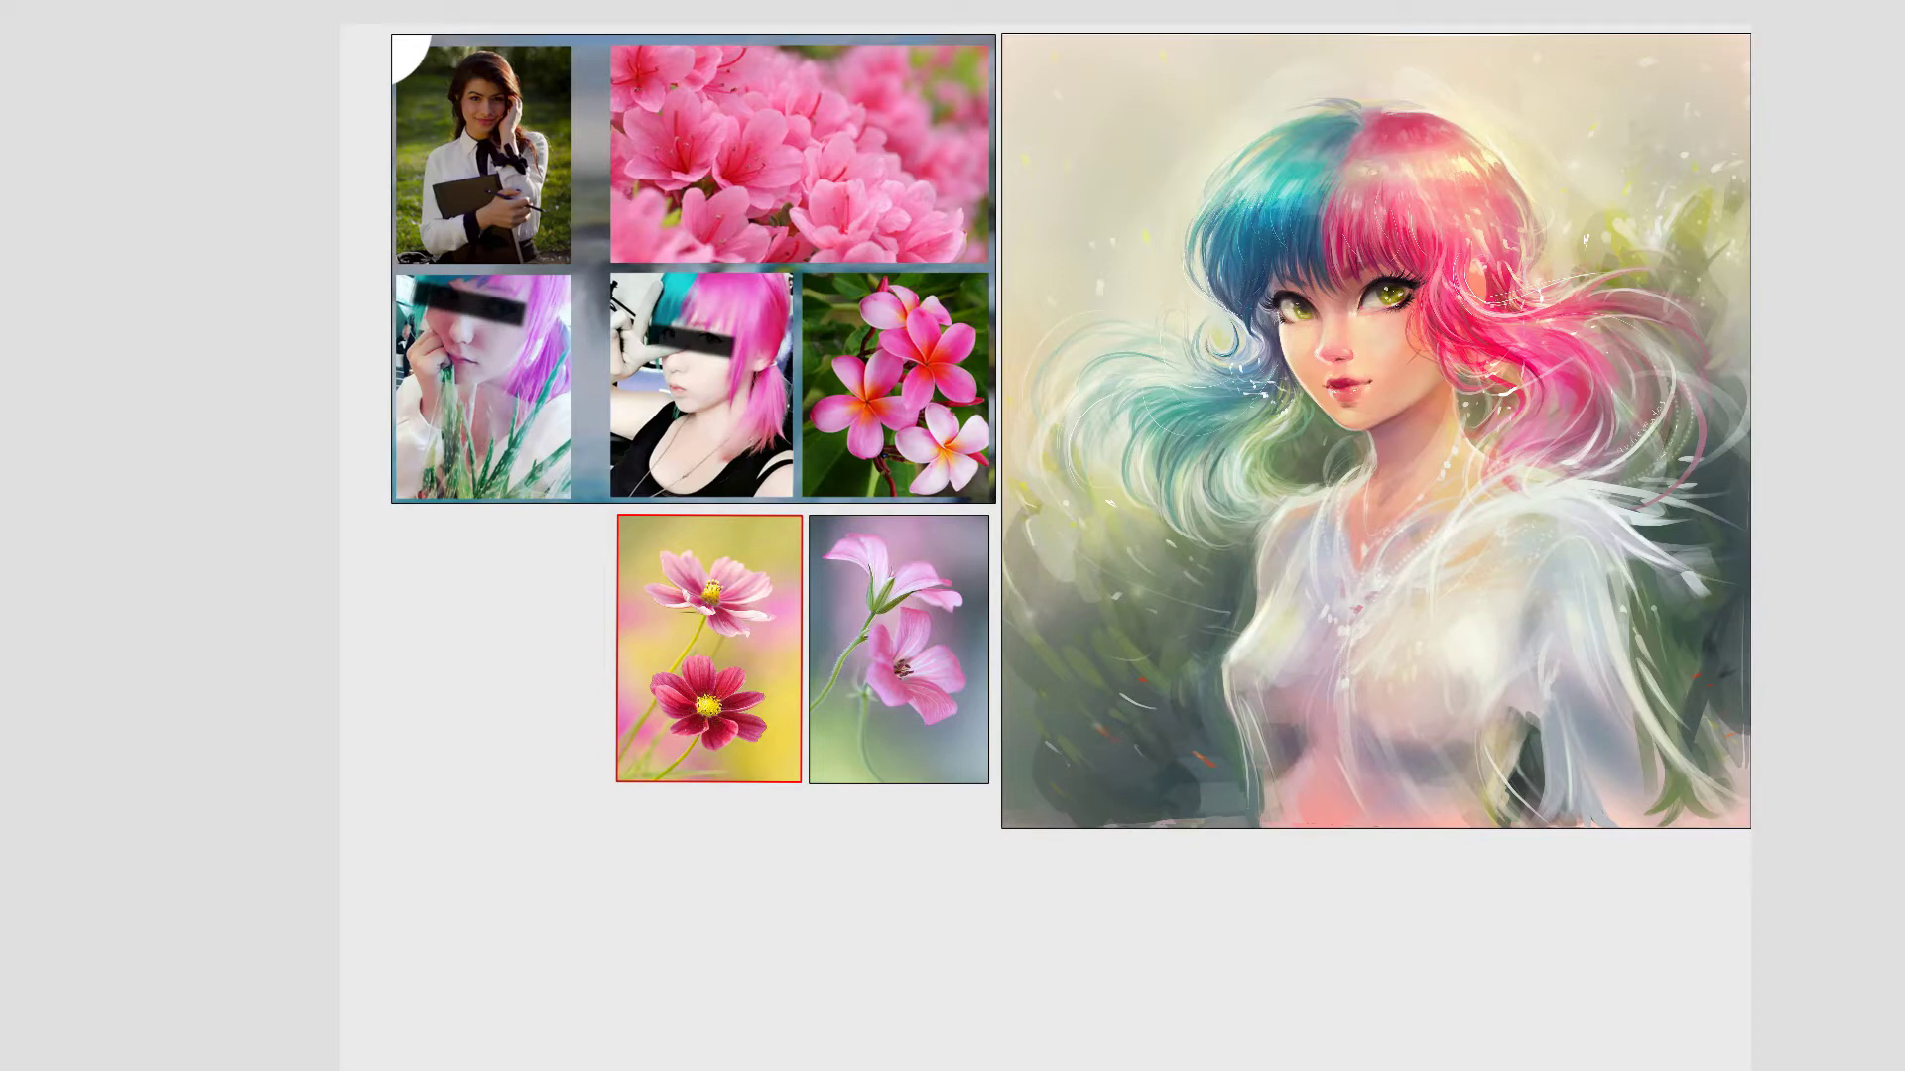
# Step: Paste the purple daisy photo and enlarge it beside the cosmos photo to extend the row beneath the collage
pyautogui.click(512, 700)
pyautogui.hotkey('ctrl', 'v')
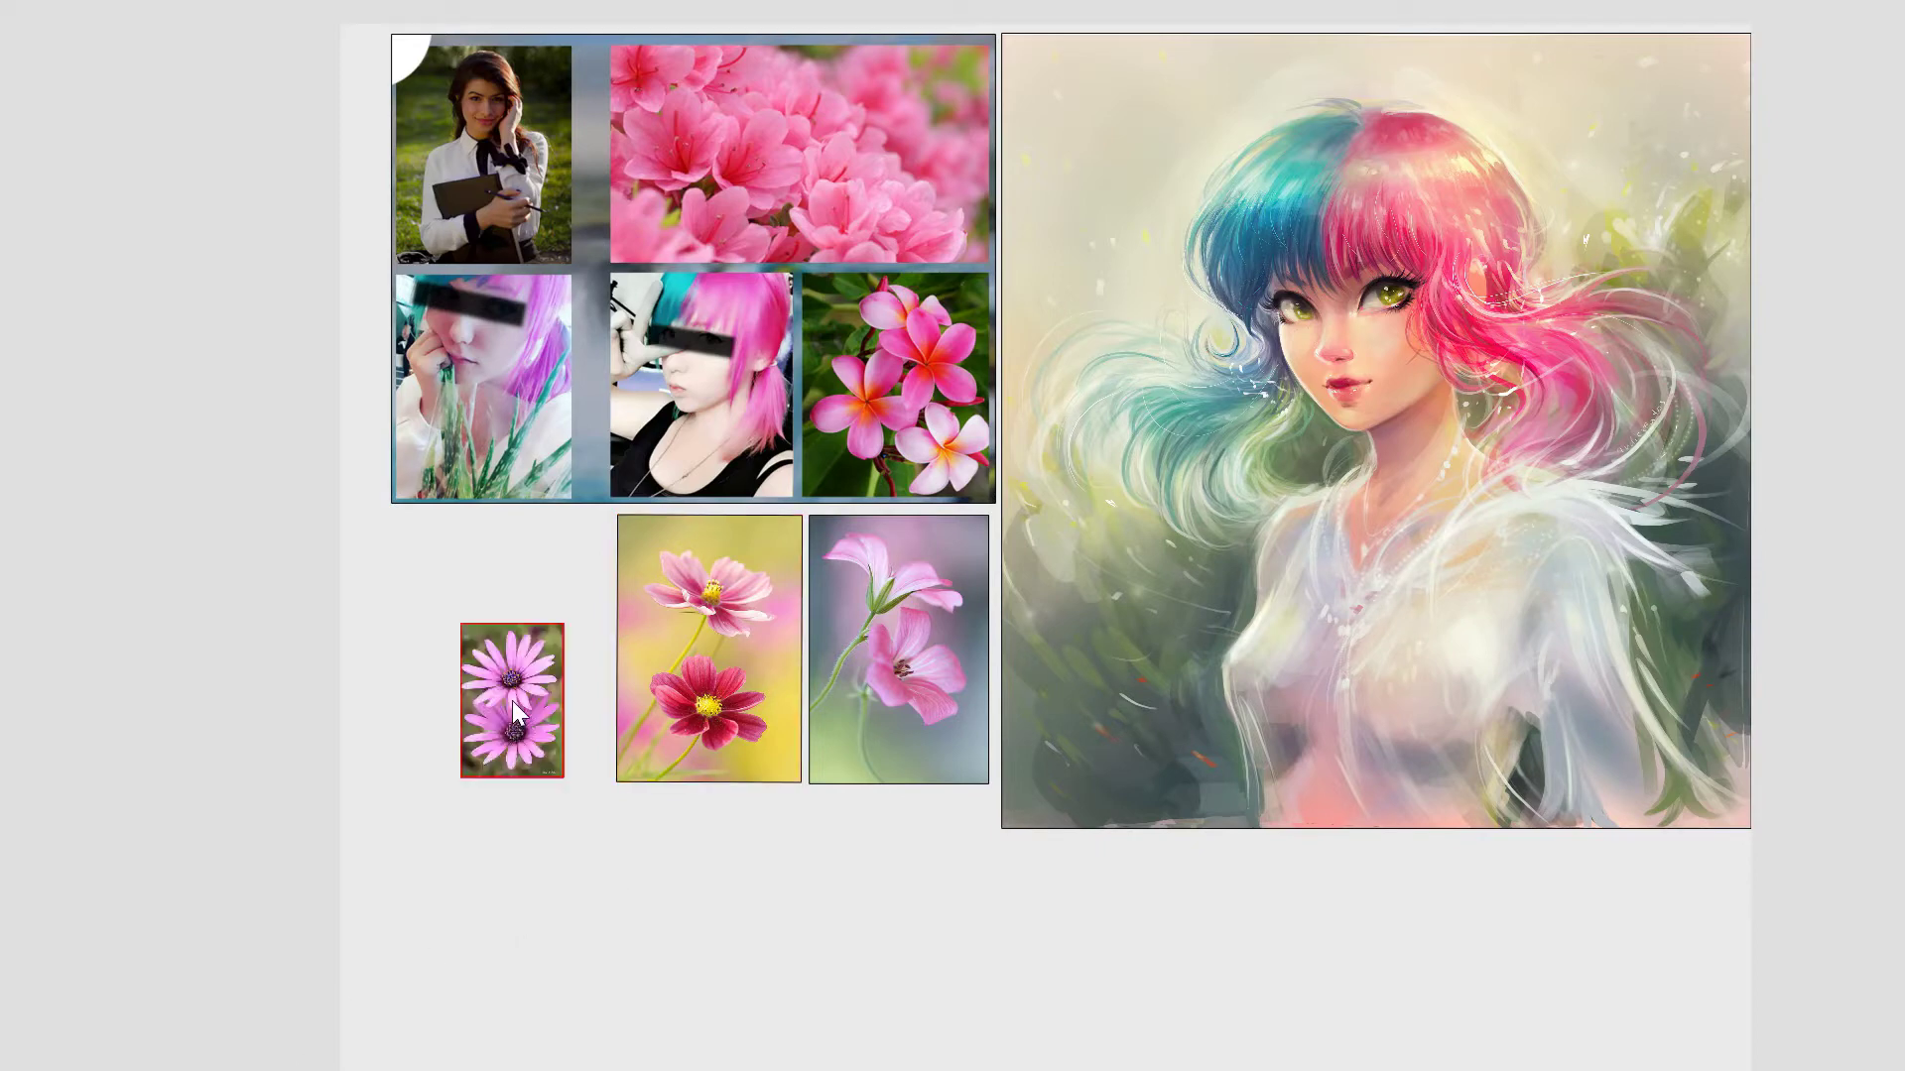
pyautogui.moveTo(512, 700); pyautogui.dragTo(585, 692)
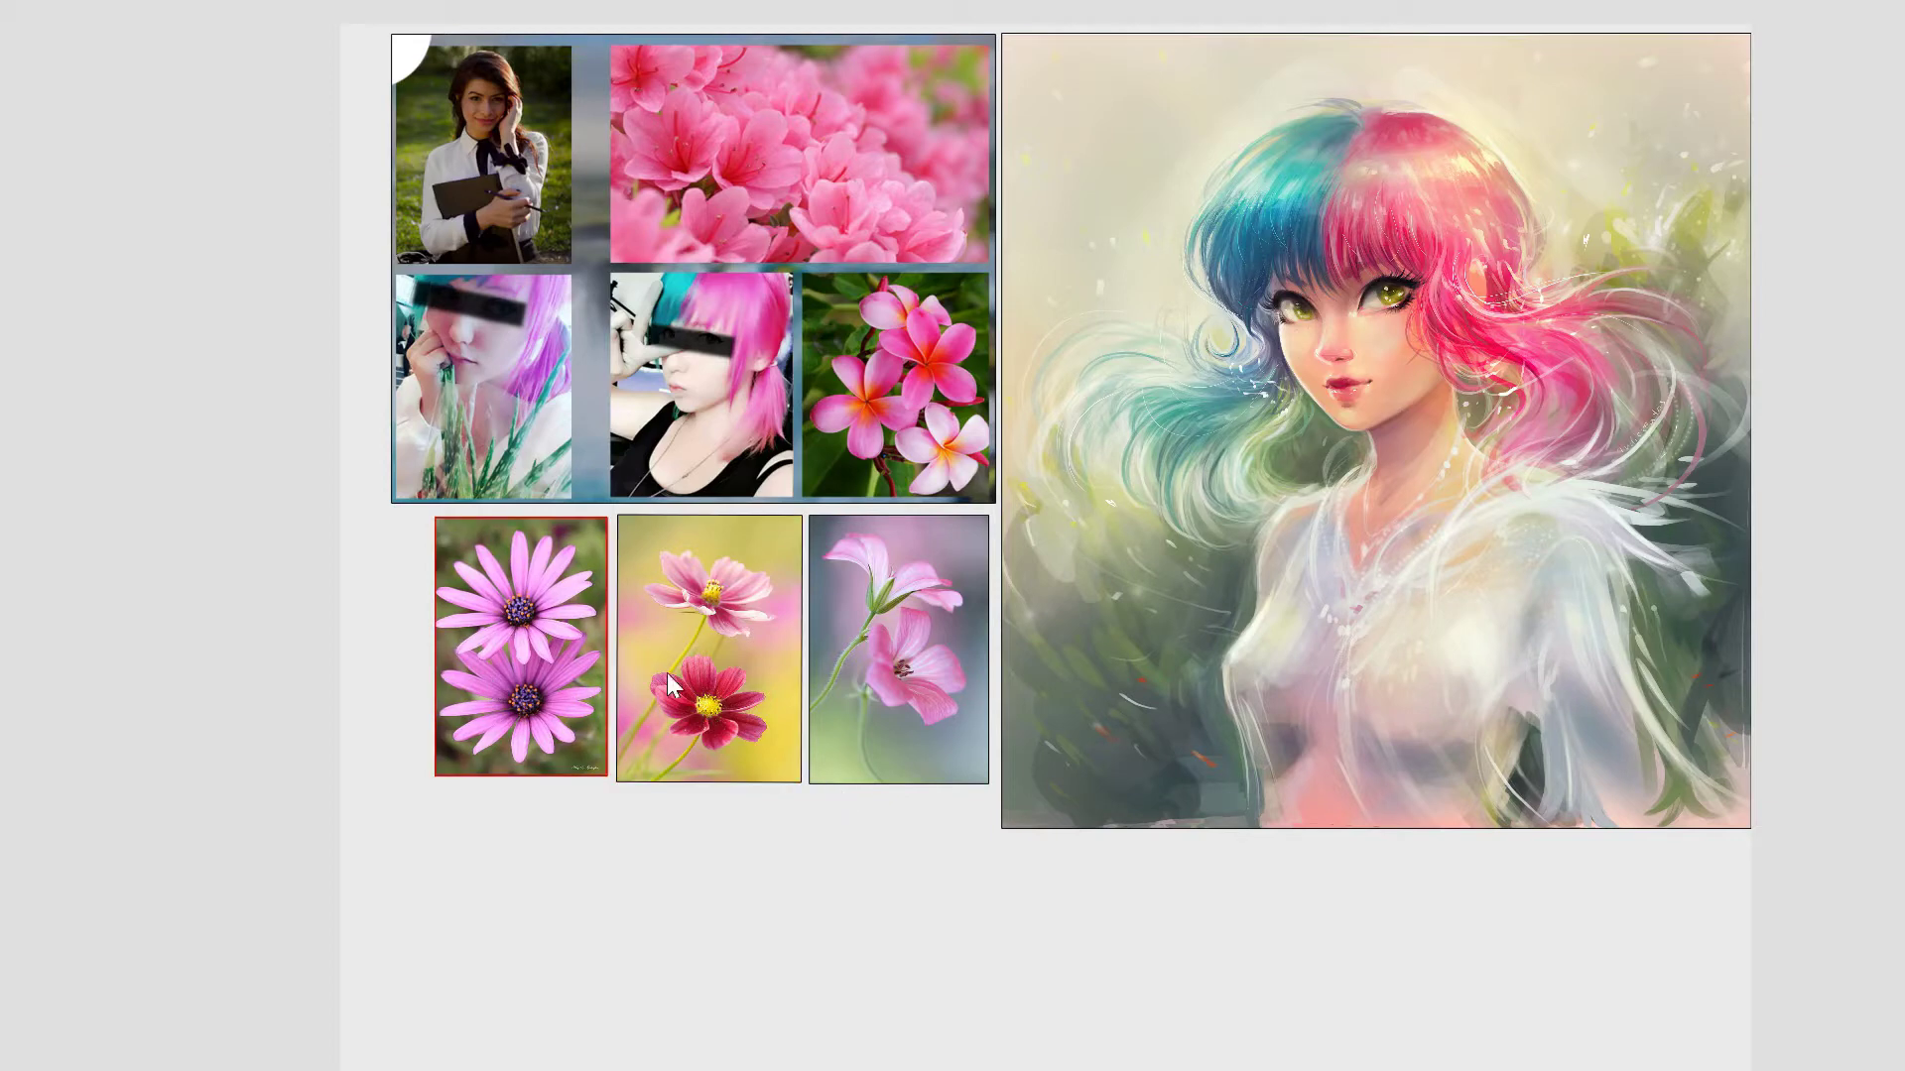
# Step: Realign the three flower photos in a tight row beneath the collage, starting flush with the collage's left edge
pyautogui.click(893, 764)
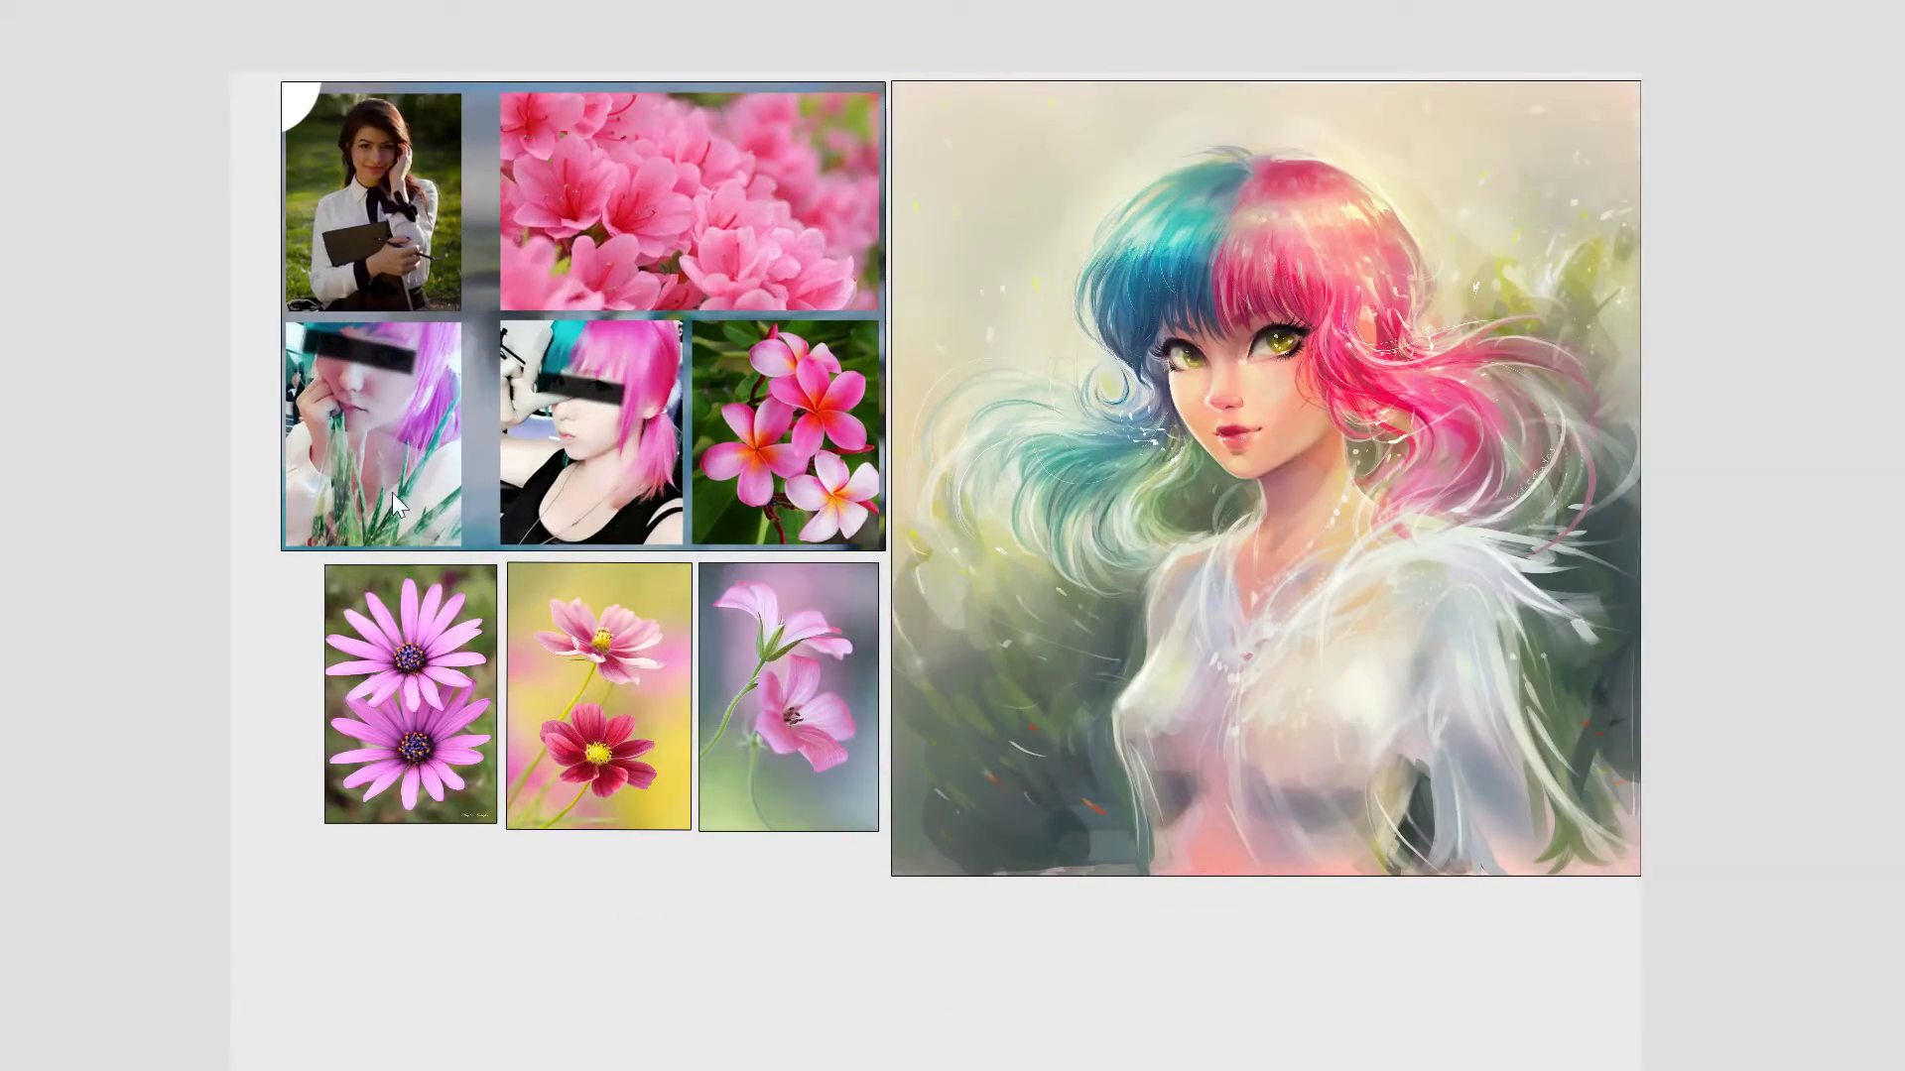
pyautogui.click(322, 670)
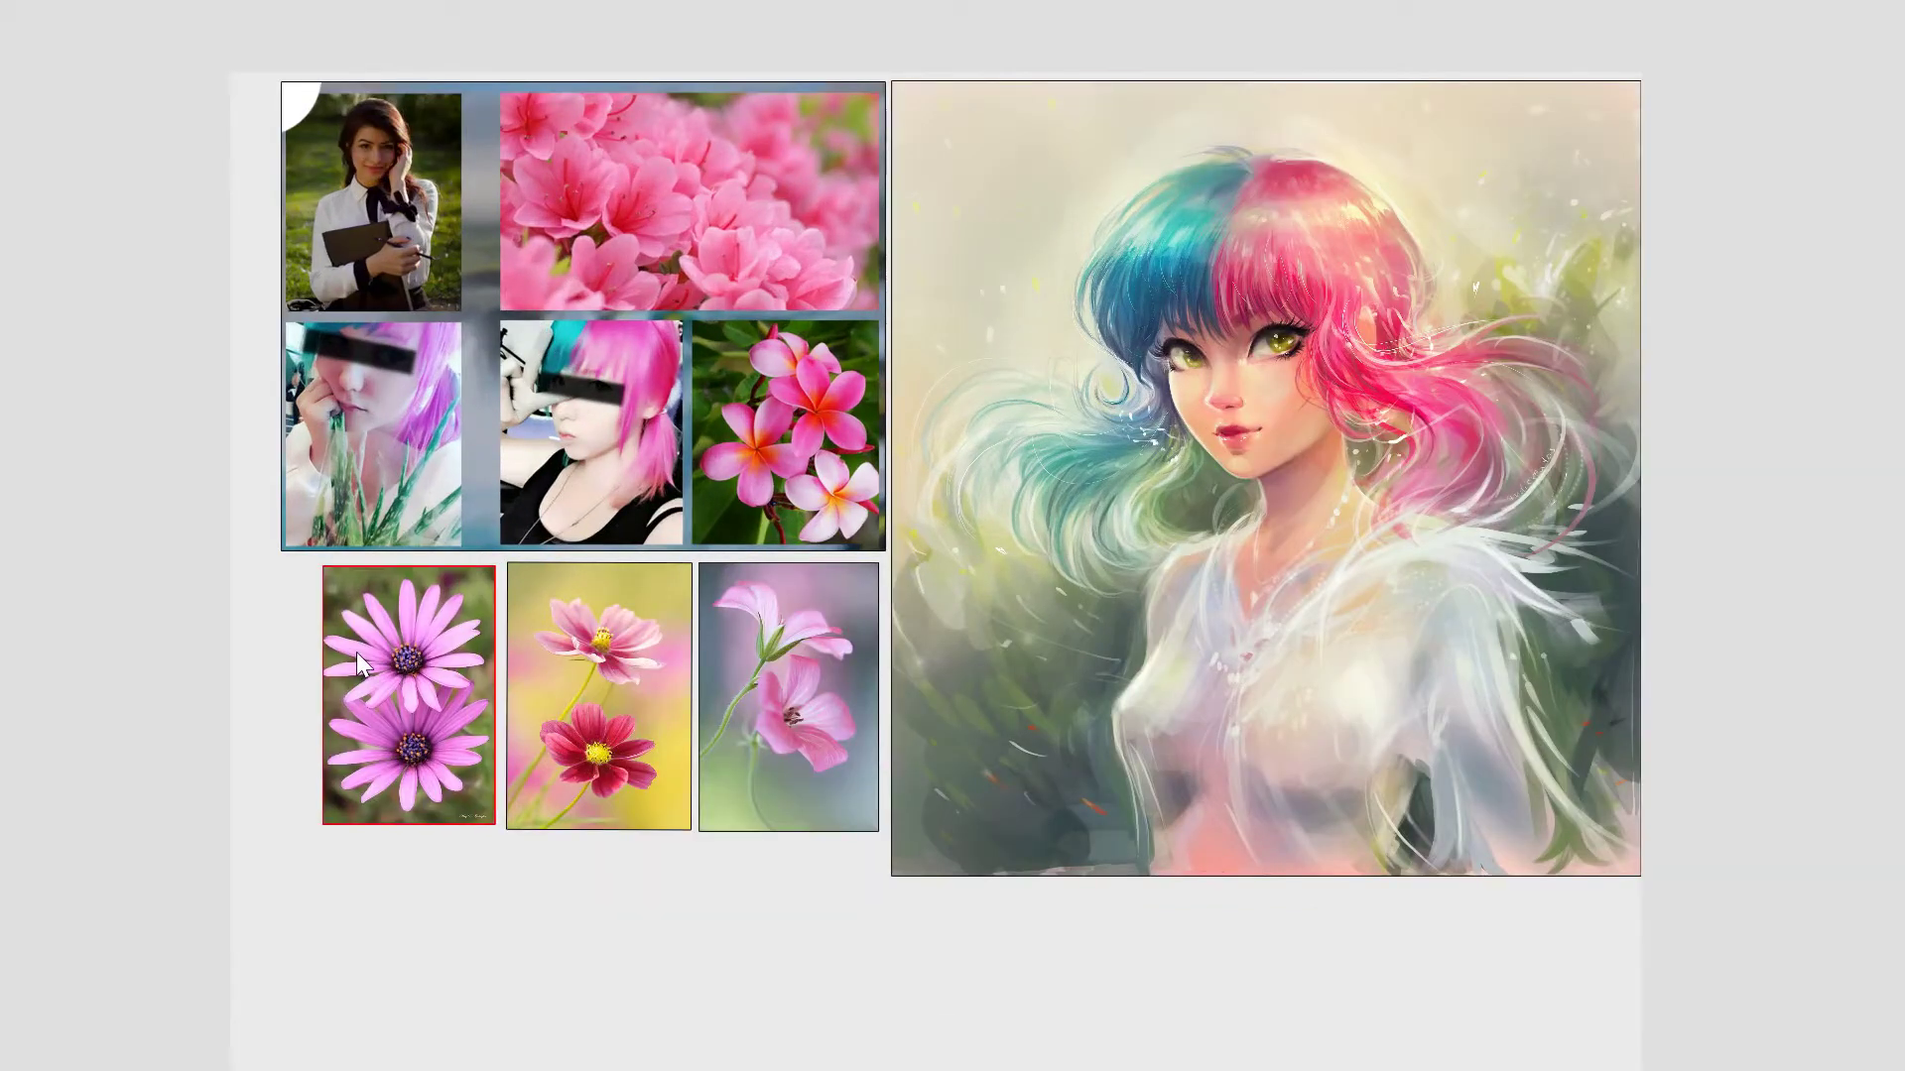
pyautogui.moveTo(355, 652); pyautogui.dragTo(314, 647)
pyautogui.click(653, 696)
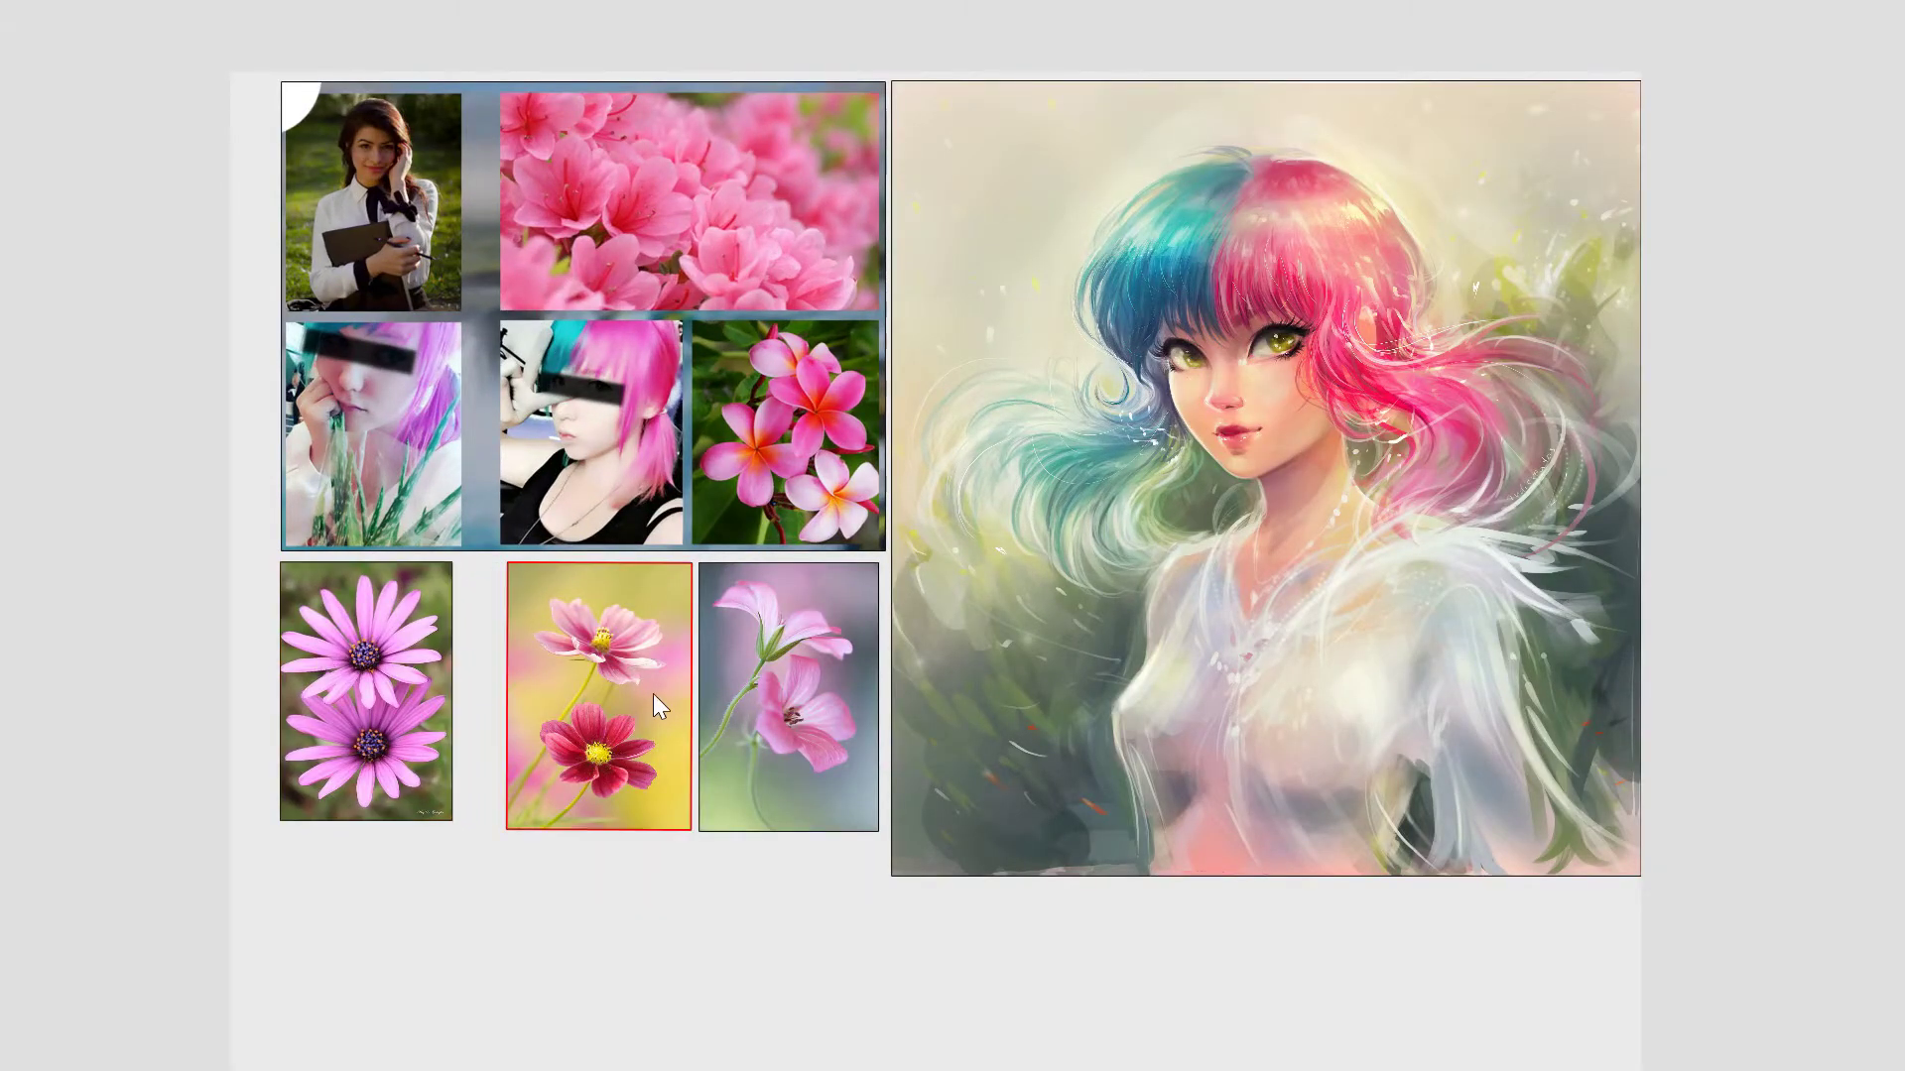
pyautogui.moveTo(654, 694); pyautogui.dragTo(593, 686)
pyautogui.click(819, 740)
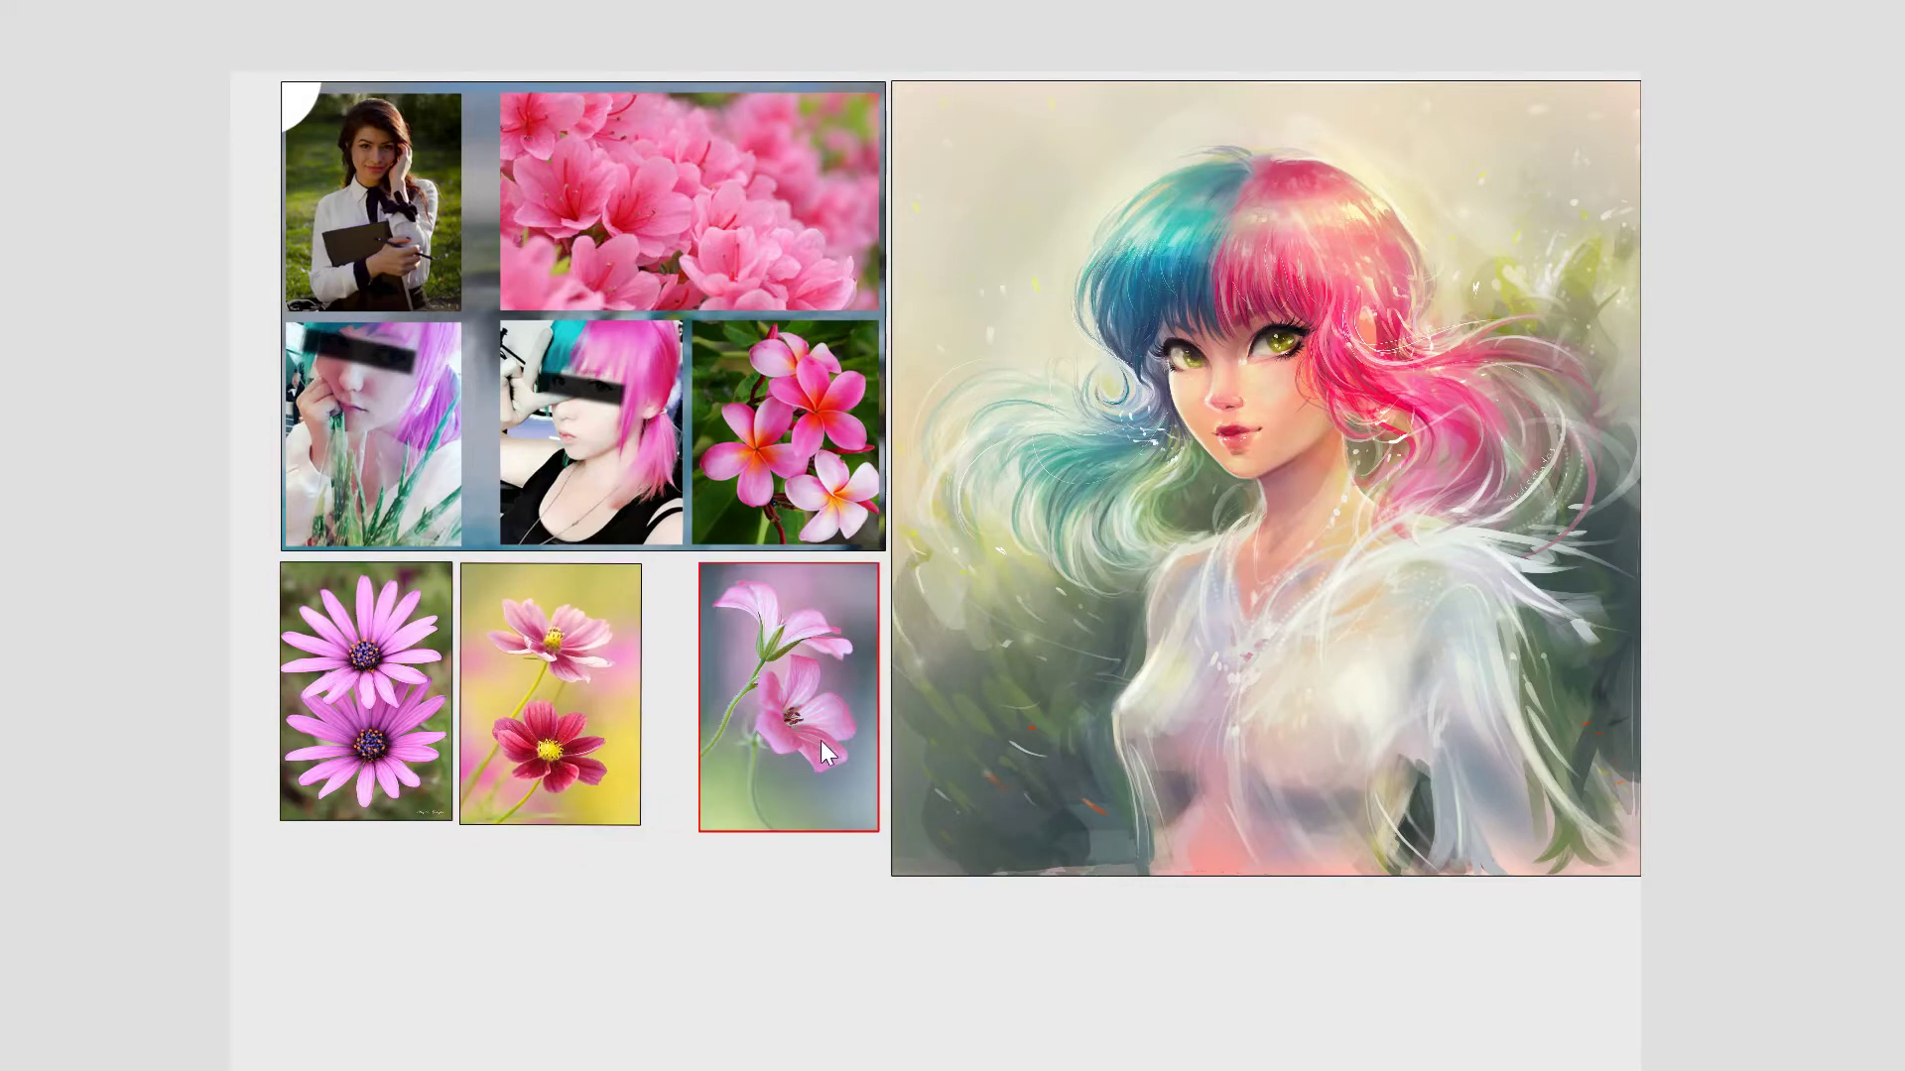
pyautogui.moveTo(819, 740); pyautogui.dragTo(759, 734)
pyautogui.scroll(5, 756, 734)
pyautogui.scroll(-5, 743, 732)
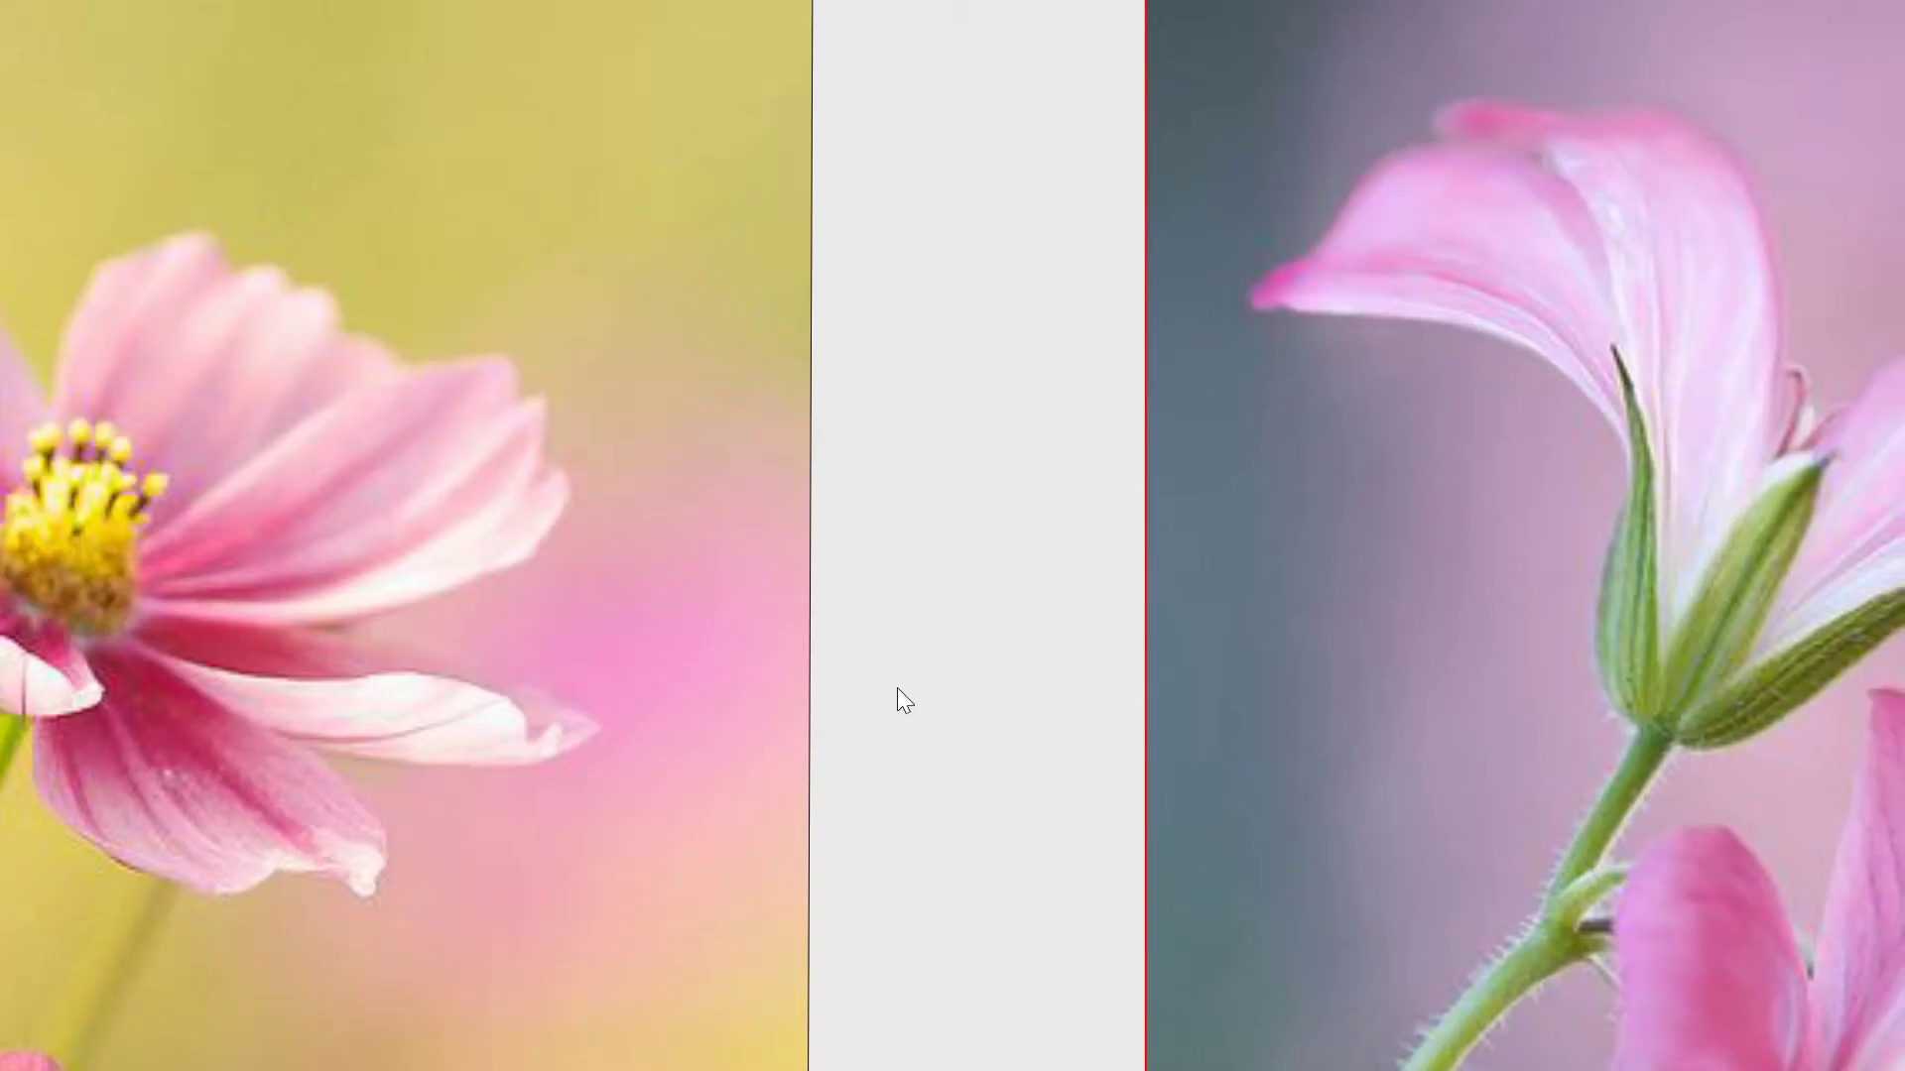
pyautogui.moveTo(1059, 673); pyautogui.dragTo(1022, 689)
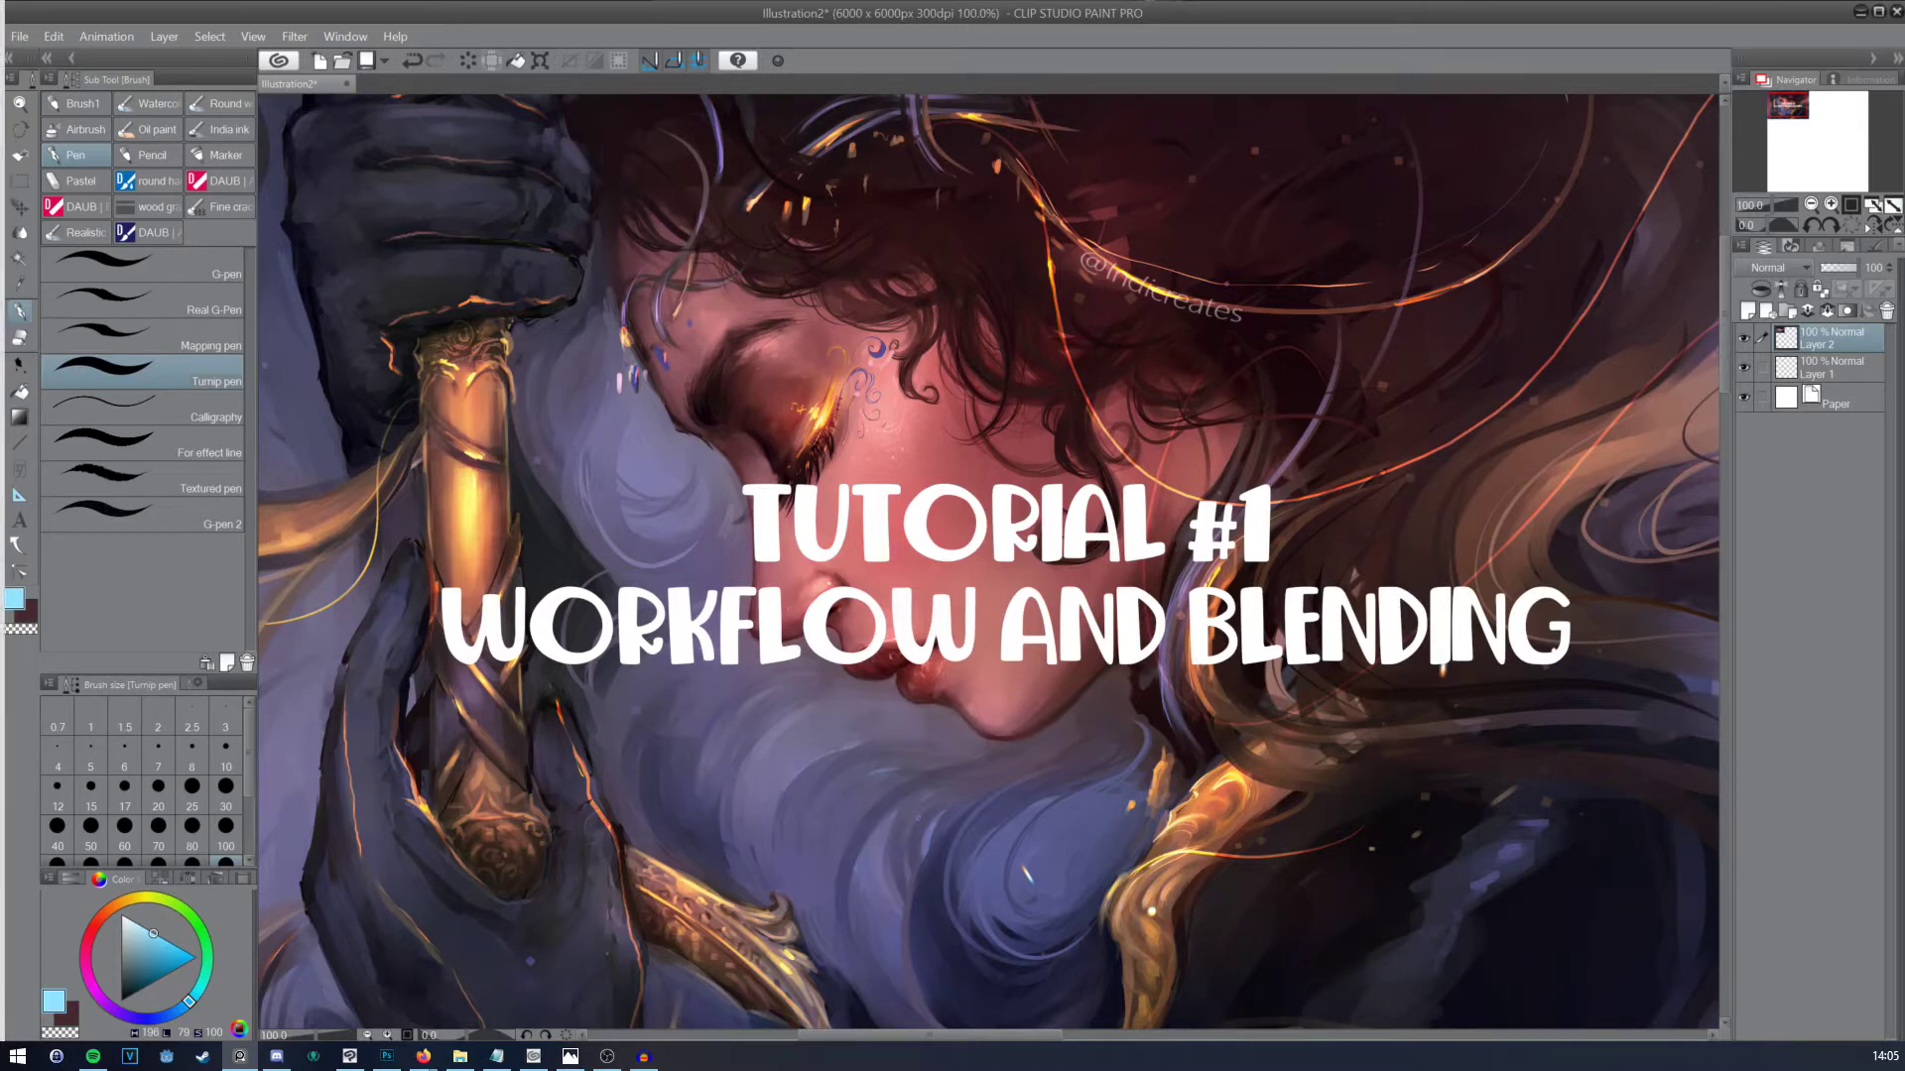
# Step: Switch to the image viewer with Pose1.jpg and look through the pose sketches up to Pose4.jpg
pyautogui.click(459, 1056)
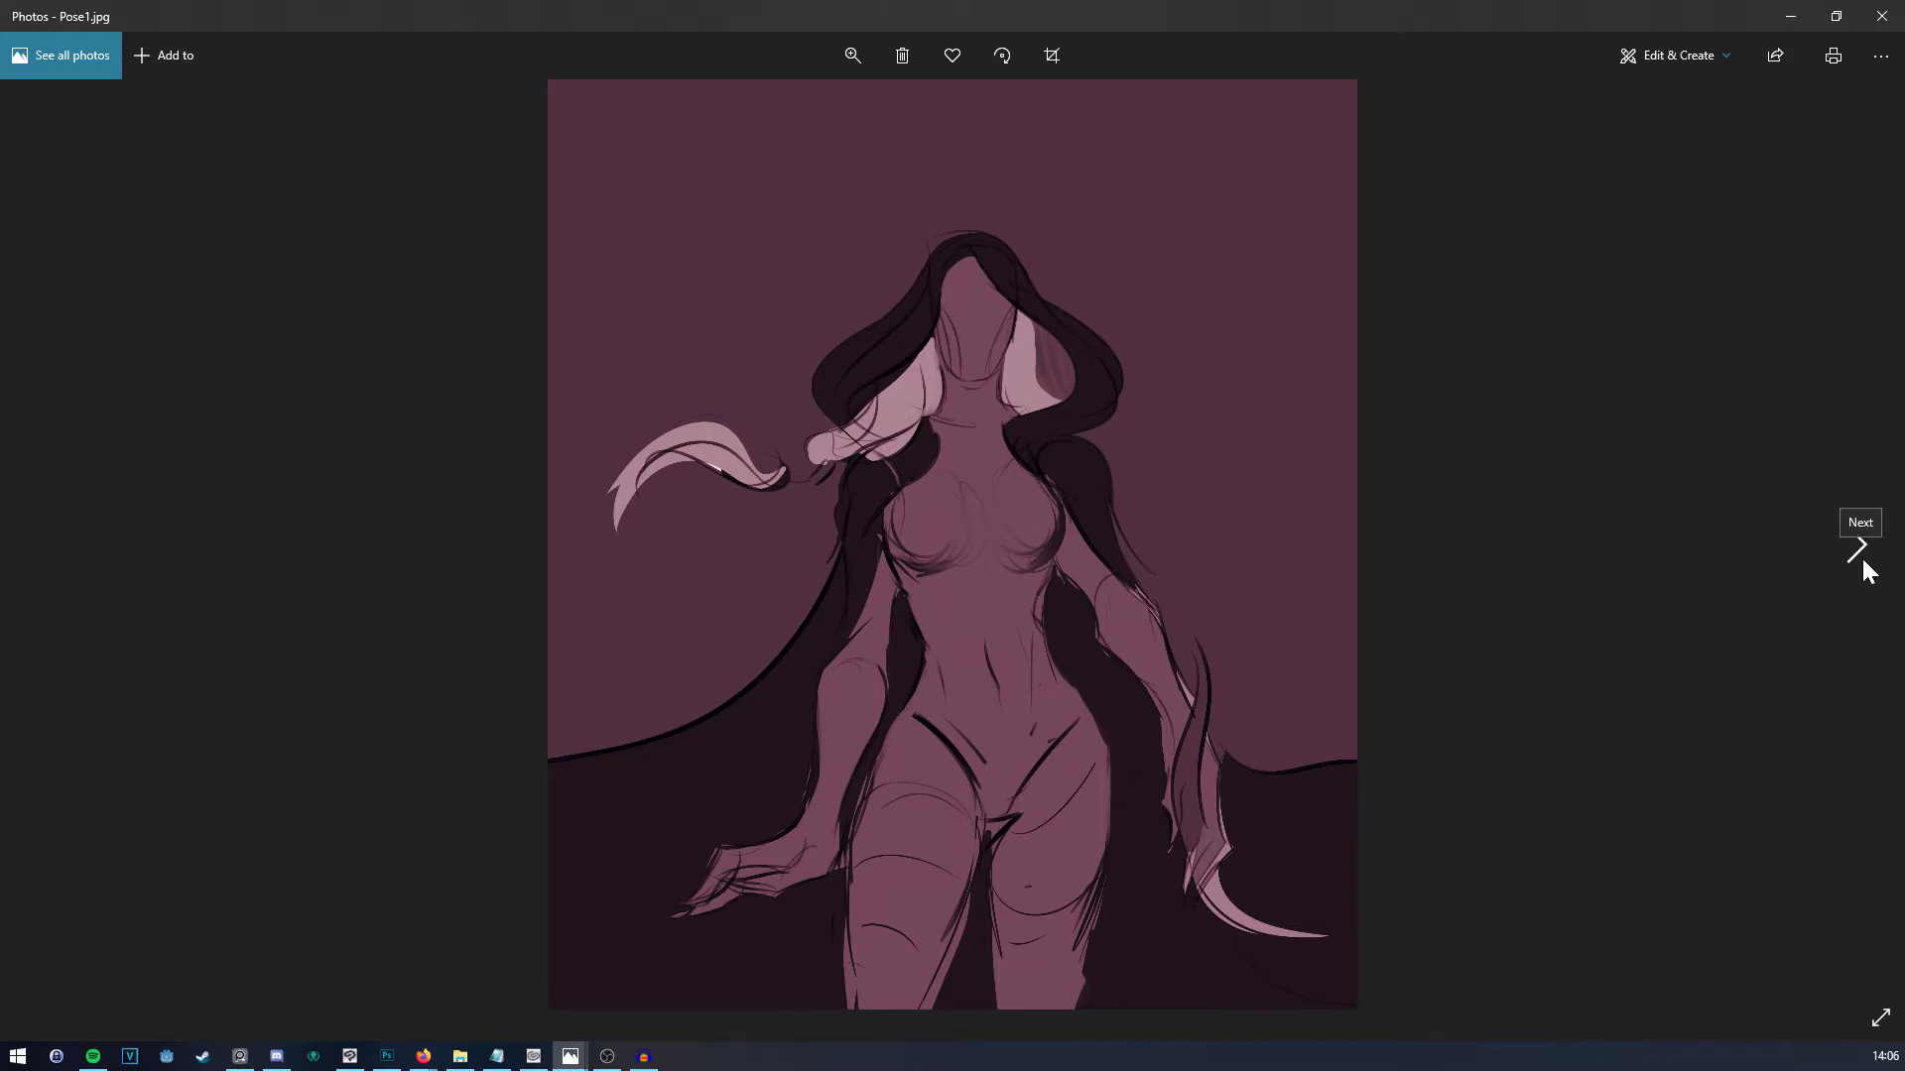
pyautogui.click(1861, 562)
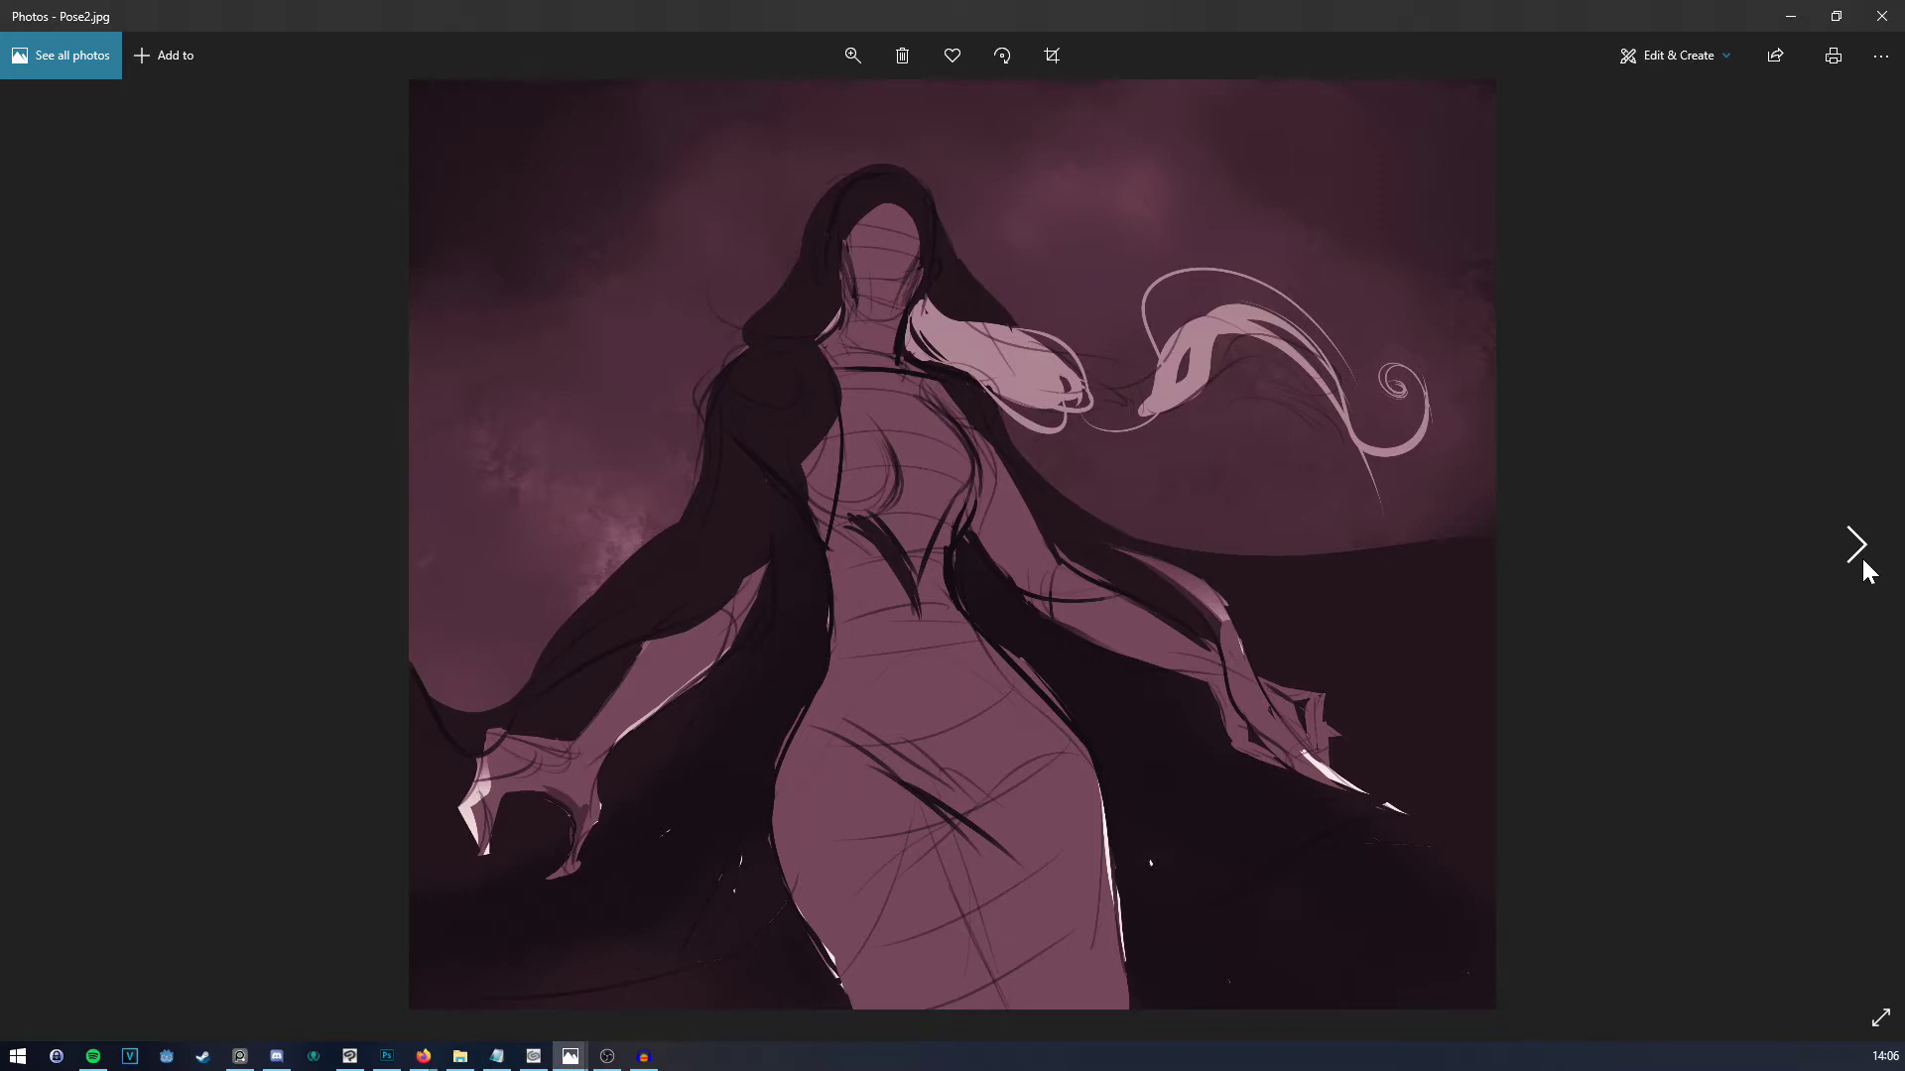
pyautogui.click(1865, 569)
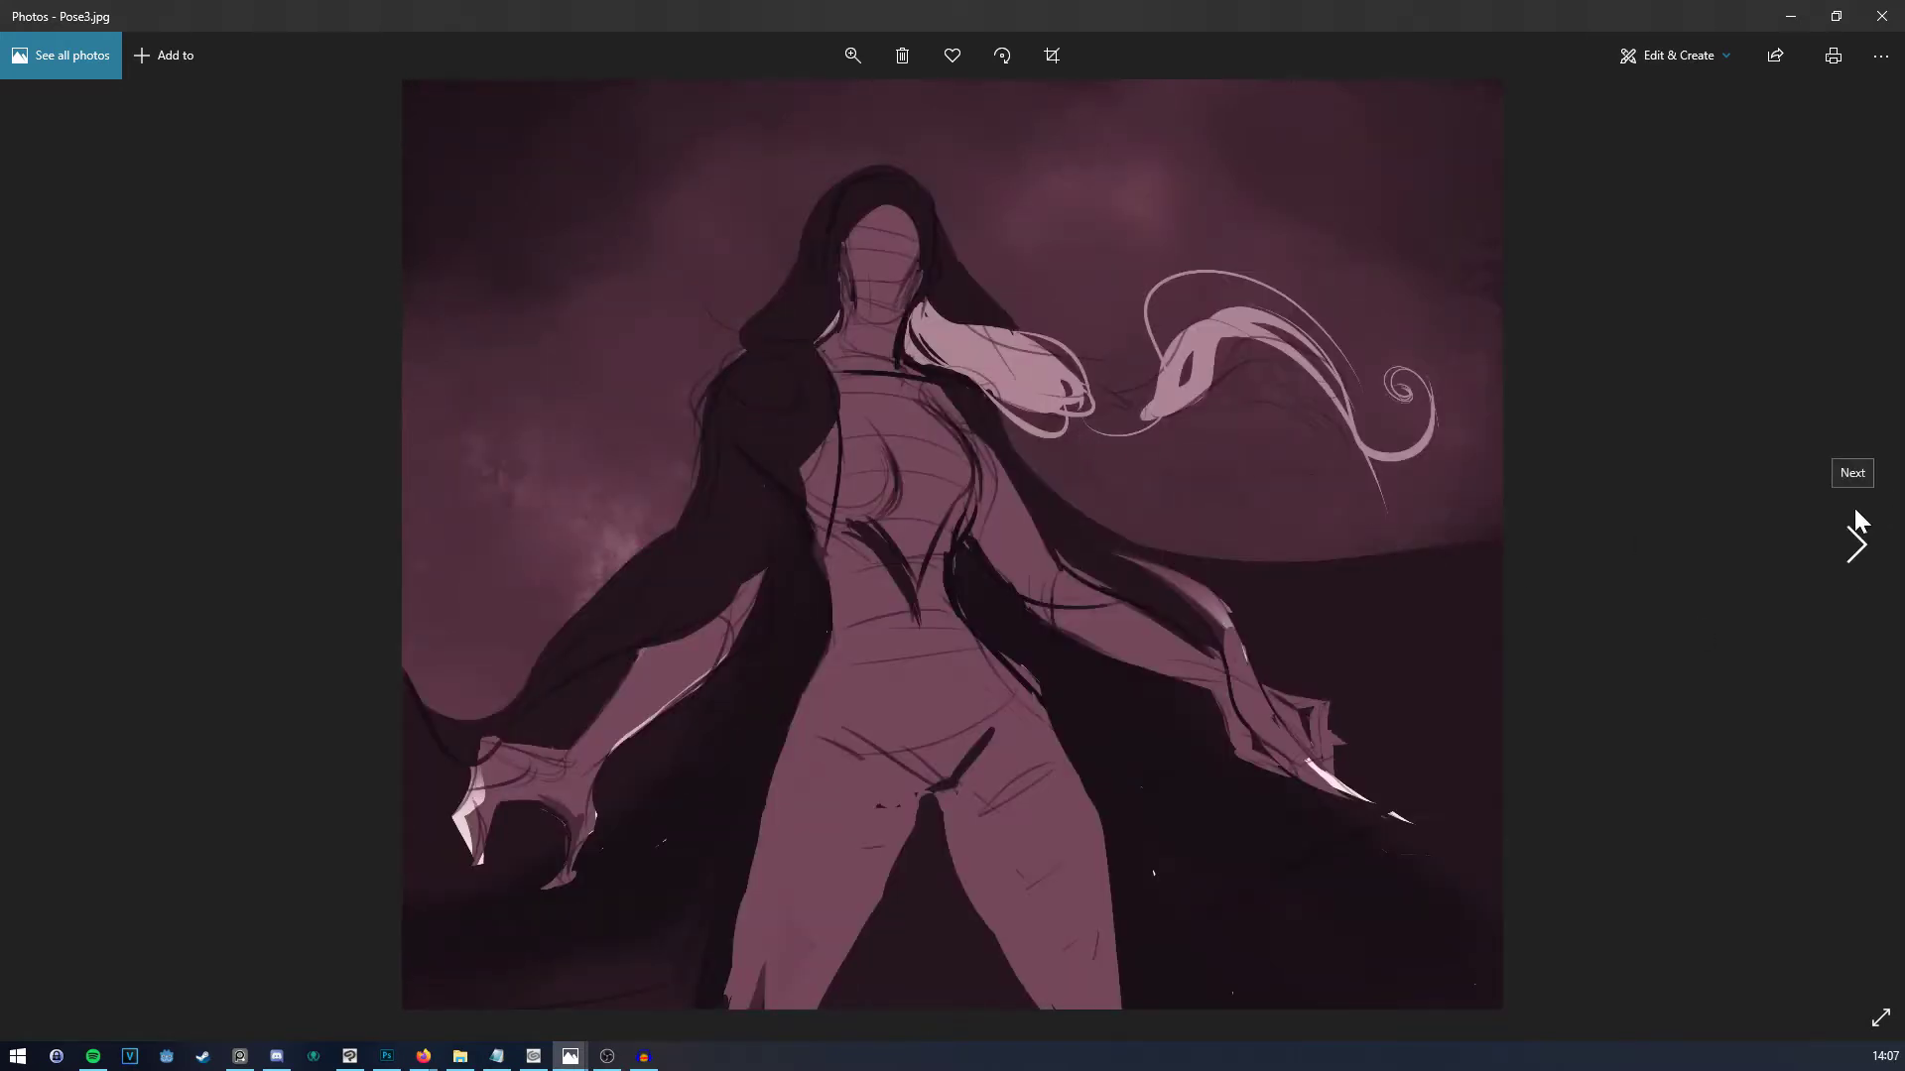
pyautogui.click(1857, 543)
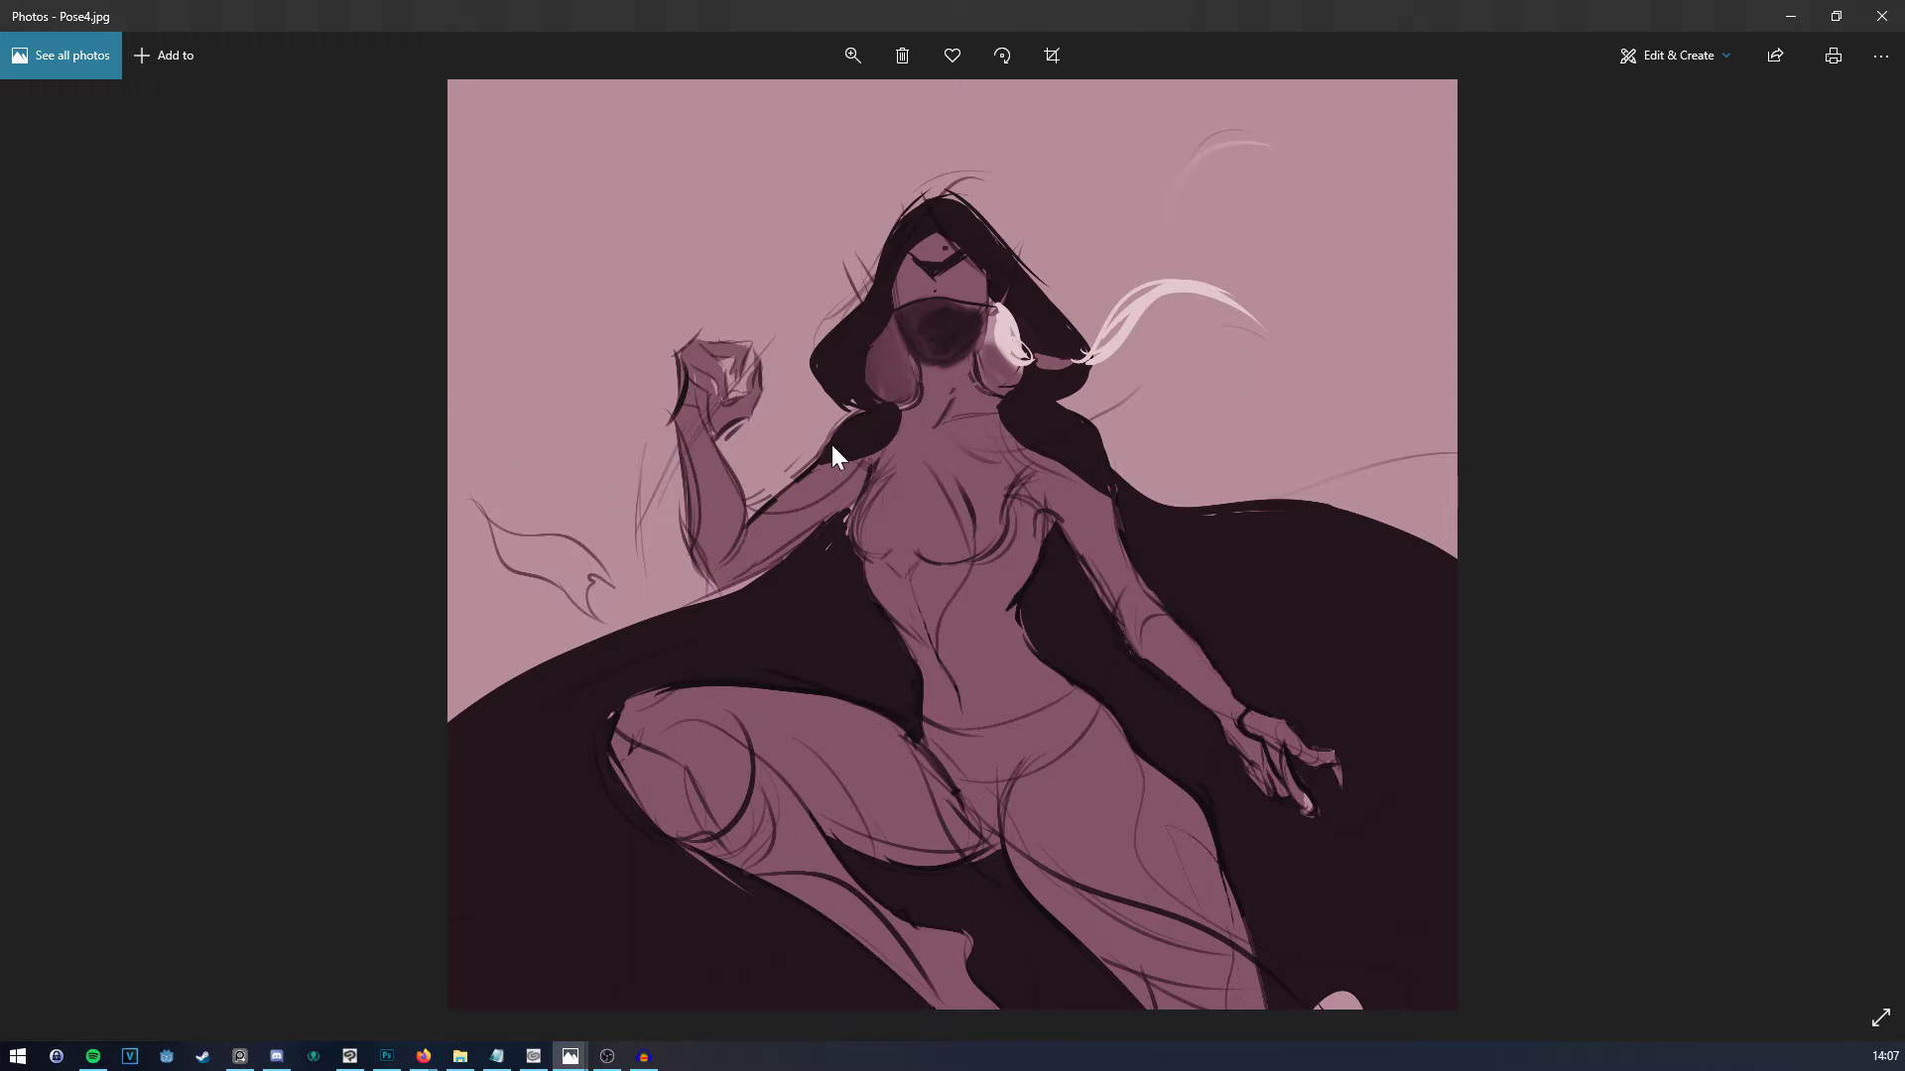
# Step: Go back to Pose1.jpg, compare it with Pose2.jpg, and close the image viewer
pyautogui.click(66, 549)
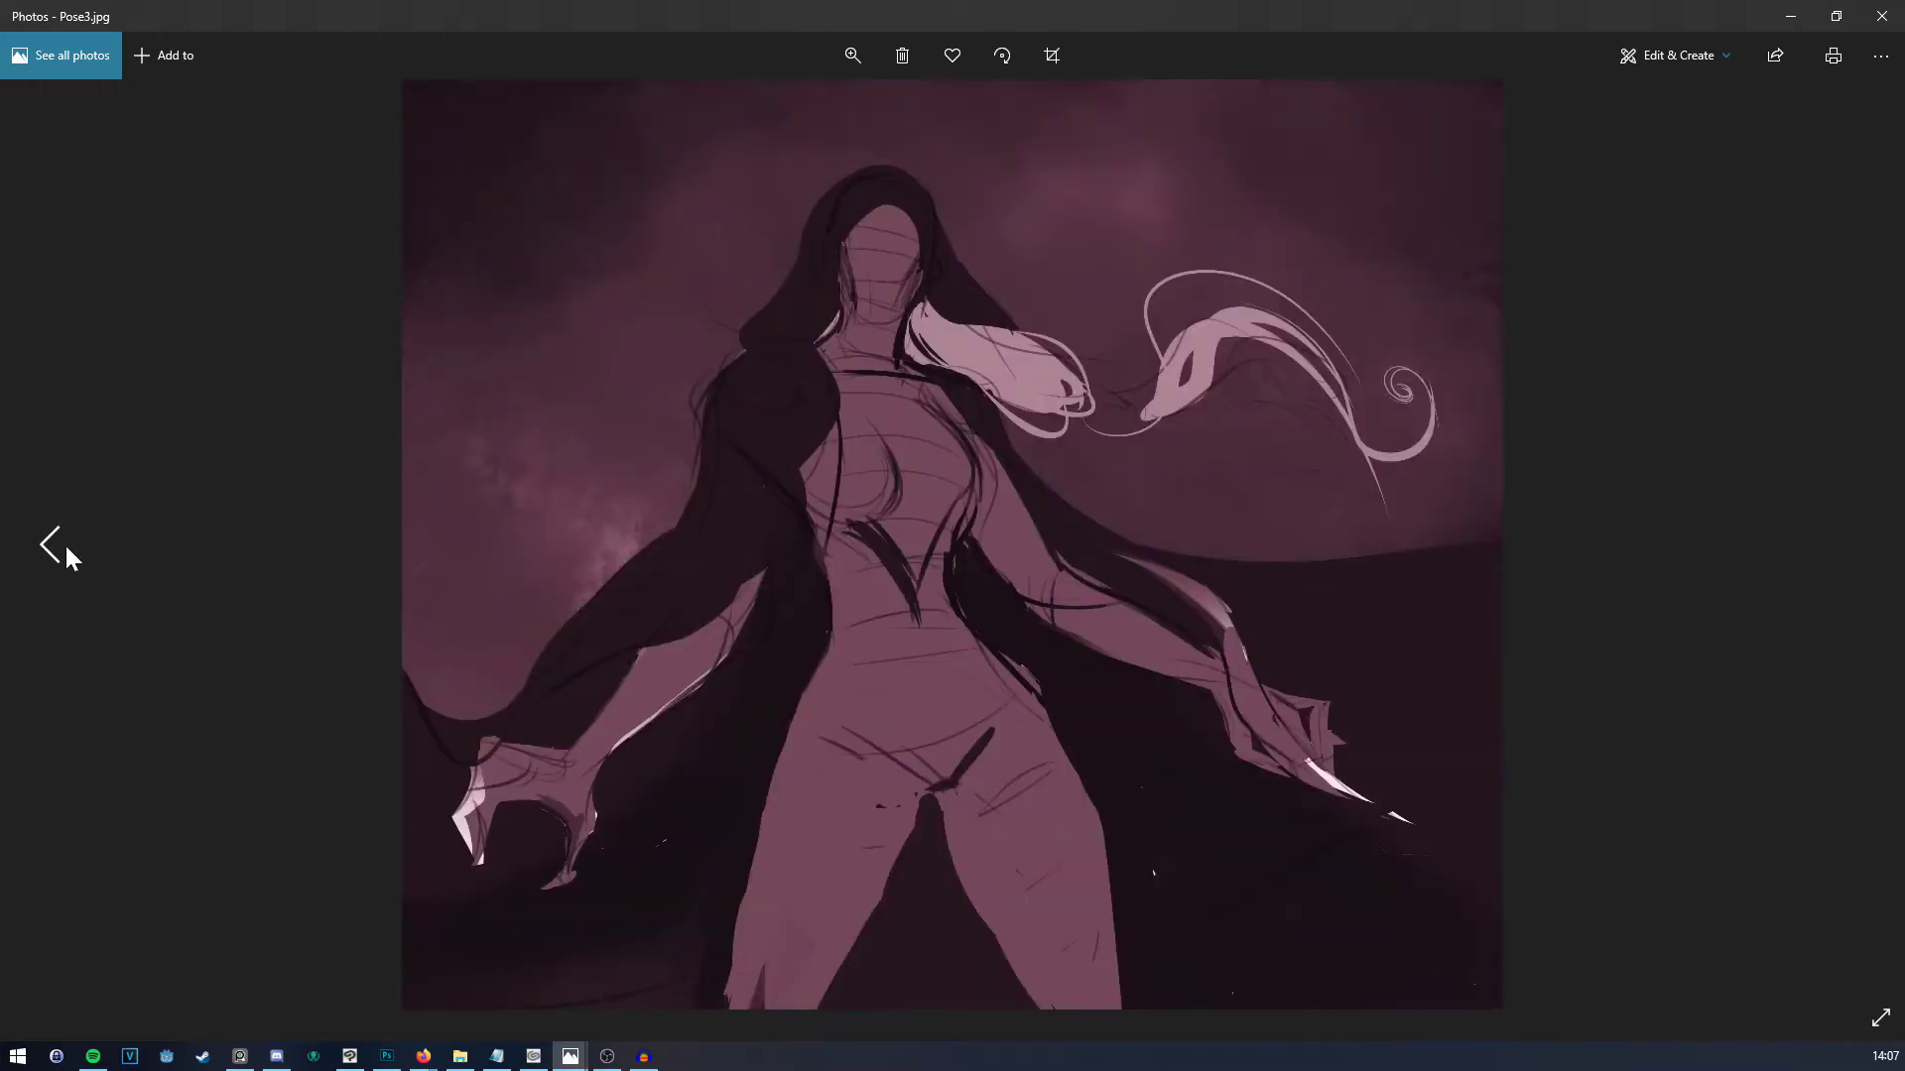
pyautogui.click(67, 549)
pyautogui.click(67, 548)
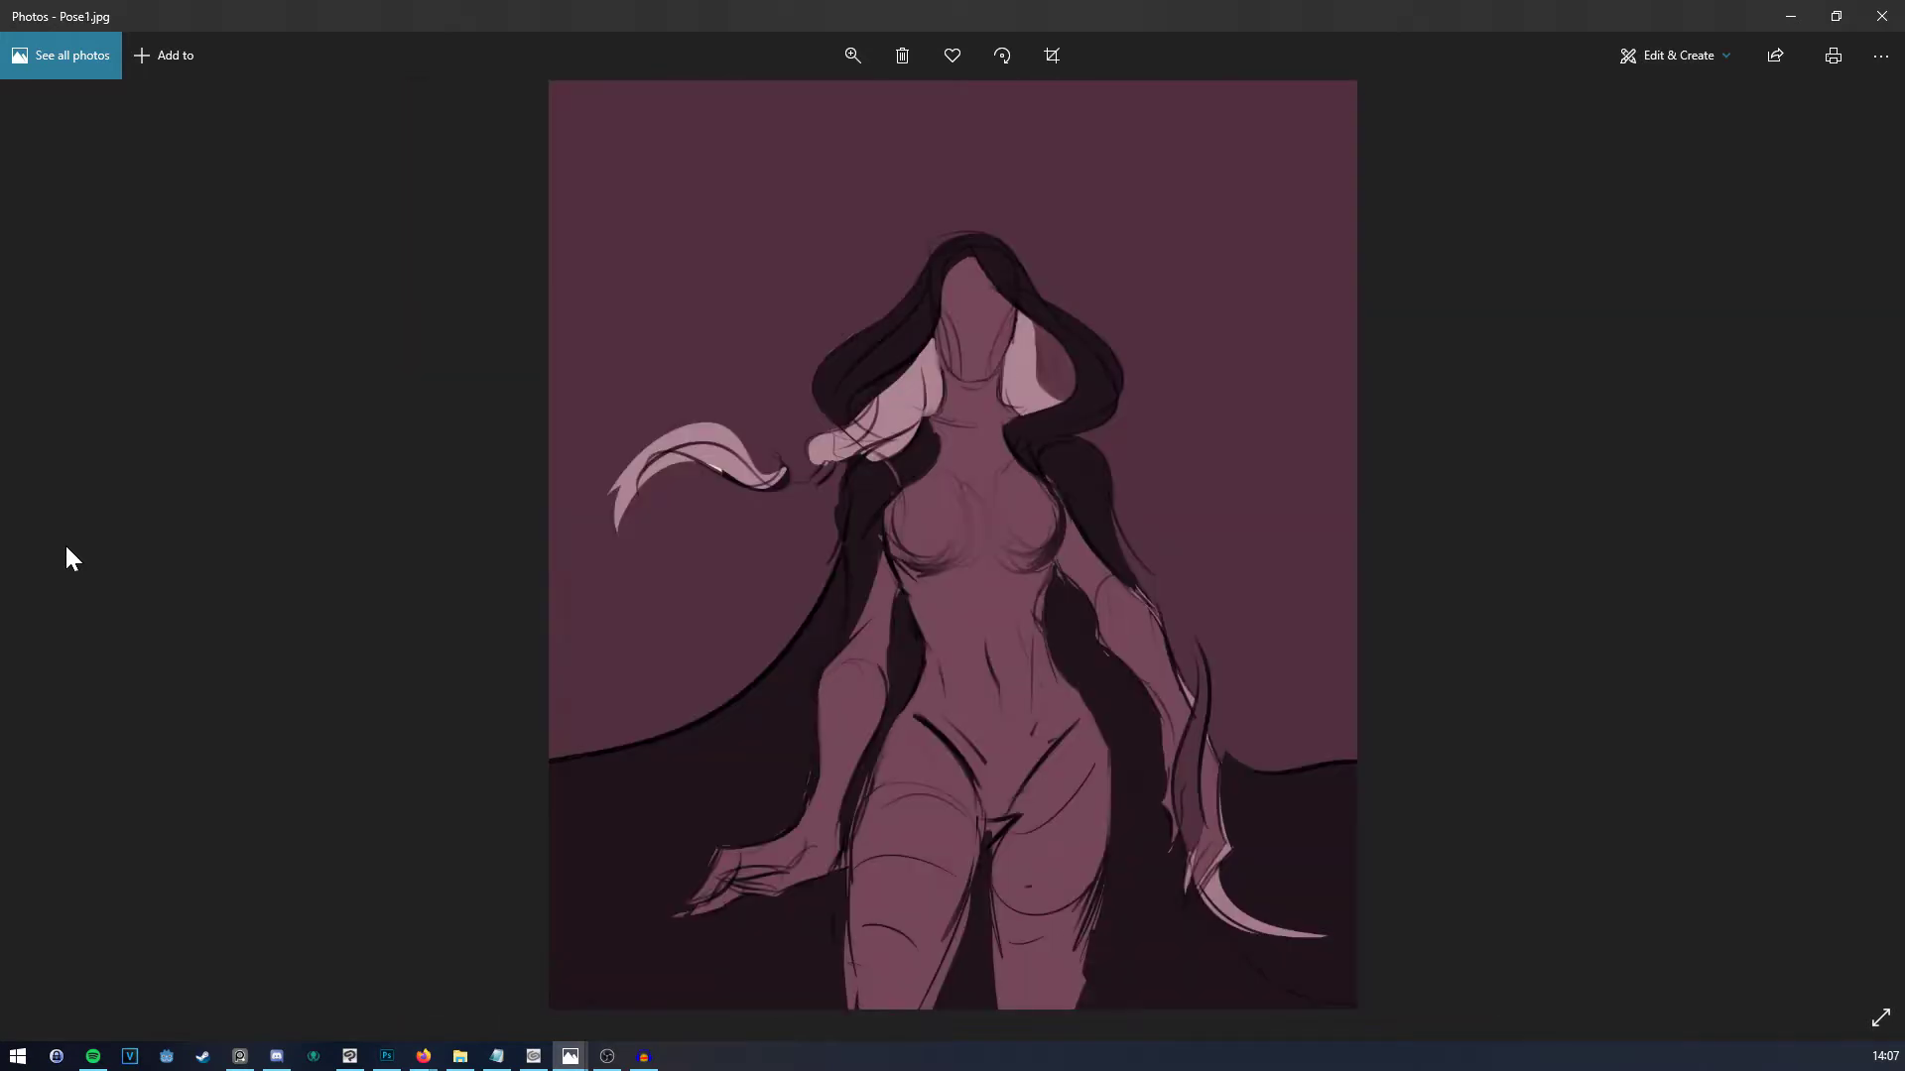
pyautogui.click(1847, 556)
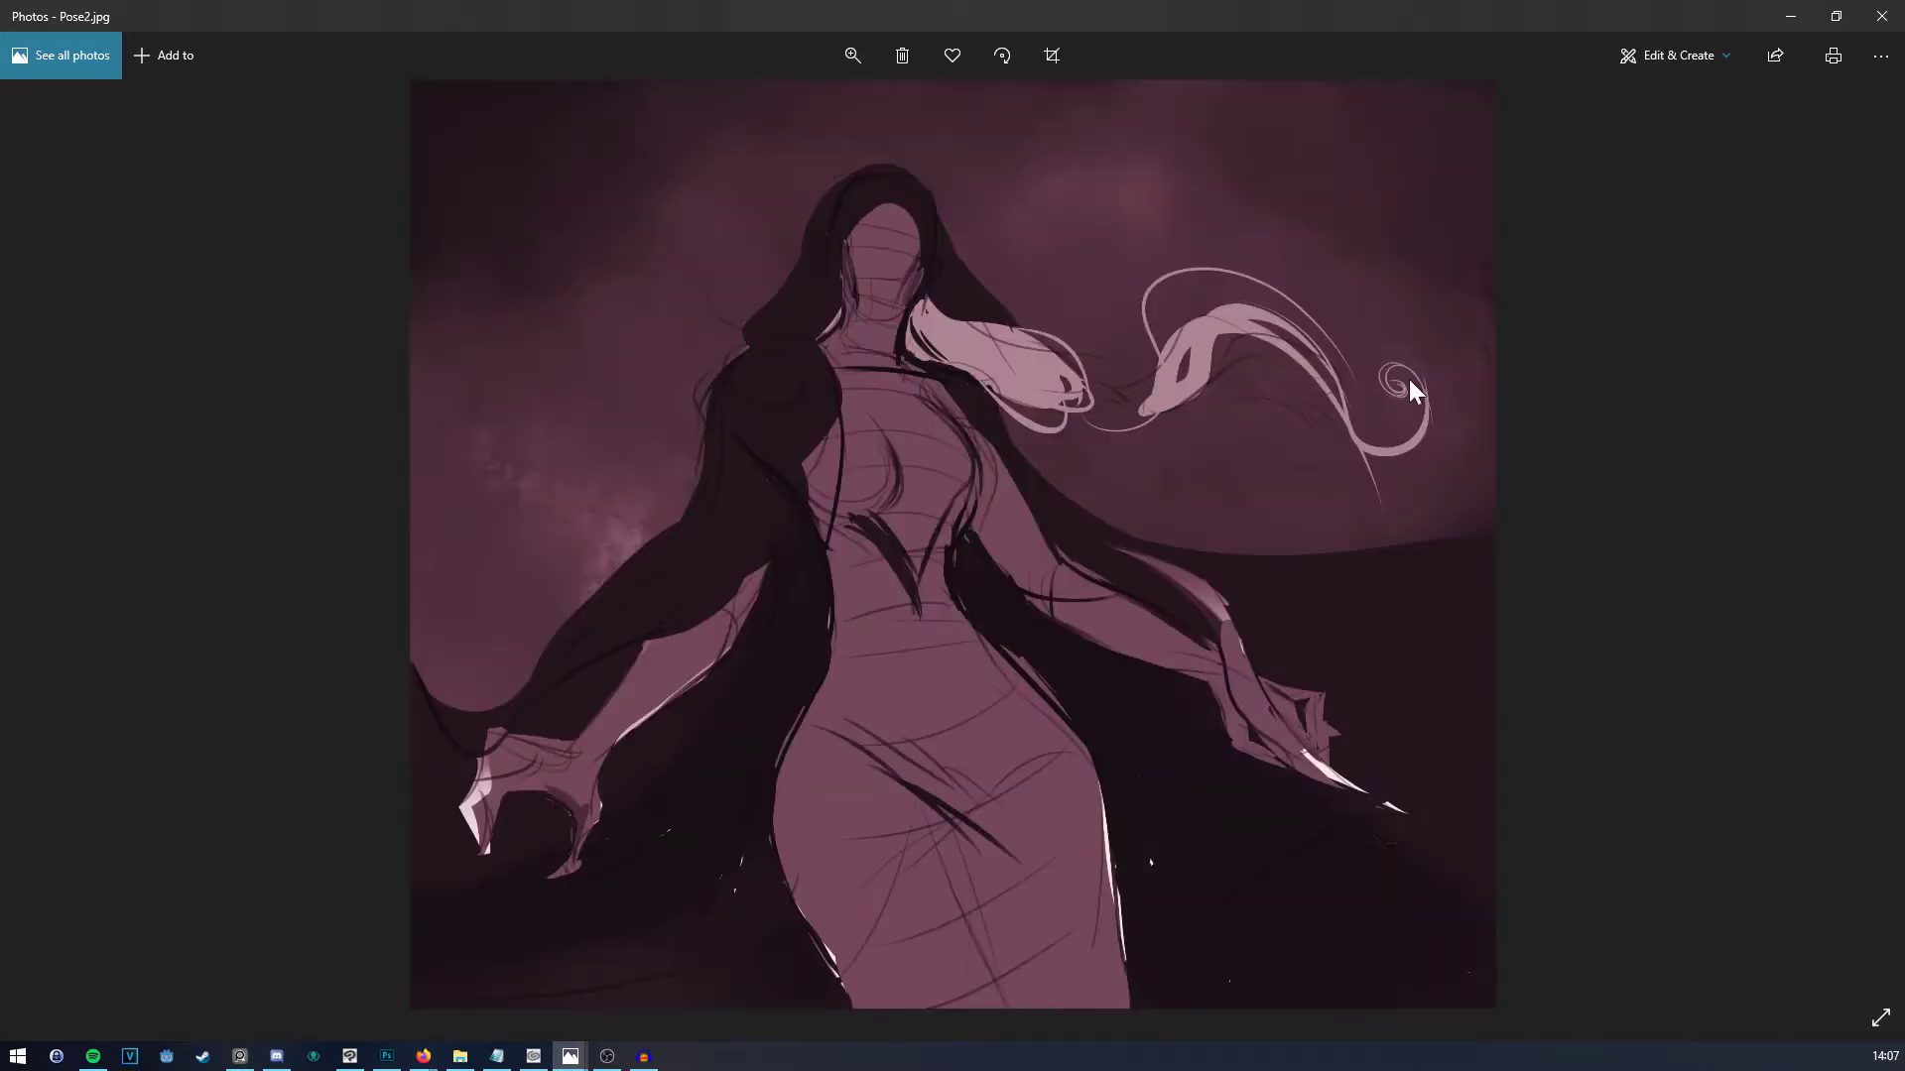
pyautogui.click(1883, 536)
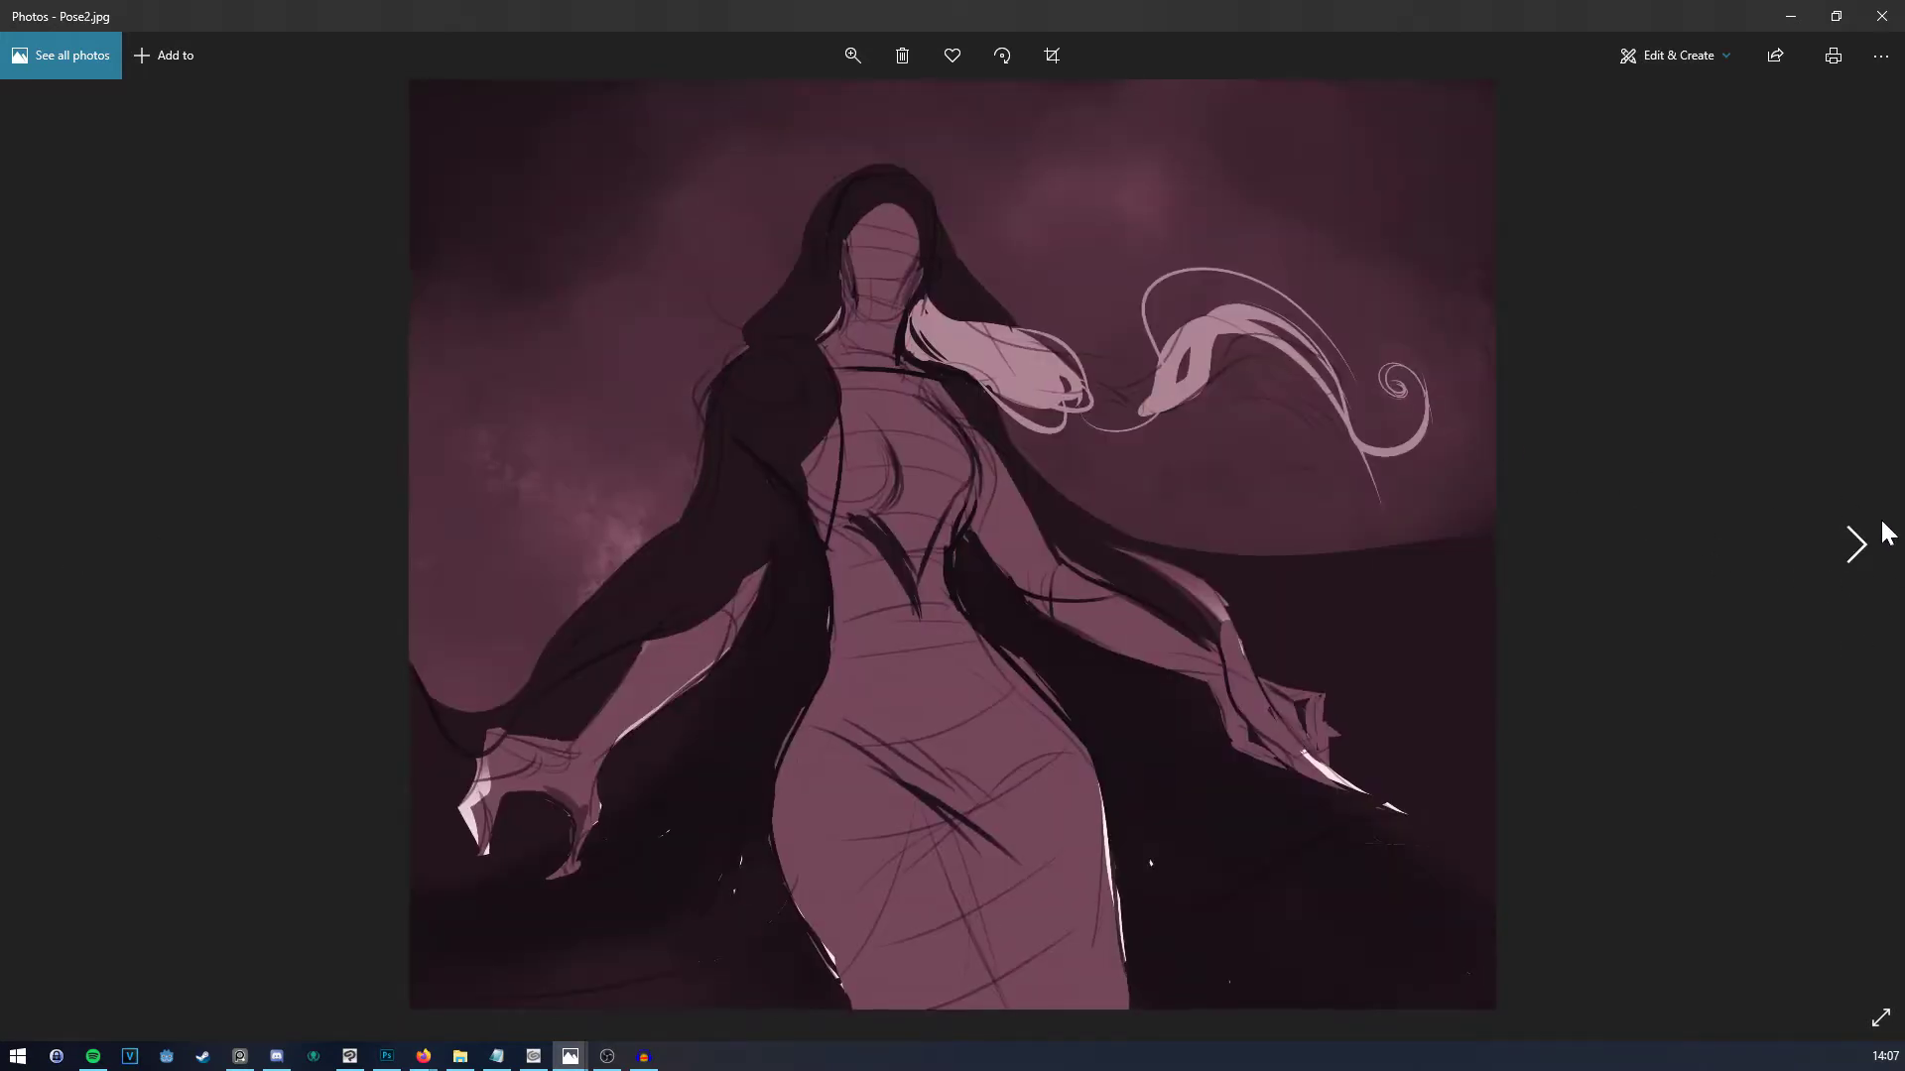
pyautogui.click(1894, 8)
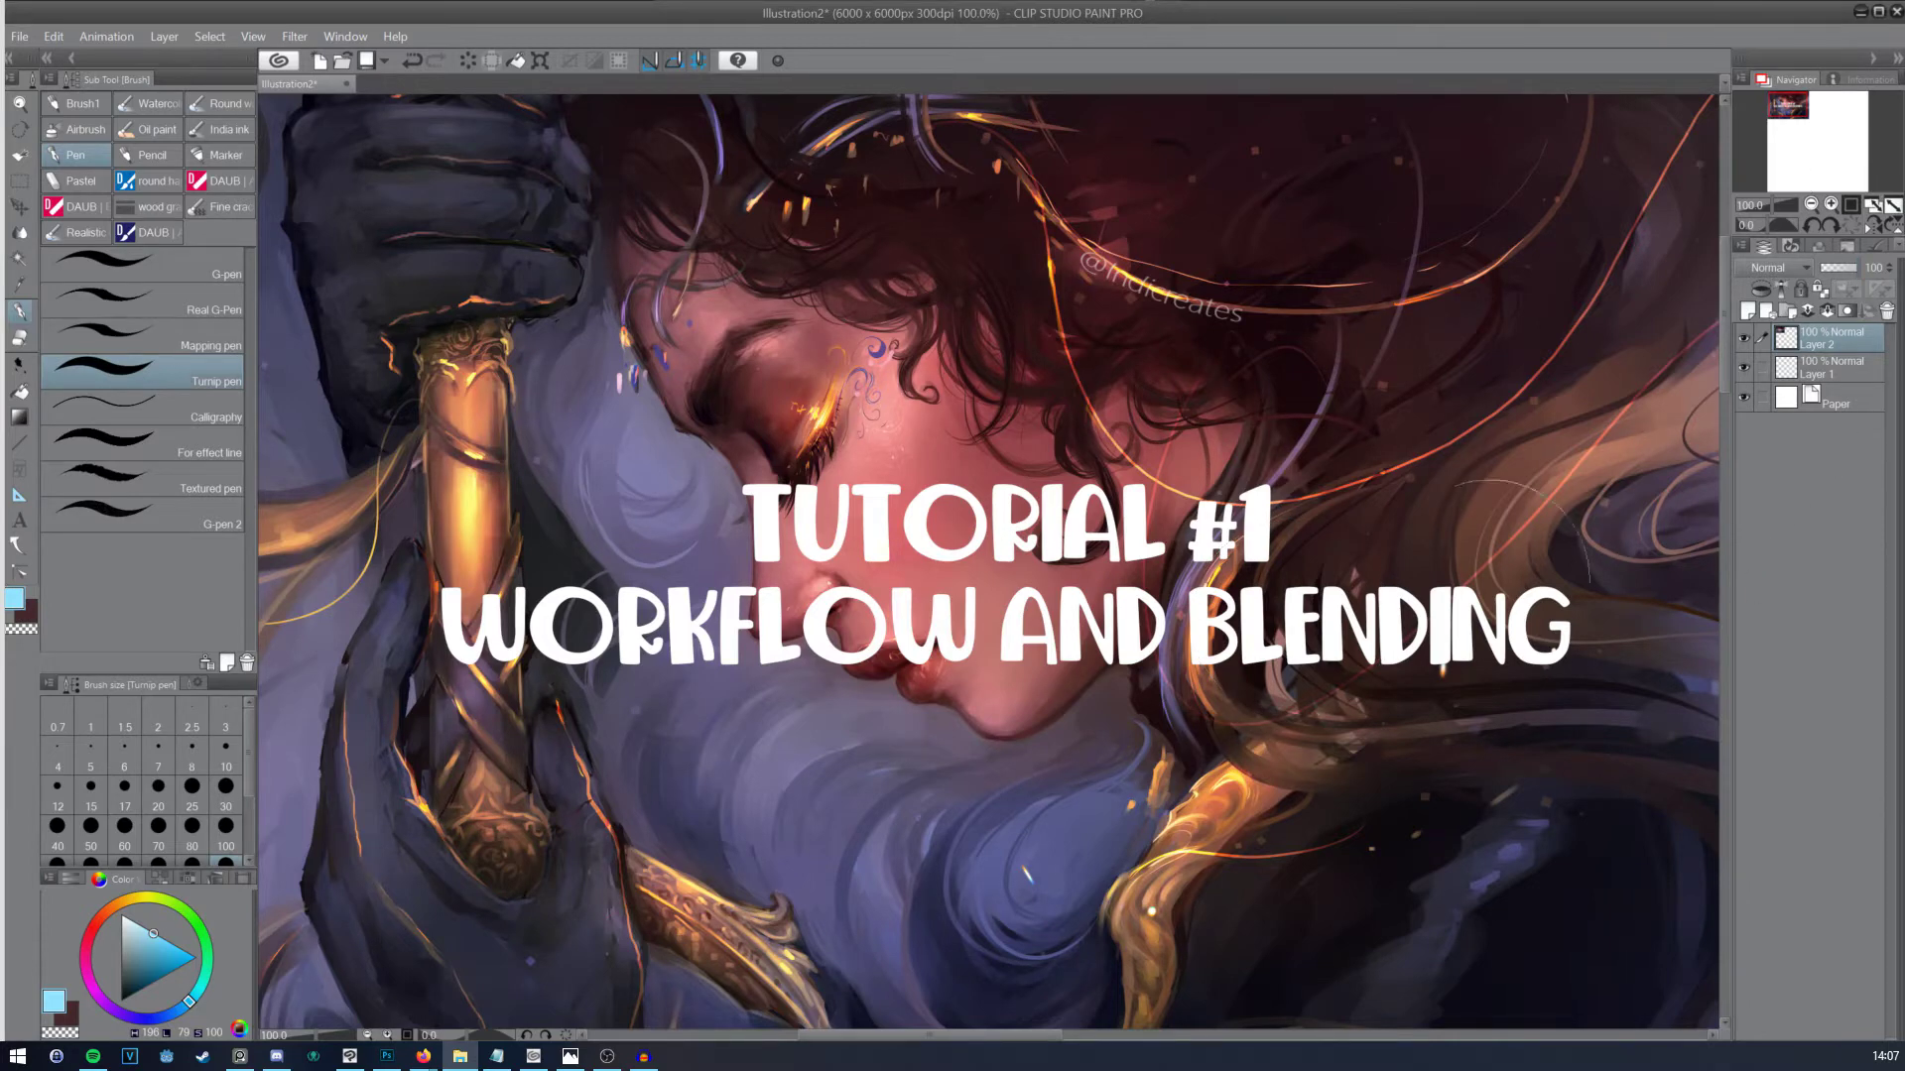
# Step: Reopen Pose1.jpg, advance through the sketches to Pose4.jpg, and examine that final pose
pyautogui.moveTo(425, 1065)
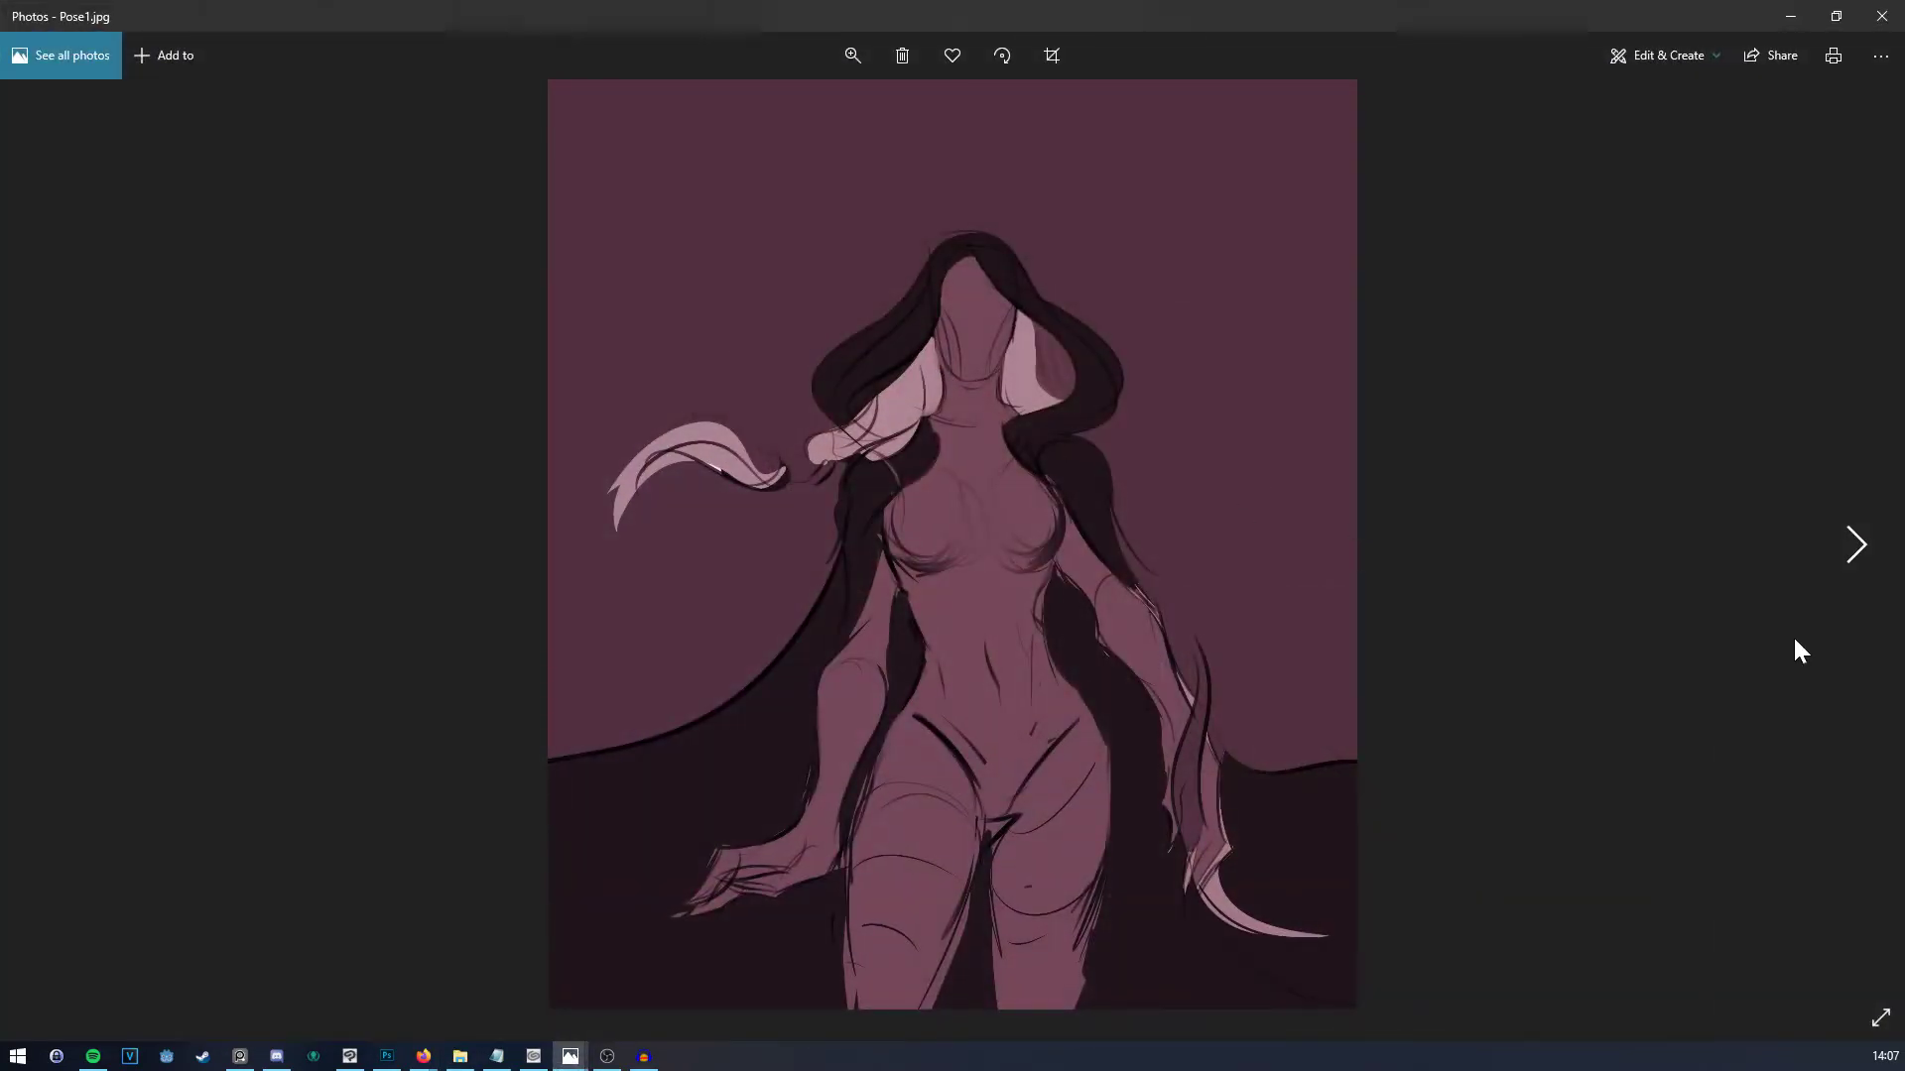
pyautogui.click(1857, 546)
pyautogui.click(1857, 546)
pyautogui.click(1857, 545)
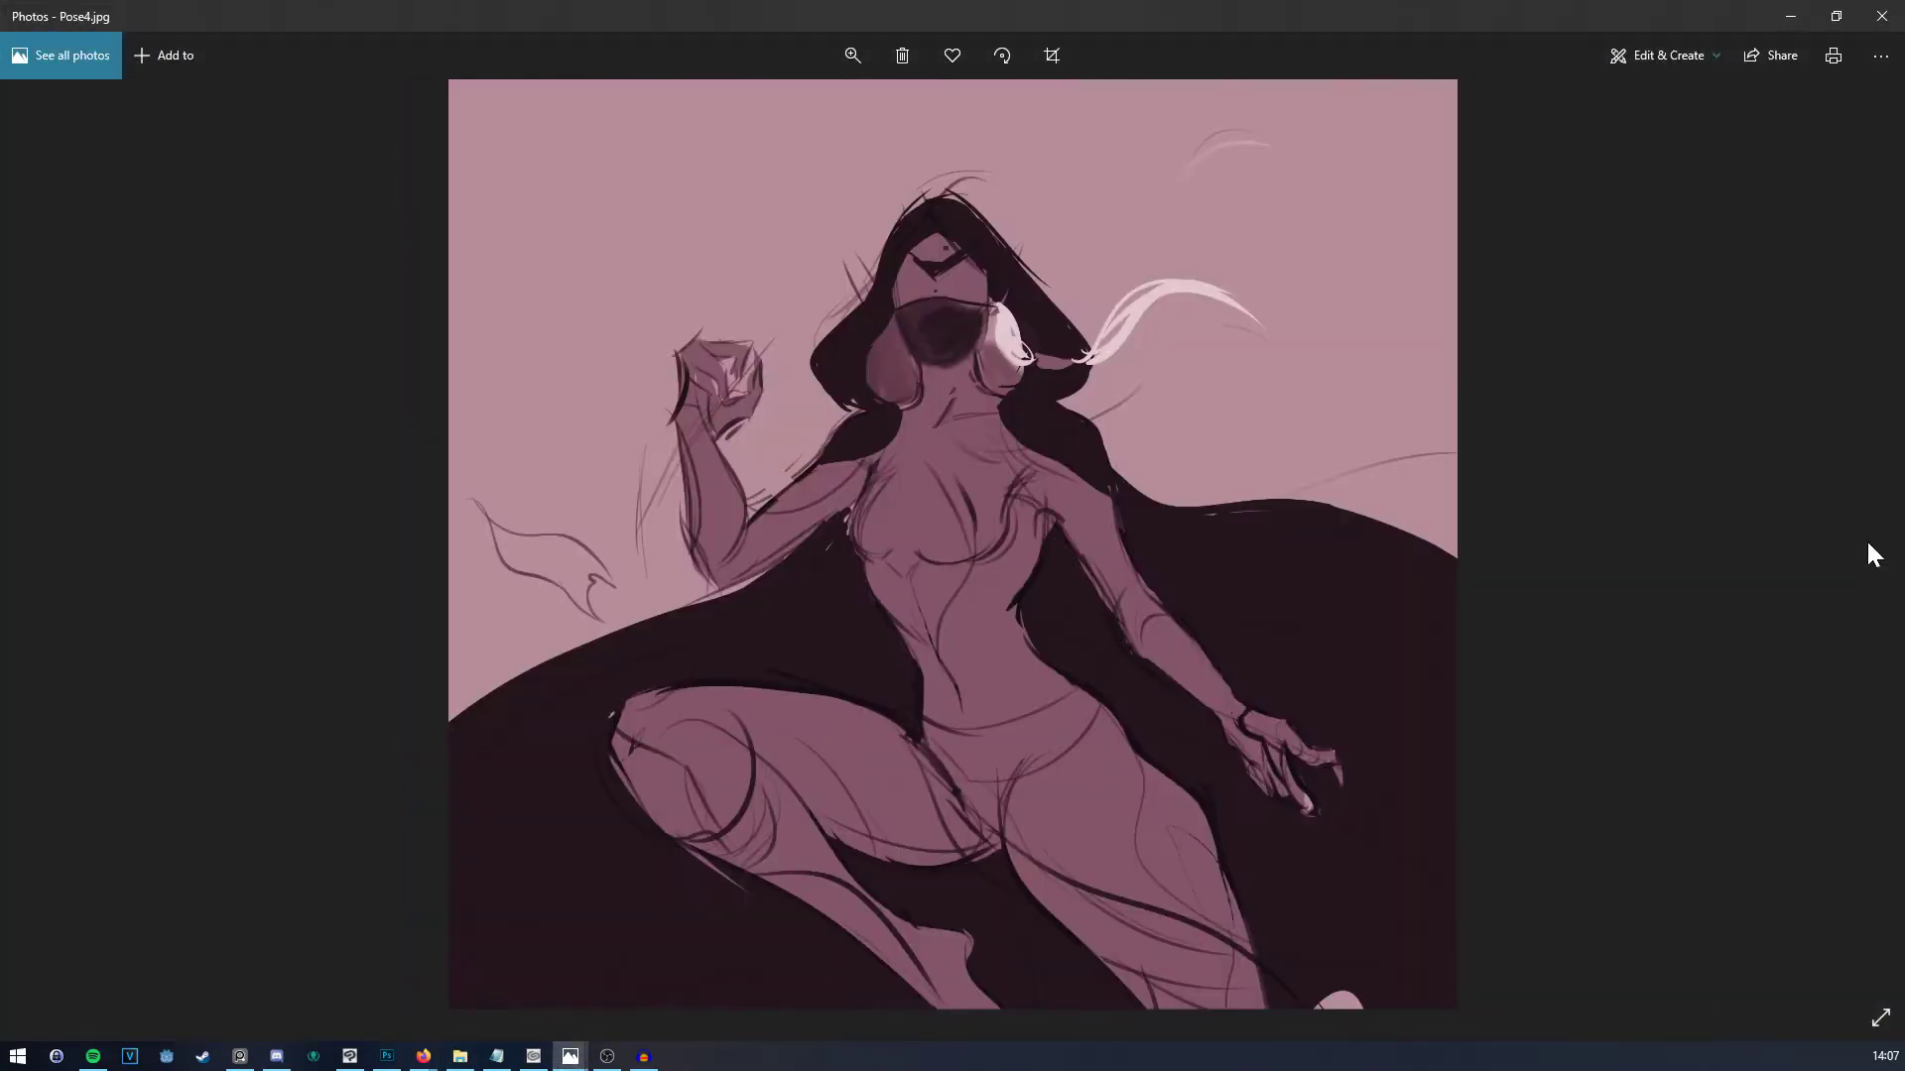
pyautogui.scroll(3, 1870, 553)
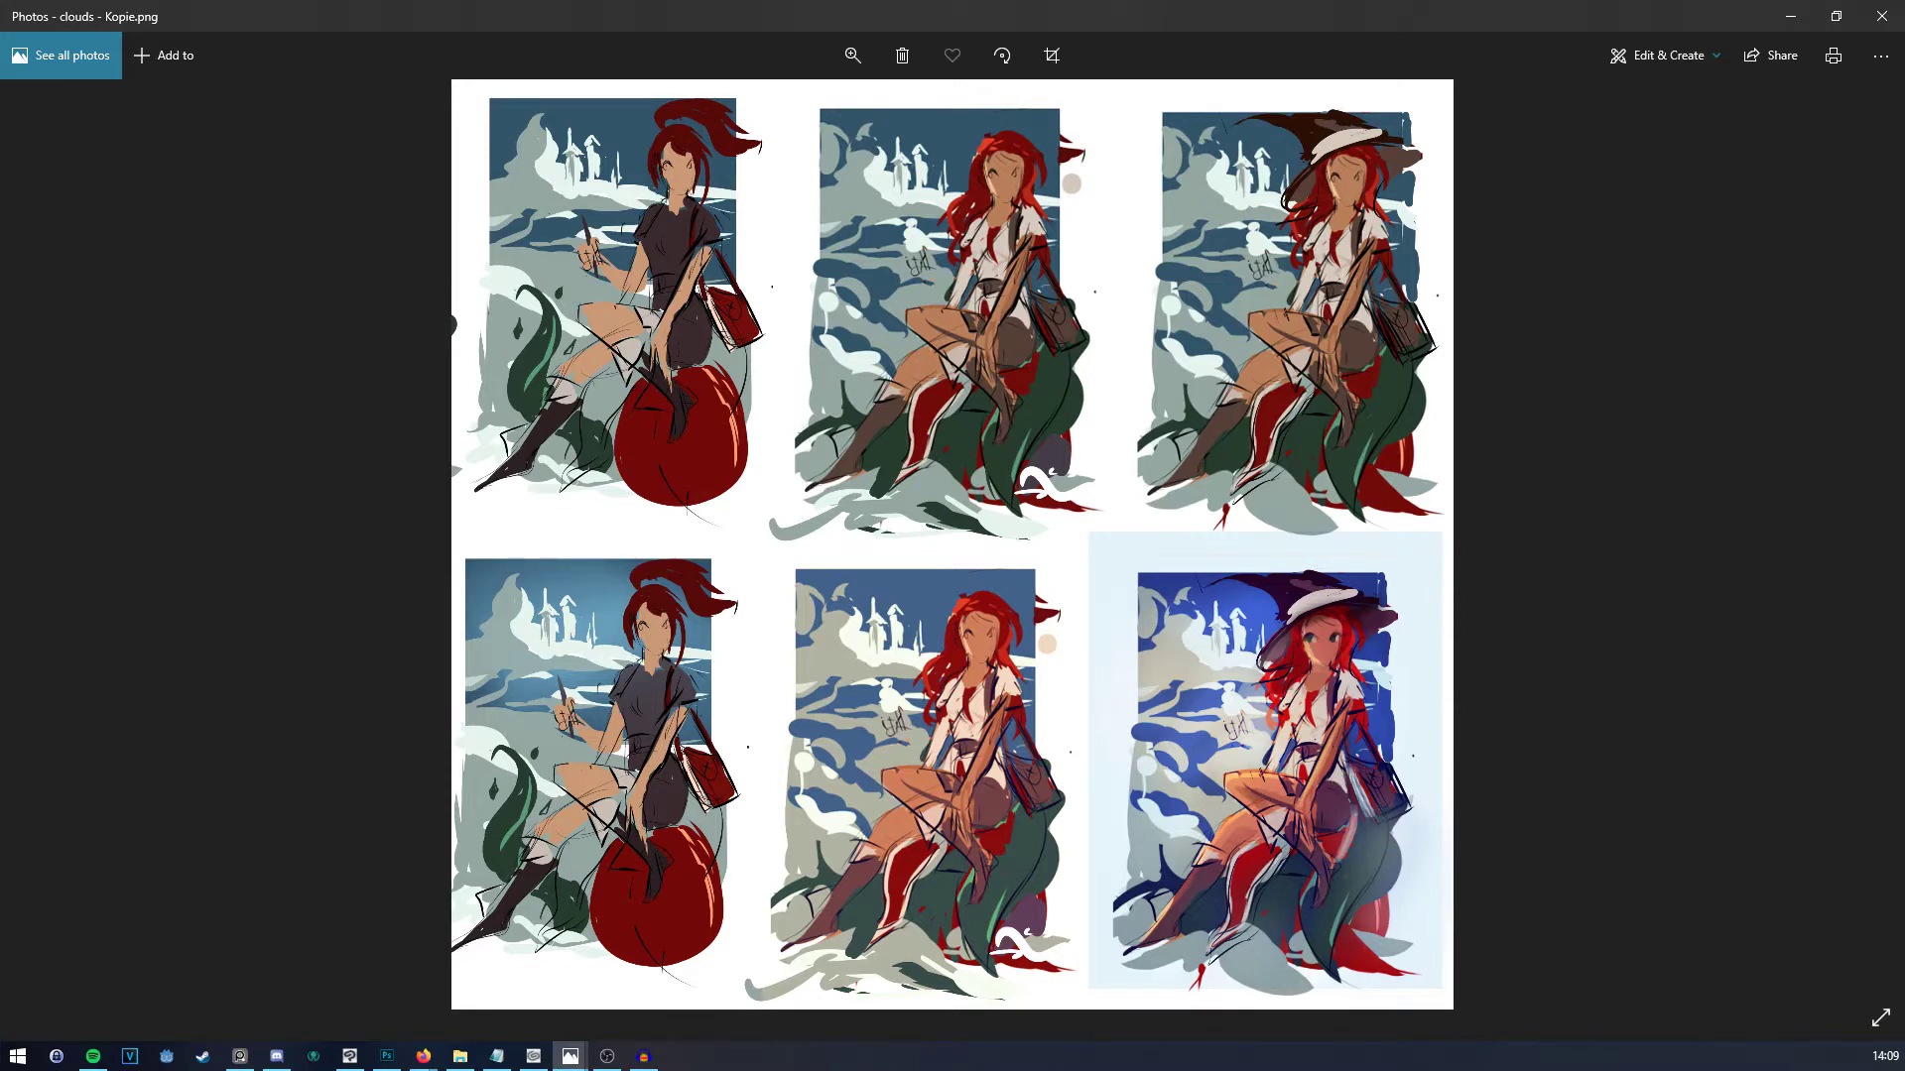
# Step: Open SkyBEANS.png in a smaller window over clouds - Kopie.png to compare painting and thumbnails, then close both images
pyautogui.press('super+e')
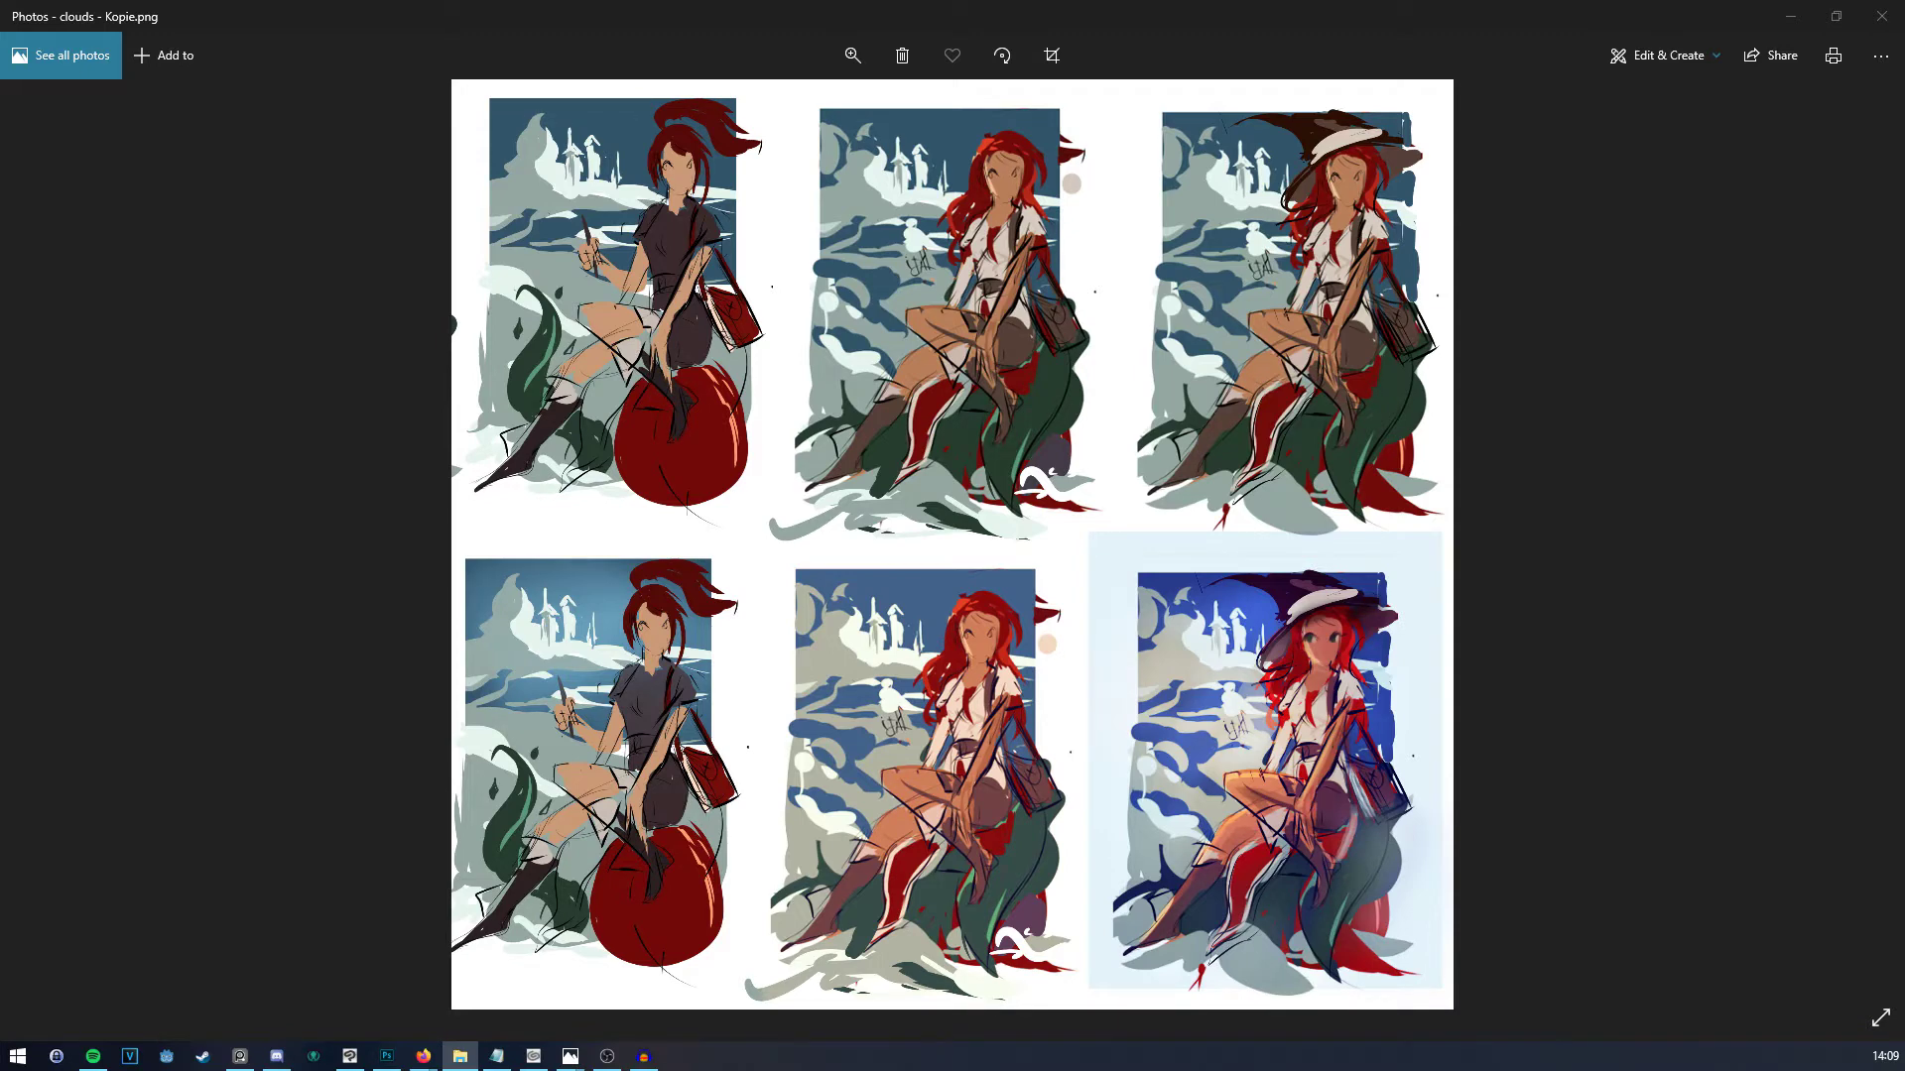
pyautogui.press('Right')
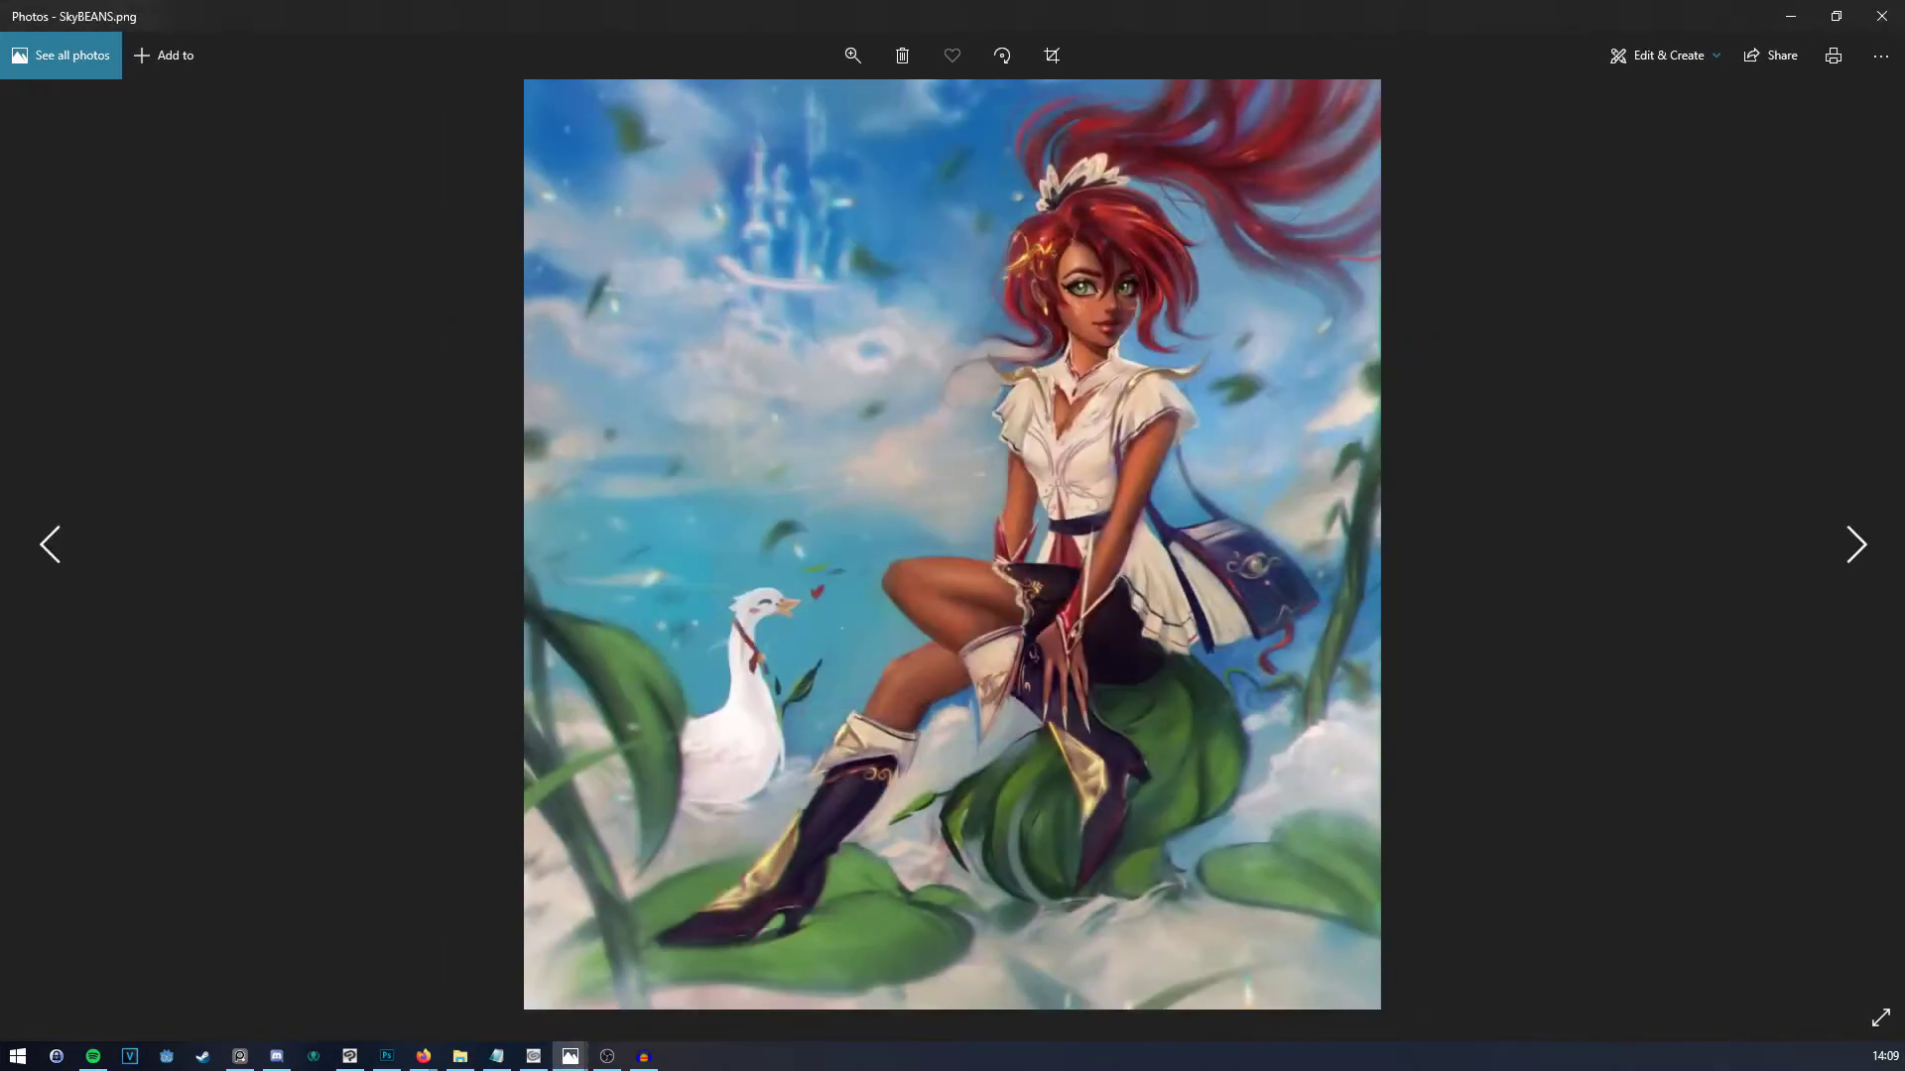
pyautogui.moveTo(1443, 15); pyautogui.dragTo(523, 242)
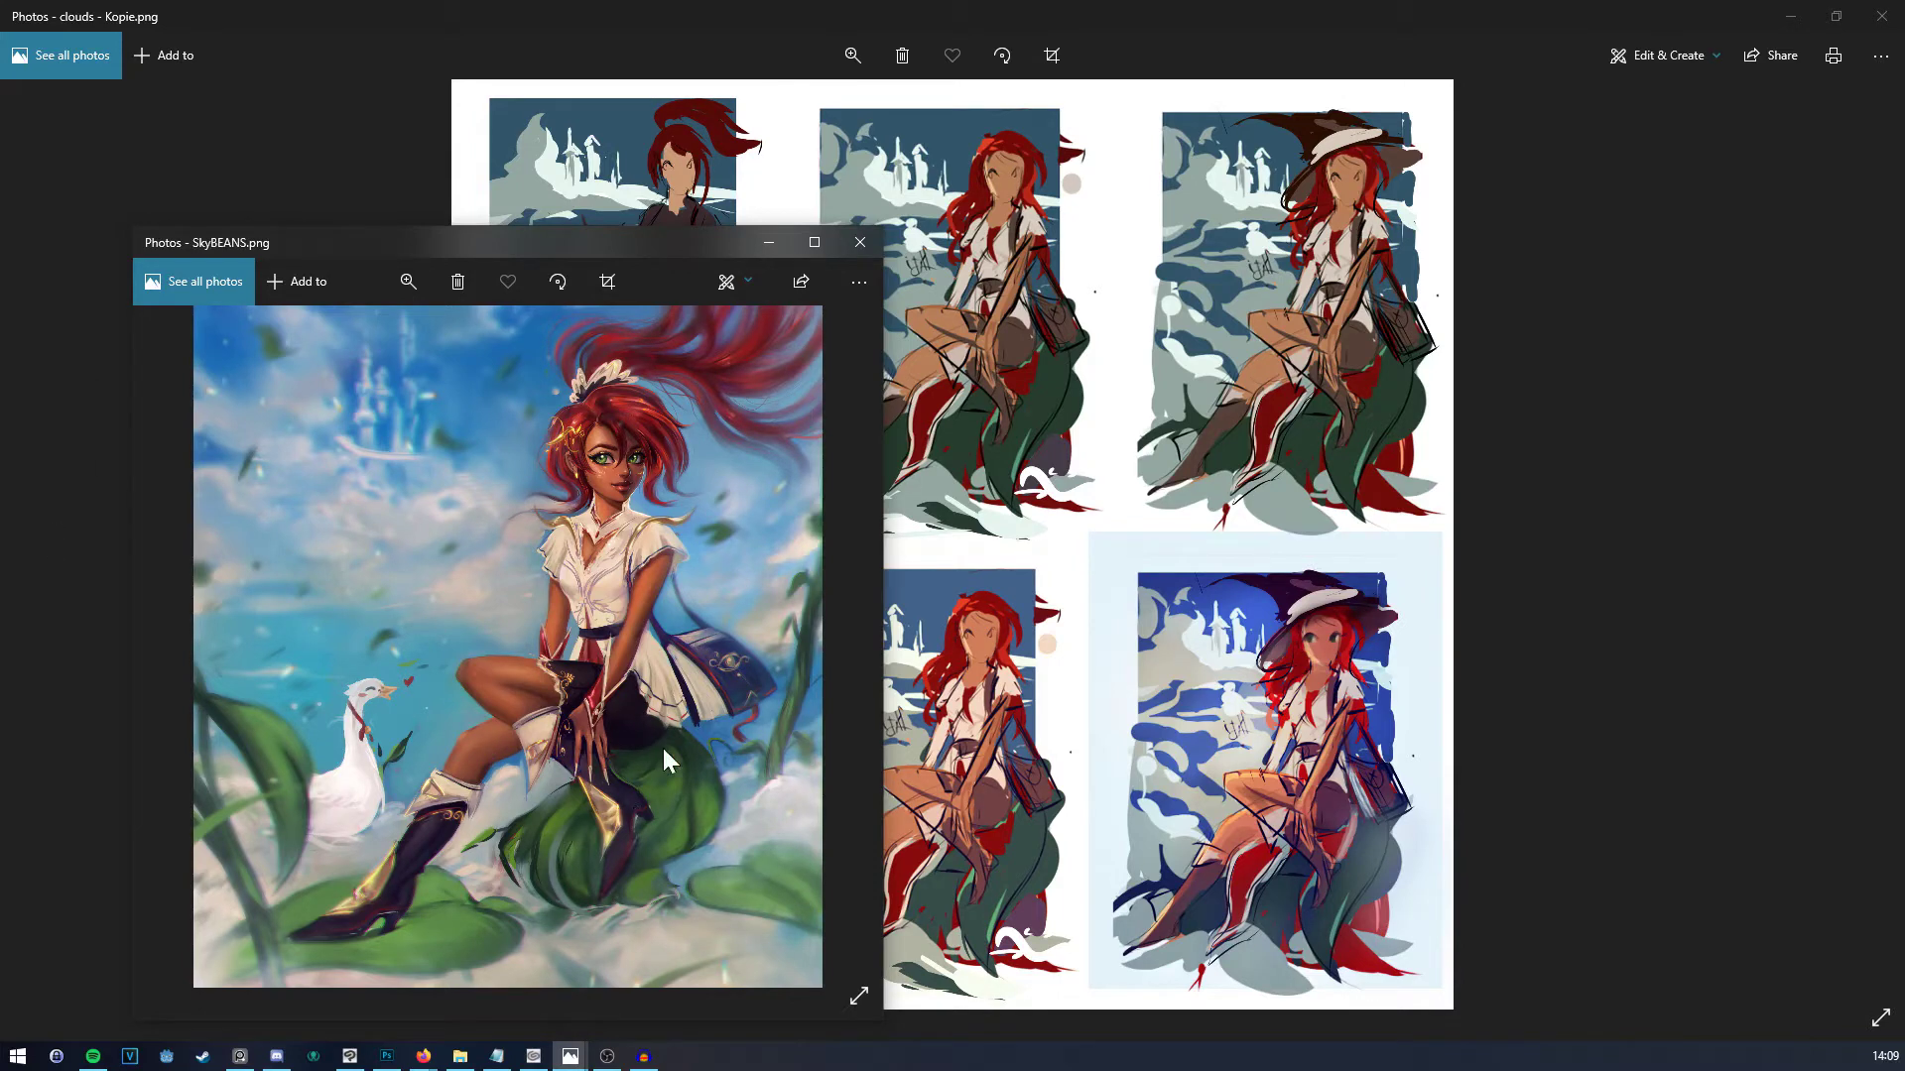
pyautogui.click(877, 242)
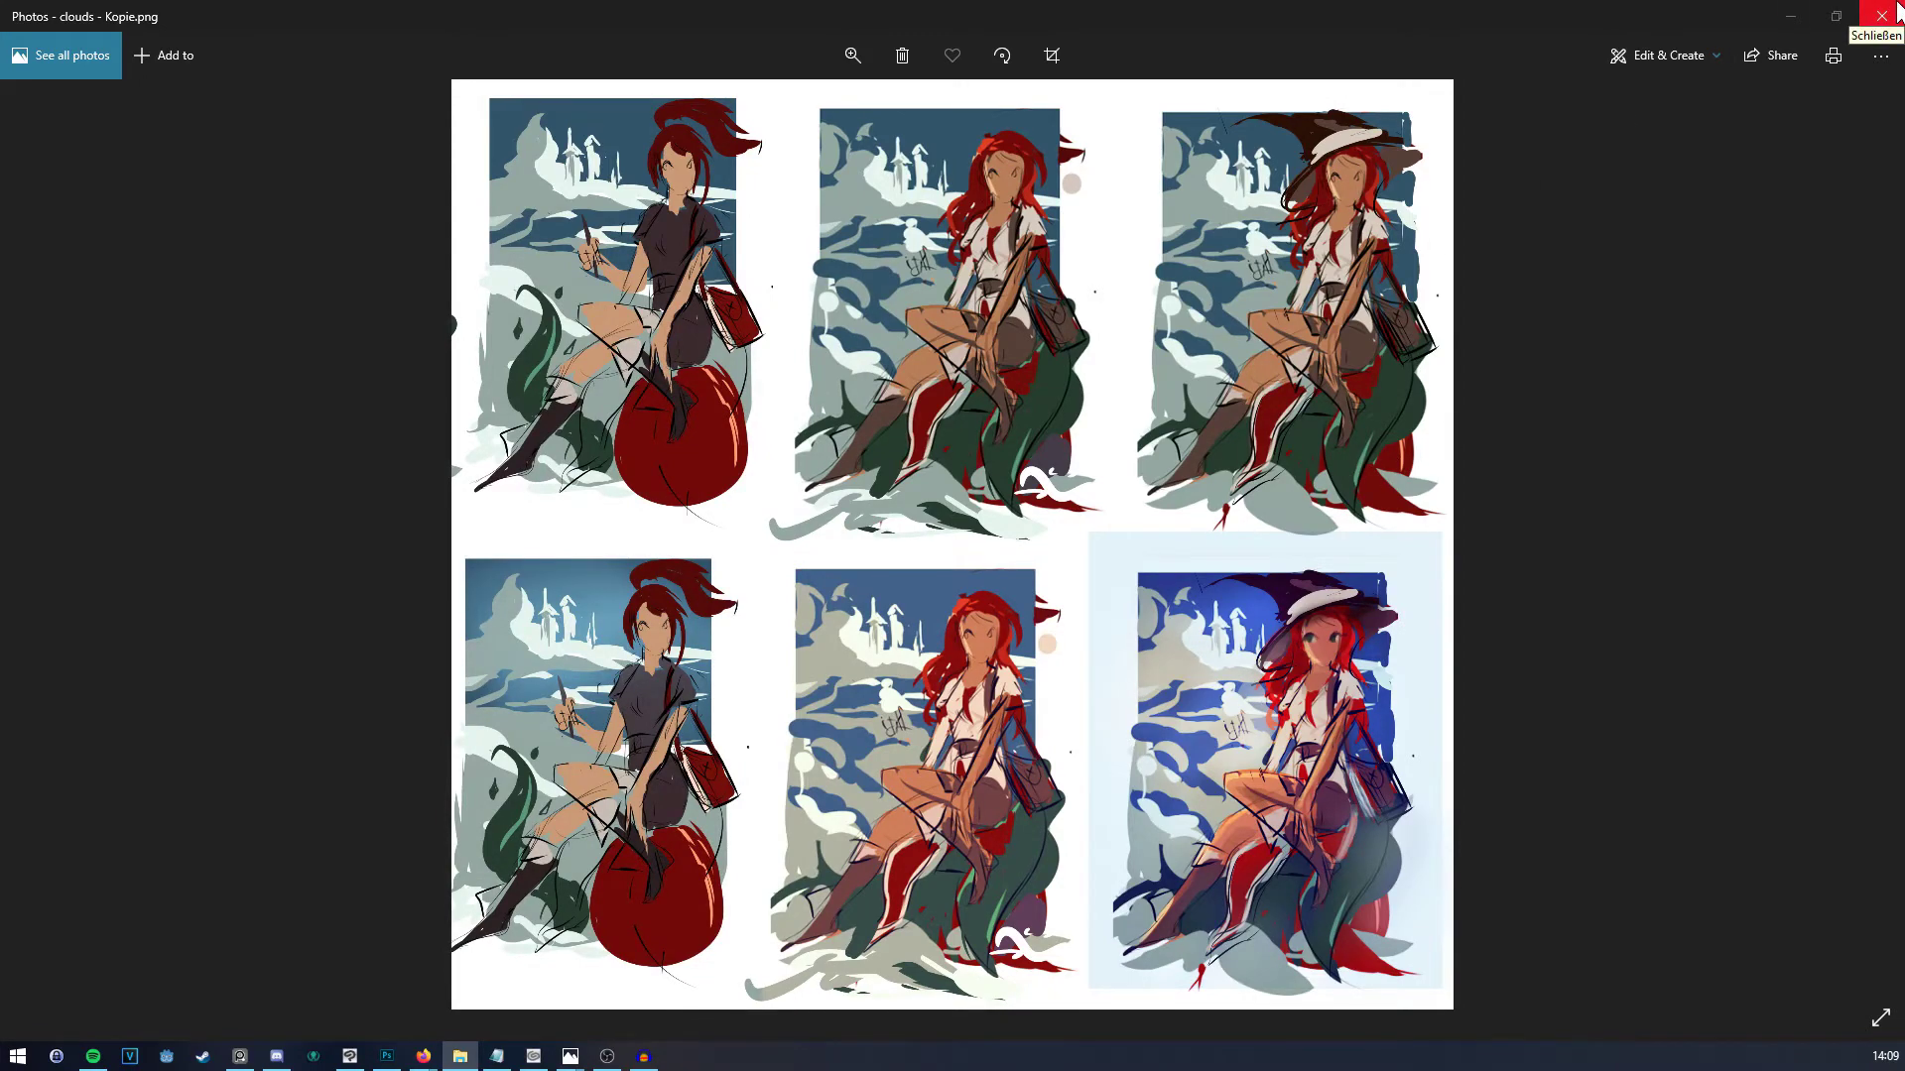
pyautogui.click(1882, 15)
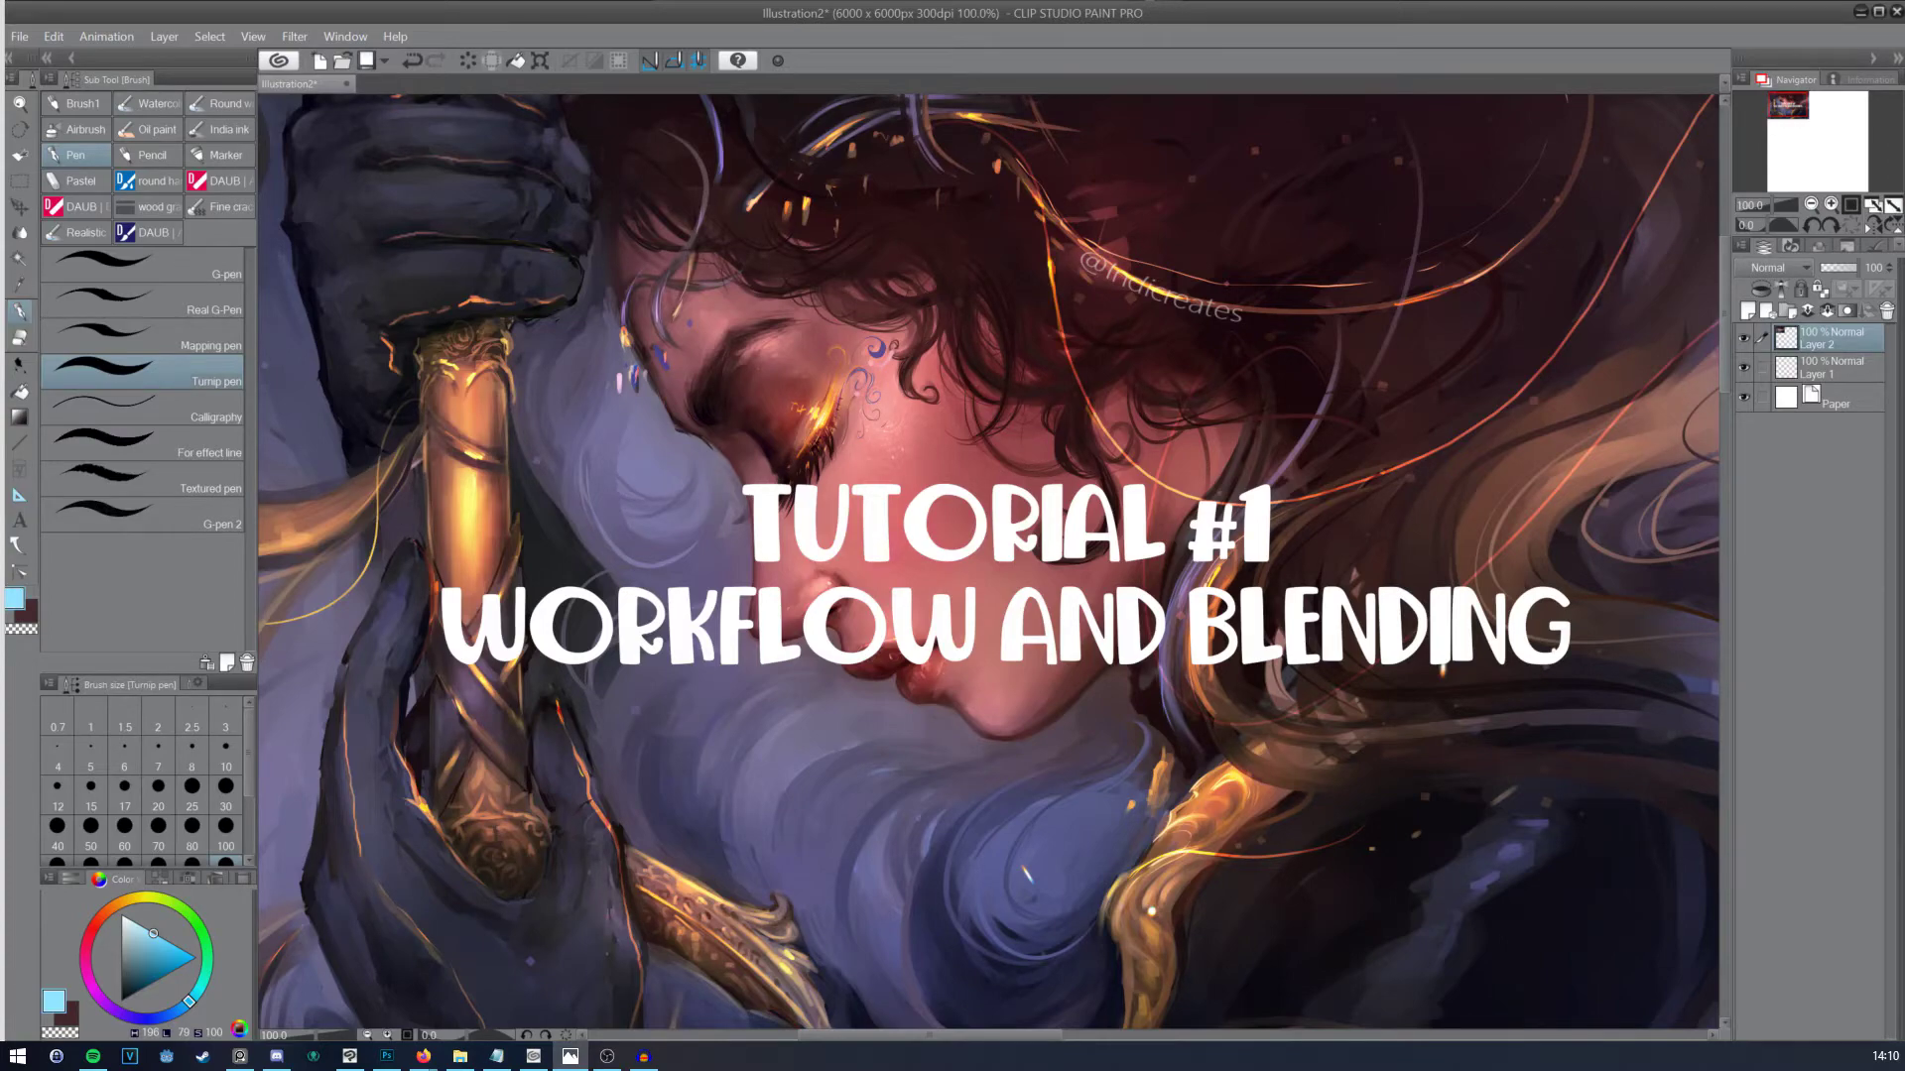
# Step: Open Tutorial1.png and examine the Step2 greyscale and color thumbnails with their palettes up close
pyautogui.click(570, 1057)
pyautogui.doubleClick(783, 12)
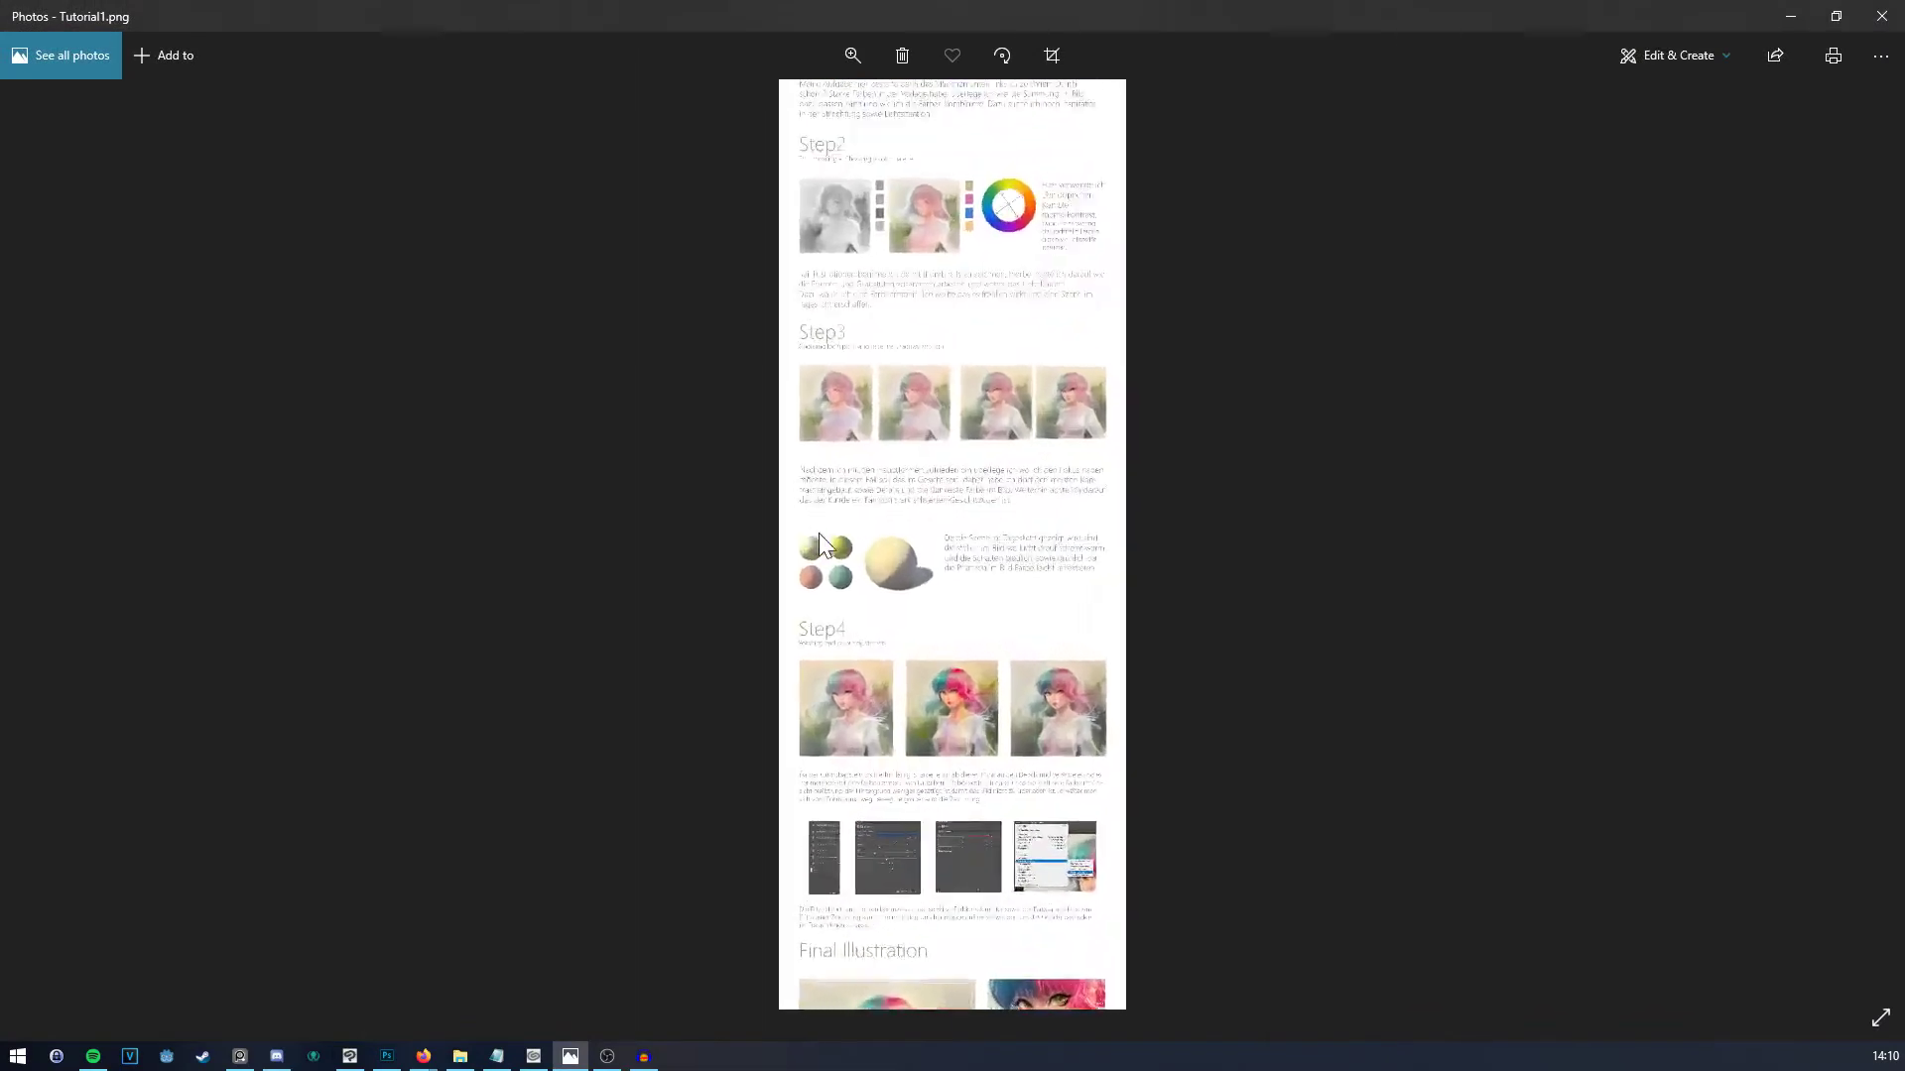
pyautogui.scroll(5, 819, 531)
pyautogui.scroll(6, 872, 565)
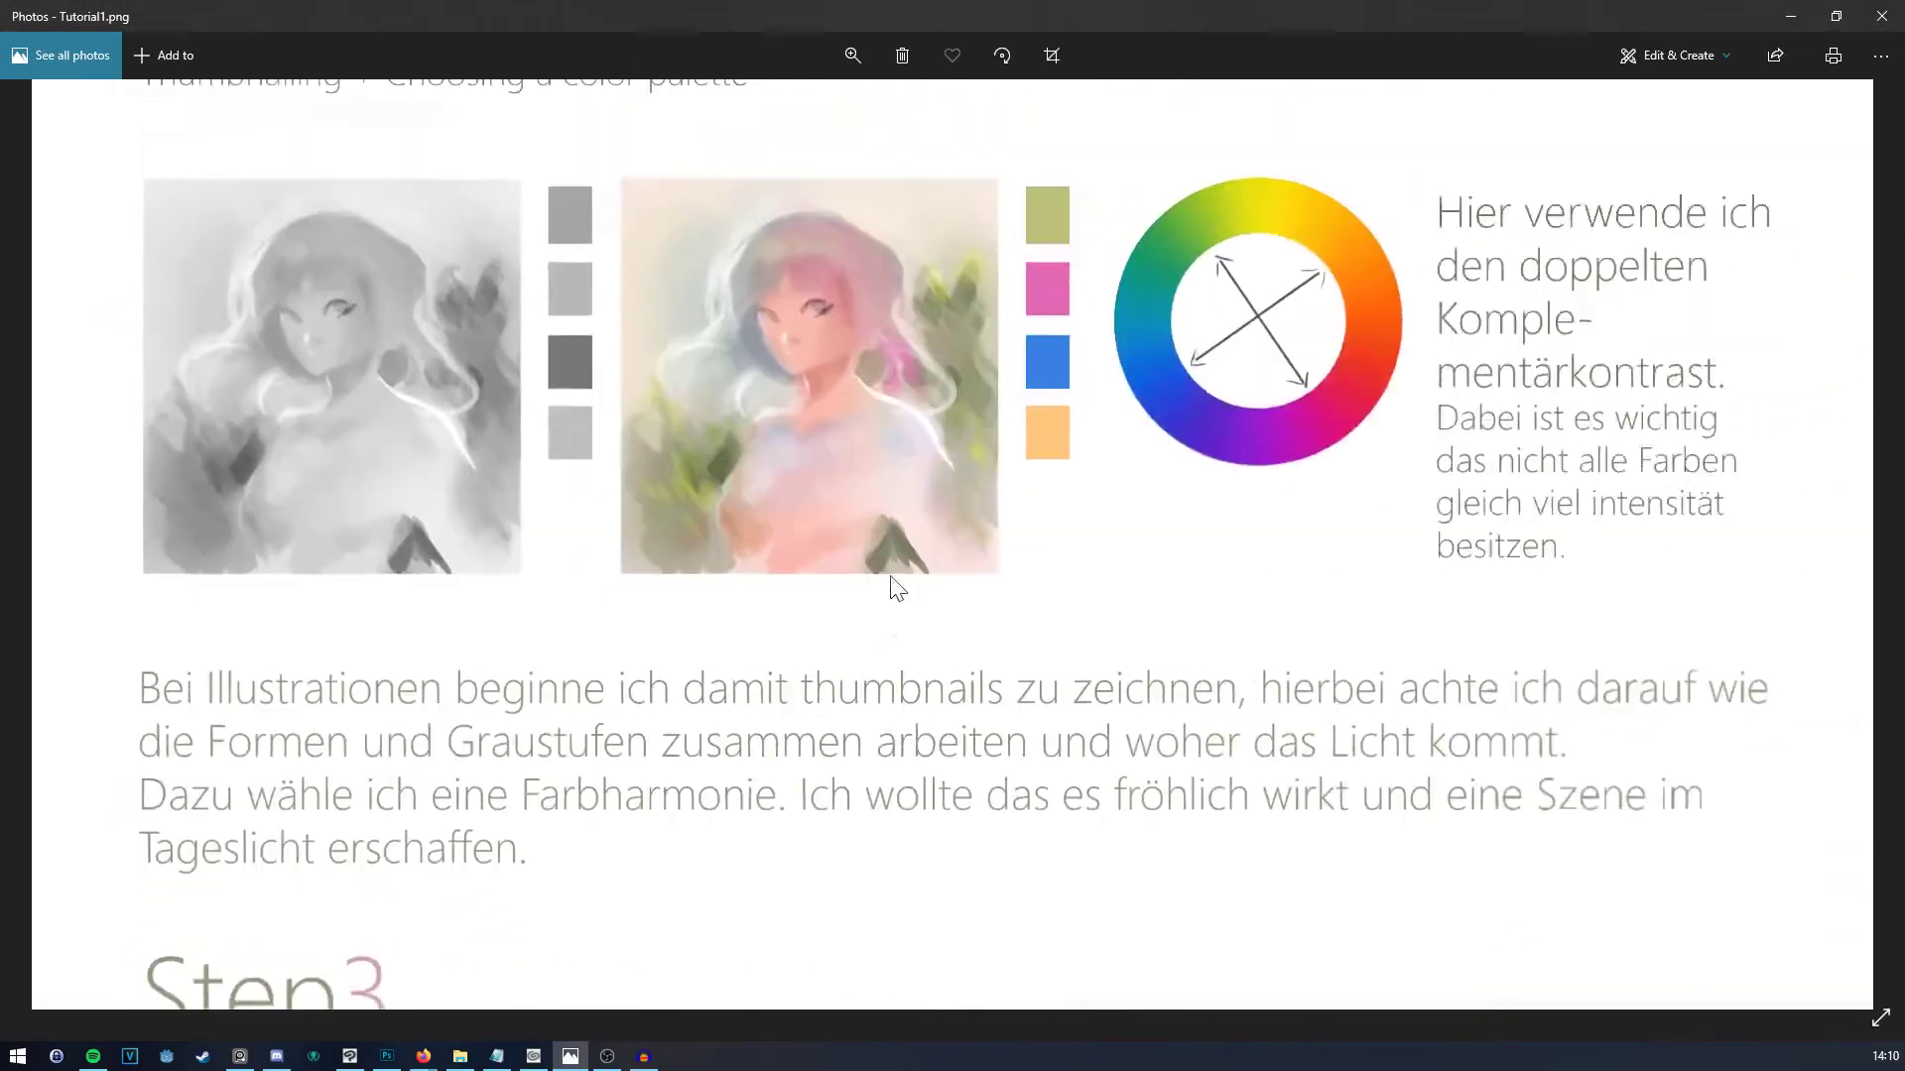
pyautogui.scroll(5, 686, 479)
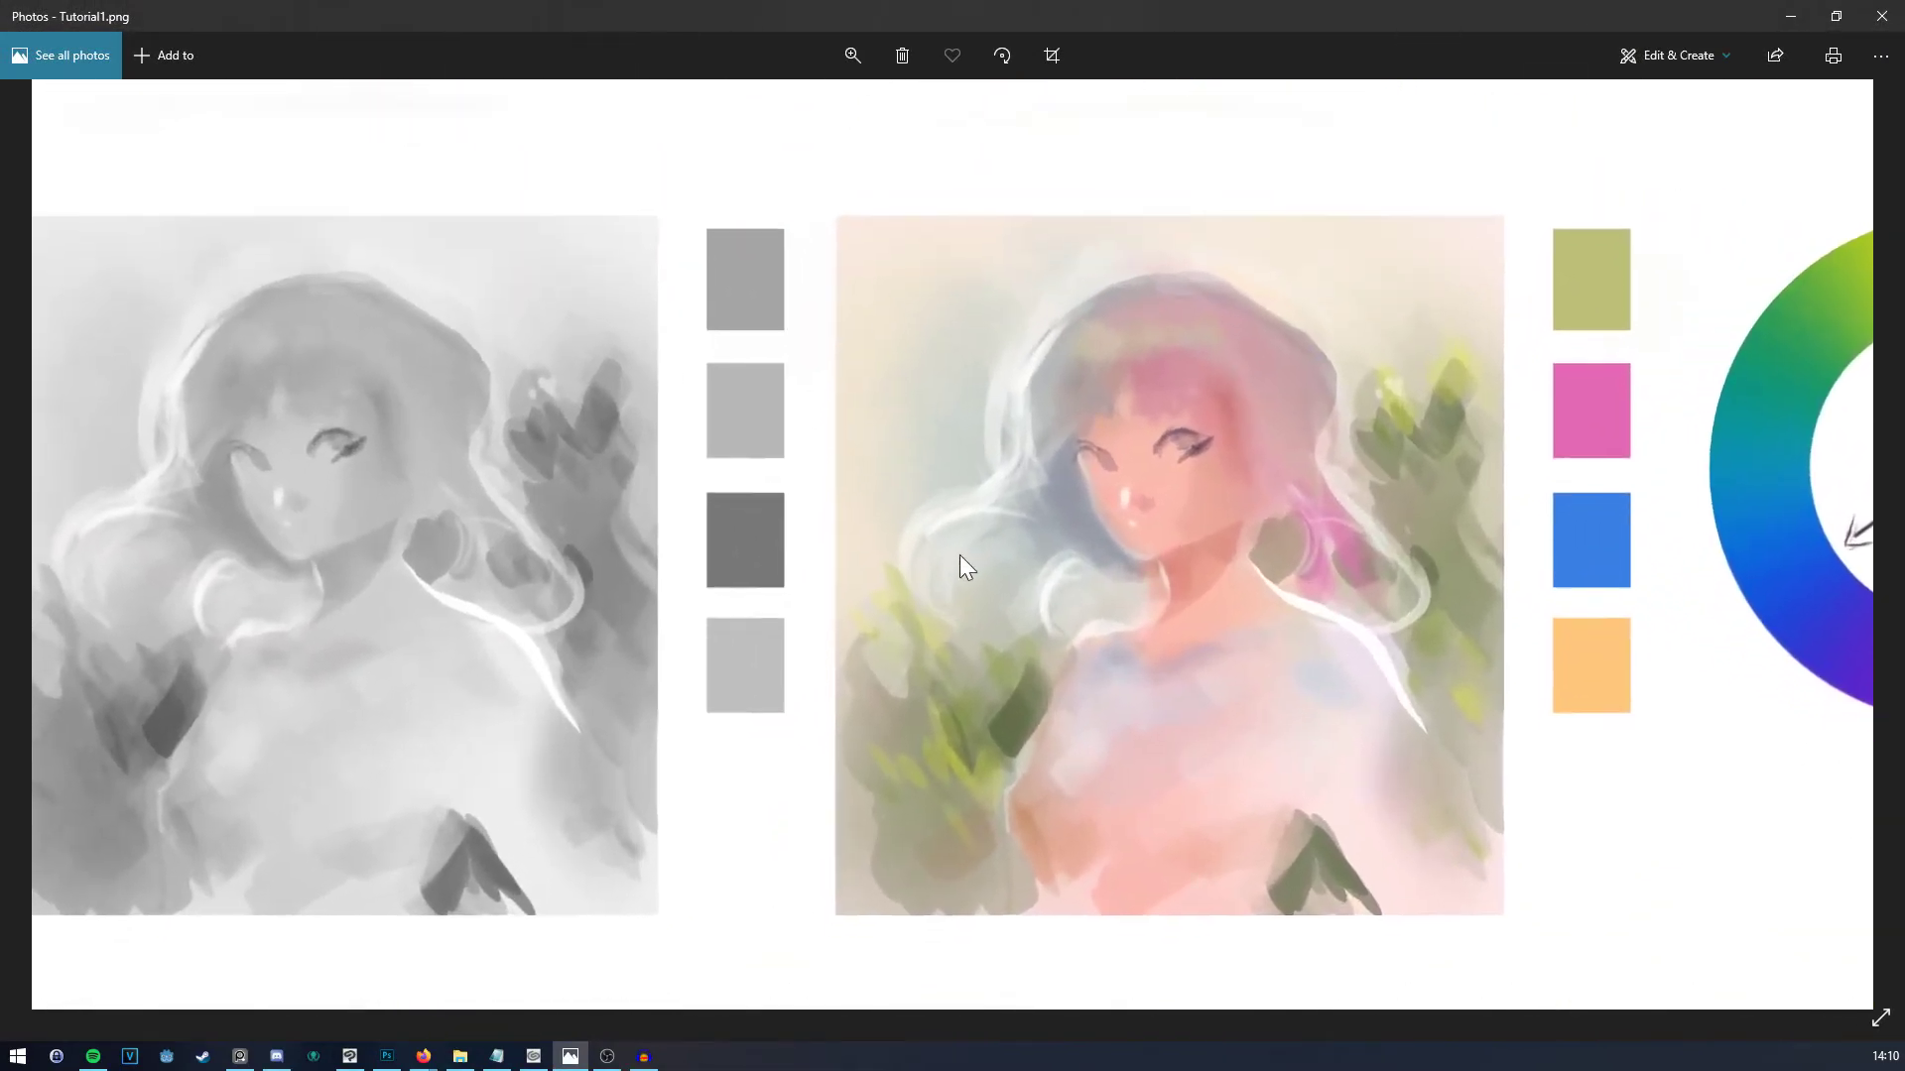
pyautogui.moveTo(960, 556); pyautogui.dragTo(1047, 539)
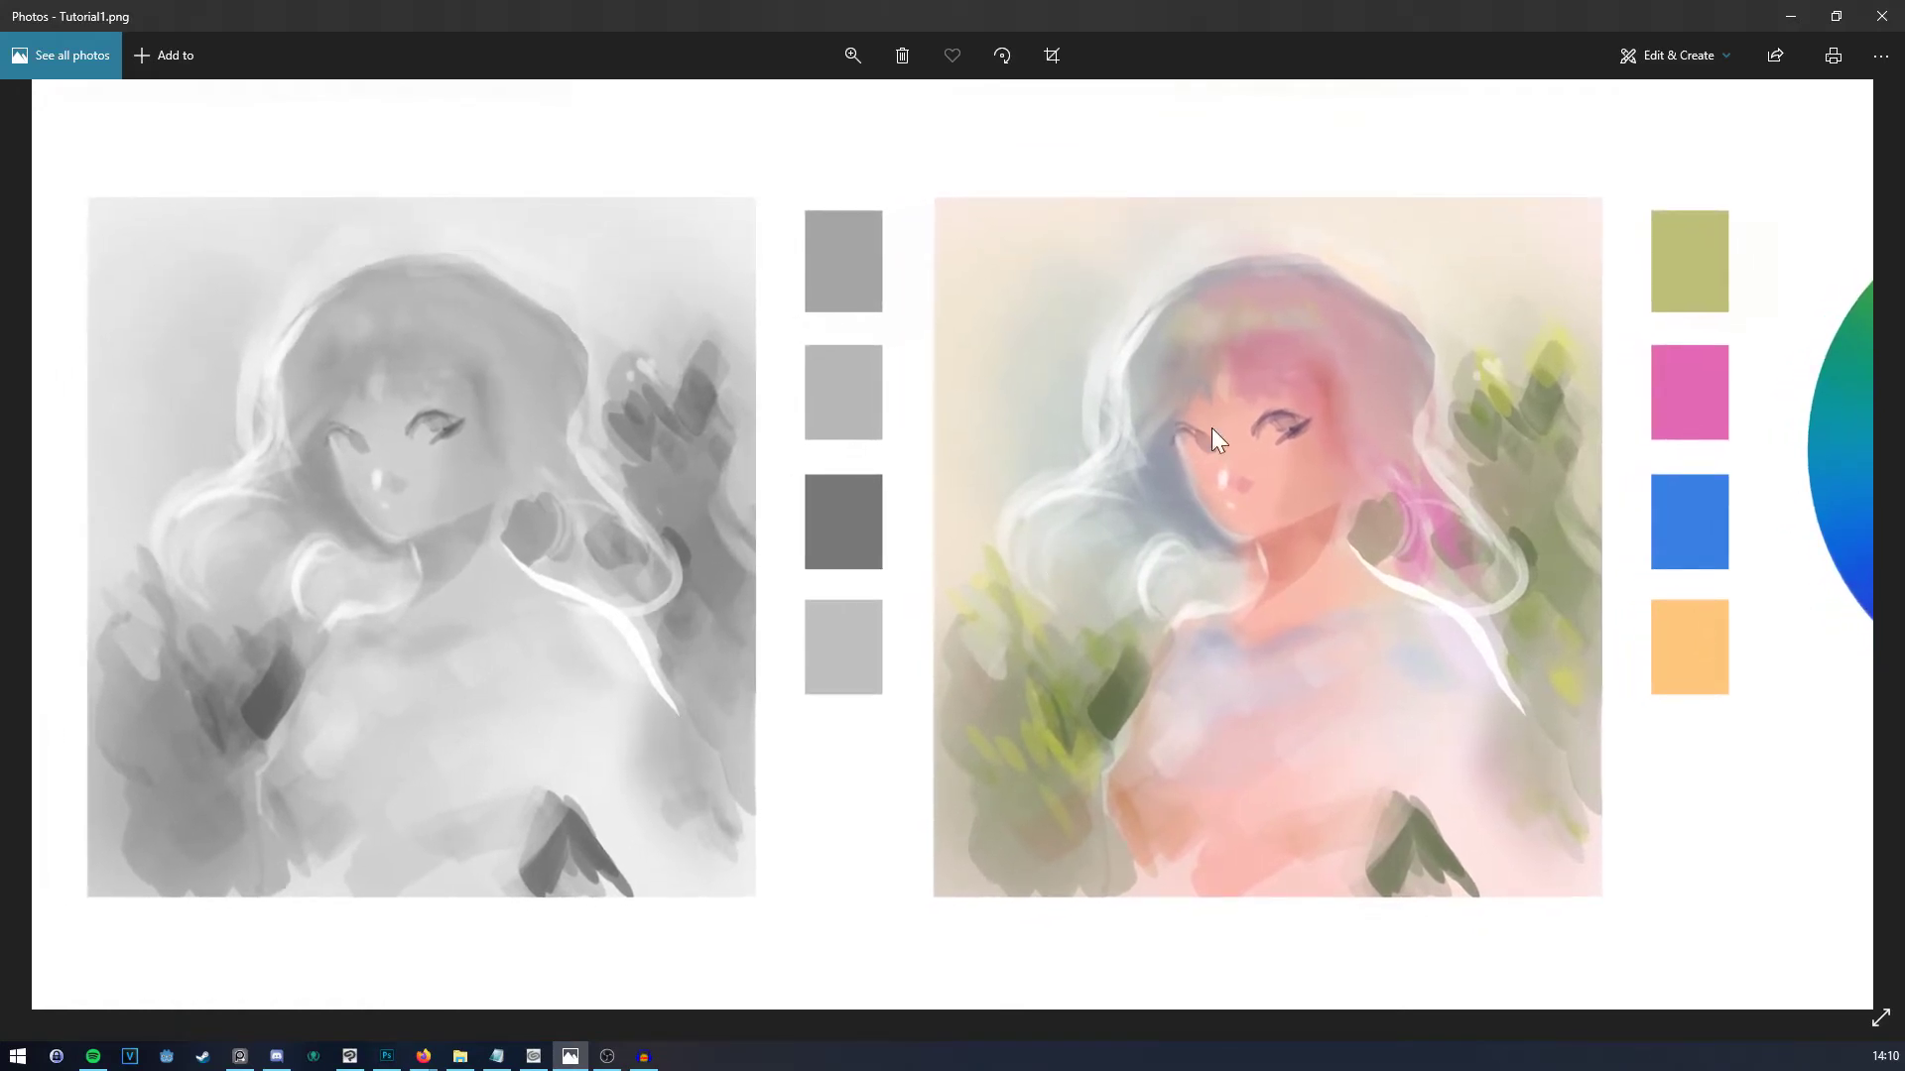
# Step: Compare the Step2 greyscale thumbnail with its colored version, then take in the neighboring palette and color wheel
pyautogui.scroll(-1, 764, 451)
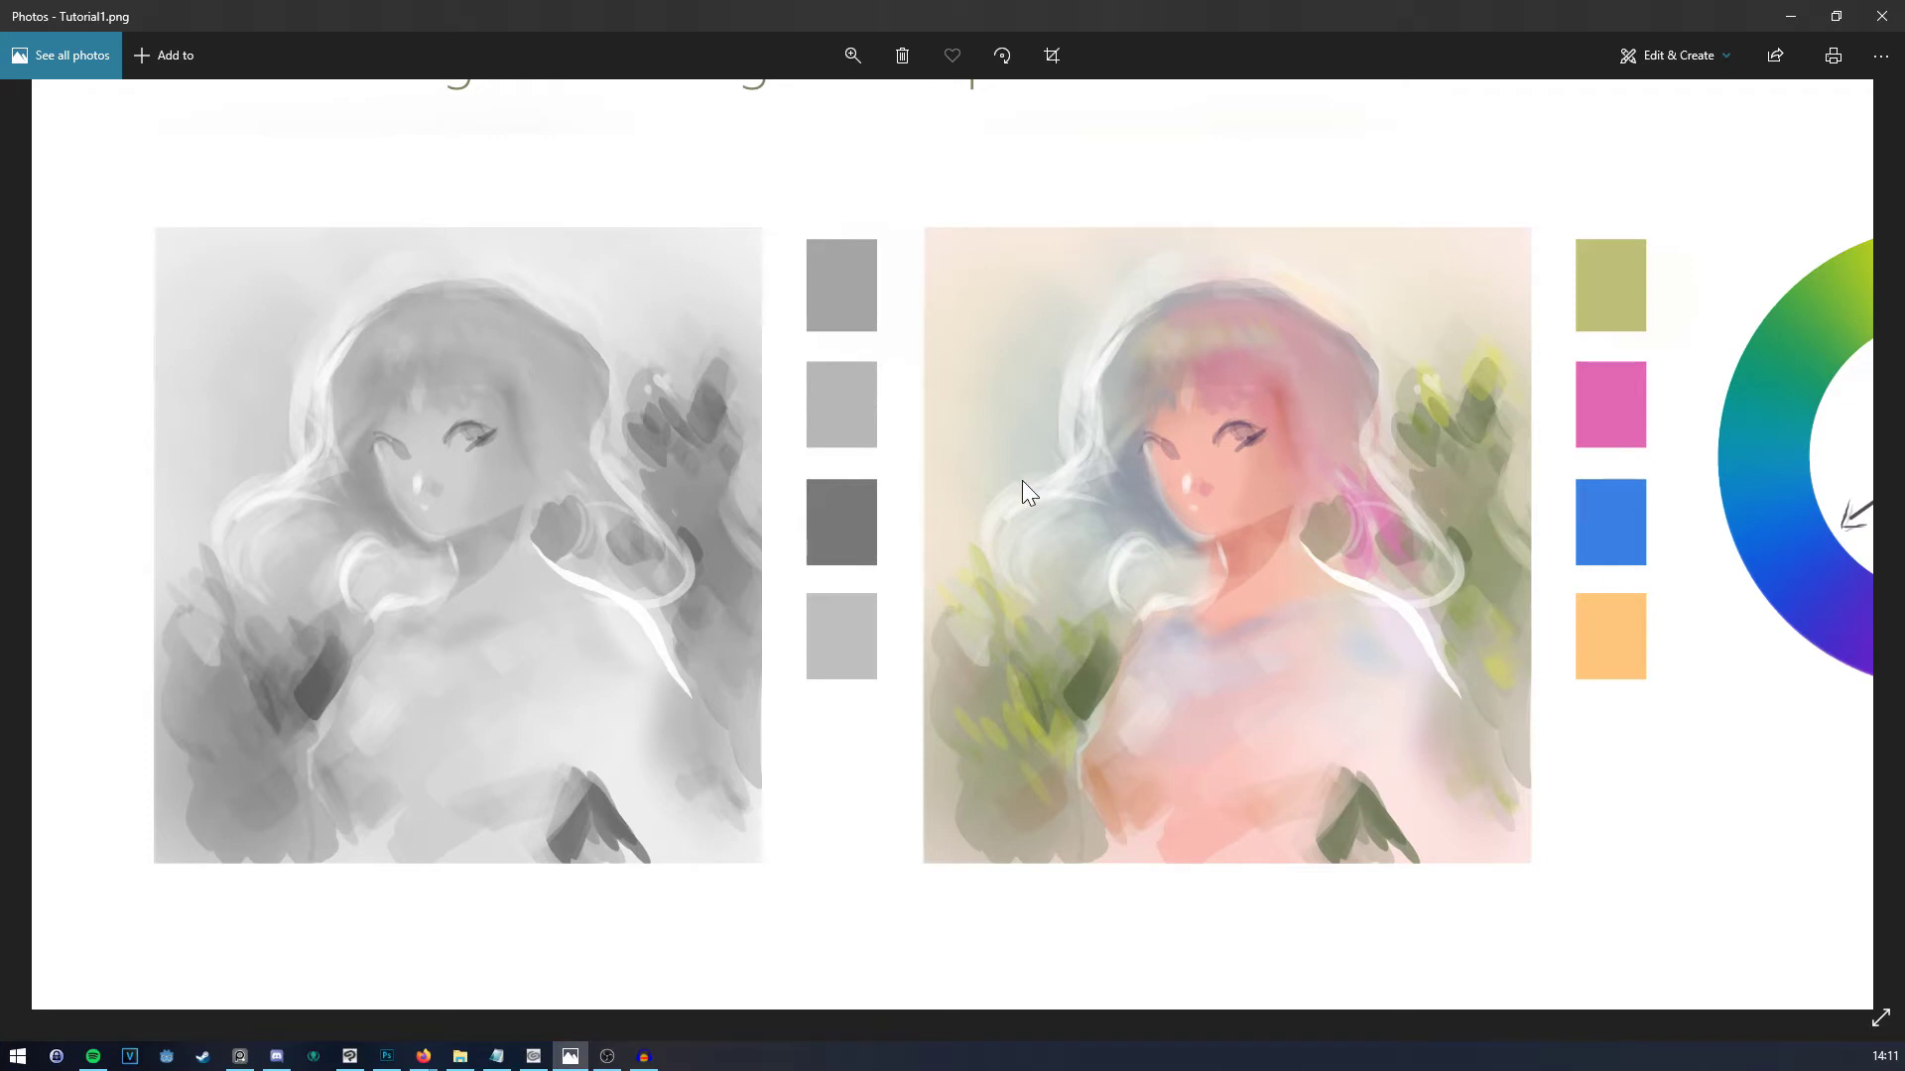
pyautogui.scroll(1, 1022, 480)
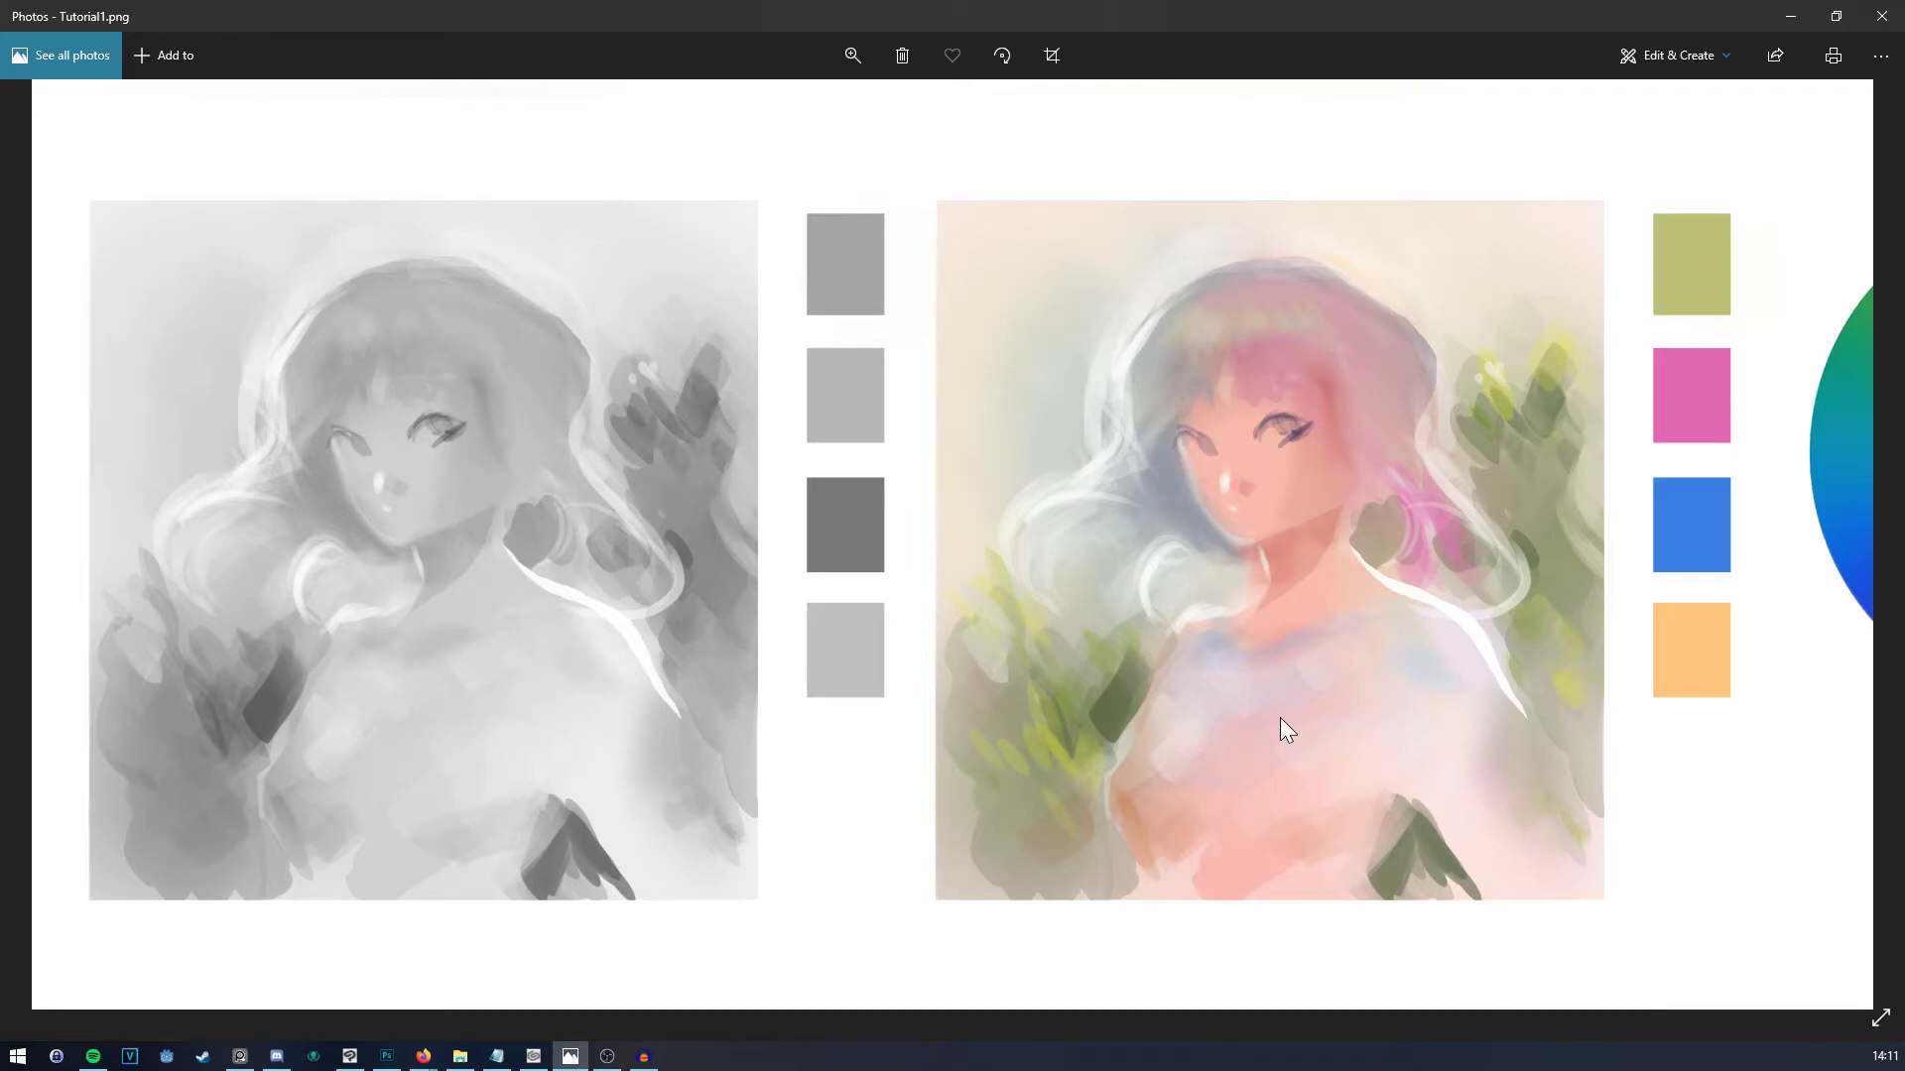
pyautogui.scroll(-3, 1309, 680)
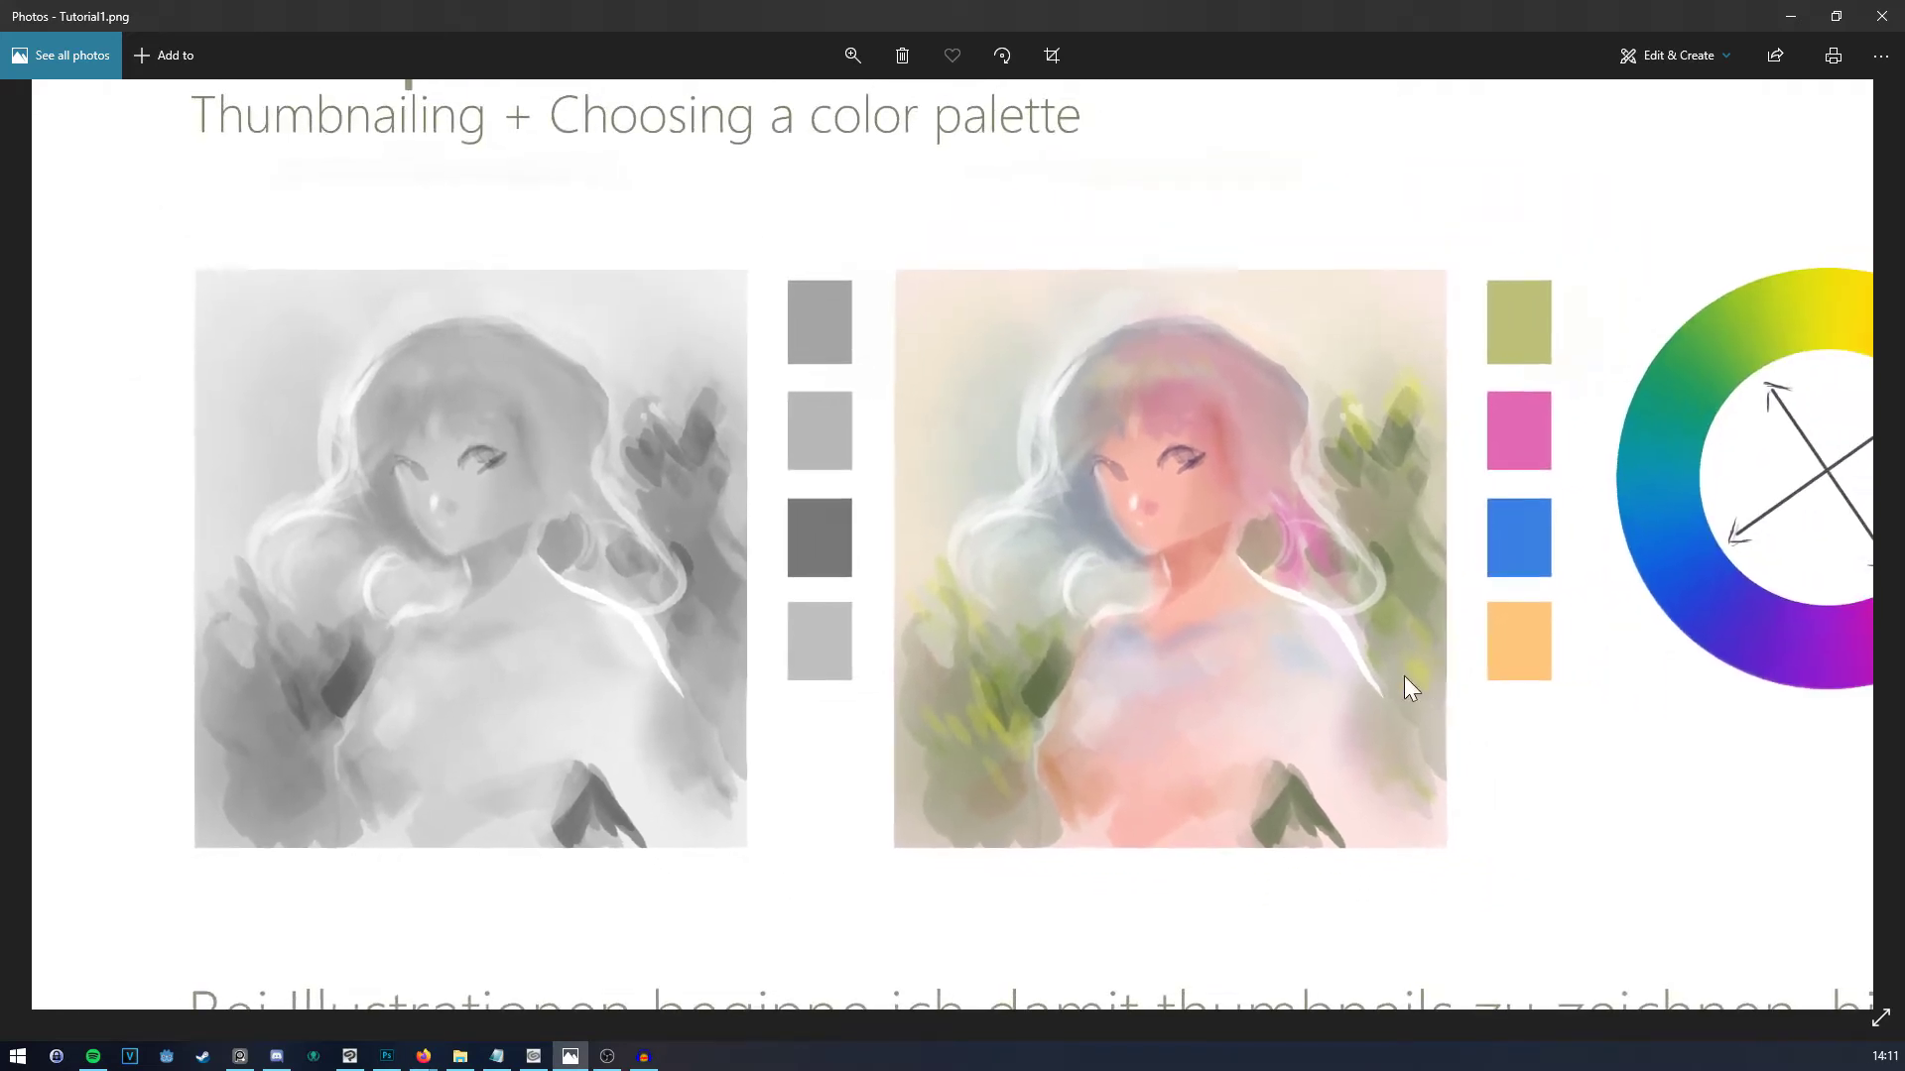
# Step: Go to the Step3 section on focal point, shadows and light and enlarge its first two painting stages
pyautogui.scroll(-10, 659, 583)
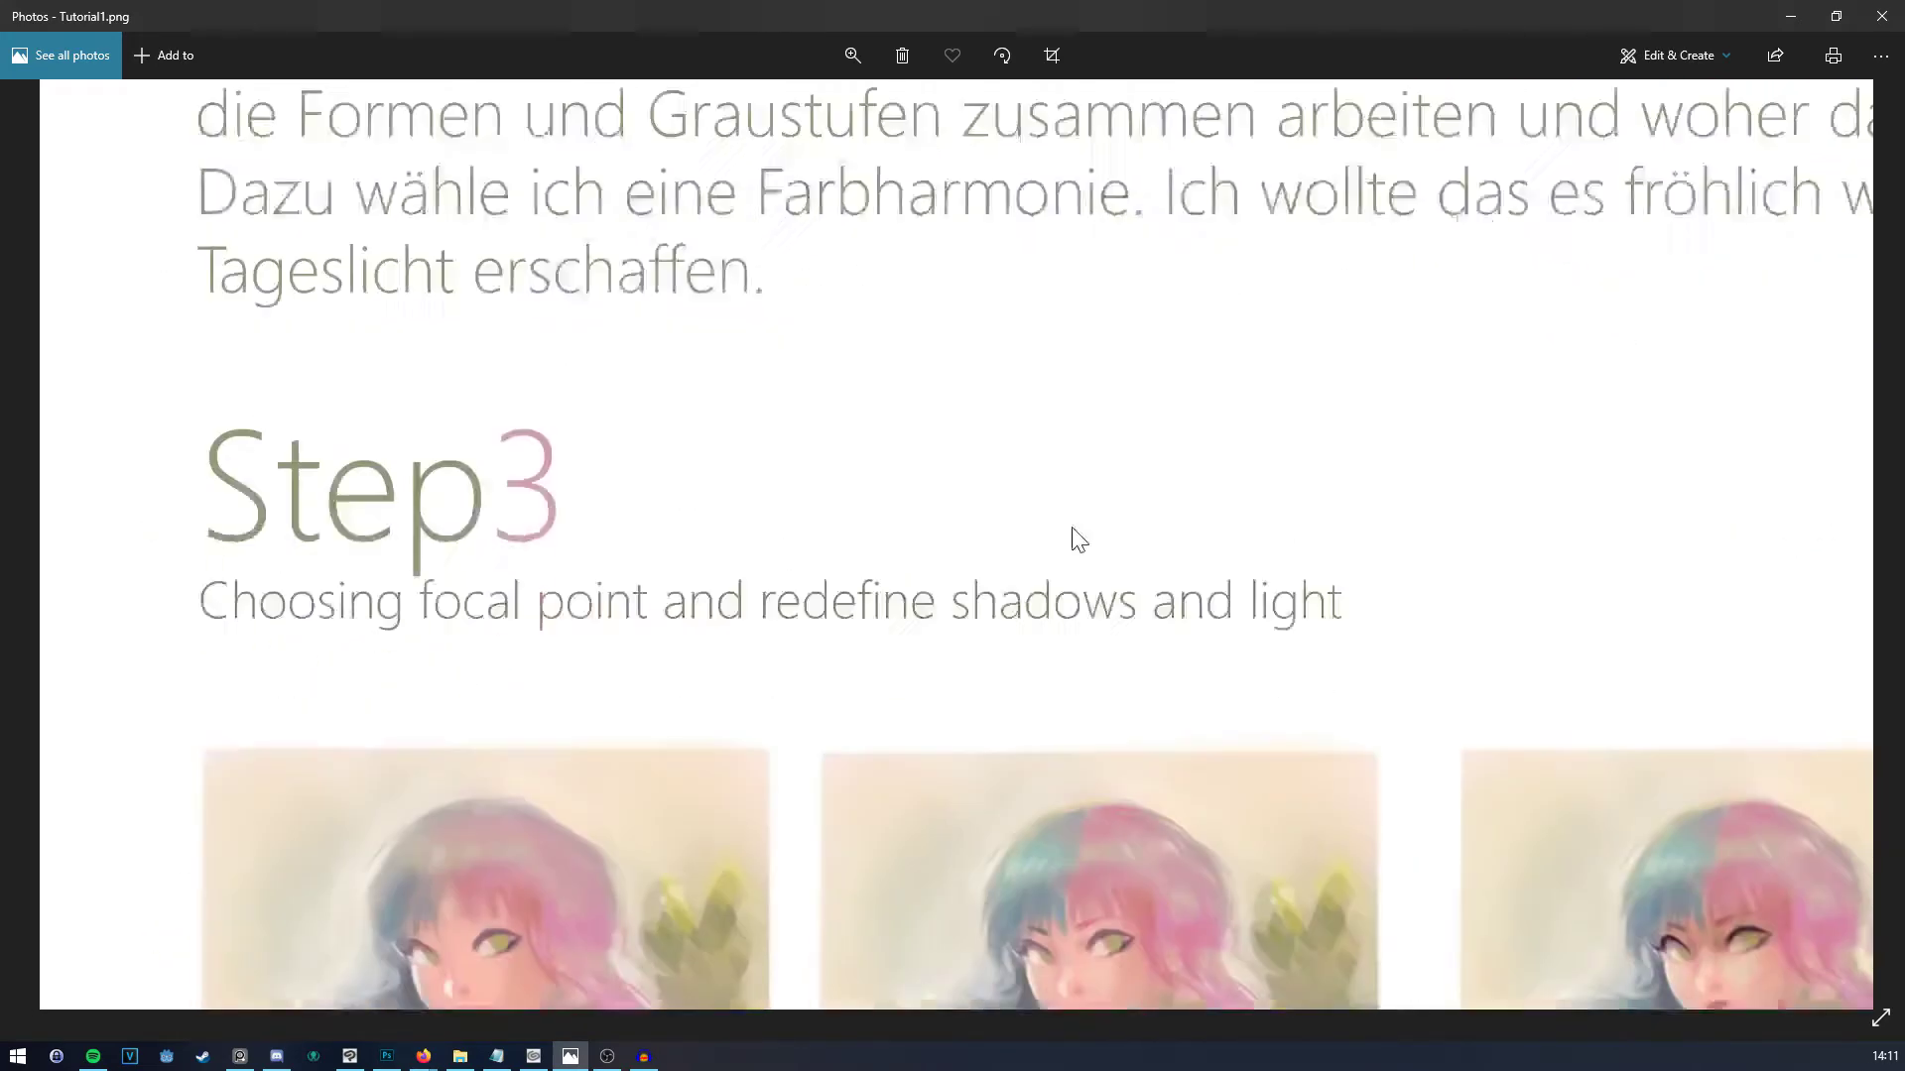
pyautogui.scroll(-2, 1091, 774)
pyautogui.scroll(2, 1127, 893)
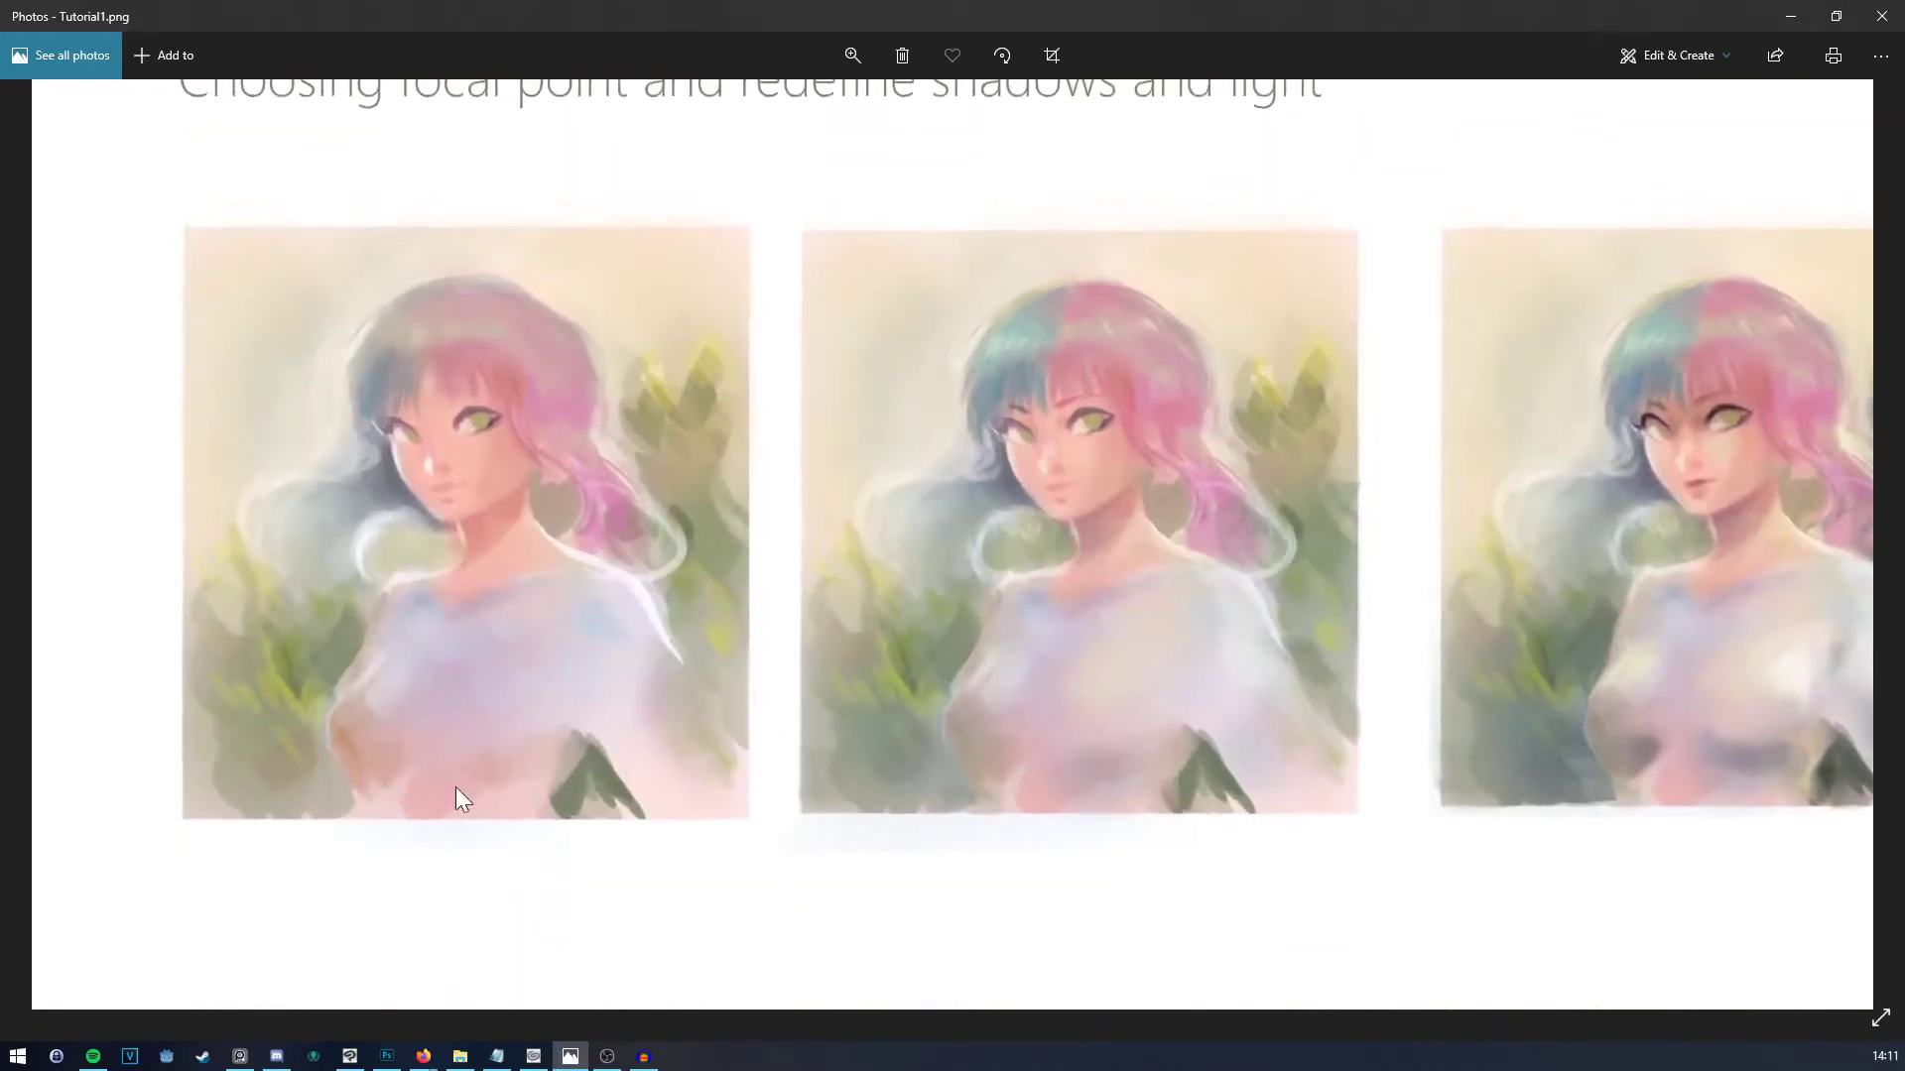
pyautogui.scroll(-1, 735, 623)
pyautogui.scroll(2, 700, 628)
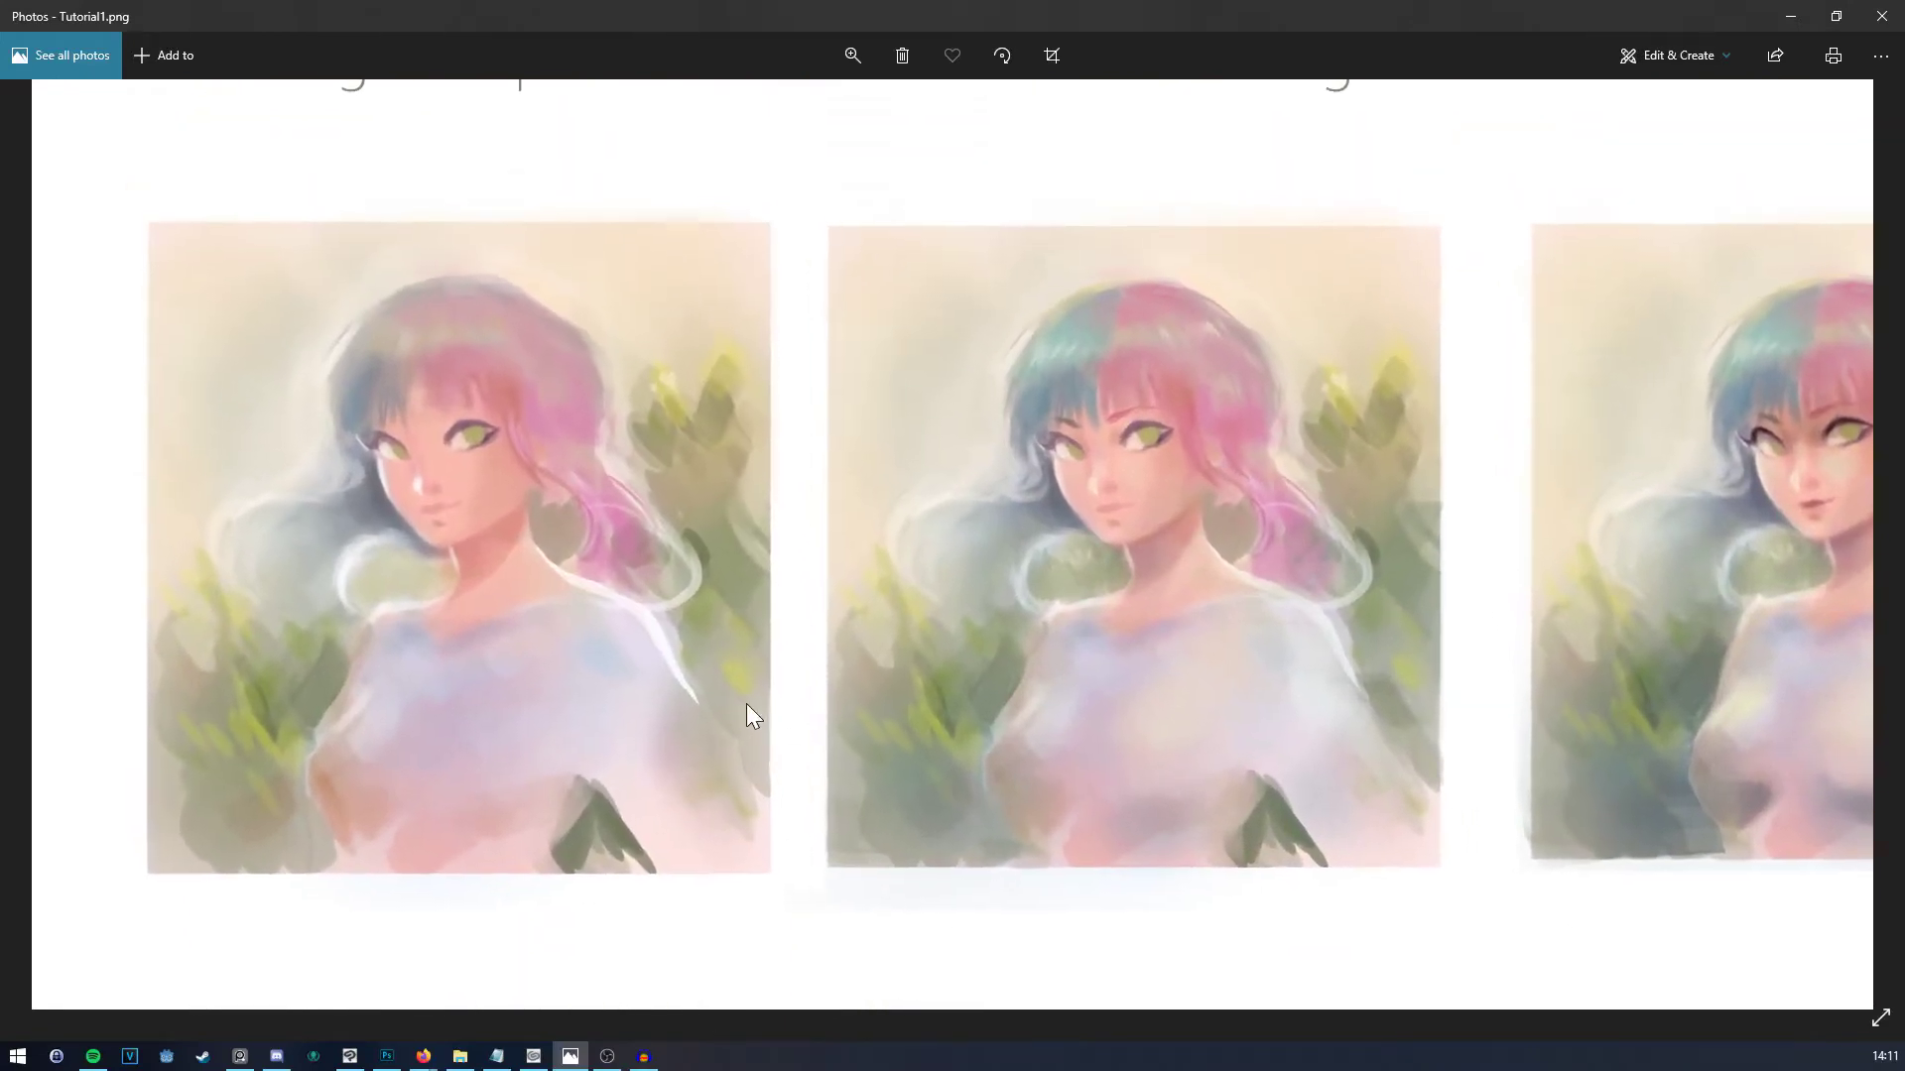
pyautogui.scroll(1, 885, 603)
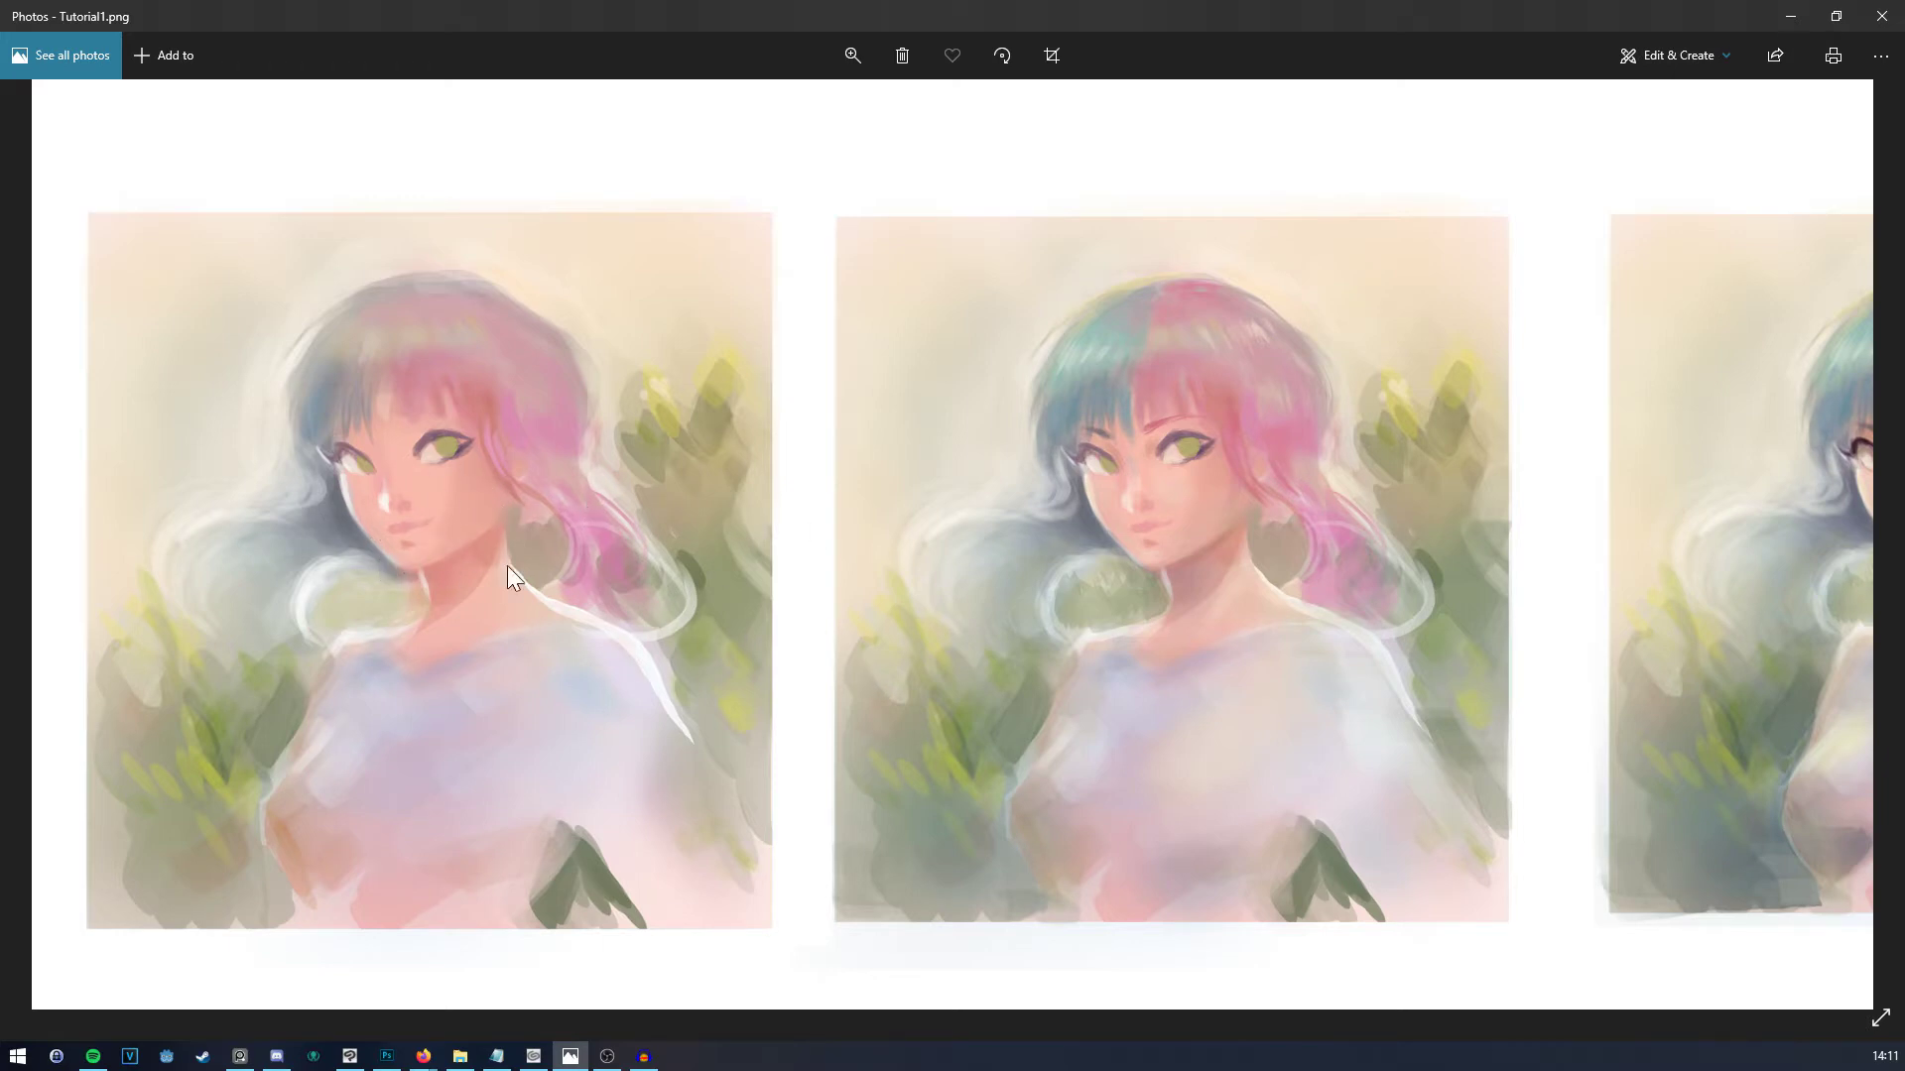
# Step: Compare the enlarged Step3 painting stages side by side, from the first version through to the fourth
pyautogui.moveTo(994, 612); pyautogui.dragTo(924, 614)
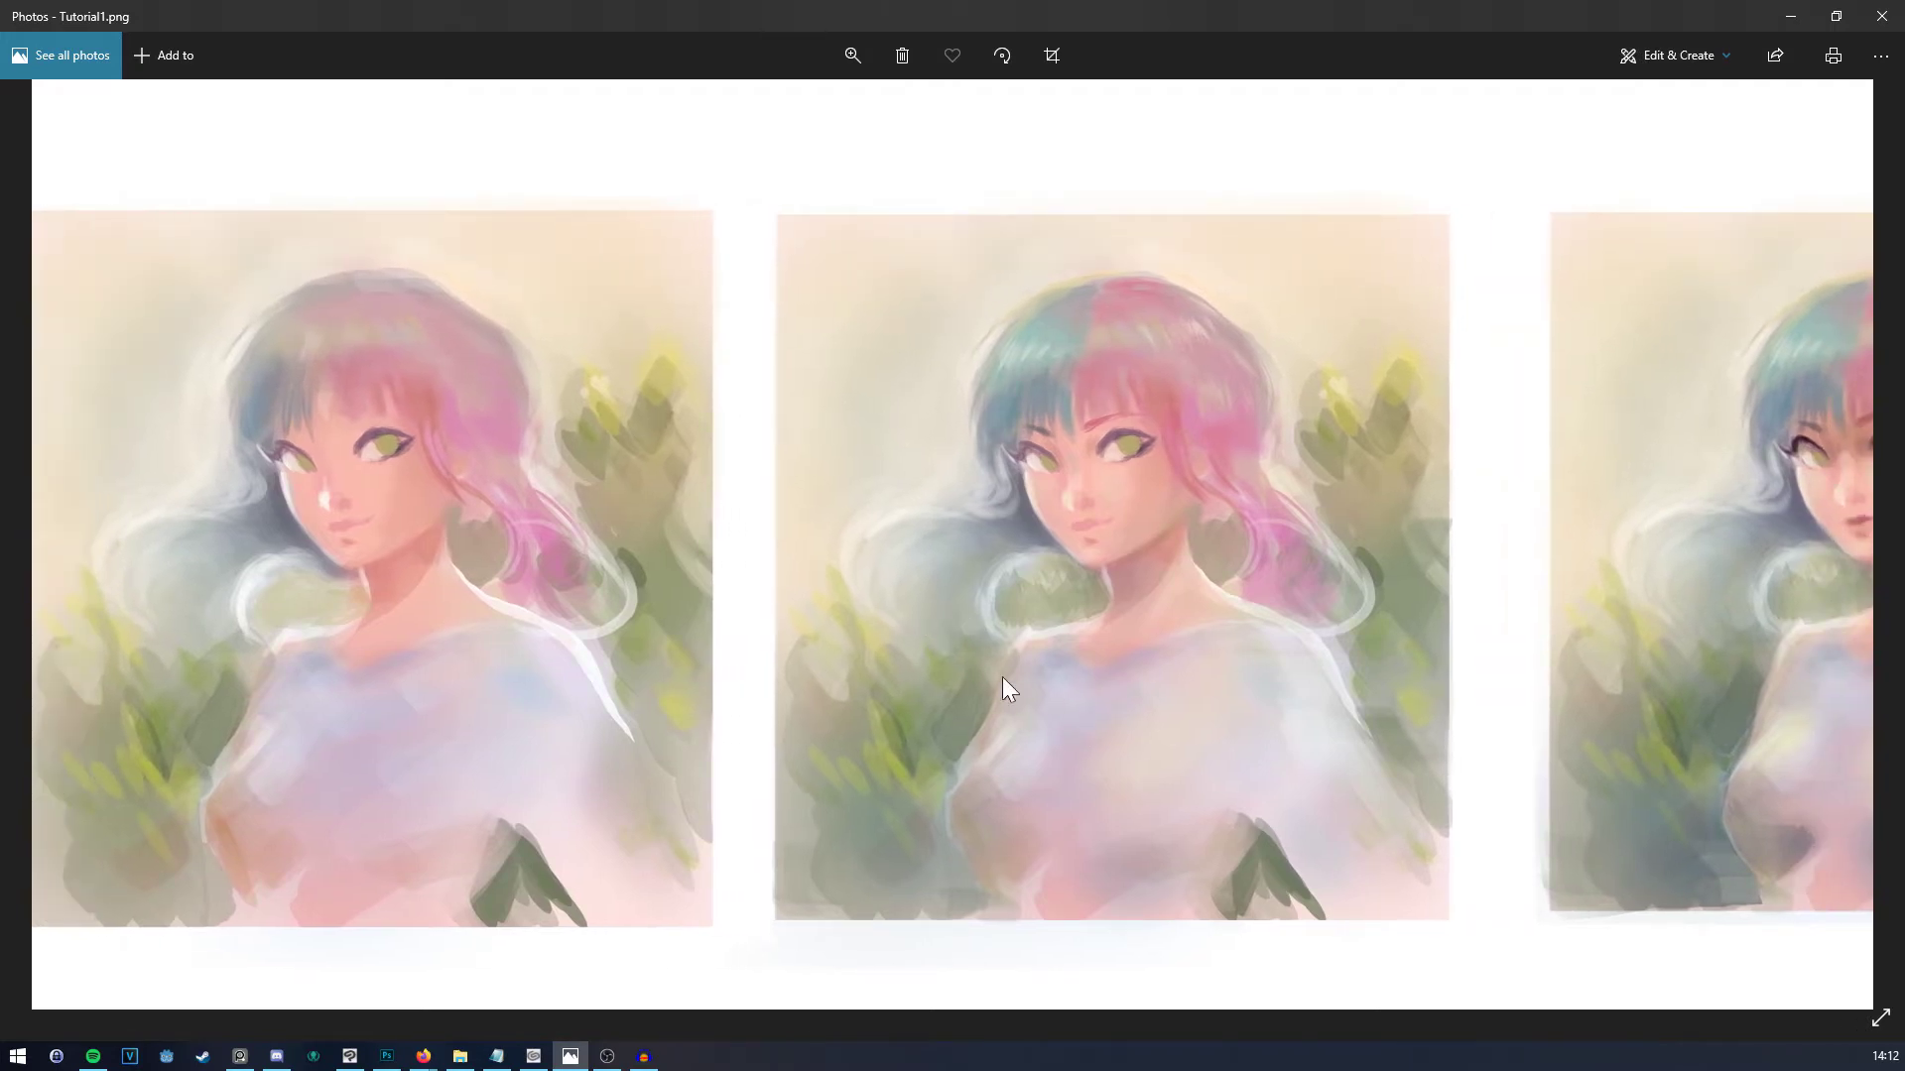
pyautogui.moveTo(1042, 670); pyautogui.dragTo(899, 678)
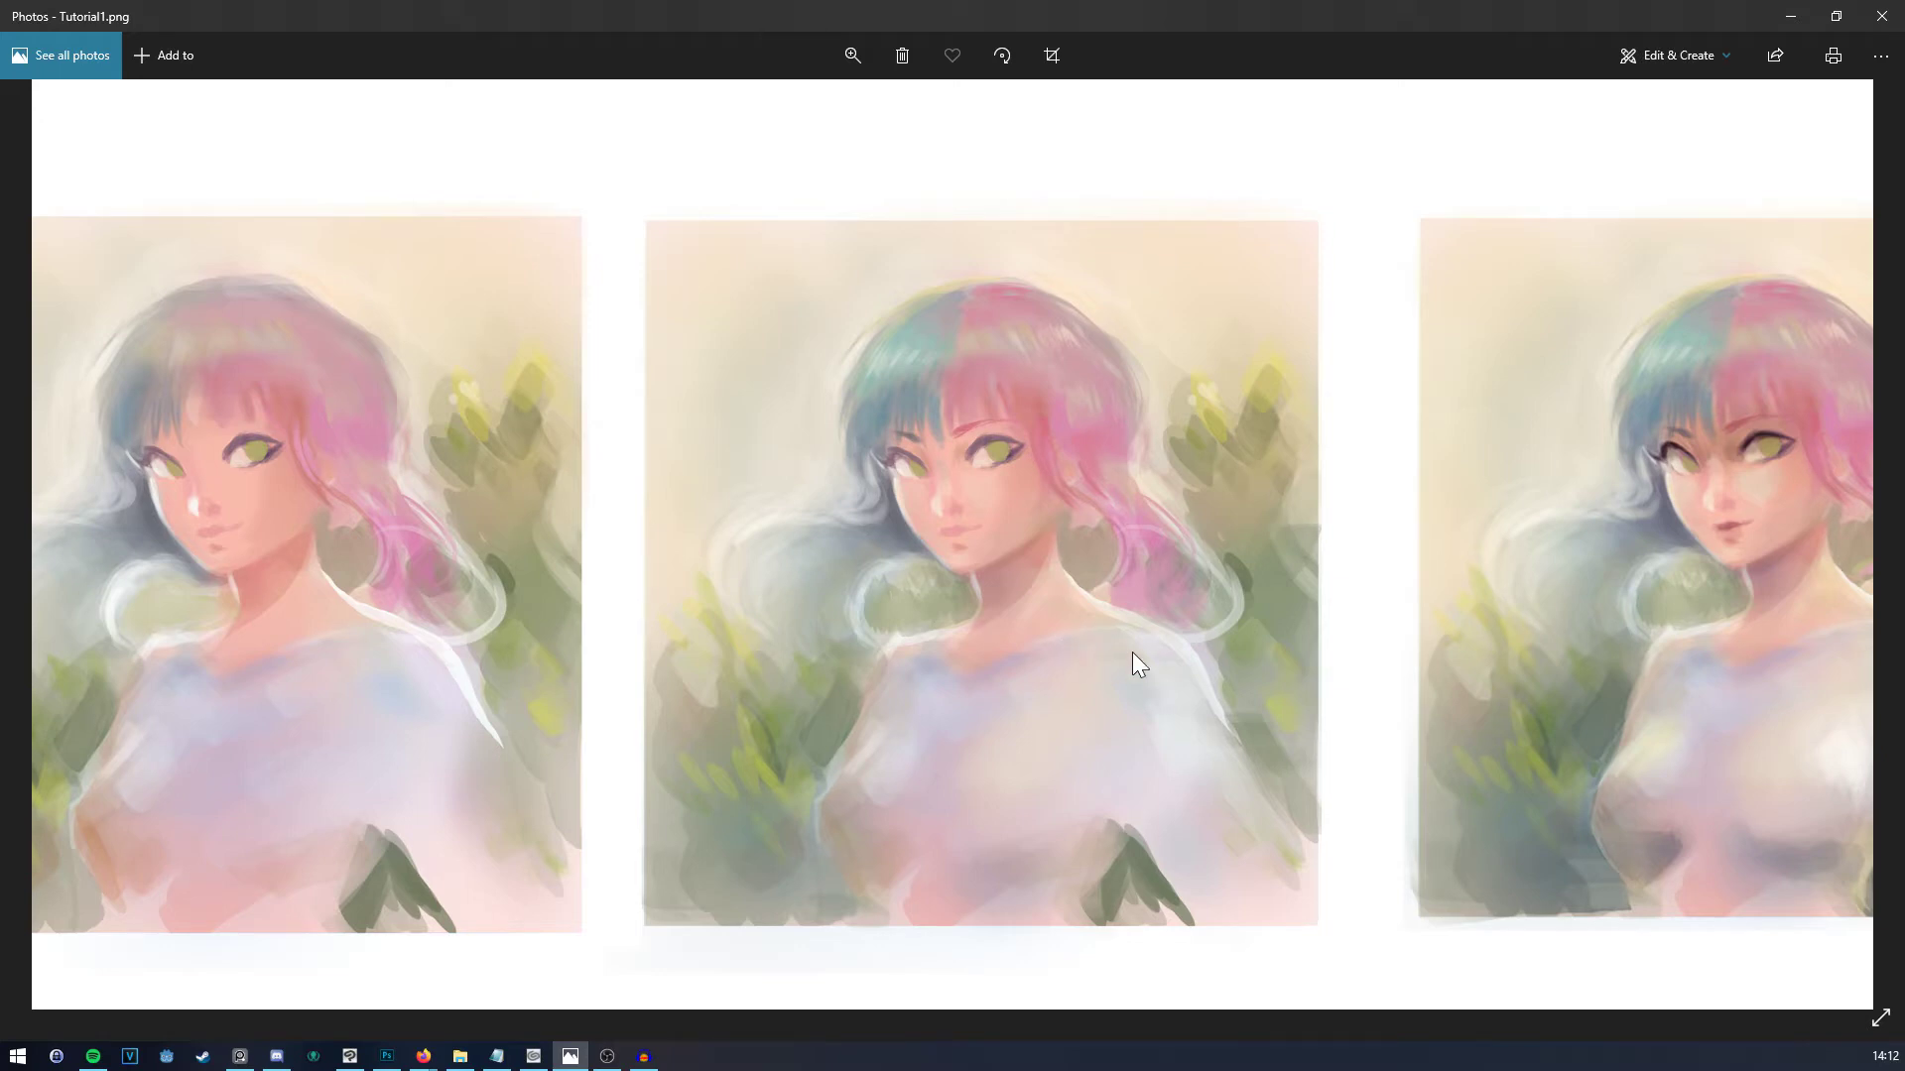
pyautogui.moveTo(1133, 651); pyautogui.dragTo(944, 635)
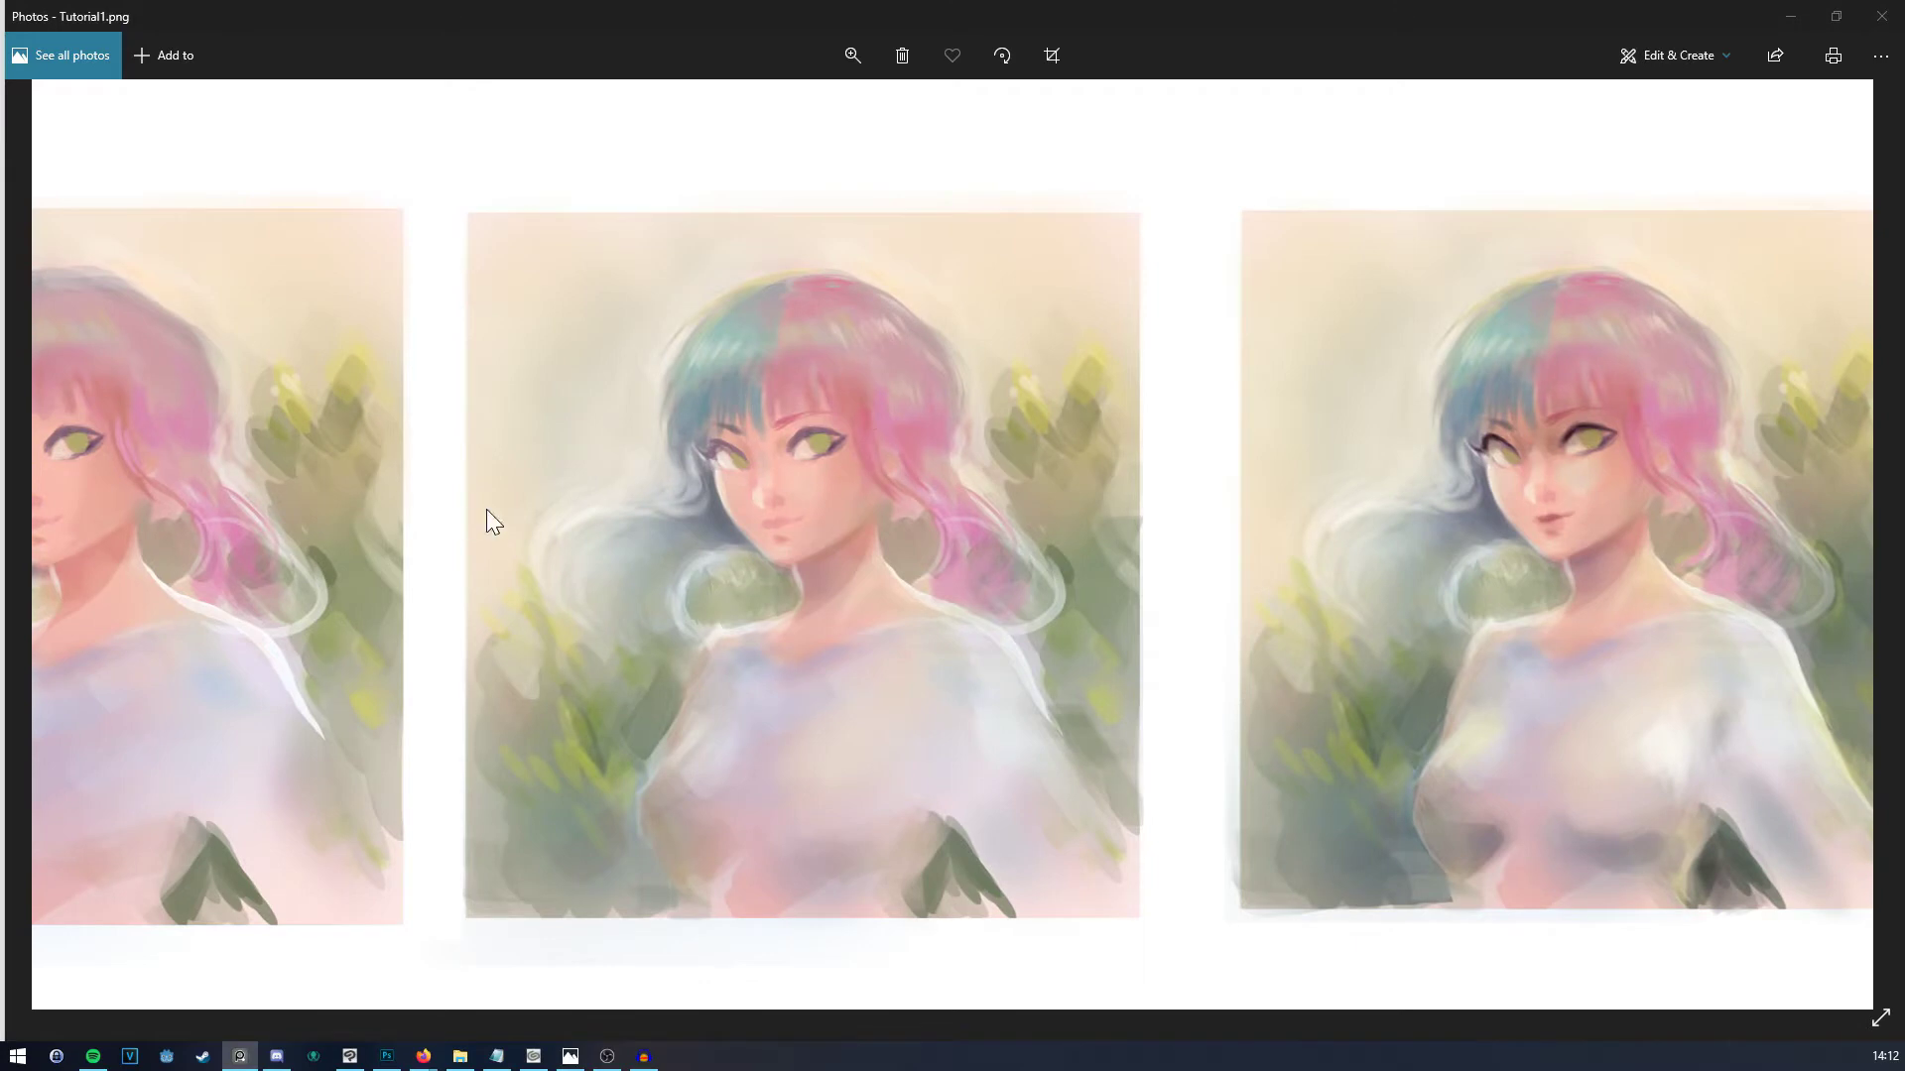
pyautogui.click(332, 480)
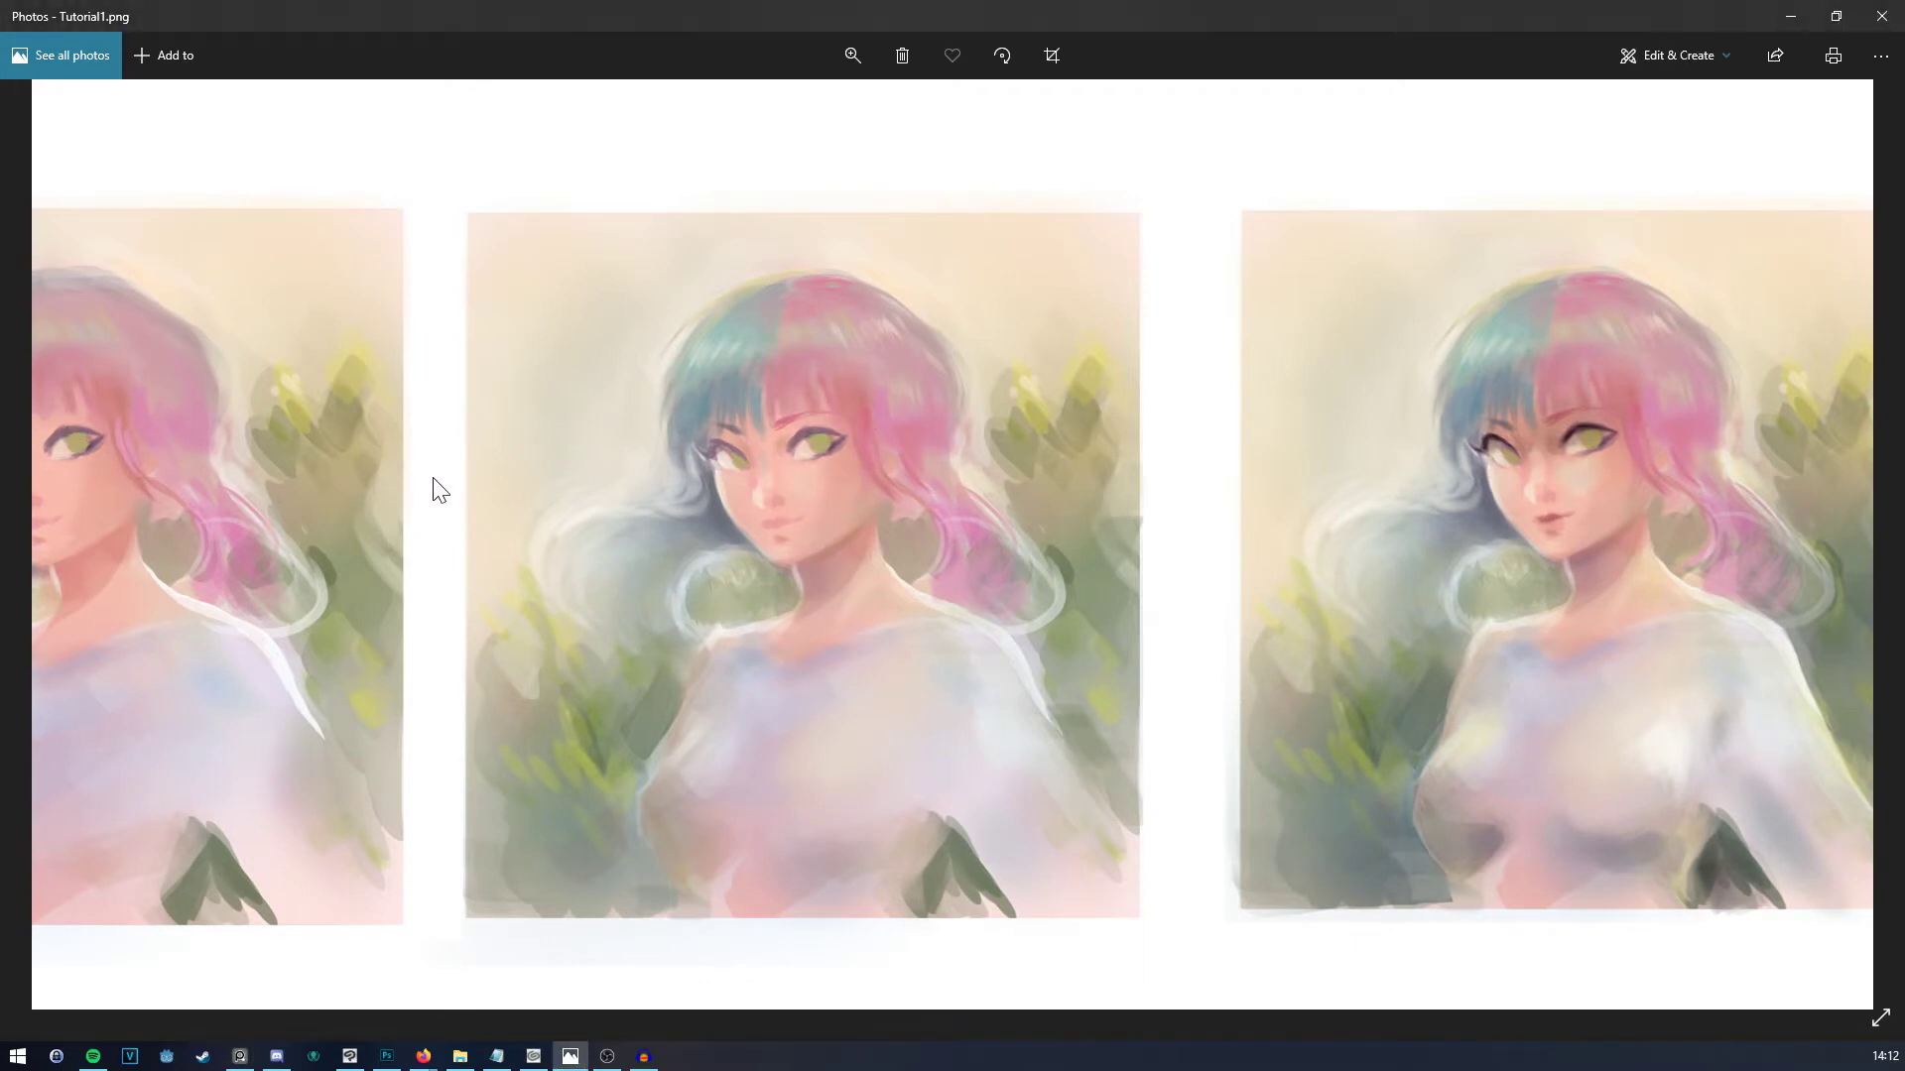
pyautogui.moveTo(544, 493); pyautogui.dragTo(907, 491)
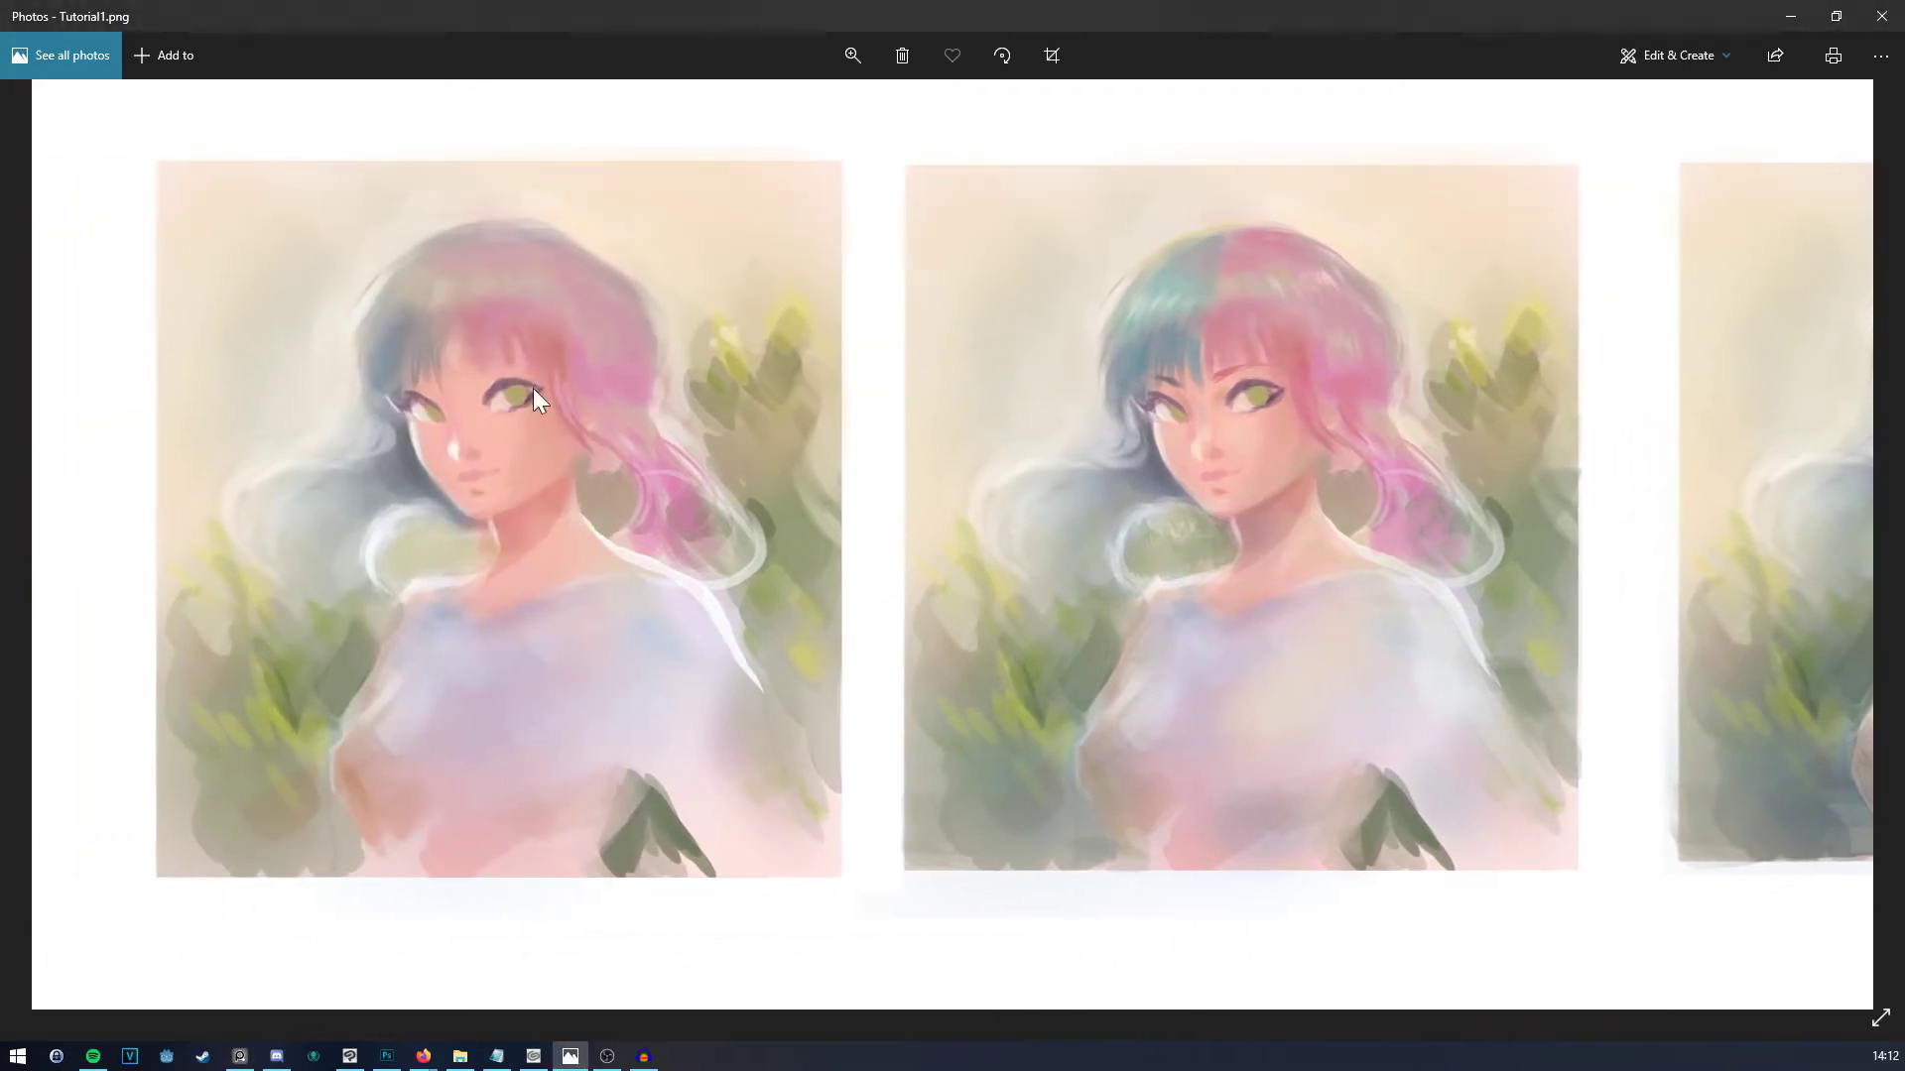
pyautogui.hscroll(5, 1022, 566)
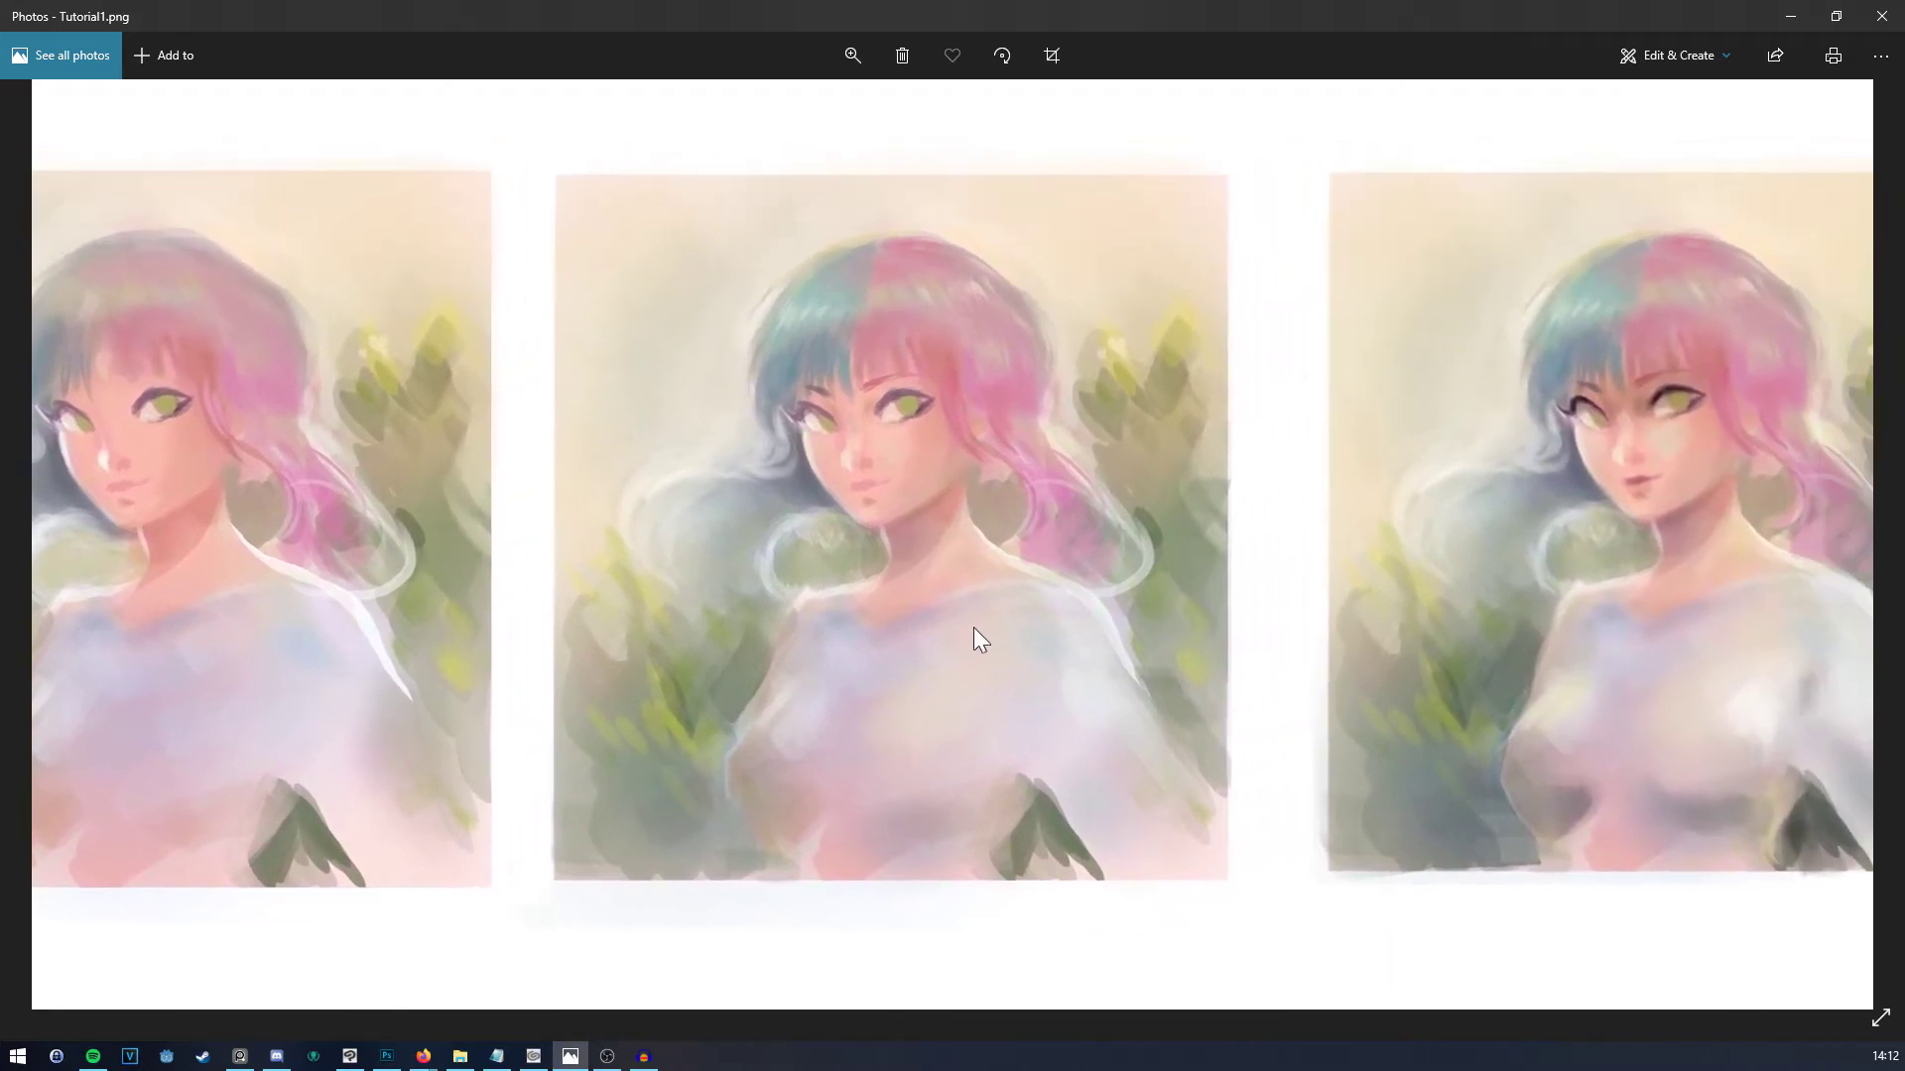
pyautogui.moveTo(973, 627); pyautogui.dragTo(819, 605)
pyautogui.moveTo(1235, 561); pyautogui.dragTo(1111, 570)
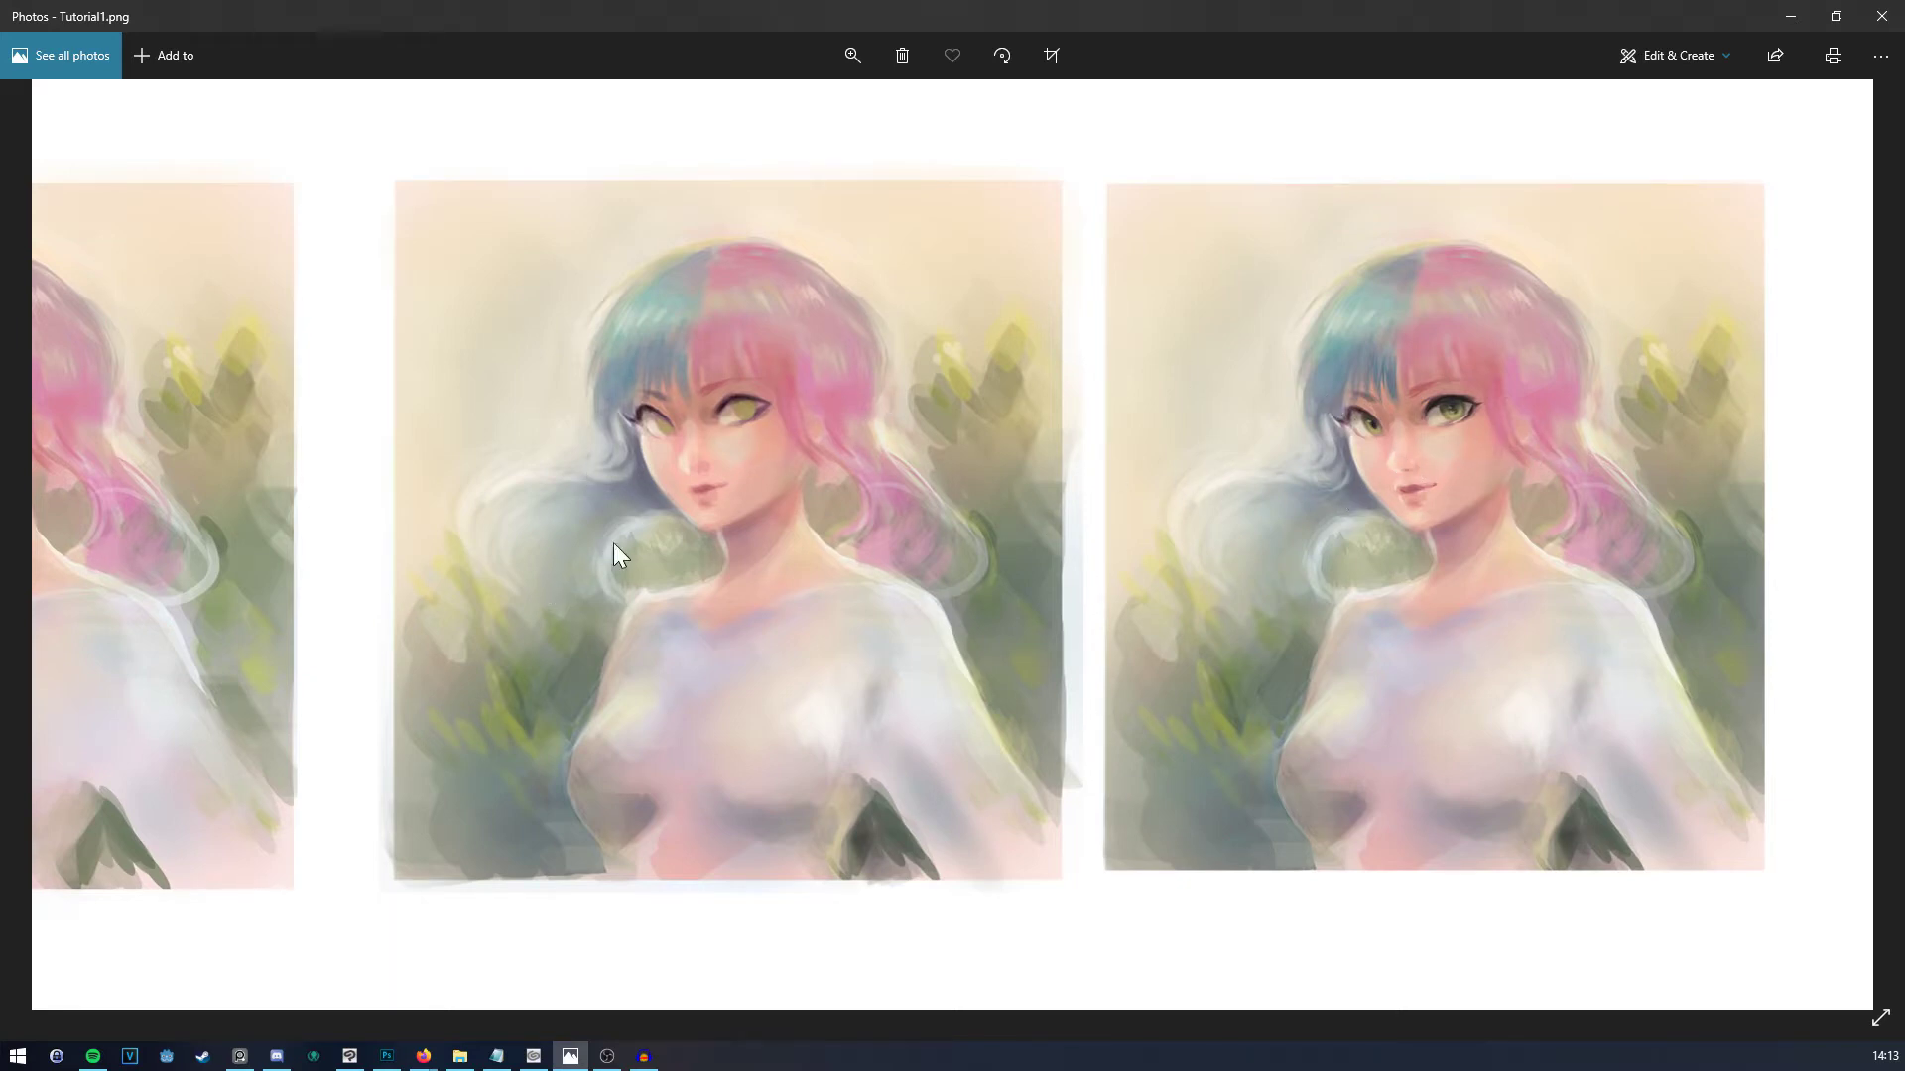
# Step: Review the whole row of Step3 stages at a reduced size, going back and forth between first and last
pyautogui.scroll(-2, 613, 544)
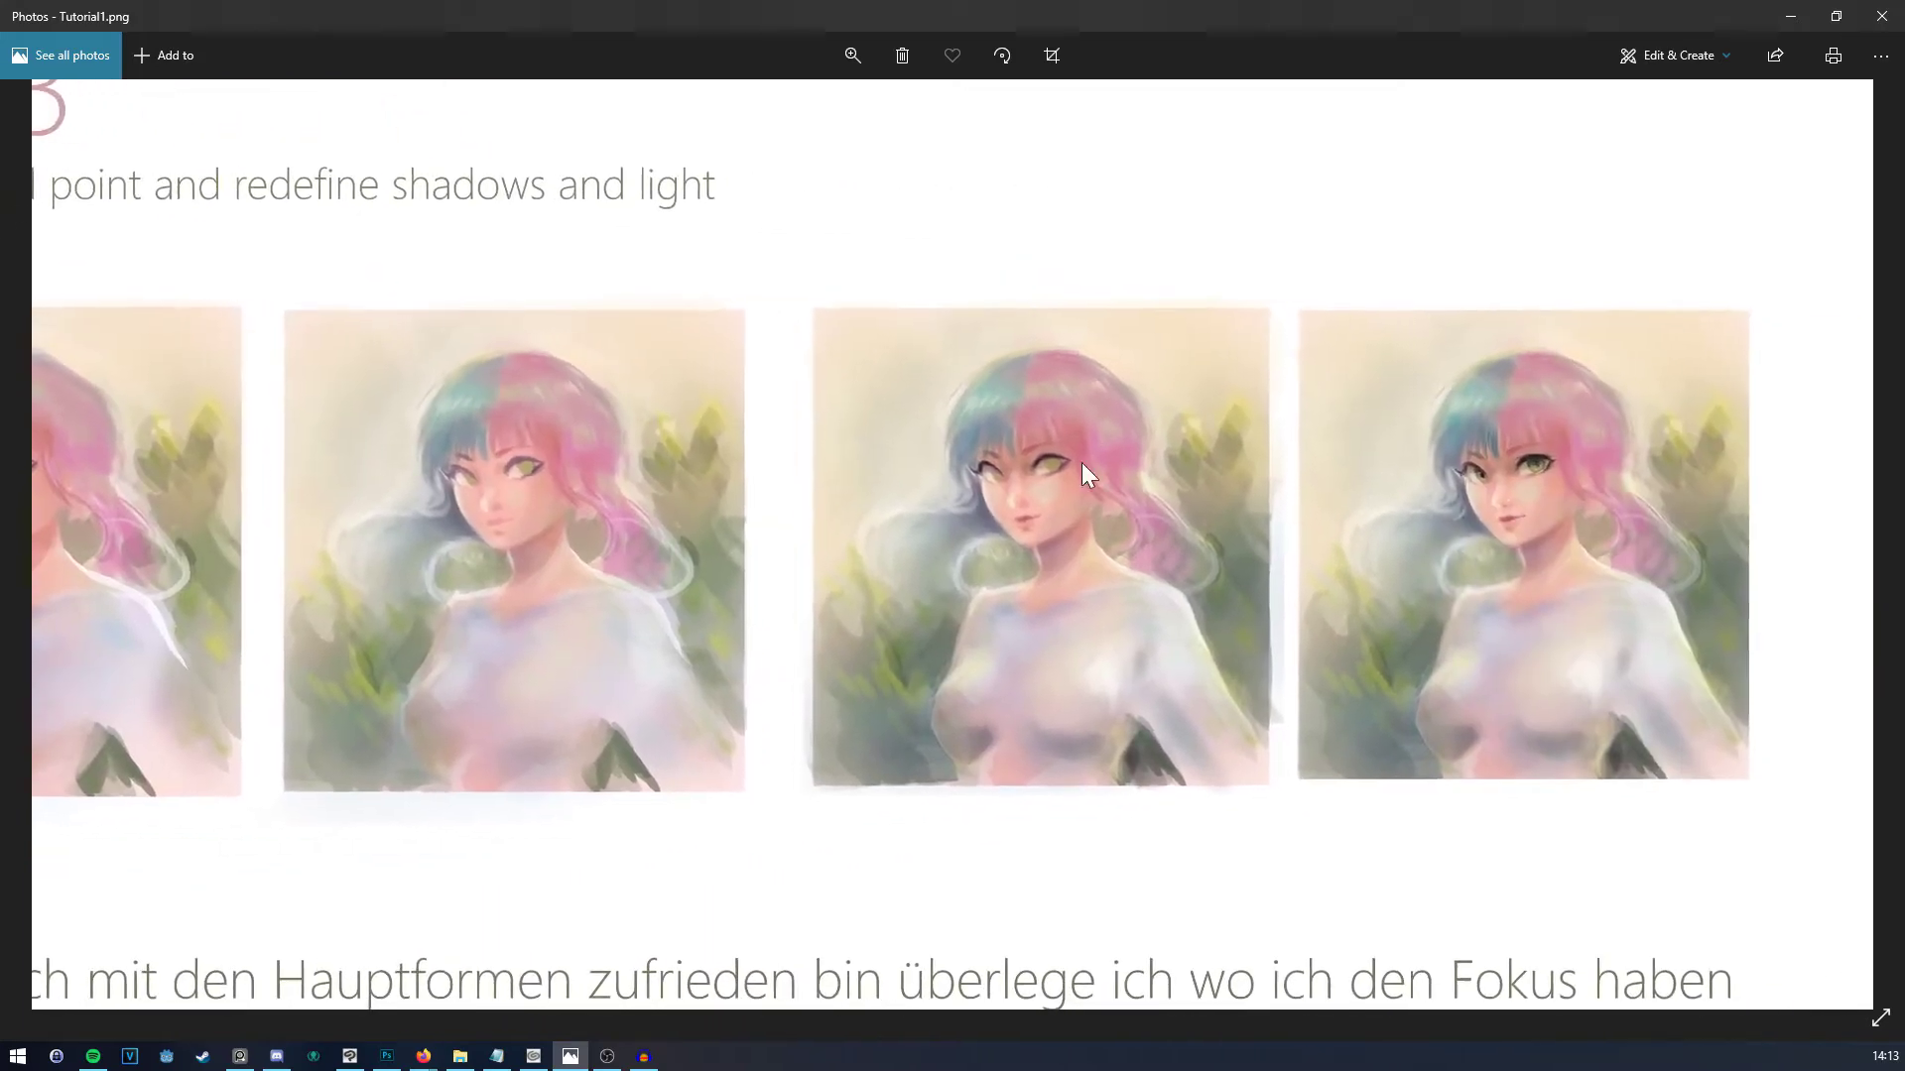
pyautogui.moveTo(885, 504); pyautogui.dragTo(1587, 500)
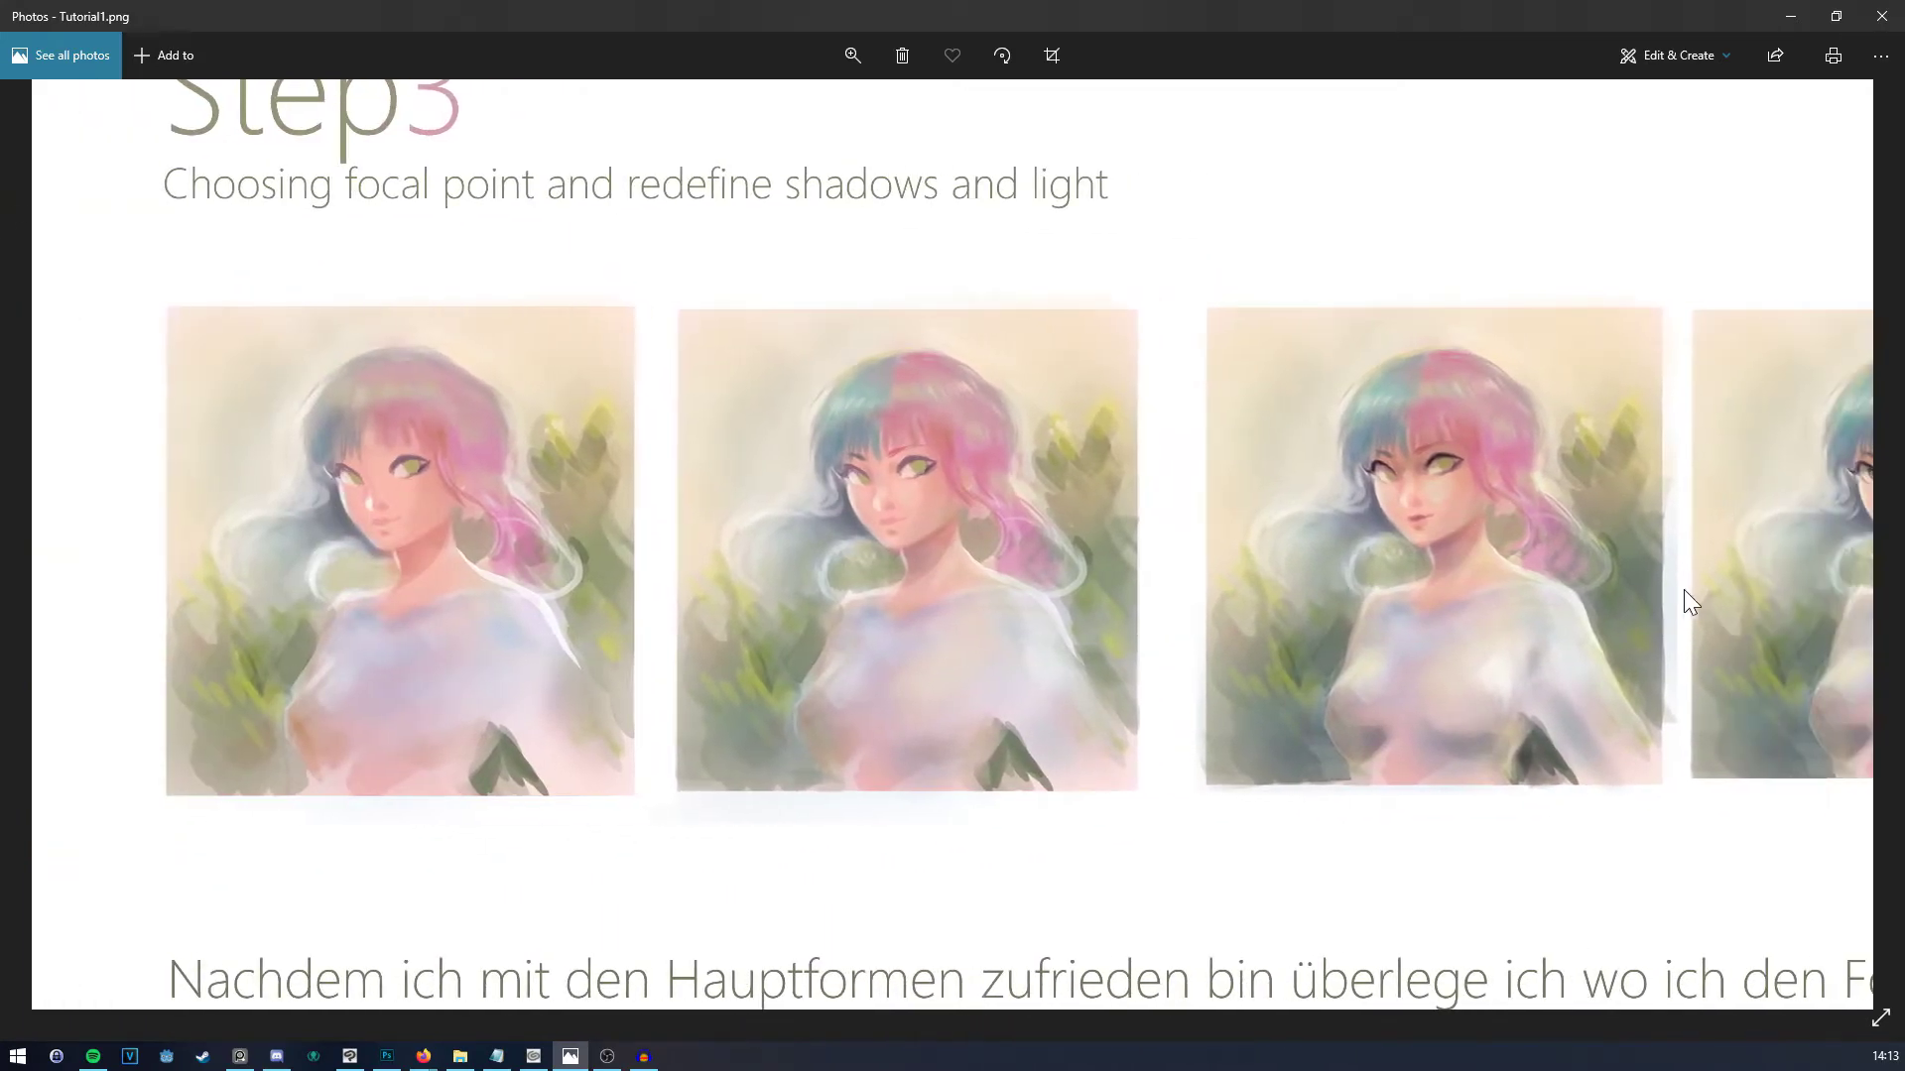
pyautogui.moveTo(1682, 589); pyautogui.dragTo(1375, 601)
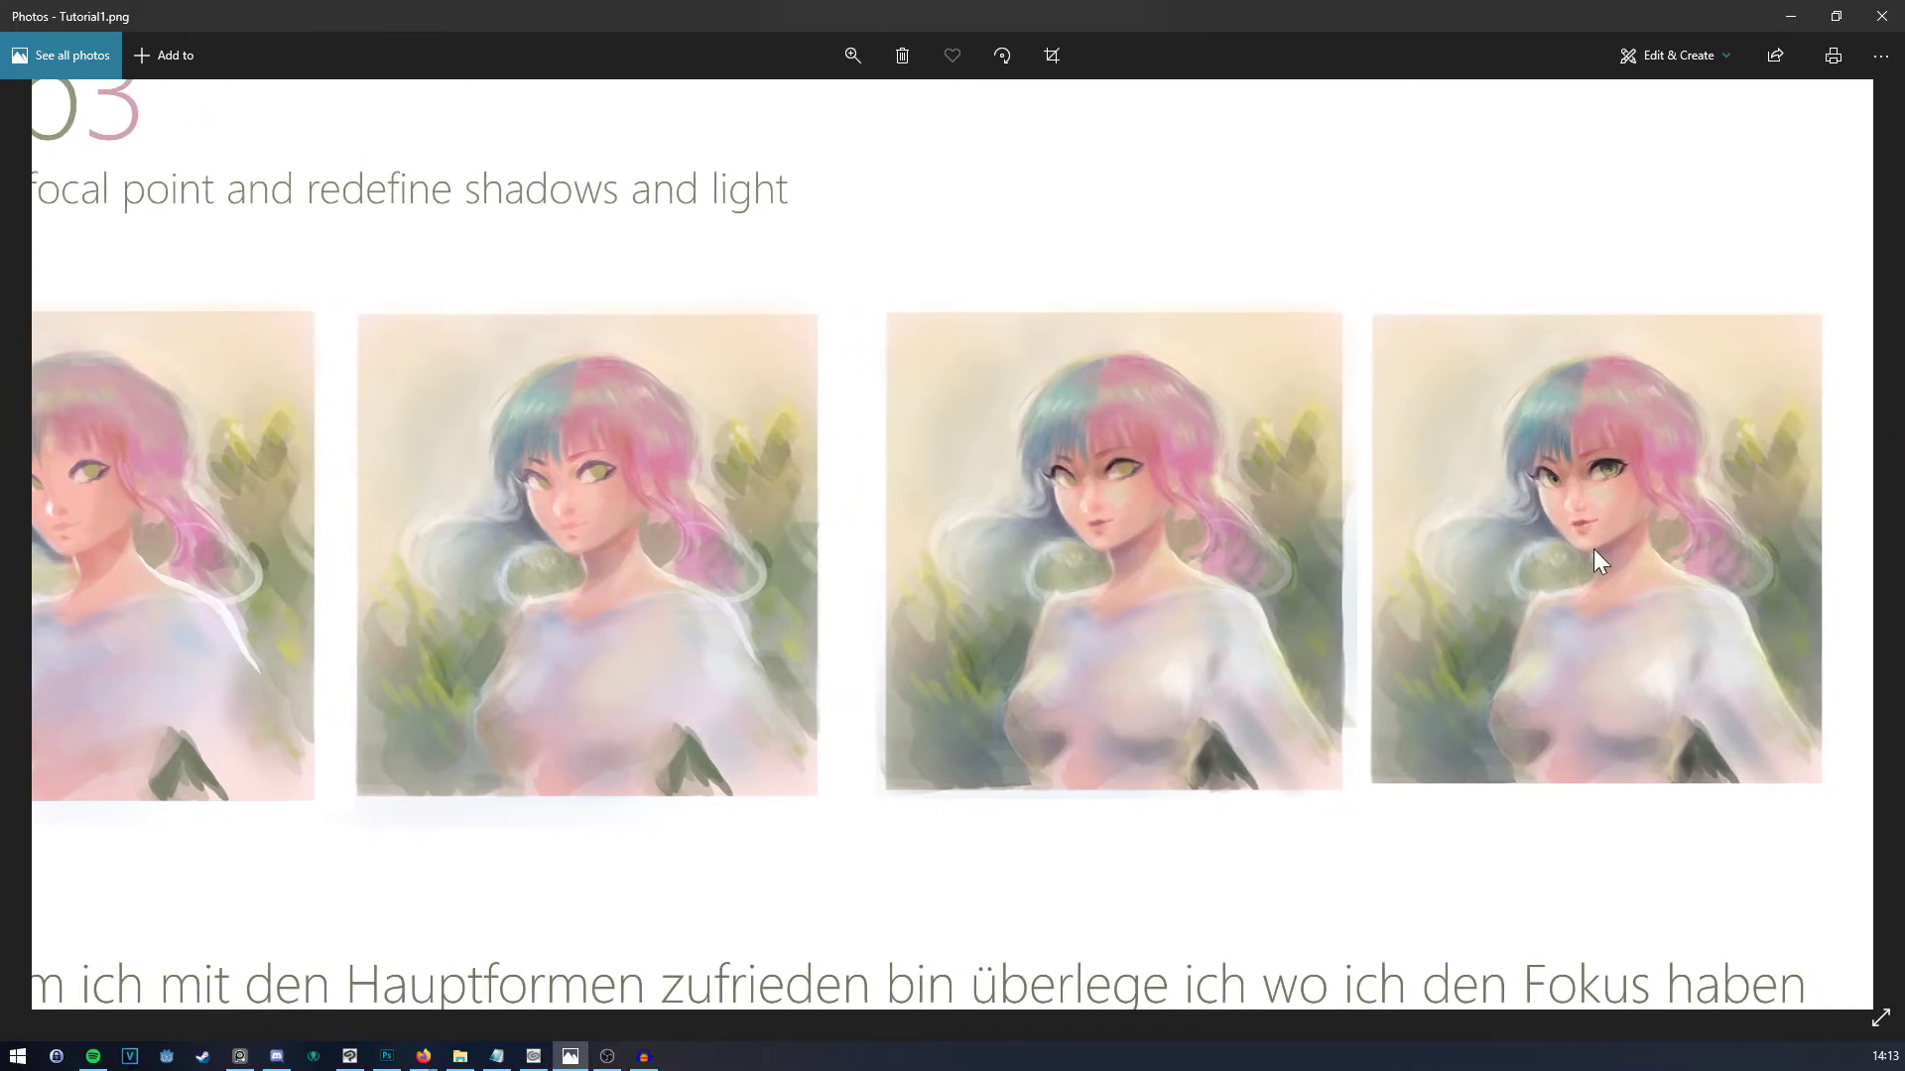
pyautogui.hscroll(-4, 1087, 617)
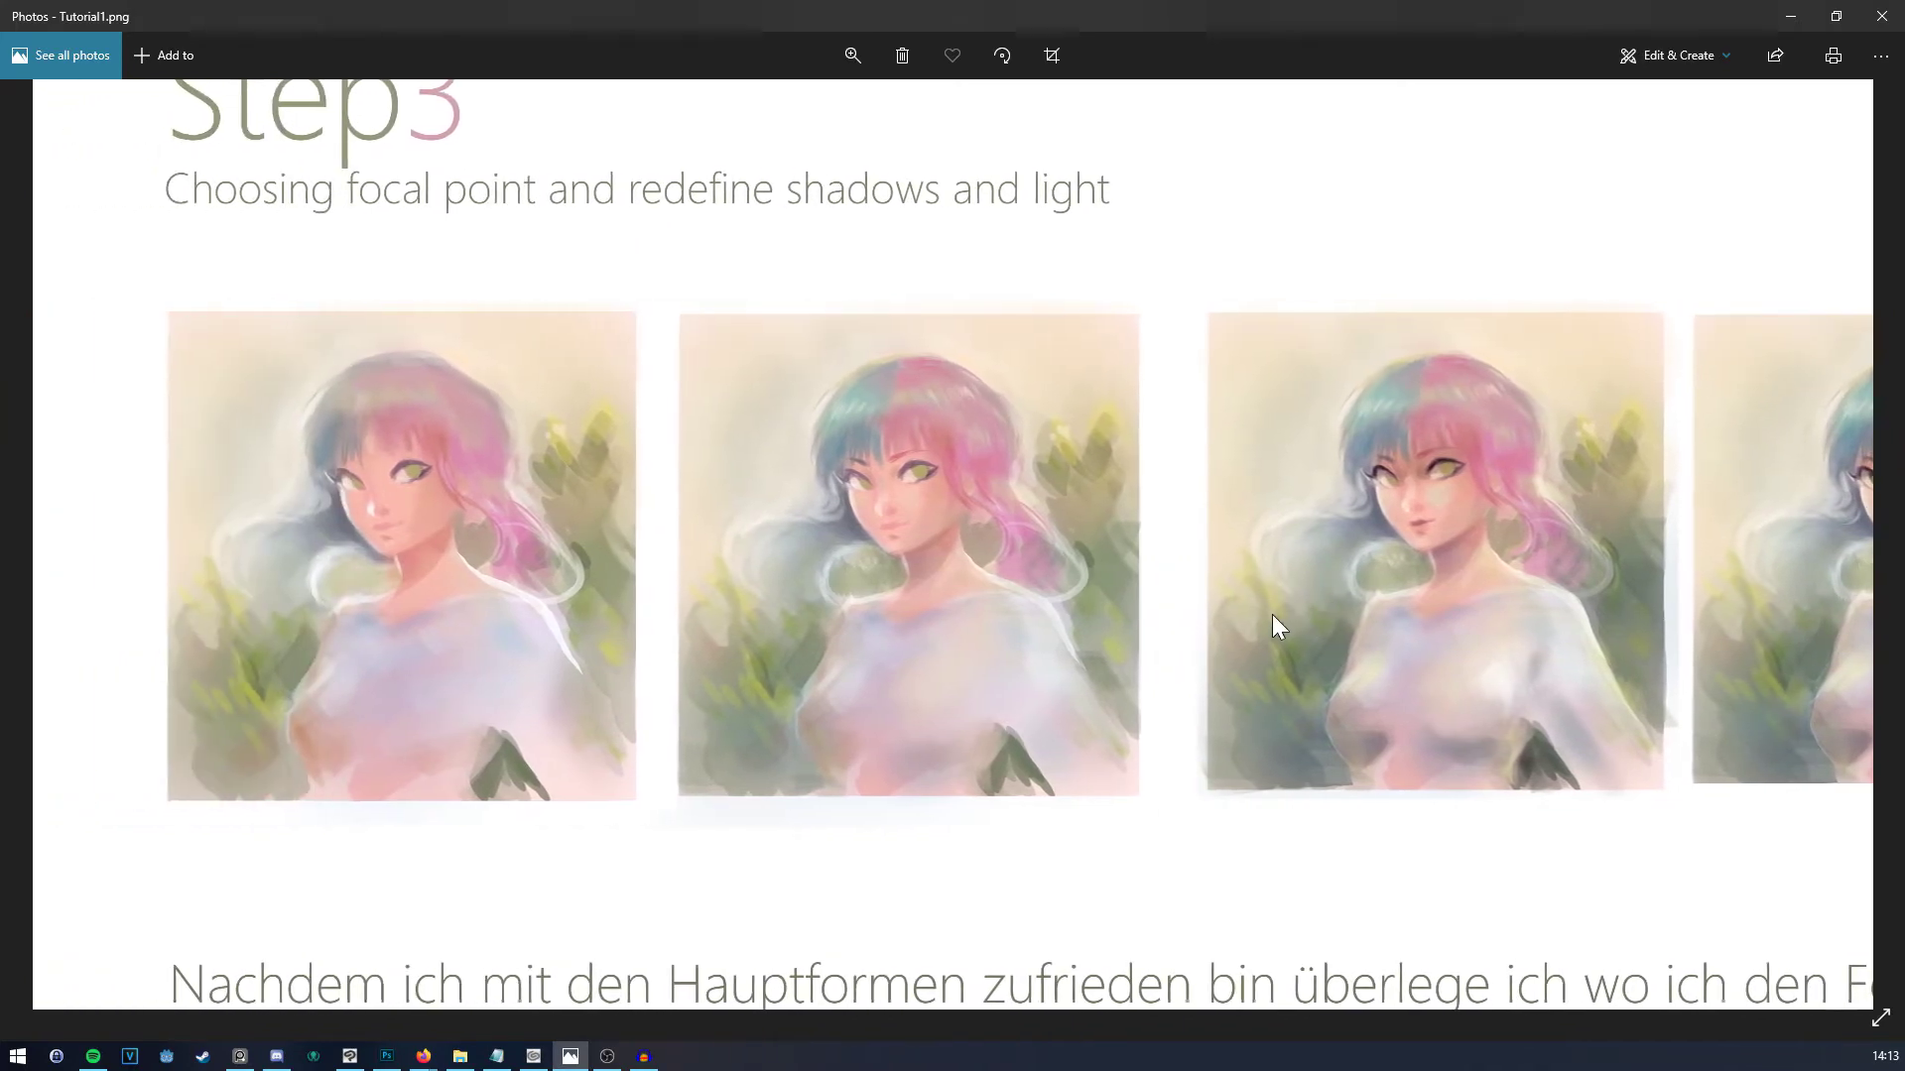
# Step: Continue past the shaded color spheres to Step4, Polishing and color adjustments, and enlarge its first two paintings
pyautogui.scroll(-6, 1111, 585)
pyautogui.scroll(-8, 1119, 586)
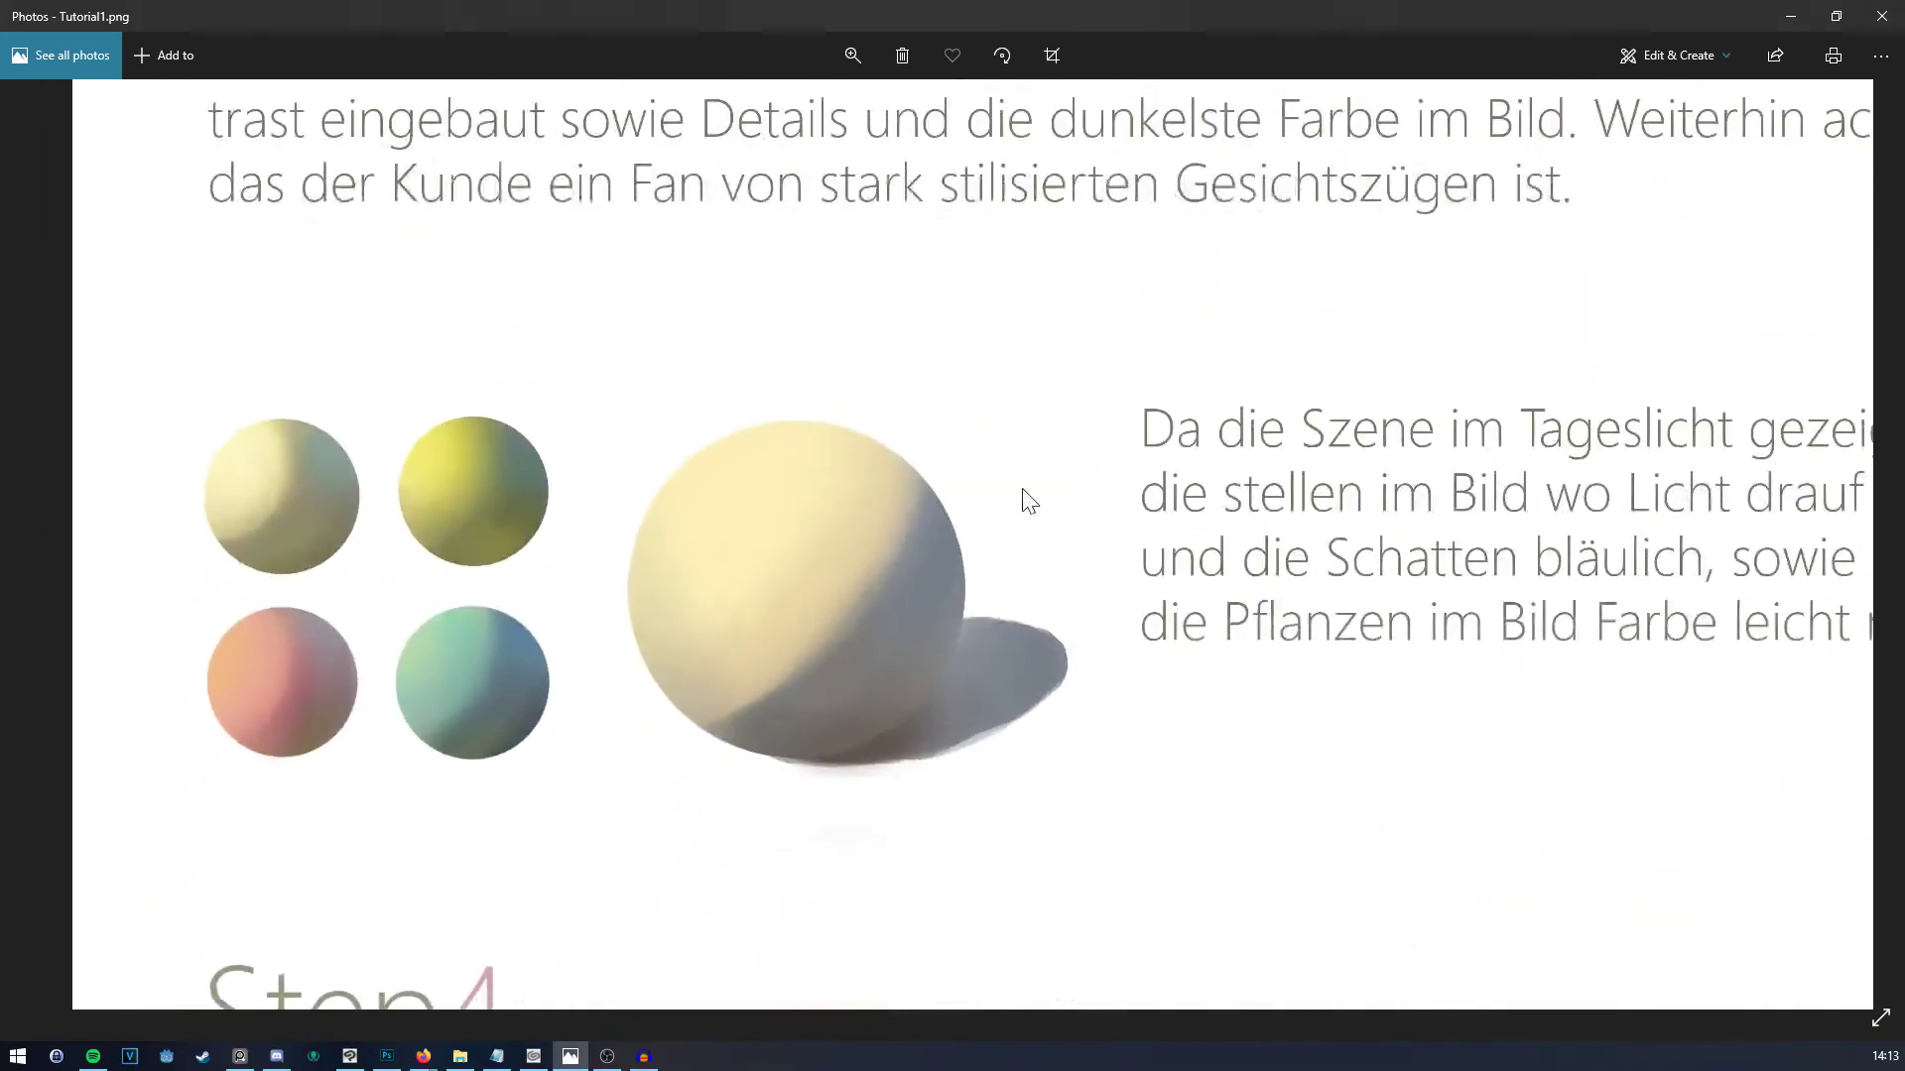
pyautogui.scroll(2, 1332, 694)
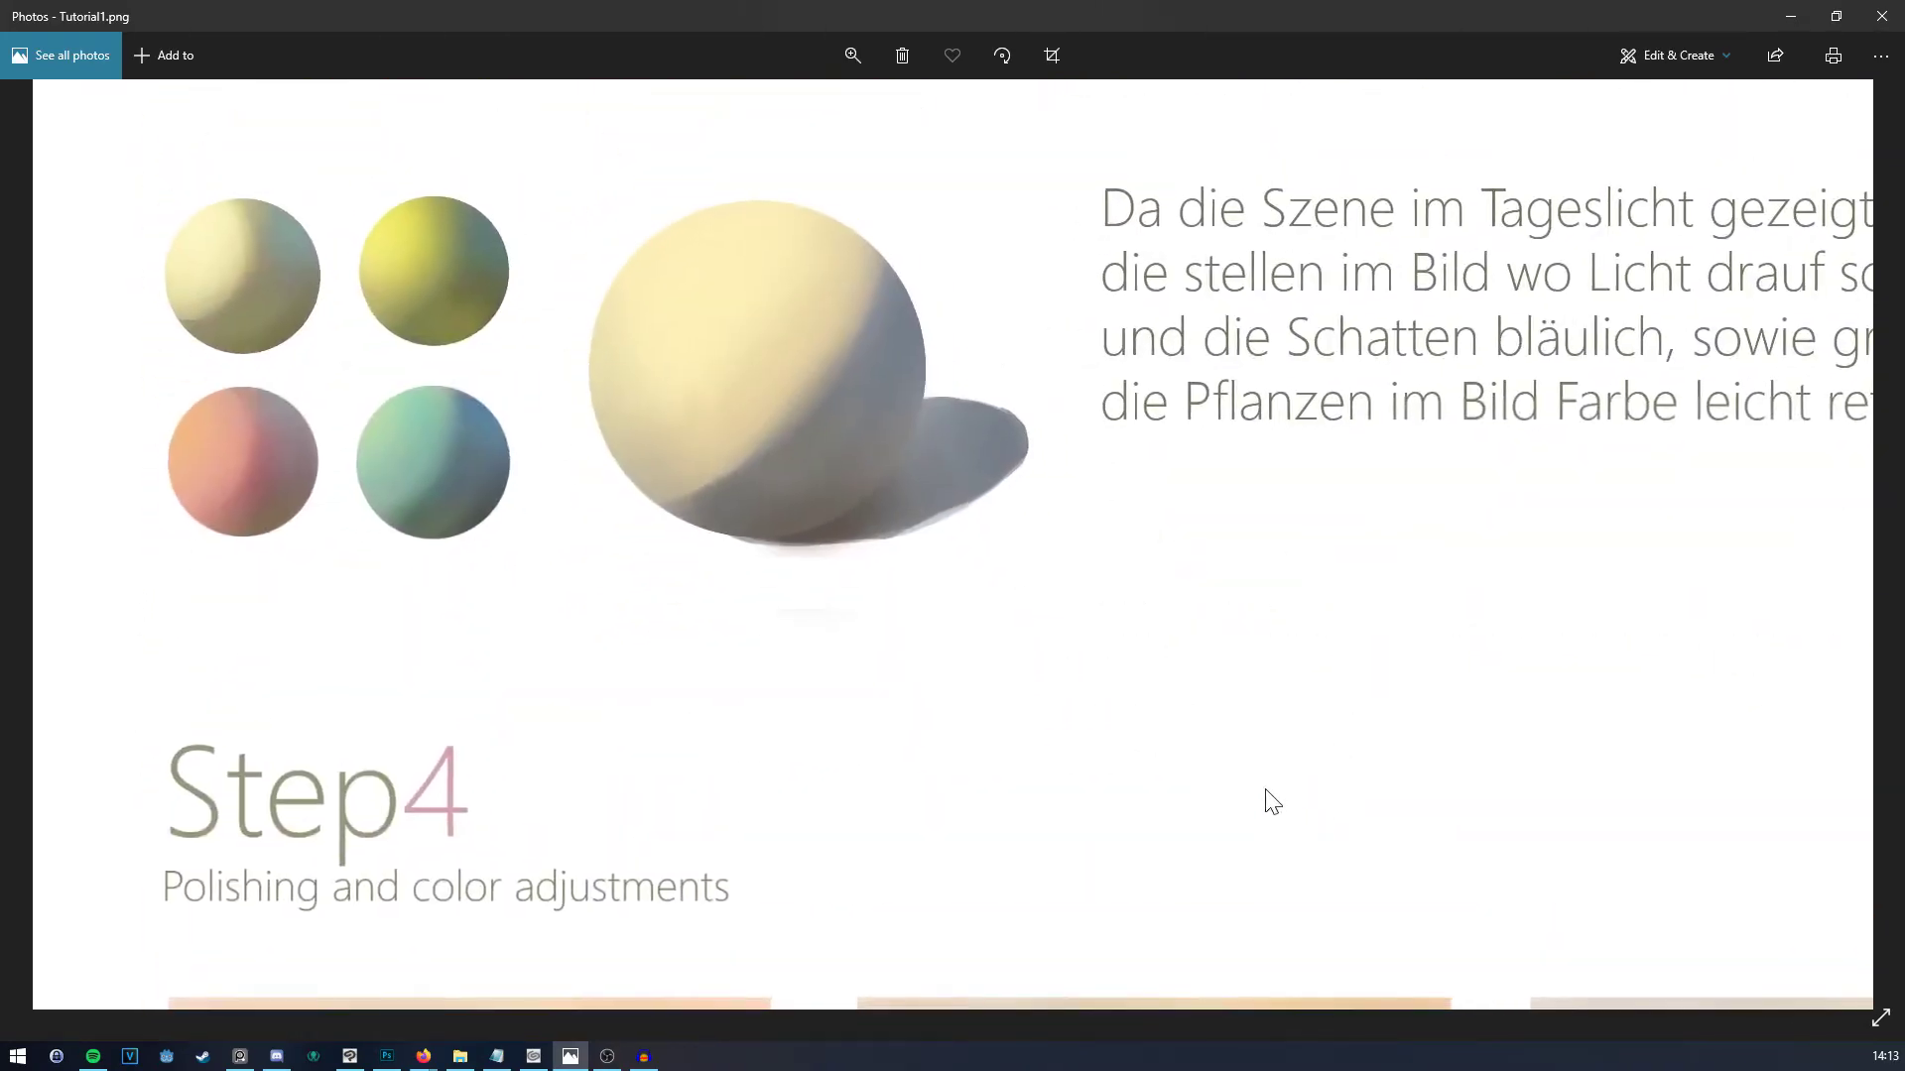
pyautogui.scroll(-1, 1091, 753)
pyautogui.scroll(-8, 718, 646)
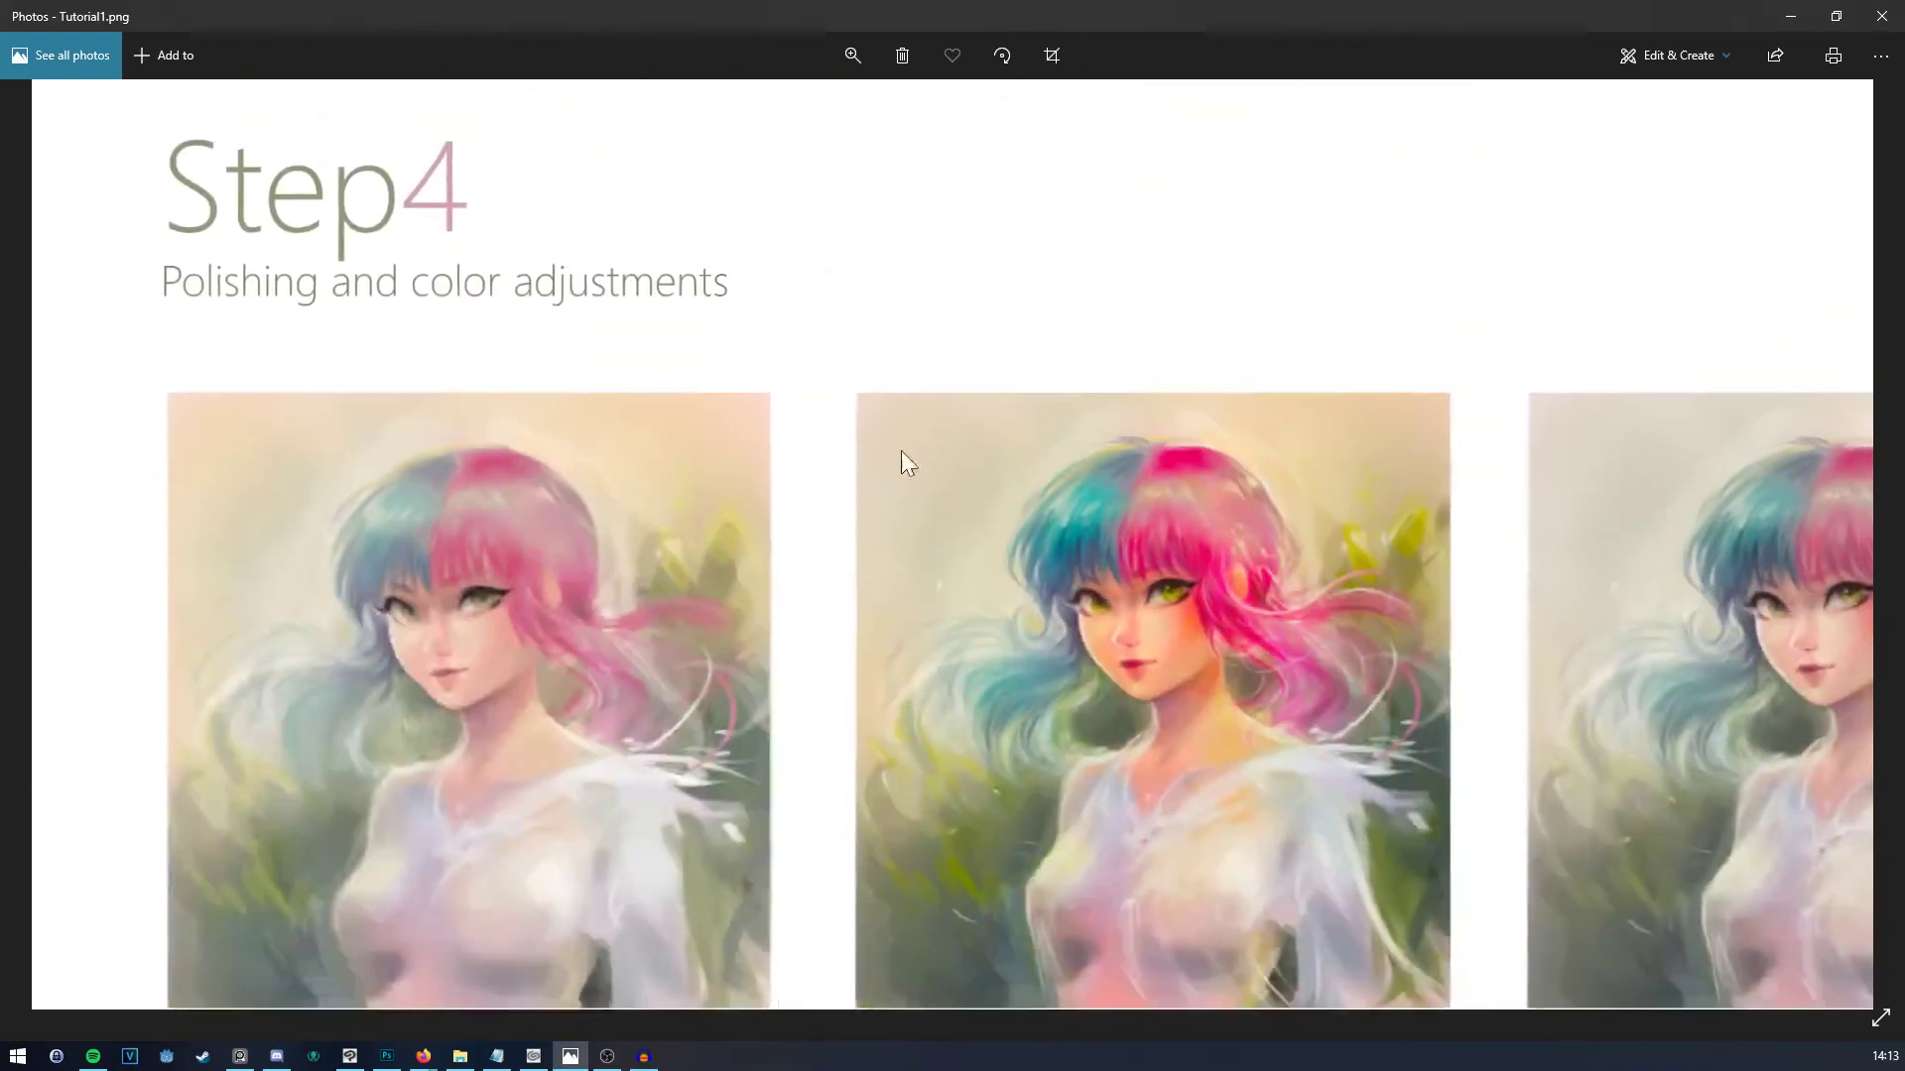
pyautogui.scroll(1, 1061, 387)
pyautogui.scroll(2, 800, 413)
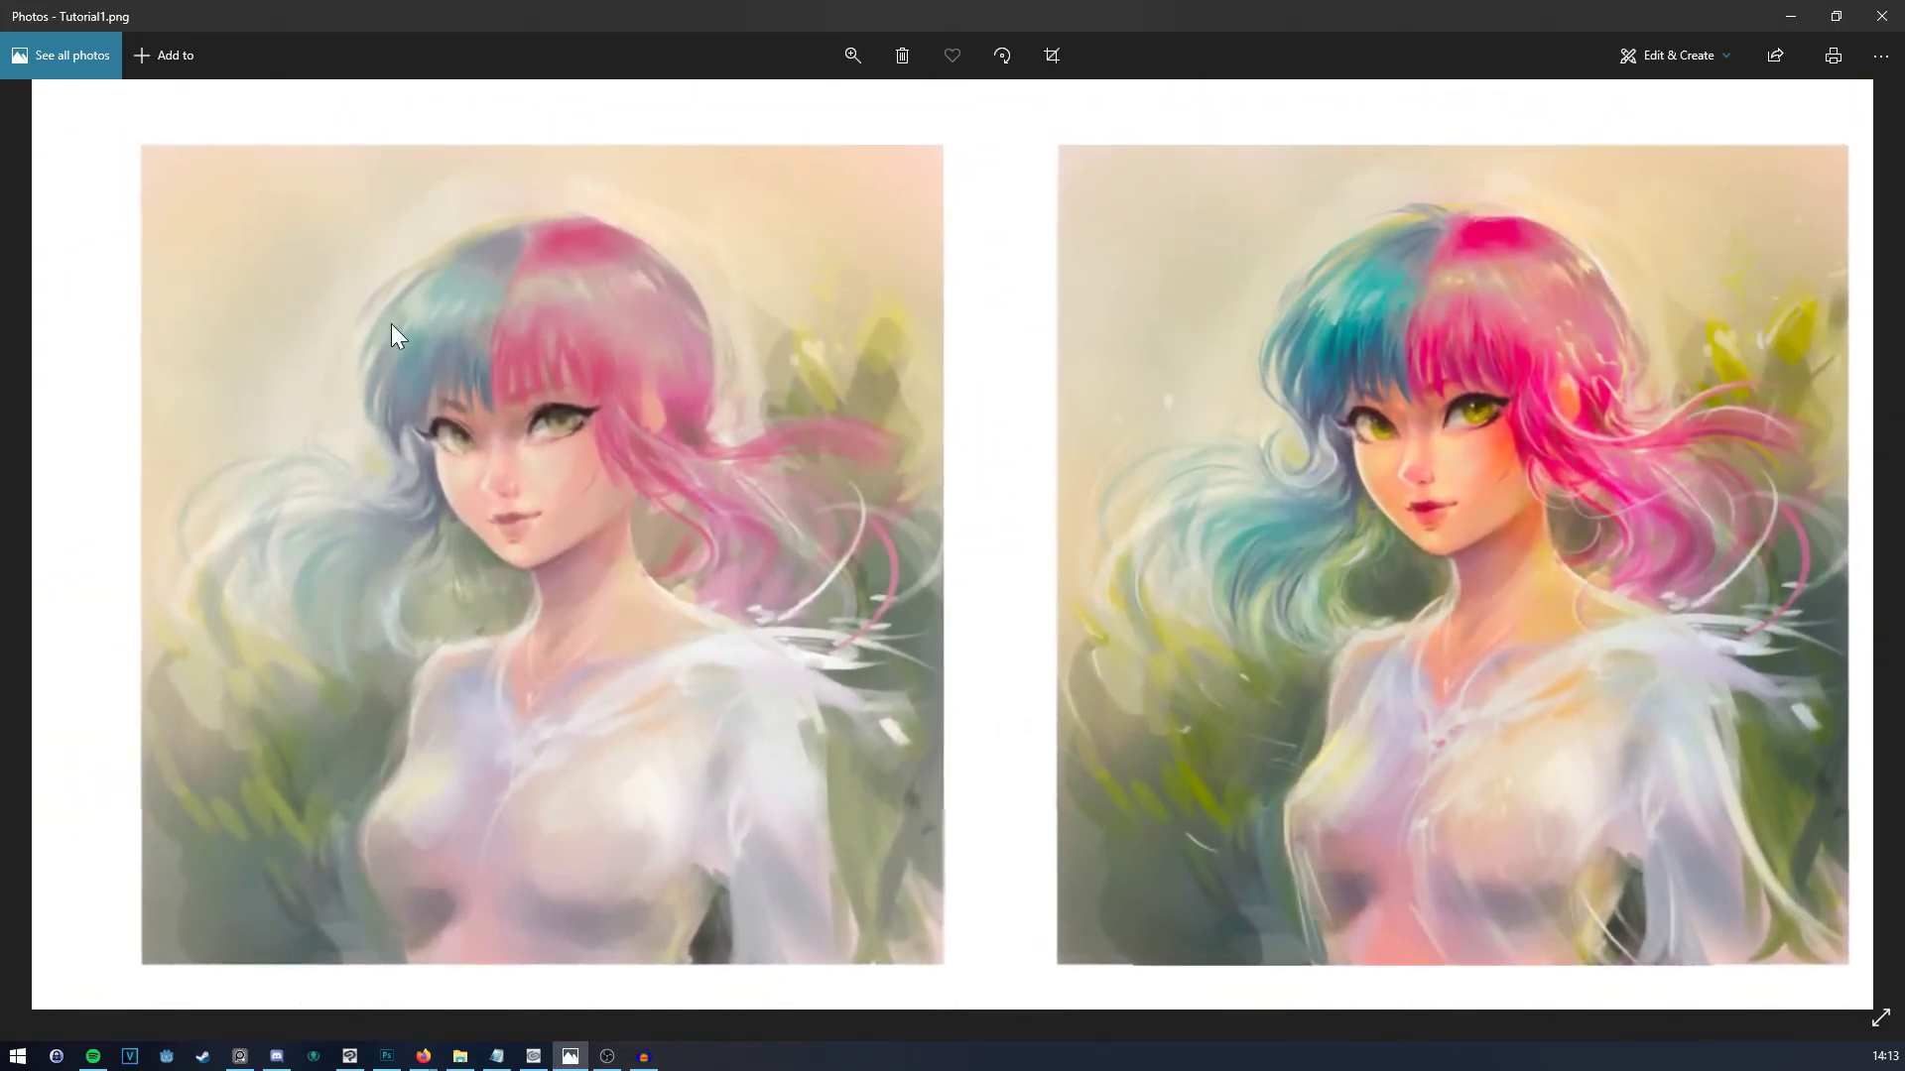
# Step: Compare the three Step4 paintings side by side to examine their polishing and color adjustments
pyautogui.moveTo(986, 562); pyautogui.dragTo(860, 545)
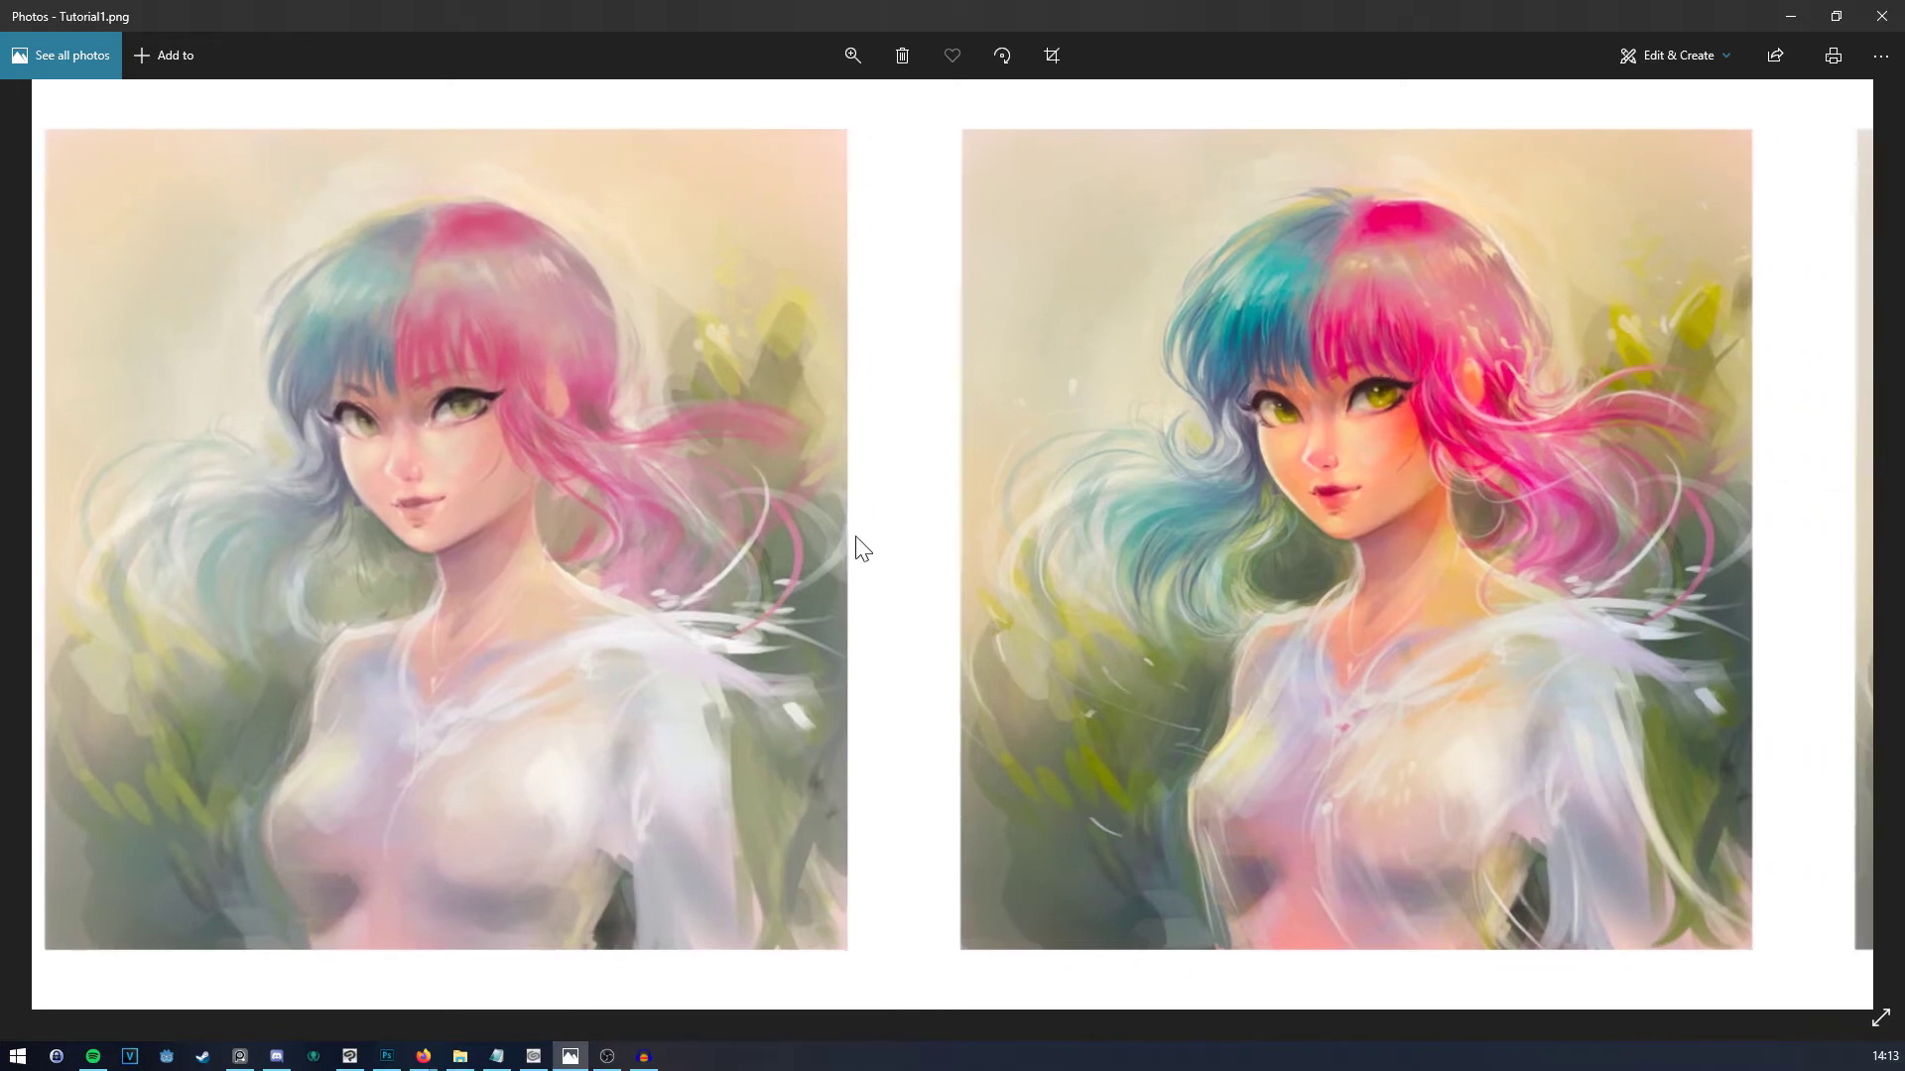
pyautogui.moveTo(1155, 667); pyautogui.dragTo(879, 679)
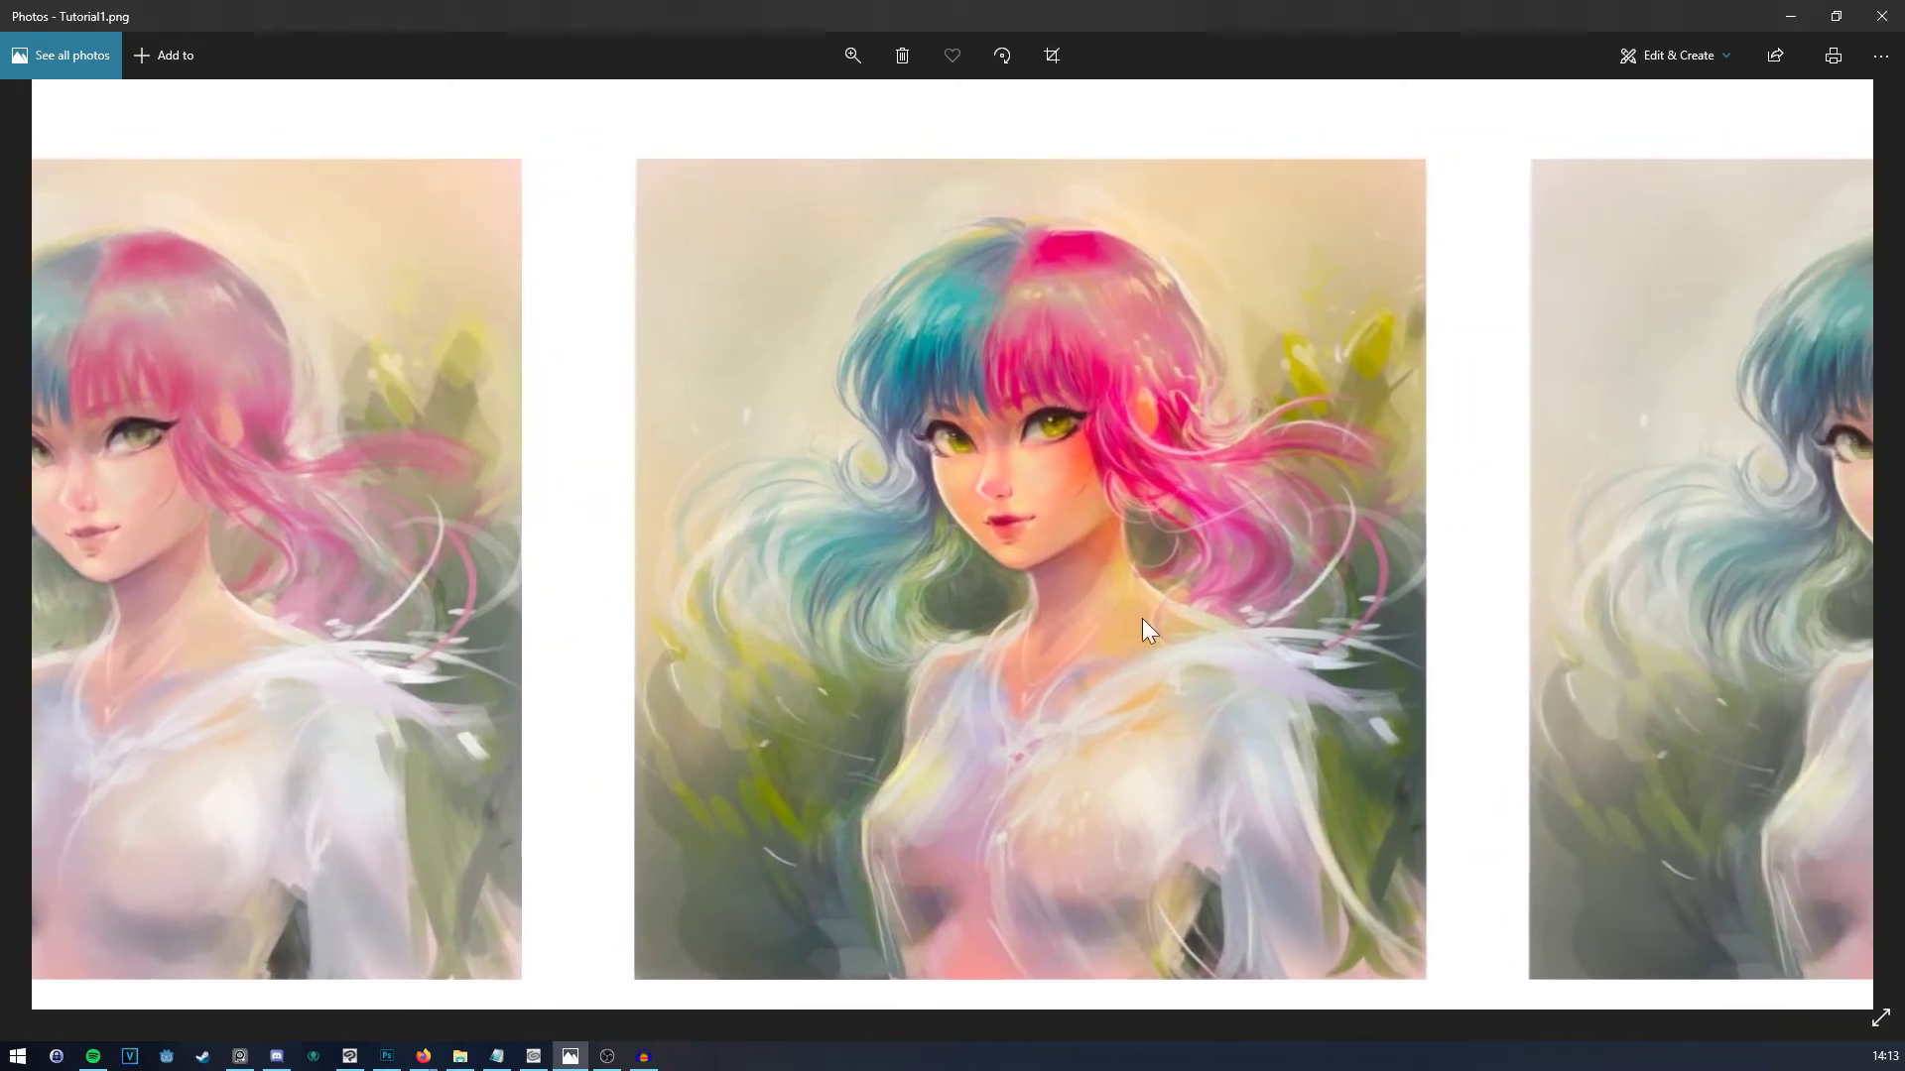
pyautogui.moveTo(811, 607); pyautogui.dragTo(920, 599)
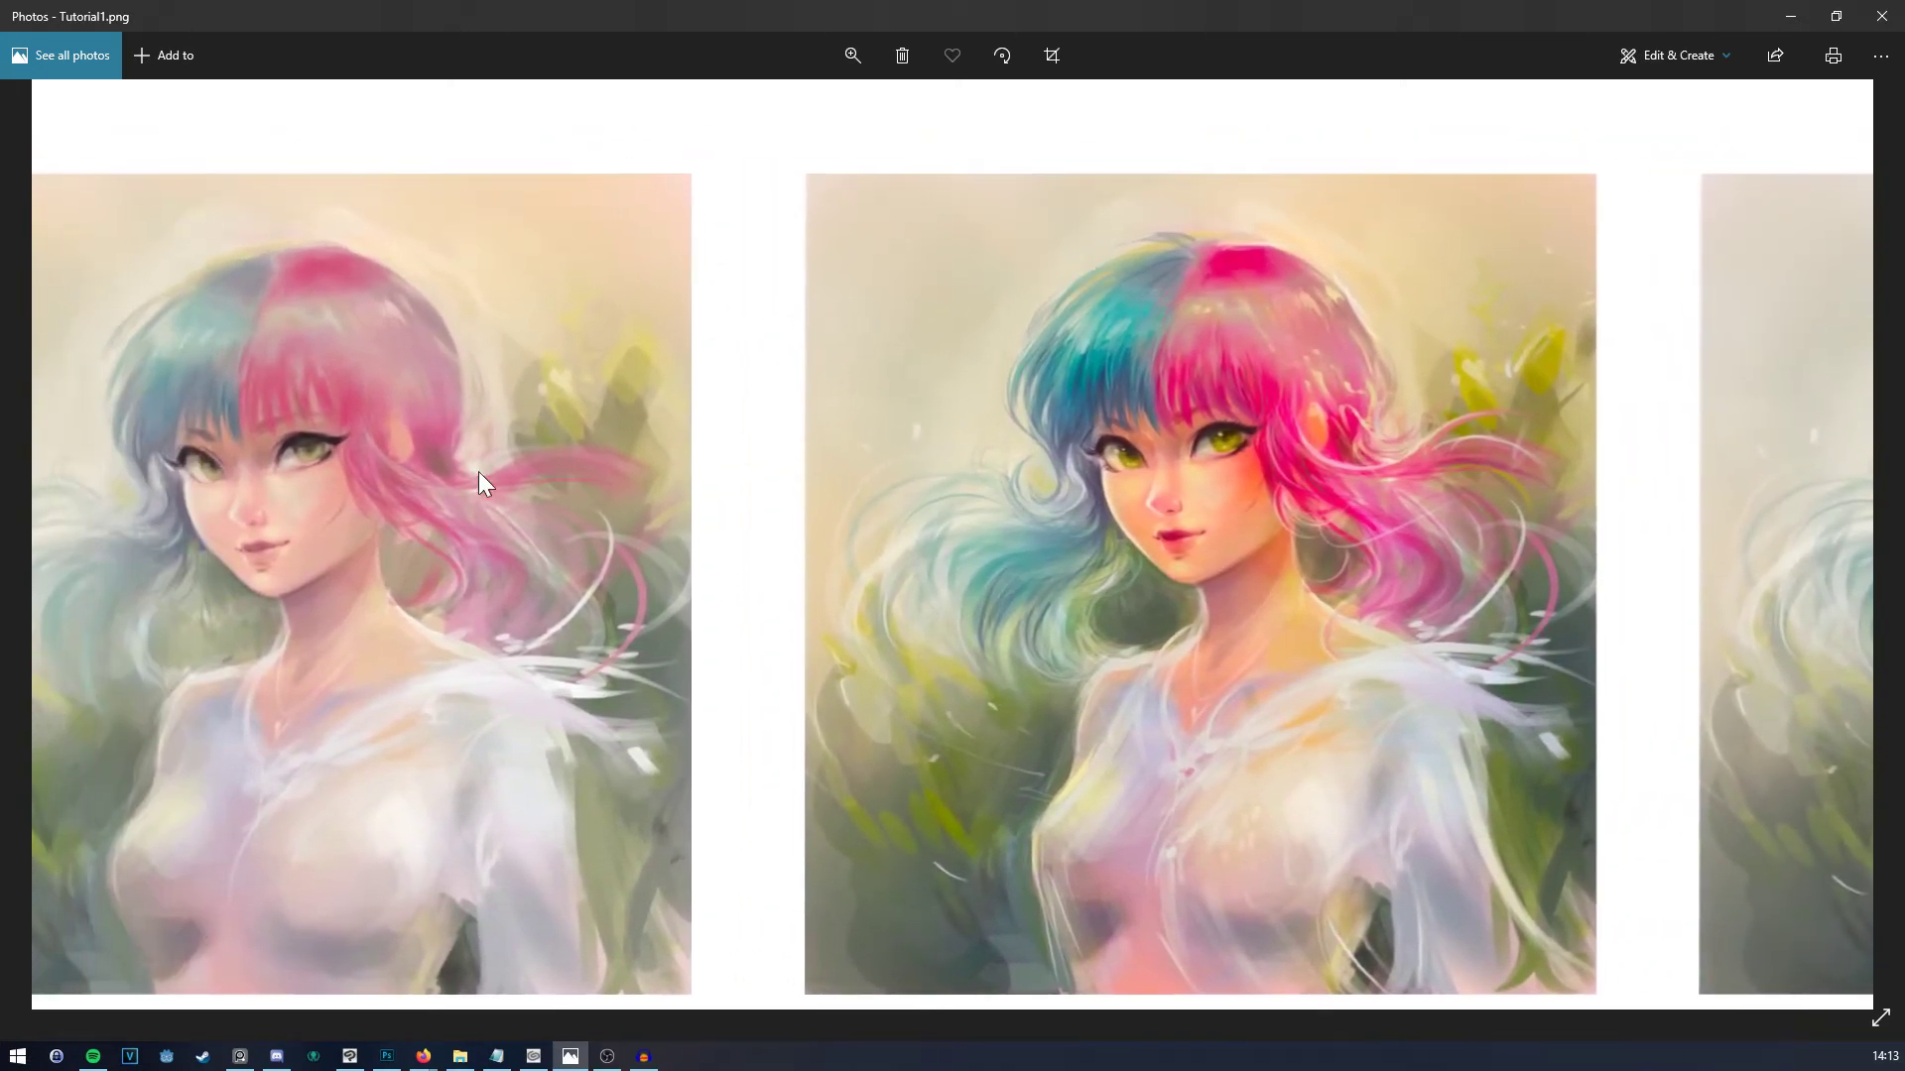
pyautogui.moveTo(1131, 508); pyautogui.dragTo(962, 505)
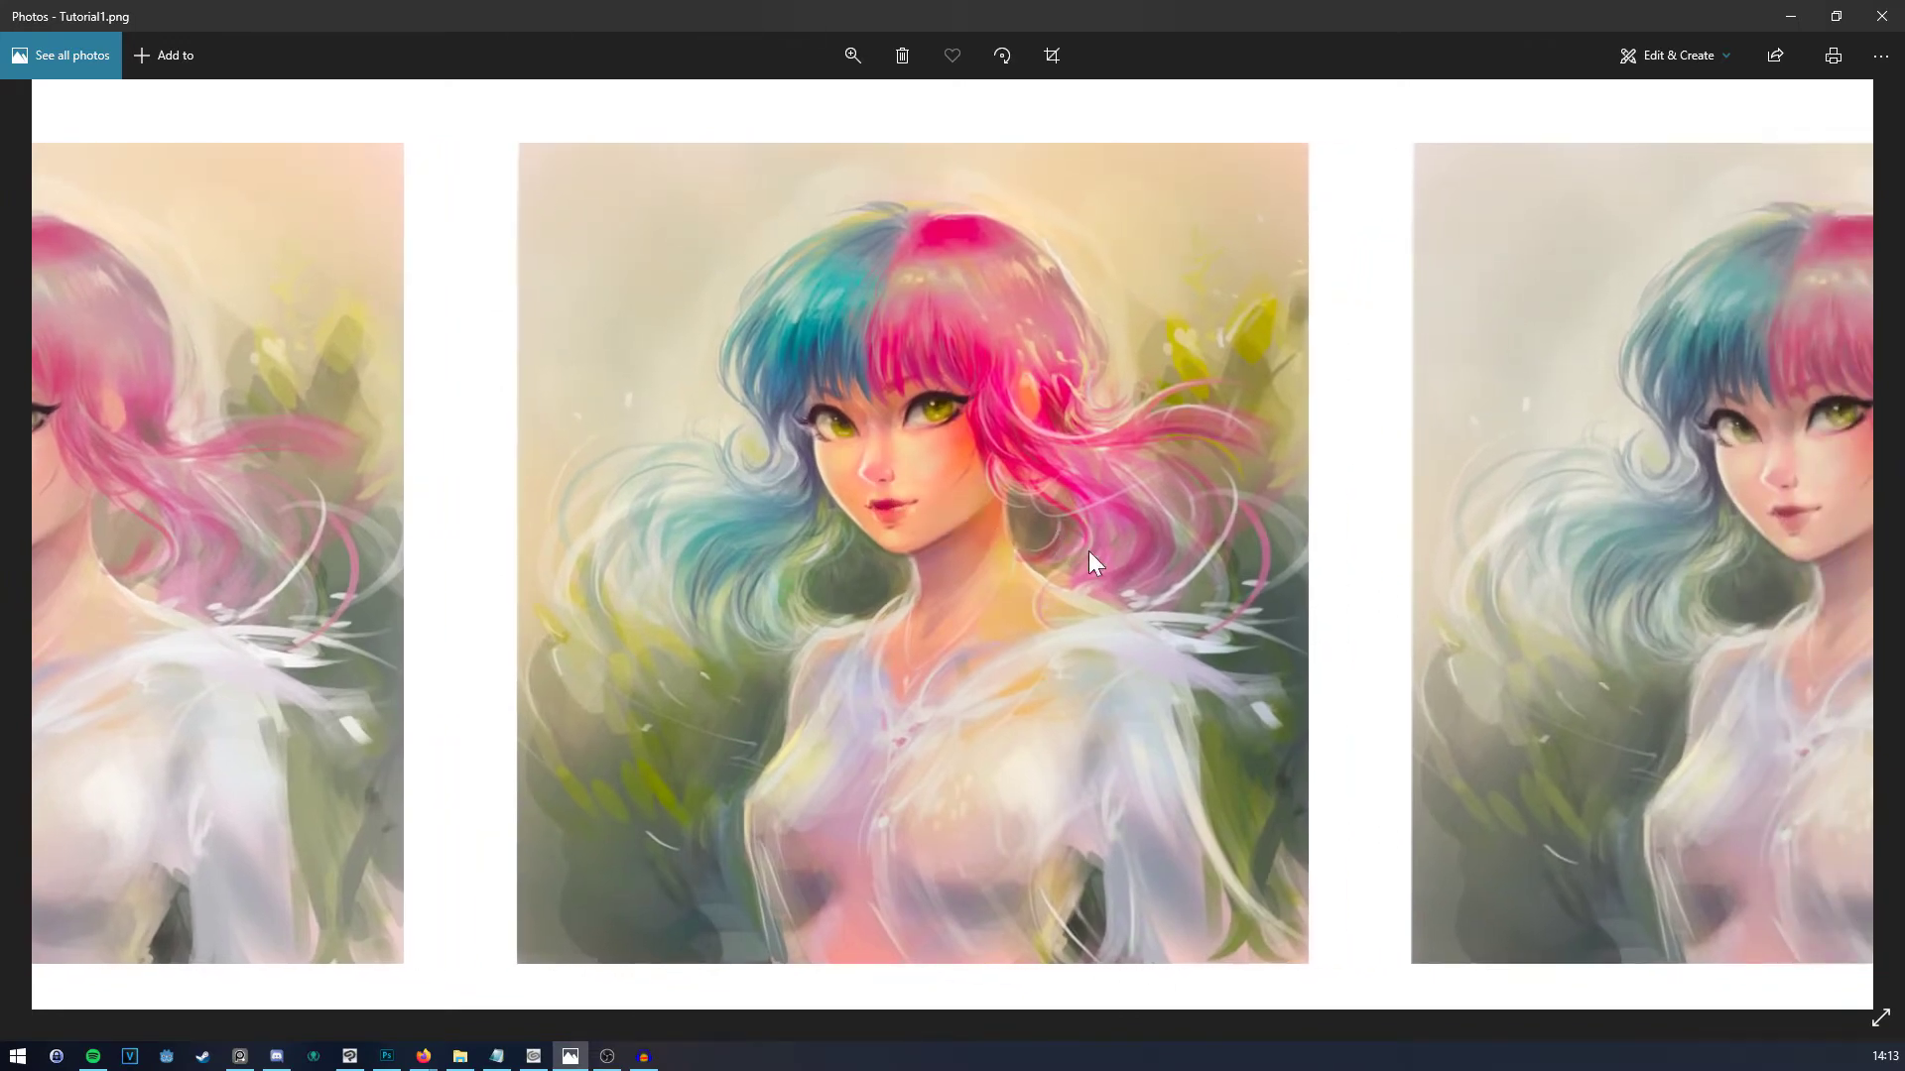
pyautogui.moveTo(1087, 551); pyautogui.dragTo(994, 582)
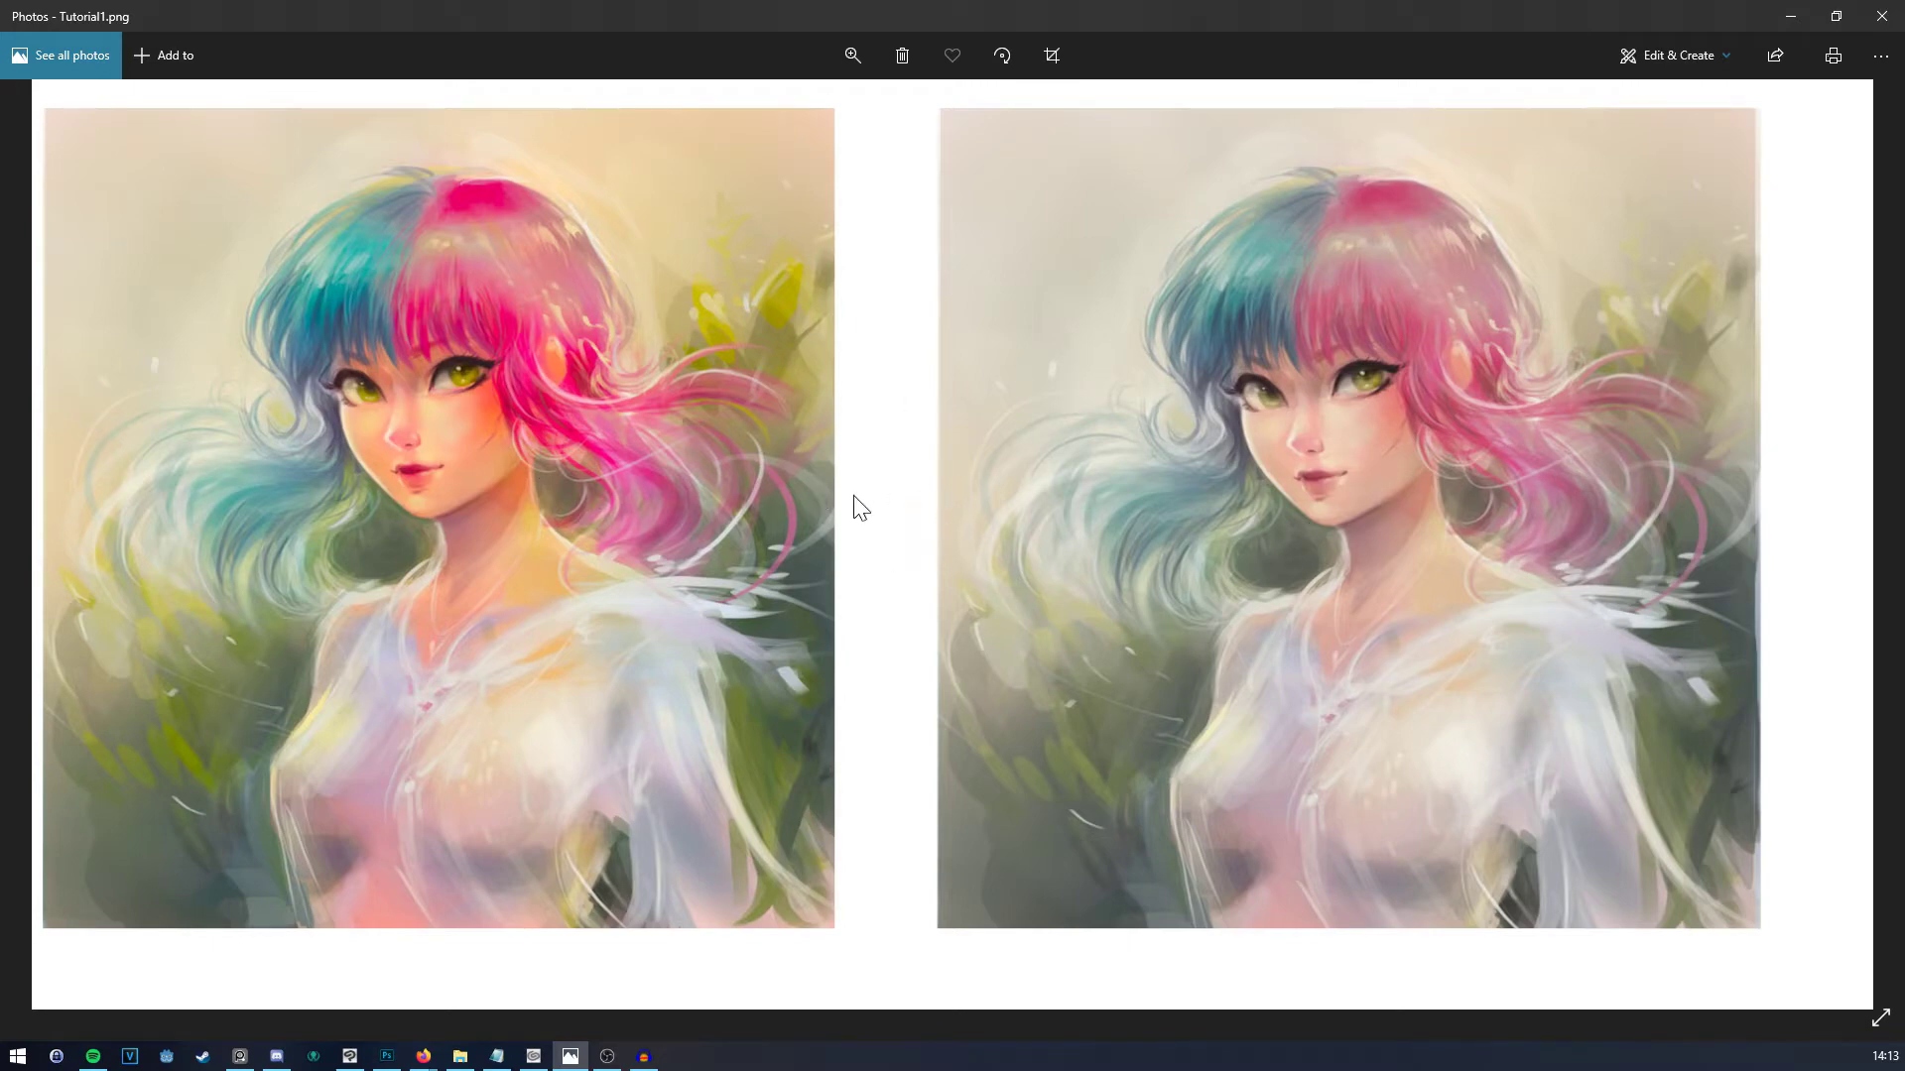
pyautogui.moveTo(597, 395); pyautogui.dragTo(1312, 392)
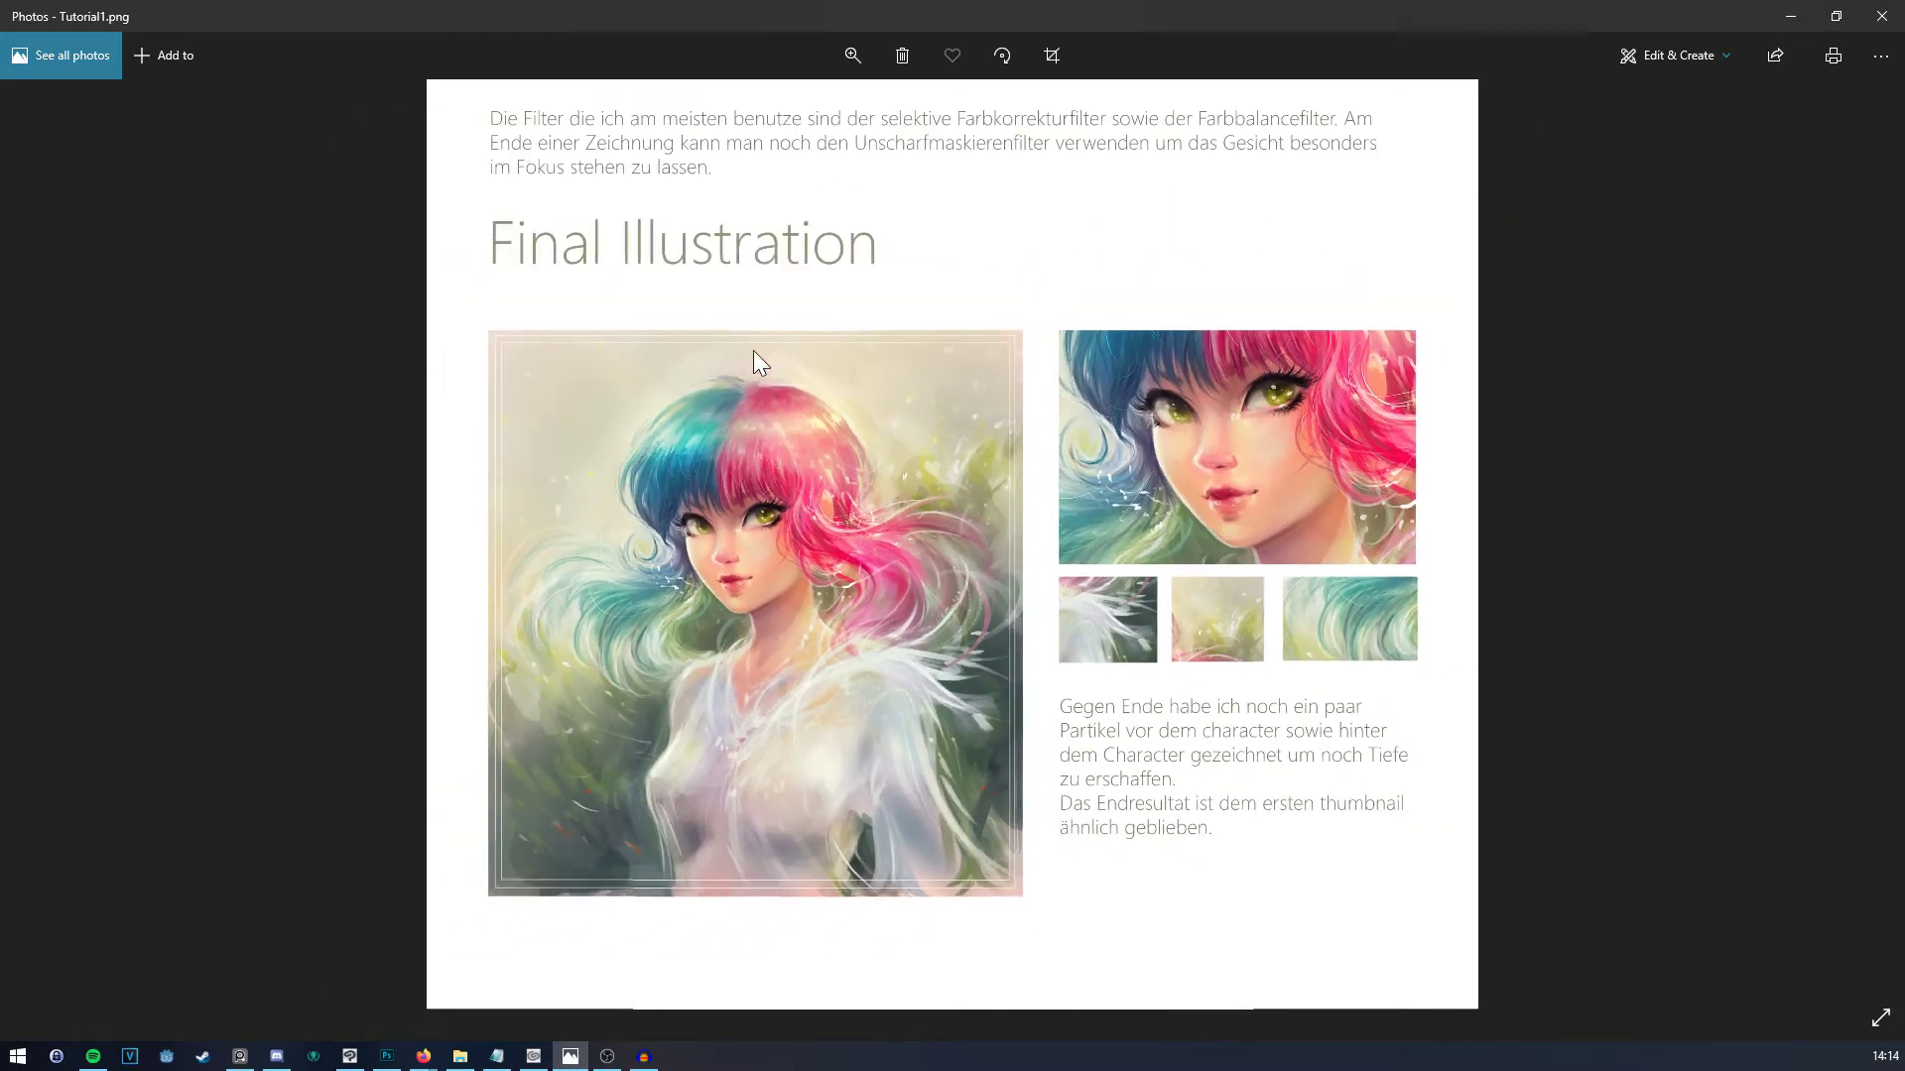
# Step: Inspect the Final Illustration up close, covering the face, hair, blouse and shoulder details
pyautogui.scroll(5, 861, 414)
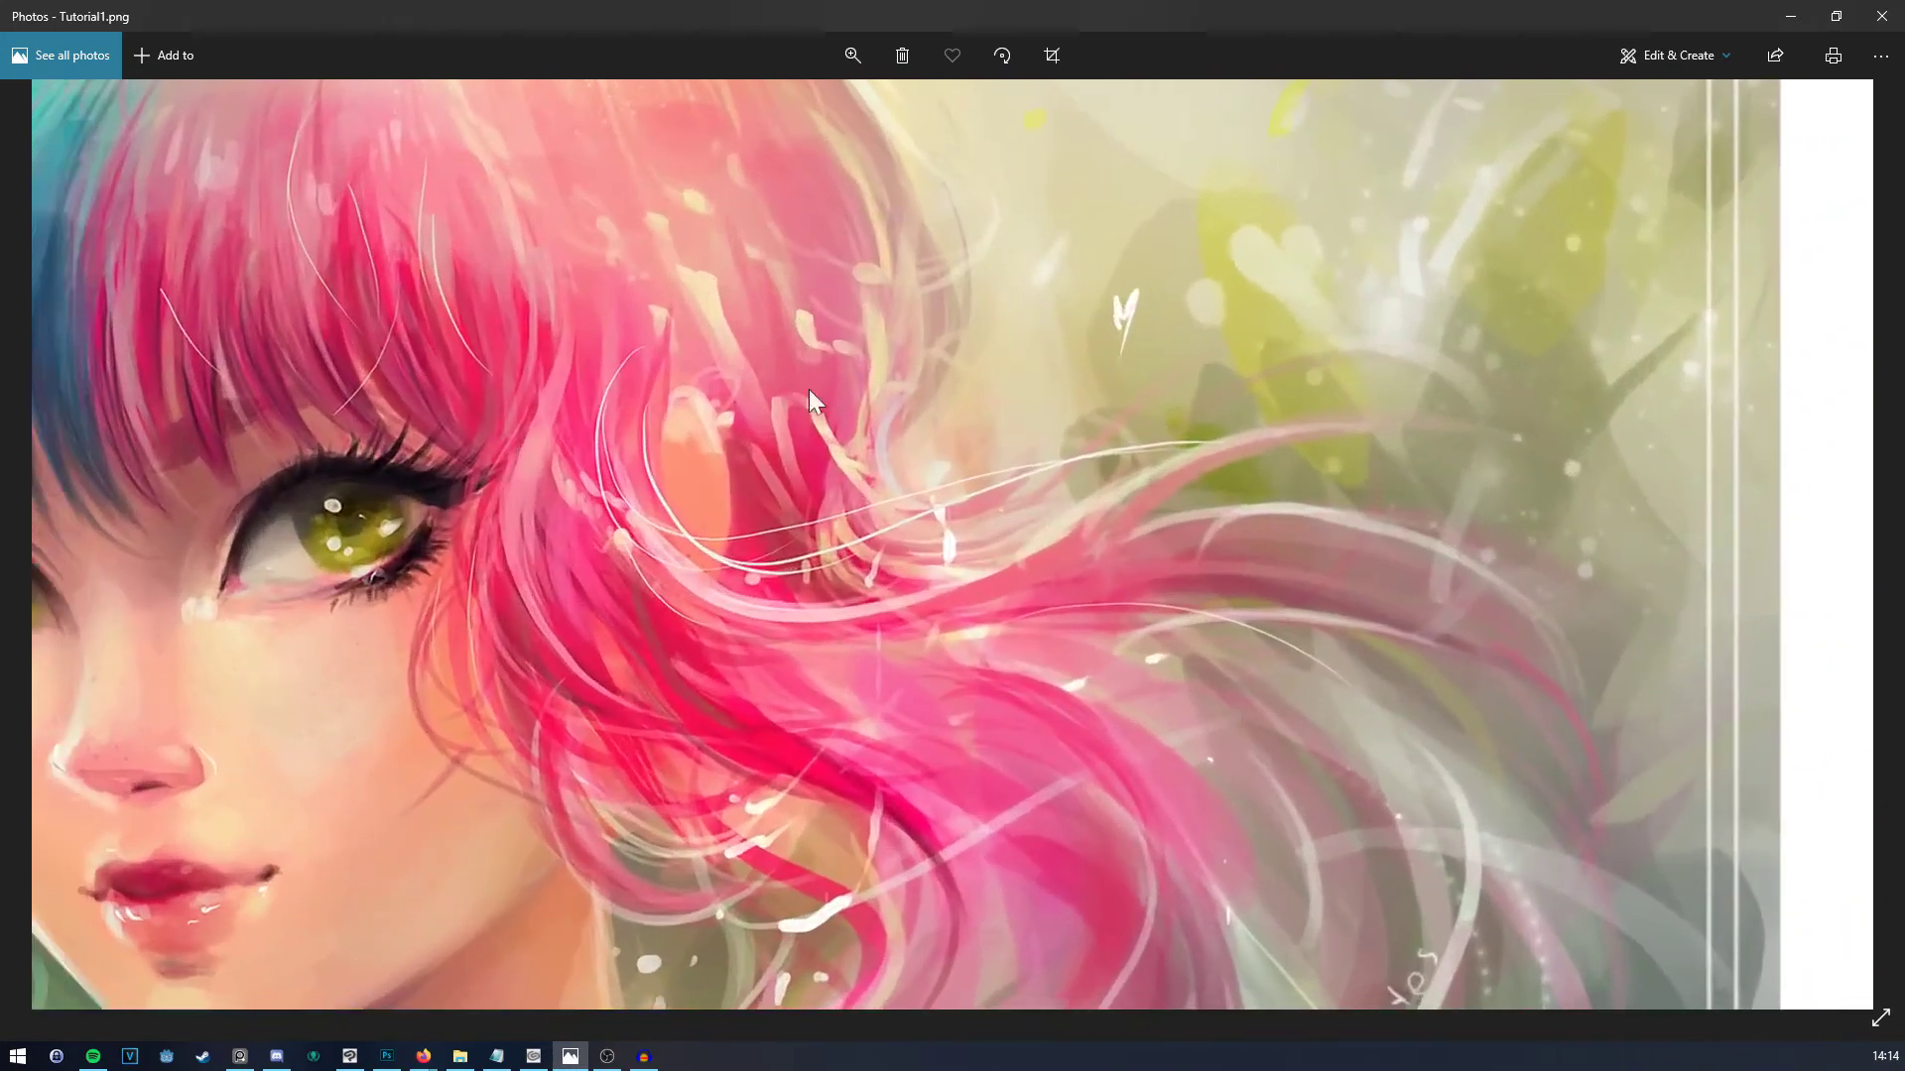
pyautogui.scroll(-3, 1028, 363)
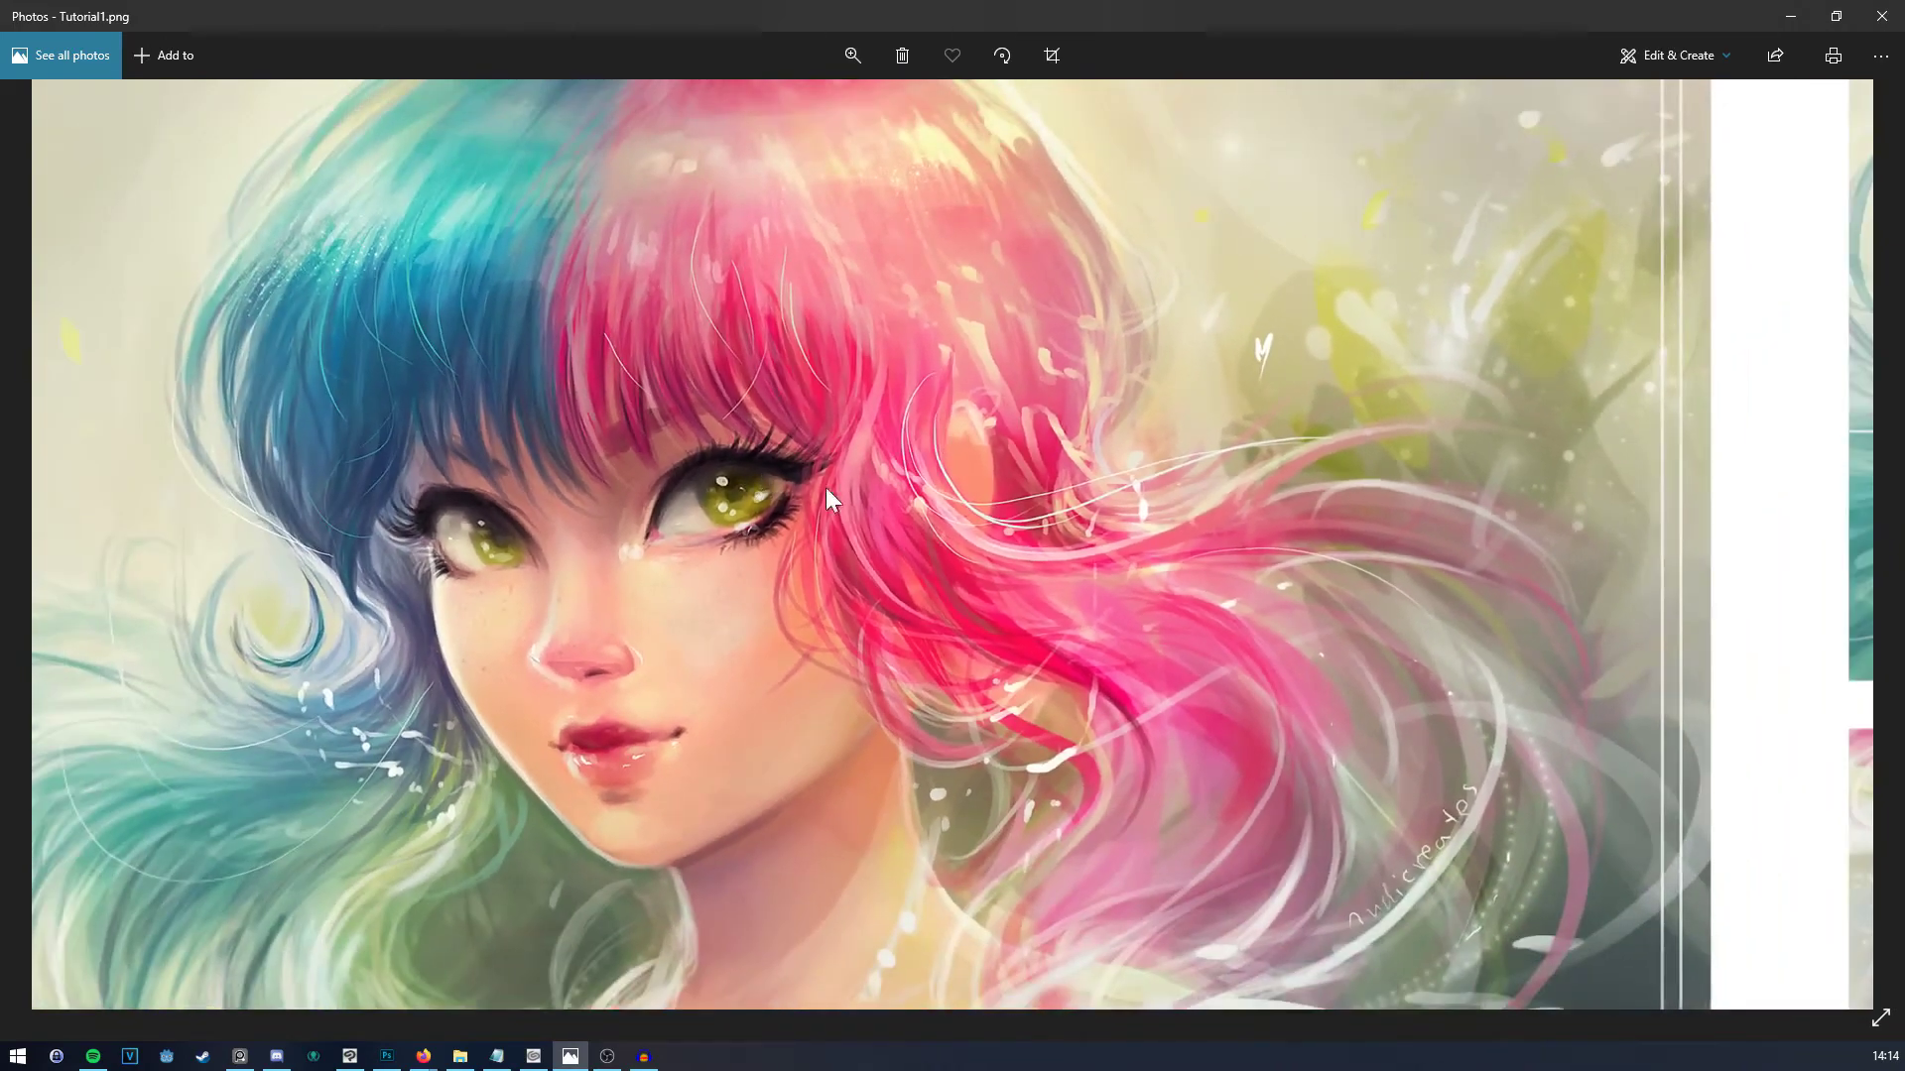
pyautogui.scroll(2, 720, 593)
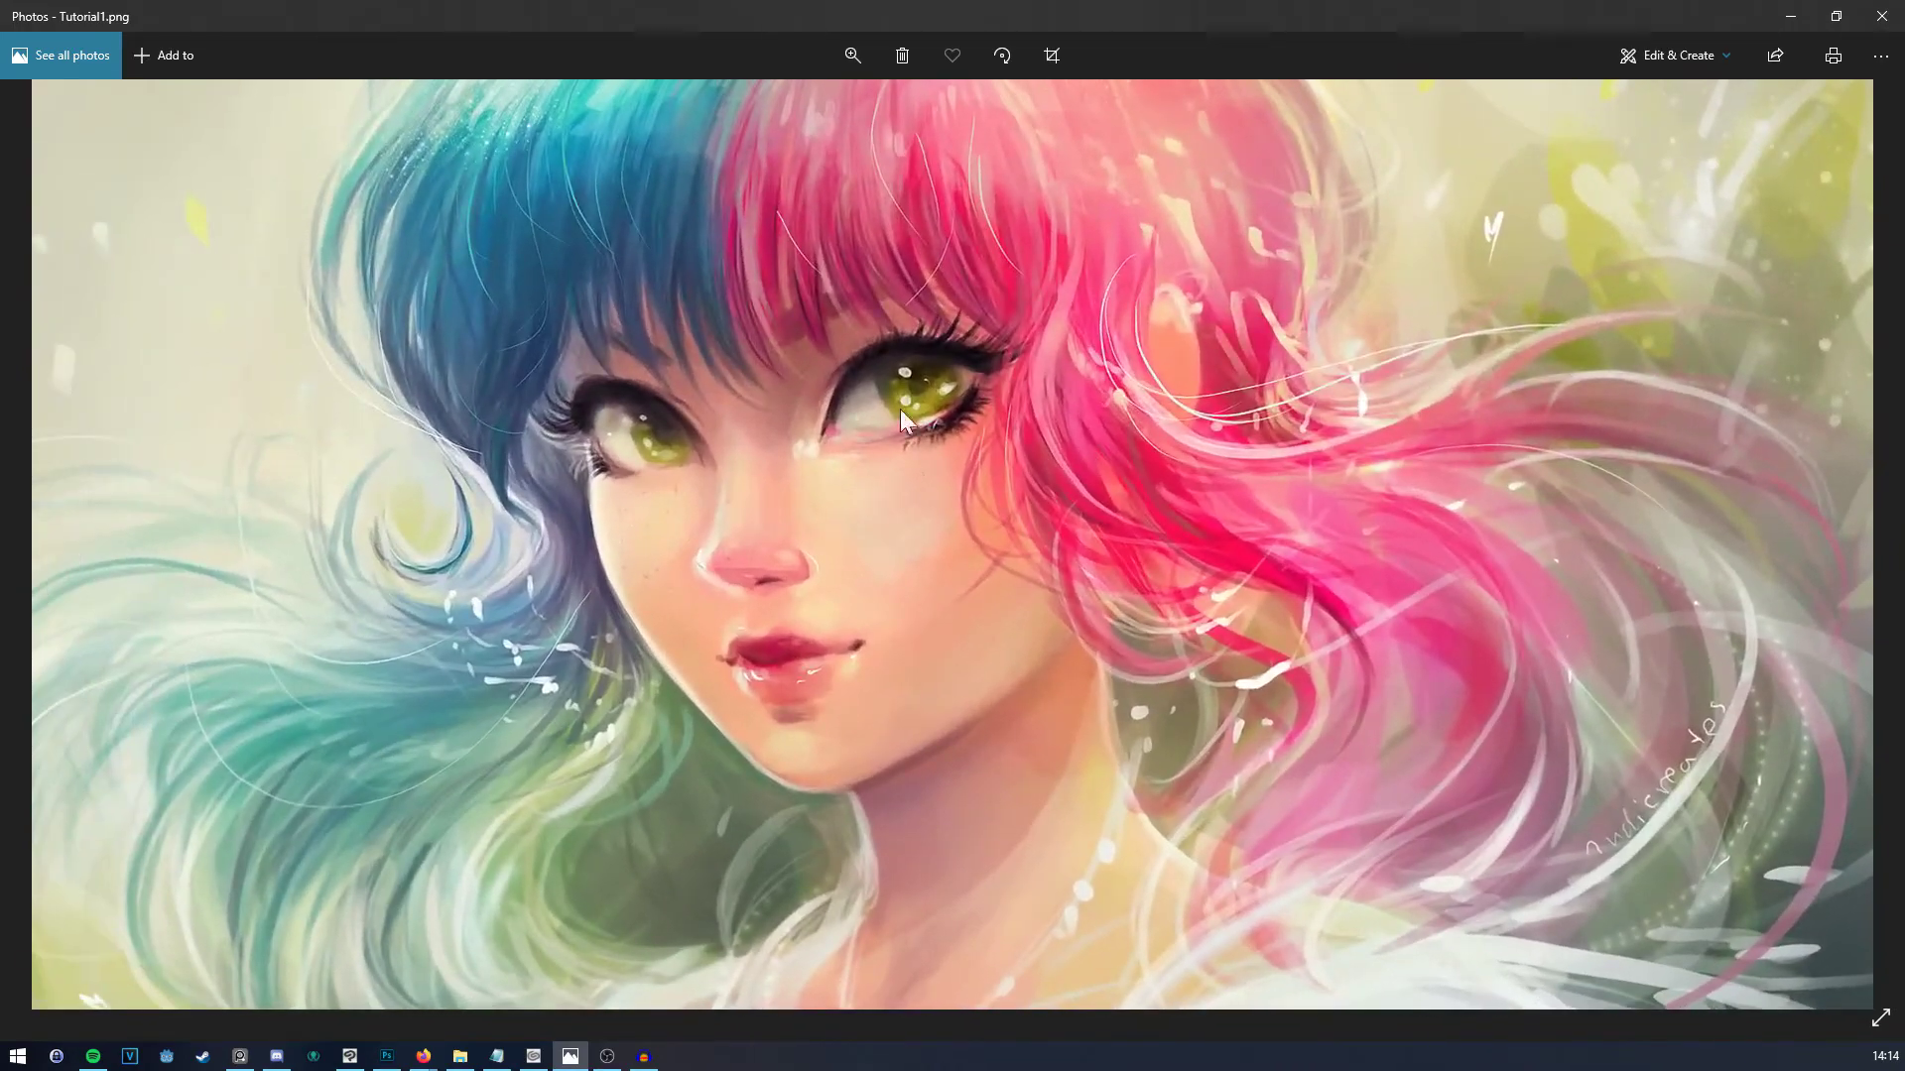
pyautogui.scroll(-2, 806, 641)
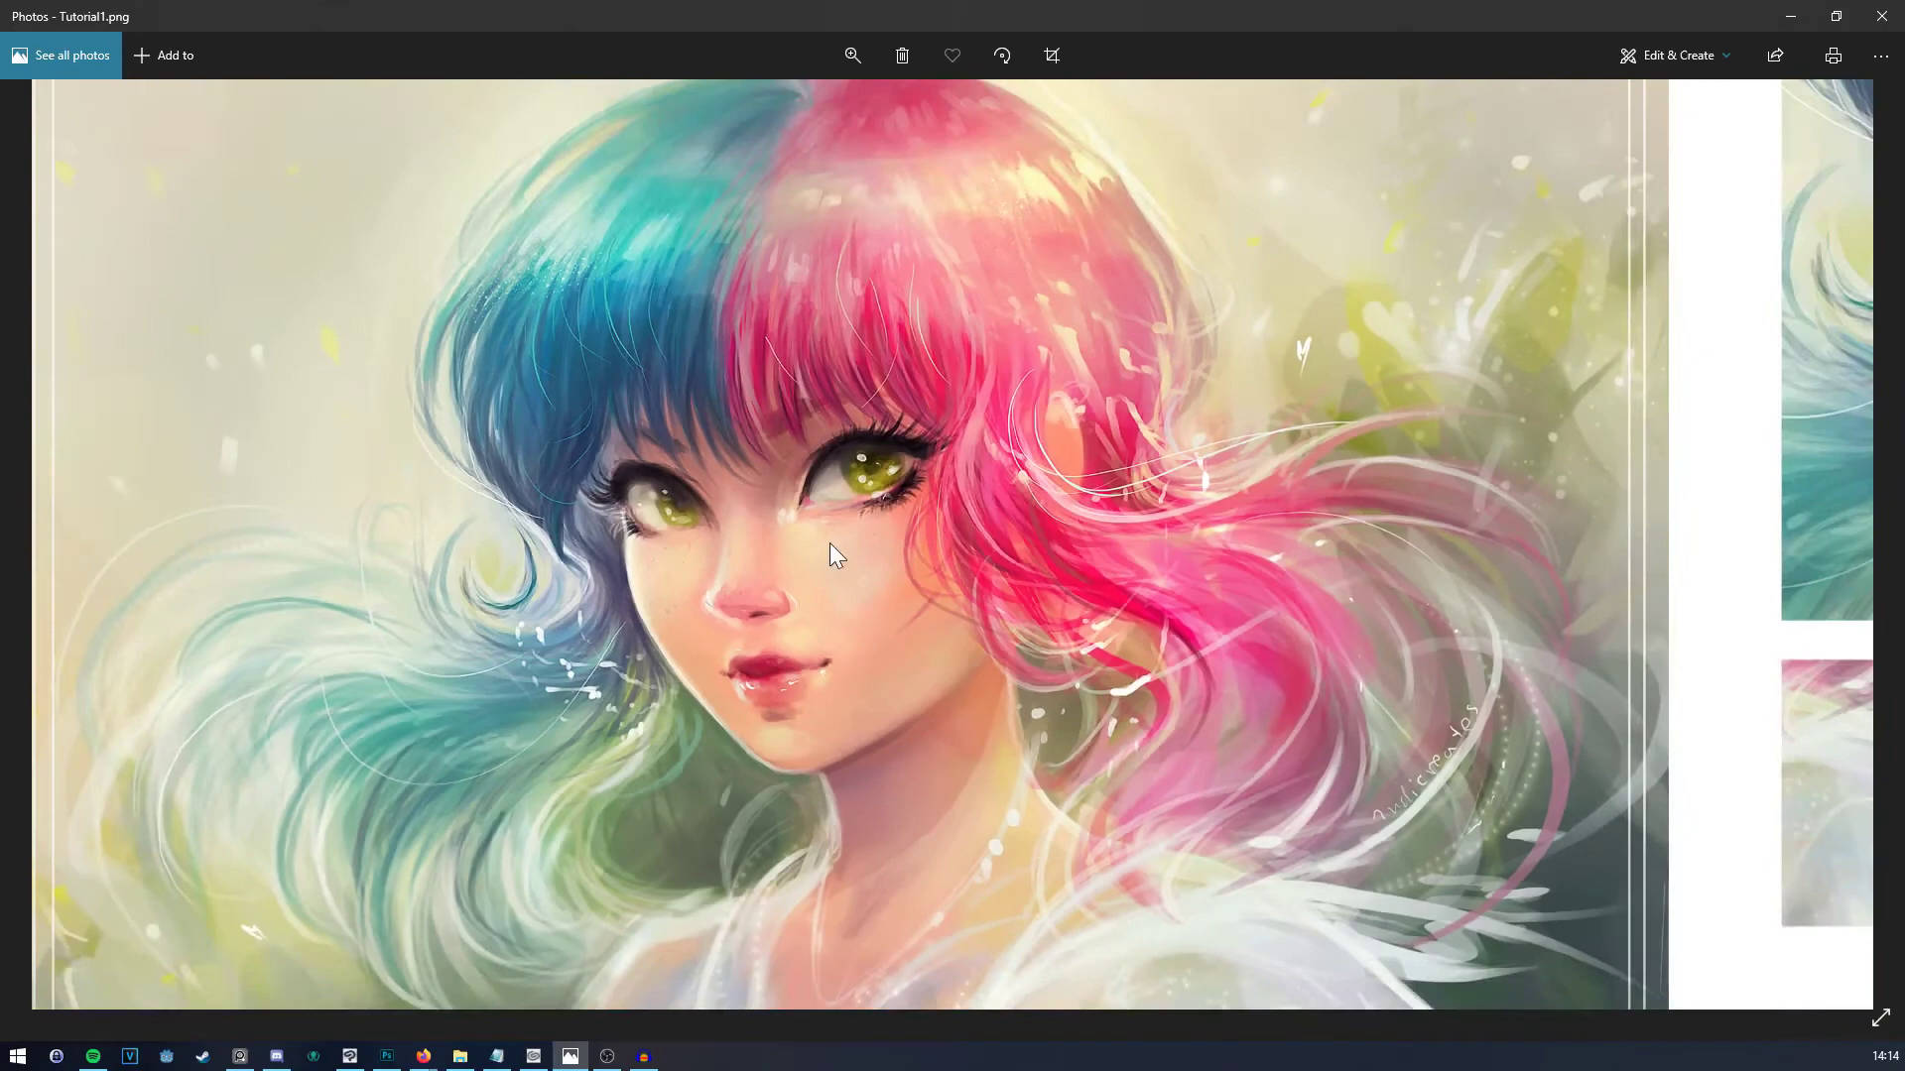
pyautogui.scroll(-2, 824, 526)
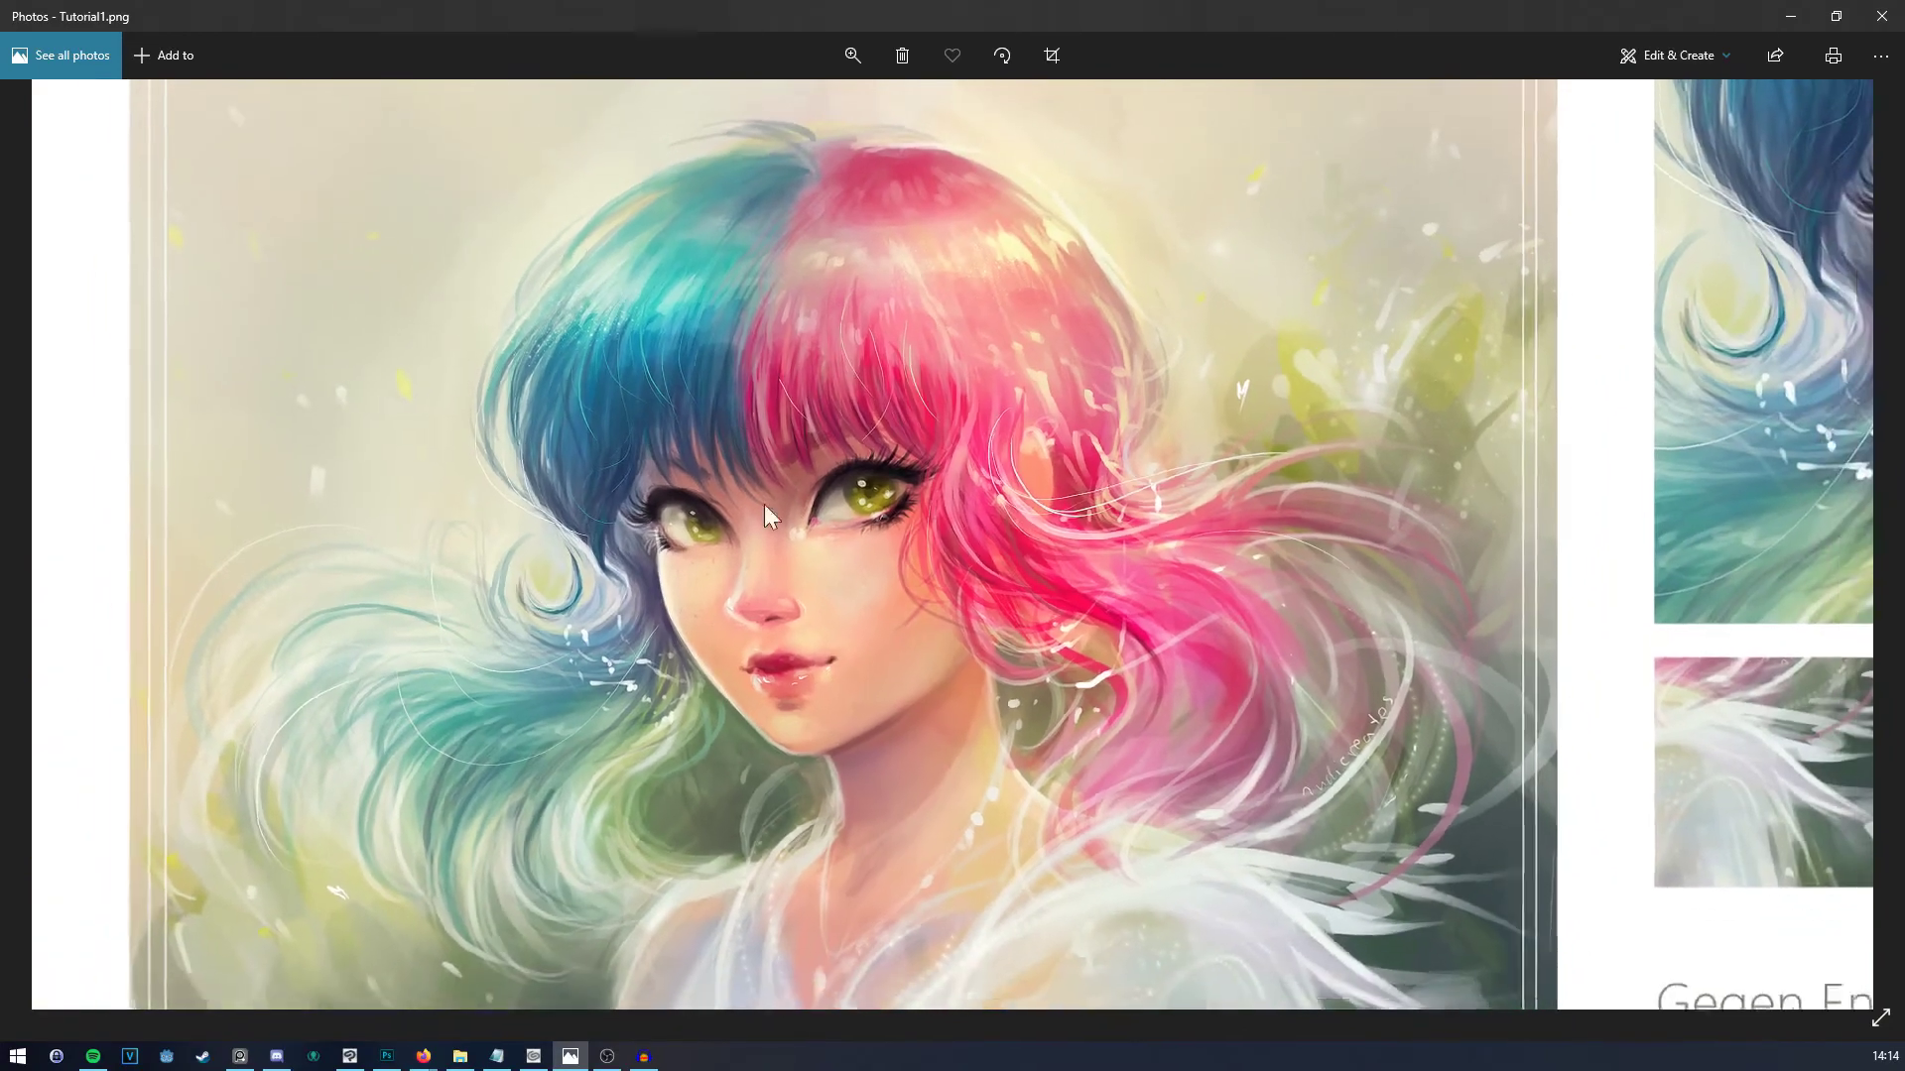
pyautogui.moveTo(763, 513); pyautogui.dragTo(764, 129)
pyautogui.scroll(3, 585, 159)
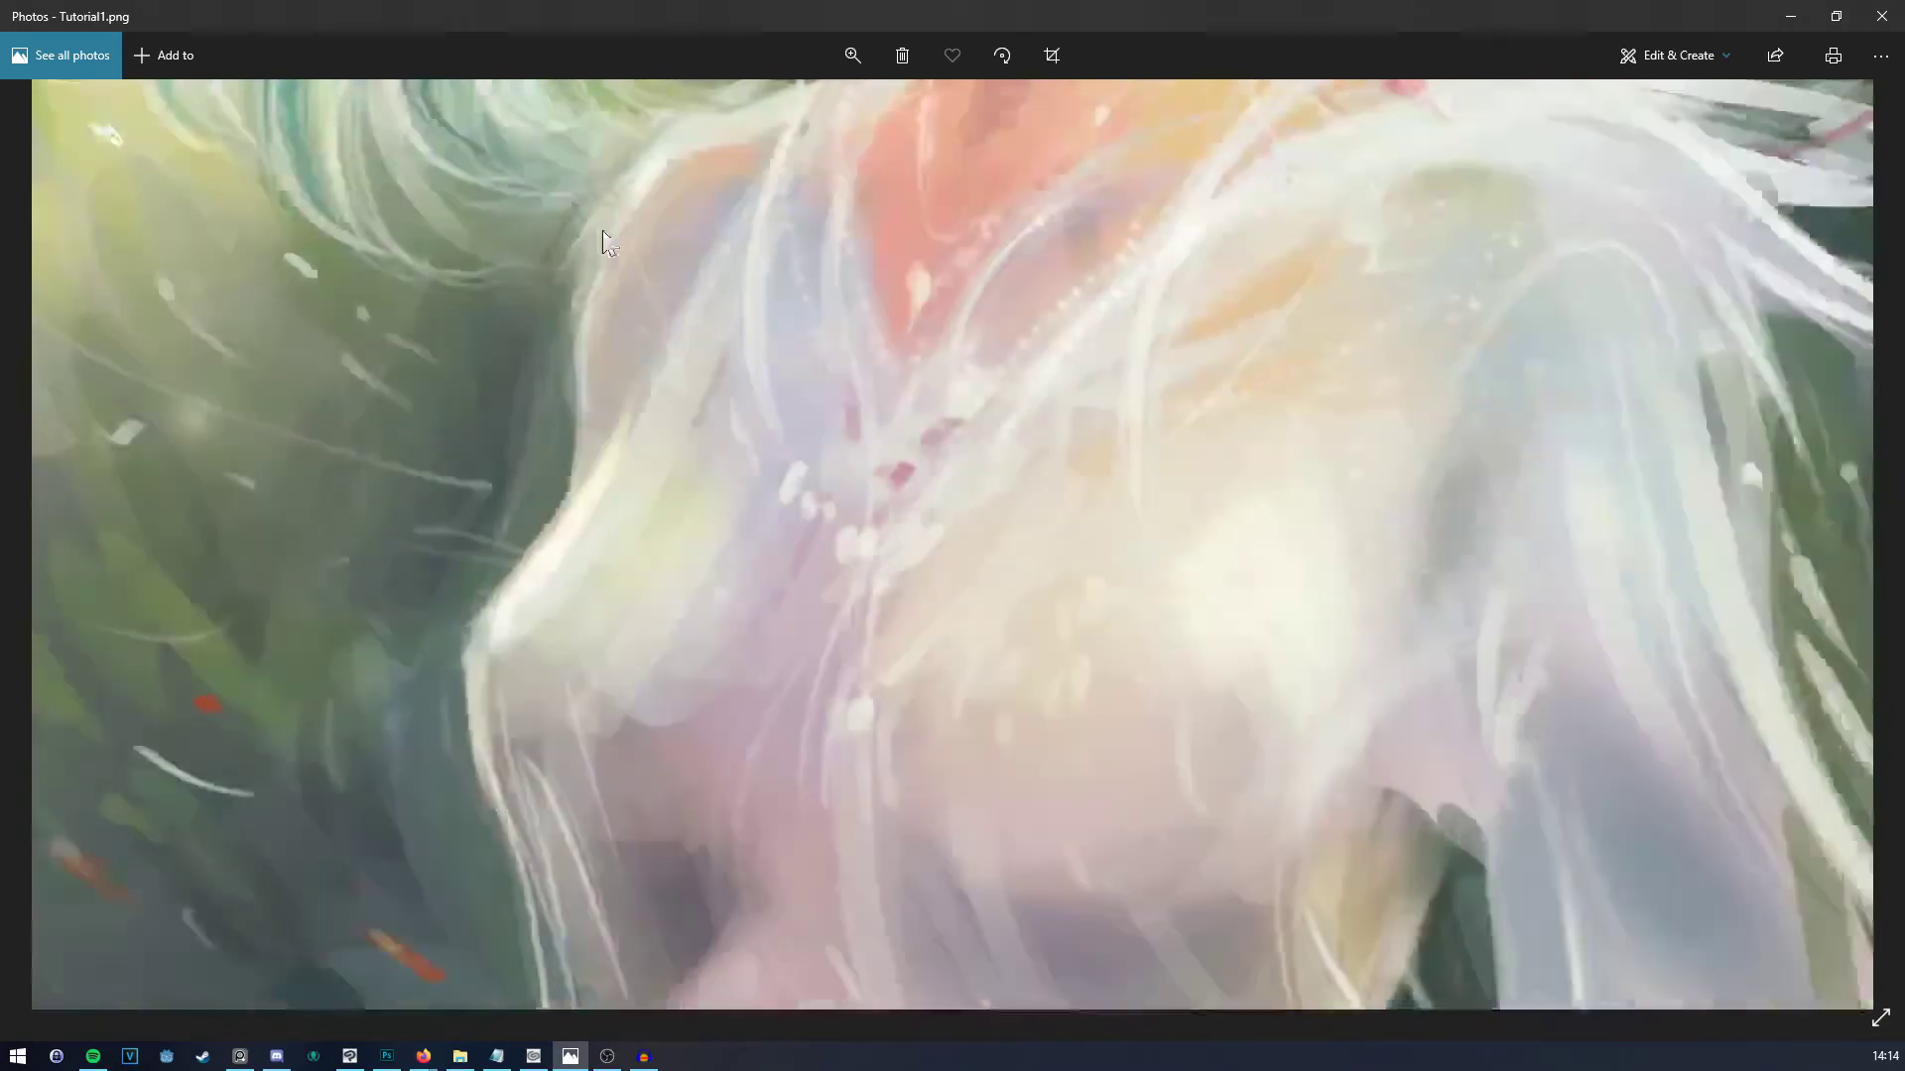
pyautogui.scroll(-2, 719, 383)
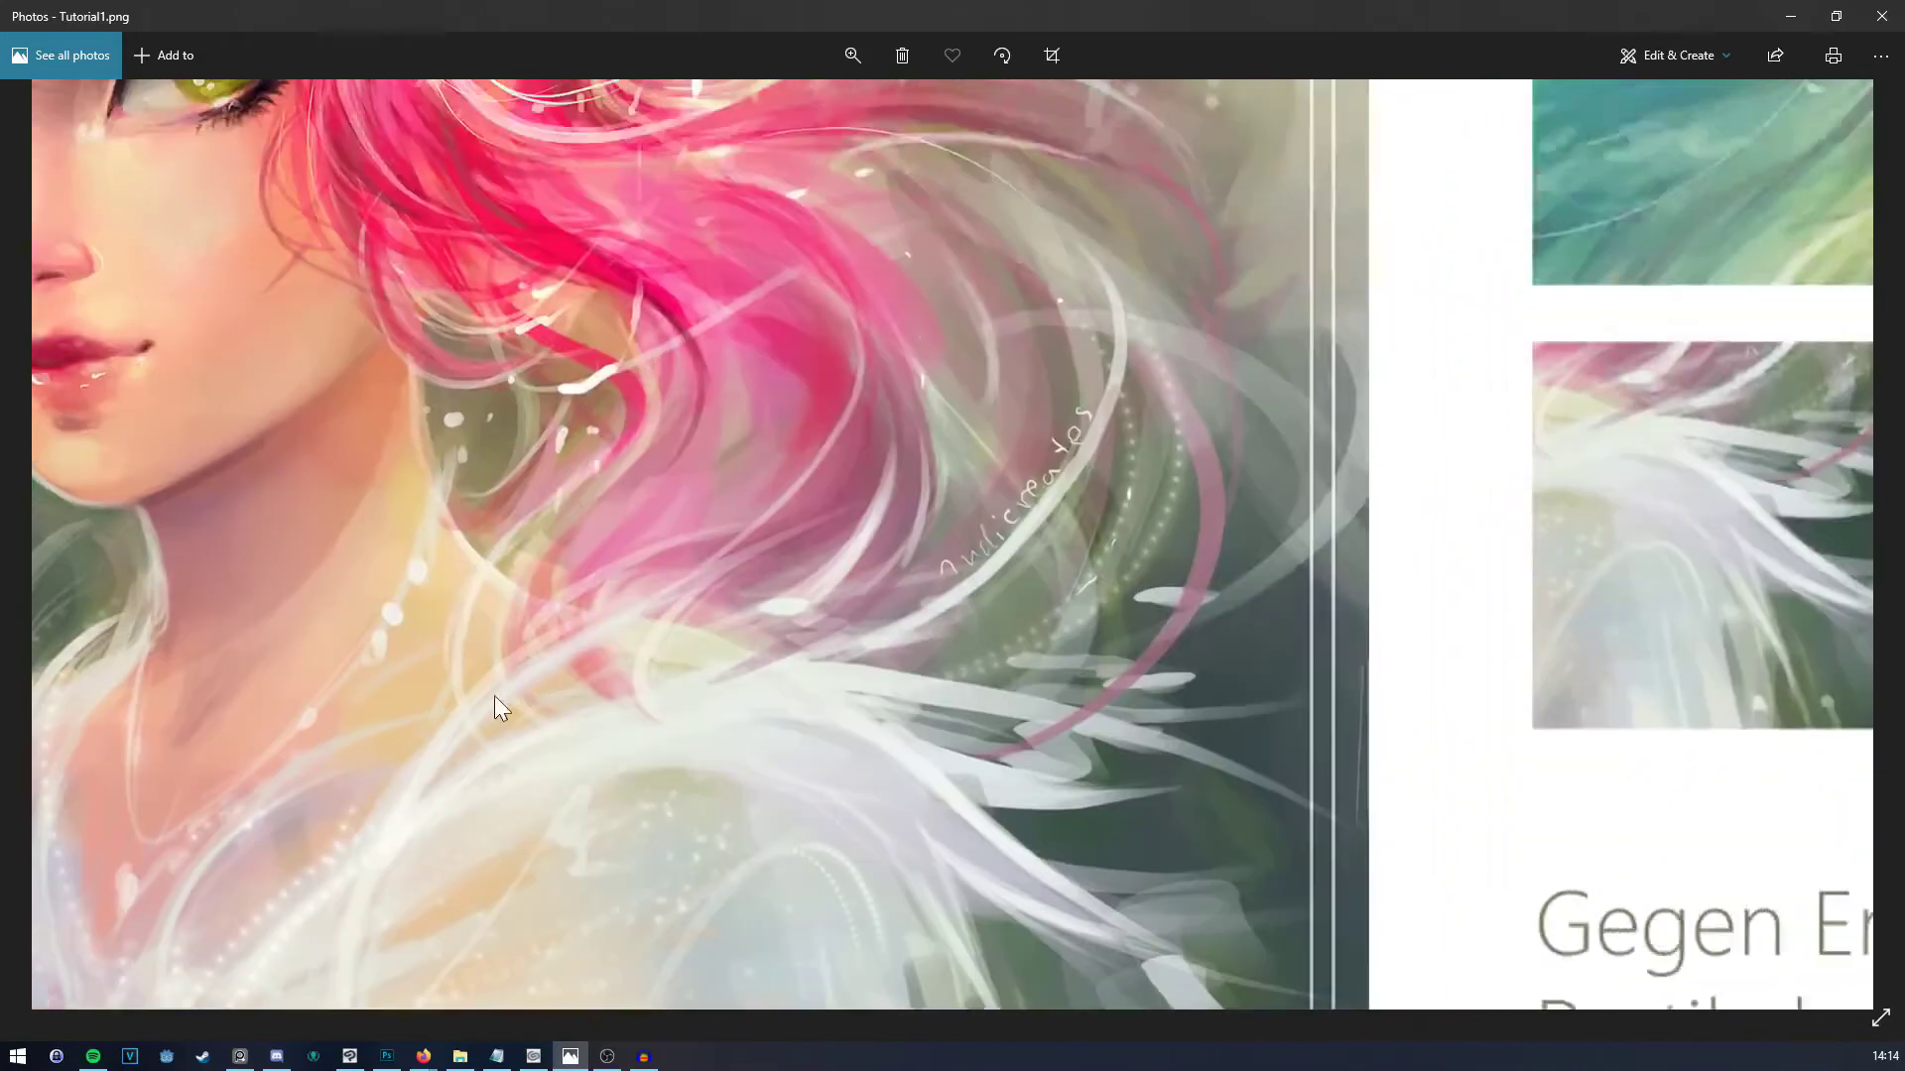
# Step: Examine the Final Illustration's shoulder and hair details, compare the whole painting with its cropped close-ups and notes, and close Tutorial1.png
pyautogui.scroll(2, 497, 702)
pyautogui.moveTo(742, 339); pyautogui.dragTo(974, 424)
pyautogui.moveTo(426, 714); pyautogui.dragTo(1171, 214)
pyautogui.scroll(-2, 1078, 524)
pyautogui.scroll(-3, 1077, 524)
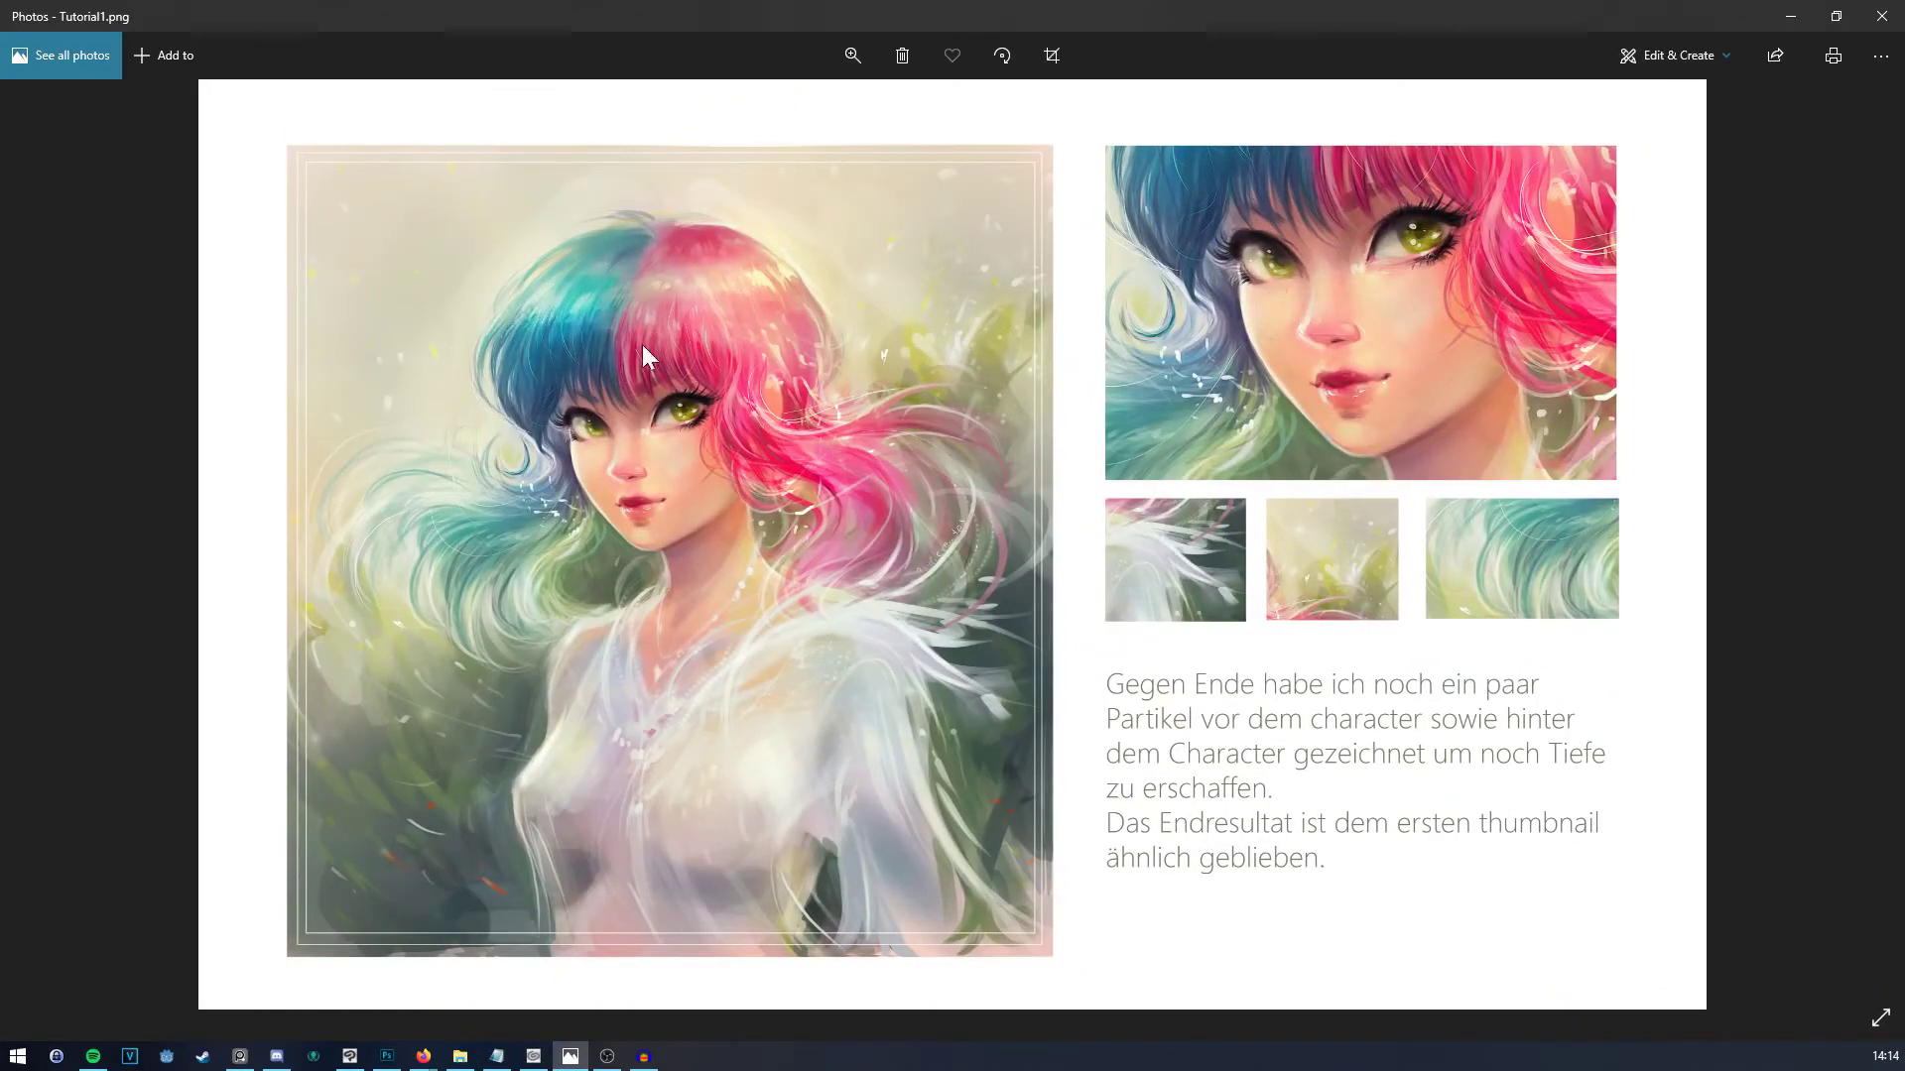
pyautogui.scroll(1, 927, 340)
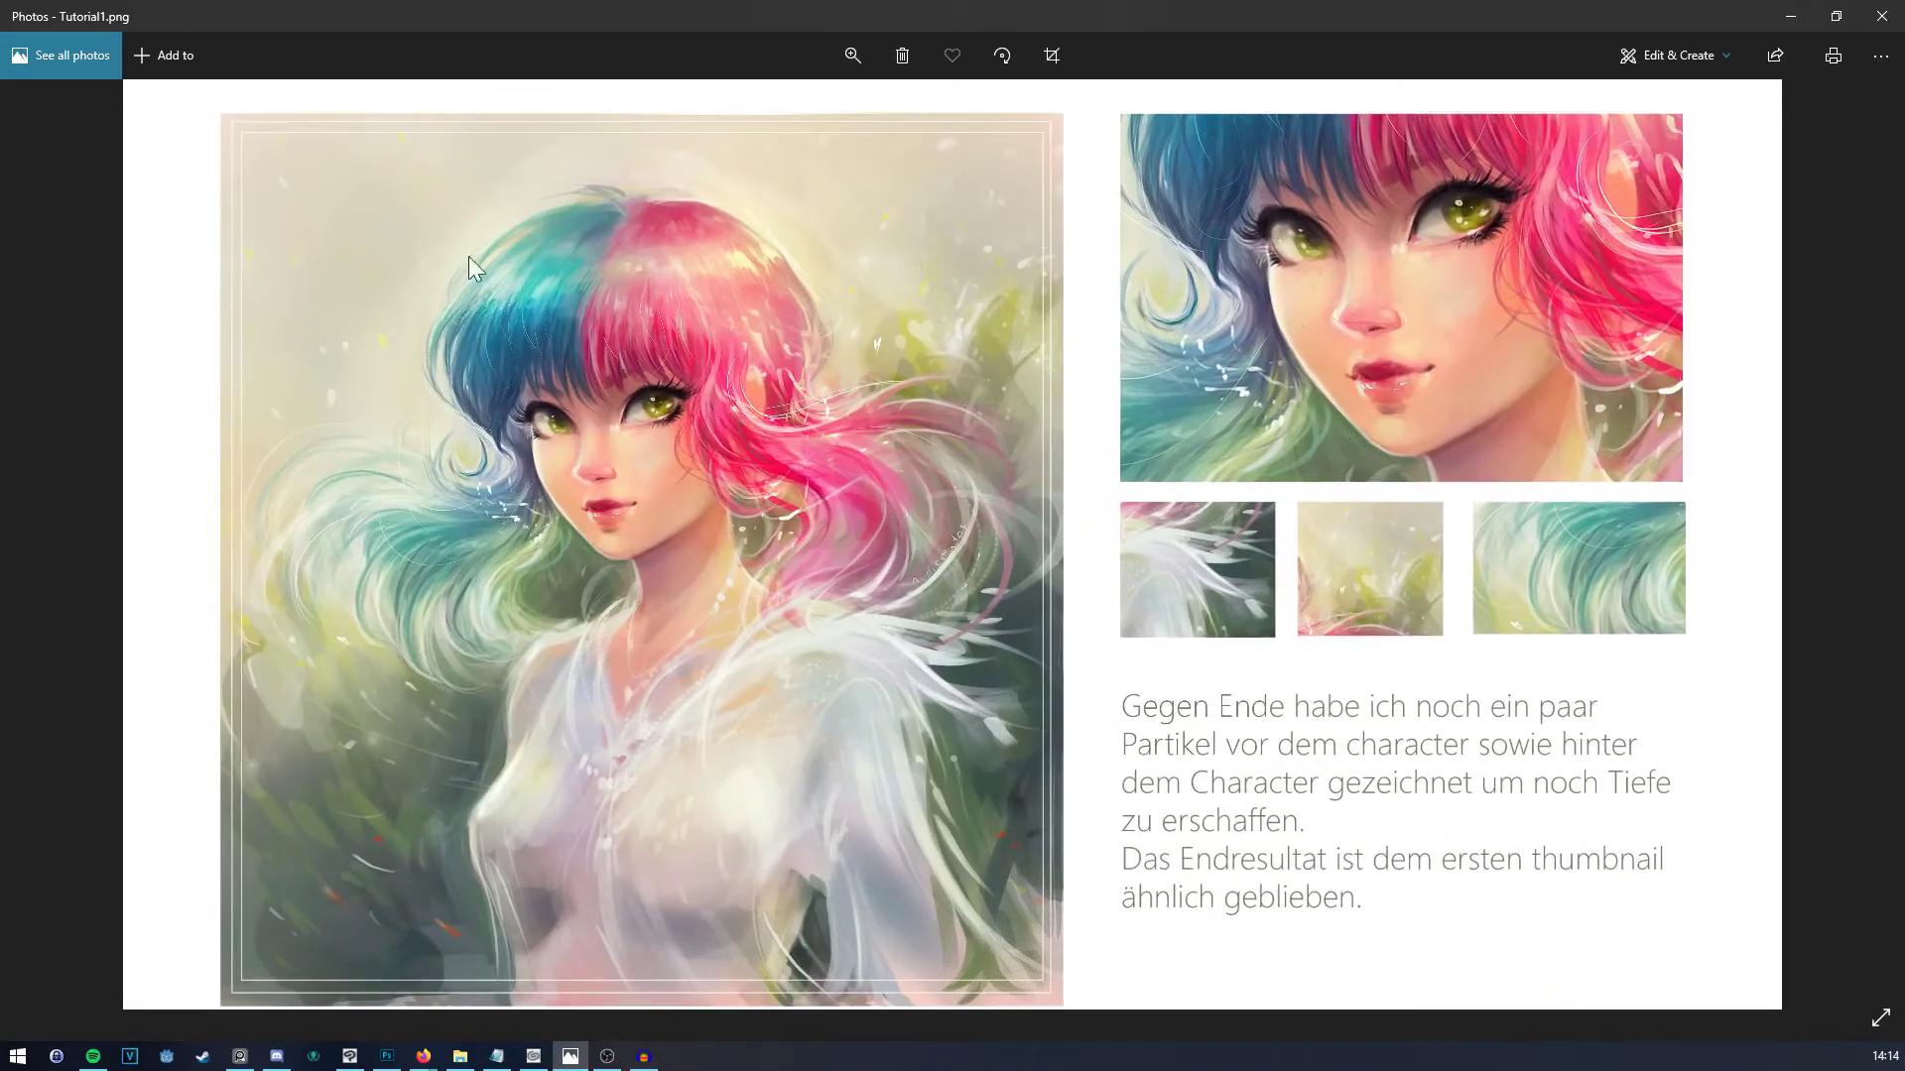
pyautogui.scroll(-2, 732, 311)
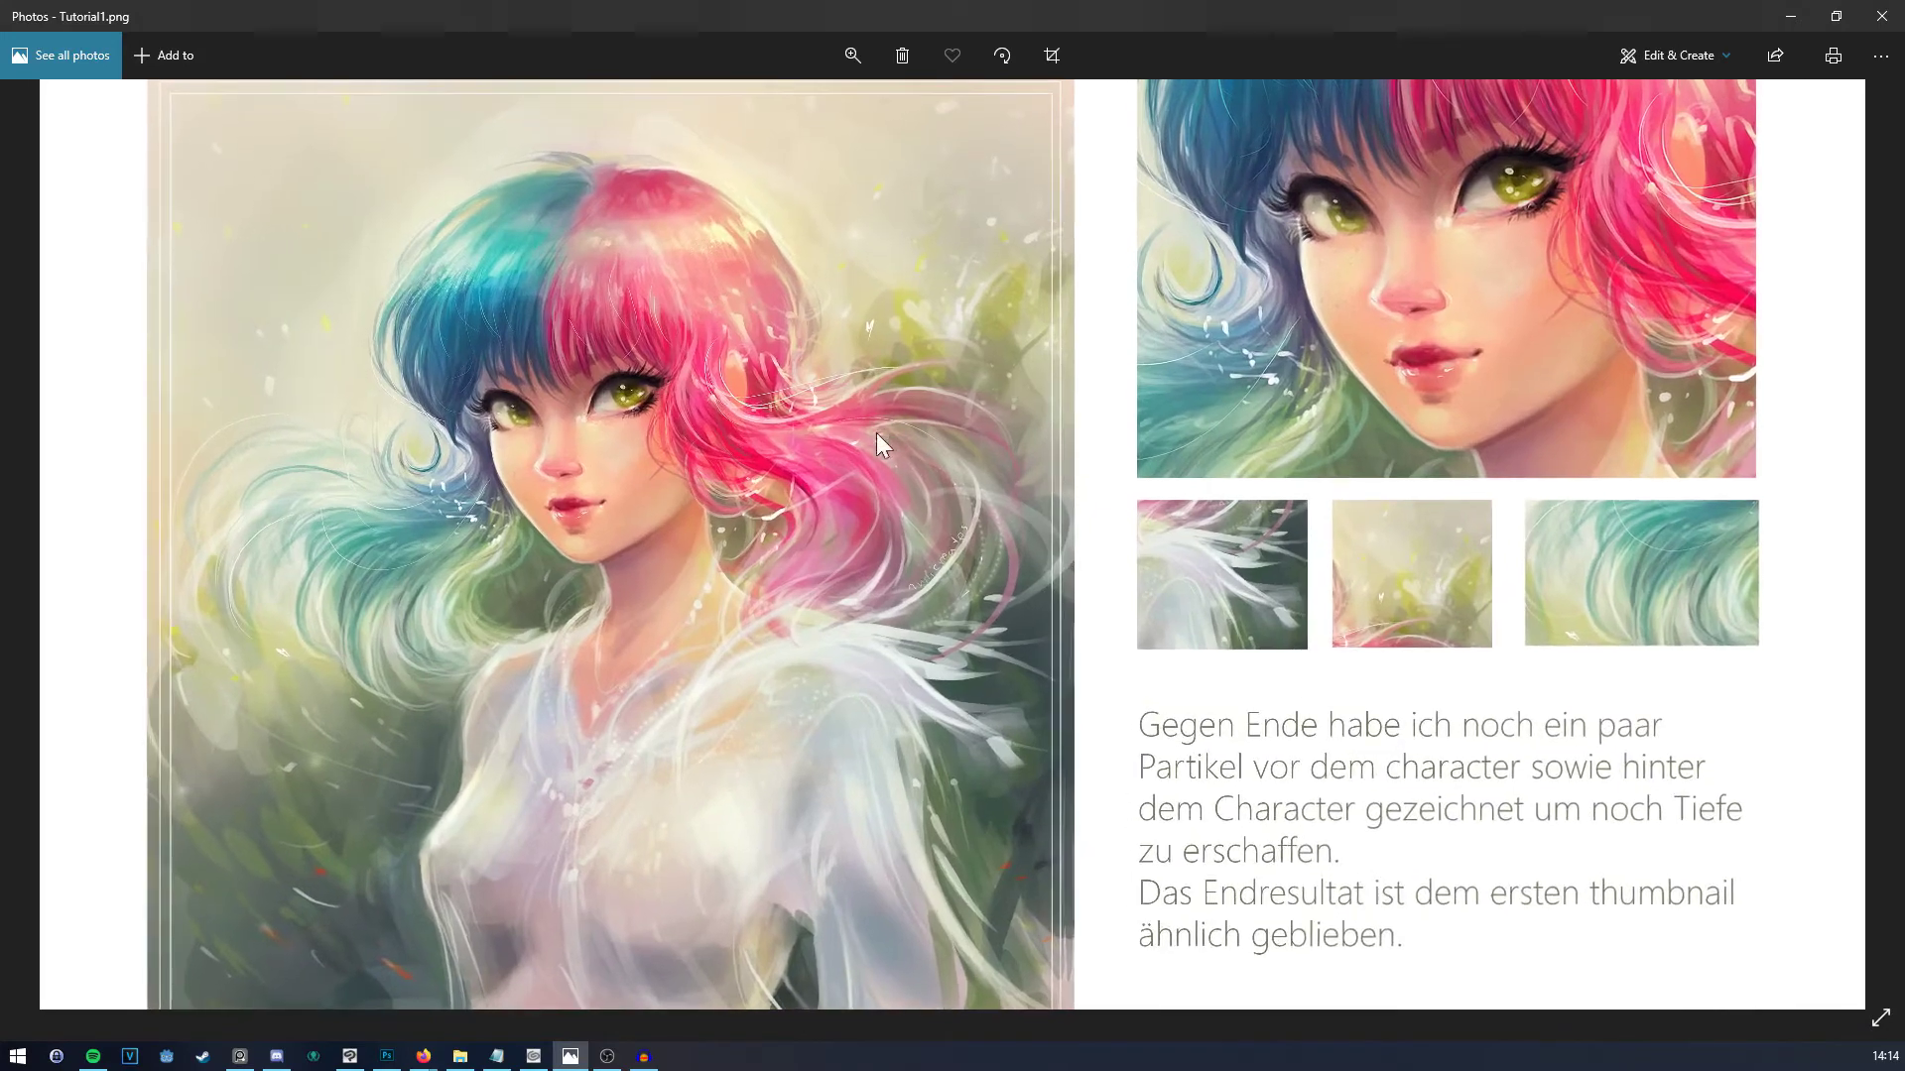
pyautogui.scroll(2, 834, 306)
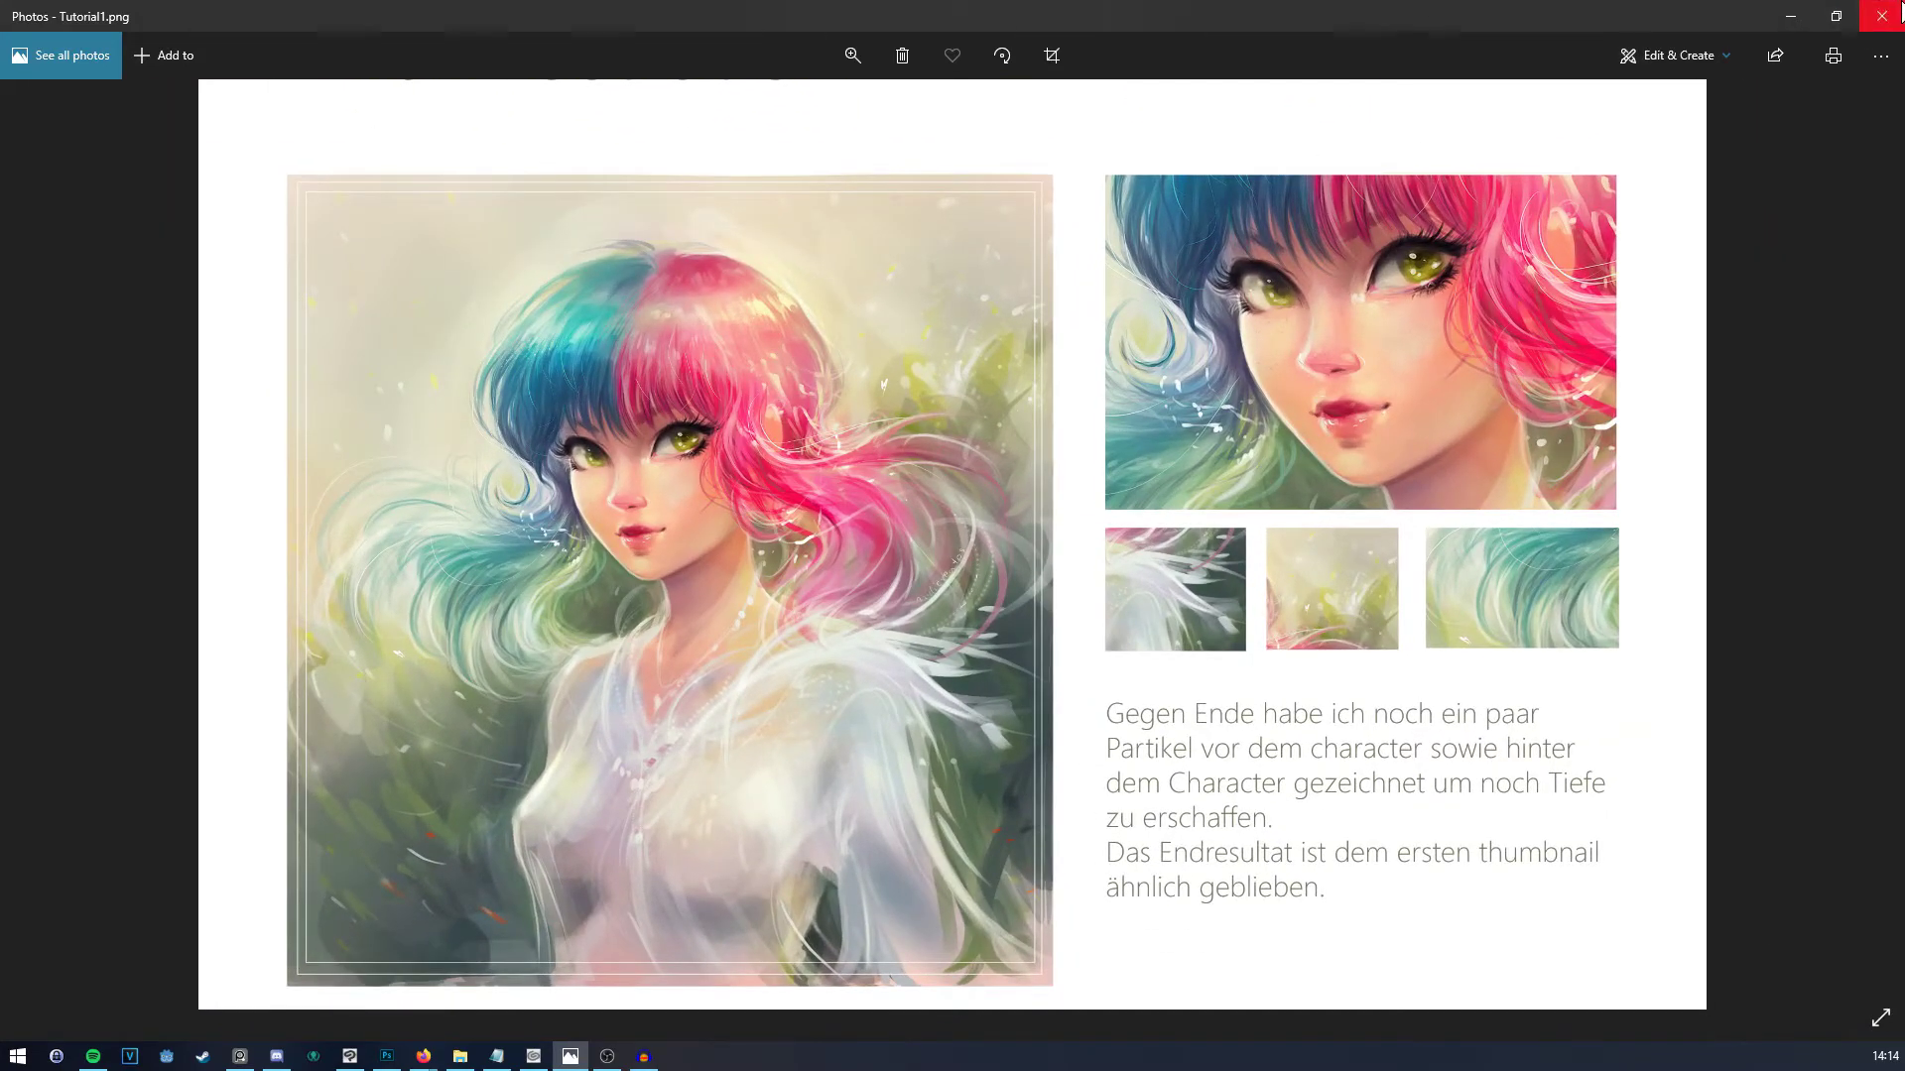
pyautogui.click(1882, 16)
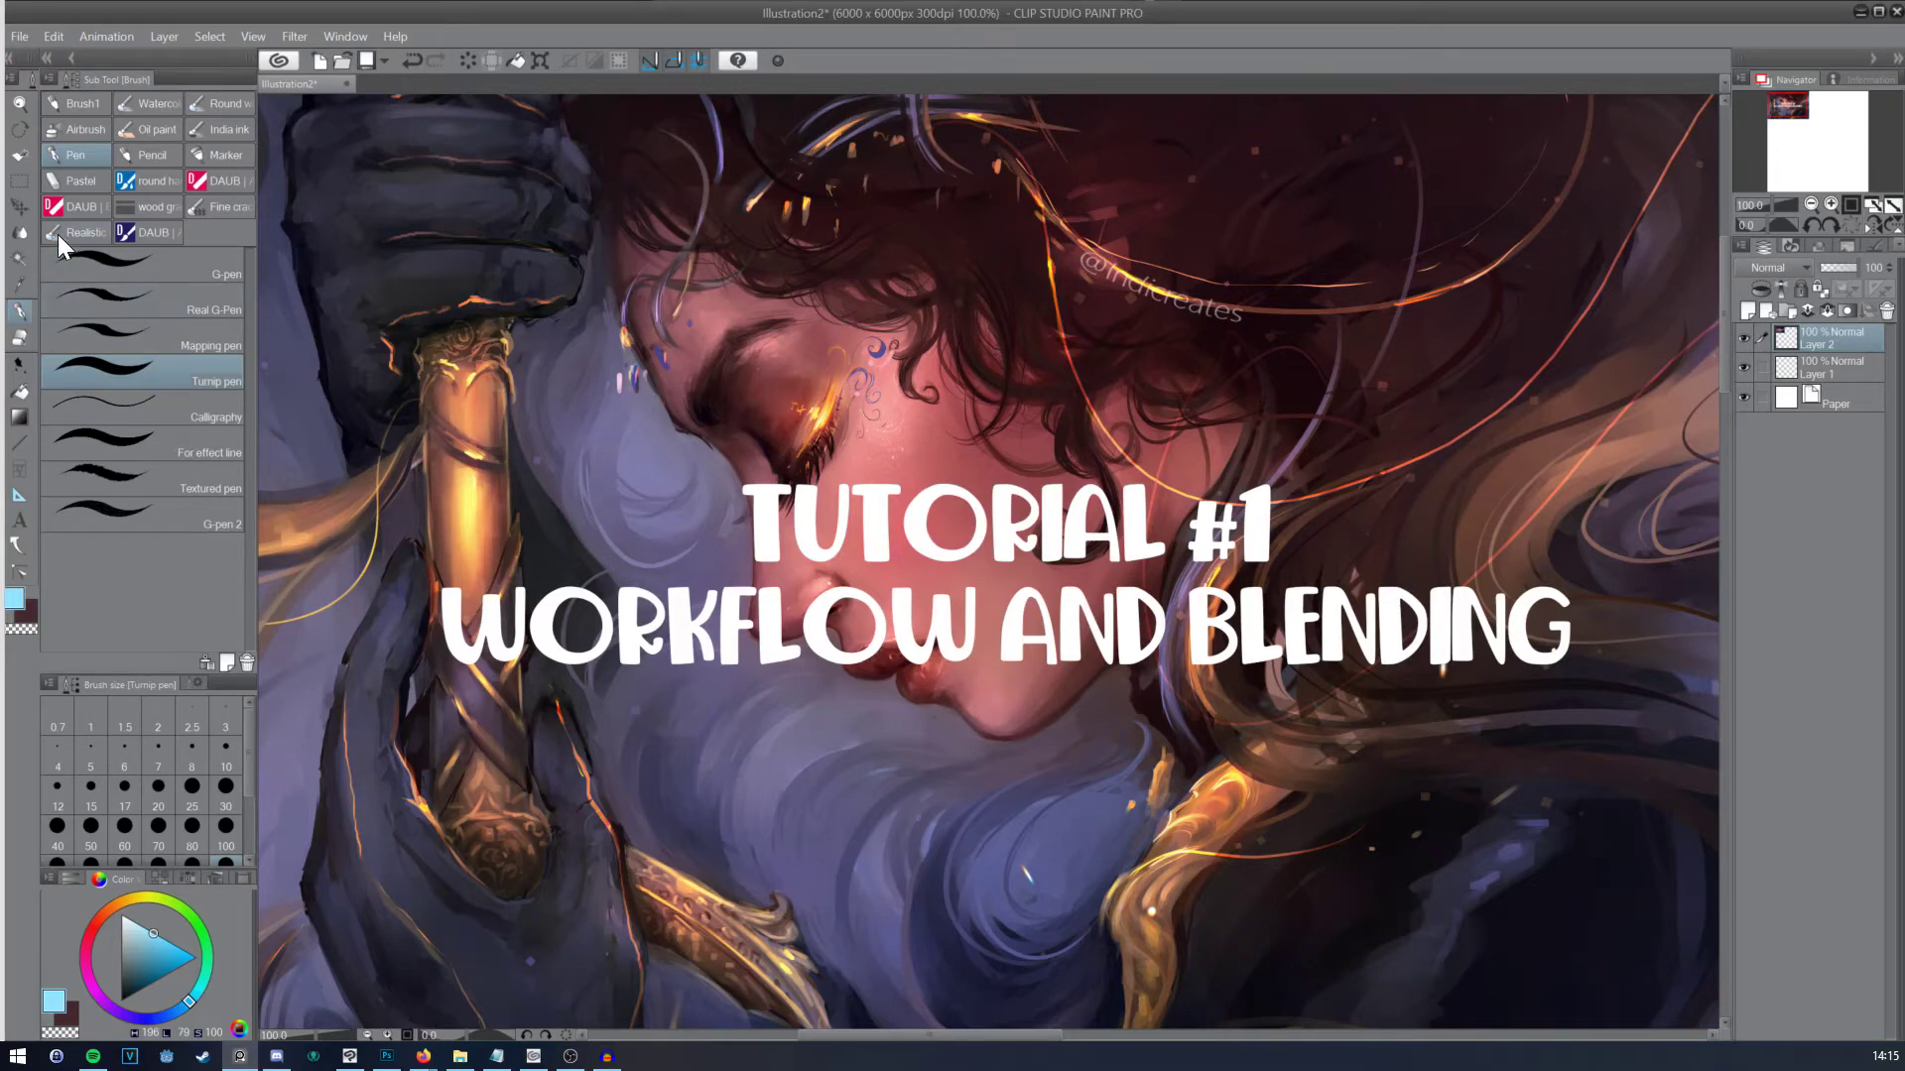
# Step: In Clip Studio Paint, create a new 6000 × 6000 px color illustration at 300 dpi with white paper
pyautogui.click(20, 36)
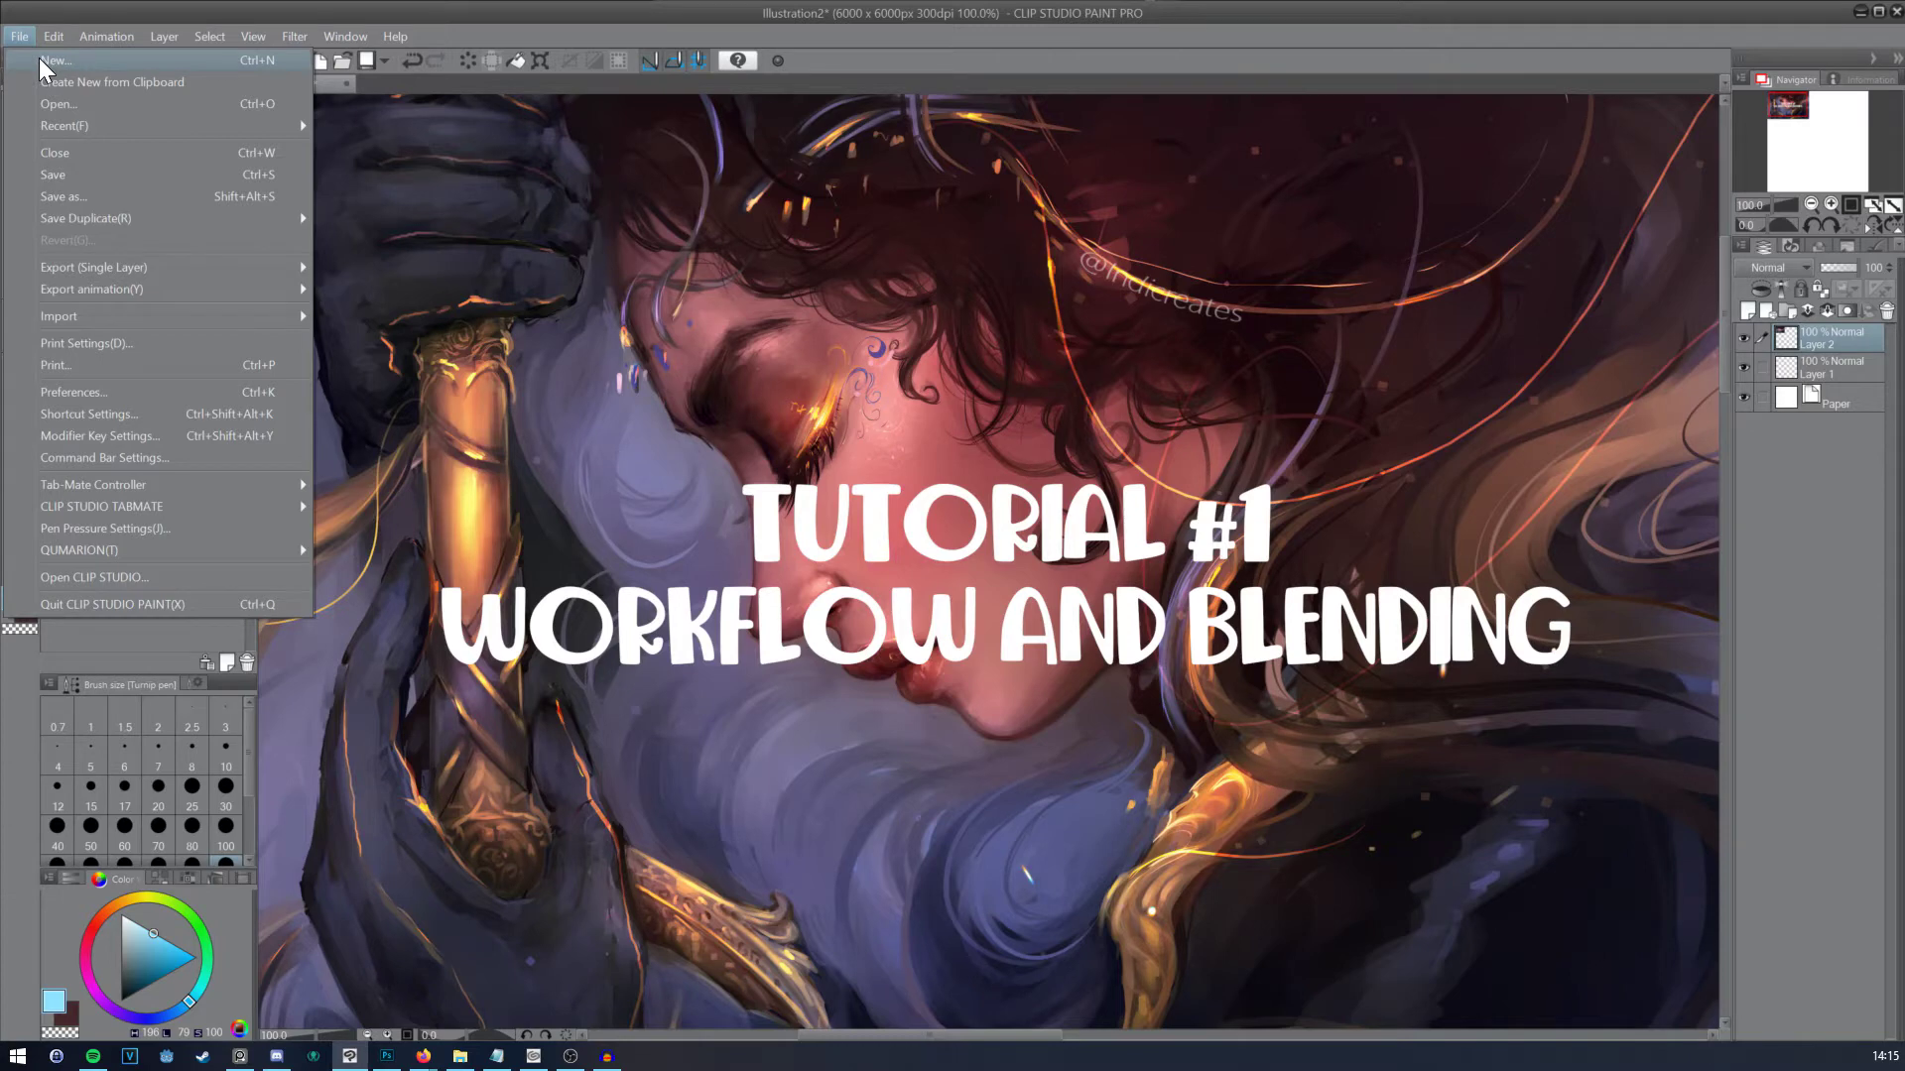
pyautogui.press('Escape')
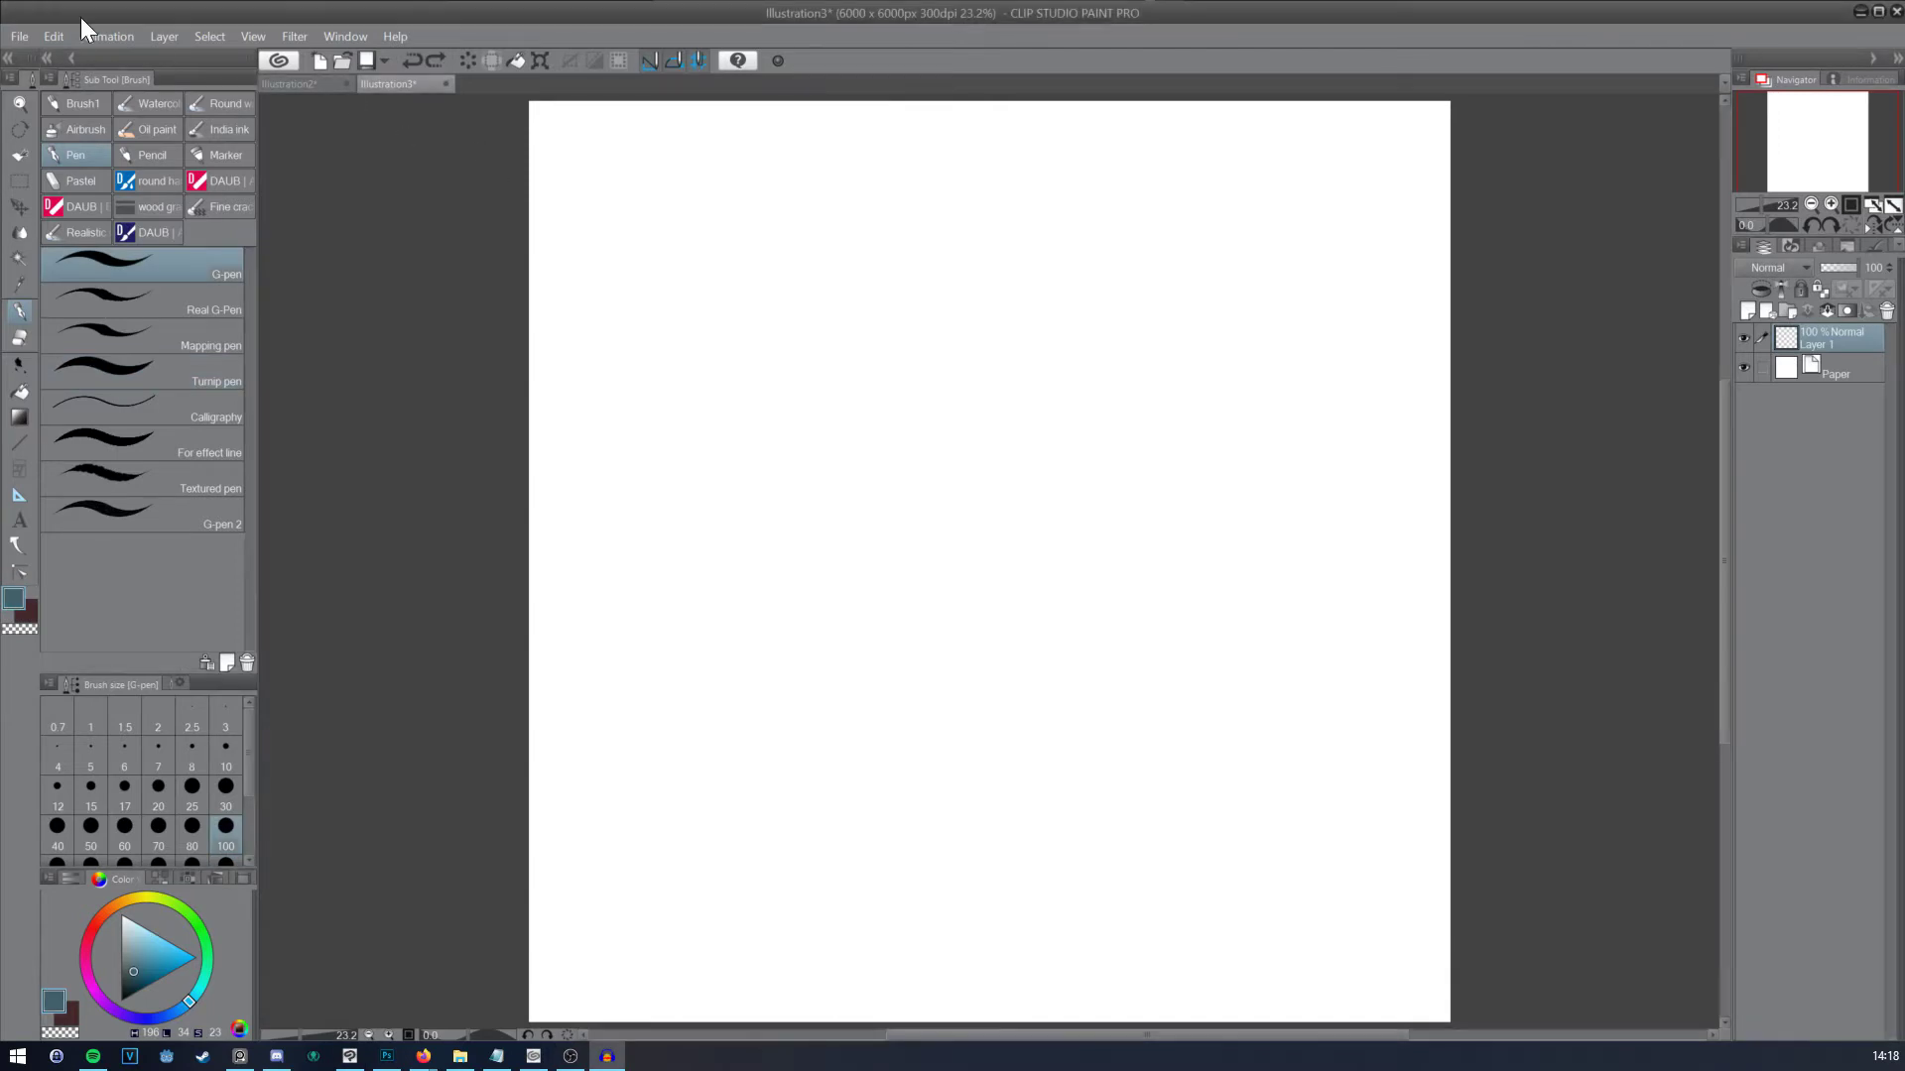
pyautogui.click(19, 36)
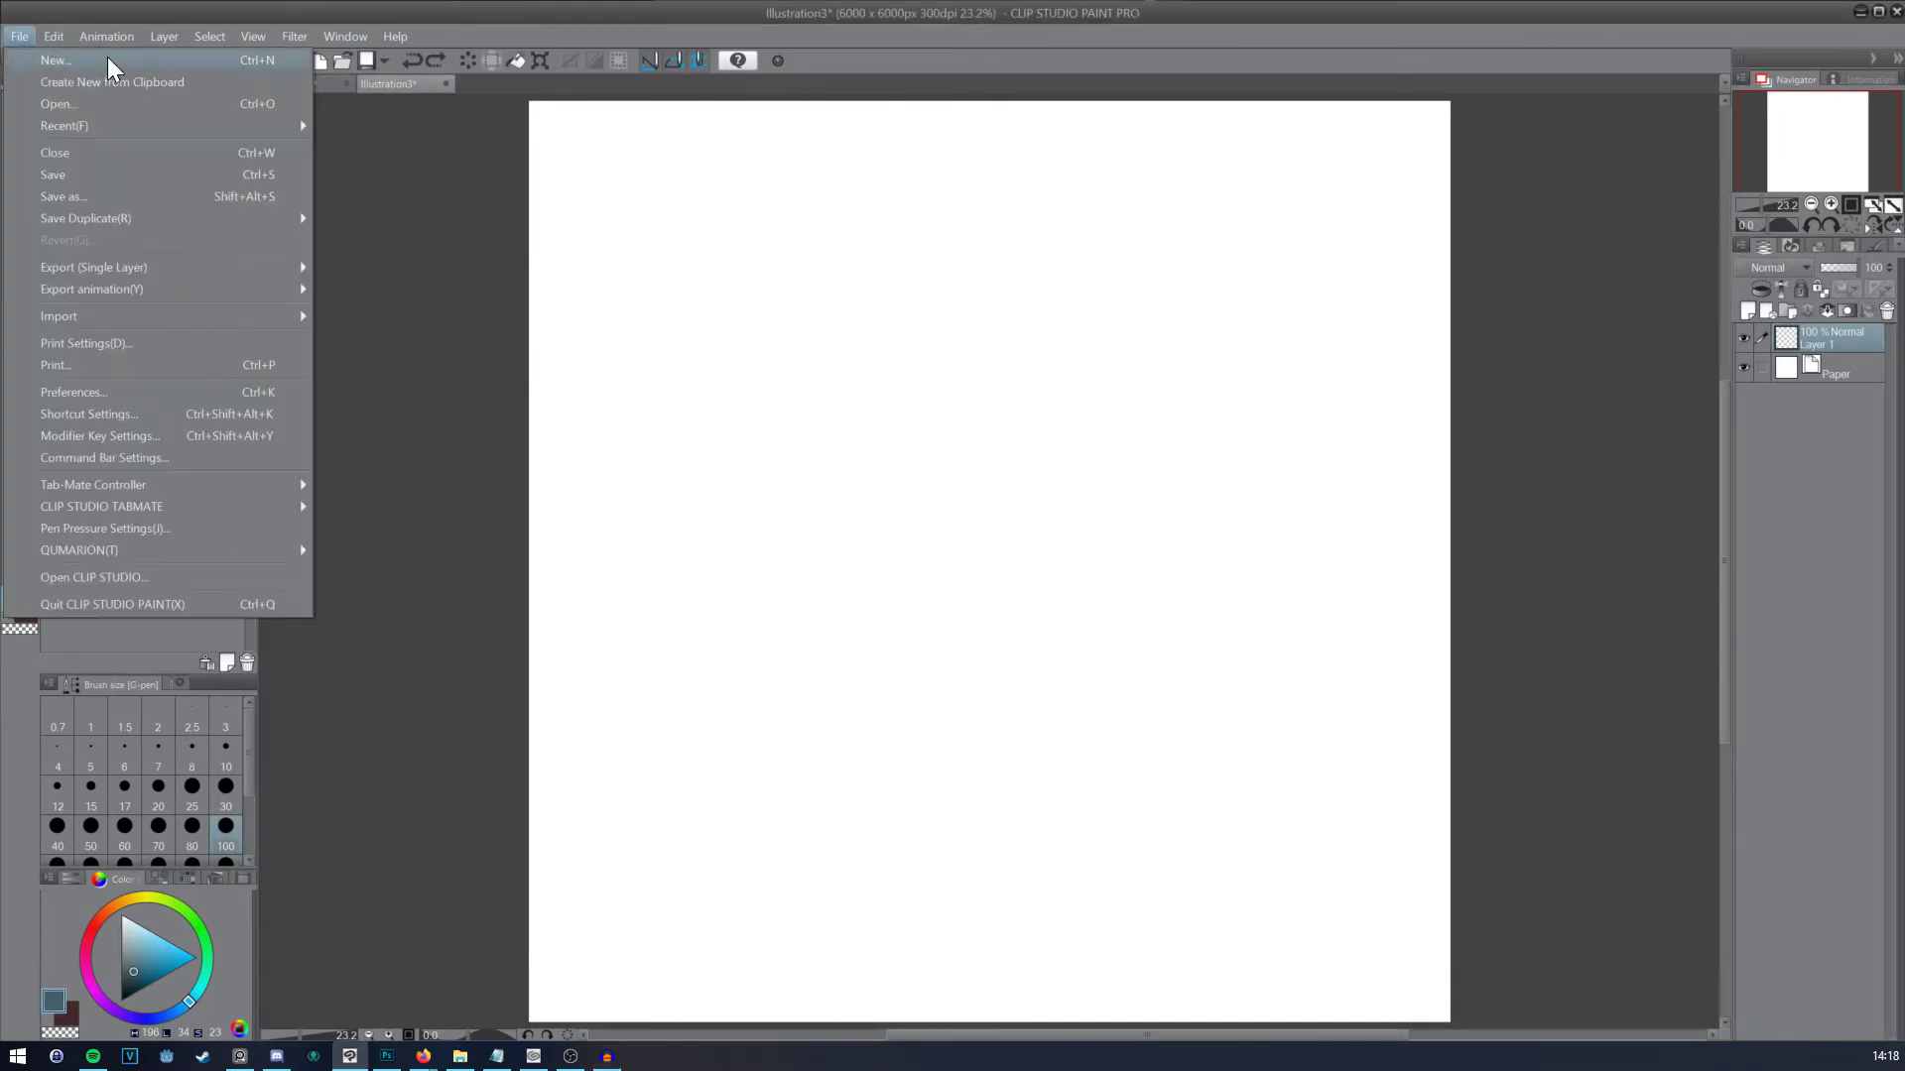
pyautogui.click(109, 62)
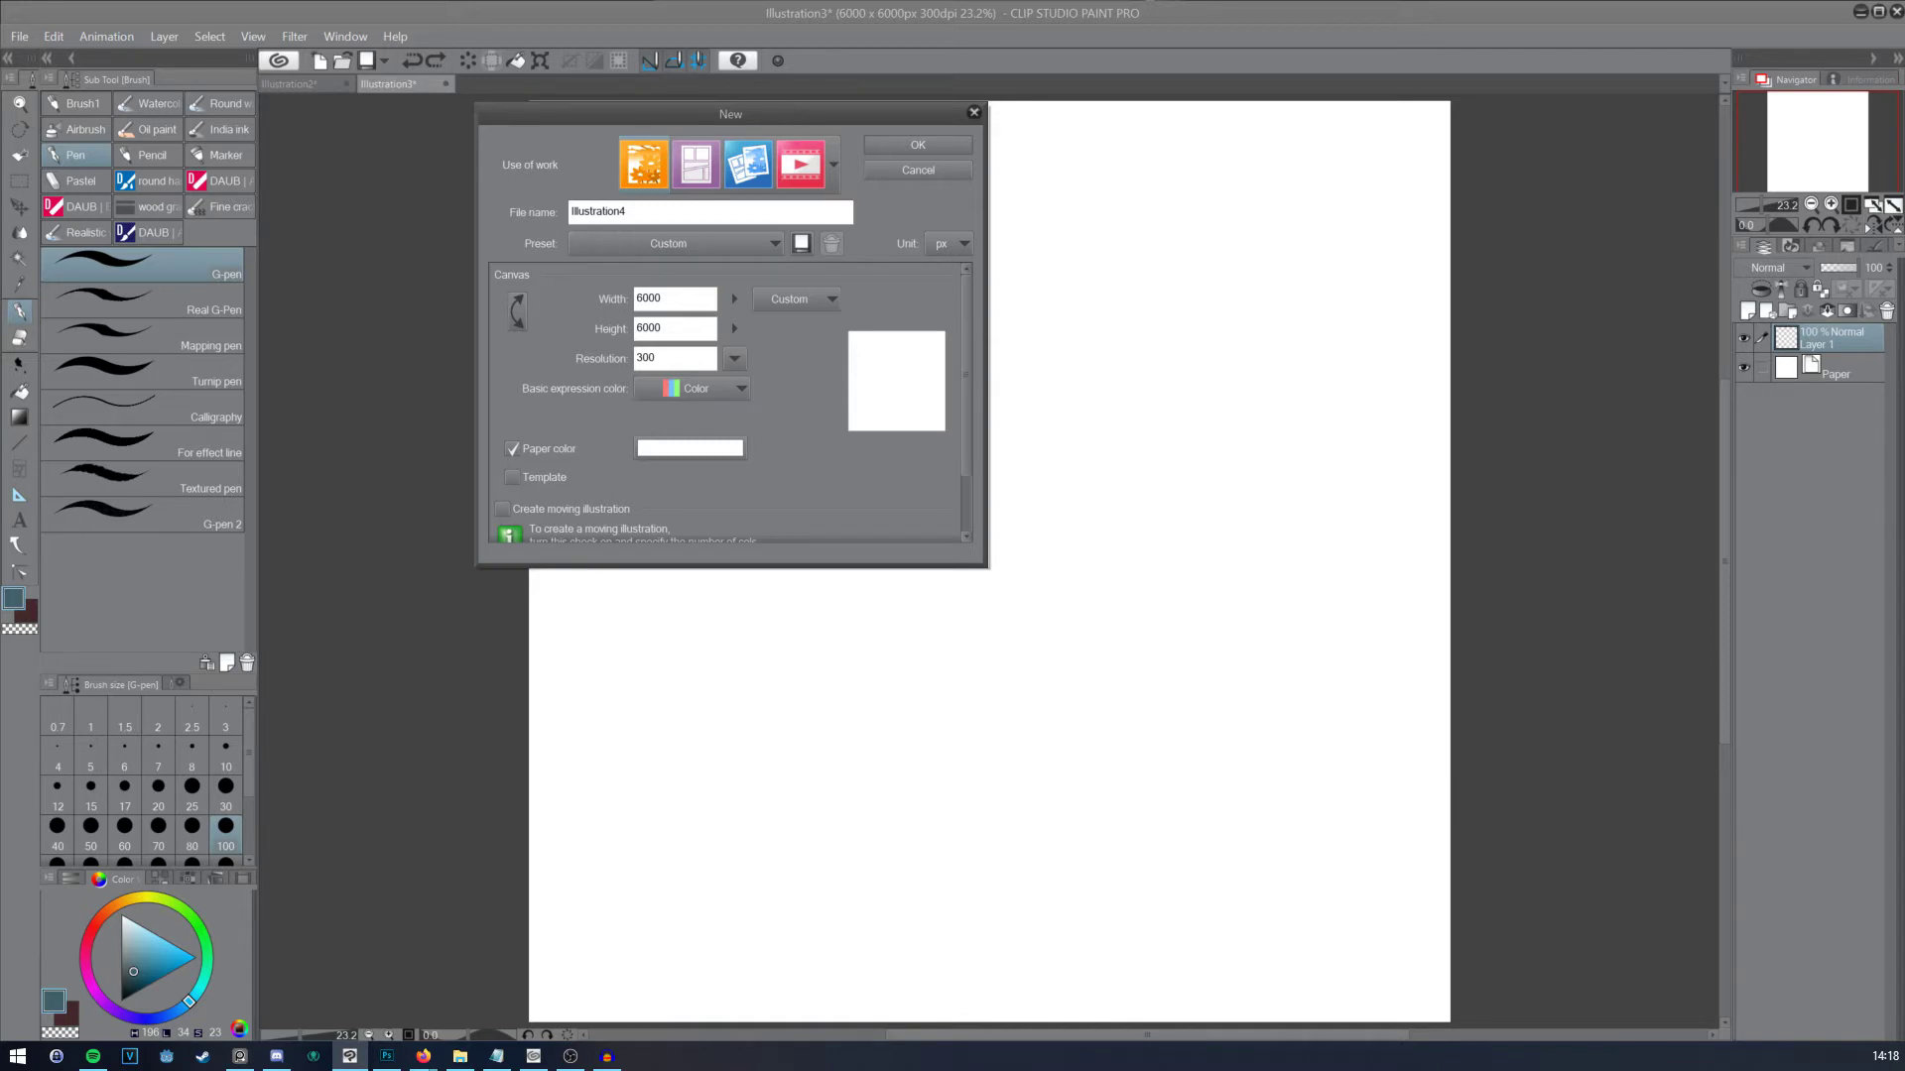
pyautogui.doubleClick(645, 297)
pyautogui.click(671, 299)
pyautogui.click(700, 358)
pyautogui.hotkey('ctrl', 'a')
pyautogui.click(734, 359)
pyautogui.press('Tab')
pyautogui.write('6000')
pyautogui.press('Tab')
pyautogui.press('Right')
pyautogui.click(902, 145)
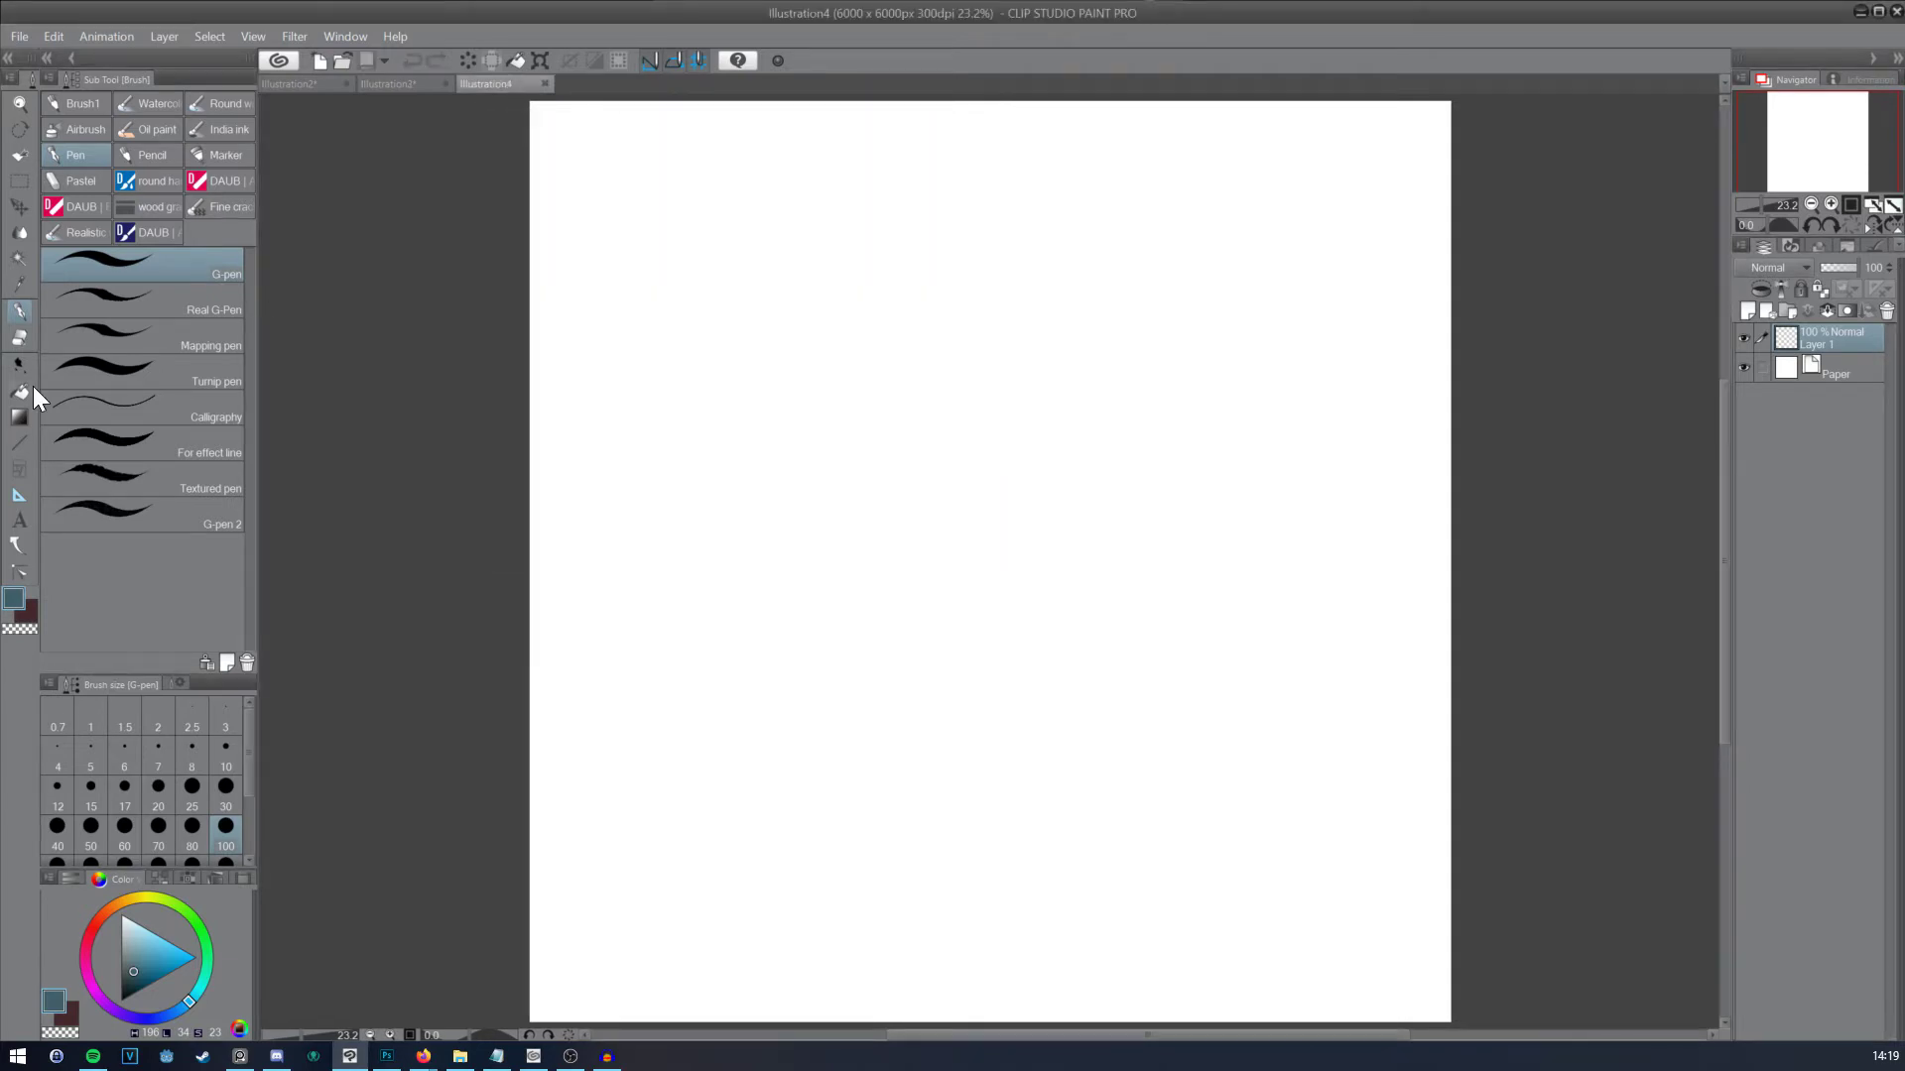
# Step: Paint a solid cyan dot in the canvas's upper-left area with the G-pen at brush size 300
pyautogui.scroll(-3, 188, 795)
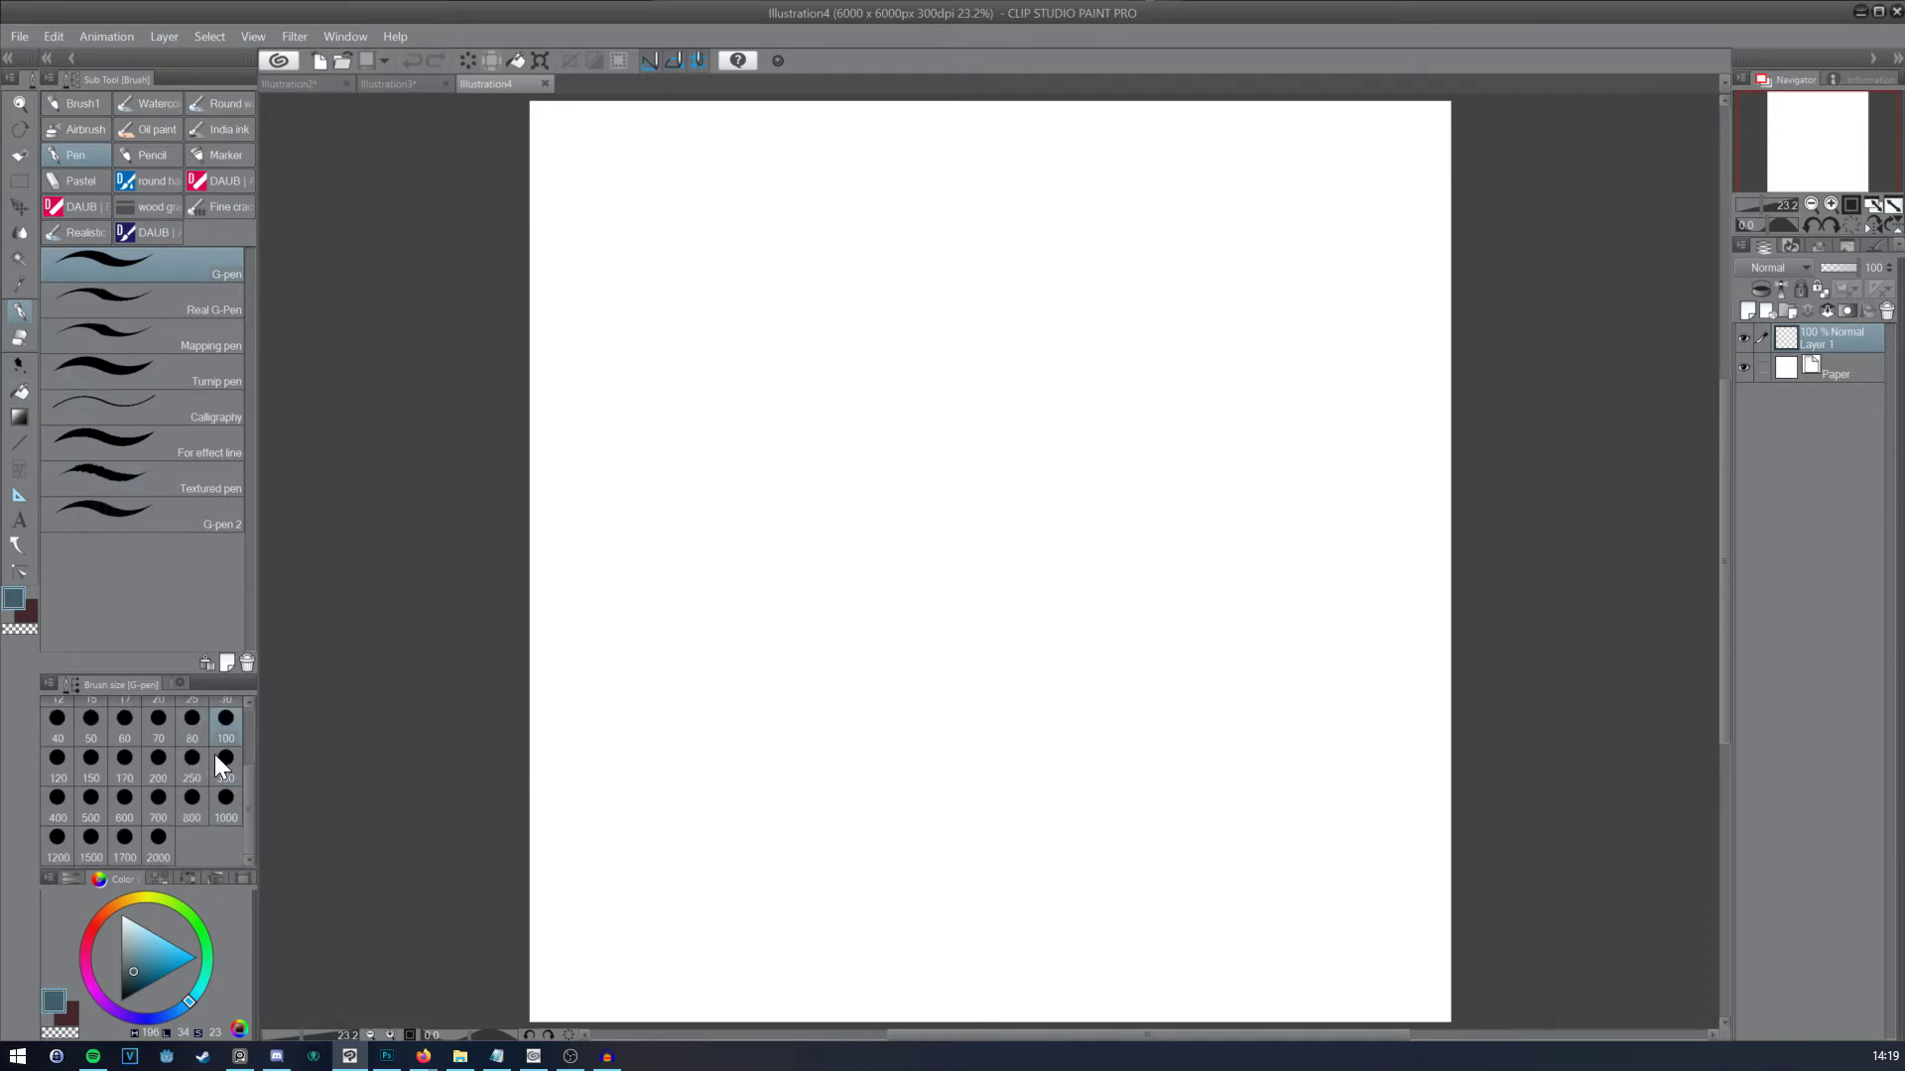
pyautogui.click(155, 770)
pyautogui.click(135, 801)
pyautogui.click(227, 762)
pyautogui.moveTo(179, 960); pyautogui.dragTo(195, 996)
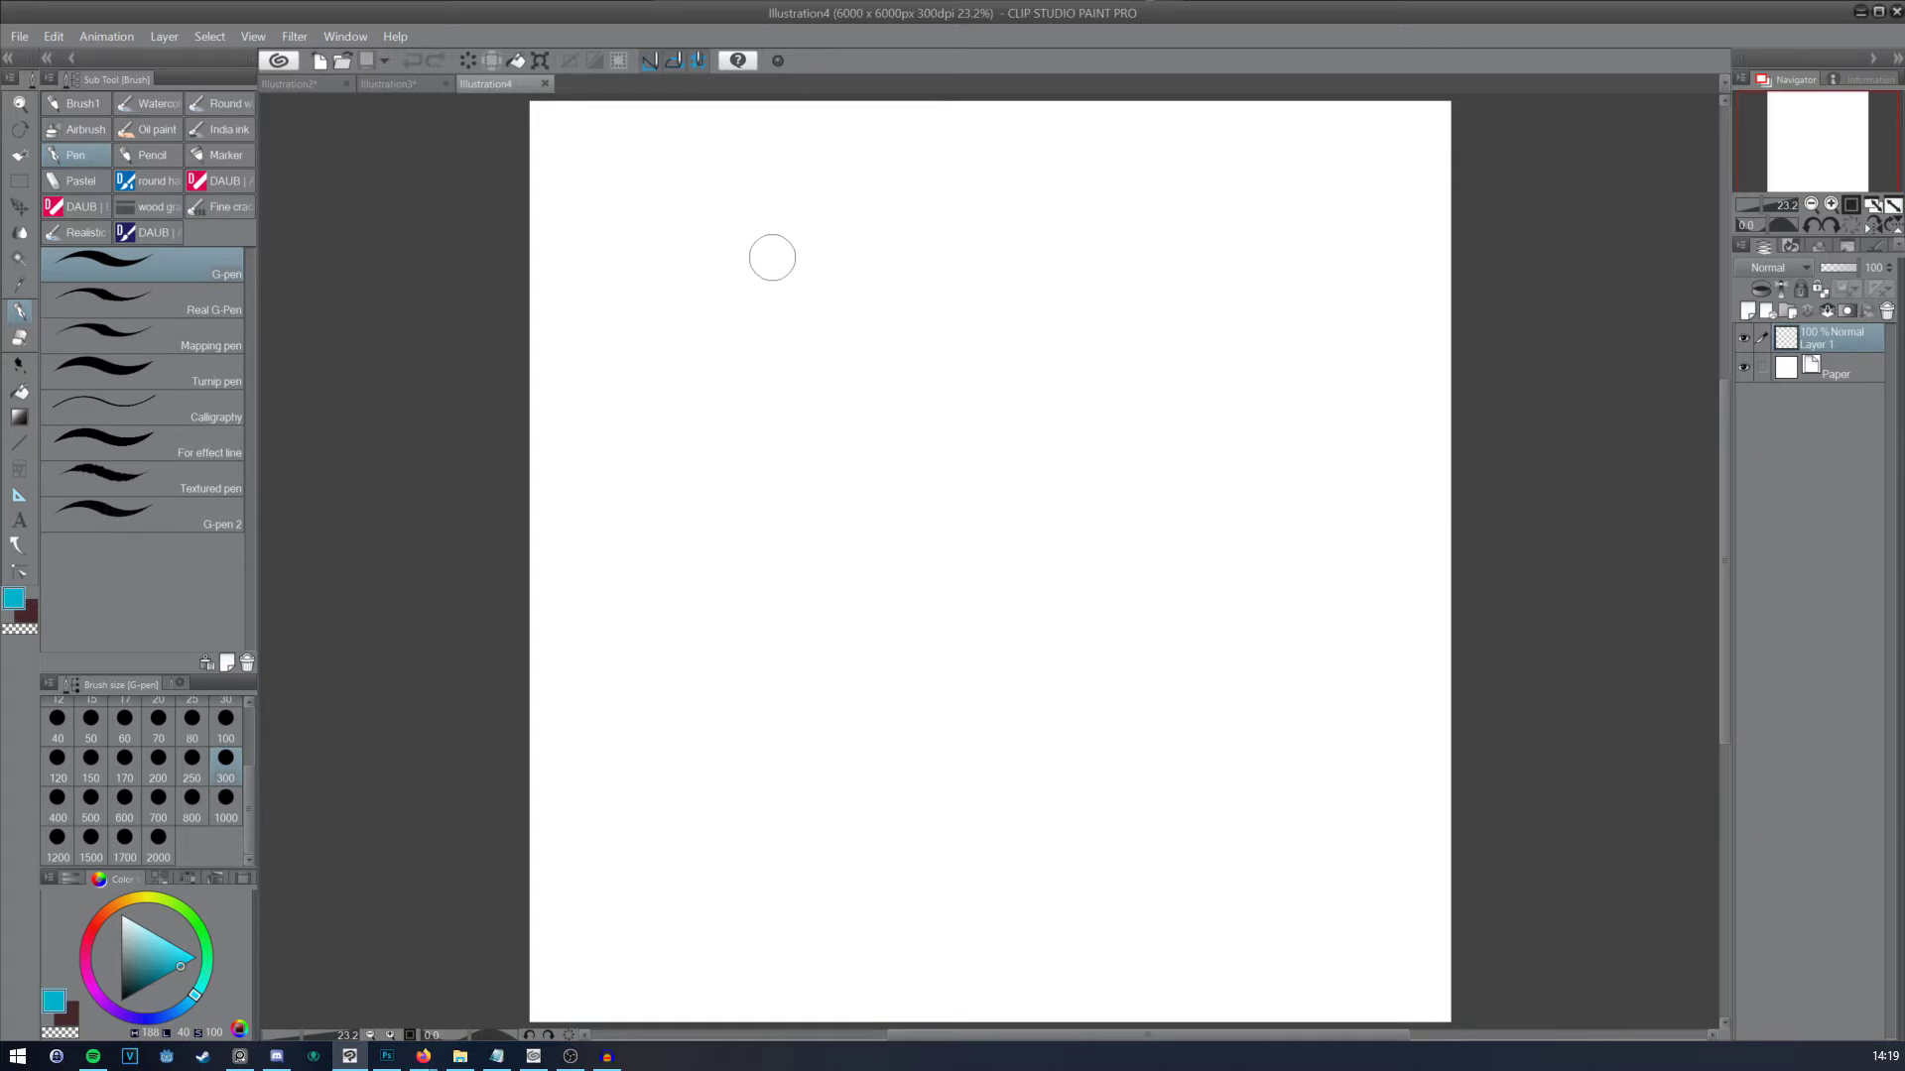
pyautogui.moveTo(706, 284)
pyautogui.mouseDown()
pyautogui.moveTo(734, 279)
pyautogui.moveTo(710, 288)
pyautogui.mouseUp()
pyautogui.hotkey('ctrl', 'z')
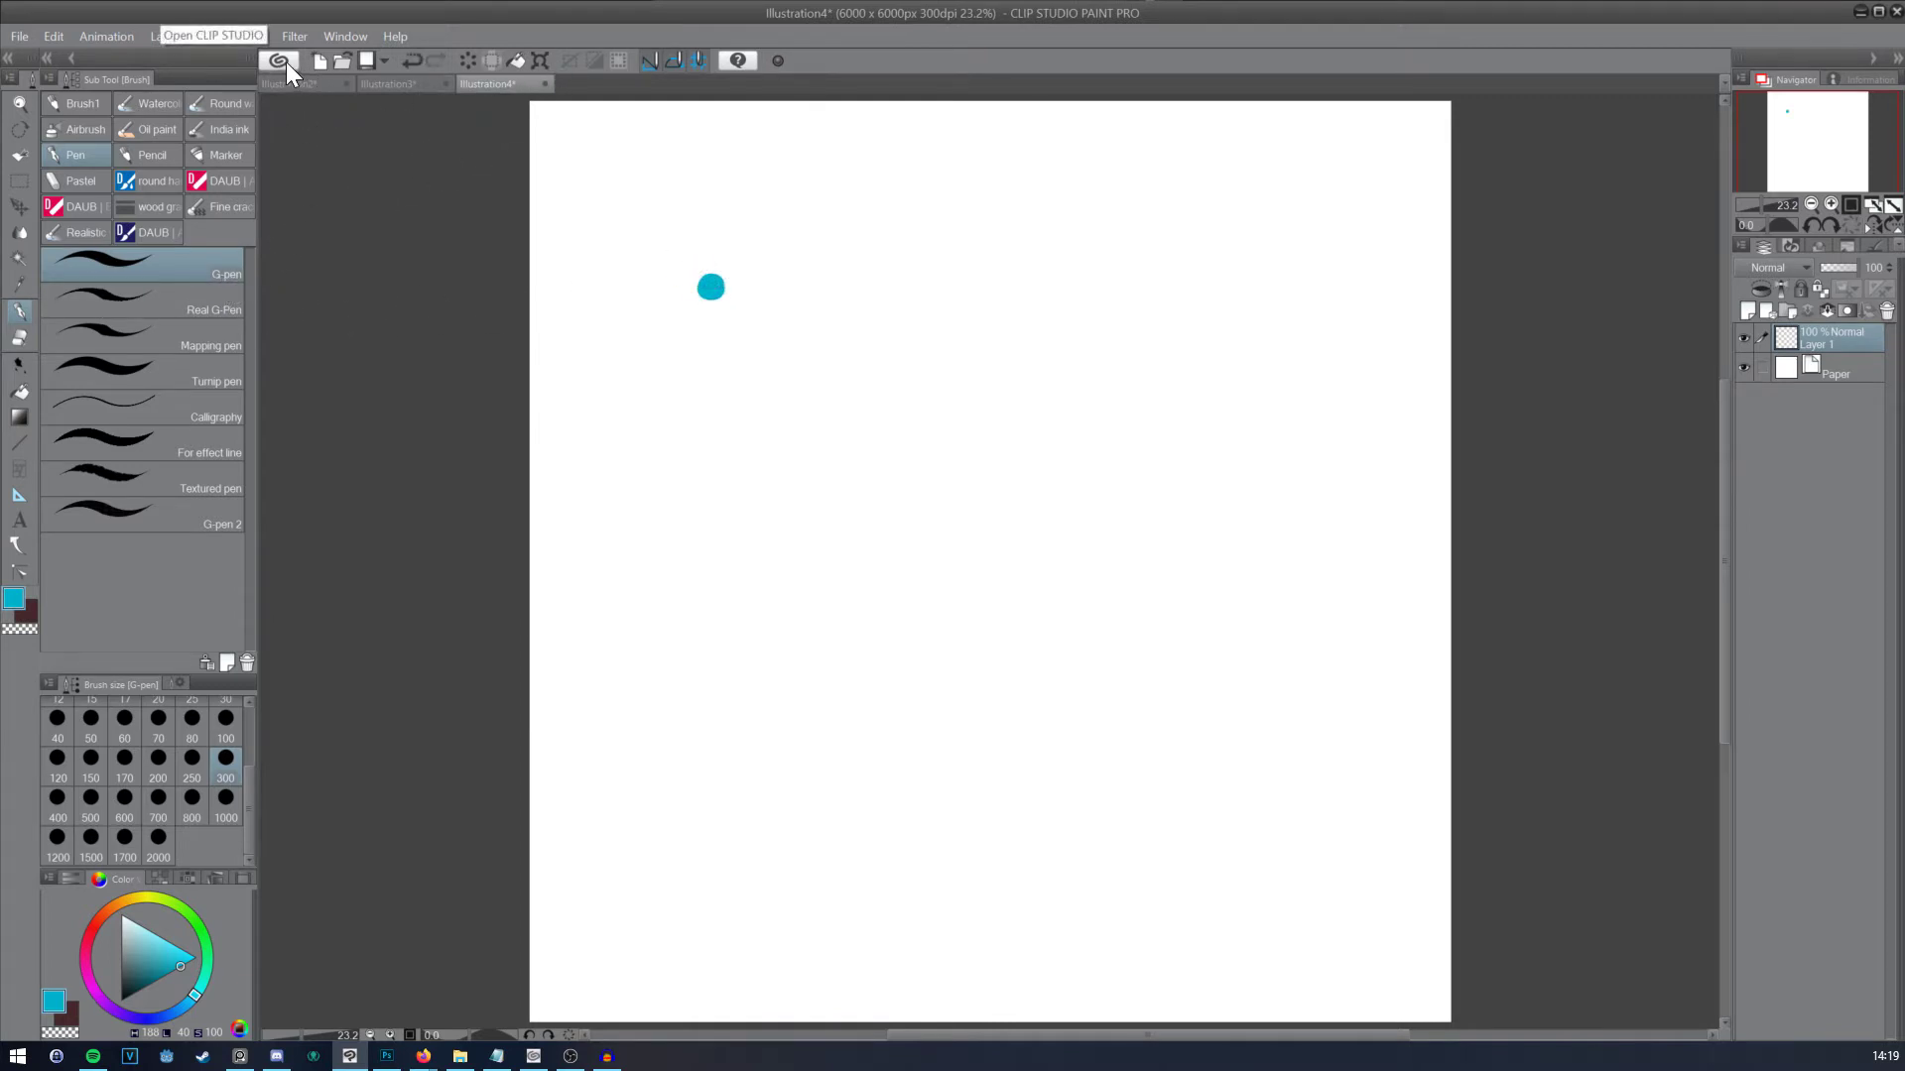
# Step: Try test dabs with the Real G-Pen at size 100 and the Turnip pen at size 300 below the cyan dot
pyautogui.click(227, 316)
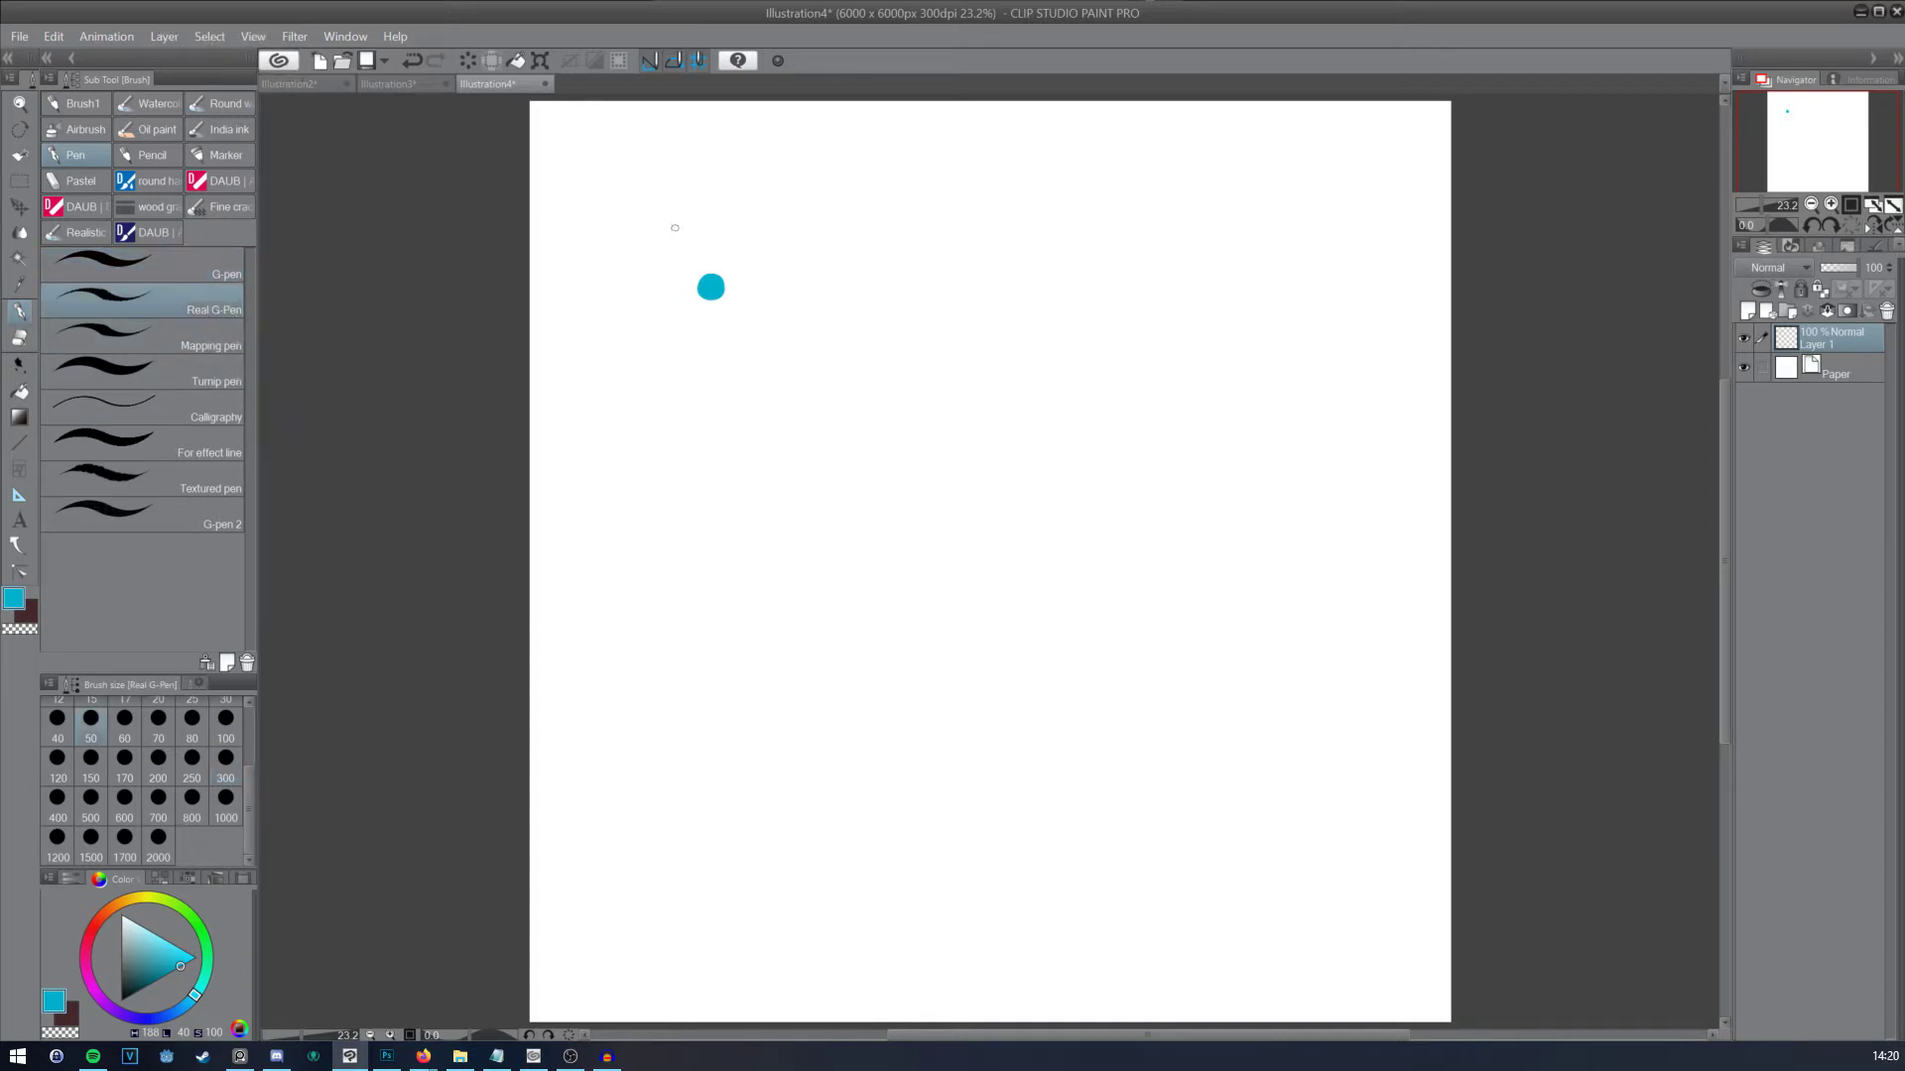
pyautogui.click(225, 725)
pyautogui.click(706, 331)
pyautogui.hotkey('ctrl', 'z')
pyautogui.click(203, 375)
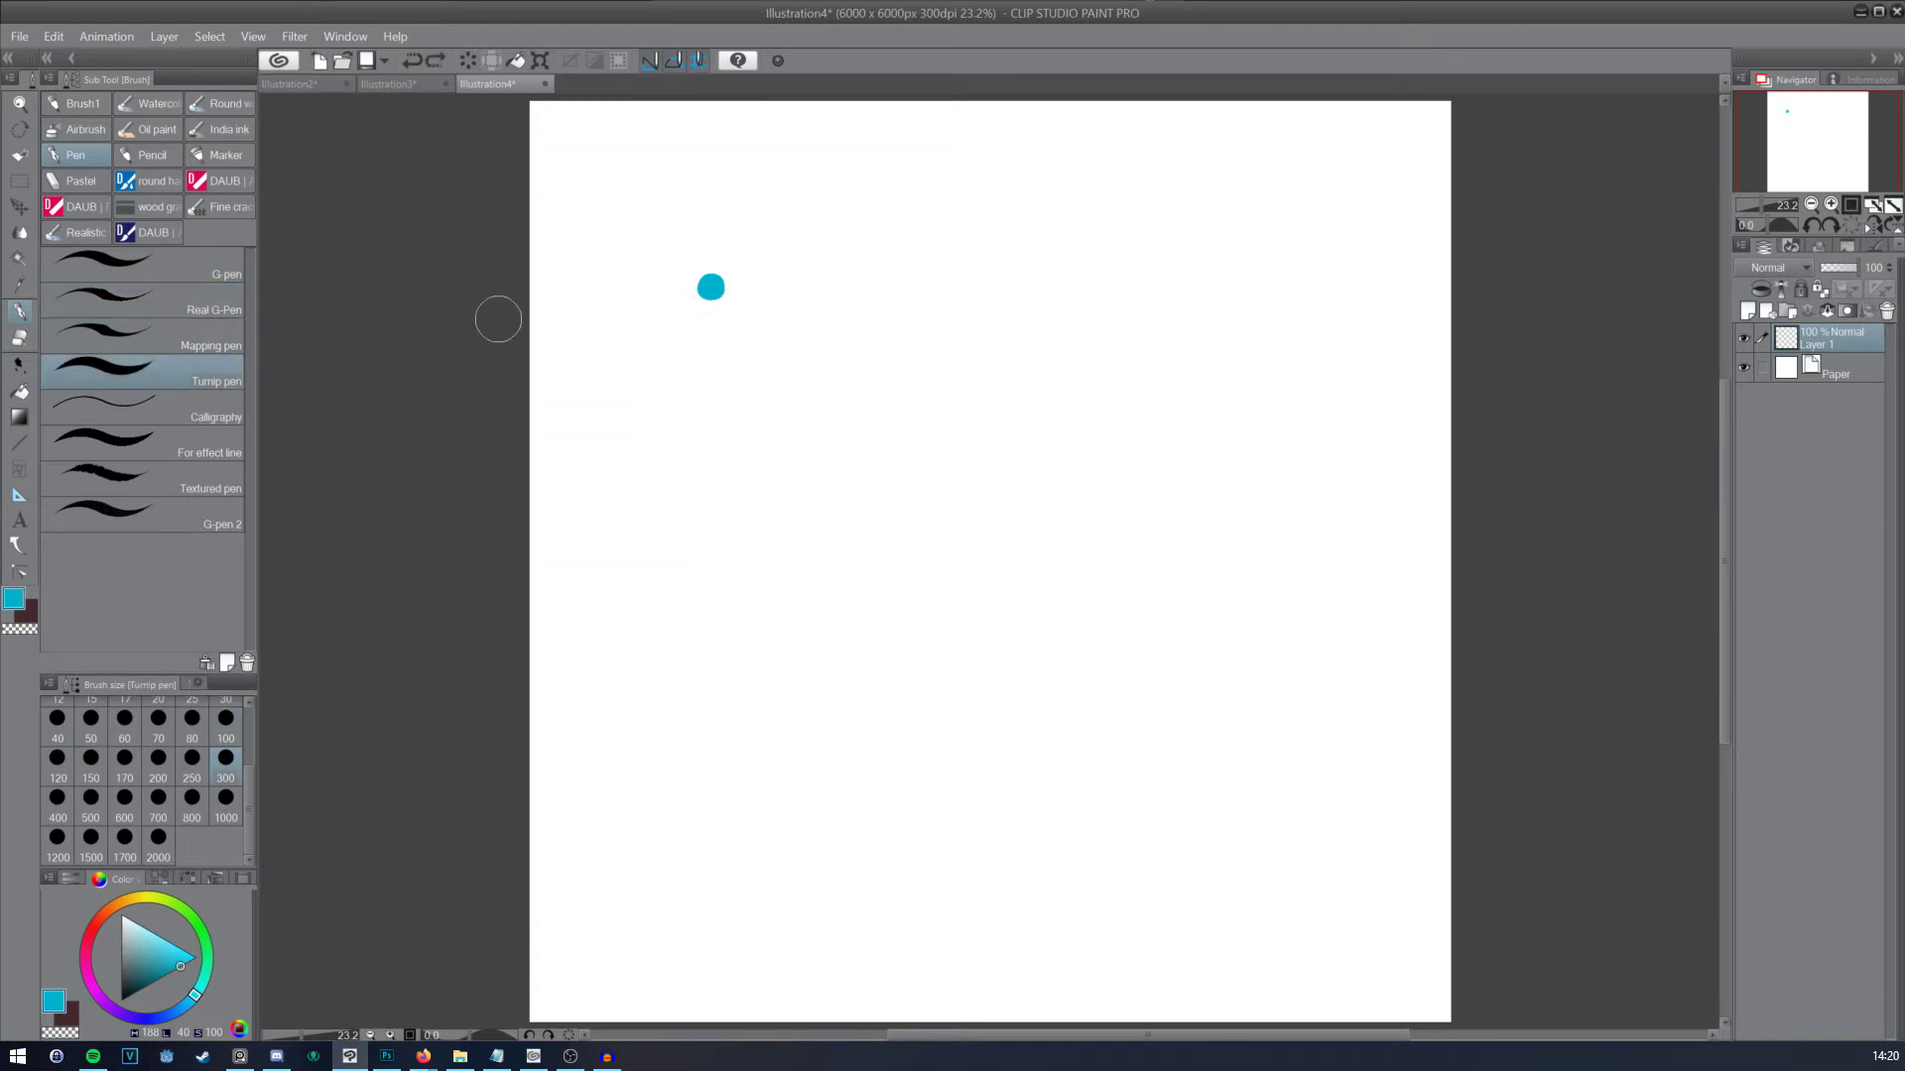
pyautogui.click(745, 333)
pyautogui.hotkey('ctrl', 'z')
pyautogui.click(705, 329)
pyautogui.hotkey('ctrl', 'z')
# Step: Paint a soft cyan dab directly below the solid dot with the Soft airbrush at size 300
pyautogui.click(86, 129)
pyautogui.click(193, 308)
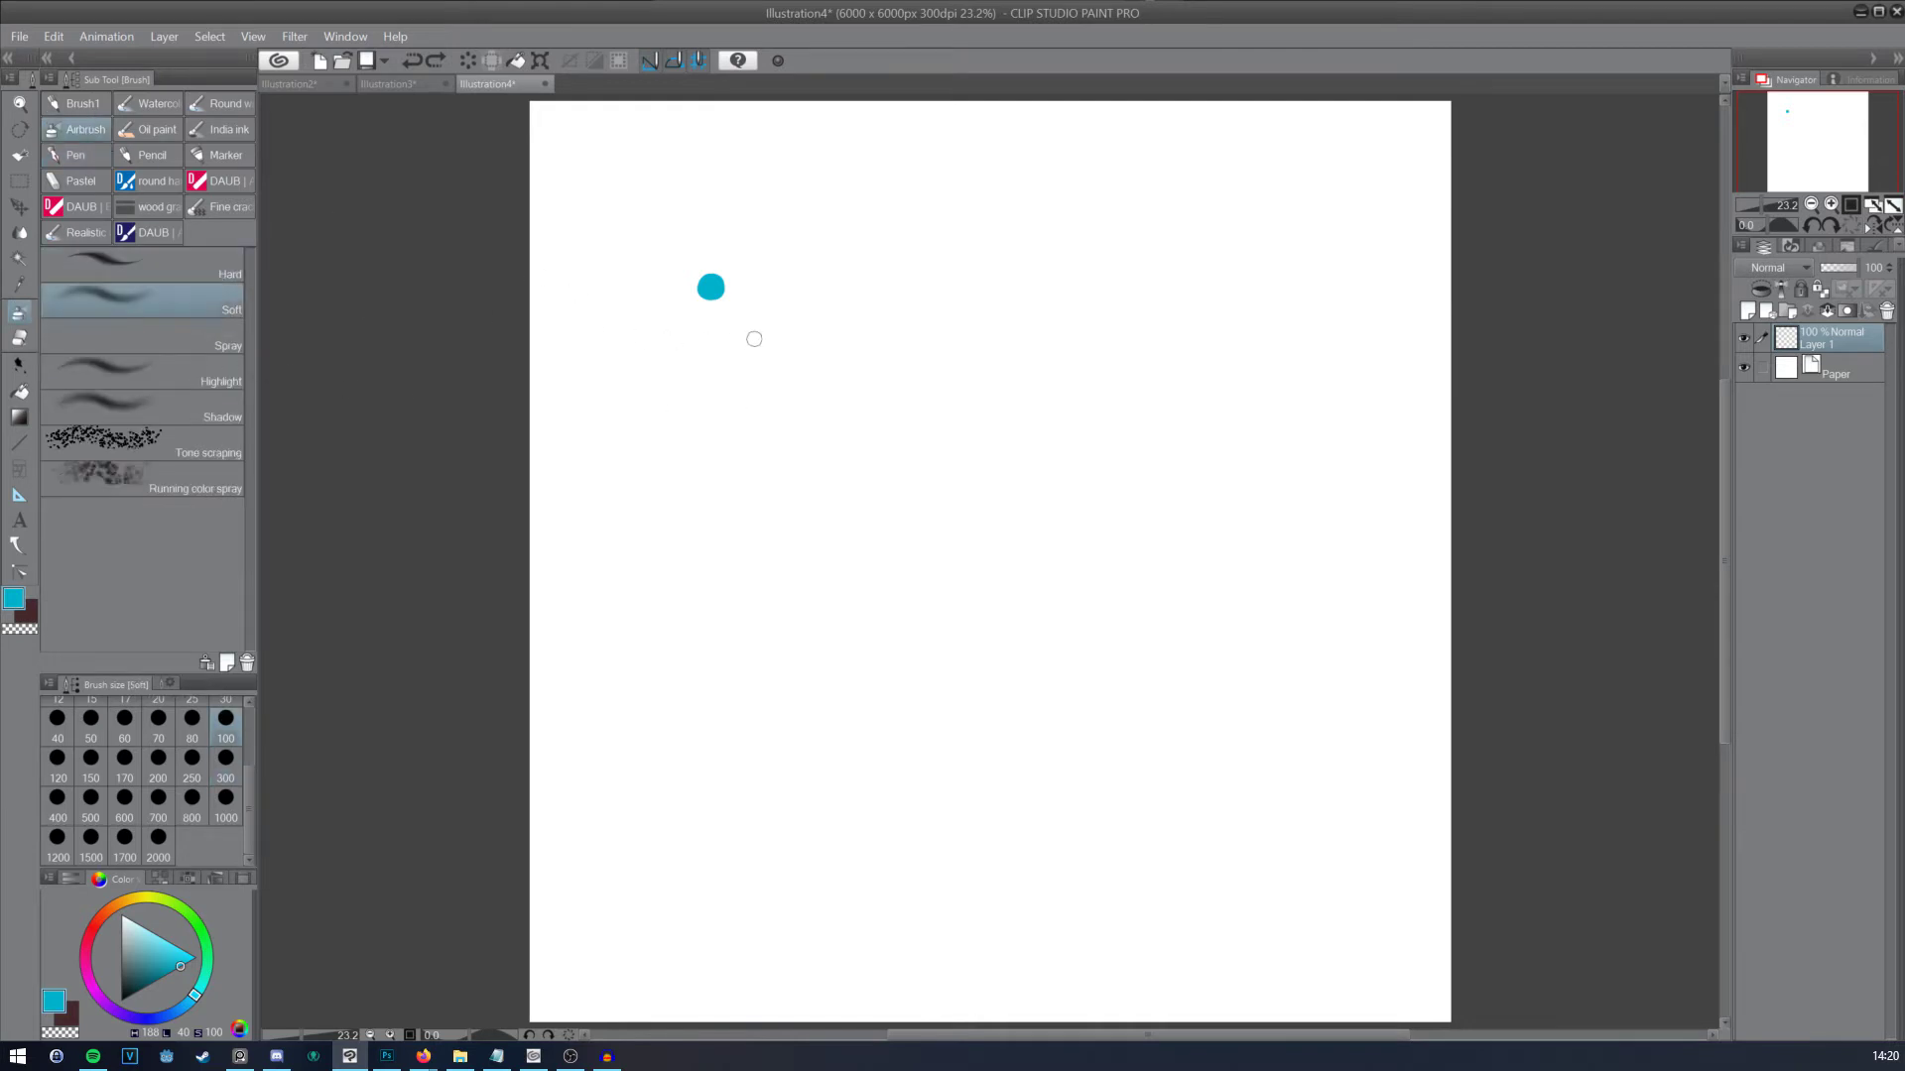
pyautogui.click(230, 764)
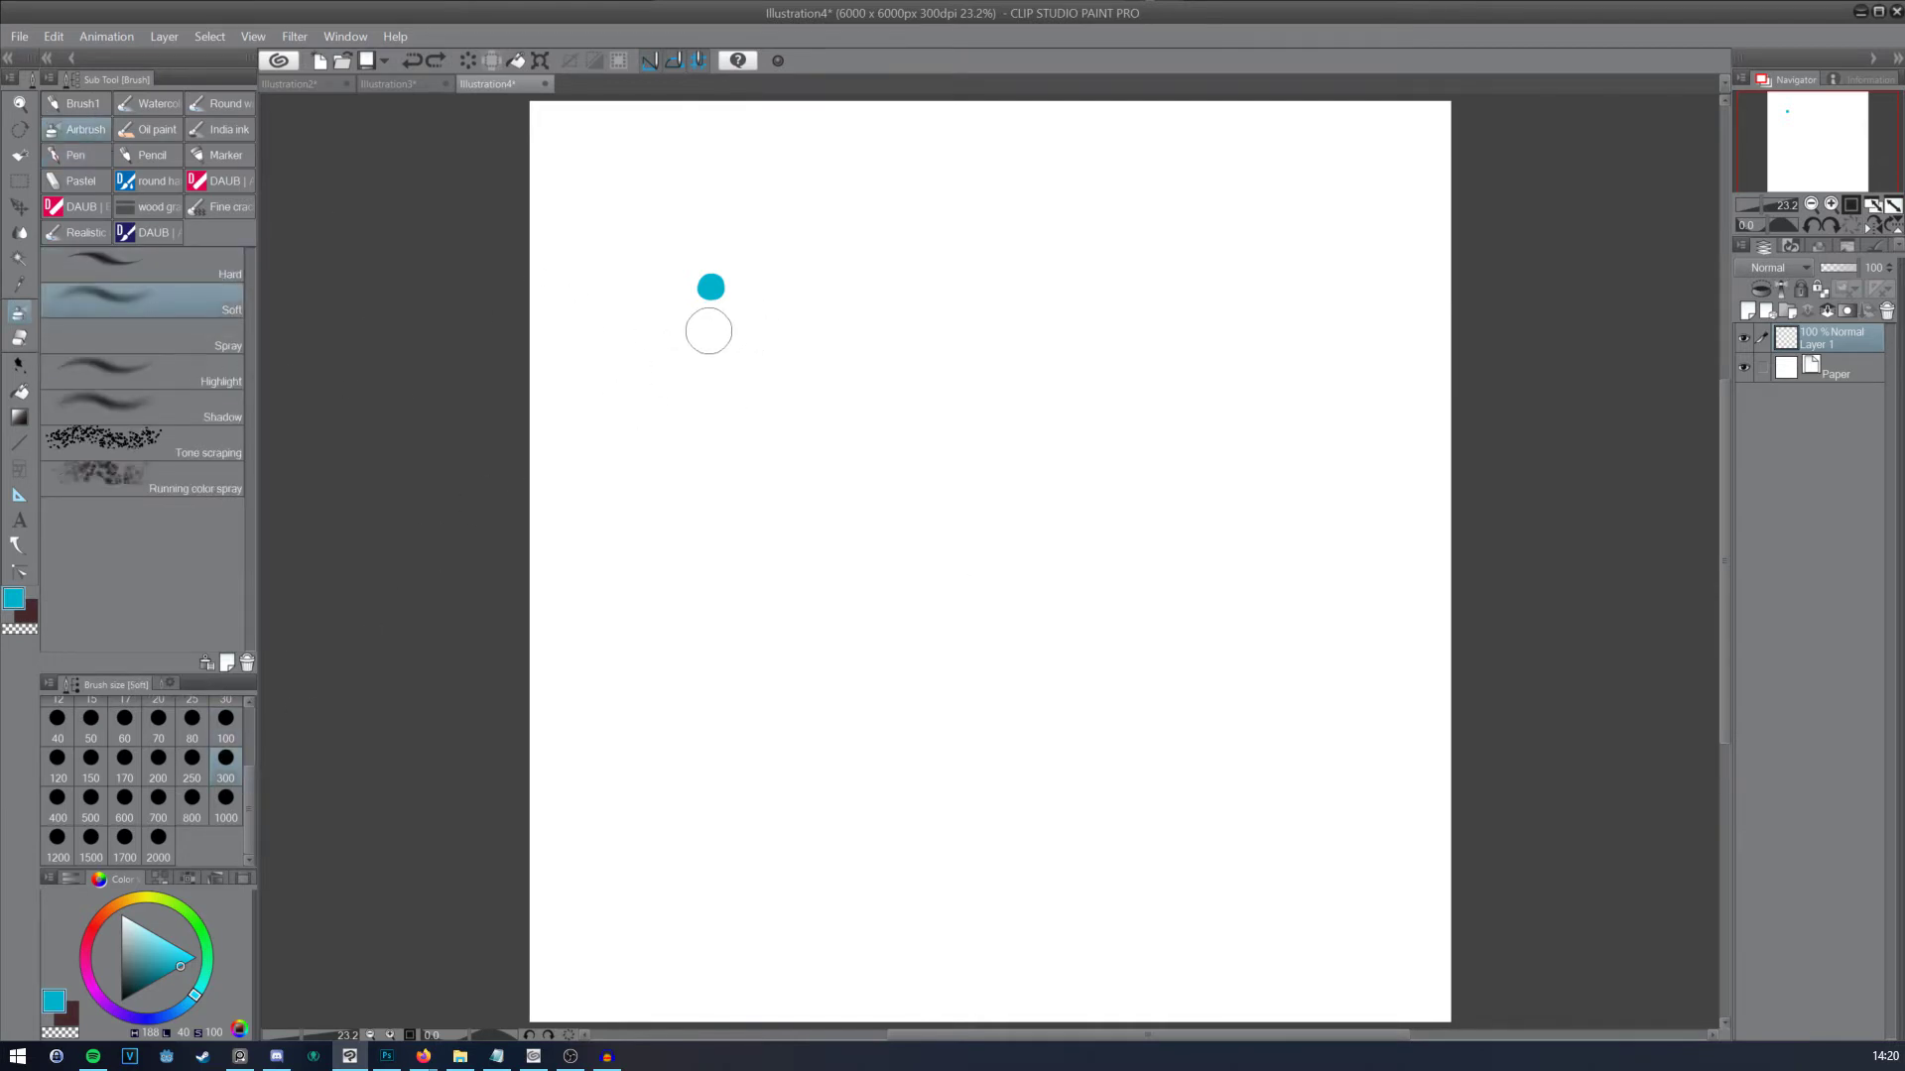
pyautogui.moveTo(708, 327); pyautogui.dragTo(707, 331)
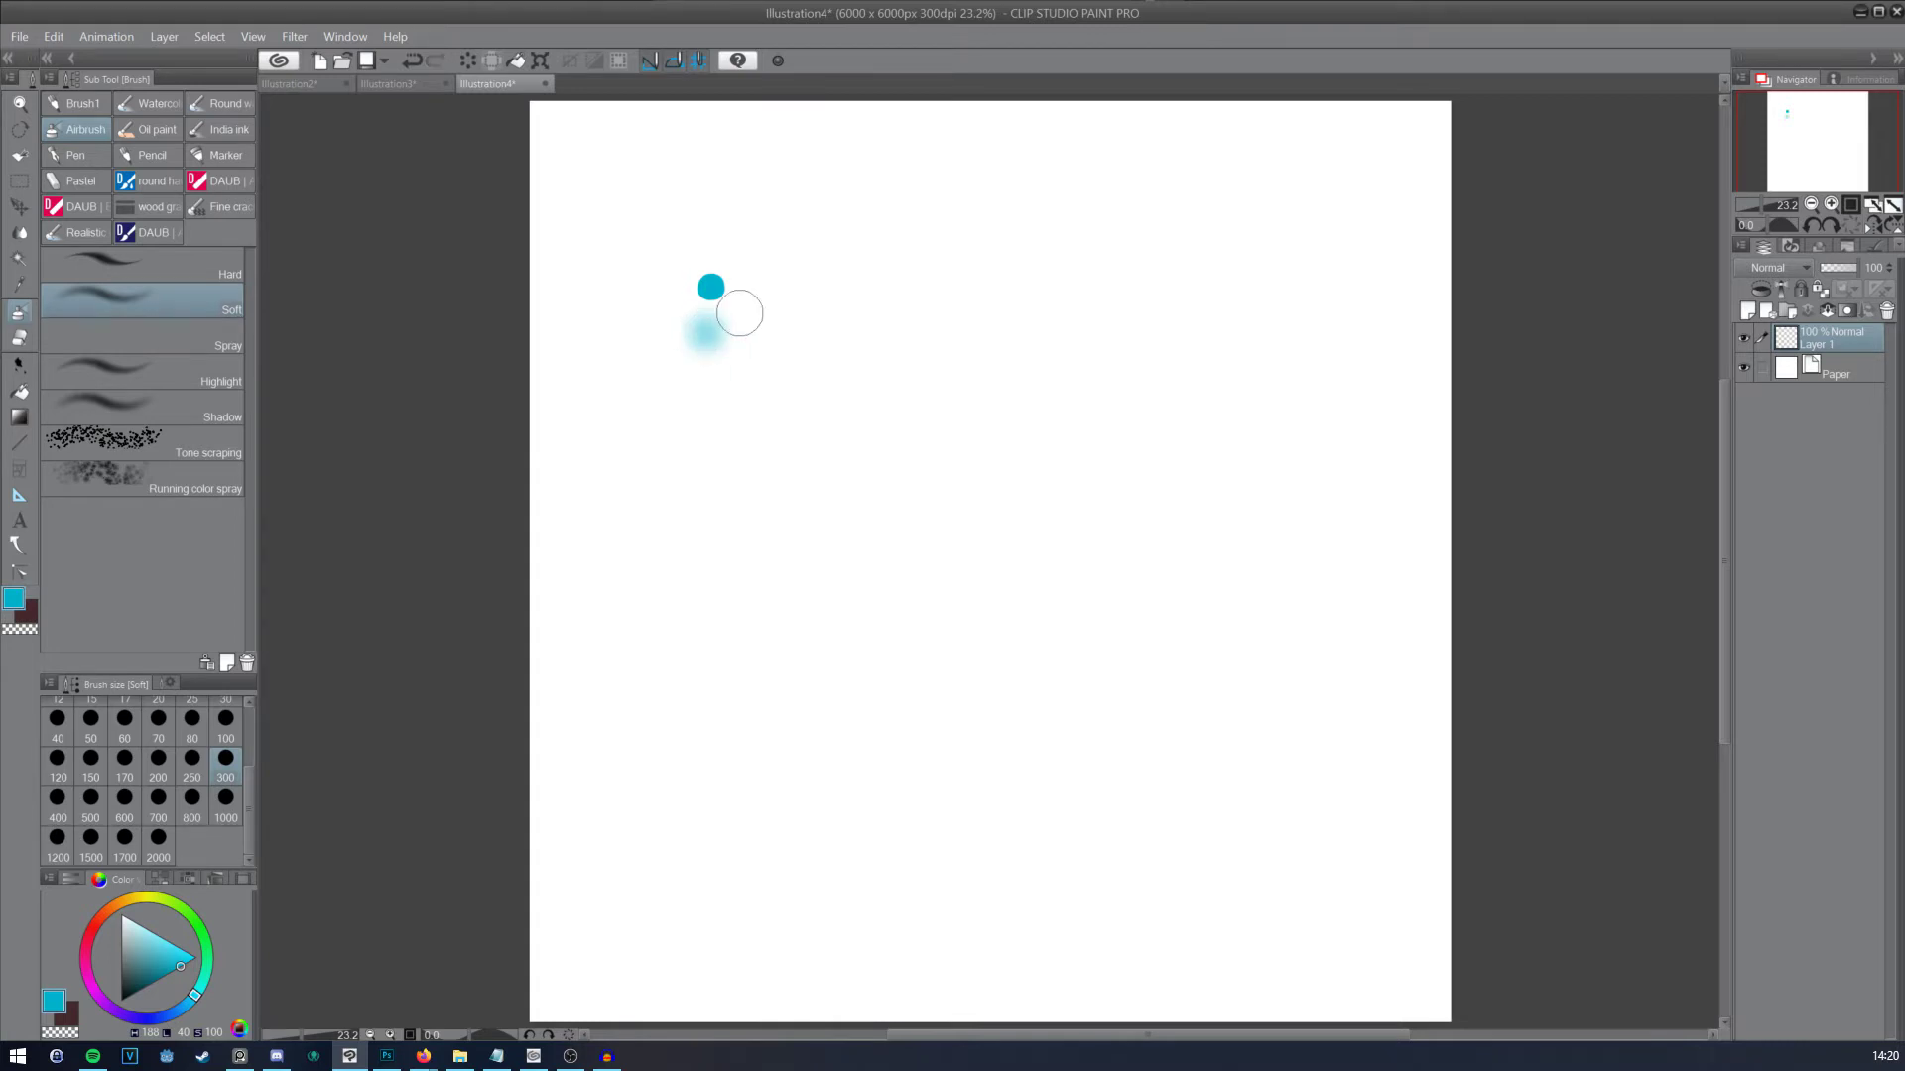
# Step: Add a cyan square dab below the airbrushed one, using the square brush from the Brush1 group at size 100
pyautogui.click(82, 105)
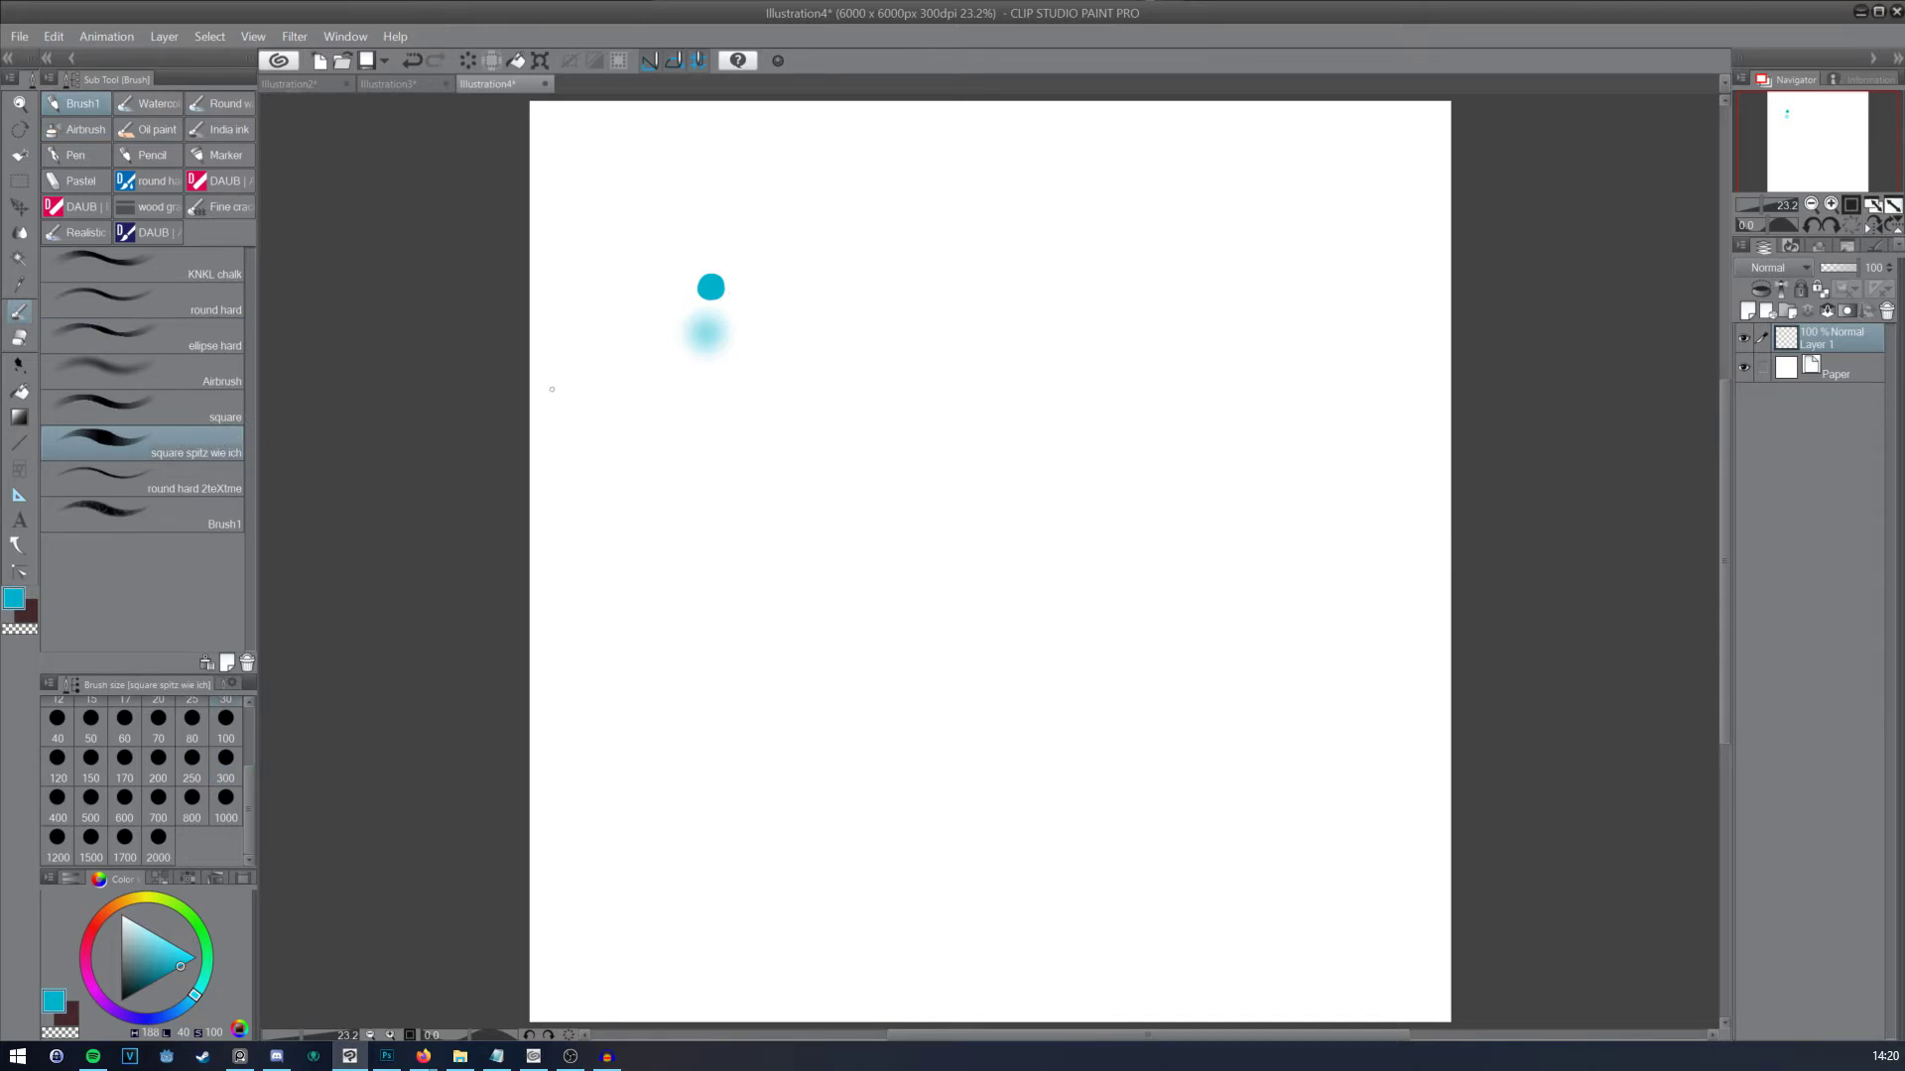
pyautogui.click(223, 409)
pyautogui.click(226, 724)
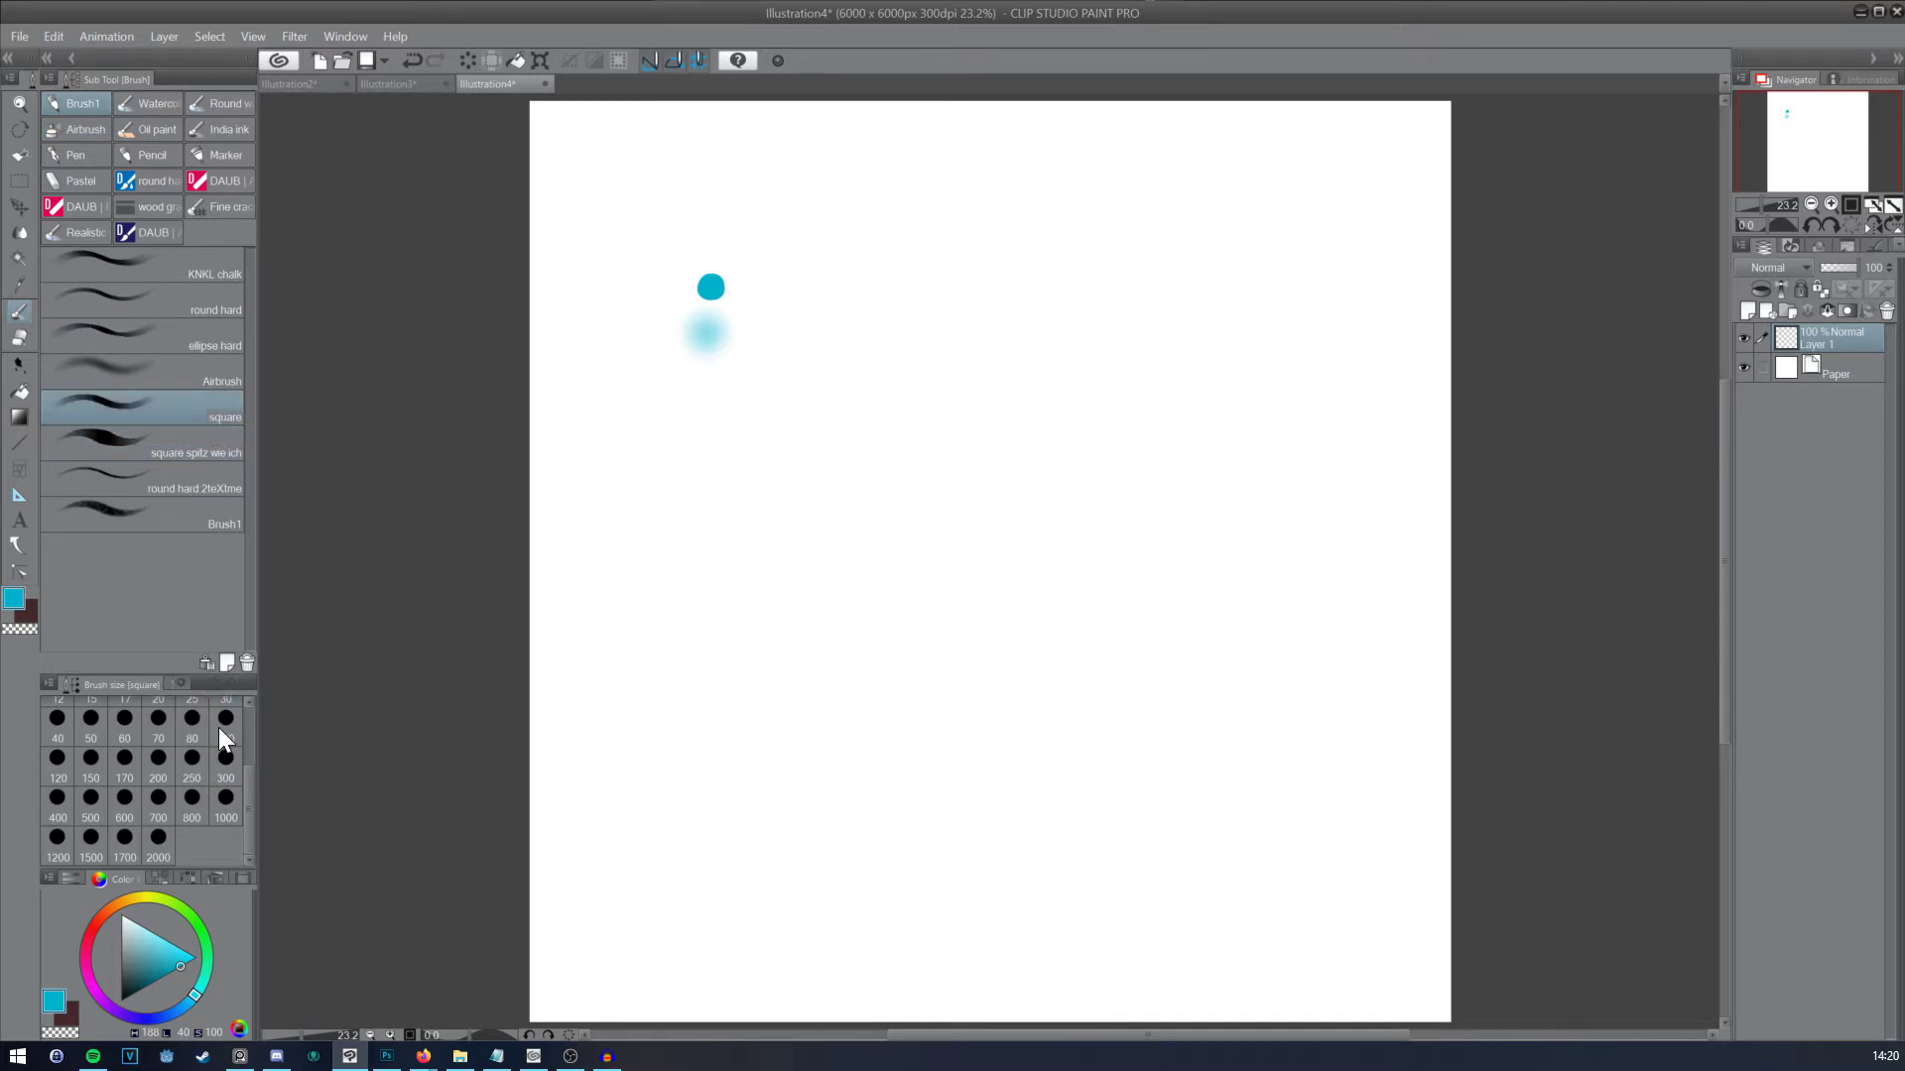
pyautogui.moveTo(693, 374); pyautogui.dragTo(701, 375)
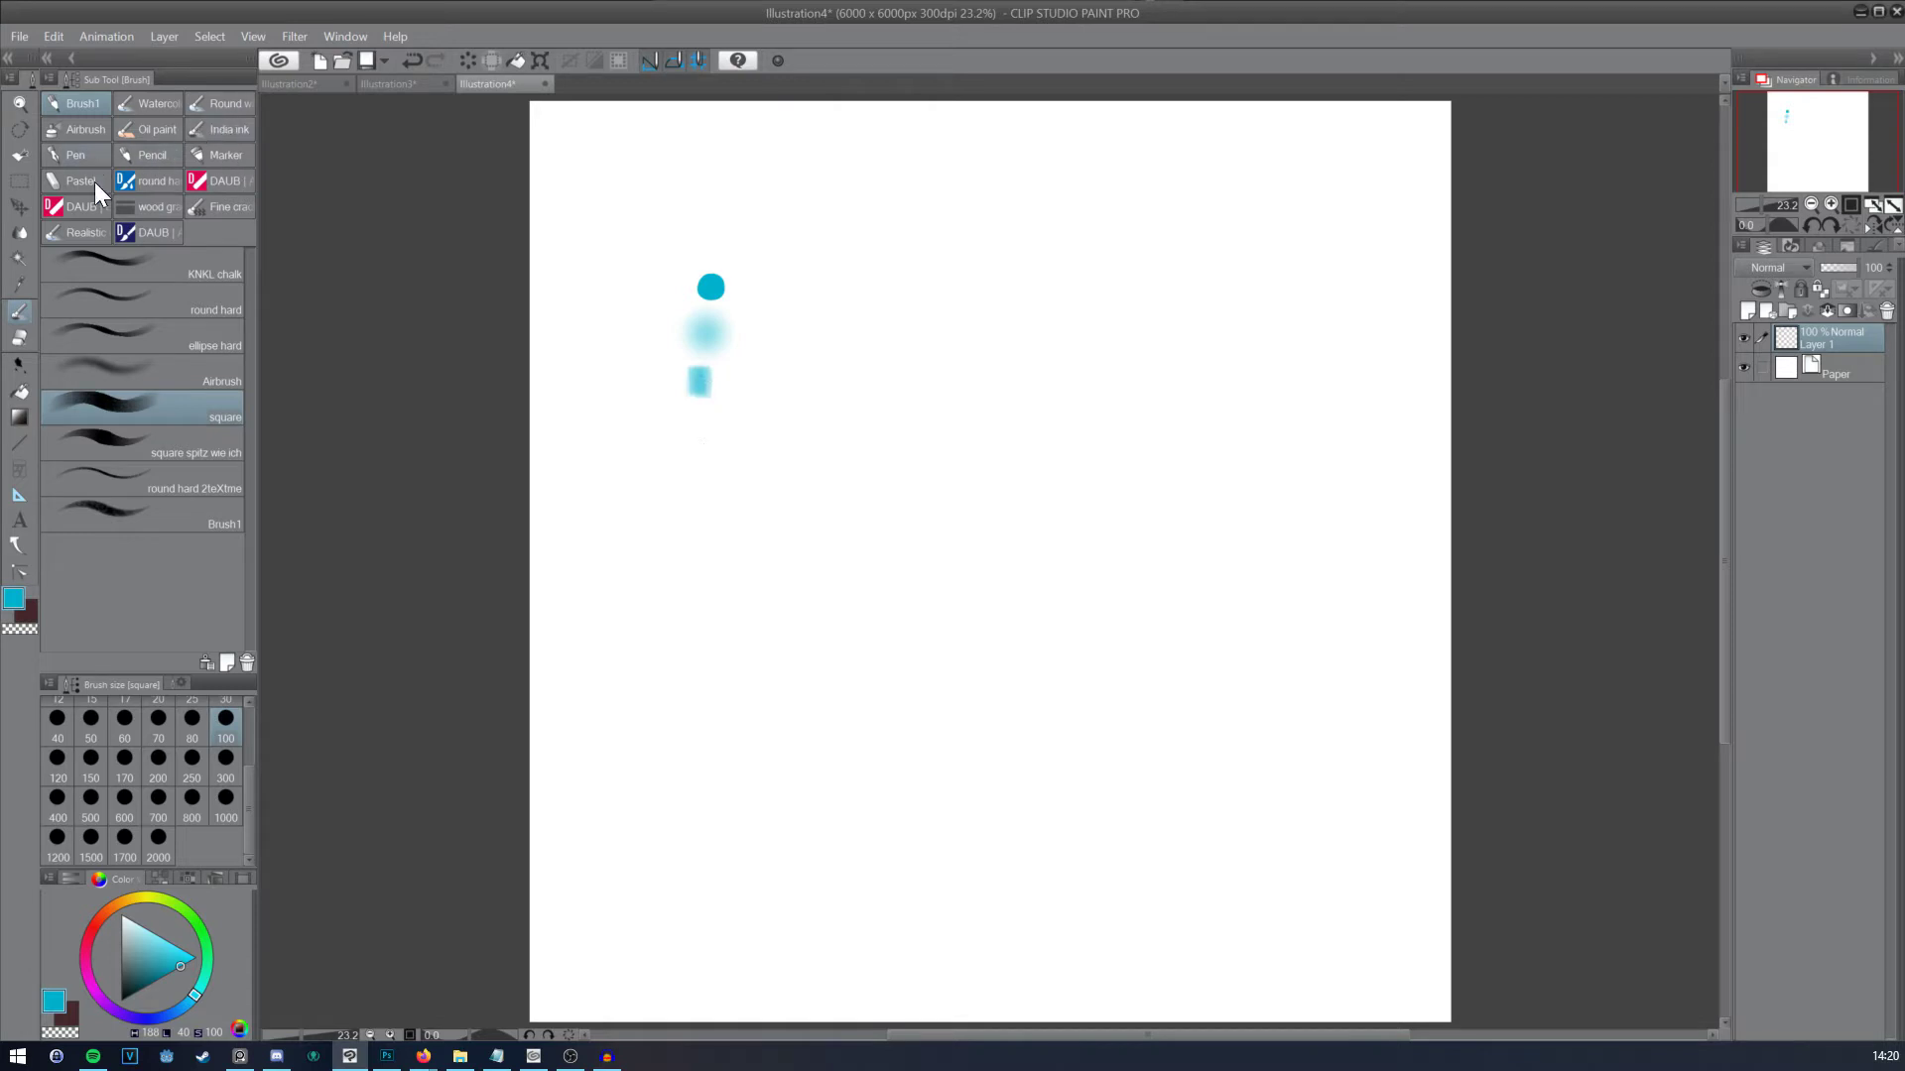
# Step: Try Opaque watercolor strokes extending sideways from the solid cyan dot, and undo them
pyautogui.click(149, 103)
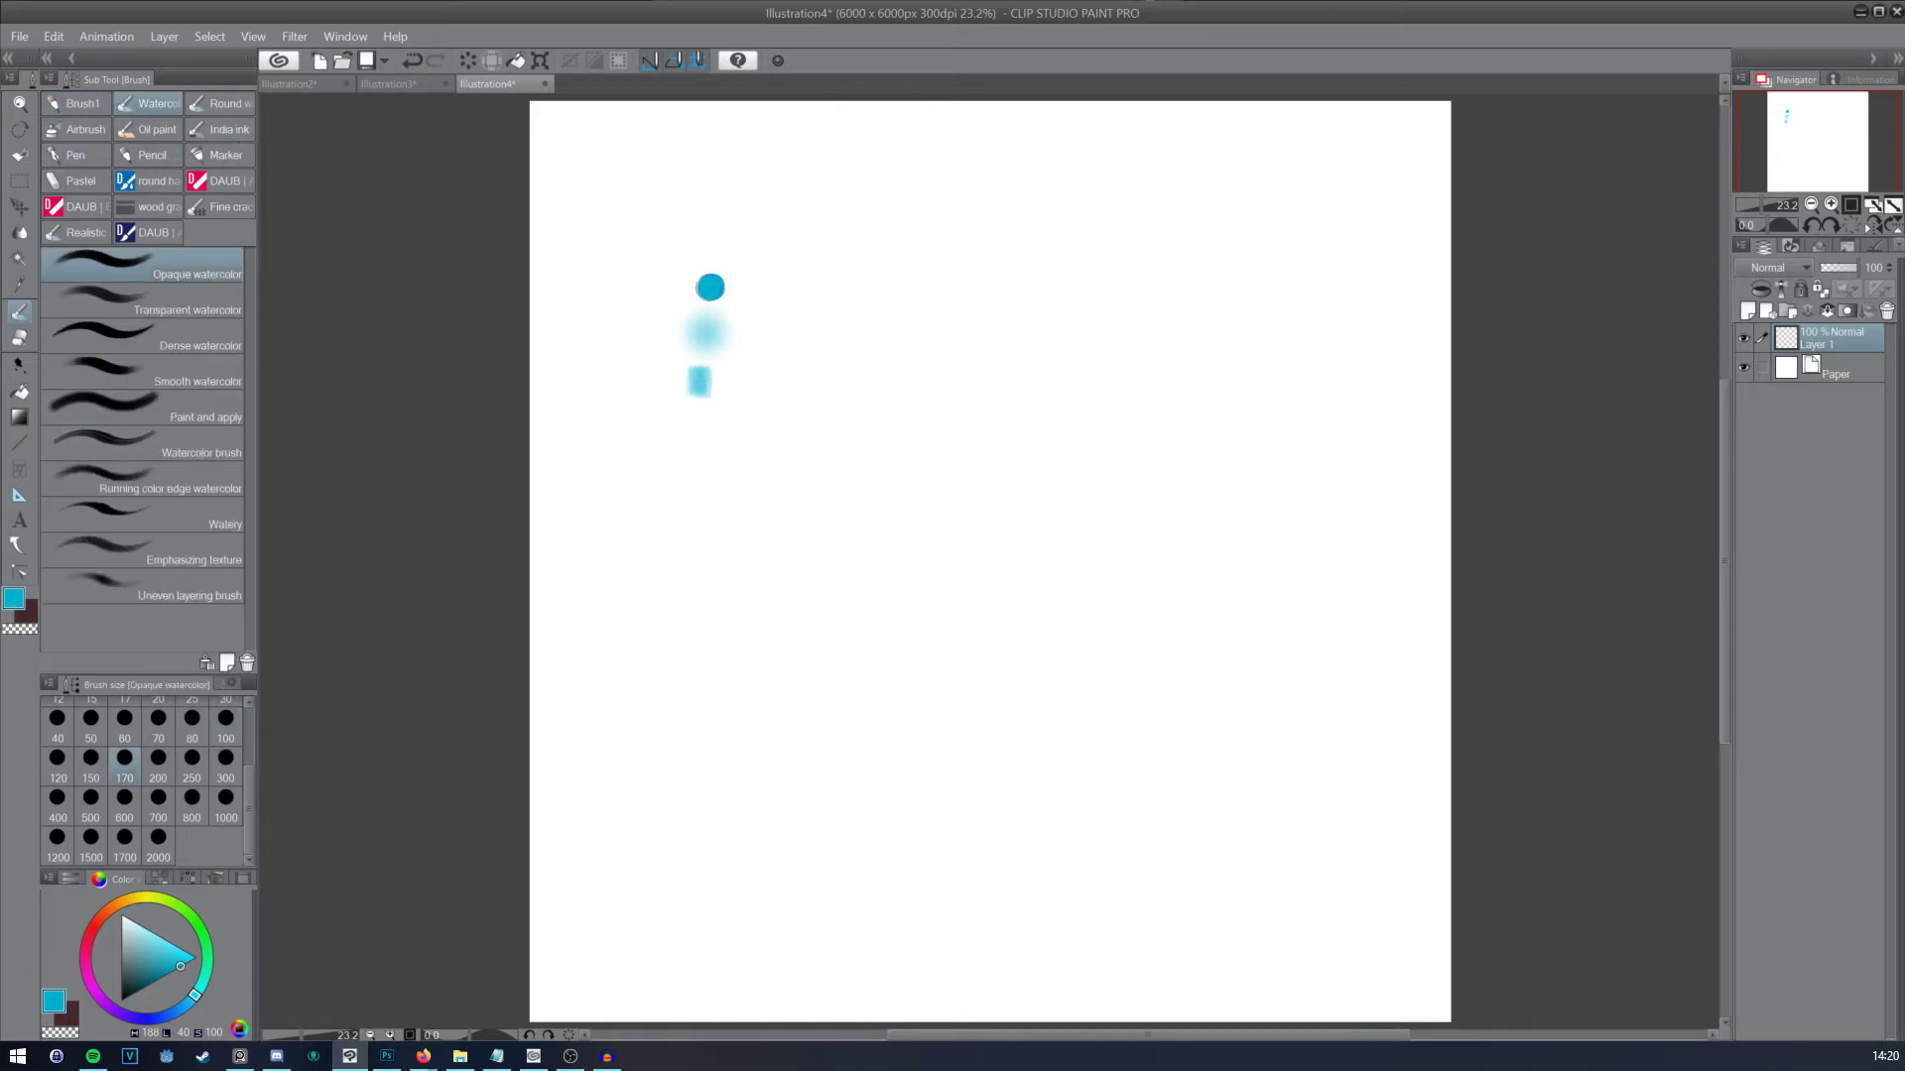
pyautogui.moveTo(710, 287); pyautogui.dragTo(838, 284)
pyautogui.hotkey('ctrl', 'z')
pyautogui.hotkey('ctrl', 'z')
pyautogui.hotkey('ctrl', 'z')
pyautogui.hotkey('ctrl', 'z')
pyautogui.hotkey('ctrl', 'z')
# Step: Try downward Turnip pen strokes beside the three cyan dabs, and undo them
pyautogui.click(87, 158)
pyautogui.moveTo(672, 280); pyautogui.dragTo(656, 470)
pyautogui.hotkey('ctrl', 'z')
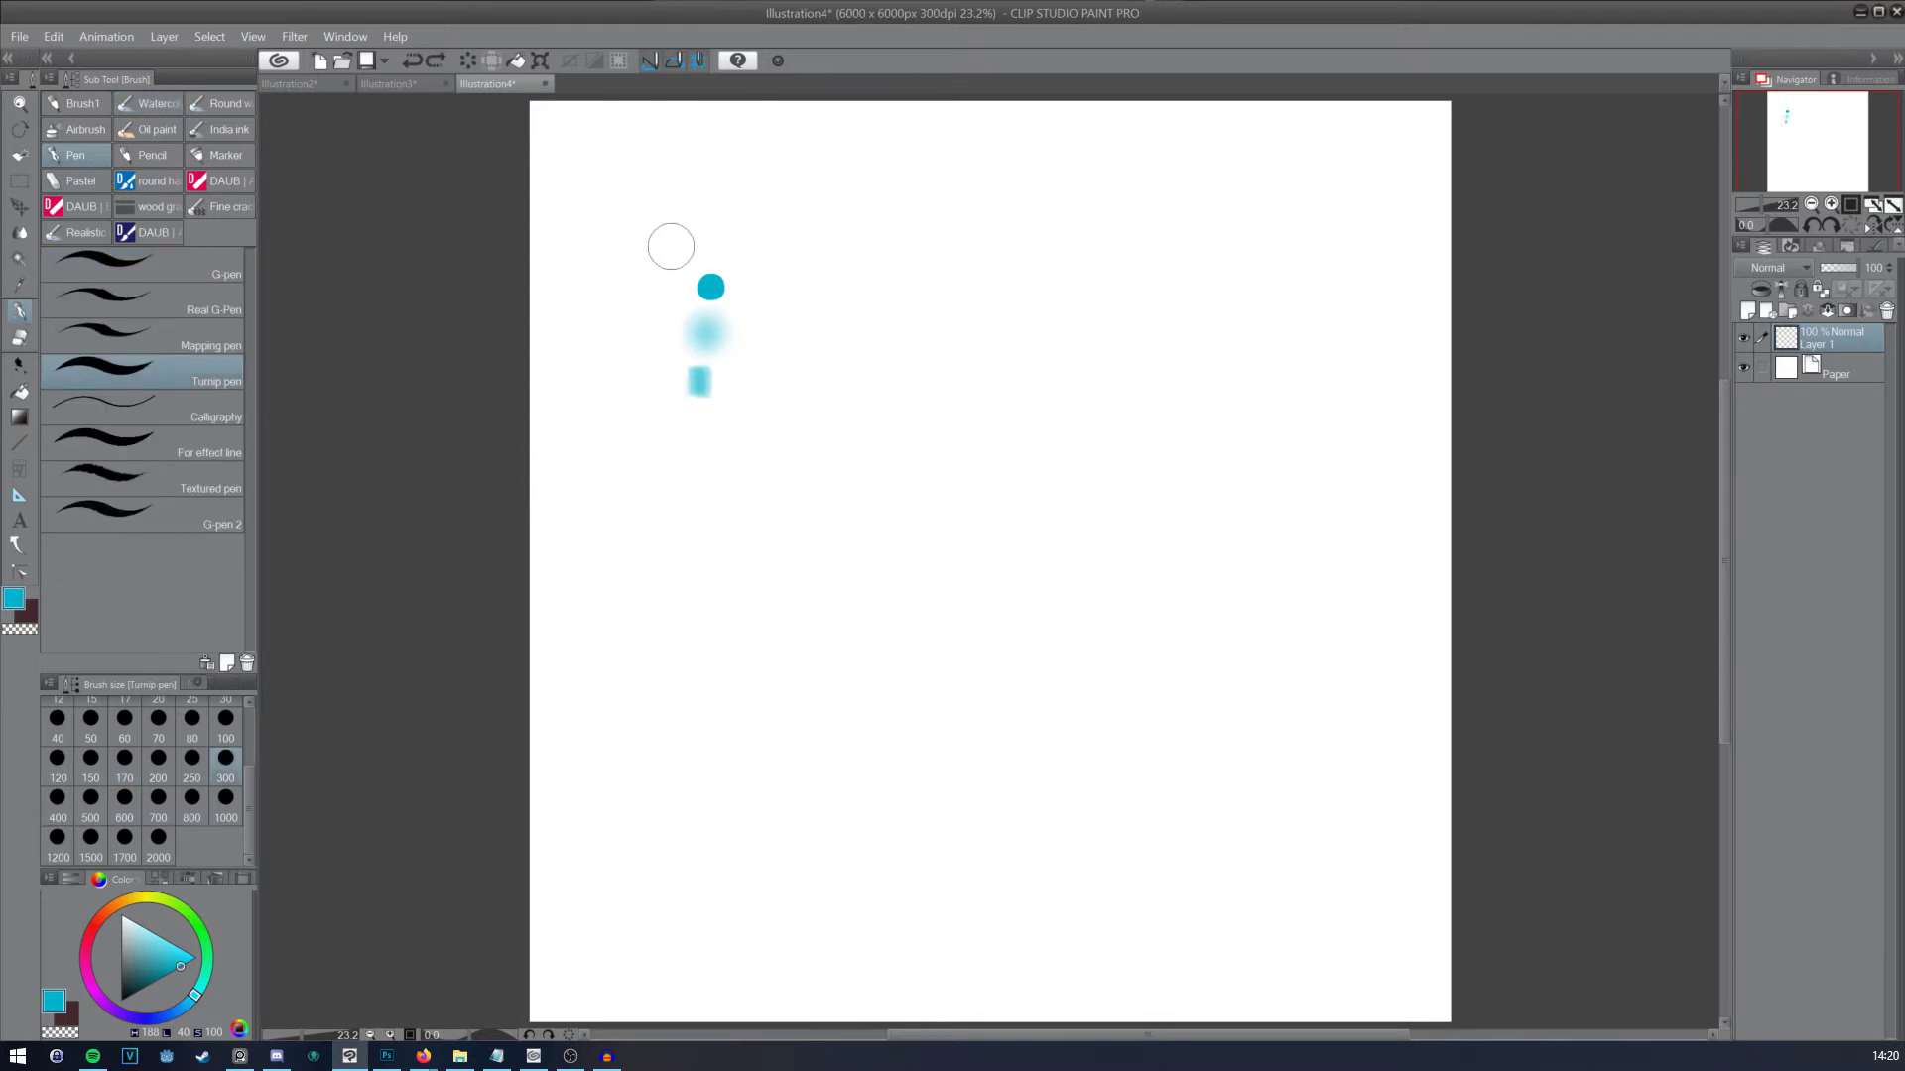
pyautogui.moveTo(670, 253)
pyautogui.mouseDown()
pyautogui.moveTo(657, 468)
pyautogui.moveTo(672, 348)
pyautogui.moveTo(1199, 288)
pyautogui.moveTo(700, 425)
pyautogui.mouseUp()
pyautogui.hotkey('ctrl', 'z')
pyautogui.hotkey('ctrl', 'z')
pyautogui.hotkey('ctrl', 'z')
# Step: Choose a pale salmon drawing color and set the Turnip pen's brush size to 300
pyautogui.click(226, 718)
pyautogui.click(107, 922)
pyautogui.moveTo(107, 922)
pyautogui.mouseDown()
pyautogui.moveTo(151, 923)
pyautogui.moveTo(140, 935)
pyautogui.mouseUp()
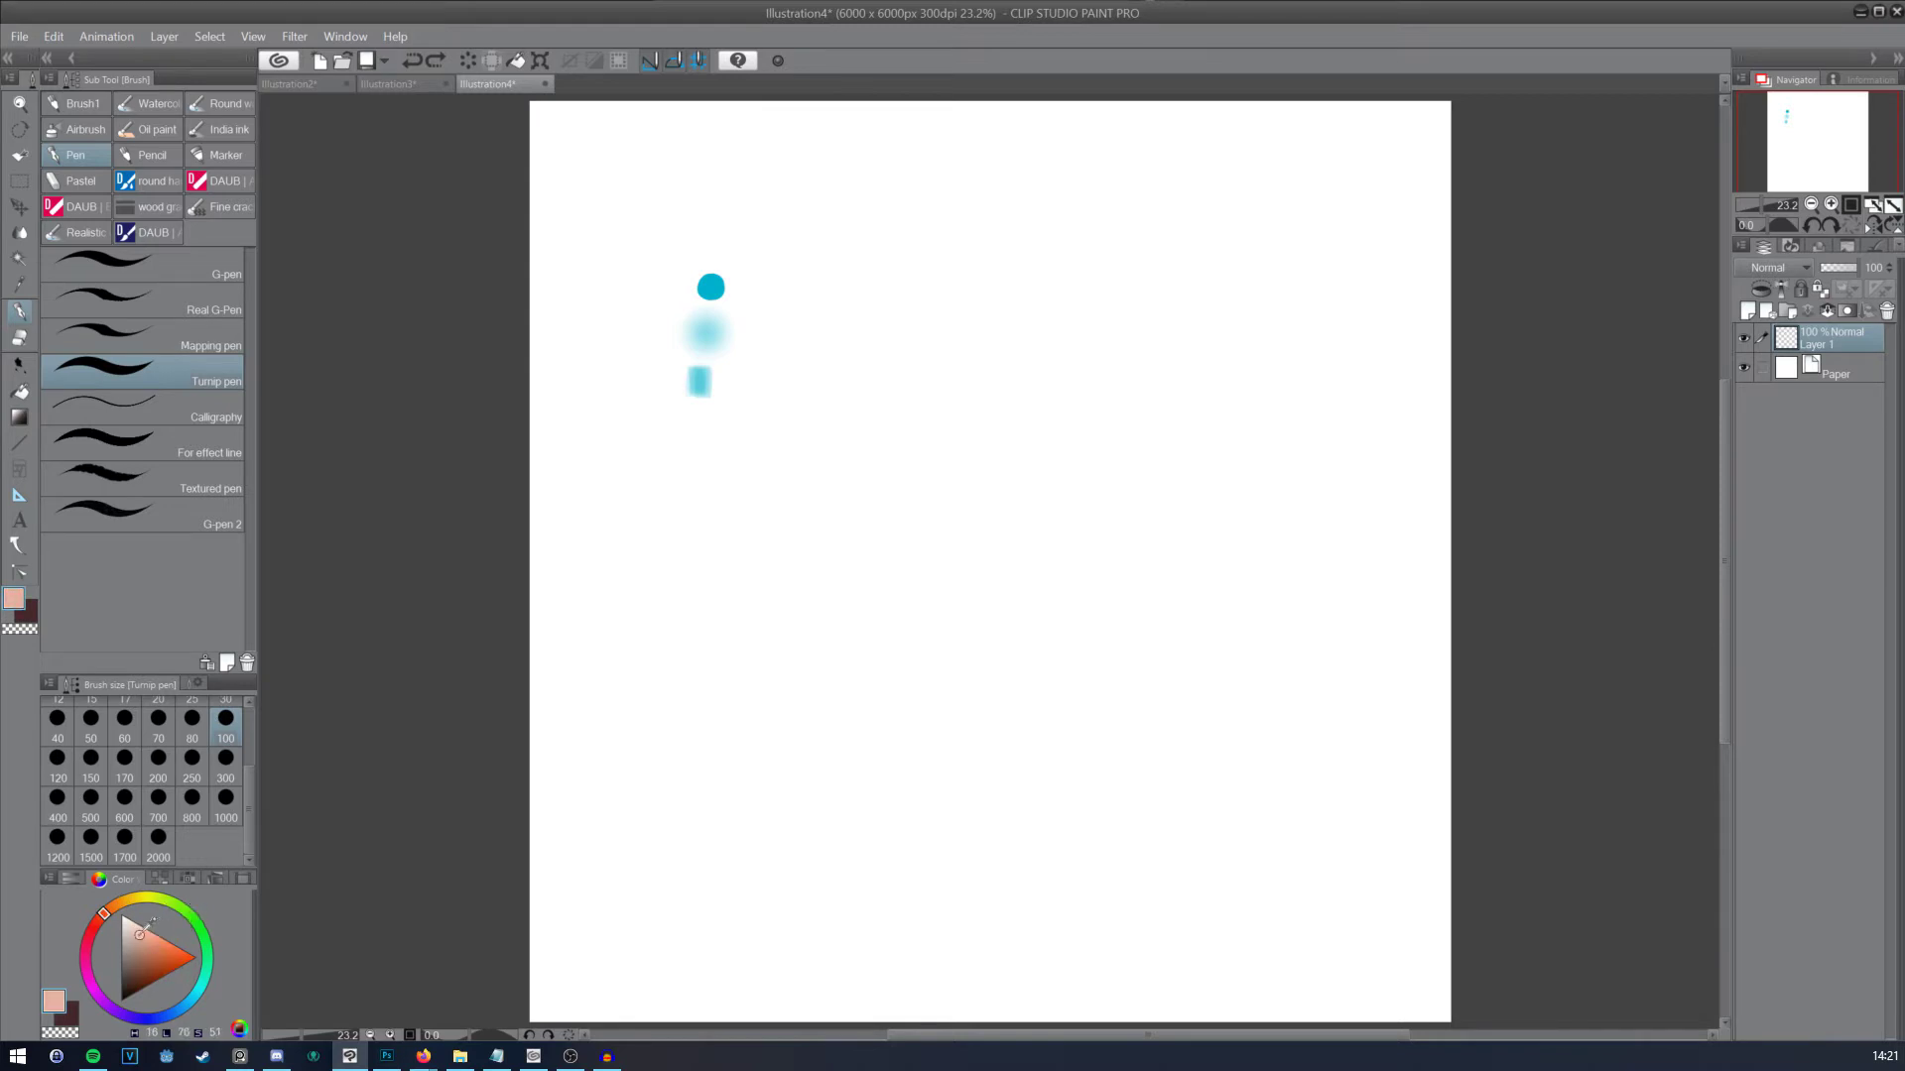
pyautogui.click(226, 758)
# Step: Try a first curved face contour in the upper middle of the canvas, and undo it
pyautogui.moveTo(993, 248); pyautogui.dragTo(954, 559)
pyautogui.moveTo(935, 442)
pyautogui.mouseDown()
pyautogui.moveTo(1011, 545)
pyautogui.moveTo(954, 524)
pyautogui.mouseUp()
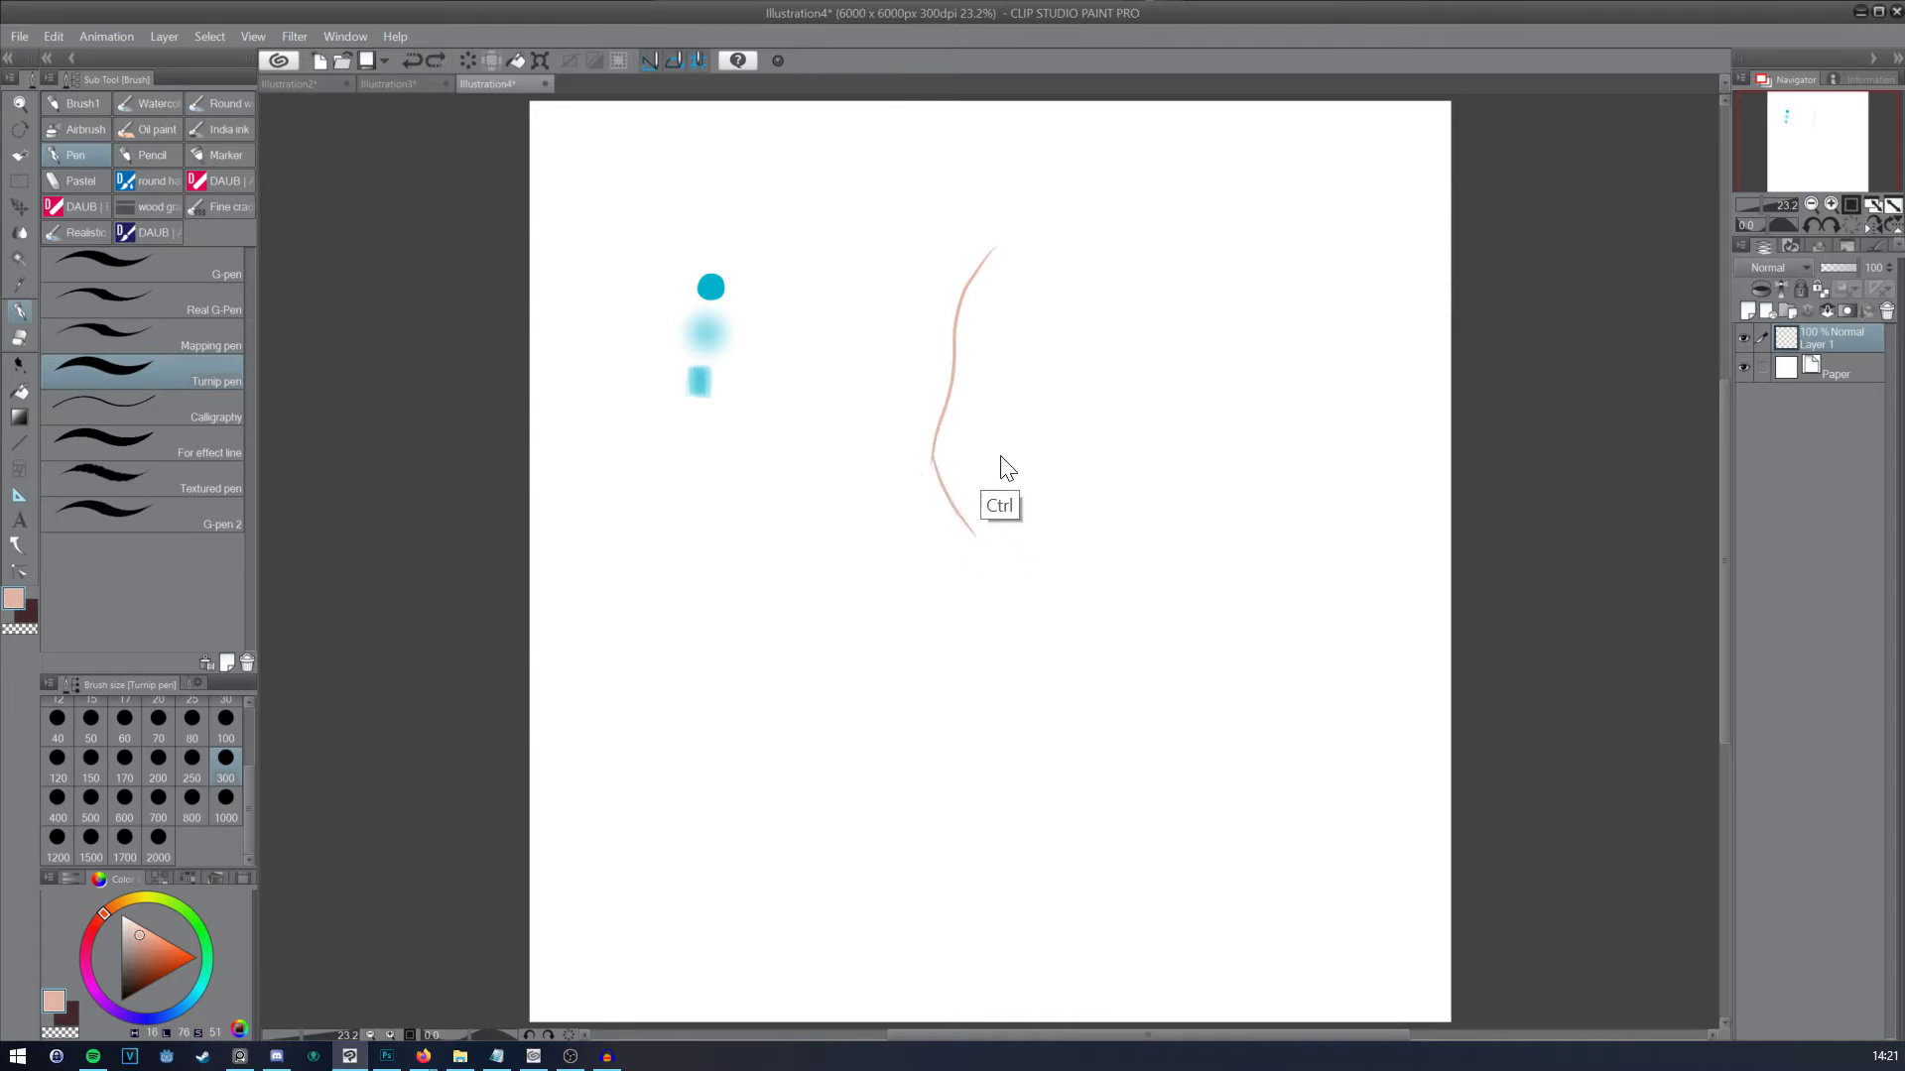
pyautogui.hotkey('ctrl', 'z')
pyautogui.hotkey('ctrl', 'z')
# Step: Sketch the face contour from the forehead down the cheek to a pointed chin, including the start of the jawline
pyautogui.moveTo(982, 264)
pyautogui.mouseDown()
pyautogui.moveTo(952, 357)
pyautogui.moveTo(965, 472)
pyautogui.moveTo(1027, 545)
pyautogui.mouseUp()
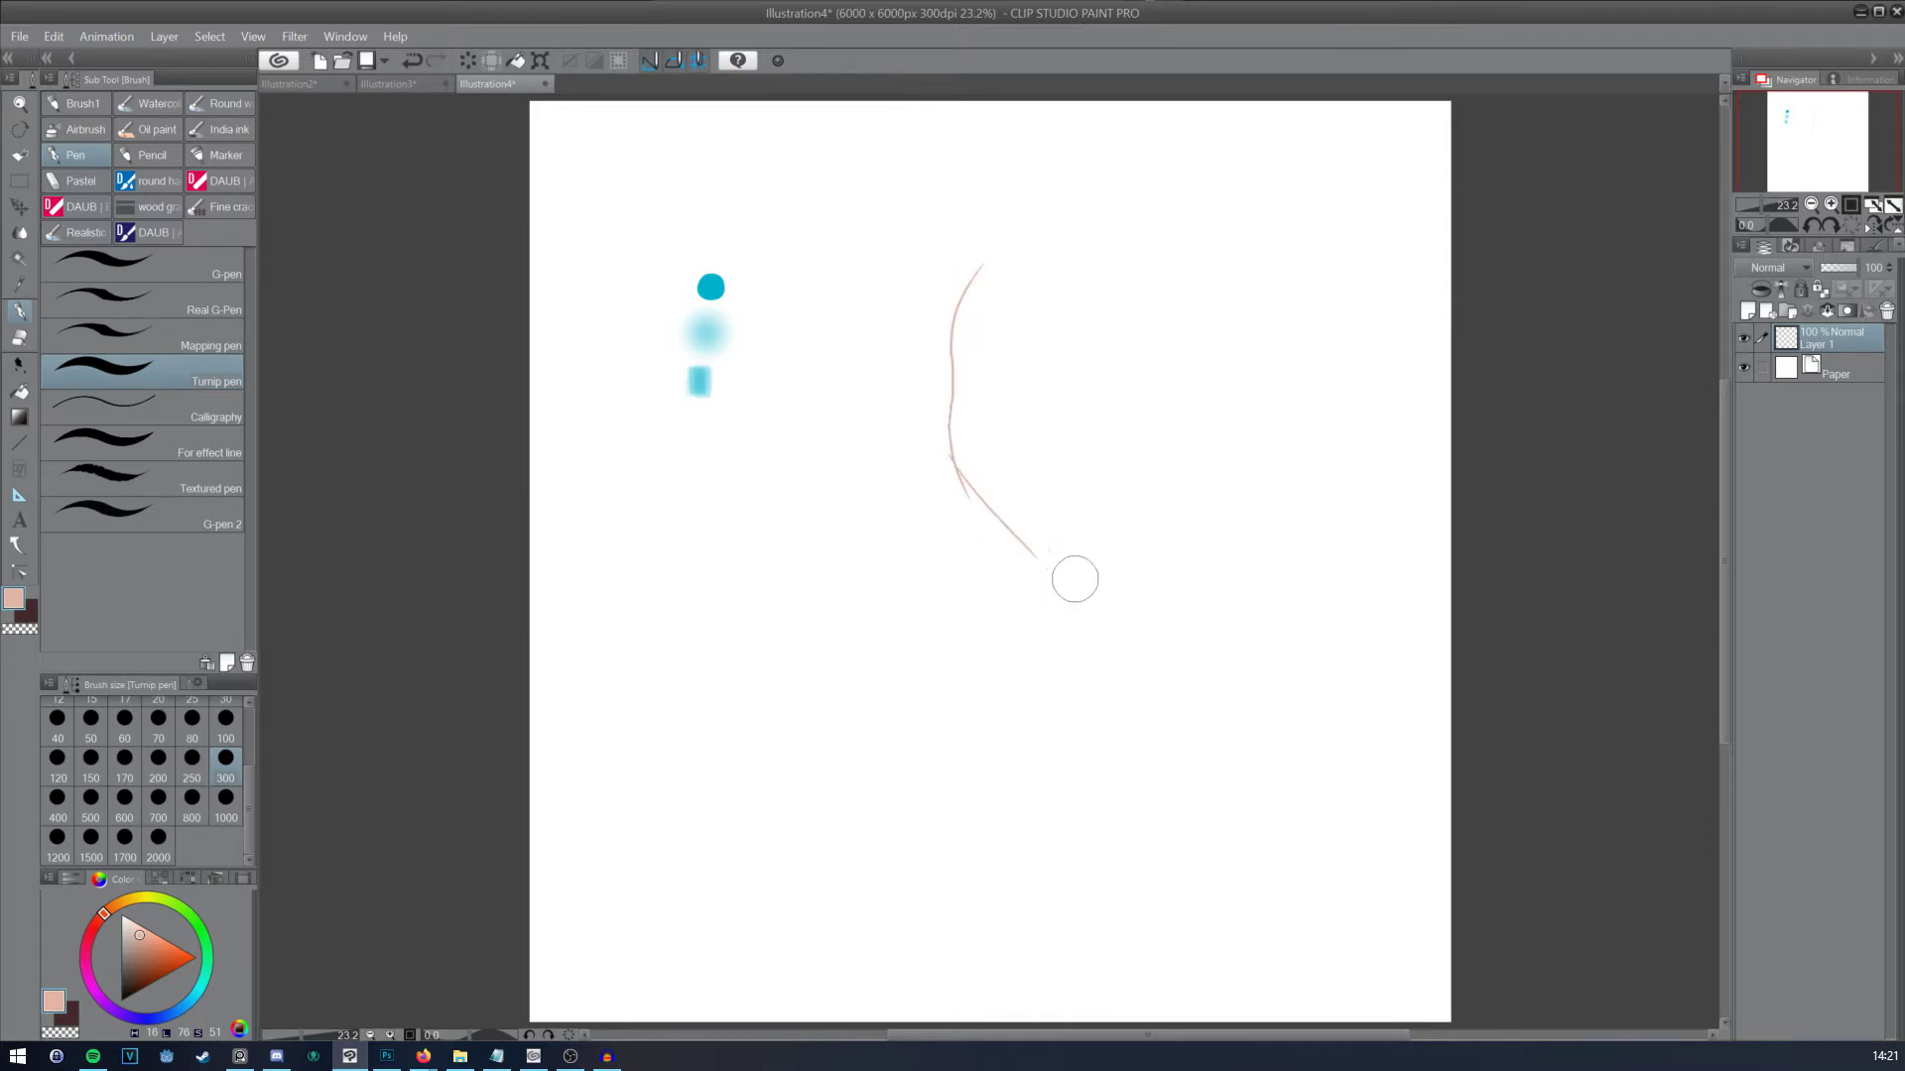
pyautogui.hotkey('ctrl', 'z')
pyautogui.moveTo(952, 467); pyautogui.dragTo(999, 540)
pyautogui.hotkey('ctrl', 'z')
pyautogui.moveTo(951, 458)
pyautogui.mouseDown()
pyautogui.moveTo(1030, 557)
pyautogui.moveTo(1125, 523)
pyautogui.mouseUp()
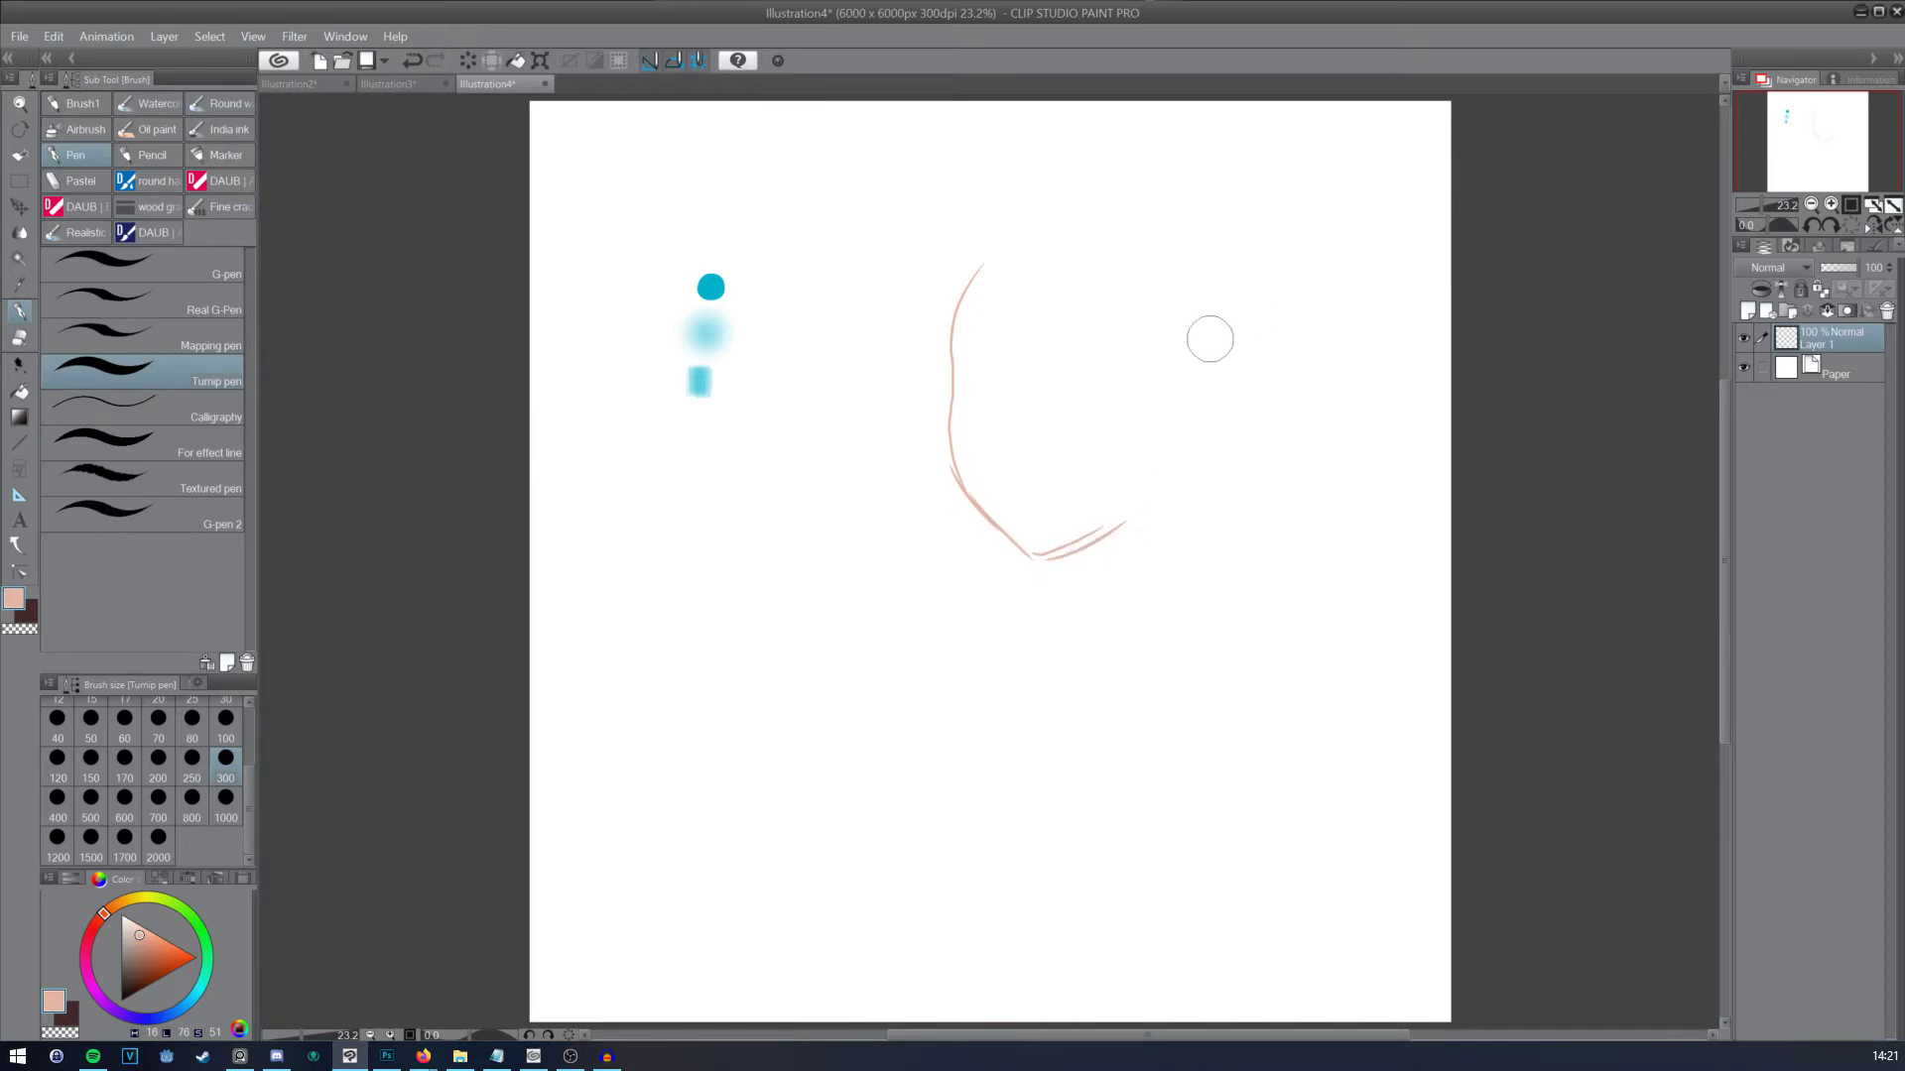
# Step: Sketch the outline of a pointed ear to the right of the face, redoing its lower edge
pyautogui.moveTo(1157, 395)
pyautogui.mouseDown()
pyautogui.moveTo(1220, 365)
pyautogui.moveTo(1183, 400)
pyautogui.moveTo(1280, 318)
pyautogui.mouseUp()
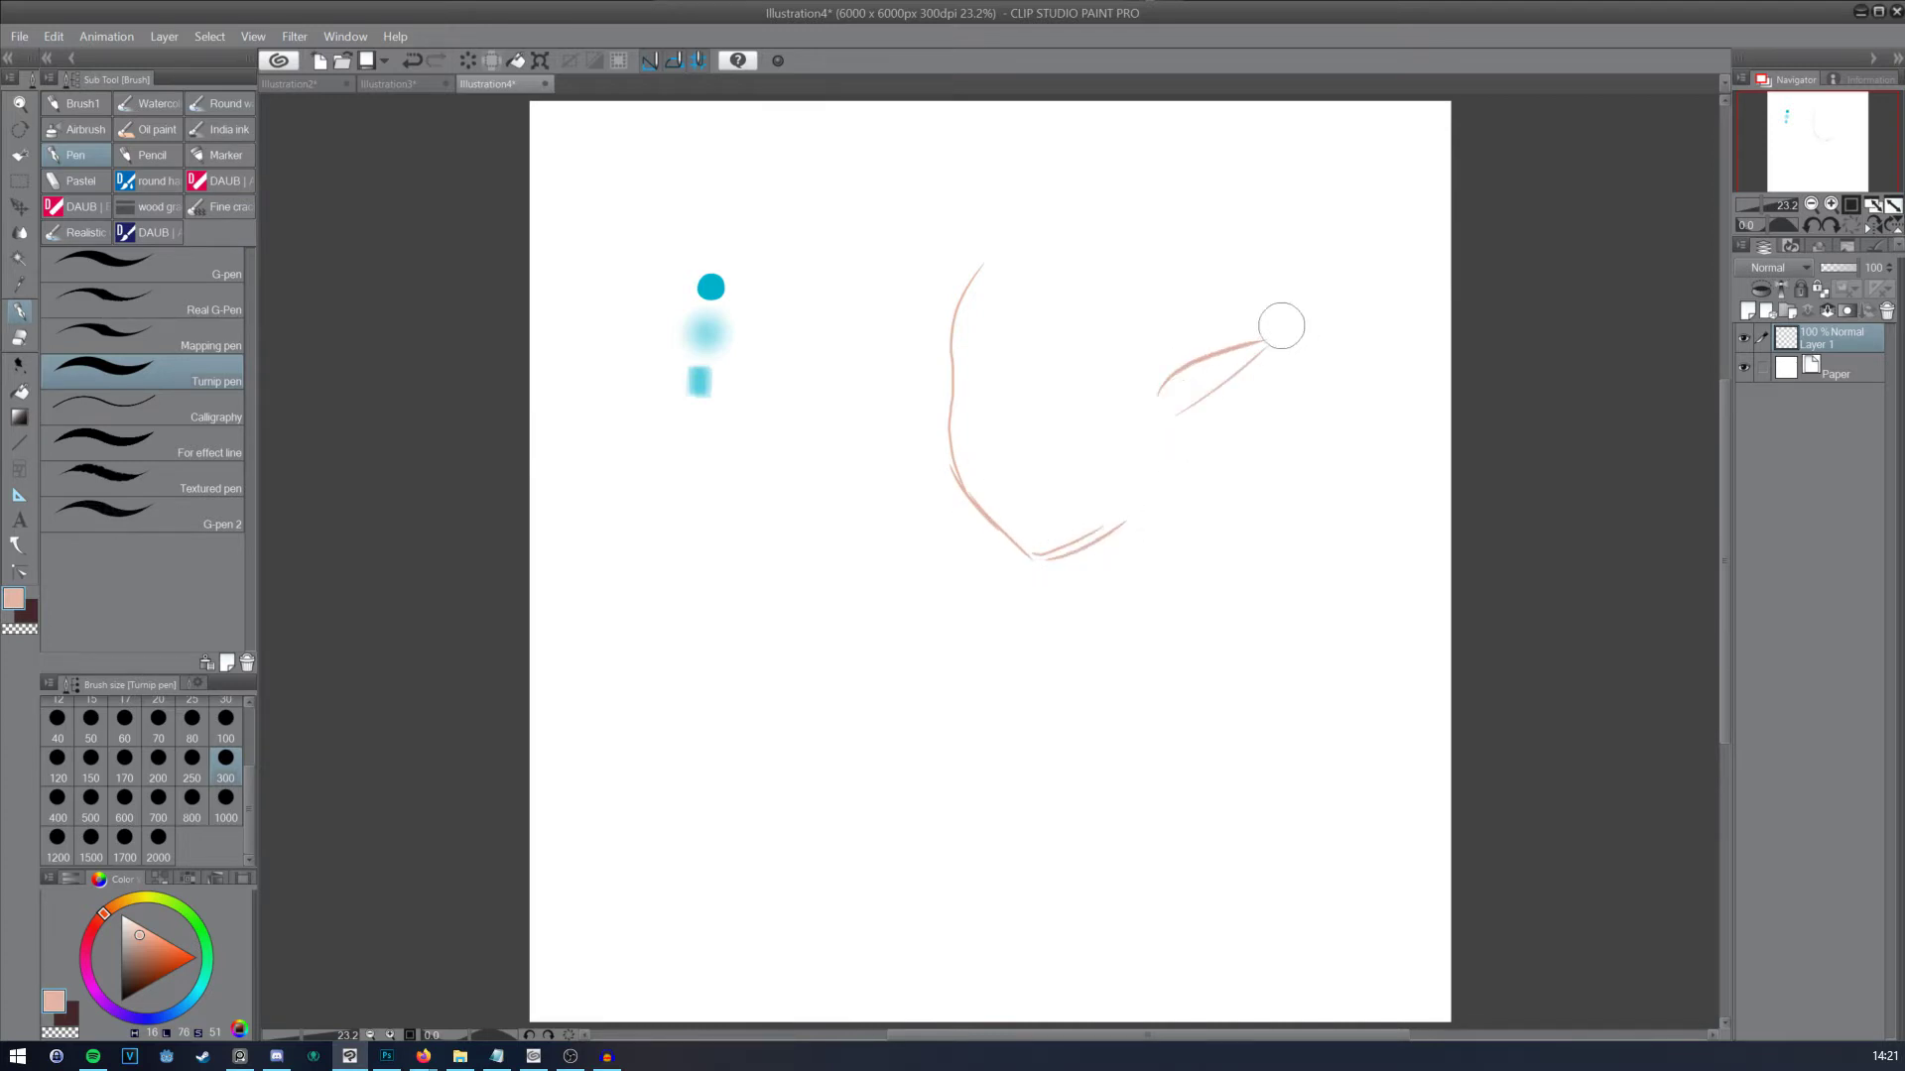
pyautogui.hotkey('ctrl', 'z')
pyautogui.hotkey('ctrl', 'z')
pyautogui.hotkey('ctrl', 'z')
pyautogui.moveTo(1178, 427); pyautogui.dragTo(1273, 338)
# Step: Draw the front of the neck with its base curve, and round off the top of the head down to the ear
pyautogui.moveTo(1069, 558)
pyautogui.mouseDown()
pyautogui.moveTo(1095, 662)
pyautogui.moveTo(1181, 573)
pyautogui.mouseUp()
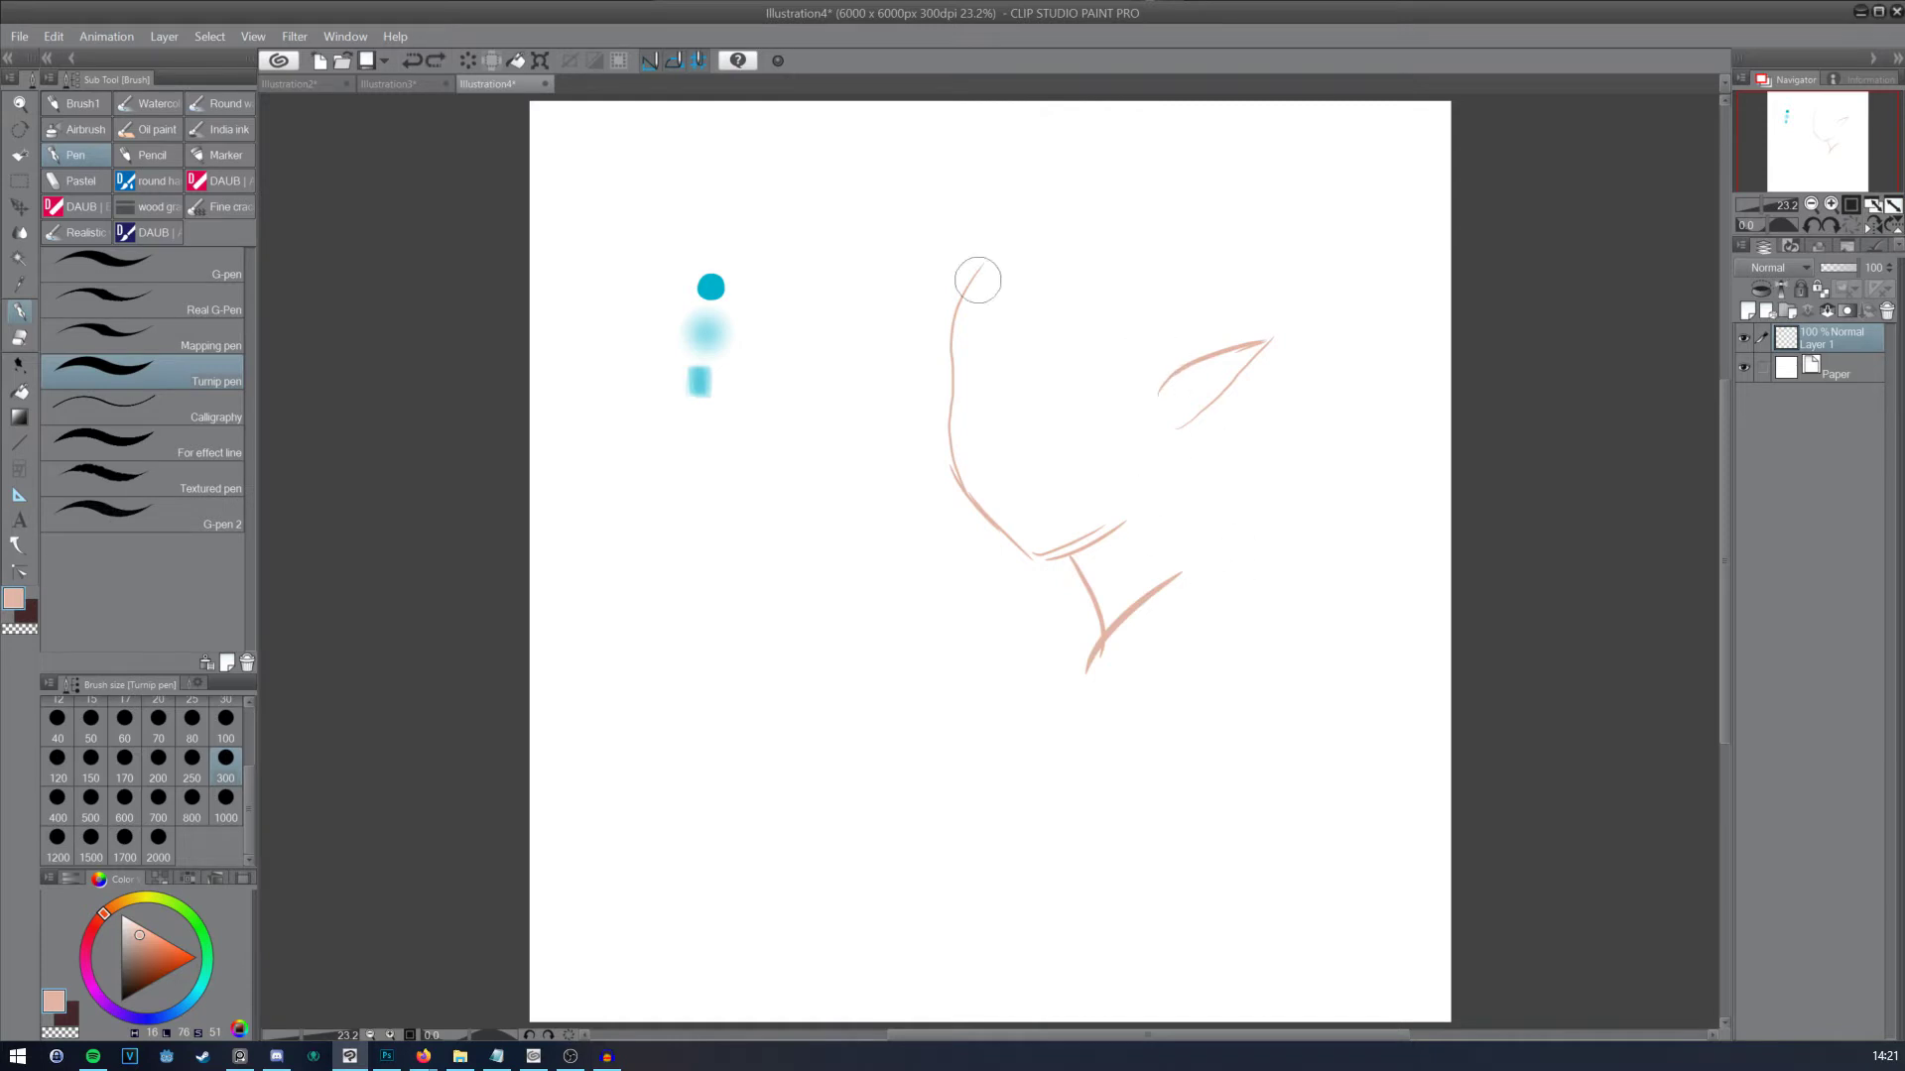
pyautogui.moveTo(977, 268)
pyautogui.mouseDown()
pyautogui.moveTo(1116, 289)
pyautogui.moveTo(1160, 337)
pyautogui.mouseUp()
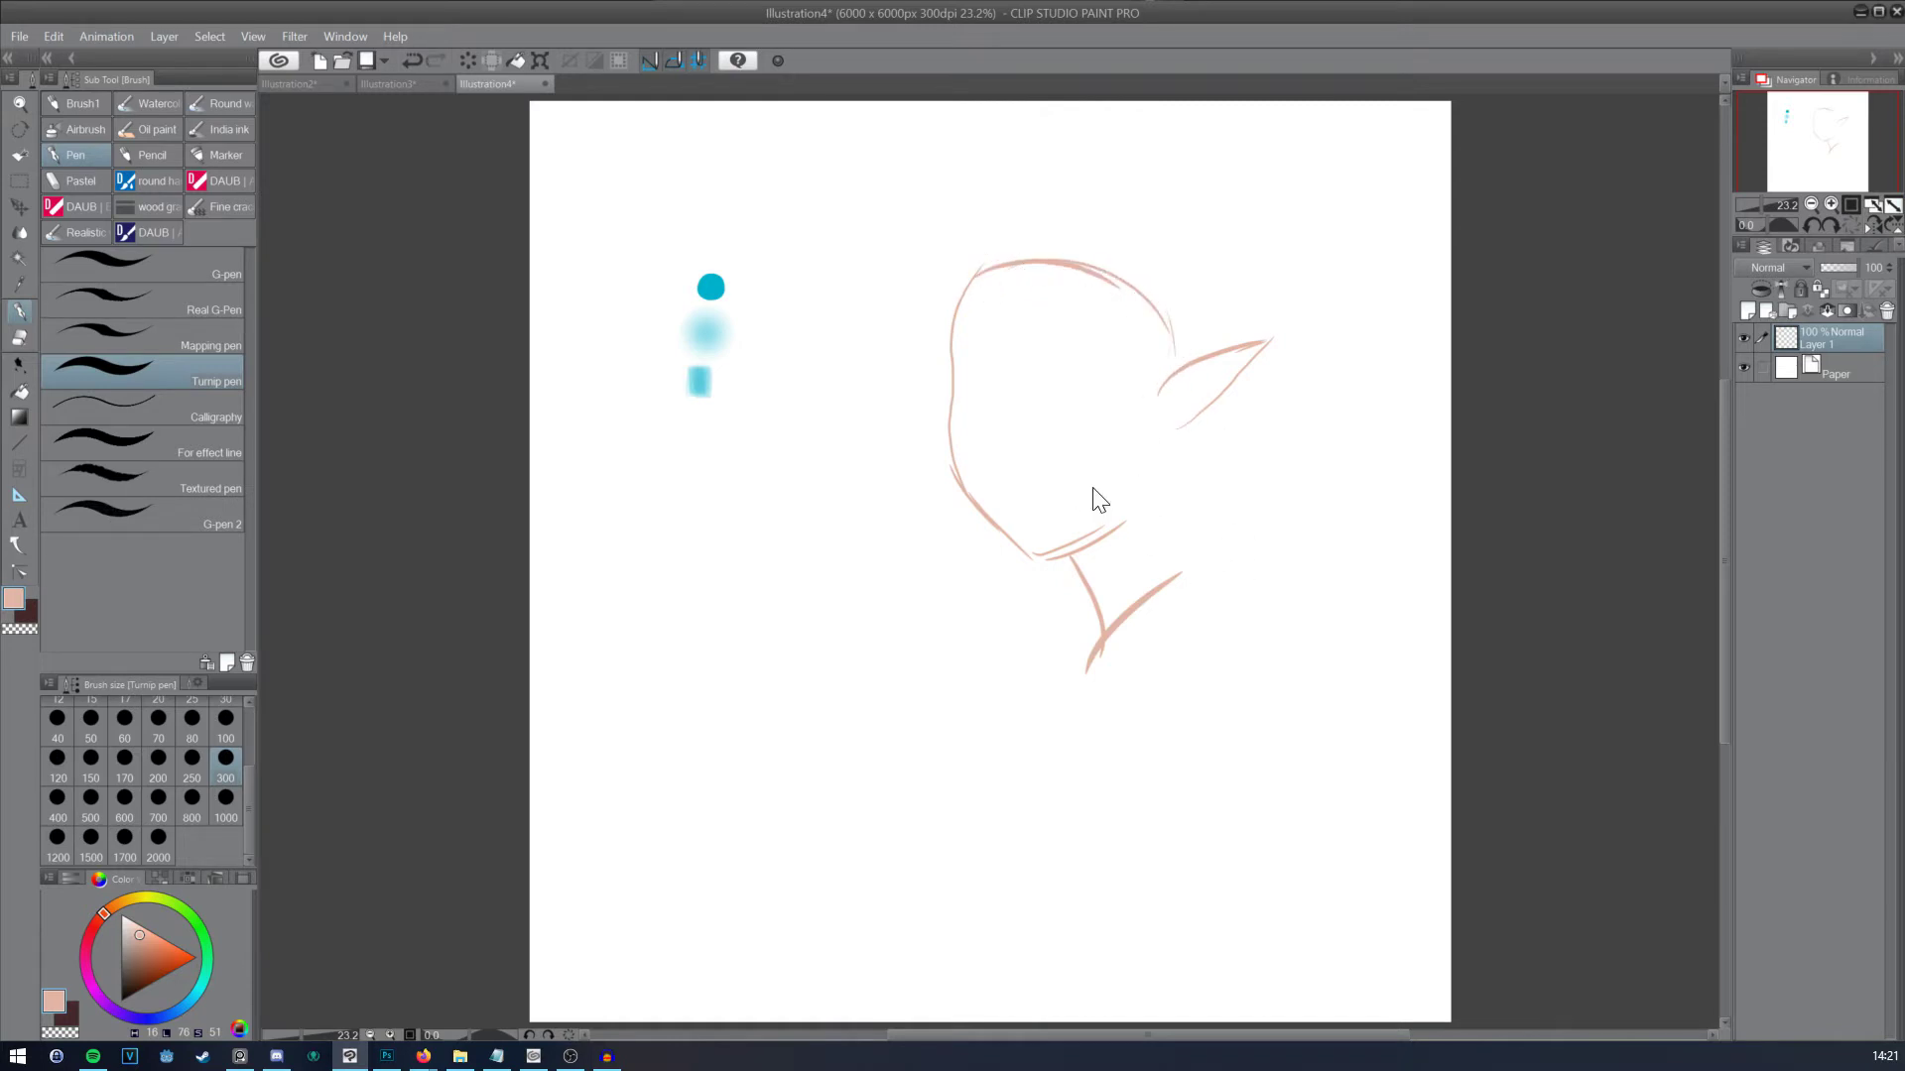
pyautogui.hotkey('ctrl', 'z')
pyautogui.hotkey('ctrl', 'z')
pyautogui.moveTo(969, 284)
pyautogui.mouseDown()
pyautogui.moveTo(1049, 258)
pyautogui.moveTo(1165, 315)
pyautogui.moveTo(1172, 366)
pyautogui.mouseUp()
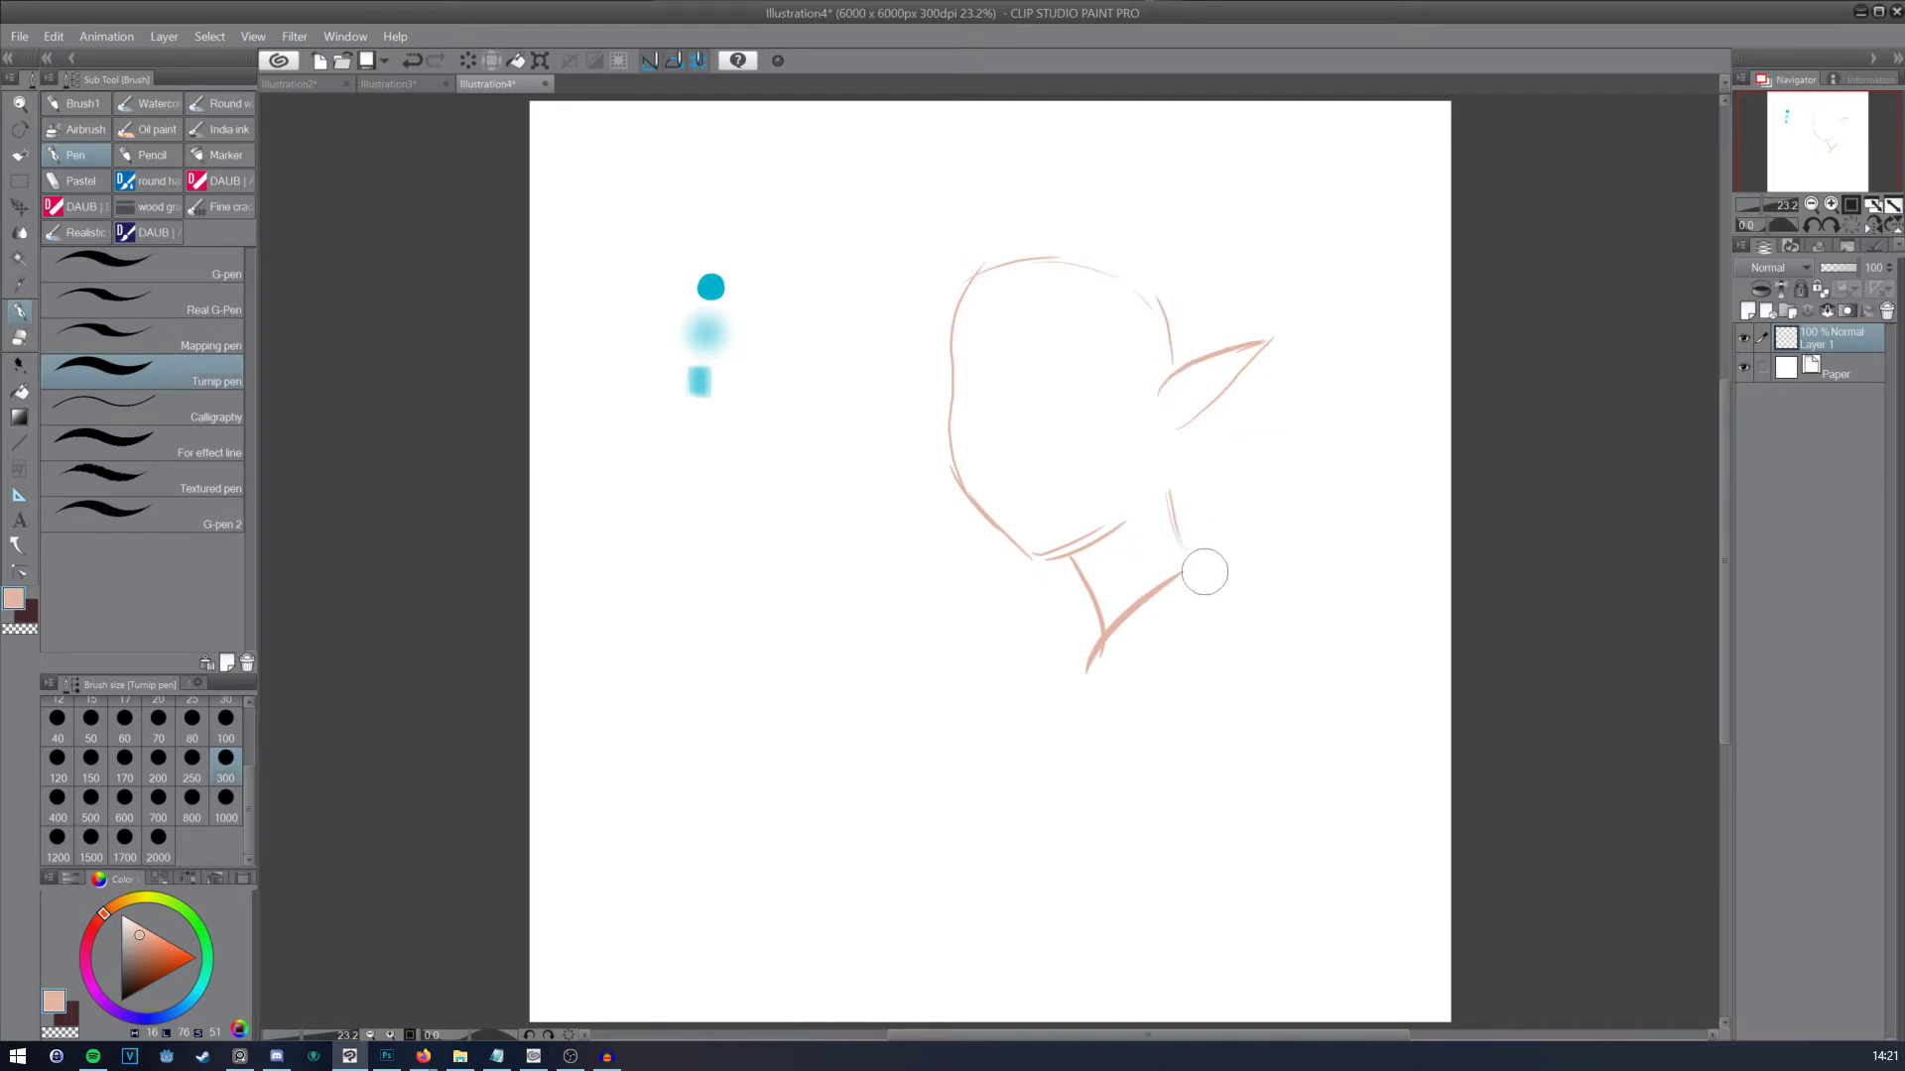
# Step: Draw the back of the jaw and neck below the ear, and add fold lines inside the pointed ear
pyautogui.press('ctrl')
pyautogui.moveTo(1171, 491); pyautogui.dragTo(1190, 555)
pyautogui.moveTo(1174, 425)
pyautogui.mouseDown()
pyautogui.moveTo(1148, 502)
pyautogui.moveTo(1196, 569)
pyautogui.mouseUp()
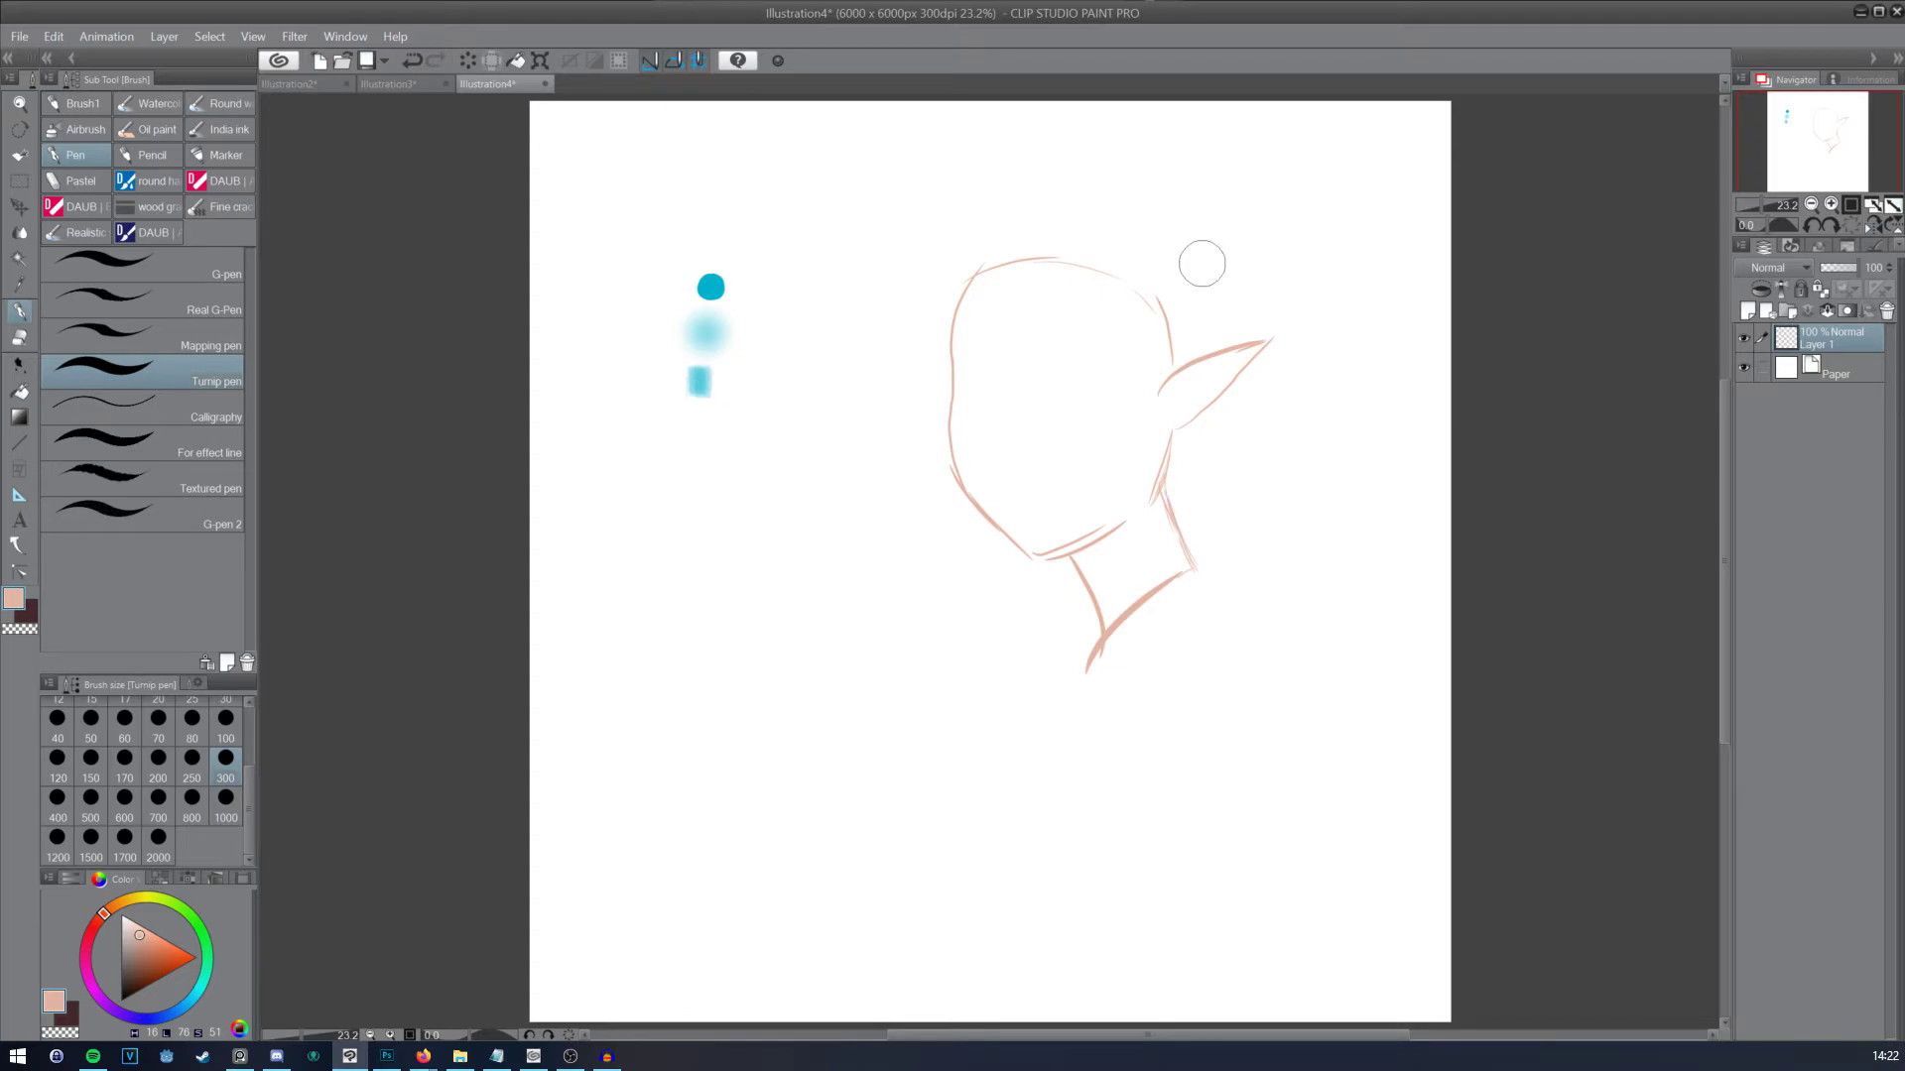
pyautogui.moveTo(1156, 408); pyautogui.dragTo(1270, 340)
pyautogui.moveTo(1183, 383)
pyautogui.mouseDown()
pyautogui.moveTo(1226, 359)
pyautogui.moveTo(1205, 387)
pyautogui.mouseUp()
# Step: Extend the jawline from the chin towards the ear and erase the stray overlapping line on the left cheek
pyautogui.moveTo(1033, 549); pyautogui.dragTo(1141, 506)
pyautogui.hotkey('ctrl', 'z')
pyautogui.press('e')
pyautogui.press('e')
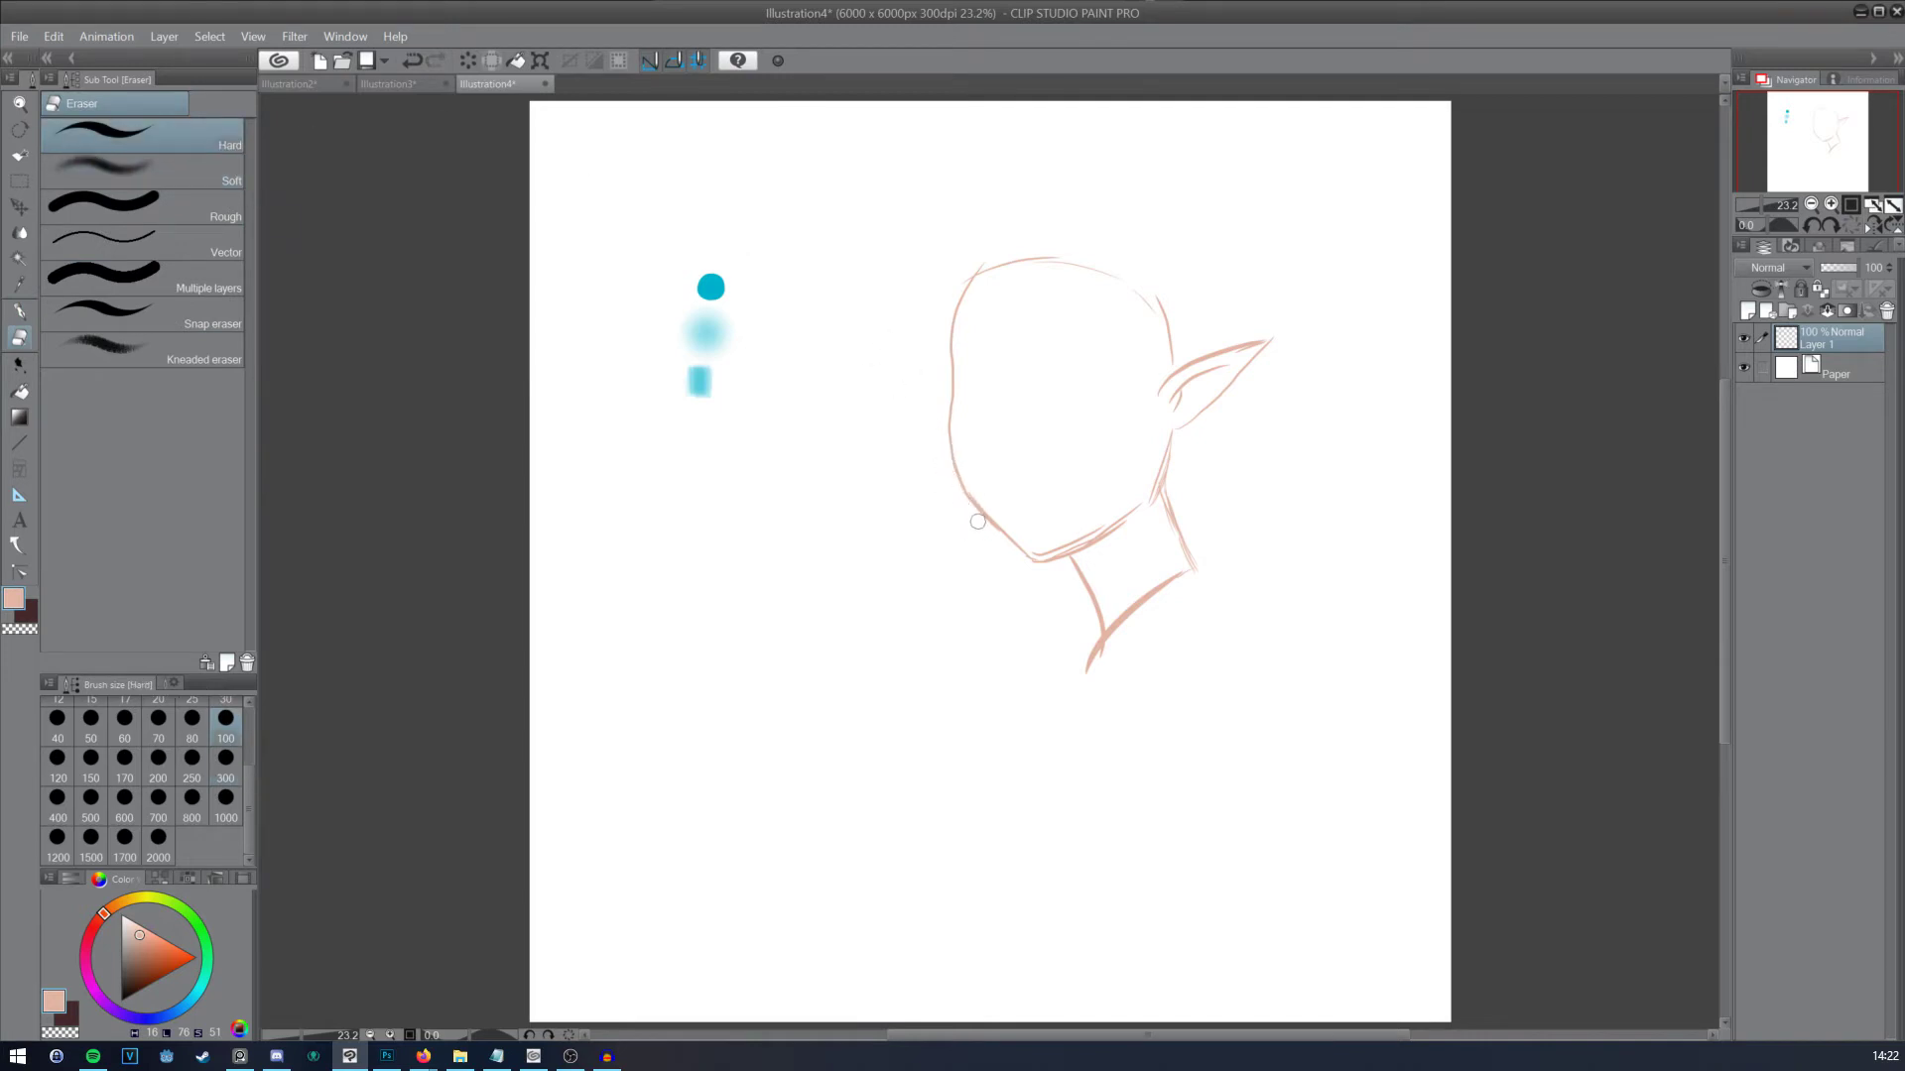
# Step: Return to the Turnip pen, set its brush size to 170 and sample the cyan of the solid dot
pyautogui.press('b')
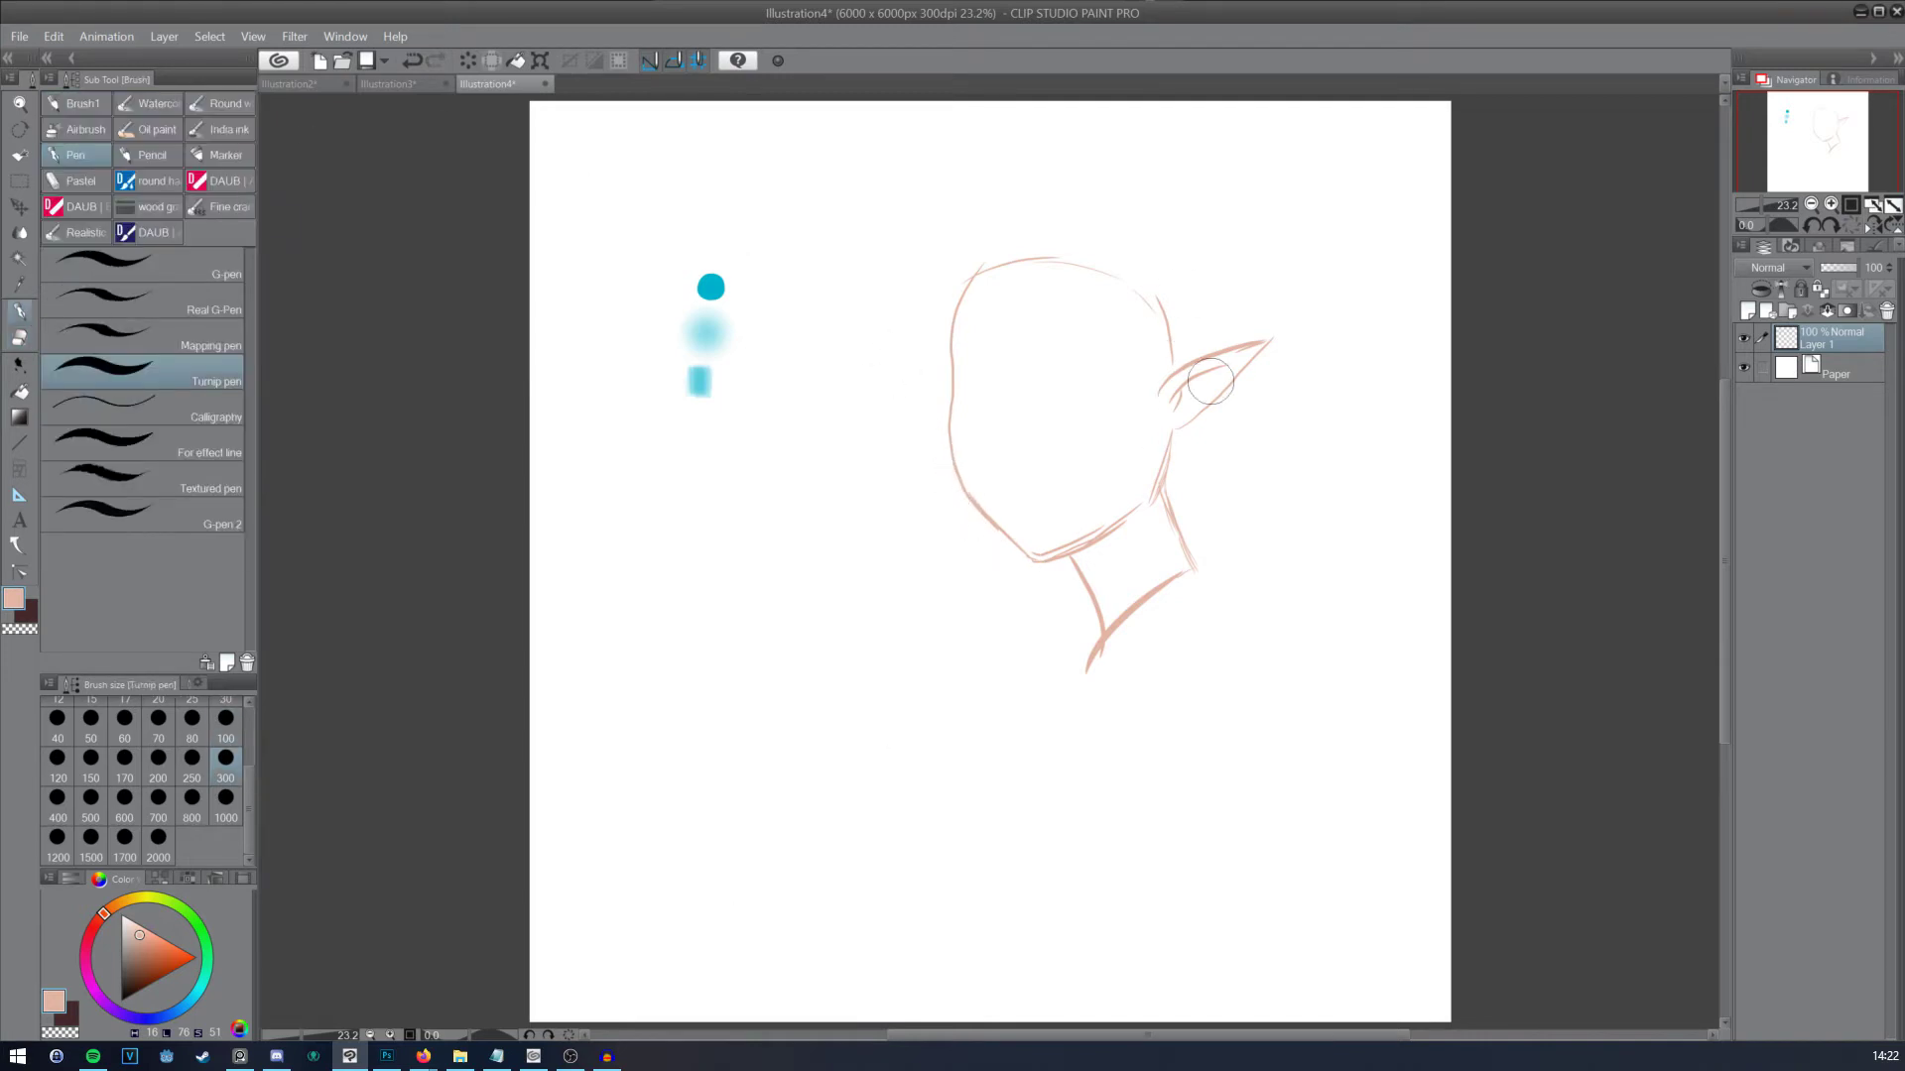
pyautogui.moveTo(1088, 415)
pyautogui.mouseDown()
pyautogui.moveTo(1079, 474)
pyautogui.moveTo(1063, 377)
pyautogui.moveTo(1007, 427)
pyautogui.mouseUp()
pyautogui.hotkey('ctrl', 'z')
pyautogui.click(124, 759)
pyautogui.keyDown('alt'); pyautogui.click(712, 286); pyautogui.keyUp('alt')
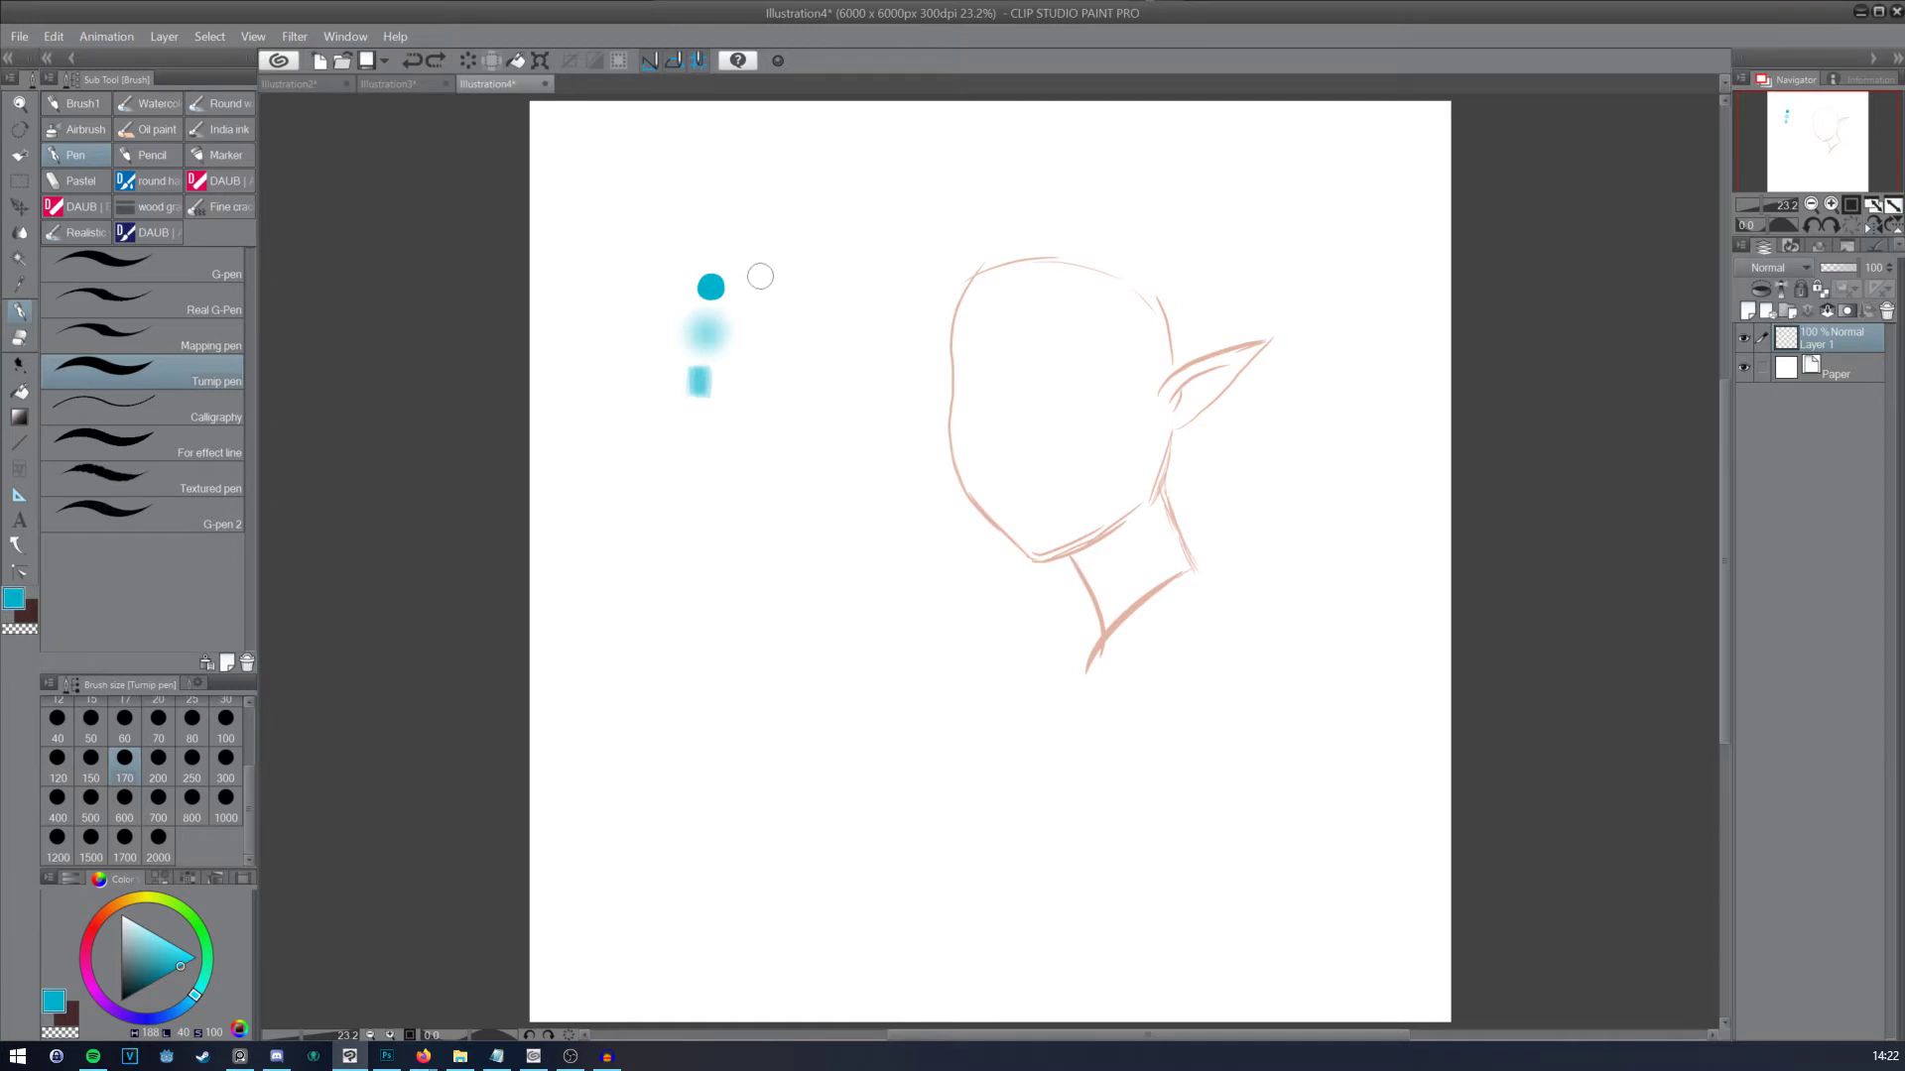
# Step: Label the solid dot "Sharp brush" and the blurred dot "Soft brush", sampling the lighter cyan for the second label
pyautogui.moveTo(759, 276)
pyautogui.mouseDown()
pyautogui.moveTo(745, 296)
pyautogui.moveTo(796, 294)
pyautogui.mouseUp()
pyautogui.moveTo(805, 292); pyautogui.dragTo(910, 294)
pyautogui.moveTo(930, 268); pyautogui.dragTo(935, 287)
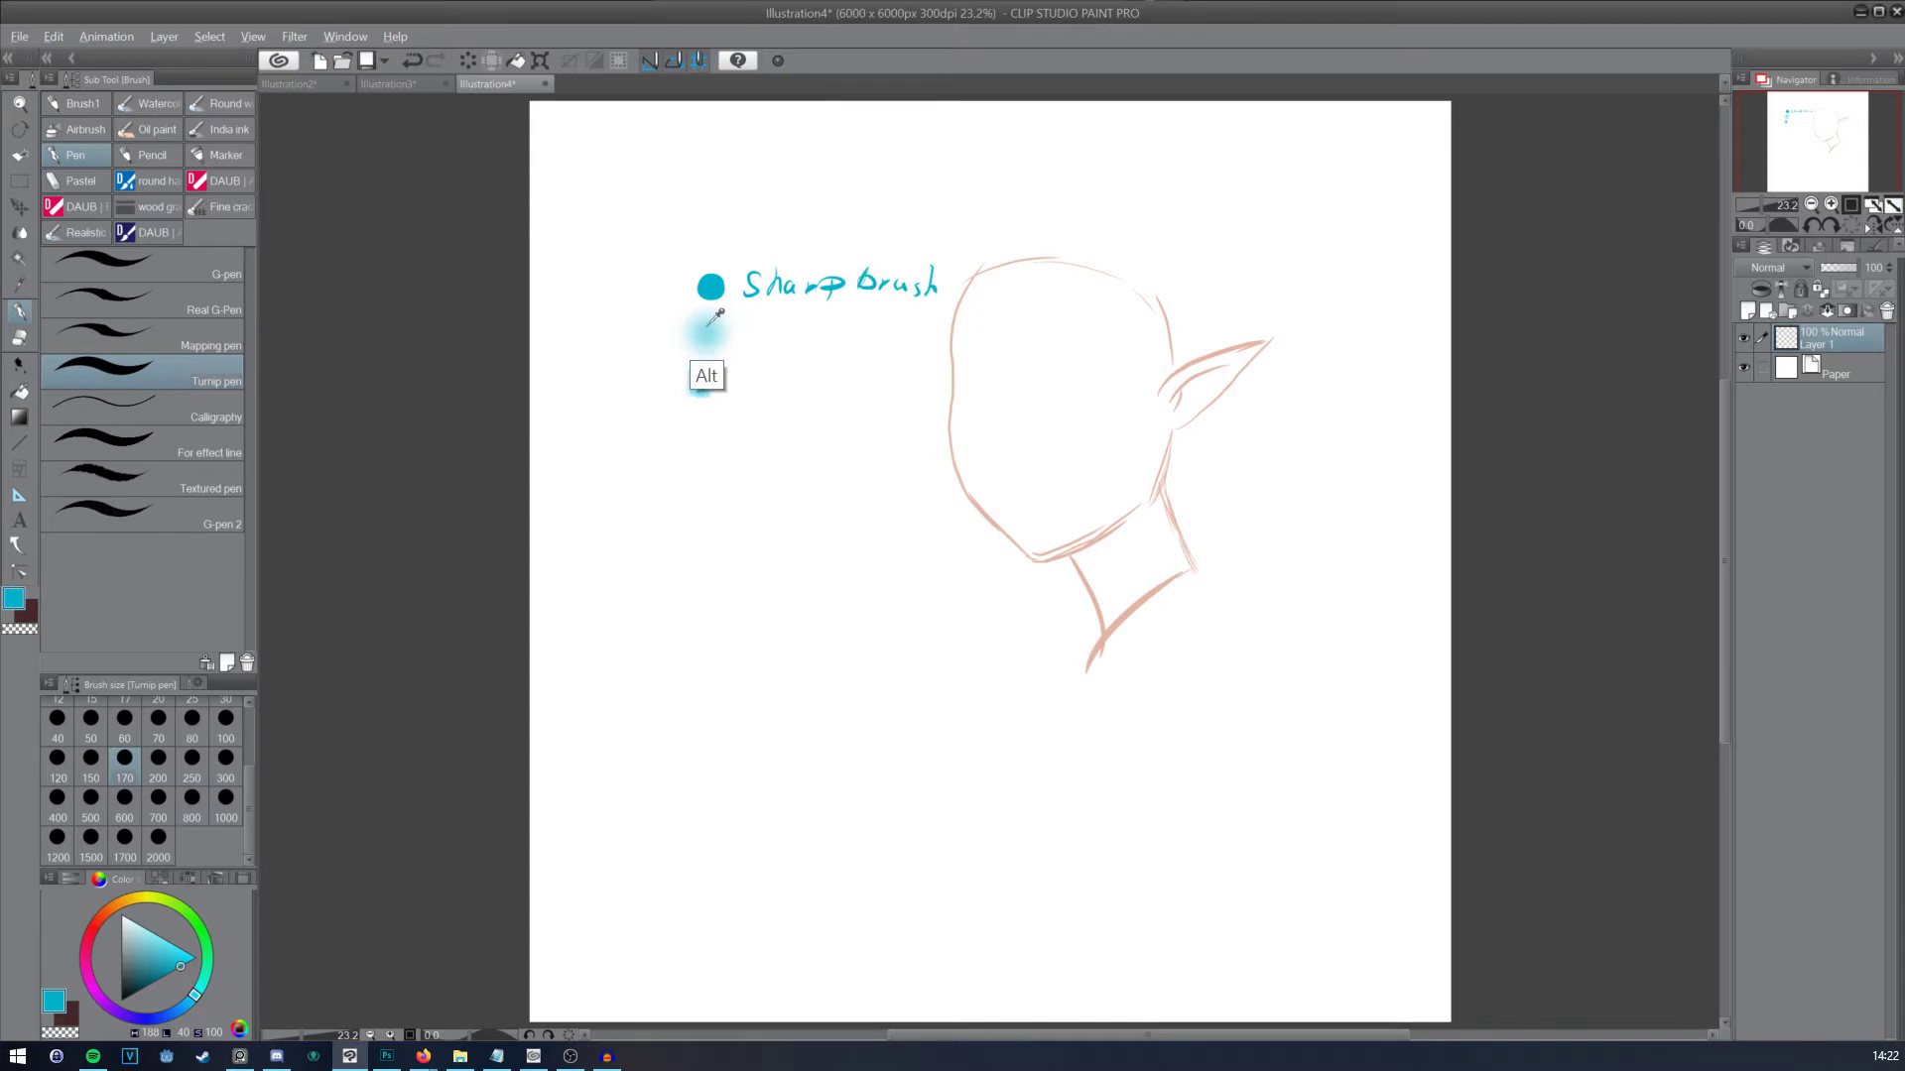
pyautogui.keyDown('alt'); pyautogui.click(701, 375); pyautogui.keyUp('alt')
pyautogui.moveTo(753, 324)
pyautogui.mouseDown()
pyautogui.moveTo(794, 330)
pyautogui.moveTo(784, 357)
pyautogui.moveTo(844, 329)
pyautogui.moveTo(898, 343)
pyautogui.moveTo(925, 312)
pyautogui.moveTo(940, 346)
pyautogui.mouseUp()
# Step: Label the half-soft square "Half soft" in light cyan, and sample the skin tone from the neck sketch
pyautogui.press('alt')
pyautogui.keyDown('alt'); pyautogui.click(711, 386); pyautogui.keyUp('alt')
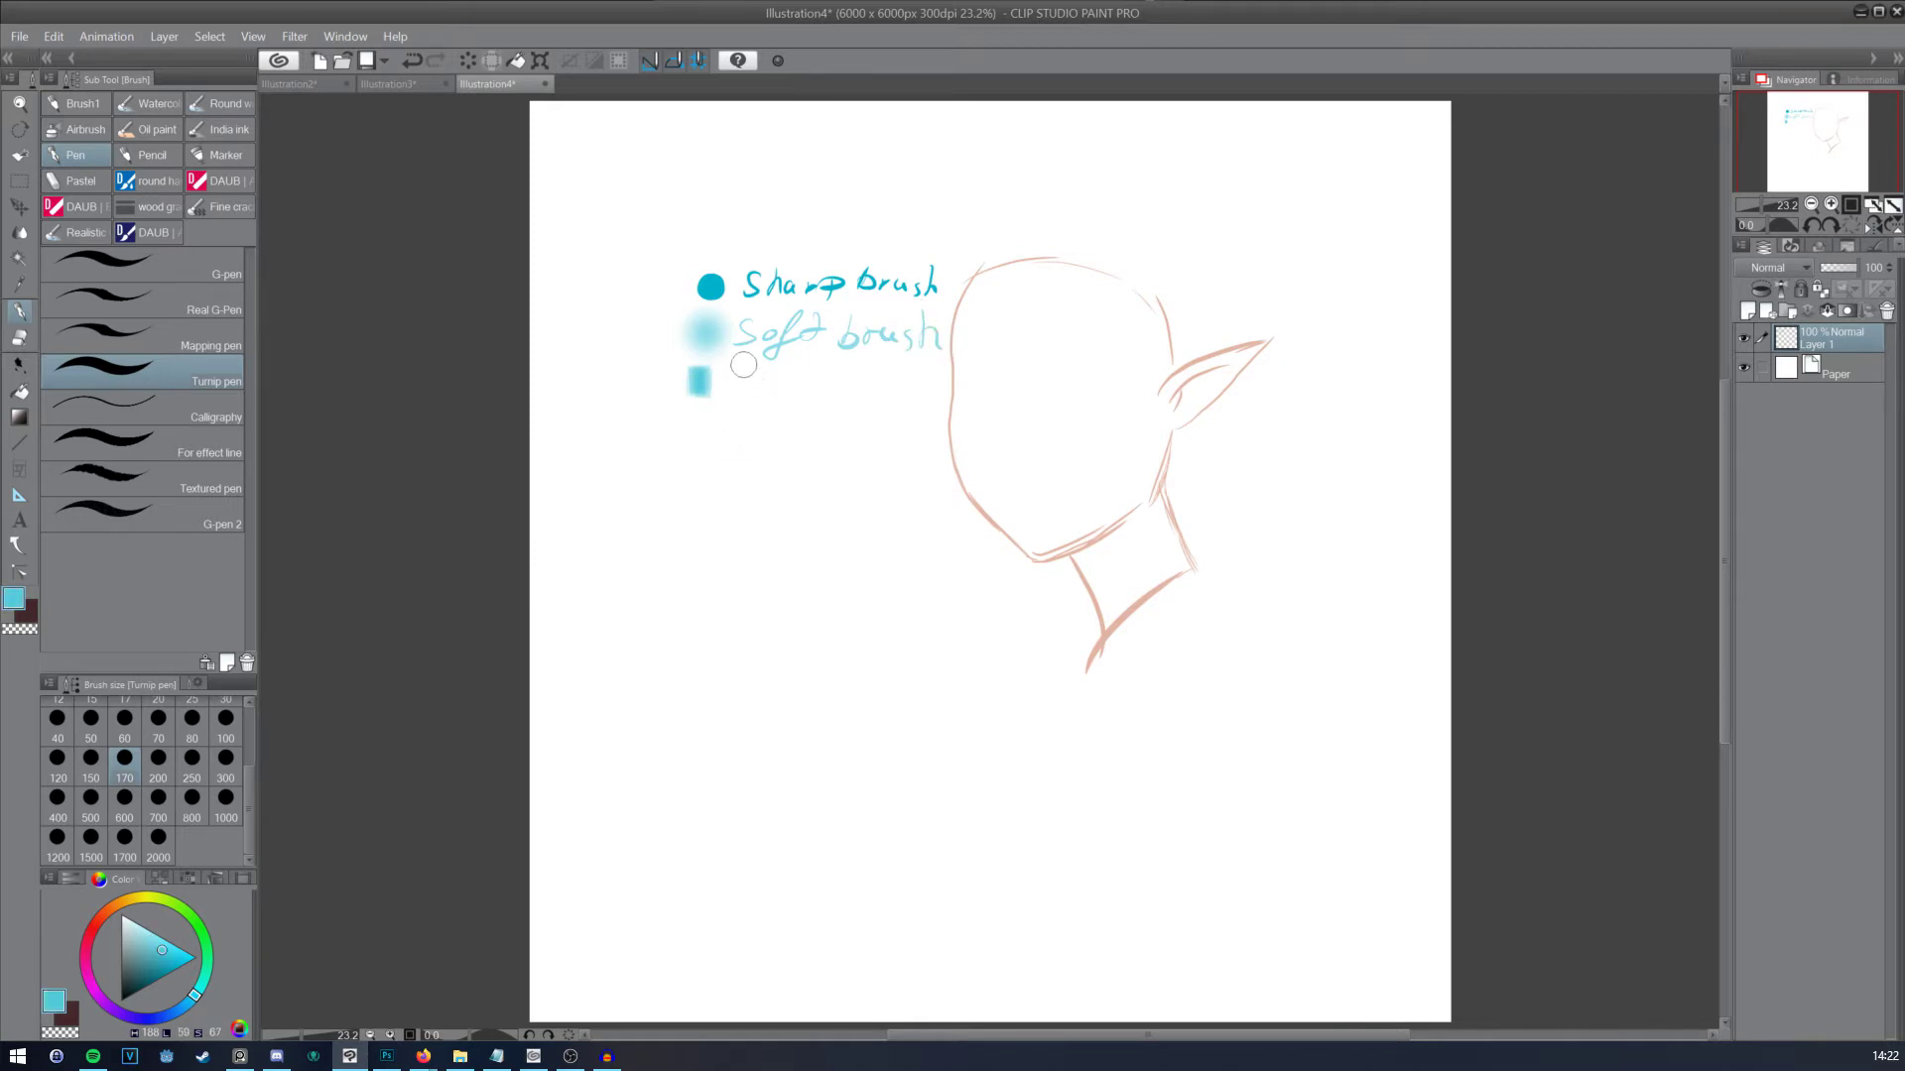
pyautogui.moveTo(746, 371); pyautogui.dragTo(742, 391)
pyautogui.hotkey('ctrl', 'z')
pyautogui.moveTo(747, 364); pyautogui.dragTo(745, 384)
pyautogui.moveTo(739, 376); pyautogui.dragTo(782, 398)
pyautogui.moveTo(780, 388)
pyautogui.mouseDown()
pyautogui.moveTo(825, 382)
pyautogui.moveTo(835, 402)
pyautogui.mouseUp()
pyautogui.moveTo(855, 373); pyautogui.dragTo(858, 386)
pyautogui.keyDown('alt'); pyautogui.click(1096, 679); pyautogui.keyUp('alt')
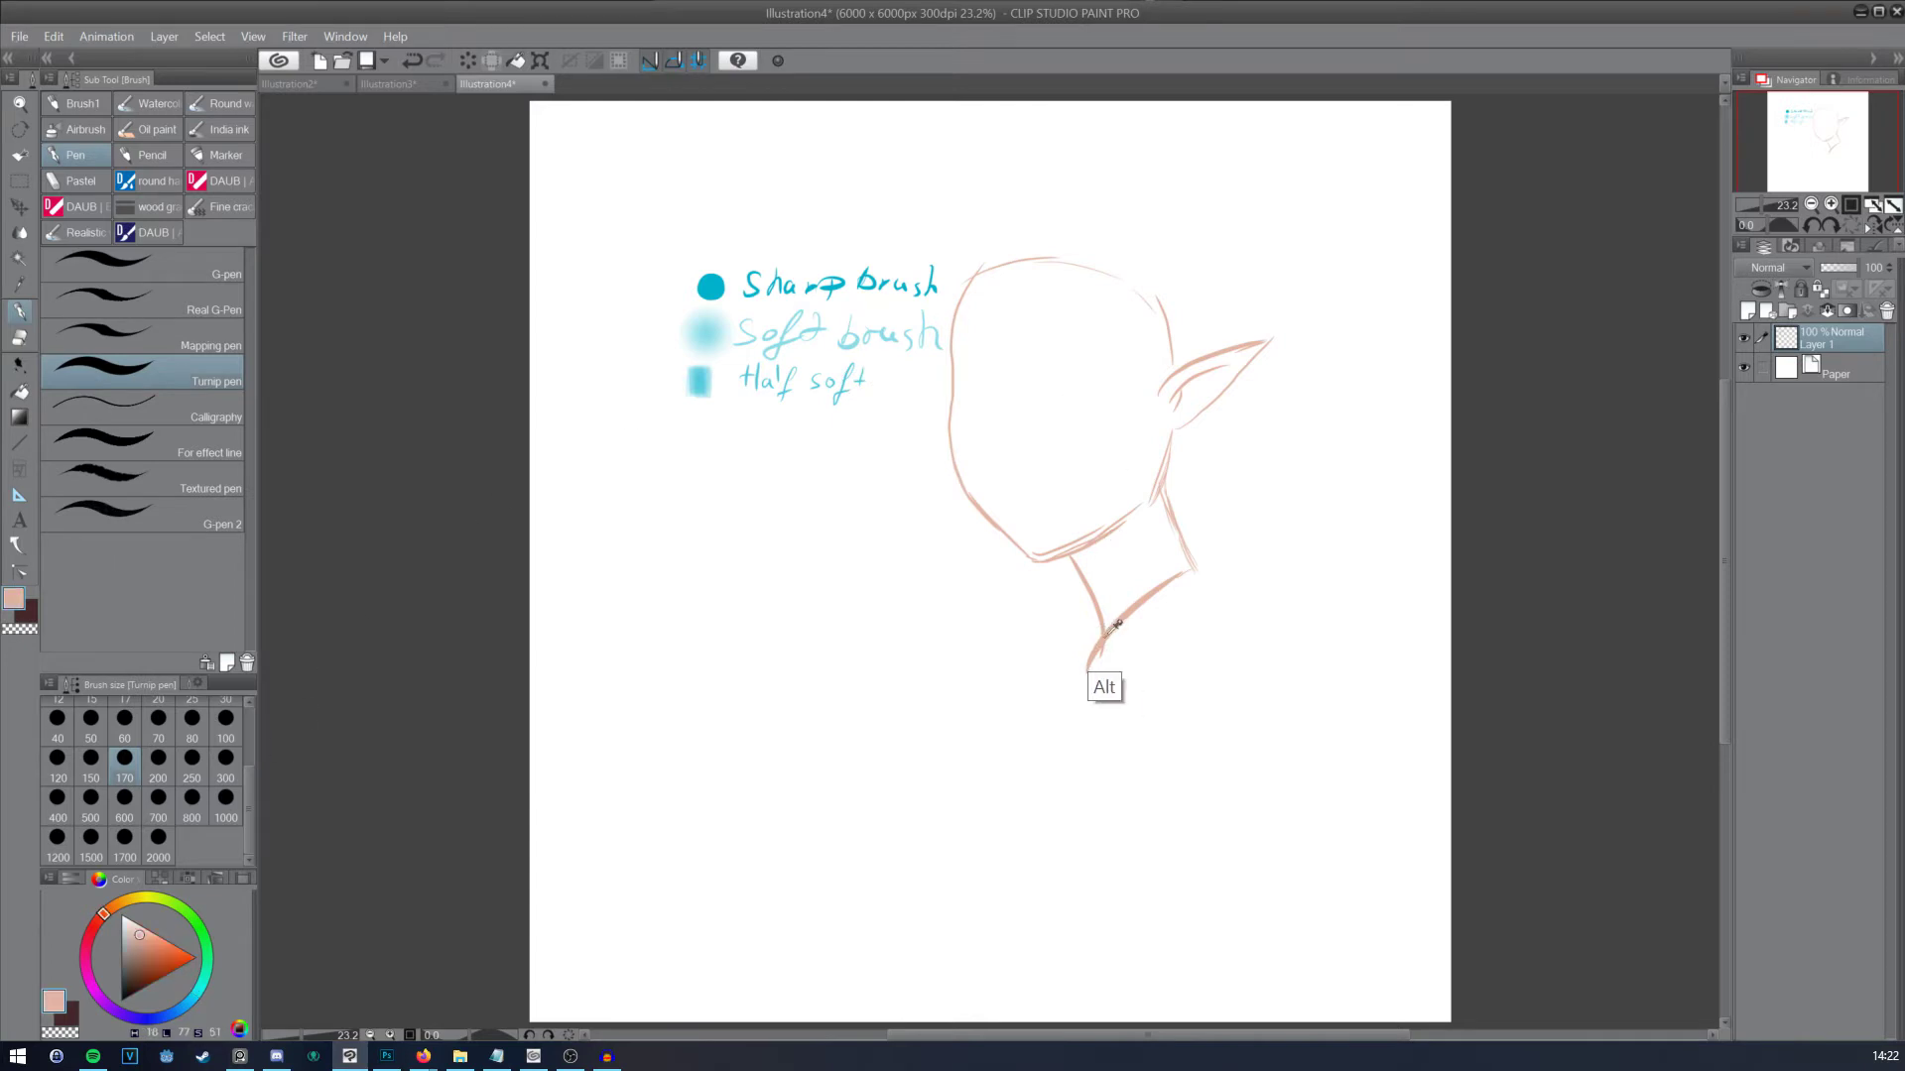
# Step: Lasso the brush samples with their labels, move them away from the head towards the canvas's left edge, and deselect
pyautogui.click(19, 182)
pyautogui.click(138, 241)
pyautogui.moveTo(913, 421)
pyautogui.mouseDown()
pyautogui.moveTo(742, 478)
pyautogui.moveTo(995, 204)
pyautogui.moveTo(873, 448)
pyautogui.mouseUp()
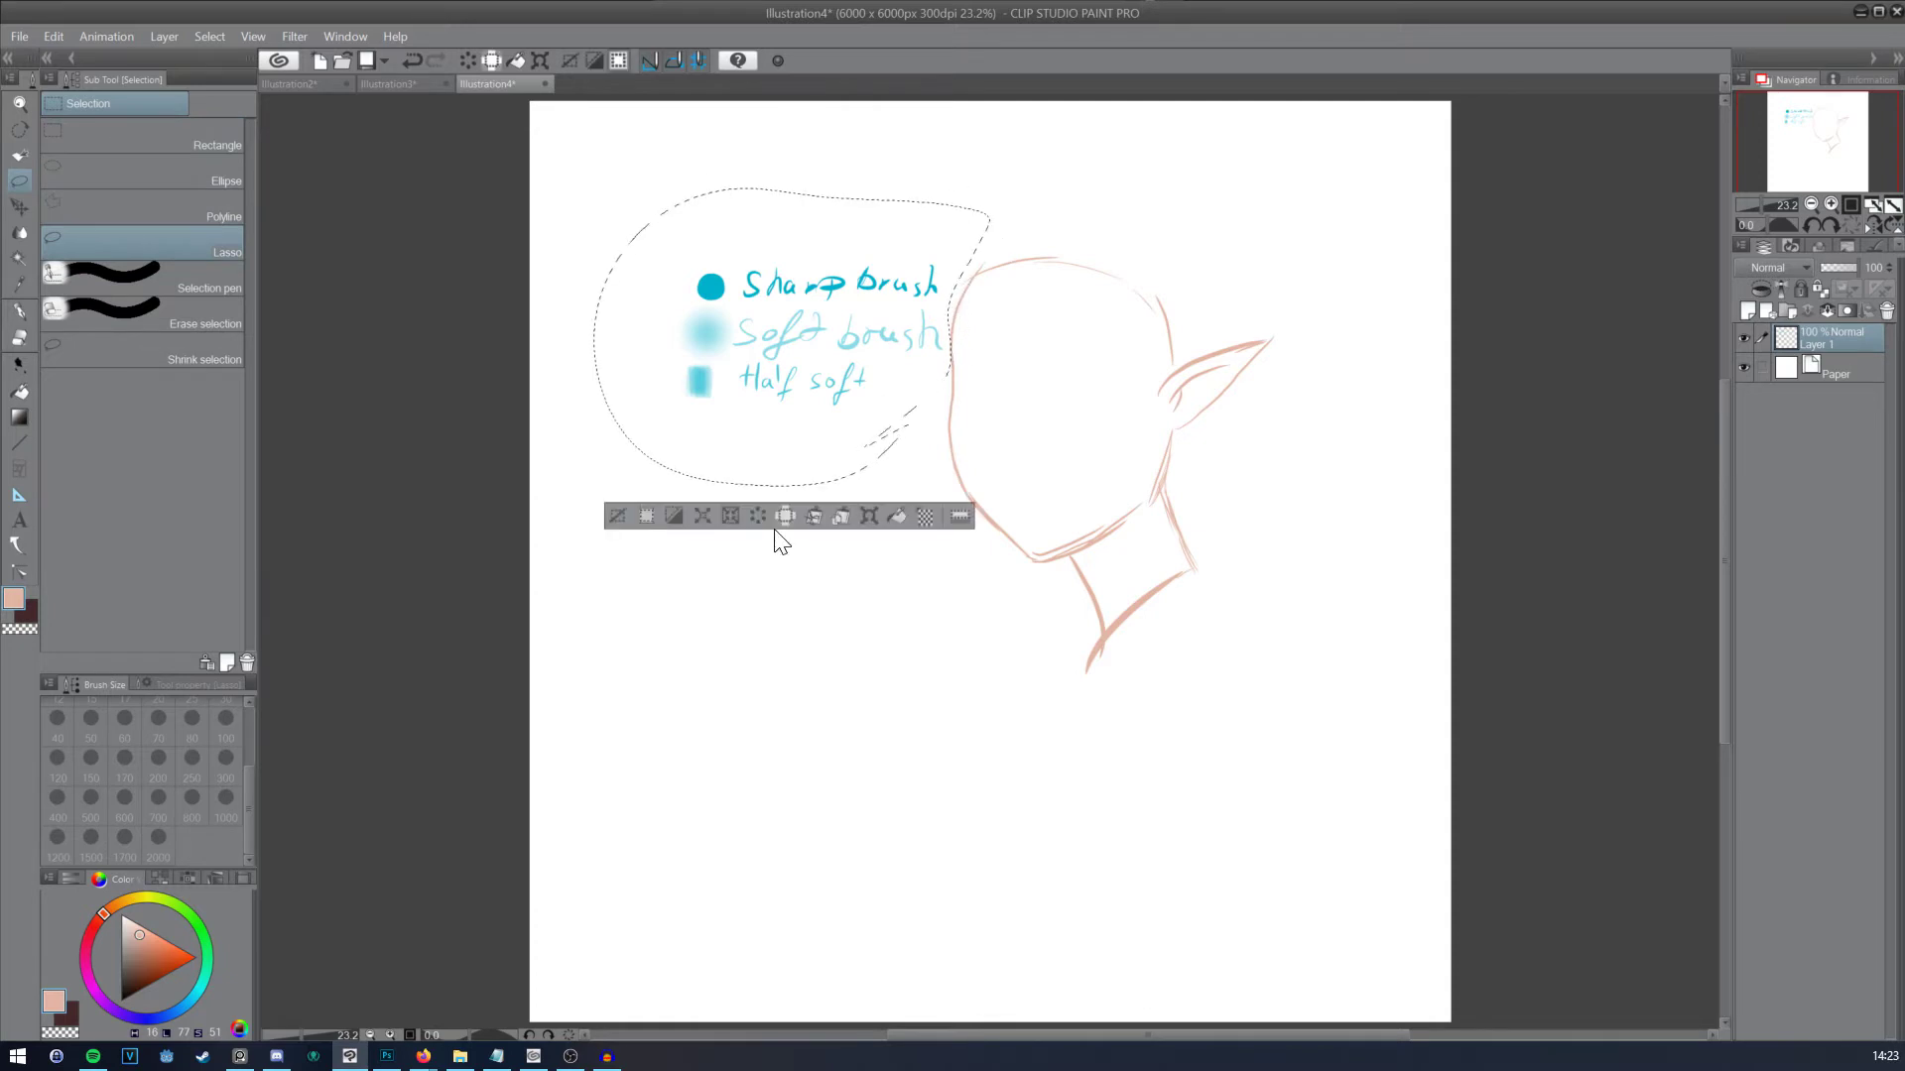
pyautogui.click(20, 207)
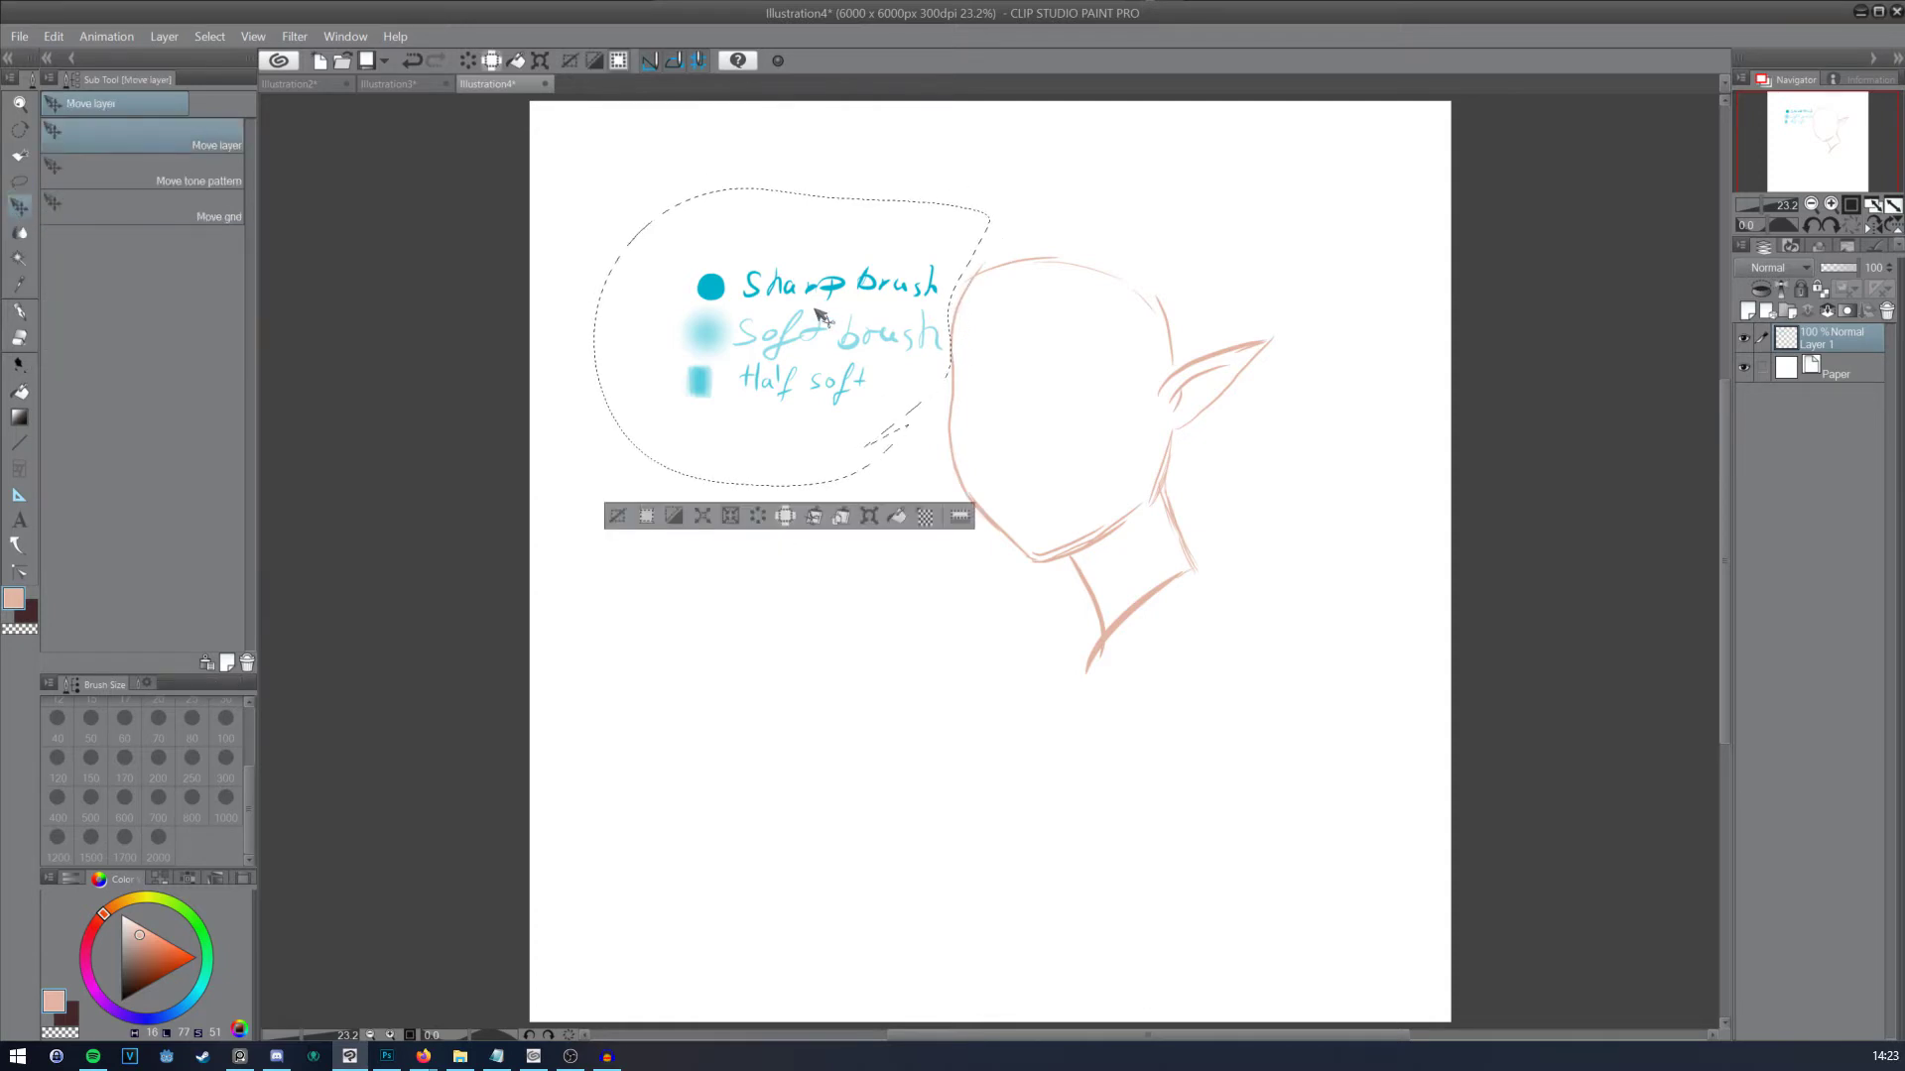
pyautogui.moveTo(712, 291); pyautogui.dragTo(636, 287)
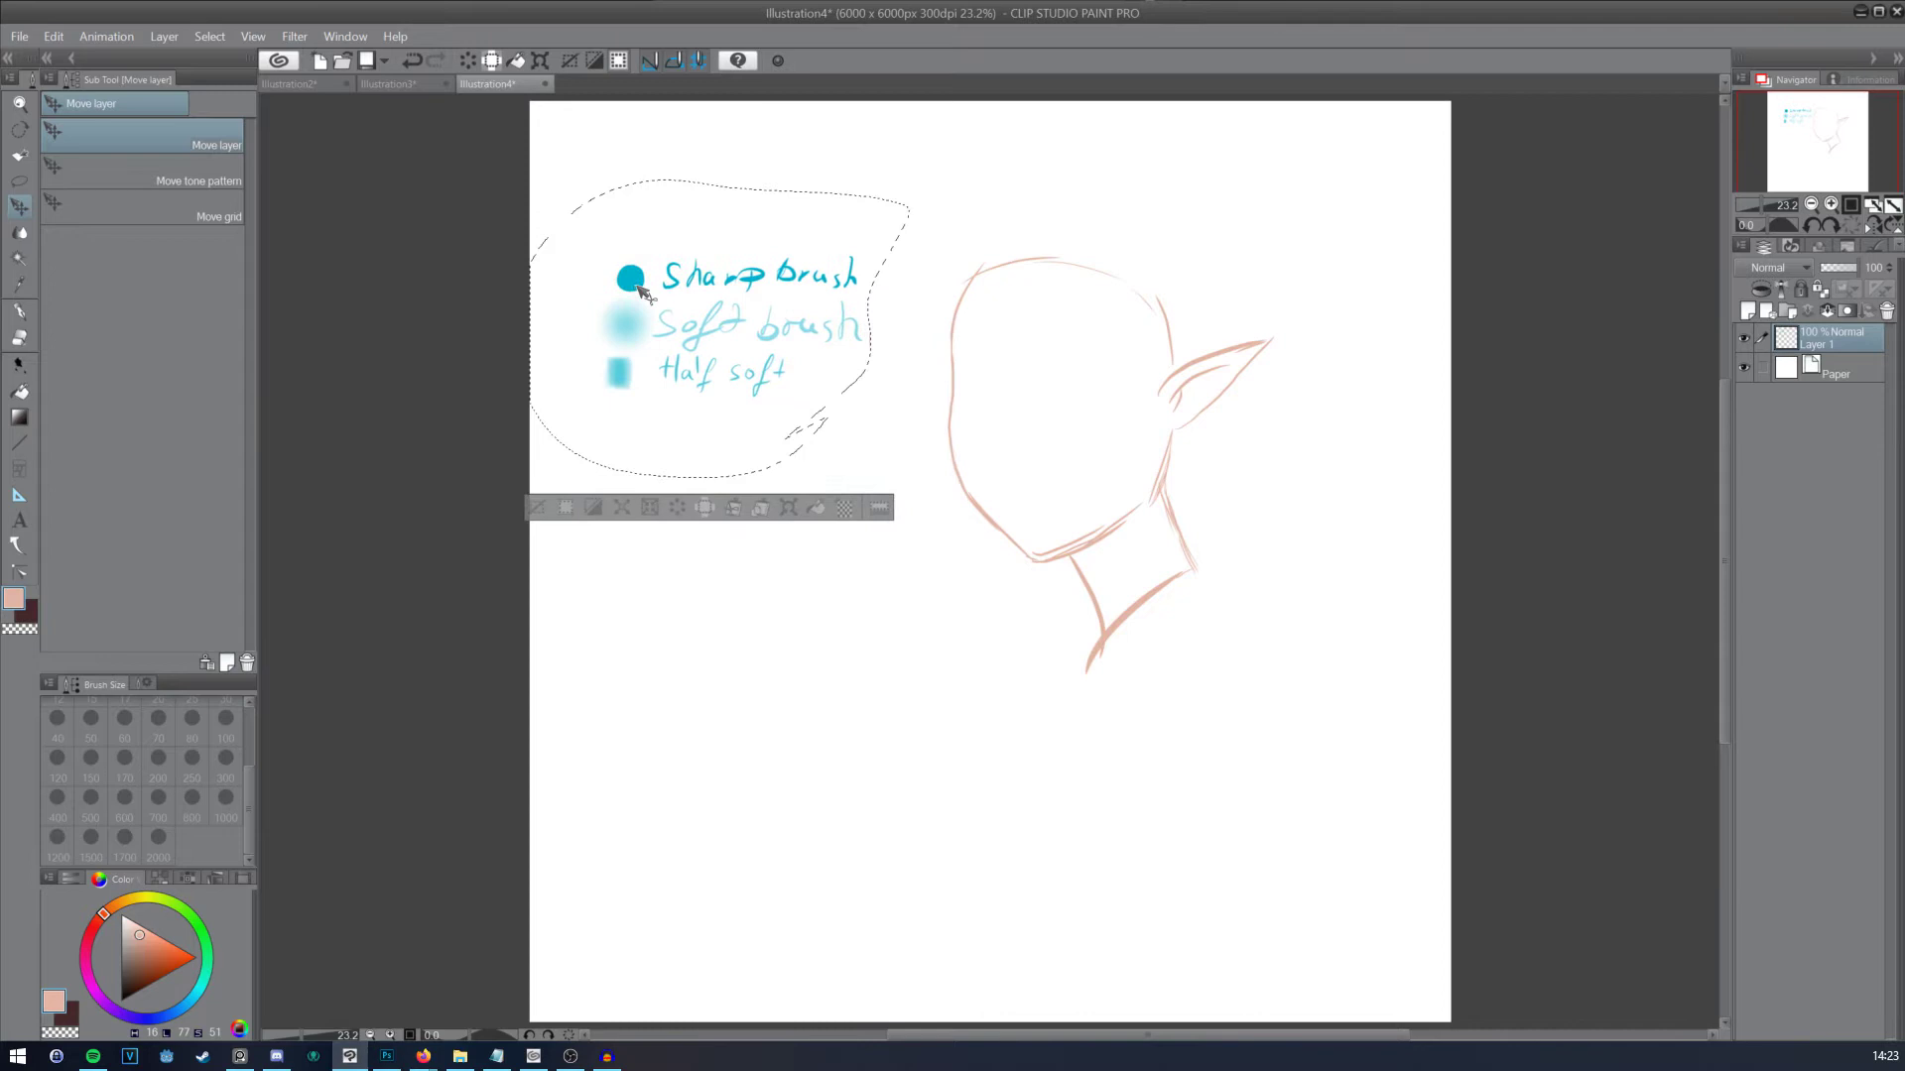
pyautogui.click(19, 184)
pyautogui.click(138, 139)
pyautogui.click(453, 249)
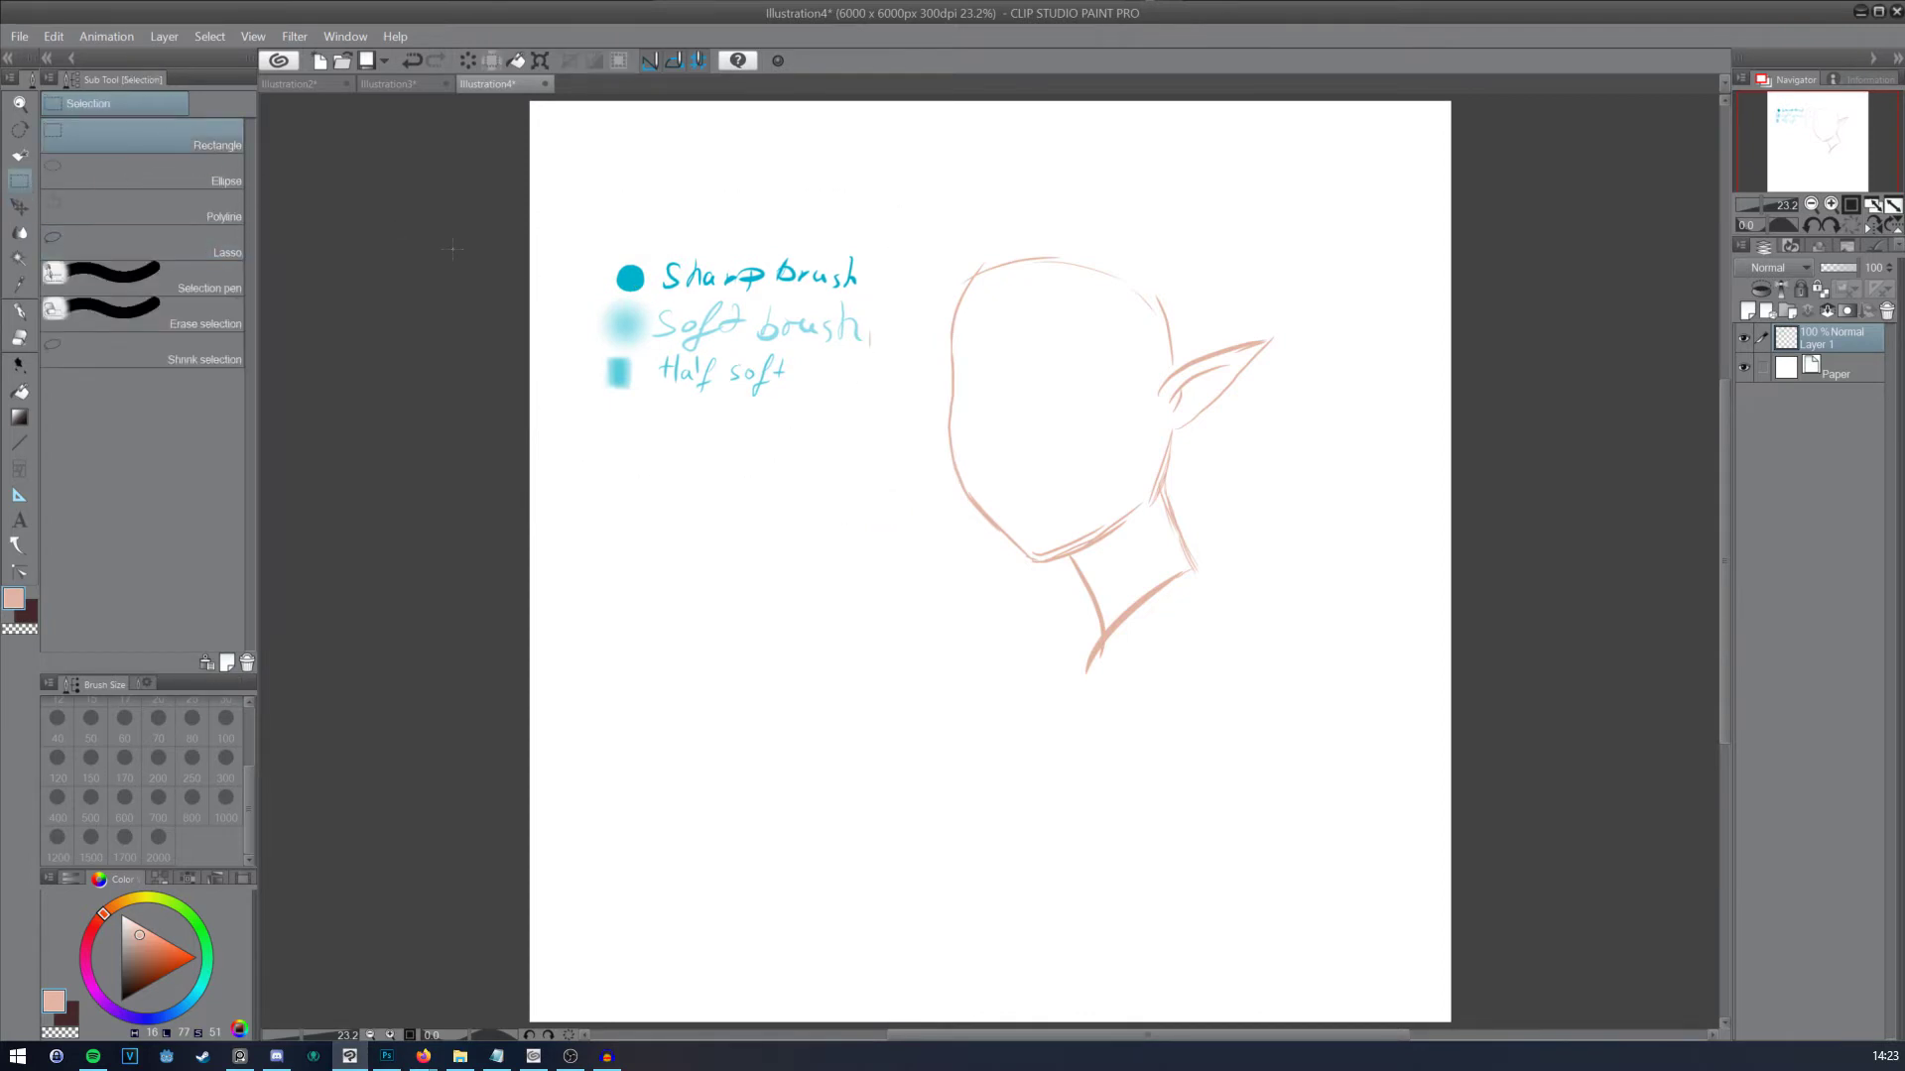
# Step: Fill the head, ear and neck with the skin tone using the Turnip pen at size 300
pyautogui.click(19, 312)
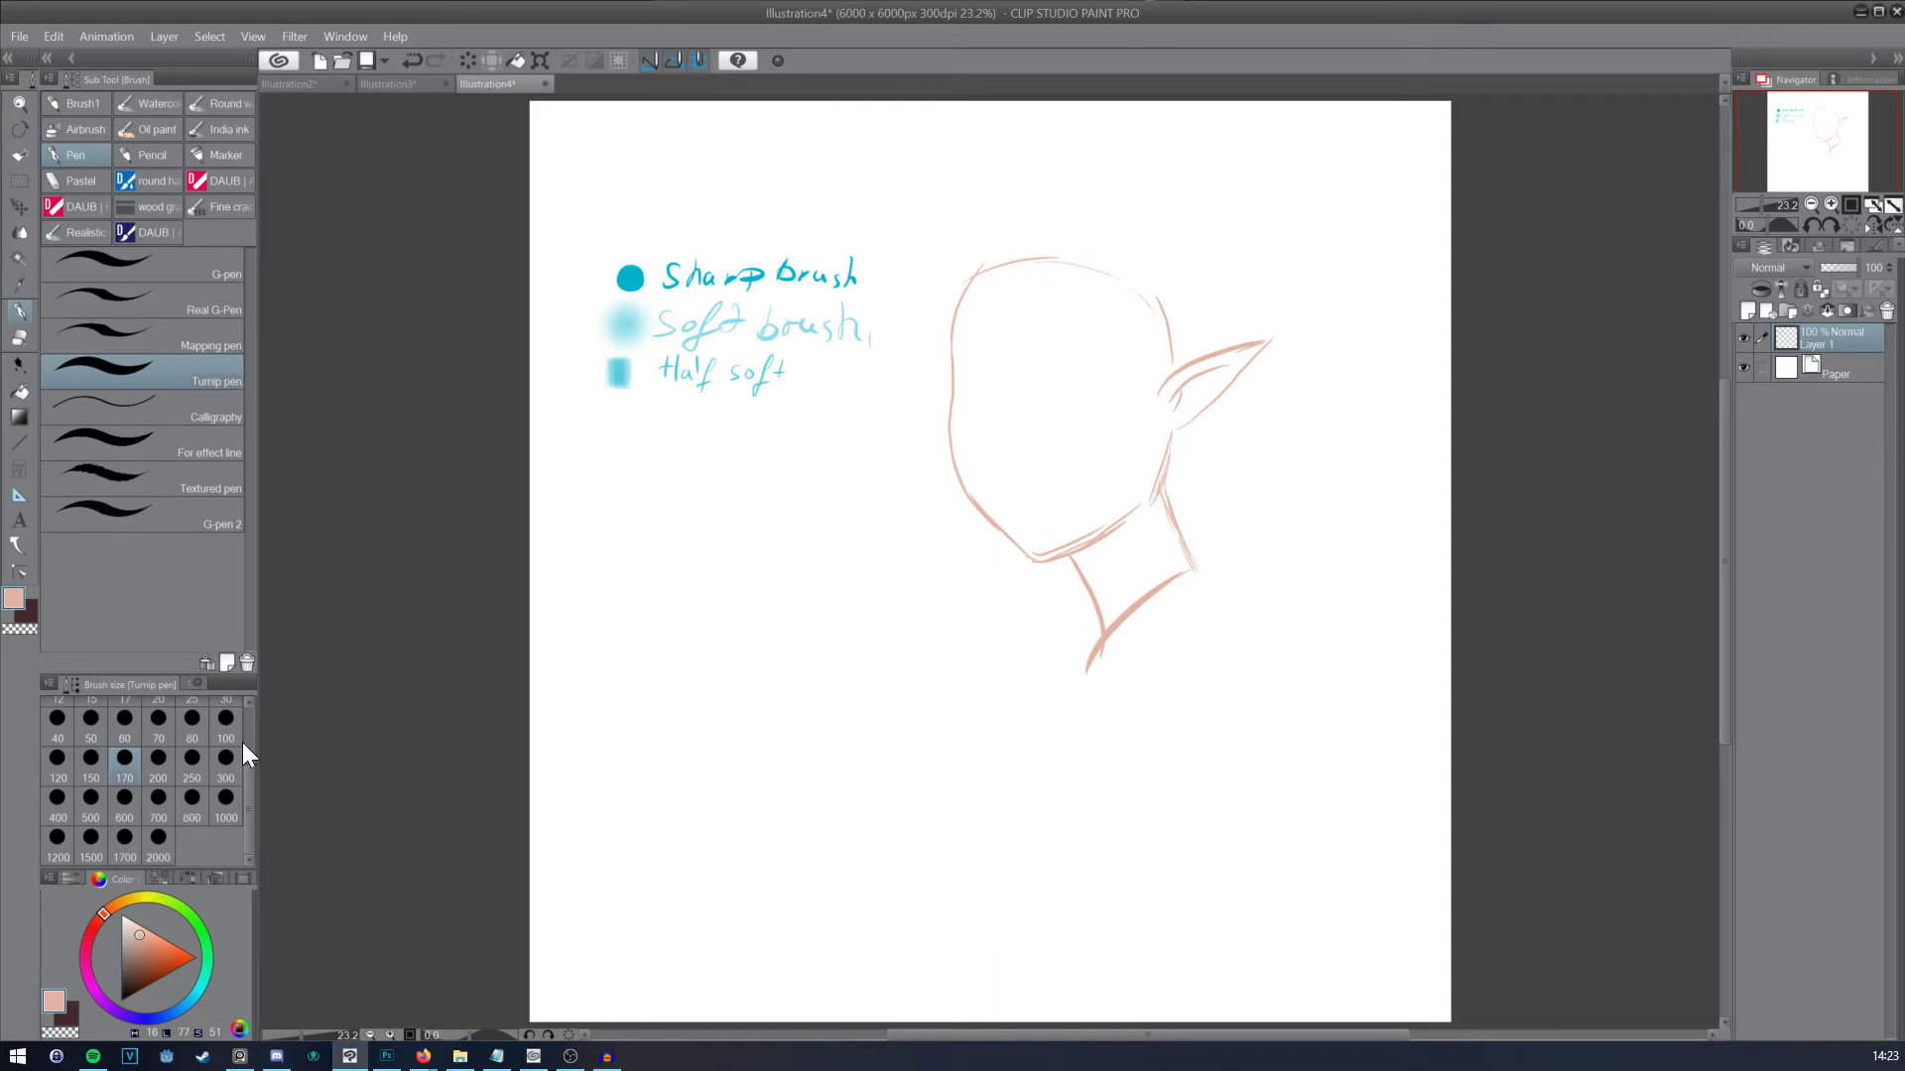
pyautogui.click(225, 762)
pyautogui.moveTo(1086, 384)
pyautogui.mouseDown()
pyautogui.moveTo(1067, 335)
pyautogui.moveTo(1051, 476)
pyautogui.moveTo(1062, 434)
pyautogui.moveTo(982, 348)
pyautogui.moveTo(986, 478)
pyautogui.moveTo(965, 458)
pyautogui.moveTo(961, 408)
pyautogui.moveTo(984, 504)
pyautogui.moveTo(1039, 539)
pyautogui.moveTo(1041, 506)
pyautogui.moveTo(1041, 530)
pyautogui.moveTo(1001, 518)
pyautogui.moveTo(1026, 548)
pyautogui.moveTo(1132, 344)
pyautogui.moveTo(1059, 494)
pyautogui.moveTo(1098, 477)
pyautogui.moveTo(1054, 552)
pyautogui.moveTo(1139, 477)
pyautogui.moveTo(1089, 517)
pyautogui.moveTo(1165, 422)
pyautogui.moveTo(1158, 393)
pyautogui.moveTo(1108, 453)
pyautogui.moveTo(1187, 404)
pyautogui.moveTo(1177, 421)
pyautogui.moveTo(1192, 397)
pyautogui.moveTo(1161, 397)
pyautogui.moveTo(1186, 373)
pyautogui.moveTo(1260, 351)
pyautogui.moveTo(1183, 412)
pyautogui.moveTo(1260, 345)
pyautogui.moveTo(1084, 526)
pyautogui.moveTo(1151, 443)
pyautogui.moveTo(1130, 507)
pyautogui.moveTo(1069, 547)
pyautogui.moveTo(1158, 449)
pyautogui.moveTo(1070, 545)
pyautogui.moveTo(1096, 587)
pyautogui.moveTo(1099, 556)
pyautogui.moveTo(1123, 588)
pyautogui.moveTo(1153, 486)
pyautogui.moveTo(1082, 536)
pyautogui.moveTo(1107, 621)
pyautogui.moveTo(1152, 528)
pyautogui.moveTo(1119, 593)
pyautogui.moveTo(1165, 536)
pyautogui.moveTo(1129, 595)
pyautogui.moveTo(1177, 532)
pyautogui.mouseUp()
pyautogui.moveTo(1102, 374); pyautogui.dragTo(1134, 359)
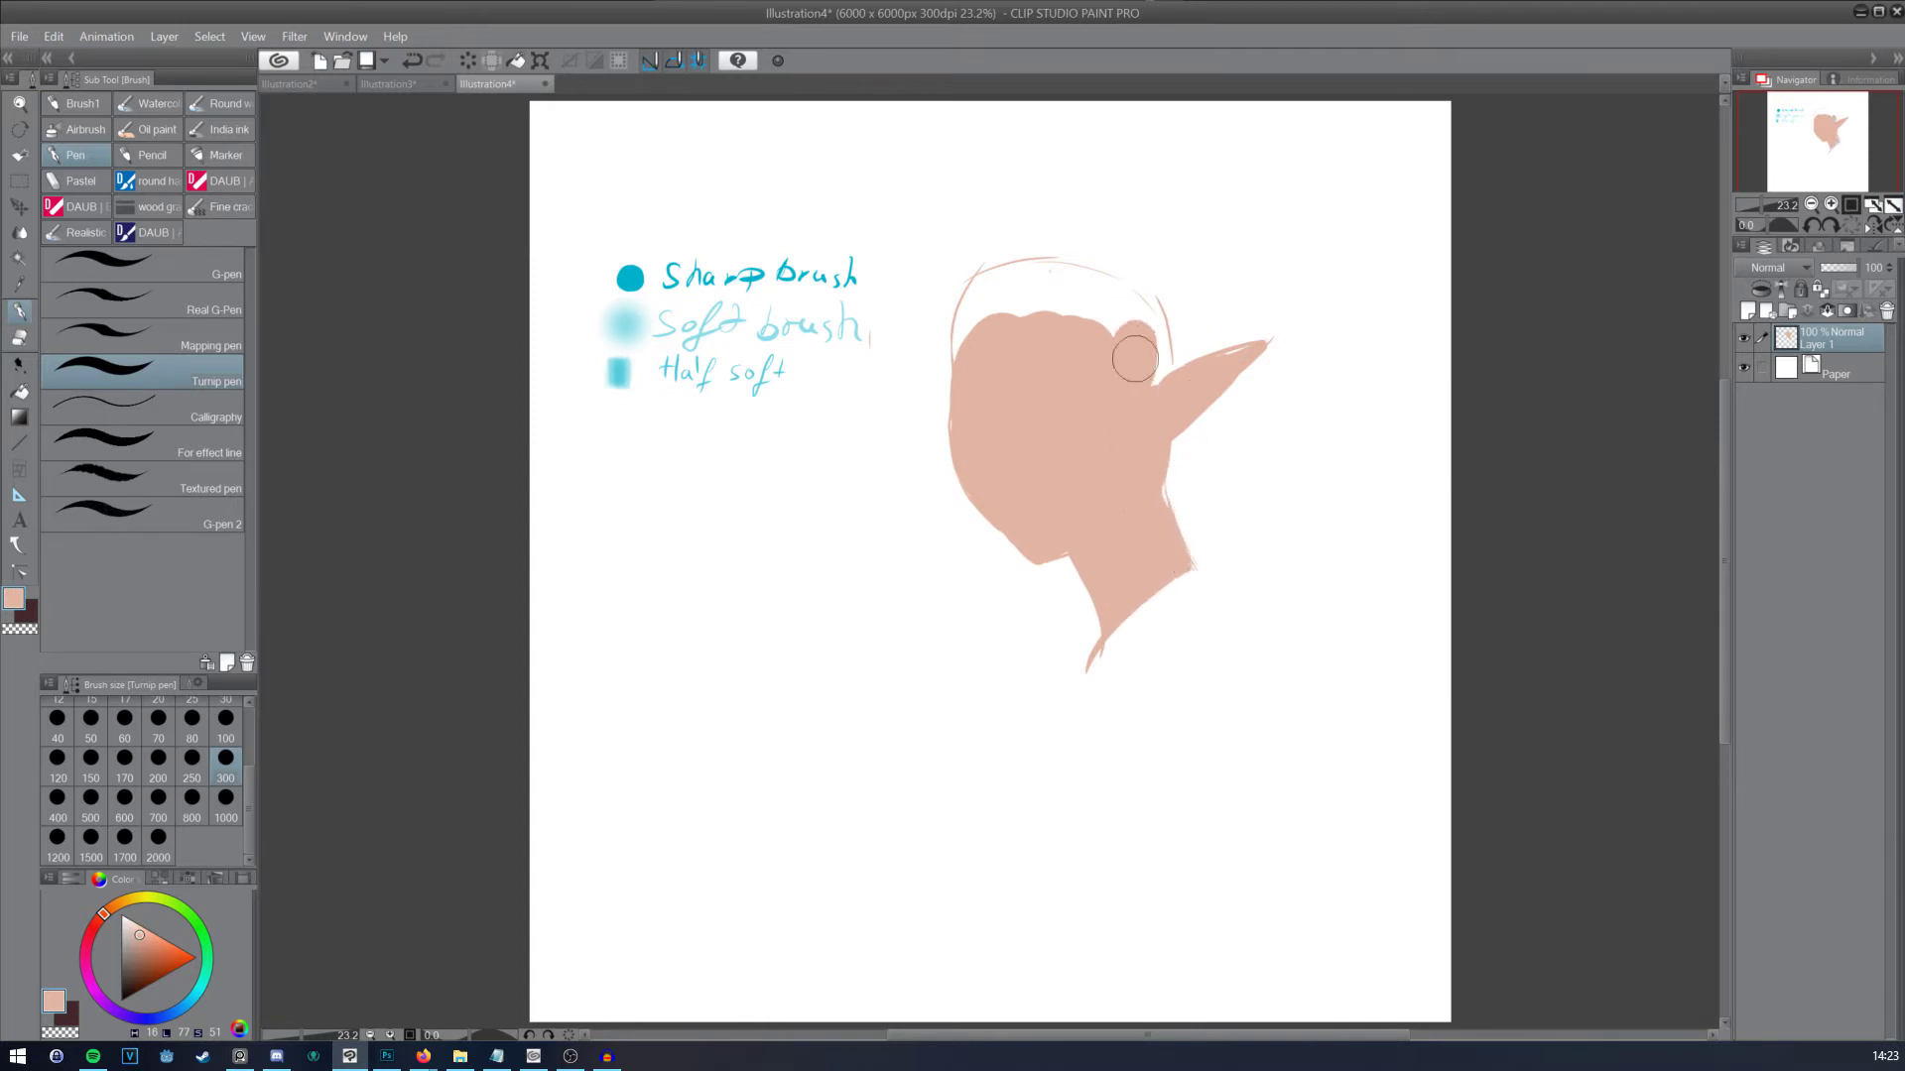
pyautogui.moveTo(973, 348)
pyautogui.mouseDown()
pyautogui.moveTo(1013, 275)
pyautogui.moveTo(983, 298)
pyautogui.moveTo(1102, 338)
pyautogui.moveTo(1022, 286)
pyautogui.moveTo(1159, 385)
pyautogui.moveTo(1155, 352)
pyautogui.moveTo(1048, 263)
pyautogui.mouseUp()
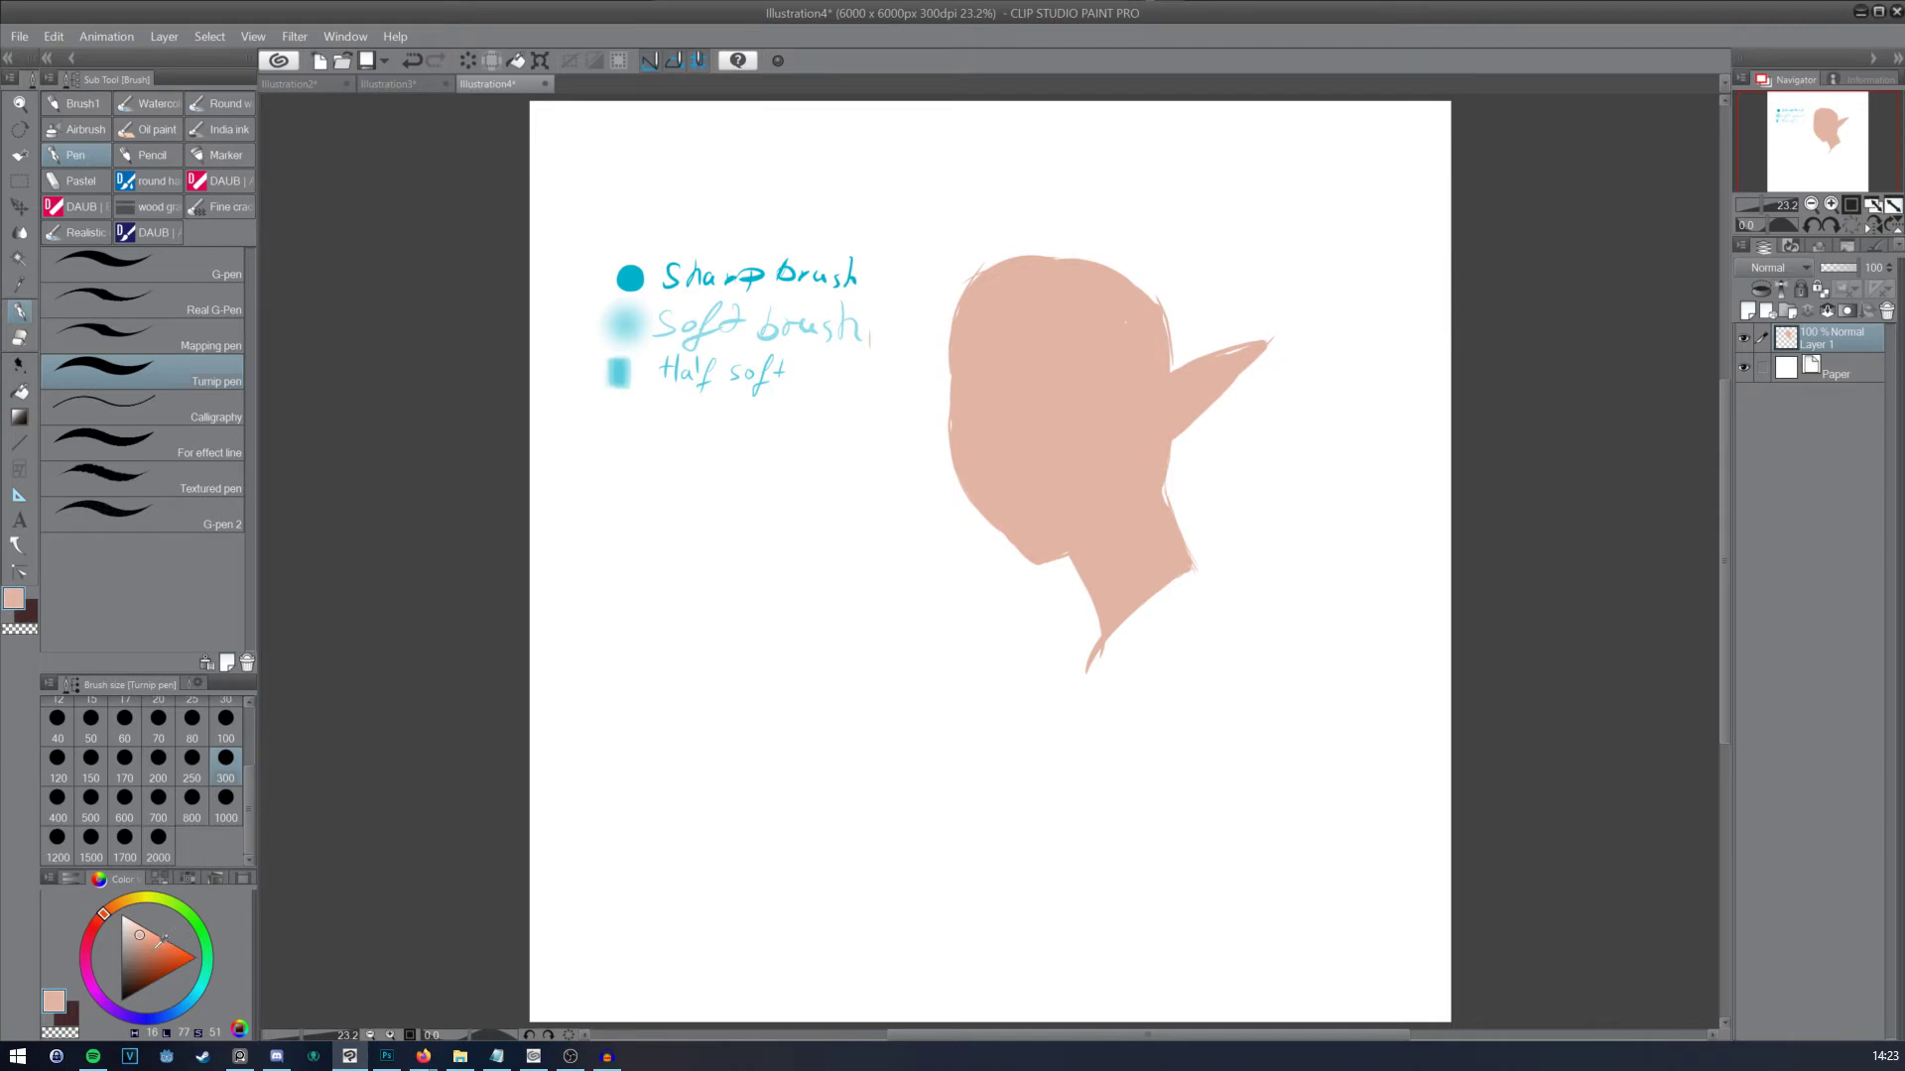
# Step: Sample the cyan from the brush samples and draw the hairline stroke from the top of the head down to the ear
pyautogui.click(191, 1000)
pyautogui.click(174, 961)
pyautogui.keyDown('alt'); pyautogui.click(622, 332); pyautogui.keyUp('alt')
pyautogui.moveTo(1089, 237); pyautogui.dragTo(1141, 383)
pyautogui.hotkey('ctrl', 'z')
pyautogui.moveTo(1103, 250); pyautogui.dragTo(1151, 380)
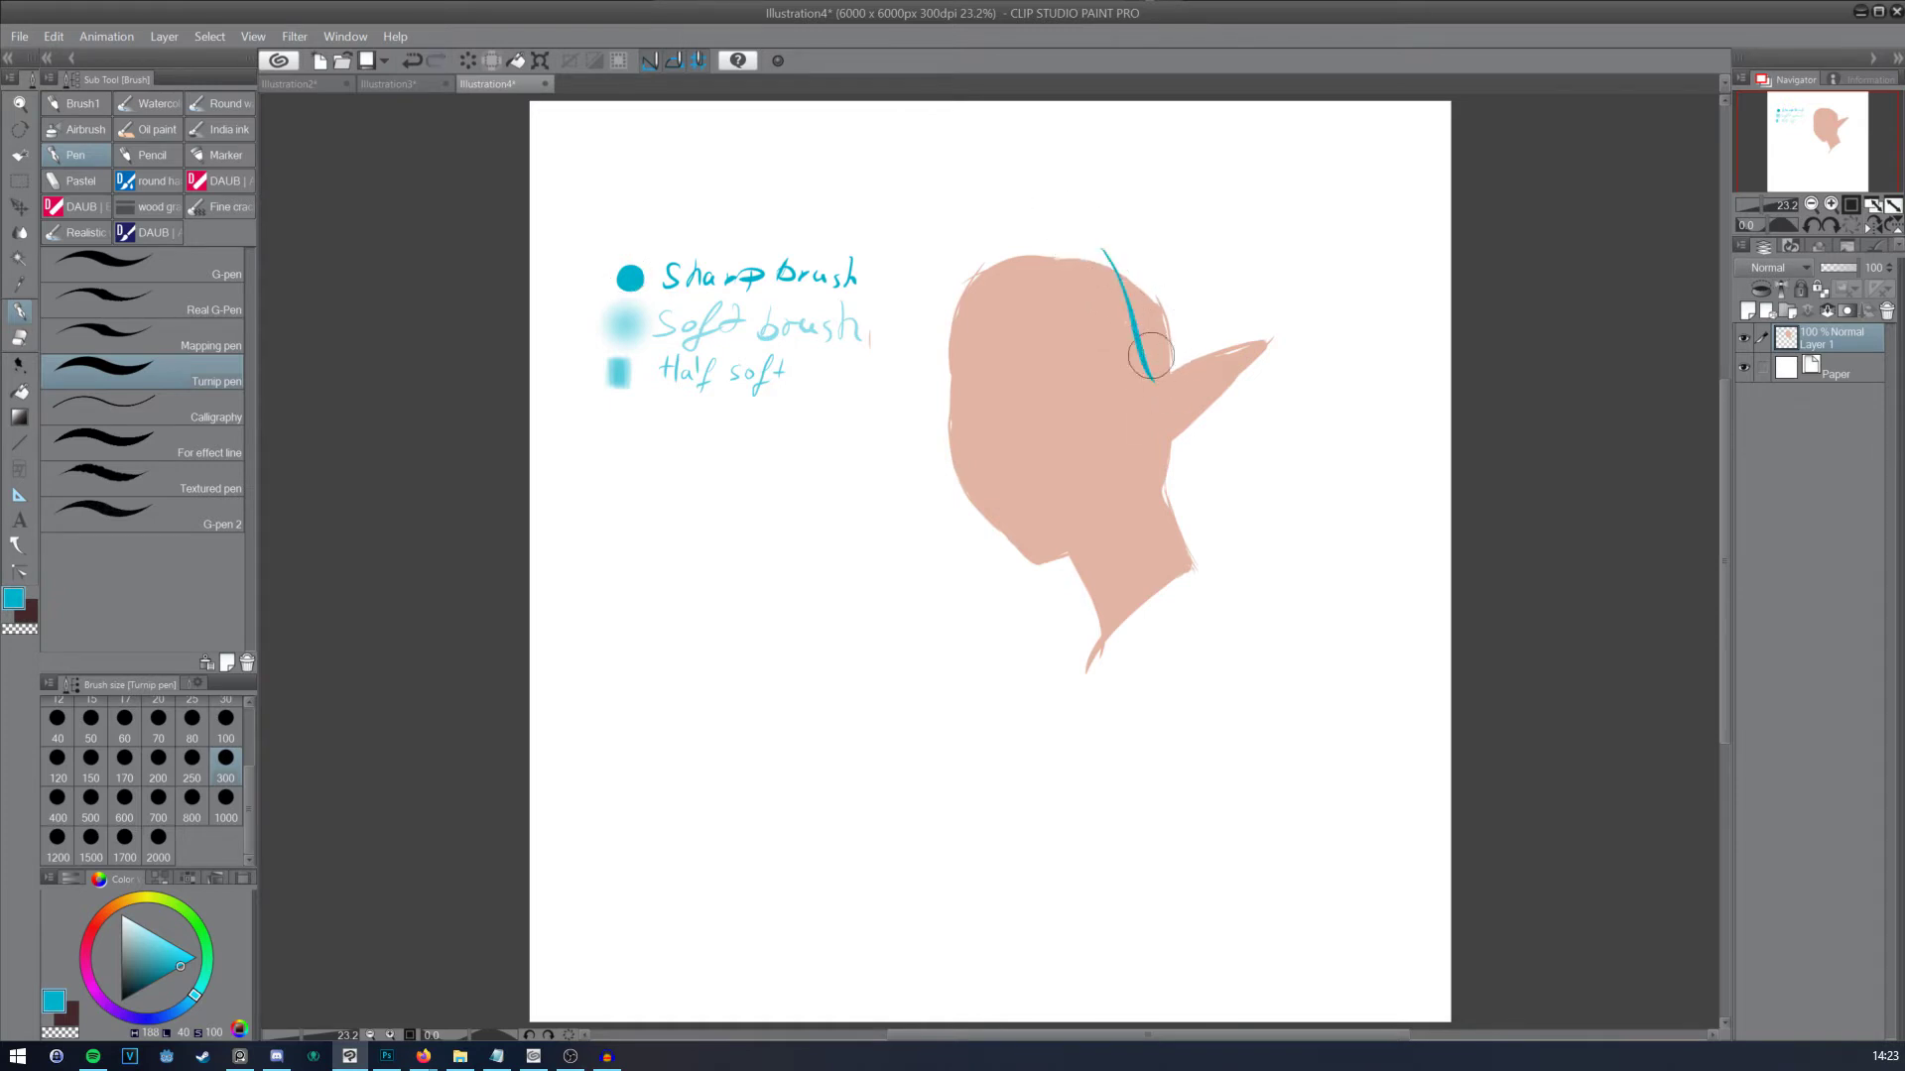
# Step: Outline the back of the hair in cyan, from above the crown around to a flicked tip and in to the nape
pyautogui.moveTo(1176, 518); pyautogui.dragTo(1319, 459)
pyautogui.moveTo(1044, 215)
pyautogui.mouseDown()
pyautogui.moveTo(1172, 187)
pyautogui.moveTo(1394, 369)
pyautogui.mouseUp()
pyautogui.hotkey('ctrl', 'z')
pyautogui.moveTo(1309, 447)
pyautogui.mouseDown()
pyautogui.moveTo(1360, 285)
pyautogui.moveTo(1349, 250)
pyautogui.mouseUp()
pyautogui.hotkey('ctrl', 'z')
pyautogui.moveTo(1052, 203)
pyautogui.mouseDown()
pyautogui.moveTo(1322, 289)
pyautogui.moveTo(1322, 415)
pyautogui.mouseUp()
pyautogui.moveTo(1333, 320); pyautogui.dragTo(1386, 394)
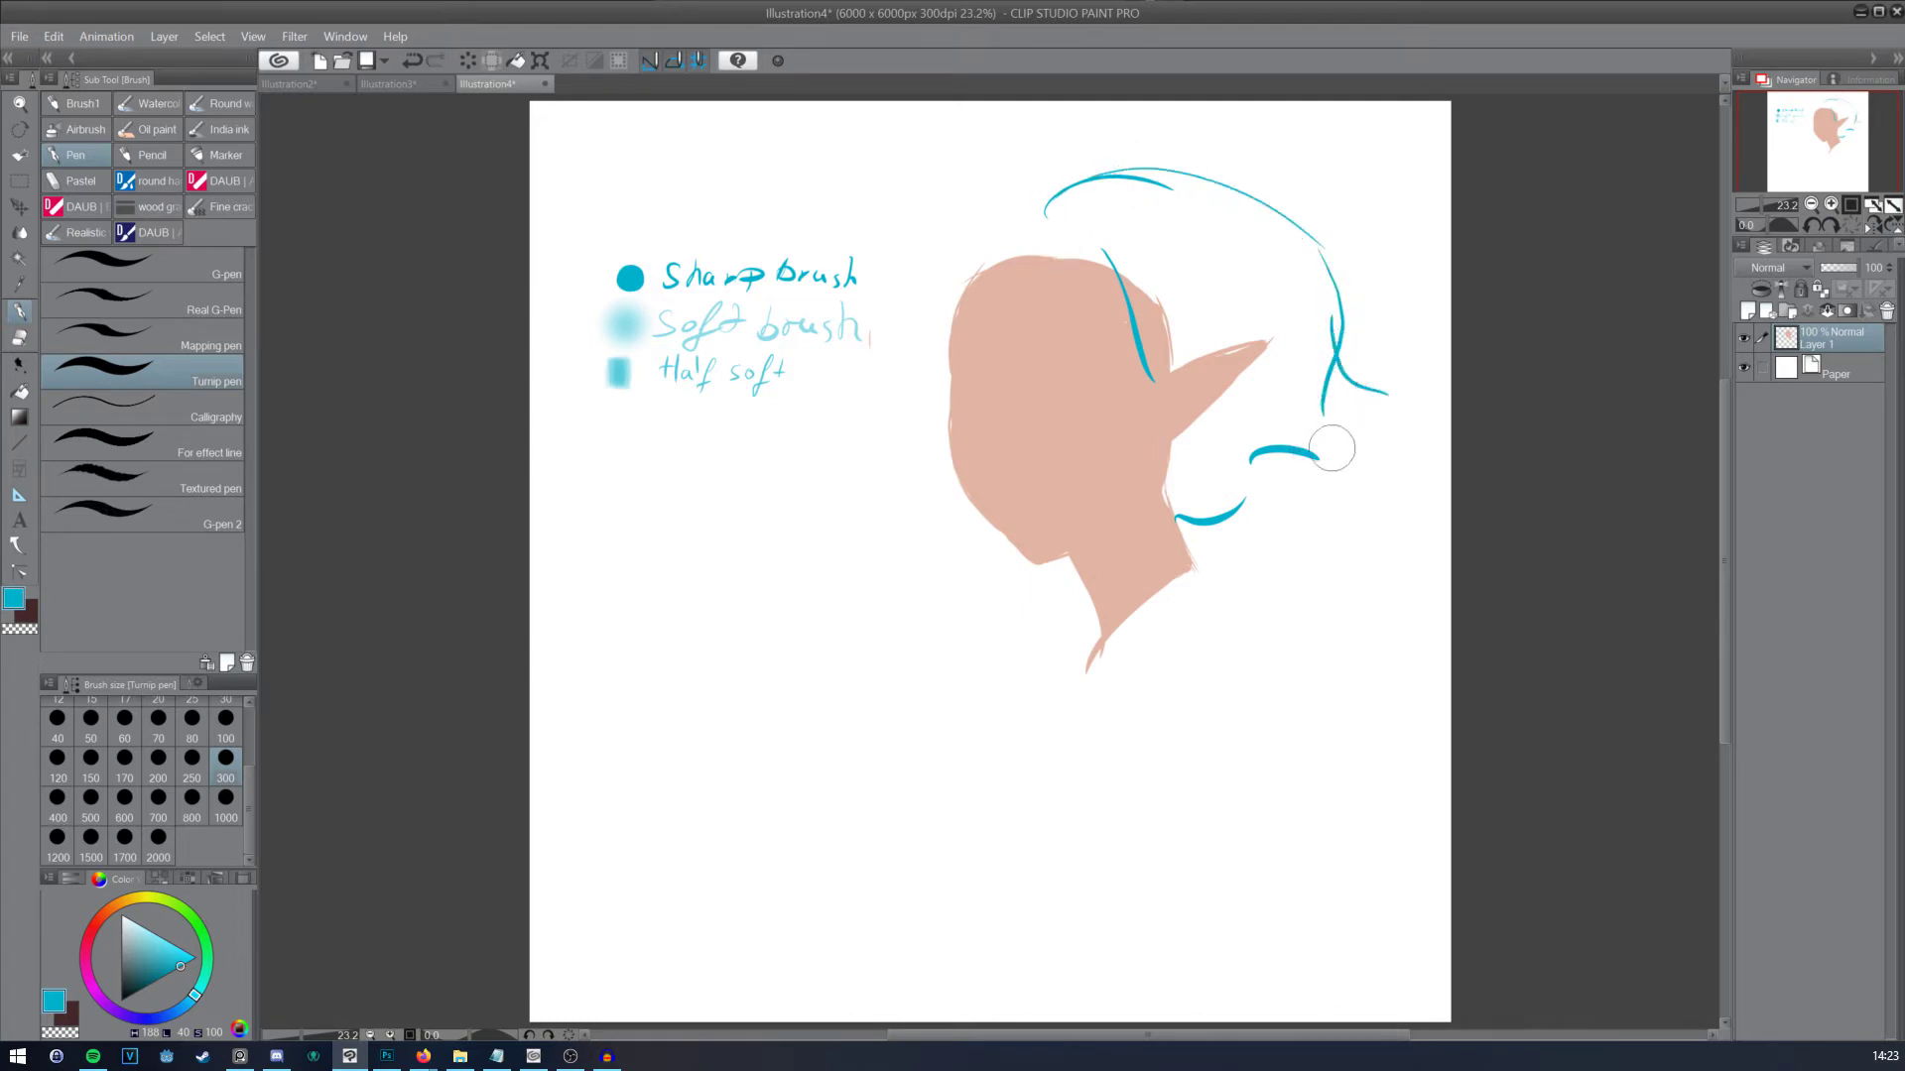
pyautogui.moveTo(1252, 496); pyautogui.dragTo(1310, 460)
pyautogui.moveTo(1385, 401); pyautogui.dragTo(1320, 458)
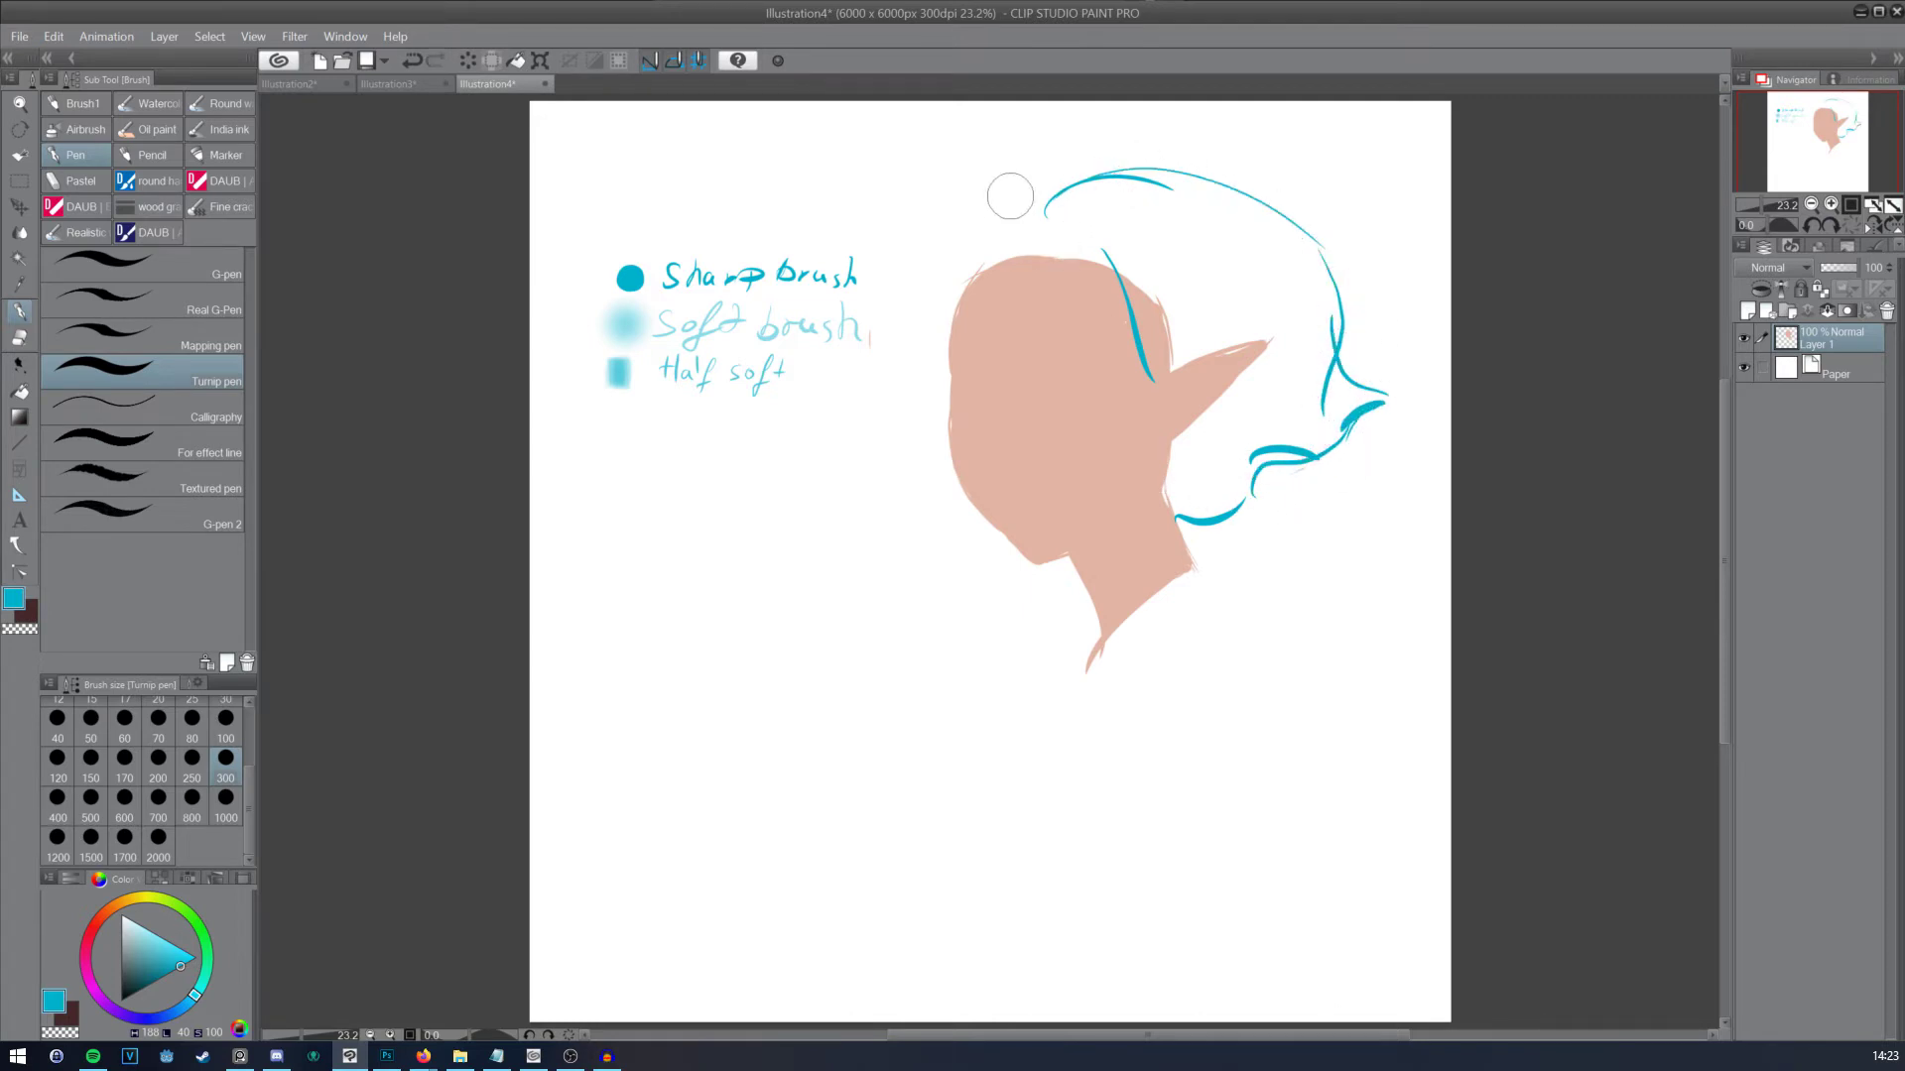
pyautogui.moveTo(1044, 199); pyautogui.dragTo(913, 268)
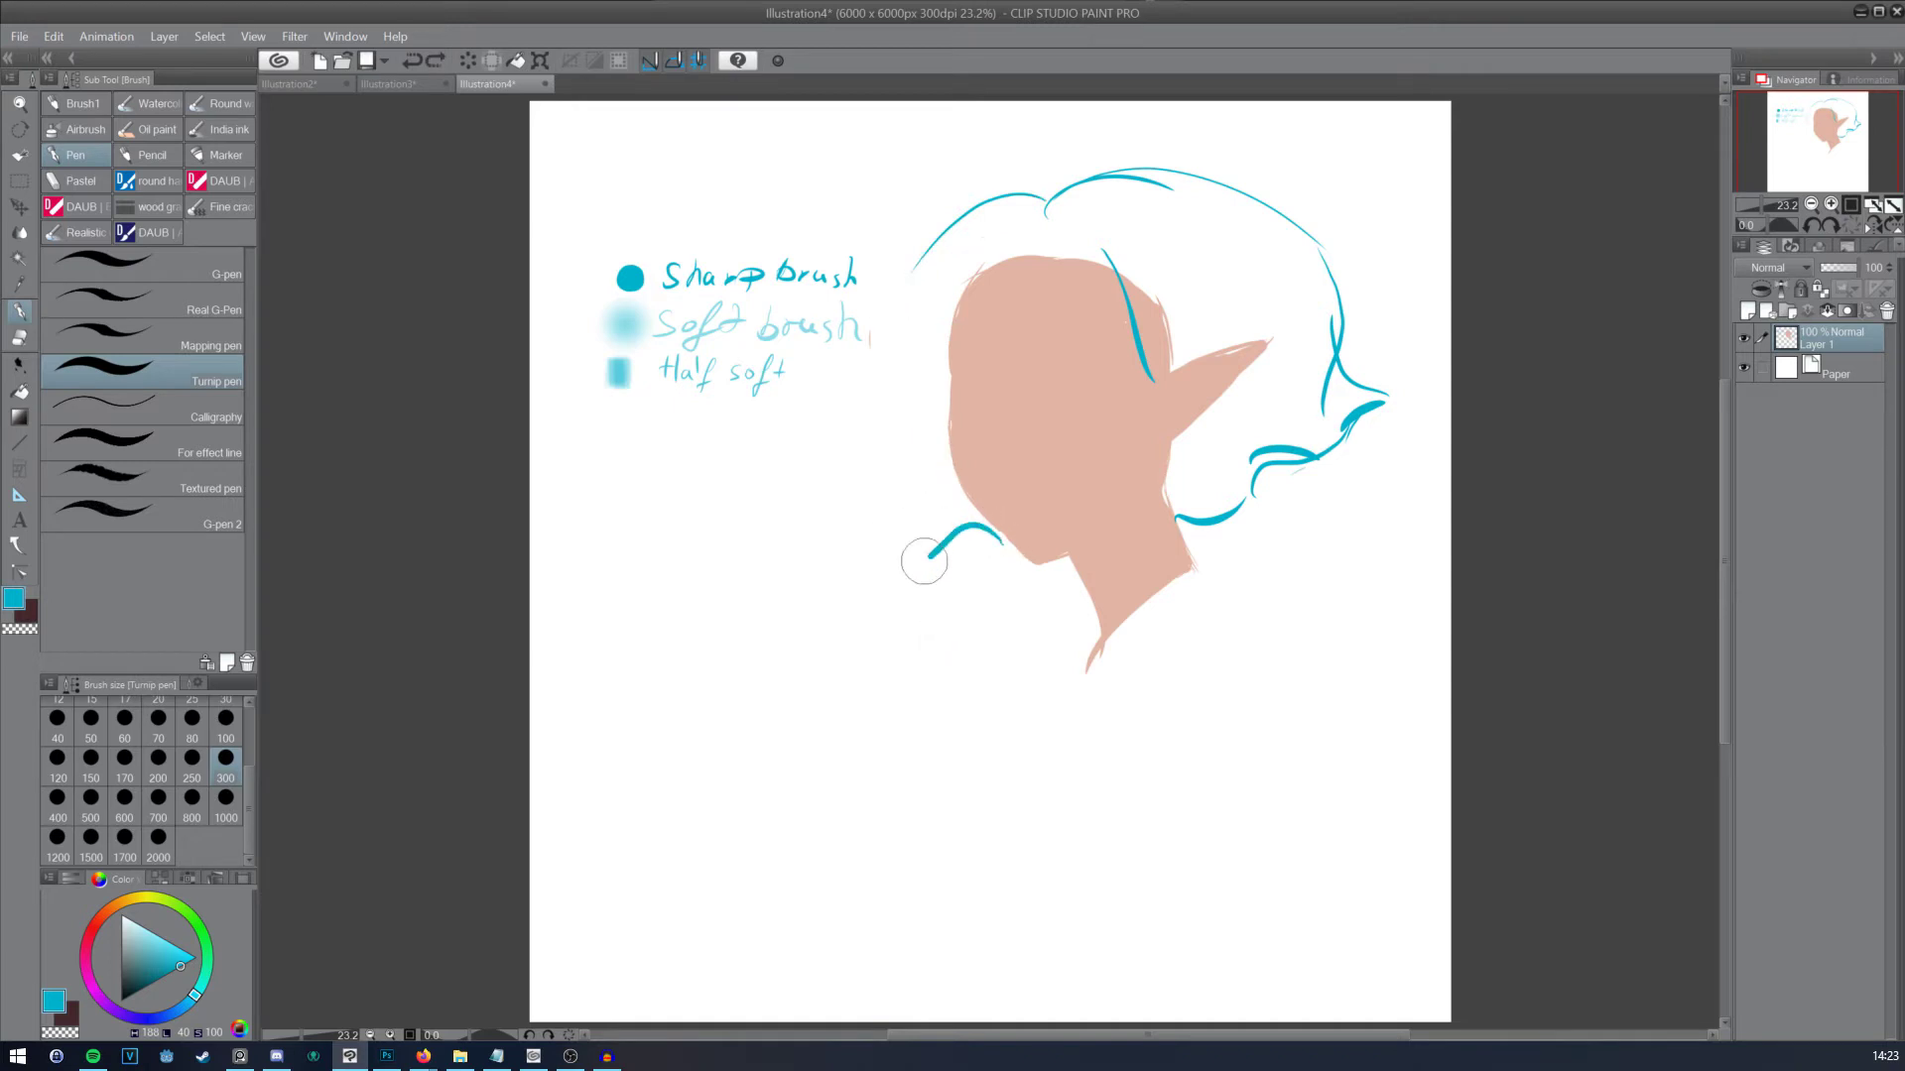
pyautogui.moveTo(1044, 196)
pyautogui.mouseDown()
pyautogui.moveTo(878, 252)
pyautogui.moveTo(873, 496)
pyautogui.mouseUp()
pyautogui.hotkey('ctrl', 'z')
pyautogui.hotkey('ctrl', 'z')
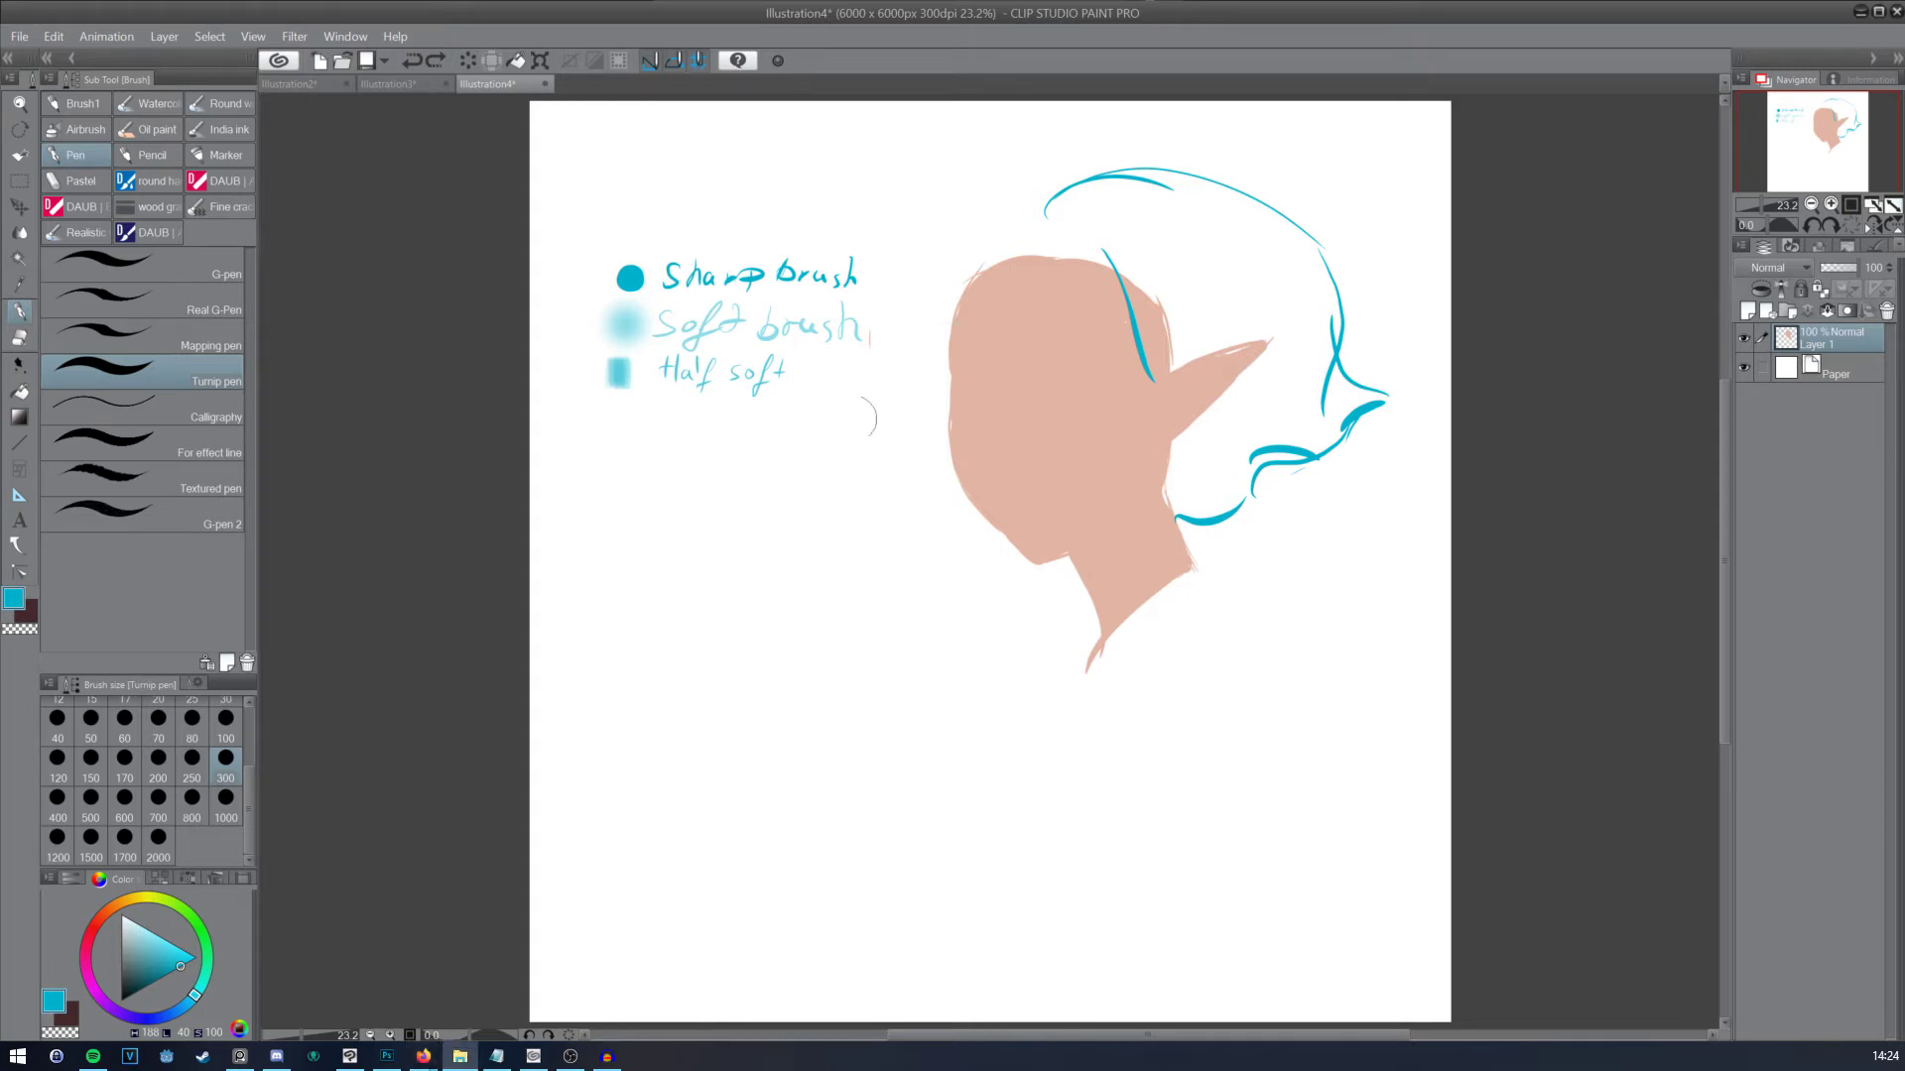
# Step: Place the portrait reference photo on a new layer and move it below the brush labels
pyautogui.hotkey('ctrl', 'shift', 'n')
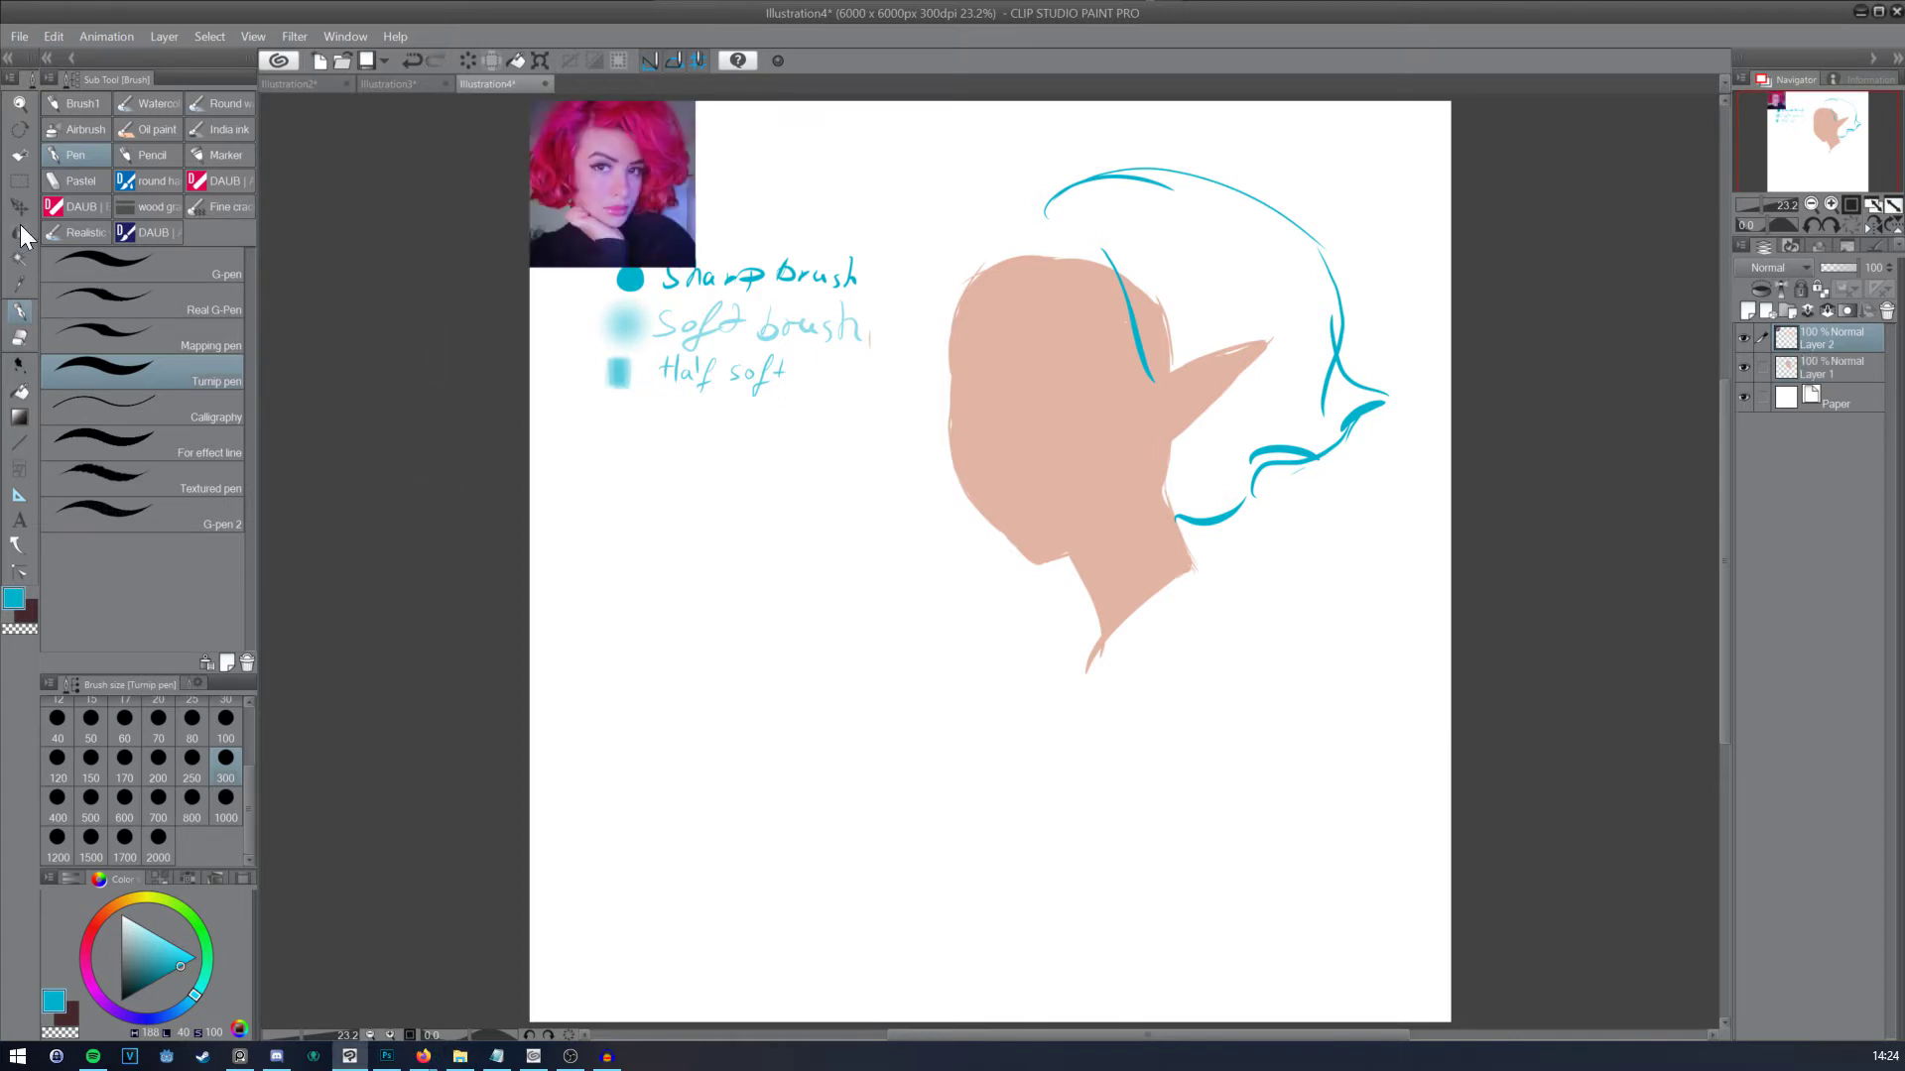
pyautogui.click(54, 35)
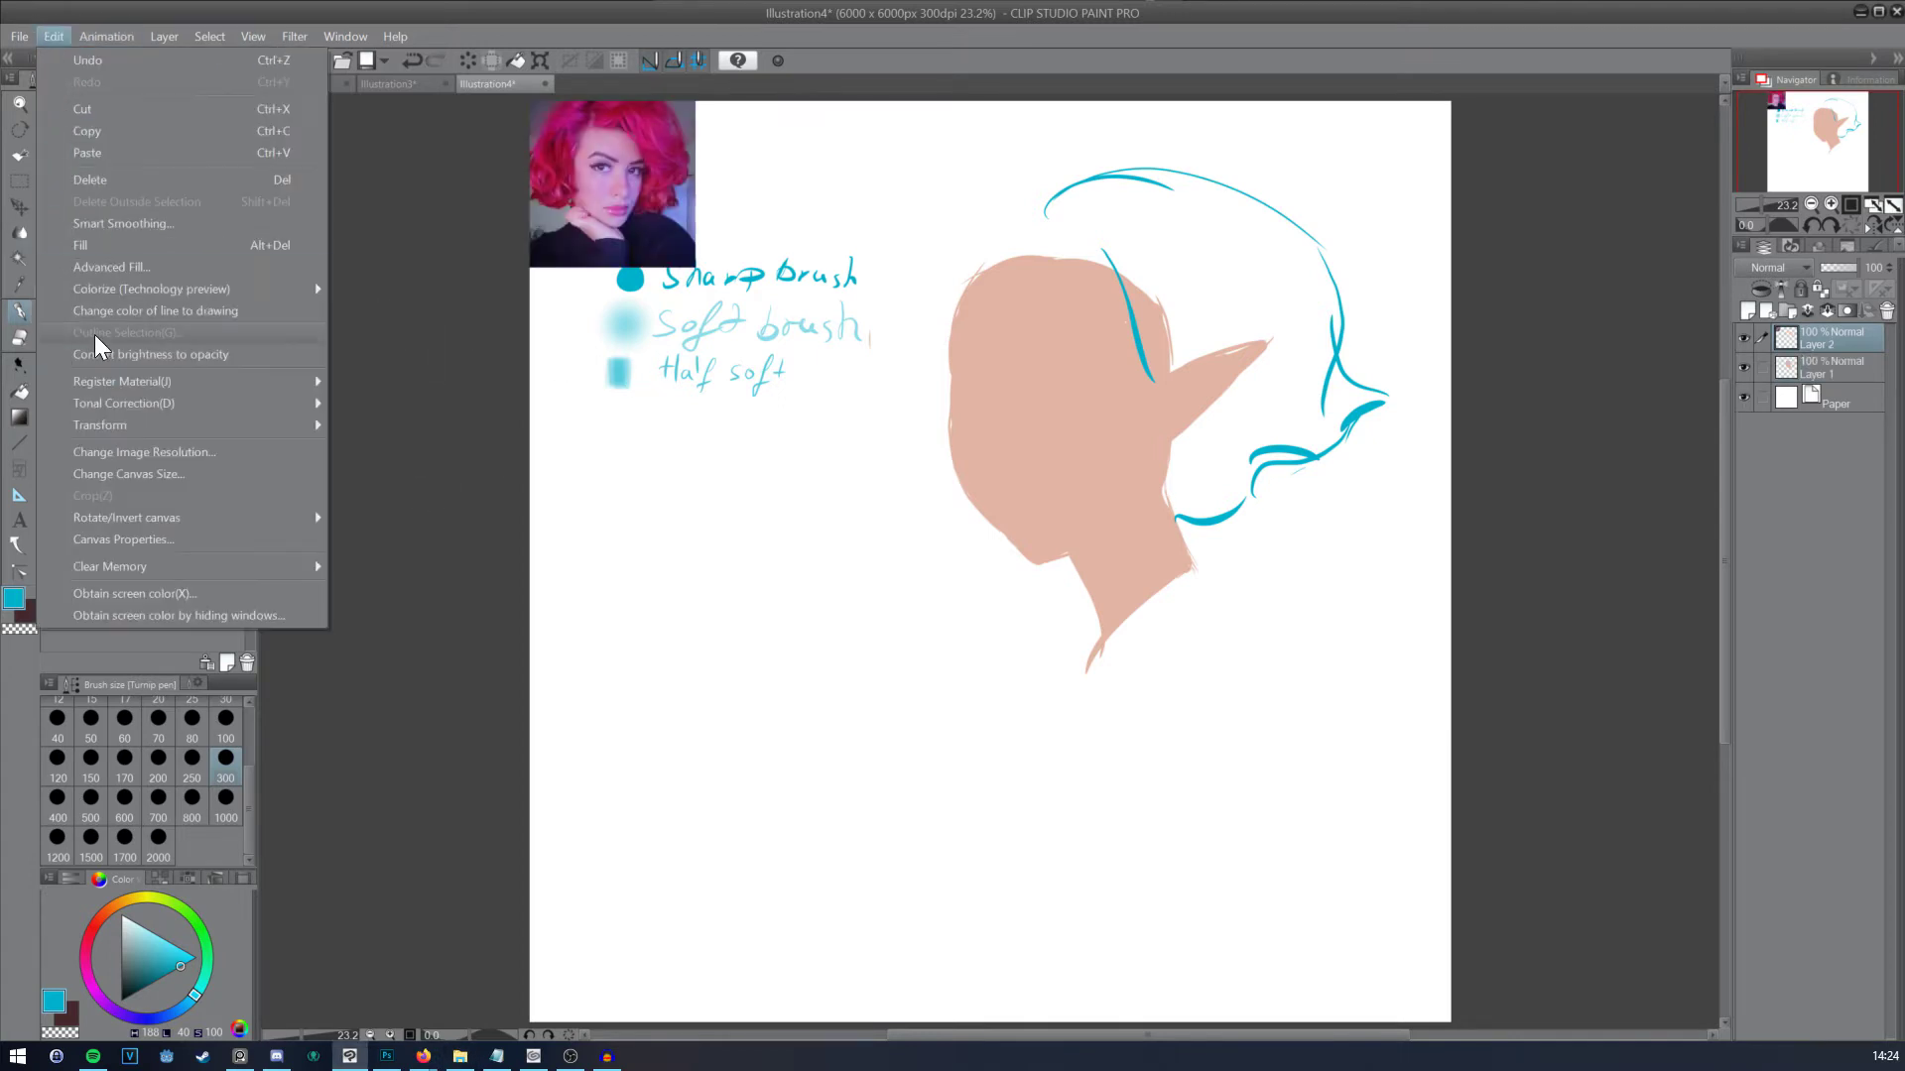
pyautogui.moveTo(151, 425)
pyautogui.click(411, 588)
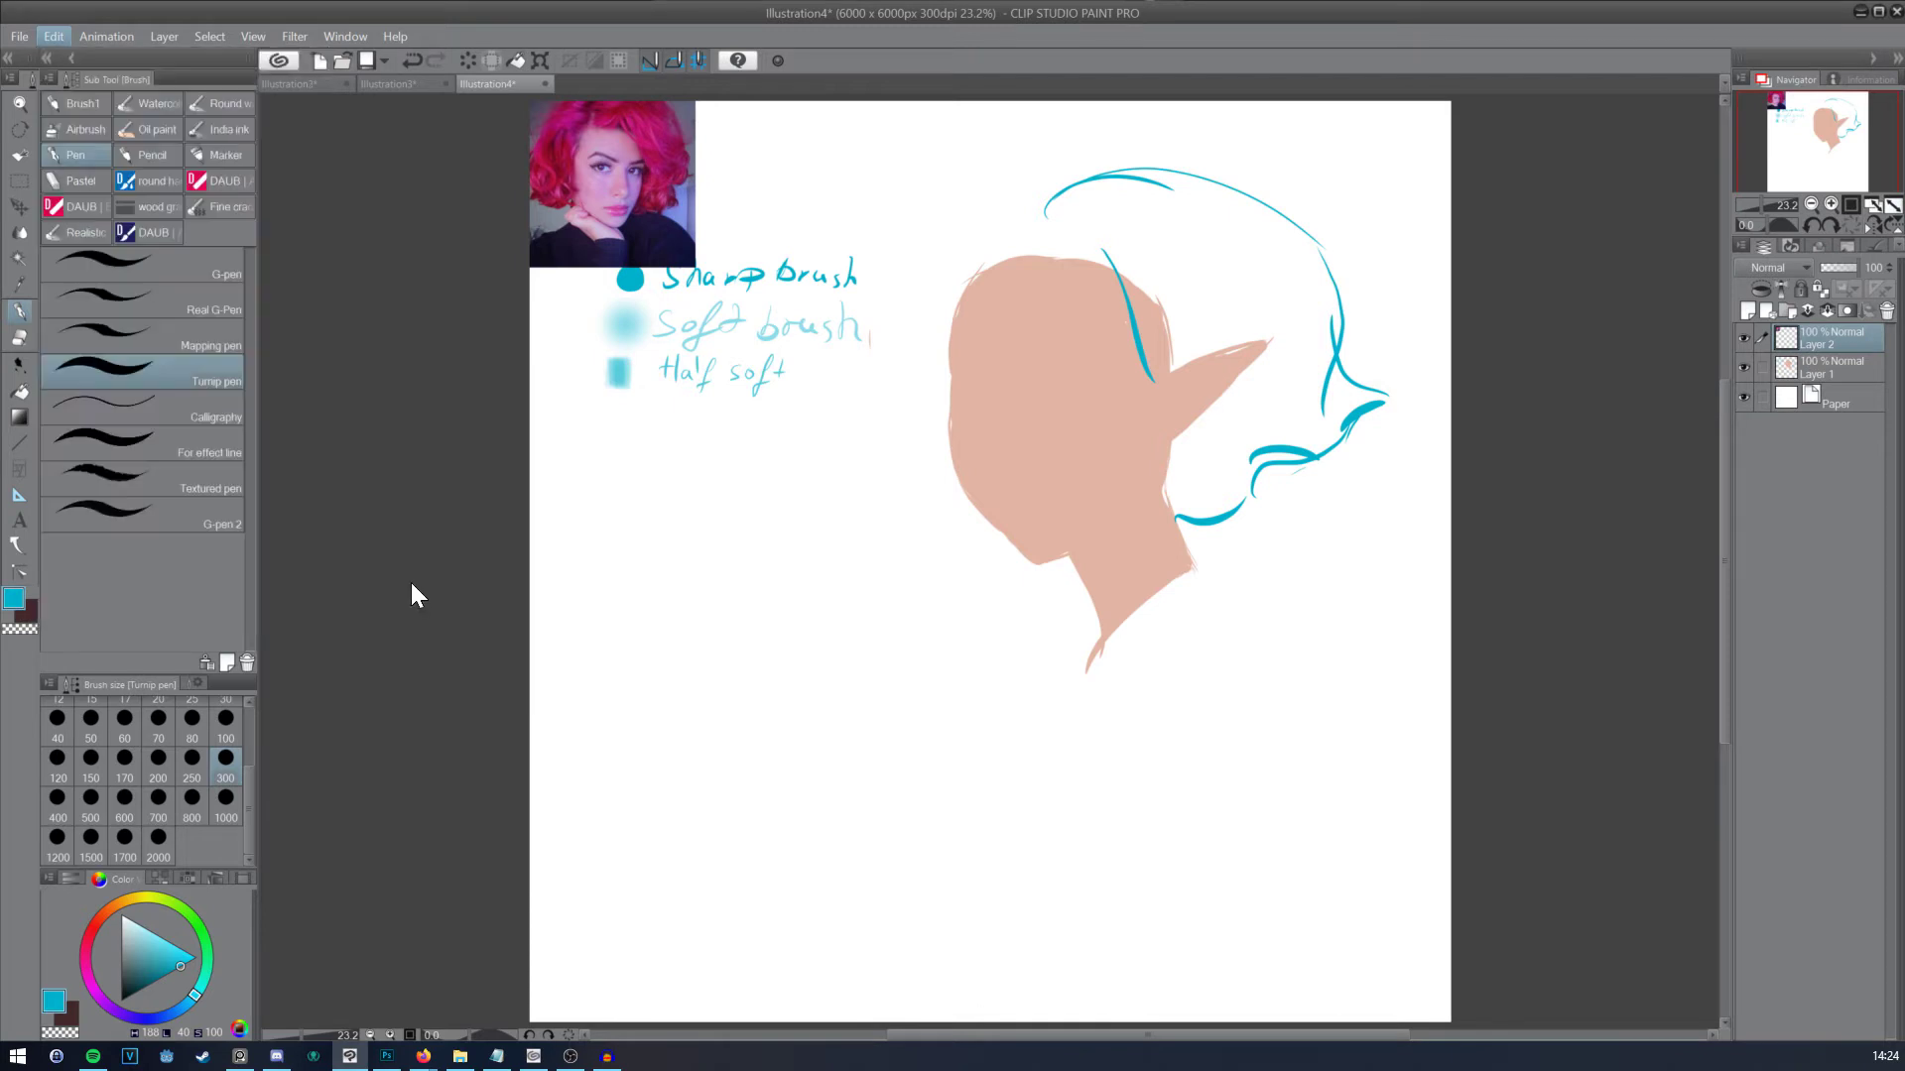
pyautogui.moveTo(654, 148); pyautogui.dragTo(690, 466)
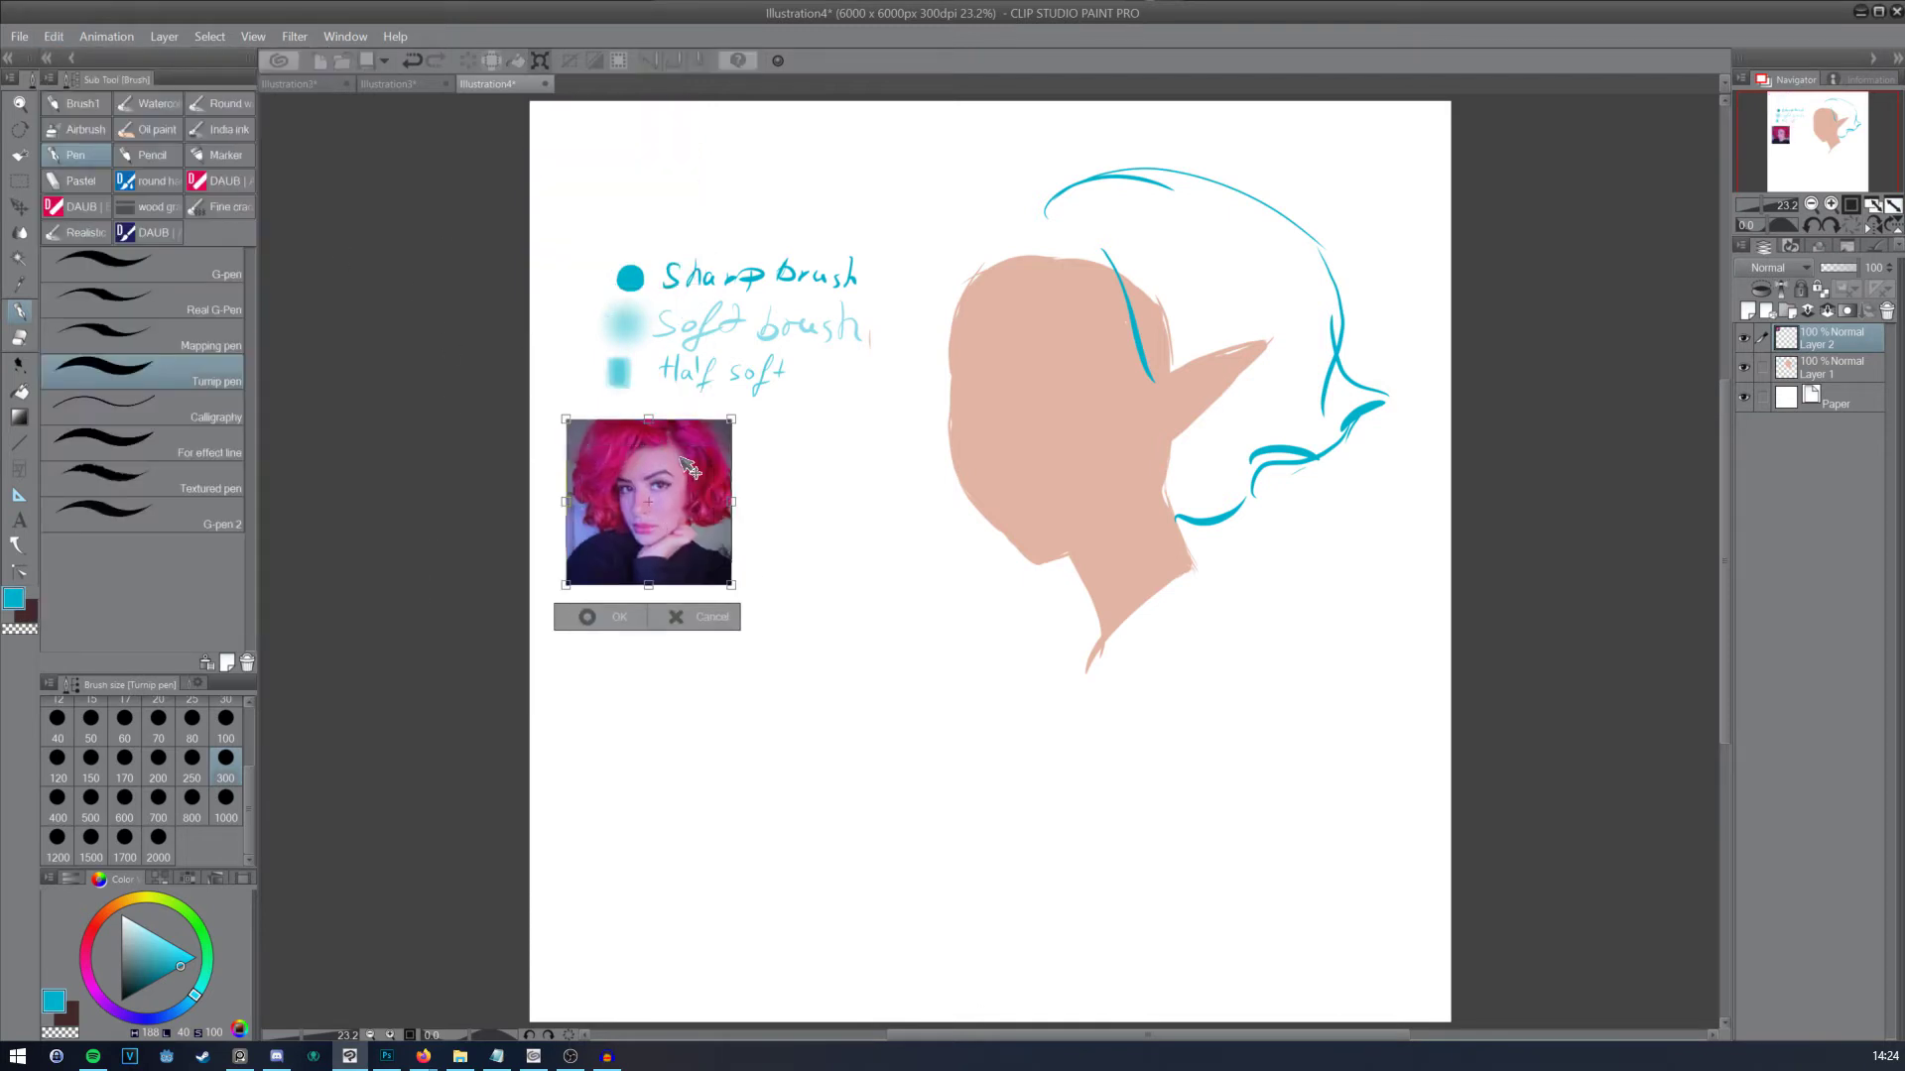
pyautogui.click(588, 617)
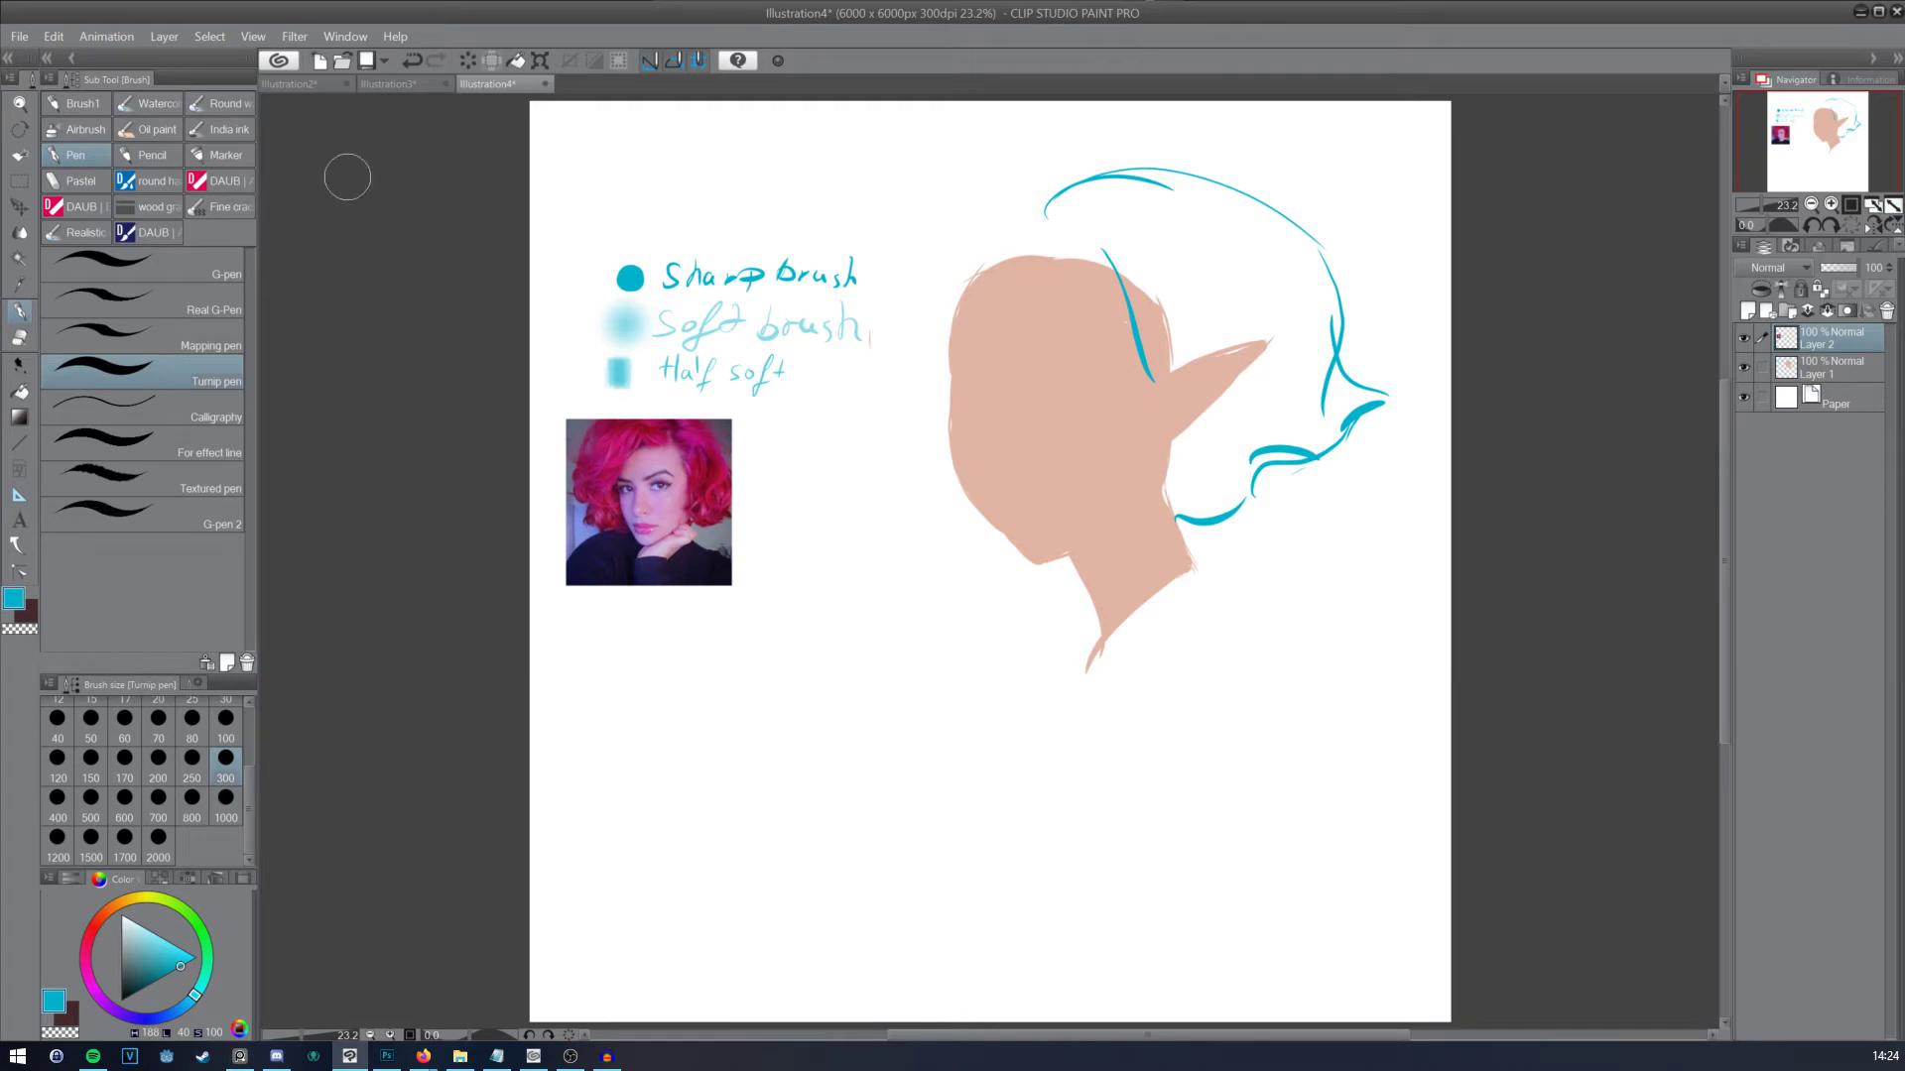
# Step: Lasso the head and hair sketch on Layer 1, move it down and slightly right on the canvas, and deselect
pyautogui.press('alt')
pyautogui.keyDown('alt'); pyautogui.click(1316, 452); pyautogui.keyUp('alt')
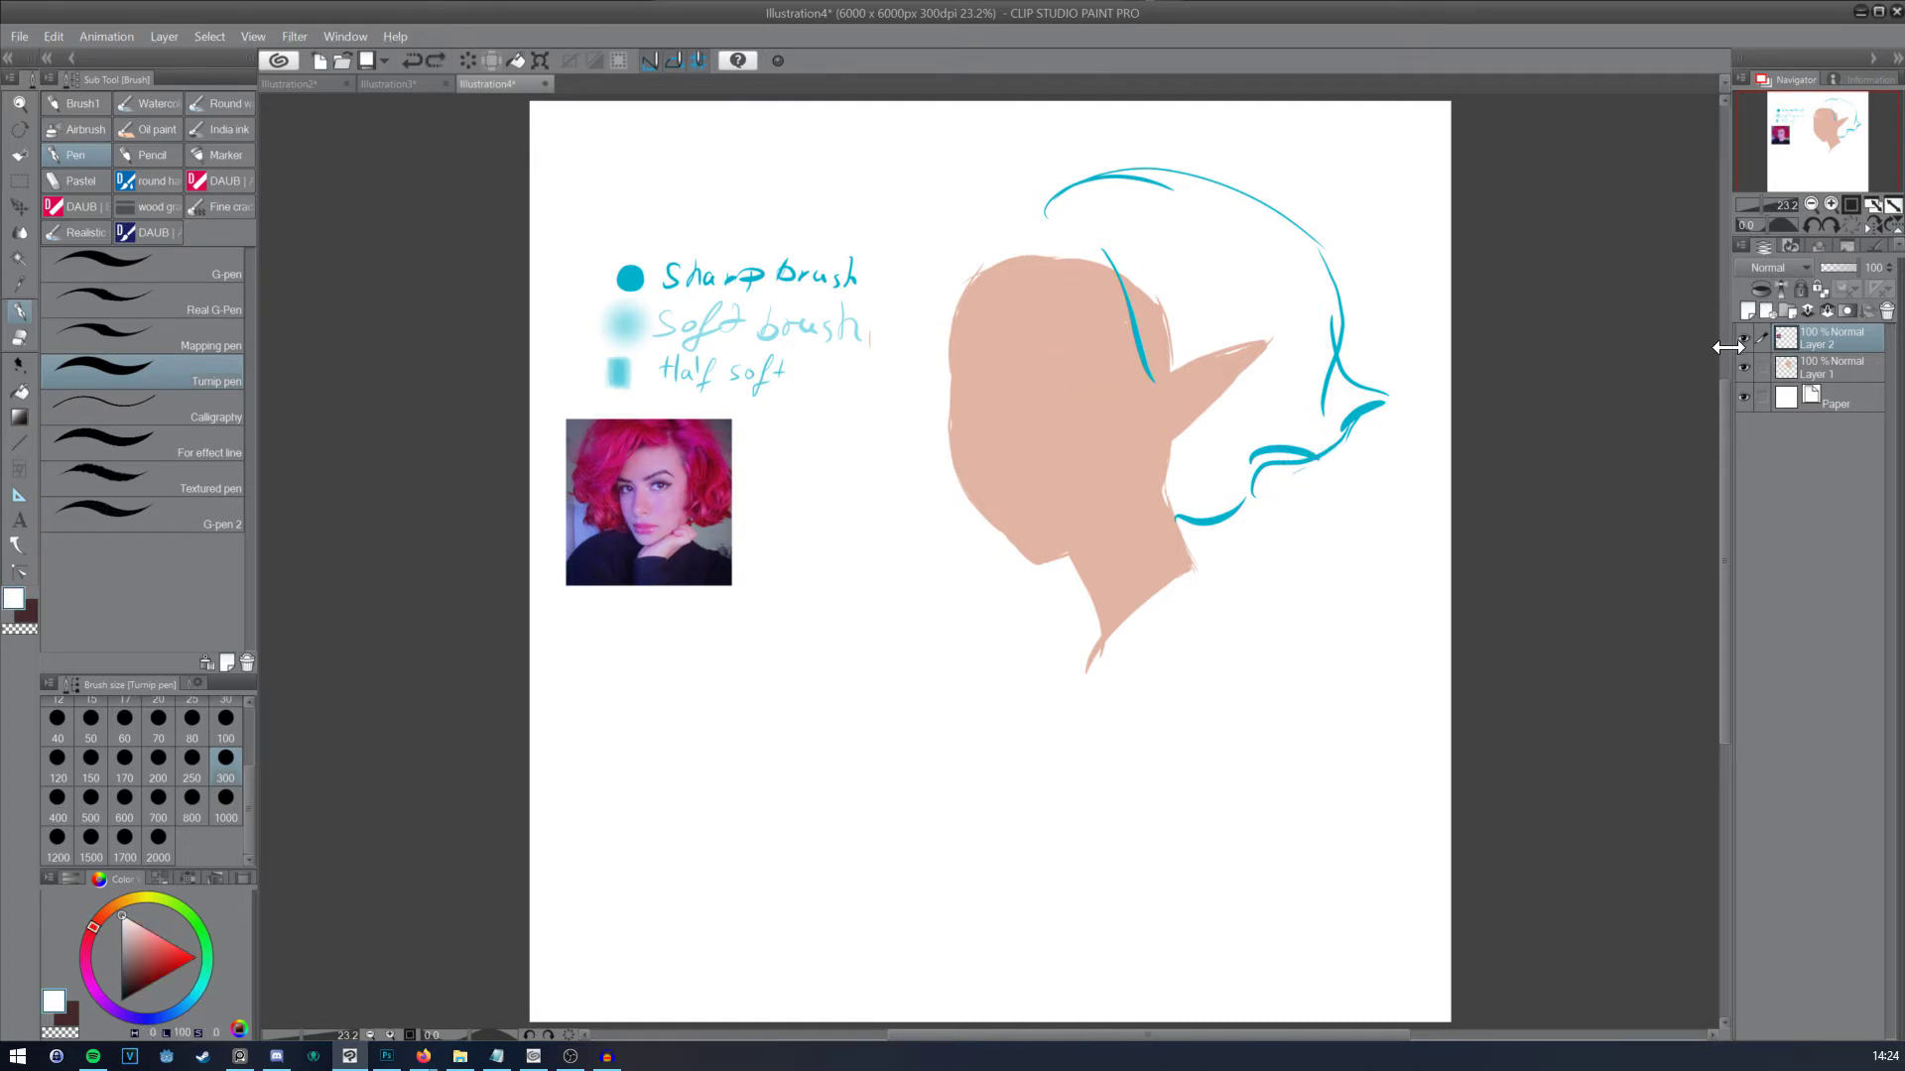
pyautogui.click(1830, 367)
pyautogui.click(19, 180)
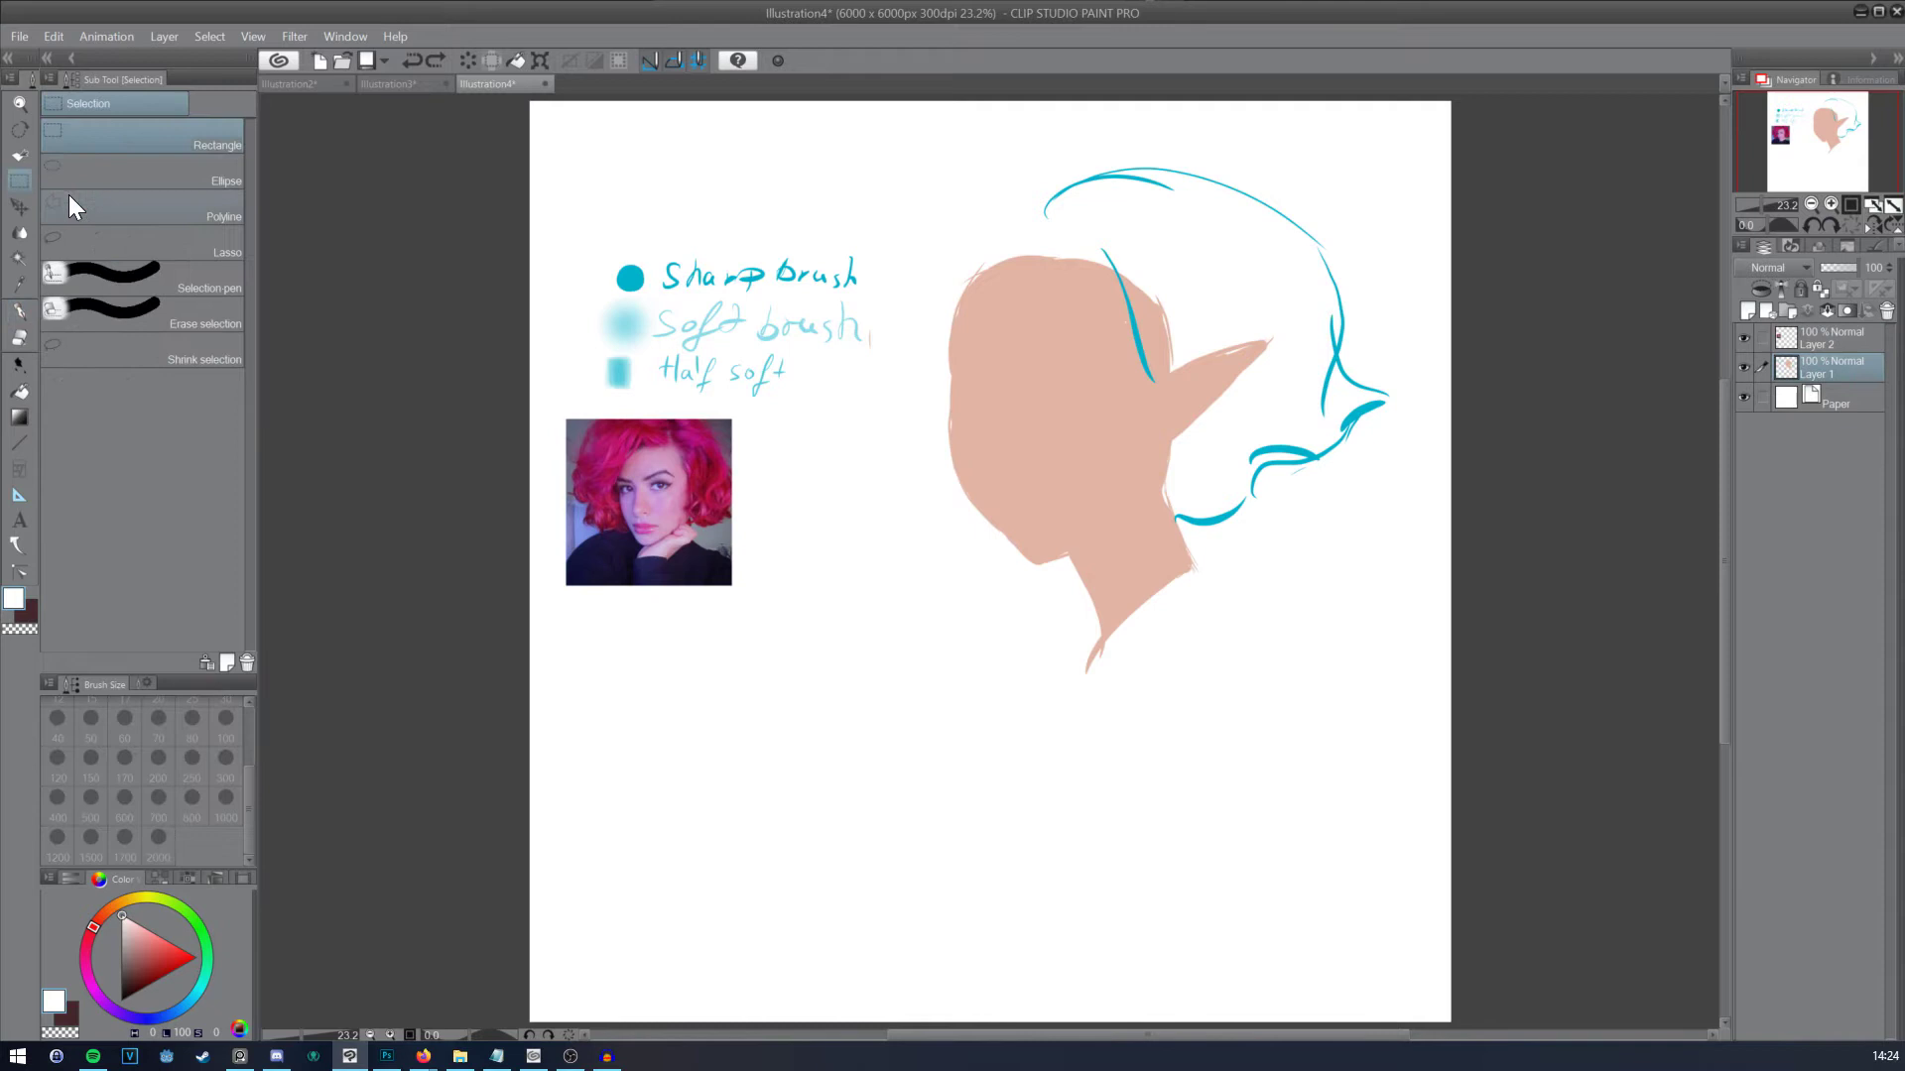
pyautogui.click(77, 248)
pyautogui.moveTo(1268, 588)
pyautogui.mouseDown()
pyautogui.moveTo(898, 422)
pyautogui.moveTo(1459, 315)
pyautogui.moveTo(1394, 488)
pyautogui.mouseUp()
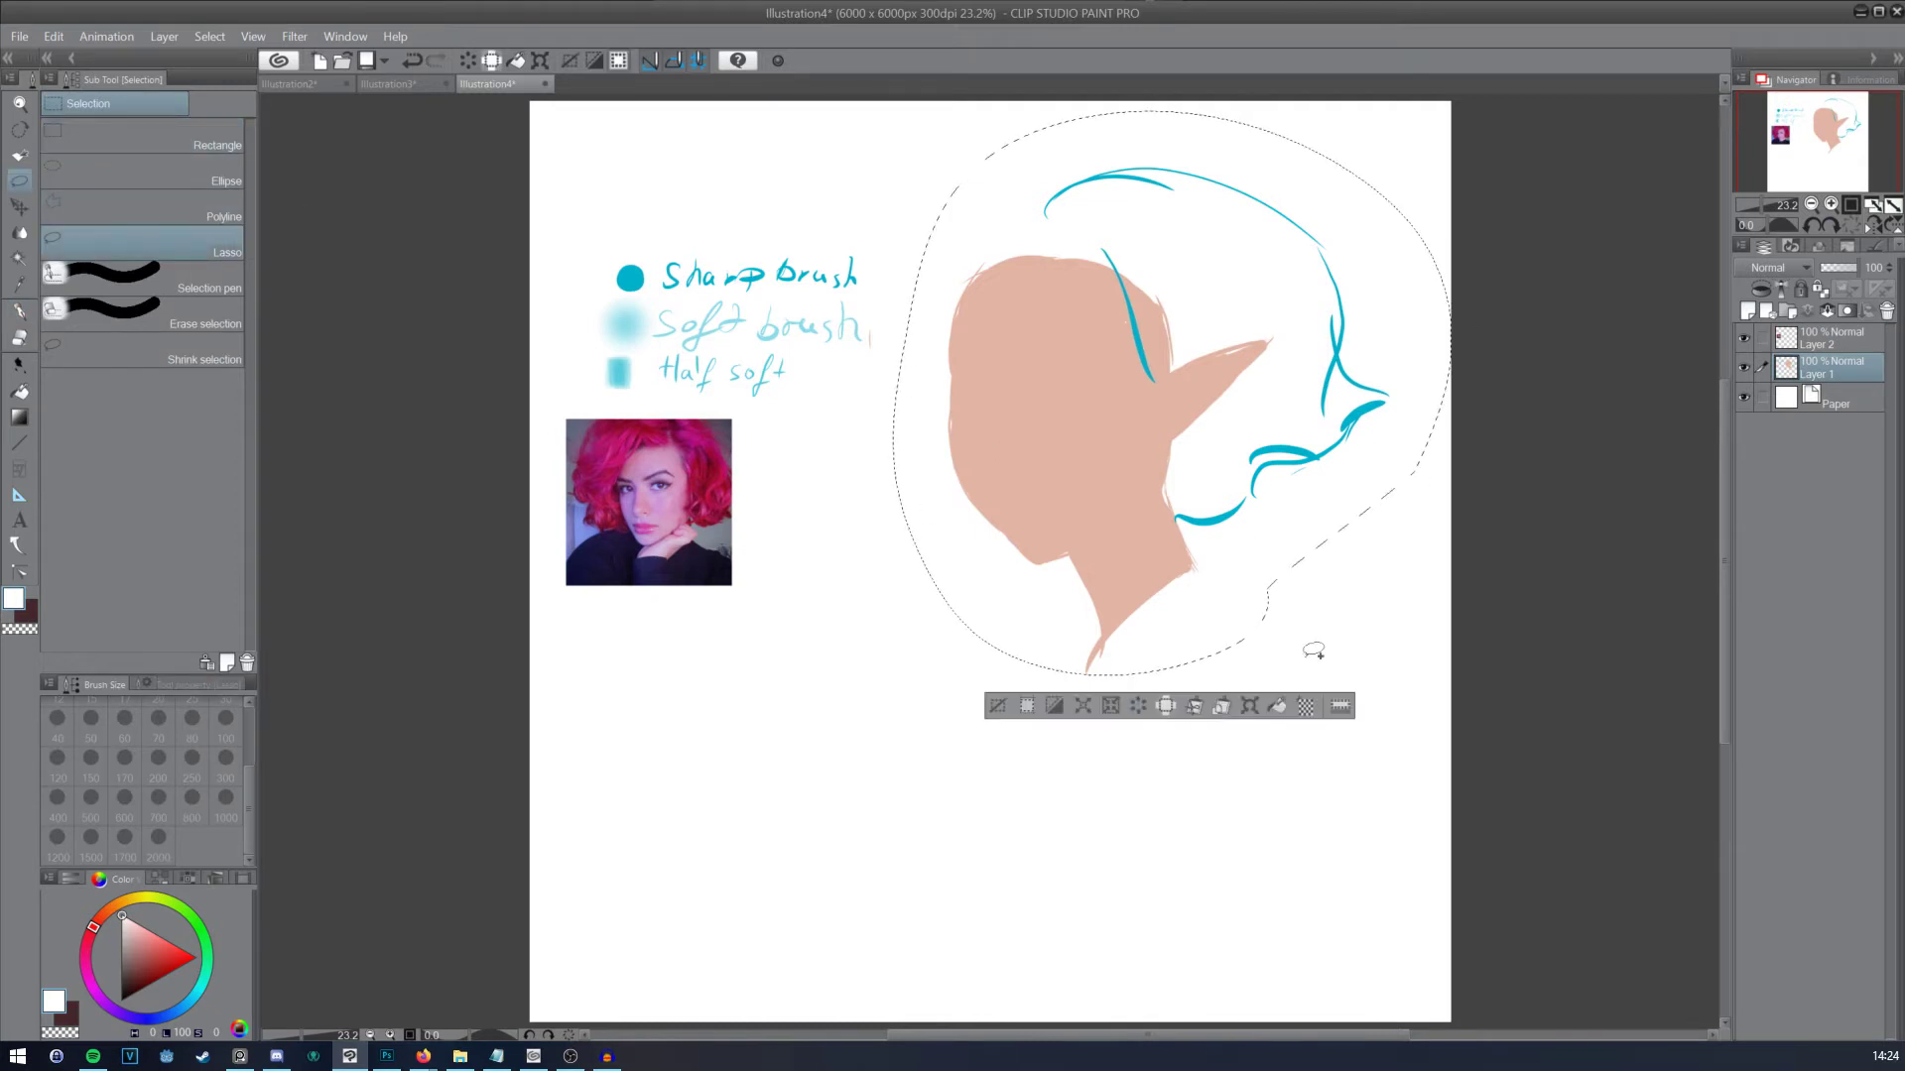
pyautogui.click(19, 205)
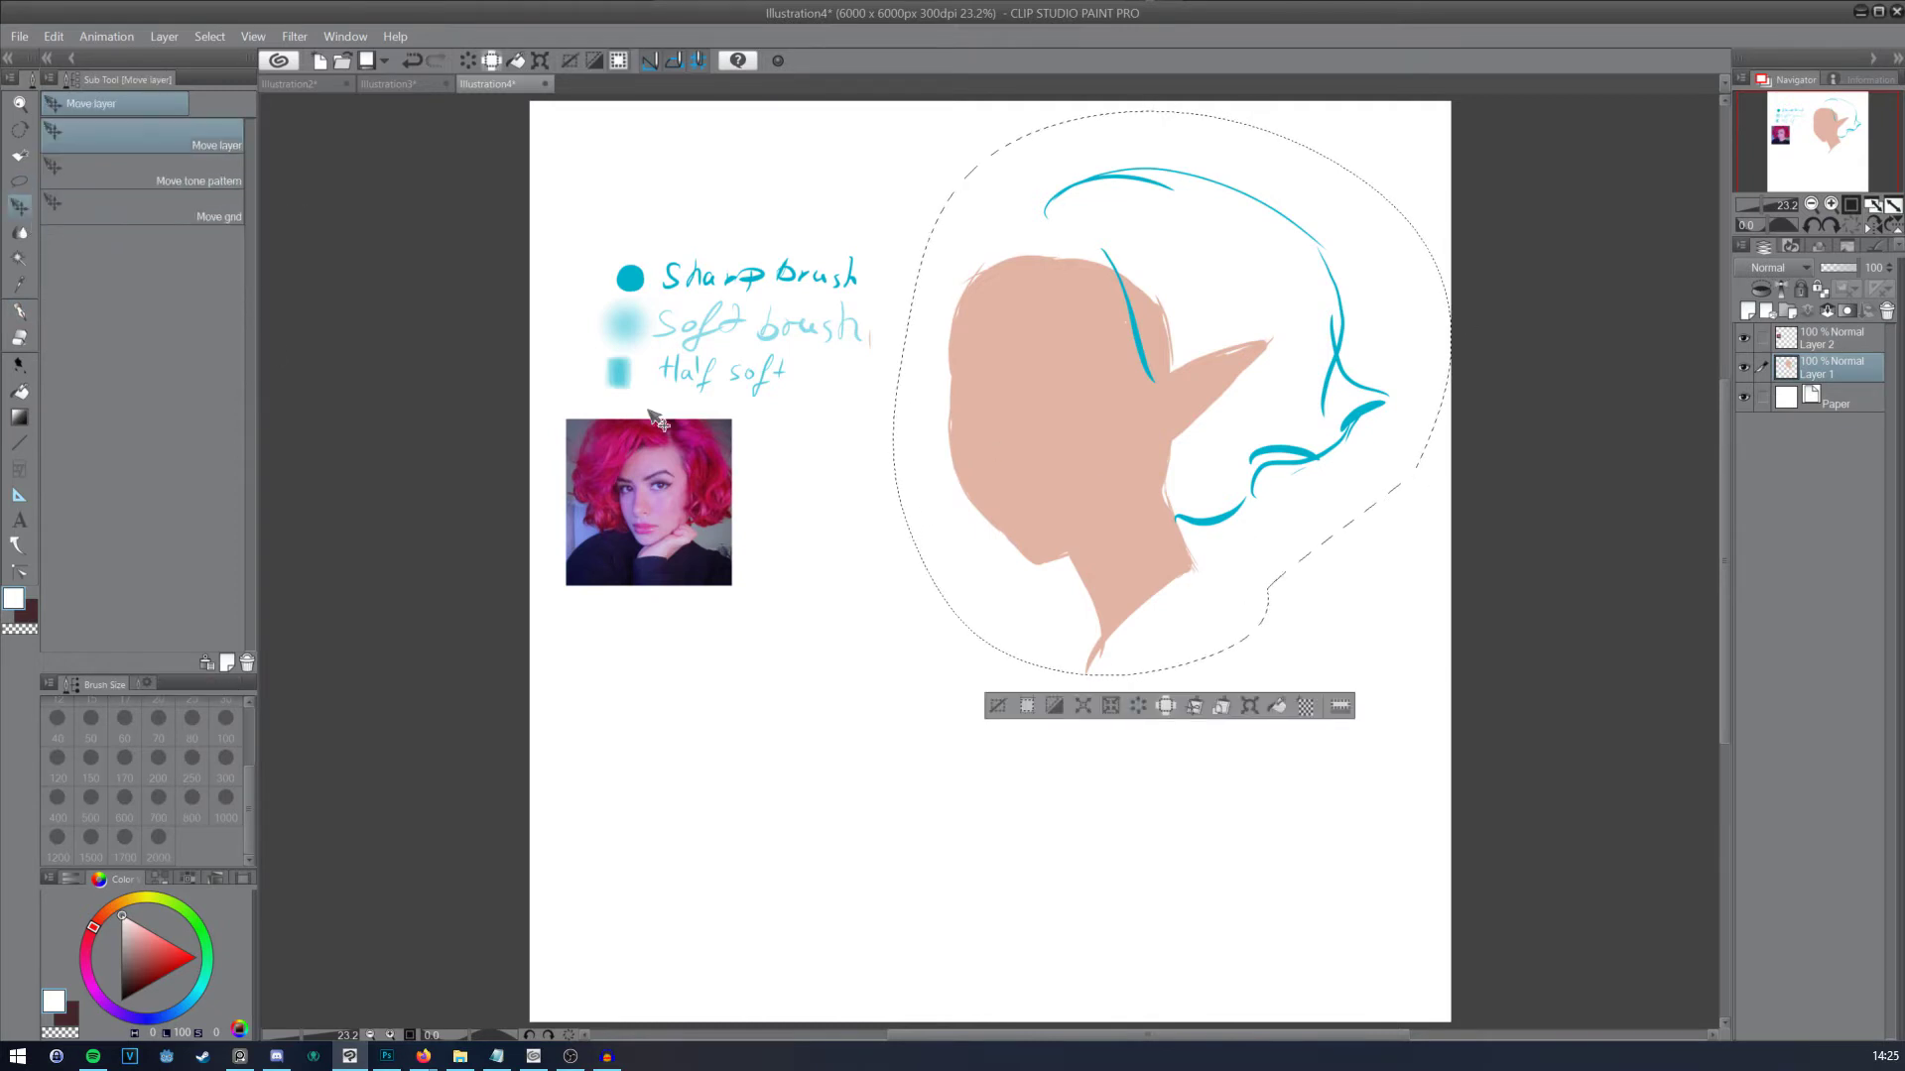
pyautogui.moveTo(1114, 599)
pyautogui.mouseDown()
pyautogui.moveTo(1088, 941)
pyautogui.moveTo(1095, 753)
pyautogui.mouseUp()
pyautogui.moveTo(1111, 649); pyautogui.dragTo(1173, 673)
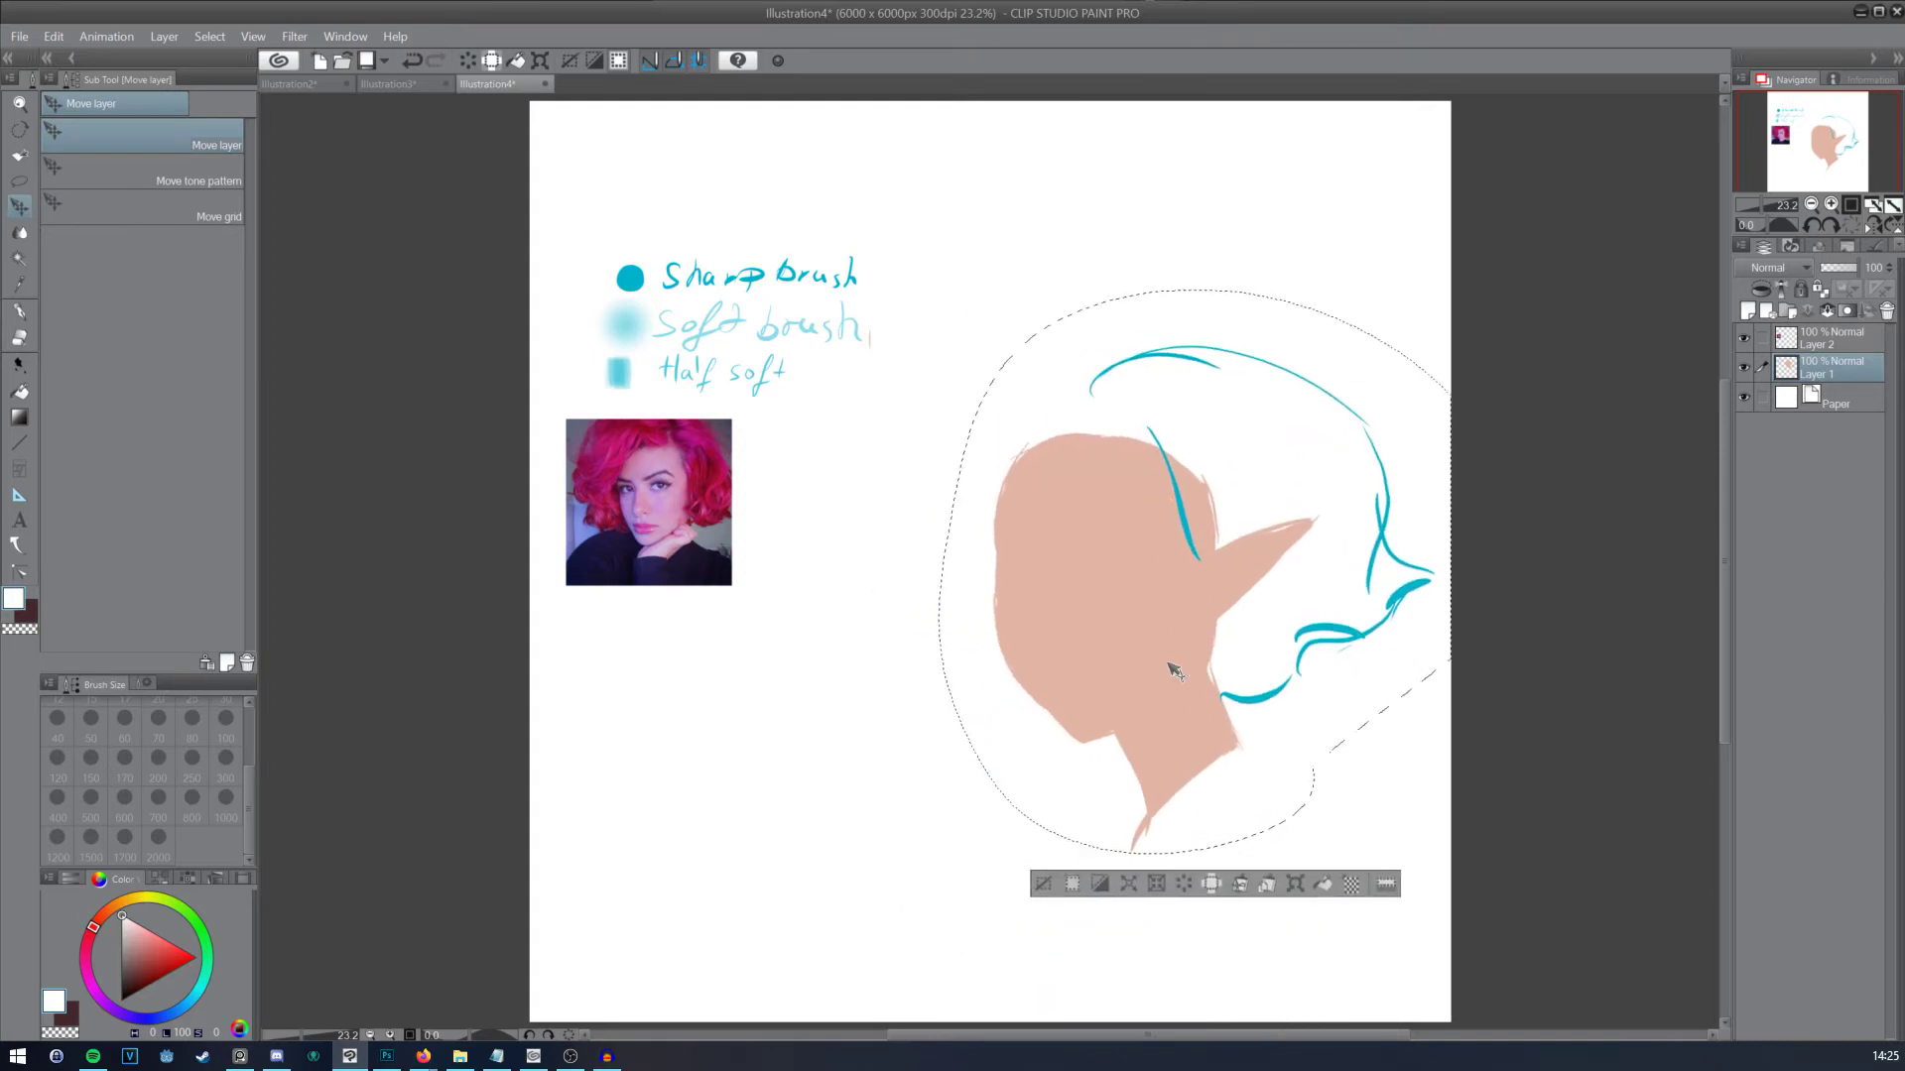
pyautogui.click(21, 178)
pyautogui.click(73, 150)
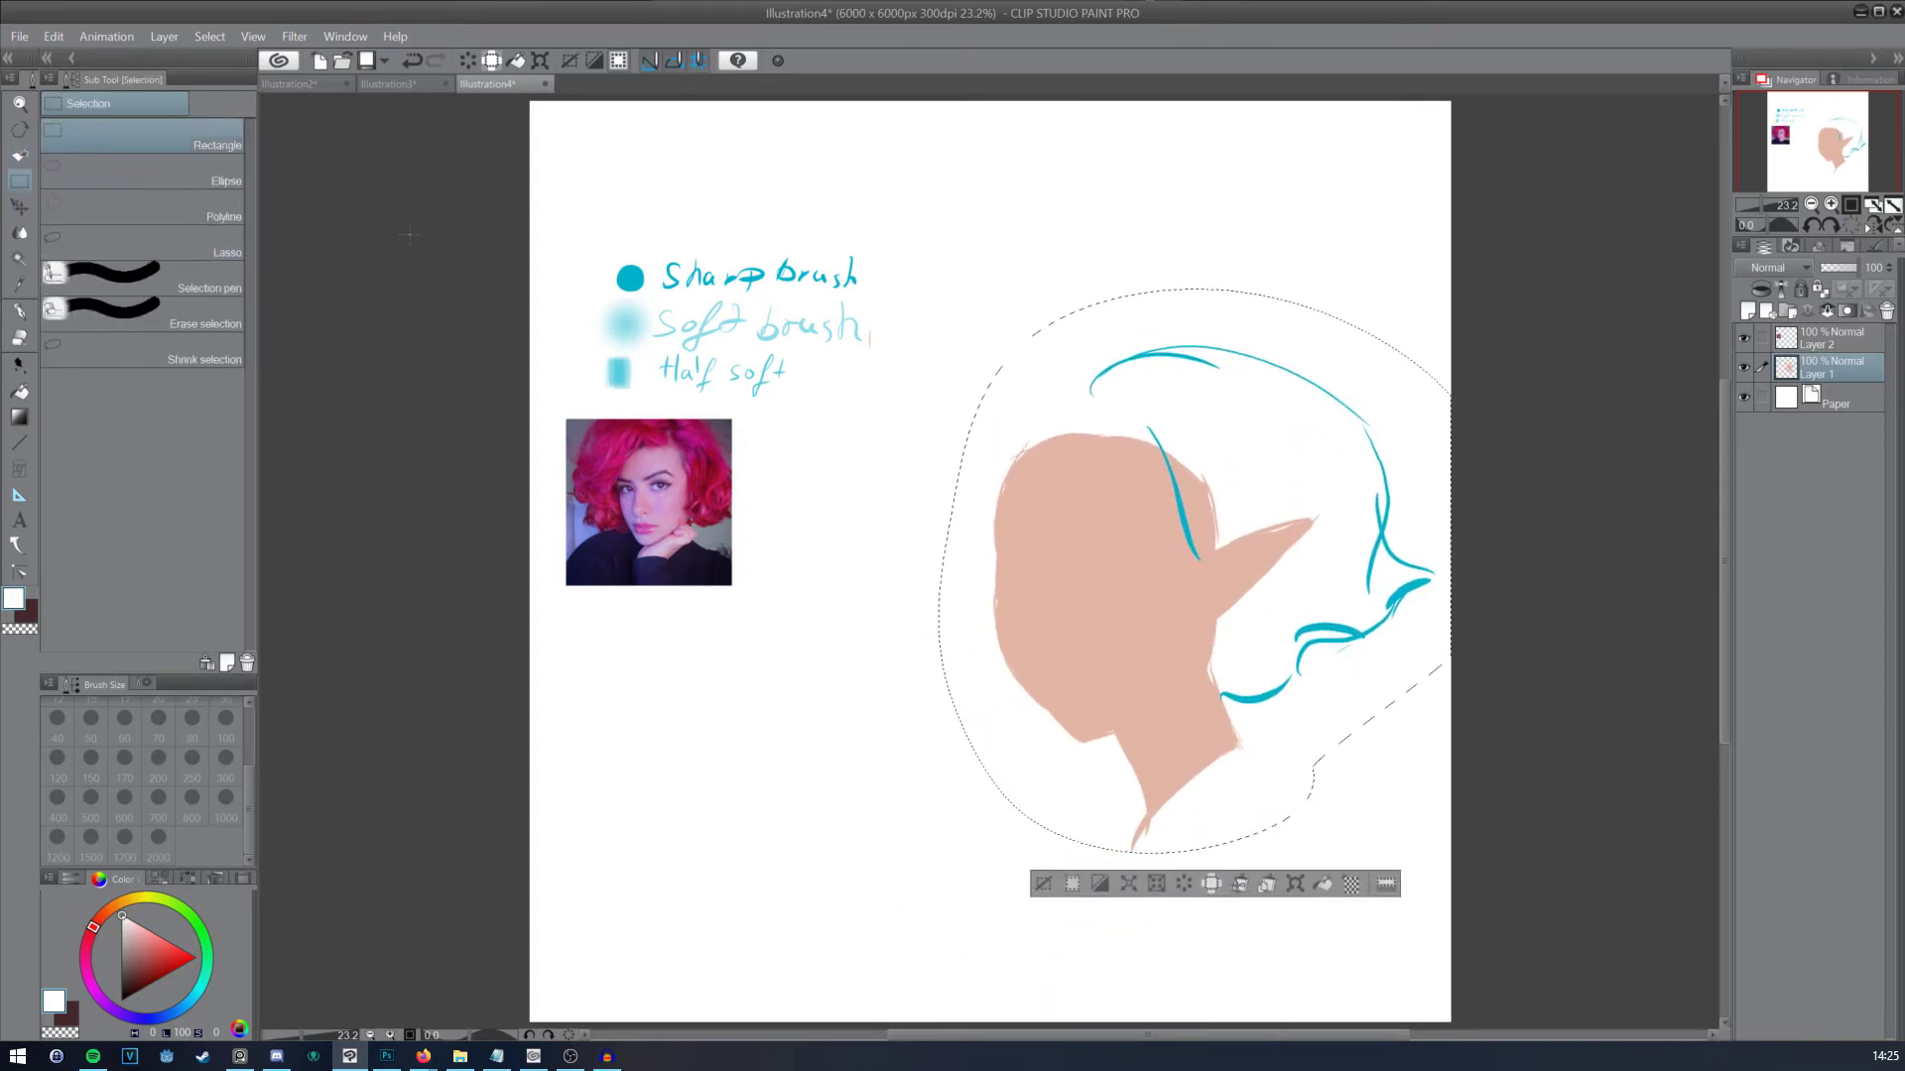
pyautogui.hotkey('ctrl', 'd')
# Step: Sample the hair cyan and outline the swept front hair and fringe above the forehead with the Turnip pen at size 150
pyautogui.press('p')
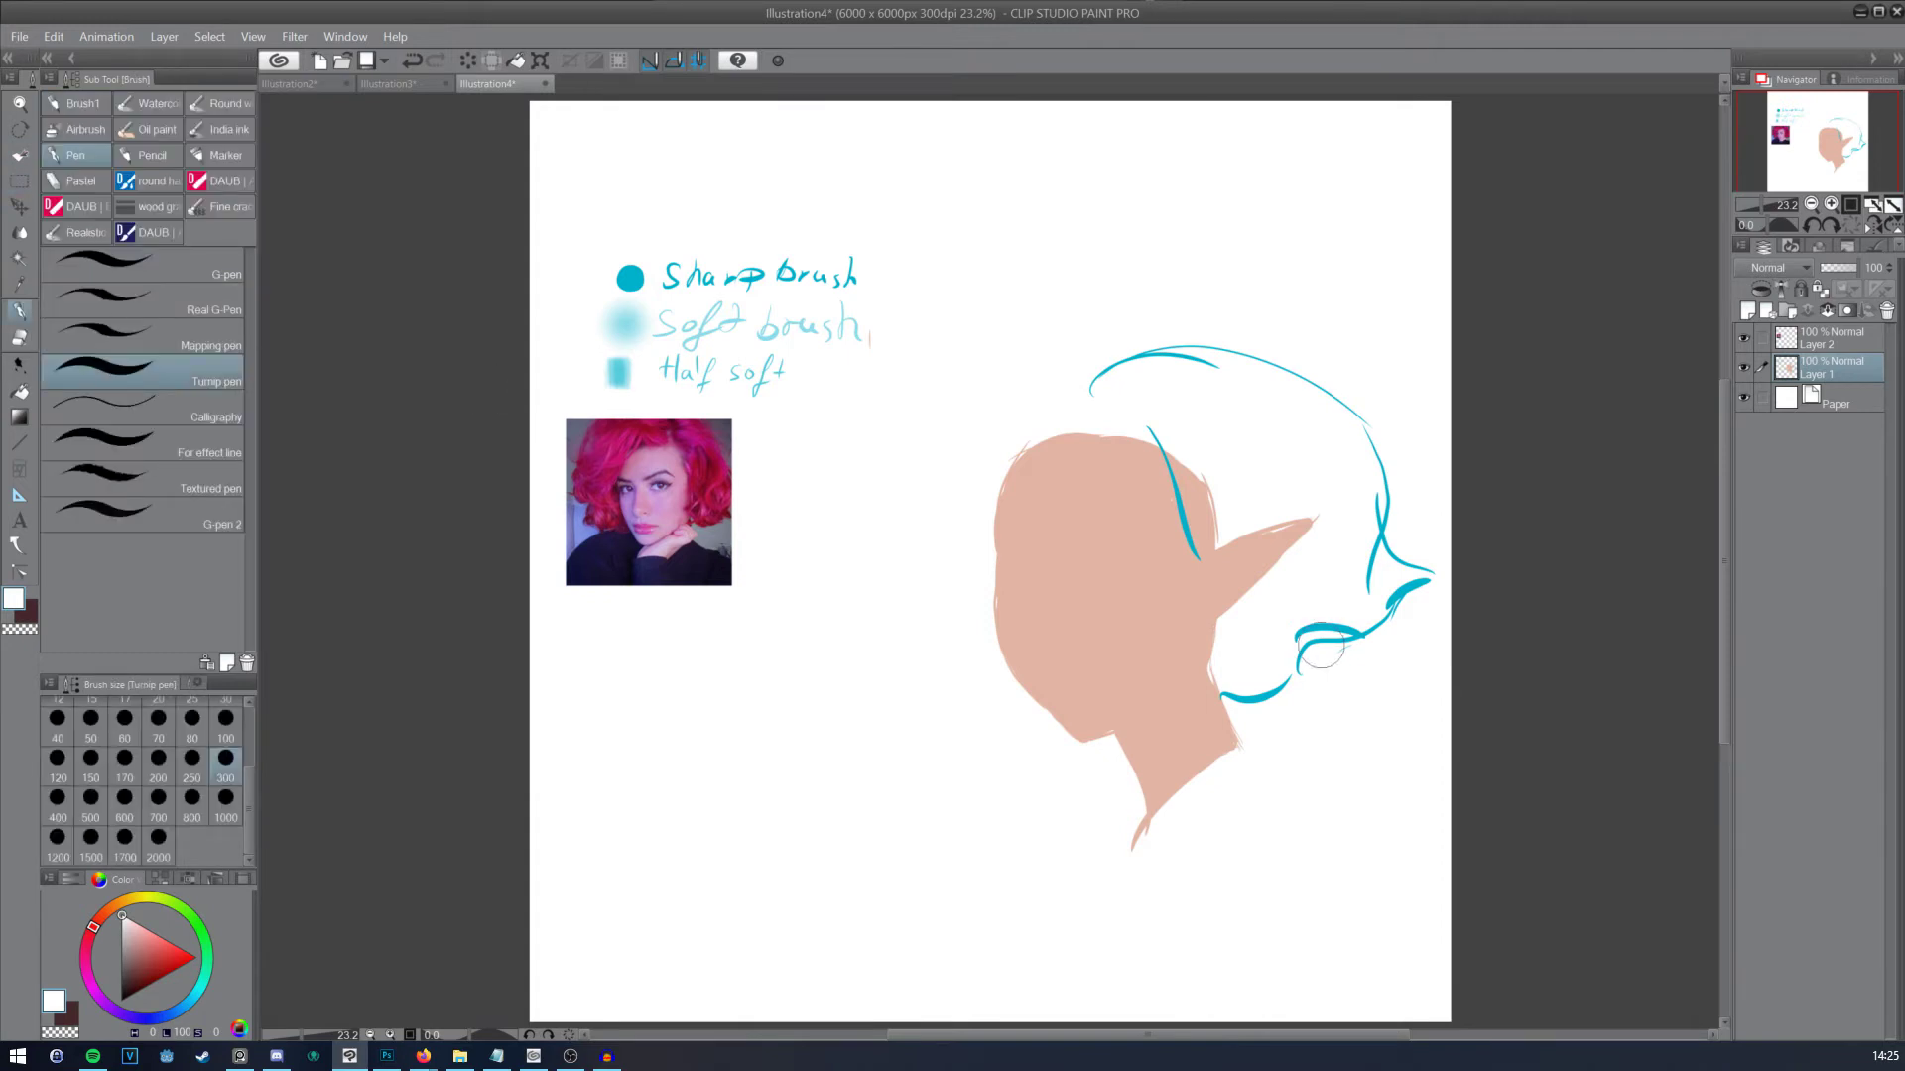
pyautogui.keyDown('alt'); pyautogui.click(1364, 626); pyautogui.keyUp('alt')
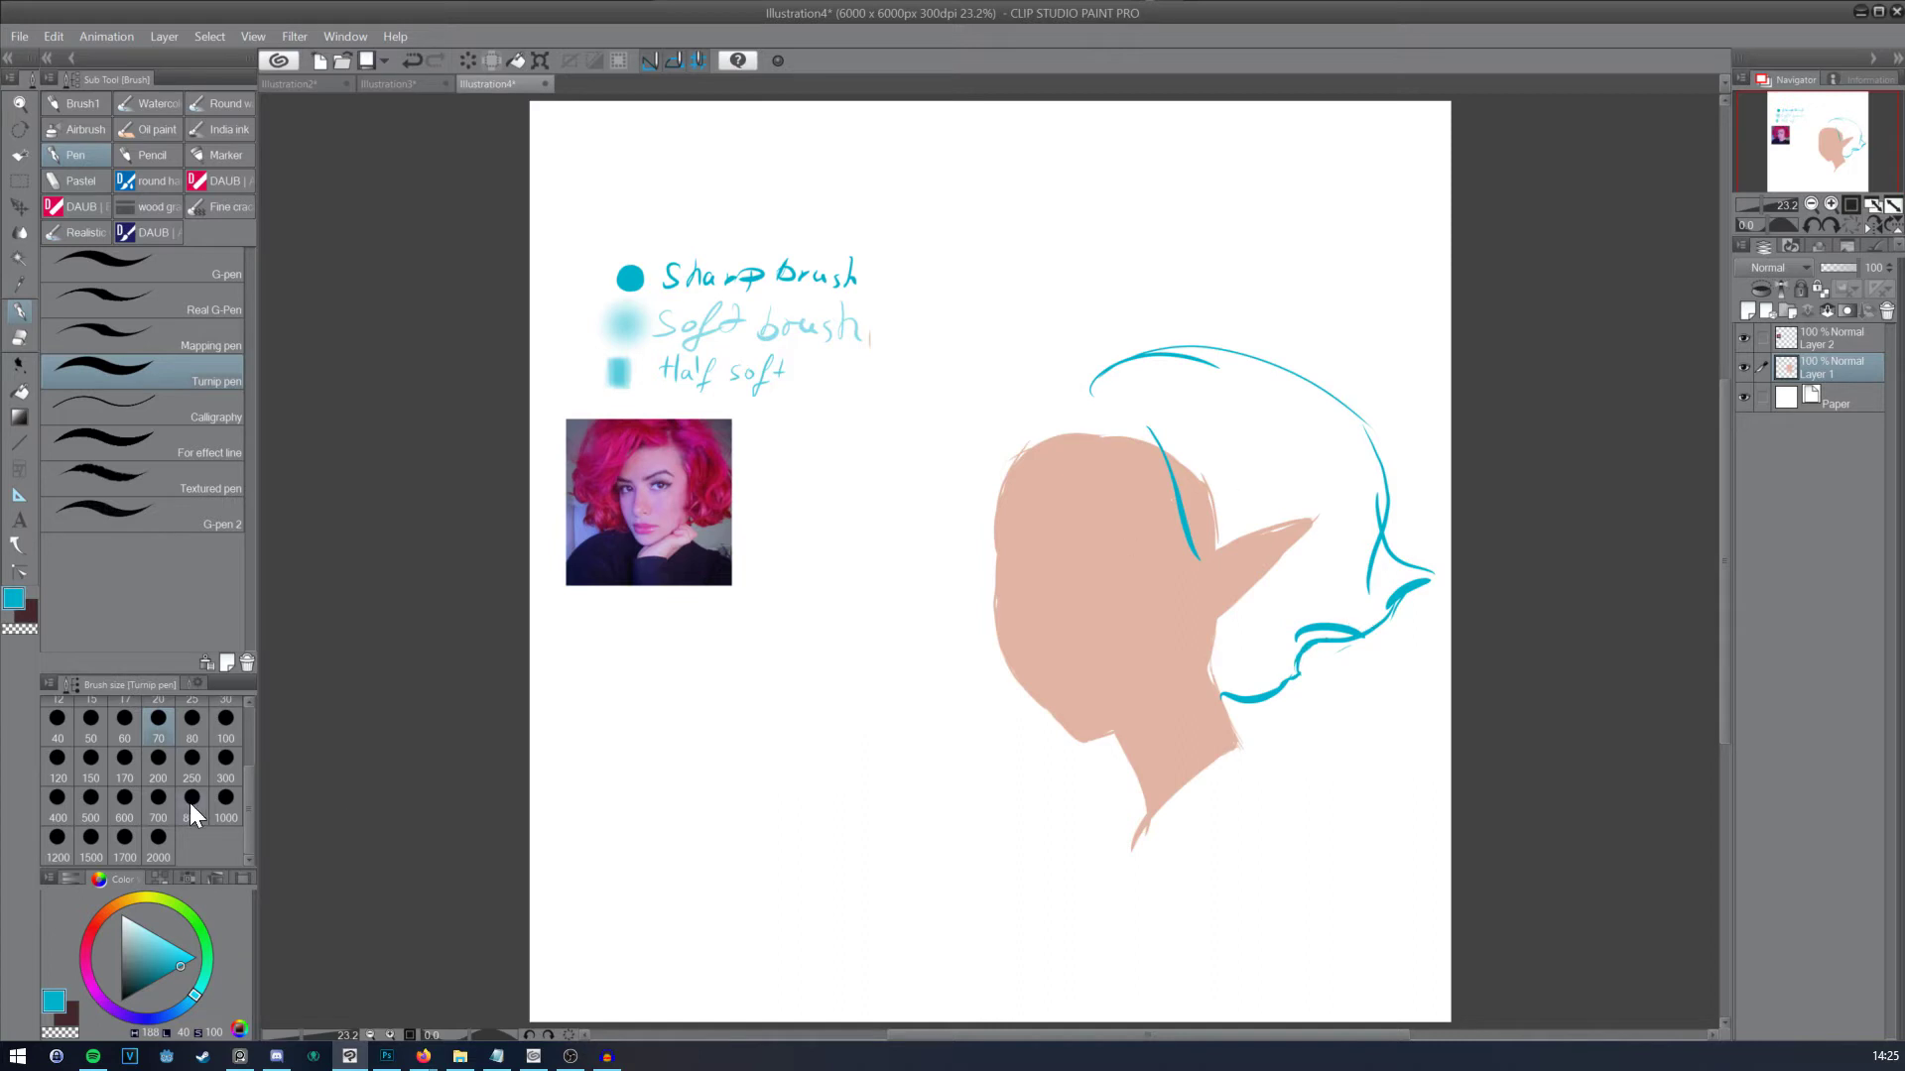
pyautogui.click(92, 760)
pyautogui.moveTo(1095, 366); pyautogui.dragTo(954, 402)
pyautogui.hotkey('ctrl', 'z')
pyautogui.moveTo(1093, 361); pyautogui.dragTo(918, 449)
pyautogui.hotkey('ctrl', 'z')
pyautogui.moveTo(1156, 359)
pyautogui.mouseDown()
pyautogui.moveTo(957, 397)
pyautogui.moveTo(947, 412)
pyautogui.moveTo(1077, 404)
pyautogui.moveTo(934, 510)
pyautogui.moveTo(941, 425)
pyautogui.mouseUp()
pyautogui.hotkey('ctrl', 'z')
pyautogui.moveTo(1121, 329); pyautogui.dragTo(936, 545)
pyautogui.moveTo(898, 432)
pyautogui.mouseDown()
pyautogui.moveTo(886, 496)
pyautogui.moveTo(962, 575)
pyautogui.moveTo(917, 625)
pyautogui.moveTo(957, 631)
pyautogui.moveTo(976, 553)
pyautogui.mouseUp()
pyautogui.hotkey('ctrl', 'z')
pyautogui.hotkey('ctrl', 'z')
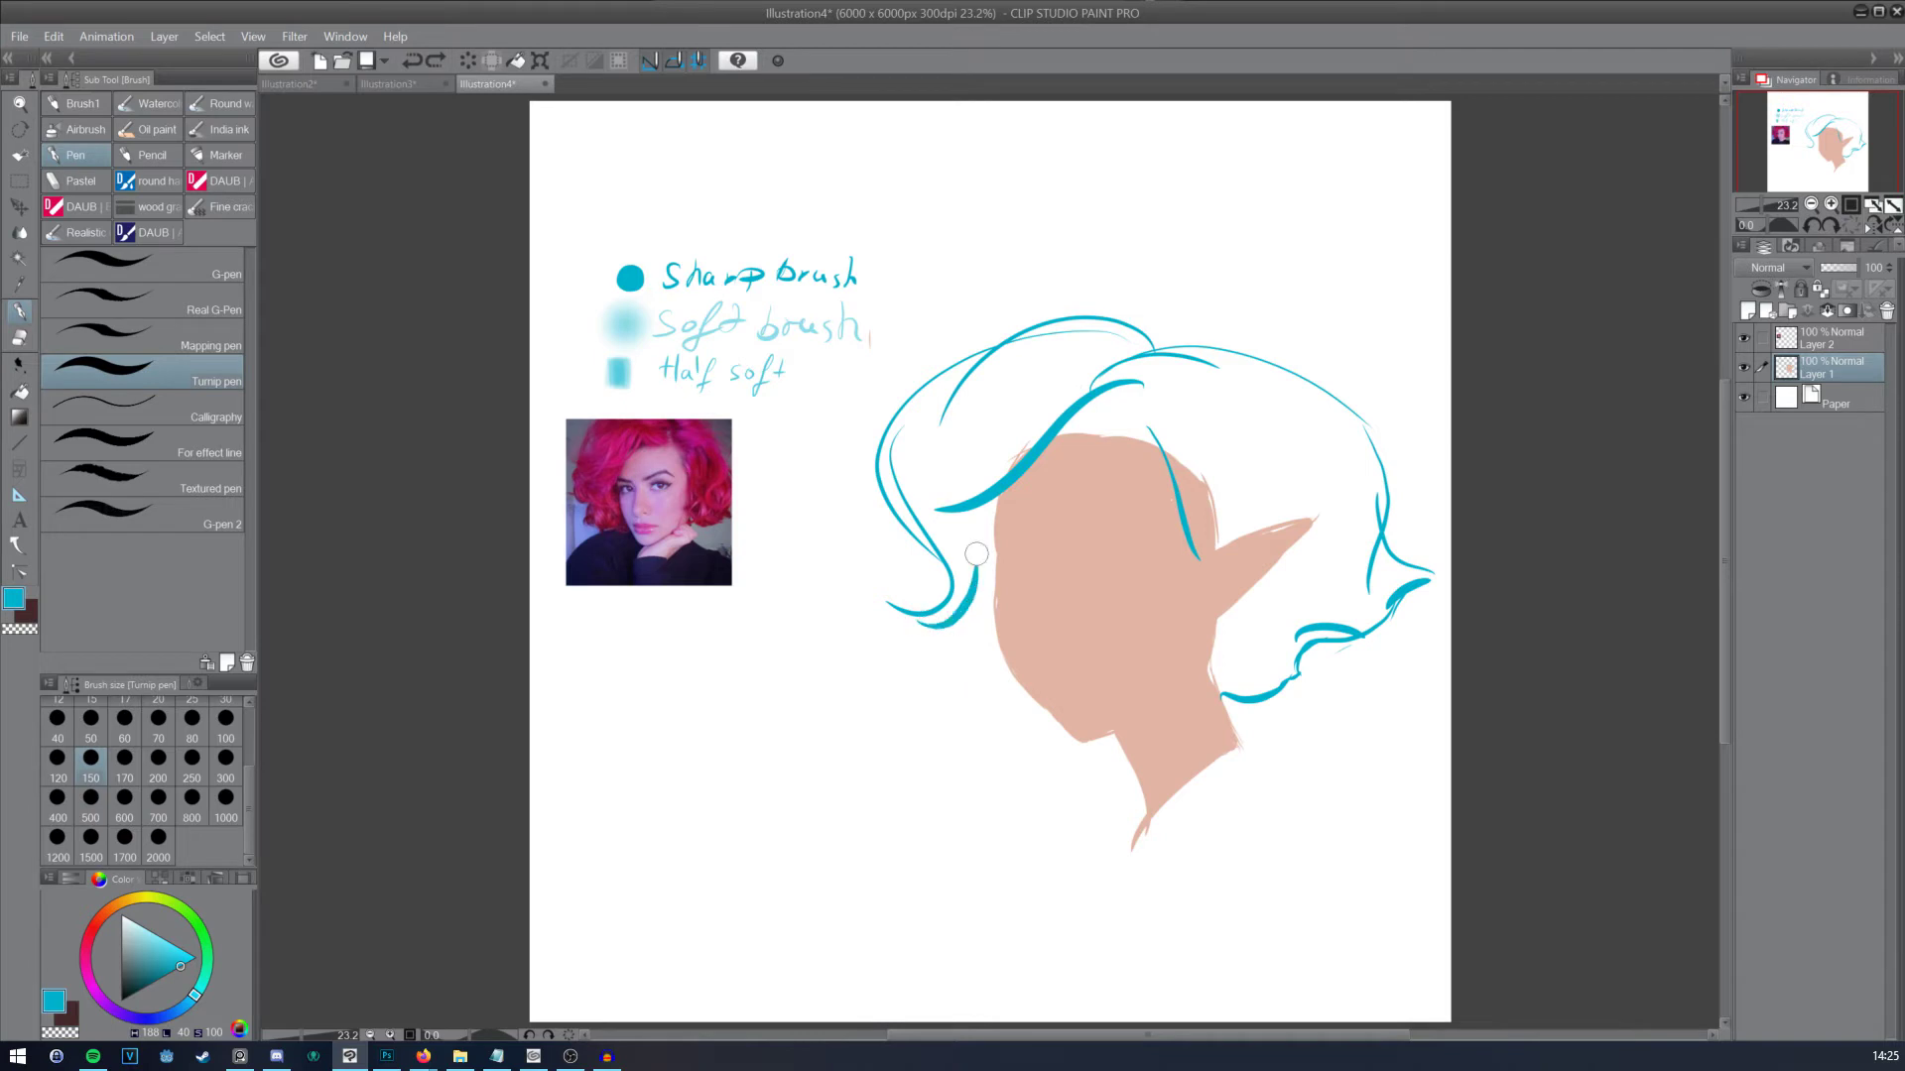
# Step: Draw and fill the flicked hair ends beside the far cheek, and thicken the curl at the back of the hair
pyautogui.moveTo(947, 629); pyautogui.dragTo(995, 552)
pyautogui.moveTo(967, 635)
pyautogui.mouseDown()
pyautogui.moveTo(927, 684)
pyautogui.moveTo(977, 725)
pyautogui.mouseUp()
pyautogui.hotkey('ctrl', 'z')
pyautogui.hotkey('ctrl', 'z')
pyautogui.hotkey('ctrl', 'z')
pyautogui.hotkey('ctrl', 'z')
pyautogui.moveTo(937, 635)
pyautogui.mouseDown()
pyautogui.moveTo(953, 718)
pyautogui.moveTo(951, 641)
pyautogui.moveTo(992, 700)
pyautogui.mouseUp()
pyautogui.hotkey('ctrl', 'z')
pyautogui.moveTo(995, 601); pyautogui.dragTo(984, 657)
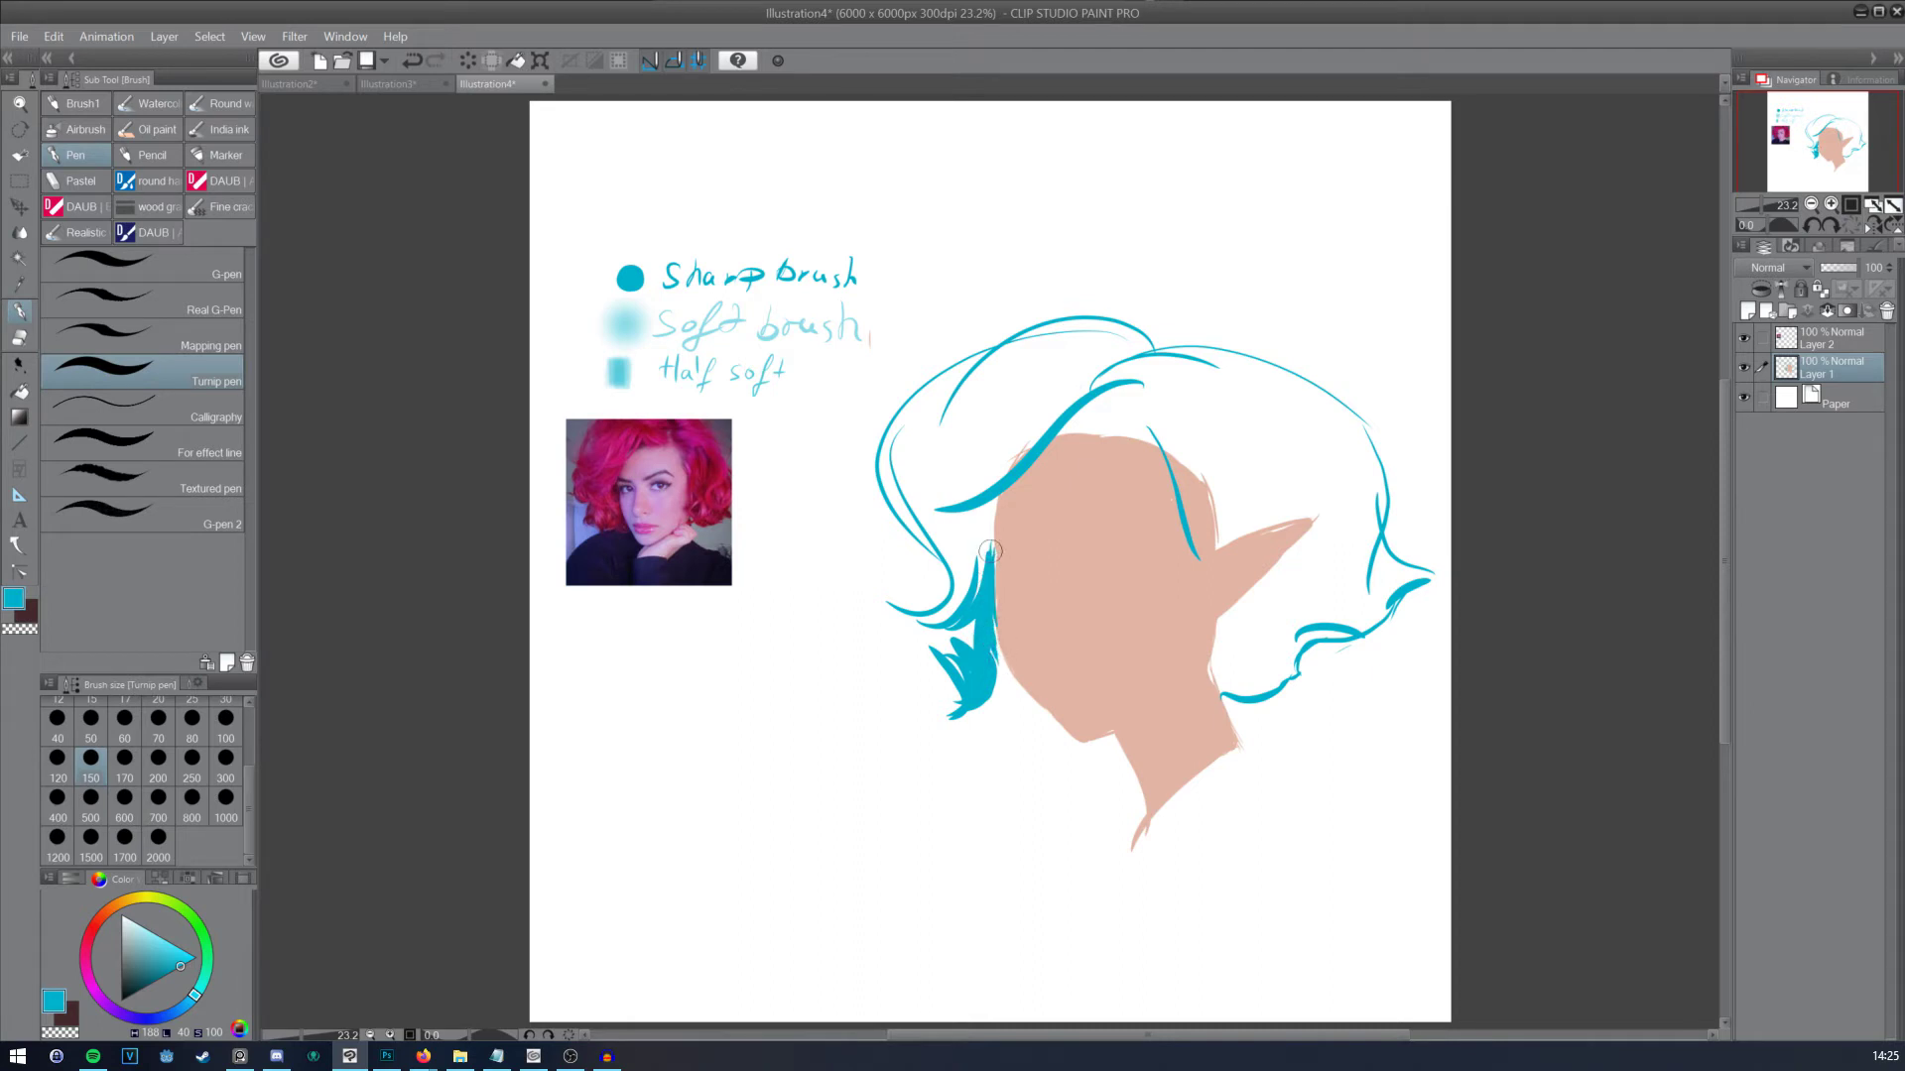
pyautogui.moveTo(997, 646); pyautogui.dragTo(1032, 702)
pyautogui.moveTo(1355, 504); pyautogui.dragTo(1389, 597)
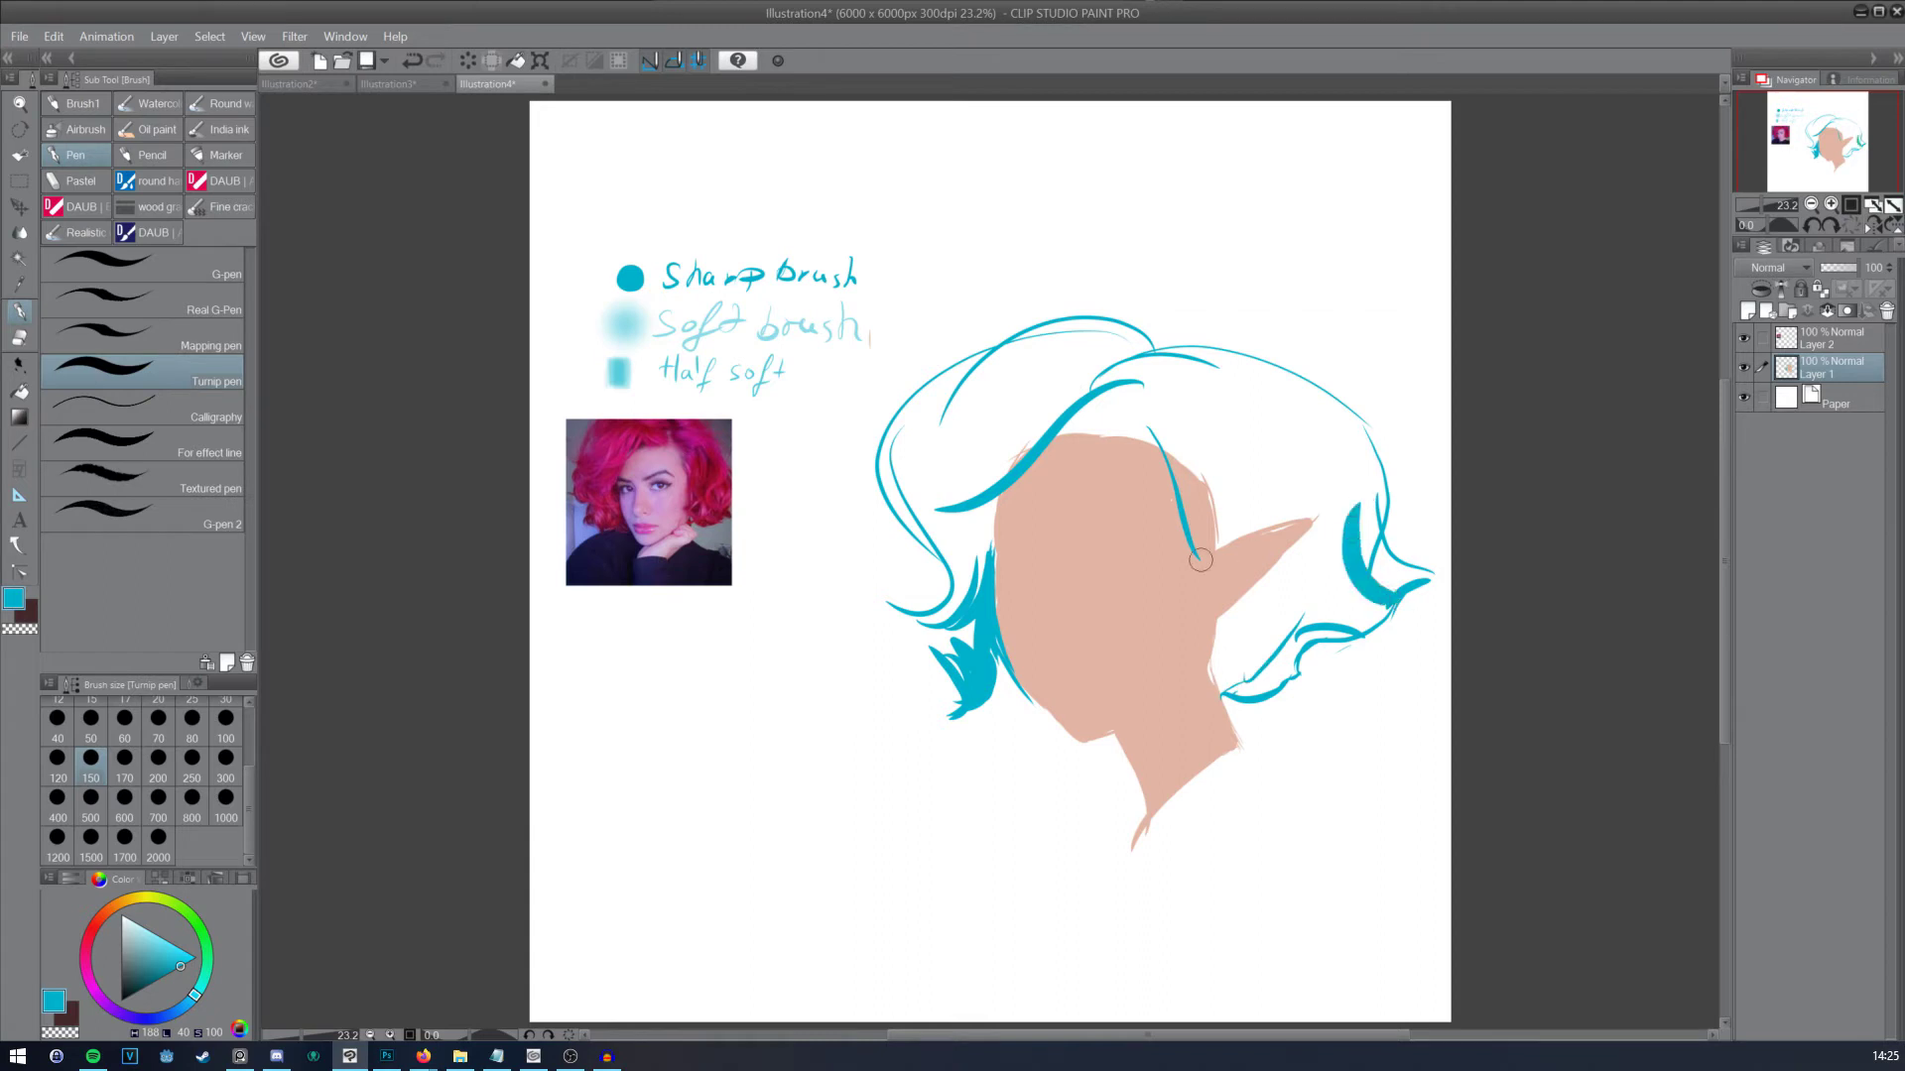
# Step: Fill the front section of hair down to the cheek with cyan at brush size 300
pyautogui.click(226, 761)
pyautogui.moveTo(1012, 416)
pyautogui.mouseDown()
pyautogui.moveTo(941, 538)
pyautogui.moveTo(1088, 374)
pyautogui.moveTo(958, 494)
pyautogui.moveTo(1041, 357)
pyautogui.moveTo(938, 506)
pyautogui.moveTo(974, 429)
pyautogui.moveTo(974, 370)
pyautogui.moveTo(879, 473)
pyautogui.moveTo(1094, 338)
pyautogui.moveTo(957, 344)
pyautogui.moveTo(1046, 396)
pyautogui.moveTo(1138, 335)
pyautogui.moveTo(990, 381)
pyautogui.moveTo(1118, 368)
pyautogui.moveTo(948, 367)
pyautogui.moveTo(1058, 342)
pyautogui.moveTo(1168, 374)
pyautogui.moveTo(1007, 342)
pyautogui.moveTo(1154, 312)
pyautogui.moveTo(941, 357)
pyautogui.moveTo(1144, 330)
pyautogui.moveTo(881, 490)
pyautogui.moveTo(853, 452)
pyautogui.moveTo(1045, 355)
pyautogui.moveTo(935, 429)
pyautogui.moveTo(898, 407)
pyautogui.moveTo(1014, 409)
pyautogui.moveTo(1016, 350)
pyautogui.moveTo(912, 431)
pyautogui.moveTo(883, 499)
pyautogui.moveTo(903, 444)
pyautogui.moveTo(1001, 542)
pyautogui.moveTo(942, 575)
pyautogui.mouseUp()
pyautogui.hotkey('ctrl', 'z')
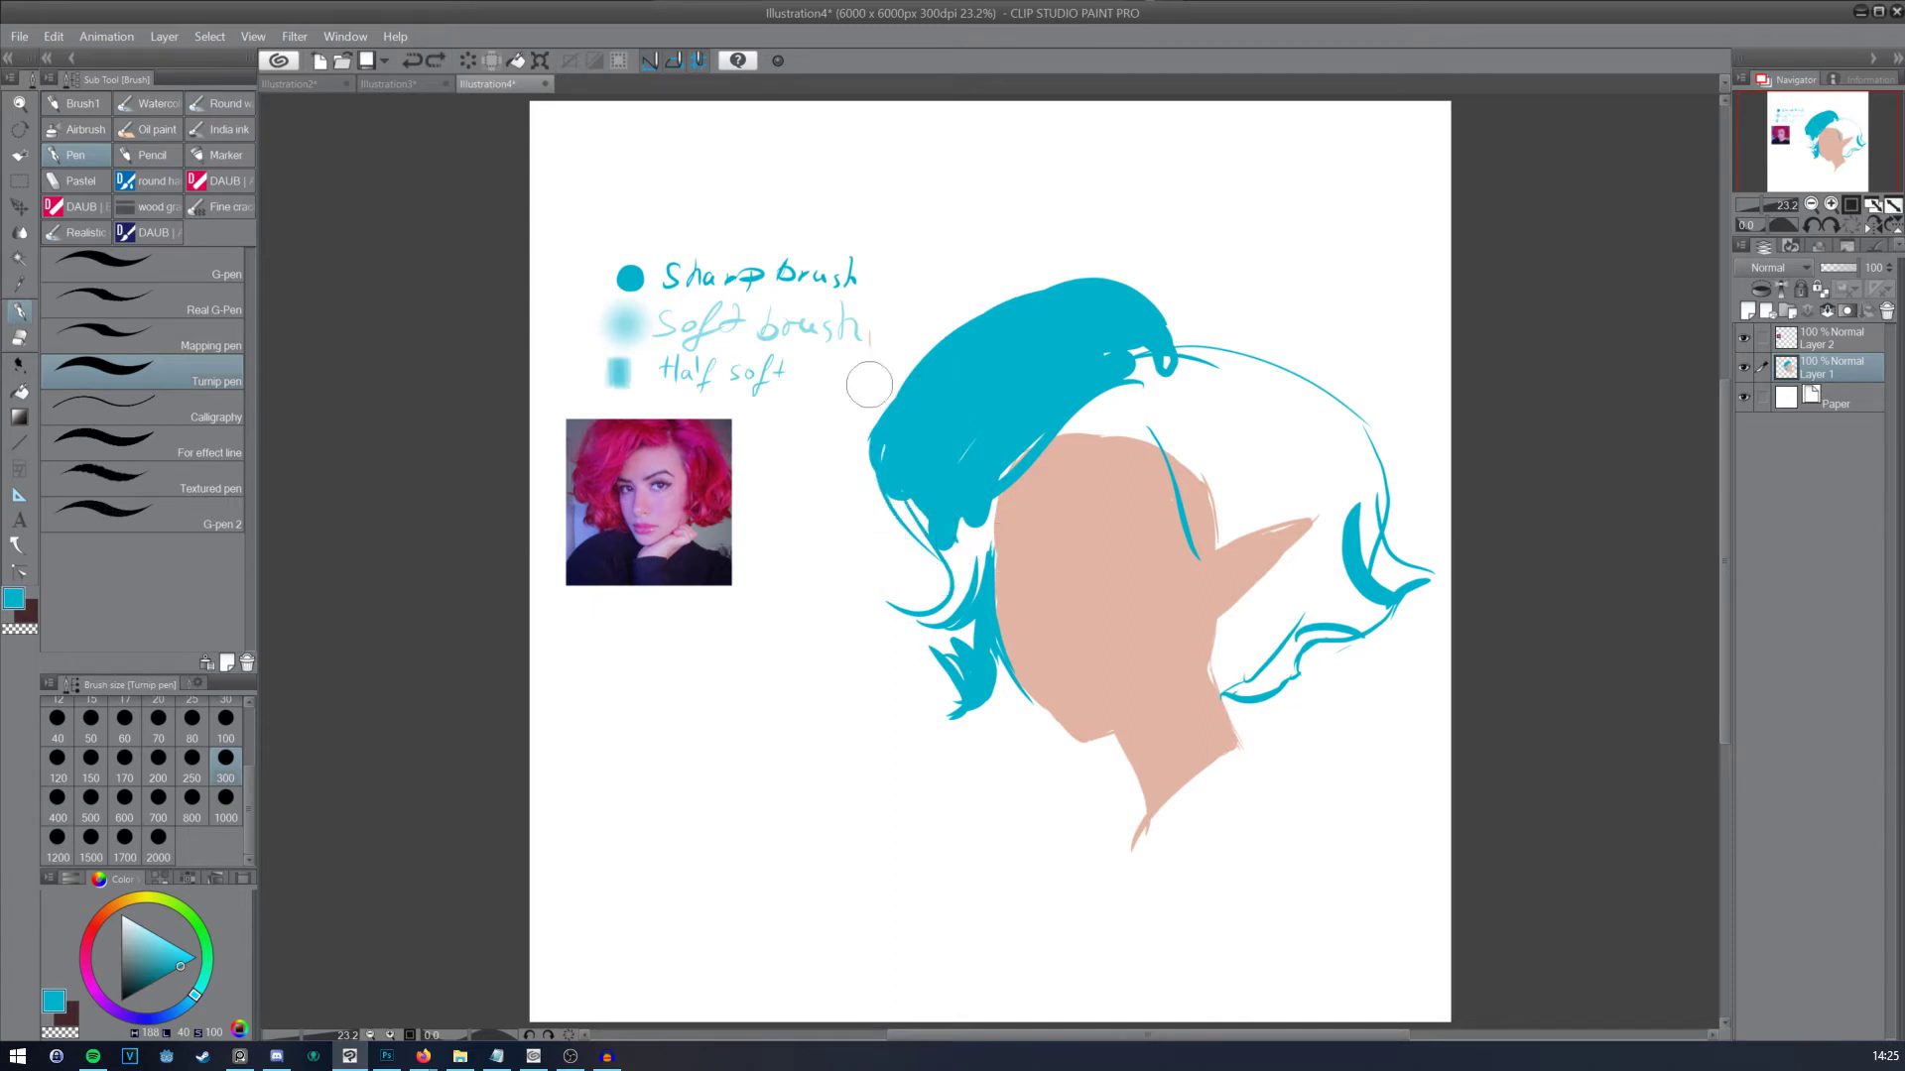
pyautogui.moveTo(873, 481)
pyautogui.mouseDown()
pyautogui.moveTo(922, 580)
pyautogui.moveTo(960, 484)
pyautogui.moveTo(928, 571)
pyautogui.moveTo(967, 600)
pyautogui.mouseUp()
pyautogui.hotkey('ctrl', 'z')
pyautogui.moveTo(982, 520); pyautogui.dragTo(888, 575)
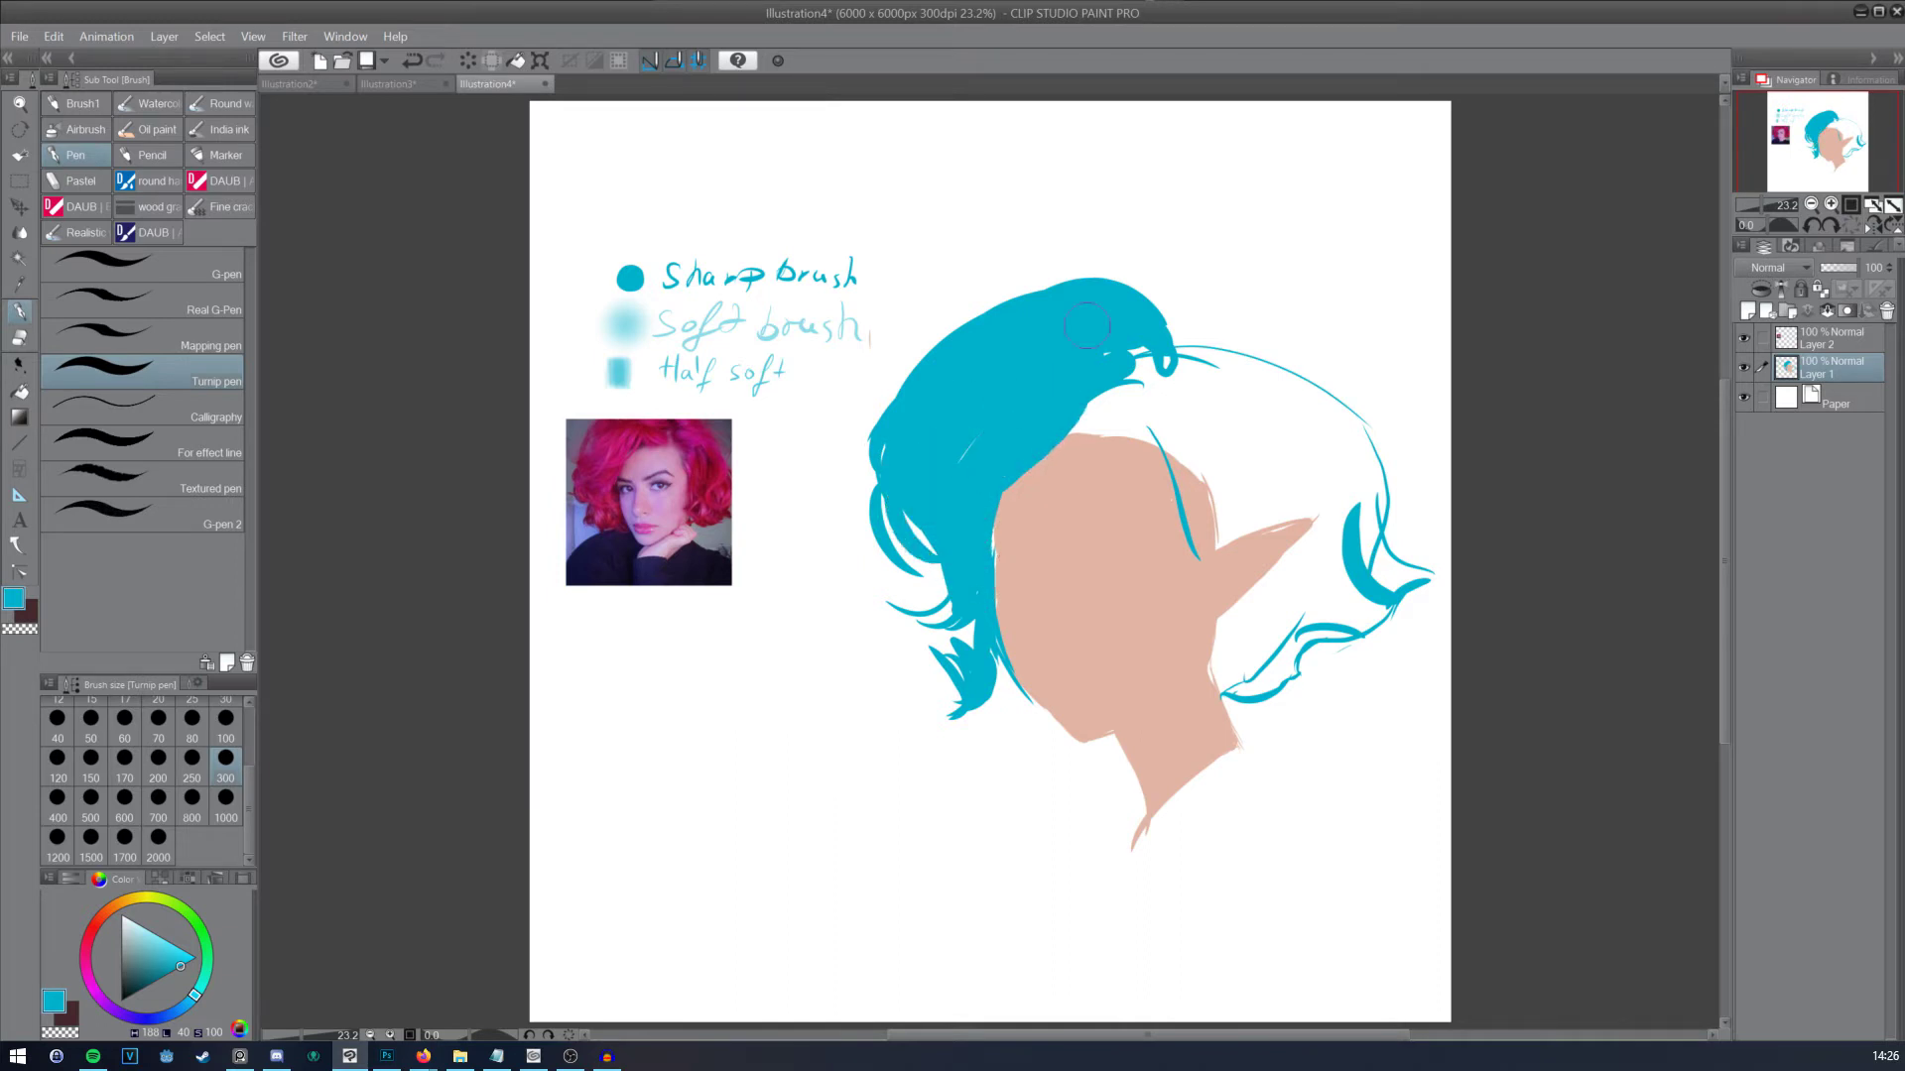
# Step: Fill the back section of hair above and behind the pointed ear with cyan, enlarging the brush to size 600 for the broad areas
pyautogui.moveTo(1168, 390)
pyautogui.mouseDown()
pyautogui.moveTo(1205, 504)
pyautogui.moveTo(1203, 484)
pyautogui.mouseUp()
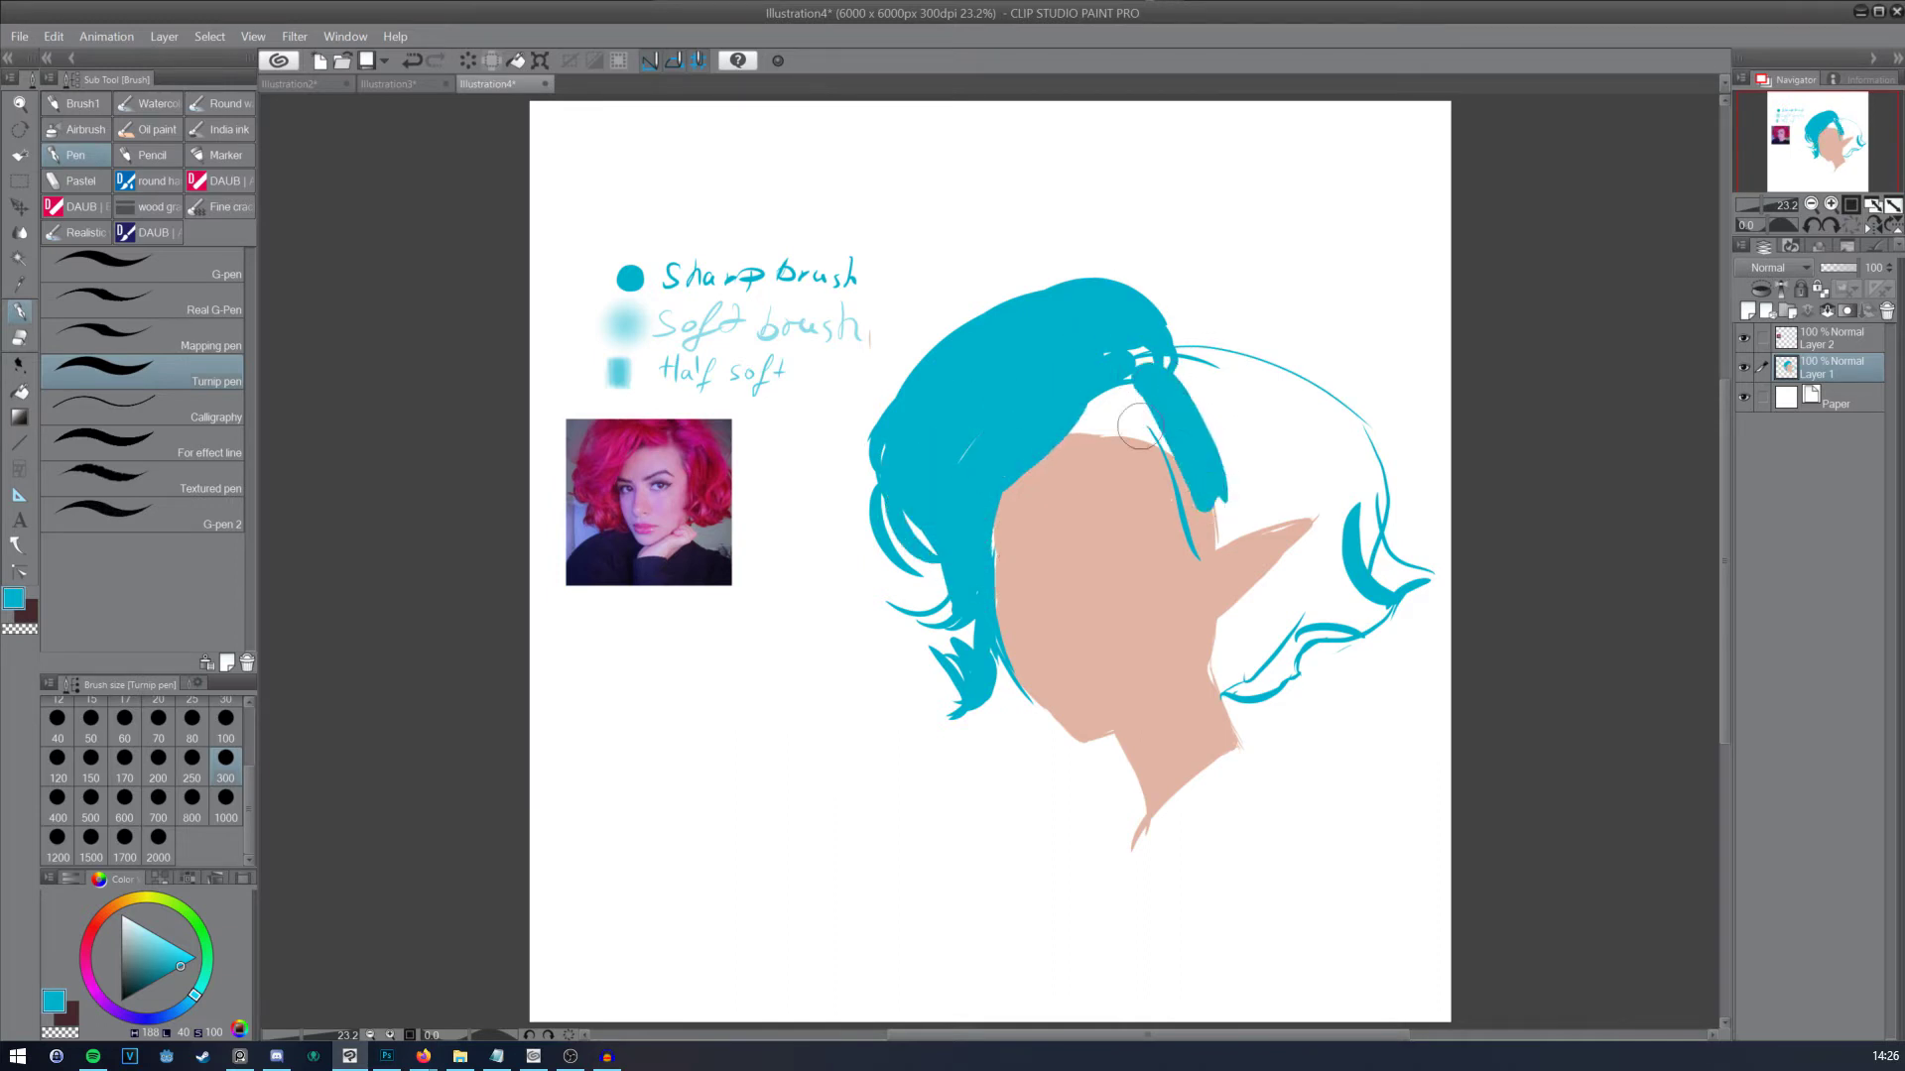
pyautogui.click(124, 798)
pyautogui.moveTo(1183, 402); pyautogui.dragTo(1255, 441)
pyautogui.moveTo(1190, 328); pyautogui.dragTo(1310, 422)
pyautogui.moveTo(1153, 322)
pyautogui.mouseDown()
pyautogui.moveTo(1111, 372)
pyautogui.moveTo(1322, 372)
pyautogui.moveTo(1181, 343)
pyautogui.moveTo(1348, 437)
pyautogui.moveTo(1146, 334)
pyautogui.moveTo(1164, 327)
pyautogui.moveTo(1138, 310)
pyautogui.moveTo(1326, 444)
pyautogui.moveTo(1221, 369)
pyautogui.moveTo(1302, 488)
pyautogui.moveTo(1225, 455)
pyautogui.moveTo(1226, 431)
pyautogui.moveTo(1200, 555)
pyautogui.moveTo(1333, 513)
pyautogui.moveTo(1220, 622)
pyautogui.moveTo(1309, 535)
pyautogui.moveTo(1230, 618)
pyautogui.moveTo(1252, 684)
pyautogui.moveTo(1303, 526)
pyautogui.moveTo(1282, 671)
pyautogui.moveTo(1326, 600)
pyautogui.moveTo(1321, 618)
pyautogui.moveTo(1369, 596)
pyautogui.moveTo(1275, 541)
pyautogui.mouseUp()
pyautogui.keyDown('alt'); pyautogui.click(1209, 564); pyautogui.keyUp('alt')
pyautogui.keyDown('alt'); pyautogui.click(1190, 541); pyautogui.keyUp('alt')
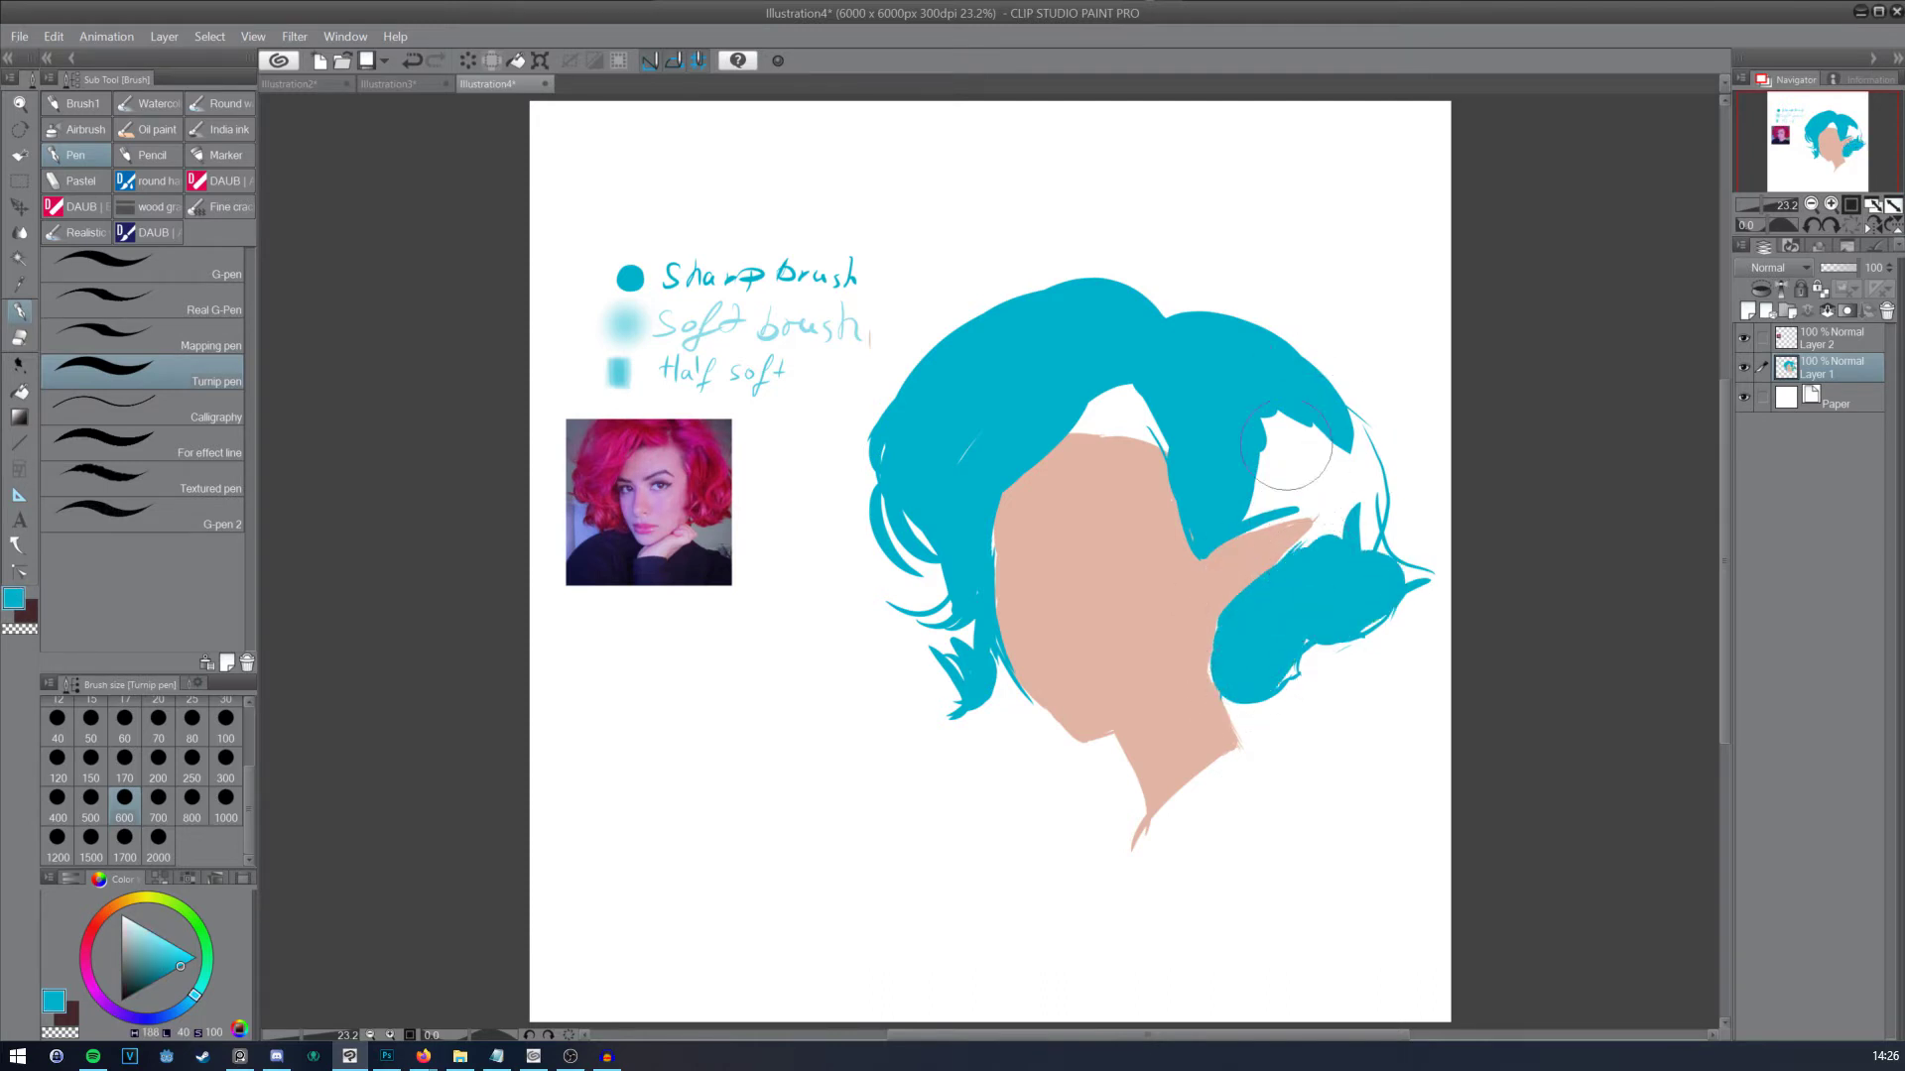
pyautogui.moveTo(1292, 465)
pyautogui.mouseDown()
pyautogui.moveTo(1300, 424)
pyautogui.moveTo(1327, 432)
pyautogui.moveTo(1357, 515)
pyautogui.moveTo(1340, 539)
pyautogui.moveTo(1333, 511)
pyautogui.moveTo(1410, 567)
pyautogui.moveTo(1350, 468)
pyautogui.moveTo(1334, 526)
pyautogui.moveTo(1338, 489)
pyautogui.moveTo(1271, 507)
pyautogui.moveTo(1234, 491)
pyautogui.moveTo(1284, 473)
pyautogui.moveTo(1250, 514)
pyautogui.mouseUp()
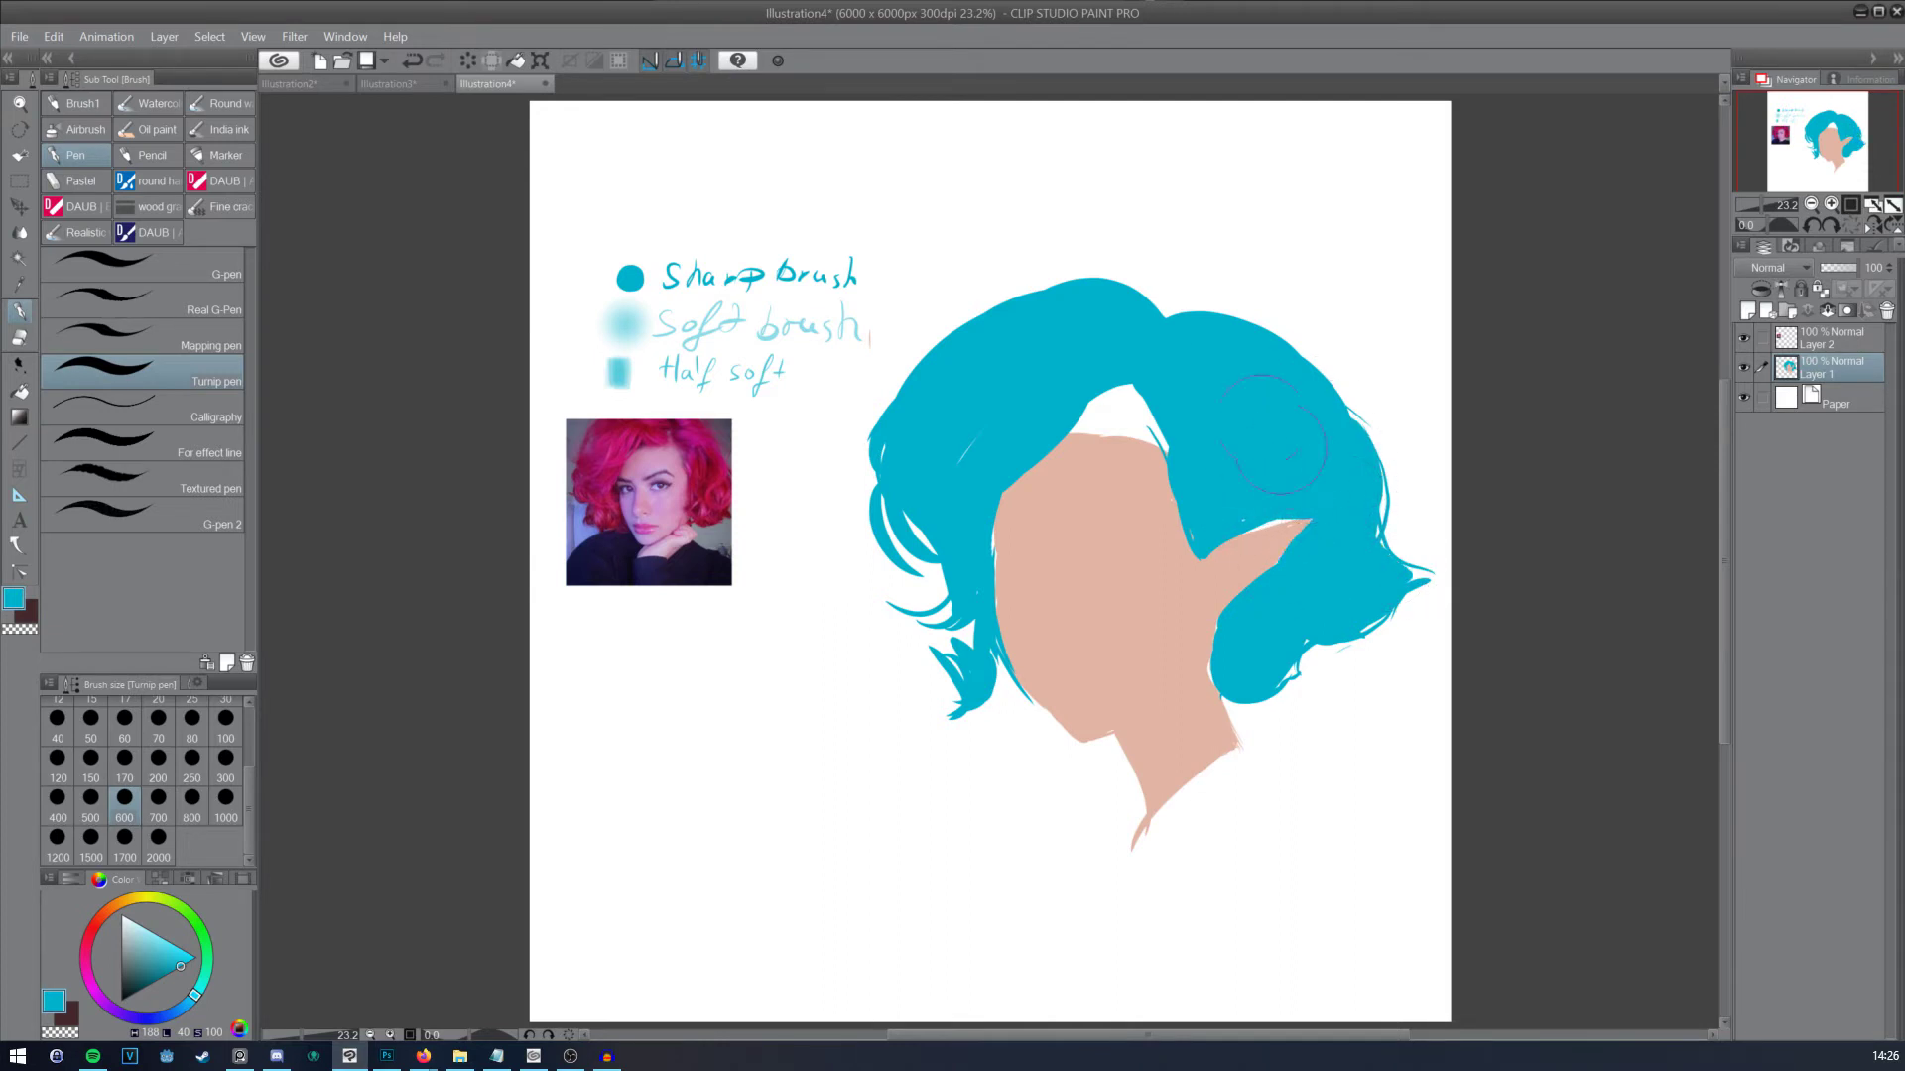
# Step: Sample the skin tone, fill the white gap at the forehead up to the hairline, and tidy its edge with the hair cyan
pyautogui.keyDown('alt'); pyautogui.click(1106, 546); pyautogui.keyUp('alt')
pyautogui.moveTo(1109, 405)
pyautogui.mouseDown()
pyautogui.moveTo(1077, 446)
pyautogui.moveTo(1105, 408)
pyautogui.moveTo(1149, 505)
pyautogui.moveTo(1111, 355)
pyautogui.moveTo(1167, 406)
pyautogui.mouseUp()
pyautogui.keyDown('alt'); pyautogui.click(1176, 457); pyautogui.keyUp('alt')
pyautogui.click(227, 722)
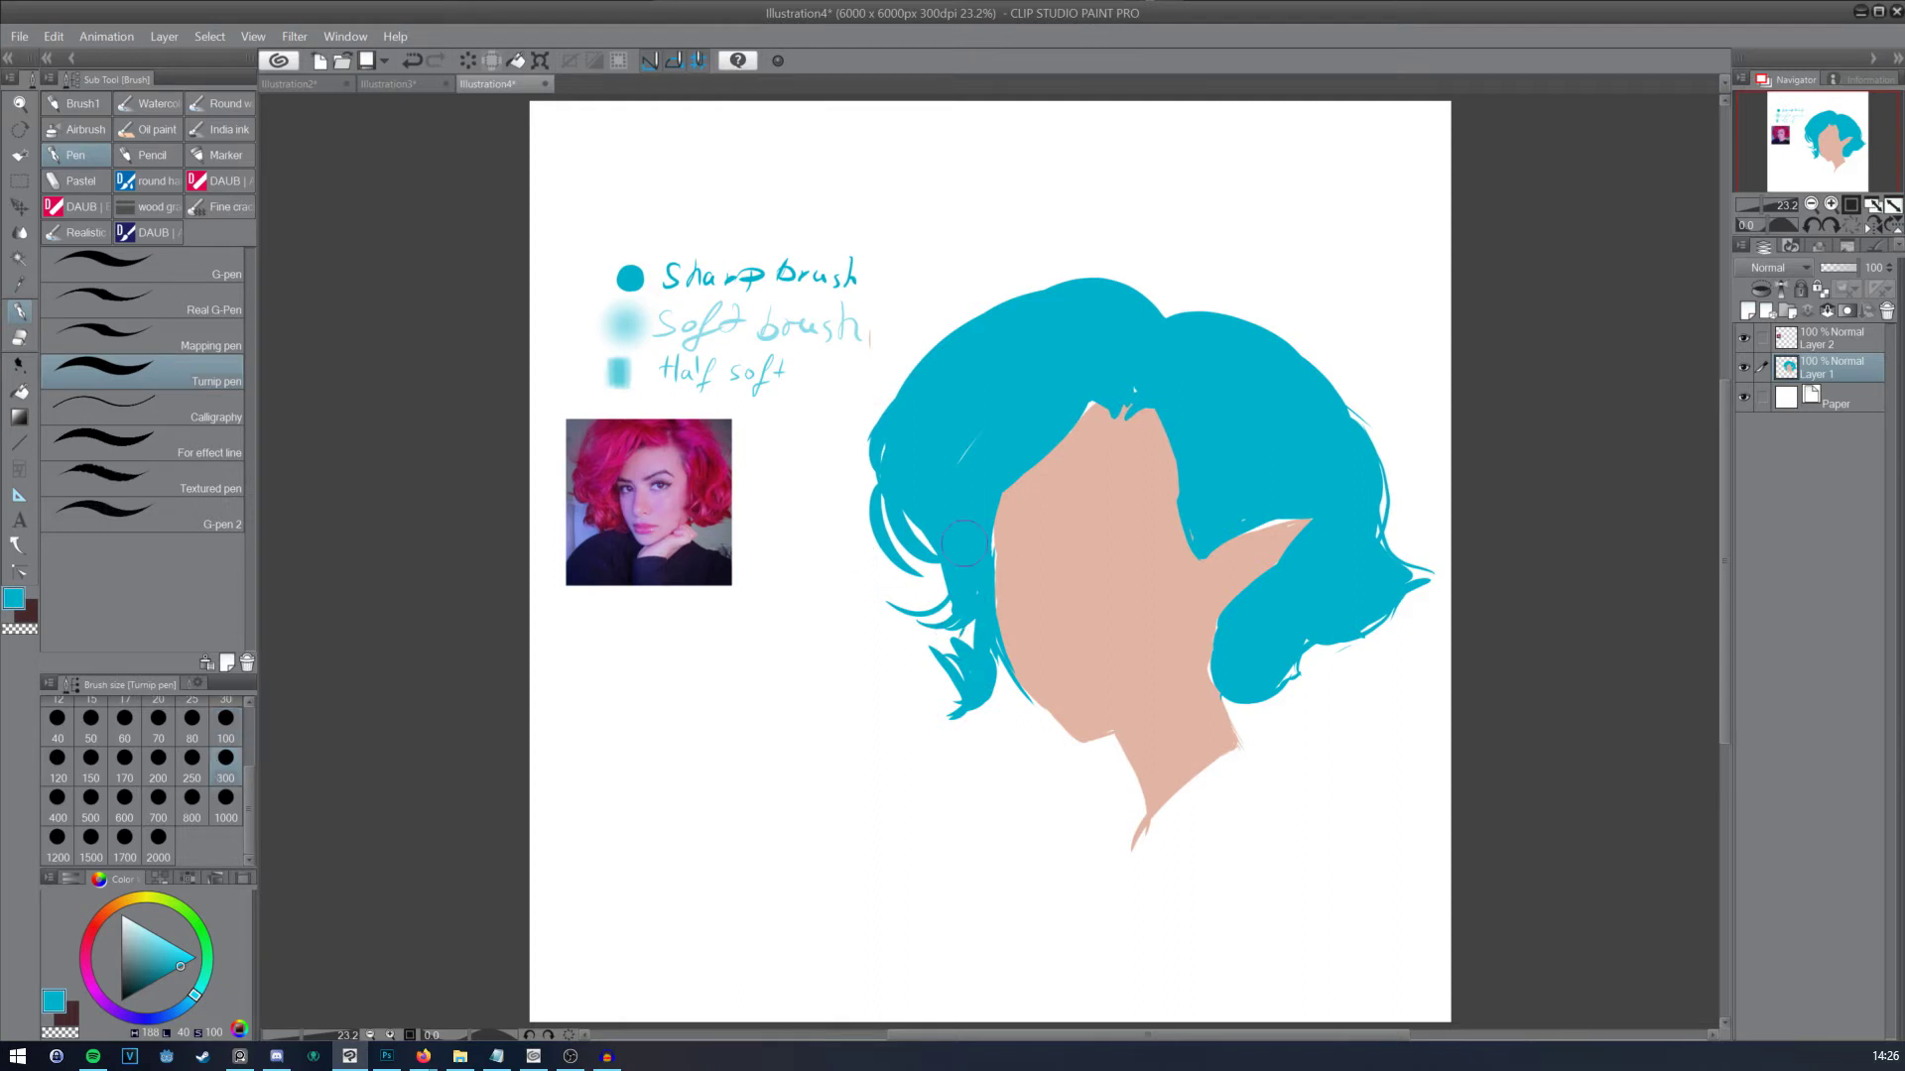
# Step: Outline the hair shapes over the reference photo on a new layer above Layer 2 in brighter cyan at size 100, and hide that layer
pyautogui.click(226, 722)
pyautogui.click(1789, 340)
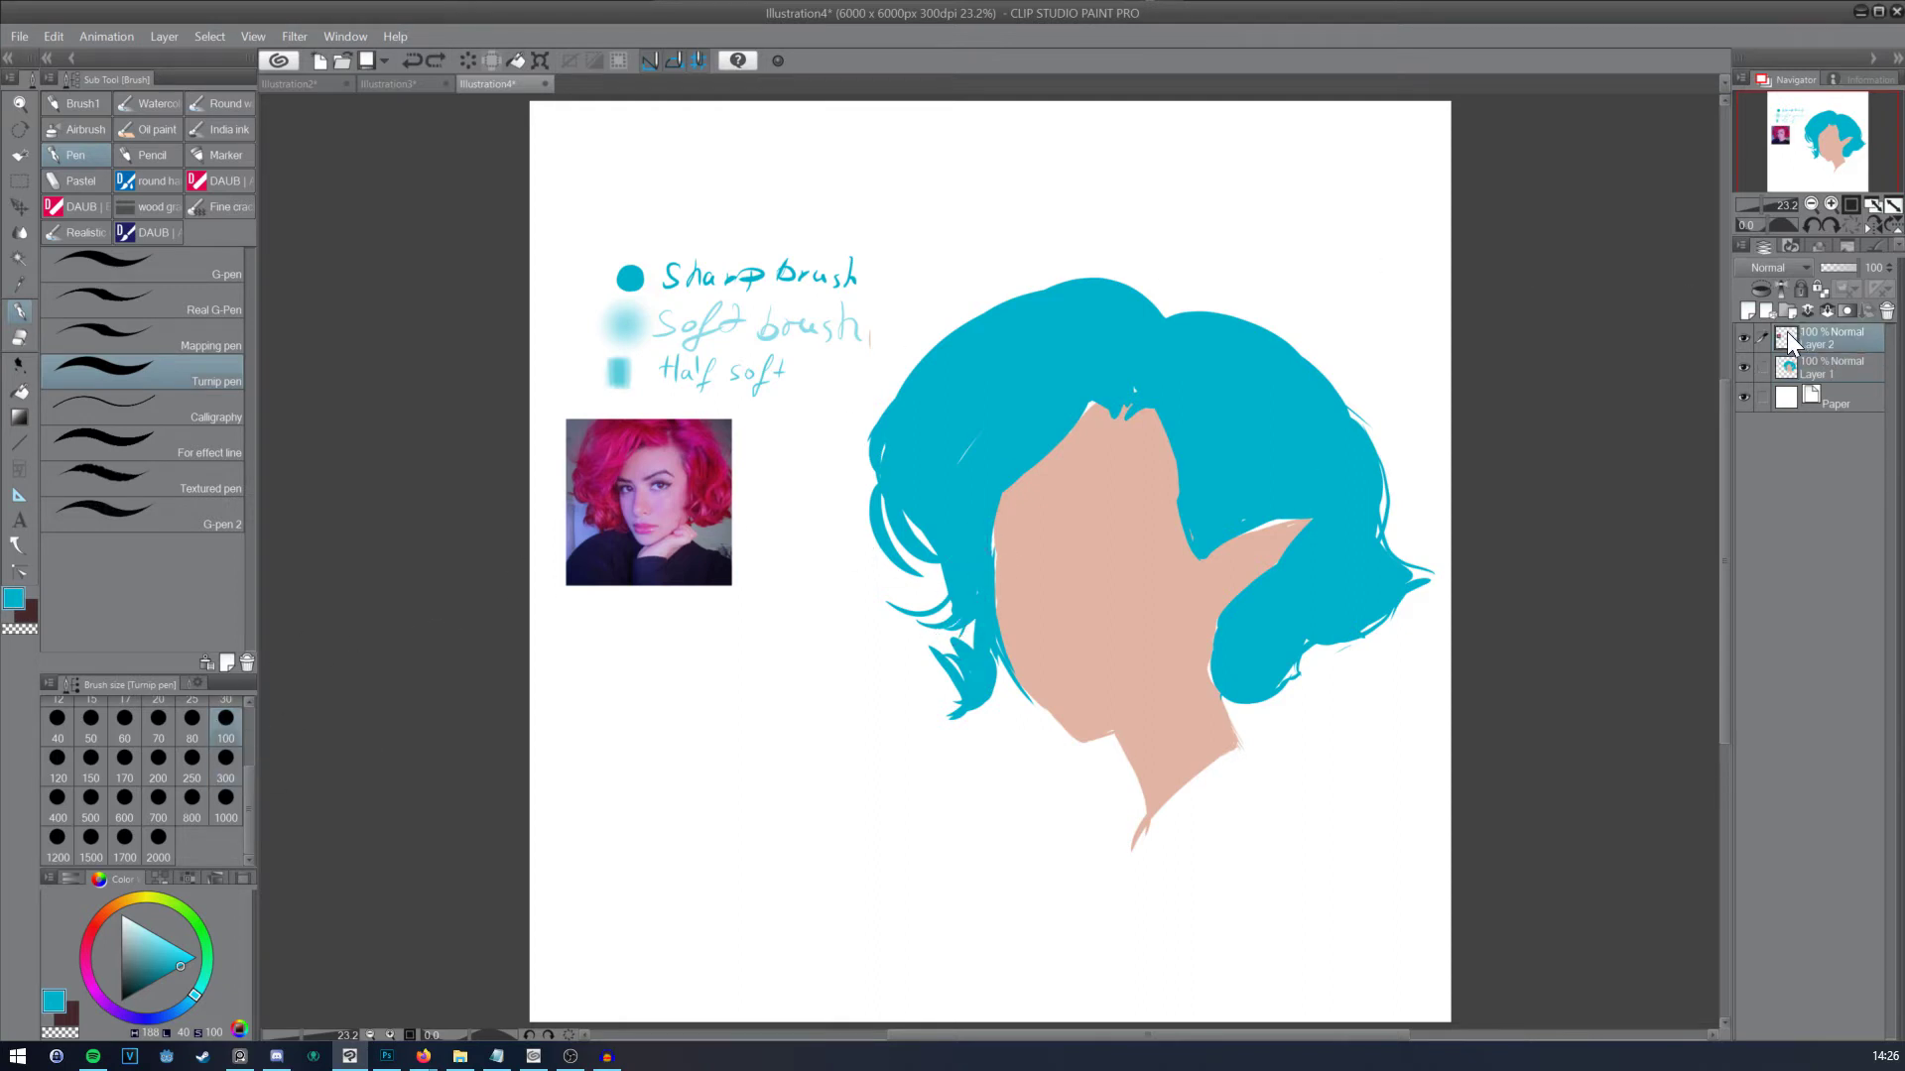
pyautogui.click(1748, 310)
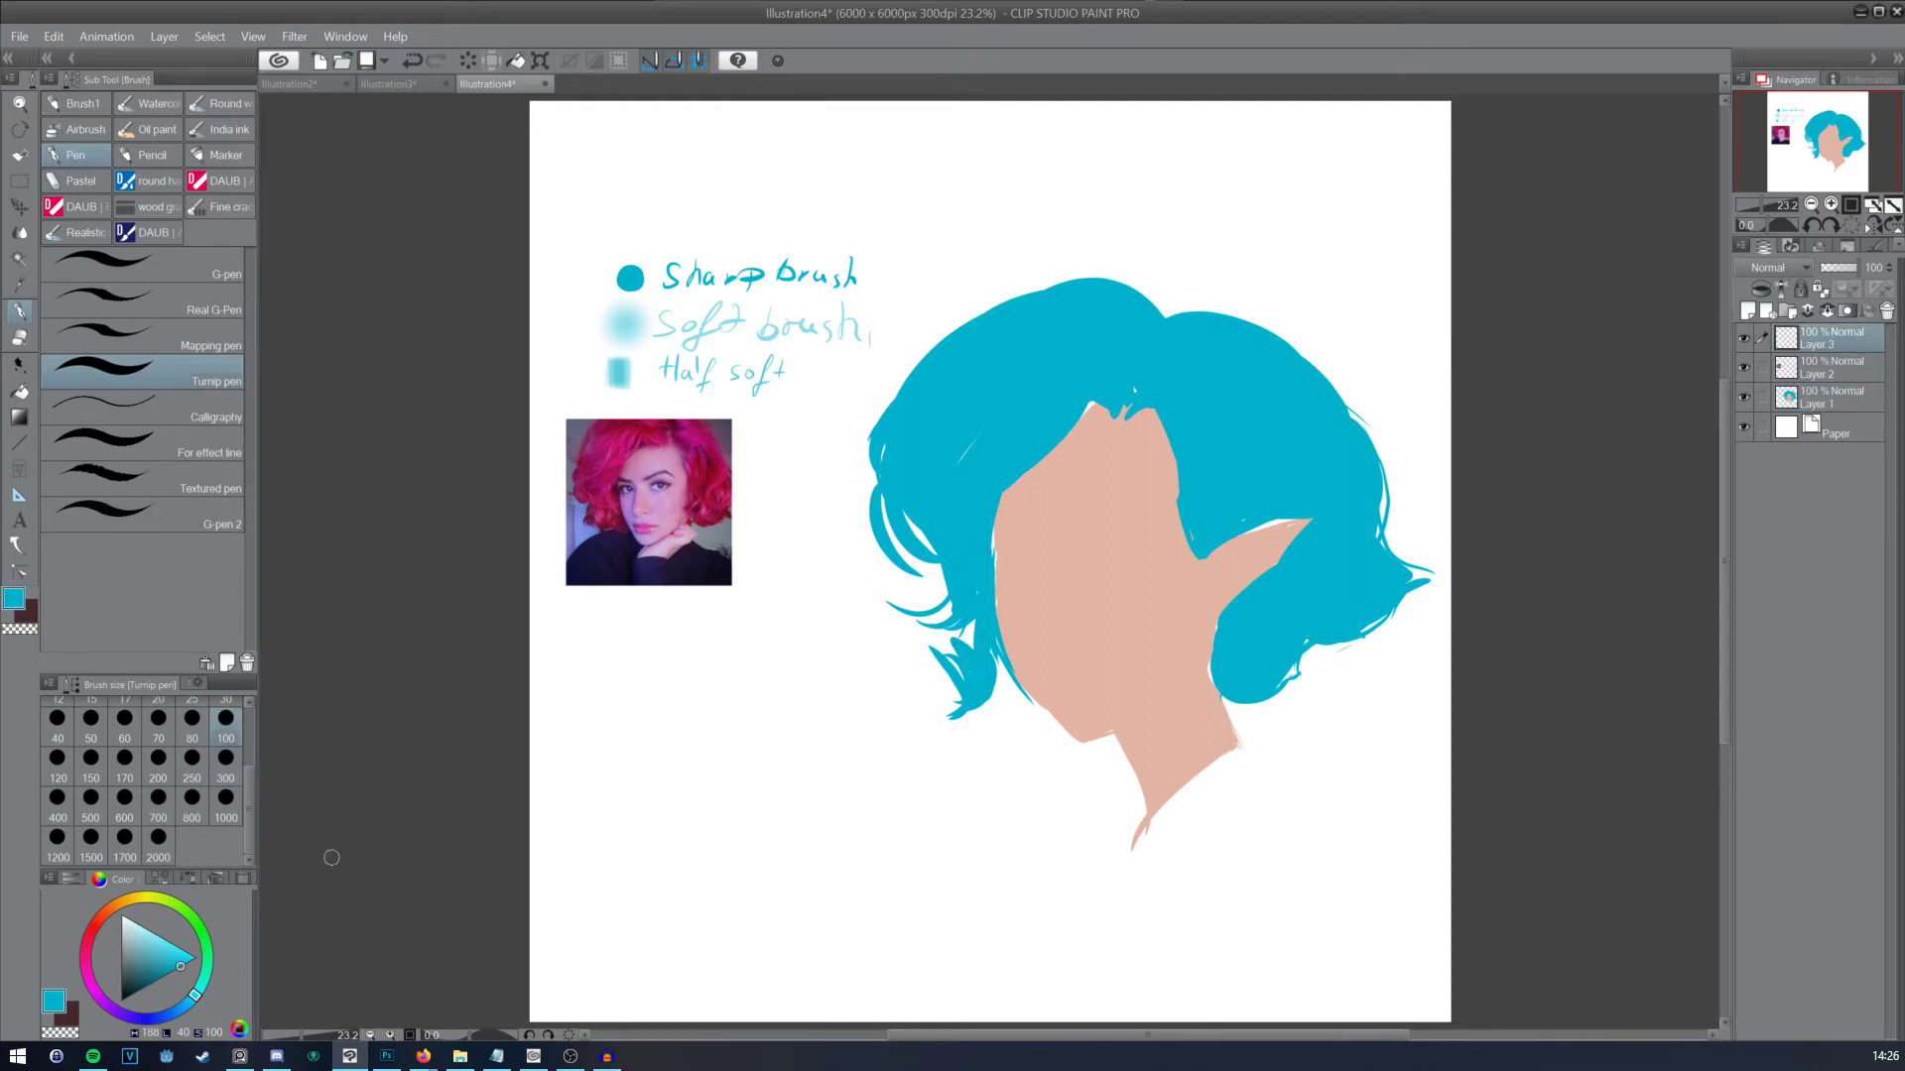
pyautogui.click(189, 953)
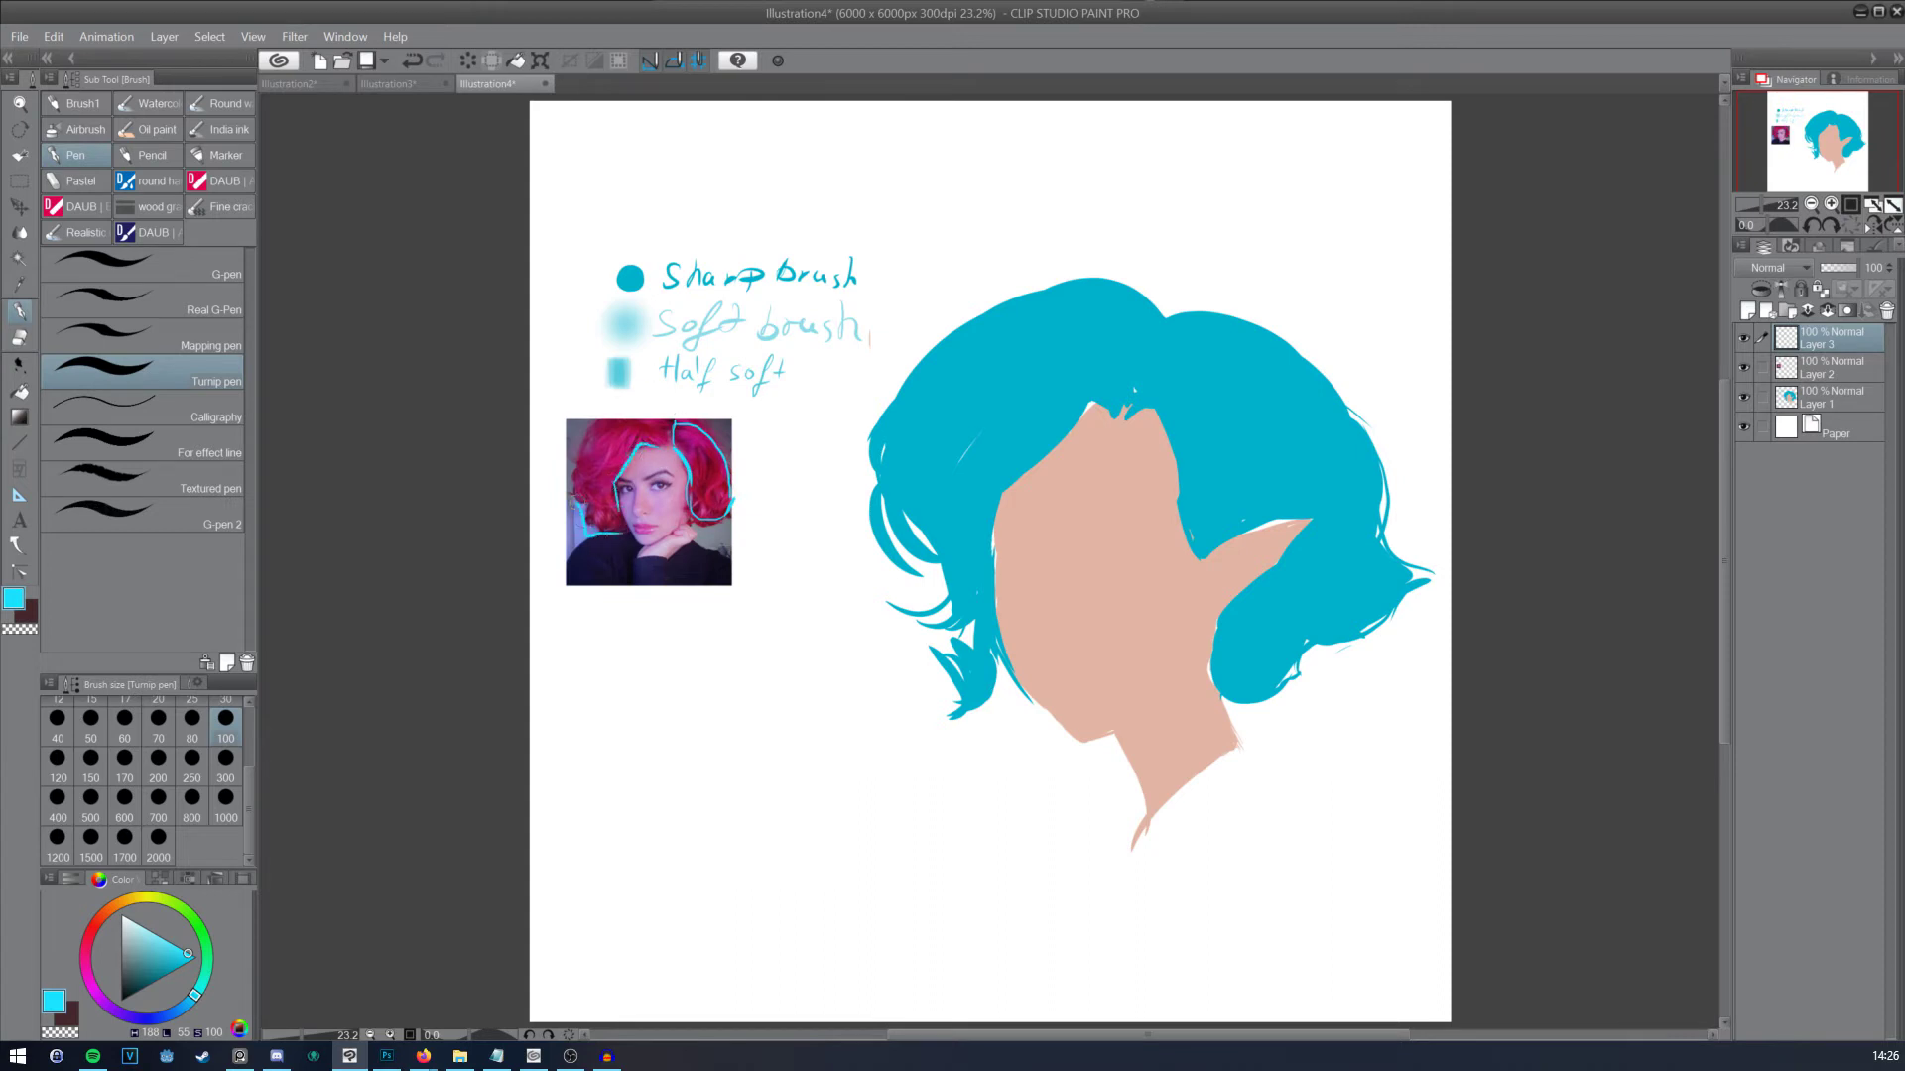
pyautogui.moveTo(586, 512)
pyautogui.mouseDown()
pyautogui.moveTo(609, 418)
pyautogui.moveTo(673, 429)
pyautogui.mouseUp()
pyautogui.moveTo(568, 525); pyautogui.dragTo(625, 541)
pyautogui.moveTo(568, 474)
pyautogui.mouseDown()
pyautogui.moveTo(610, 417)
pyautogui.moveTo(673, 425)
pyautogui.mouseUp()
pyautogui.click(1743, 337)
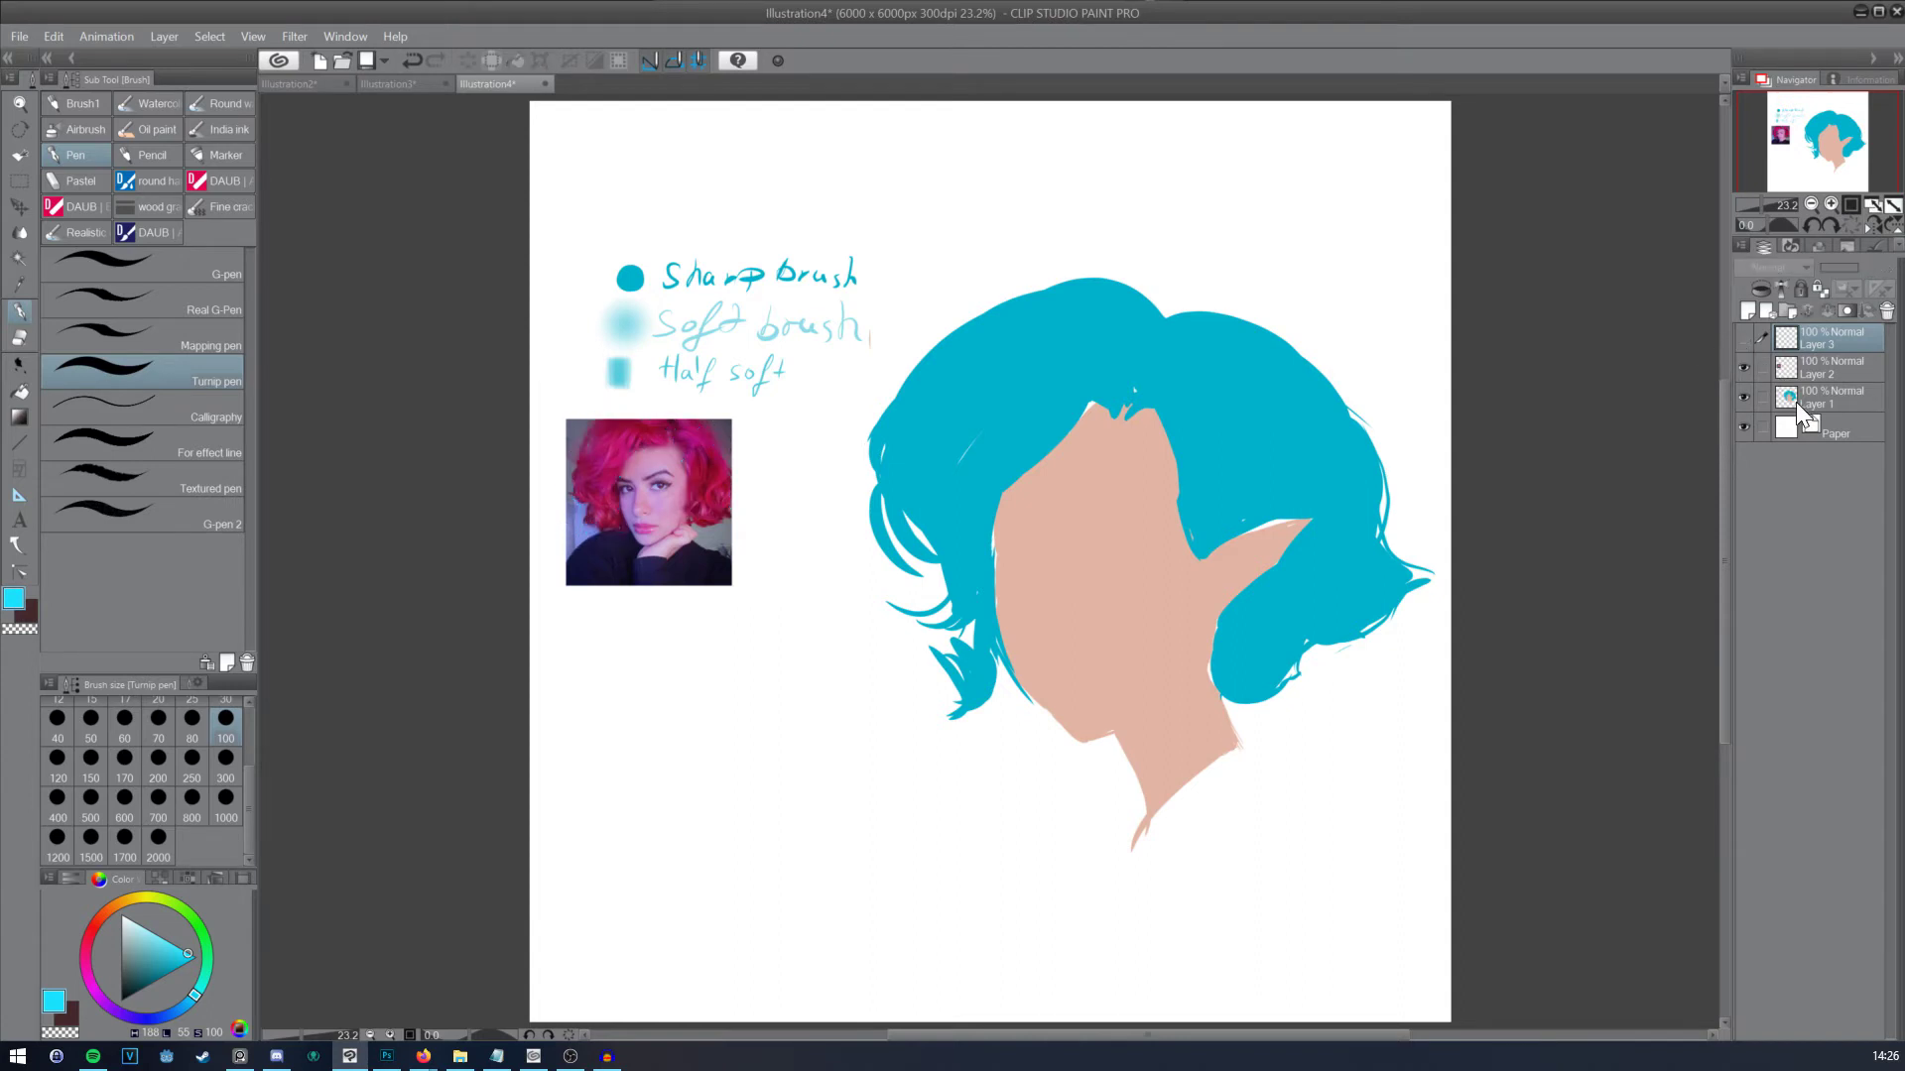
# Step: Return to Layer 1, sample the hair cyan, and extend the hair strands beside the far jaw
pyautogui.click(1795, 401)
pyautogui.click(1743, 398)
pyautogui.click(1743, 398)
pyautogui.keyDown('alt'); pyautogui.click(1009, 473); pyautogui.keyUp('alt')
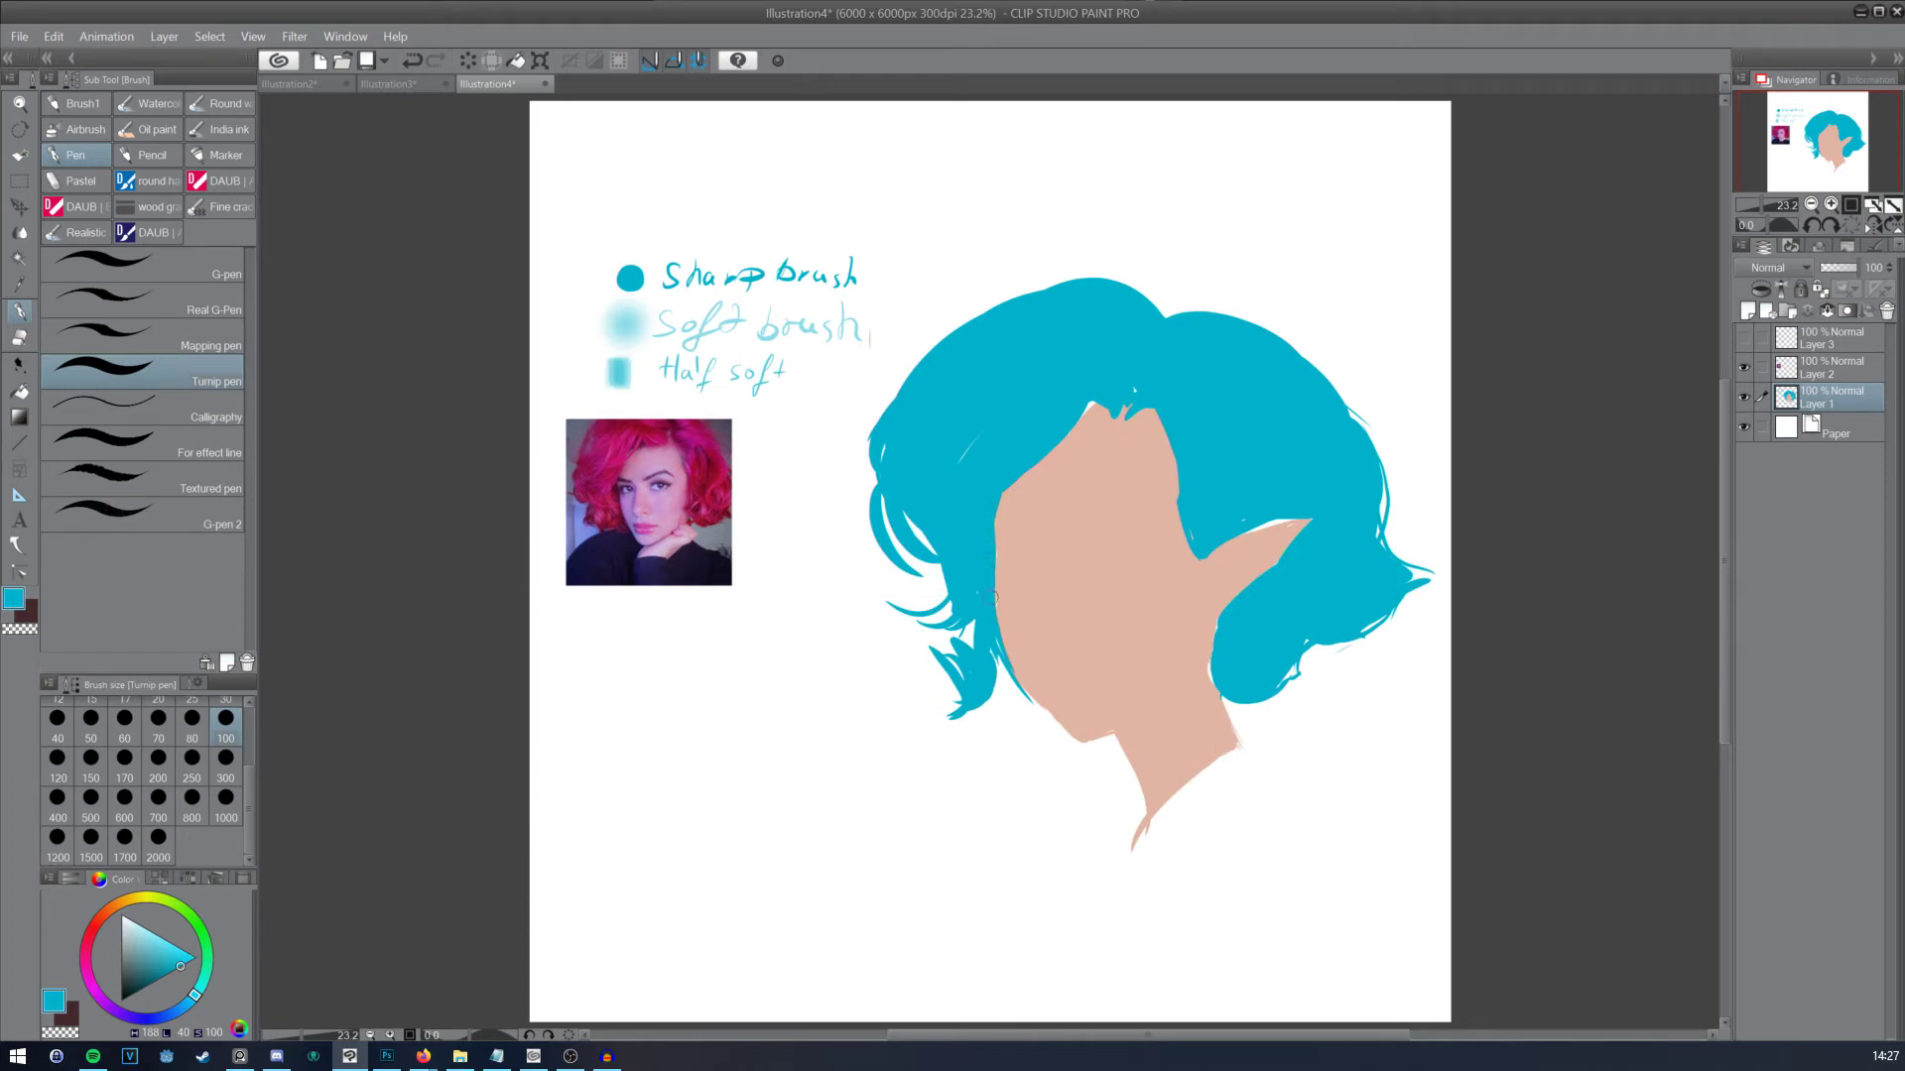
pyautogui.moveTo(1013, 659)
pyautogui.mouseDown()
pyautogui.moveTo(1052, 706)
pyautogui.moveTo(1031, 707)
pyautogui.mouseUp()
# Step: Sample the near-black navy of the reference photo's clothing and block in the high collar and near shoulder line at size 300
pyautogui.keyDown('alt'); pyautogui.click(679, 580); pyautogui.keyUp('alt')
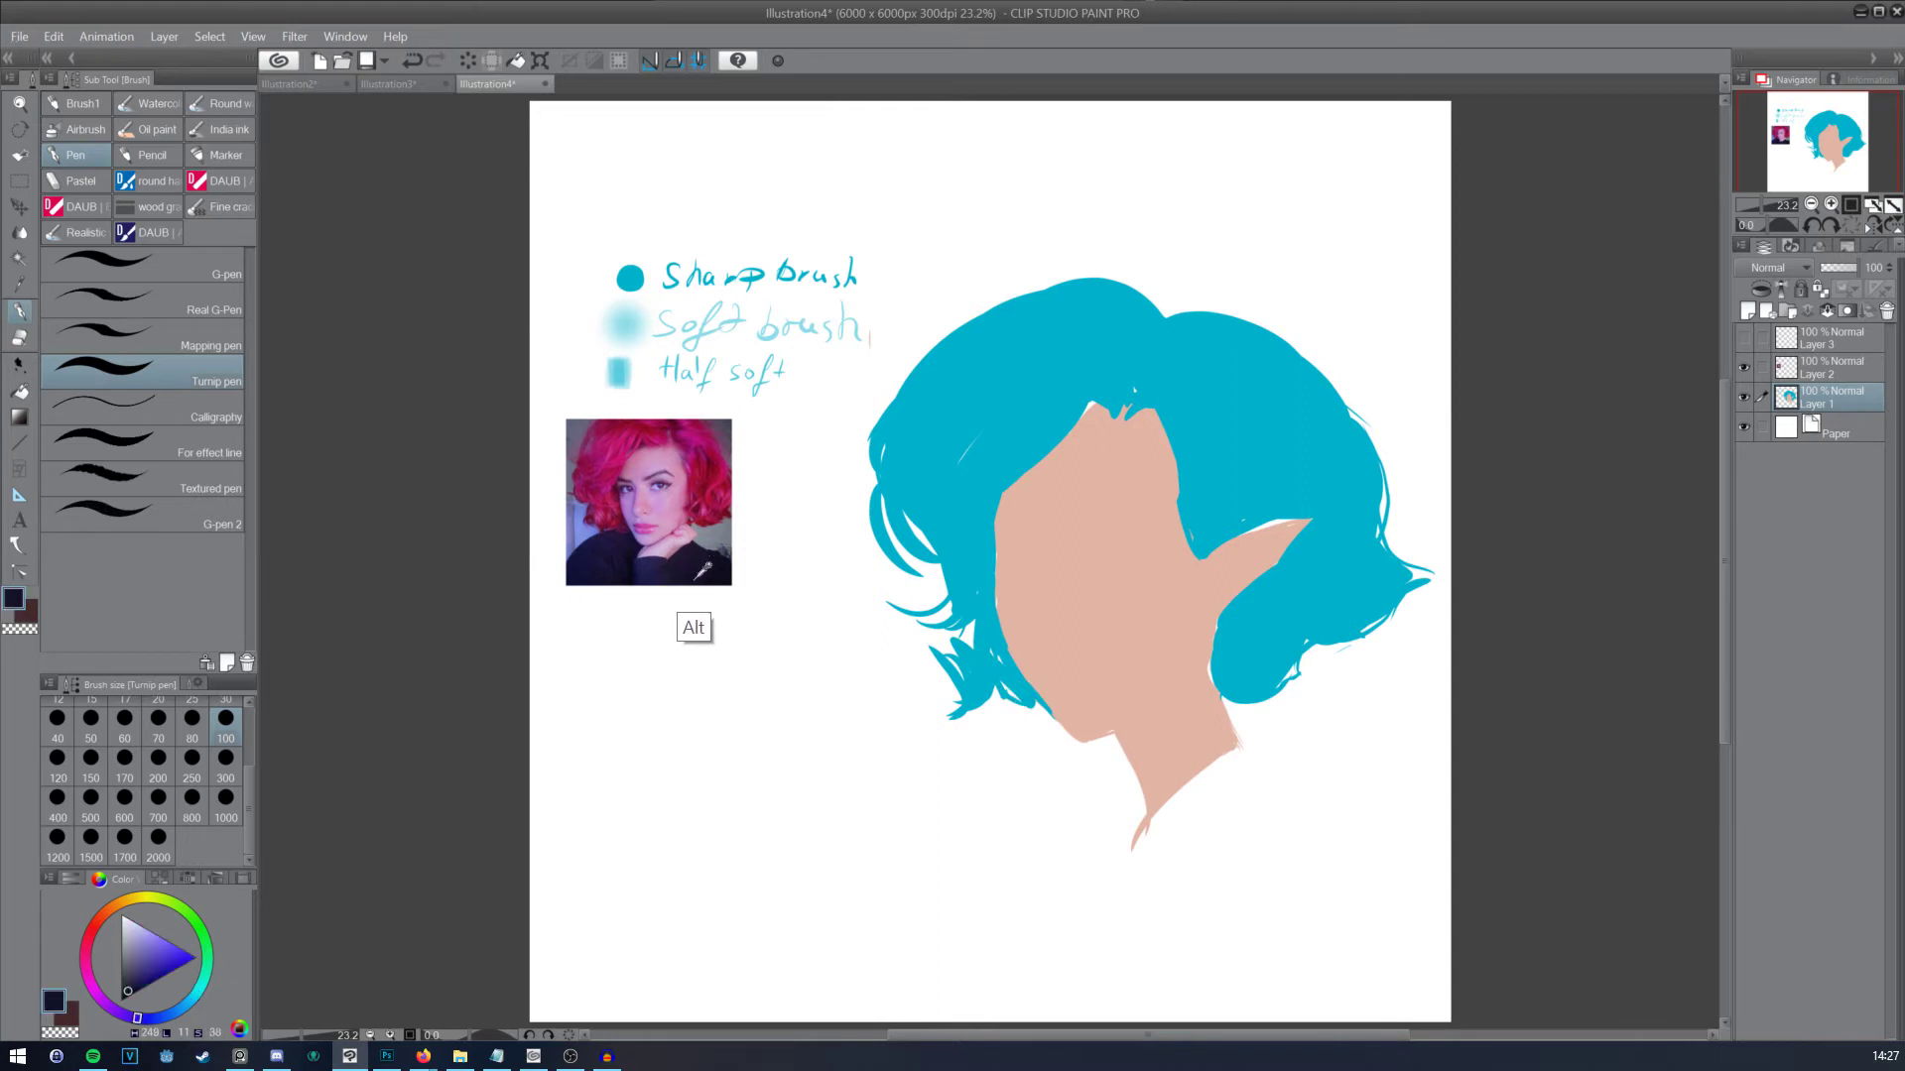
pyautogui.click(226, 762)
pyautogui.hotkey('ctrl', 'z')
pyautogui.moveTo(1108, 739)
pyautogui.mouseDown()
pyautogui.moveTo(1220, 682)
pyautogui.moveTo(1156, 818)
pyautogui.moveTo(1182, 701)
pyautogui.moveTo(1136, 793)
pyautogui.moveTo(1183, 768)
pyautogui.moveTo(1220, 699)
pyautogui.moveTo(1384, 781)
pyautogui.moveTo(1230, 754)
pyautogui.moveTo(1233, 688)
pyautogui.moveTo(1156, 803)
pyautogui.moveTo(1250, 724)
pyautogui.moveTo(1365, 777)
pyautogui.moveTo(1389, 851)
pyautogui.mouseUp()
pyautogui.hotkey('ctrl', 'z')
pyautogui.hotkey('ctrl', 'z')
pyautogui.hotkey('ctrl', 'z')
pyautogui.hotkey('ctrl', 'z')
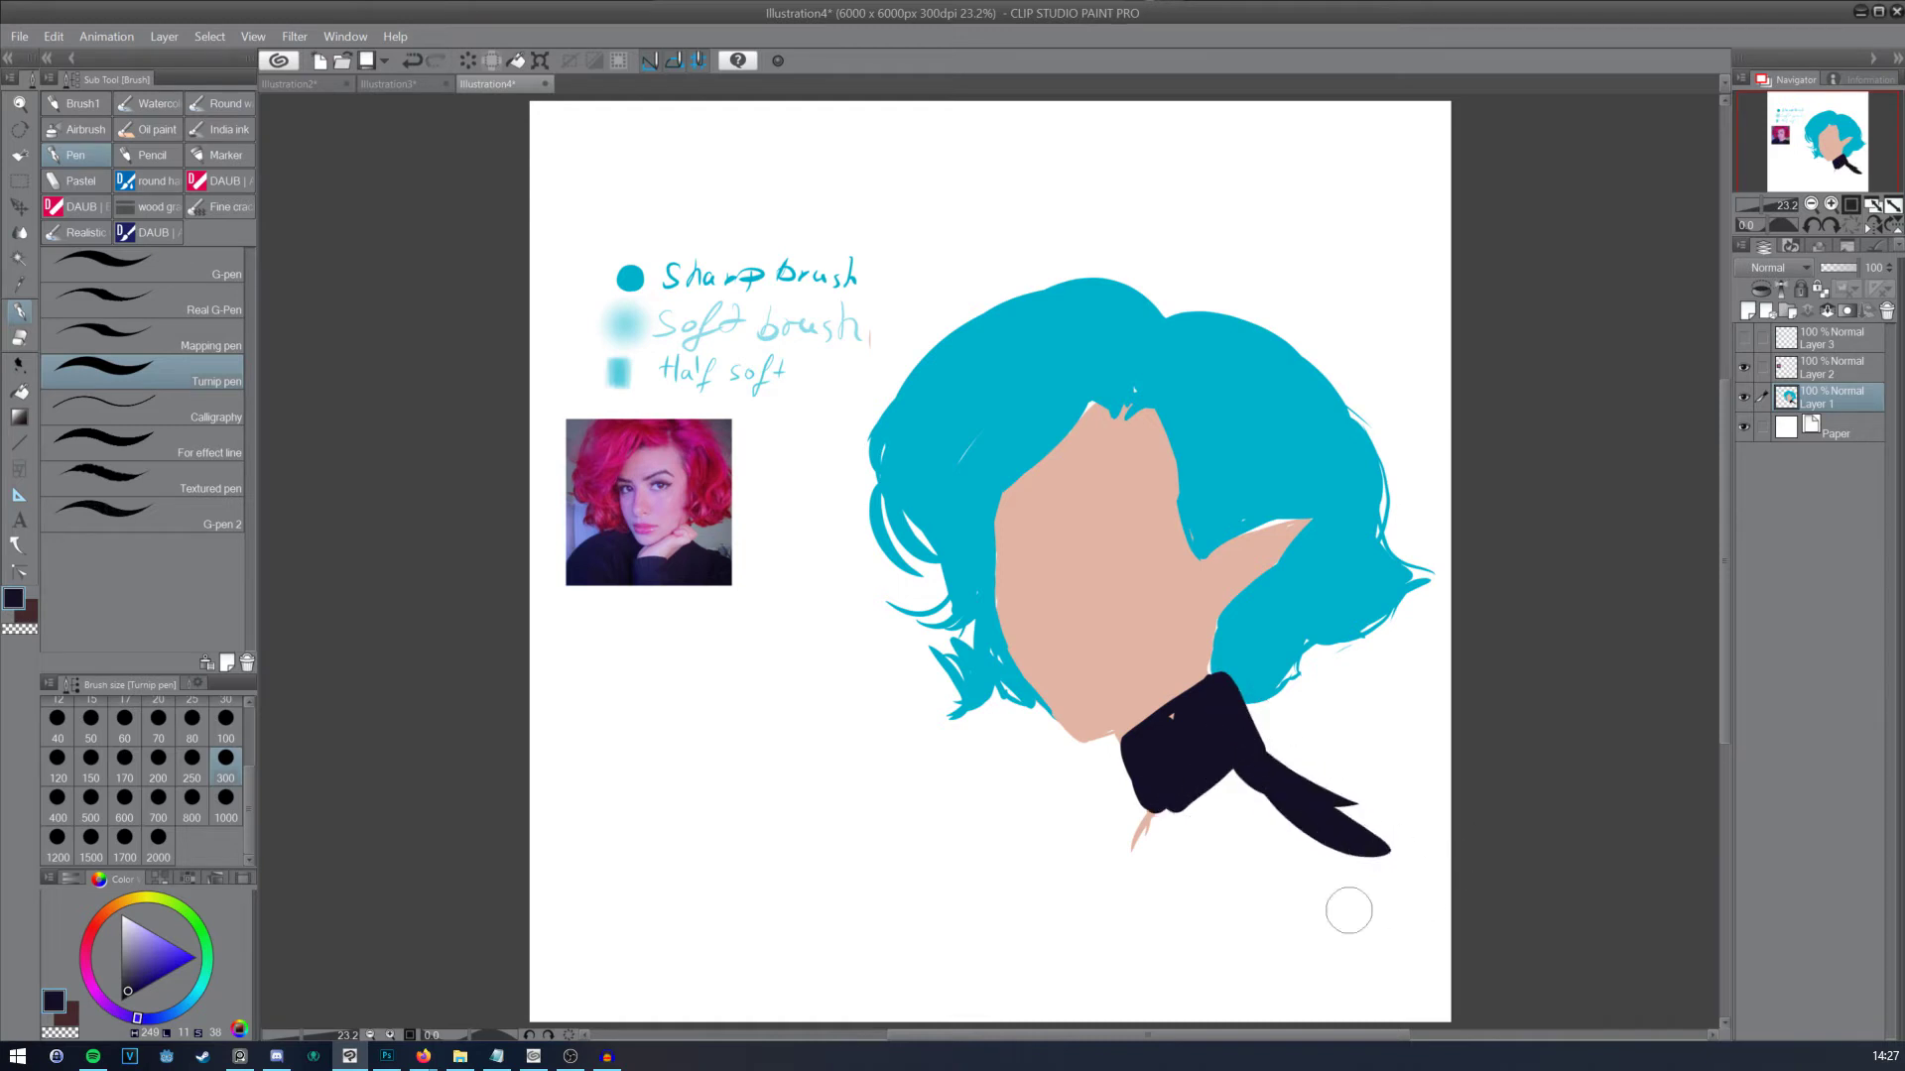
# Step: Fill the navy shoulders and upper chest below the collar, enlarging the brush to size 1000, and carve the far shoulder's slope with the eraser
pyautogui.moveTo(1195, 793)
pyautogui.mouseDown()
pyautogui.moveTo(1185, 760)
pyautogui.moveTo(1117, 888)
pyautogui.mouseUp()
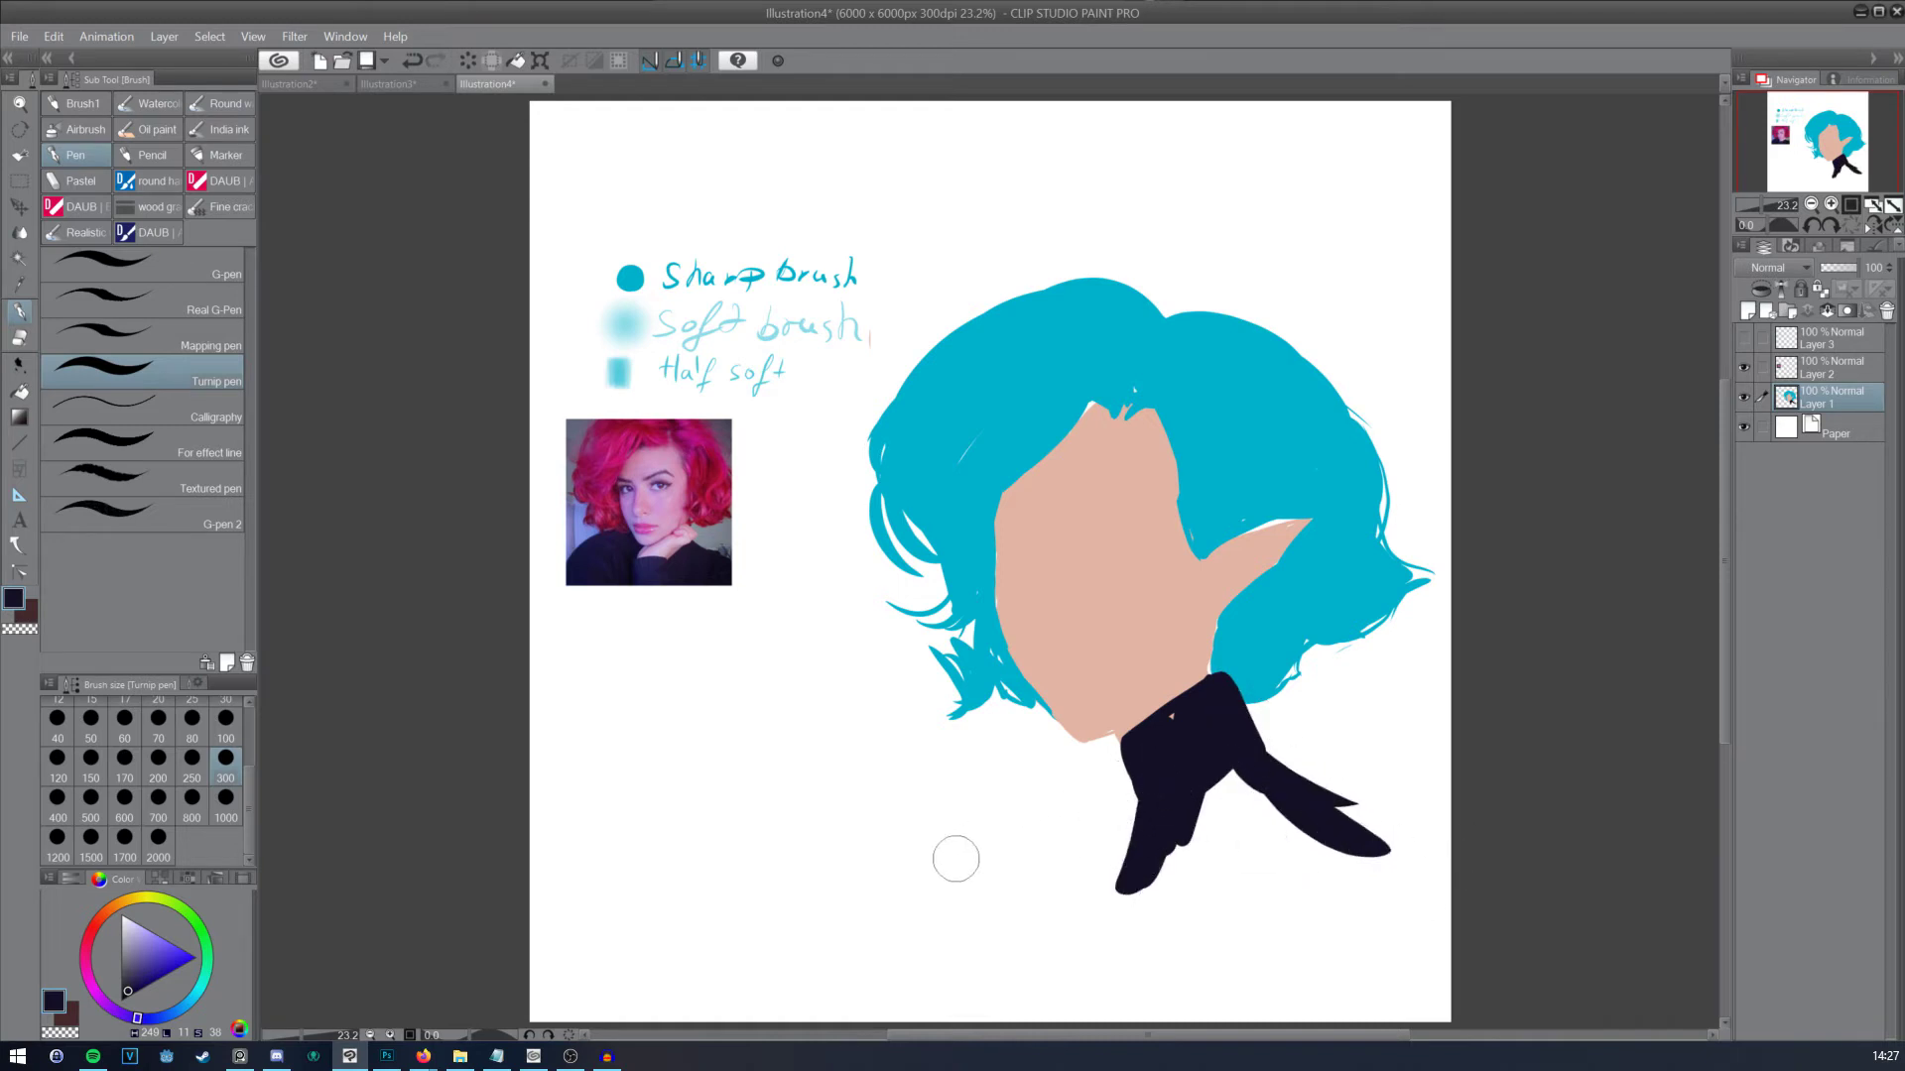
pyautogui.moveTo(992, 831); pyautogui.dragTo(1114, 799)
pyautogui.hotkey('ctrl', 'z')
pyautogui.moveTo(1216, 748)
pyautogui.mouseDown()
pyautogui.moveTo(1230, 791)
pyautogui.moveTo(1182, 862)
pyautogui.moveTo(1287, 861)
pyautogui.mouseUp()
pyautogui.moveTo(1240, 783)
pyautogui.mouseDown()
pyautogui.moveTo(1183, 859)
pyautogui.moveTo(1254, 853)
pyautogui.moveTo(1238, 793)
pyautogui.moveTo(1314, 826)
pyautogui.mouseUp()
pyautogui.click(227, 809)
pyautogui.moveTo(1101, 759)
pyautogui.mouseDown()
pyautogui.moveTo(1158, 802)
pyautogui.moveTo(1146, 787)
pyautogui.moveTo(1012, 894)
pyautogui.moveTo(1109, 861)
pyautogui.moveTo(1329, 906)
pyautogui.moveTo(1116, 848)
pyautogui.mouseUp()
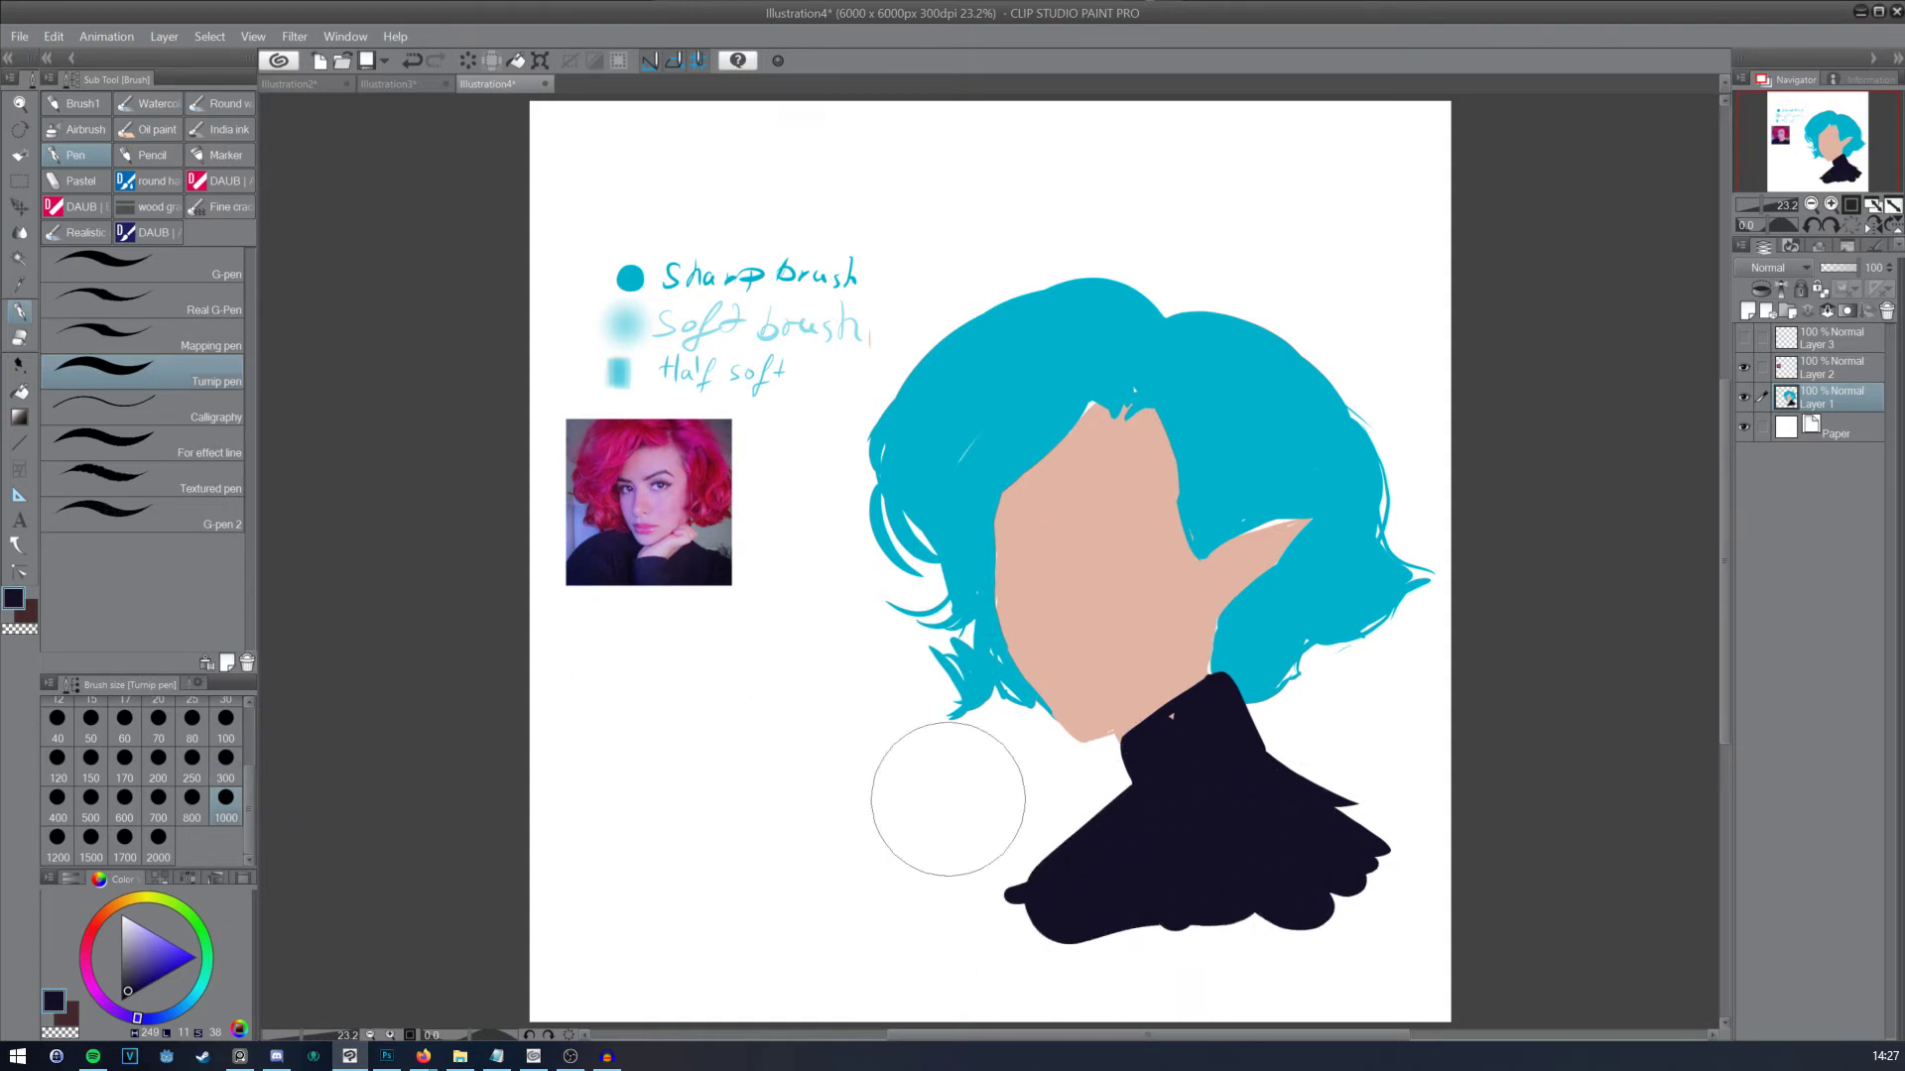
pyautogui.press('e')
pyautogui.press('b')
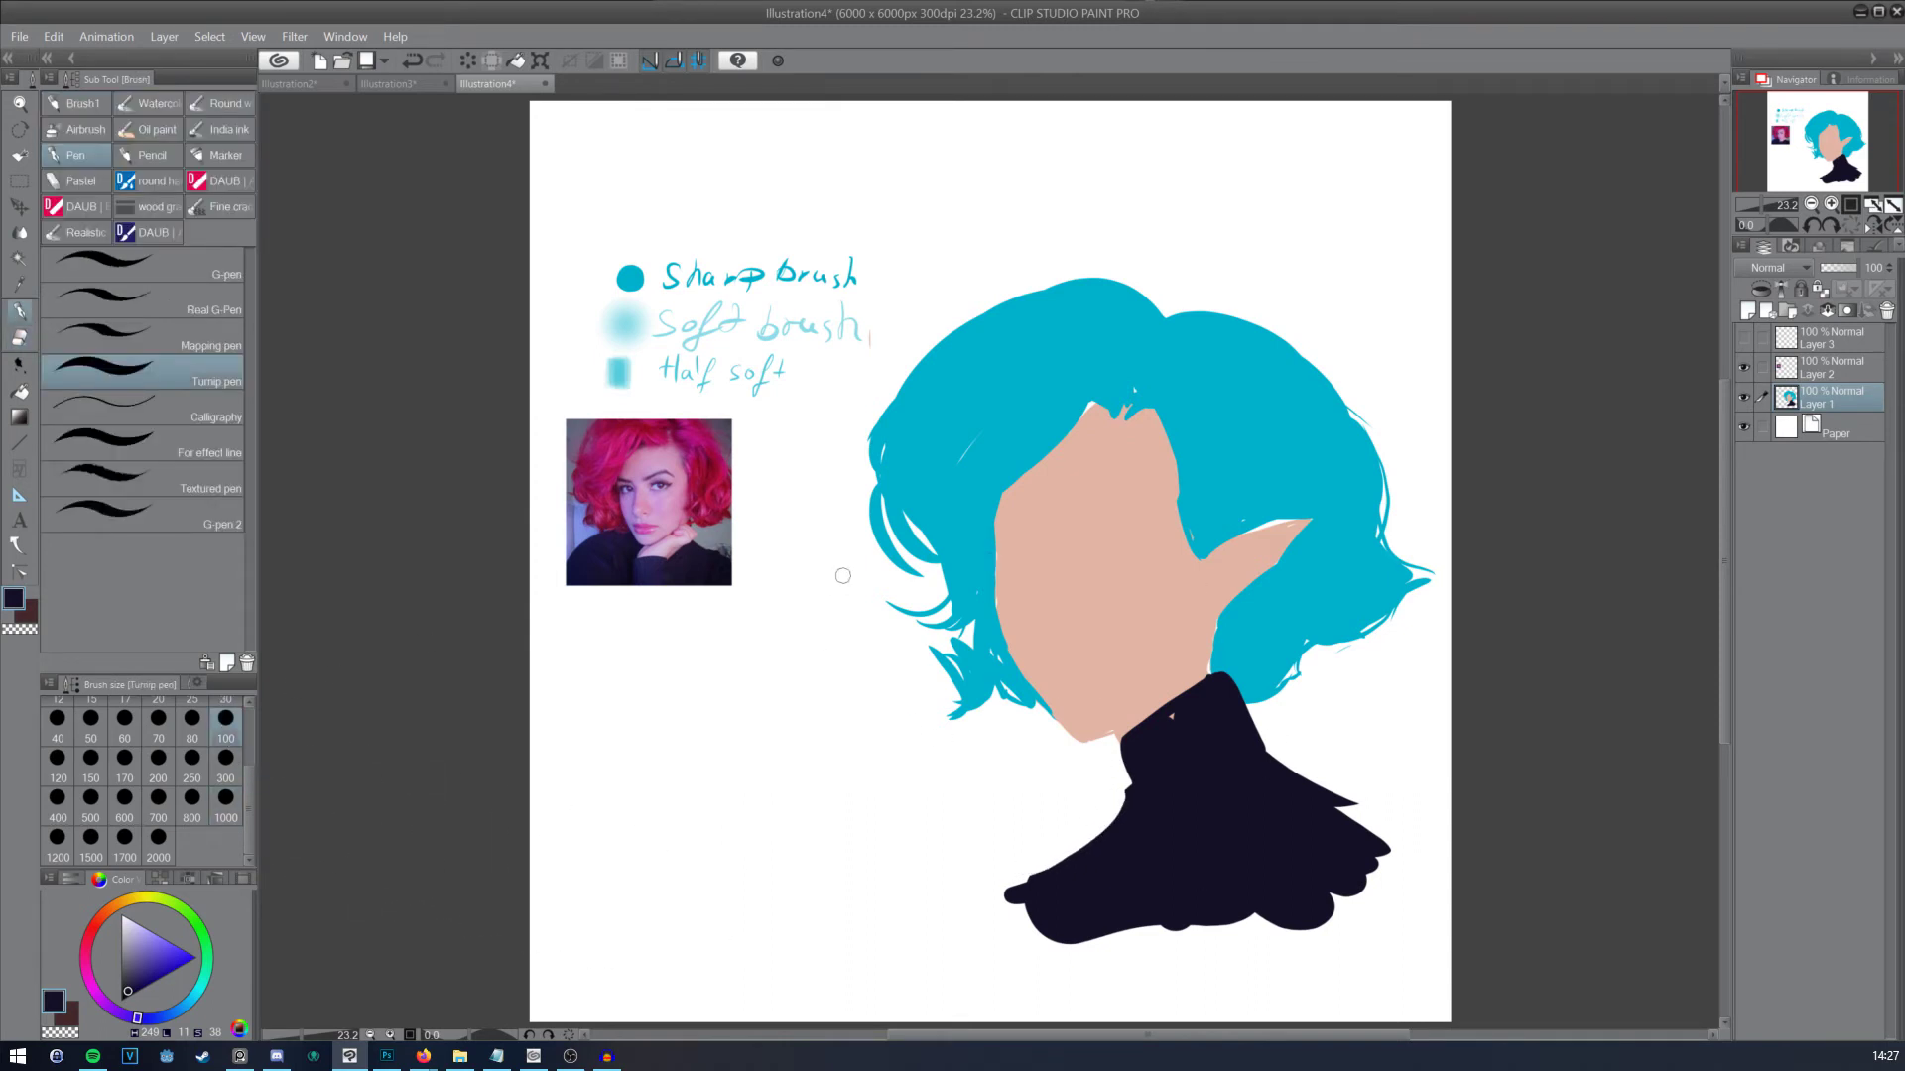
# Step: Shift the sampled skin tone to a darker red, mark the nostril shadow at size 170, and deepen it with a plum accent
pyautogui.press('alt')
pyautogui.keyDown('alt'); pyautogui.click(1089, 669); pyautogui.keyUp('alt')
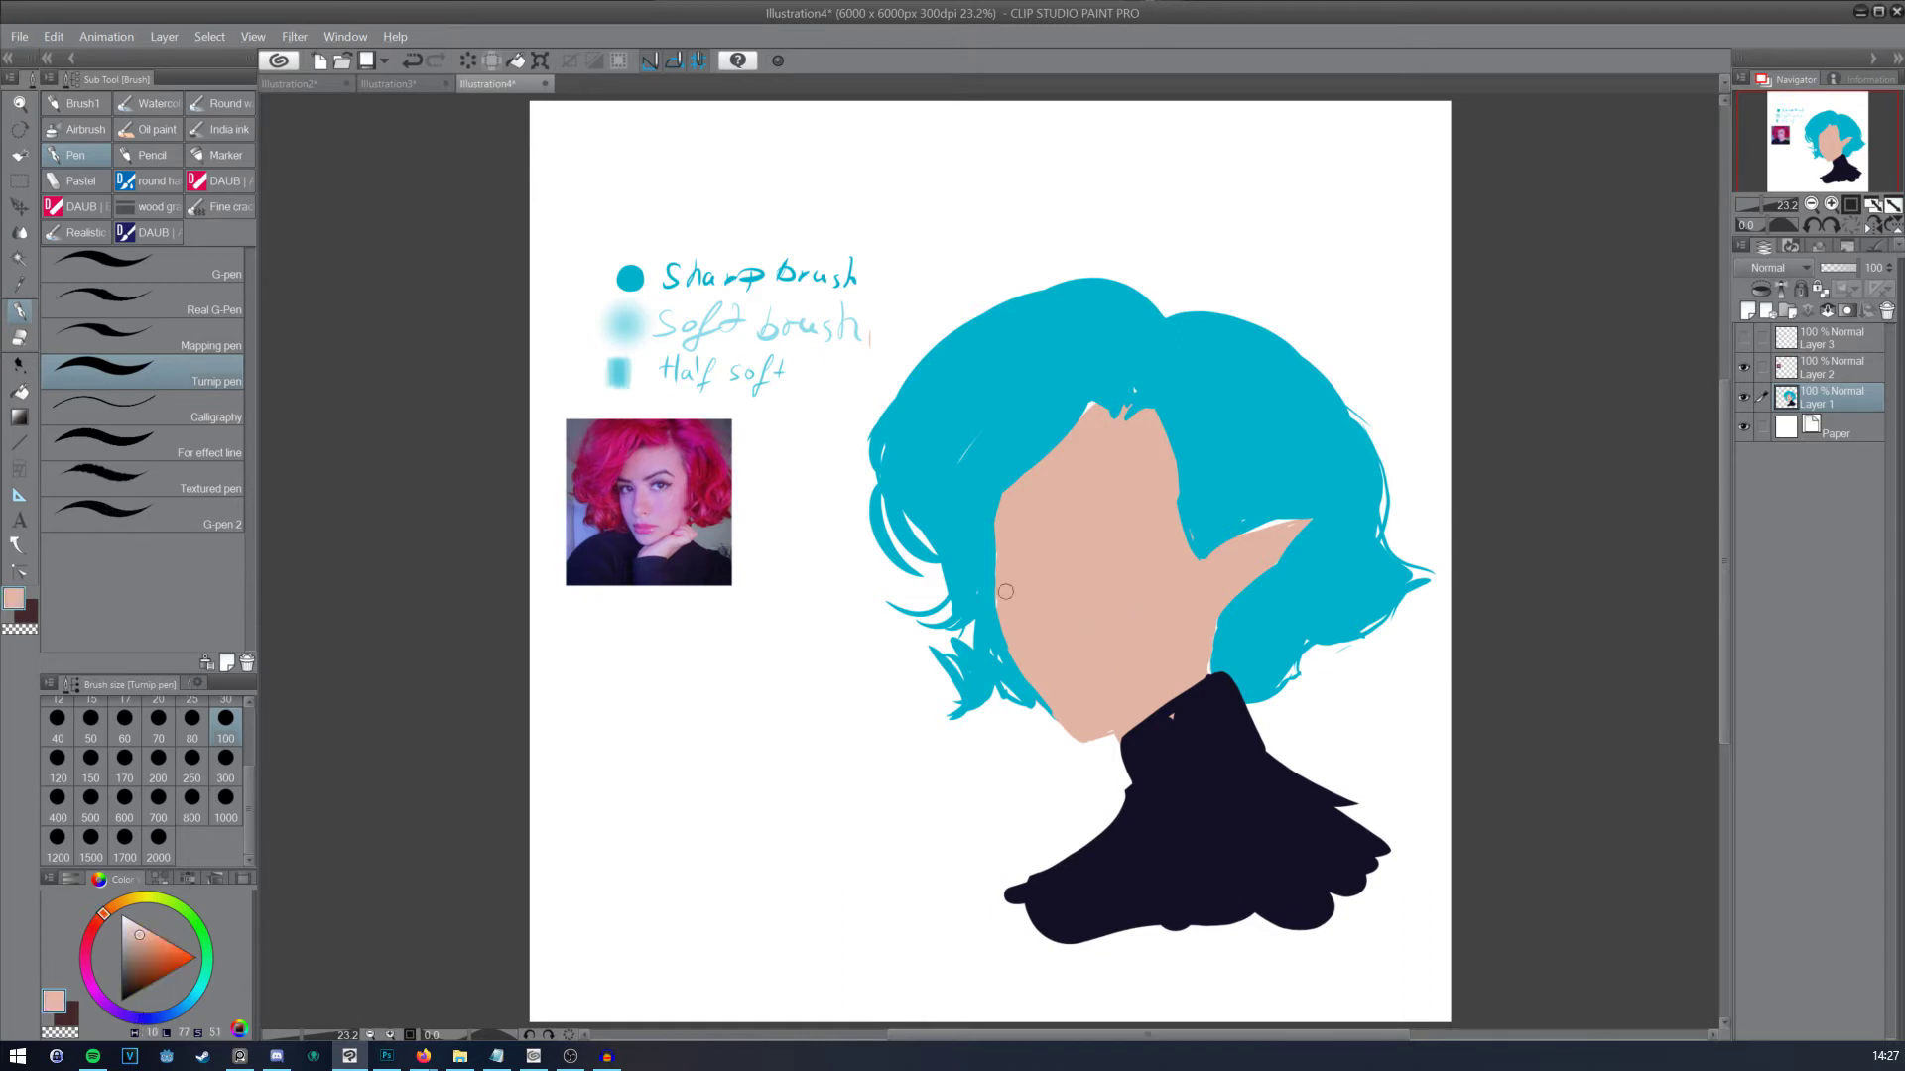
pyautogui.click(143, 951)
pyautogui.moveTo(103, 914); pyautogui.dragTo(93, 933)
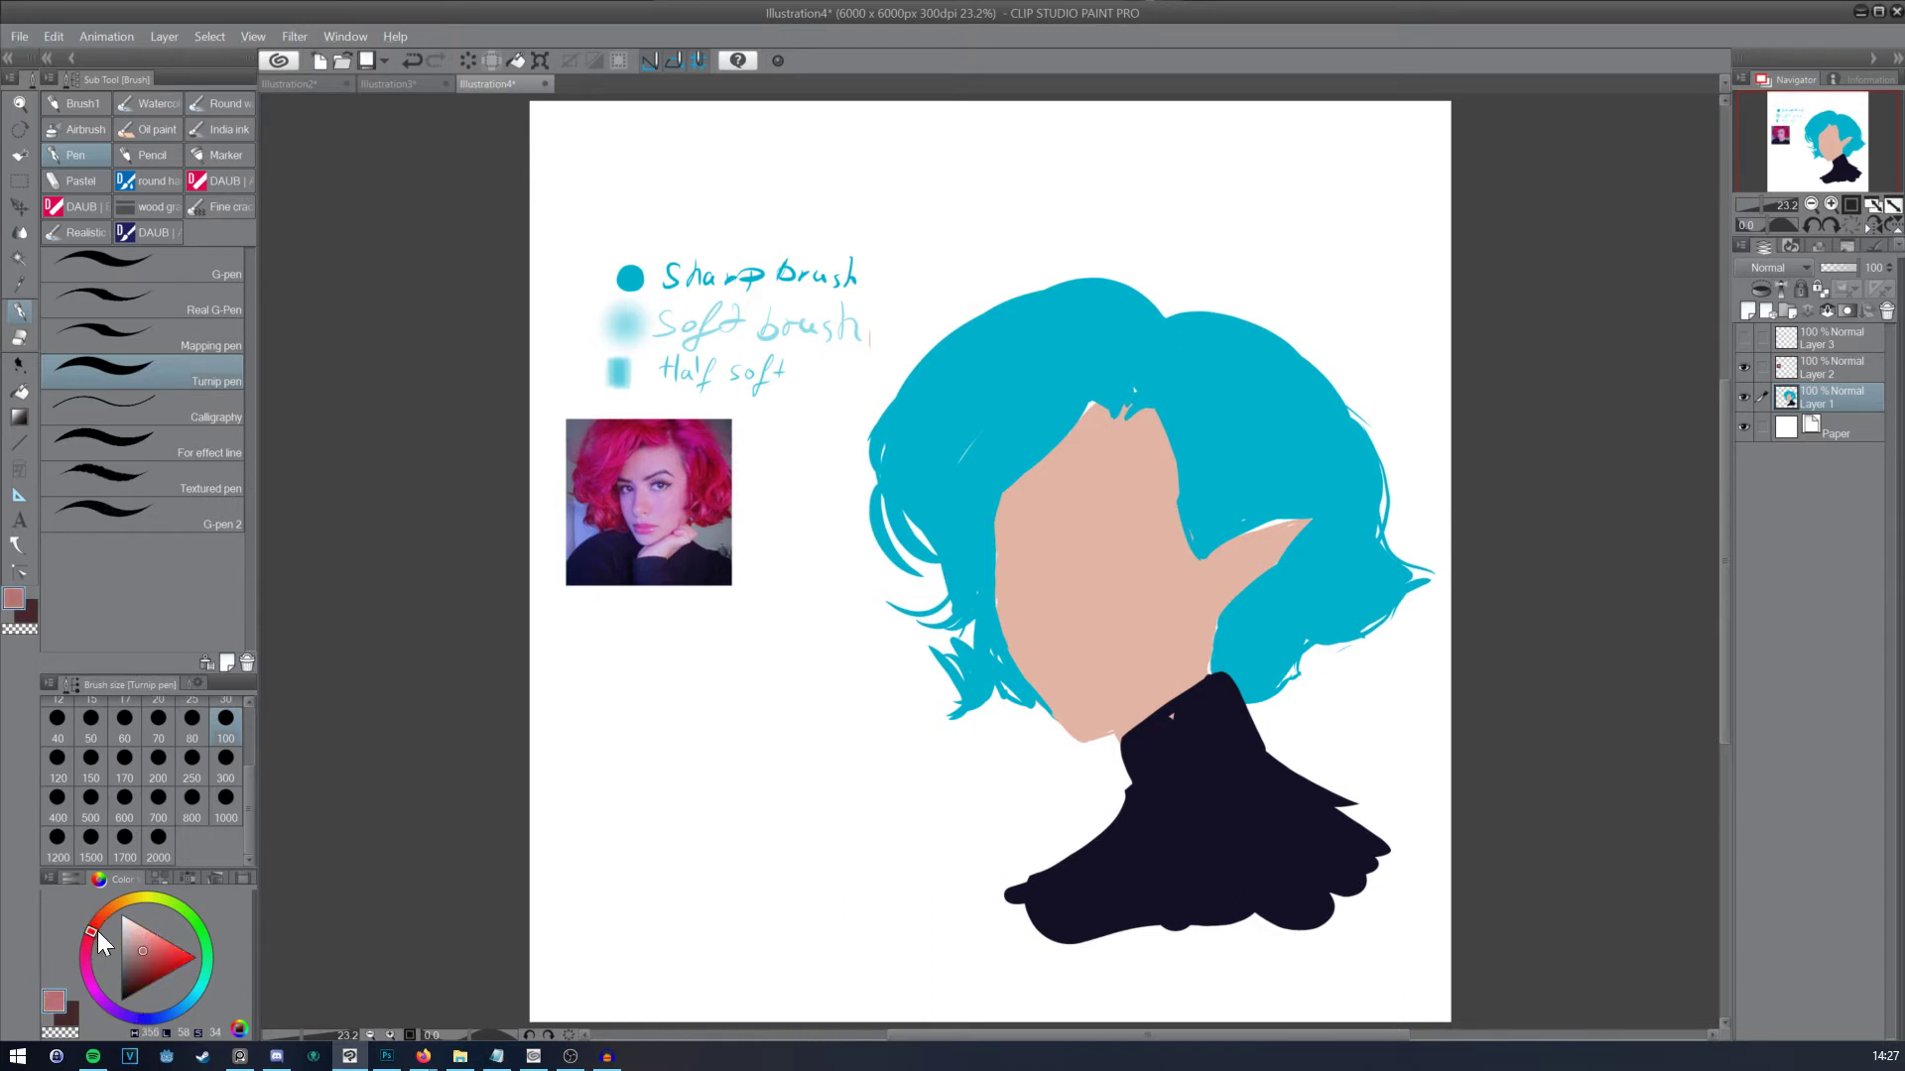
pyautogui.click(124, 764)
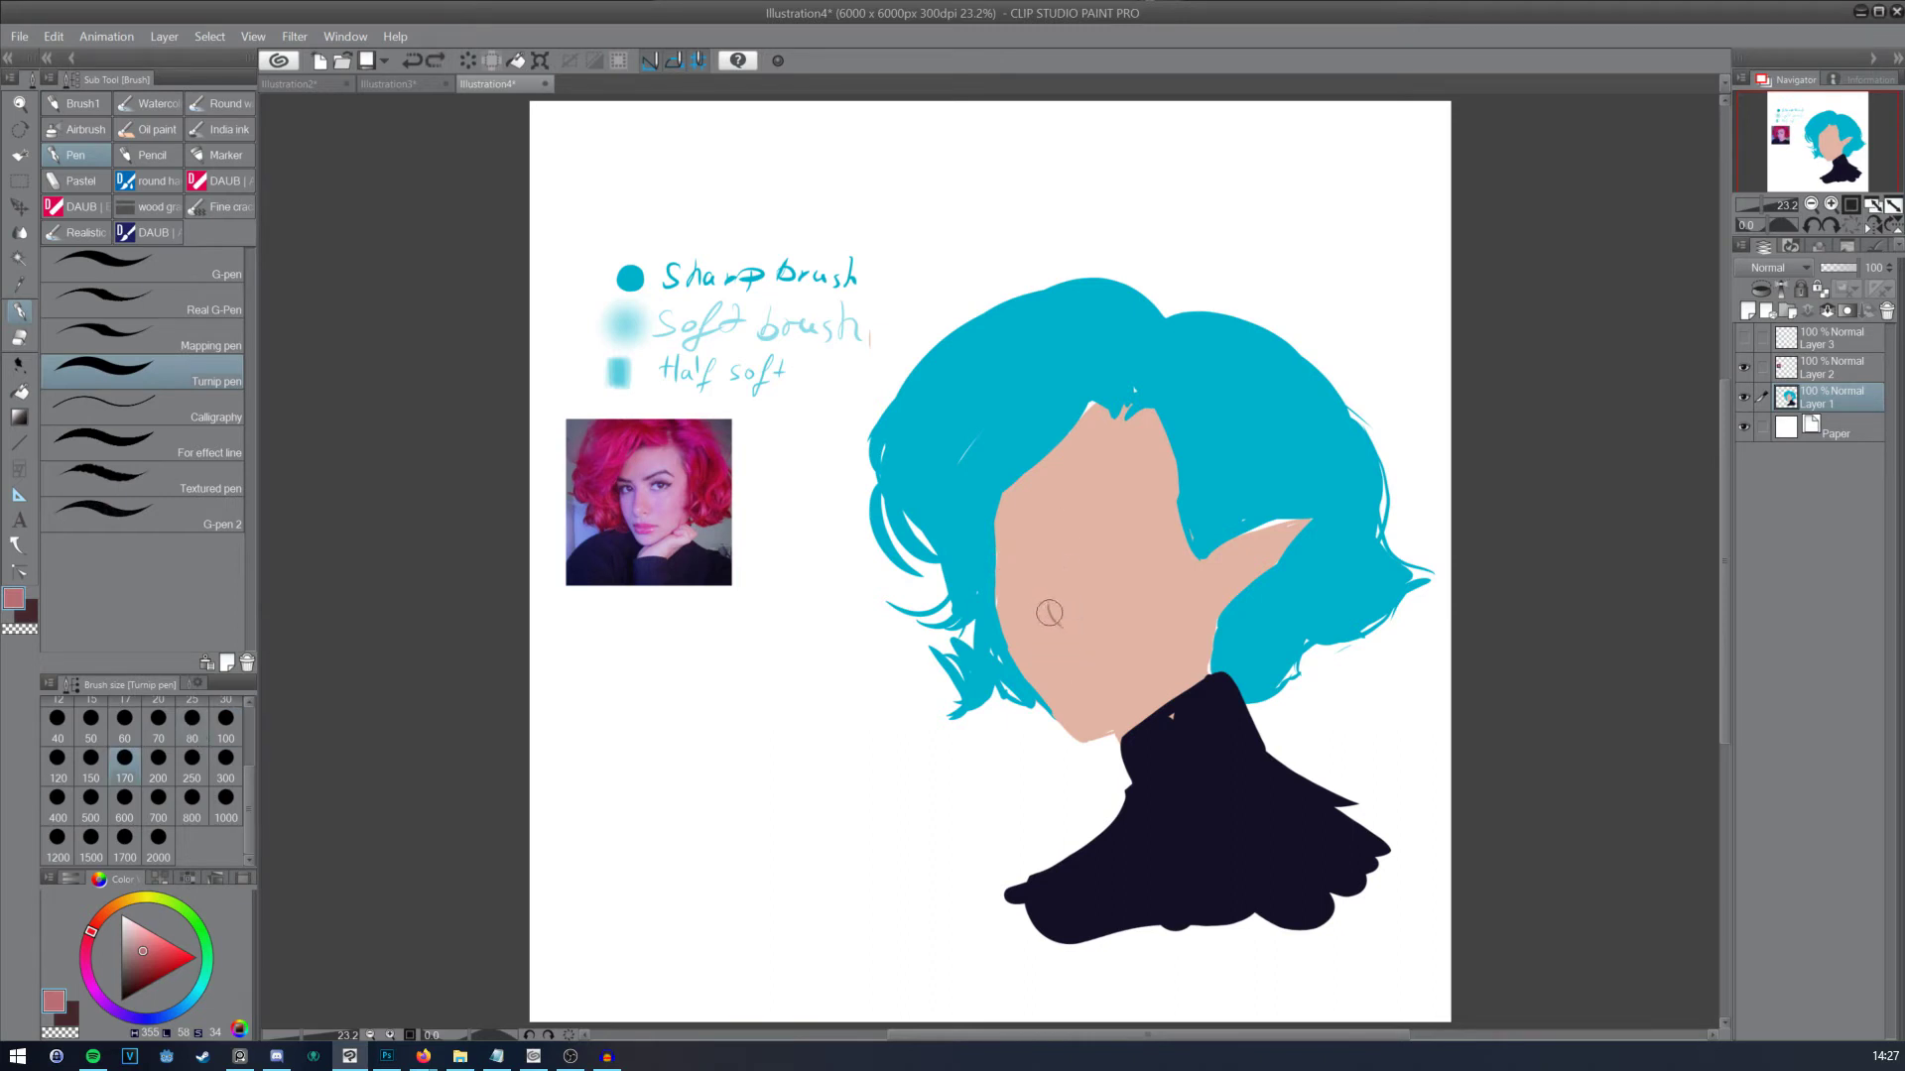
pyautogui.moveTo(1044, 606); pyautogui.dragTo(1057, 629)
pyautogui.keyDown('alt'); pyautogui.click(1146, 530); pyautogui.keyUp('alt')
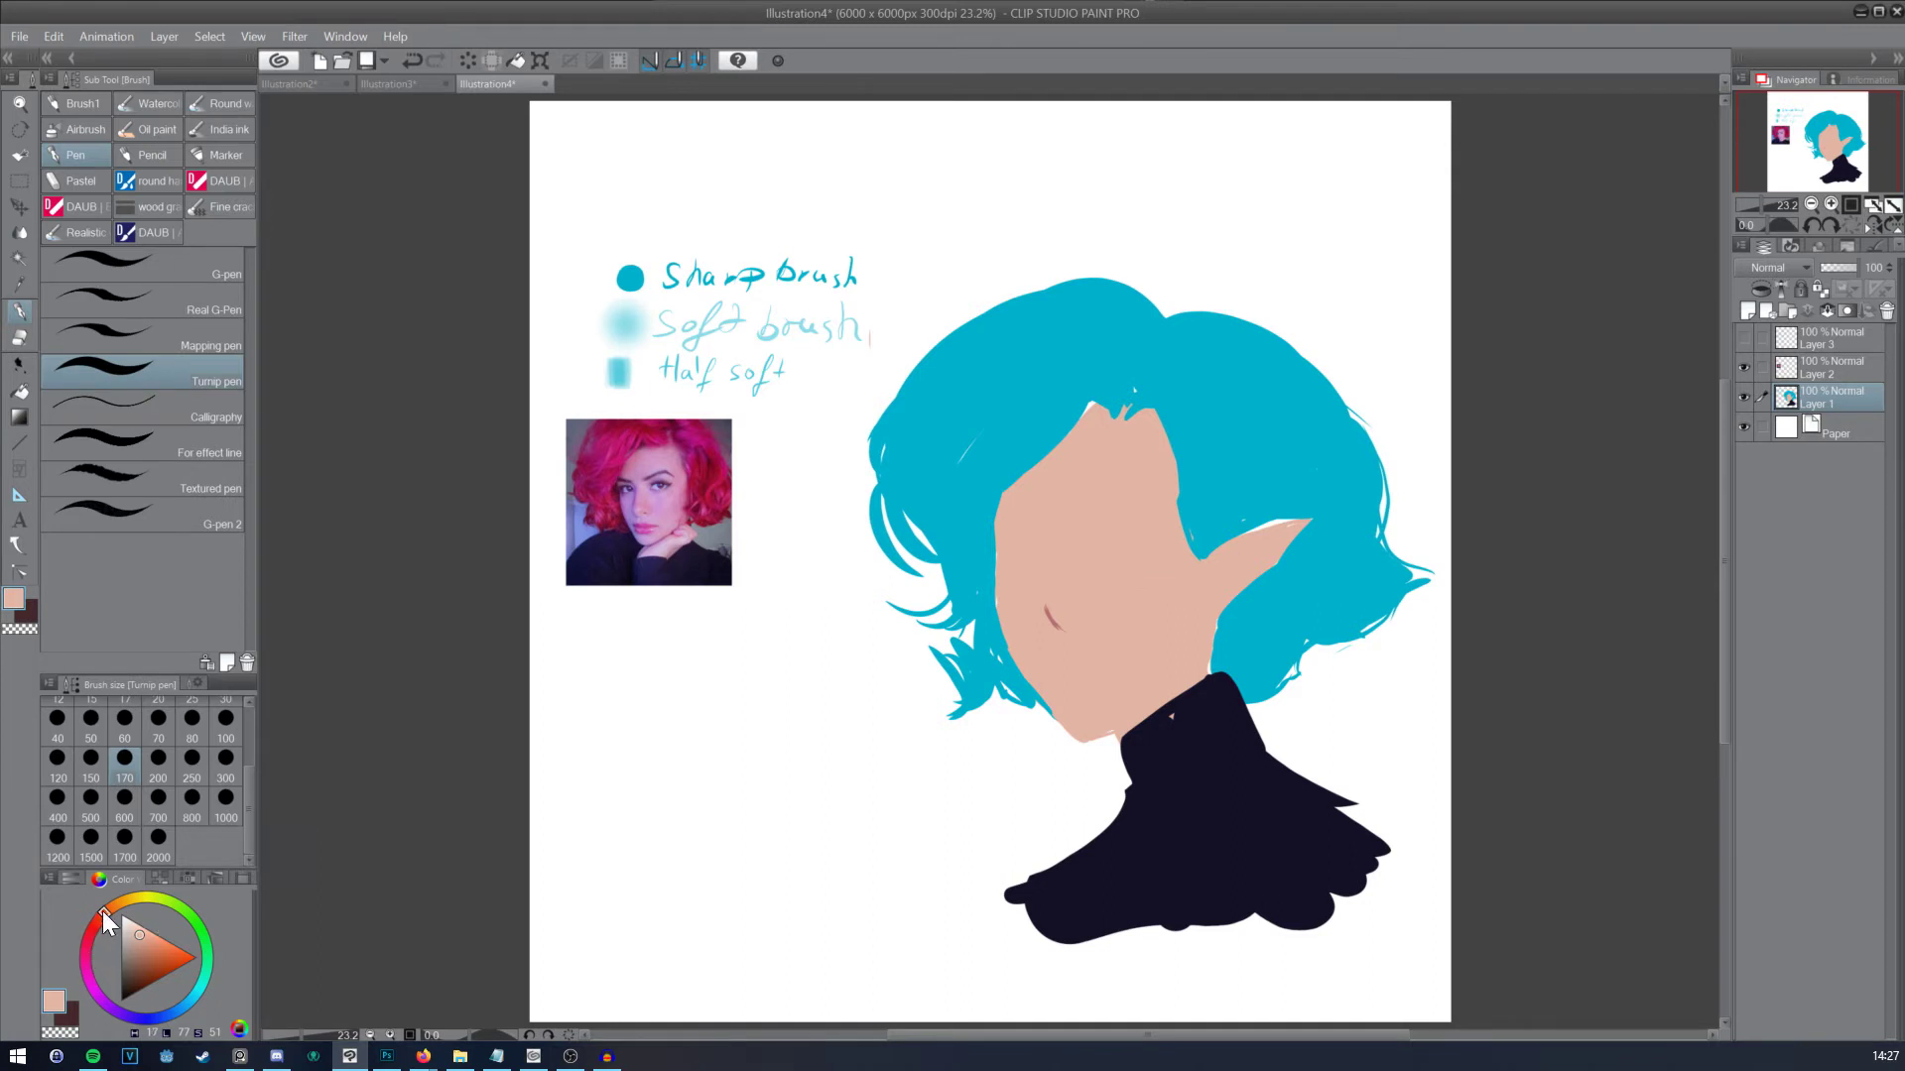
pyautogui.moveTo(104, 911)
pyautogui.mouseDown()
pyautogui.moveTo(86, 953)
pyautogui.moveTo(150, 964)
pyautogui.mouseUp()
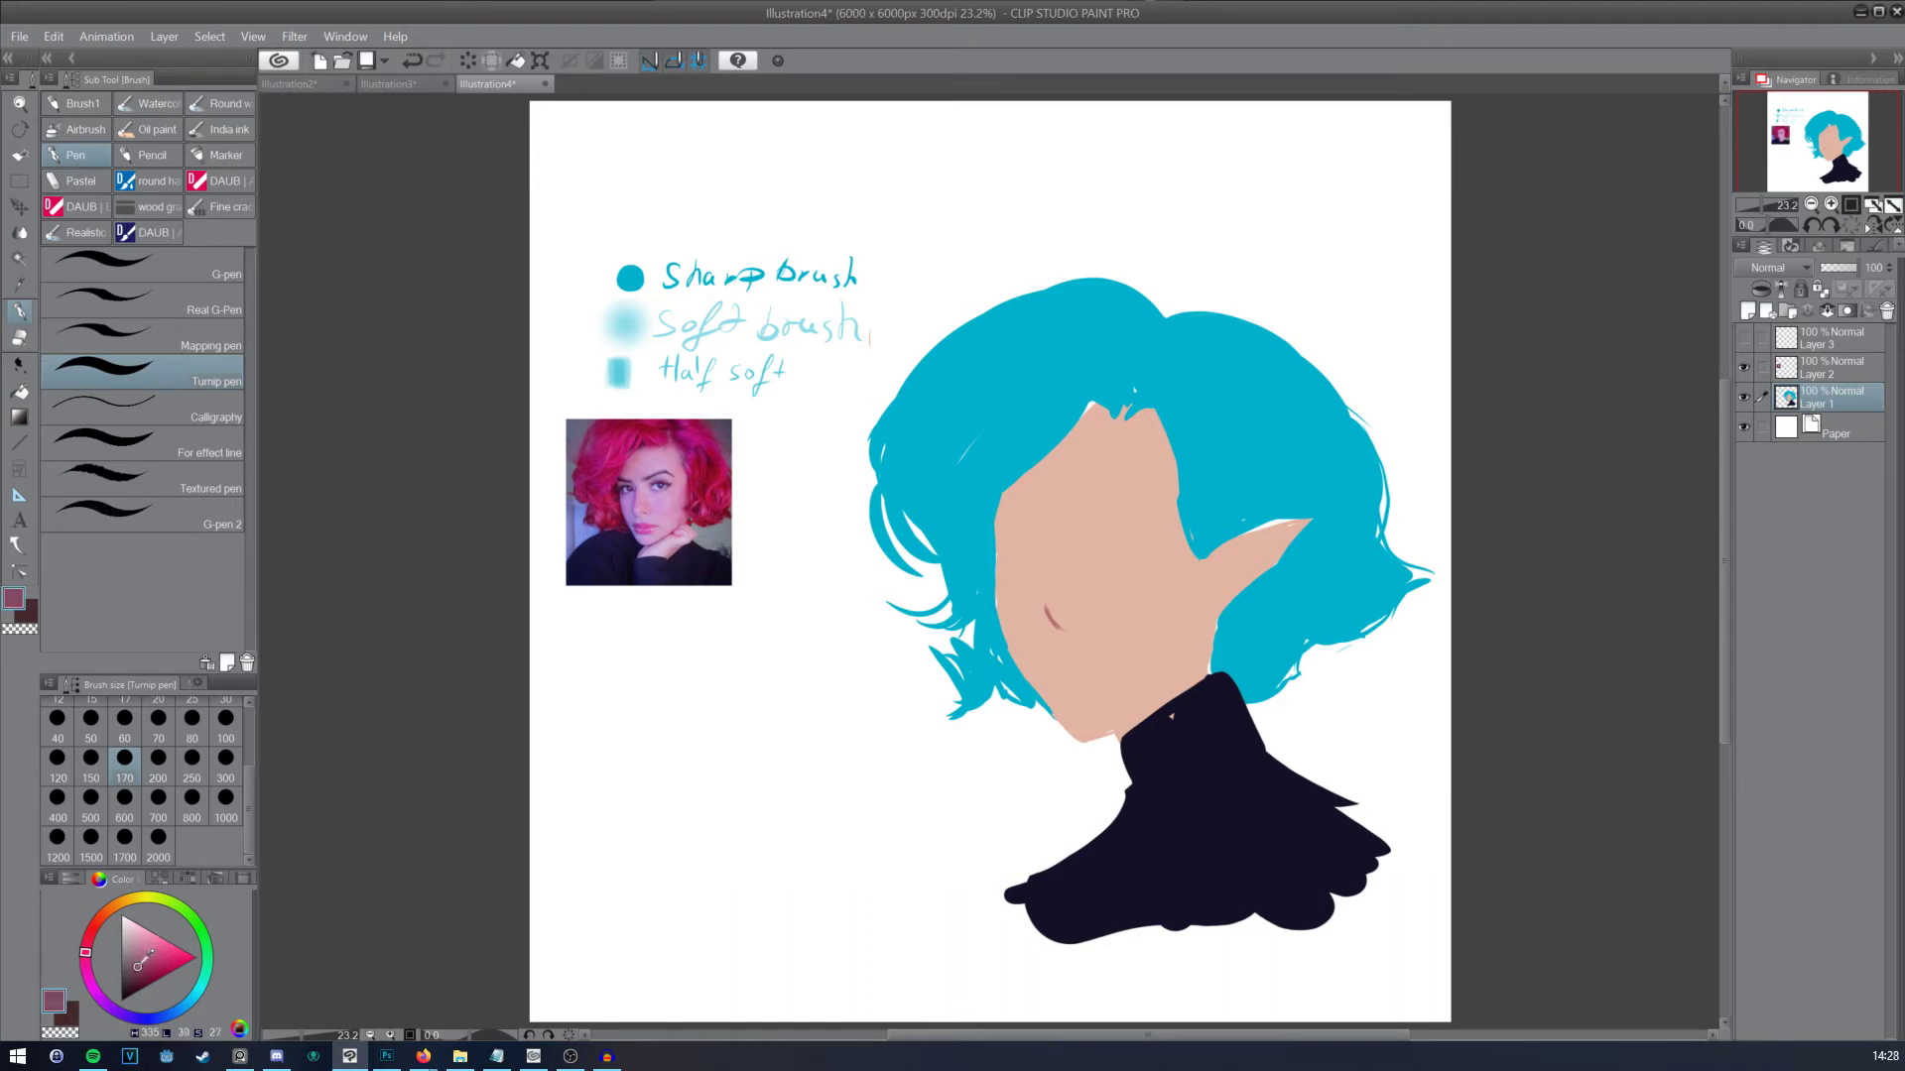
# Step: Sample the reddish shadow colour and paint the shadow strip beneath the jaw above the collar
pyautogui.keyDown('alt'); pyautogui.click(1054, 620); pyautogui.keyUp('alt')
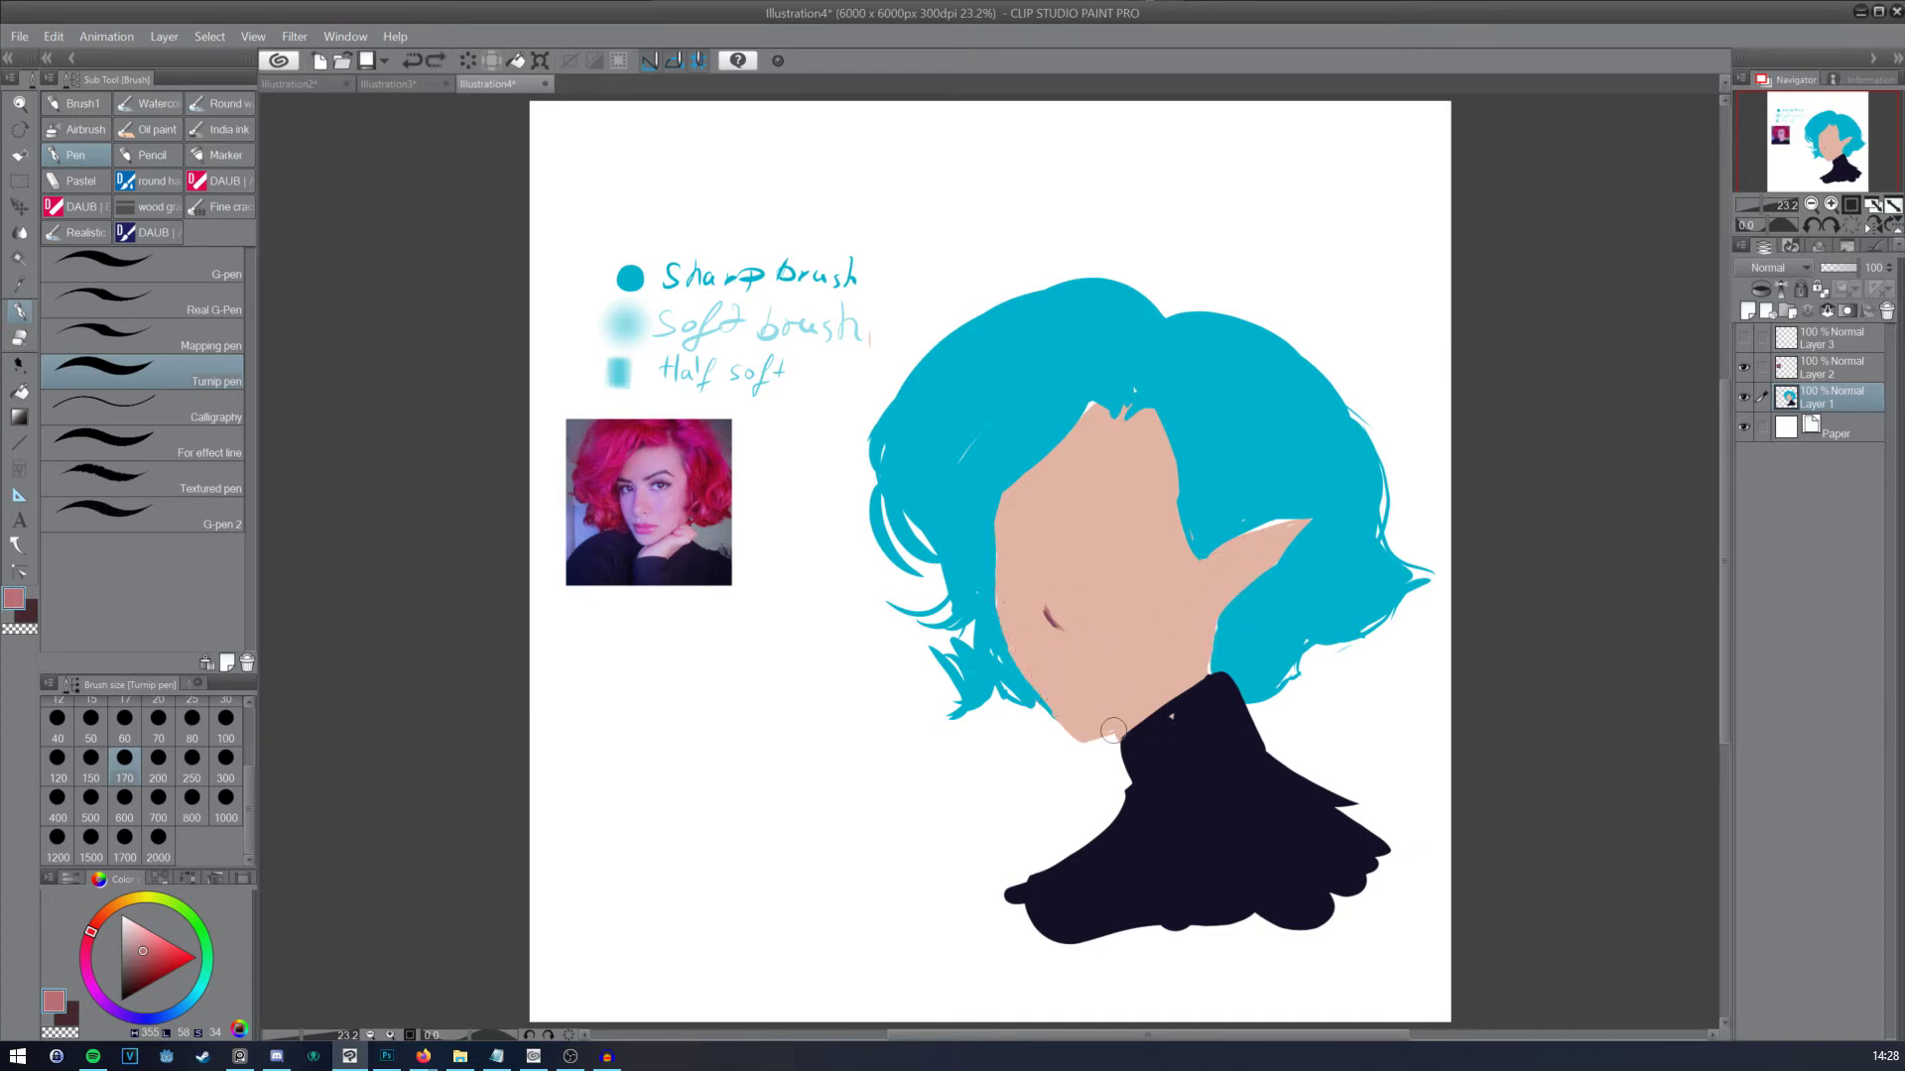
pyautogui.moveTo(1099, 734); pyautogui.dragTo(1159, 710)
pyautogui.keyDown('alt'); pyautogui.click(1156, 732); pyautogui.keyUp('alt')
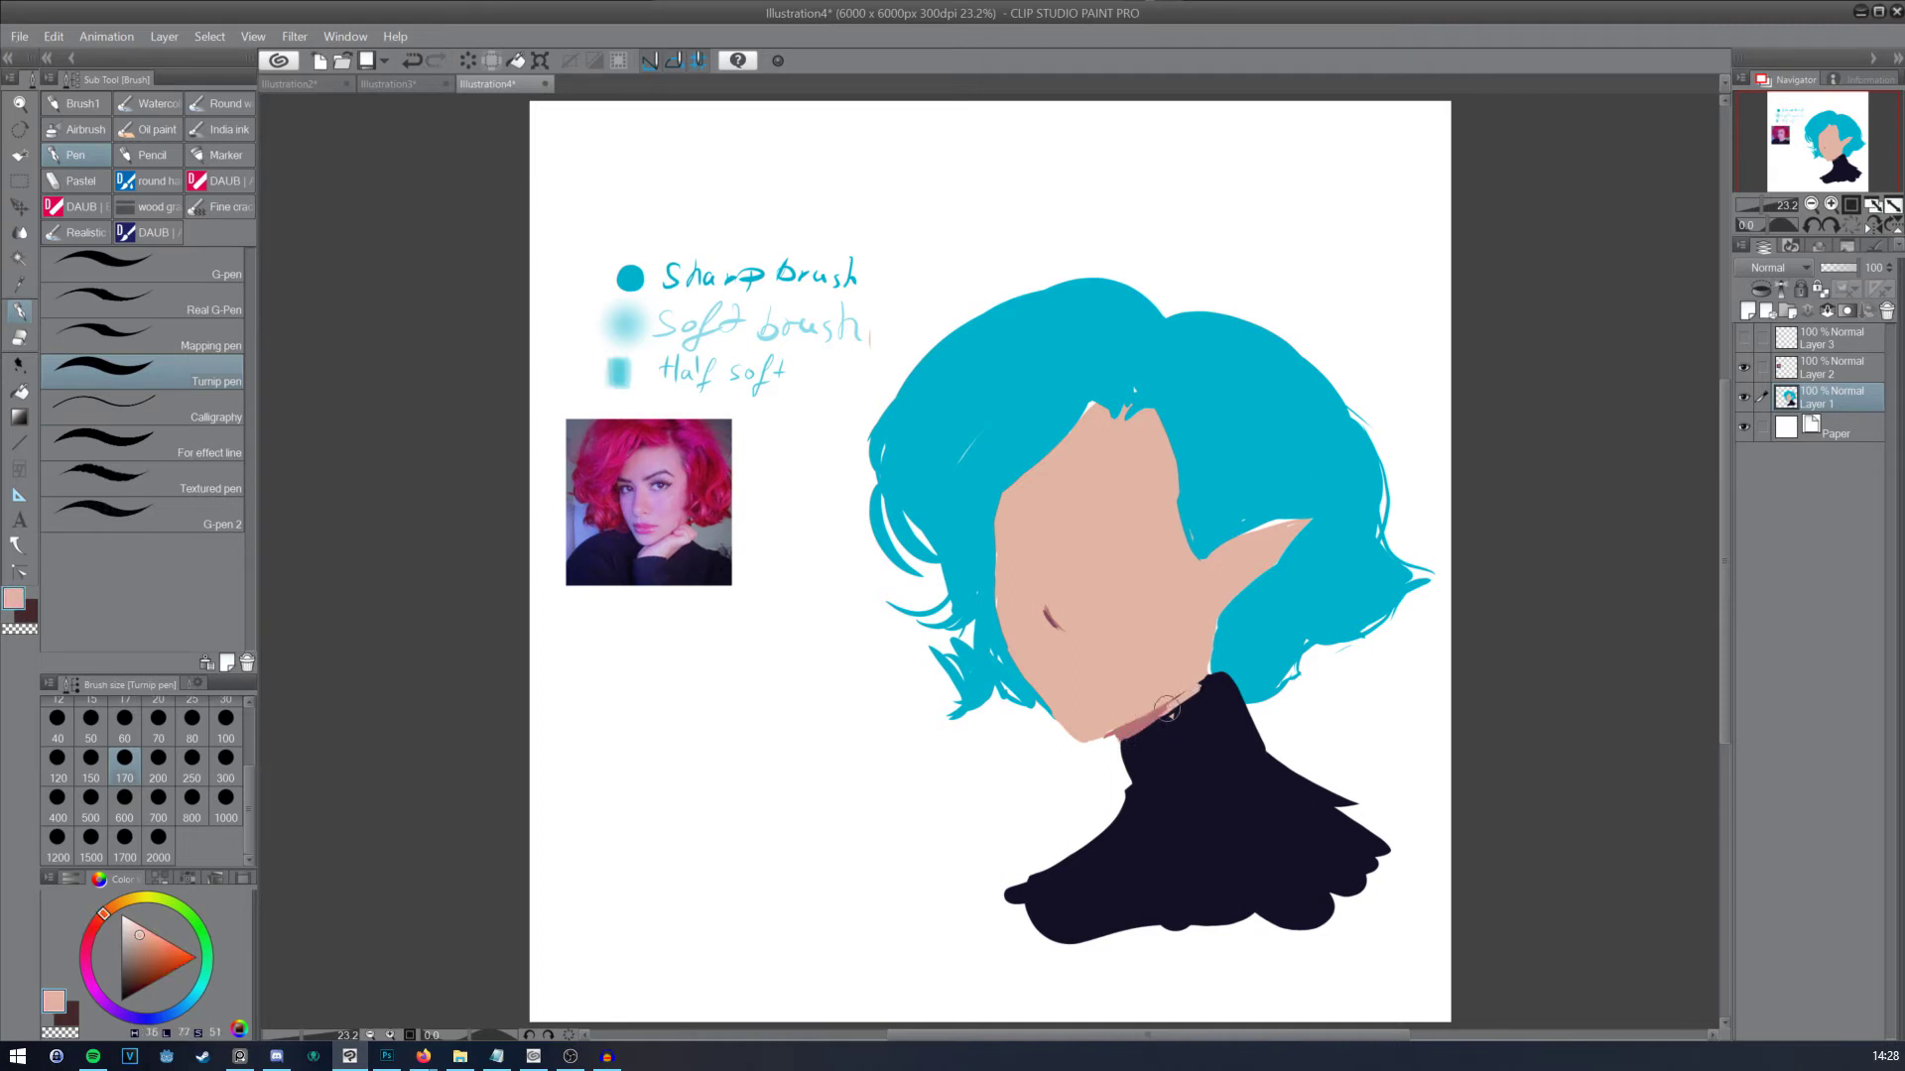
pyautogui.keyDown('alt'); pyautogui.click(1166, 706); pyautogui.keyUp('alt')
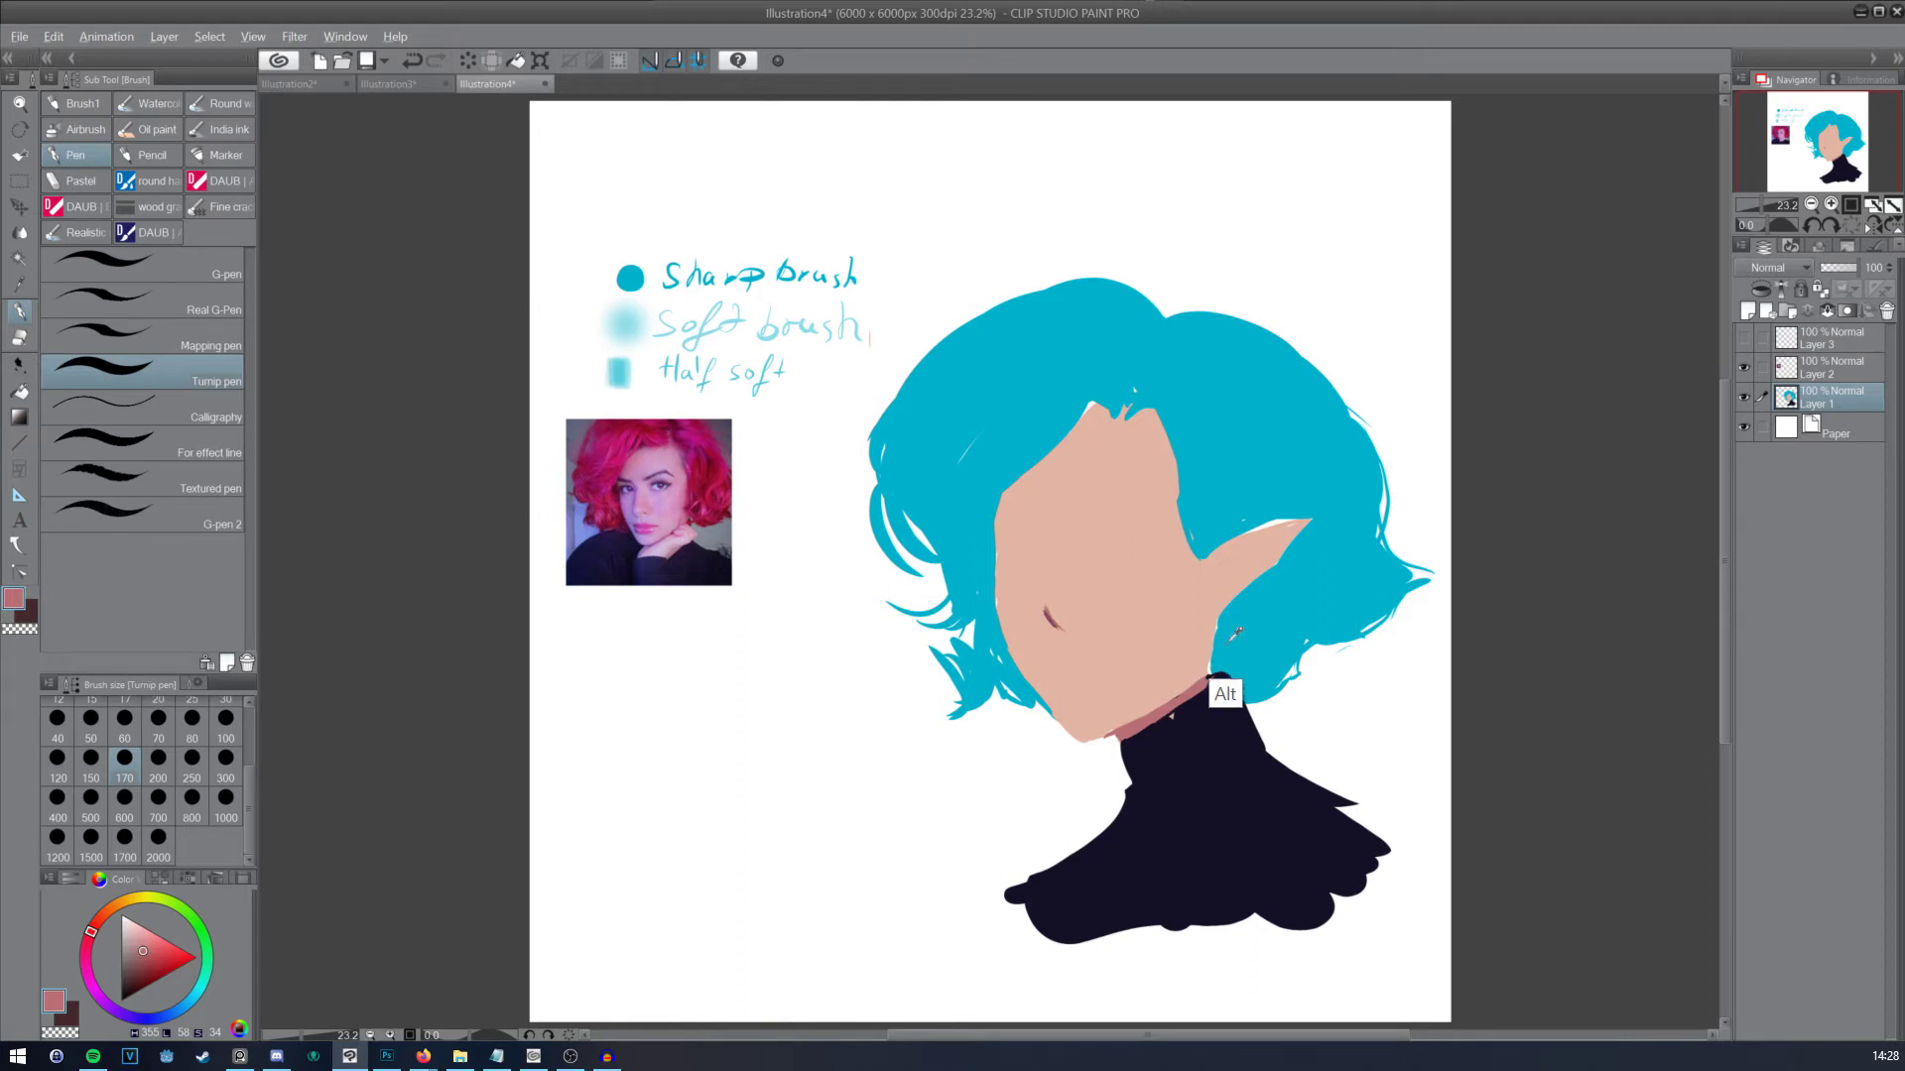
# Step: Sample the hair cyan and add small curls at the nape and beside the far cheek
pyautogui.keyDown('alt'); pyautogui.click(1226, 685); pyautogui.keyUp('alt')
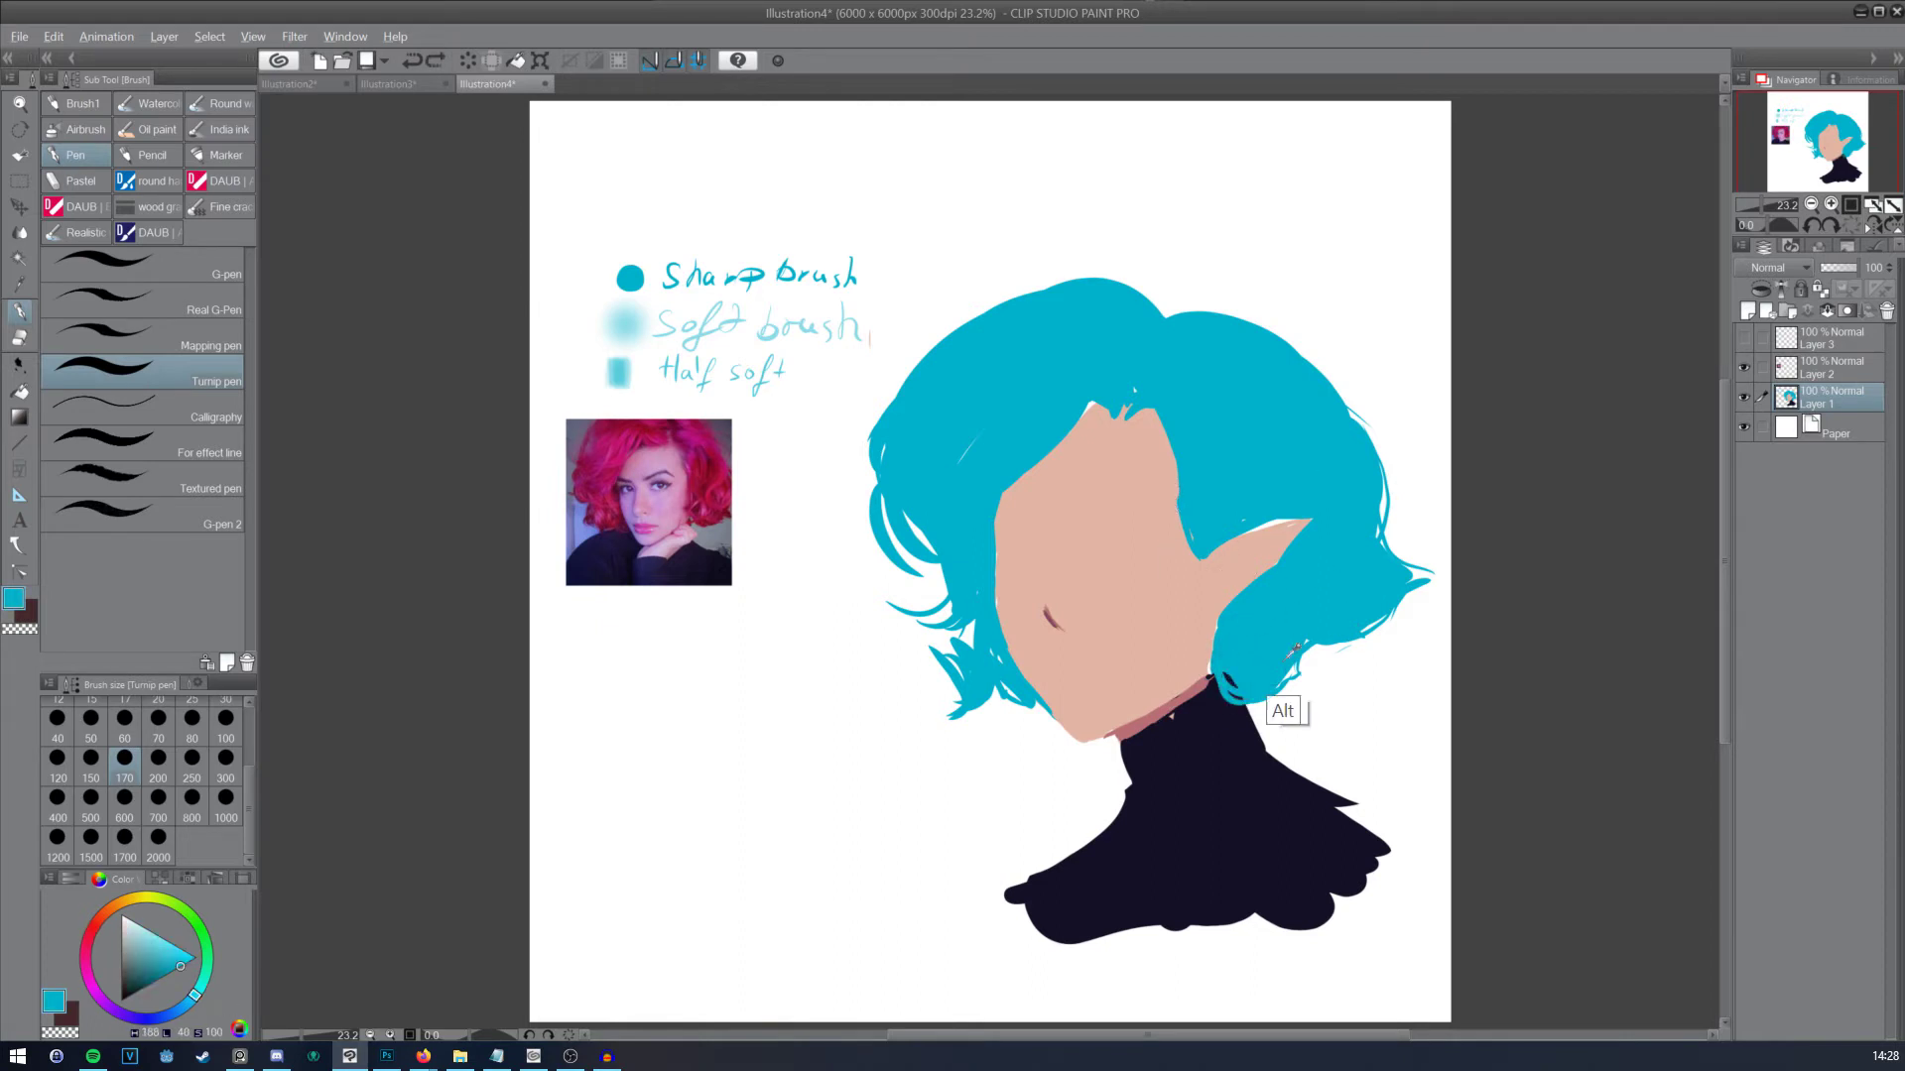
pyautogui.moveTo(1212, 657); pyautogui.dragTo(1242, 699)
pyautogui.press('ctrl')
pyautogui.hotkey('ctrl', 'z')
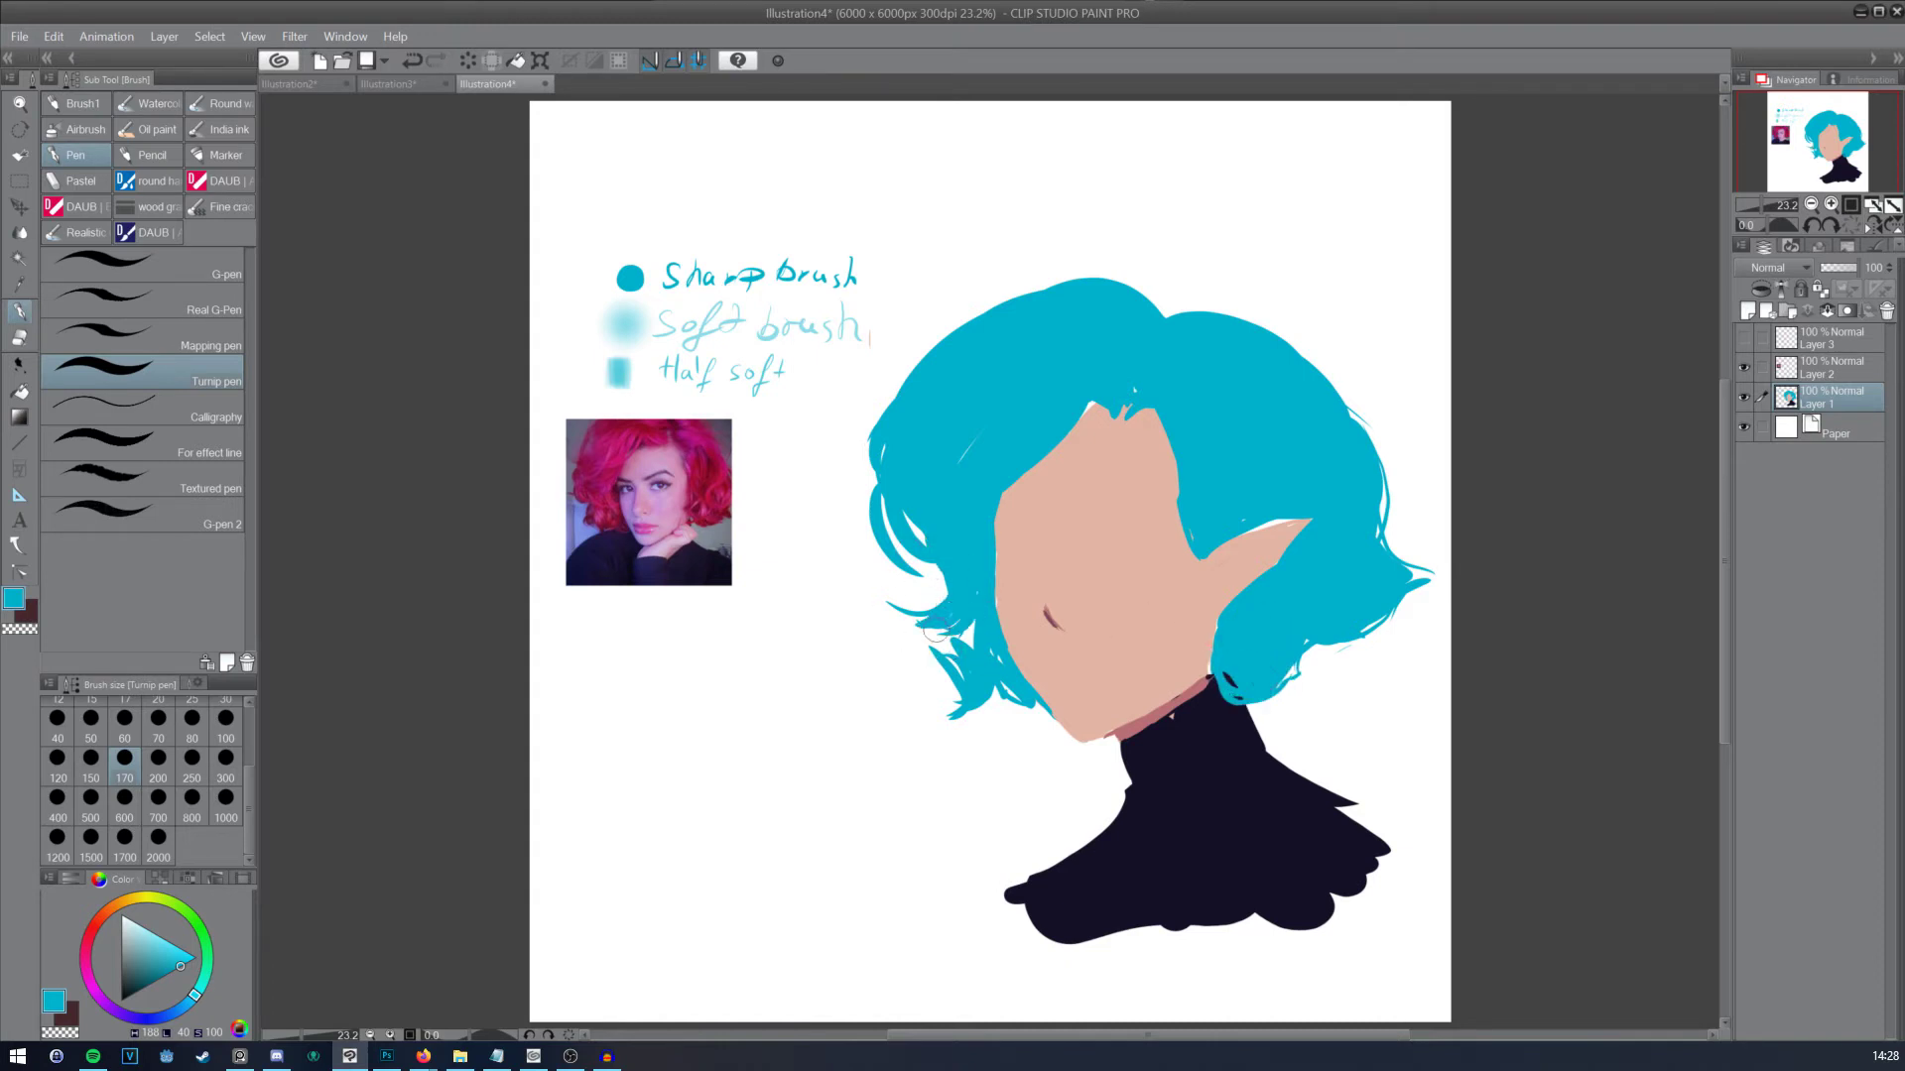
pyautogui.moveTo(936, 635); pyautogui.dragTo(962, 633)
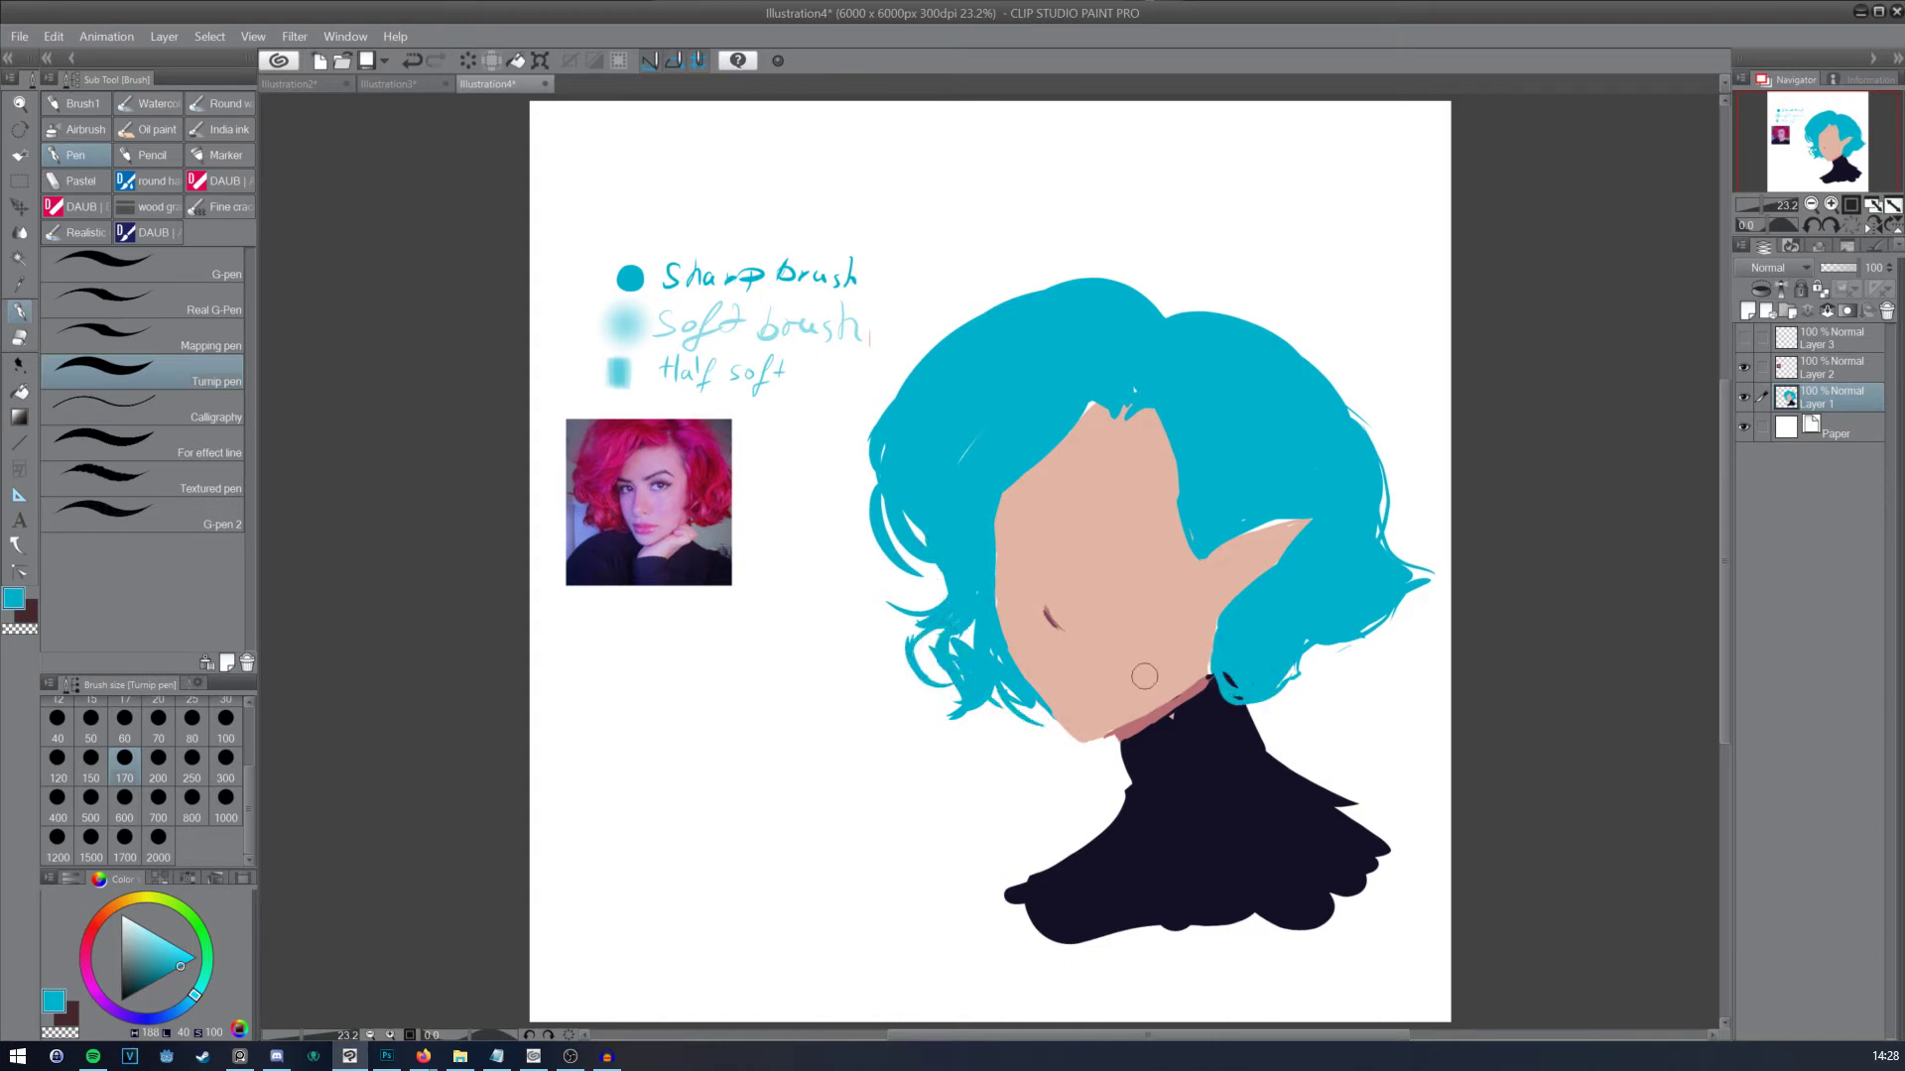
pyautogui.click(992, 655)
# Step: Sample the reddish shadow colour from the neck and paint the lips and the small shadow below the lower lip
pyautogui.press('alt')
pyautogui.keyDown('alt'); pyautogui.click(1143, 723); pyautogui.keyUp('alt')
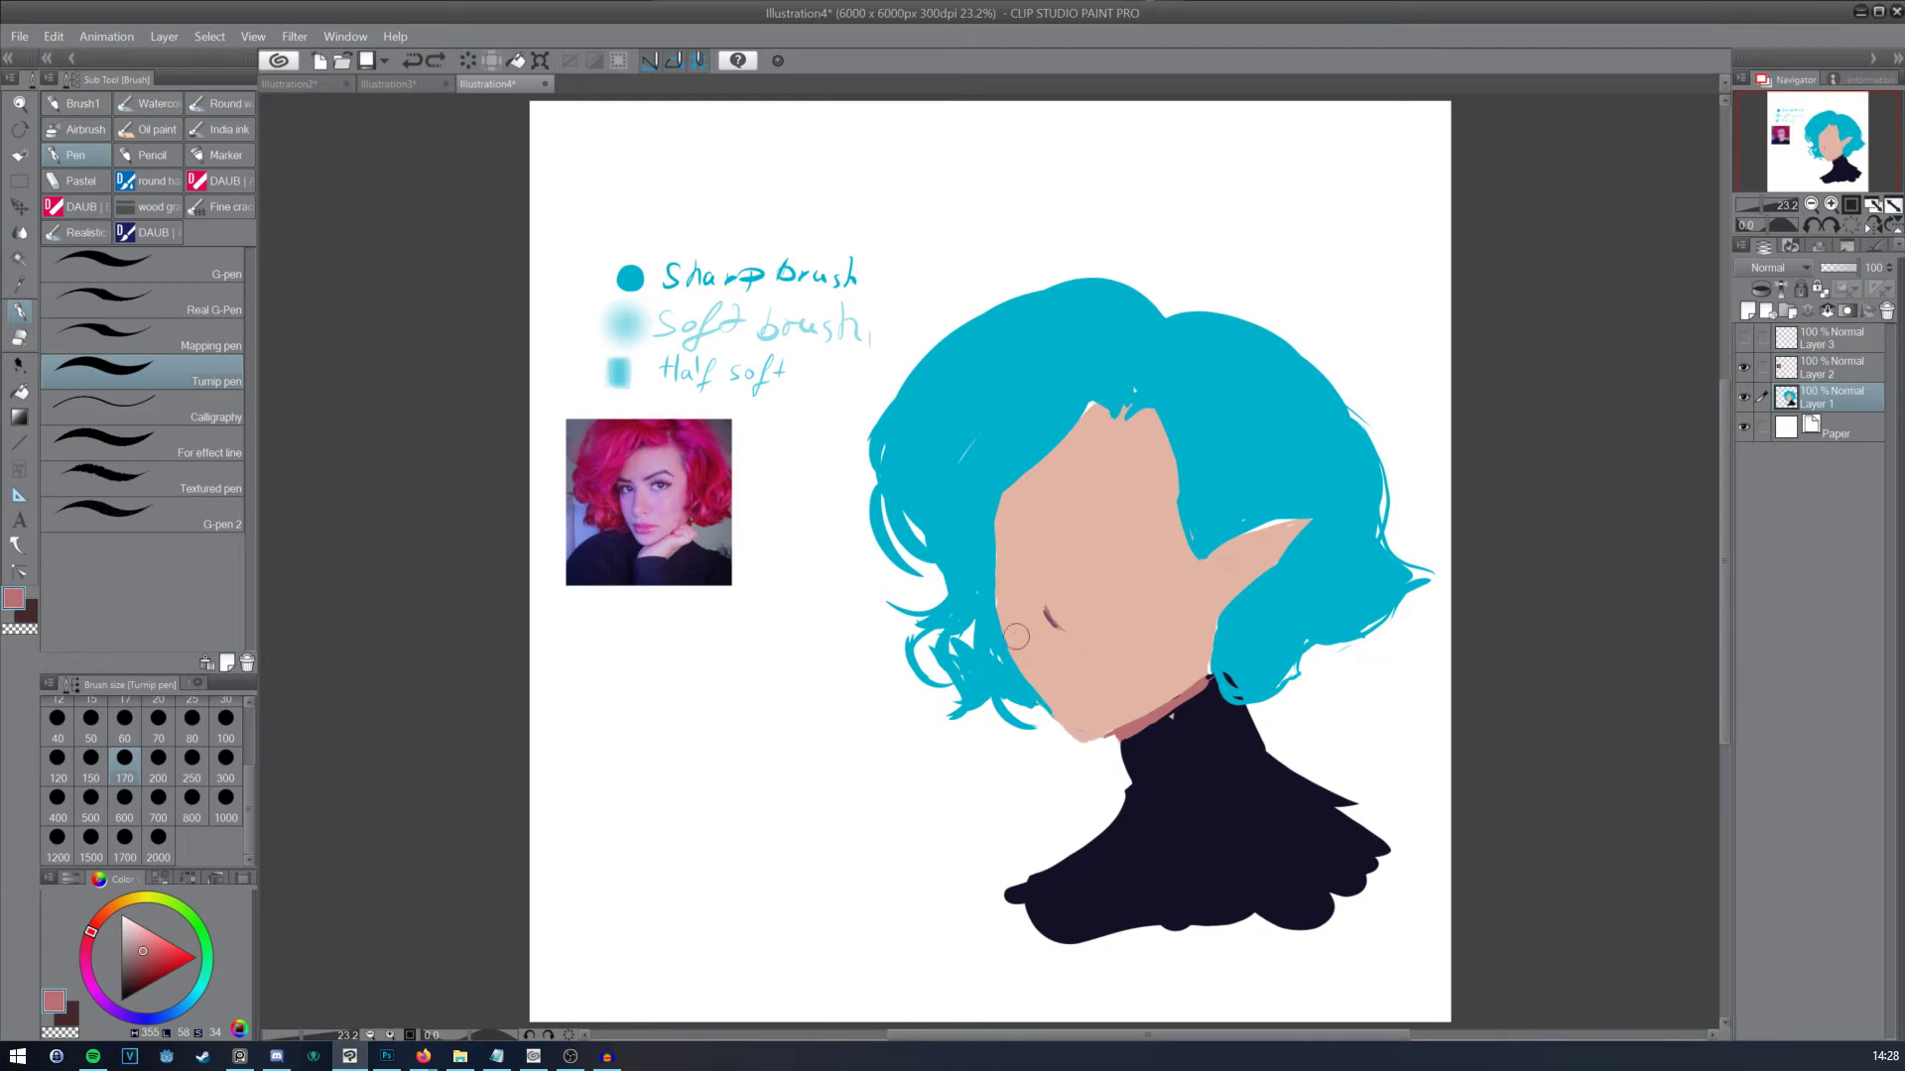
pyautogui.moveTo(746, 861)
pyautogui.mouseDown()
pyautogui.moveTo(646, 723)
pyautogui.moveTo(735, 664)
pyautogui.mouseUp()
pyautogui.hotkey('ctrl', 'z')
pyautogui.hotkey('ctrl', 'z')
pyautogui.hotkey('ctrl', 'z')
pyautogui.hotkey('ctrl', 'z')
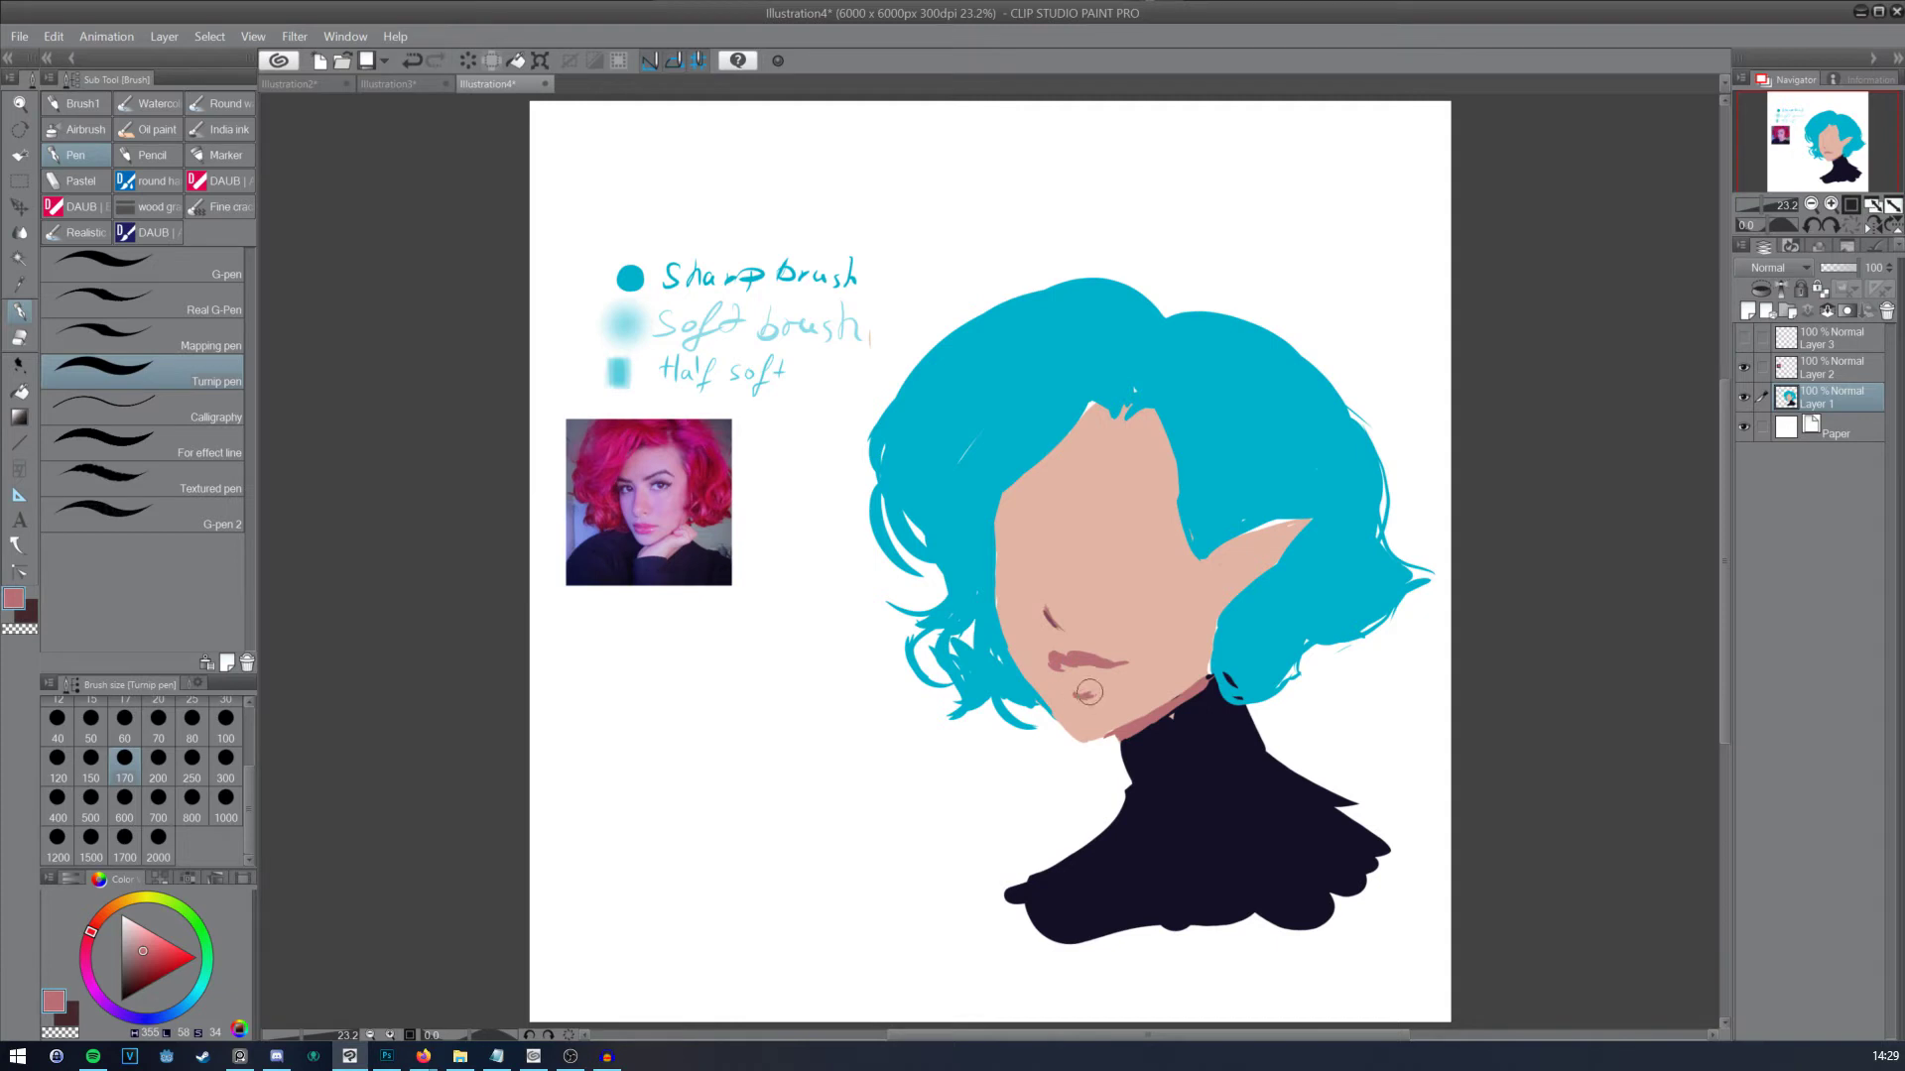
pyautogui.keyDown('alt'); pyautogui.click(1081, 695); pyautogui.keyUp('alt')
pyautogui.keyDown('alt'); pyautogui.click(1076, 695); pyautogui.keyUp('alt')
pyautogui.hotkey('ctrl', 'z')
# Step: Paint the reddish shadows inside the pointed ear, in both eye sockets, and down the side of the nose
pyautogui.moveTo(1274, 535)
pyautogui.mouseDown()
pyautogui.moveTo(1215, 585)
pyautogui.moveTo(1237, 554)
pyautogui.mouseUp()
pyautogui.moveTo(1022, 526)
pyautogui.mouseDown()
pyautogui.moveTo(1044, 560)
pyautogui.moveTo(1033, 532)
pyautogui.moveTo(1126, 521)
pyautogui.moveTo(1096, 558)
pyautogui.moveTo(1147, 522)
pyautogui.moveTo(1104, 559)
pyautogui.moveTo(1148, 544)
pyautogui.moveTo(1136, 564)
pyautogui.moveTo(1147, 524)
pyautogui.moveTo(1106, 573)
pyautogui.moveTo(1176, 551)
pyautogui.mouseUp()
pyautogui.moveTo(1031, 551)
pyautogui.mouseDown()
pyautogui.moveTo(1007, 556)
pyautogui.moveTo(1043, 600)
pyautogui.moveTo(1041, 575)
pyautogui.moveTo(1044, 620)
pyautogui.mouseUp()
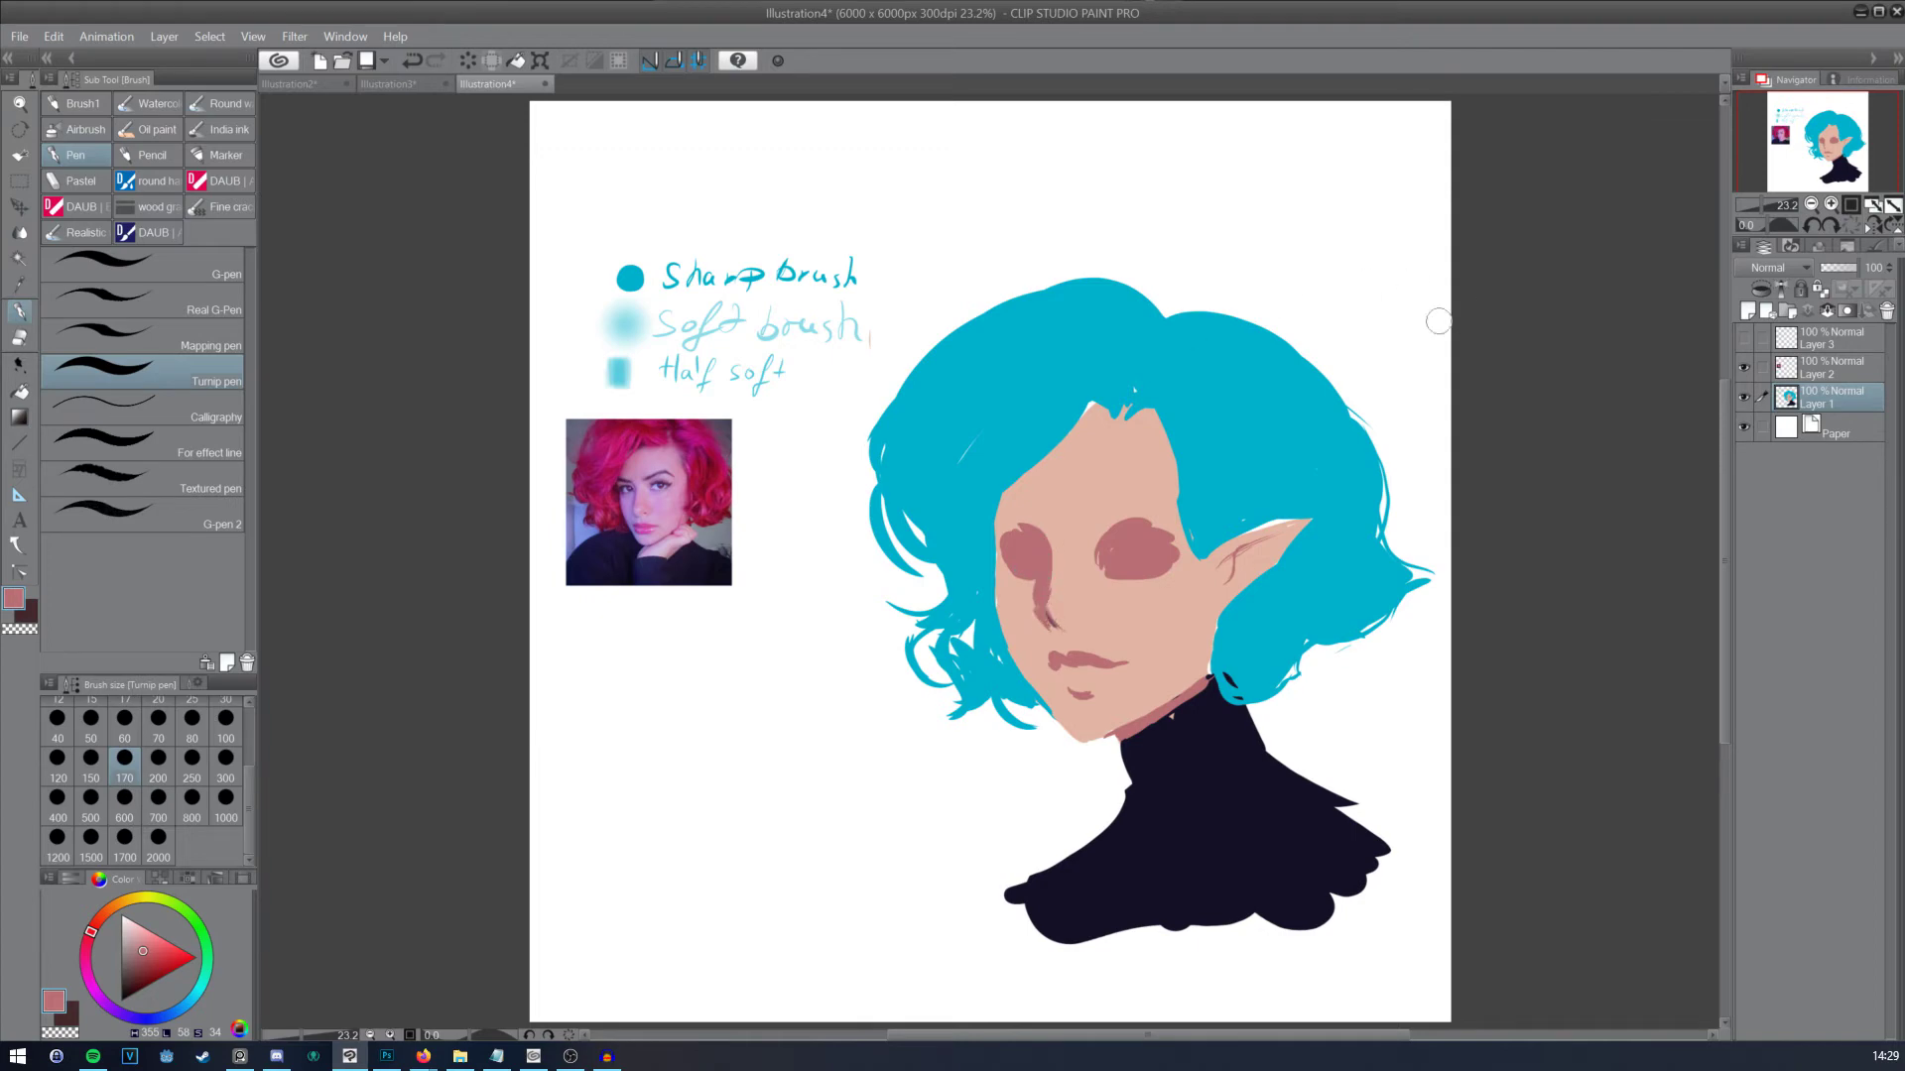
# Step: Sketch light-direction arrows pointing at the back of the hair and undo them
pyautogui.moveTo(1433, 264)
pyautogui.mouseDown()
pyautogui.moveTo(1338, 328)
pyautogui.moveTo(1334, 309)
pyautogui.moveTo(1304, 345)
pyautogui.moveTo(1414, 338)
pyautogui.mouseUp()
pyautogui.moveTo(1347, 283); pyautogui.dragTo(1282, 359)
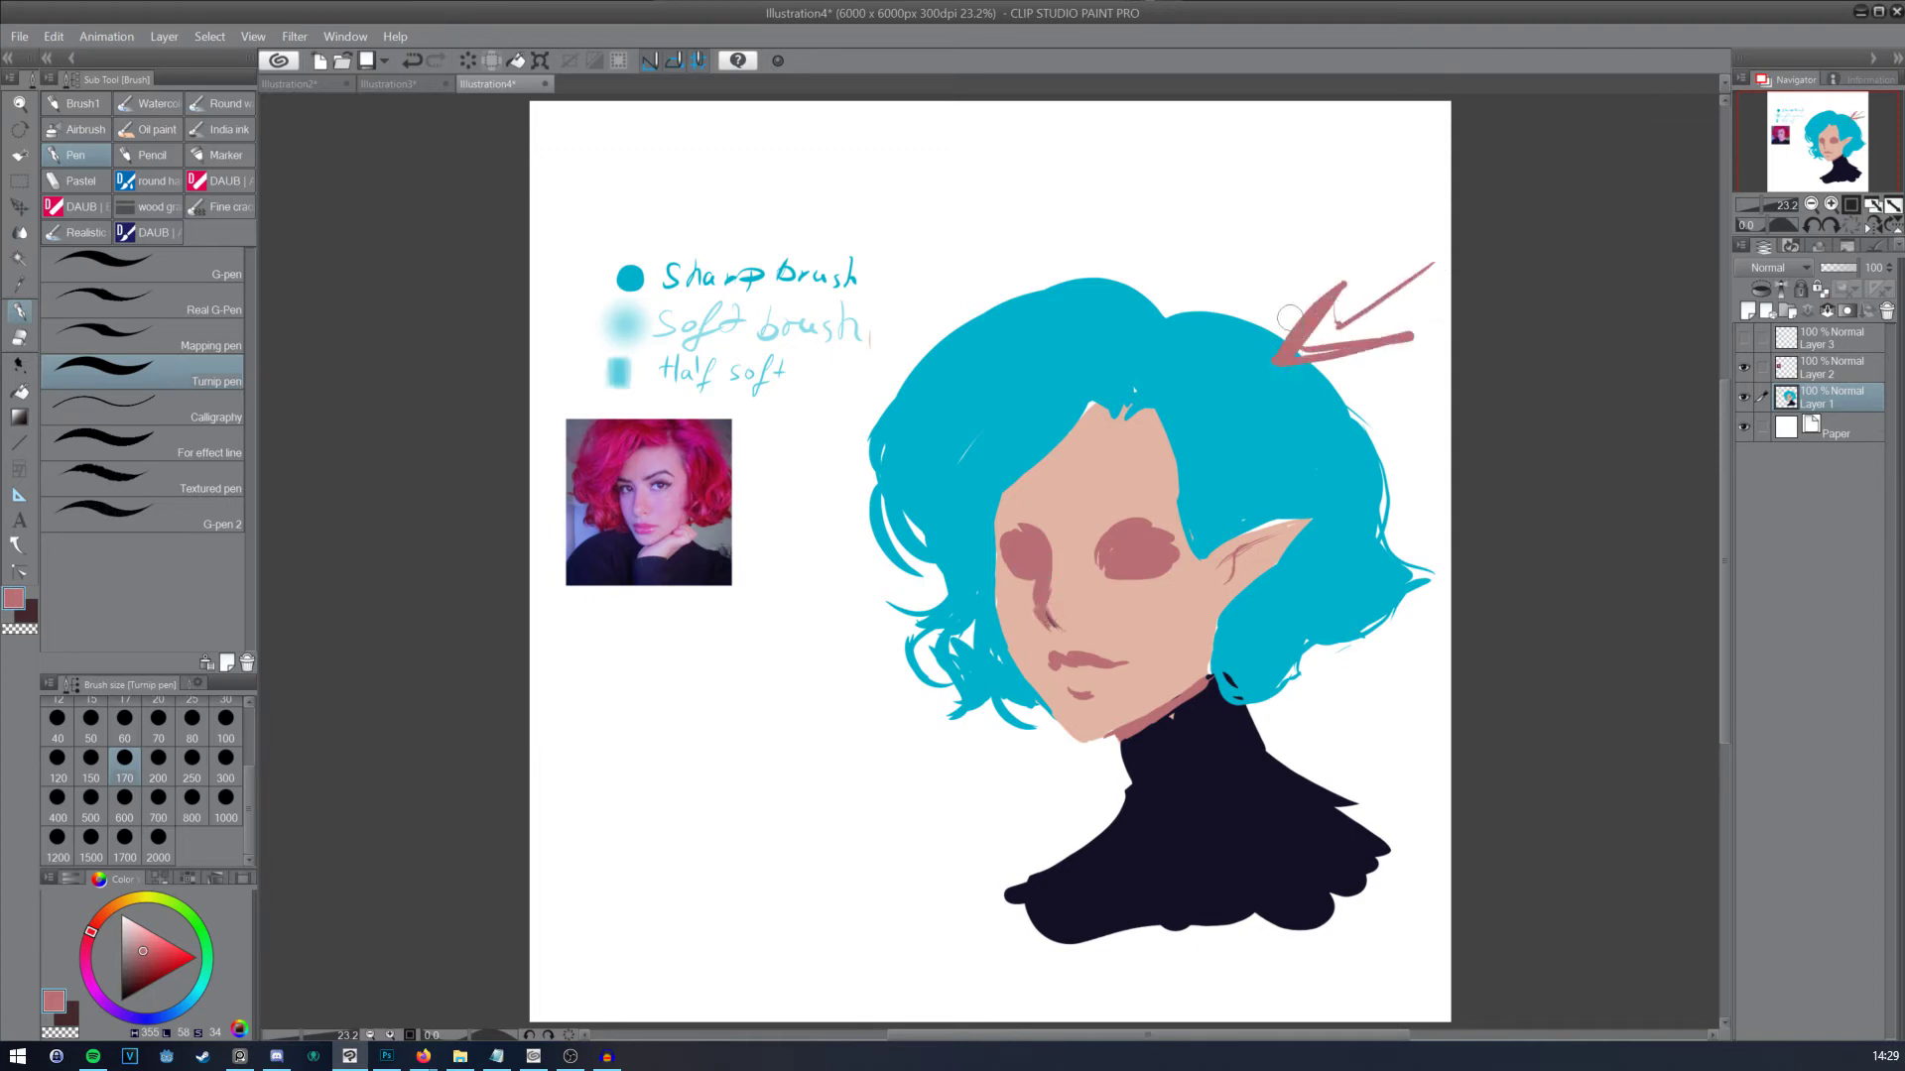
pyautogui.hotkey('ctrl', 'z')
pyautogui.hotkey('ctrl', 'z')
pyautogui.hotkey('ctrl', 'z')
pyautogui.hotkey('ctrl', 'z')
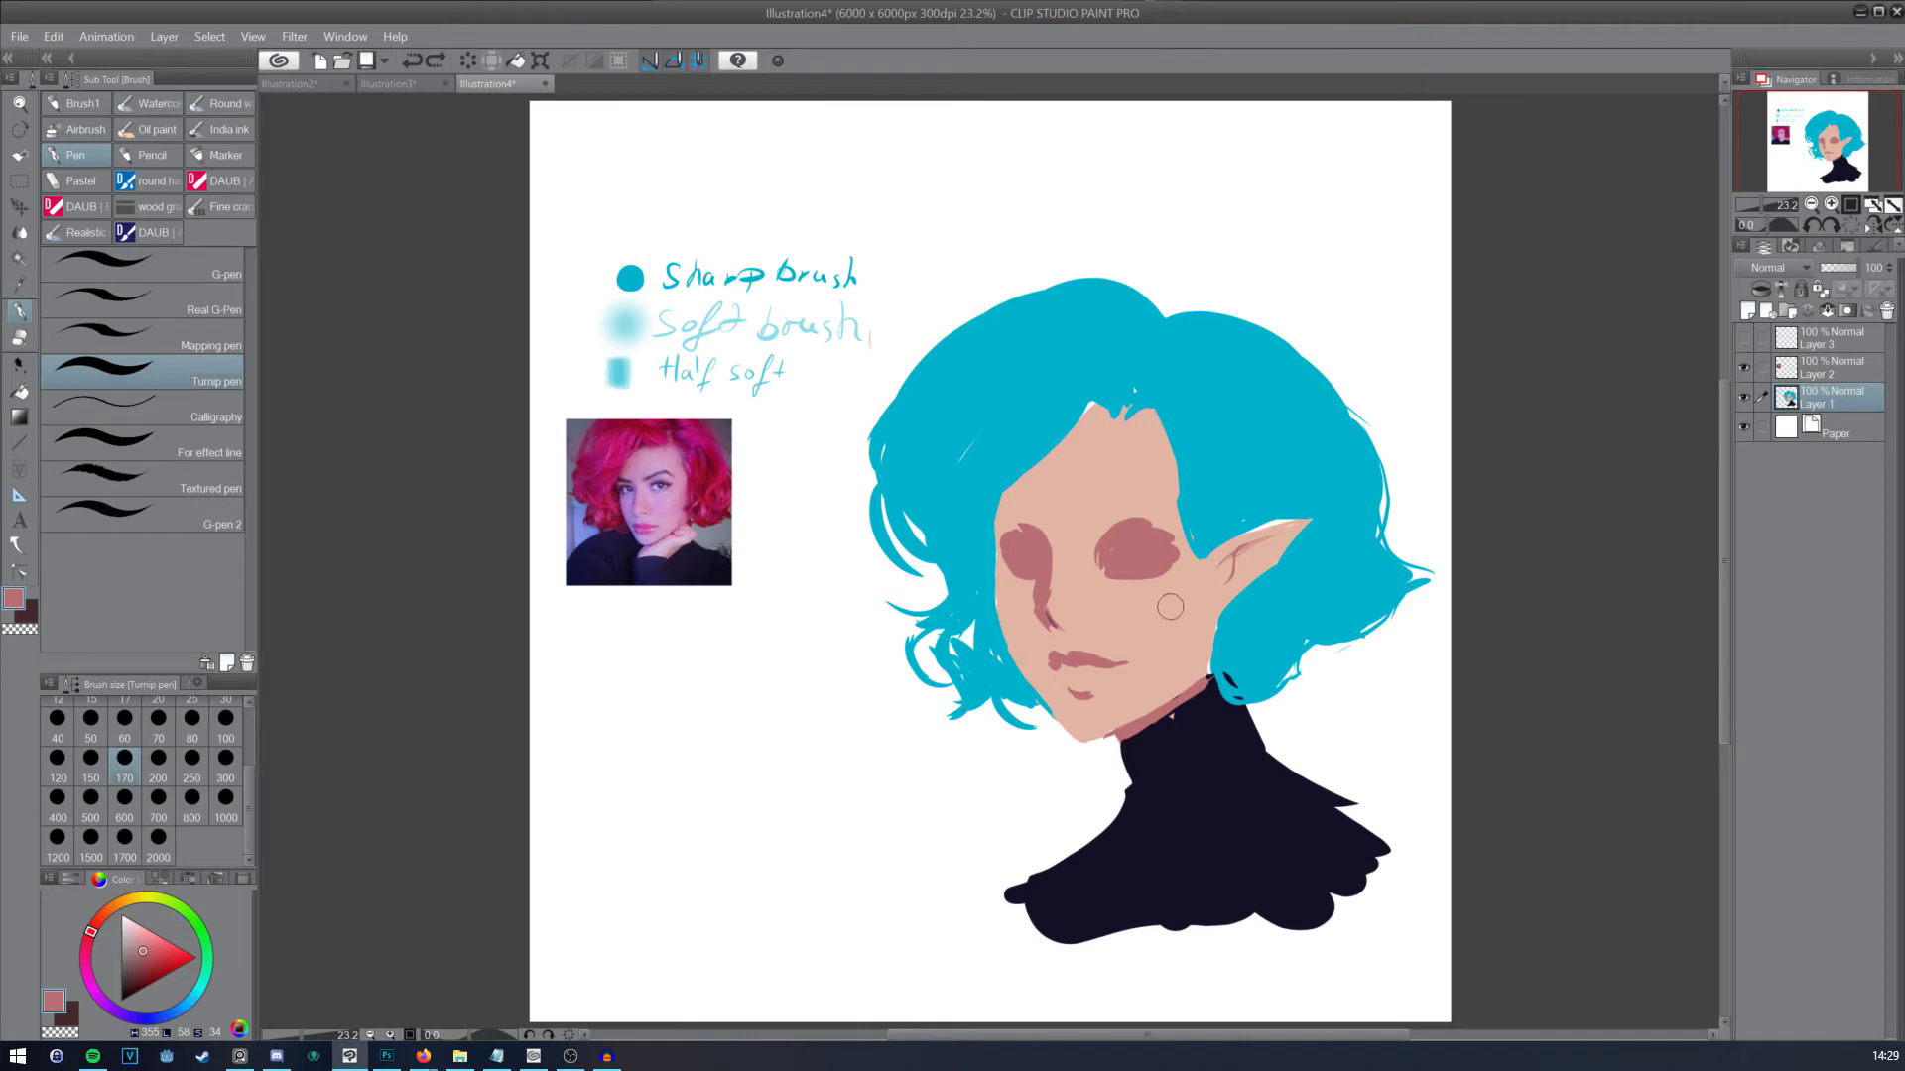
# Step: Refine the shadow below the lower lip and paint reddish shadow along the far side of the face up to the hairline
pyautogui.moveTo(1046, 664)
pyautogui.mouseDown()
pyautogui.moveTo(1063, 699)
pyautogui.moveTo(1091, 699)
pyautogui.mouseUp()
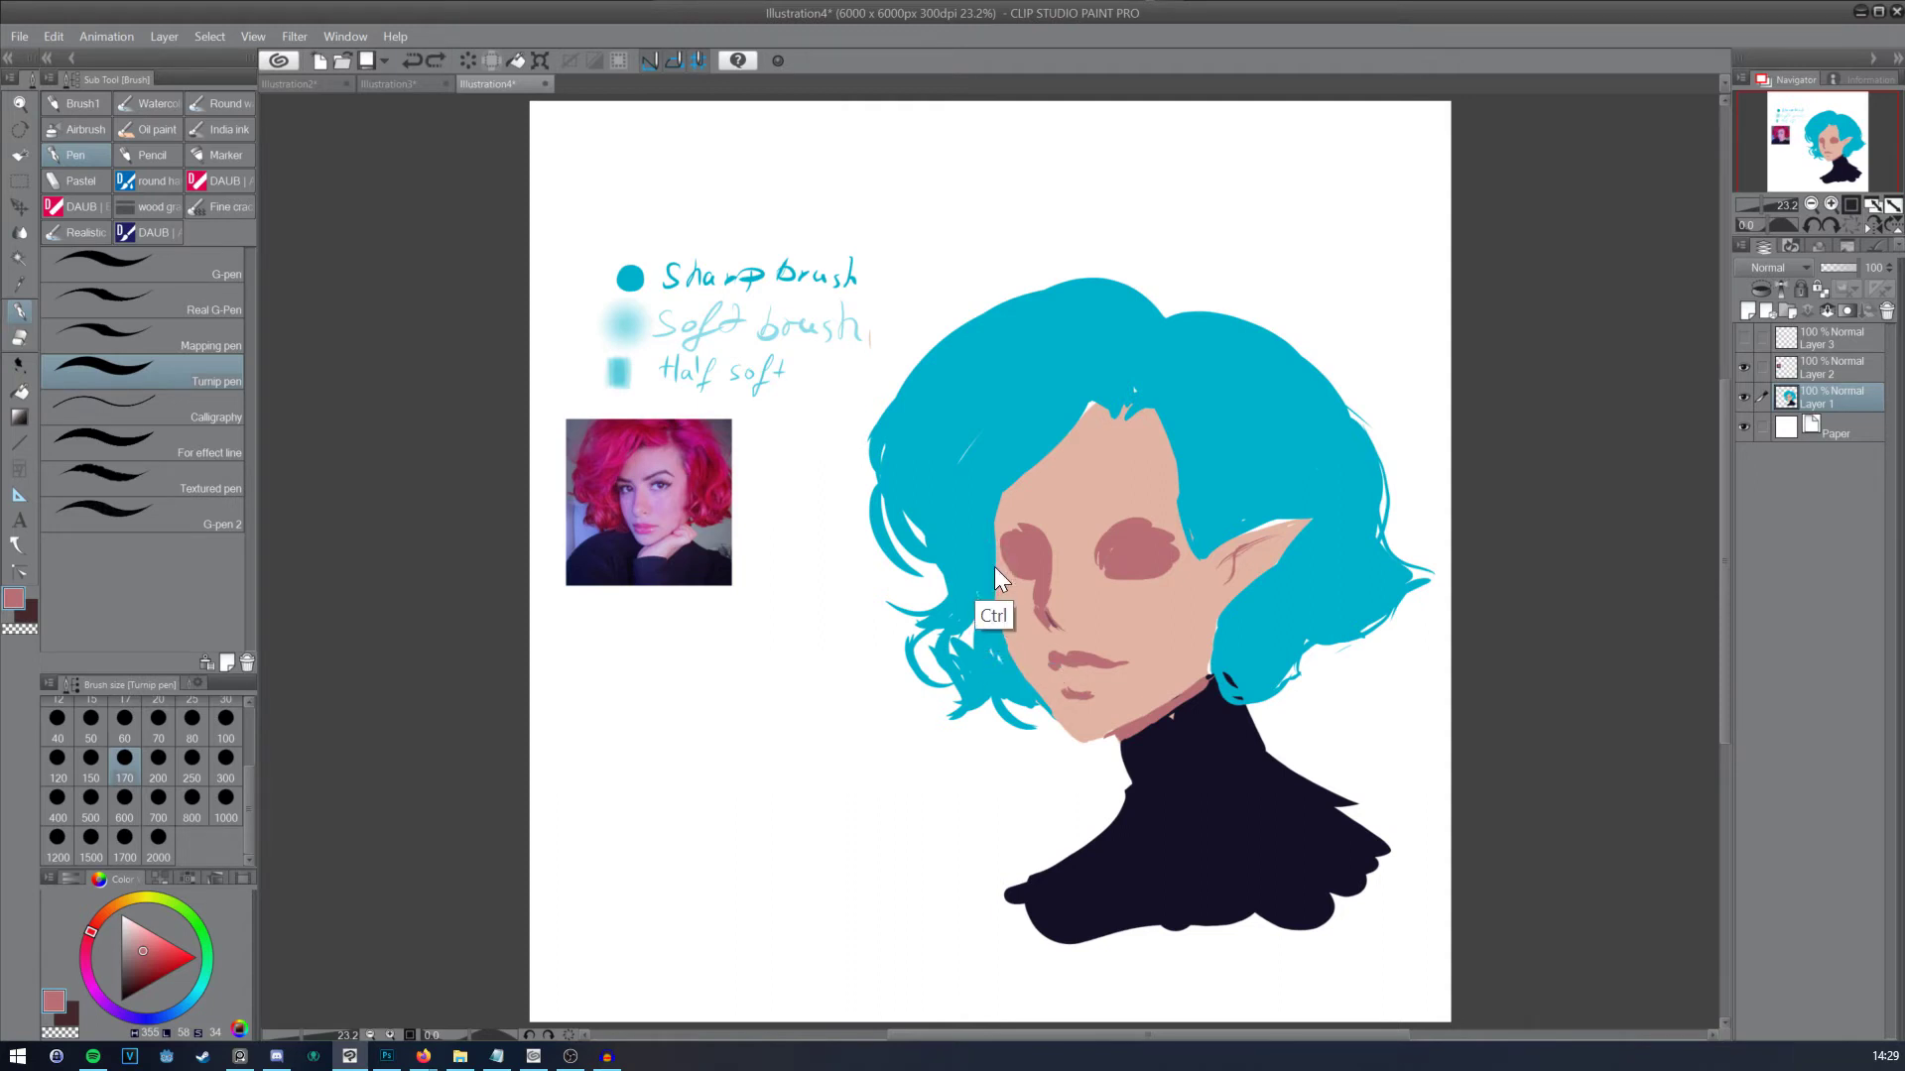
pyautogui.moveTo(997, 575)
pyautogui.mouseDown()
pyautogui.moveTo(1025, 680)
pyautogui.moveTo(1003, 621)
pyautogui.moveTo(1079, 742)
pyautogui.moveTo(1006, 614)
pyautogui.mouseUp()
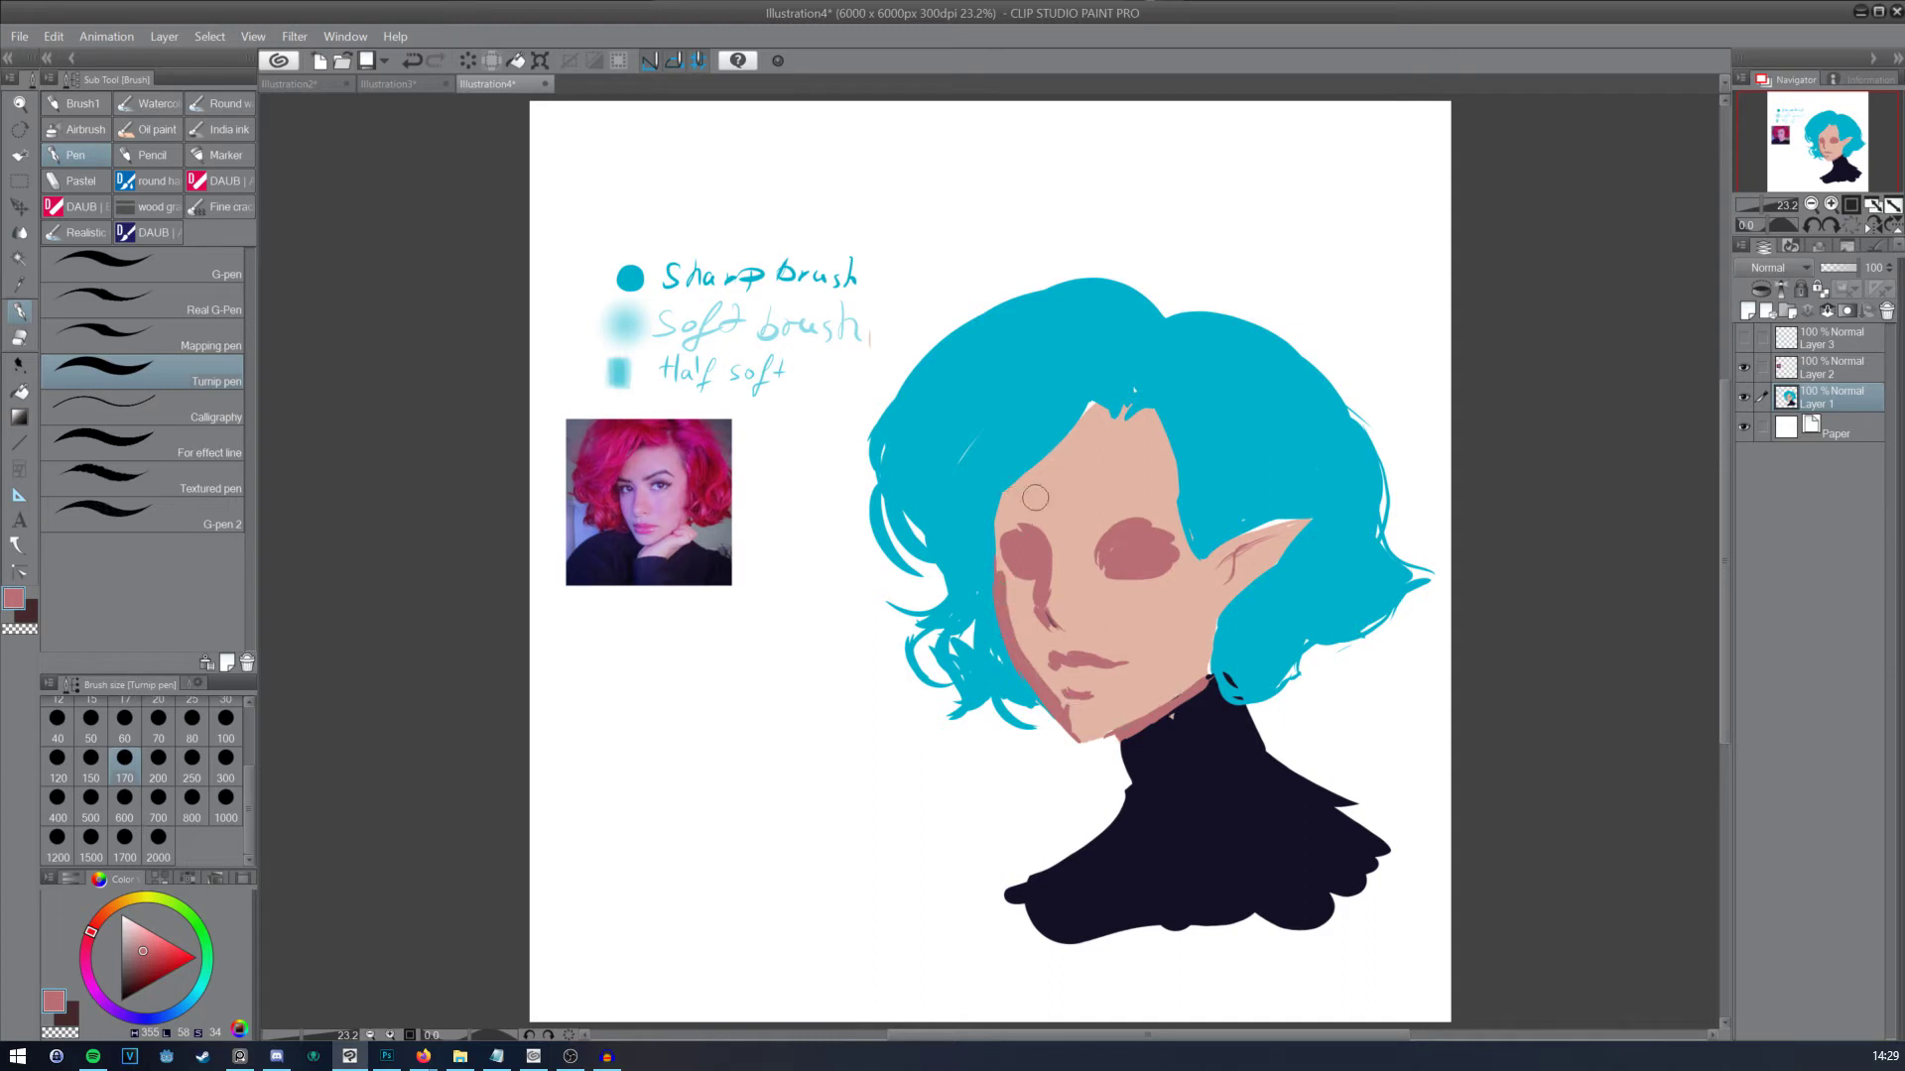
pyautogui.moveTo(1002, 524); pyautogui.dragTo(1081, 394)
# Step: Soften the shadows in both eye sockets and down the far cheek with the Opaque watercolor brush and sampled skin colour, up to size 250
pyautogui.click(152, 103)
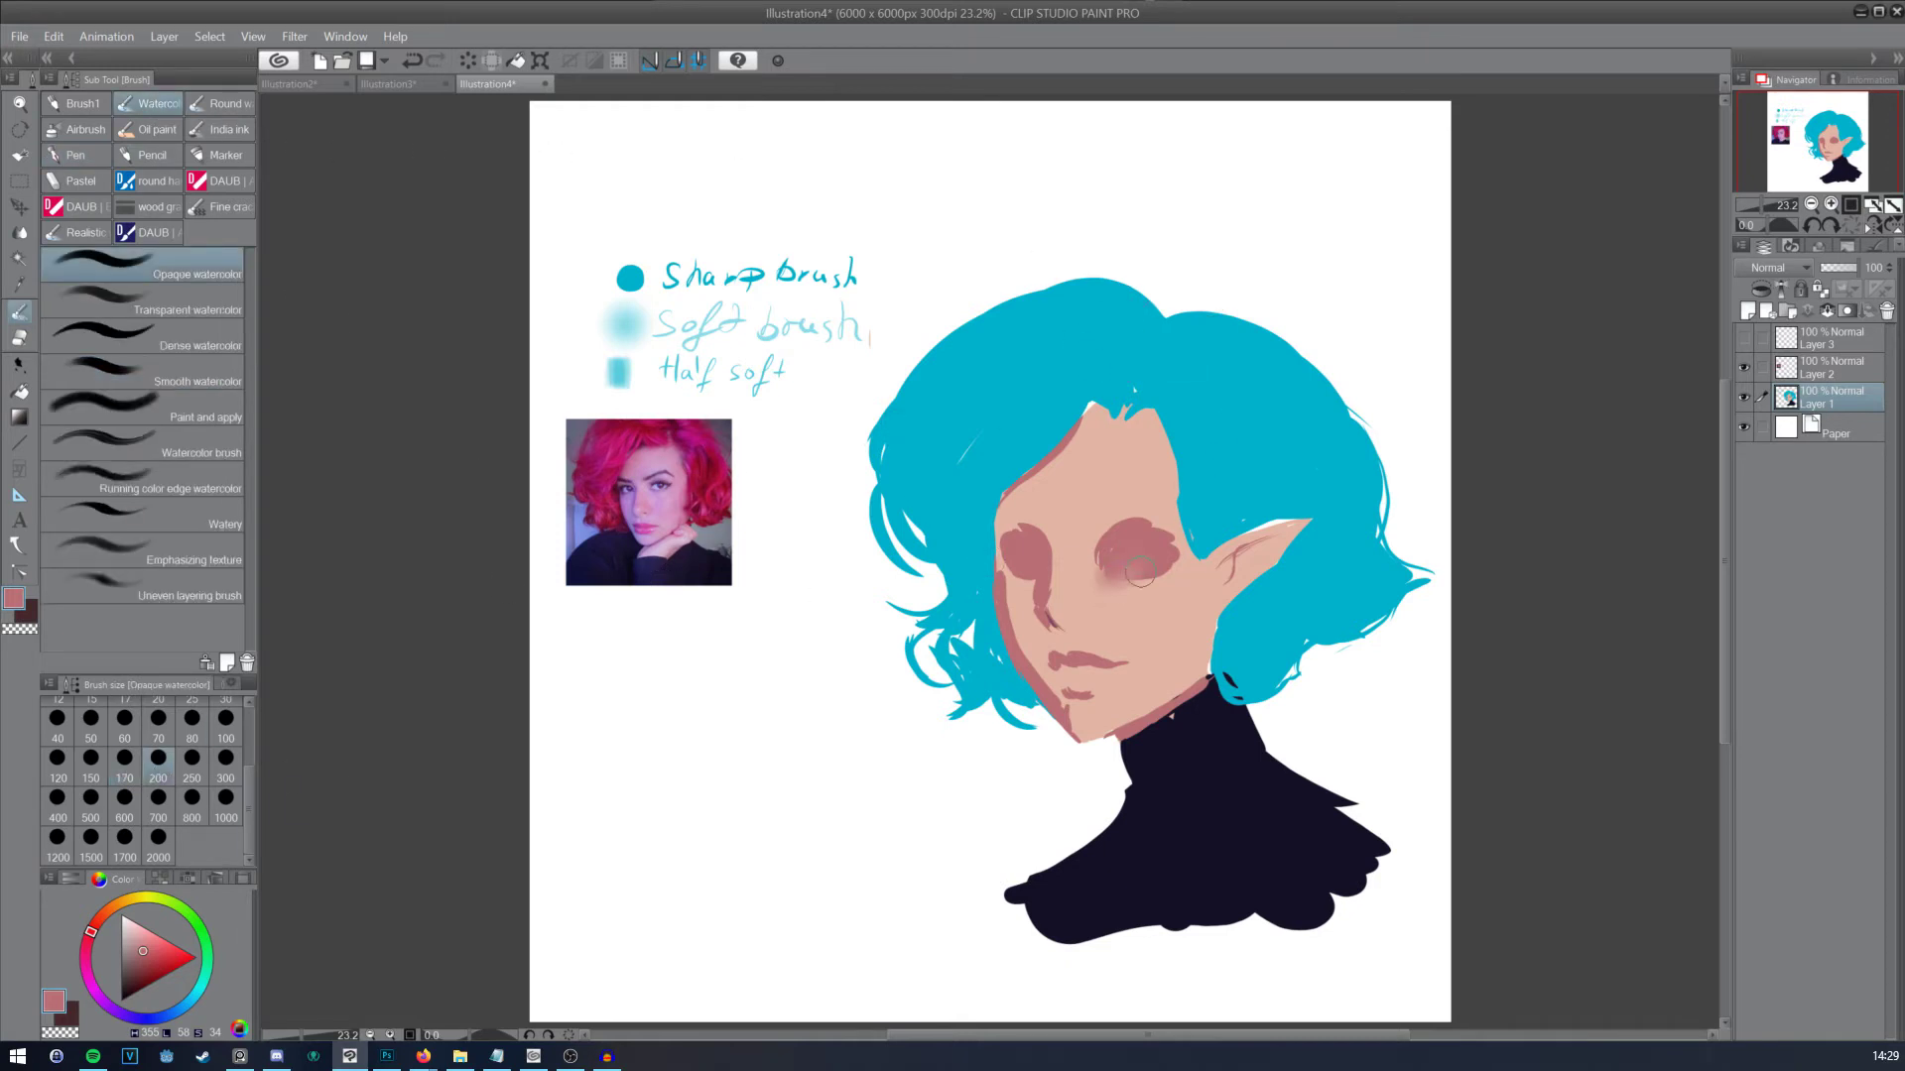
pyautogui.moveTo(1139, 573)
pyautogui.mouseDown()
pyautogui.moveTo(1124, 590)
pyautogui.moveTo(1169, 544)
pyautogui.mouseUp()
pyautogui.keyDown('alt'); pyautogui.click(1148, 654); pyautogui.keyUp('alt')
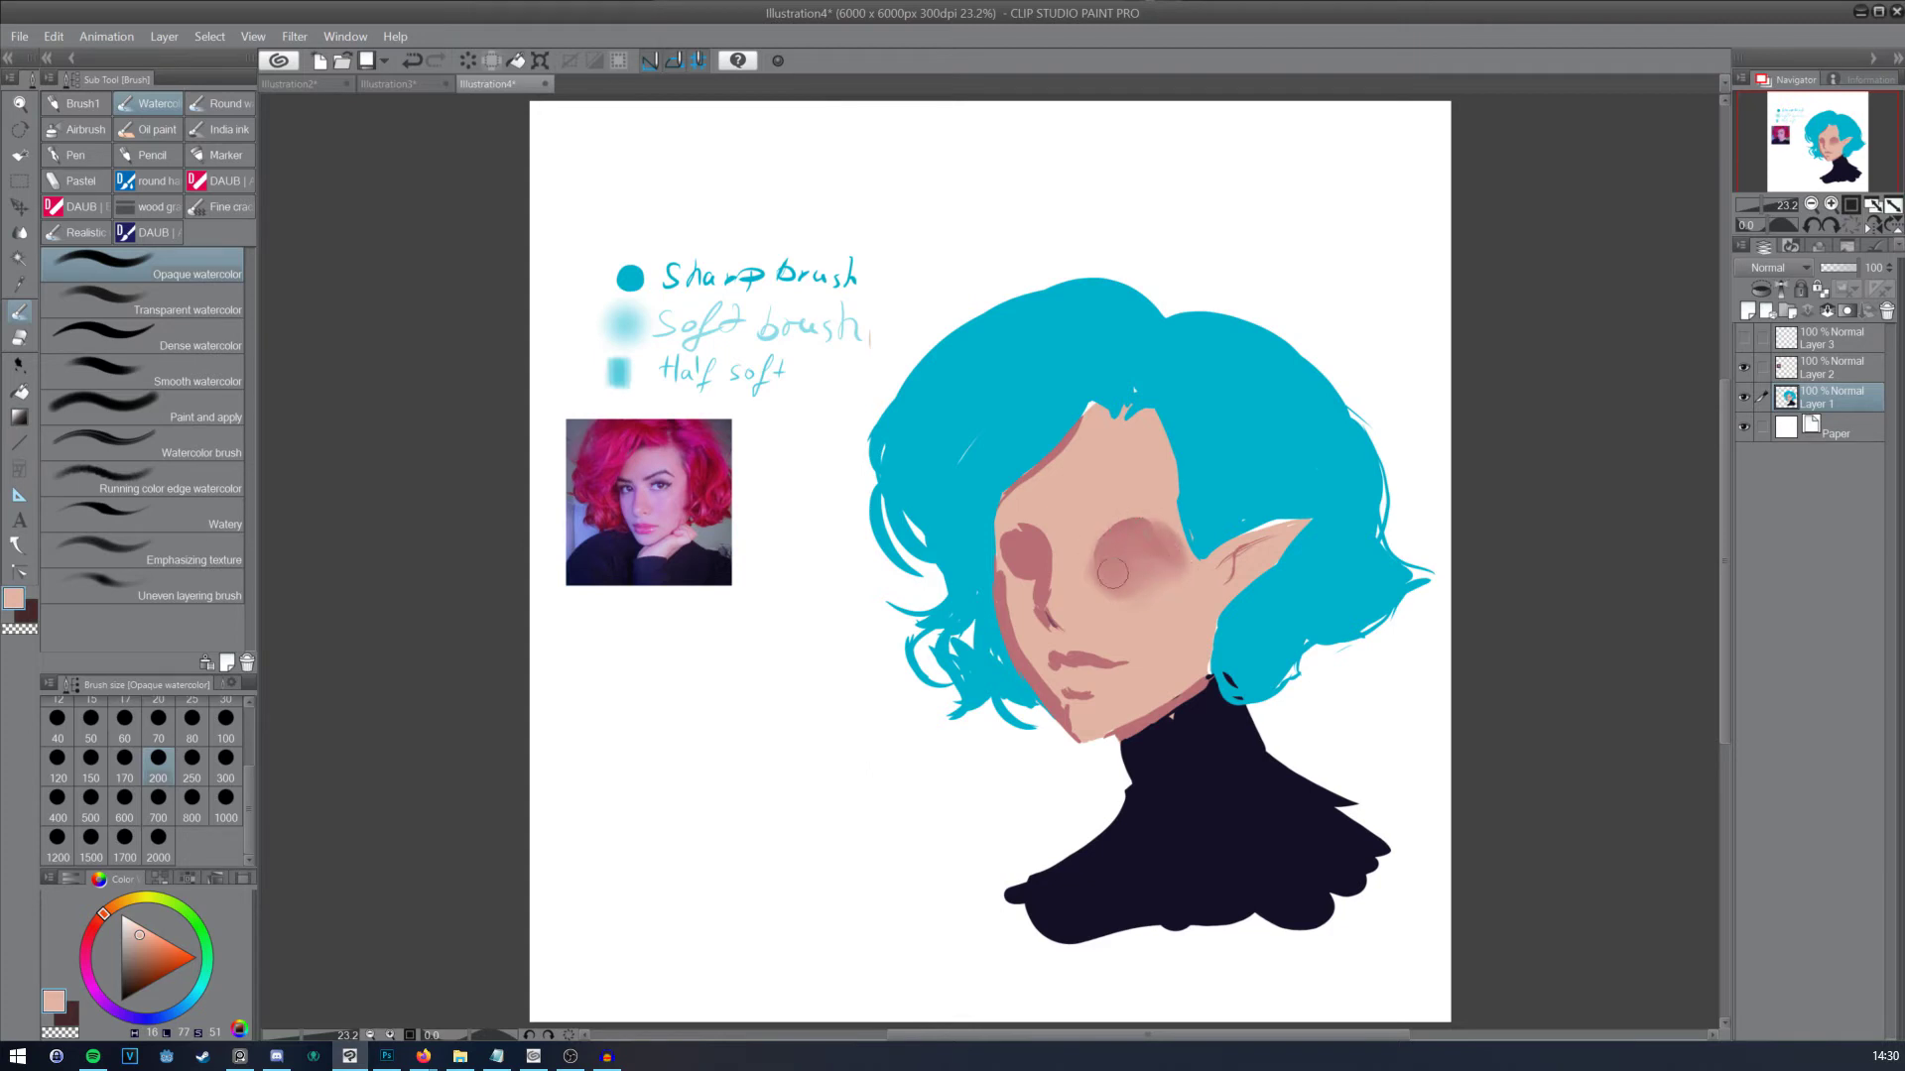
pyautogui.press(']')
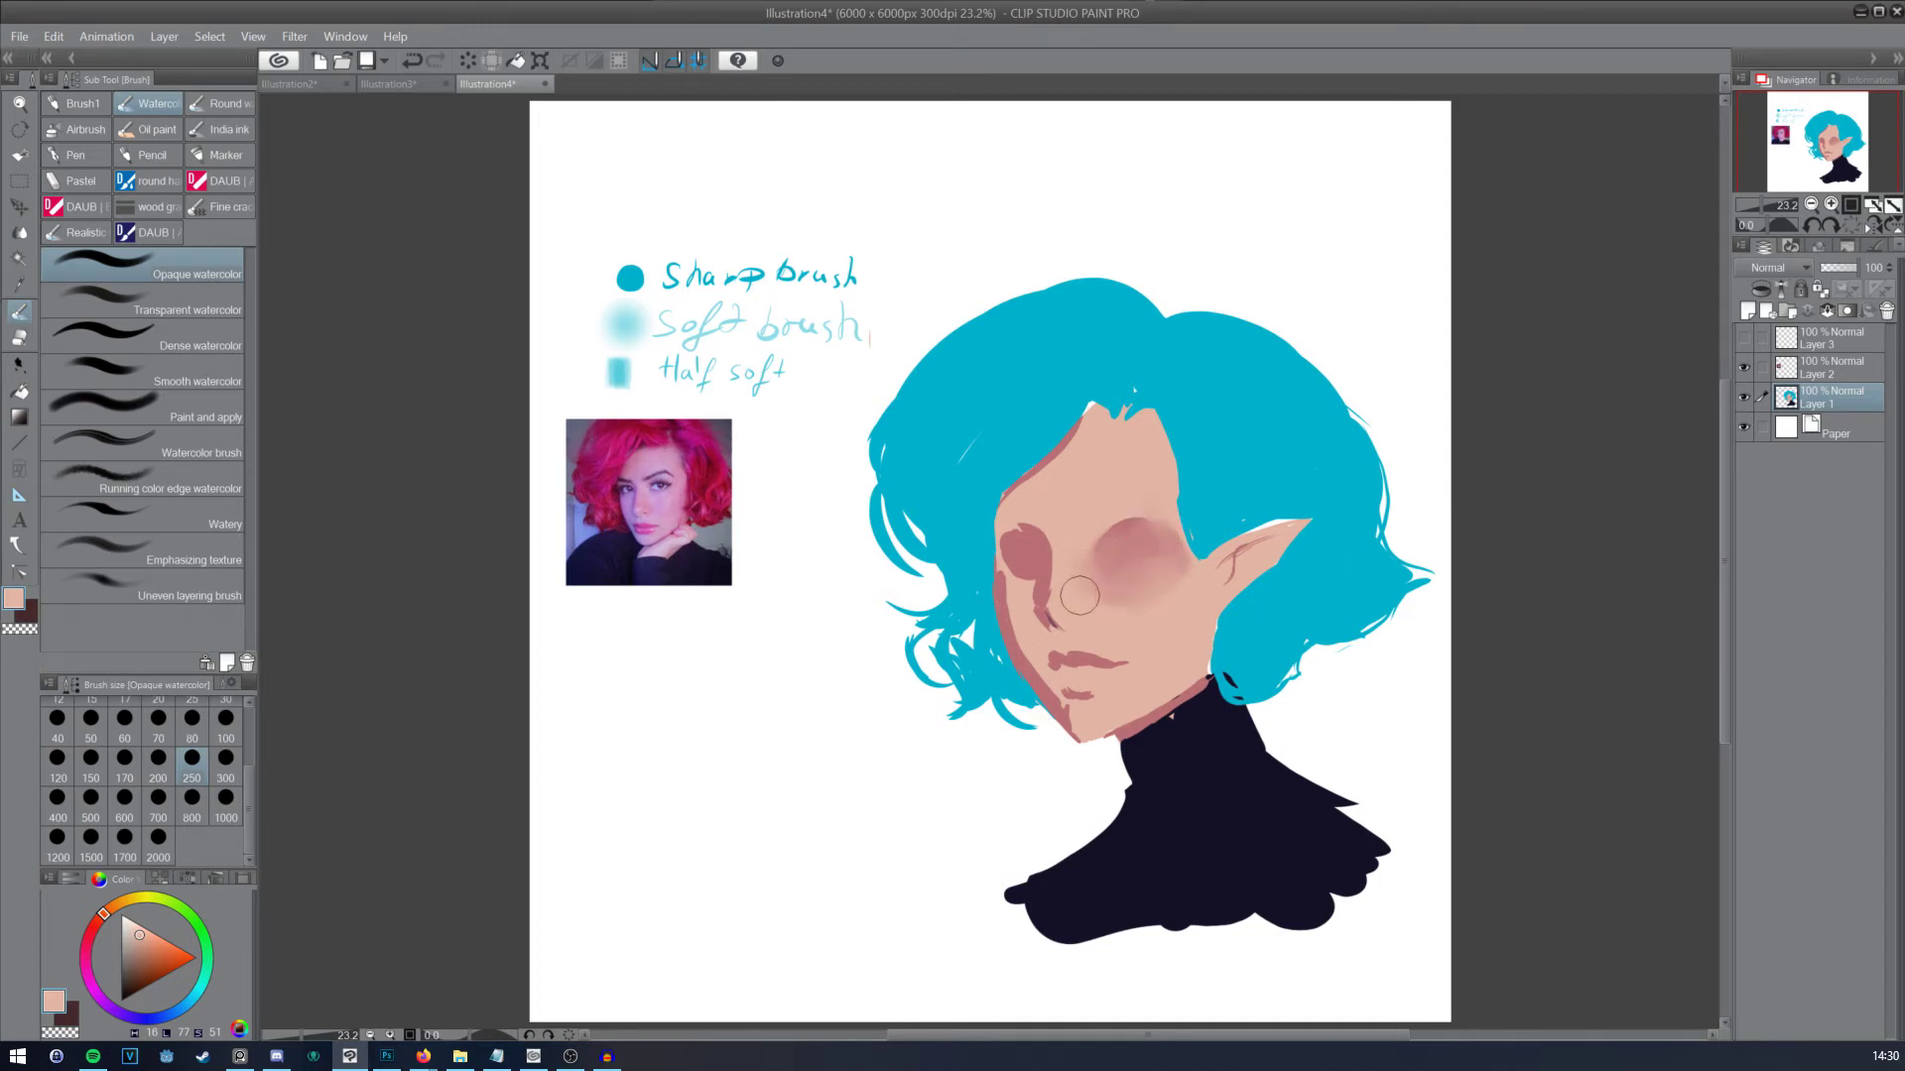
pyautogui.moveTo(1023, 544)
pyautogui.mouseDown()
pyautogui.moveTo(1034, 654)
pyautogui.moveTo(1020, 545)
pyautogui.moveTo(1039, 628)
pyautogui.moveTo(1027, 597)
pyautogui.moveTo(1020, 629)
pyautogui.moveTo(1066, 713)
pyautogui.moveTo(1024, 605)
pyautogui.mouseUp()
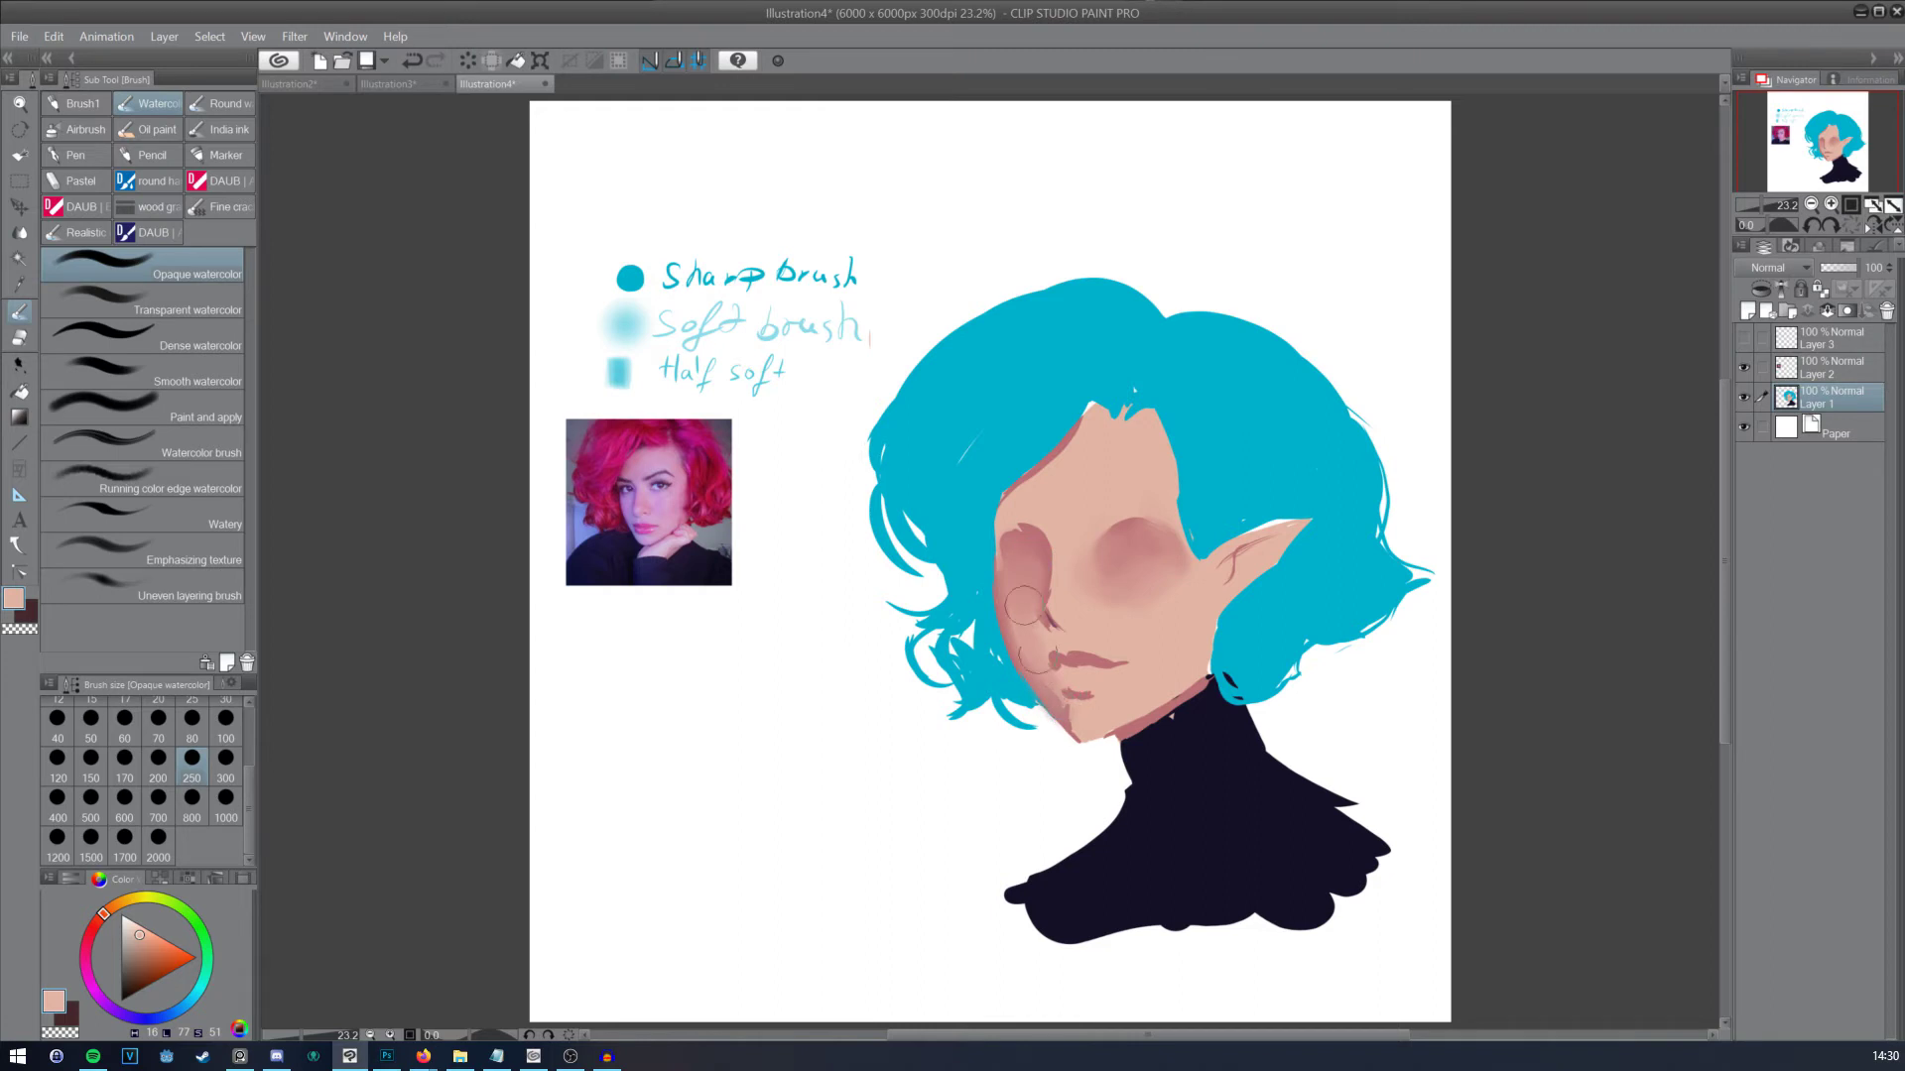
# Step: Blend the shadows around the nose, lips, chin and jawline with the Opaque watercolor brush at sizes 100 and 150
pyautogui.click(226, 721)
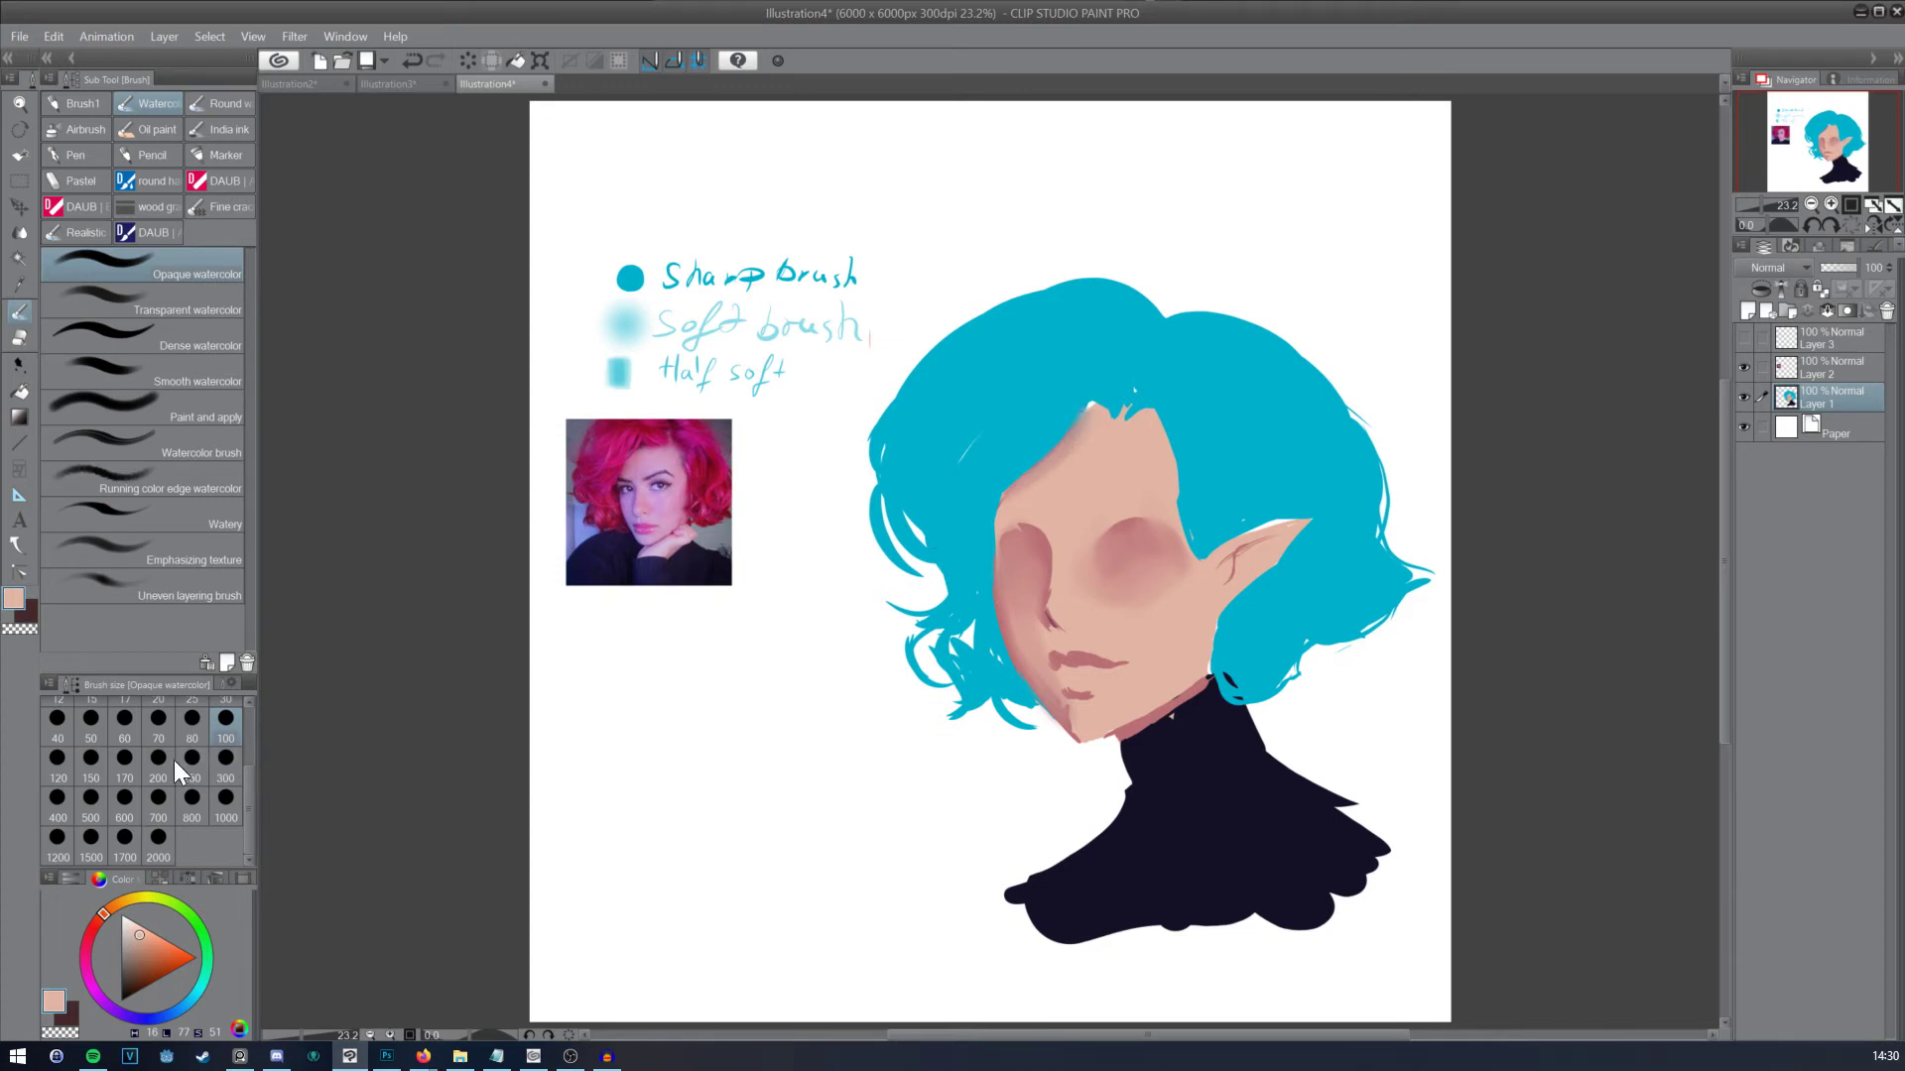
pyautogui.click(124, 764)
pyautogui.click(226, 724)
pyautogui.moveTo(1046, 664); pyautogui.dragTo(1058, 658)
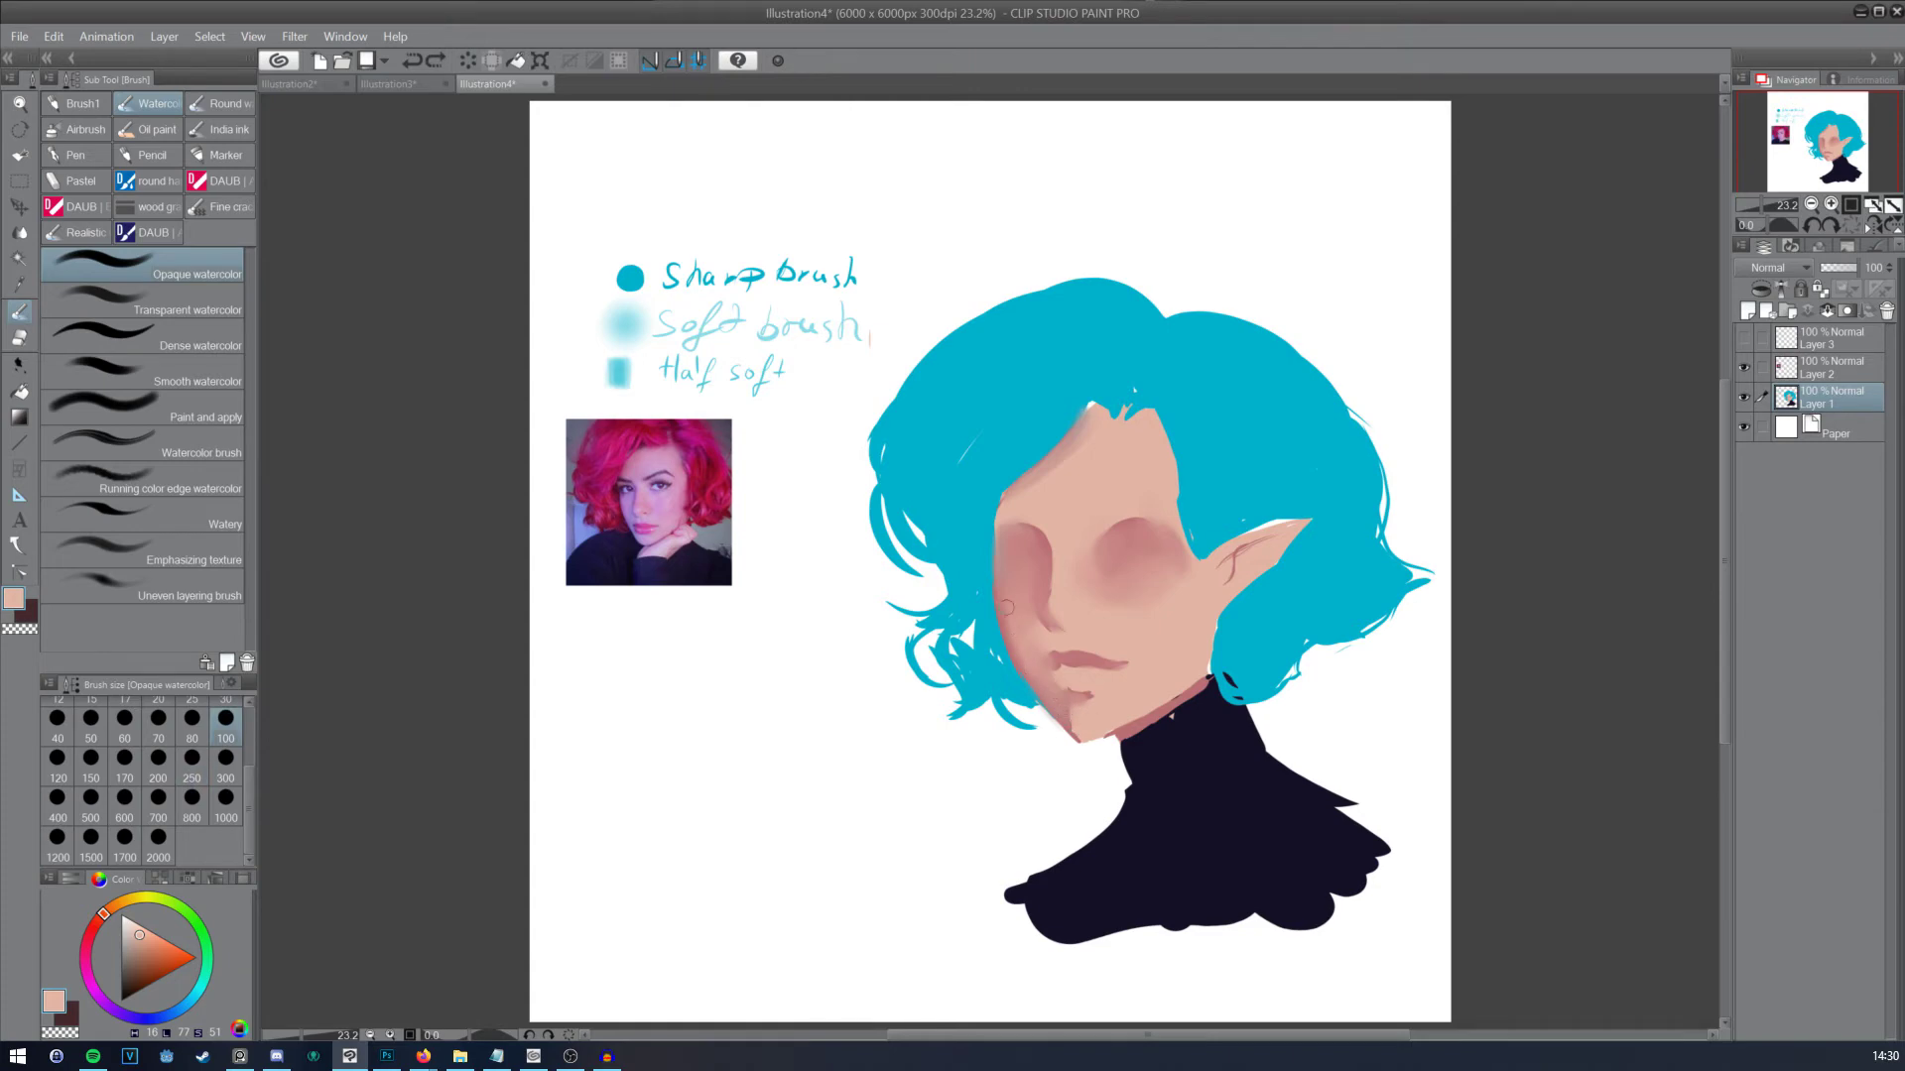
pyautogui.click(90, 766)
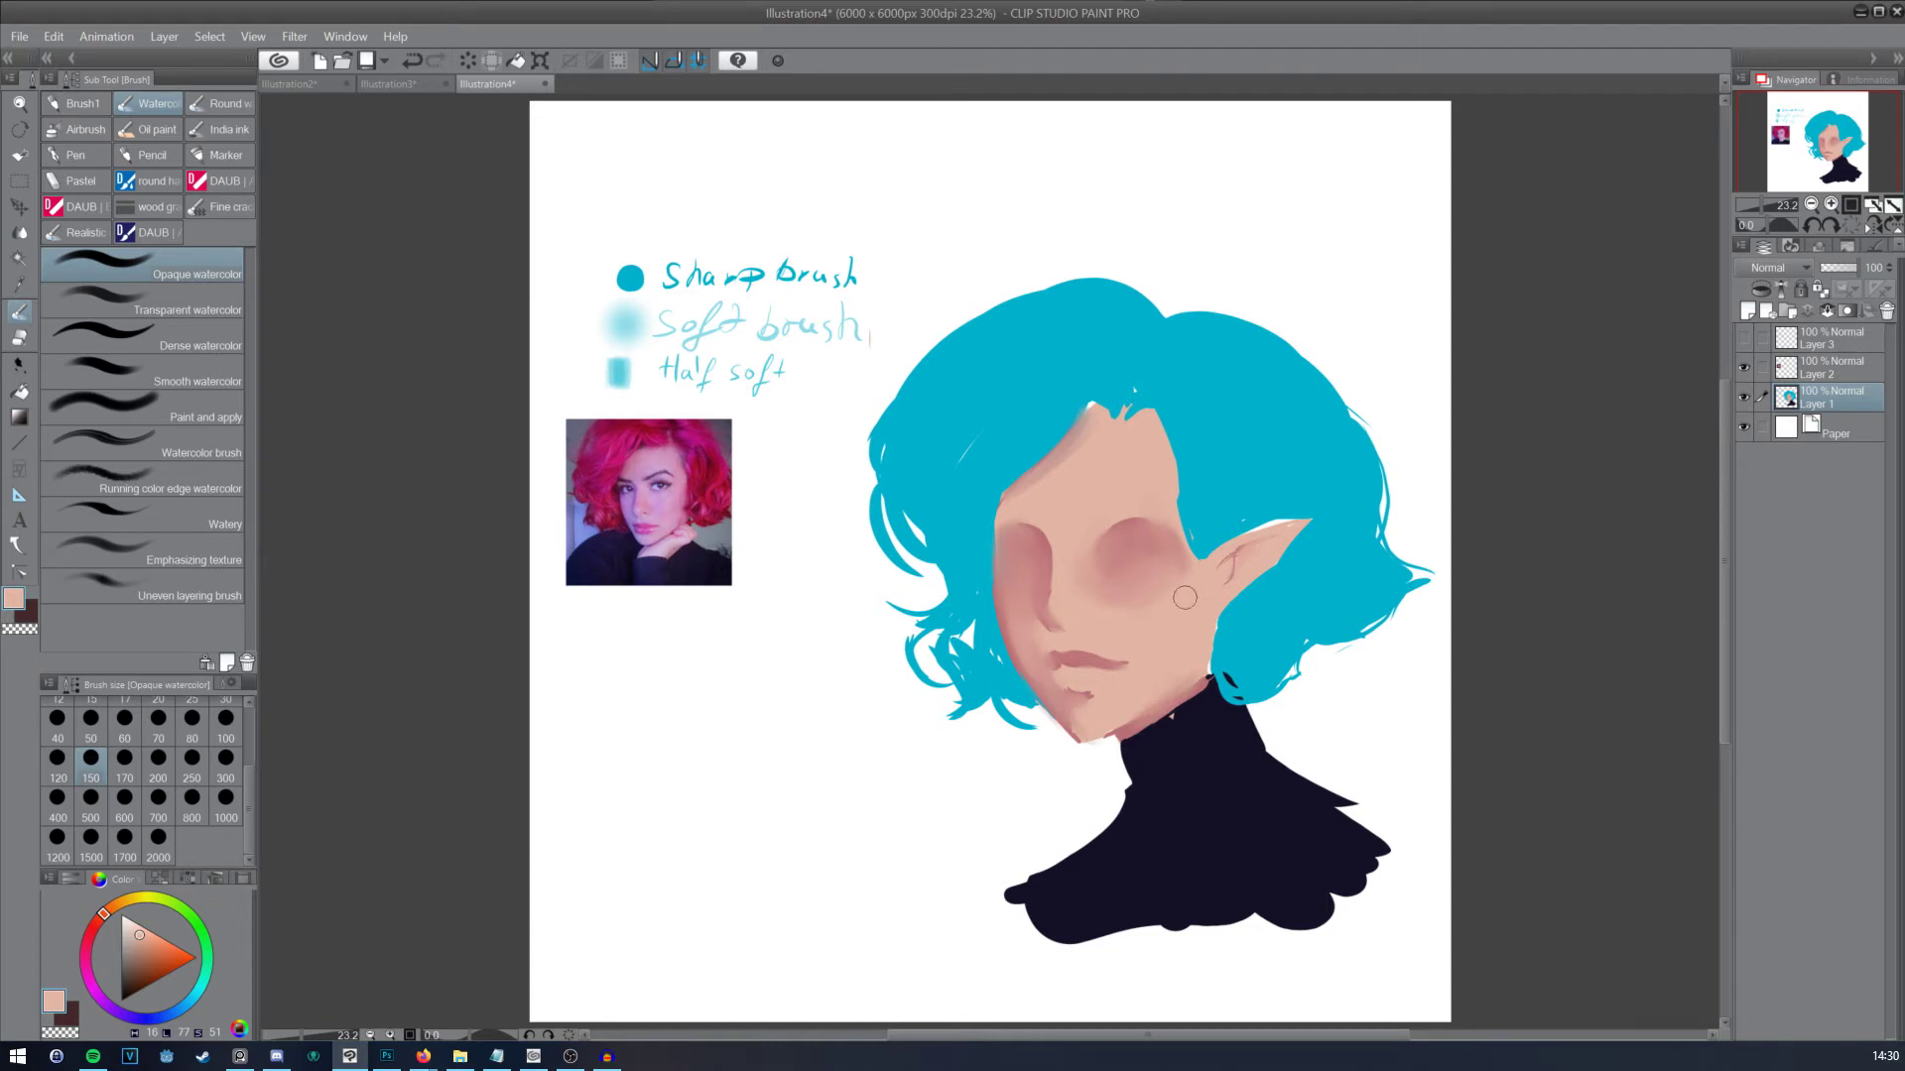
# Step: Select the face with a lasso outline following the hairline, far cheek, chin and jawline
pyautogui.click(19, 181)
pyautogui.click(149, 211)
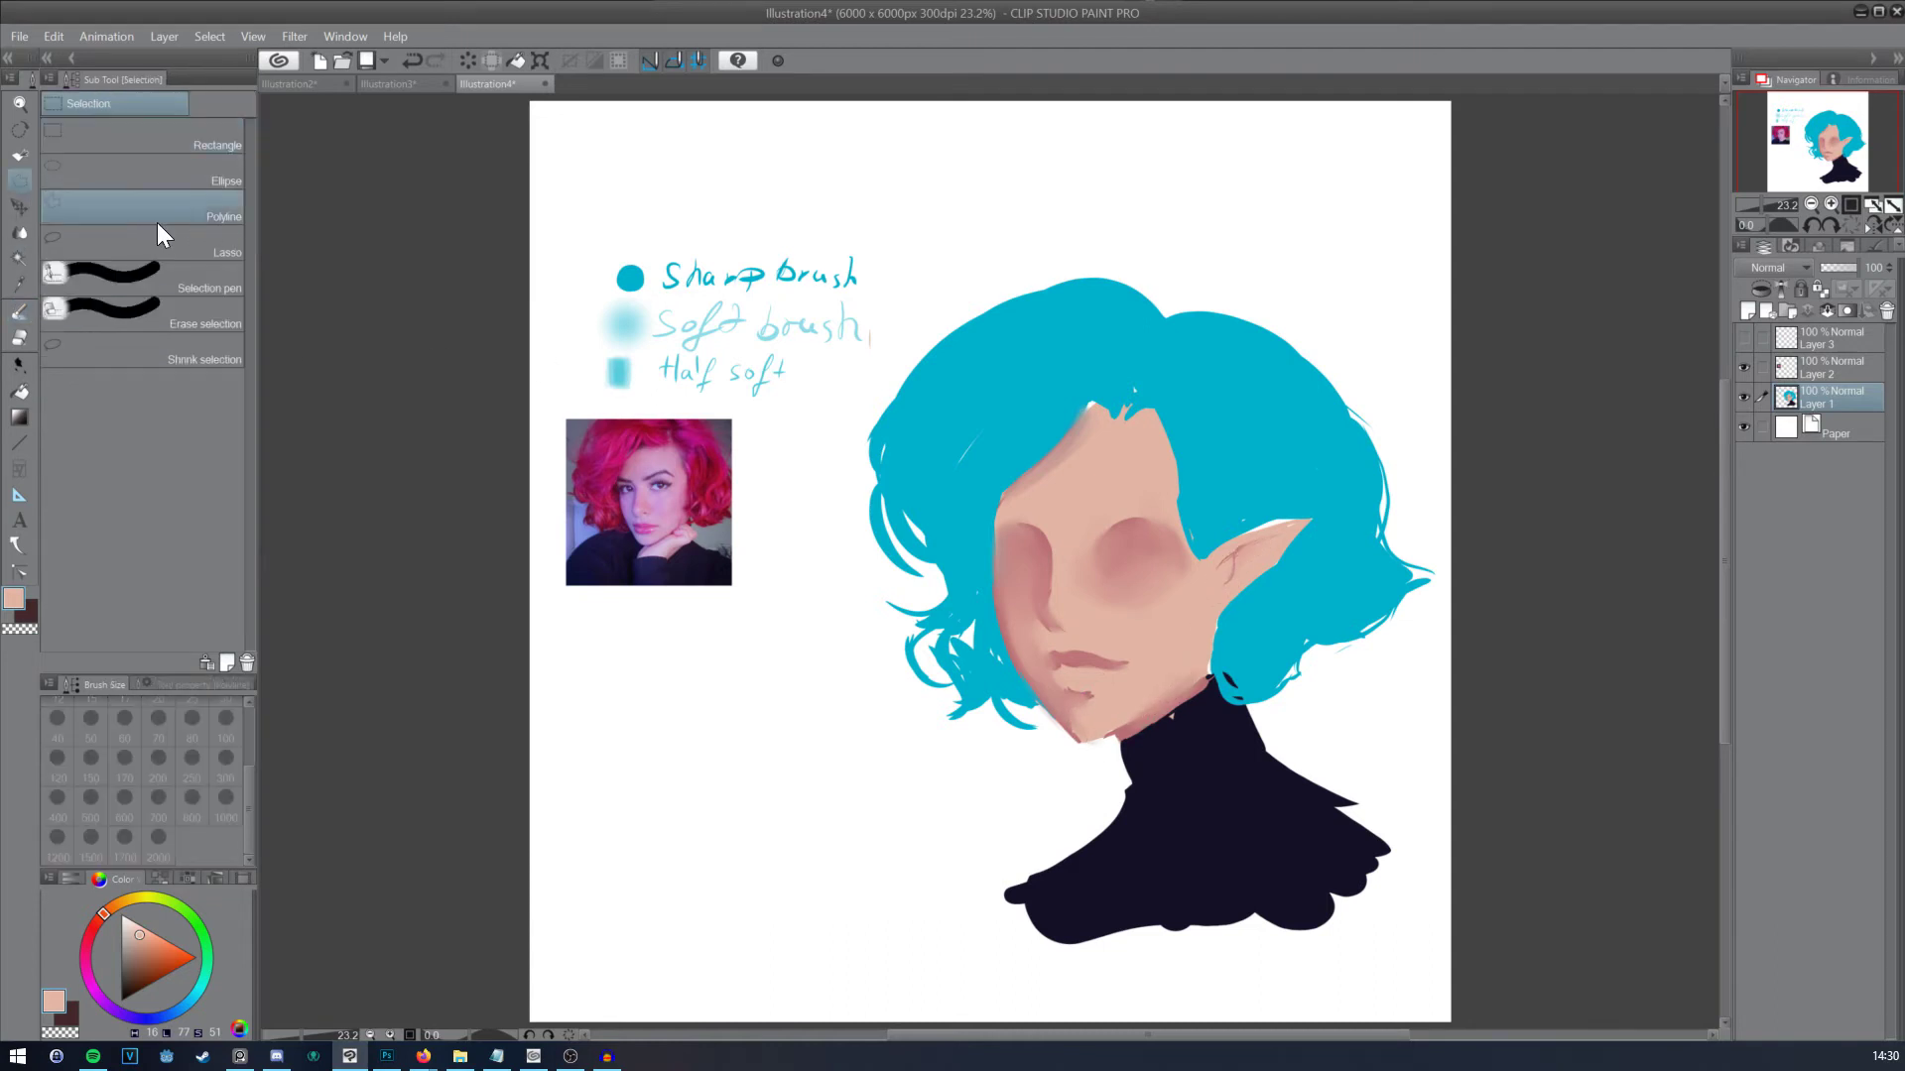
pyautogui.click(240, 252)
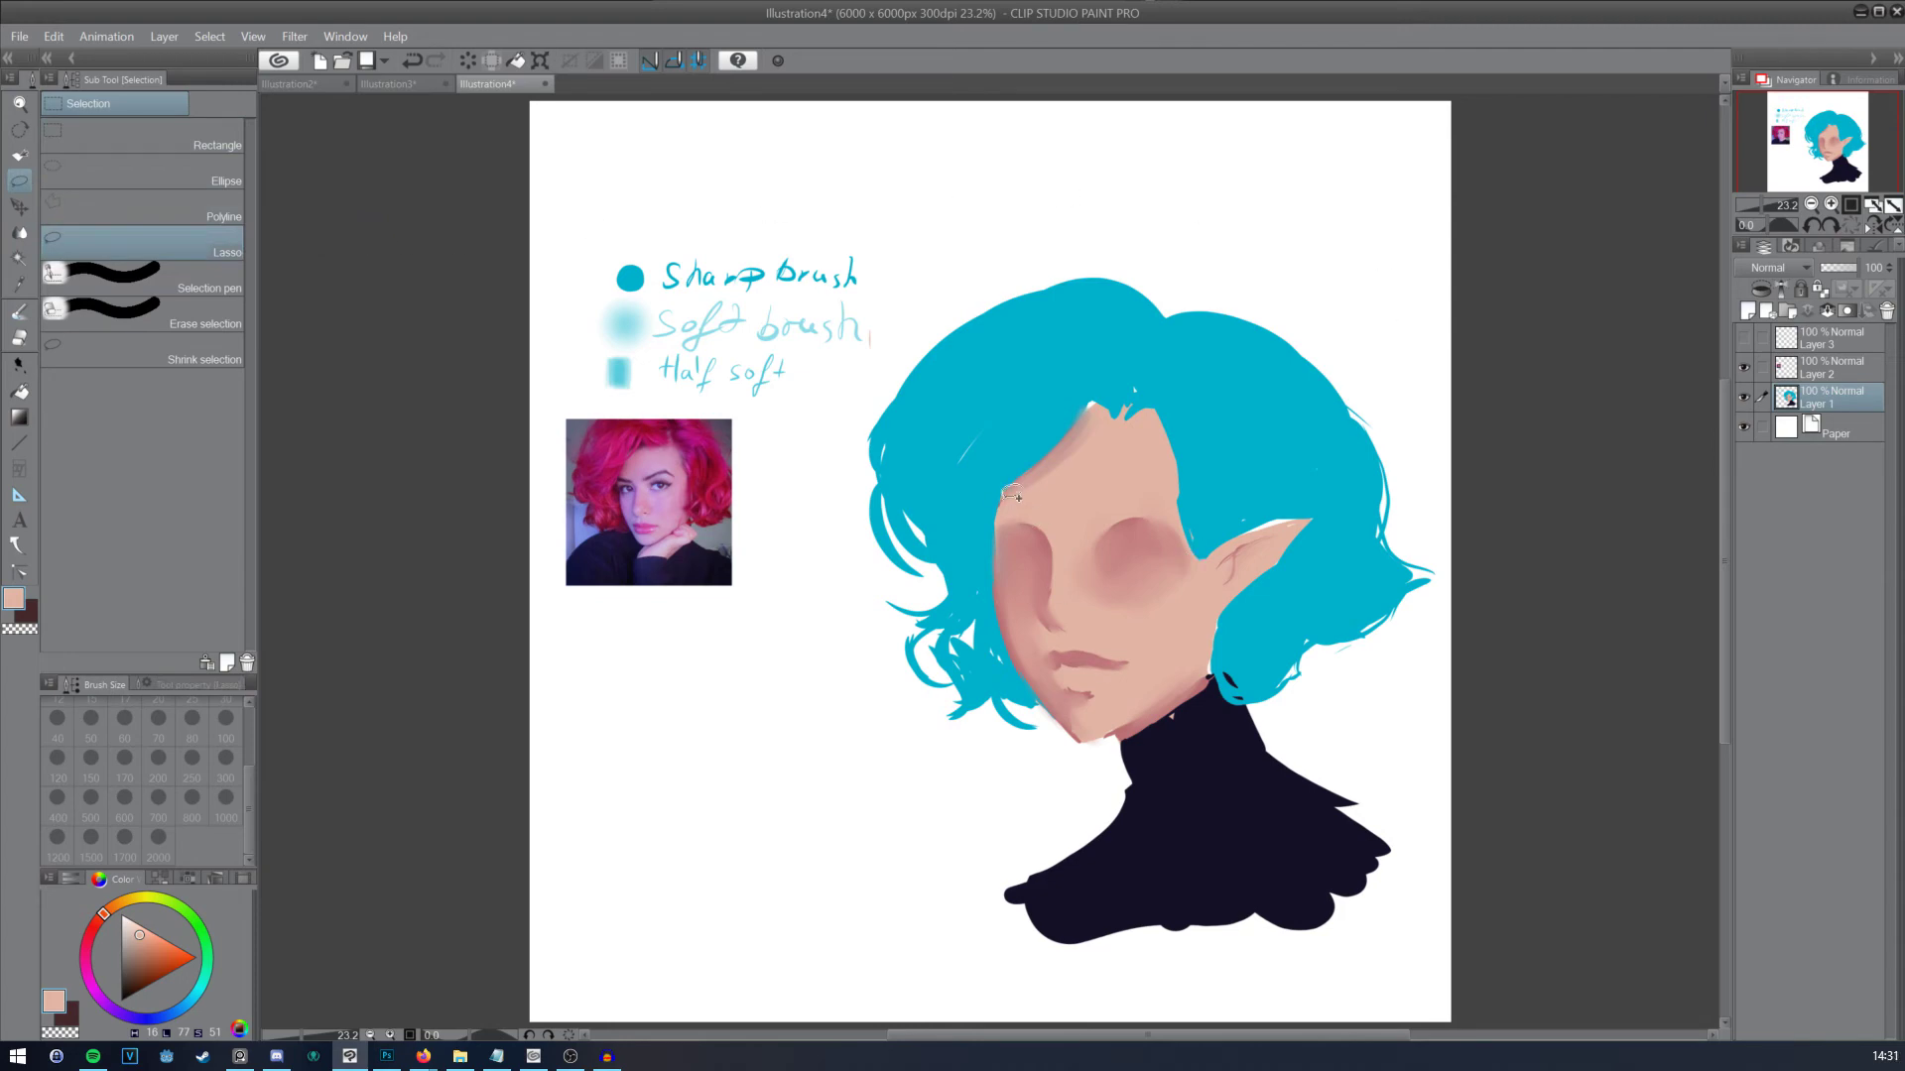
pyautogui.moveTo(1022, 483)
pyautogui.mouseDown()
pyautogui.moveTo(999, 546)
pyautogui.moveTo(1008, 494)
pyautogui.moveTo(1003, 569)
pyautogui.moveTo(1079, 737)
pyautogui.mouseUp()
pyautogui.moveTo(1022, 656)
pyautogui.mouseDown()
pyautogui.moveTo(1002, 528)
pyautogui.moveTo(1099, 407)
pyautogui.moveTo(1171, 446)
pyautogui.moveTo(1219, 599)
pyautogui.moveTo(1213, 662)
pyautogui.moveTo(1171, 701)
pyautogui.mouseUp()
pyautogui.moveTo(1085, 751); pyautogui.dragTo(1027, 766)
# Step: Choose the Soft airbrush and mix a darker, more muted red from the reddish shadow colour sampled at the lips
pyautogui.click(21, 313)
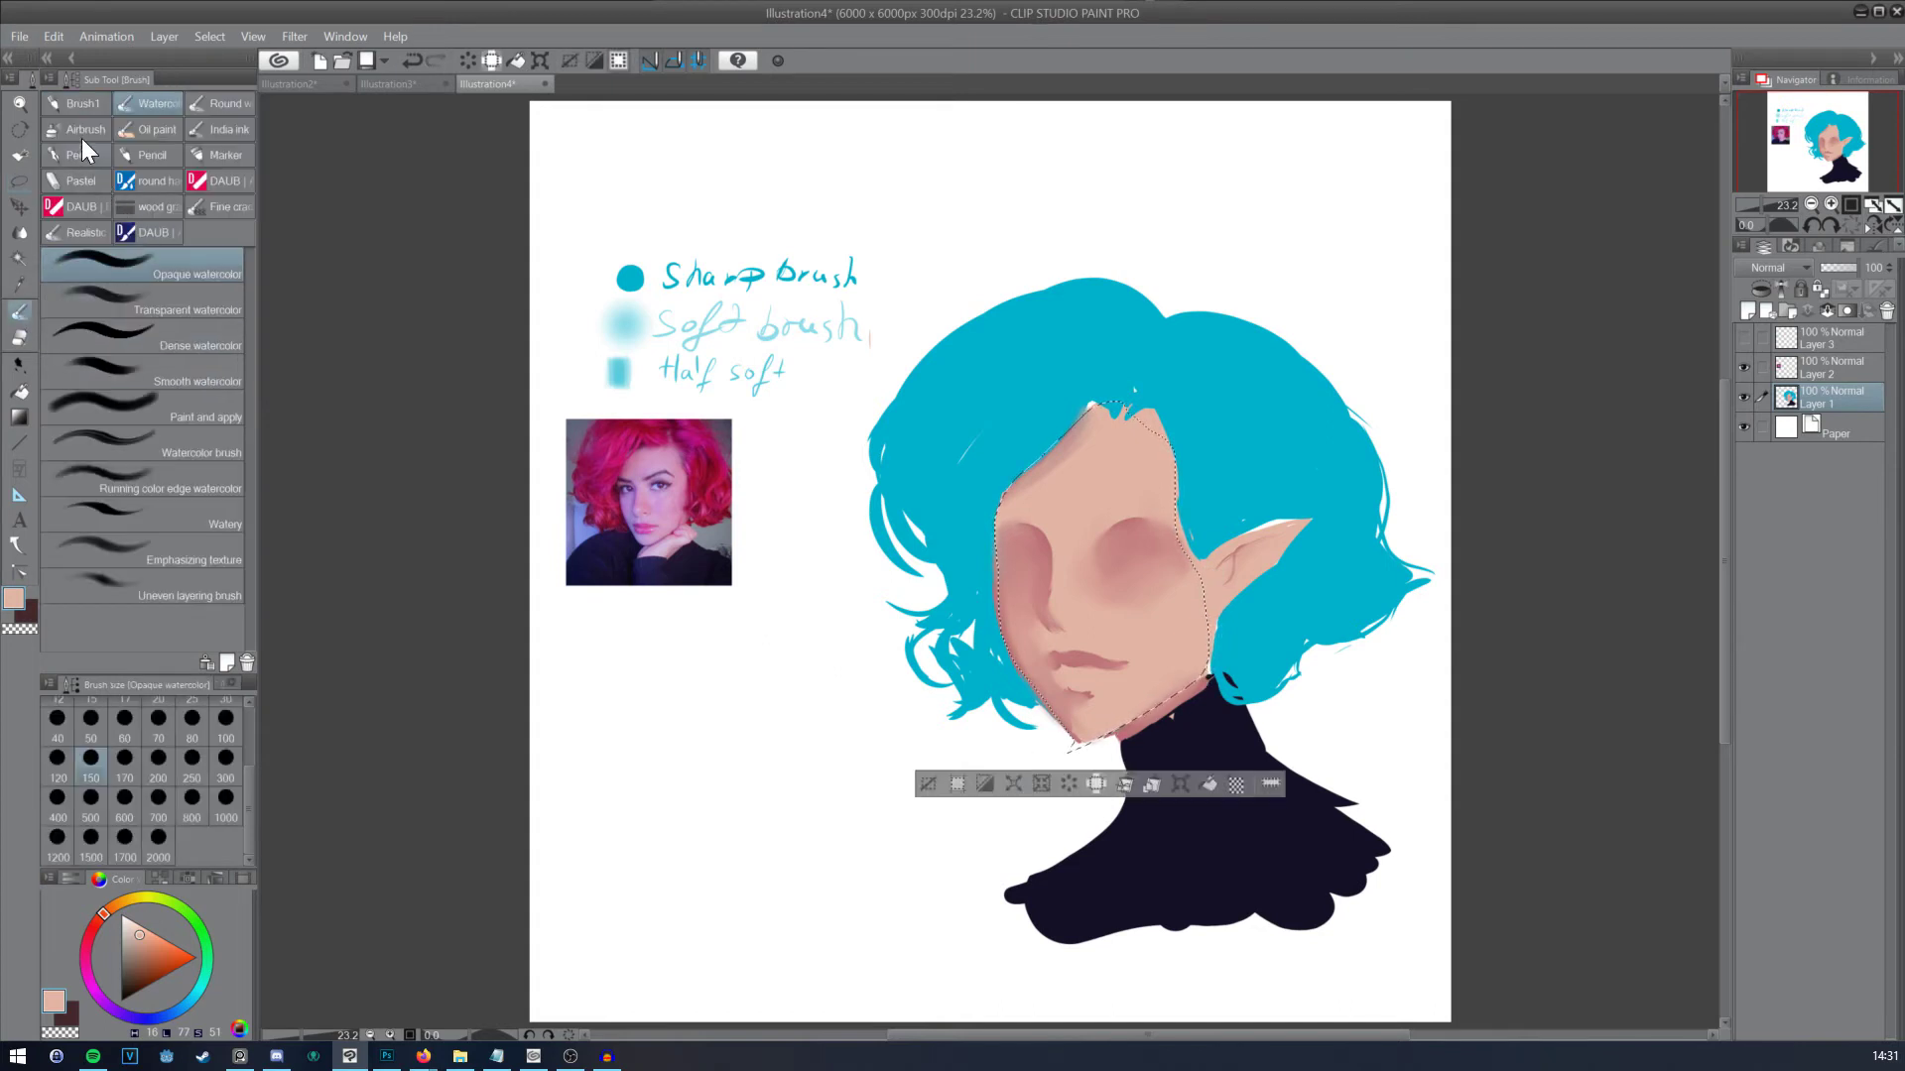
pyautogui.click(82, 137)
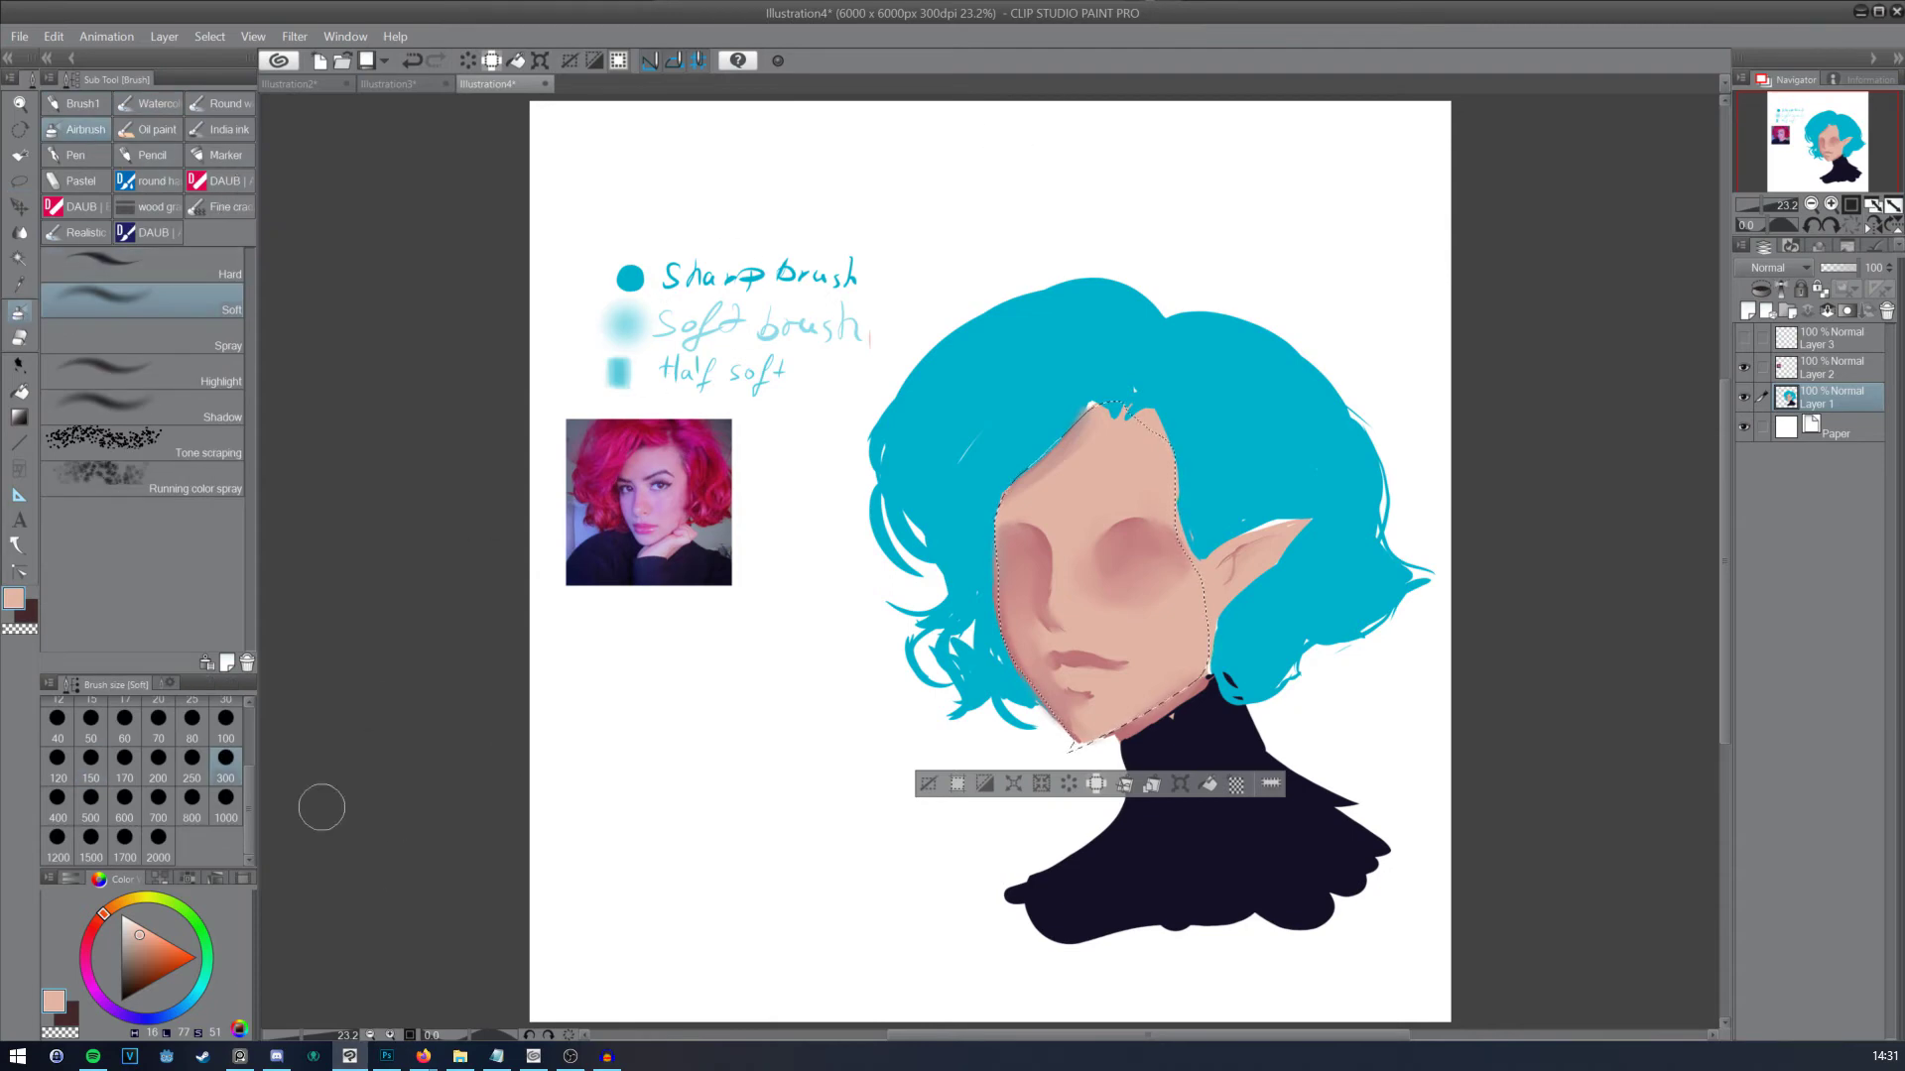
pyautogui.press('alt')
pyautogui.keyDown('alt'); pyautogui.click(1082, 650); pyautogui.keyUp('alt')
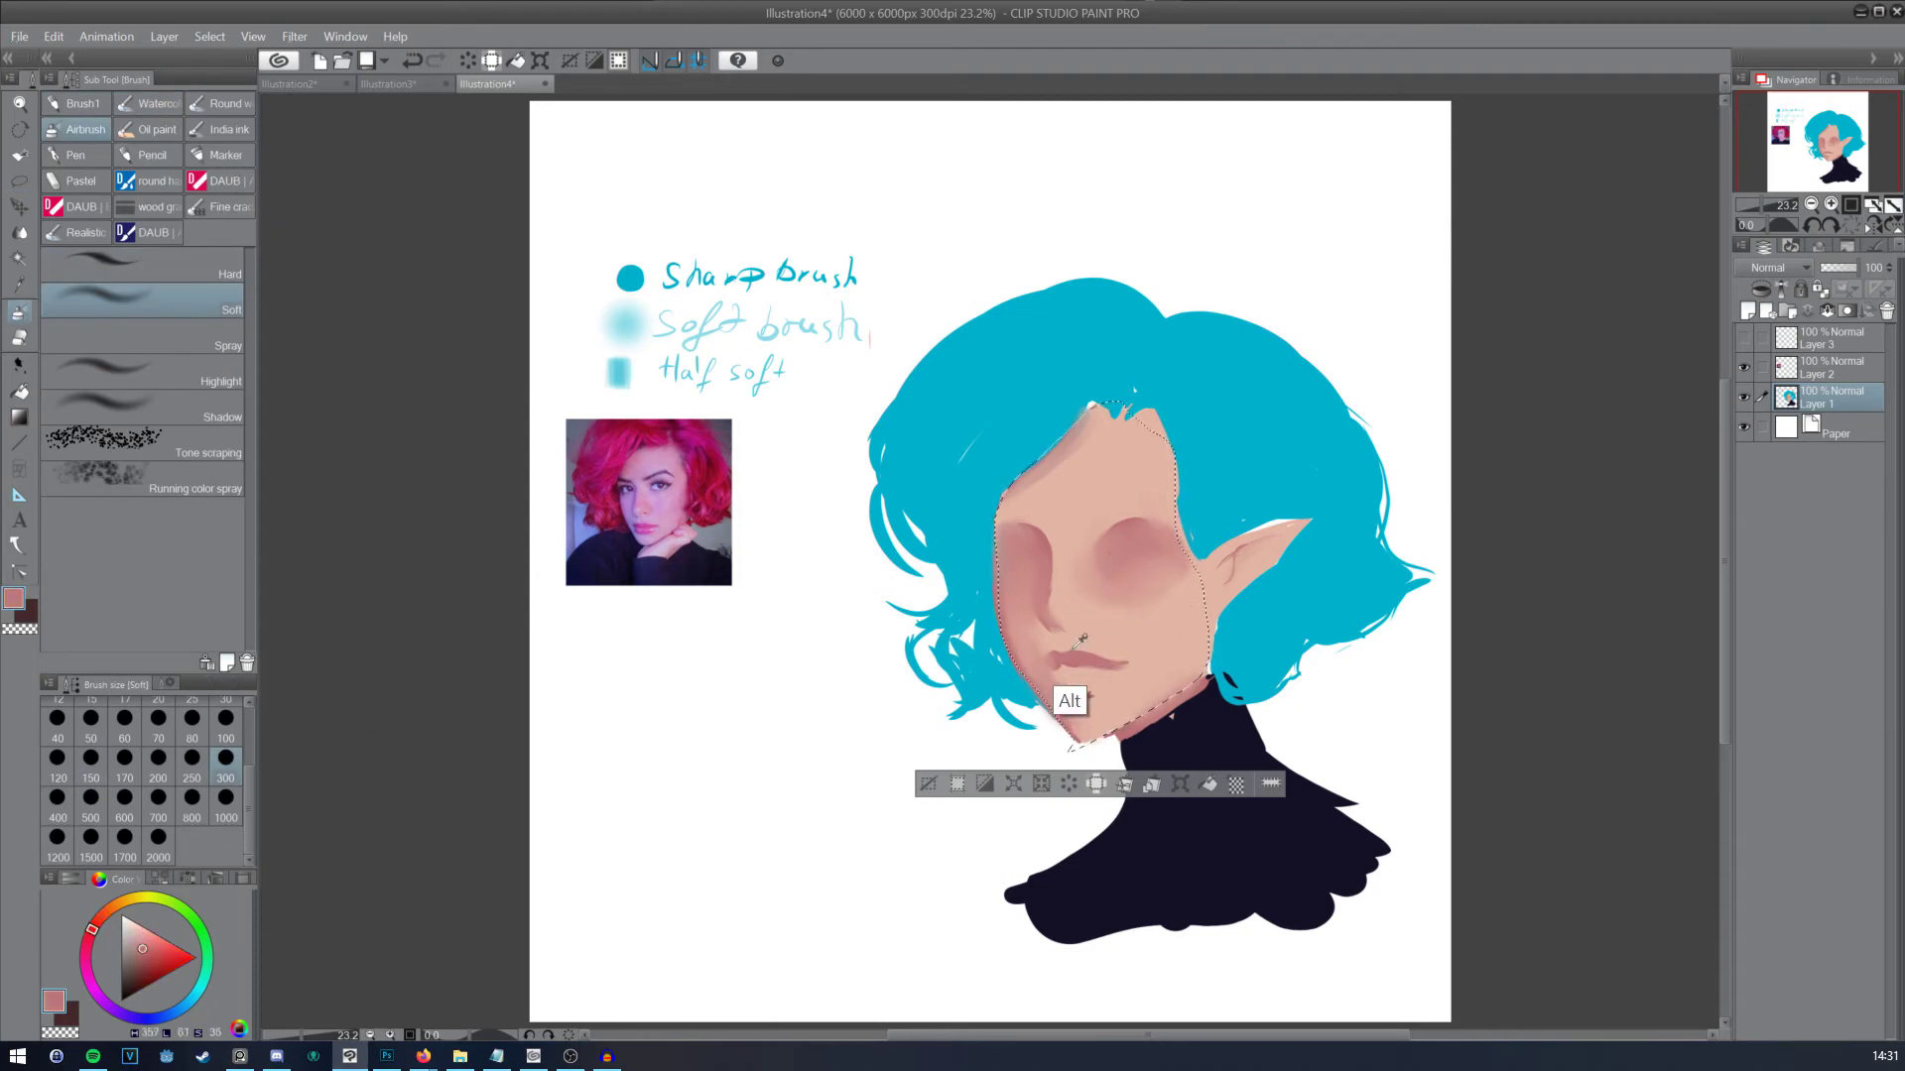
pyautogui.moveTo(145, 950); pyautogui.dragTo(139, 962)
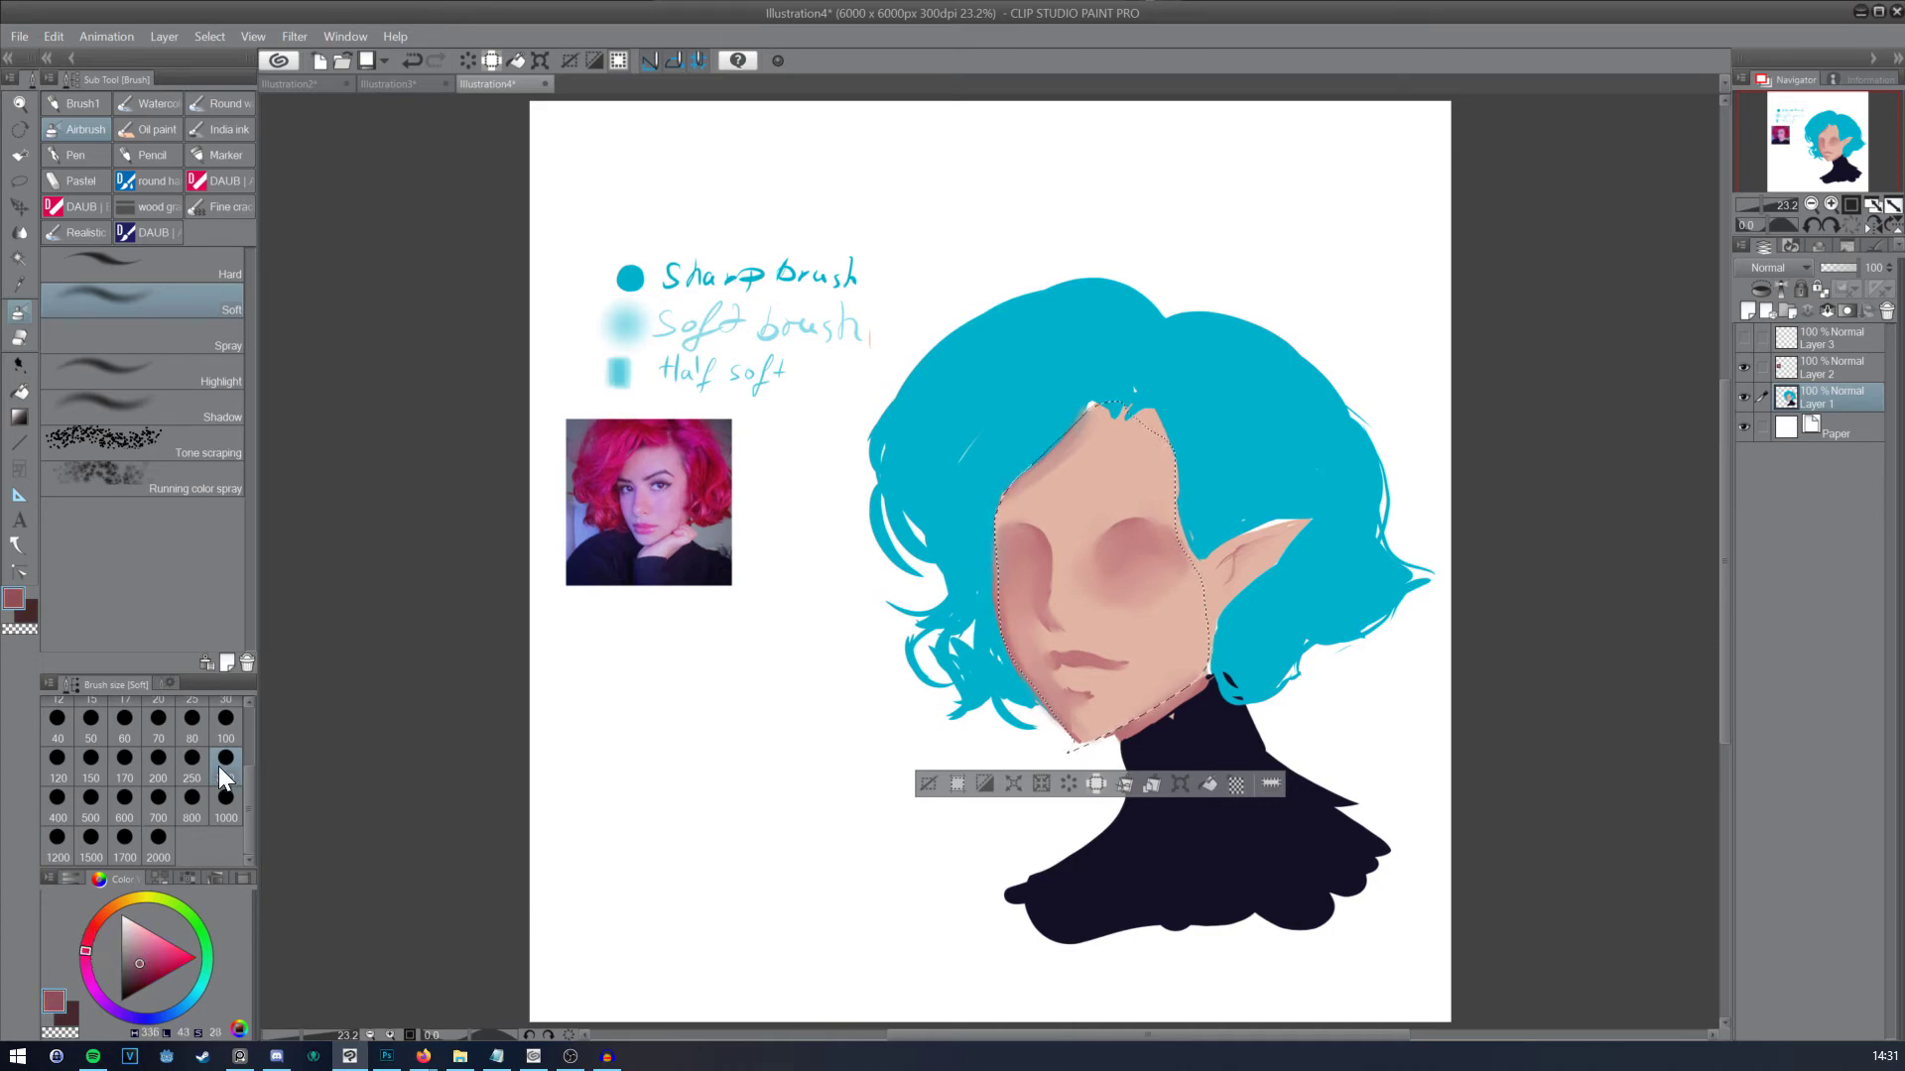
# Step: Airbrush soft shadow along the edges of the selected face at size 800, try size 100 at the lips, and clear the selection
pyautogui.click(124, 797)
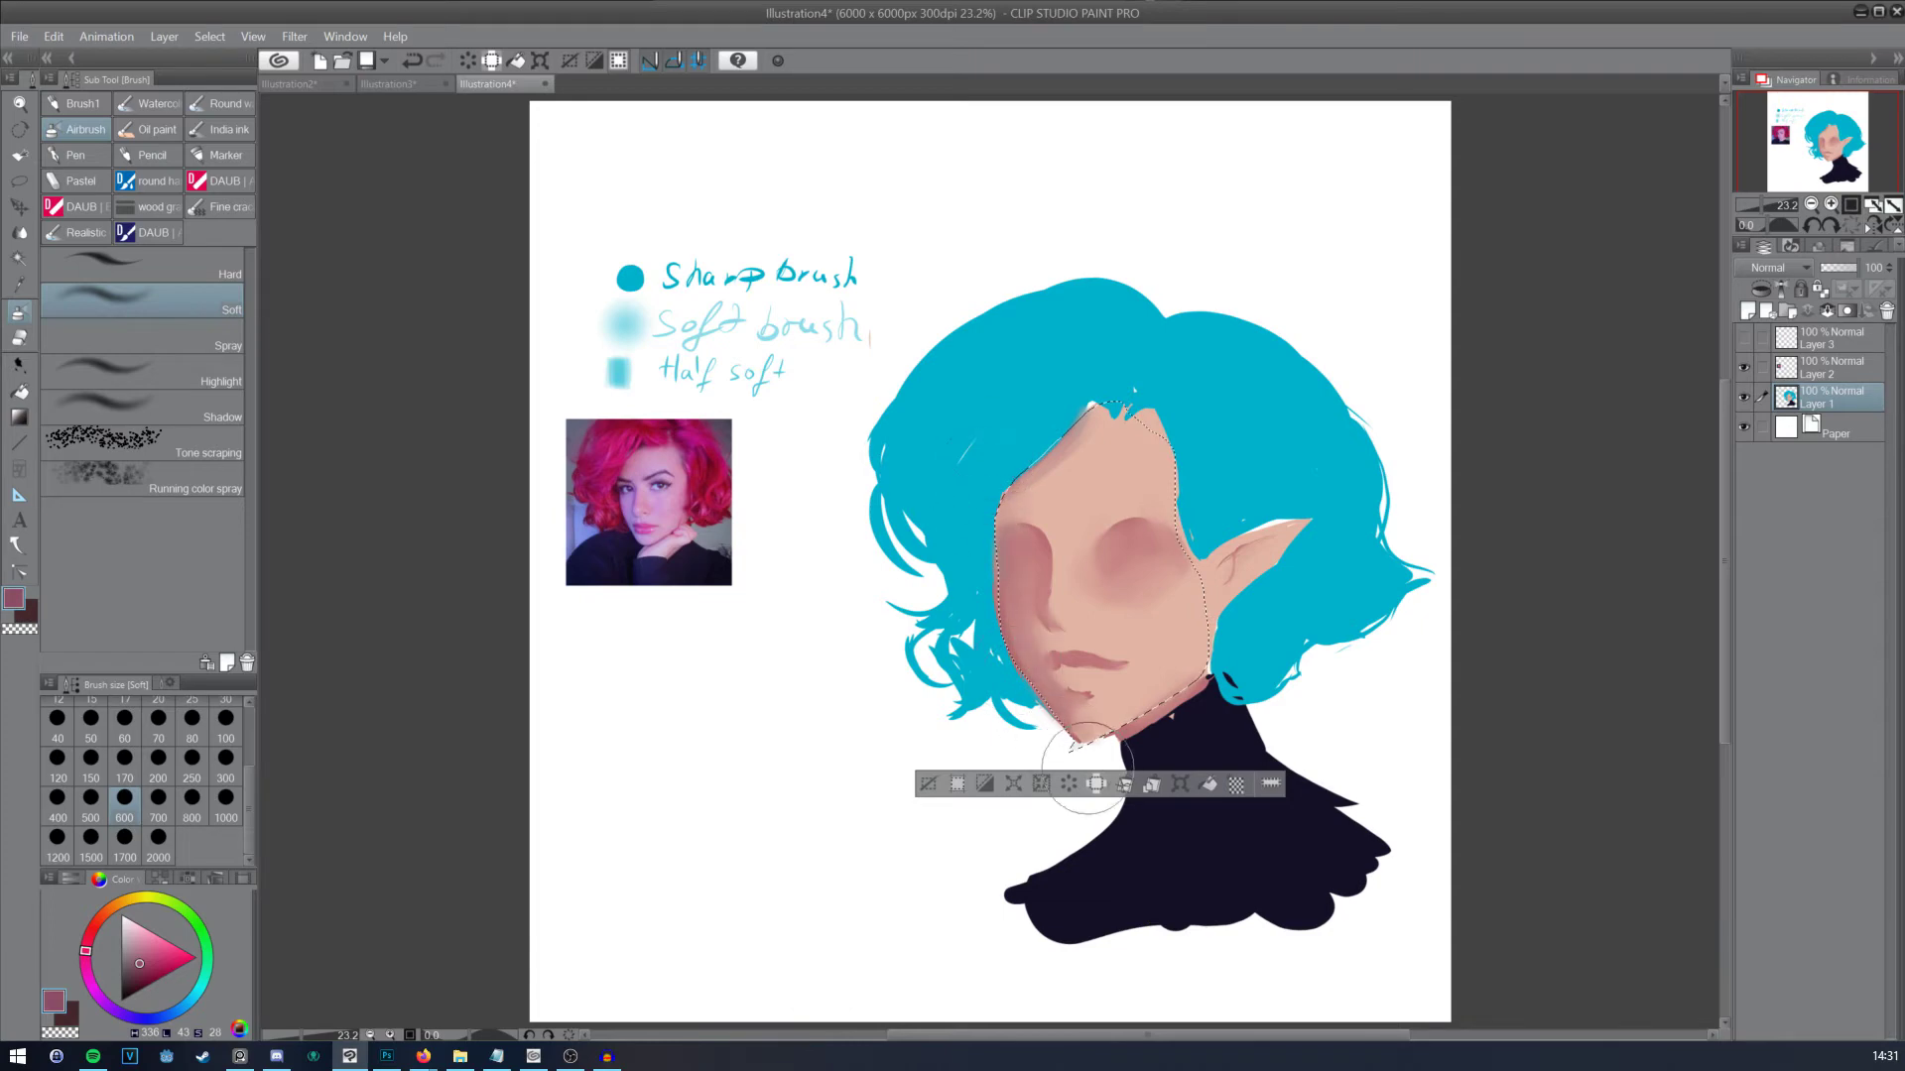
pyautogui.click(226, 757)
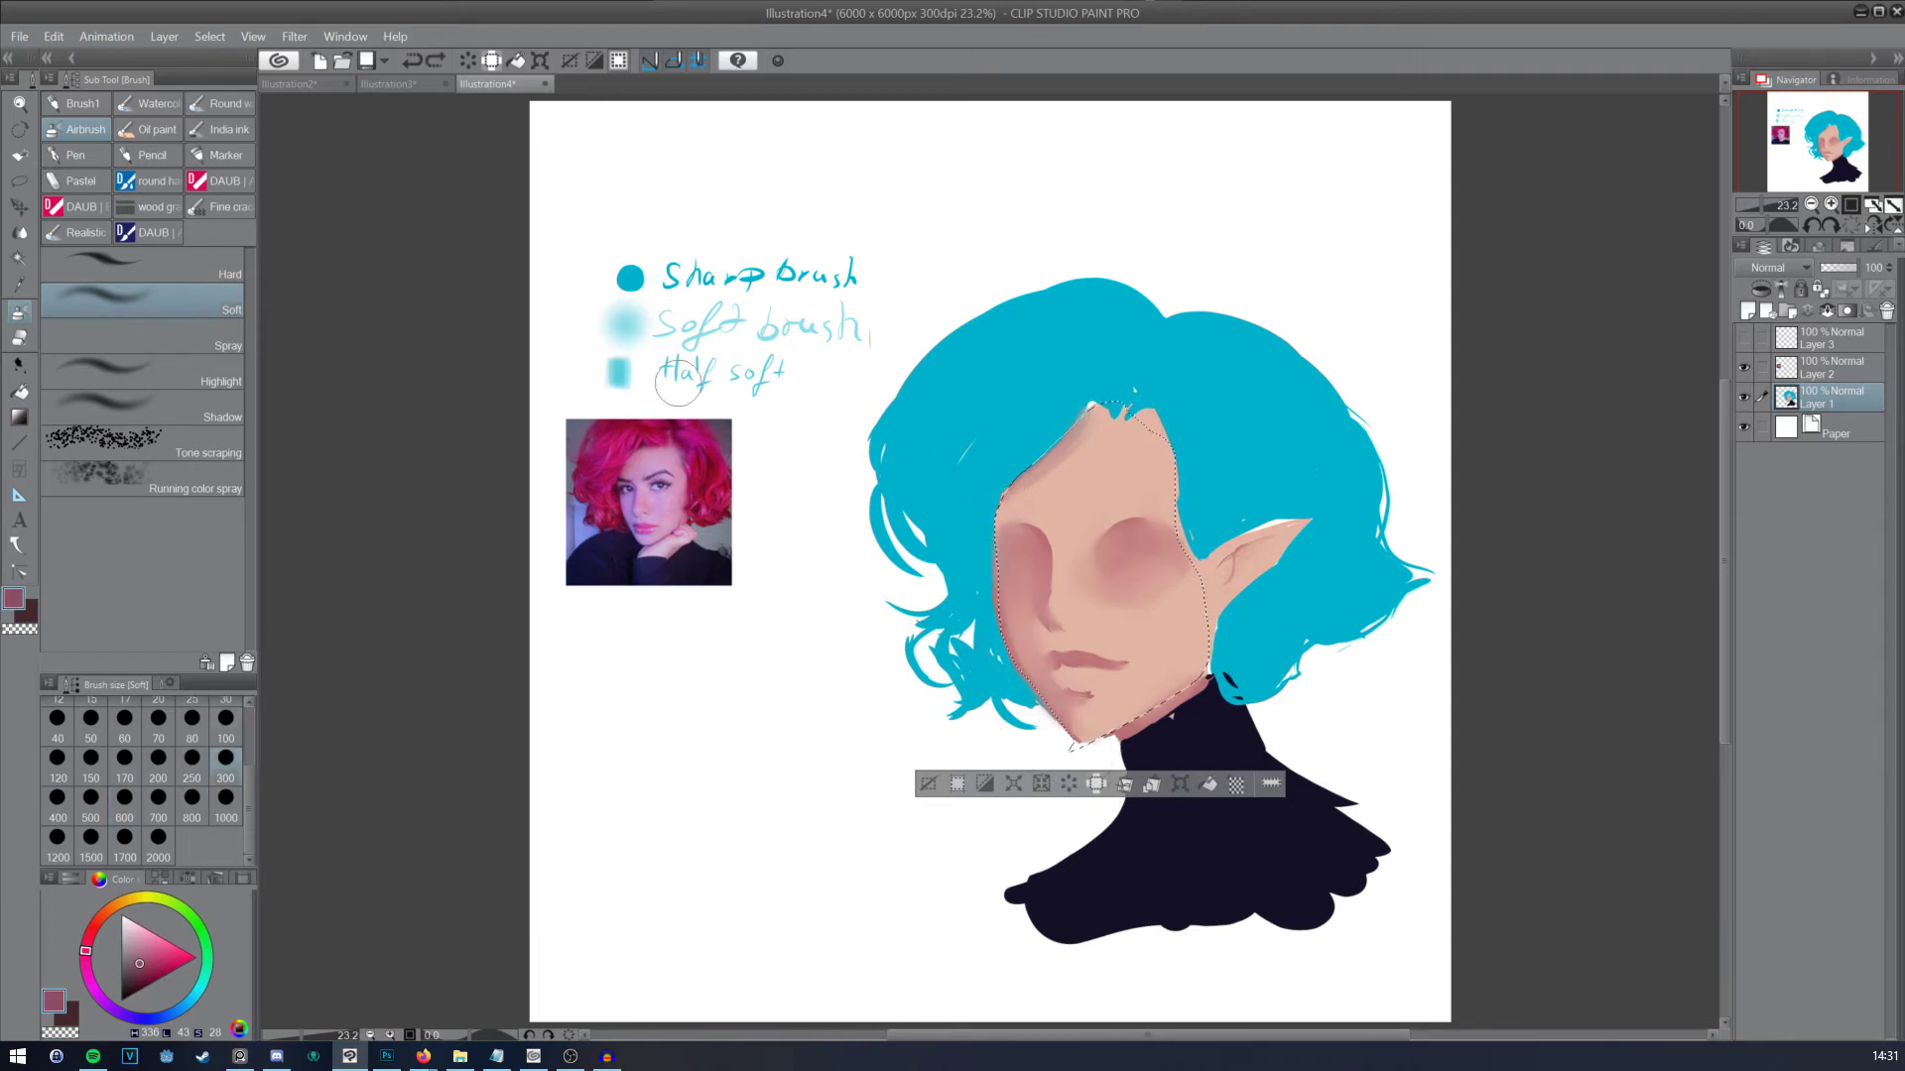
pyautogui.press('[')
pyautogui.press('[')
pyautogui.press('[')
pyautogui.press('[')
pyautogui.press('[')
pyautogui.press('[')
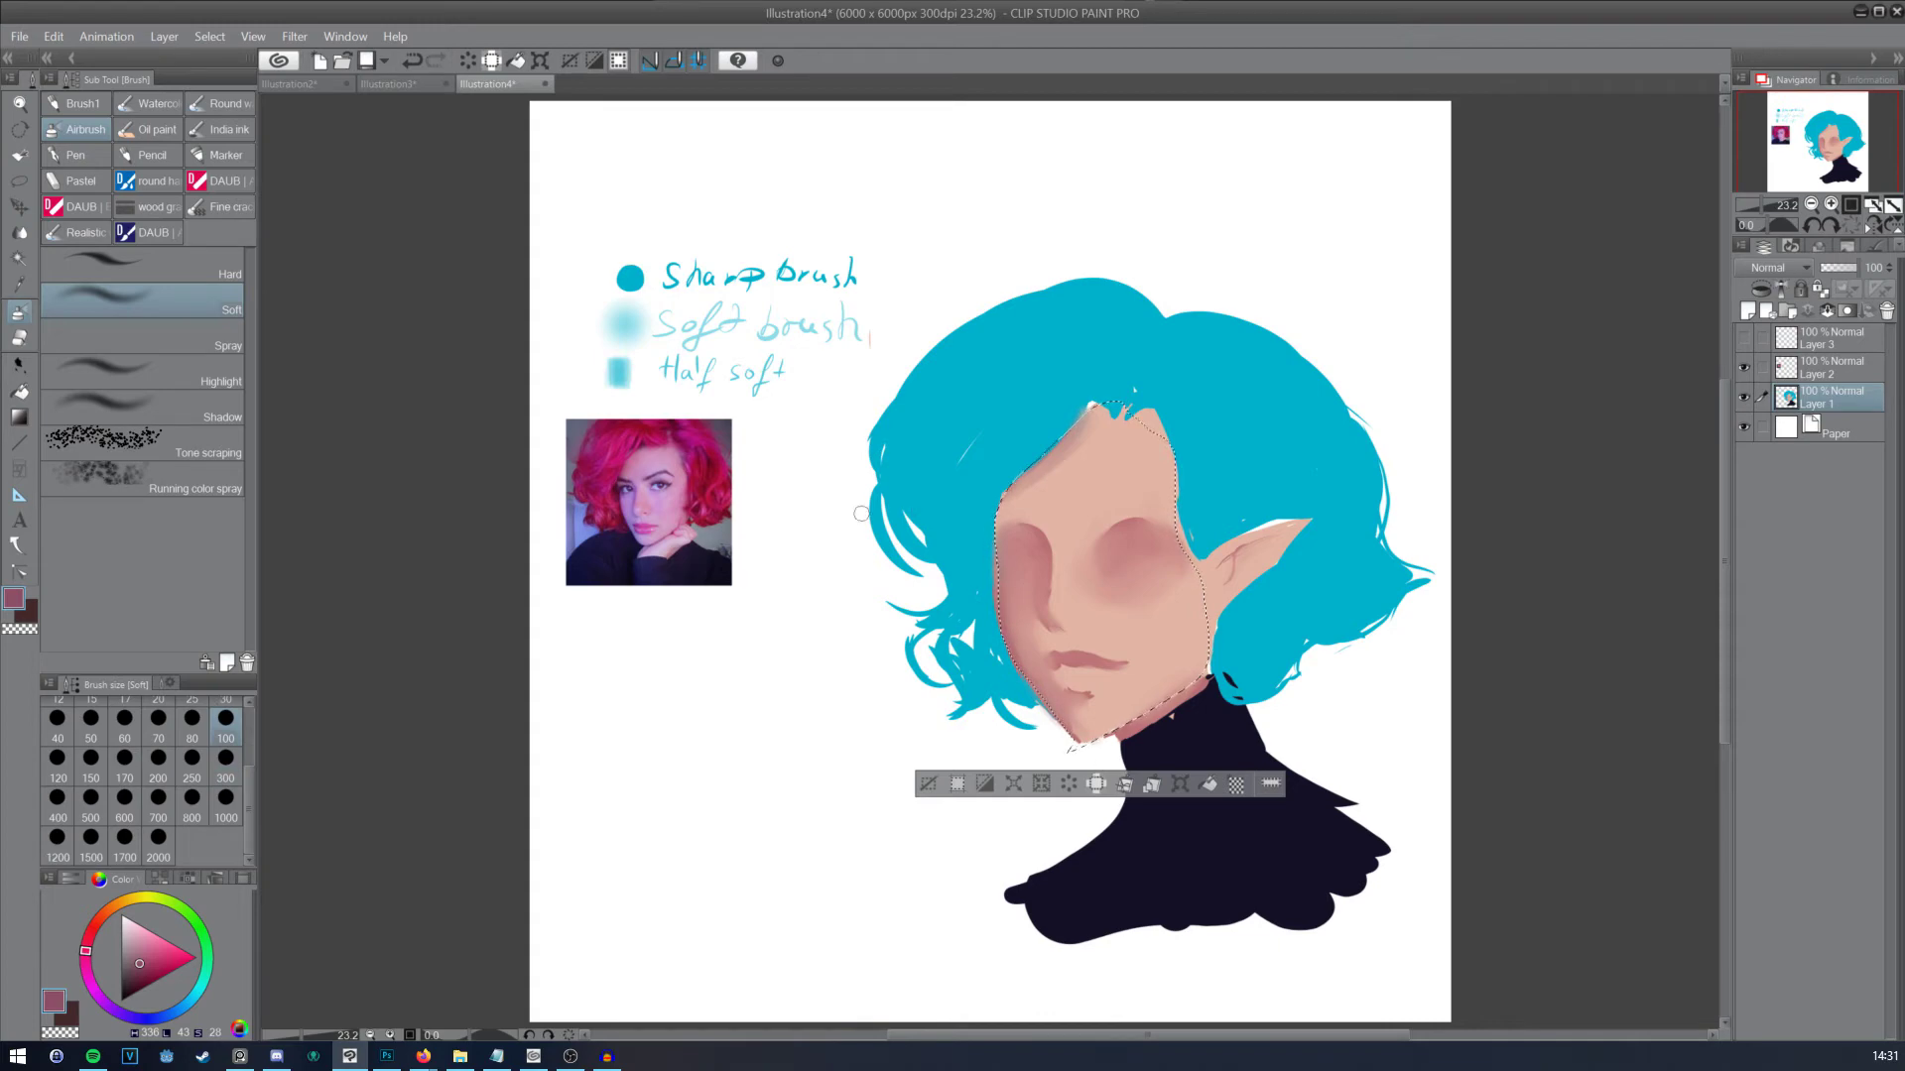
pyautogui.click(191, 806)
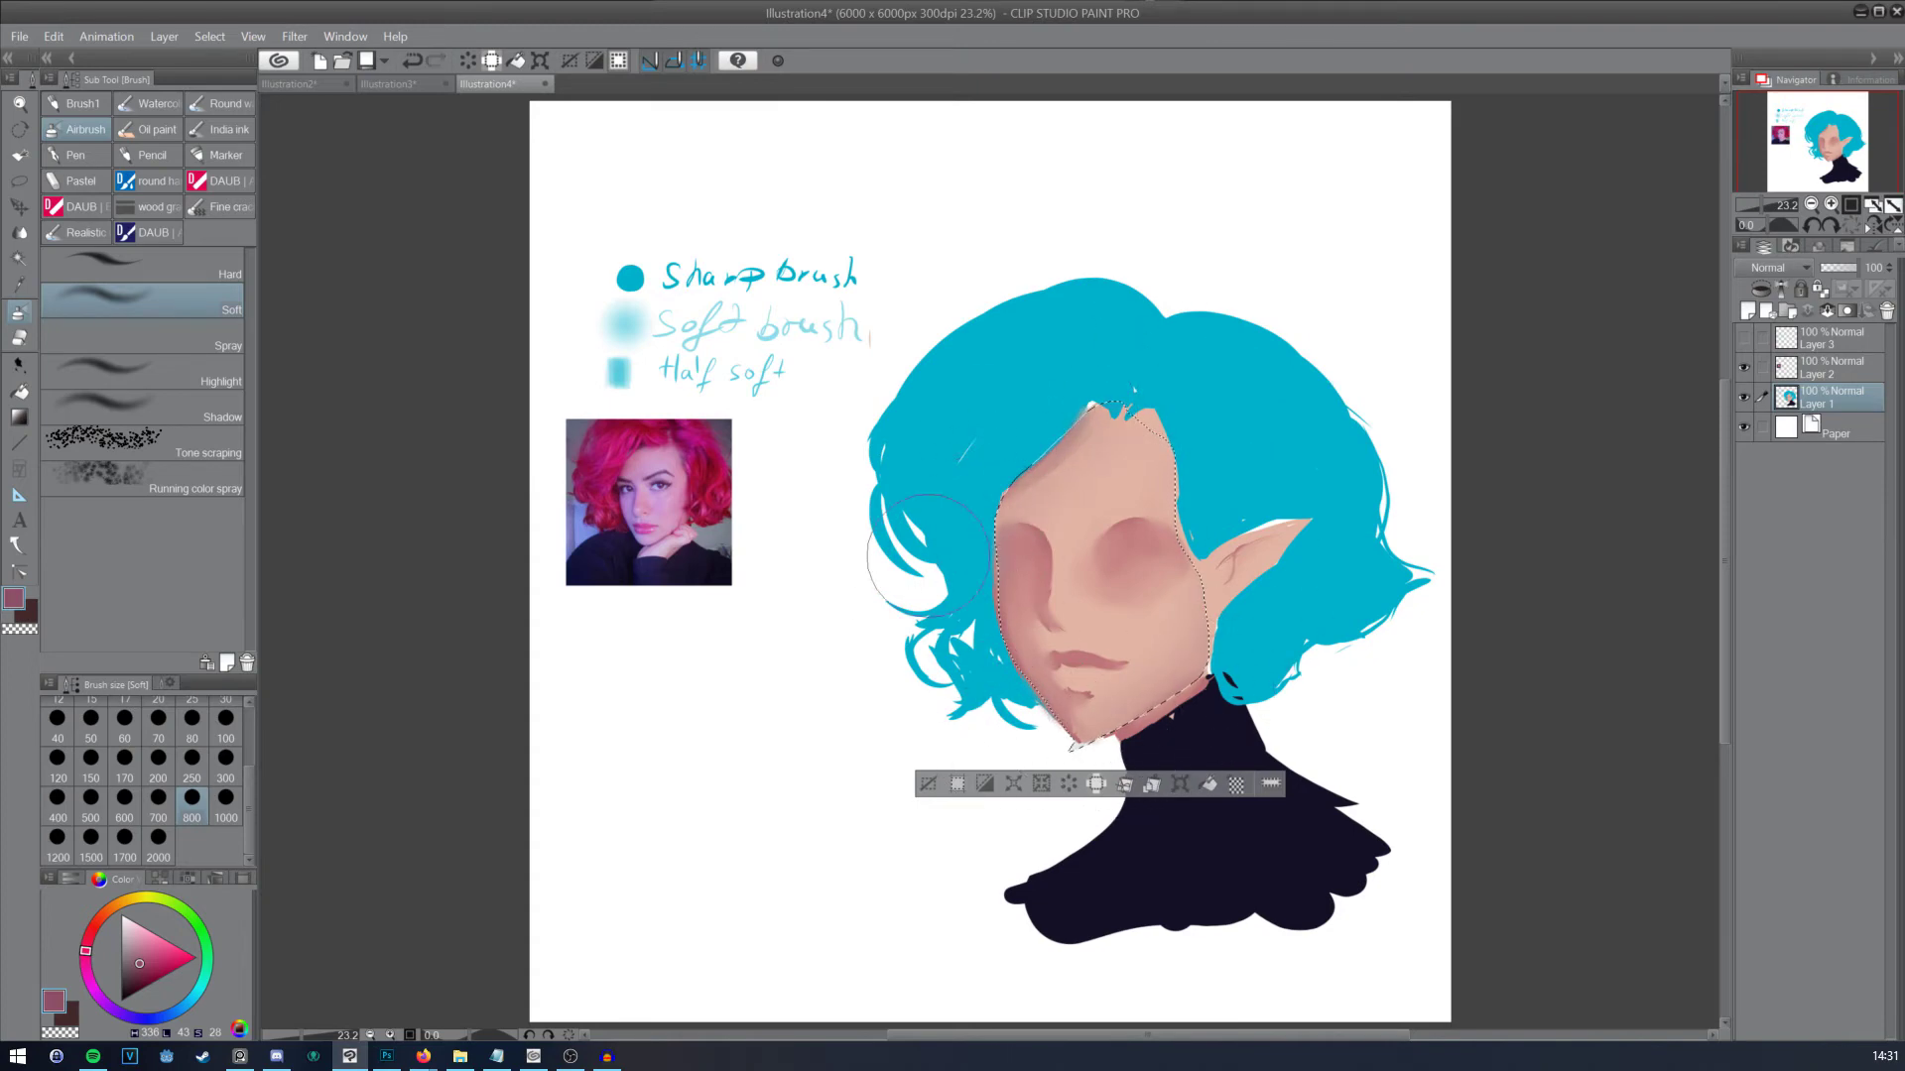
pyautogui.click(226, 726)
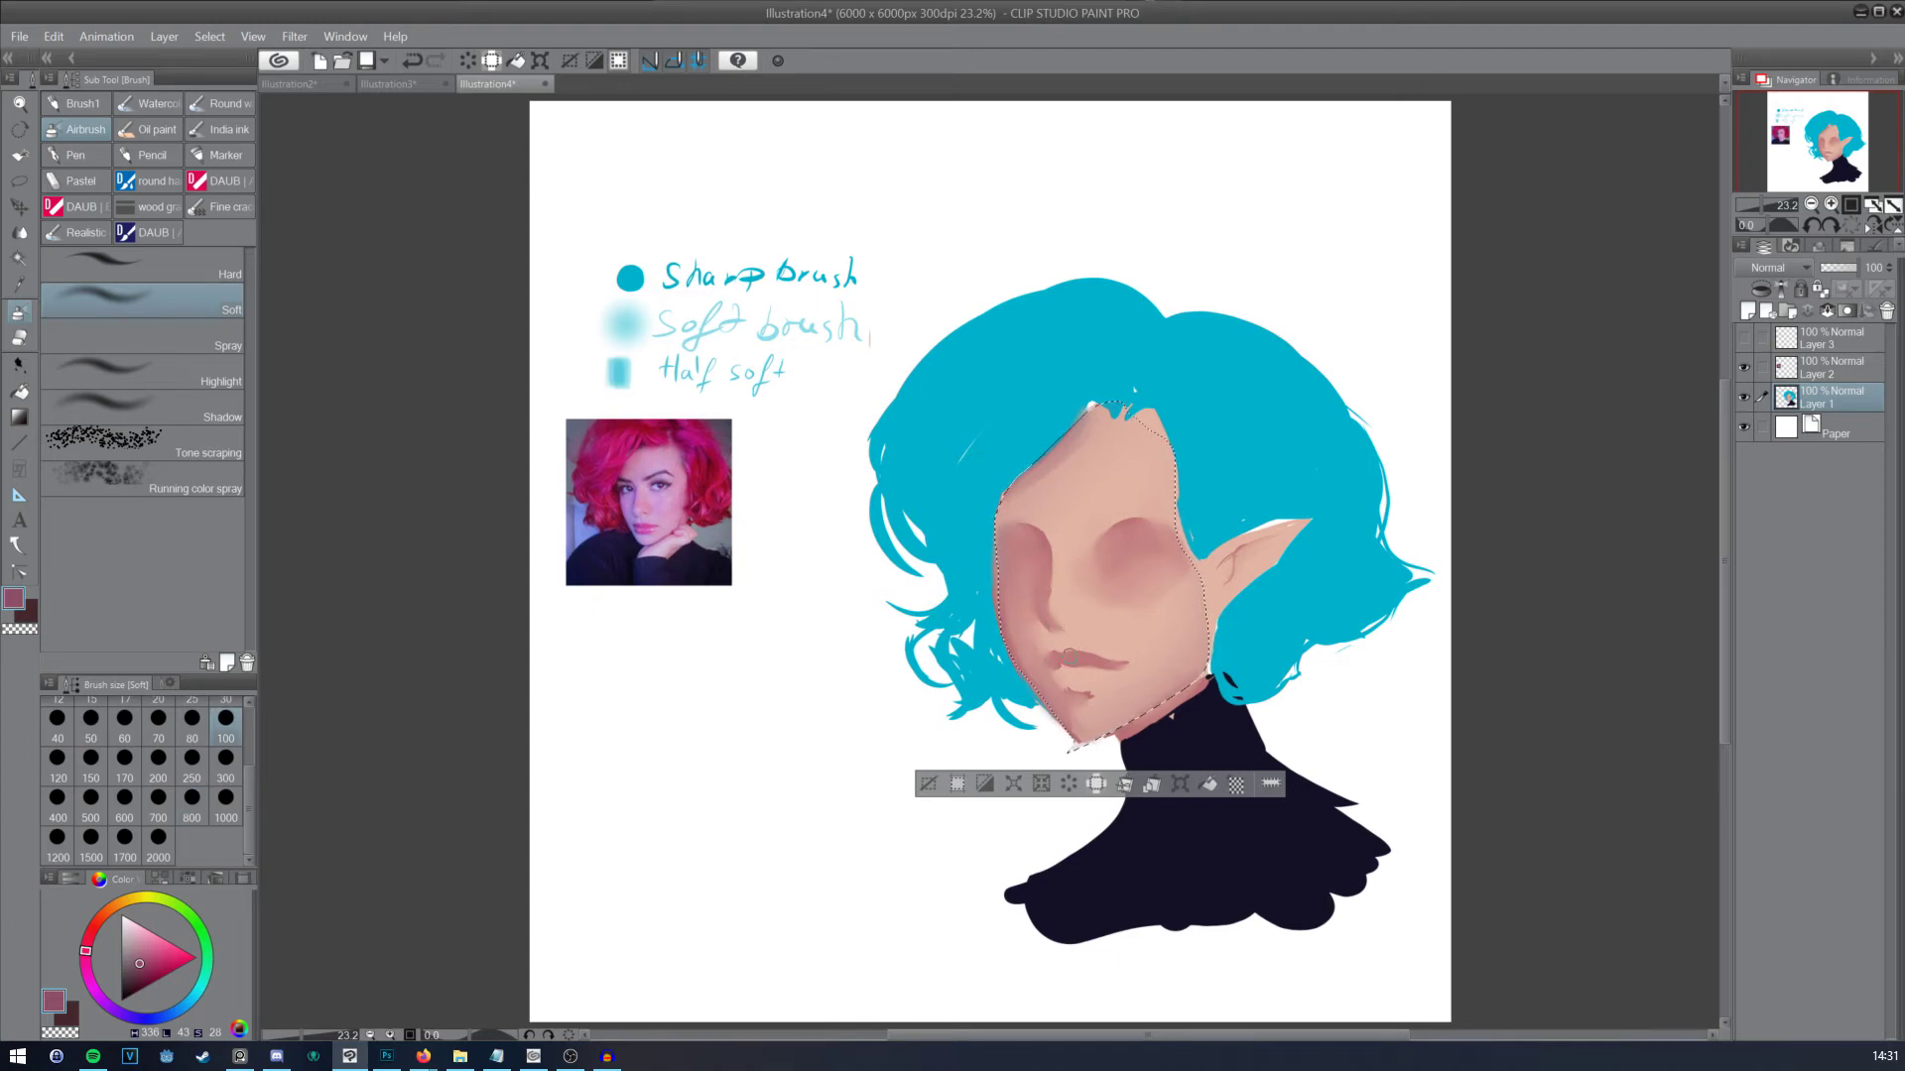
pyautogui.press('m')
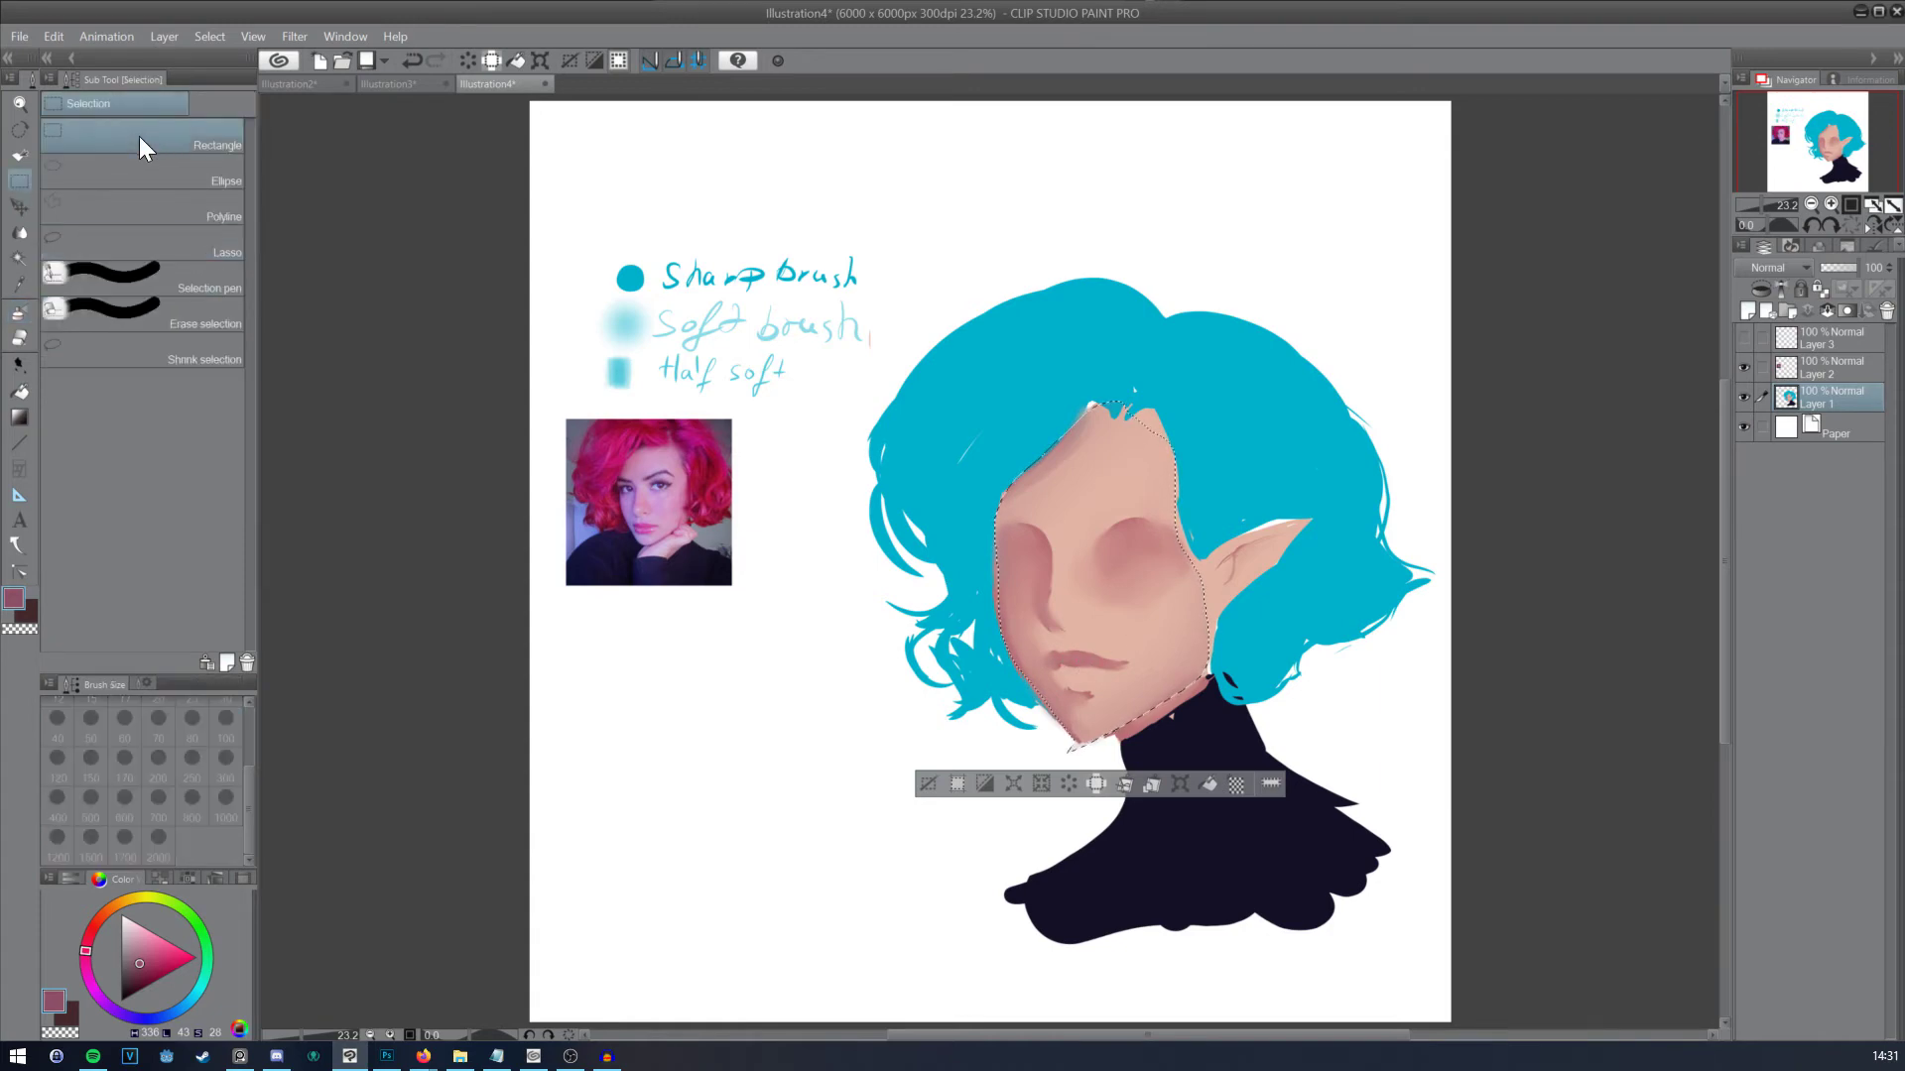
pyautogui.hotkey('ctrl', 'd')
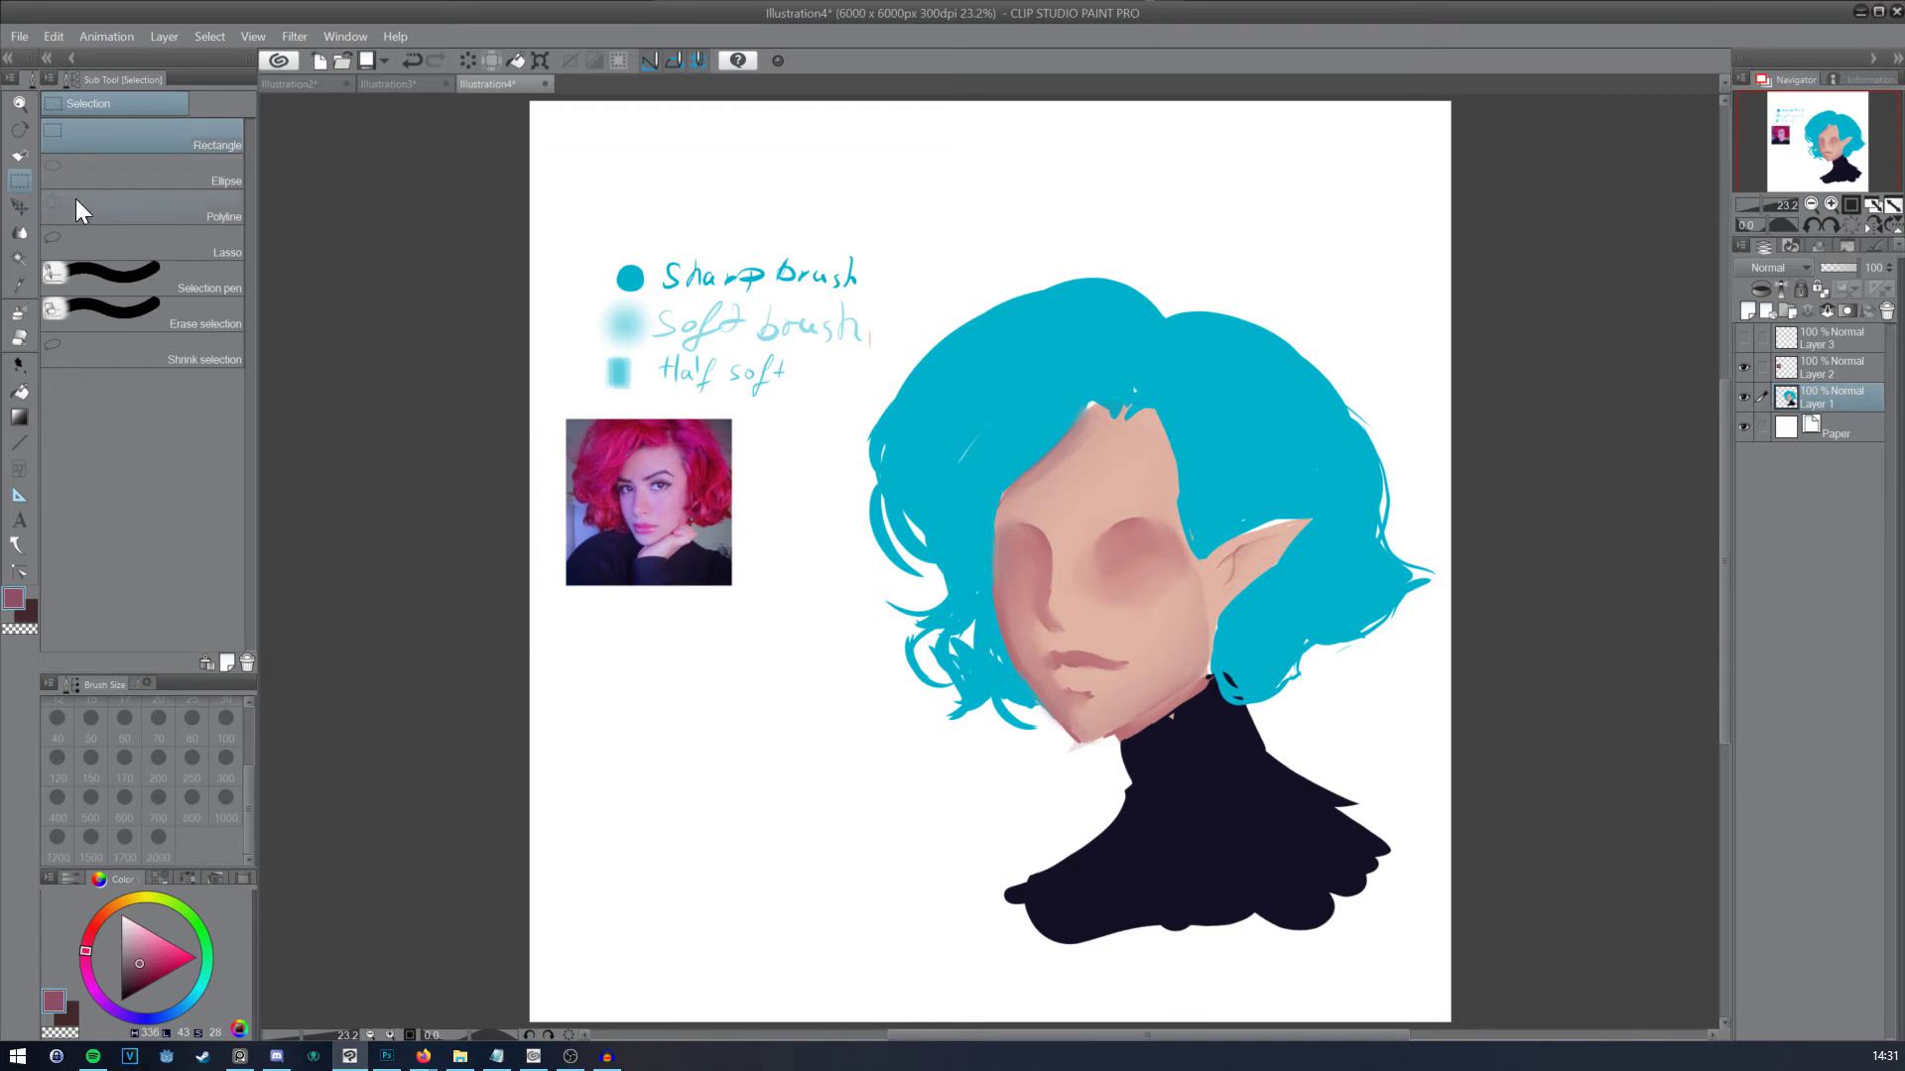
# Step: Lasso the area bounded by the upper lip's lower edge, airbrush darker shadow along that edge, and clear the selection
pyautogui.click(80, 243)
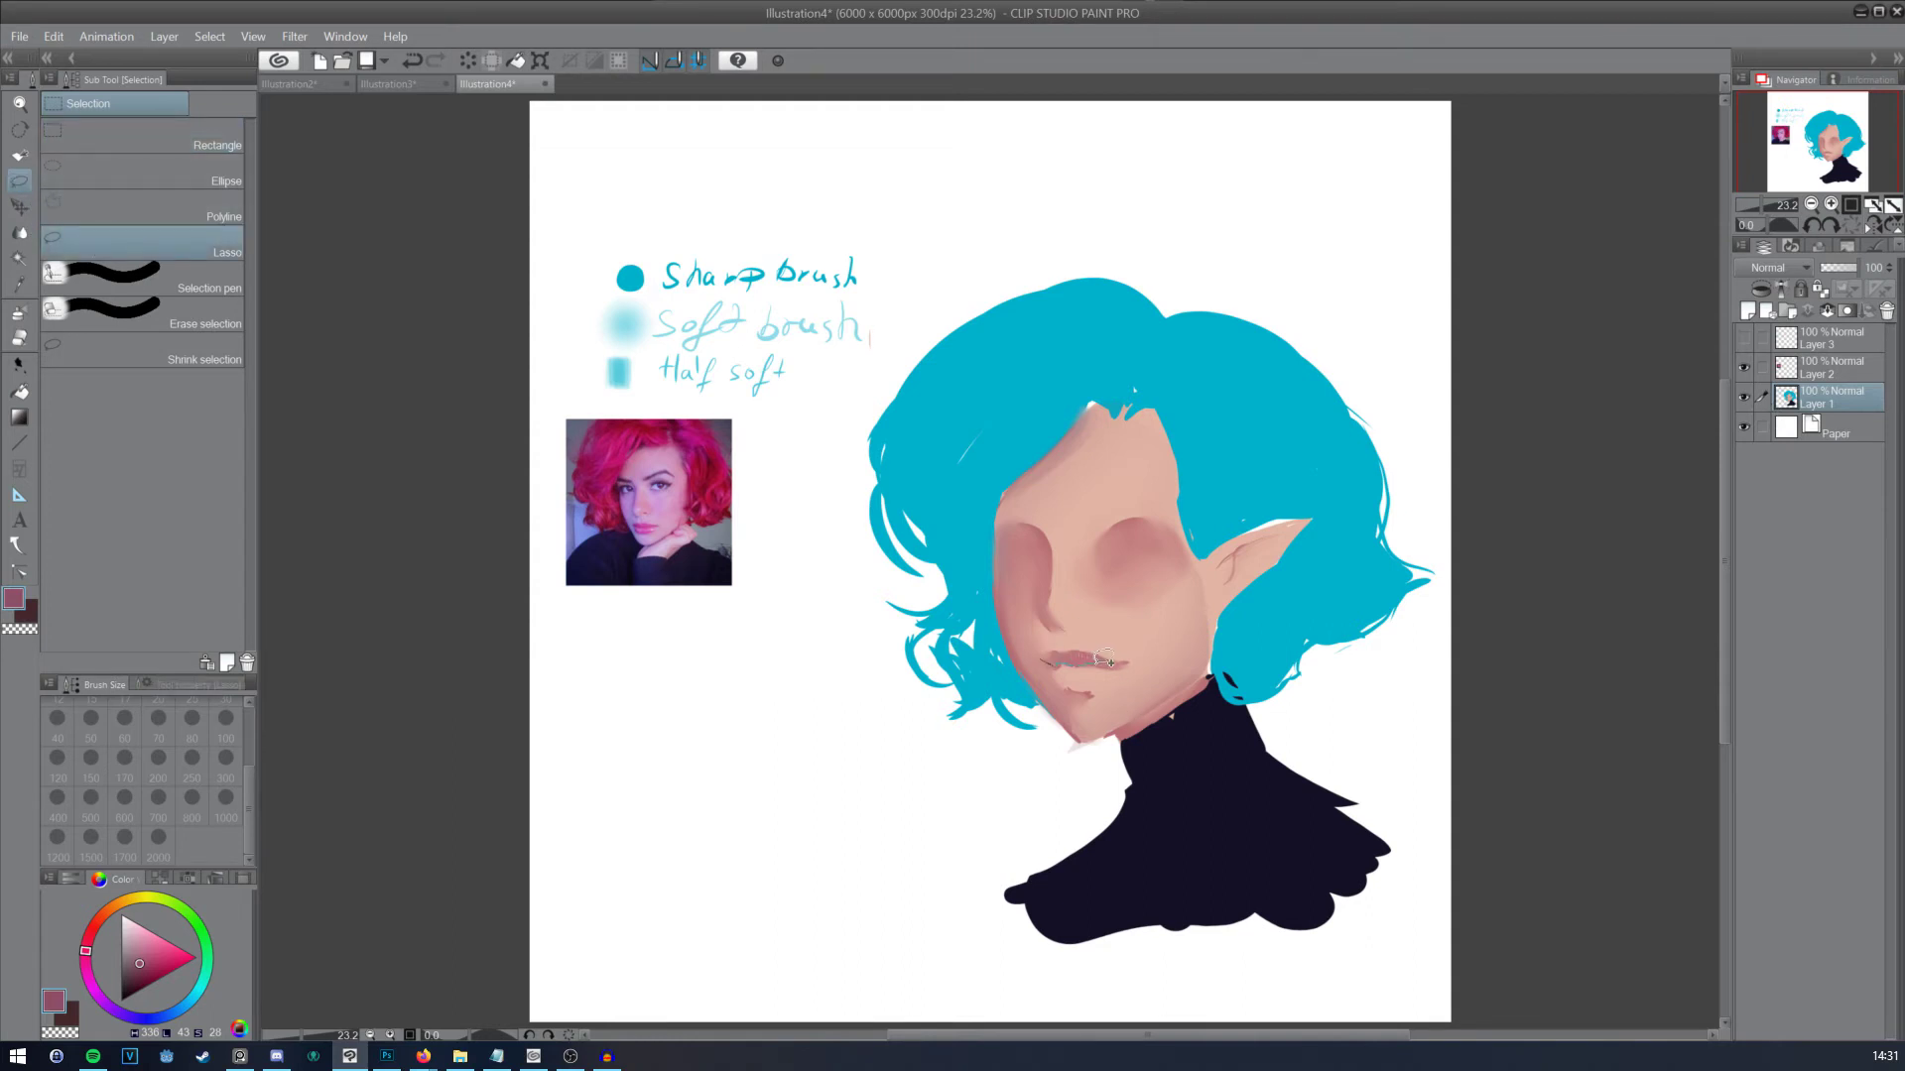
pyautogui.moveTo(1143, 653); pyautogui.dragTo(1133, 656)
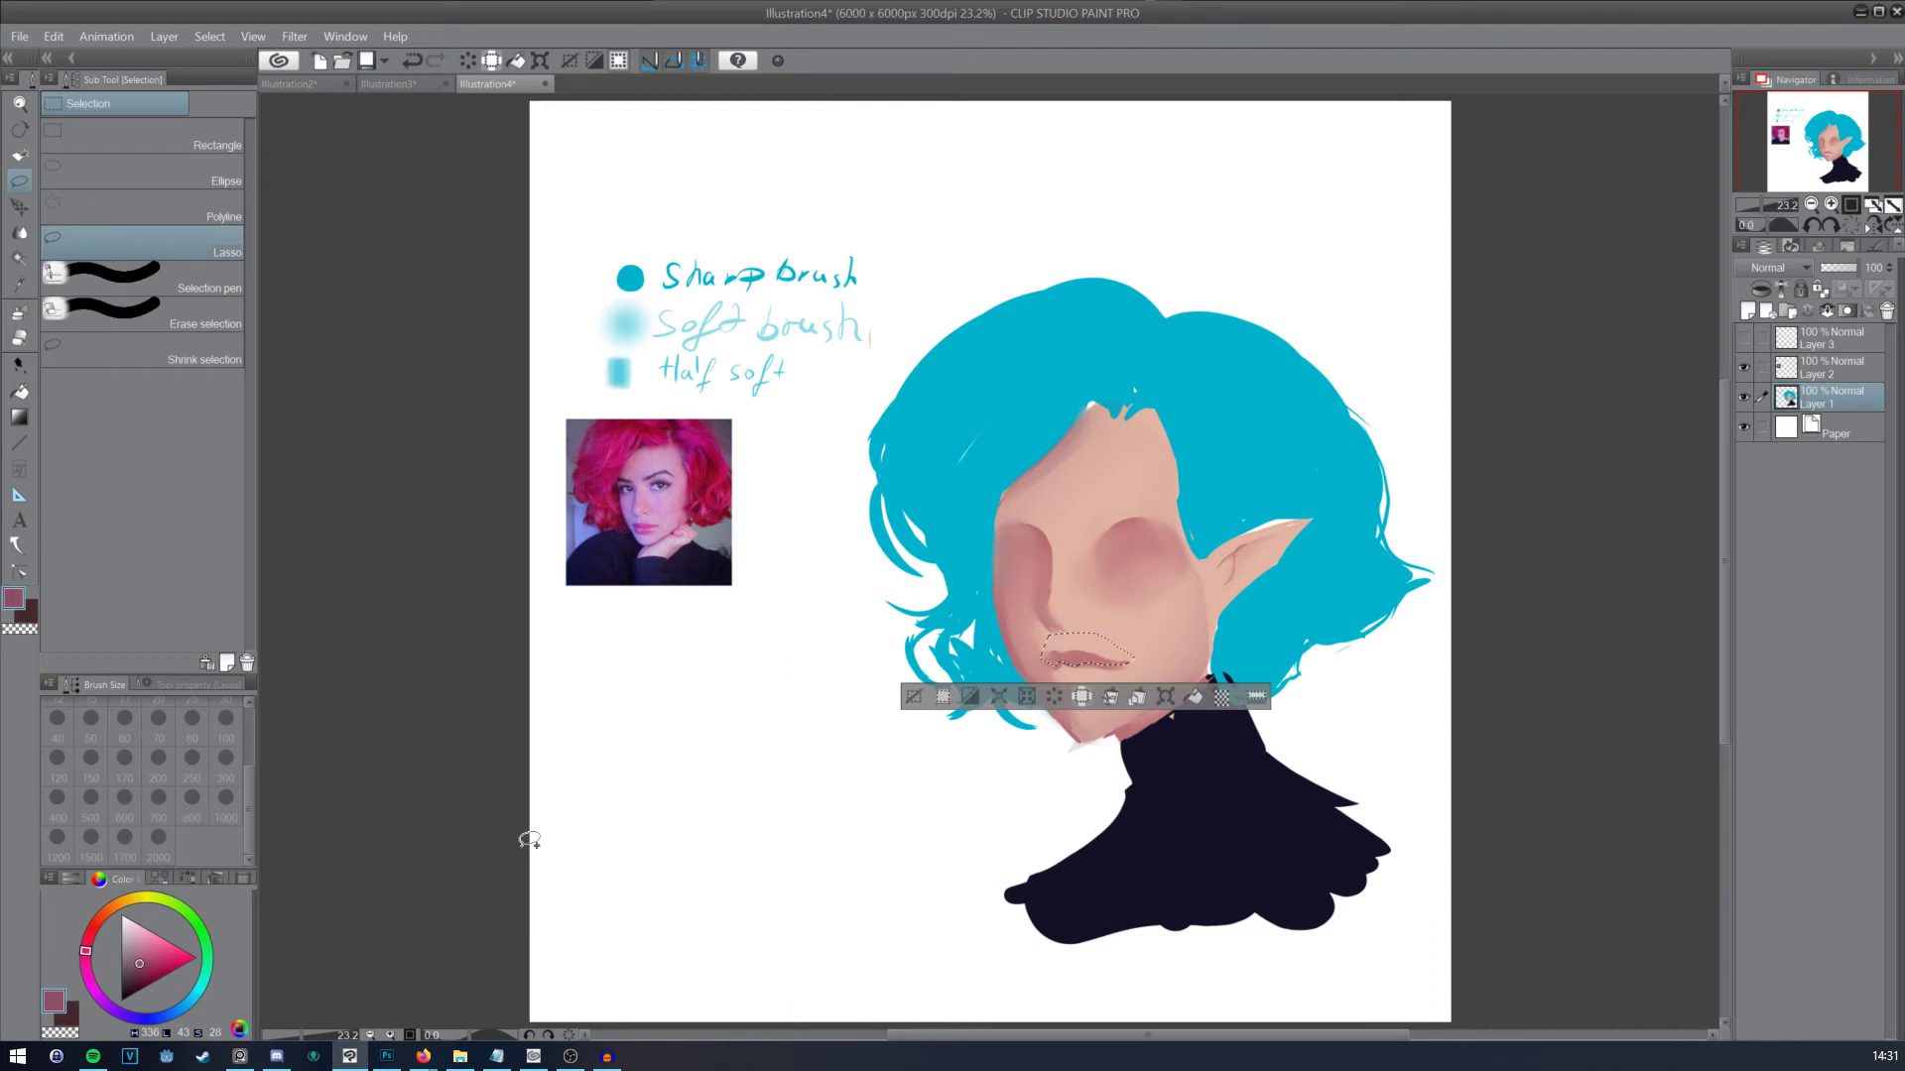
pyautogui.click(19, 316)
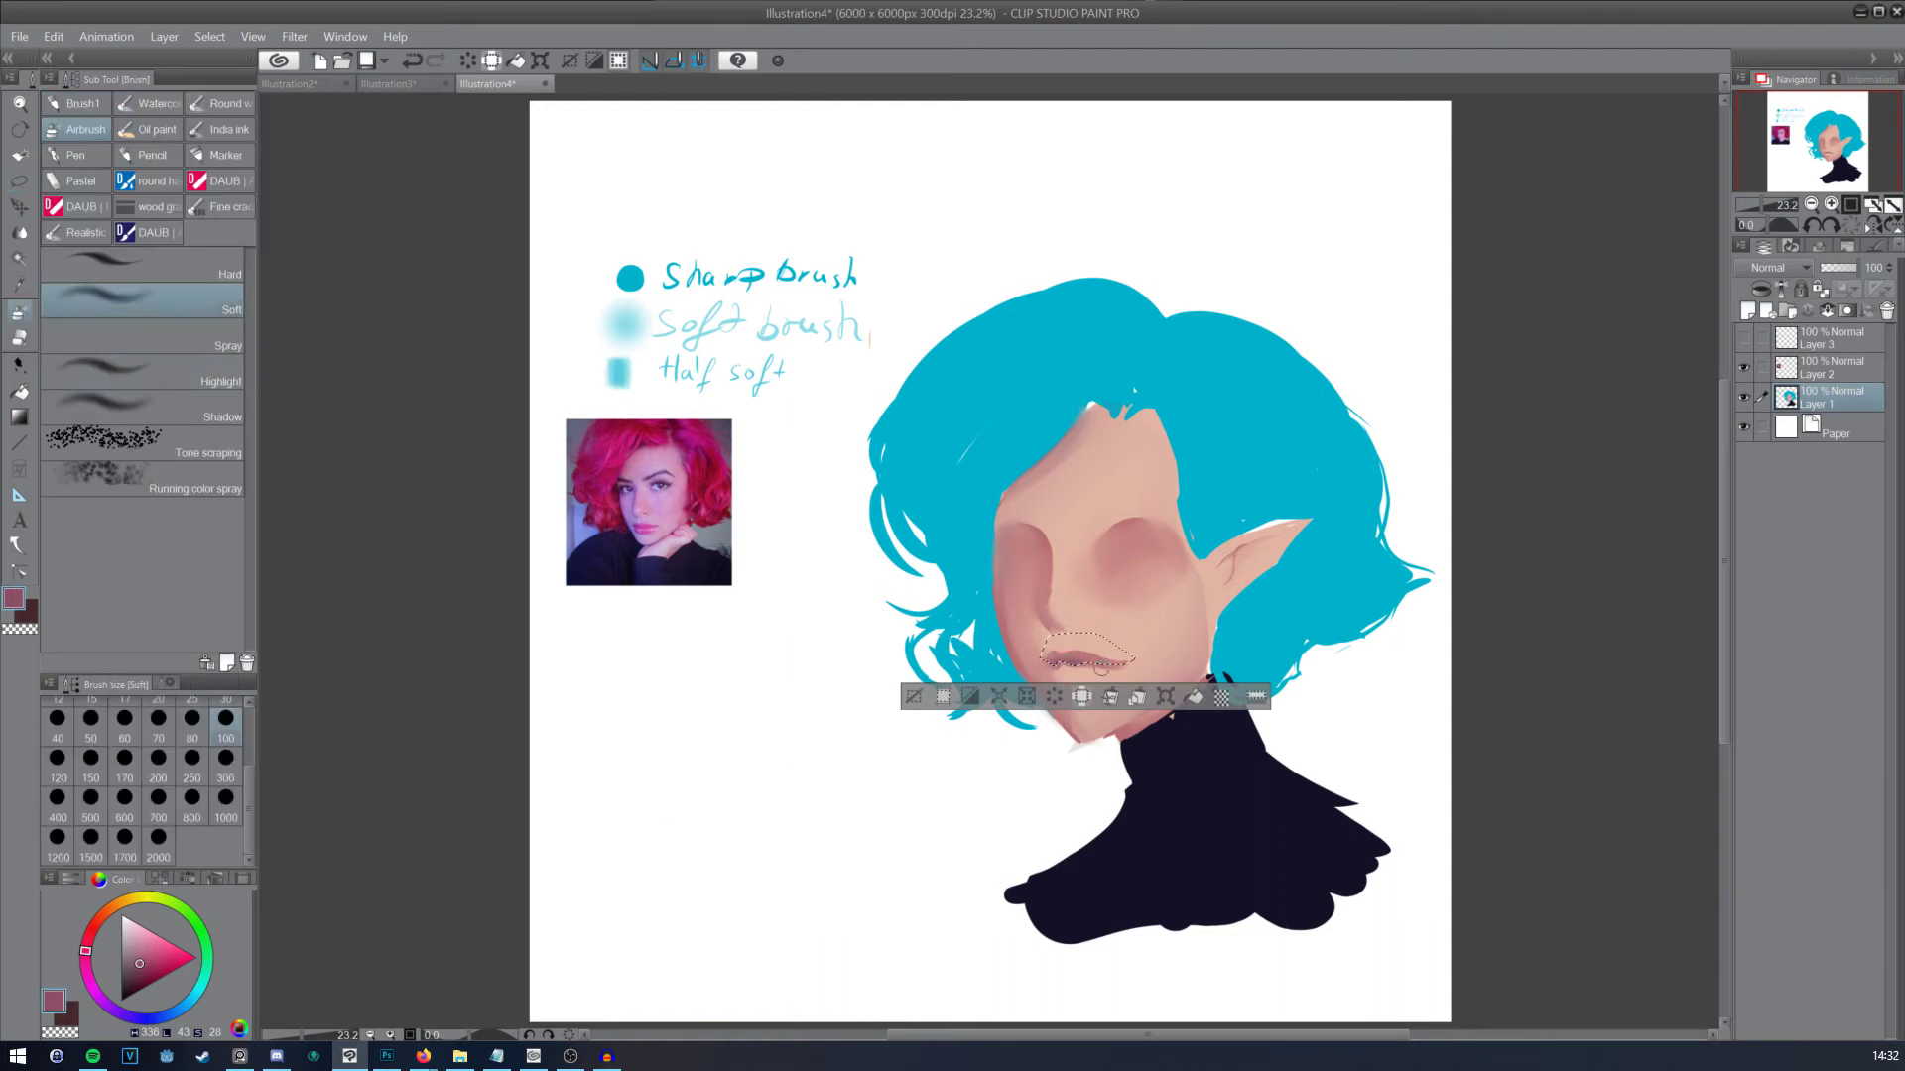
pyautogui.click(19, 180)
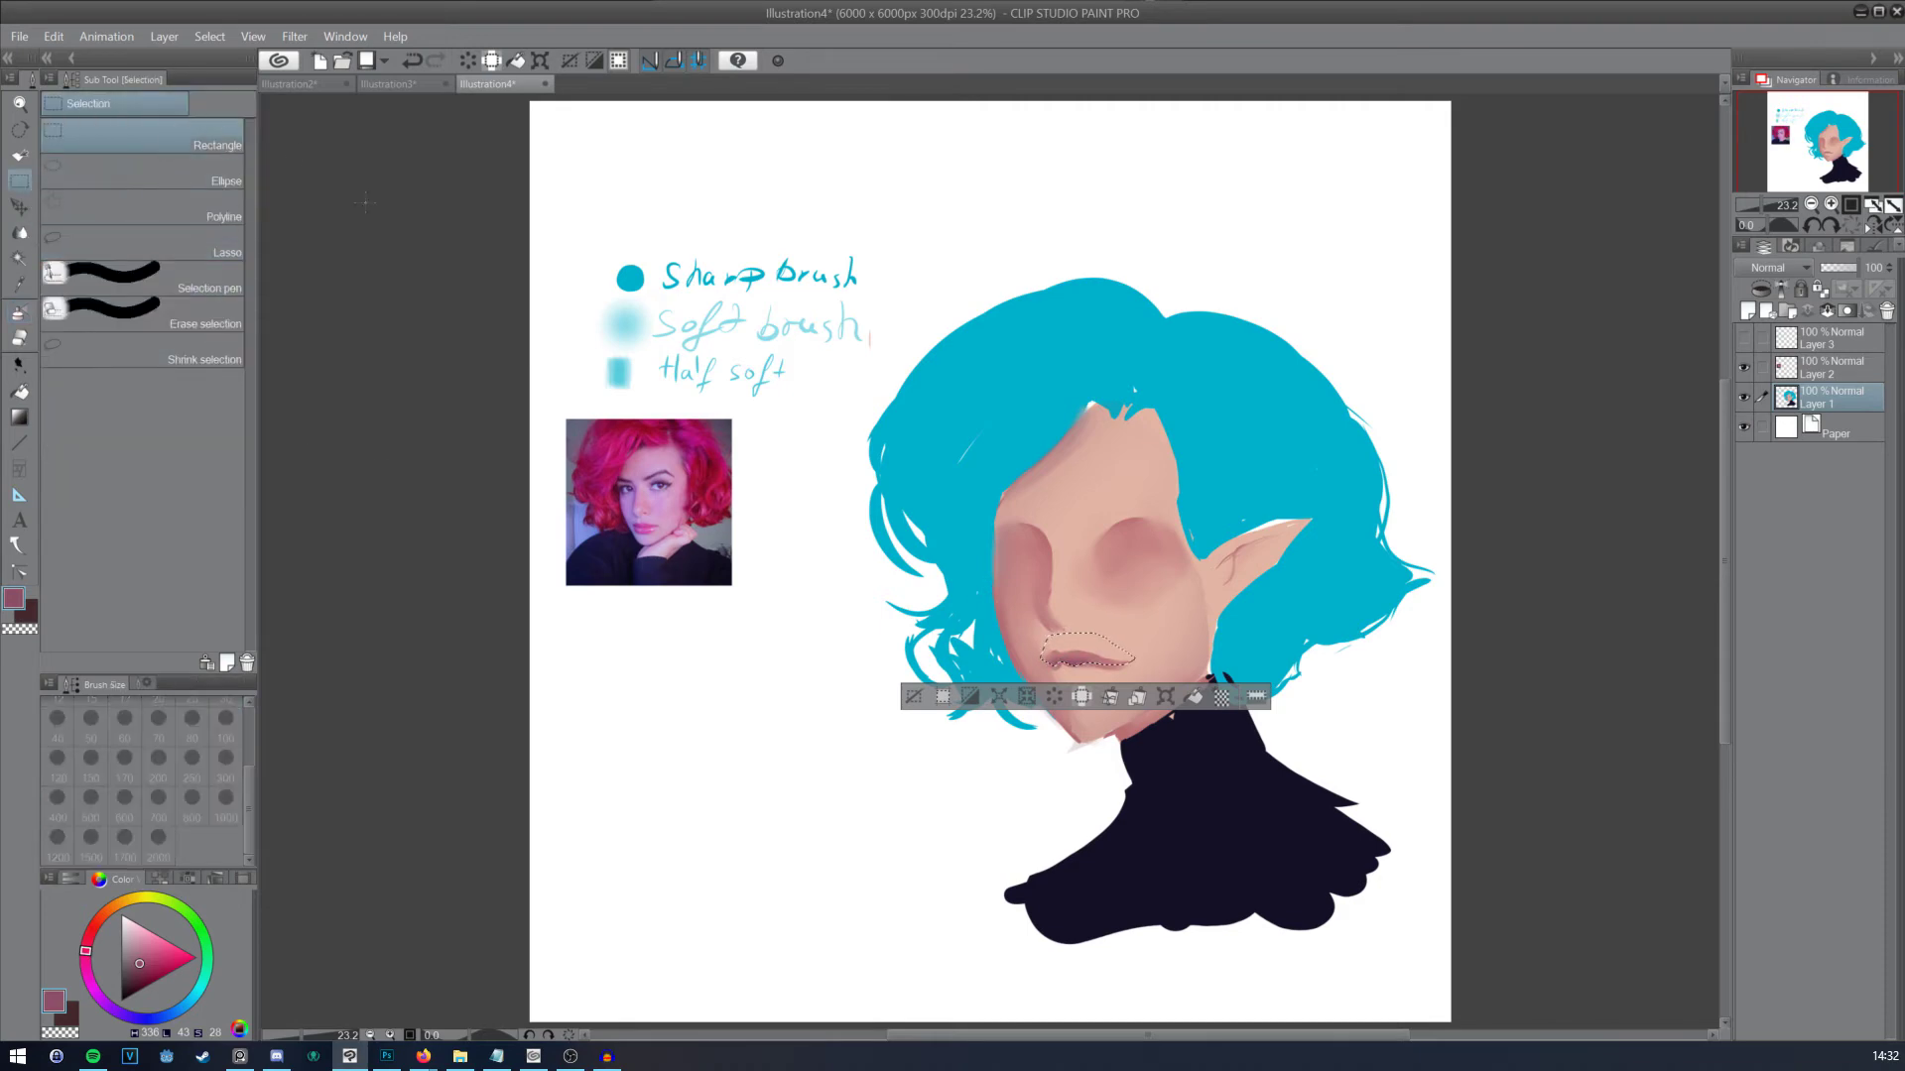
pyautogui.click(459, 285)
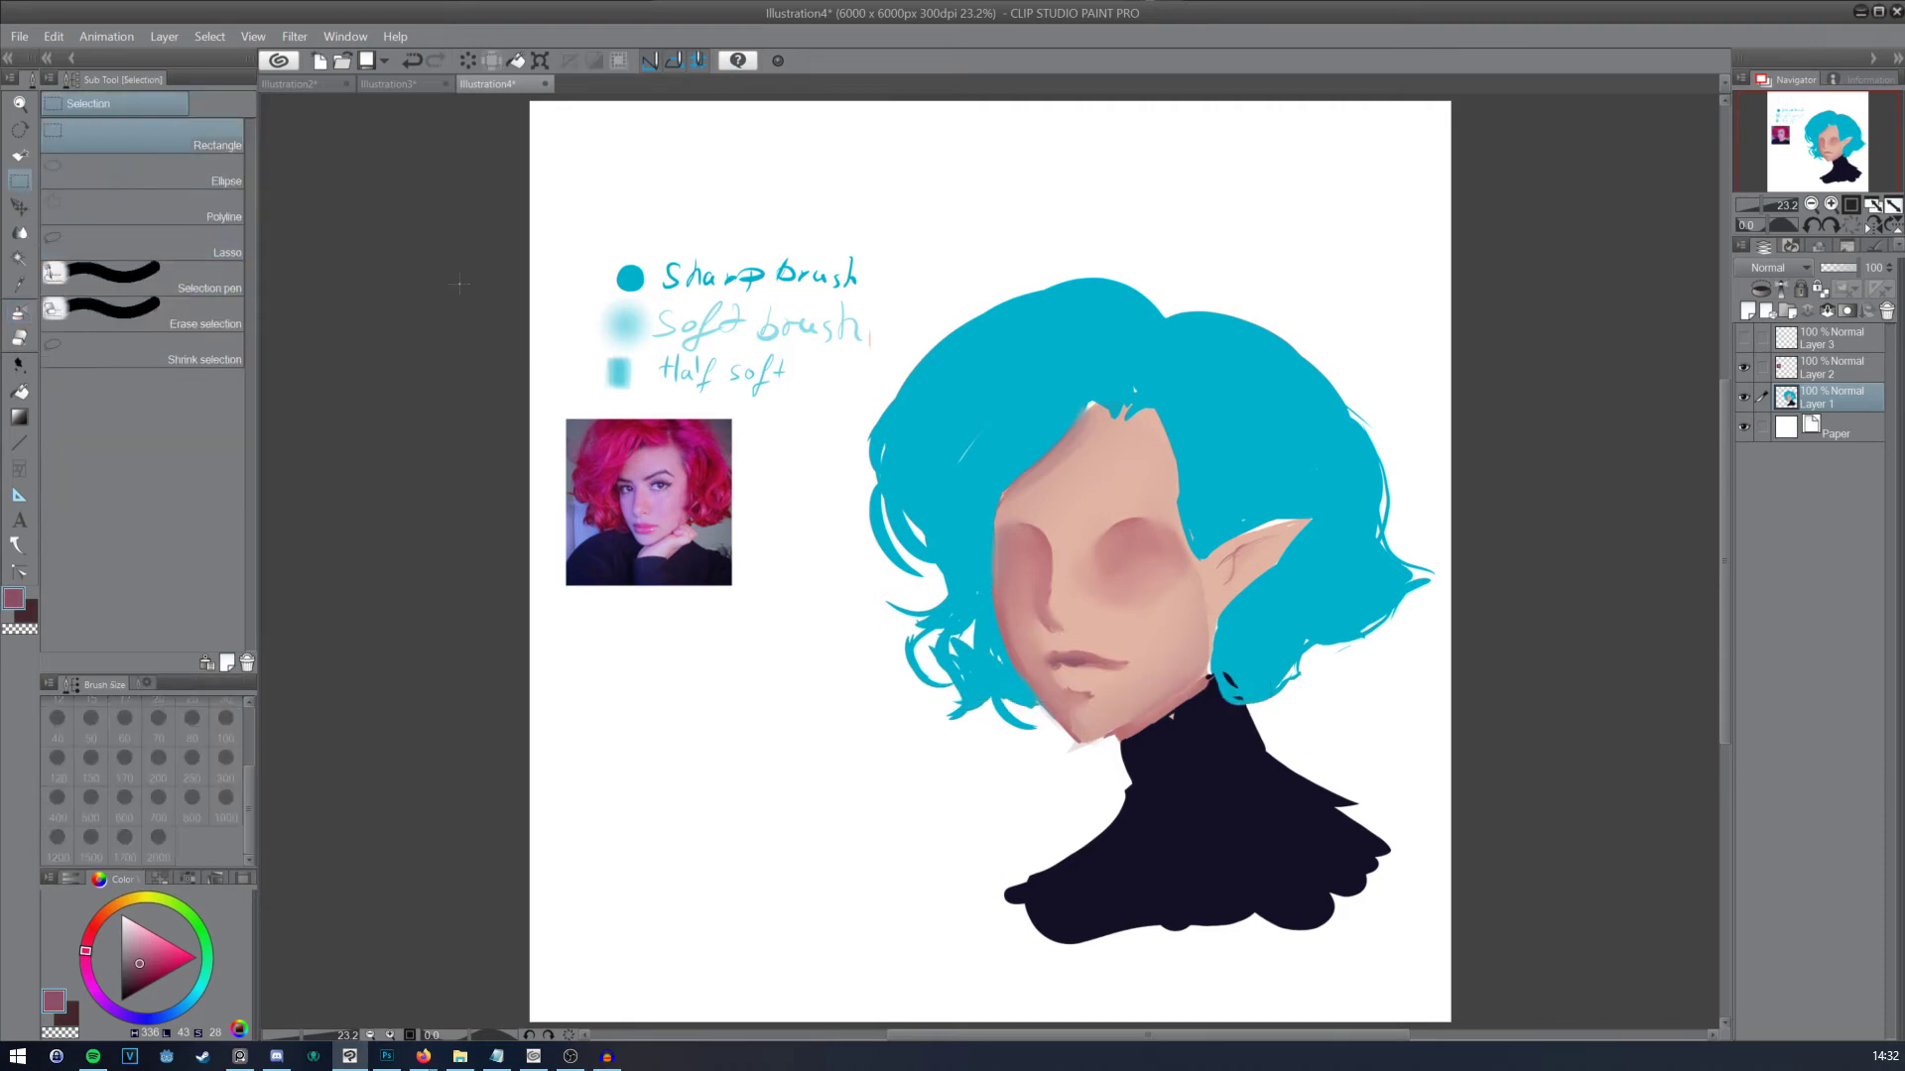
# Step: Deepen the shadow below the lower lip with the Soft airbrush at size 100, using reddish tones sampled around the mouth
pyautogui.click(19, 313)
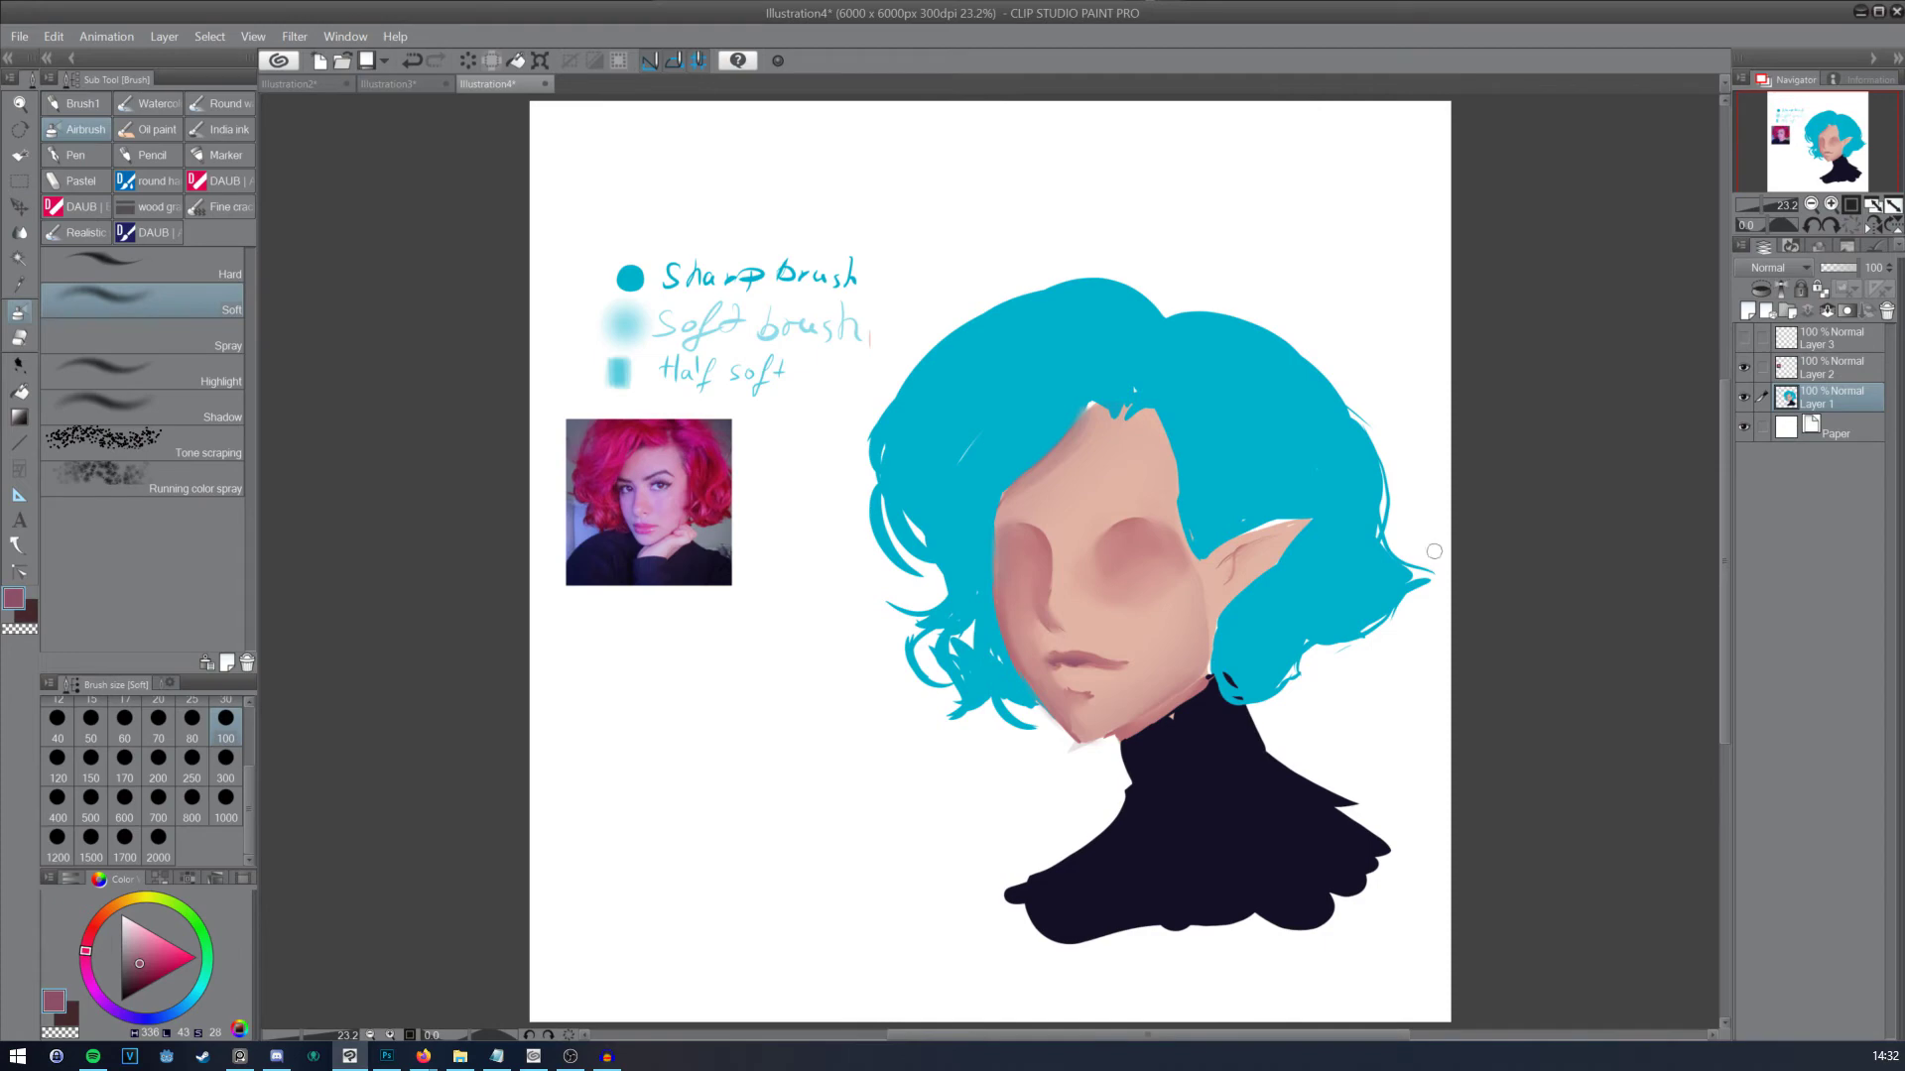
pyautogui.scroll(4, 1434, 550)
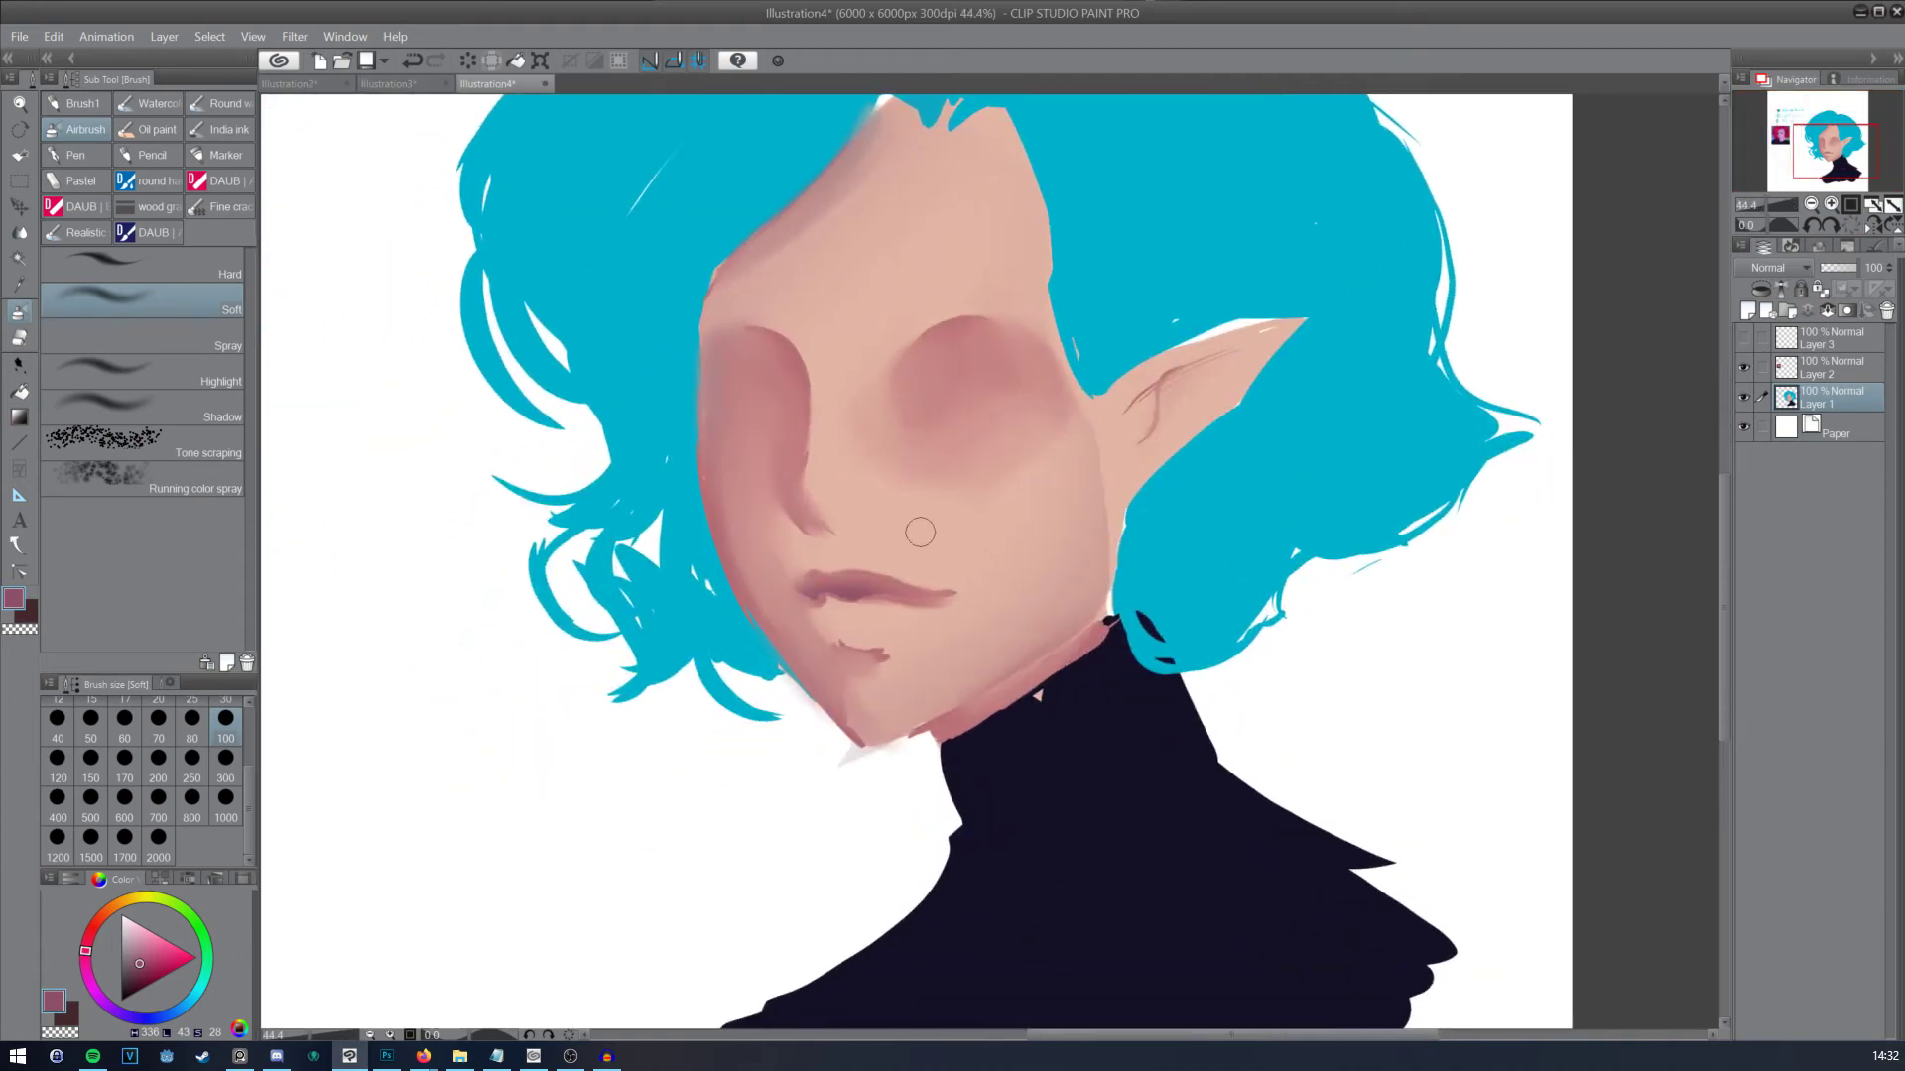
pyautogui.keyDown('alt'); pyautogui.click(903, 602); pyautogui.keyUp('alt')
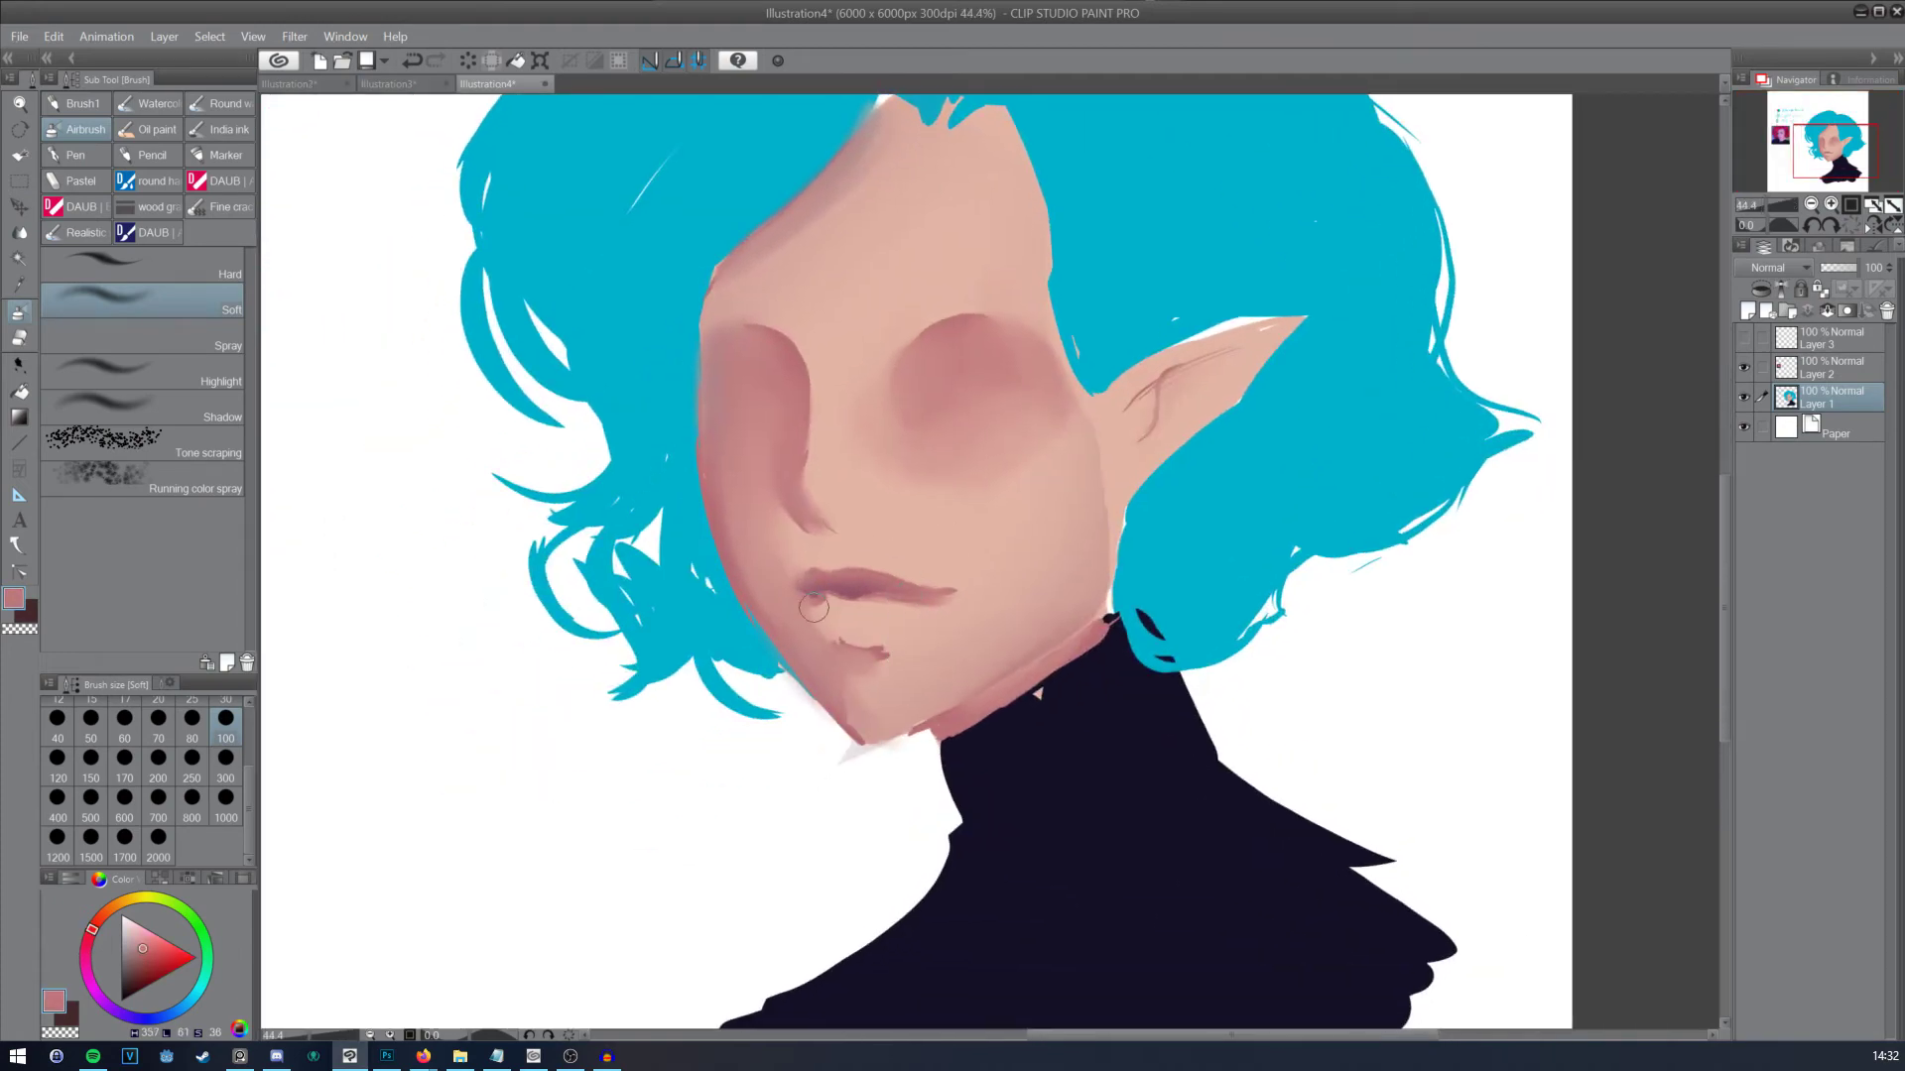
pyautogui.moveTo(822, 602); pyautogui.dragTo(863, 661)
pyautogui.keyDown('alt'); pyautogui.click(855, 642); pyautogui.keyUp('alt')
pyautogui.keyDown('alt'); pyautogui.click(845, 638); pyautogui.keyUp('alt')
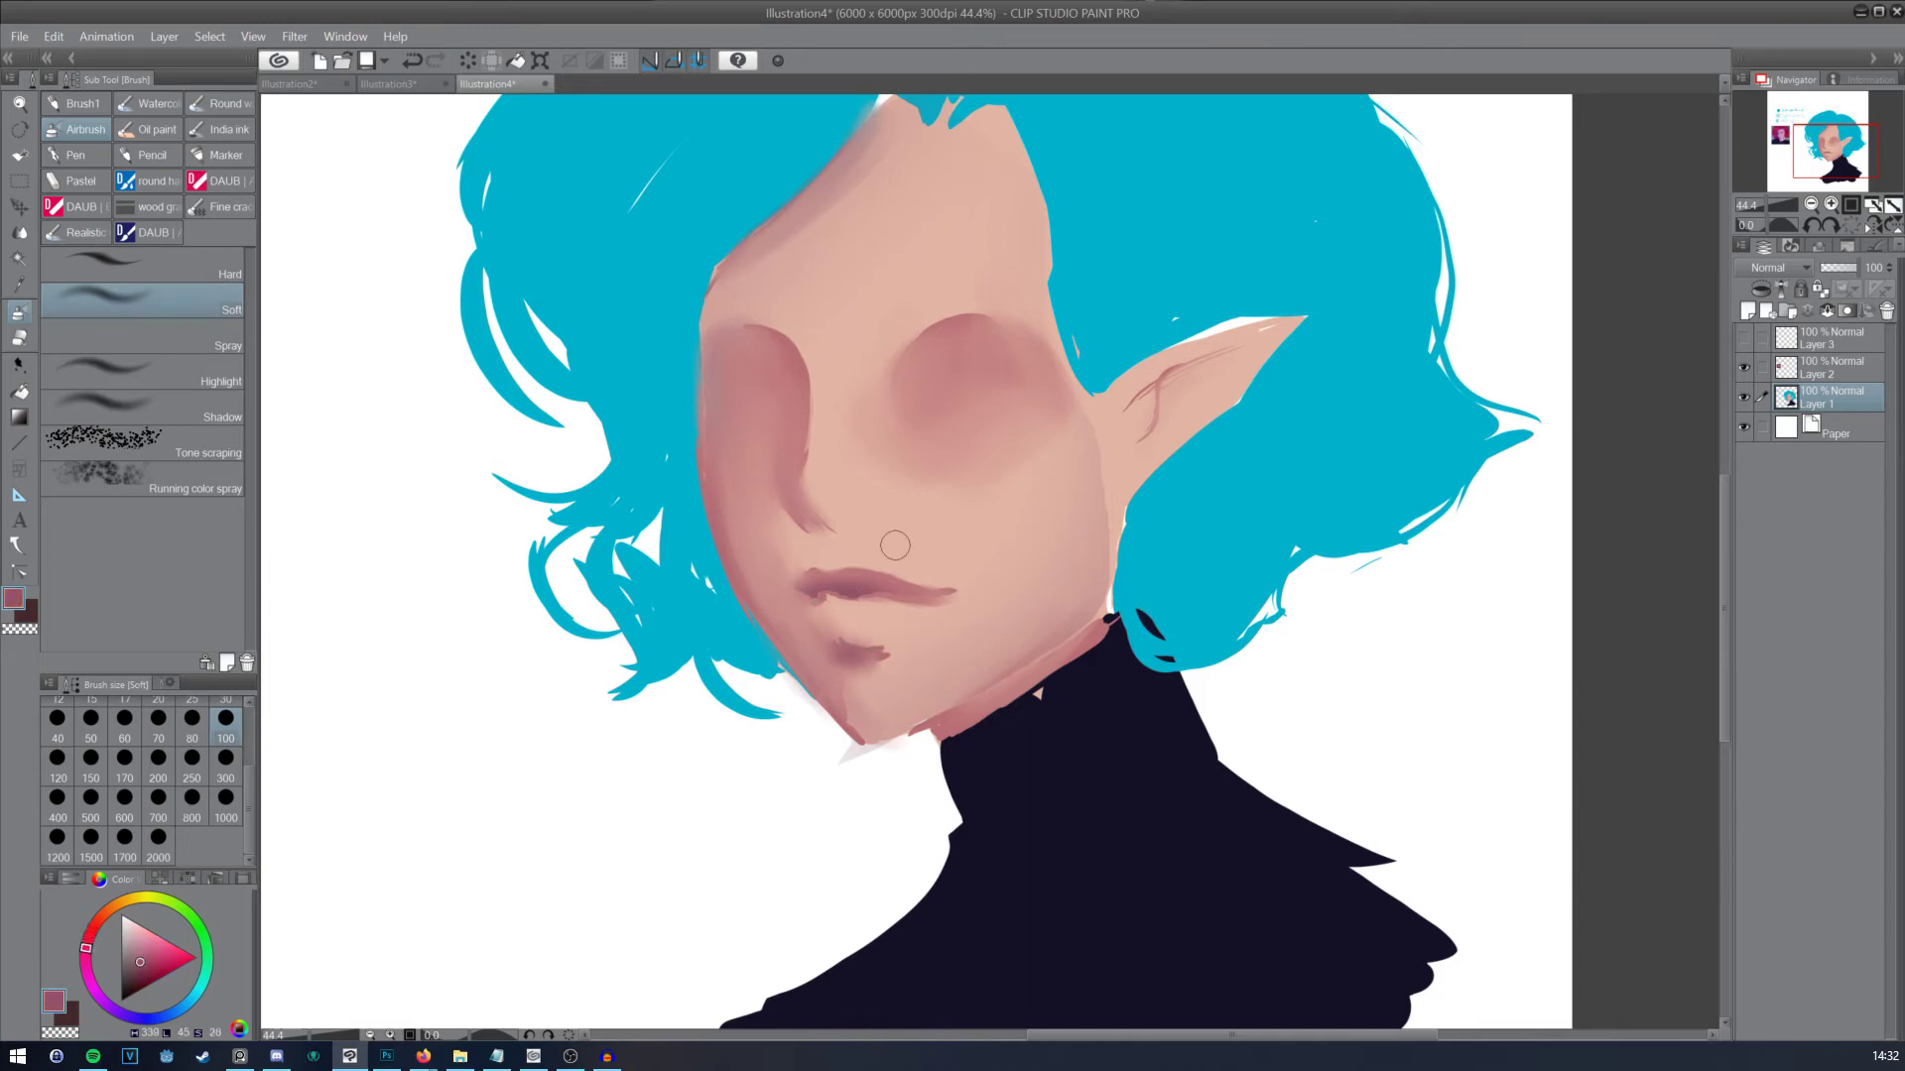
# Step: Define the shadow below the lower lip more crisply with the square brush from the Brush1 group at a reduced size
pyautogui.click(81, 103)
pyautogui.moveTo(825, 415)
pyautogui.mouseDown()
pyautogui.moveTo(1648, 550)
pyautogui.moveTo(1152, 504)
pyautogui.mouseUp()
pyautogui.press('[')
pyautogui.press('[')
pyautogui.press('[')
pyautogui.press('[')
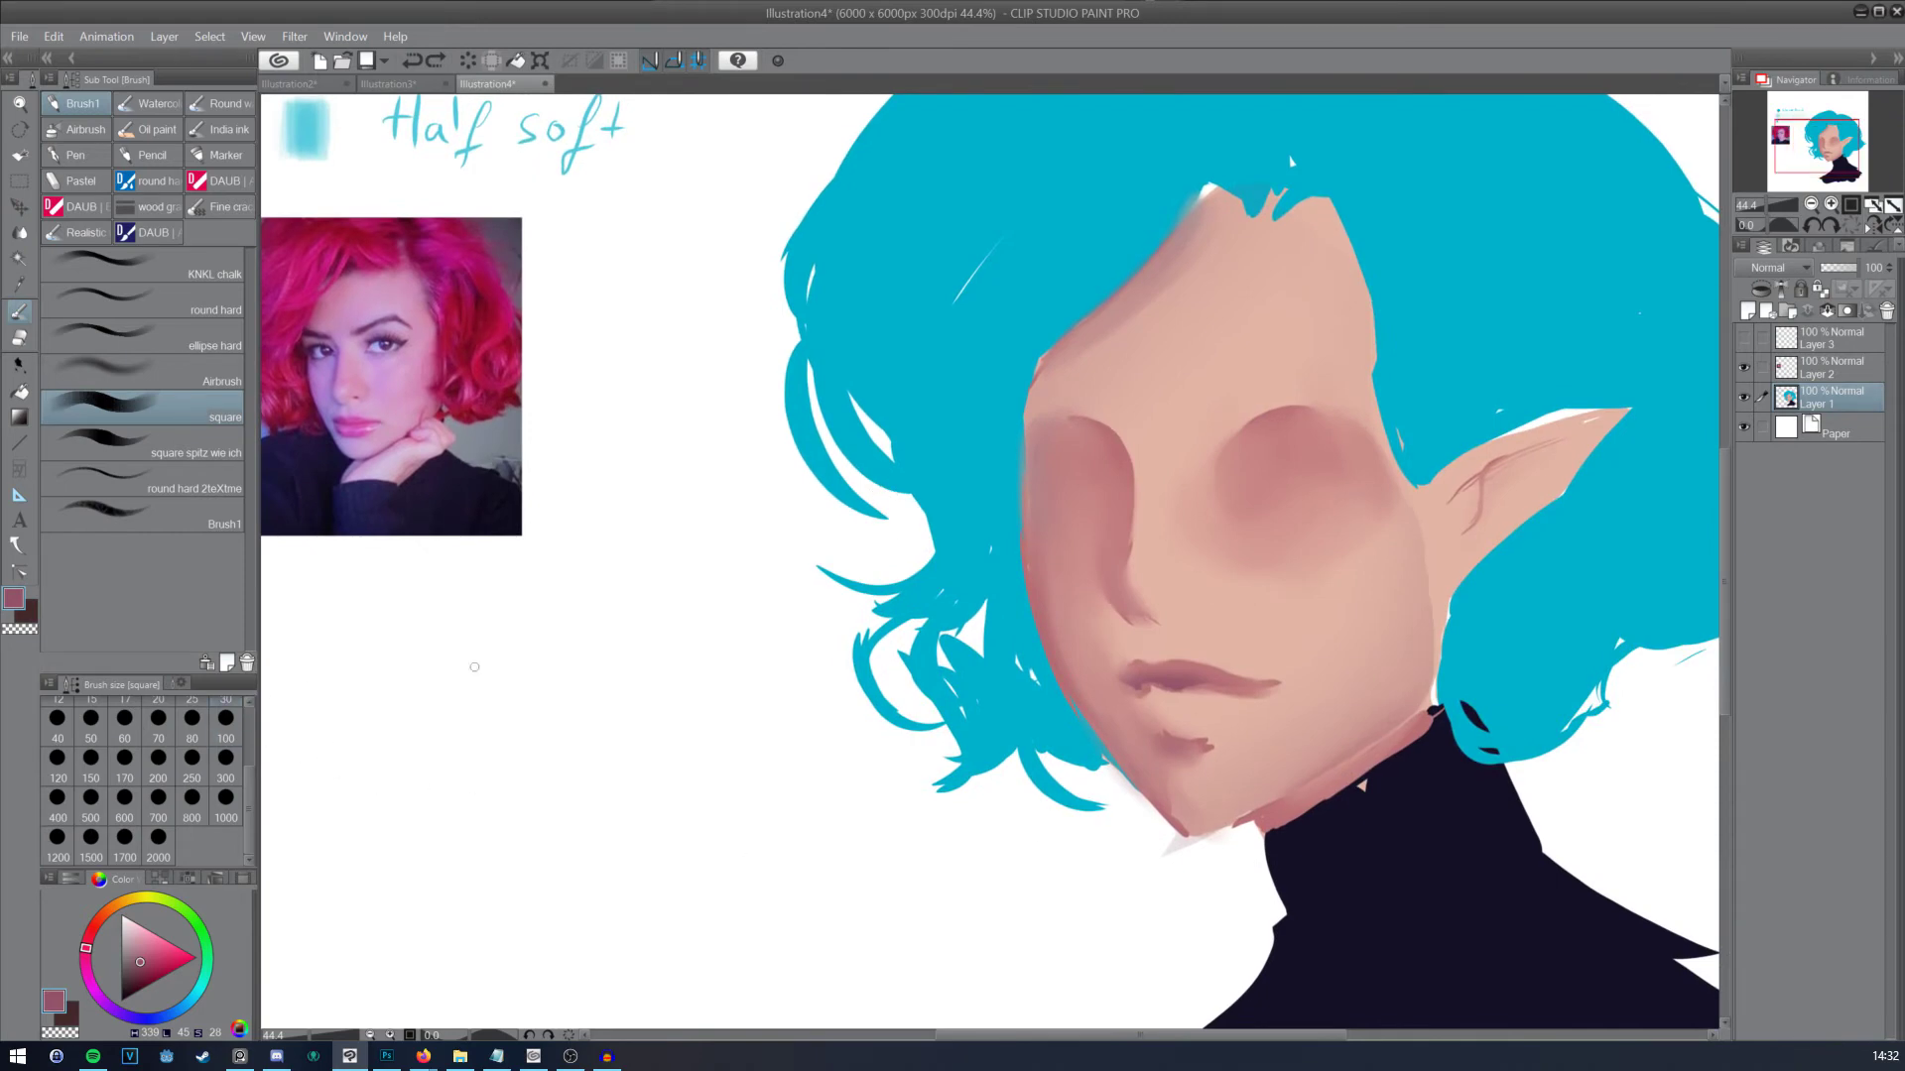
pyautogui.moveTo(1158, 752); pyautogui.dragTo(1180, 751)
# Step: Try zigzag test strokes on the blank canvas with the square and "square spitz weich" brushes and undo them
pyautogui.click(236, 436)
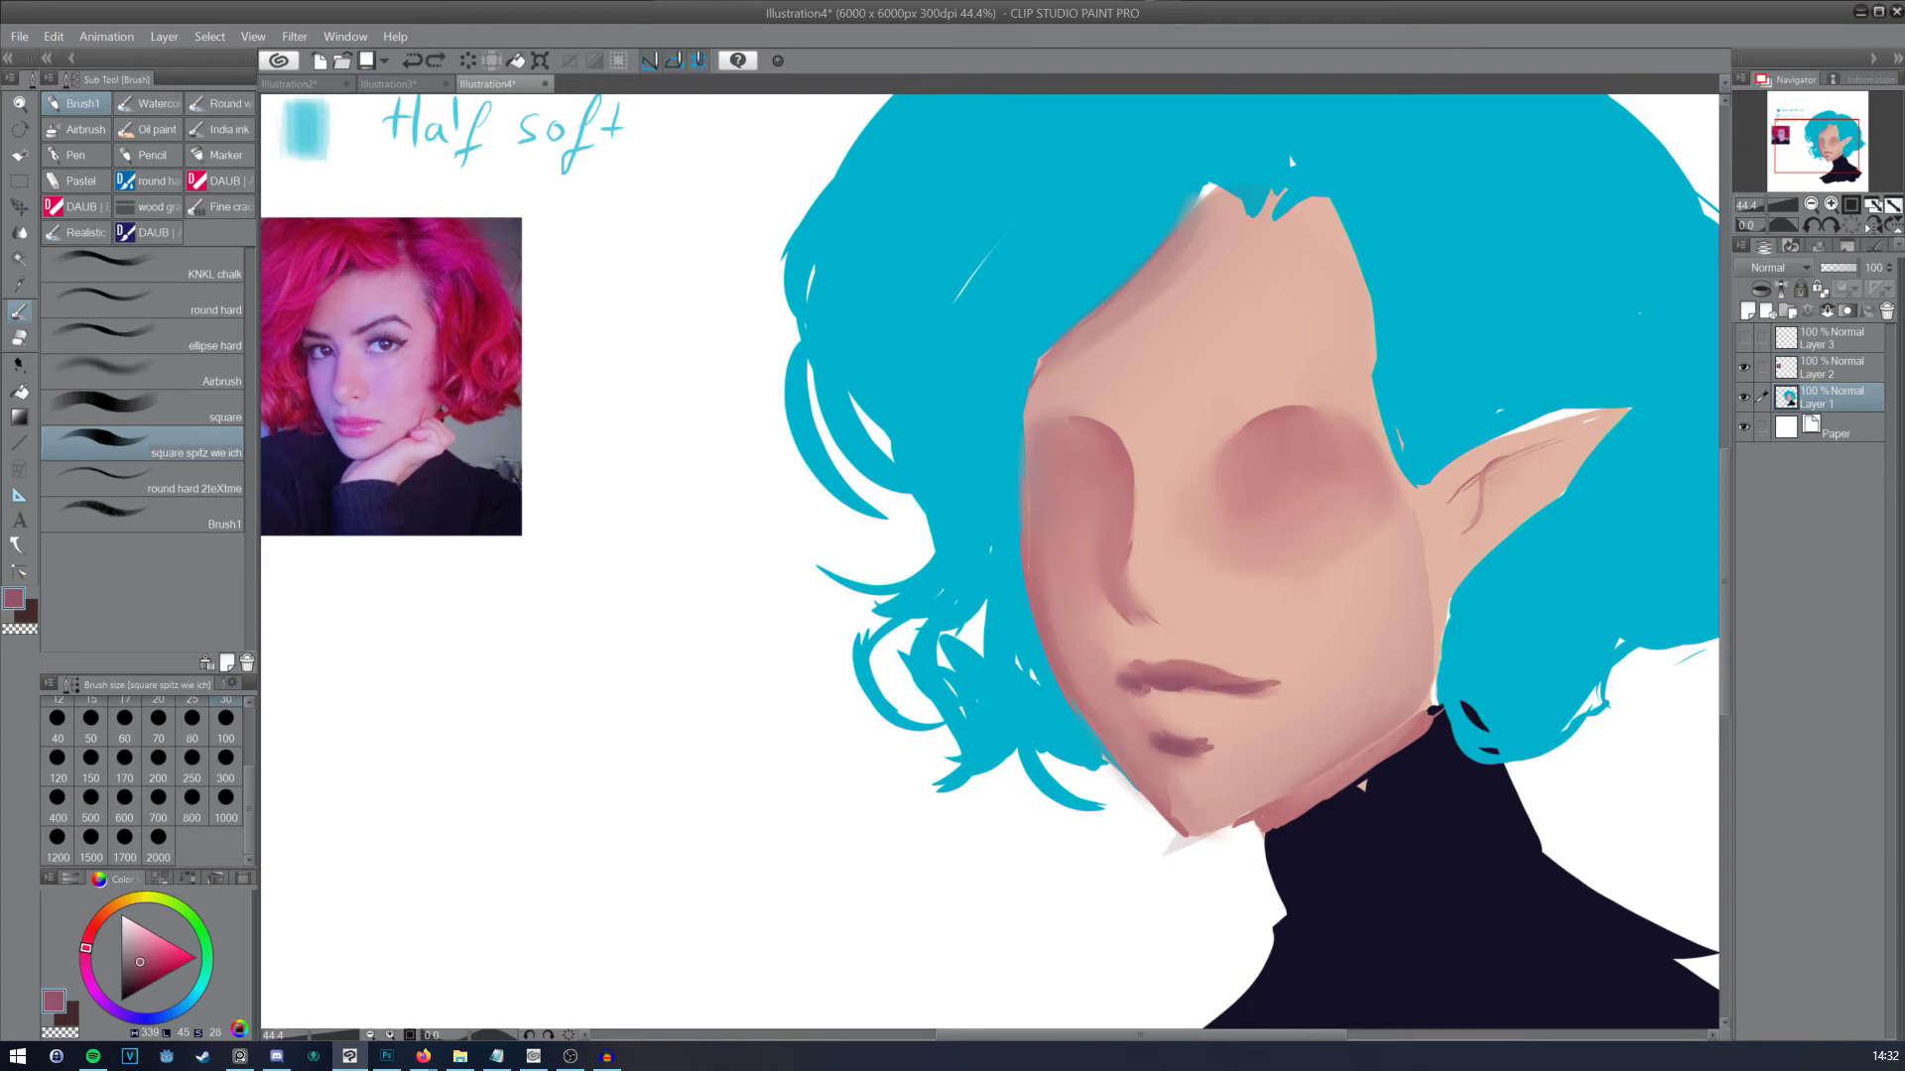
pyautogui.click(149, 407)
pyautogui.moveTo(536, 579)
pyautogui.mouseDown()
pyautogui.moveTo(794, 814)
pyautogui.moveTo(1021, 886)
pyautogui.mouseUp()
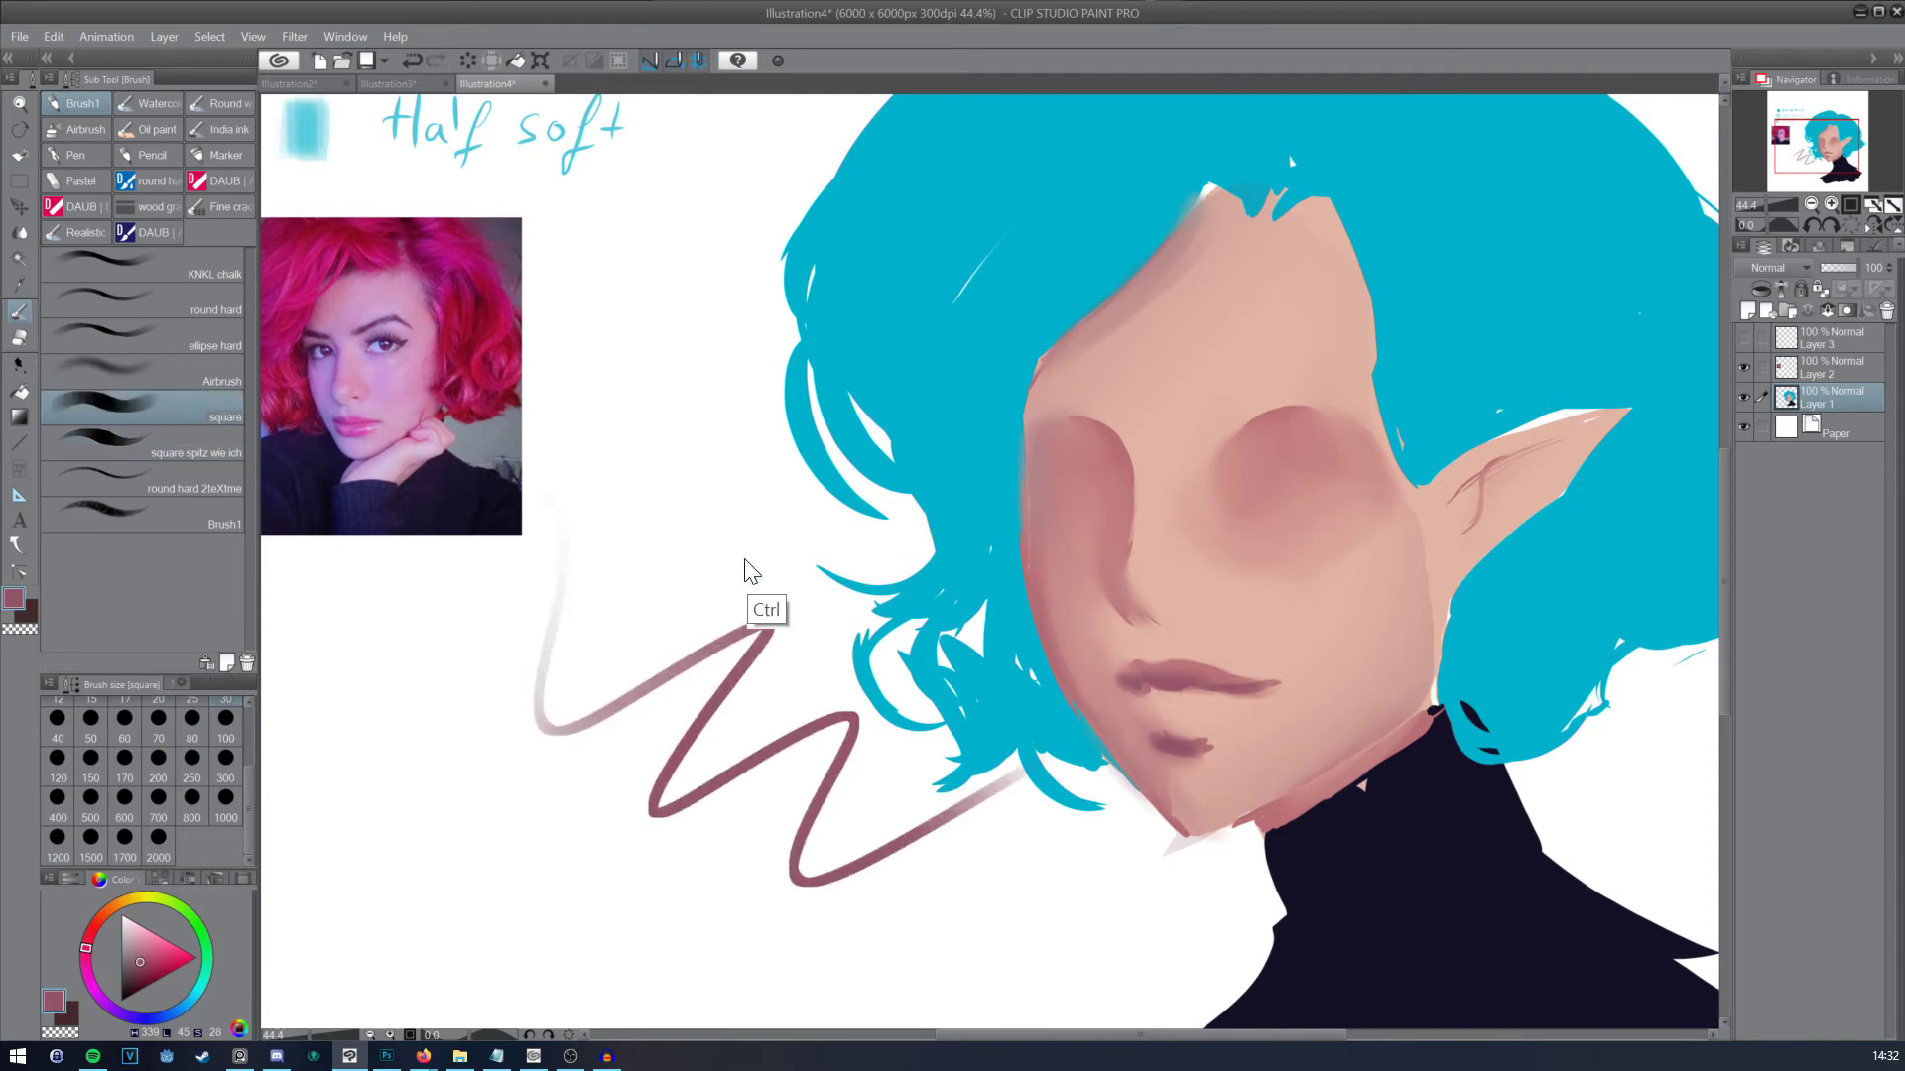
pyautogui.hotkey('ctrl', 'z')
pyautogui.click(179, 436)
pyautogui.moveTo(611, 623)
pyautogui.mouseDown()
pyautogui.moveTo(833, 715)
pyautogui.moveTo(865, 788)
pyautogui.moveTo(1057, 898)
pyautogui.mouseUp()
pyautogui.hotkey('ctrl', 'z')
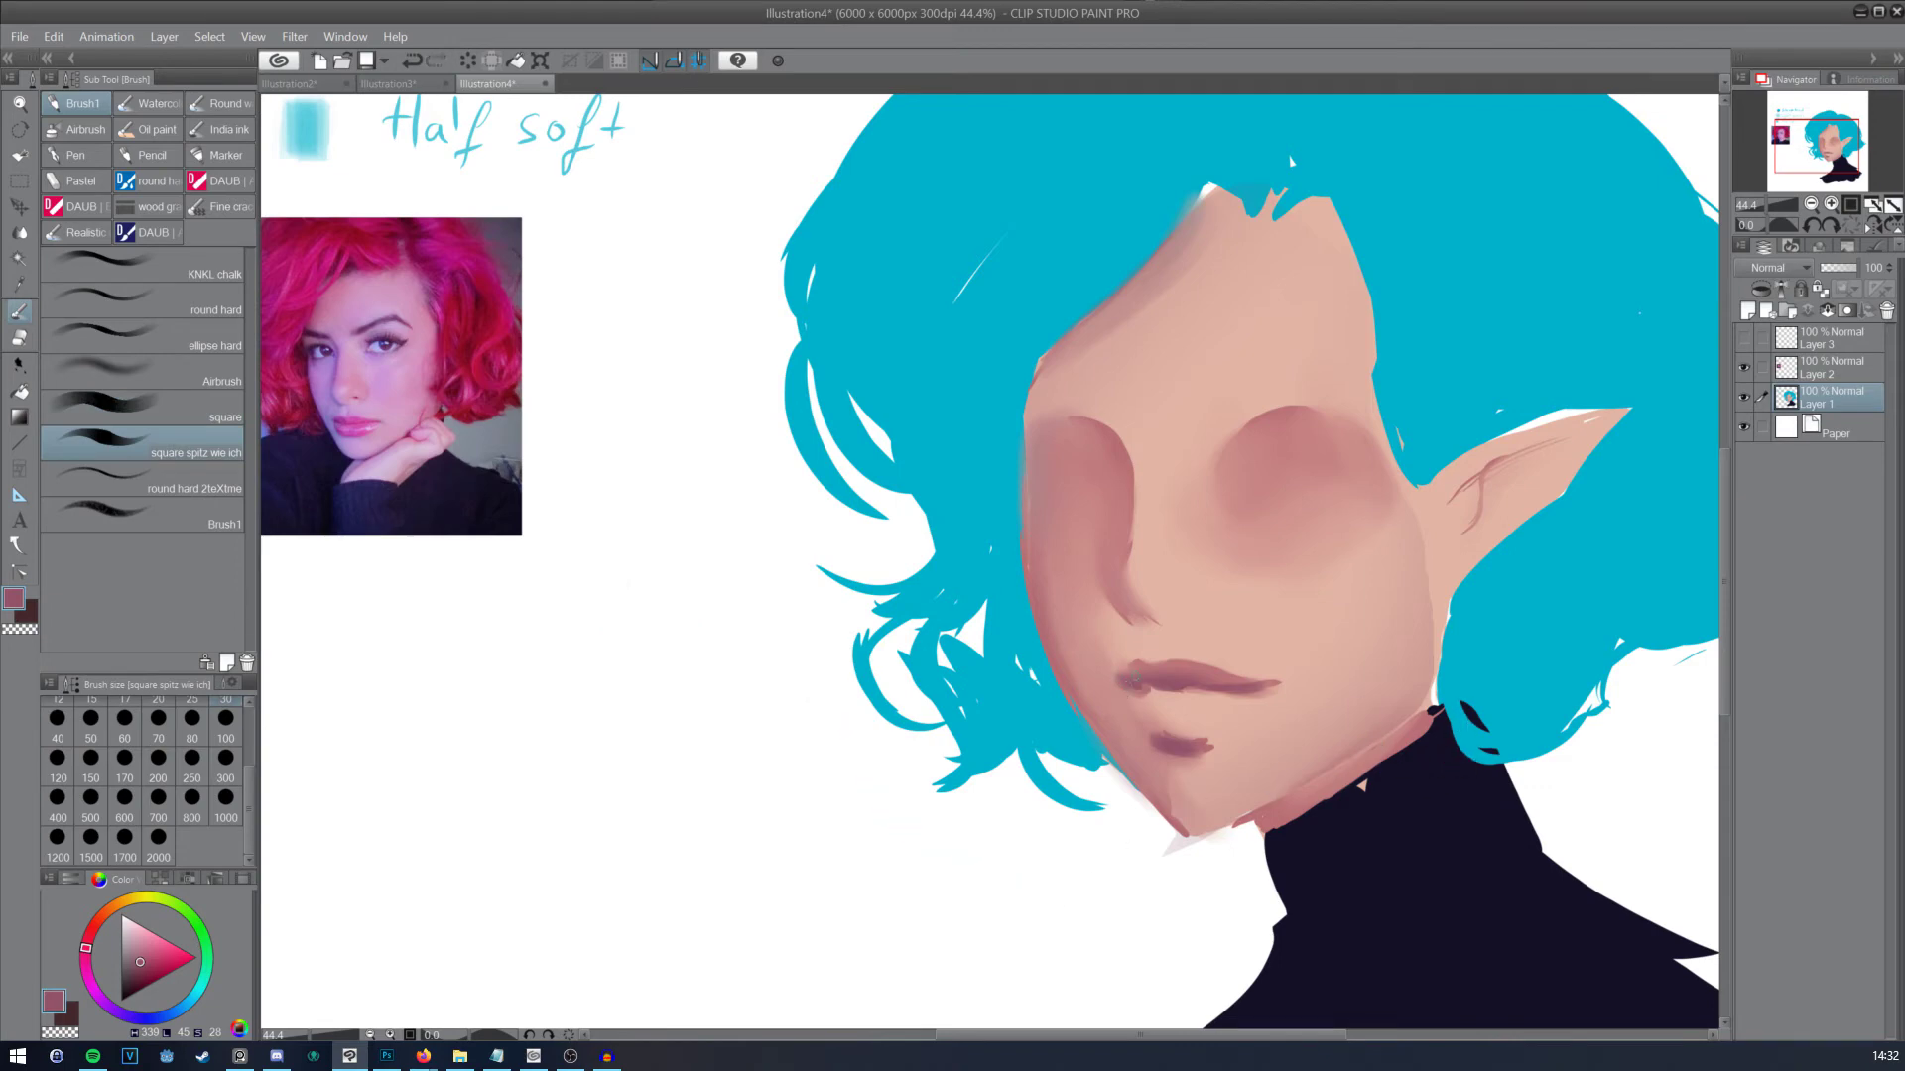
# Step: Refine the edges and corners of the mouth with the "square spitz weich" brush, alternating skin and reddish shadow tones sampled around the lips
pyautogui.keyDown('alt'); pyautogui.click(1146, 694); pyautogui.keyUp('alt')
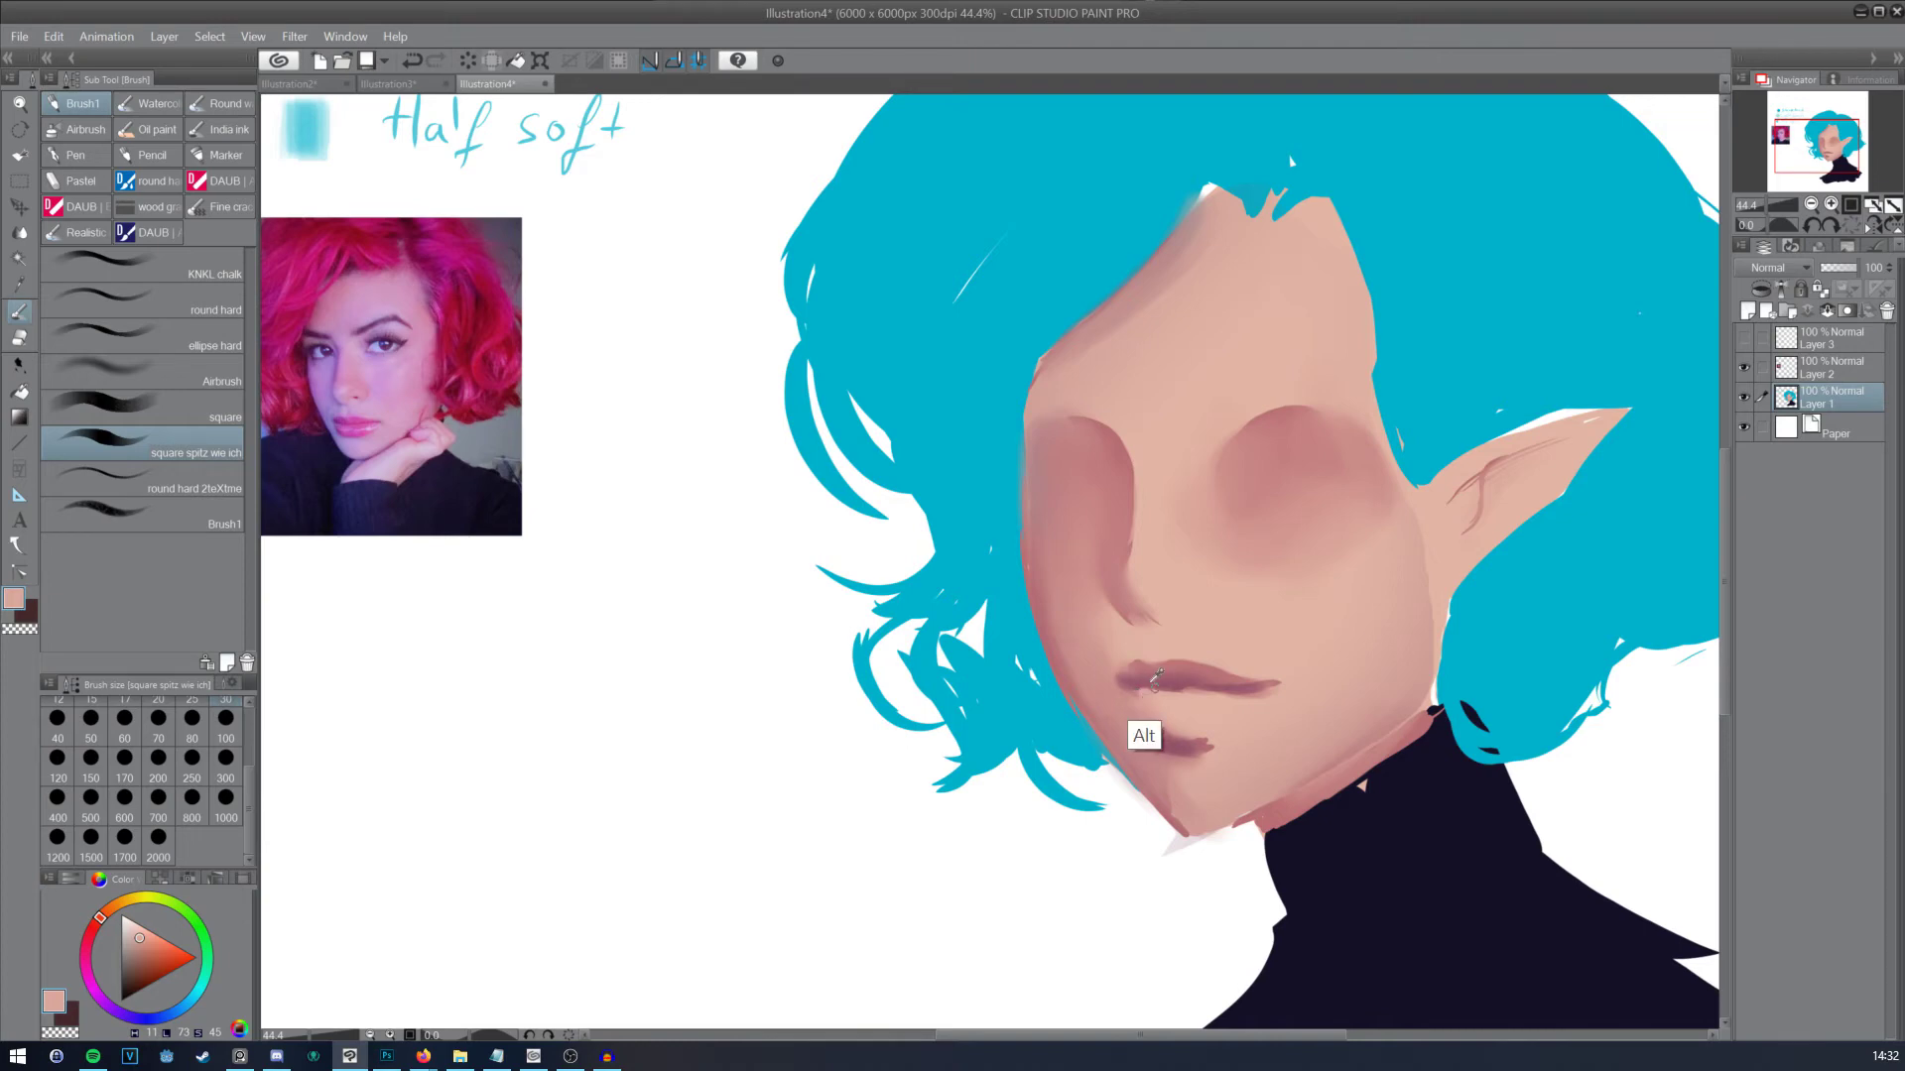
pyautogui.keyDown('alt'); pyautogui.click(1151, 736); pyautogui.keyUp('alt')
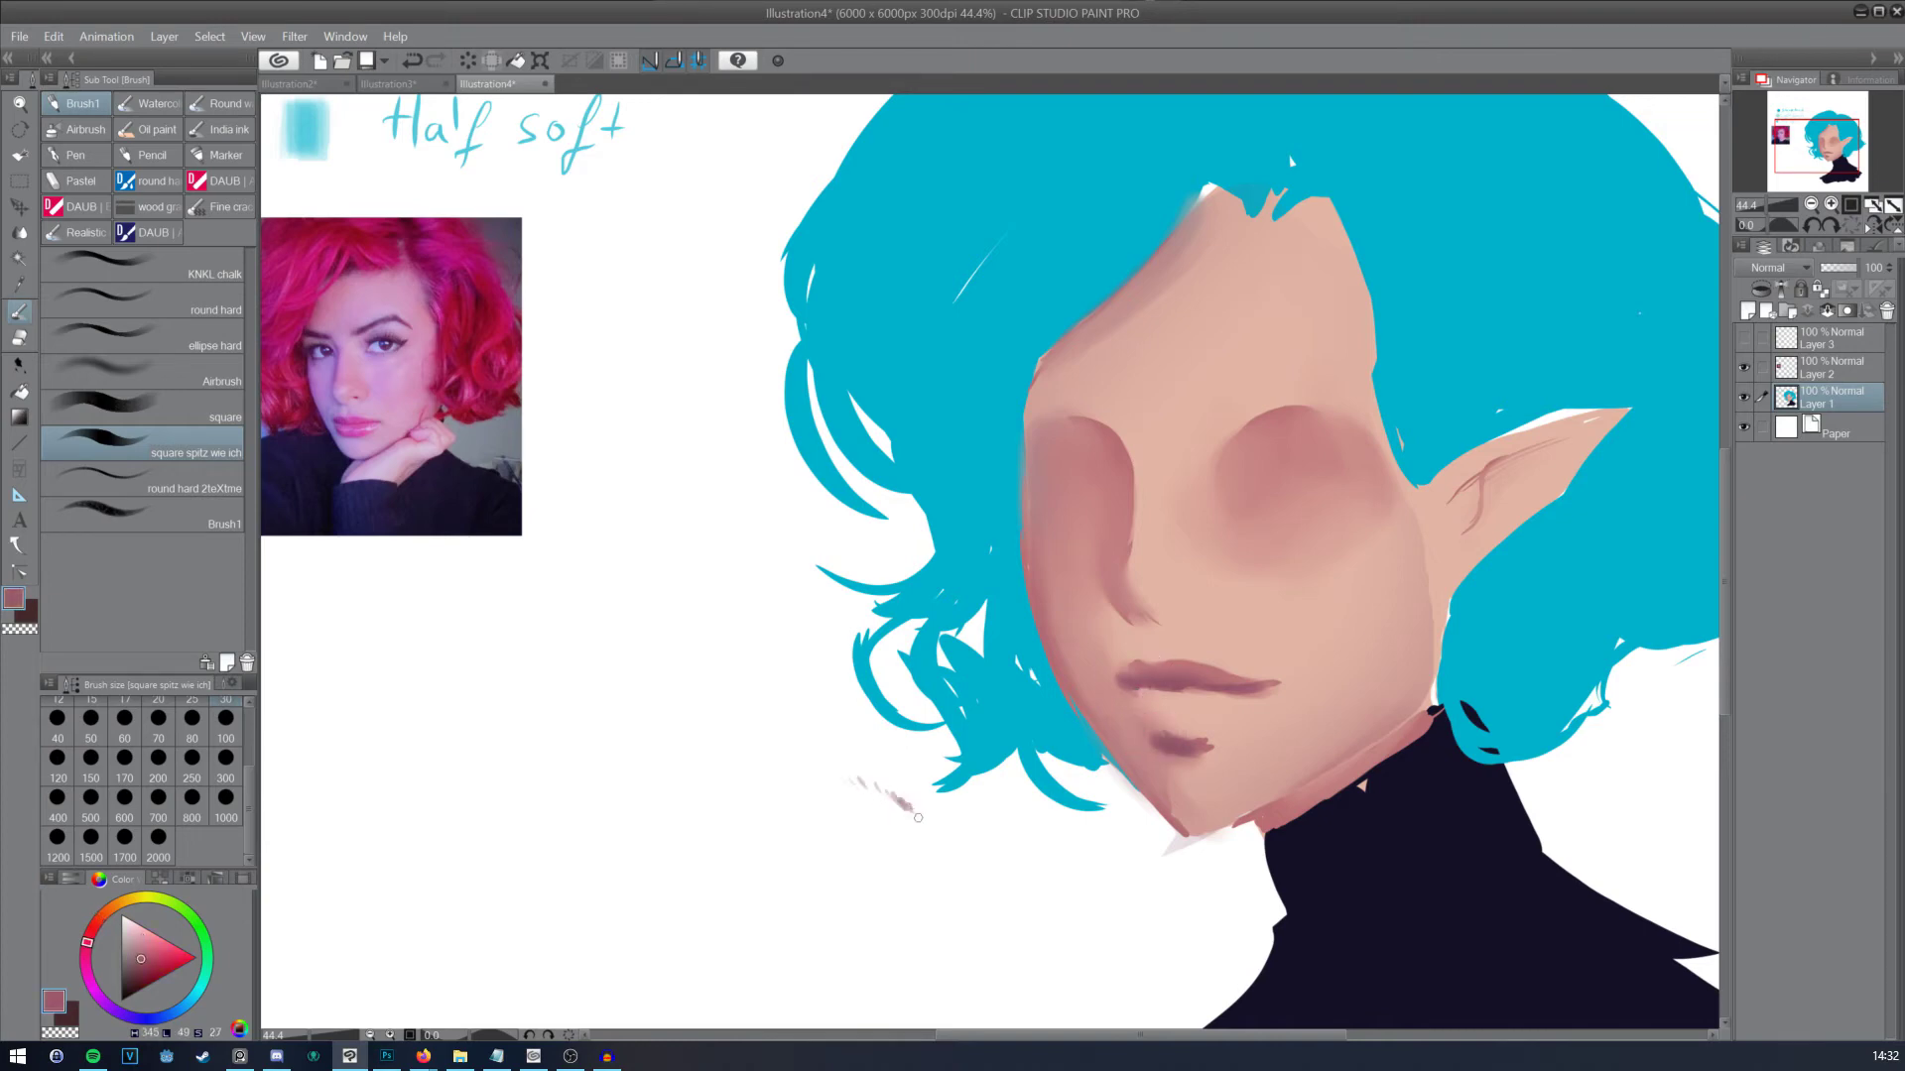
pyautogui.hotkey('ctrl', 'z')
pyautogui.moveTo(785, 726); pyautogui.dragTo(800, 737)
pyautogui.keyDown('alt'); pyautogui.click(1195, 752); pyautogui.keyUp('alt')
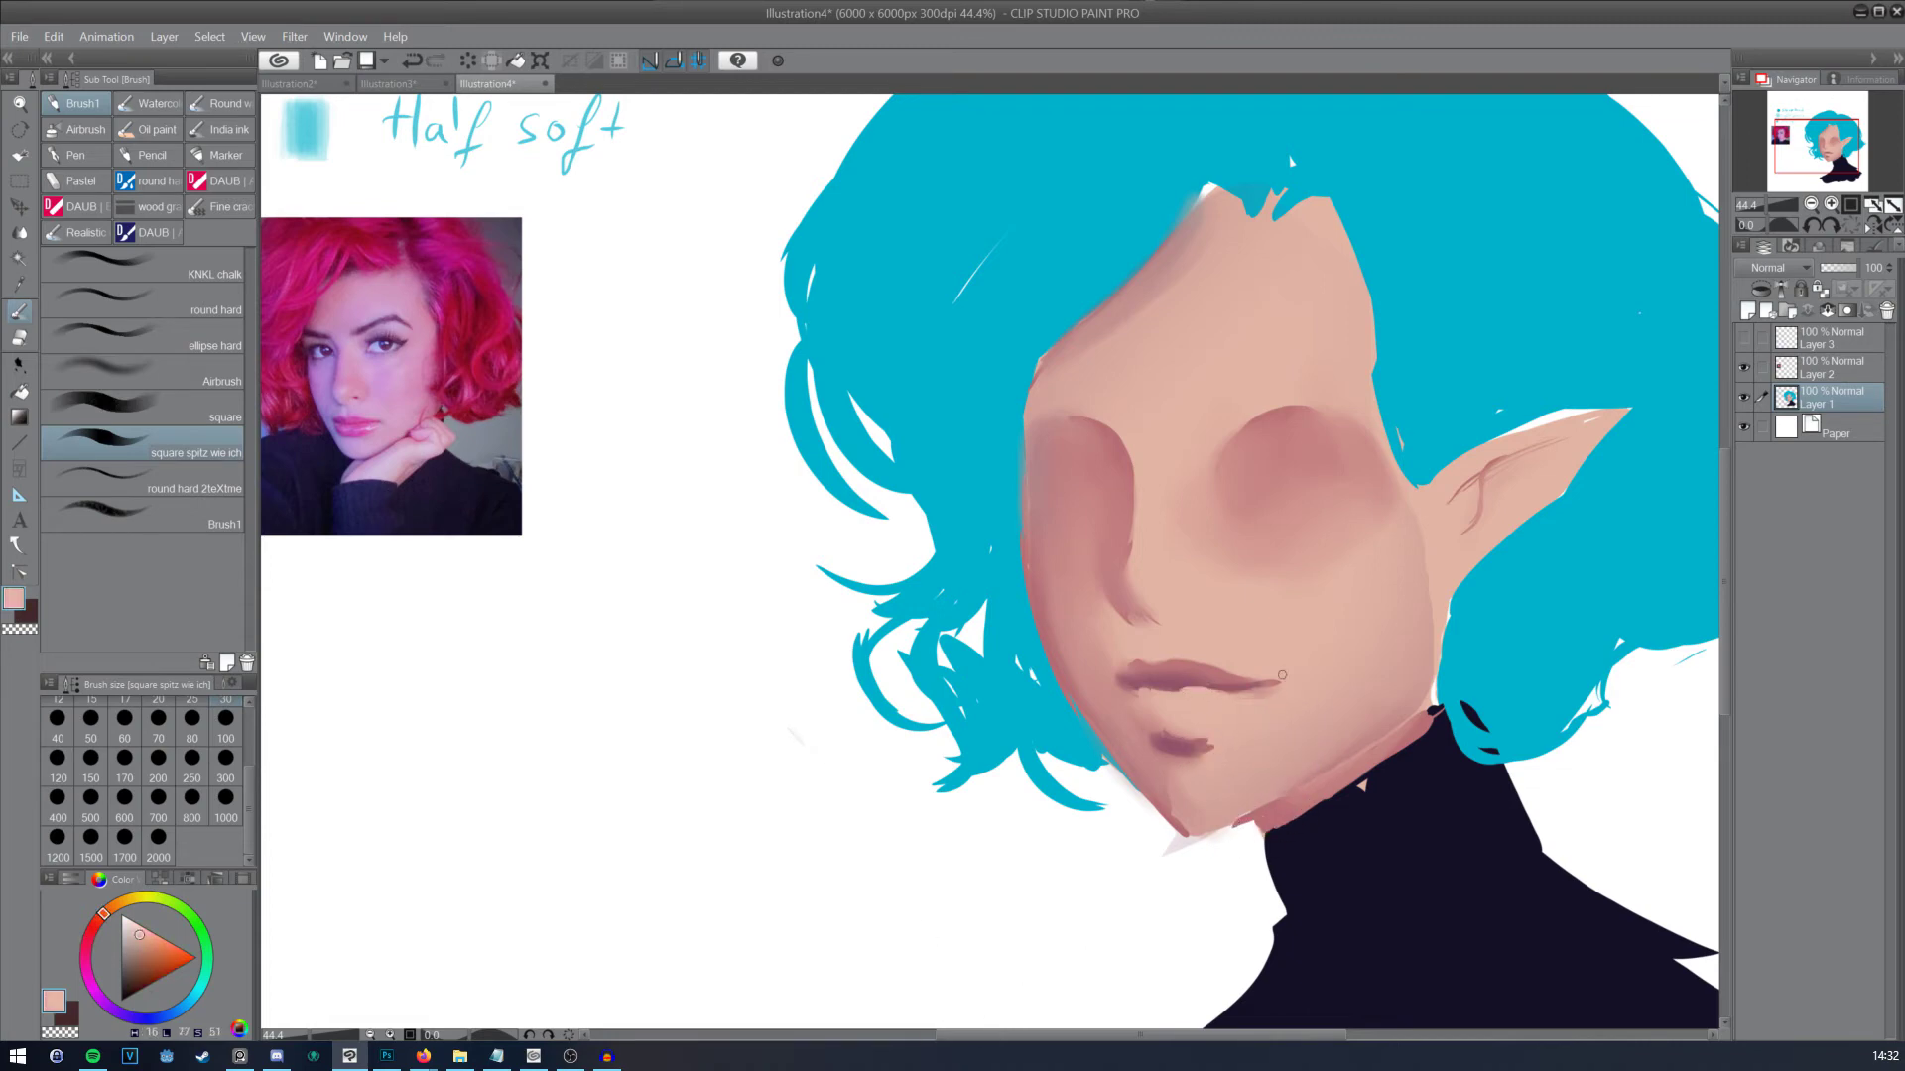
pyautogui.keyDown('alt'); pyautogui.click(1141, 747); pyautogui.keyUp('alt')
pyautogui.keyDown('alt'); pyautogui.click(1138, 670); pyautogui.keyUp('alt')
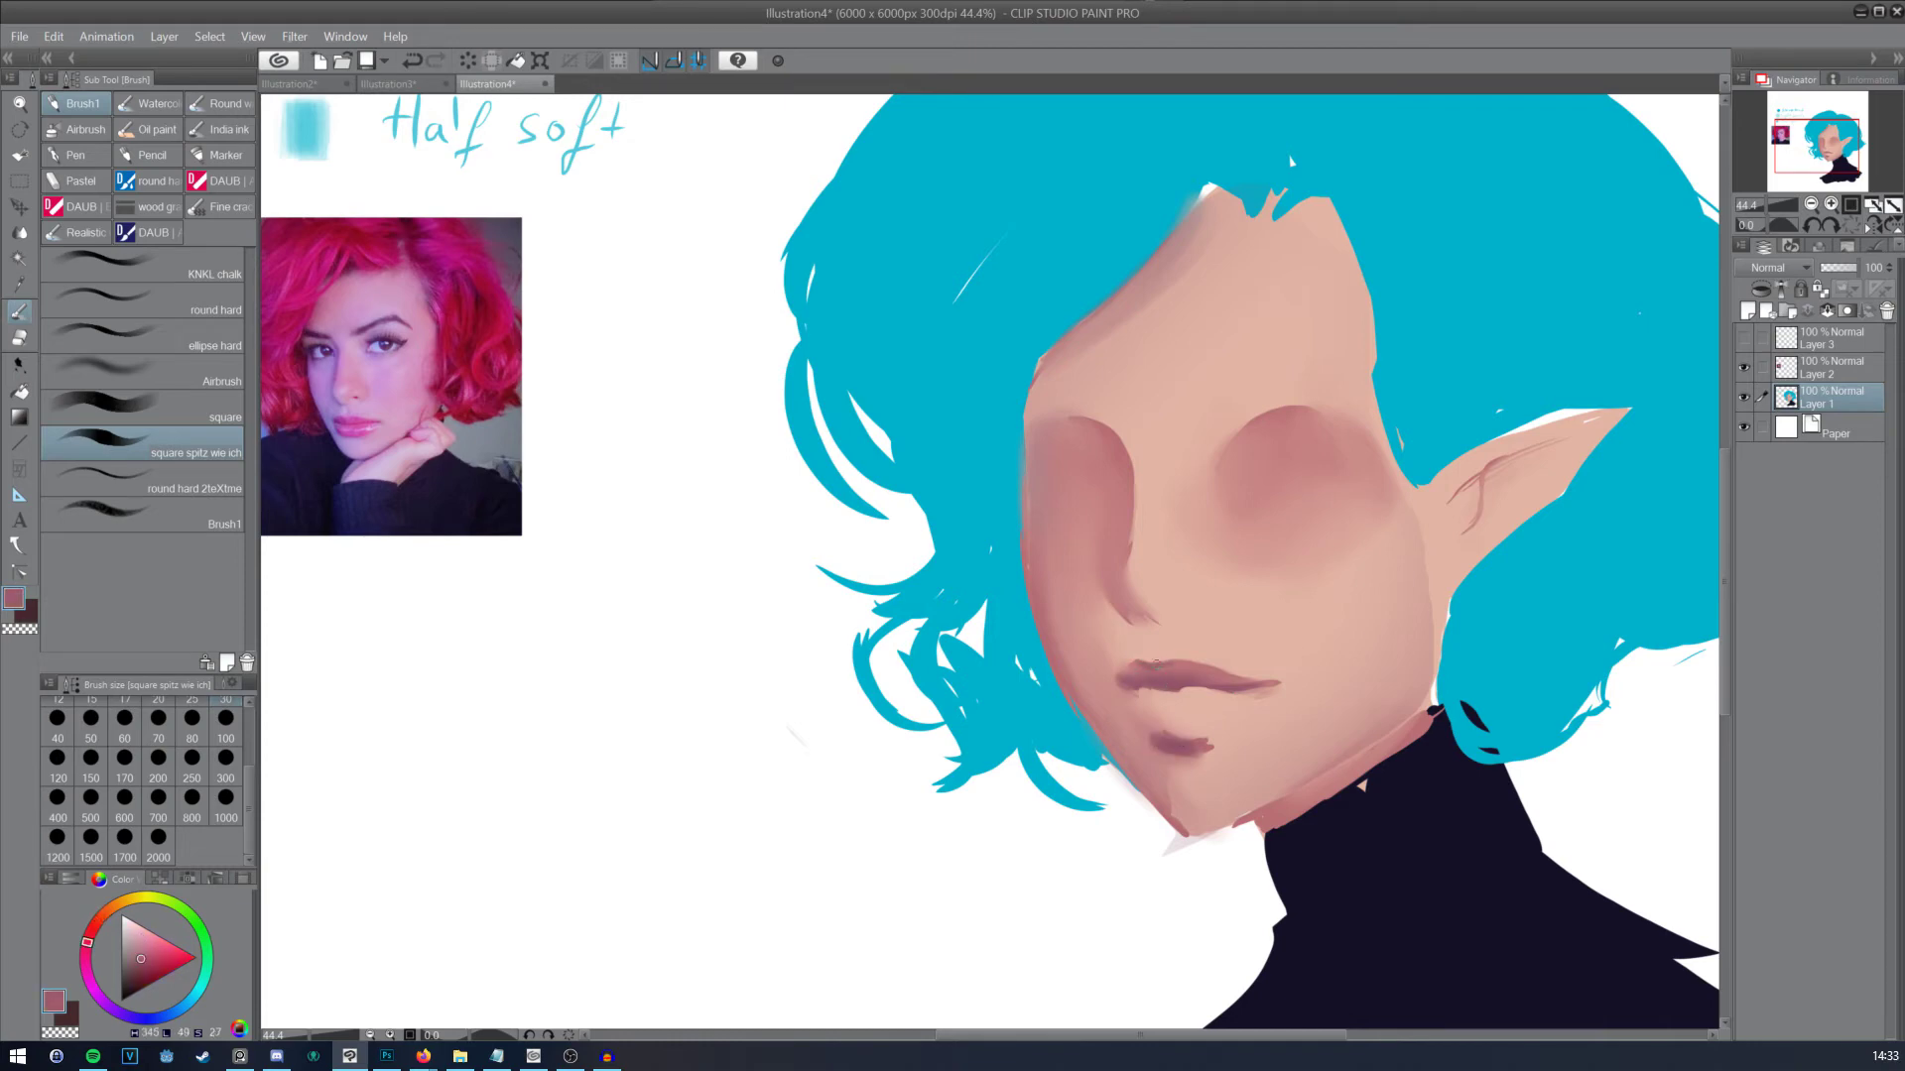
# Step: Tint the lower lip with a more saturated pink based on the reference photo, using the Soft airbrush at size 170
pyautogui.click(85, 129)
pyautogui.click(225, 757)
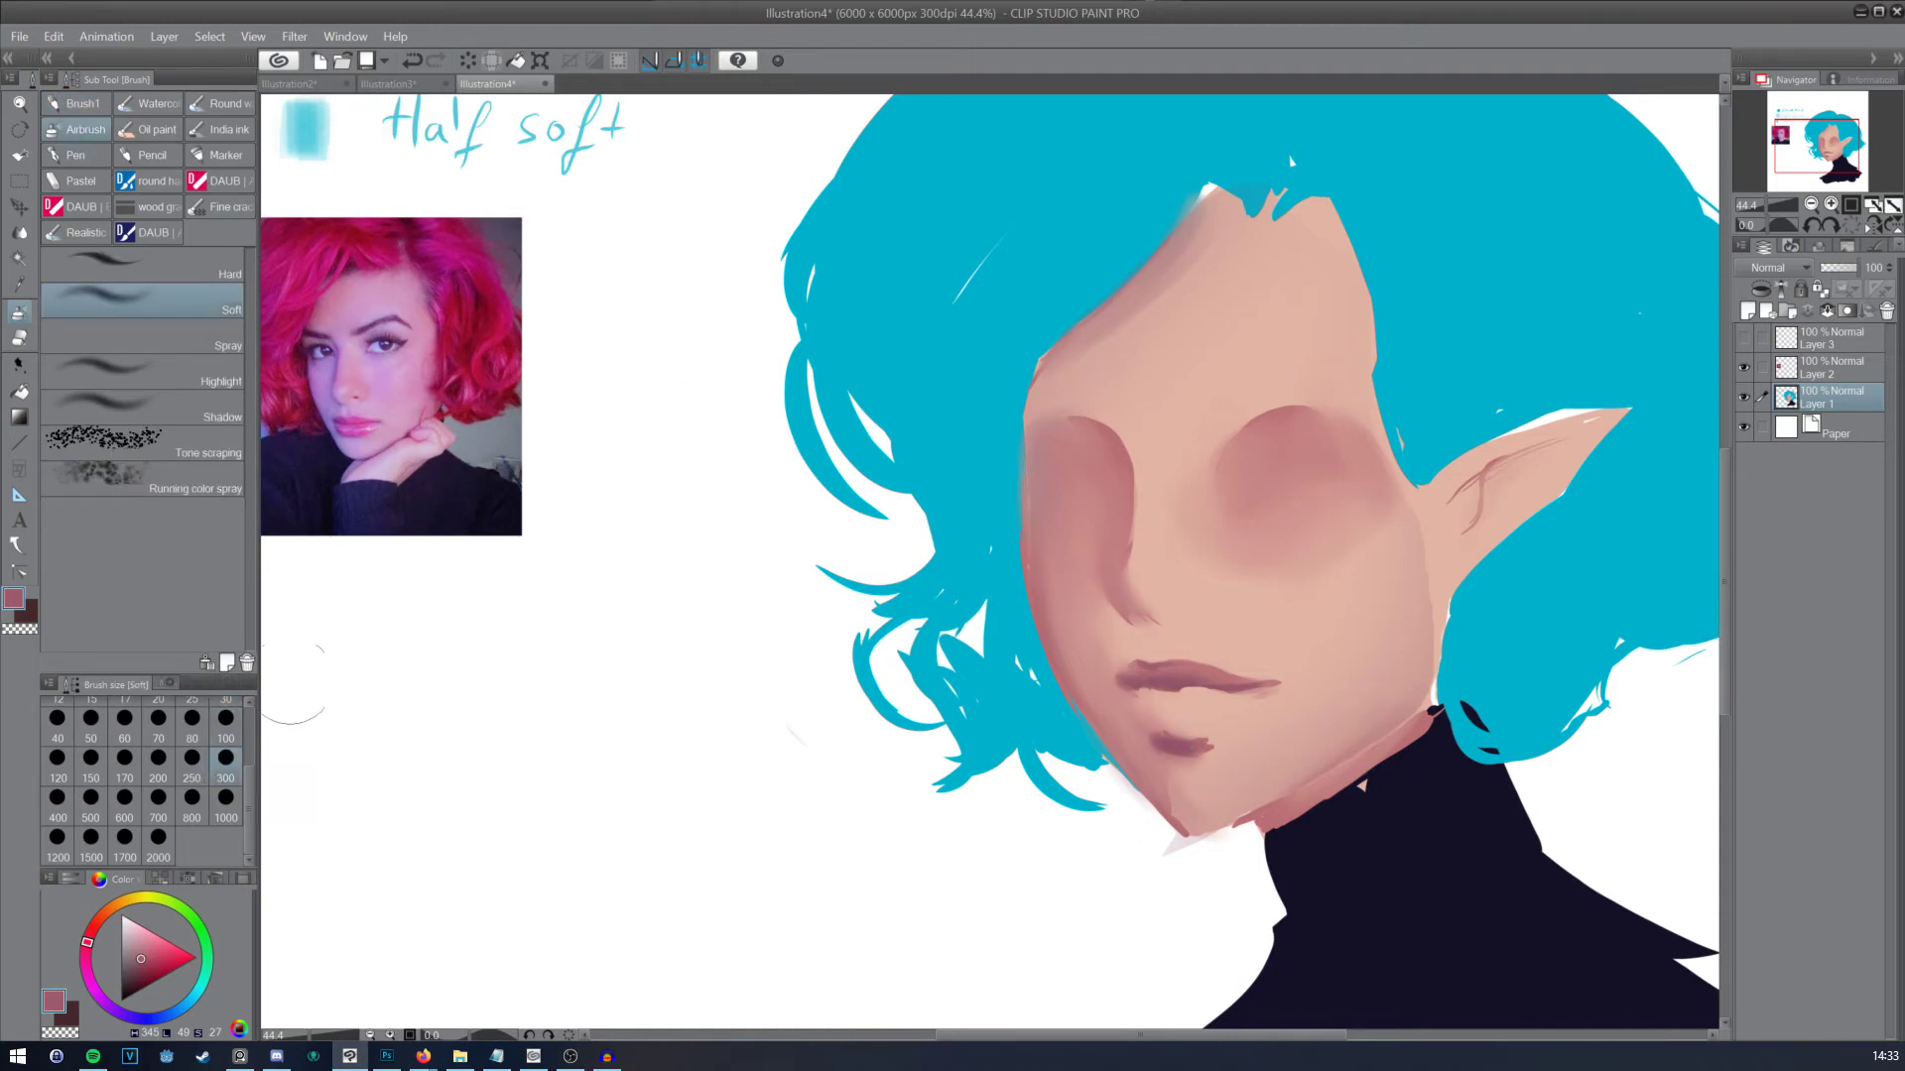
pyautogui.keyDown('alt'); pyautogui.click(349, 488); pyautogui.keyUp('alt')
pyautogui.click(163, 964)
pyautogui.press('ctrl')
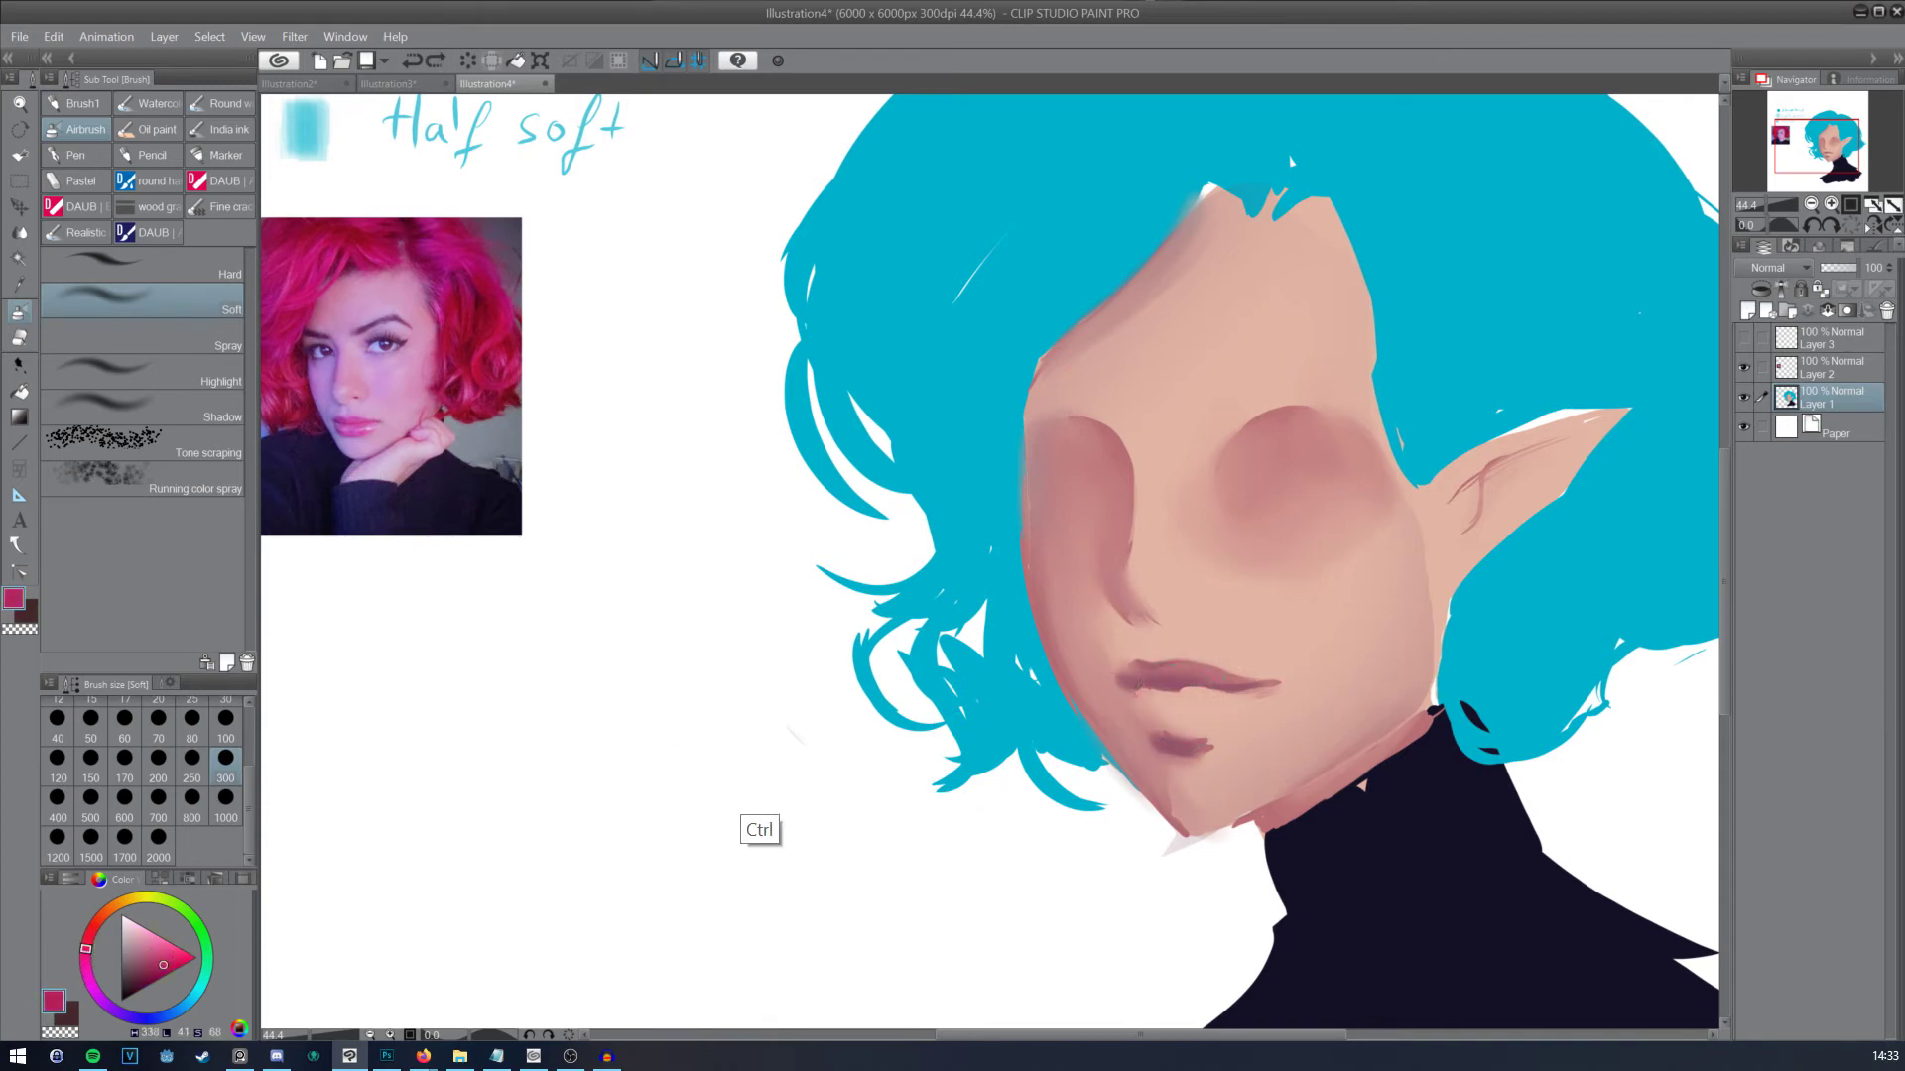
pyautogui.click(192, 719)
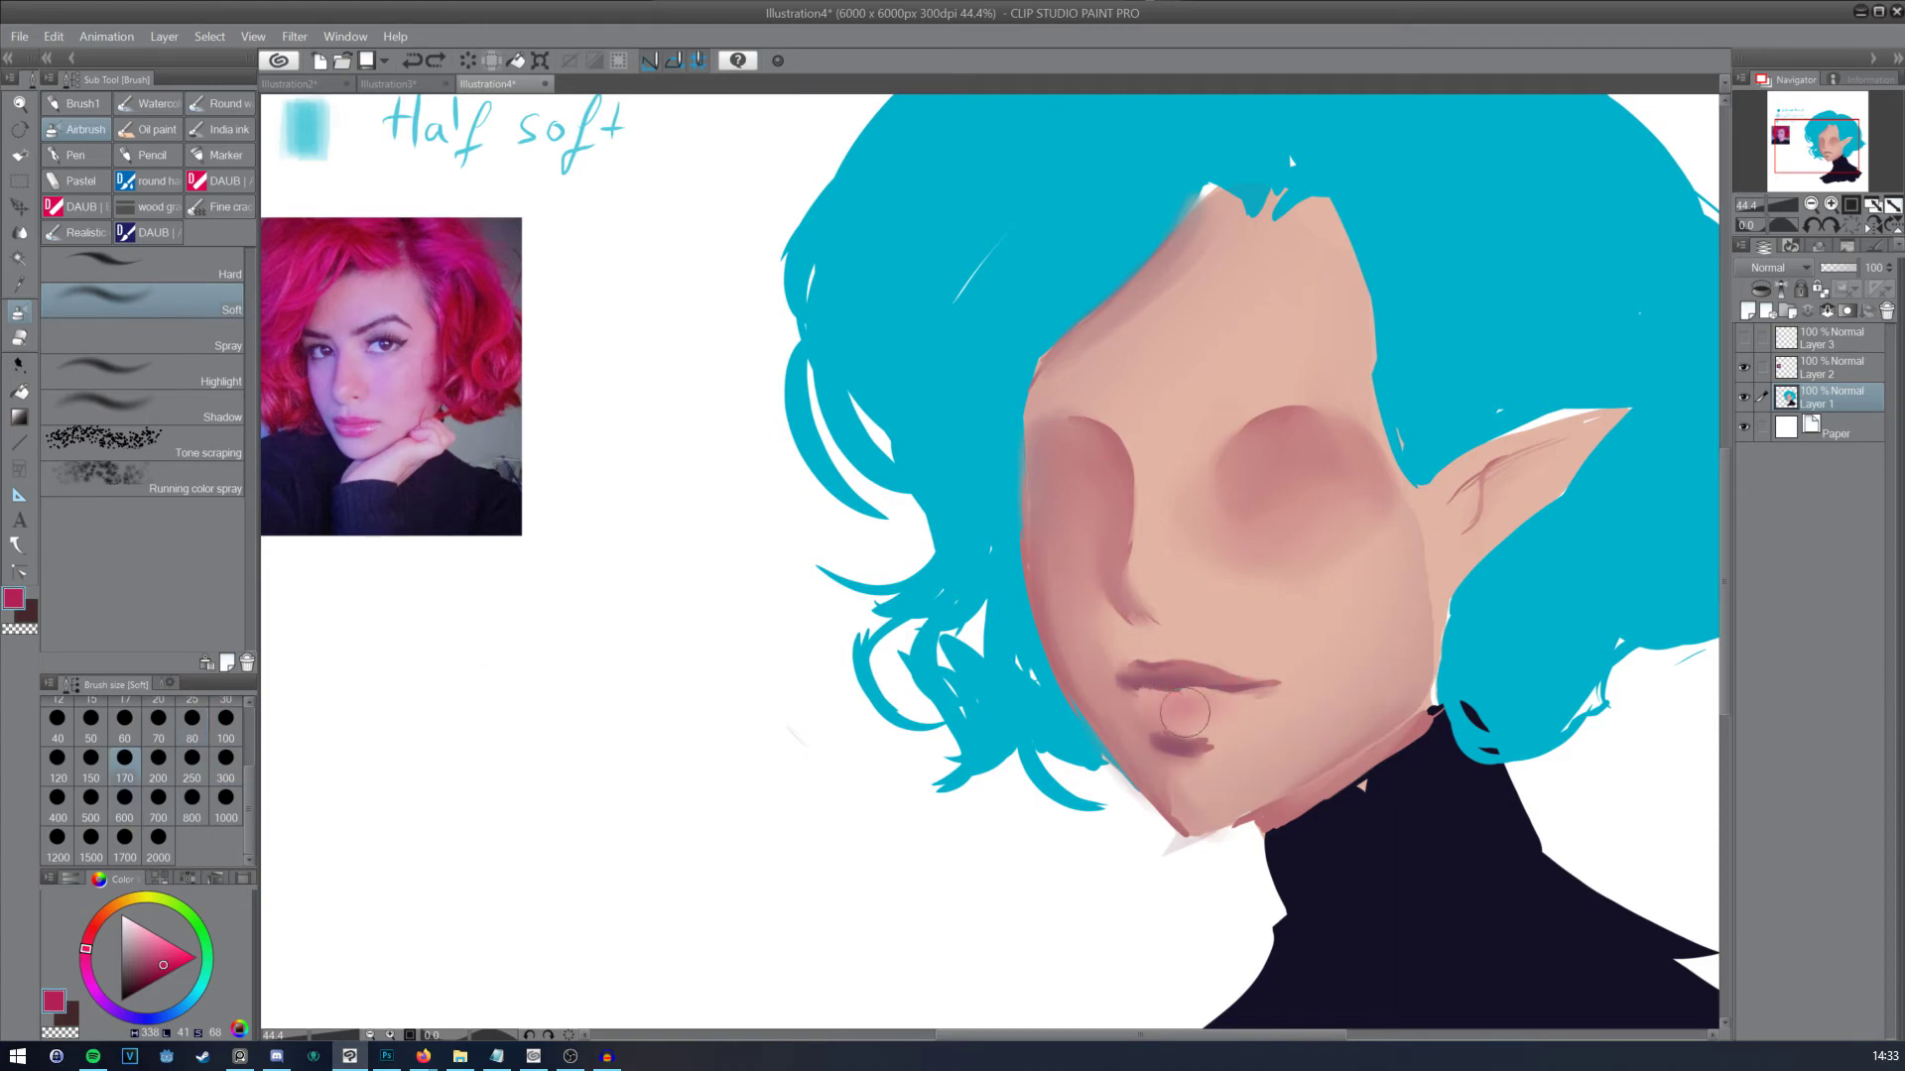
# Step: Brighten the lower lip with progressively paler pinks using the Soft airbrush at size 100, and add crisp highlights with the Turnip pen
pyautogui.click(148, 930)
pyautogui.click(225, 722)
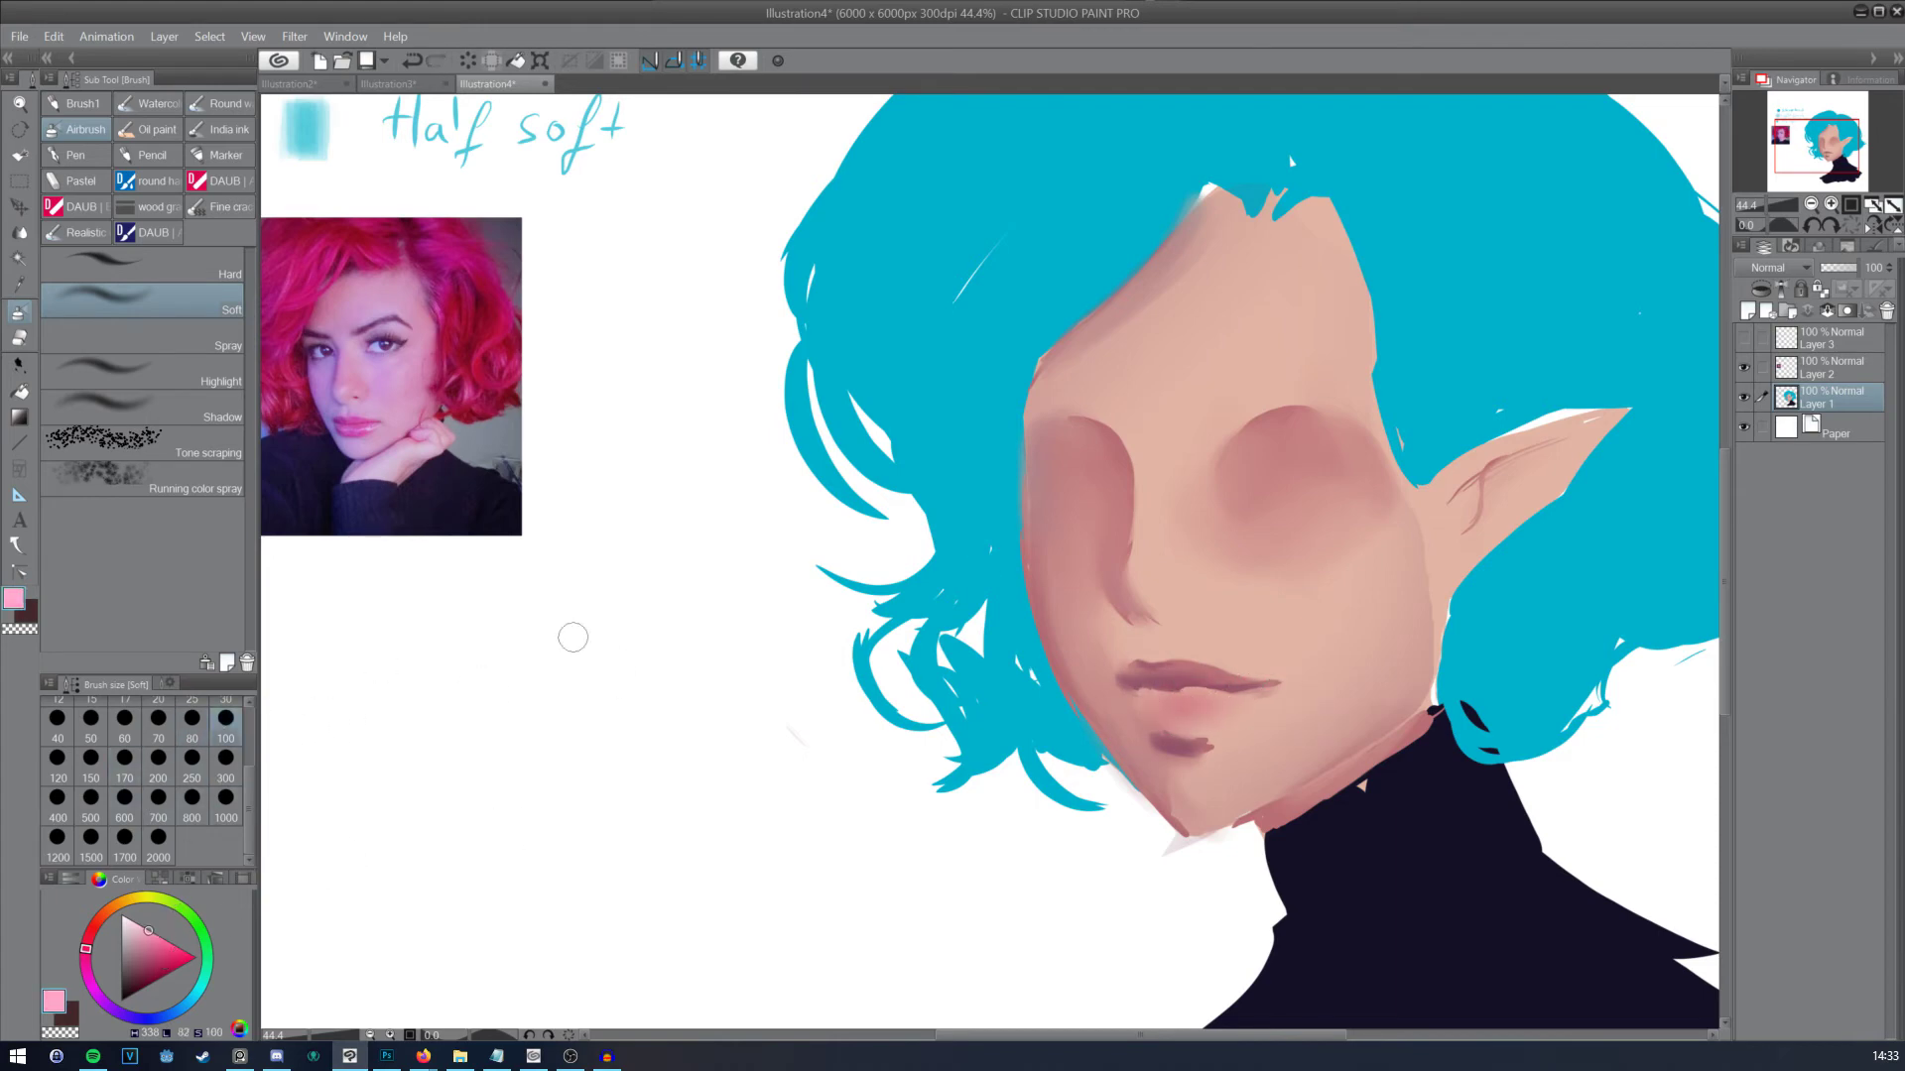
pyautogui.click(134, 921)
pyautogui.press('ctrl')
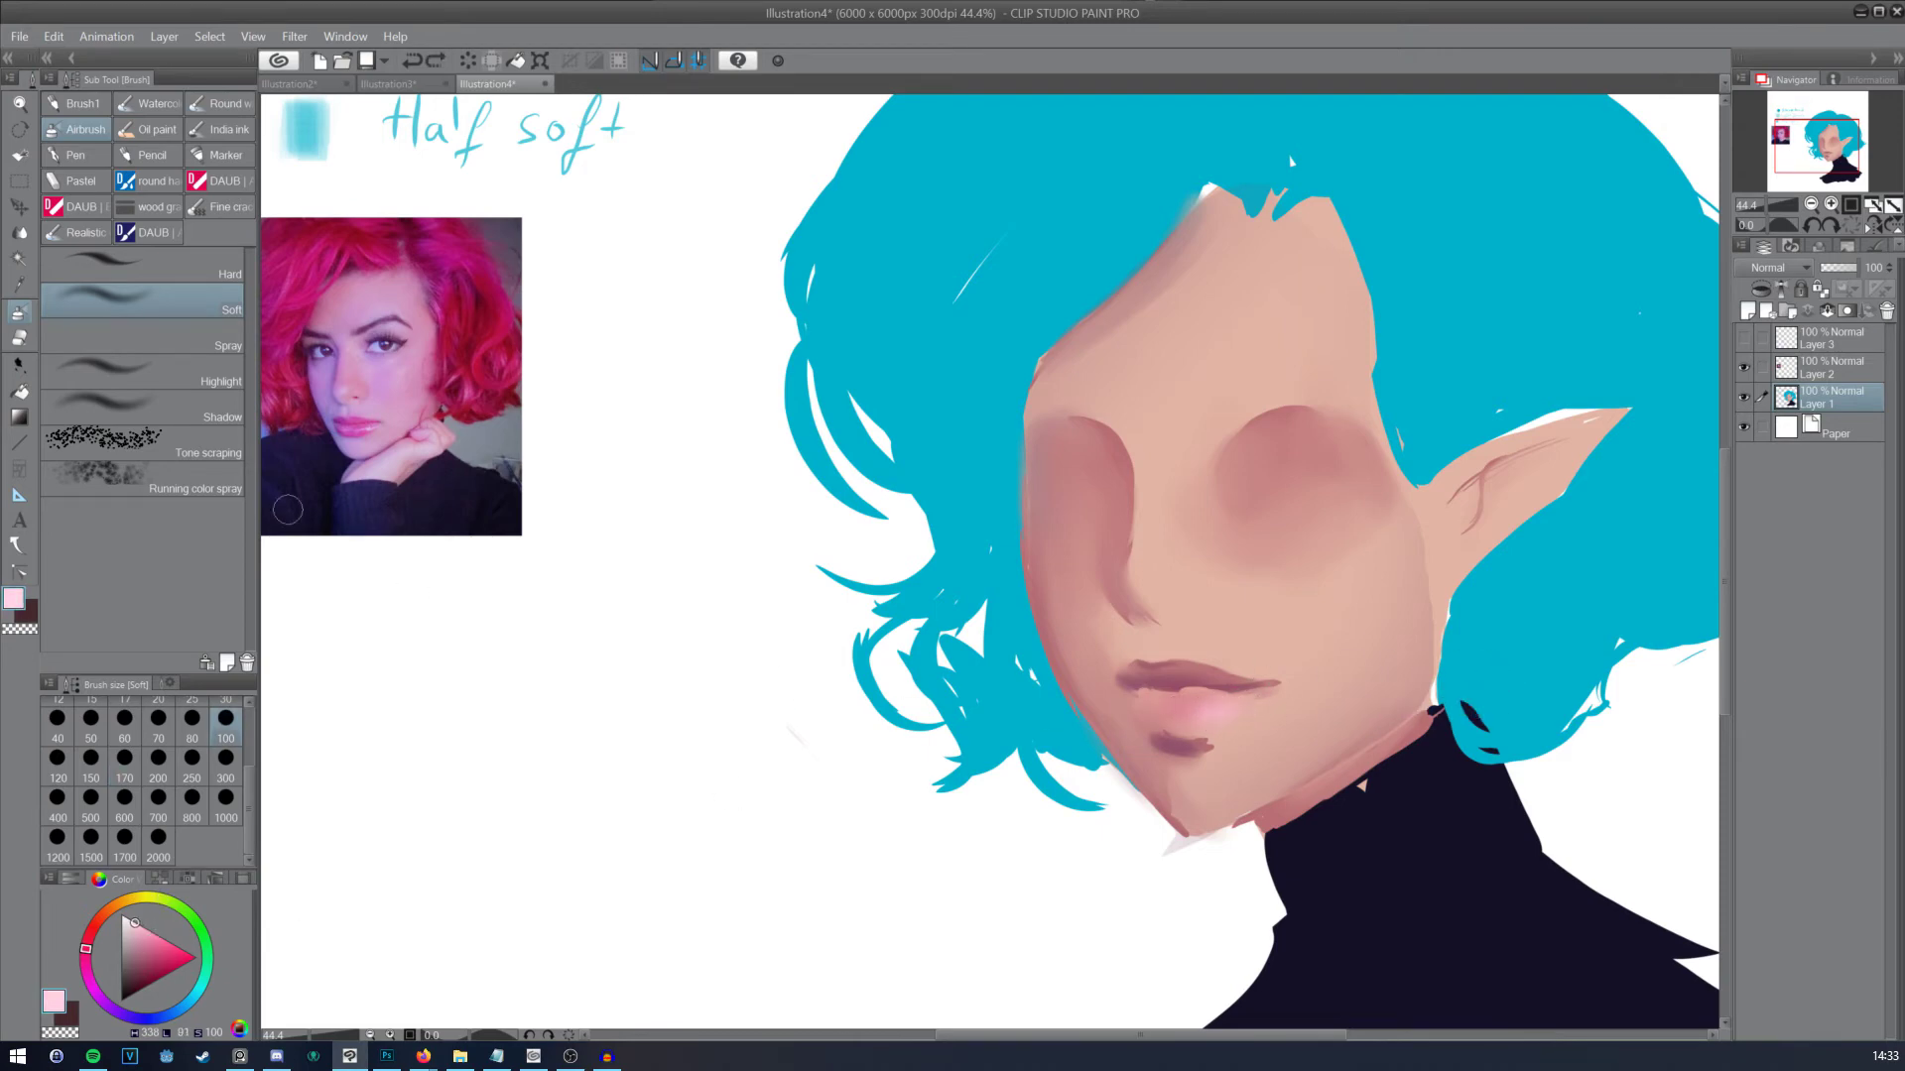
pyautogui.press('p')
pyautogui.click(1205, 710)
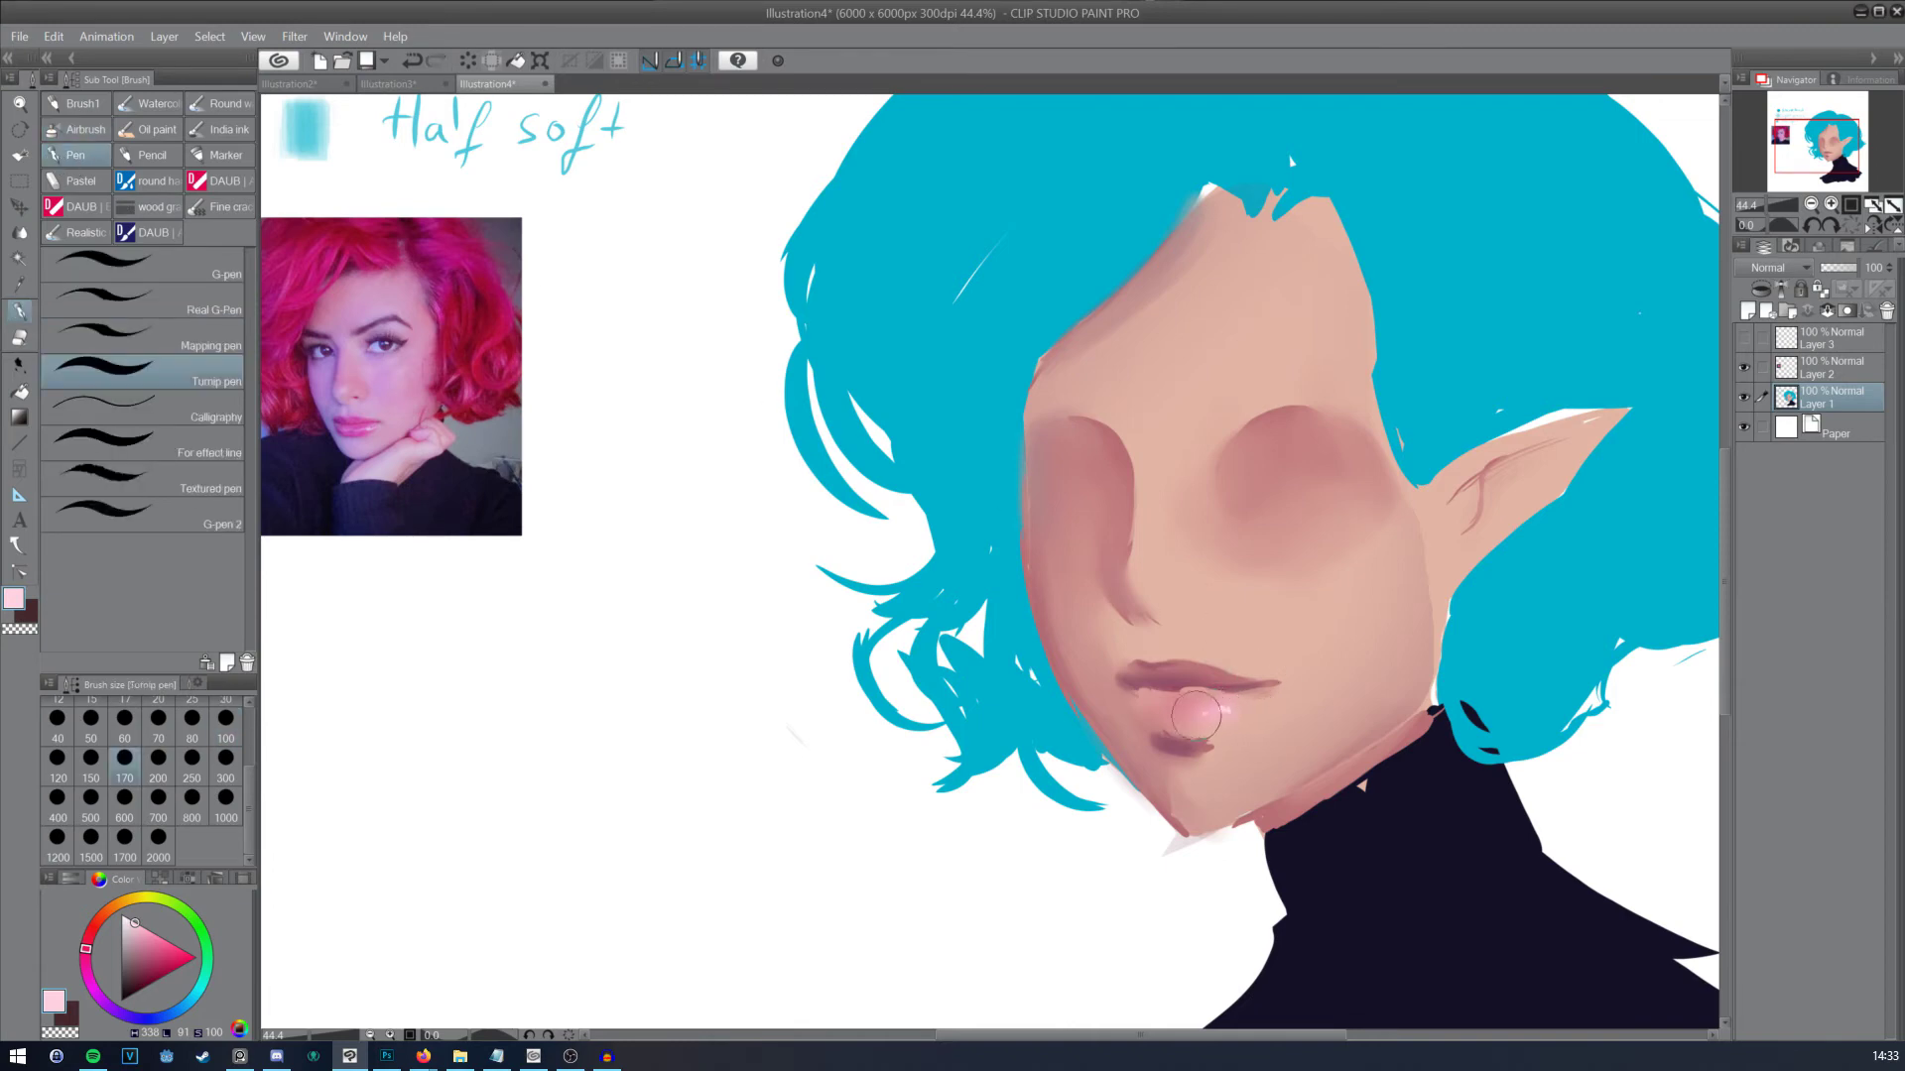
# Step: Define the lower jawline from the chin toward the ear with the "square spitz weich" brush at size 20 in a sampled reddish shadow tone
pyautogui.click(82, 103)
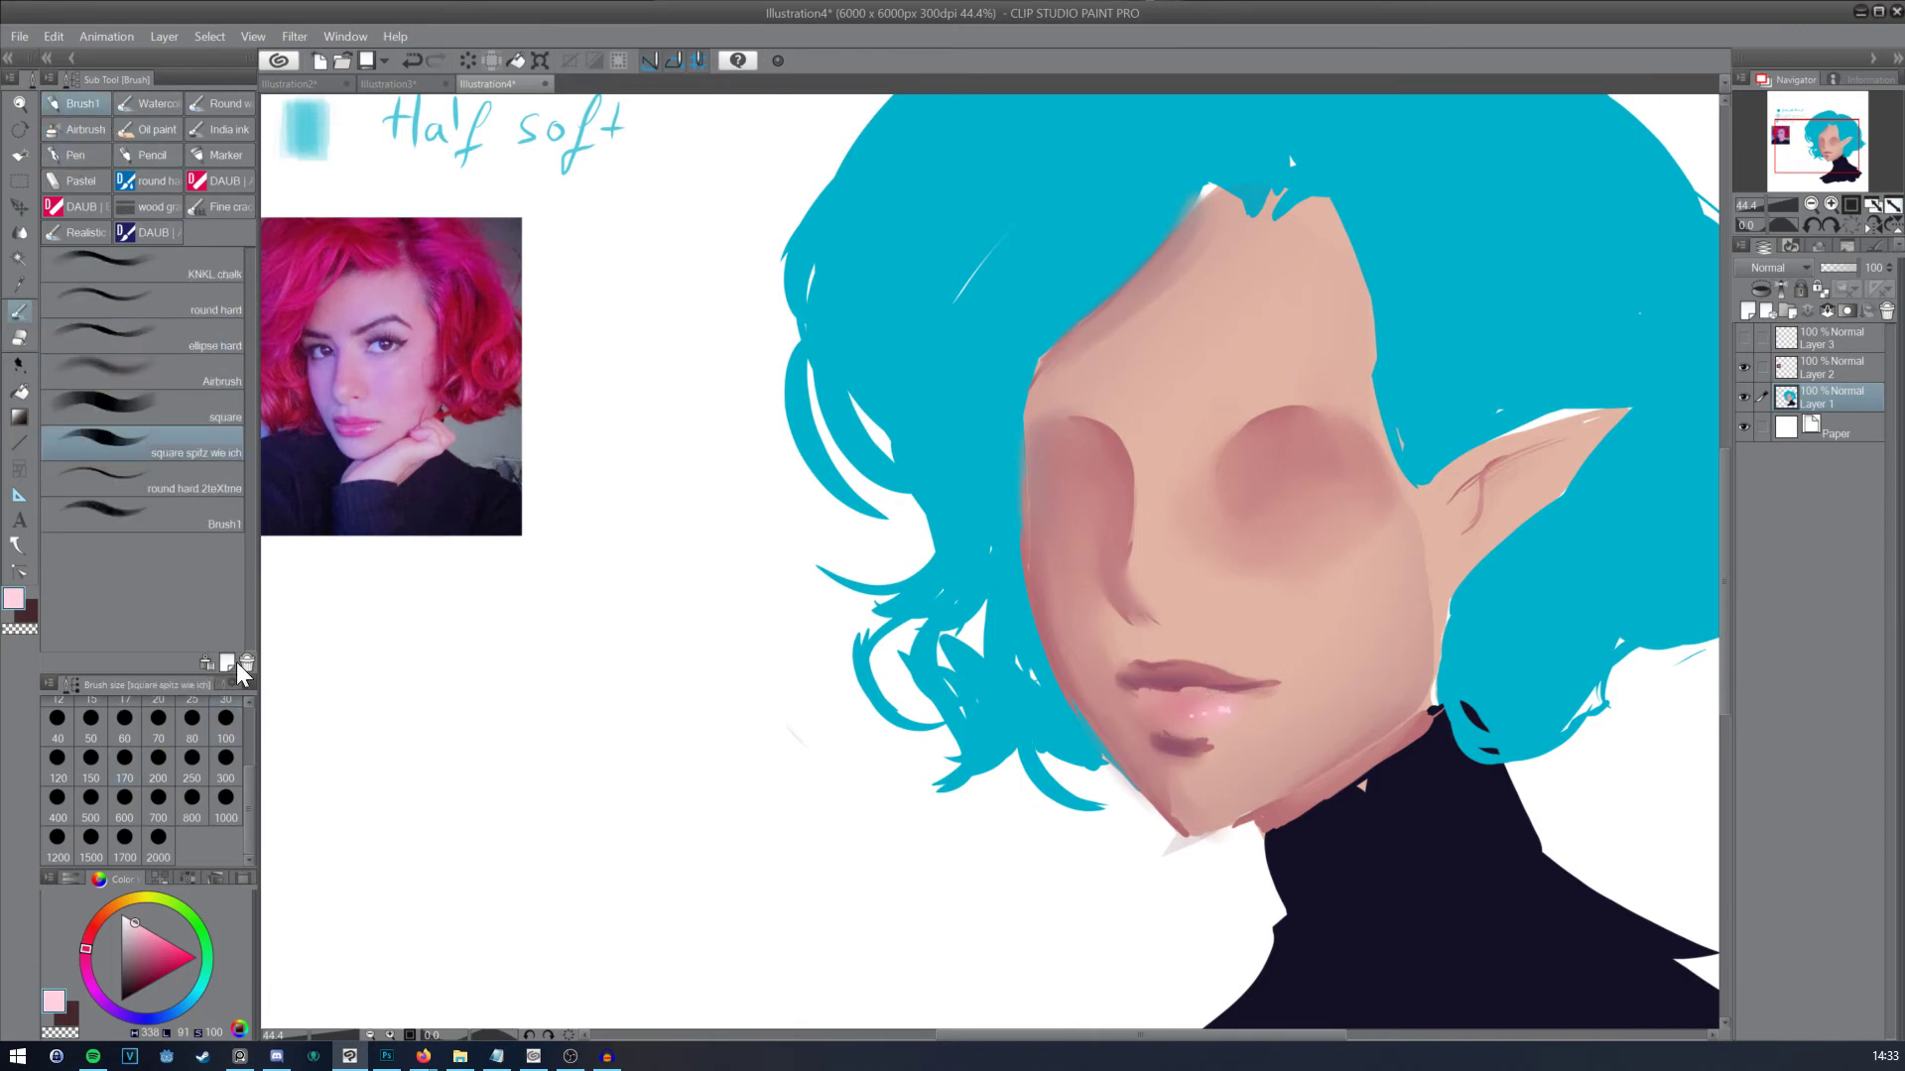
pyautogui.scroll(3, 231, 705)
pyautogui.click(158, 785)
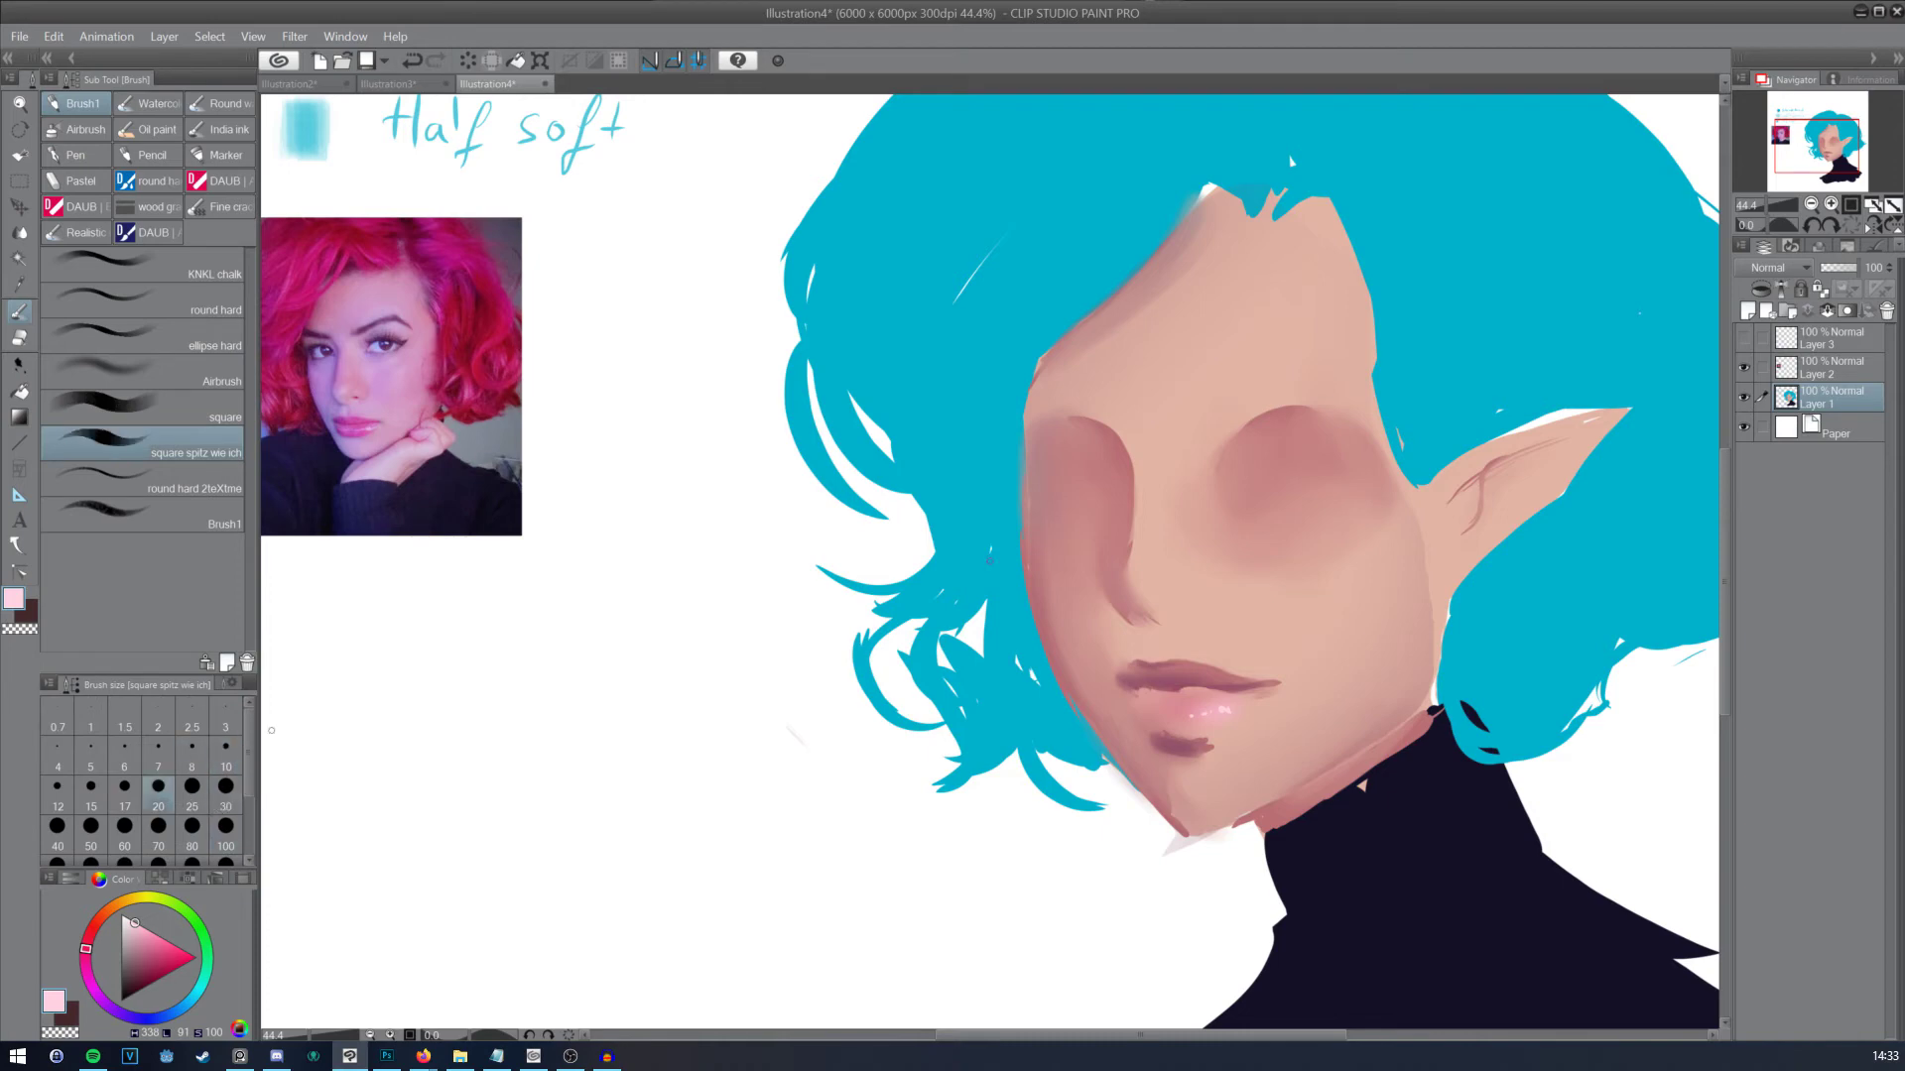
pyautogui.keyDown('alt'); pyautogui.click(1177, 791); pyautogui.keyUp('alt')
pyautogui.moveTo(1215, 830); pyautogui.dragTo(1378, 736)
pyautogui.hotkey('ctrl', 'z')
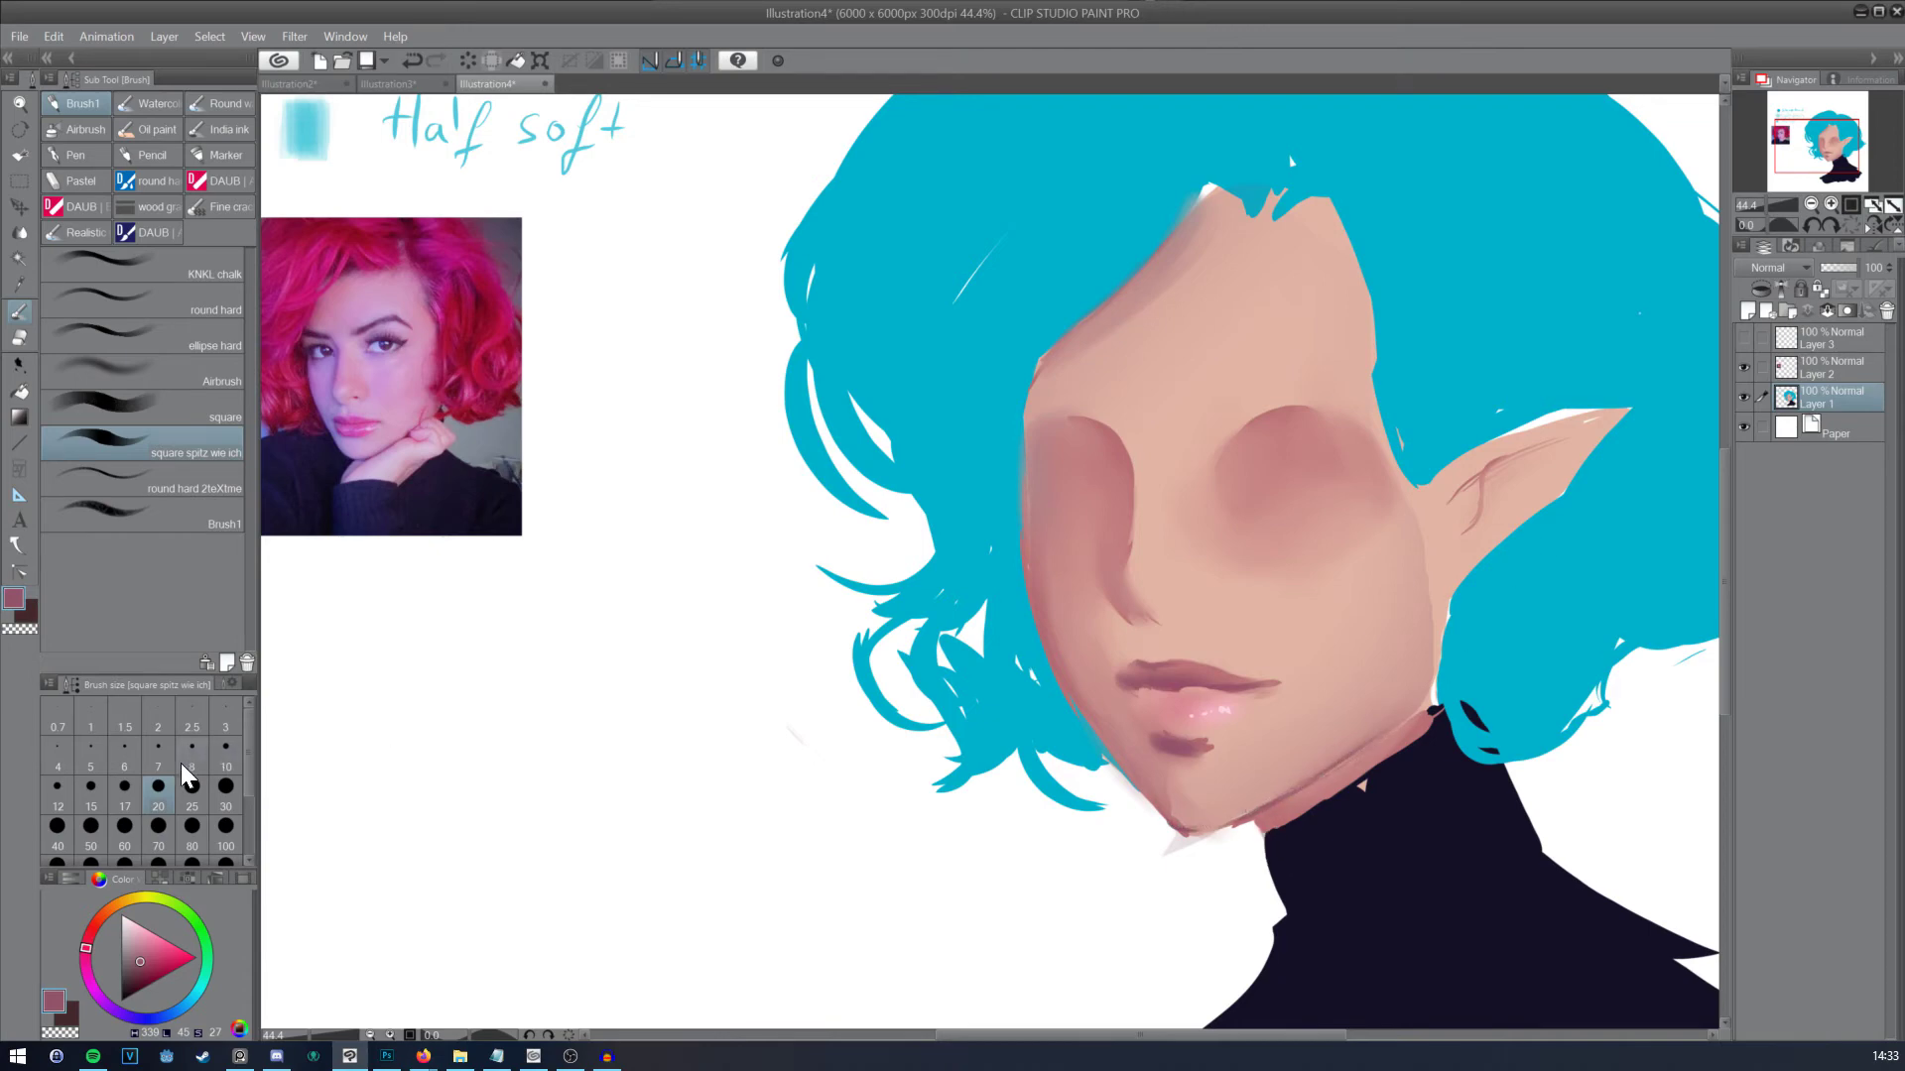
# Step: Extend the hair edge beside the jaw below the ear in the sampled cyan hair colour, with the brush at size 40
pyautogui.keyDown('alt'); pyautogui.click(1458, 709); pyautogui.keyUp('alt')
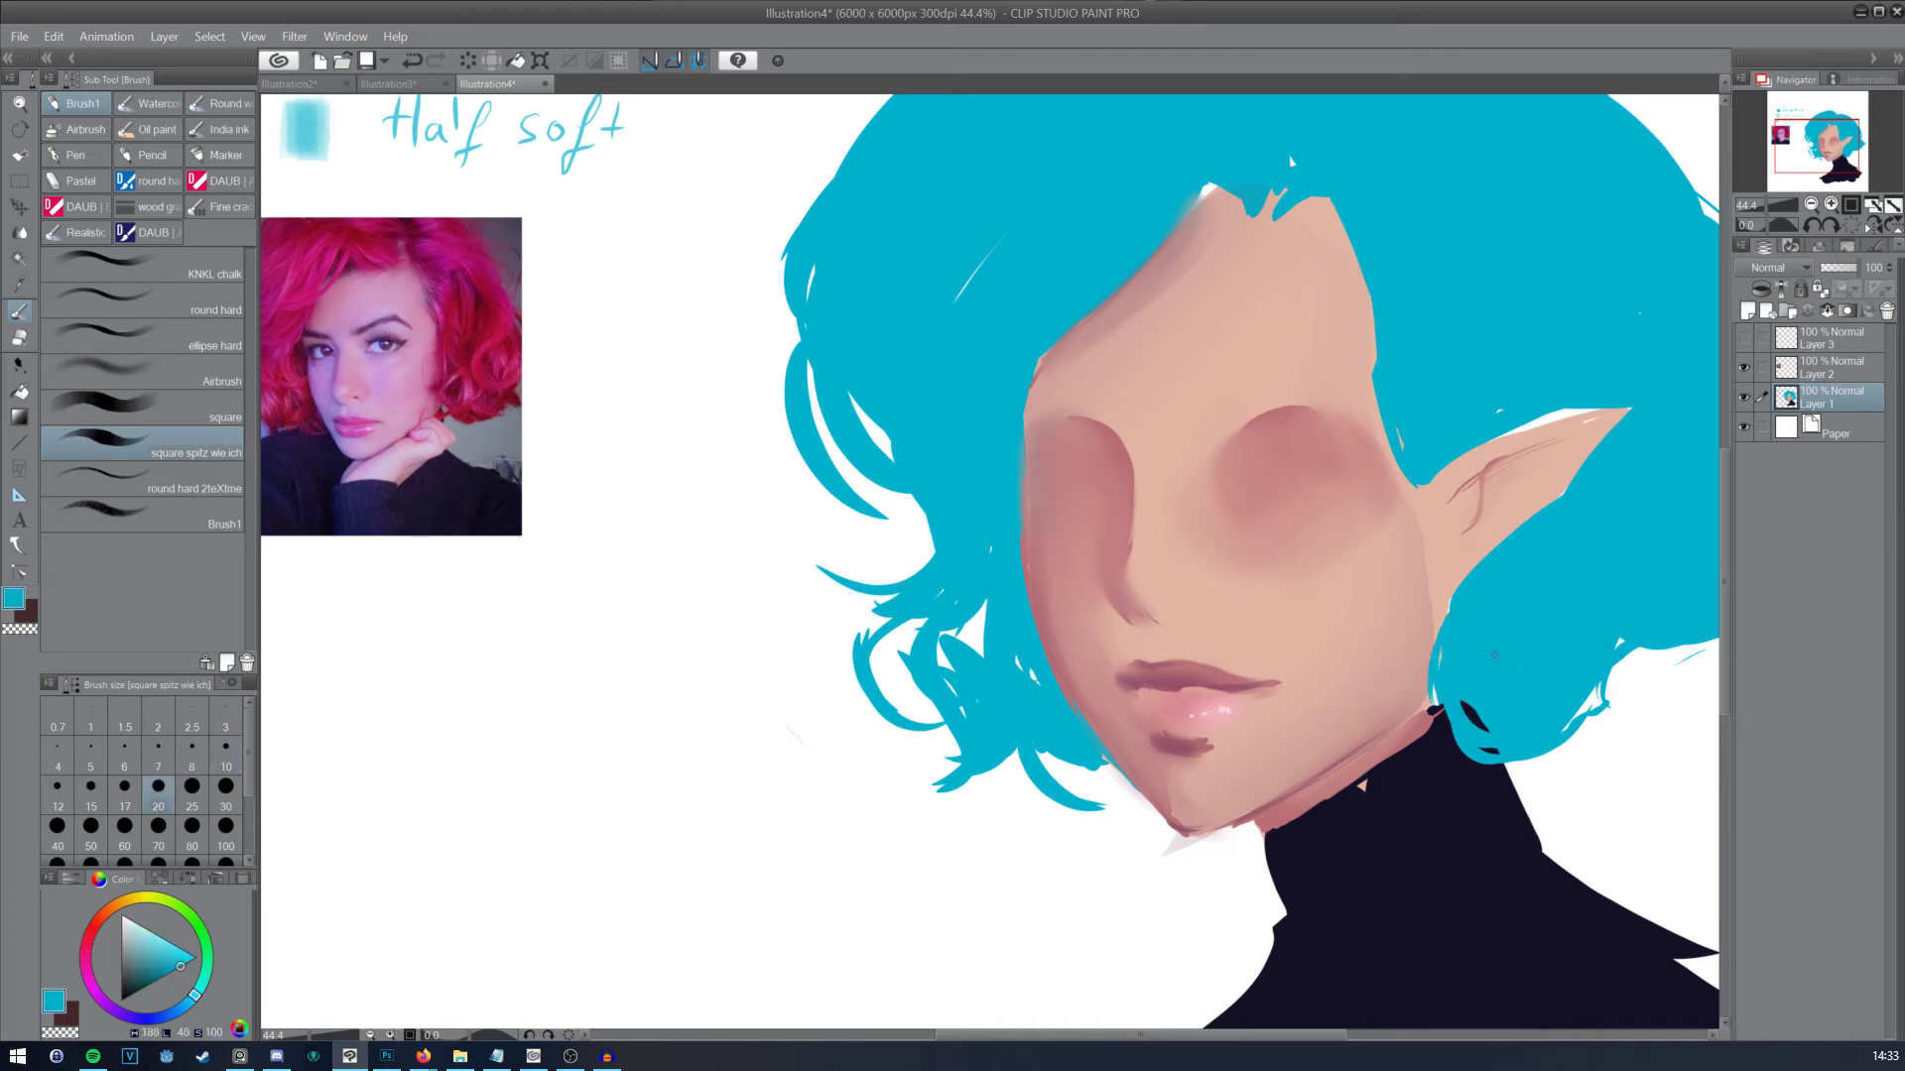
pyautogui.click(57, 829)
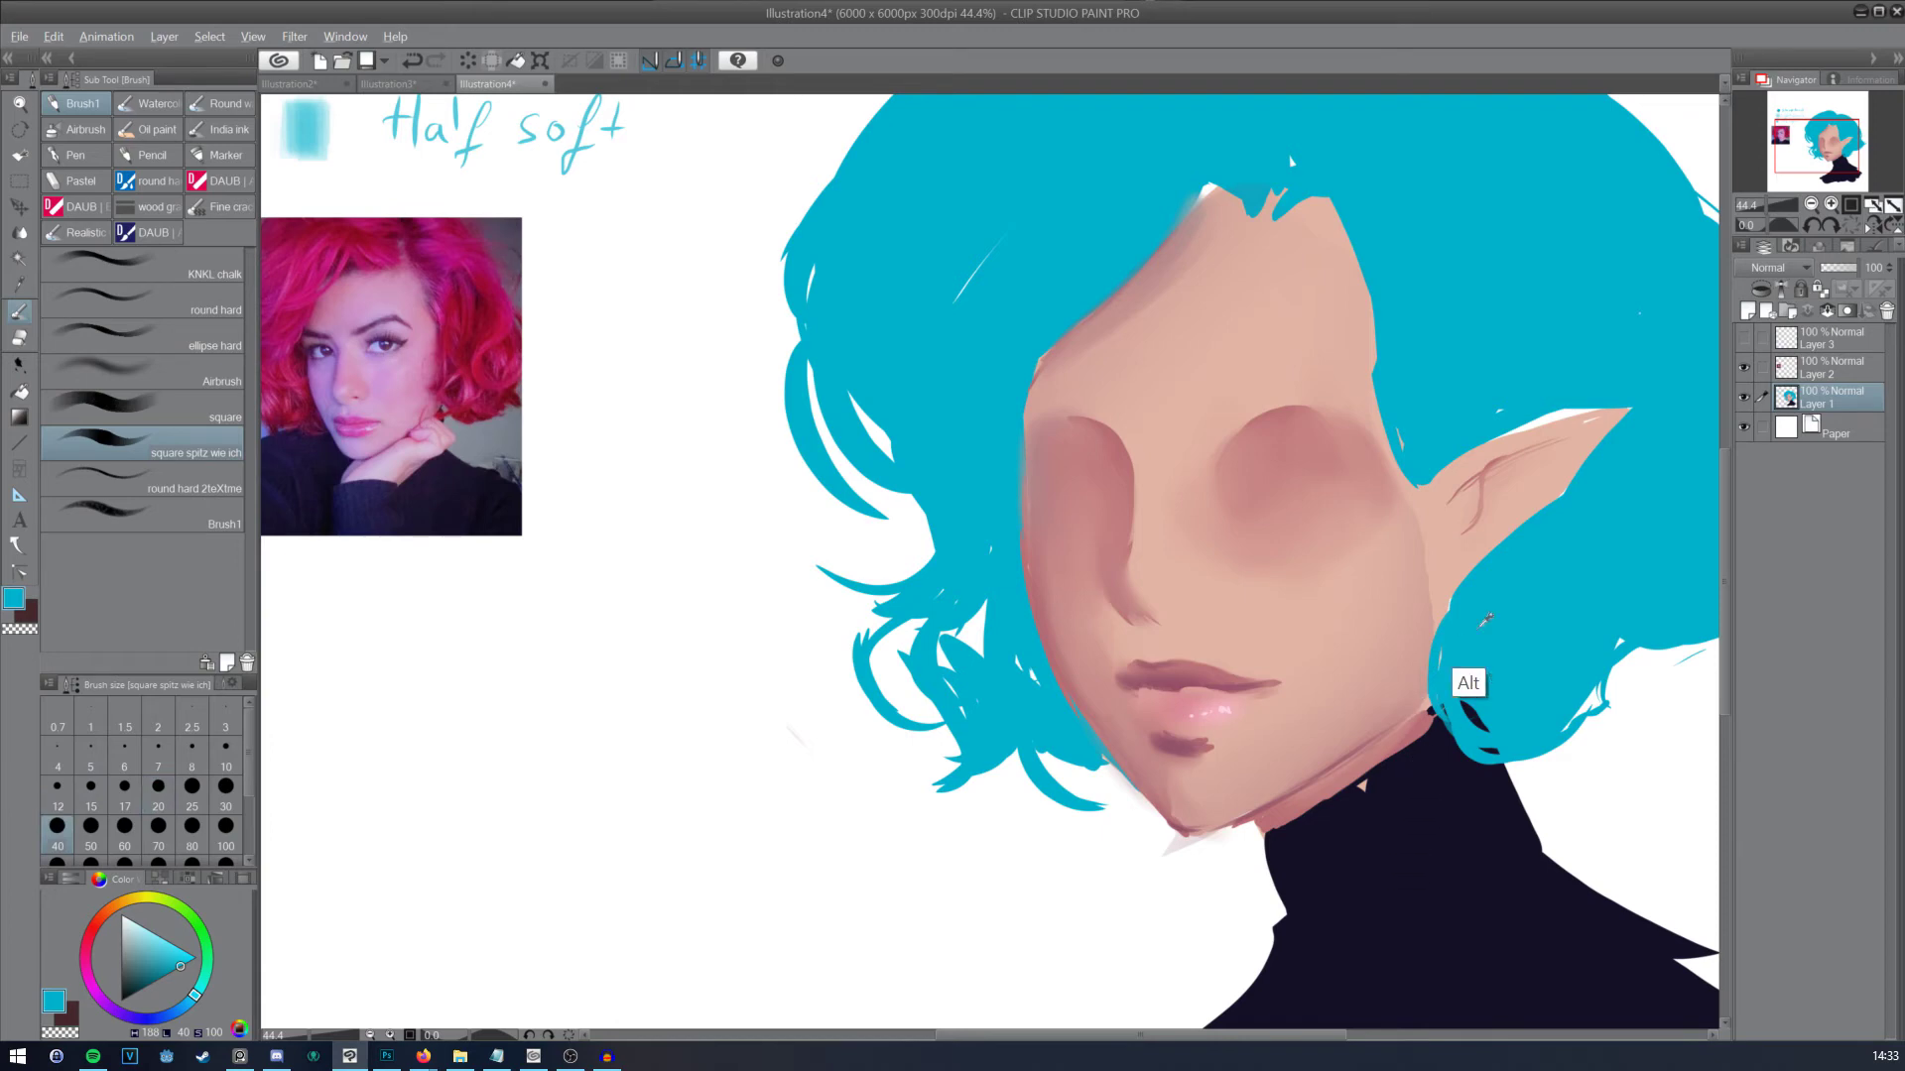
# Step: Paint both eyebrows in the turquoise hair colour above the eye sockets
pyautogui.moveTo(1210, 426)
pyautogui.mouseDown()
pyautogui.moveTo(1294, 403)
pyautogui.moveTo(1369, 415)
pyautogui.mouseUp()
pyautogui.moveTo(1046, 412); pyautogui.dragTo(1096, 425)
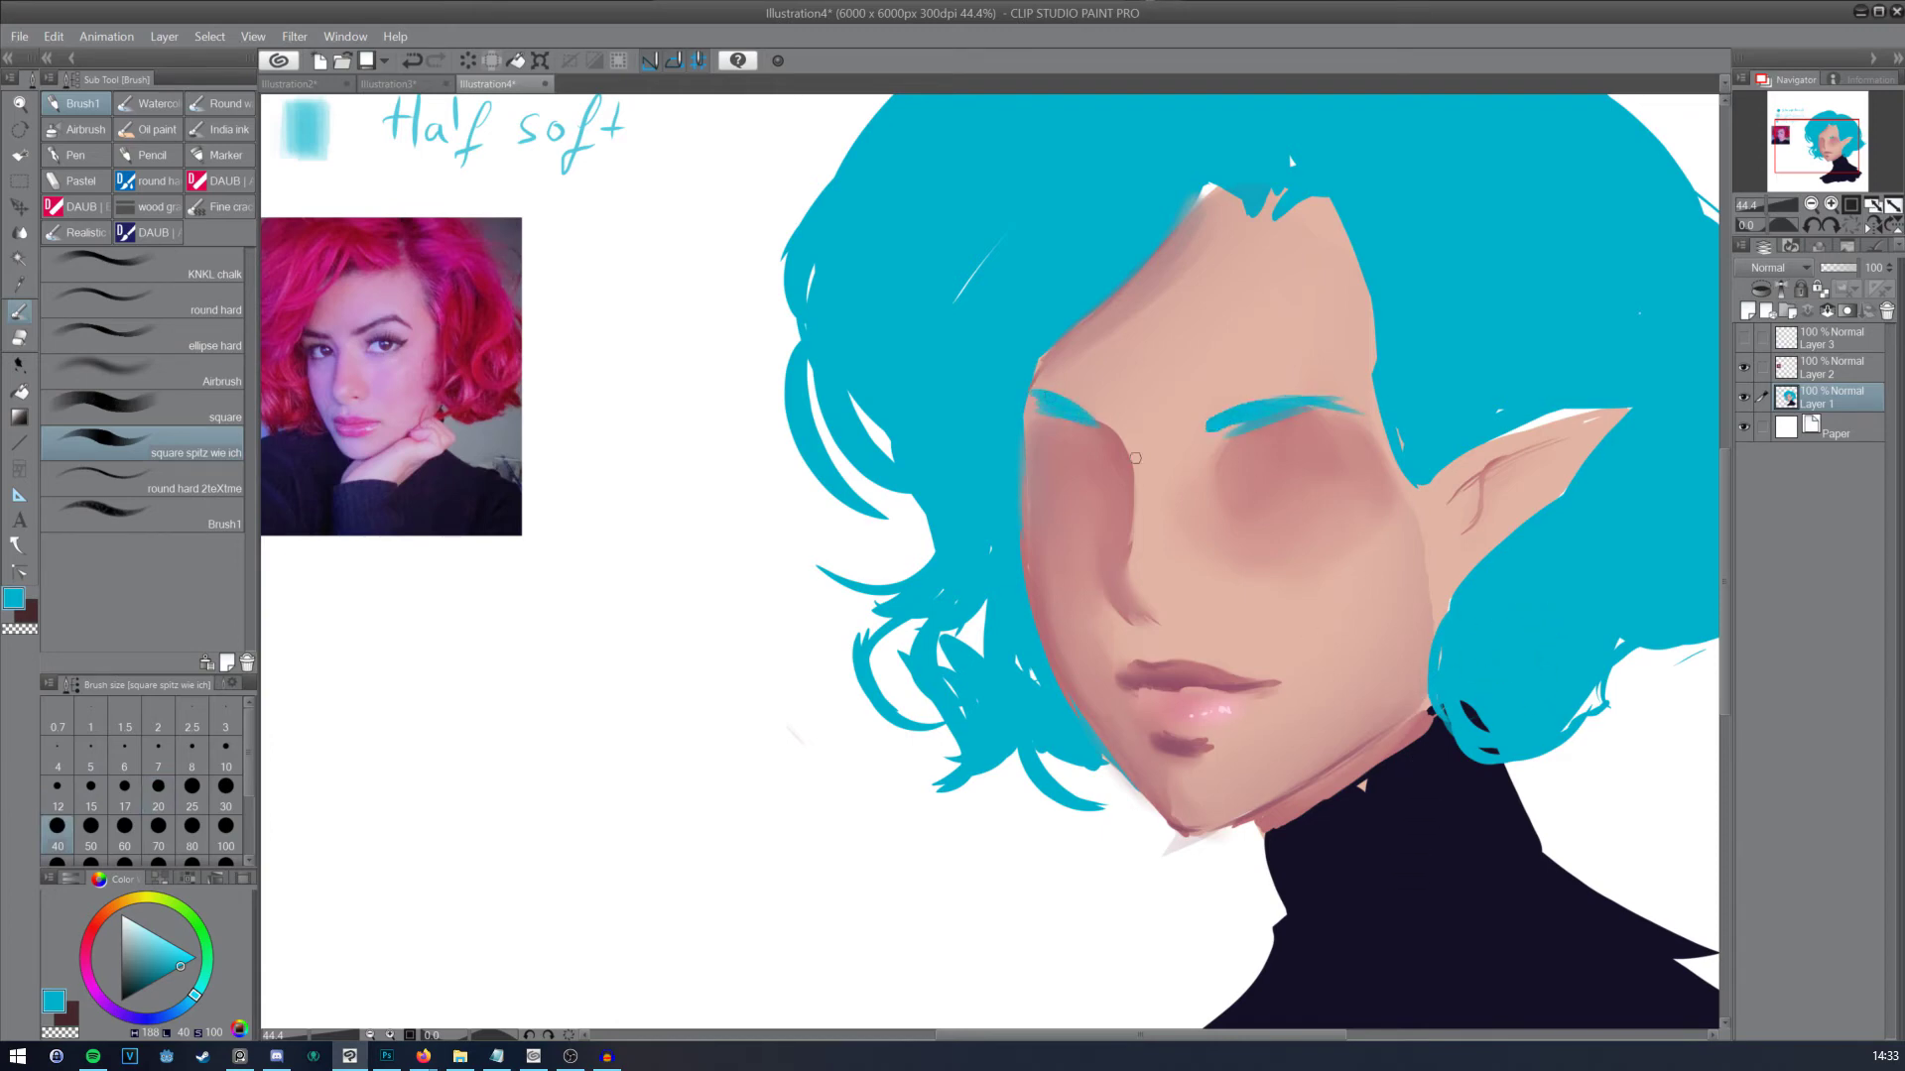
pyautogui.keyDown('alt'); pyautogui.click(1391, 863); pyautogui.keyUp('alt')
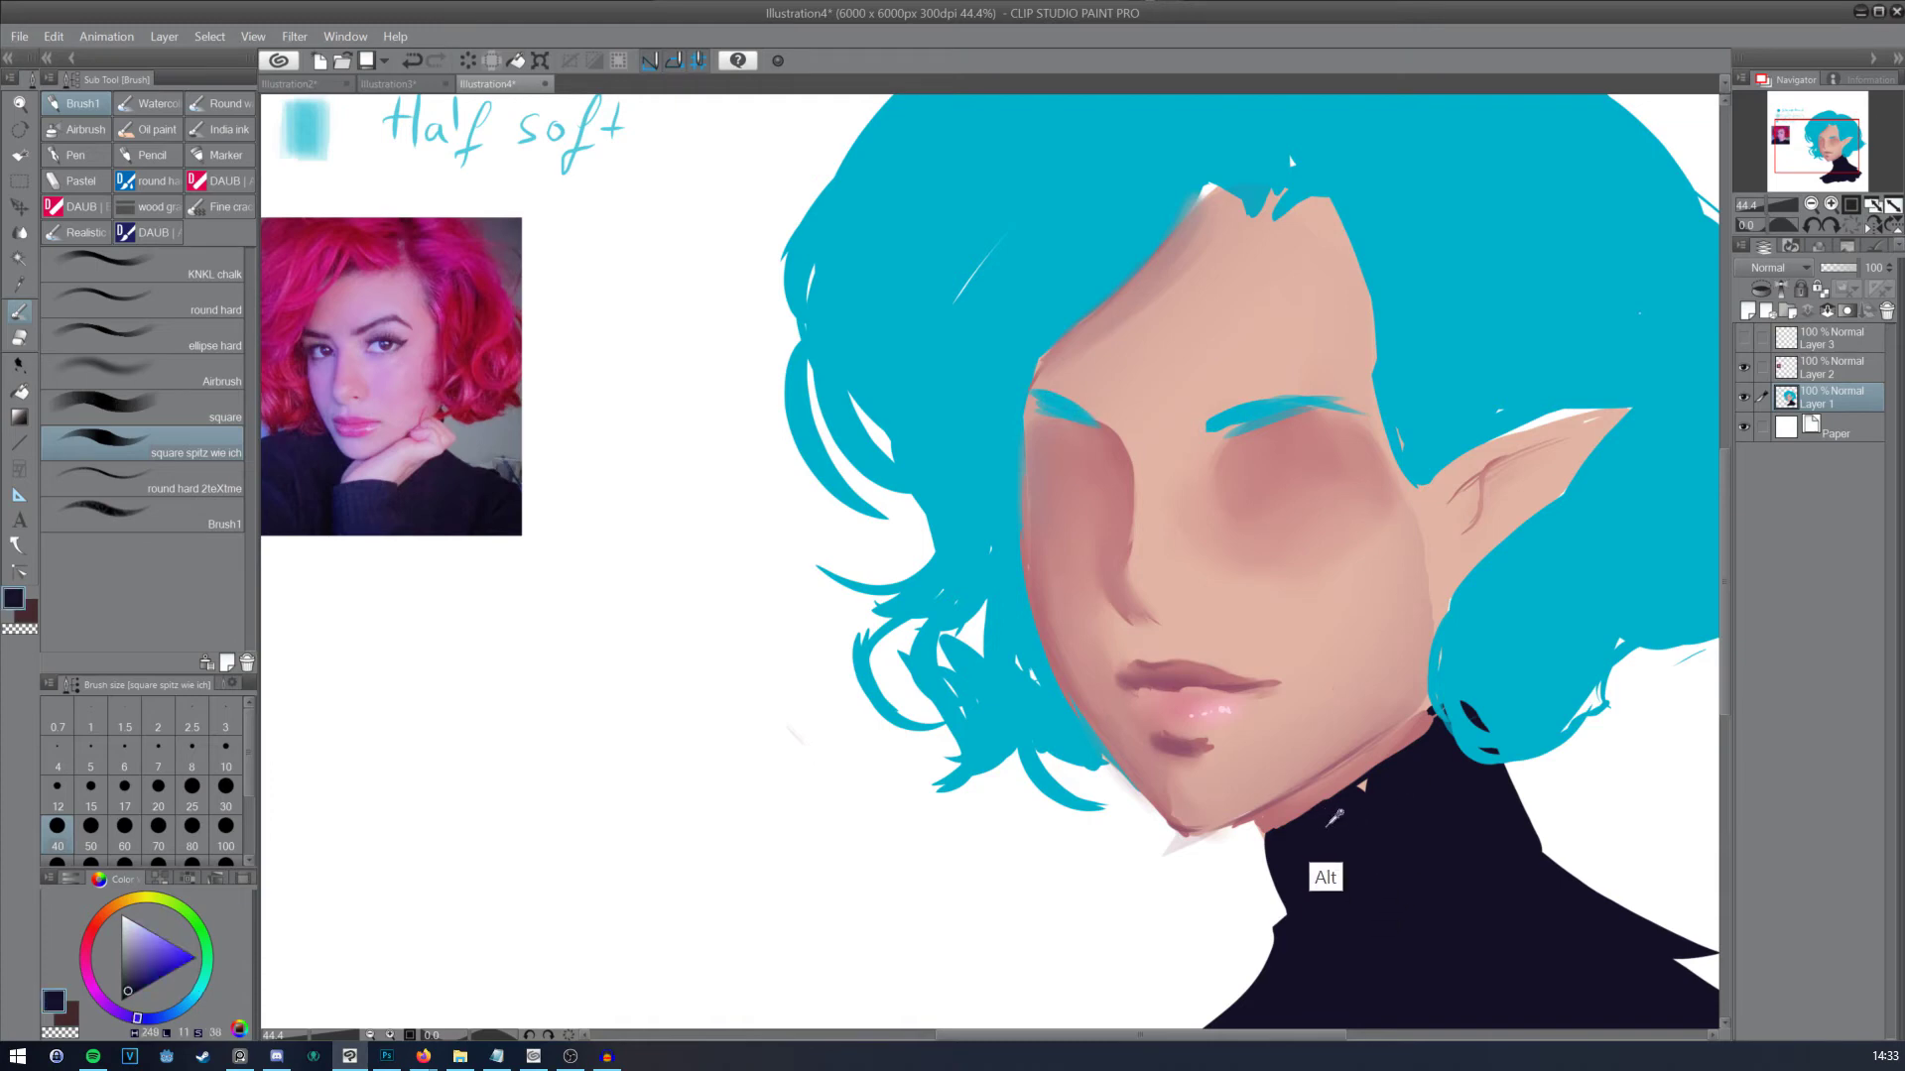
# Step: Sample a light skin tone and paint the upper and lower eyelid shapes in both shaded eye sockets
pyautogui.keyDown('alt'); pyautogui.click(1339, 635); pyautogui.keyUp('alt')
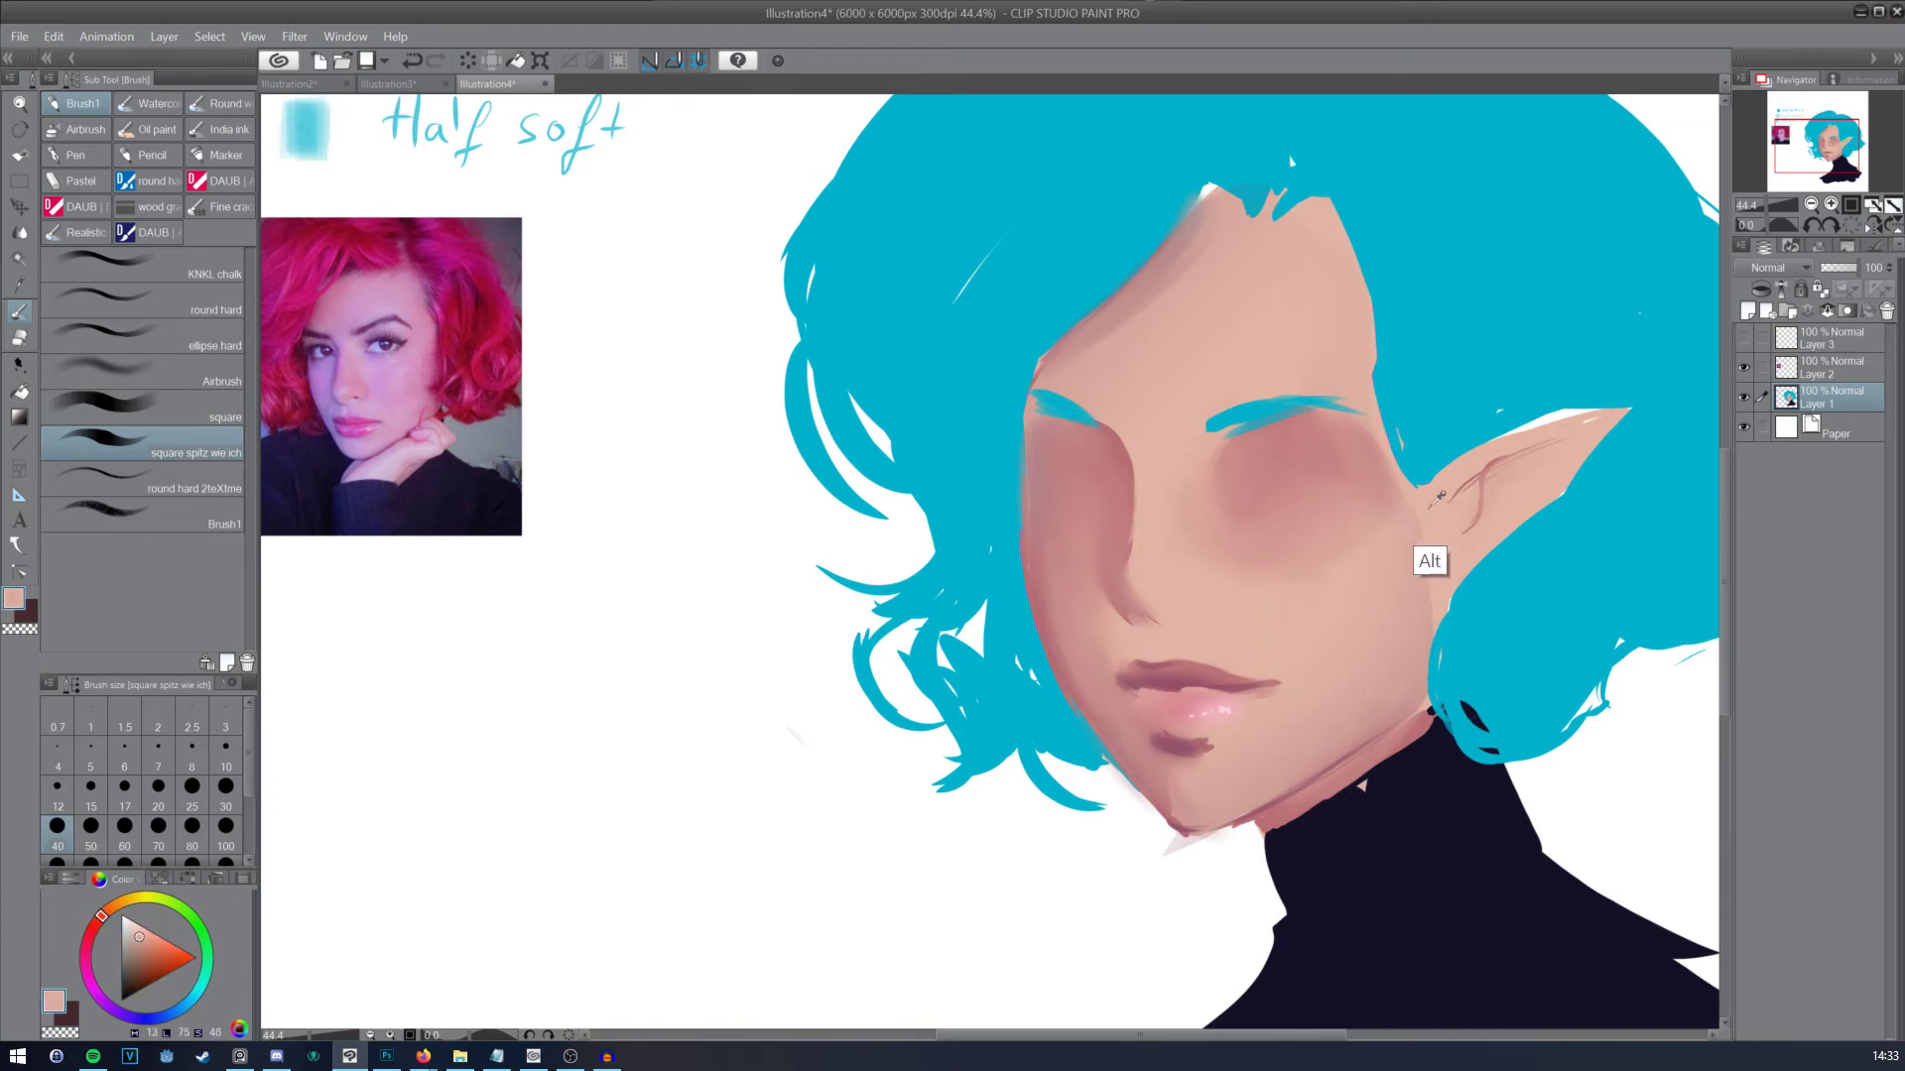
pyautogui.keyDown('alt'); pyautogui.click(1428, 555); pyautogui.keyUp('alt')
pyautogui.moveTo(1236, 487)
pyautogui.mouseDown()
pyautogui.moveTo(1280, 455)
pyautogui.moveTo(1246, 470)
pyautogui.moveTo(1359, 474)
pyautogui.mouseUp()
pyautogui.keyDown('alt'); pyautogui.click(1270, 511); pyautogui.keyUp('alt')
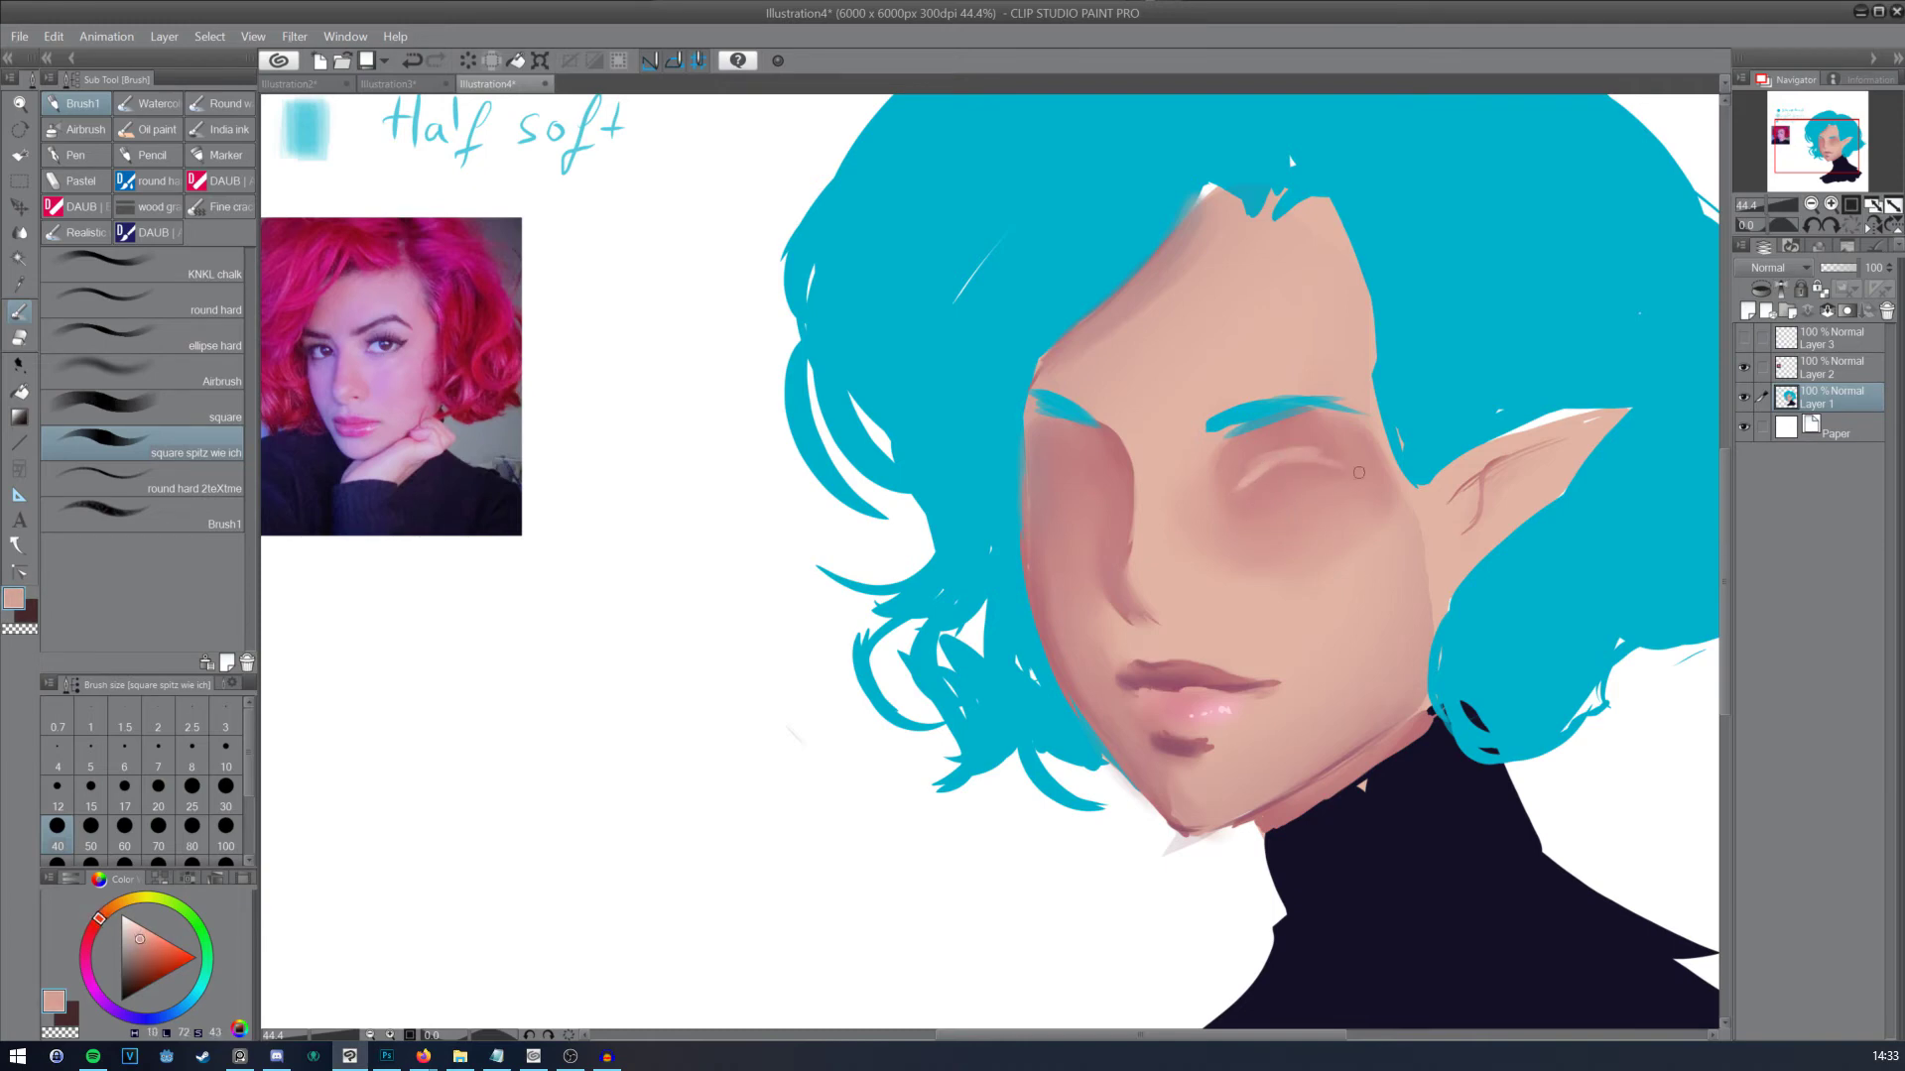
pyautogui.moveTo(1075, 468); pyautogui.dragTo(1061, 457)
pyautogui.moveTo(1043, 495); pyautogui.dragTo(1069, 506)
pyautogui.moveTo(1258, 510); pyautogui.dragTo(1306, 508)
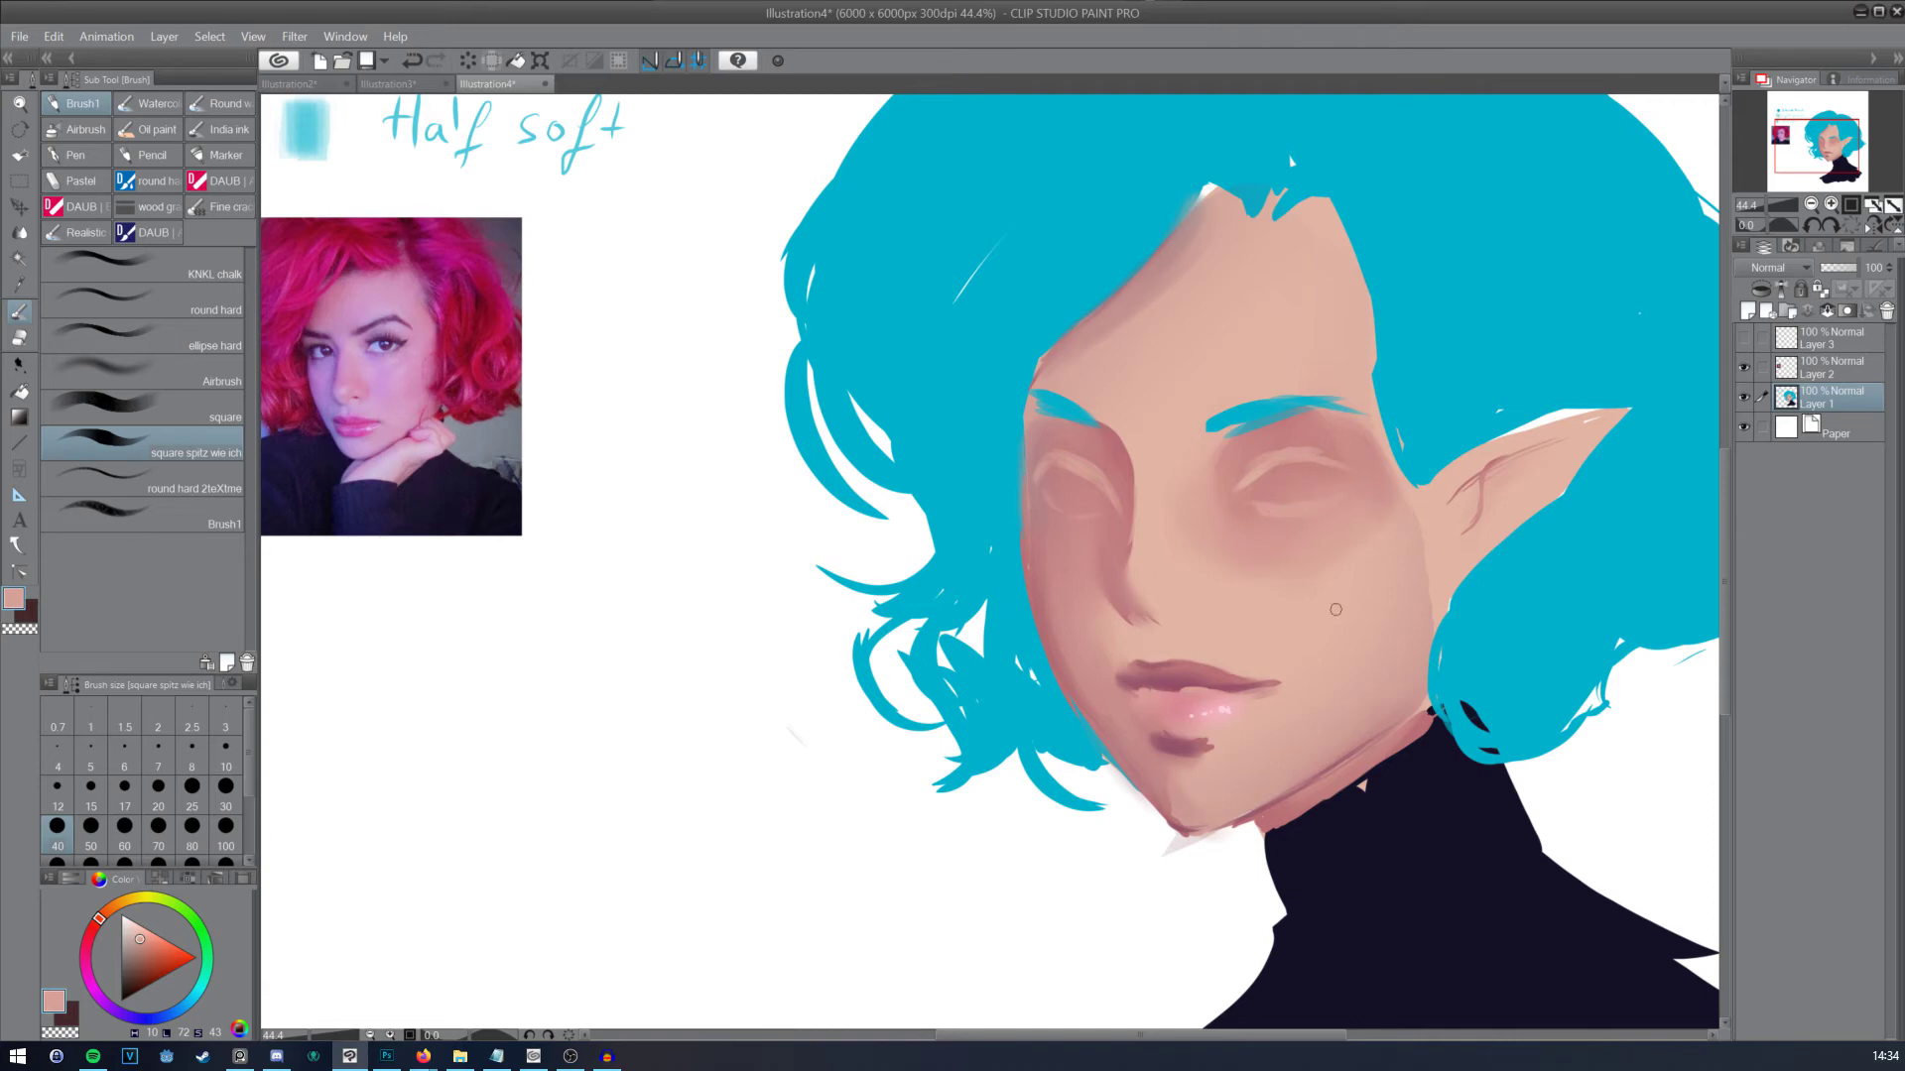
# Step: Mix a pale blue-grey and paint the whites of both eyes between the eyelids
pyautogui.click(137, 932)
pyautogui.moveTo(136, 933); pyautogui.dragTo(115, 950)
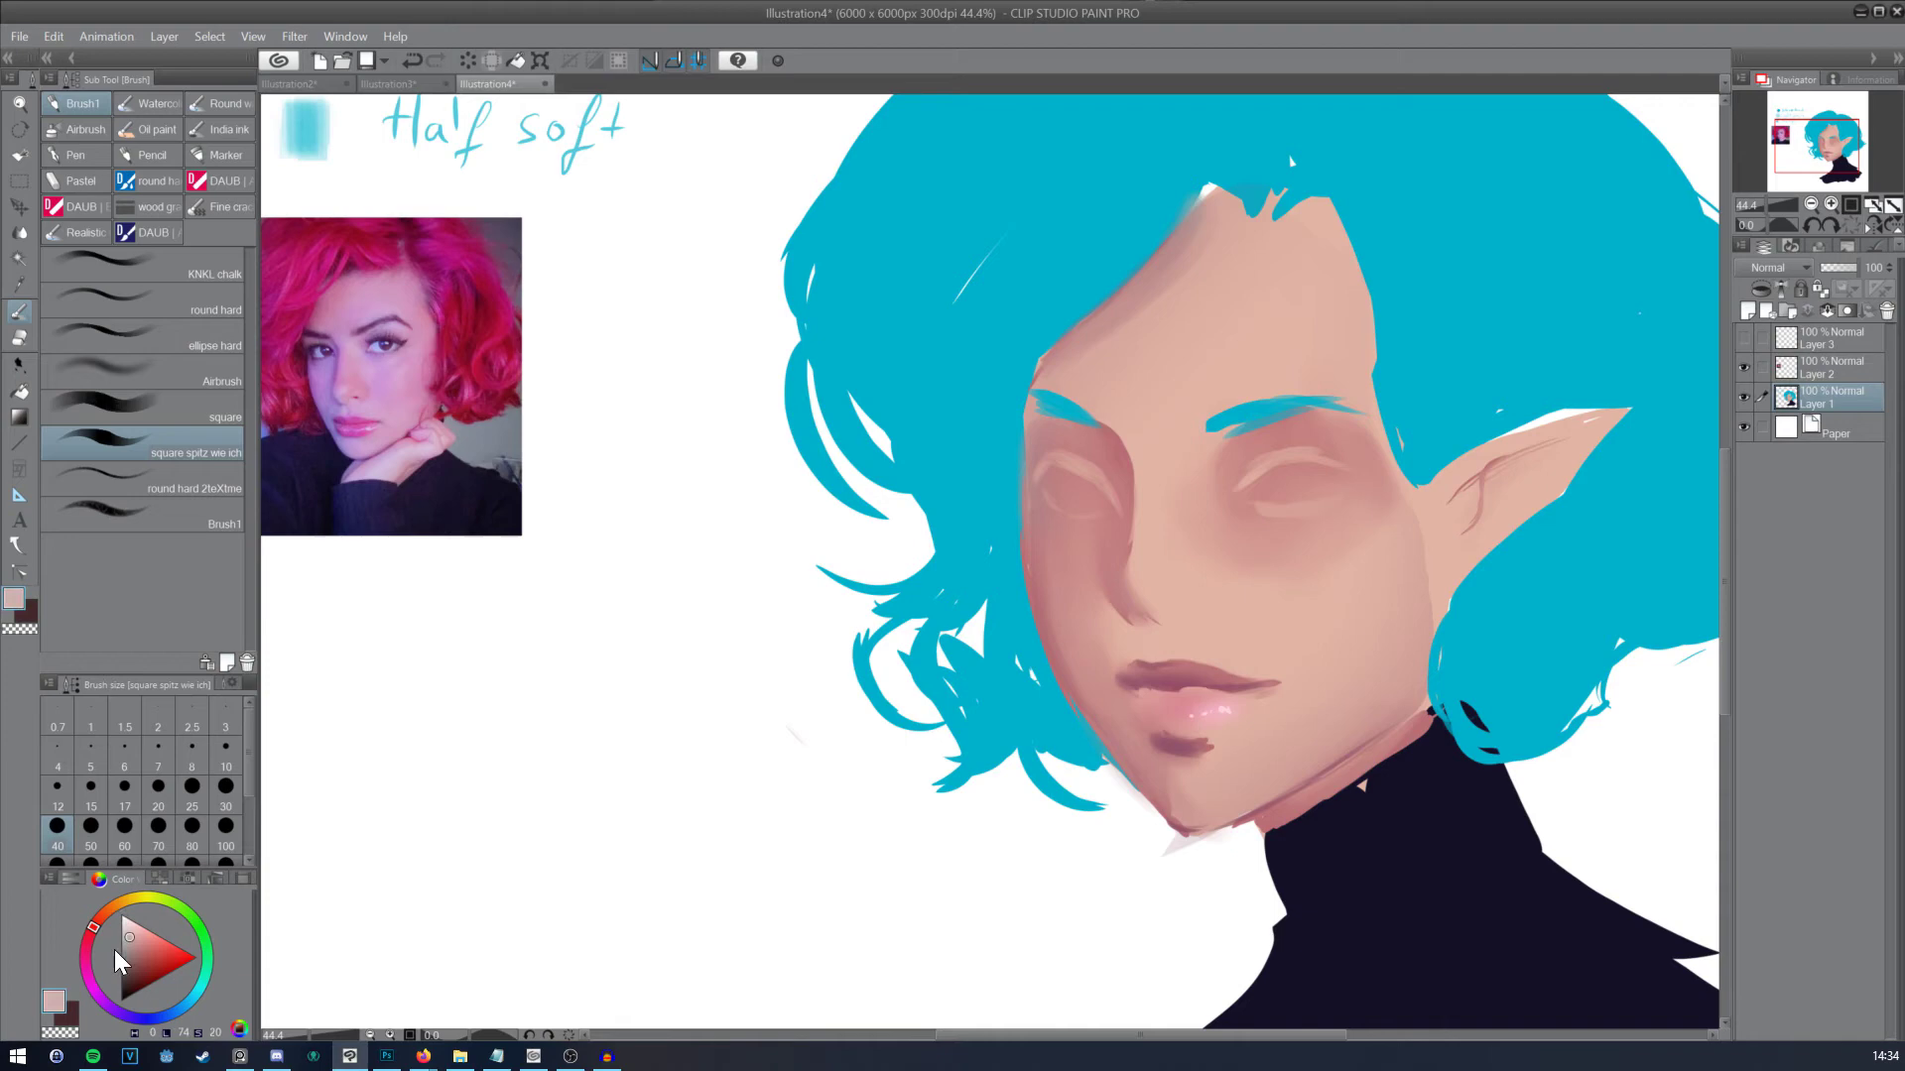
pyautogui.click(187, 1002)
pyautogui.moveTo(1248, 492)
pyautogui.mouseDown()
pyautogui.moveTo(1298, 474)
pyautogui.moveTo(1257, 494)
pyautogui.mouseUp()
pyautogui.hotkey('ctrl', 'z')
pyautogui.click(125, 926)
pyautogui.click(129, 927)
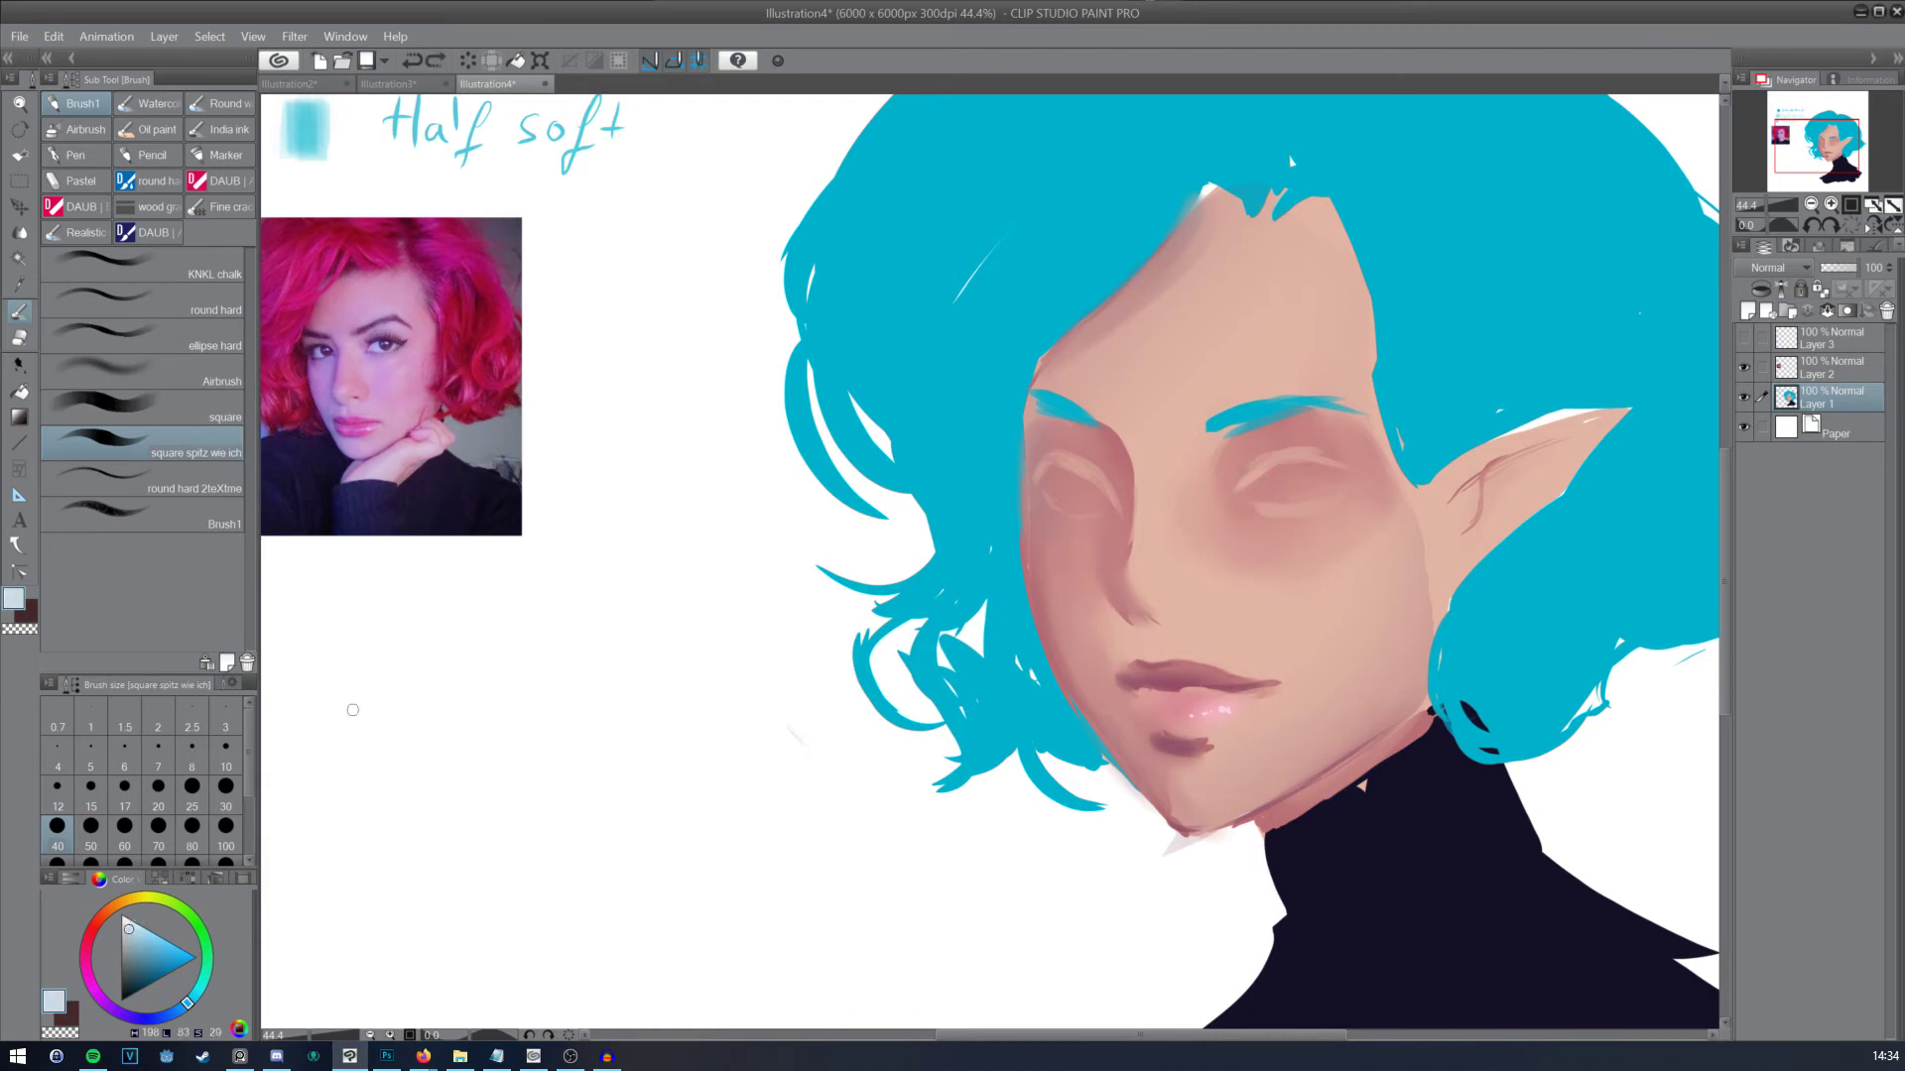
pyautogui.moveTo(1250, 490)
pyautogui.mouseDown()
pyautogui.moveTo(1300, 471)
pyautogui.moveTo(1265, 500)
pyautogui.moveTo(1307, 474)
pyautogui.moveTo(1287, 469)
pyautogui.moveTo(1277, 486)
pyautogui.moveTo(1325, 470)
pyautogui.mouseUp()
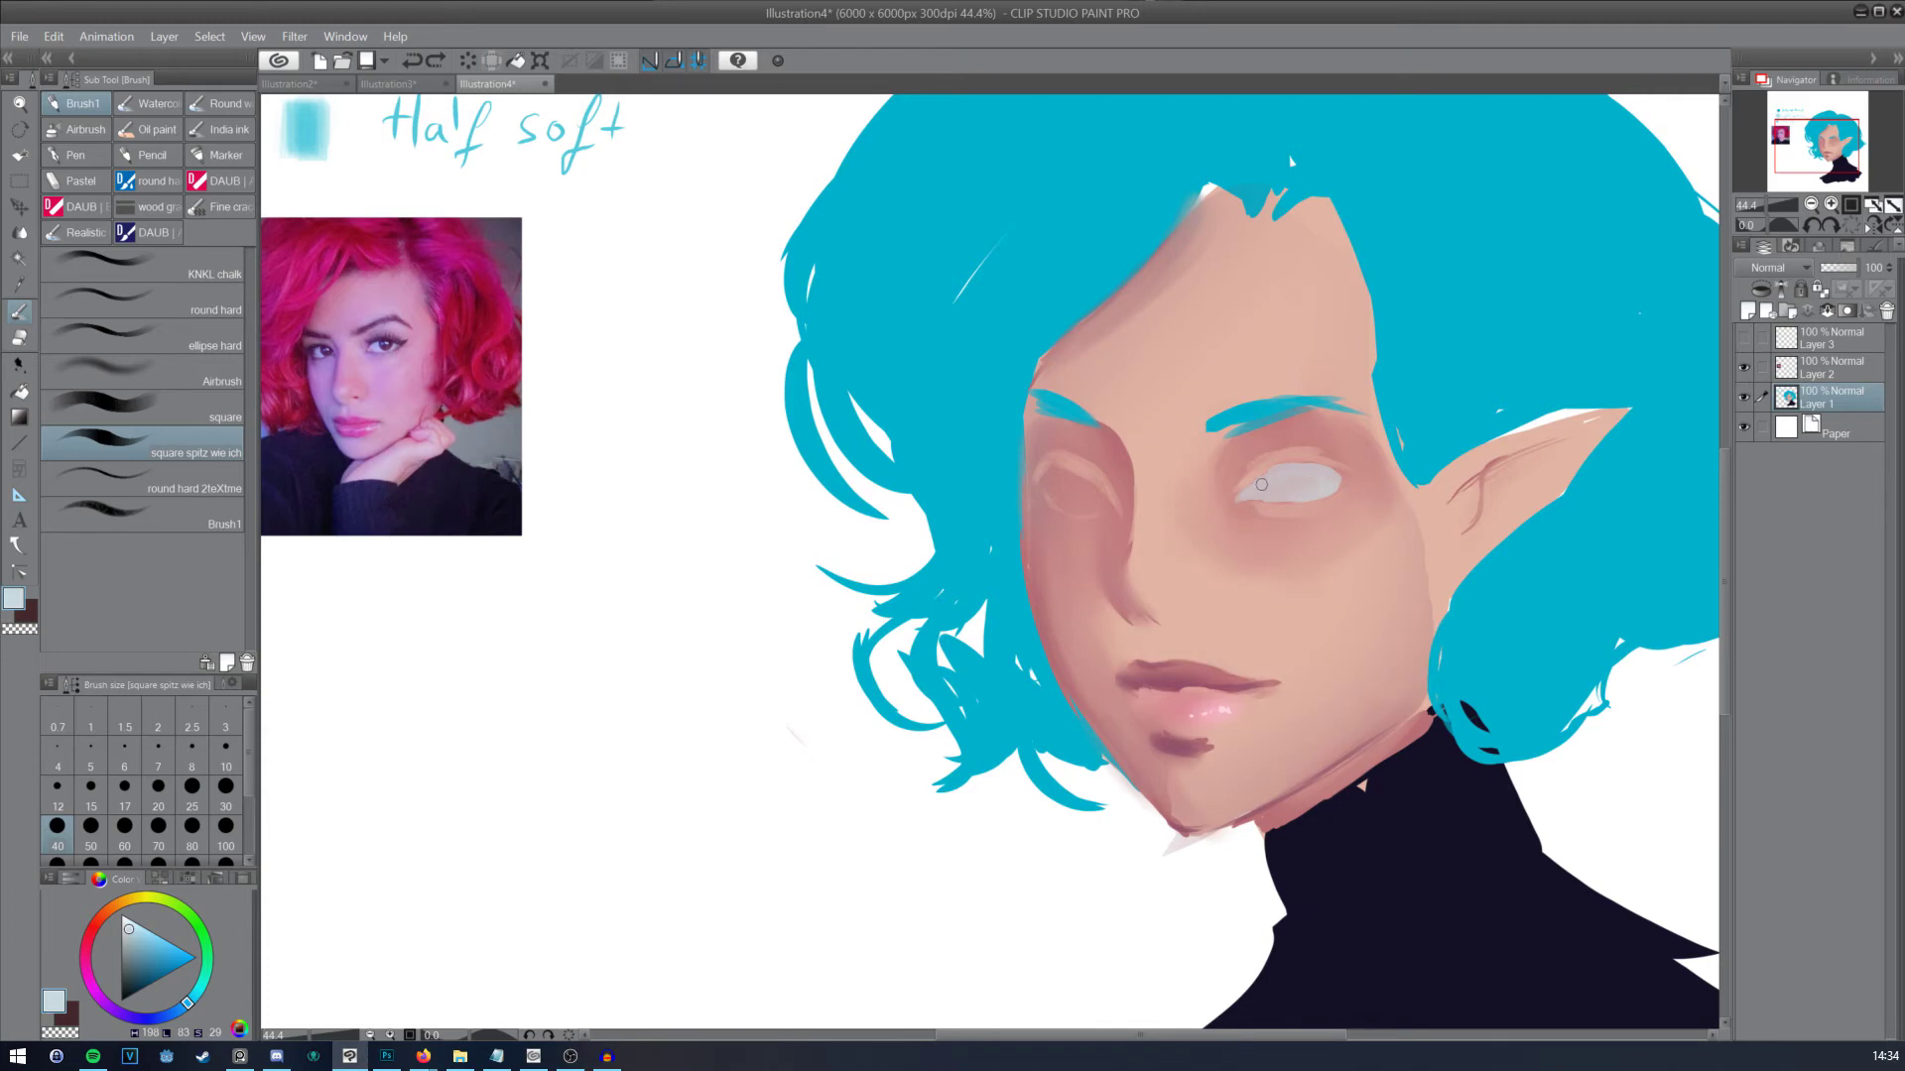
pyautogui.moveTo(1050, 490)
pyautogui.mouseDown()
pyautogui.moveTo(1077, 490)
pyautogui.moveTo(1052, 472)
pyautogui.moveTo(1087, 489)
pyautogui.mouseUp()
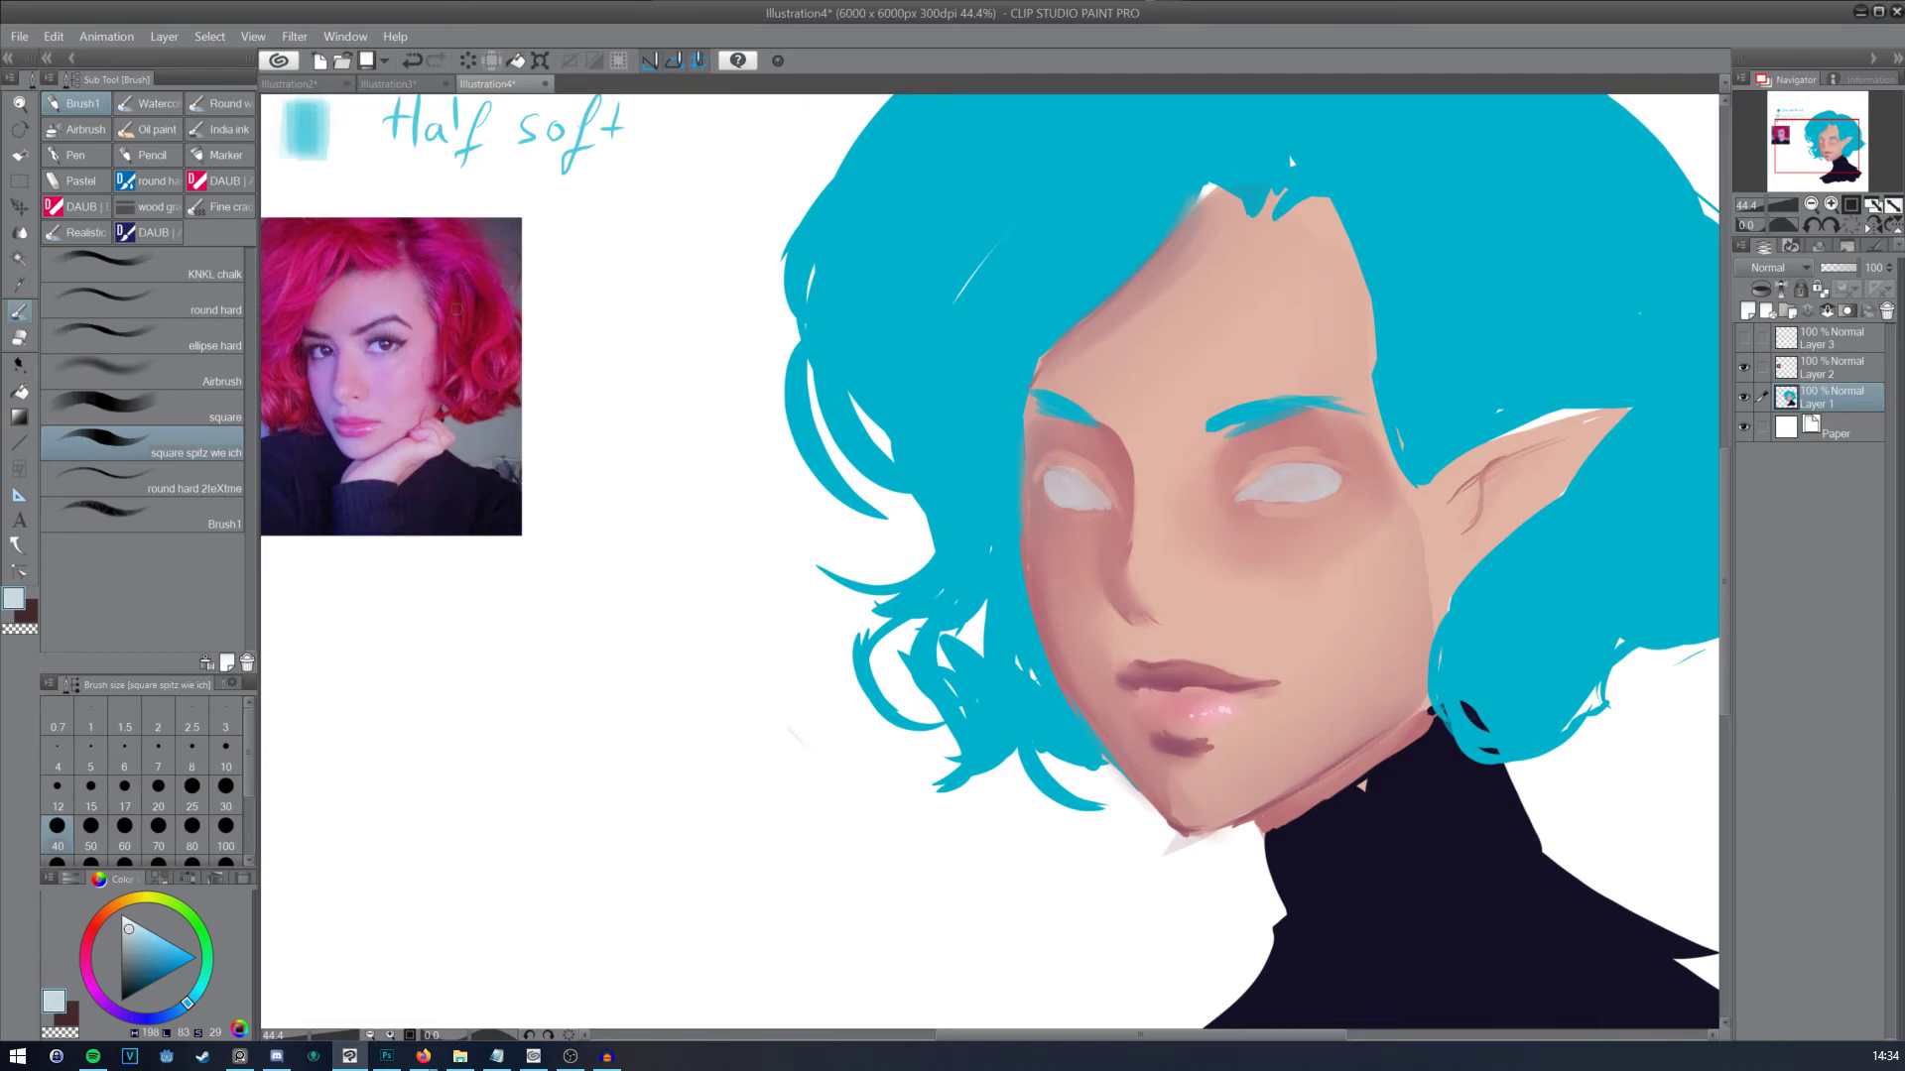
pyautogui.click(83, 129)
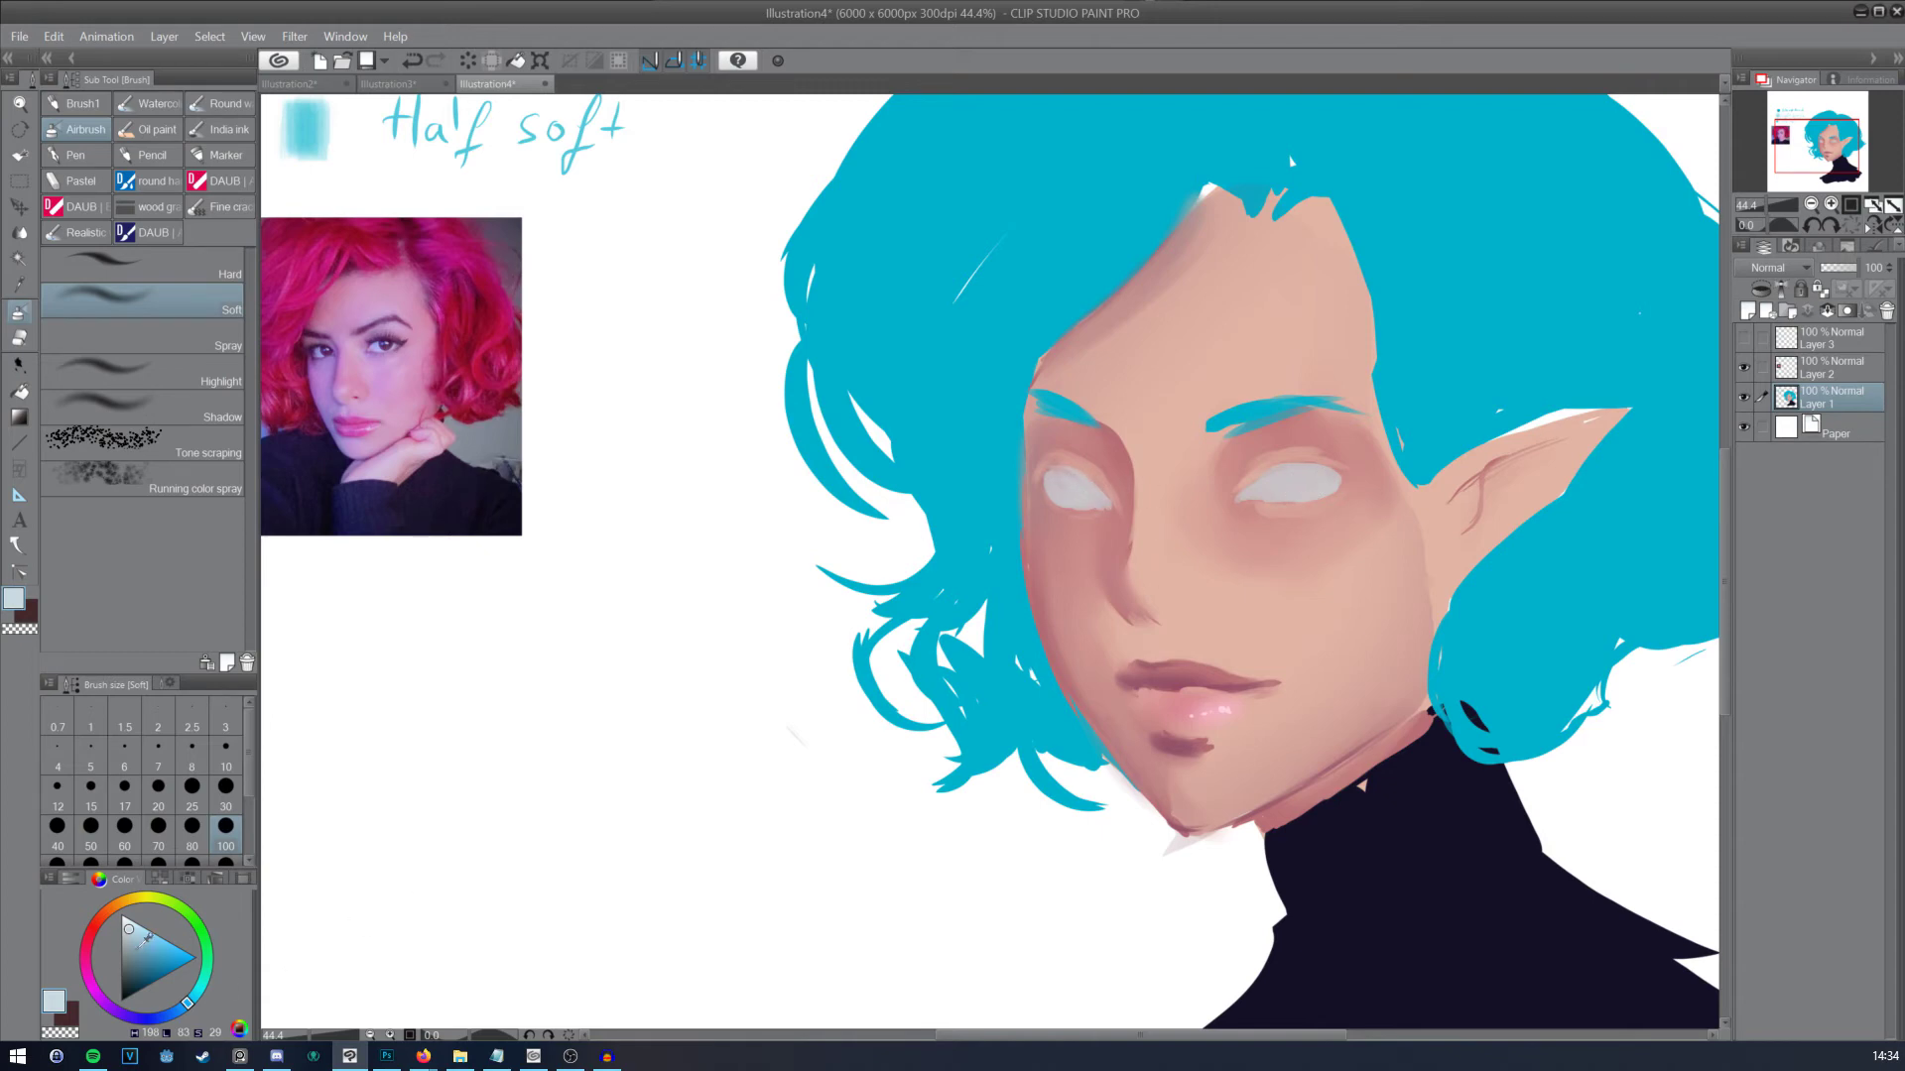
pyautogui.moveTo(138, 942); pyautogui.dragTo(127, 959)
pyautogui.press('b')
pyautogui.keyDown('alt'); pyautogui.click(1084, 484); pyautogui.keyUp('alt')
pyautogui.click(141, 949)
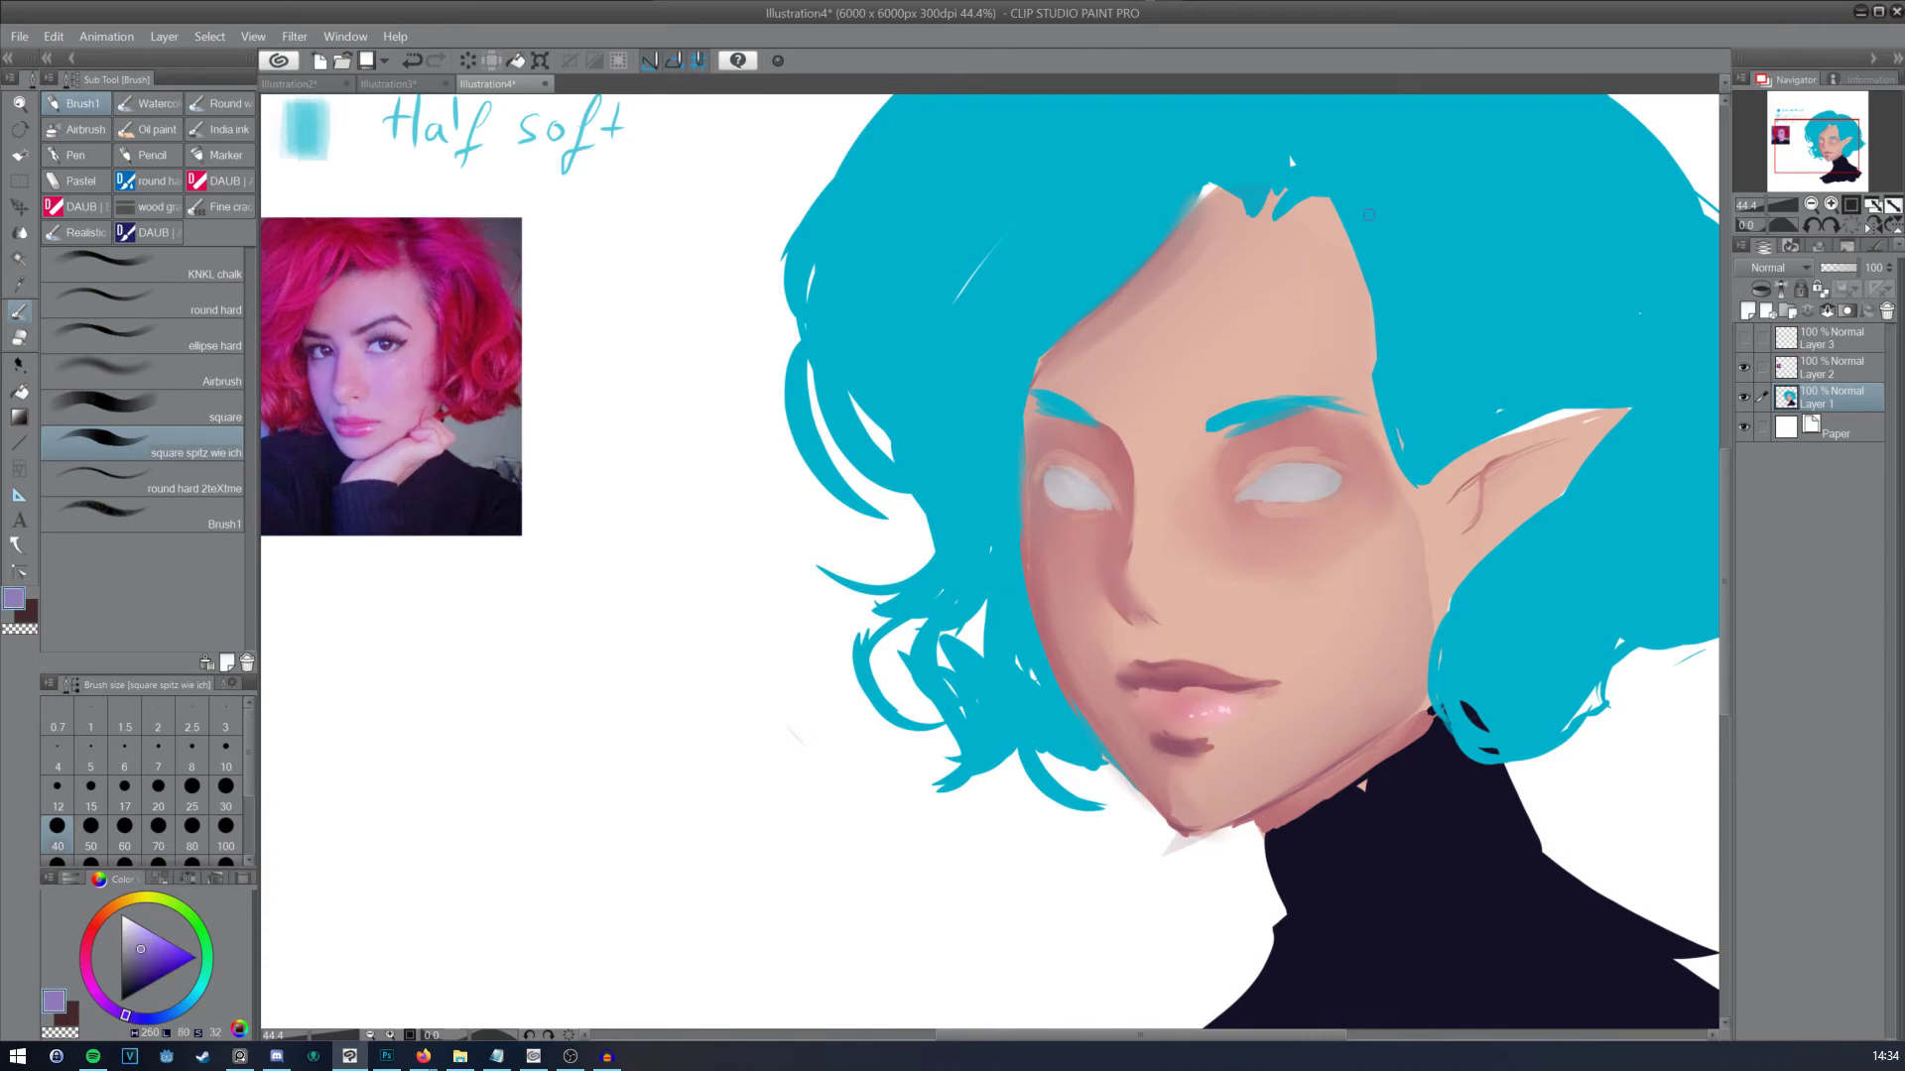
pyautogui.keyDown('alt'); pyautogui.click(1428, 865); pyautogui.keyUp('alt')
# Step: Paint a round magenta iris in the eye nearer the ear with the Turnip pen
pyautogui.click(97, 154)
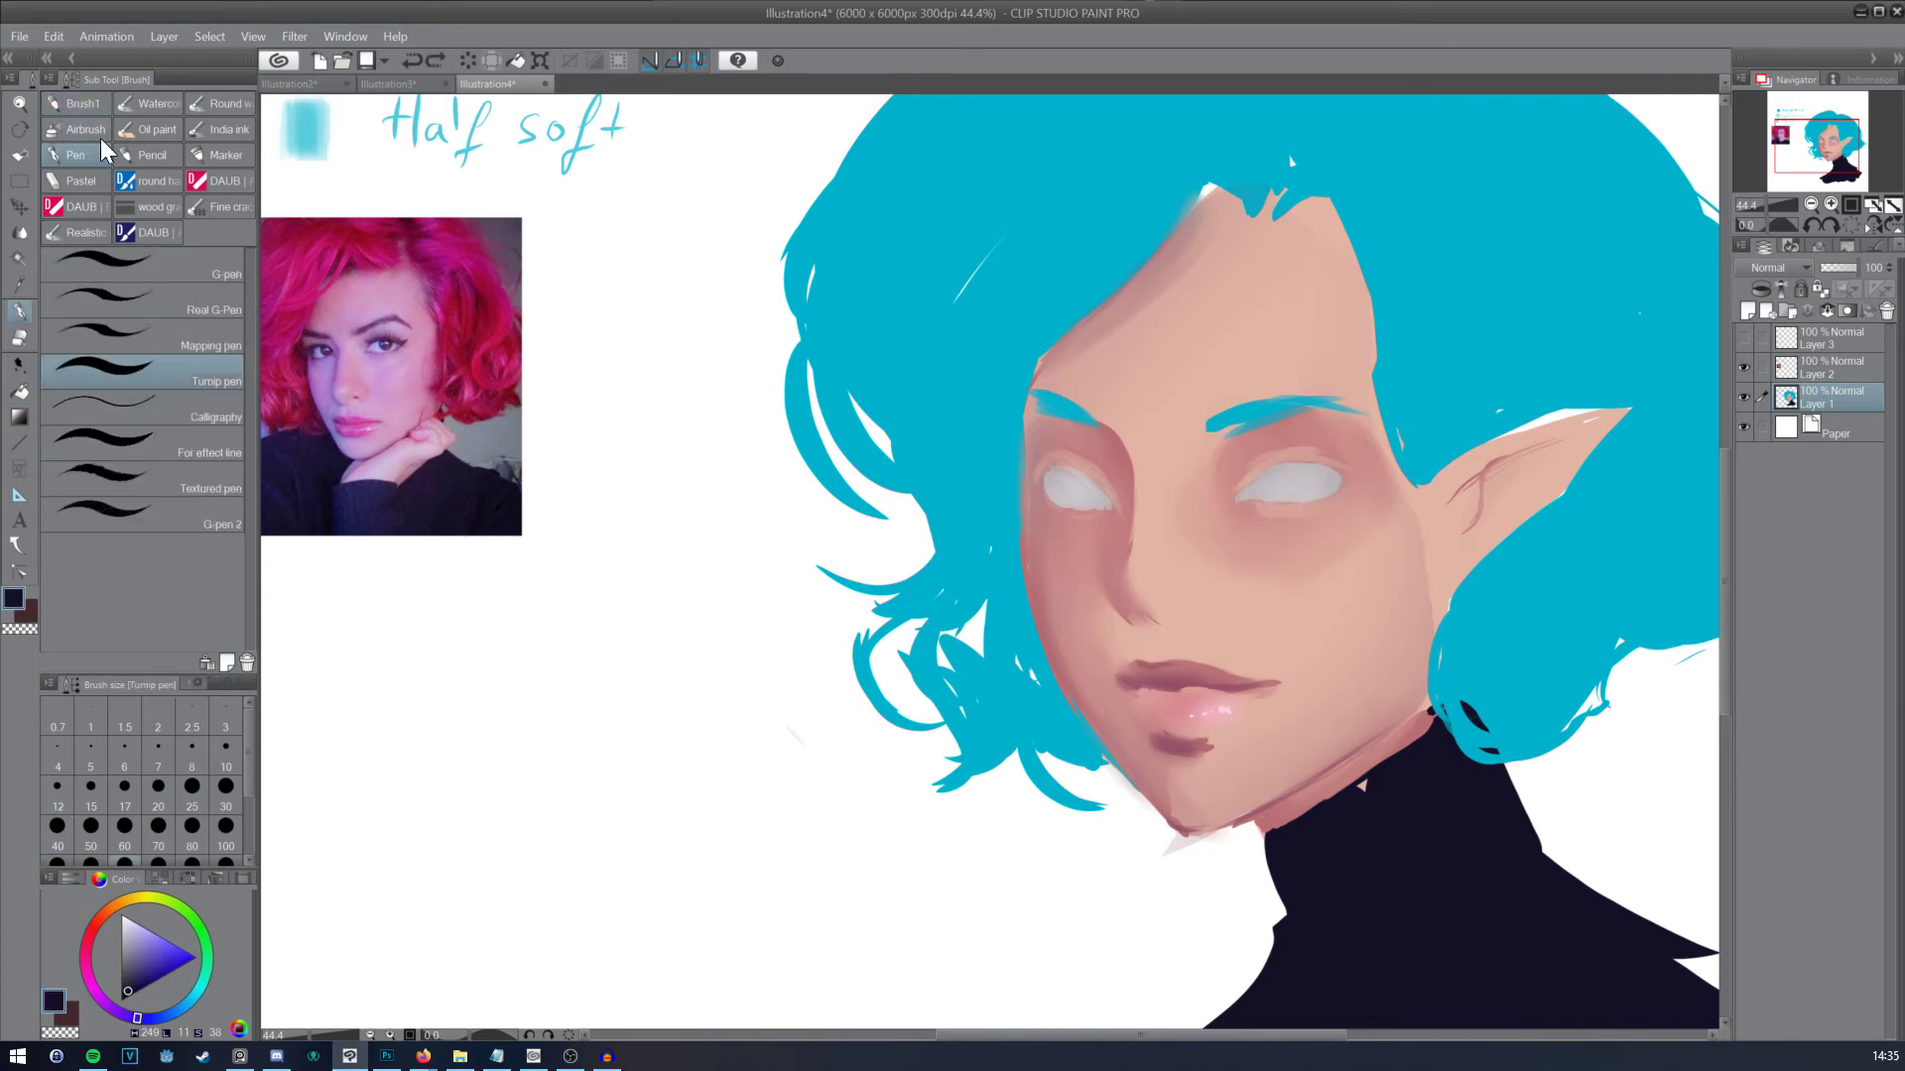
pyautogui.press('alt')
pyautogui.keyDown('alt'); pyautogui.click(1492, 386); pyautogui.keyUp('alt')
pyautogui.moveTo(1287, 468); pyautogui.dragTo(1299, 483)
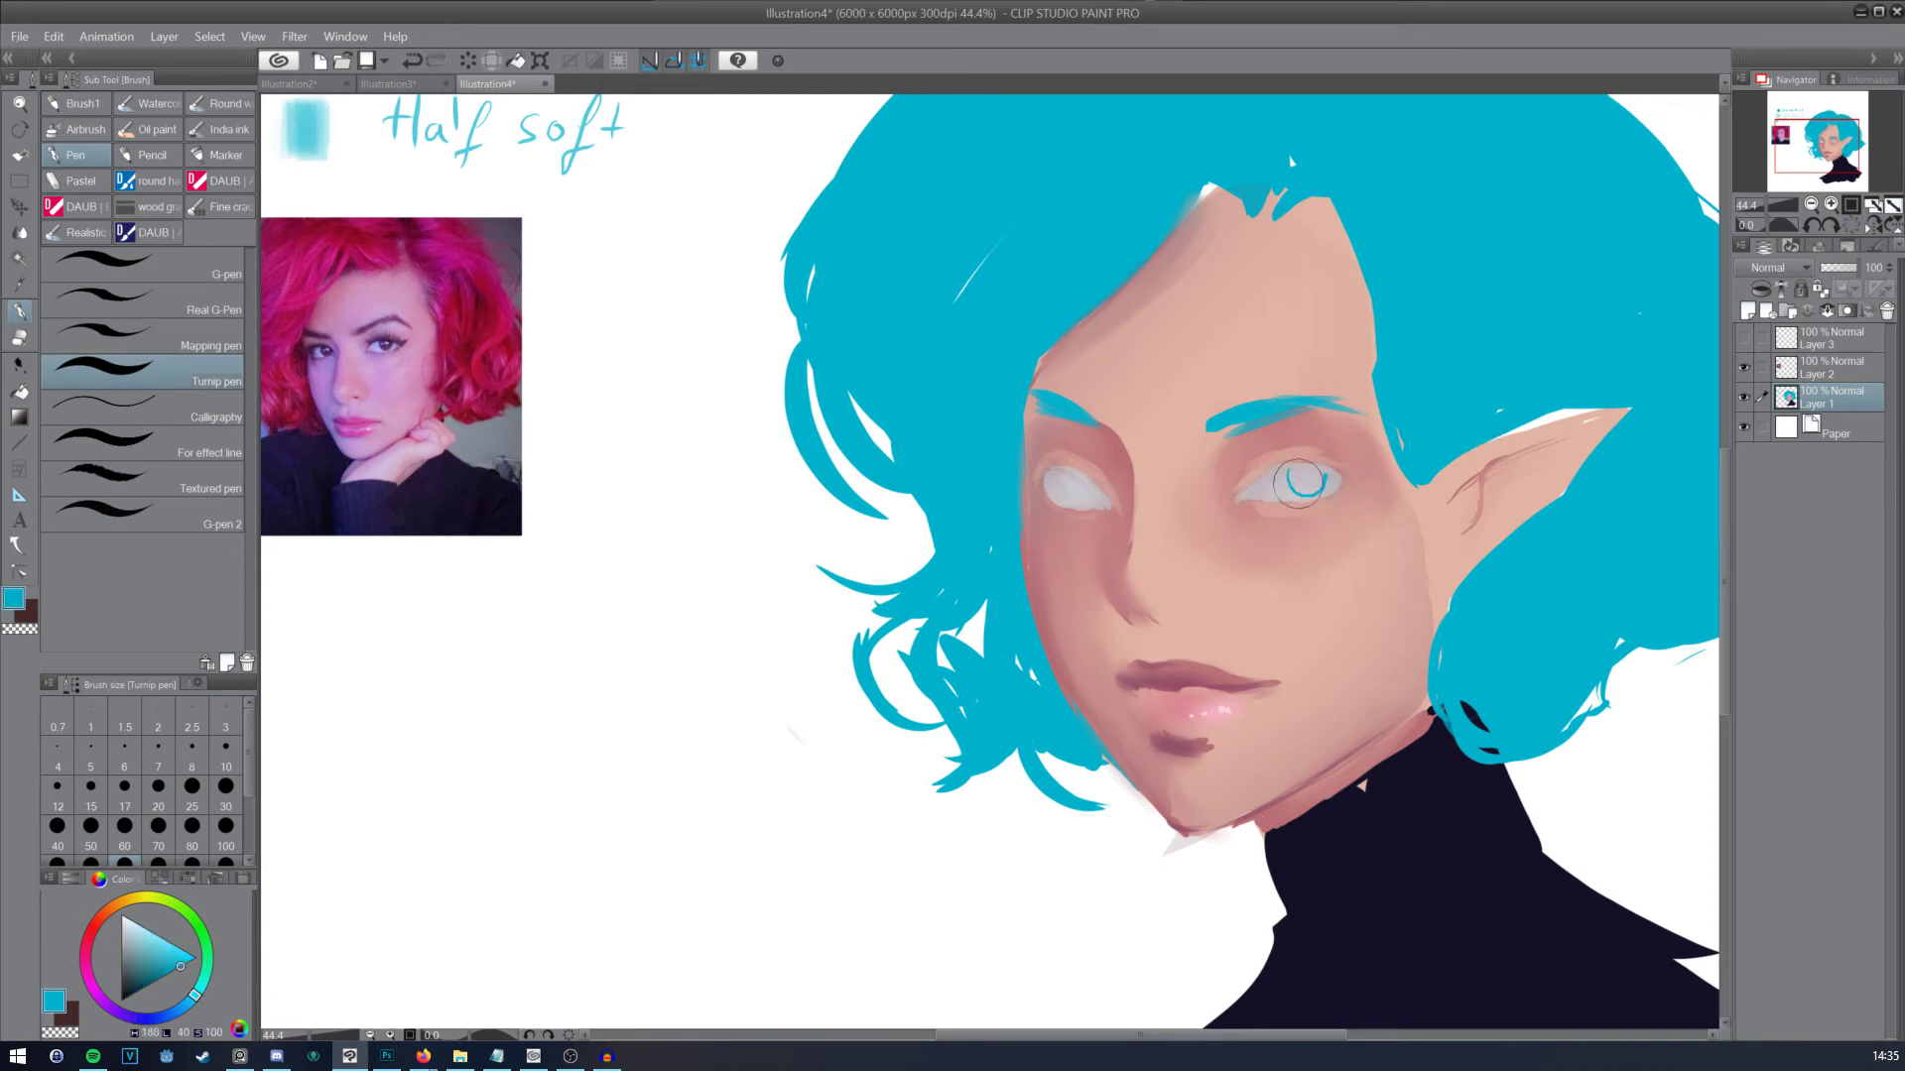
pyautogui.hotkey('ctrl', 'z')
pyautogui.click(92, 963)
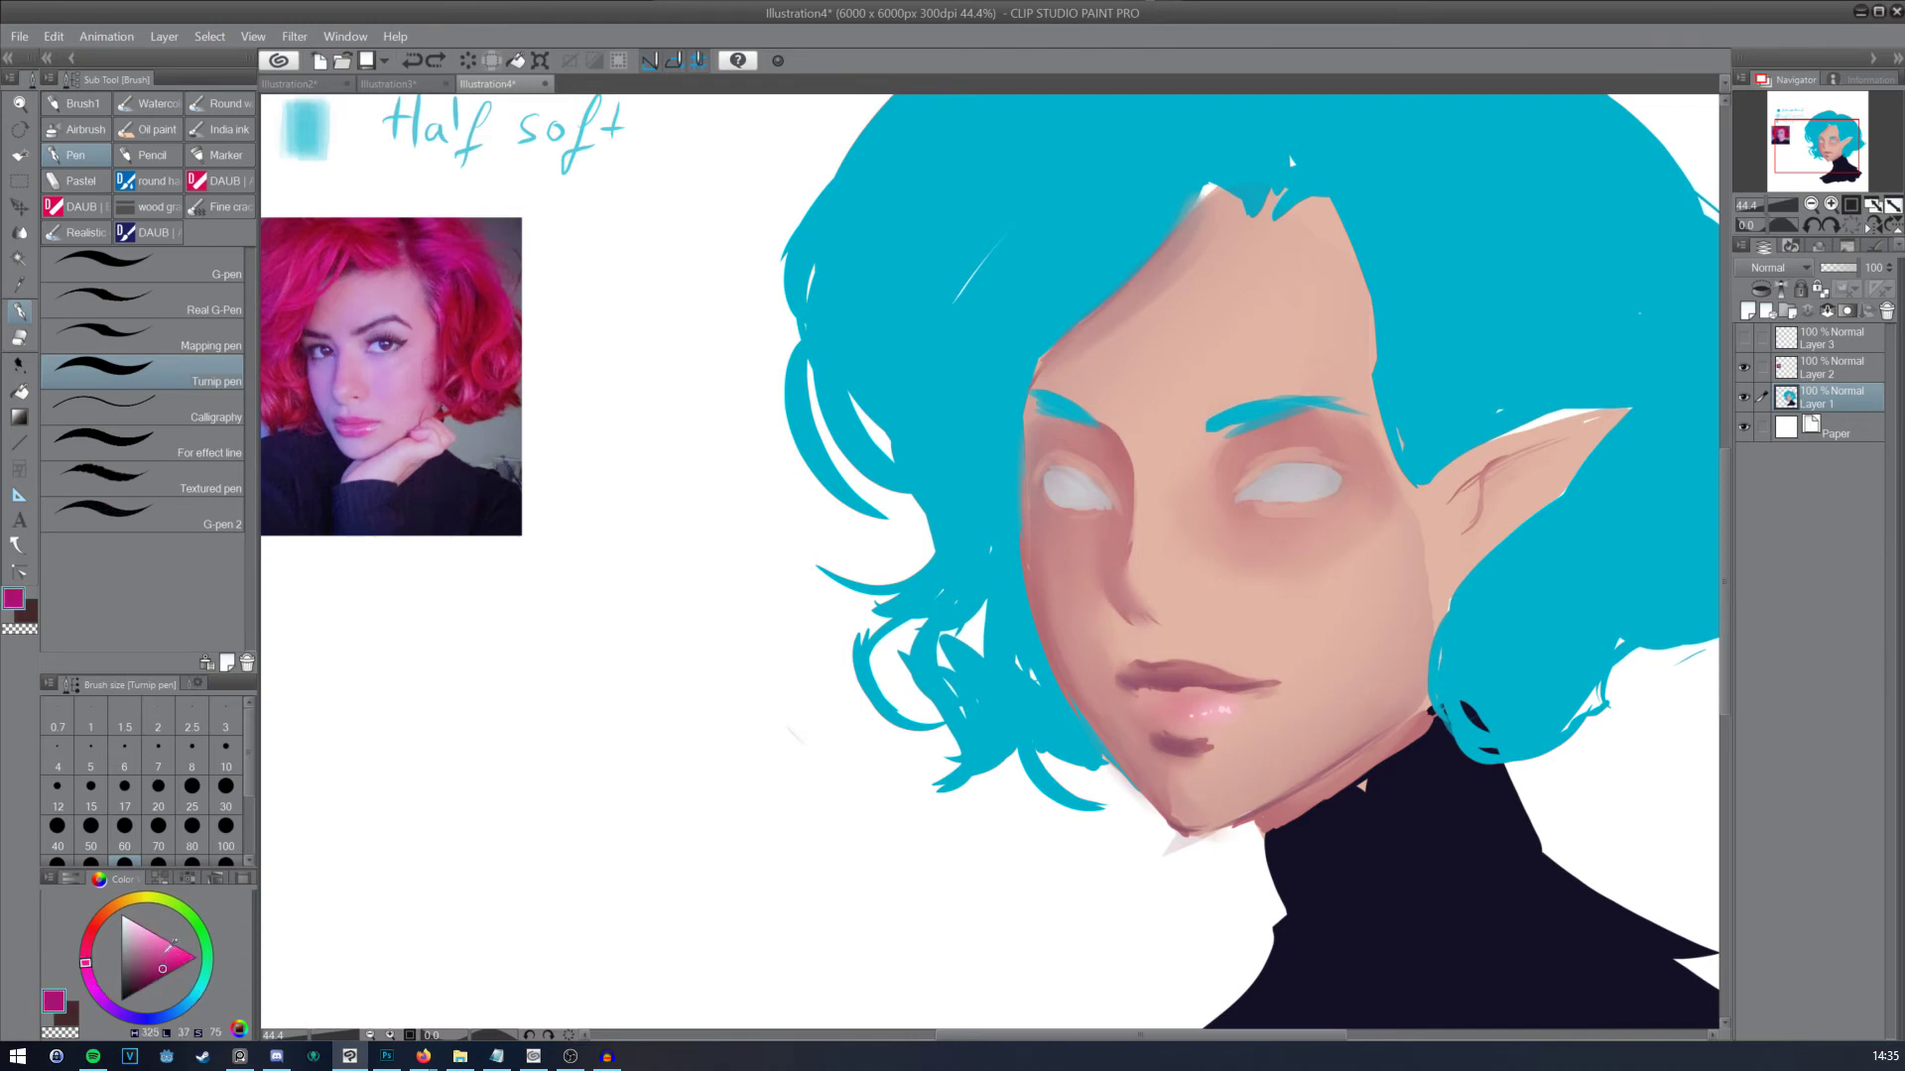
pyautogui.click(161, 957)
pyautogui.moveTo(1288, 466)
pyautogui.mouseDown()
pyautogui.moveTo(1291, 490)
pyautogui.moveTo(1325, 493)
pyautogui.moveTo(1290, 484)
pyautogui.moveTo(1295, 467)
pyautogui.moveTo(1314, 496)
pyautogui.moveTo(1319, 466)
pyautogui.moveTo(1309, 501)
pyautogui.moveTo(1296, 463)
pyautogui.mouseUp()
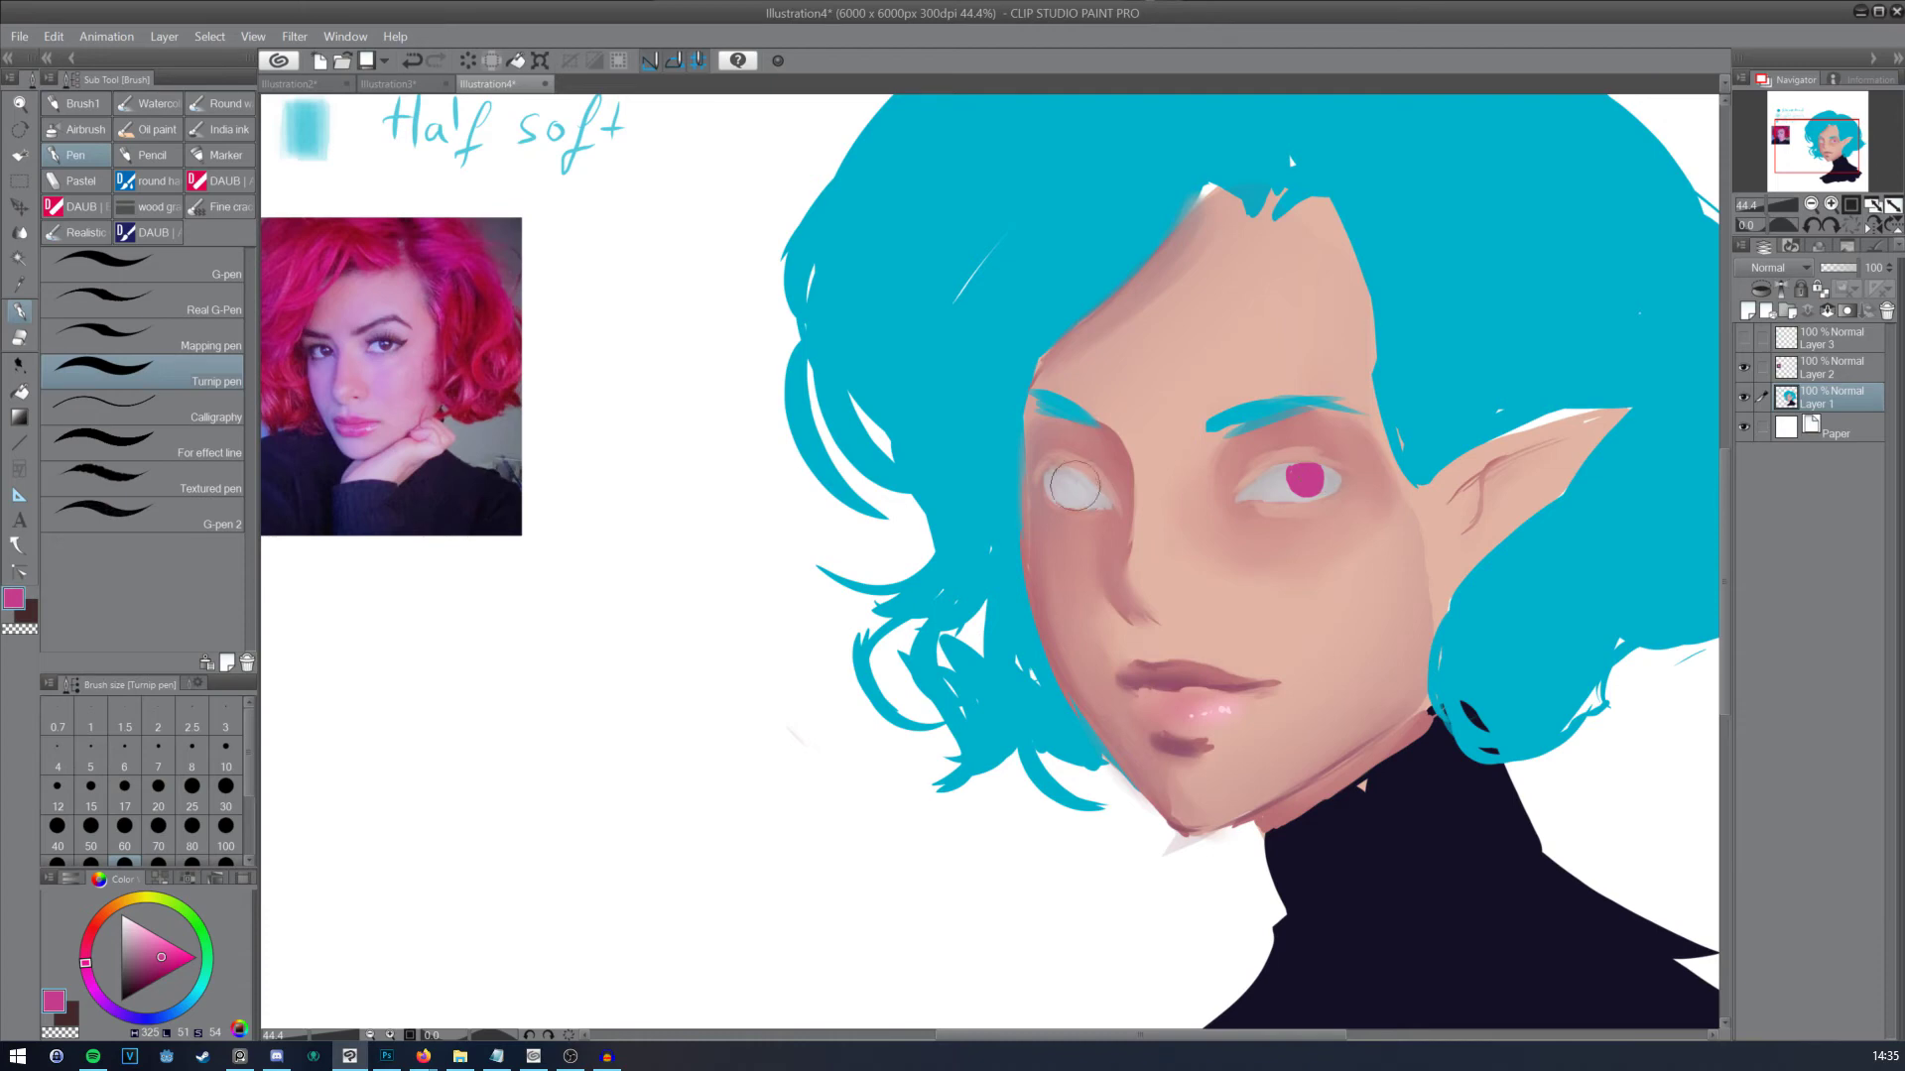
# Step: Paint a matching magenta iris in the far eye and refine the iris of the nearer eye
pyautogui.moveTo(1081, 478); pyautogui.dragTo(1083, 504)
pyautogui.press('ctrl')
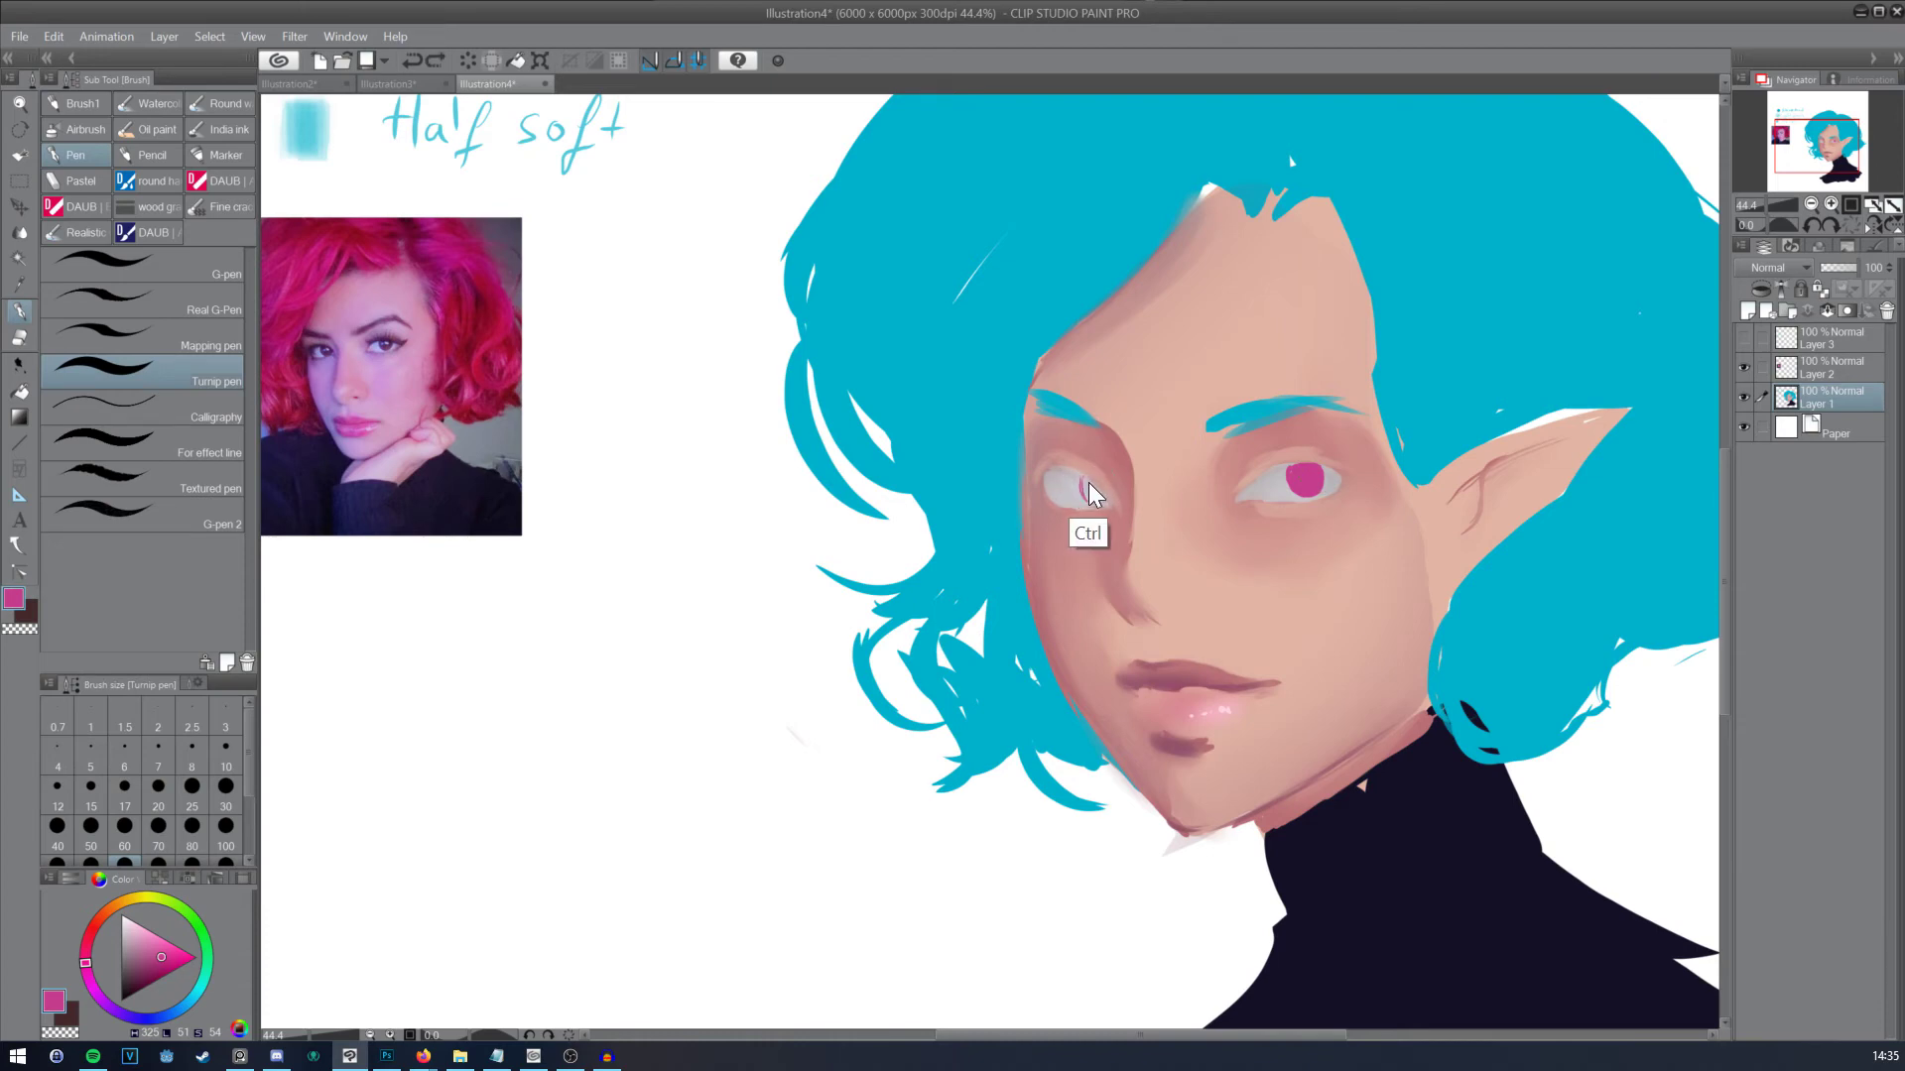
pyautogui.hotkey('ctrl', 'z')
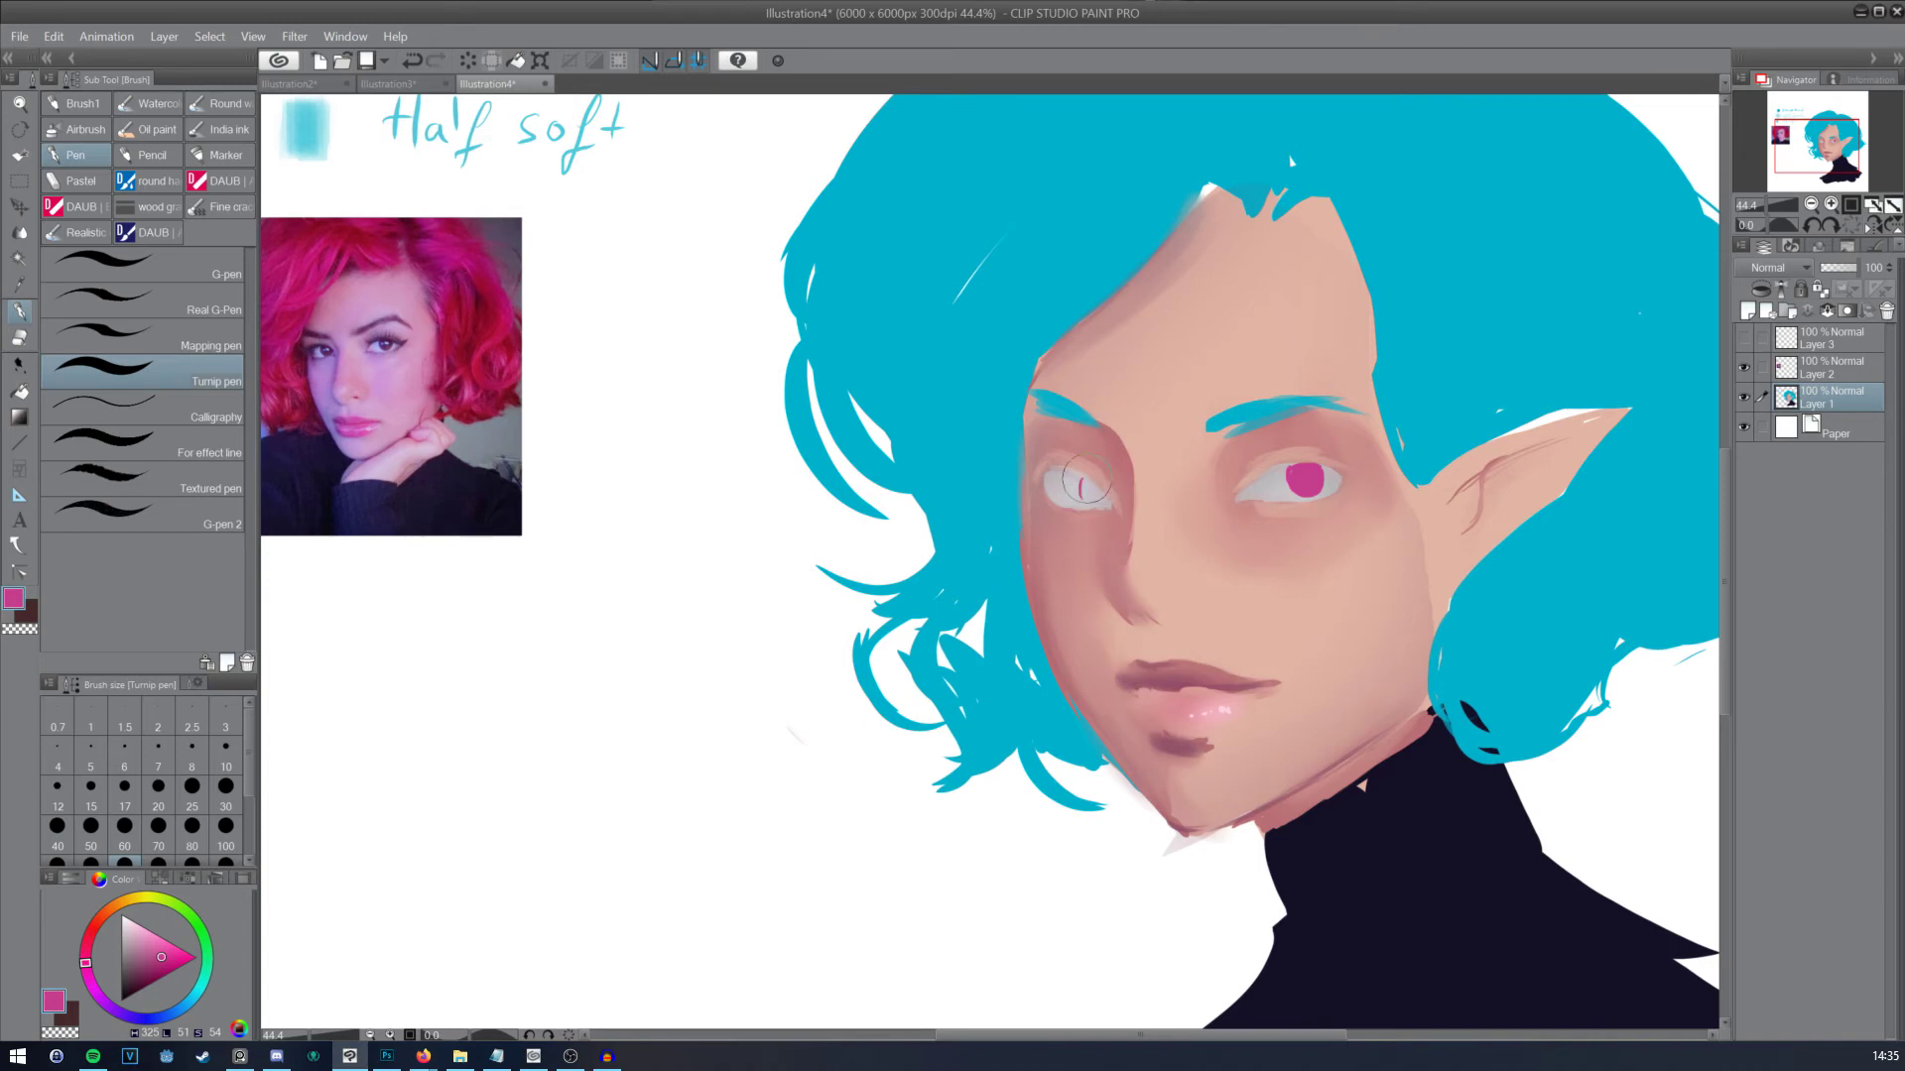
pyautogui.moveTo(1085, 482); pyautogui.dragTo(1088, 488)
pyautogui.moveTo(1308, 474)
pyautogui.mouseDown()
pyautogui.moveTo(1315, 496)
pyautogui.moveTo(1322, 477)
pyautogui.mouseUp()
pyautogui.click(220, 762)
pyautogui.keyDown('alt'); pyautogui.click(1451, 827); pyautogui.keyUp('alt')
pyautogui.press(']')
pyautogui.press(']')
pyautogui.press(']')
pyautogui.press(']')
pyautogui.press(']')
pyautogui.press(']')
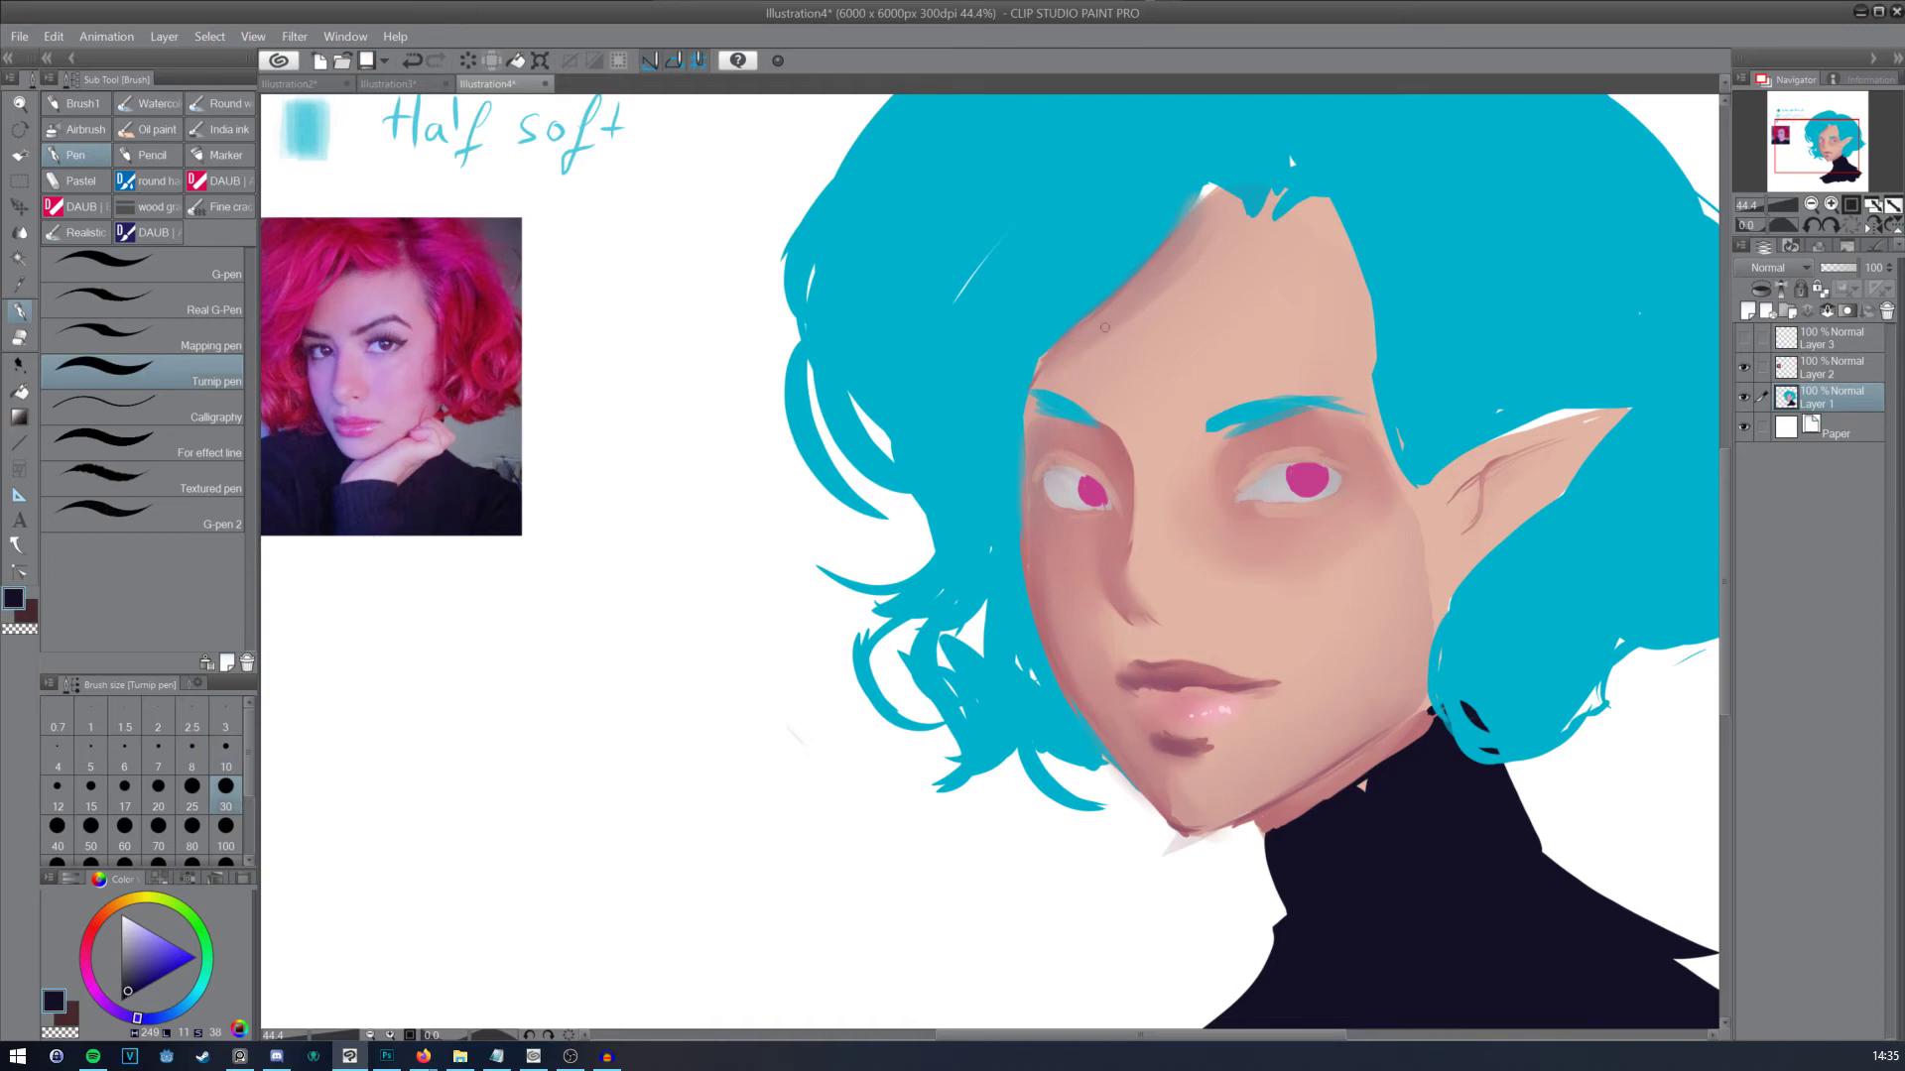
# Step: Sample a muted mauve and paint the eyelid creases above both eyes with the Brush1 square spitz weich brush at size 40
pyautogui.click(69, 130)
pyautogui.click(104, 109)
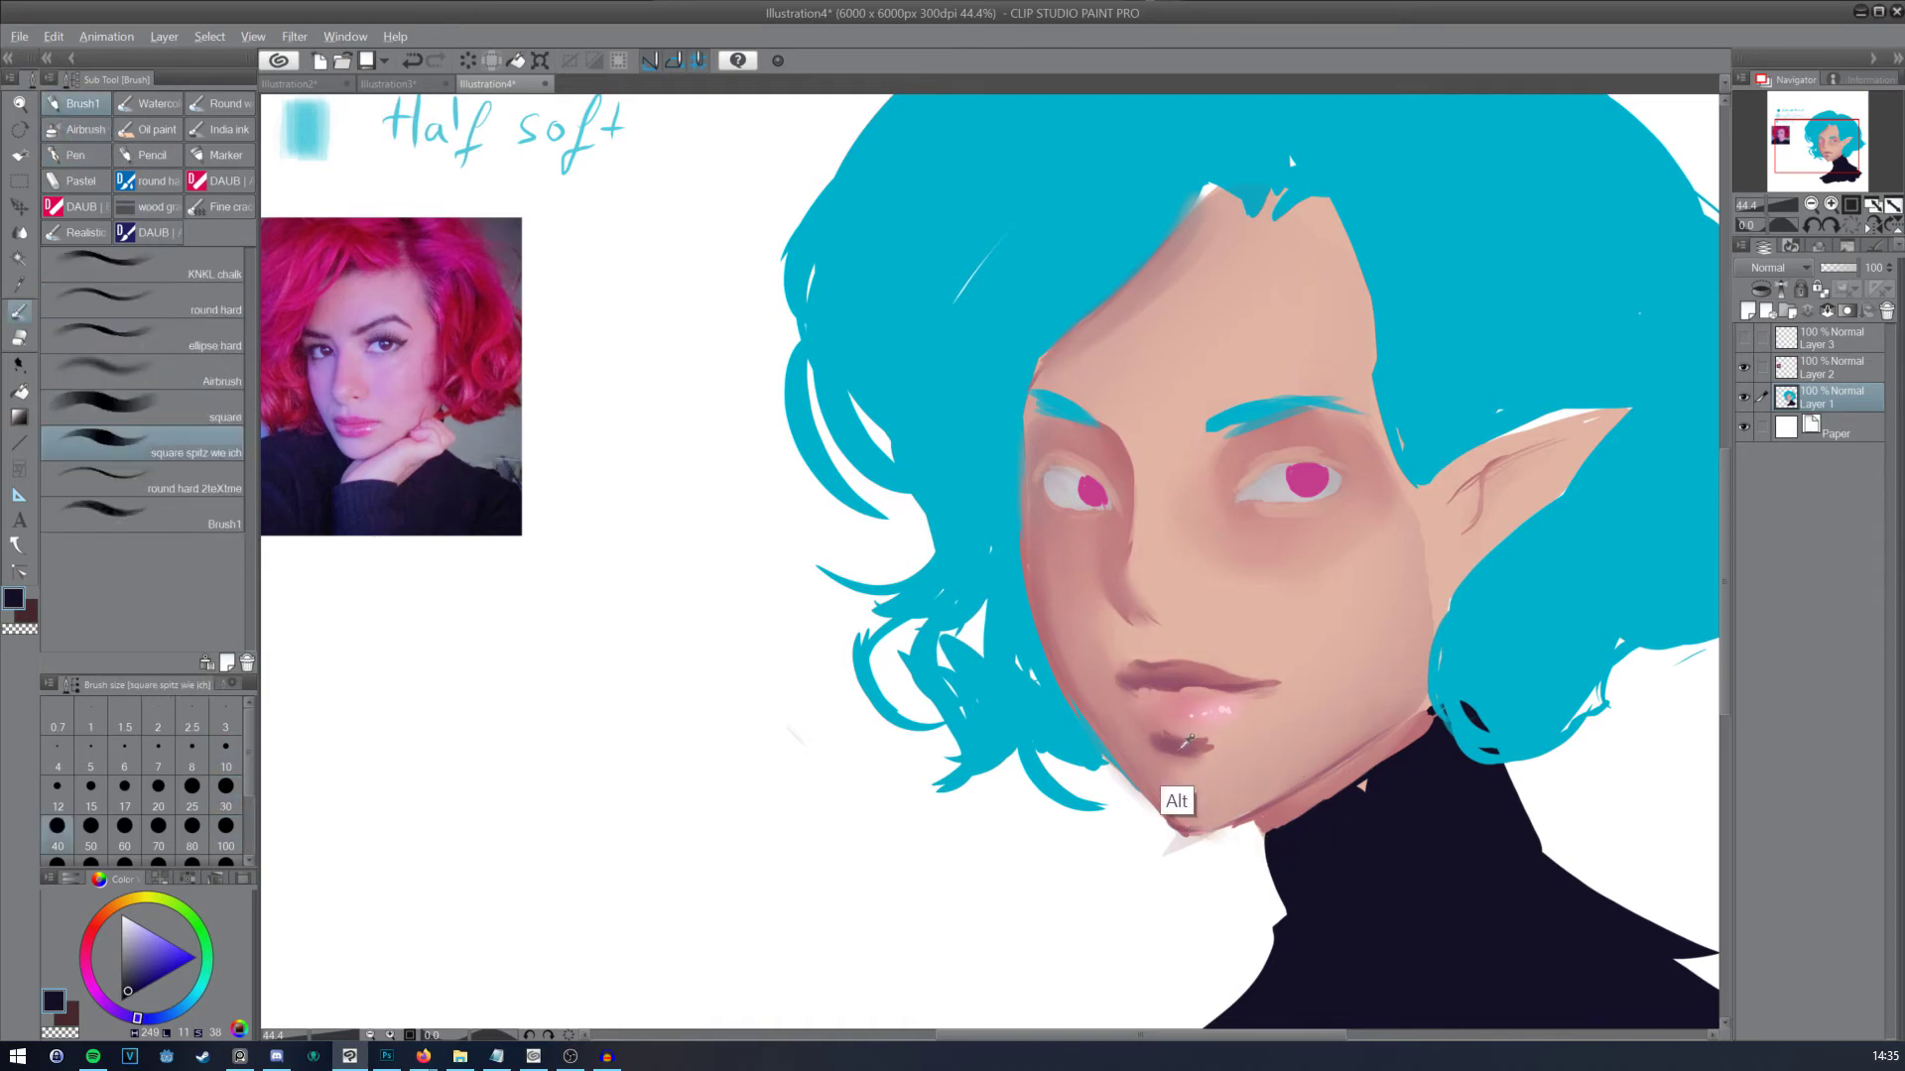
pyautogui.keyDown('alt'); pyautogui.click(1179, 799); pyautogui.keyUp('alt')
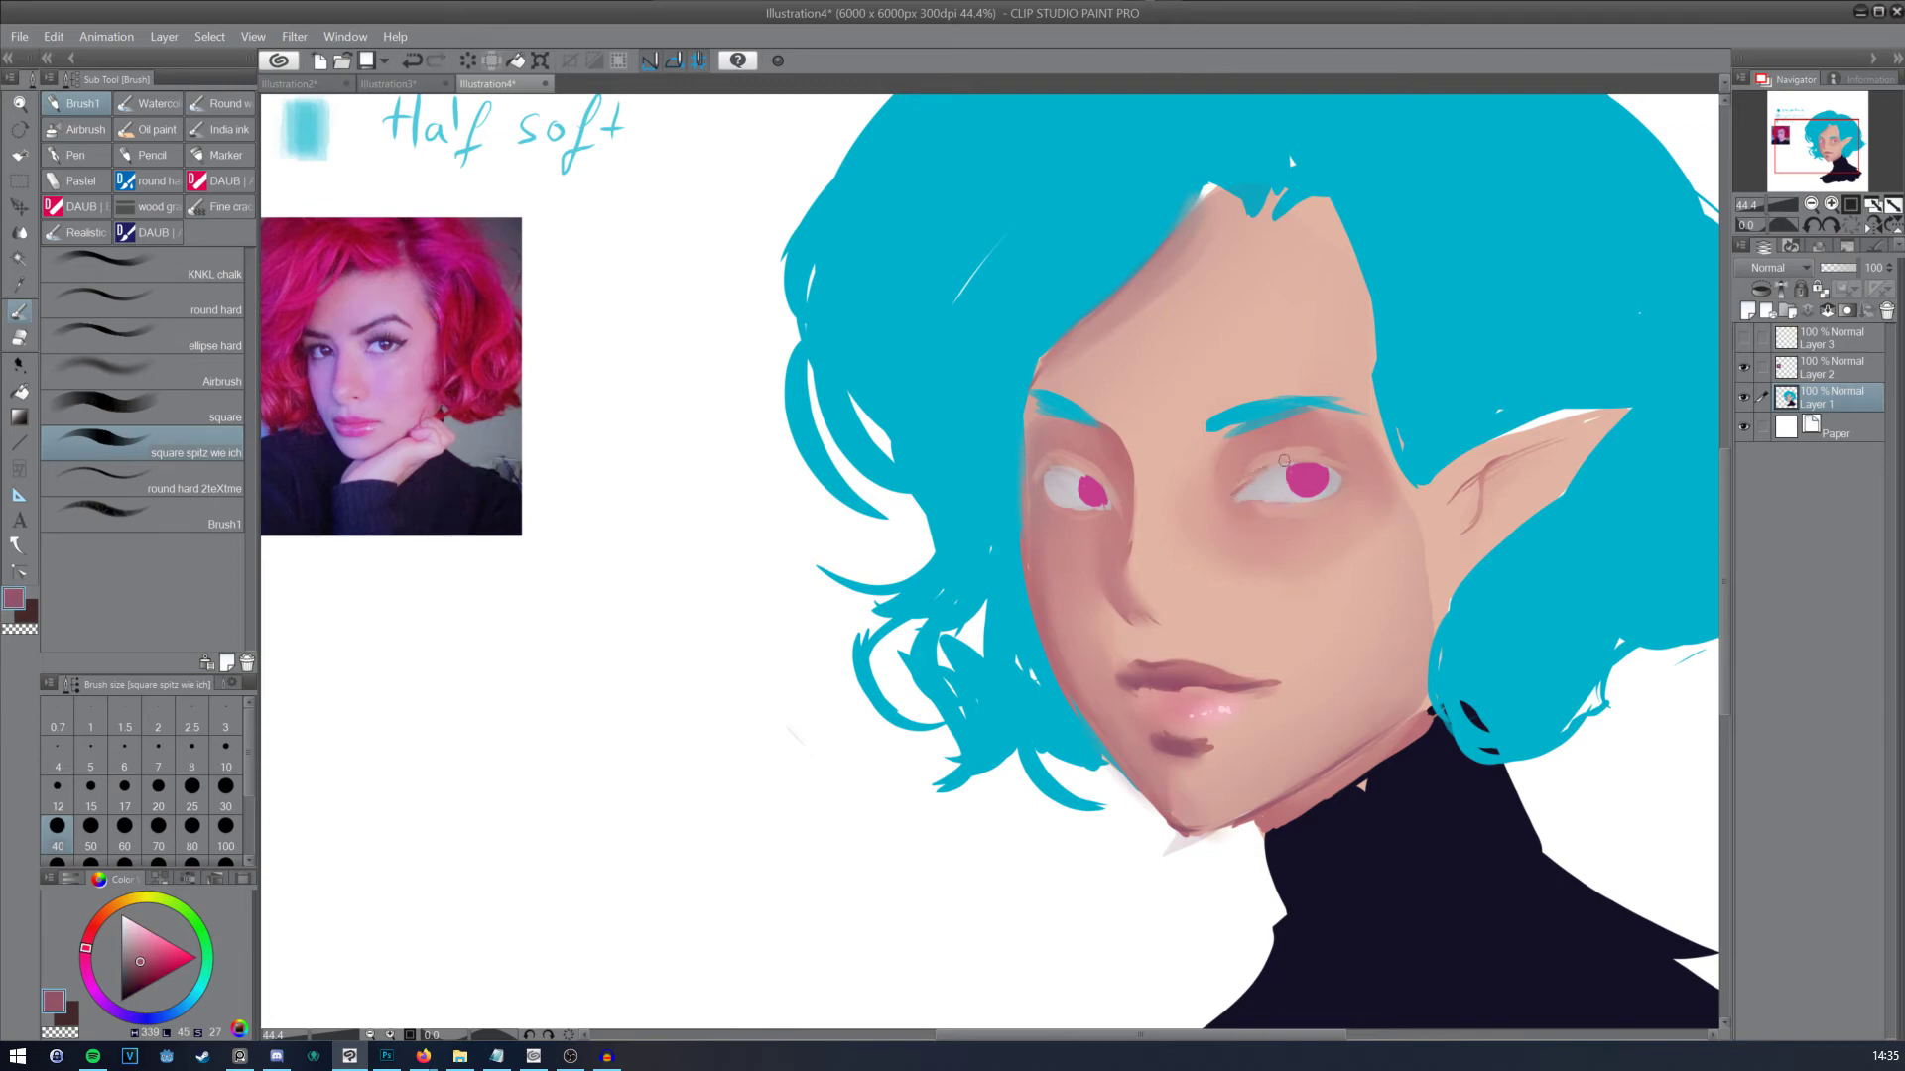
pyautogui.moveTo(1283, 460)
pyautogui.mouseDown()
pyautogui.moveTo(1341, 468)
pyautogui.moveTo(1265, 460)
pyautogui.mouseUp()
pyautogui.moveTo(1035, 466); pyautogui.dragTo(1107, 474)
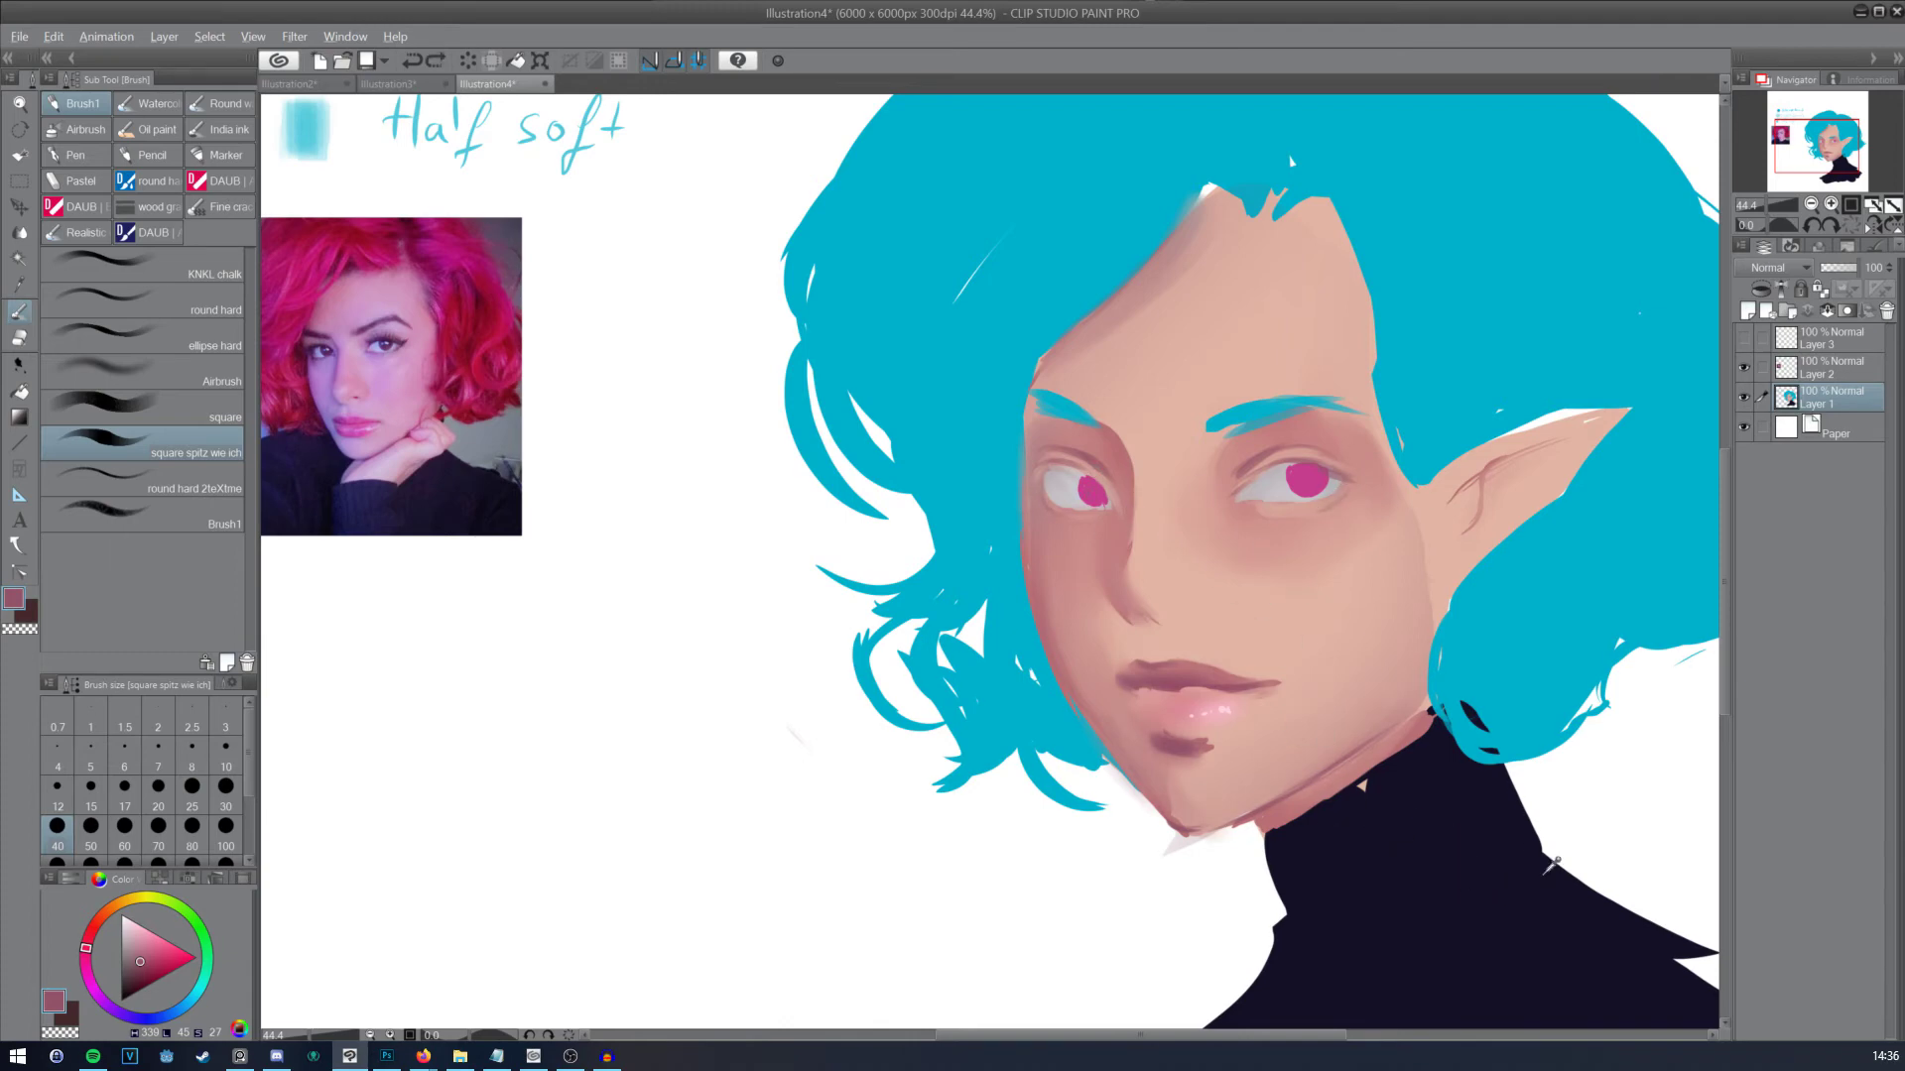
# Step: Draw the upper lash line of the nearer eye in the sweater's dark navy with the Turnip pen at size 70
pyautogui.keyDown('alt'); pyautogui.click(1470, 861); pyautogui.keyUp('alt')
pyautogui.click(76, 155)
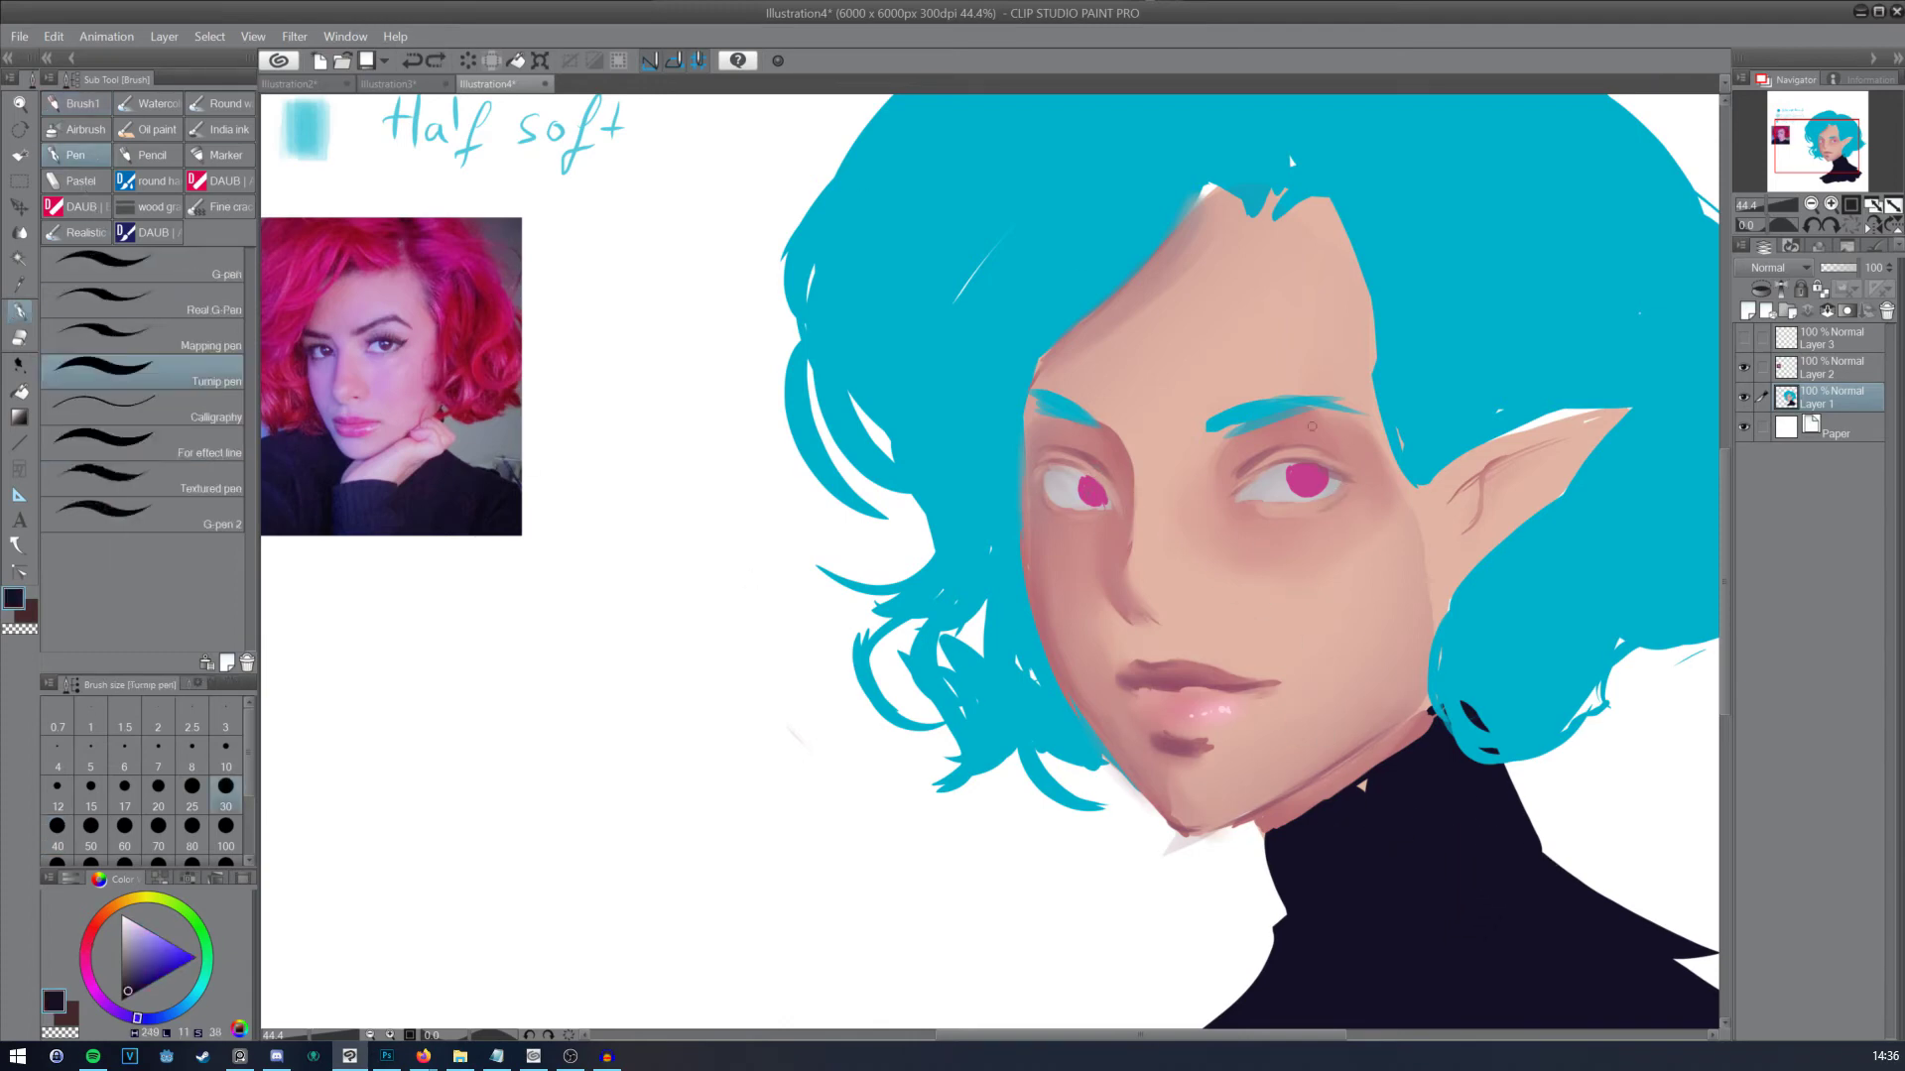
pyautogui.click(158, 829)
pyautogui.moveTo(1228, 496)
pyautogui.mouseDown()
pyautogui.moveTo(1289, 452)
pyautogui.moveTo(1247, 481)
pyautogui.moveTo(1335, 459)
pyautogui.mouseUp()
pyautogui.hotkey('ctrl', 'z')
pyautogui.hotkey('ctrl', 'z')
pyautogui.hotkey('ctrl', 'z')
pyautogui.hotkey('ctrl', 'z')
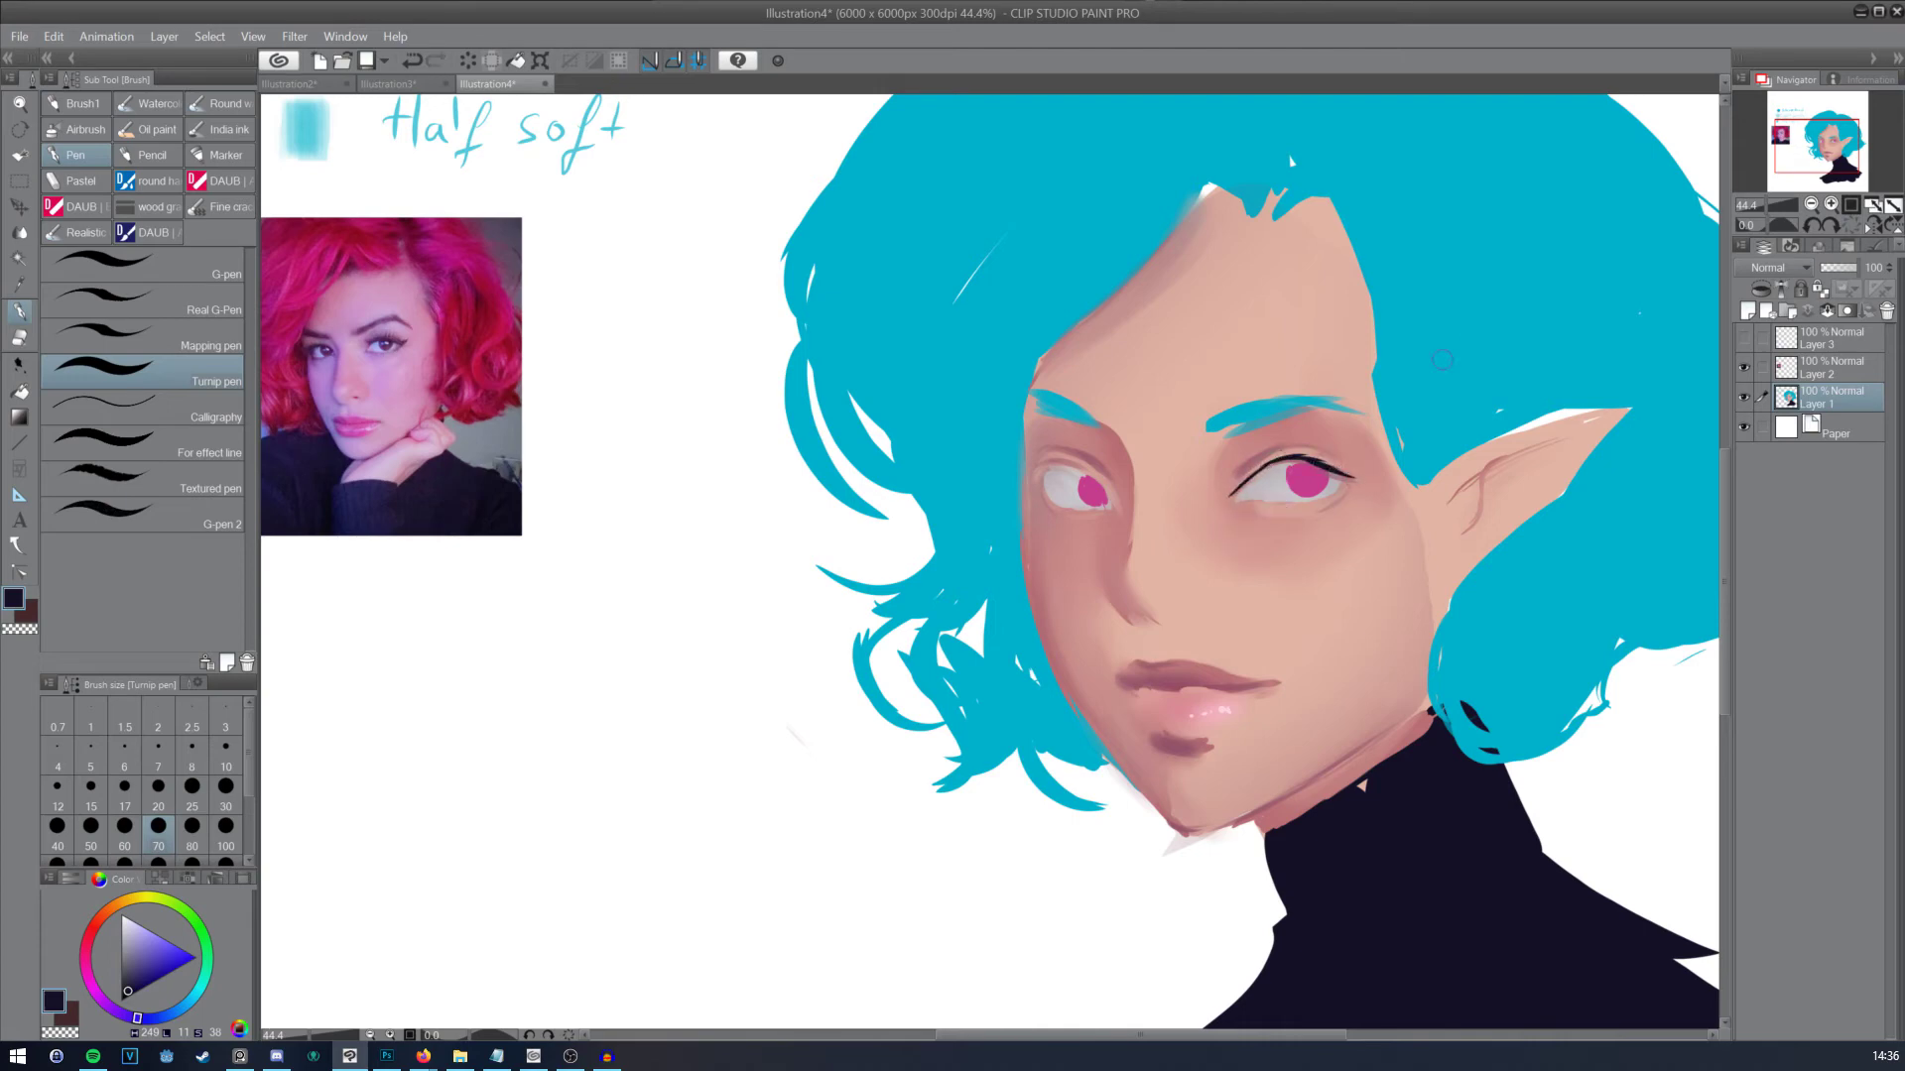
# Step: Draw a dark winged eyeliner flick at the outer corner of the nearer eye, undoing unsatisfactory strokes
pyautogui.hotkey('ctrl', 'z')
pyautogui.moveTo(1336, 476); pyautogui.dragTo(1389, 458)
pyautogui.hotkey('ctrl', 'z')
pyautogui.moveTo(1352, 458); pyautogui.dragTo(1377, 454)
pyautogui.hotkey('ctrl', 'z')
pyautogui.hotkey('ctrl', 'y')
pyautogui.hotkey('ctrl', 'y')
pyautogui.moveTo(1331, 464); pyautogui.dragTo(1361, 451)
pyautogui.hotkey('ctrl', 'z')
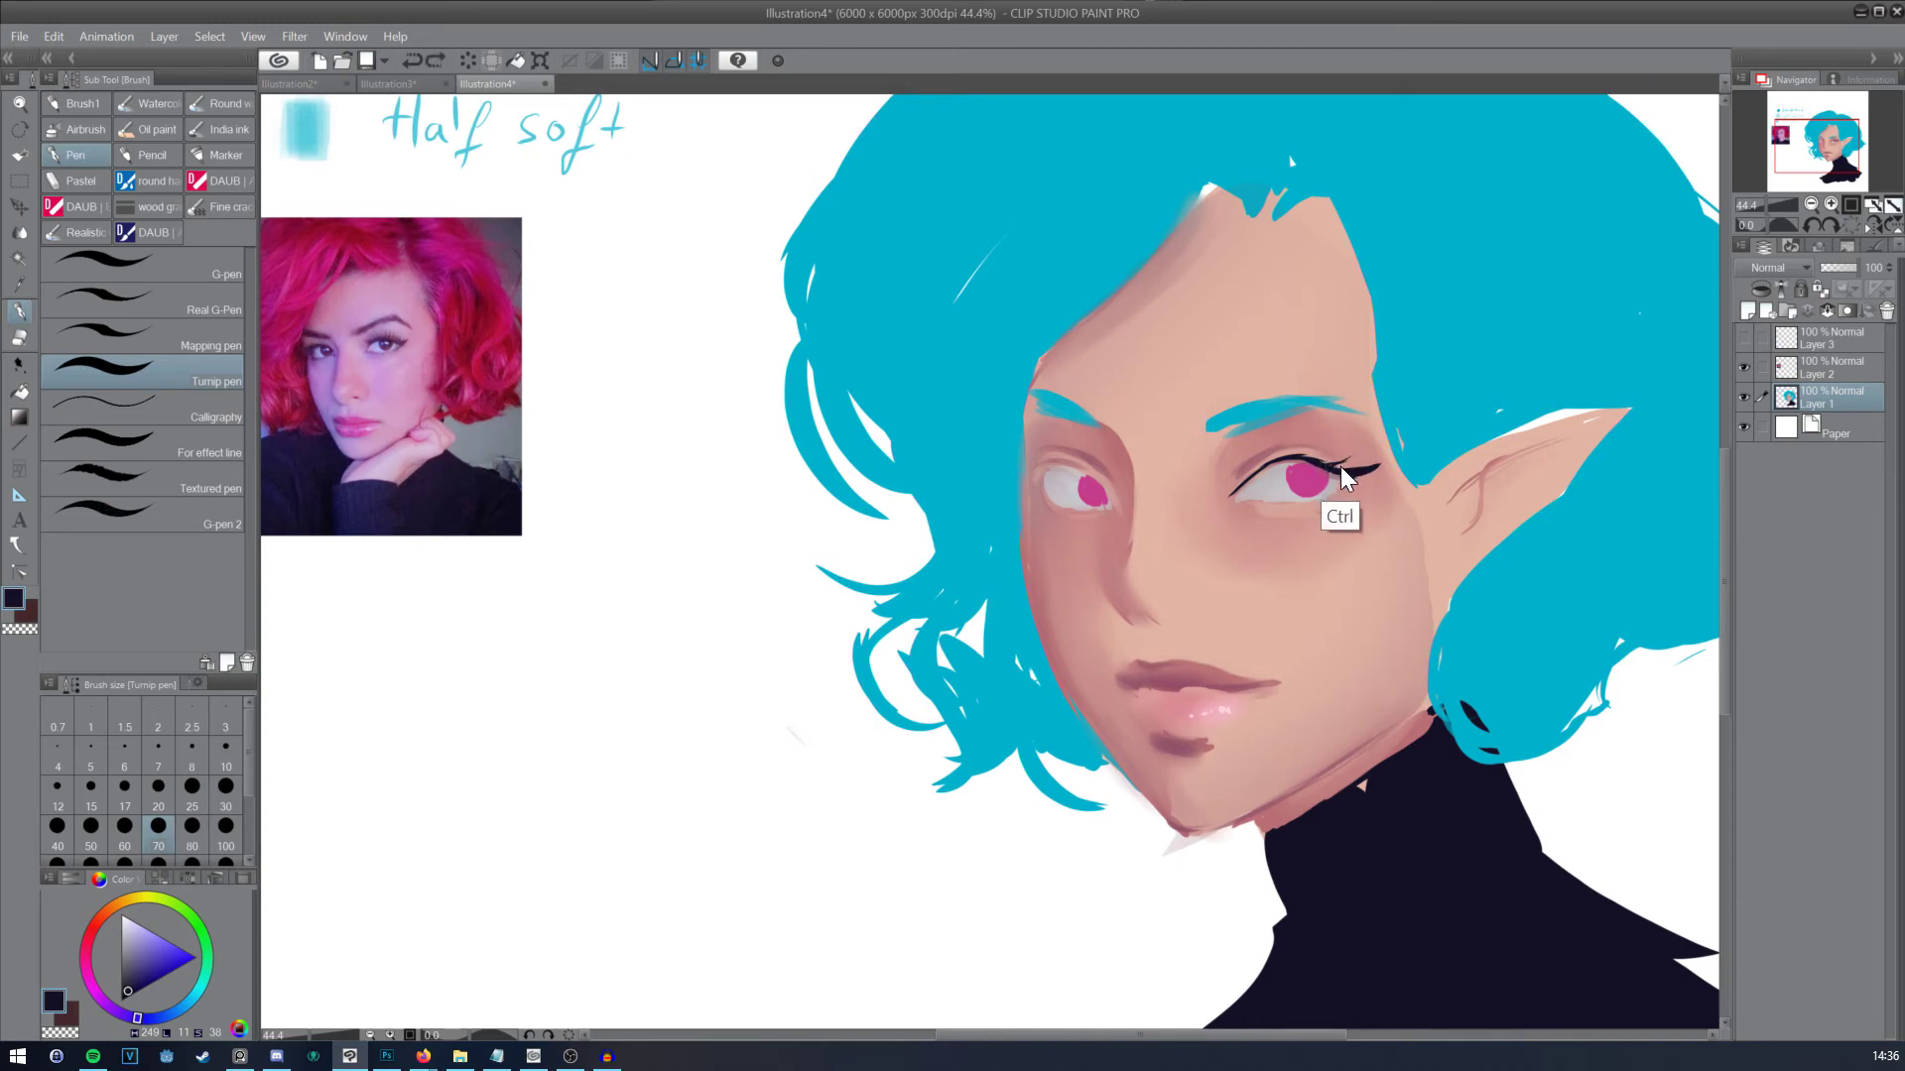
# Step: Draw dark navy pupils in both magenta irises with the G-pen
pyautogui.click(148, 264)
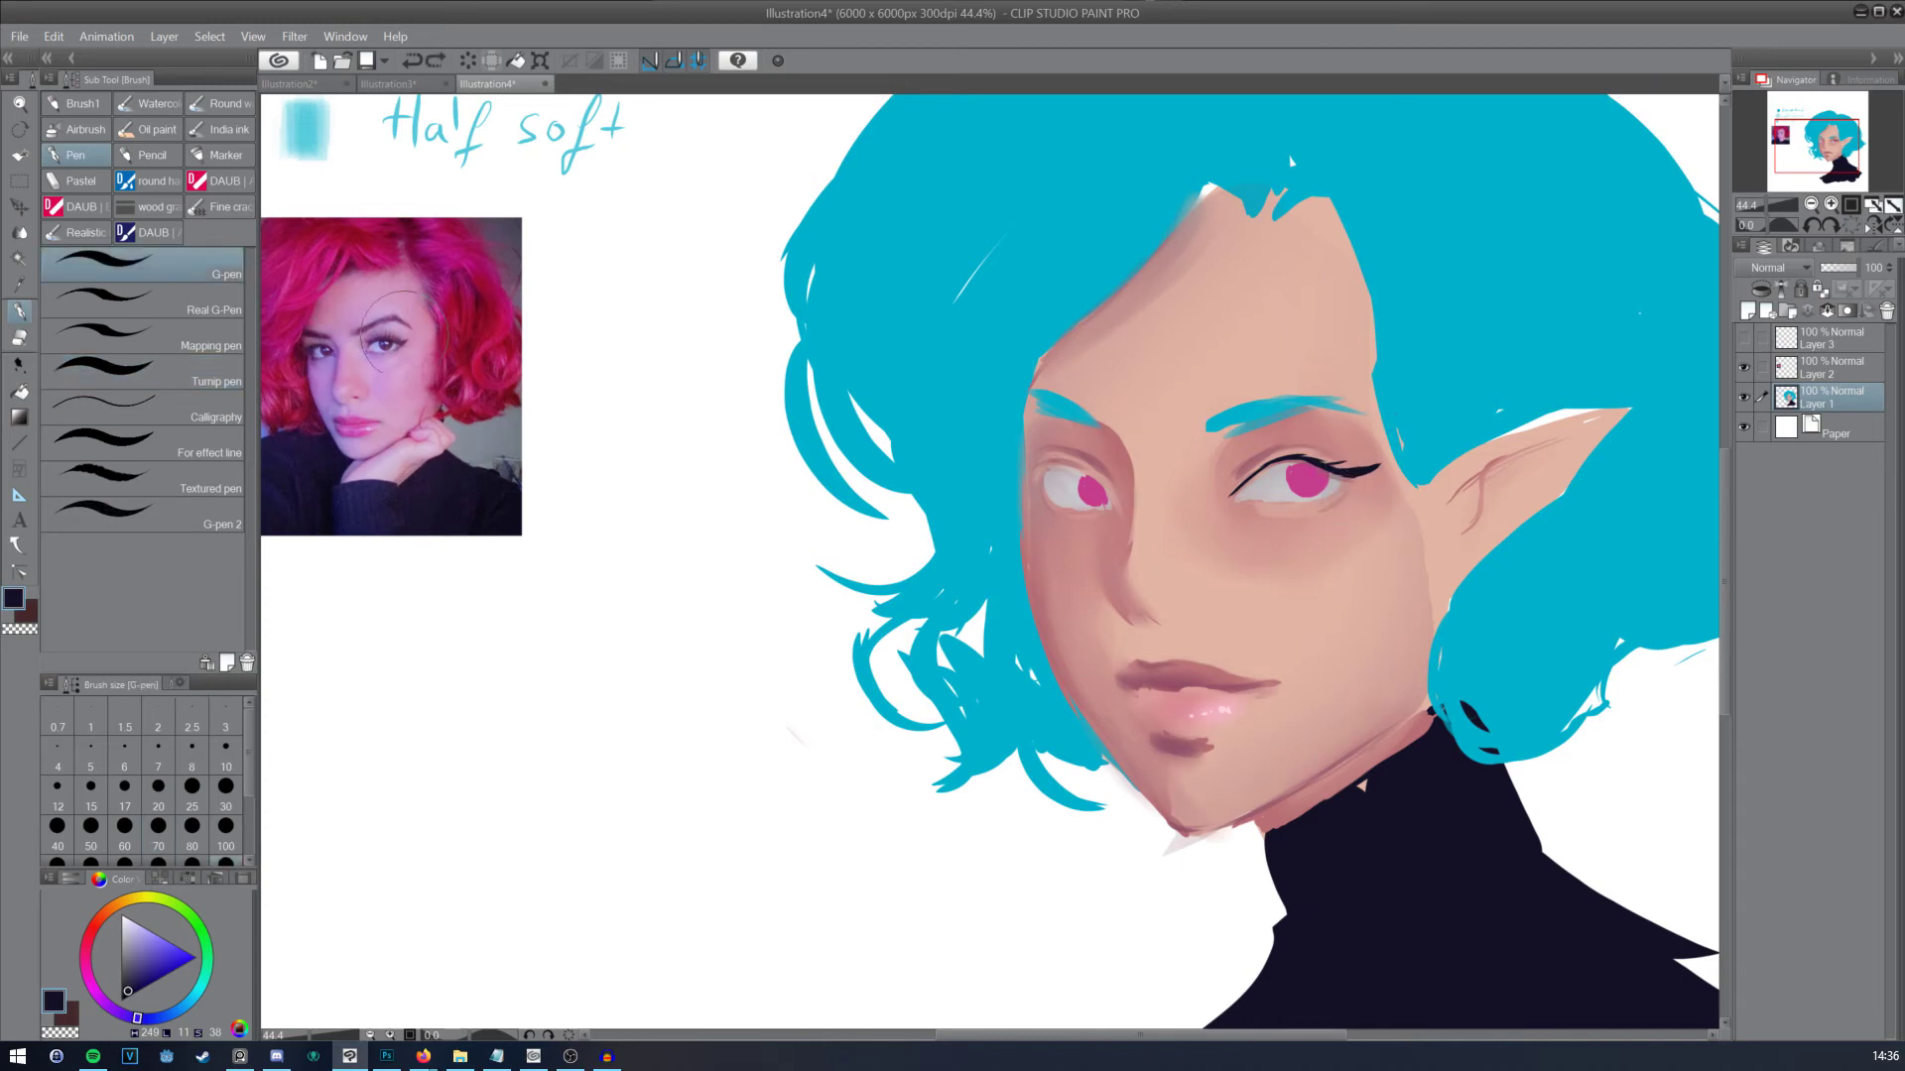
pyautogui.moveTo(501, 660); pyautogui.dragTo(680, 816)
pyautogui.hotkey('ctrl', 'z')
pyautogui.click(158, 786)
pyautogui.press(']')
pyautogui.press(']')
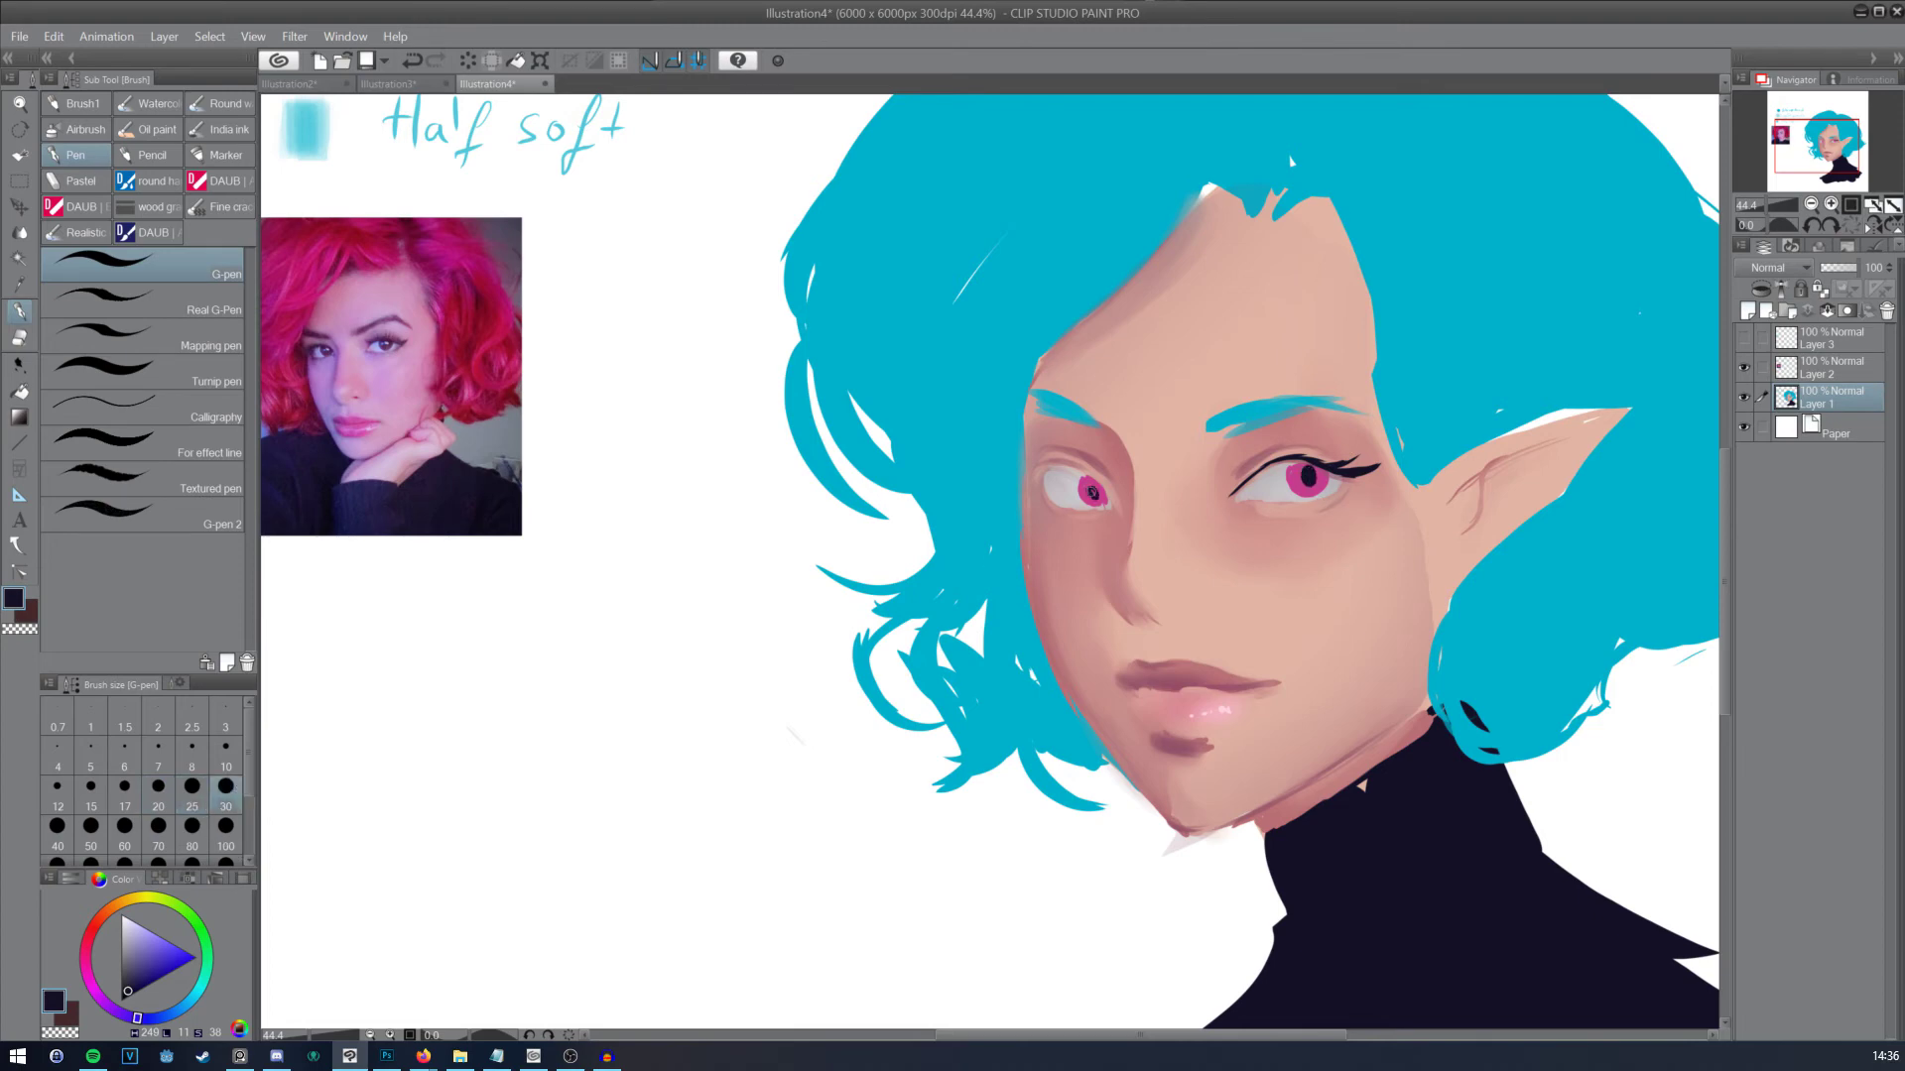
pyautogui.hotkey('ctrl', 'z')
# Step: Draw upper and lower lashes at the outer corner of the nearer eye with the G-pen at size 70
pyautogui.click(157, 828)
pyautogui.moveTo(1327, 458); pyautogui.dragTo(1367, 468)
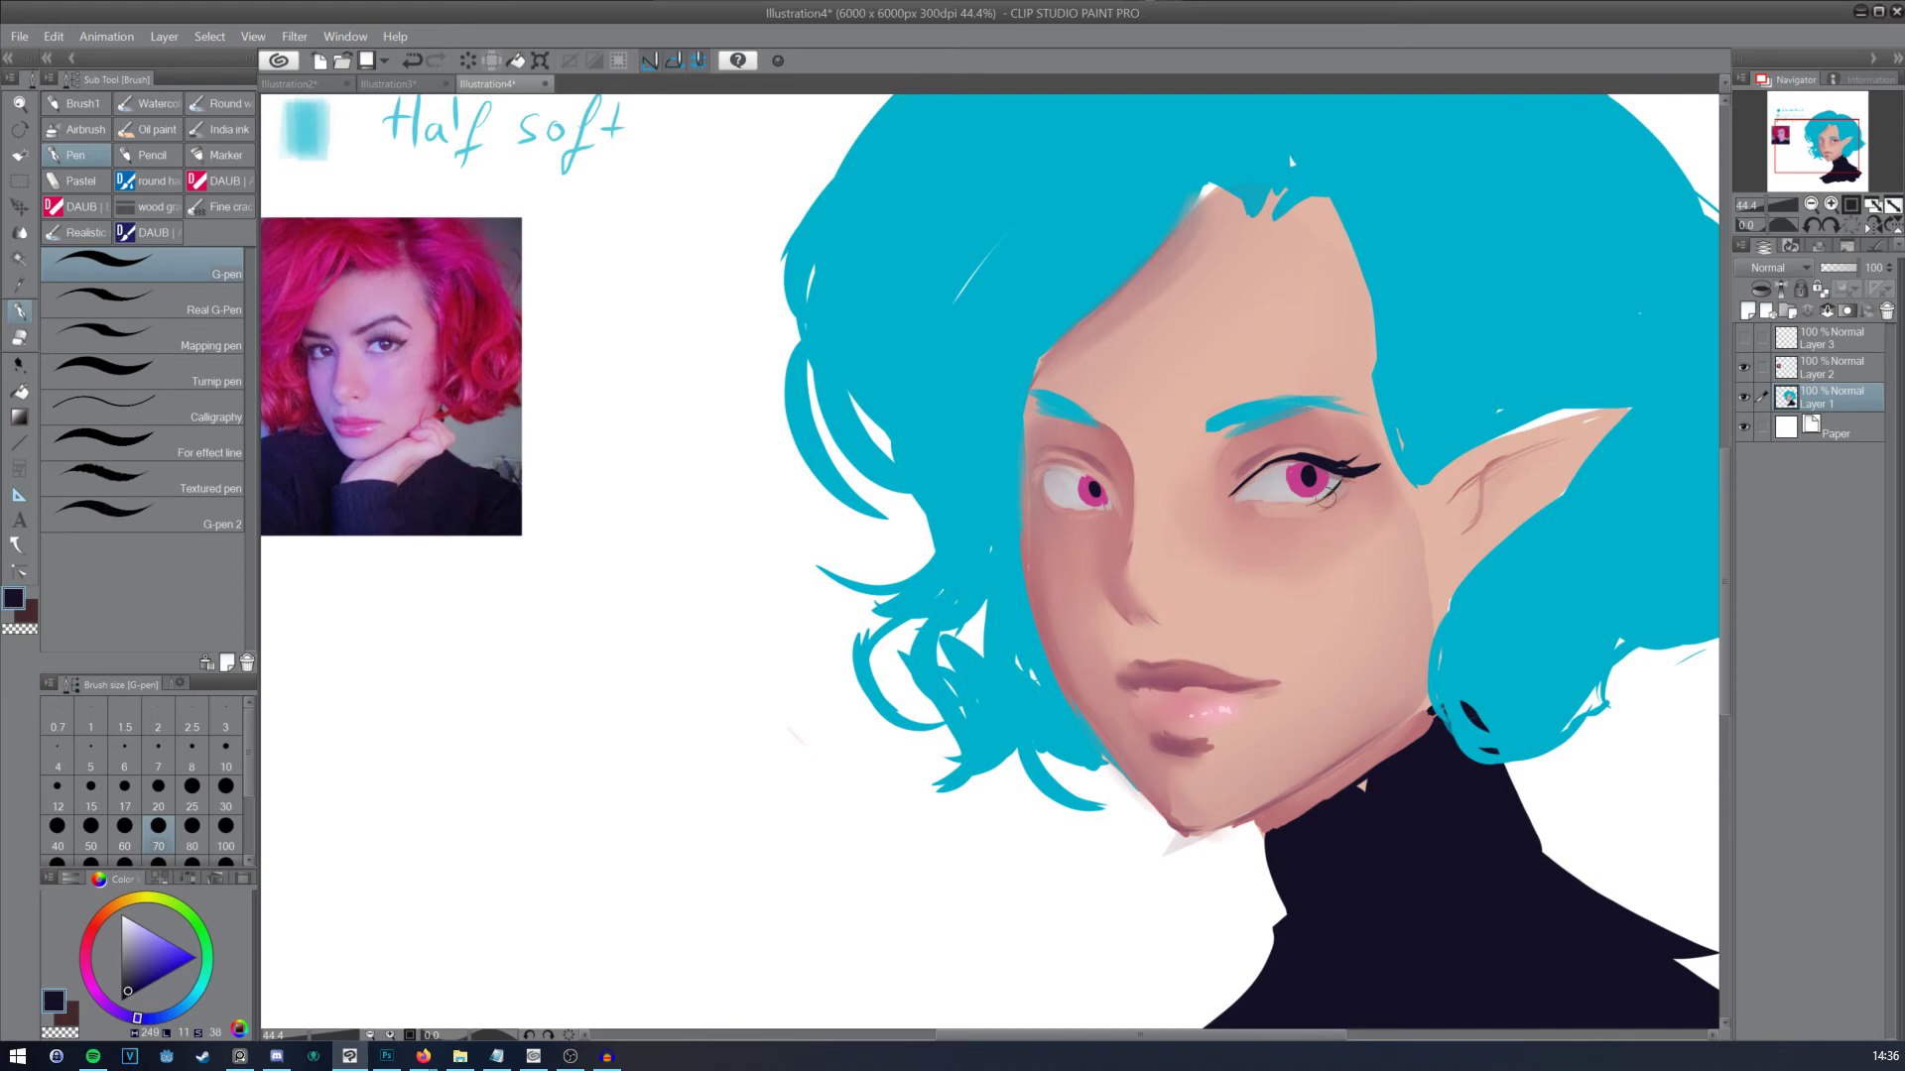
pyautogui.moveTo(1318, 501)
pyautogui.mouseDown()
pyautogui.moveTo(1341, 466)
pyautogui.moveTo(1351, 516)
pyautogui.moveTo(1345, 501)
pyautogui.mouseUp()
# Step: Draw the dark upper lash line and the upper and lower lashes of the far eye
pyautogui.moveTo(1032, 472)
pyautogui.mouseDown()
pyautogui.moveTo(1094, 472)
pyautogui.moveTo(1050, 454)
pyautogui.mouseUp()
pyautogui.moveTo(1081, 473); pyautogui.dragTo(1060, 457)
pyautogui.moveTo(1064, 469)
pyautogui.mouseDown()
pyautogui.moveTo(1032, 439)
pyautogui.moveTo(1070, 443)
pyautogui.mouseUp()
pyautogui.keyDown('alt'); pyautogui.click(1078, 495); pyautogui.keyUp('alt')
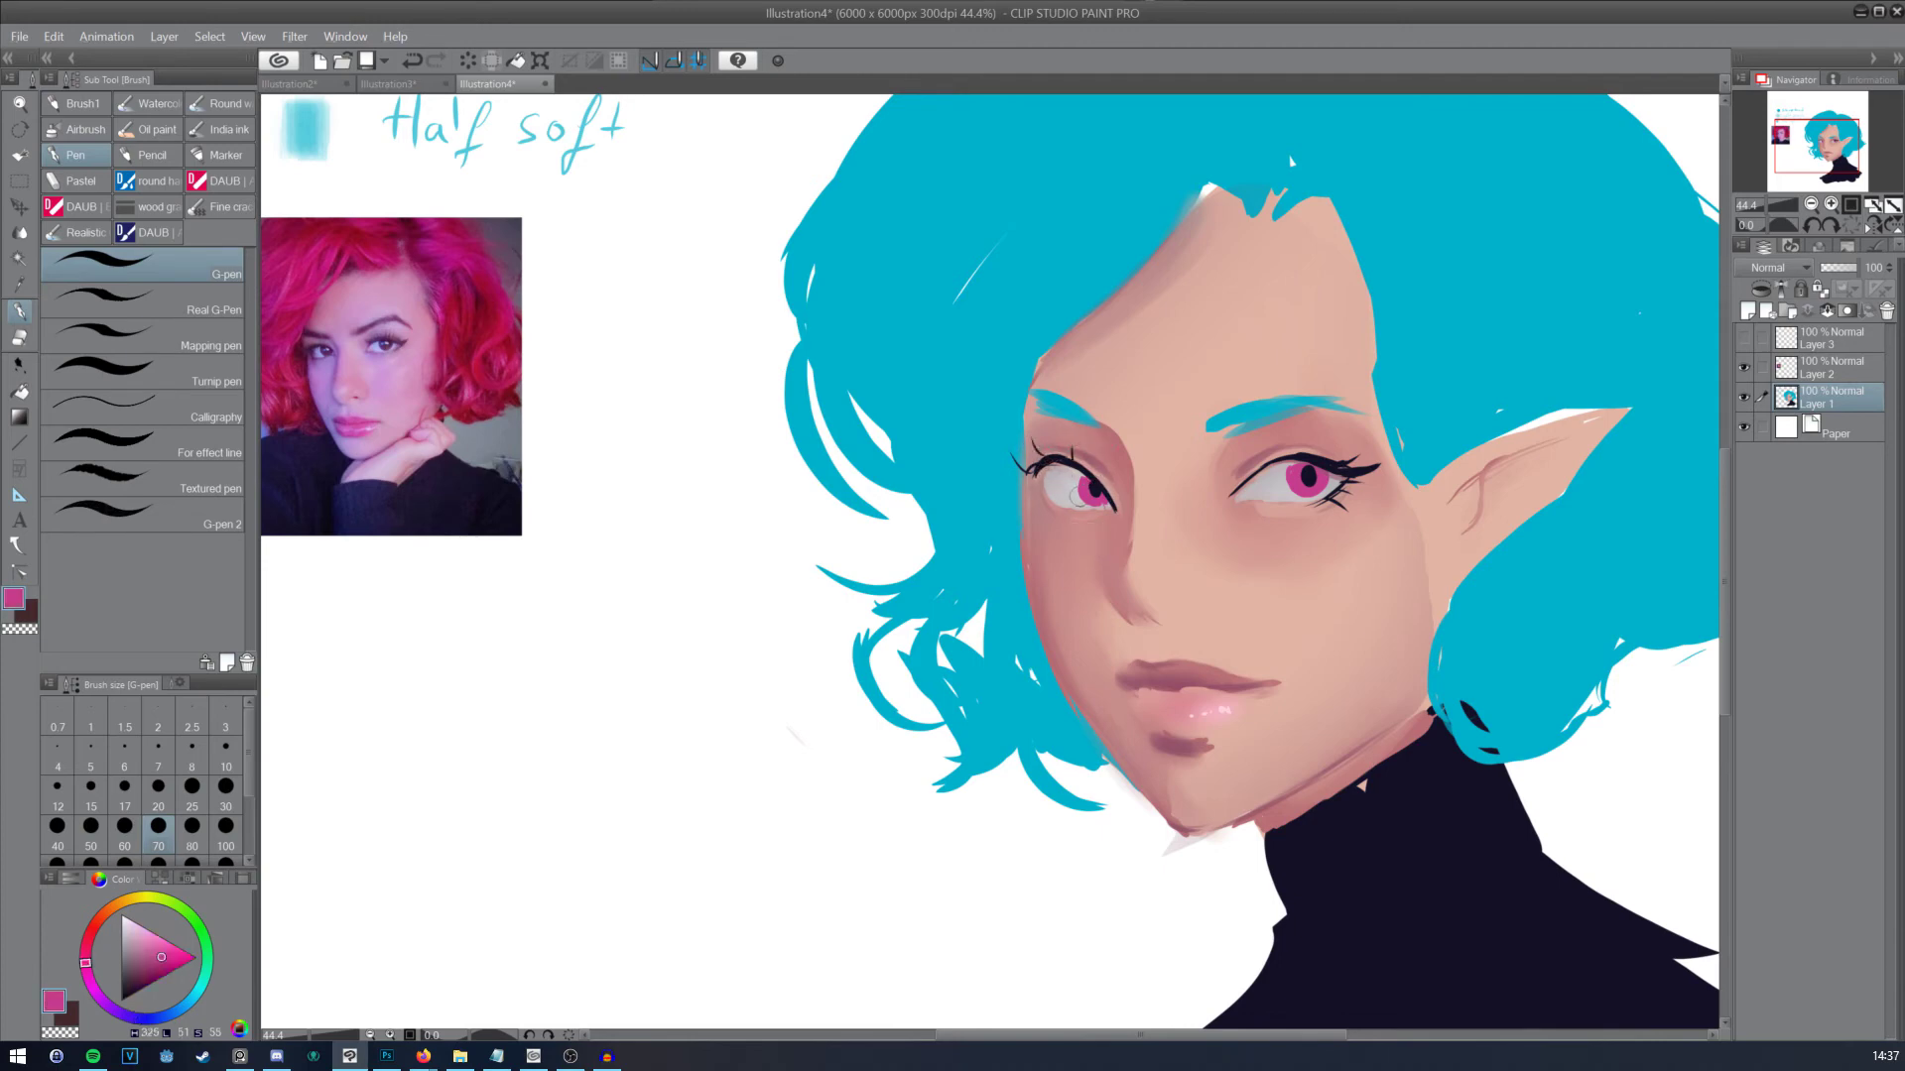
pyautogui.keyDown('alt'); pyautogui.click(1090, 488); pyautogui.keyUp('alt')
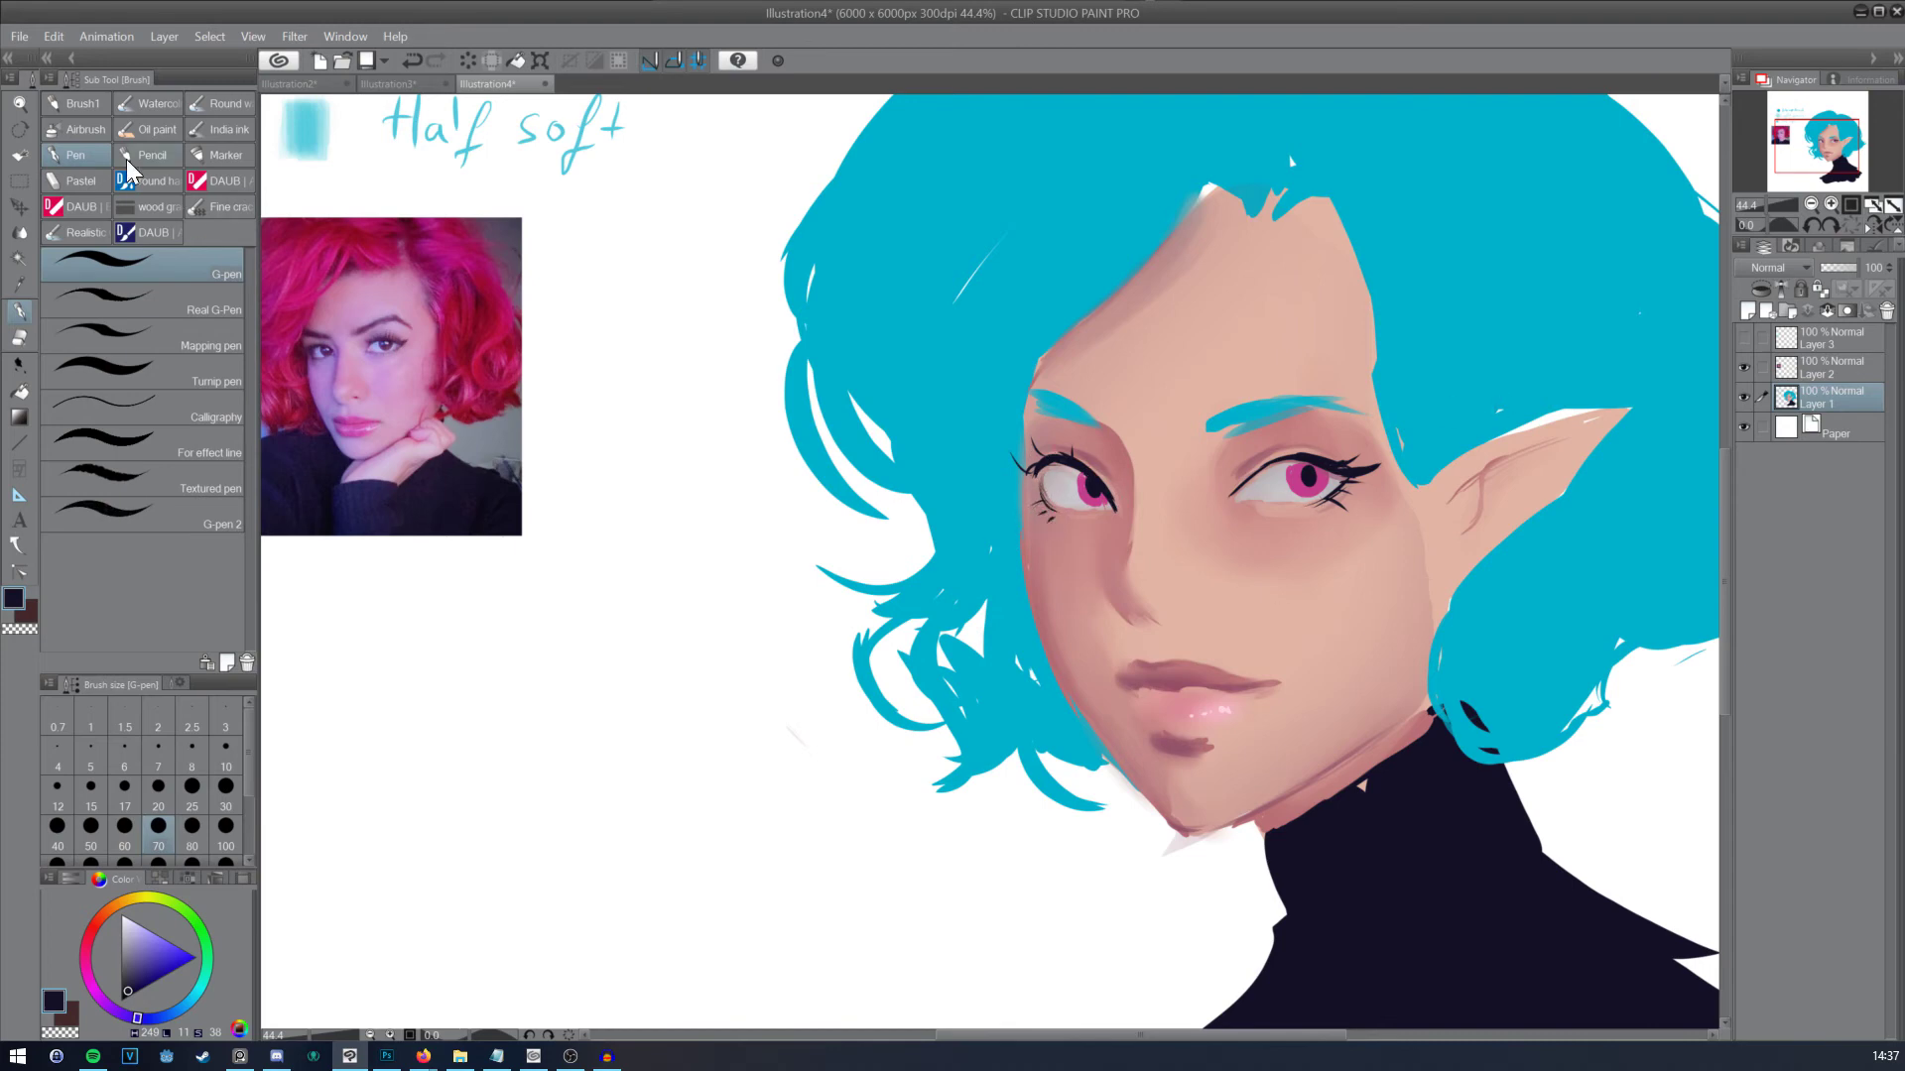
# Step: Shade the upper part of the eyes beneath the lash lines with the Brush1 square brush at size 30
pyautogui.click(82, 103)
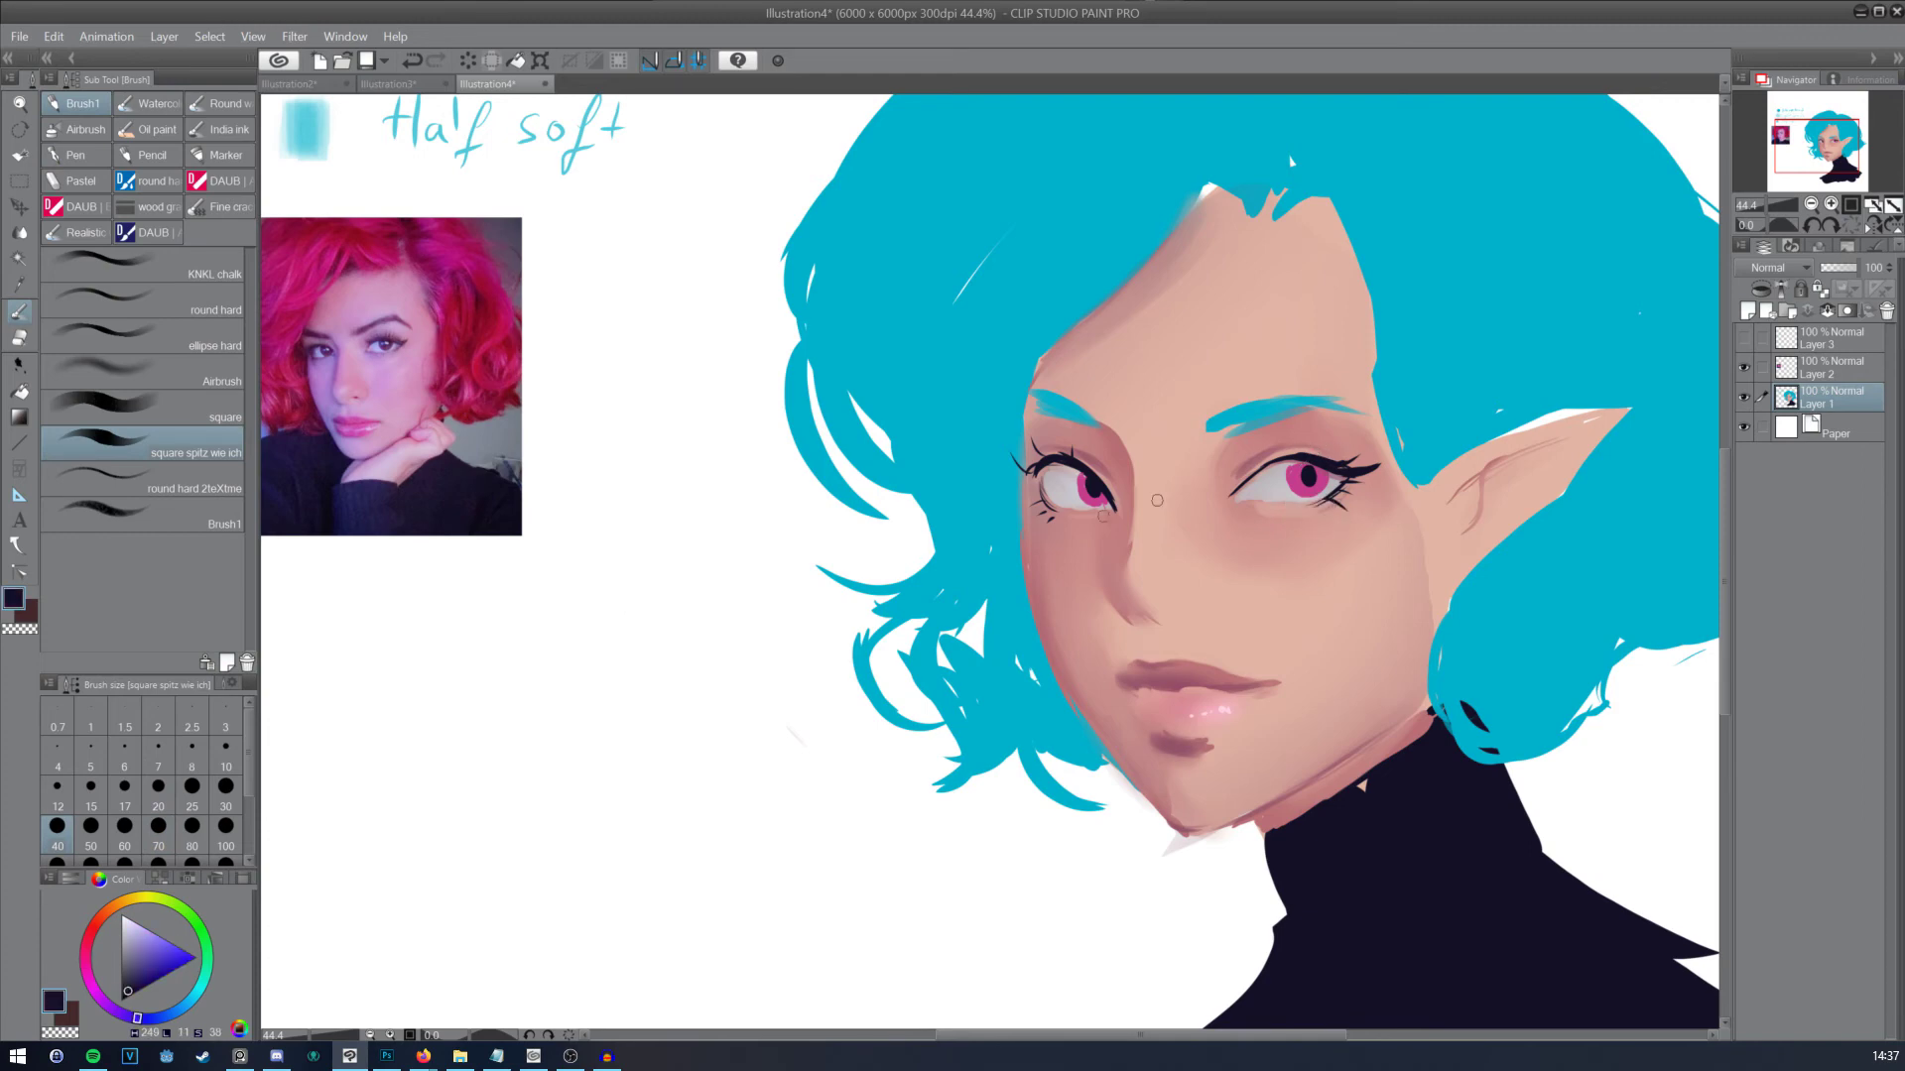
pyautogui.click(227, 786)
pyautogui.click(198, 407)
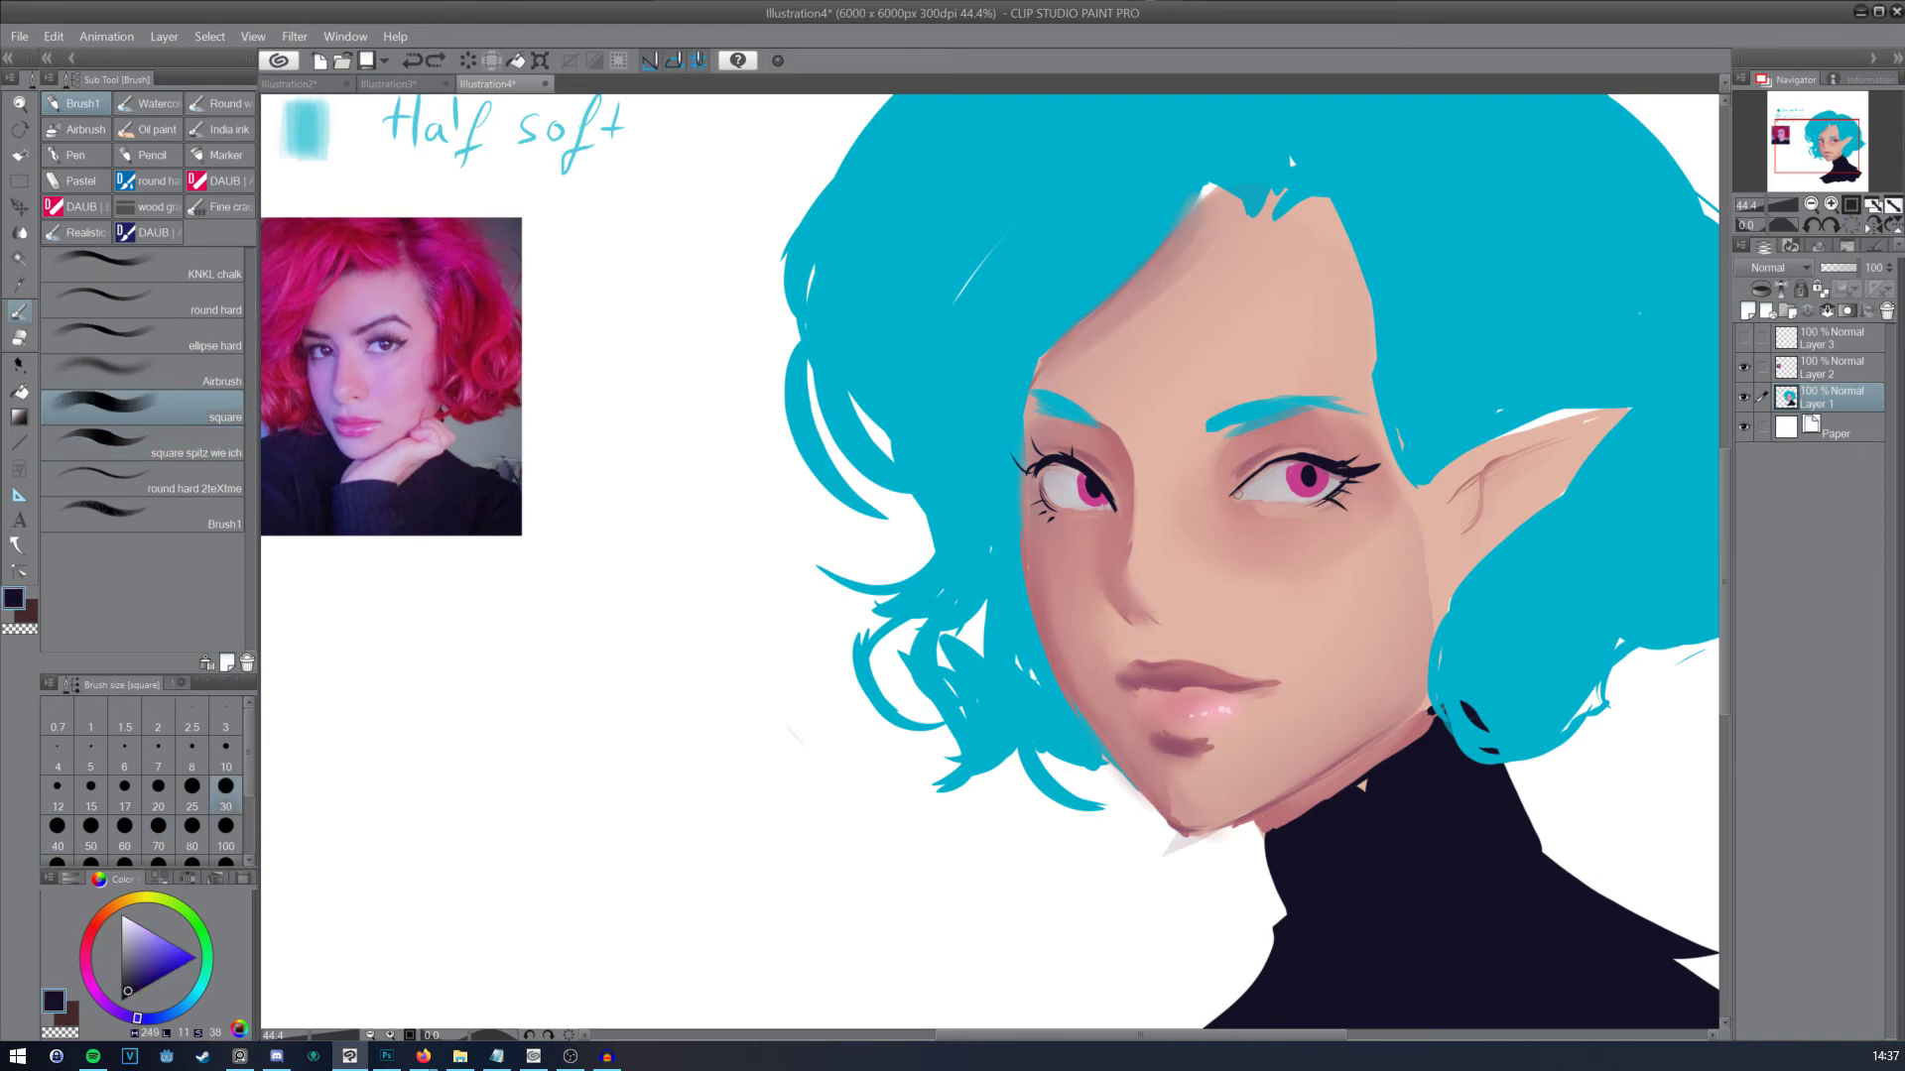
pyautogui.moveTo(1238, 493); pyautogui.dragTo(1297, 472)
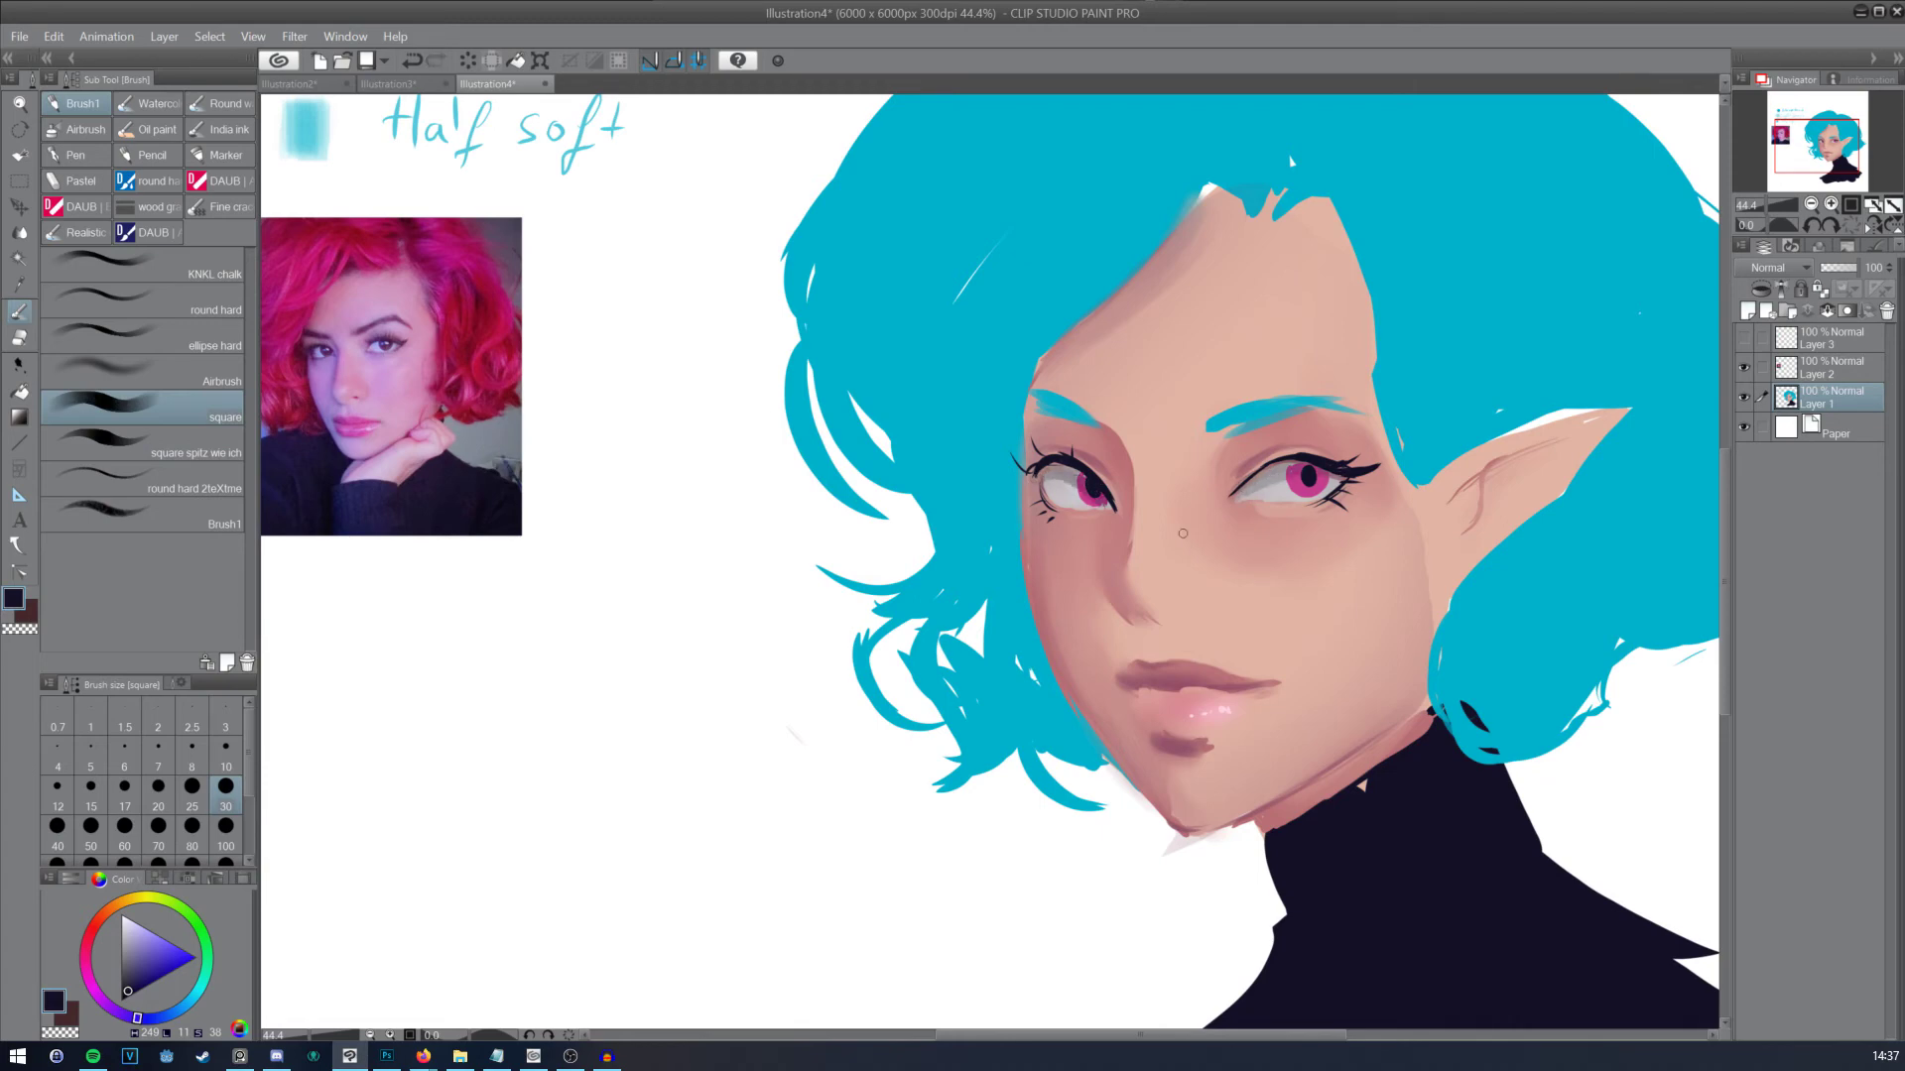
# Step: Draw a small dark nostril and dark accents at both mouth corners with the G-pen, and sample the neck's mauve shadow colour
pyautogui.click(87, 159)
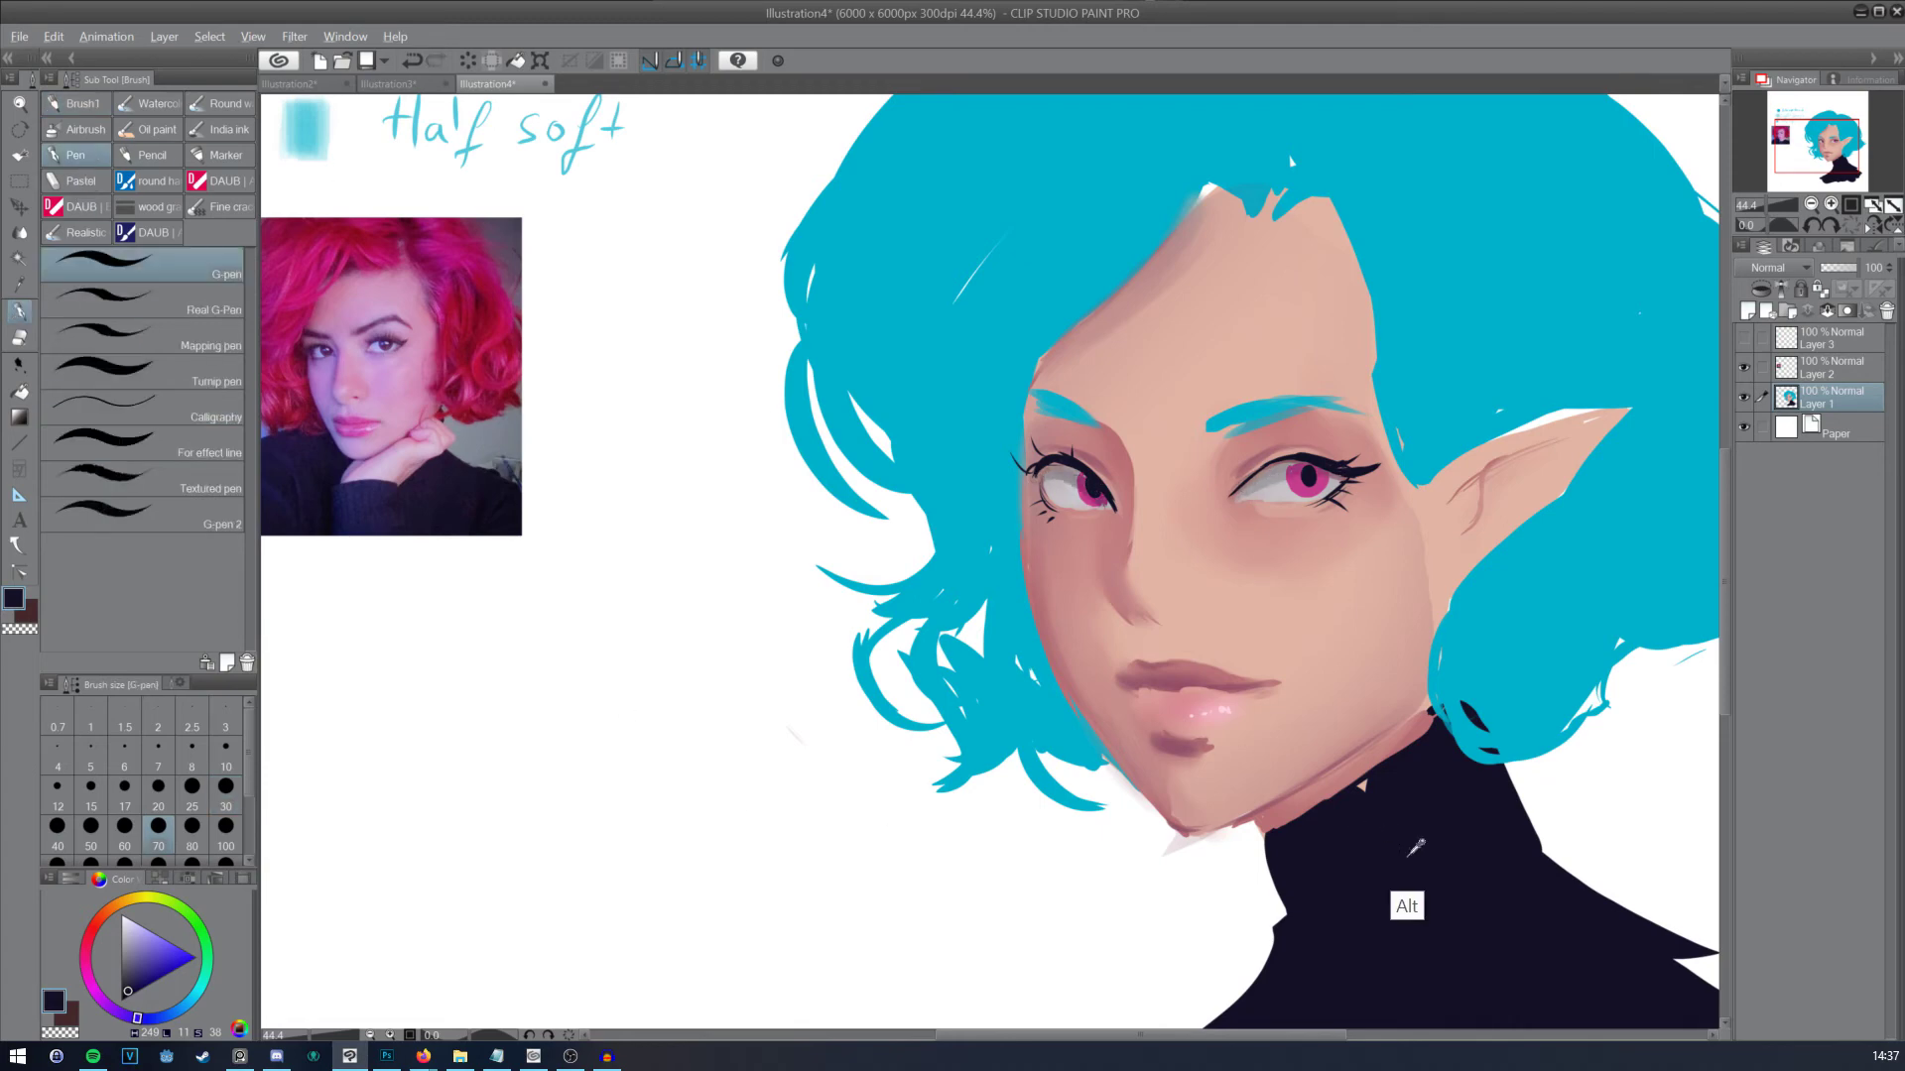
pyautogui.moveTo(1157, 614); pyautogui.dragTo(1180, 616)
pyautogui.click(1276, 683)
pyautogui.click(1117, 683)
pyautogui.press('alt')
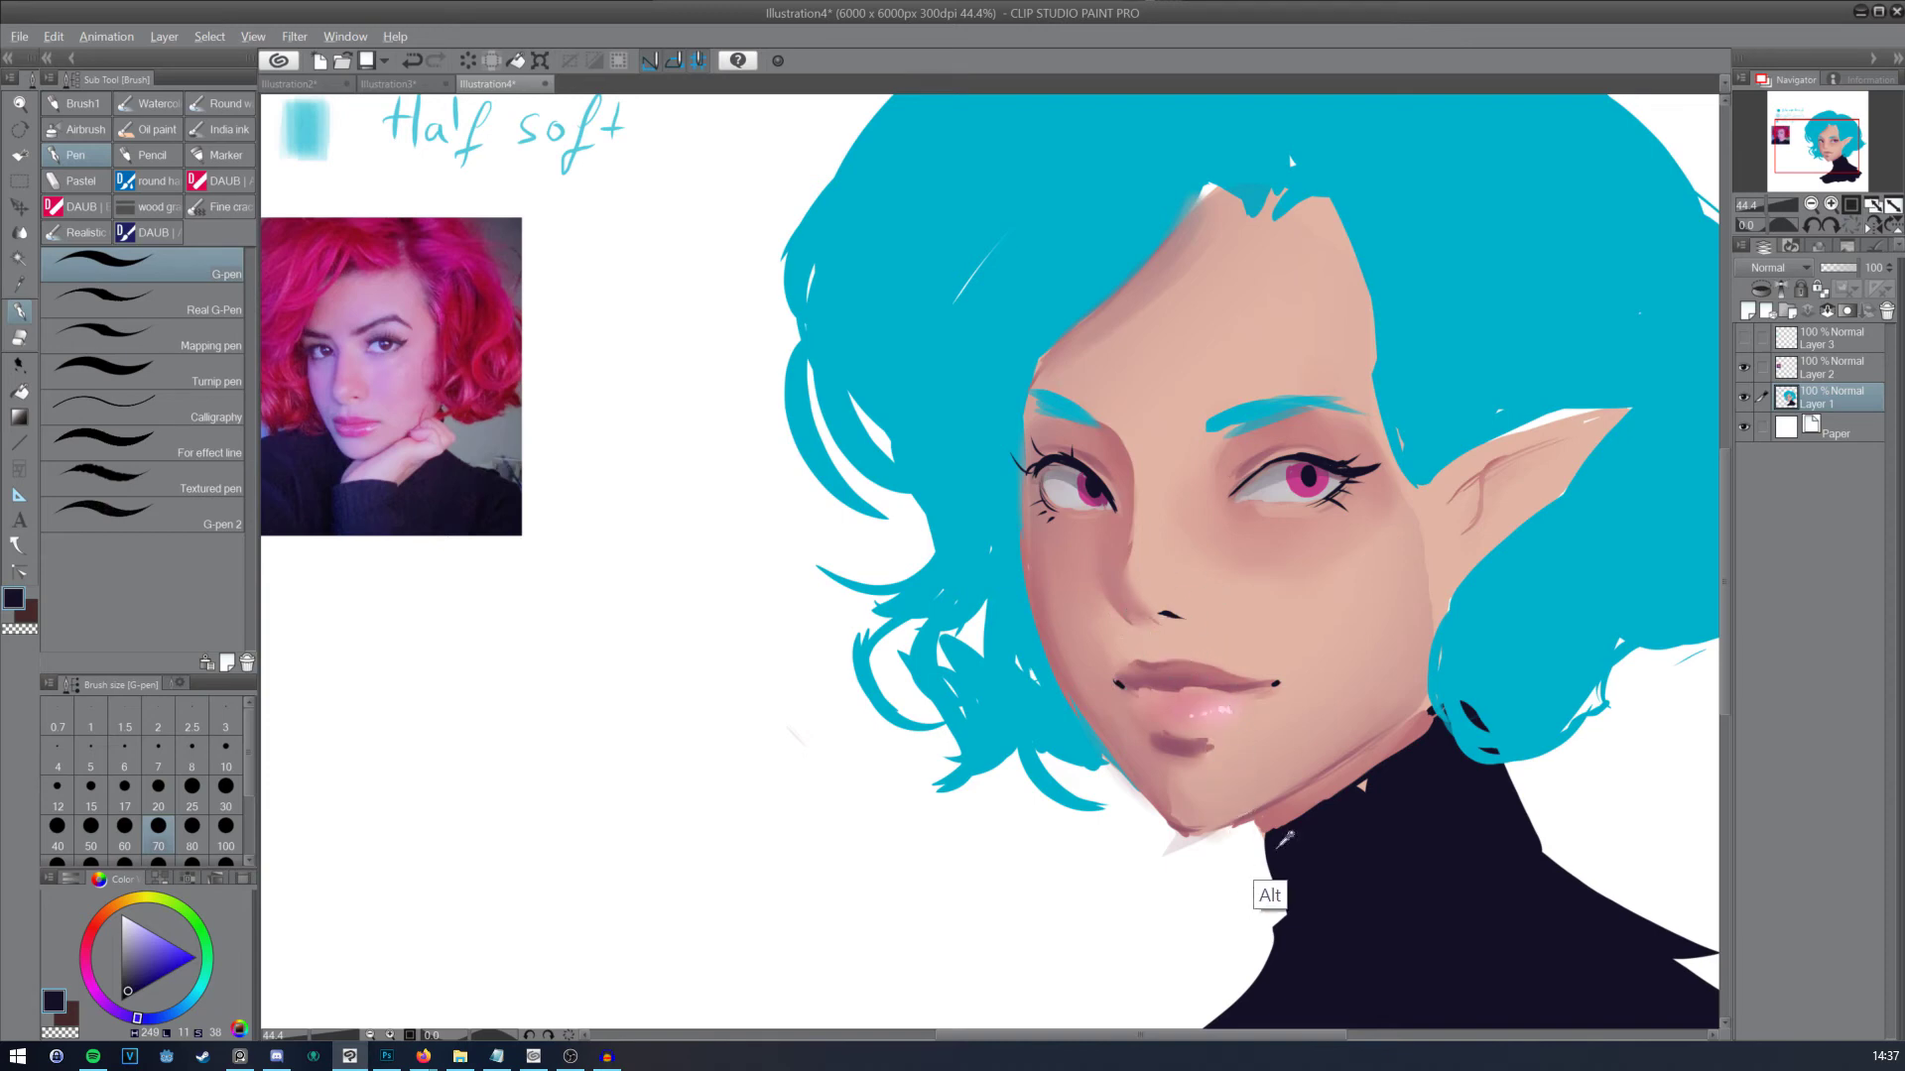
pyautogui.keyDown('alt'); pyautogui.click(1279, 792); pyautogui.keyUp('alt')
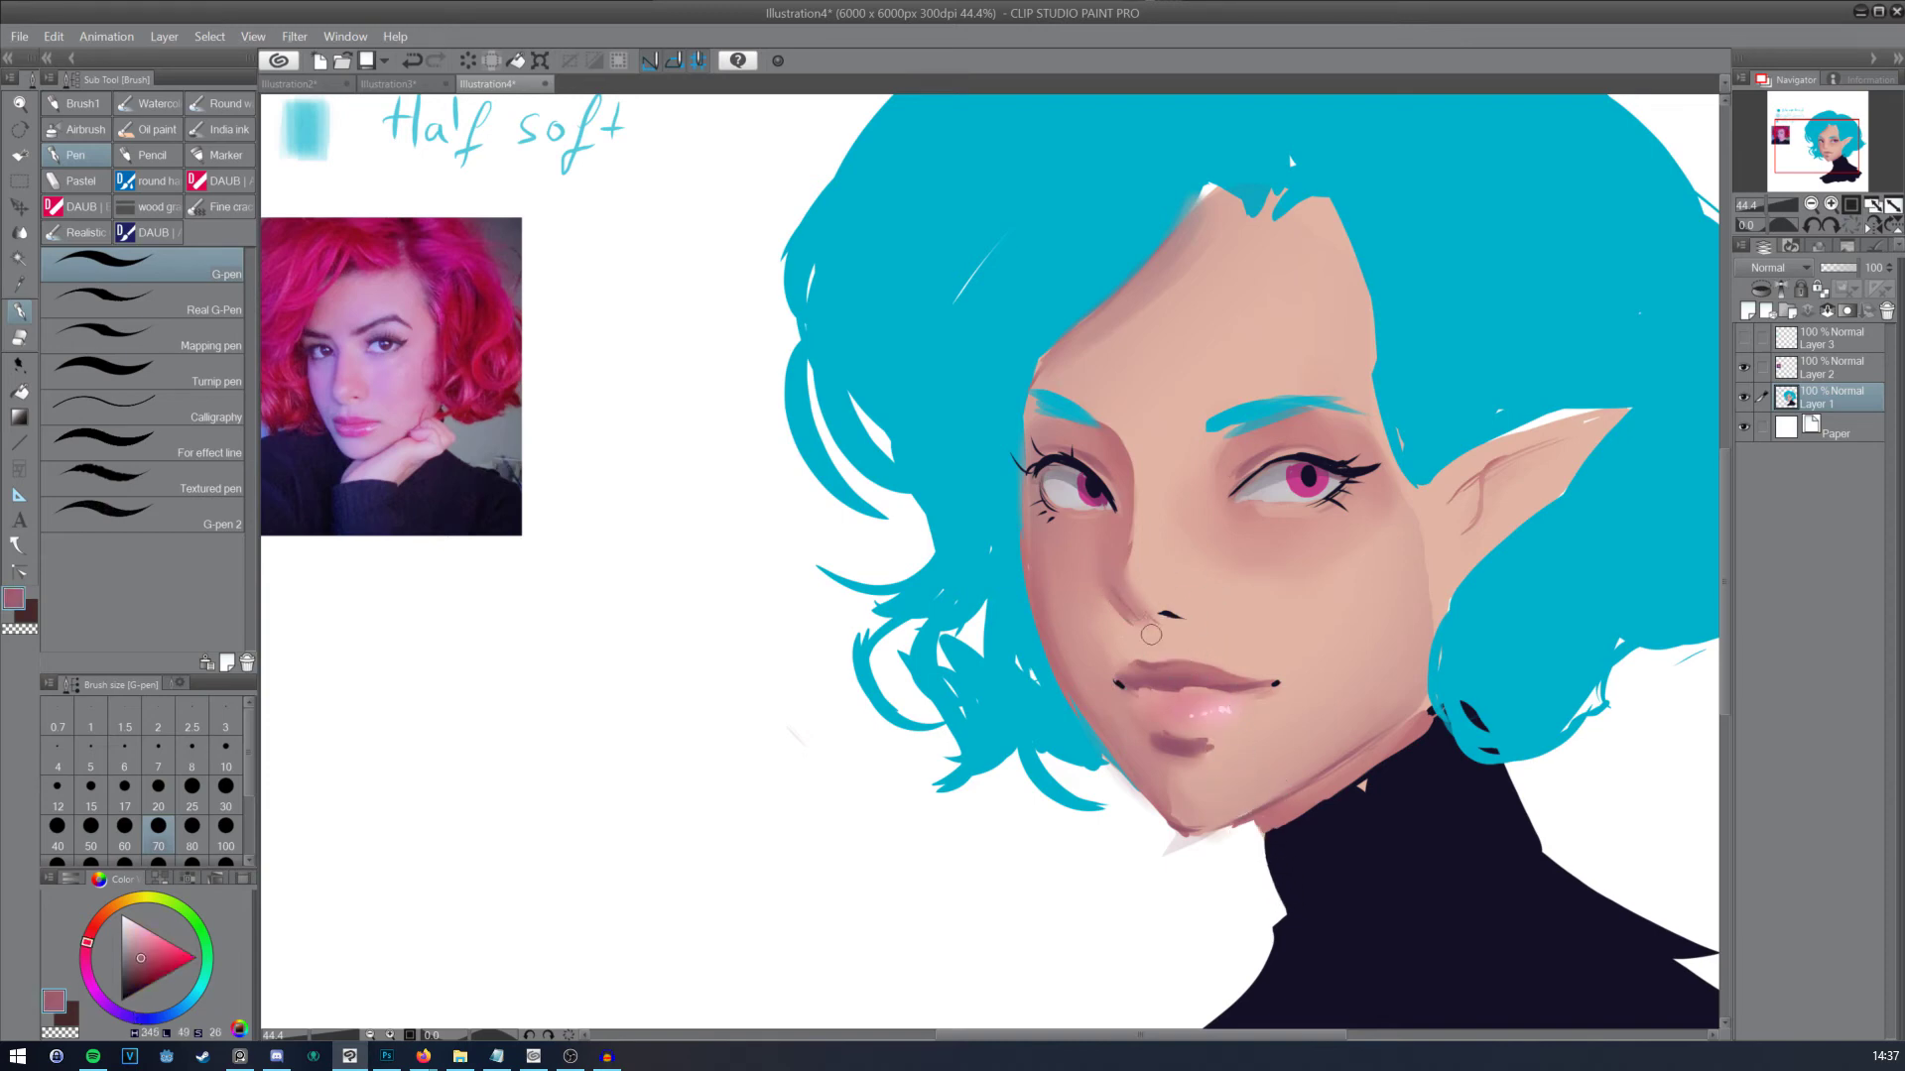
# Step: Darken the shadow contour along the nose with the G-pen, and touch up the nearer eye's inner crease with Brush1's square brush
pyautogui.keyDown('alt'); pyautogui.click(1116, 596); pyautogui.keyUp('alt')
pyautogui.moveTo(1116, 596)
pyautogui.mouseDown()
pyautogui.moveTo(1129, 613)
pyautogui.moveTo(1126, 561)
pyautogui.mouseUp()
pyautogui.click(82, 103)
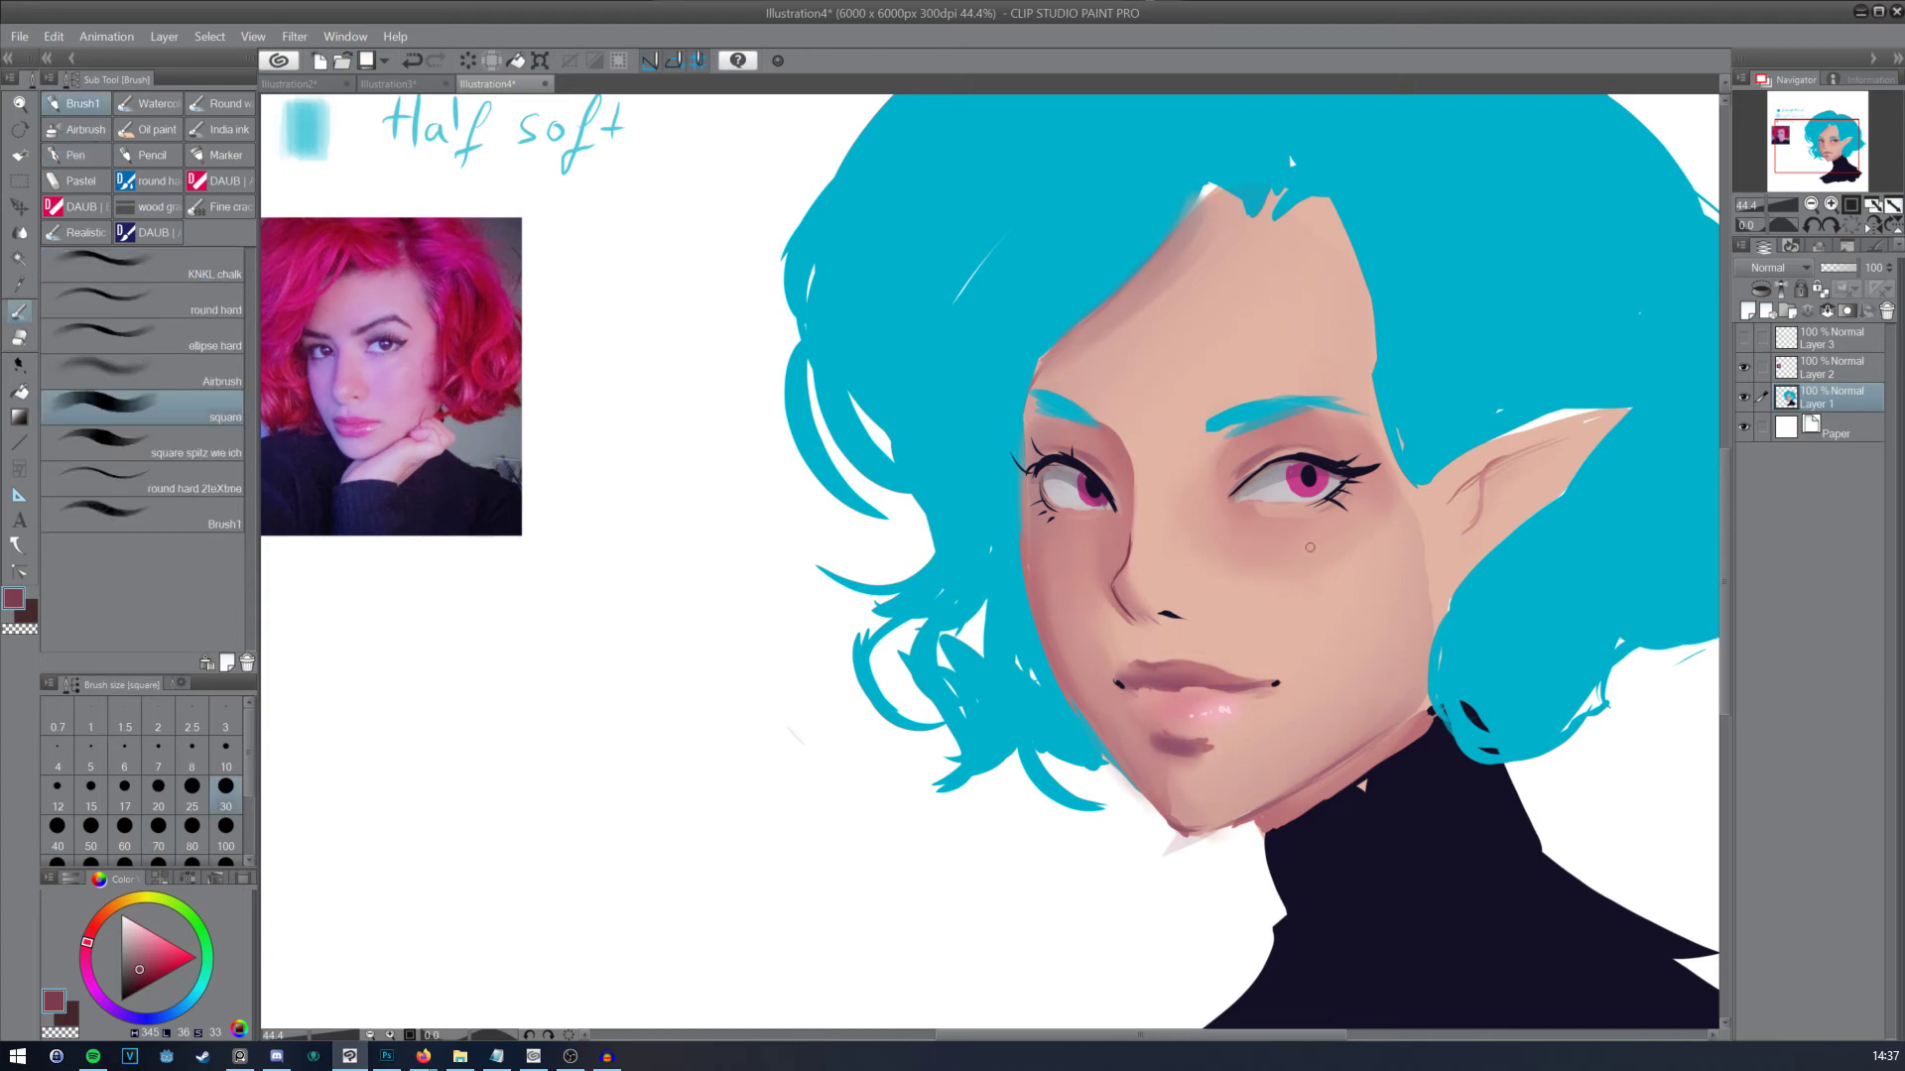
pyautogui.moveTo(1252, 458); pyautogui.dragTo(1228, 486)
# Step: Shade the side of the nose bridge with the square spitz weich brush at size 80
pyautogui.click(191, 454)
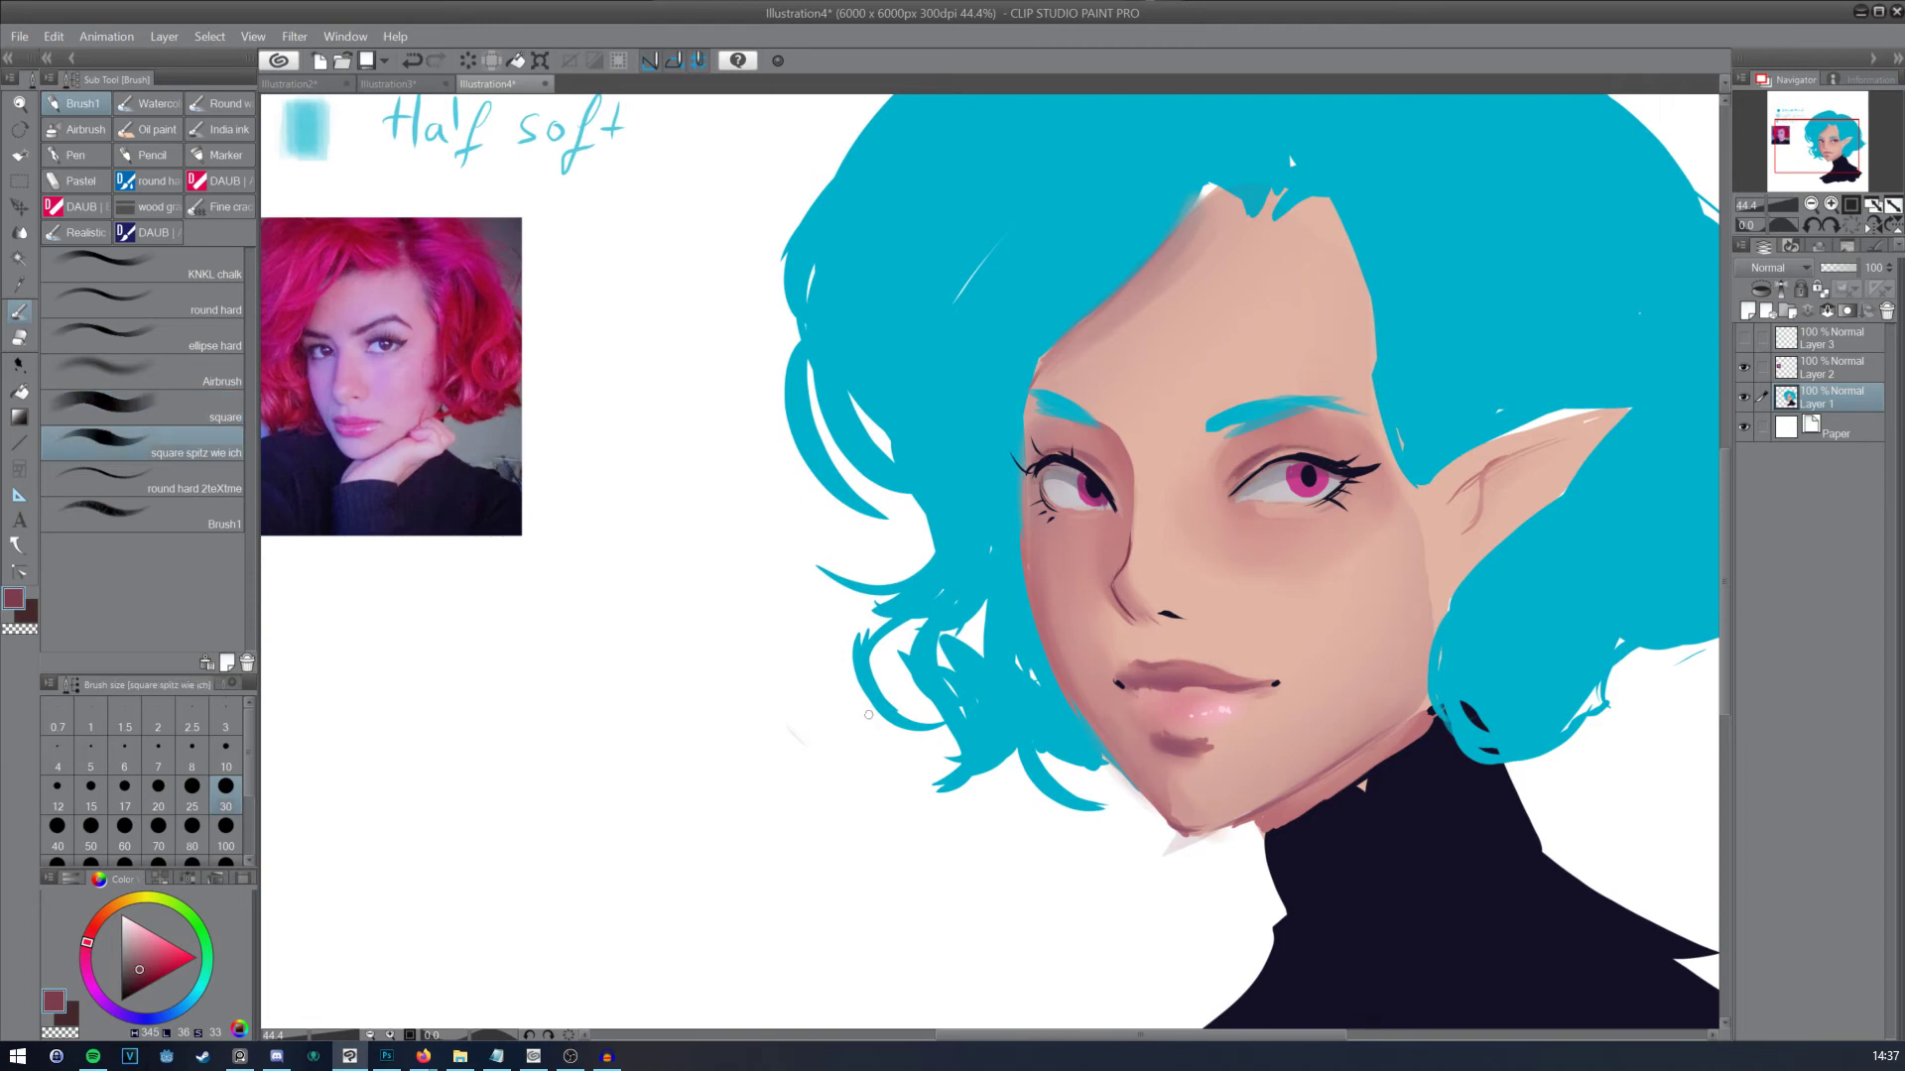
pyautogui.scroll(-3, 868, 714)
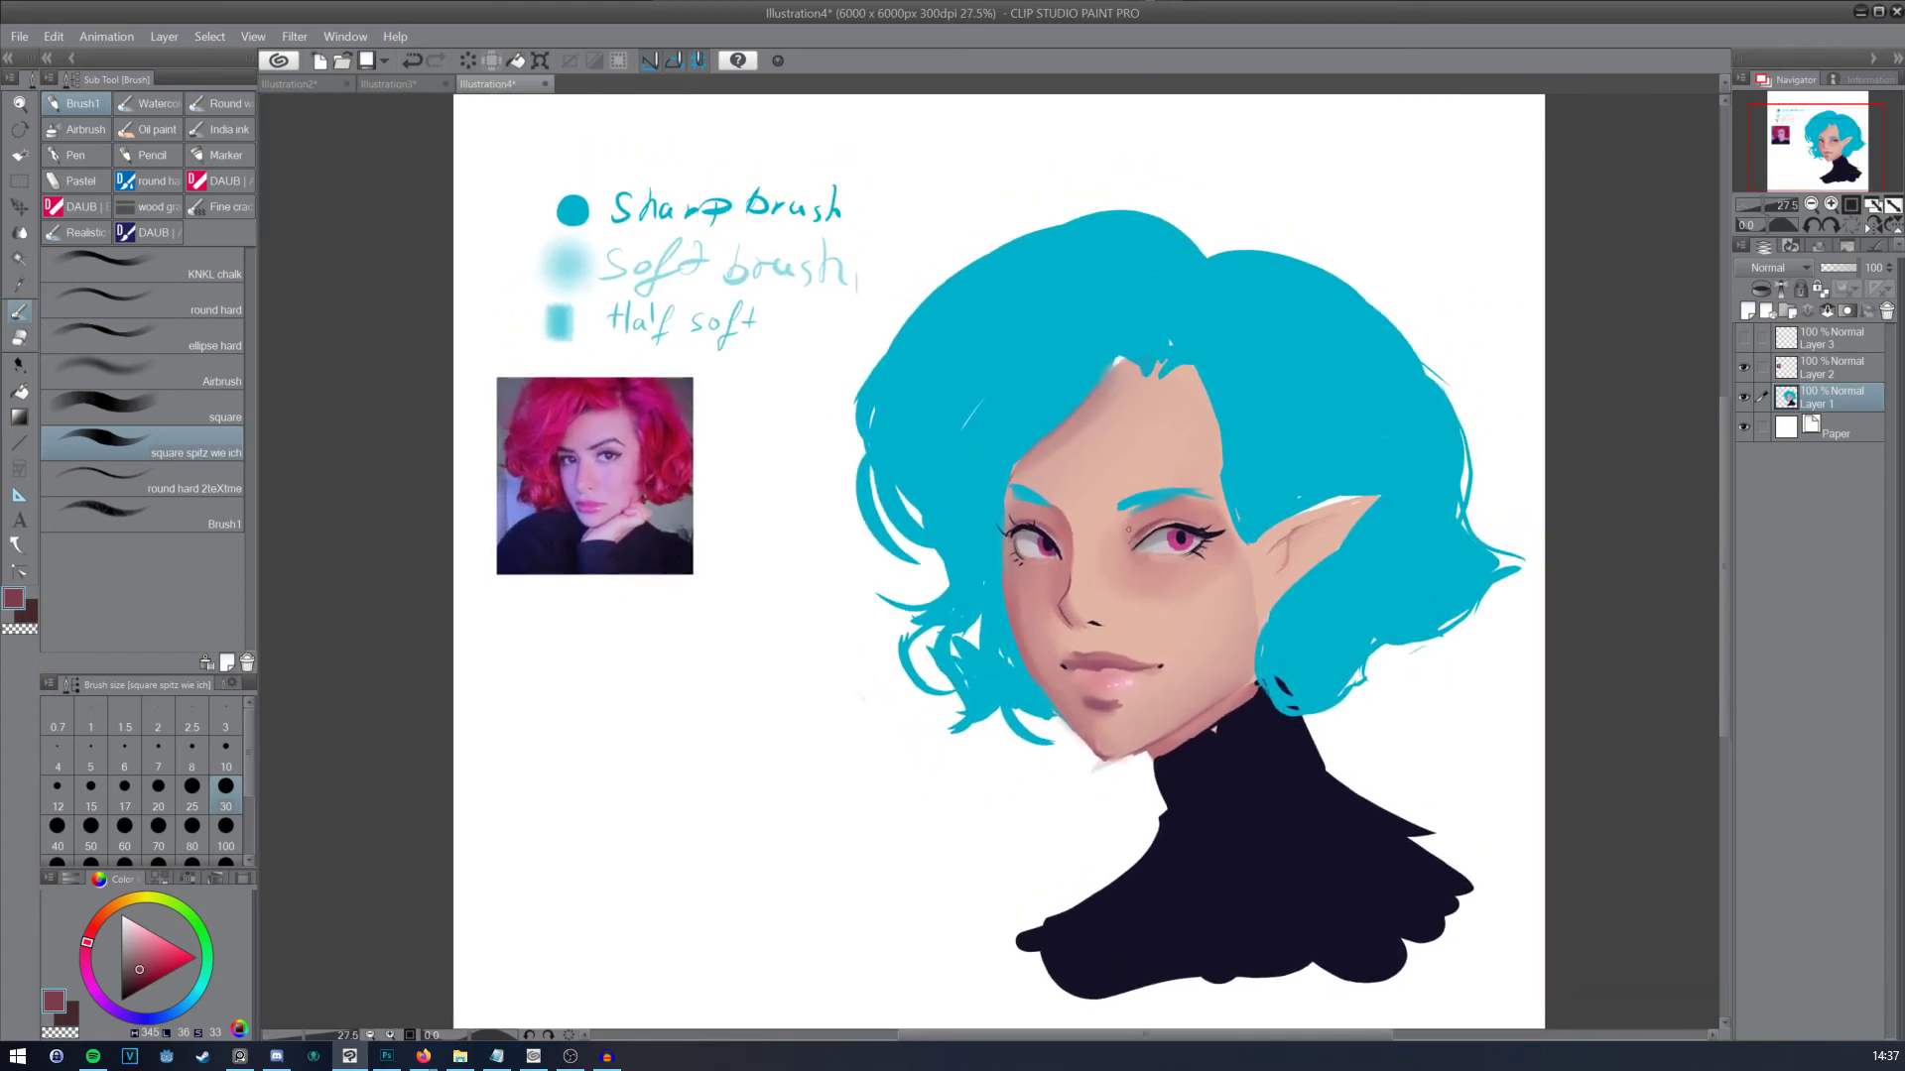
pyautogui.scroll(1, 1127, 529)
pyautogui.press('[')
pyautogui.press('[')
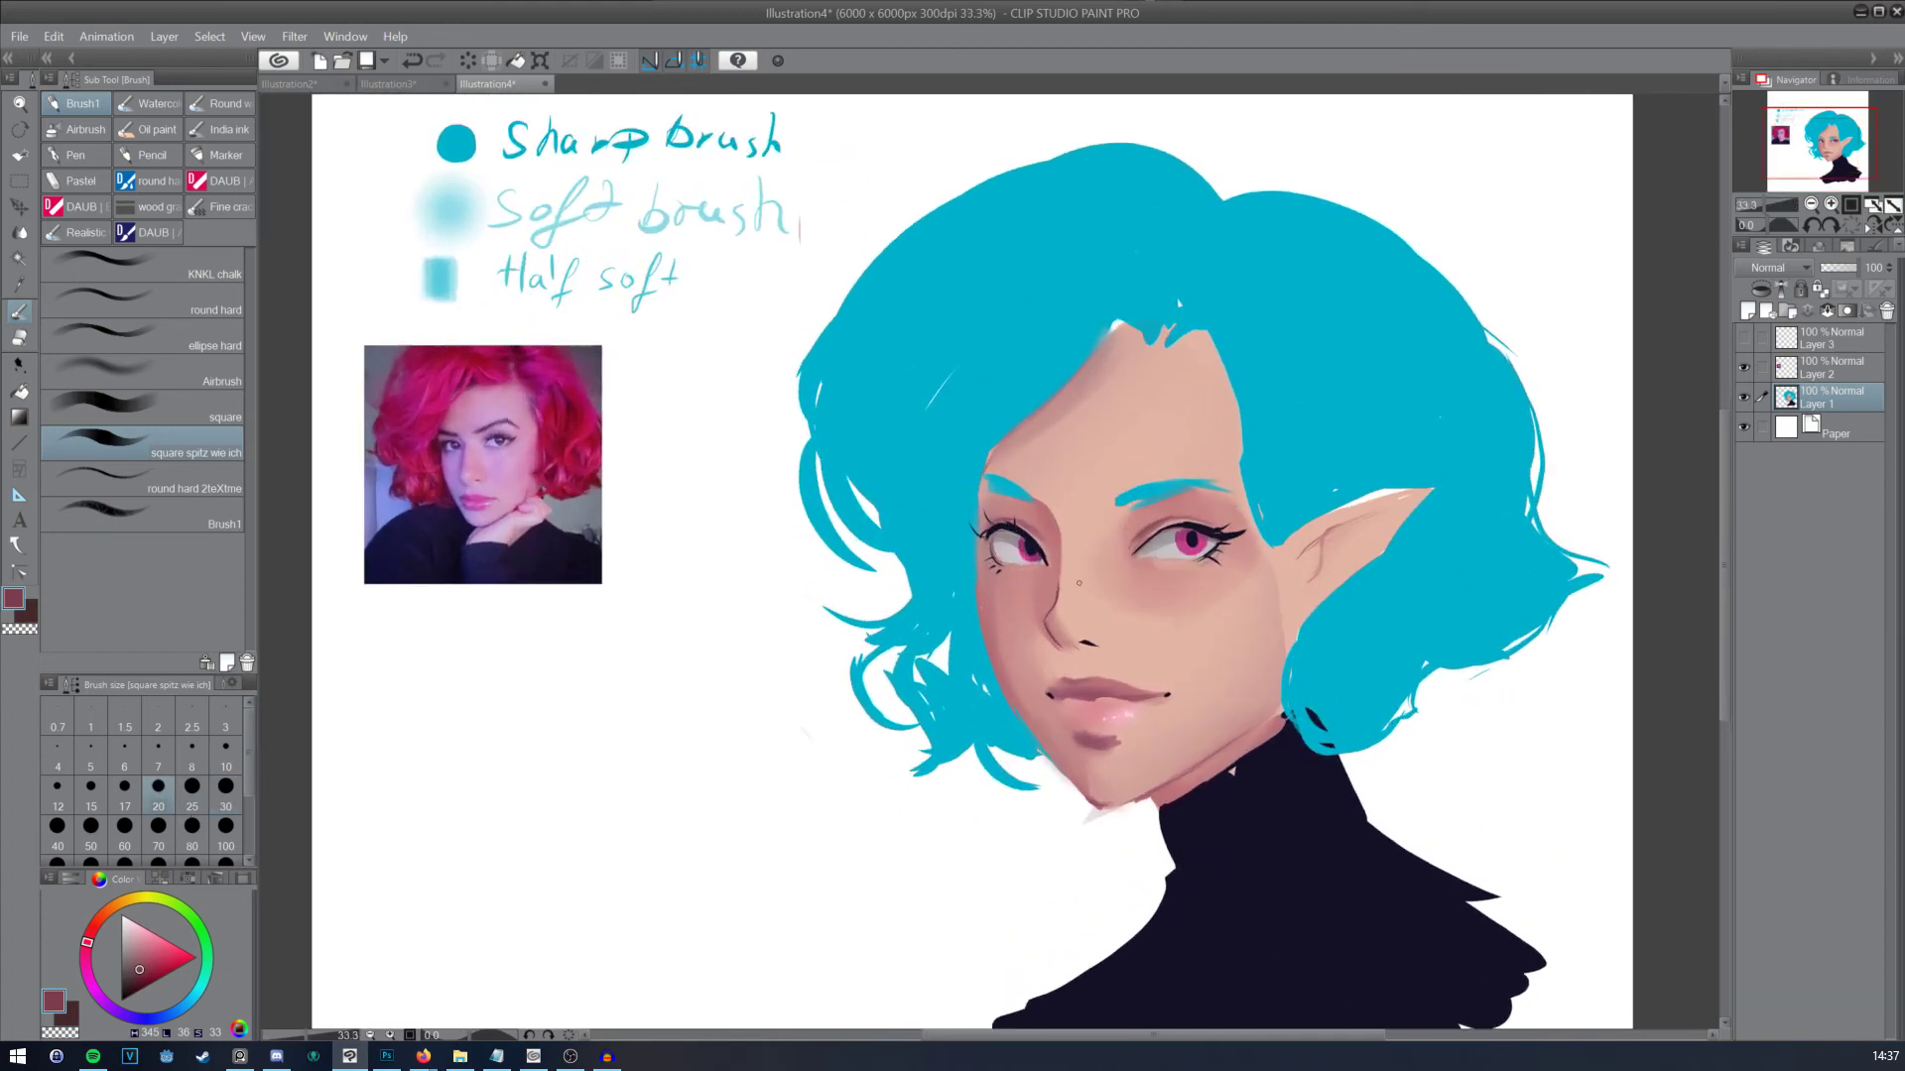
pyautogui.press(']')
pyautogui.press(']')
pyautogui.press(']')
pyautogui.press(']')
pyautogui.press(']')
pyautogui.press(']')
pyautogui.press(']')
pyautogui.moveTo(1048, 615)
pyautogui.mouseDown()
pyautogui.moveTo(1050, 585)
pyautogui.moveTo(1042, 655)
pyautogui.moveTo(1041, 561)
pyautogui.moveTo(1044, 602)
pyautogui.mouseUp()
# Step: Blend the nose shadow's edges up toward the bridge, using shadow and light skin tones sampled beside the nose
pyautogui.keyDown('alt'); pyautogui.click(1041, 625); pyautogui.keyUp('alt')
pyautogui.keyDown('alt'); pyautogui.click(1041, 638); pyautogui.keyUp('alt')
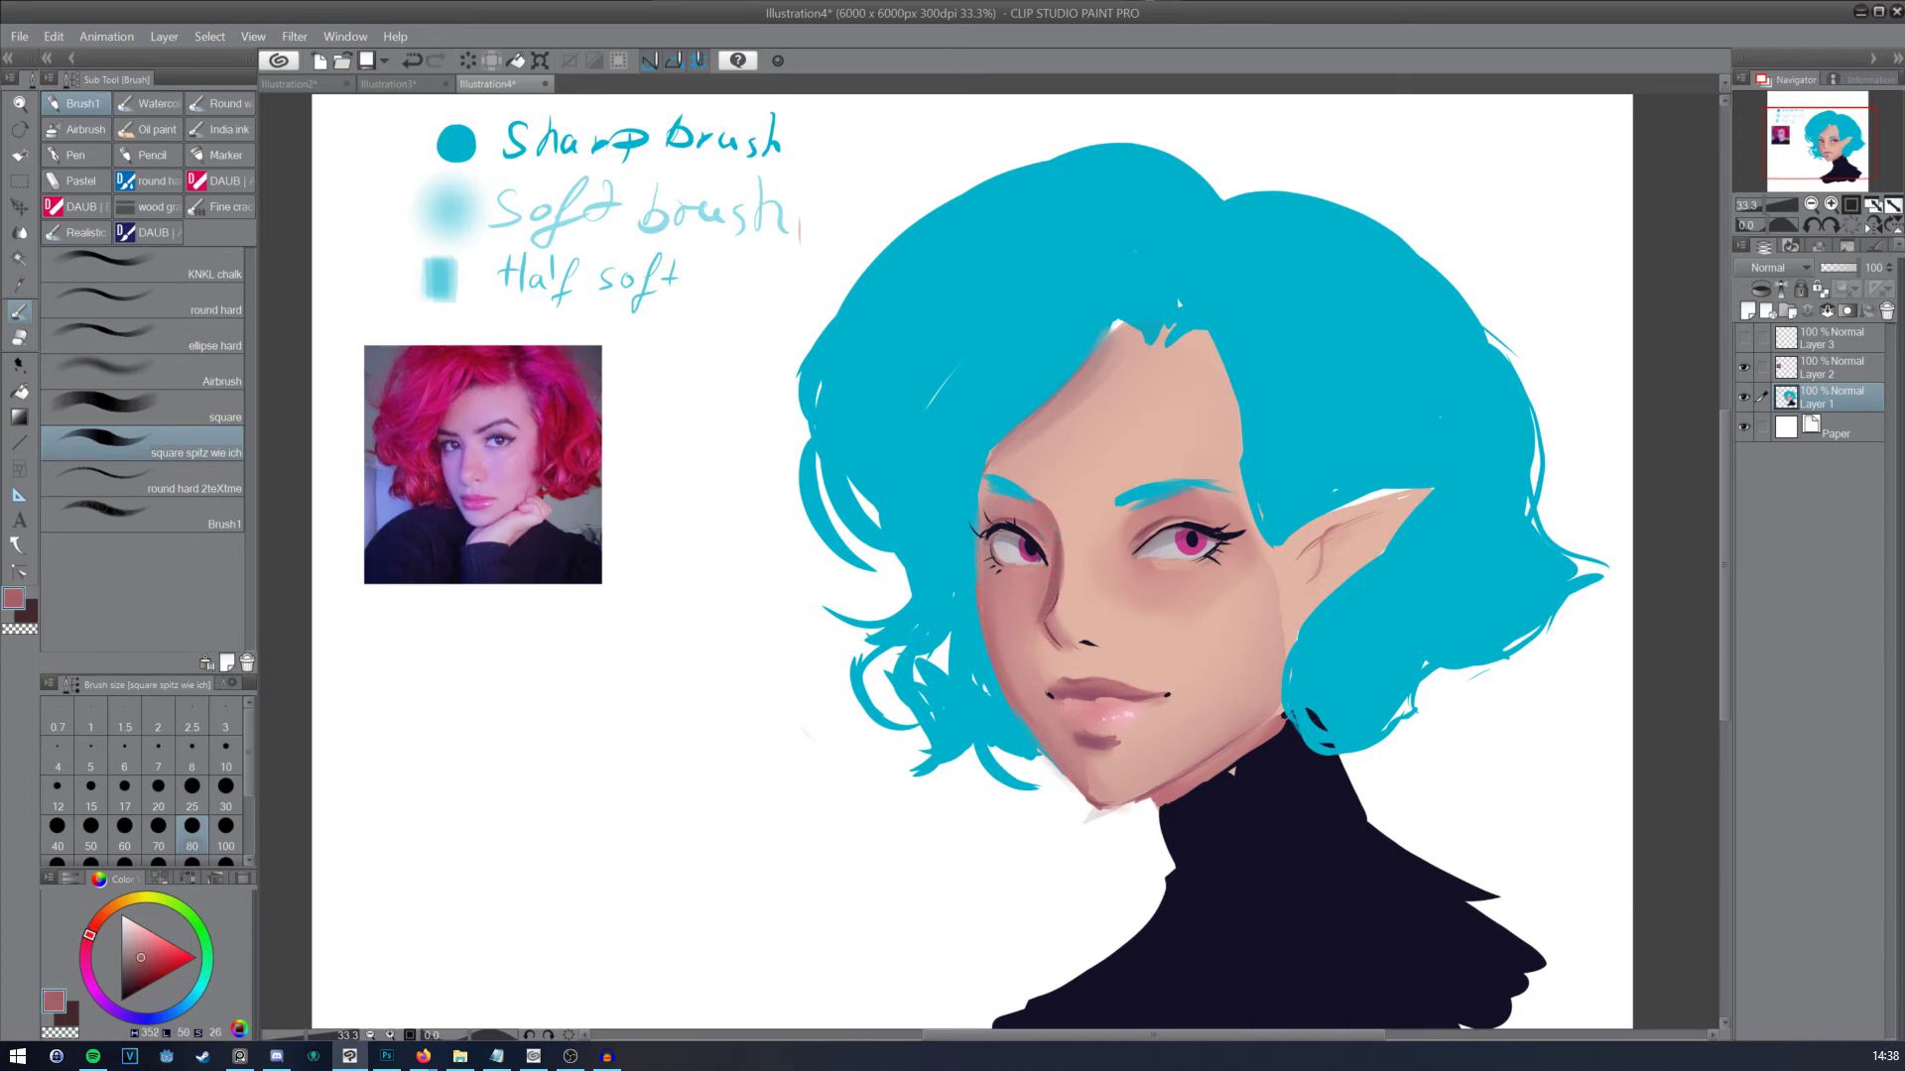
pyautogui.keyDown('alt'); pyautogui.click(1033, 646); pyautogui.keyUp('alt')
pyautogui.moveTo(1033, 646); pyautogui.dragTo(1057, 585)
pyautogui.keyDown('alt'); pyautogui.click(1063, 655); pyautogui.keyUp('alt')
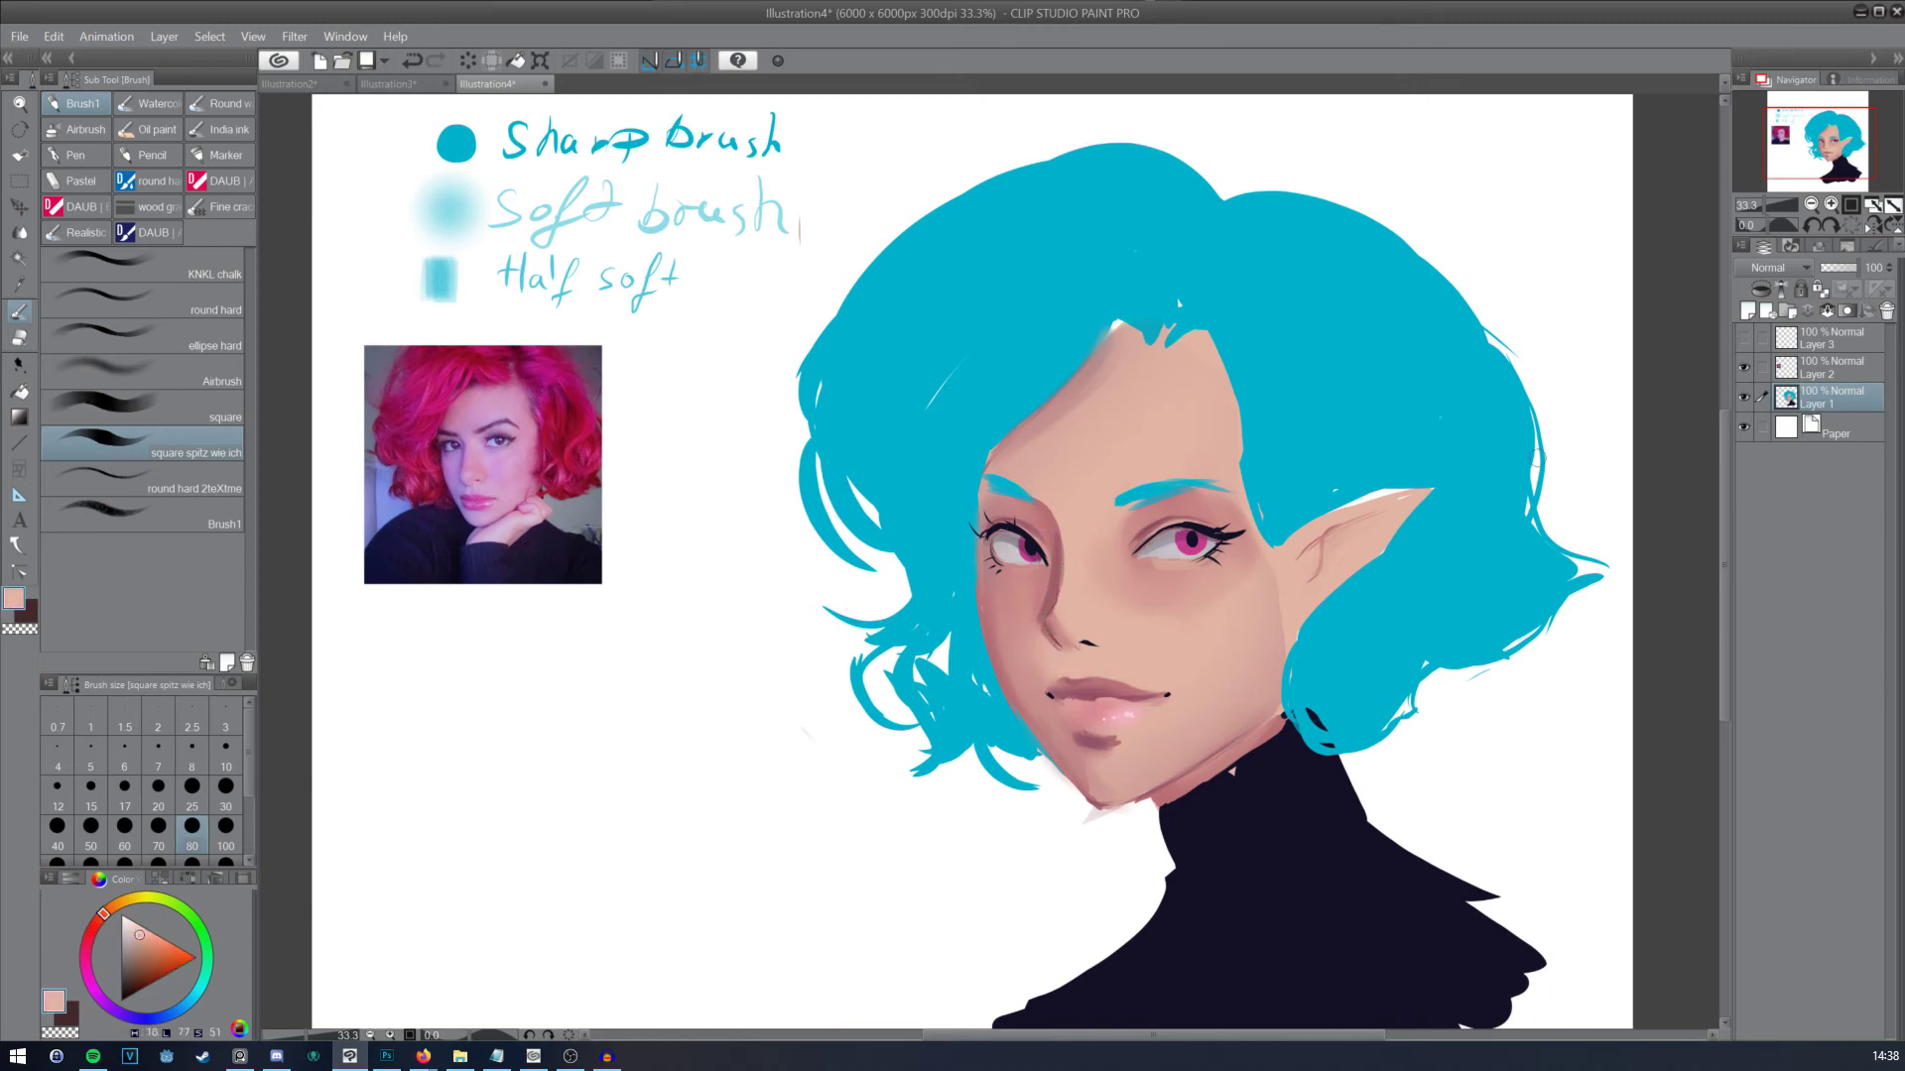
pyautogui.moveTo(1052, 647); pyautogui.dragTo(1063, 582)
# Step: Clean up the stray marks along the chin's lower edge with sampled white
pyautogui.keyDown('alt'); pyautogui.click(1071, 558); pyautogui.keyUp('alt')
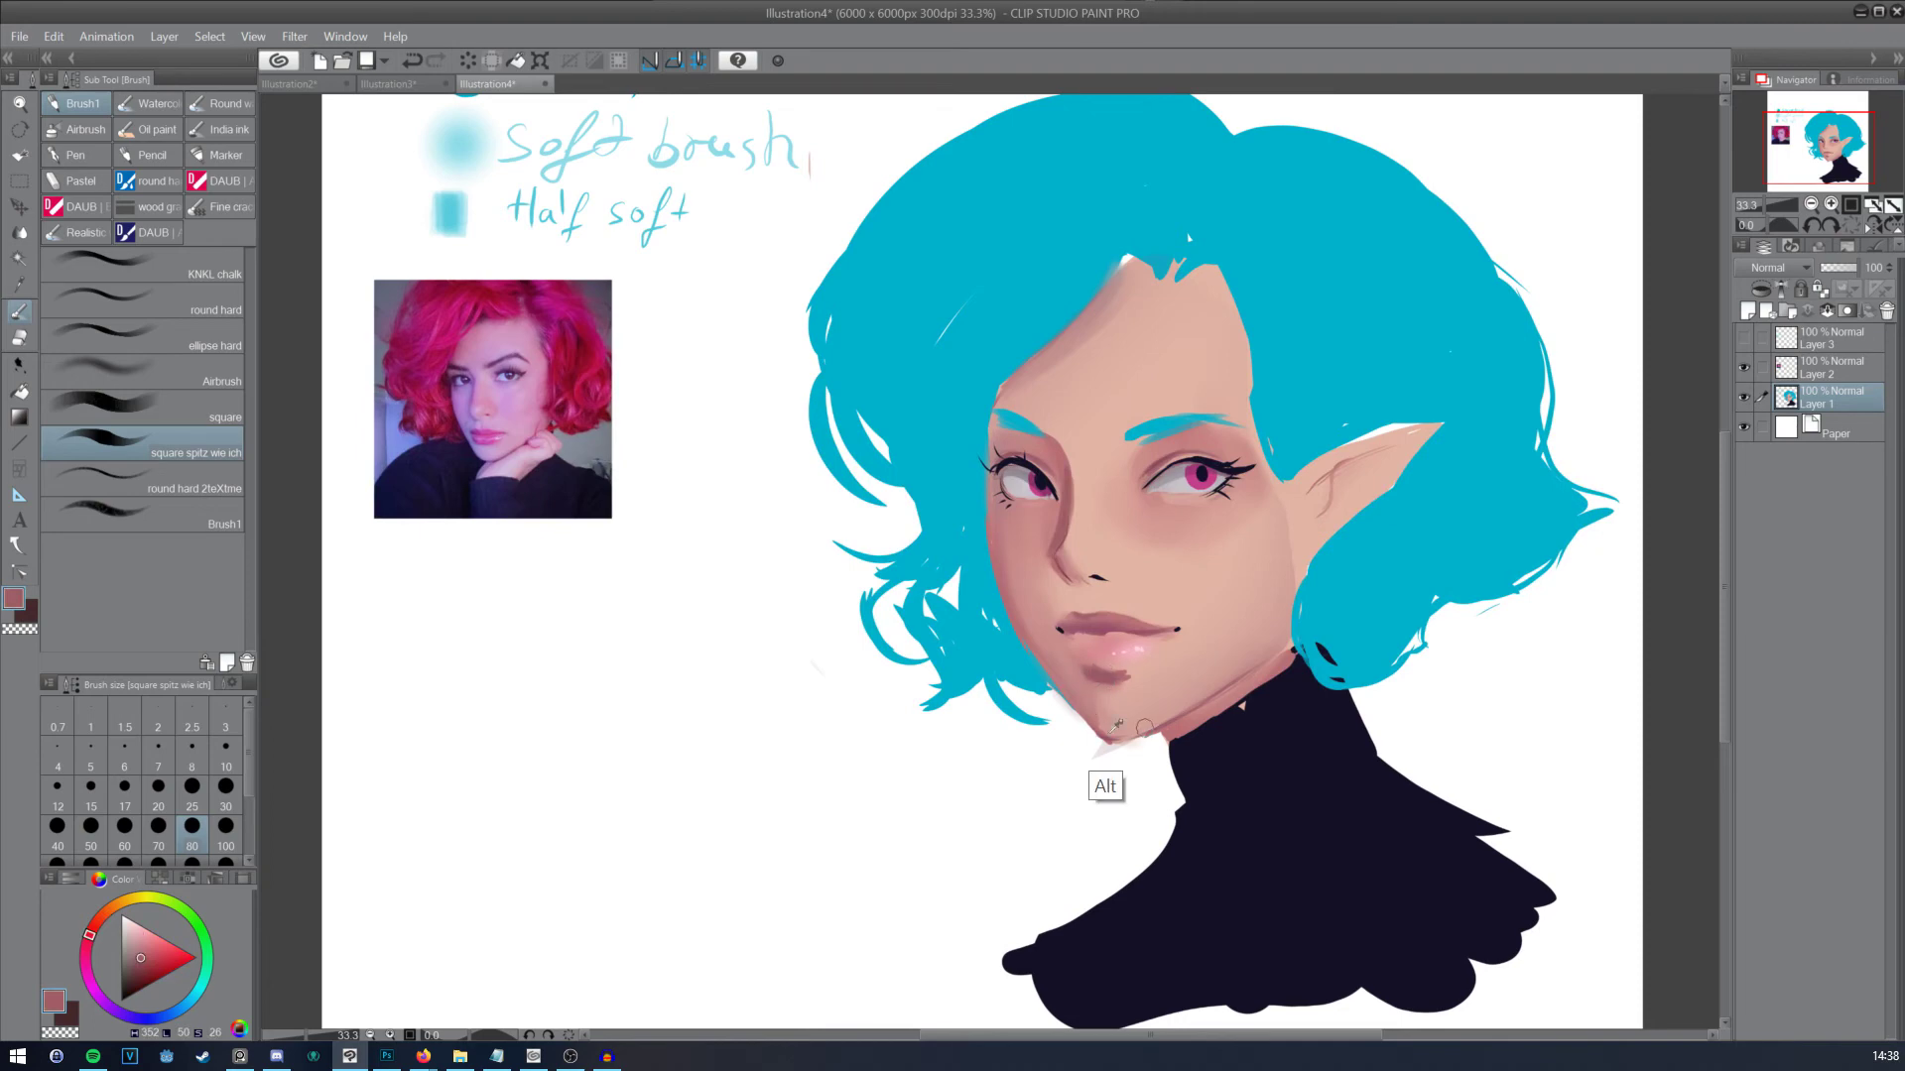
pyautogui.keyDown('alt'); pyautogui.click(1099, 784); pyautogui.keyUp('alt')
pyautogui.moveTo(1111, 742); pyautogui.dragTo(1157, 728)
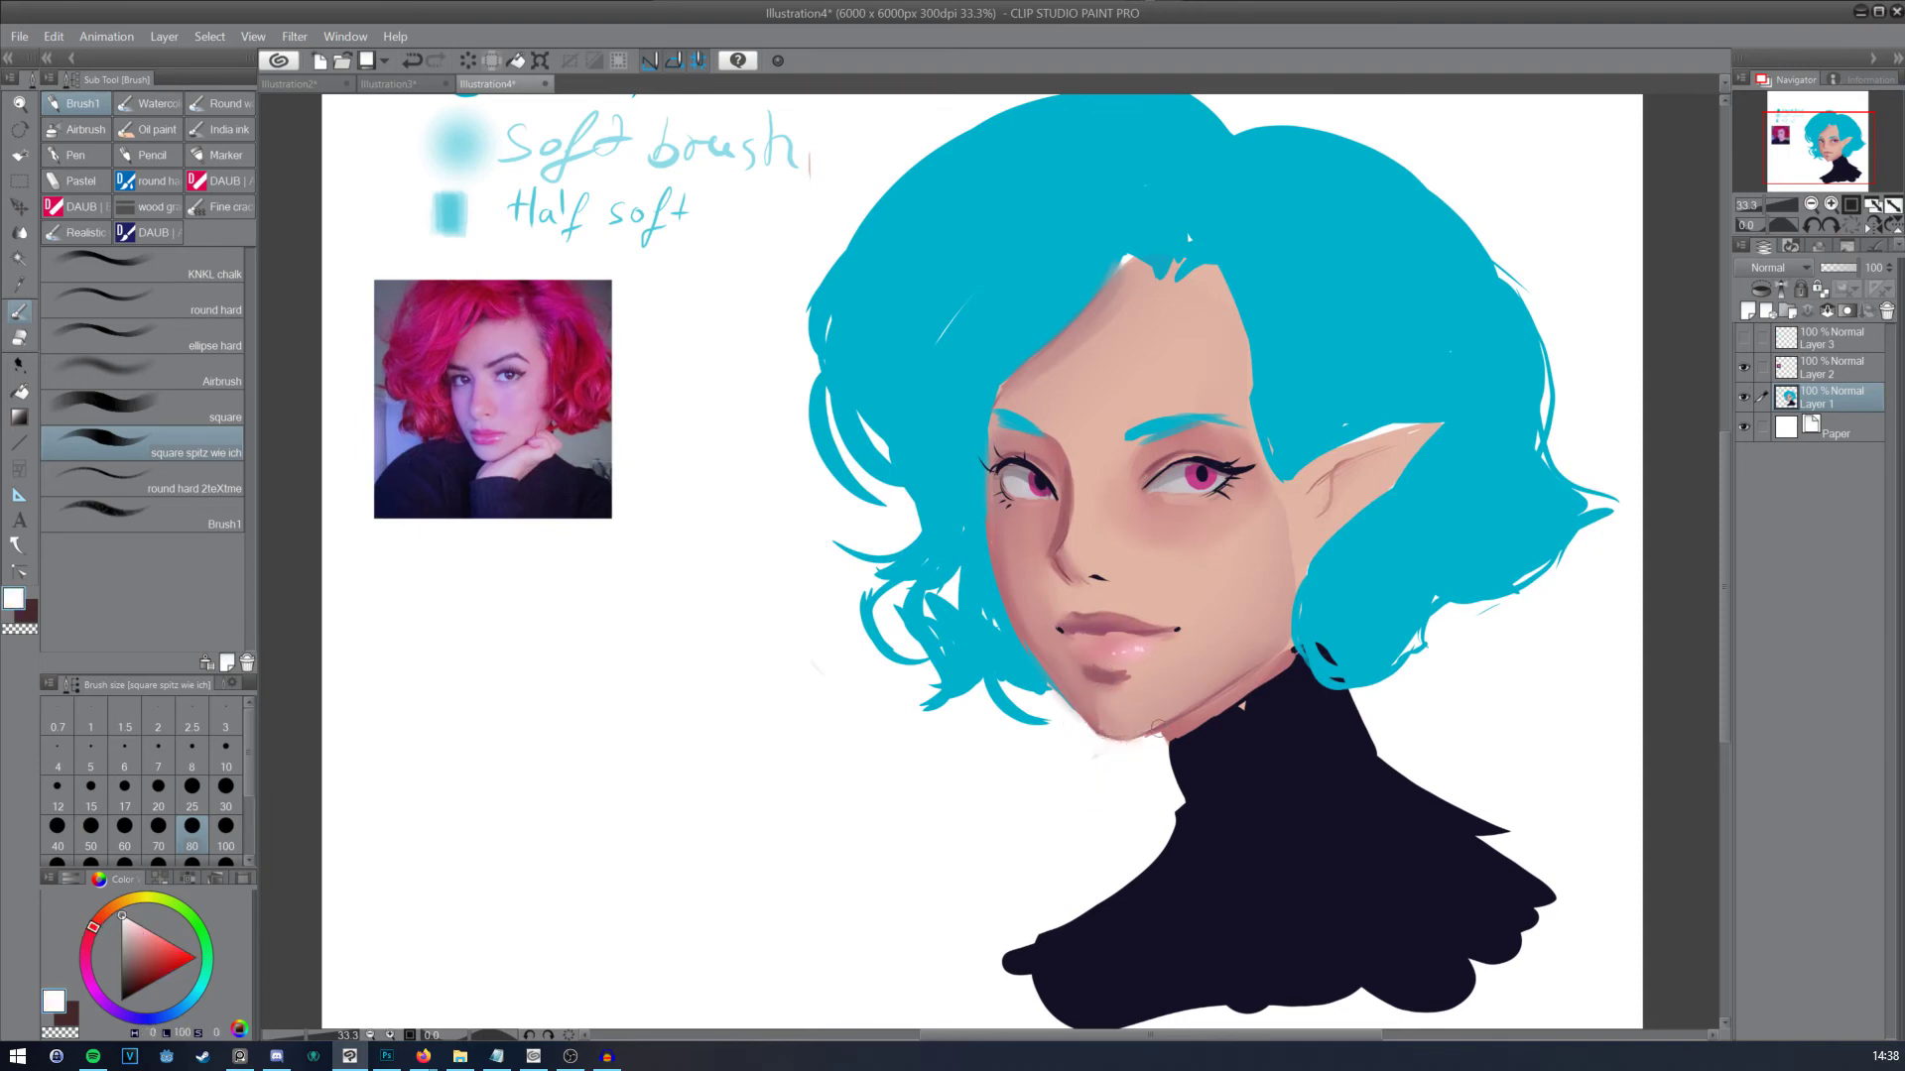
# Step: Paint a saturated pink blush on the nearer cheek below the eye with the Soft airbrush at size 300
pyautogui.click(85, 129)
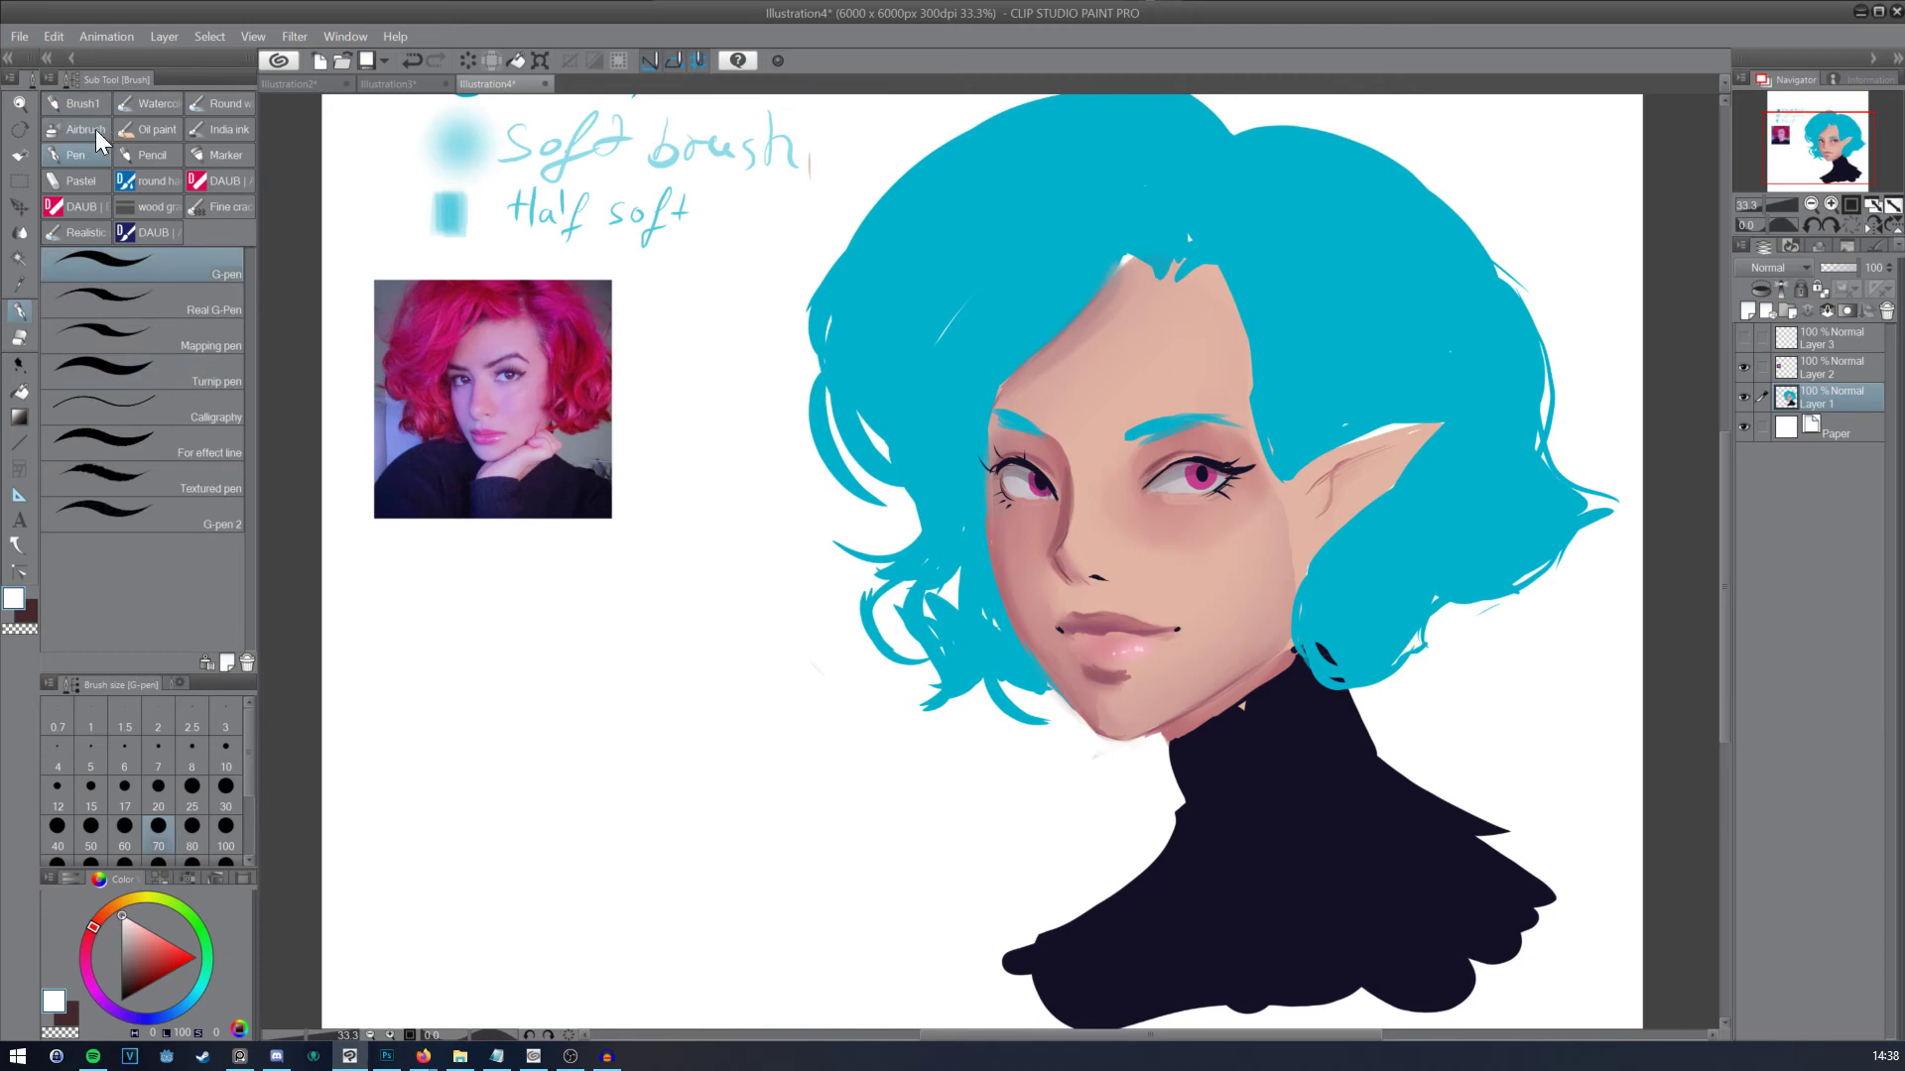
pyautogui.click(149, 298)
pyautogui.keyDown('alt'); pyautogui.click(1087, 653); pyautogui.keyUp('alt')
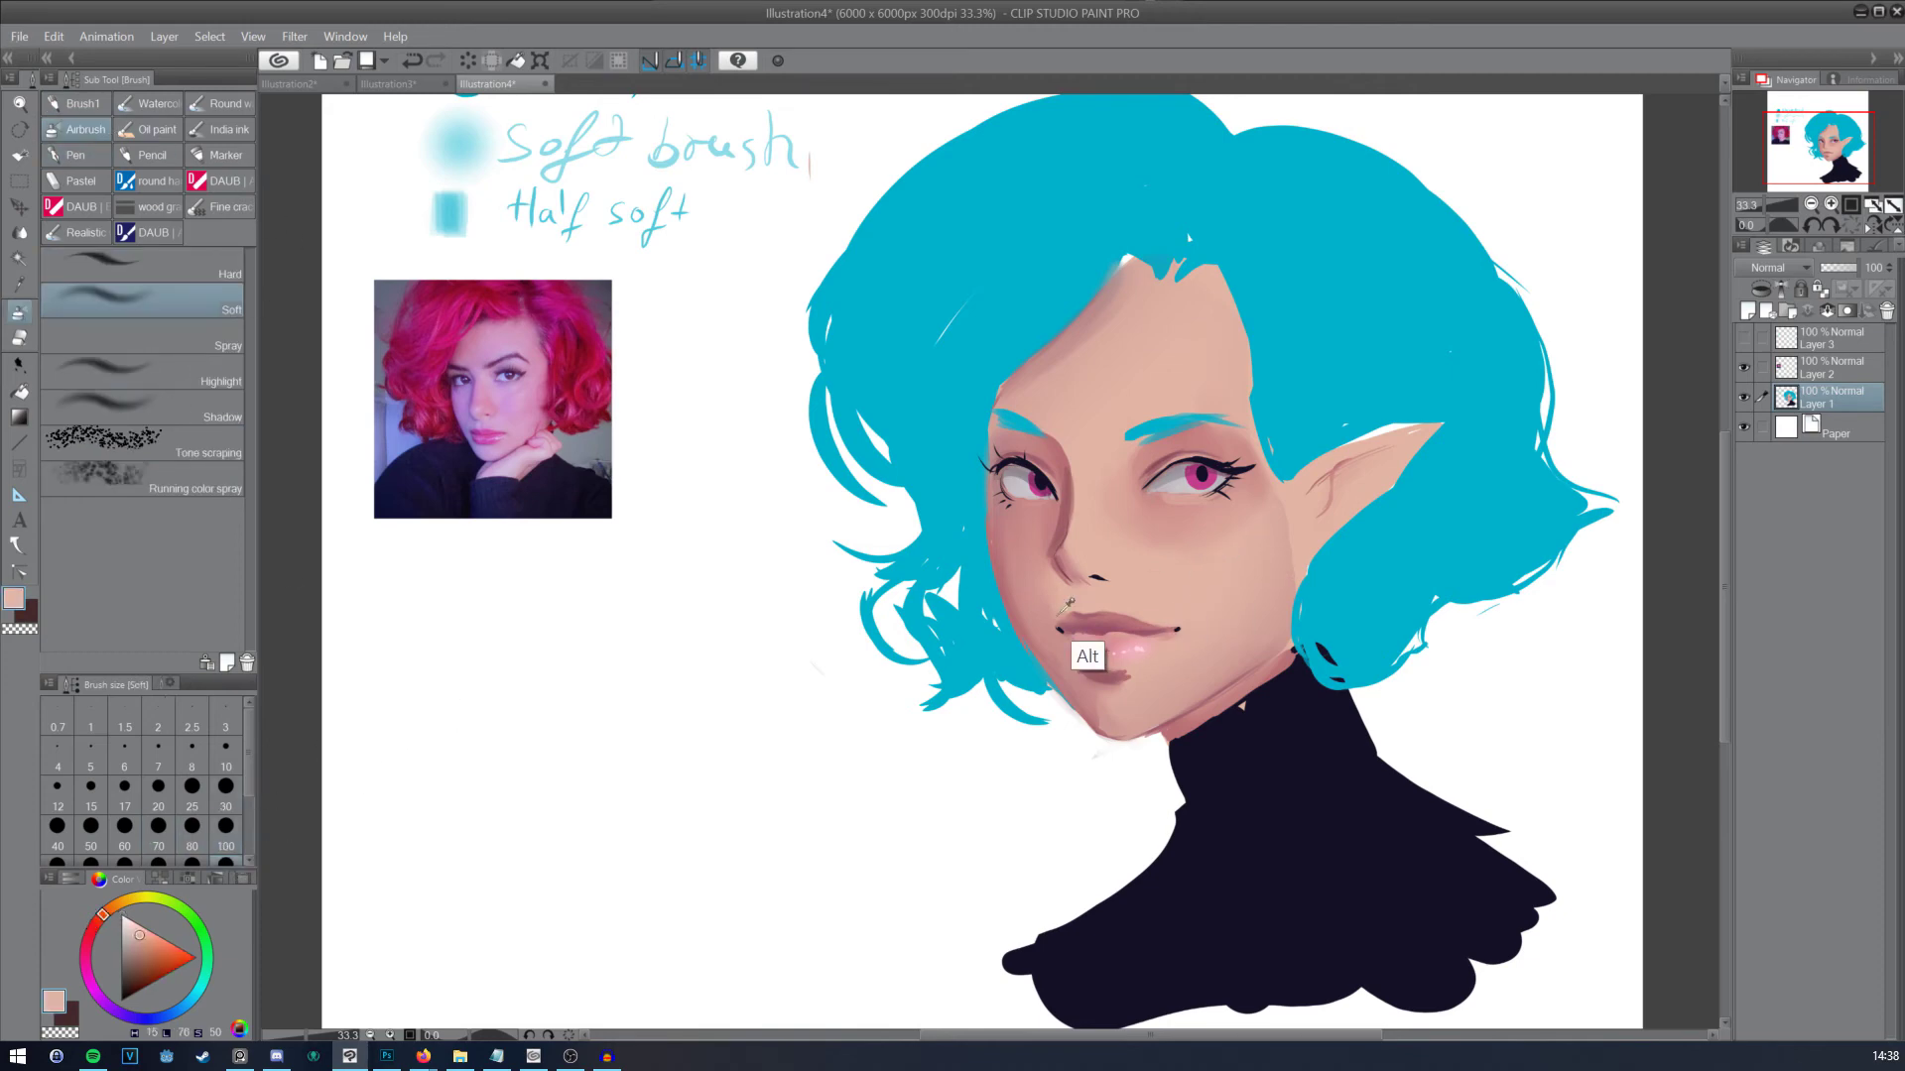
pyautogui.click(91, 934)
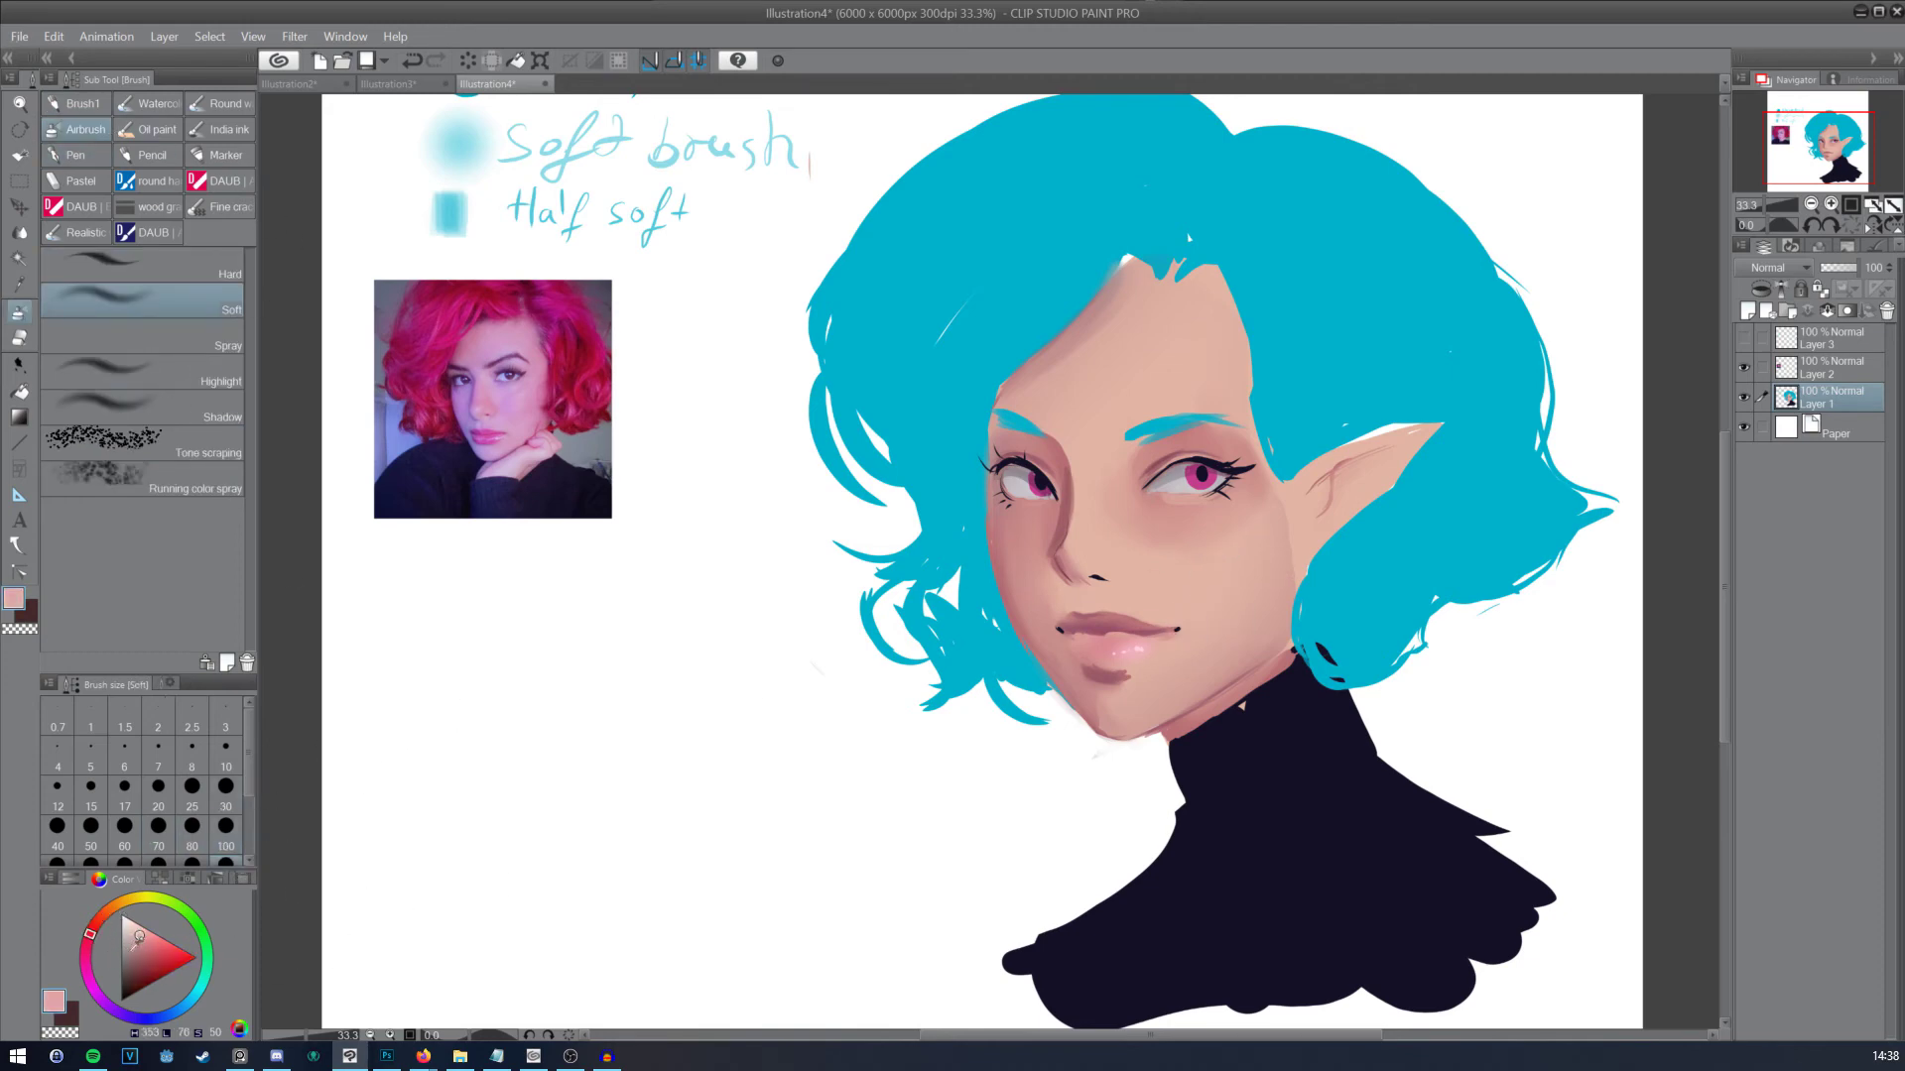
pyautogui.click(183, 951)
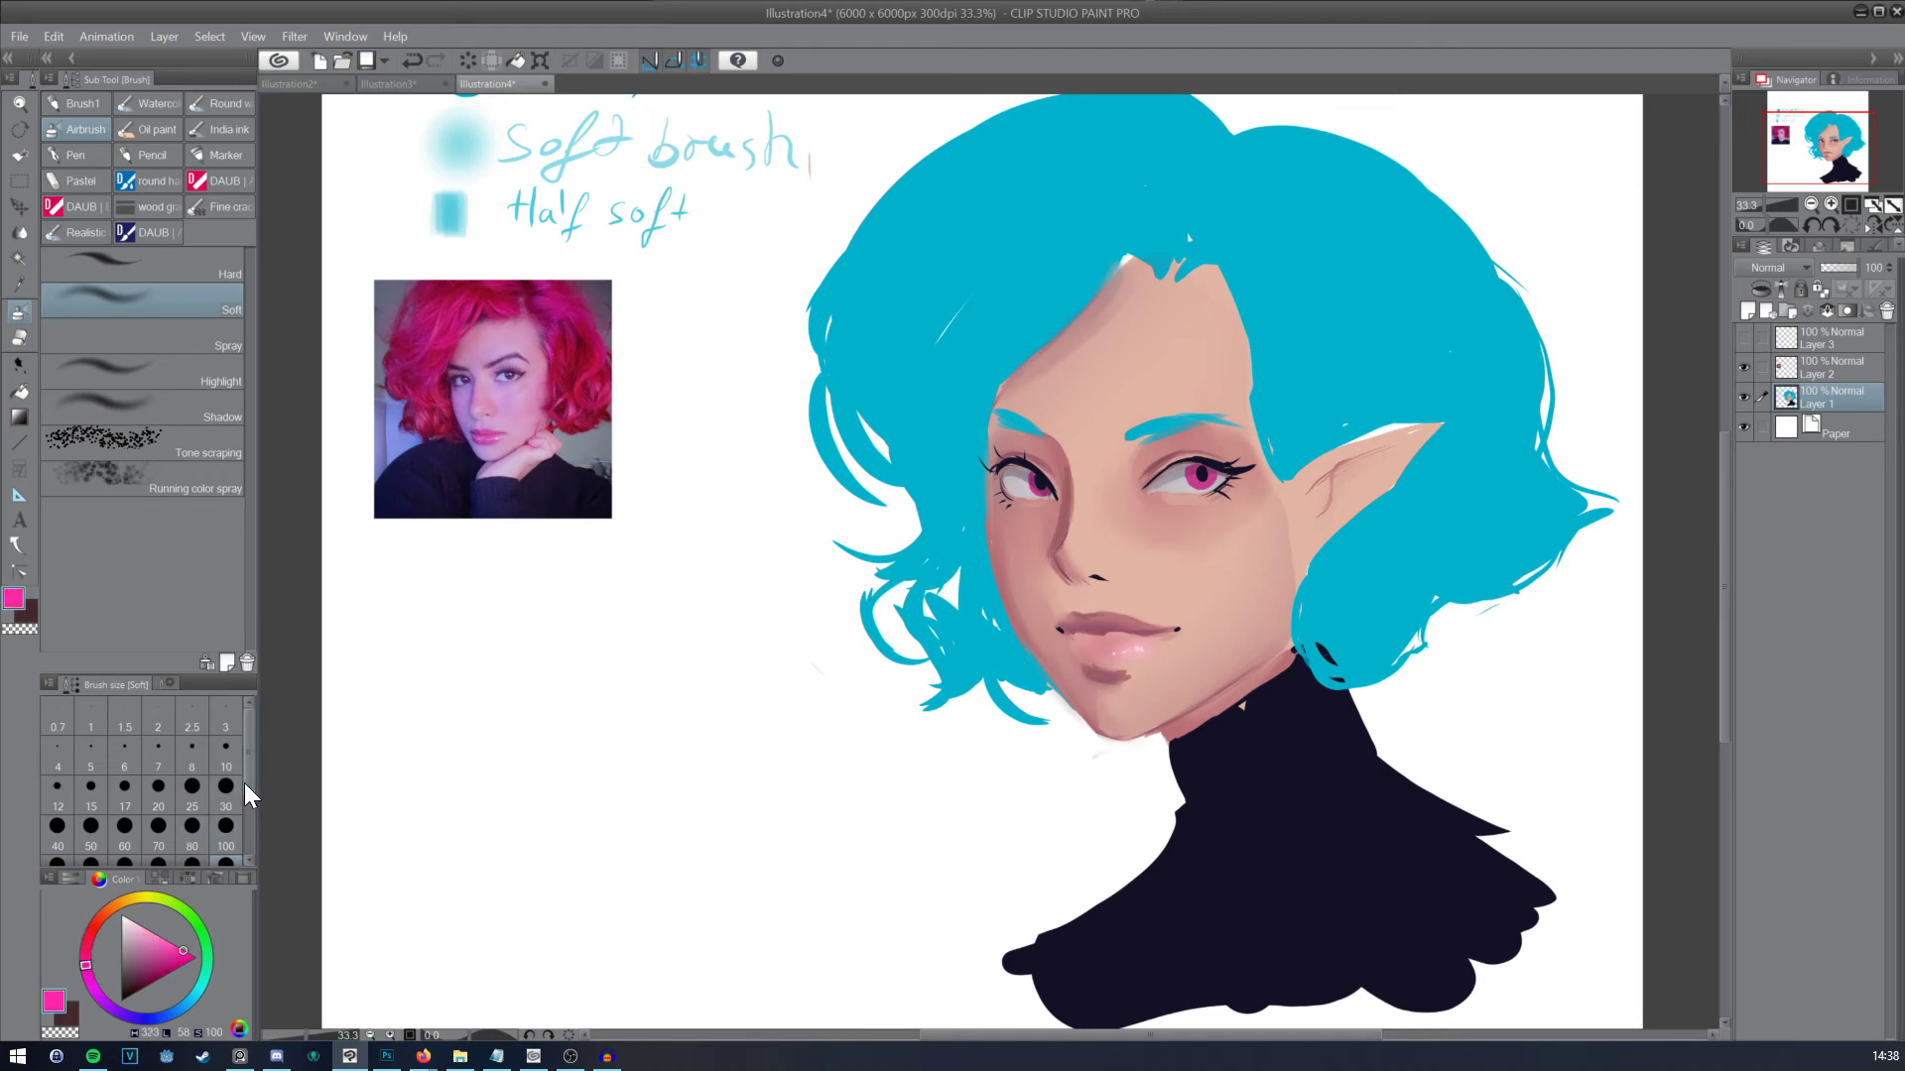
pyautogui.scroll(-1, 244, 782)
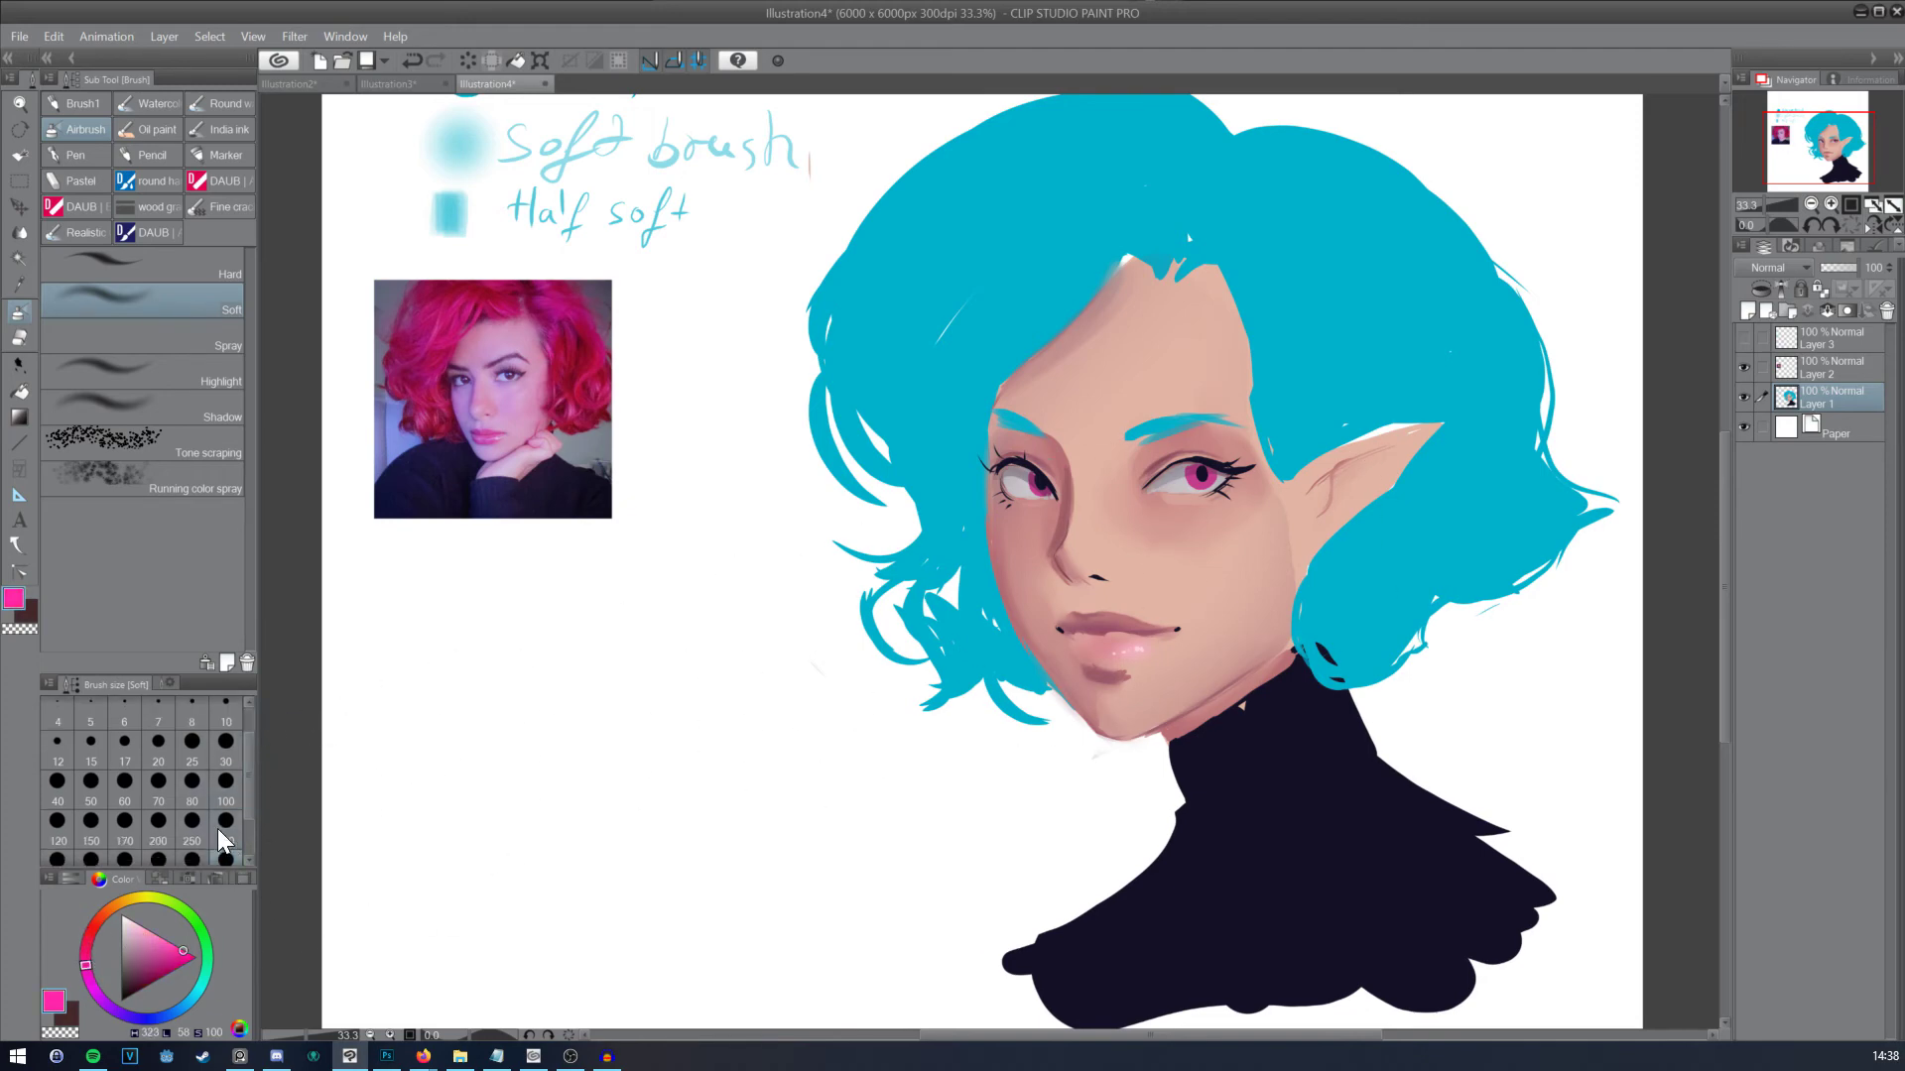
pyautogui.click(222, 833)
pyautogui.moveTo(1182, 532)
pyautogui.mouseDown()
pyautogui.moveTo(1248, 518)
pyautogui.moveTo(1200, 533)
pyautogui.mouseUp()
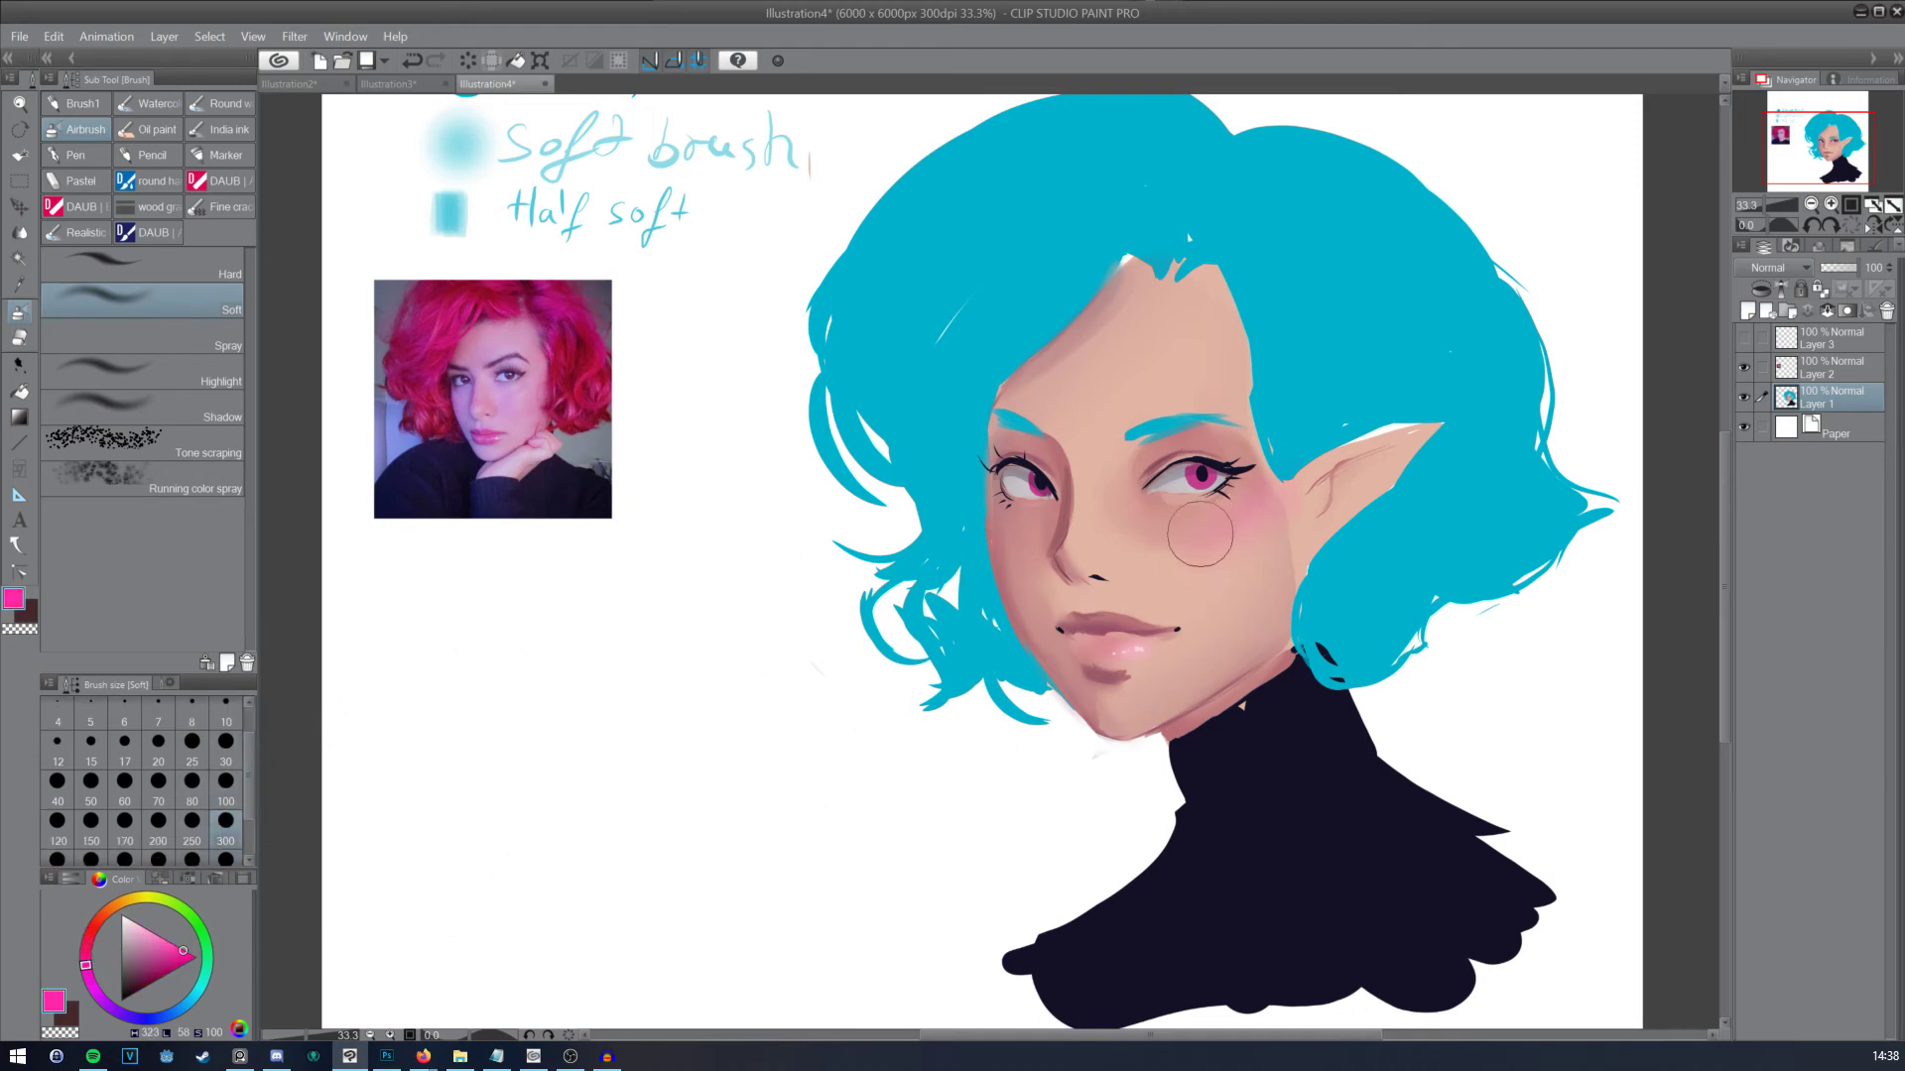
# Step: Brighten the lit skin of the nearer cheek with a paler peach based on the sampled skin tone
pyautogui.keyDown('alt'); pyautogui.click(1247, 620); pyautogui.keyUp('alt')
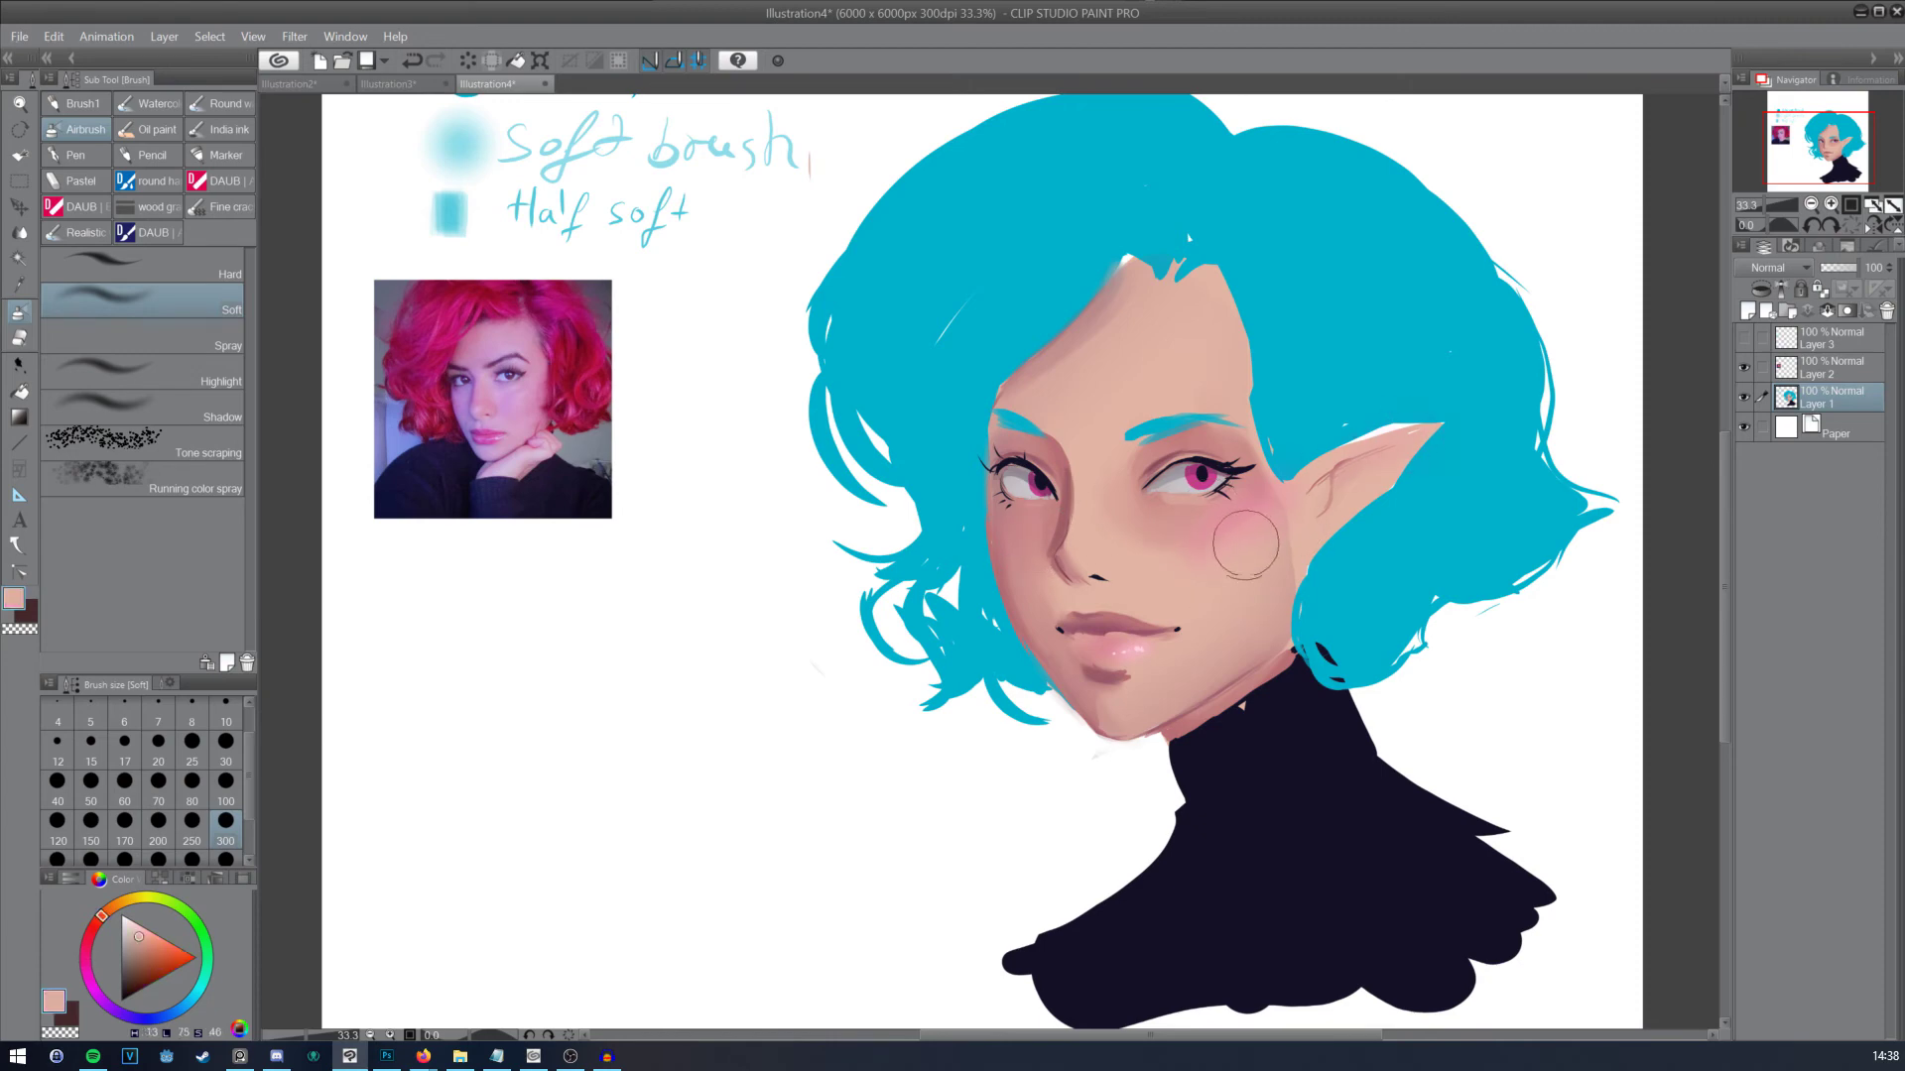
pyautogui.click(140, 925)
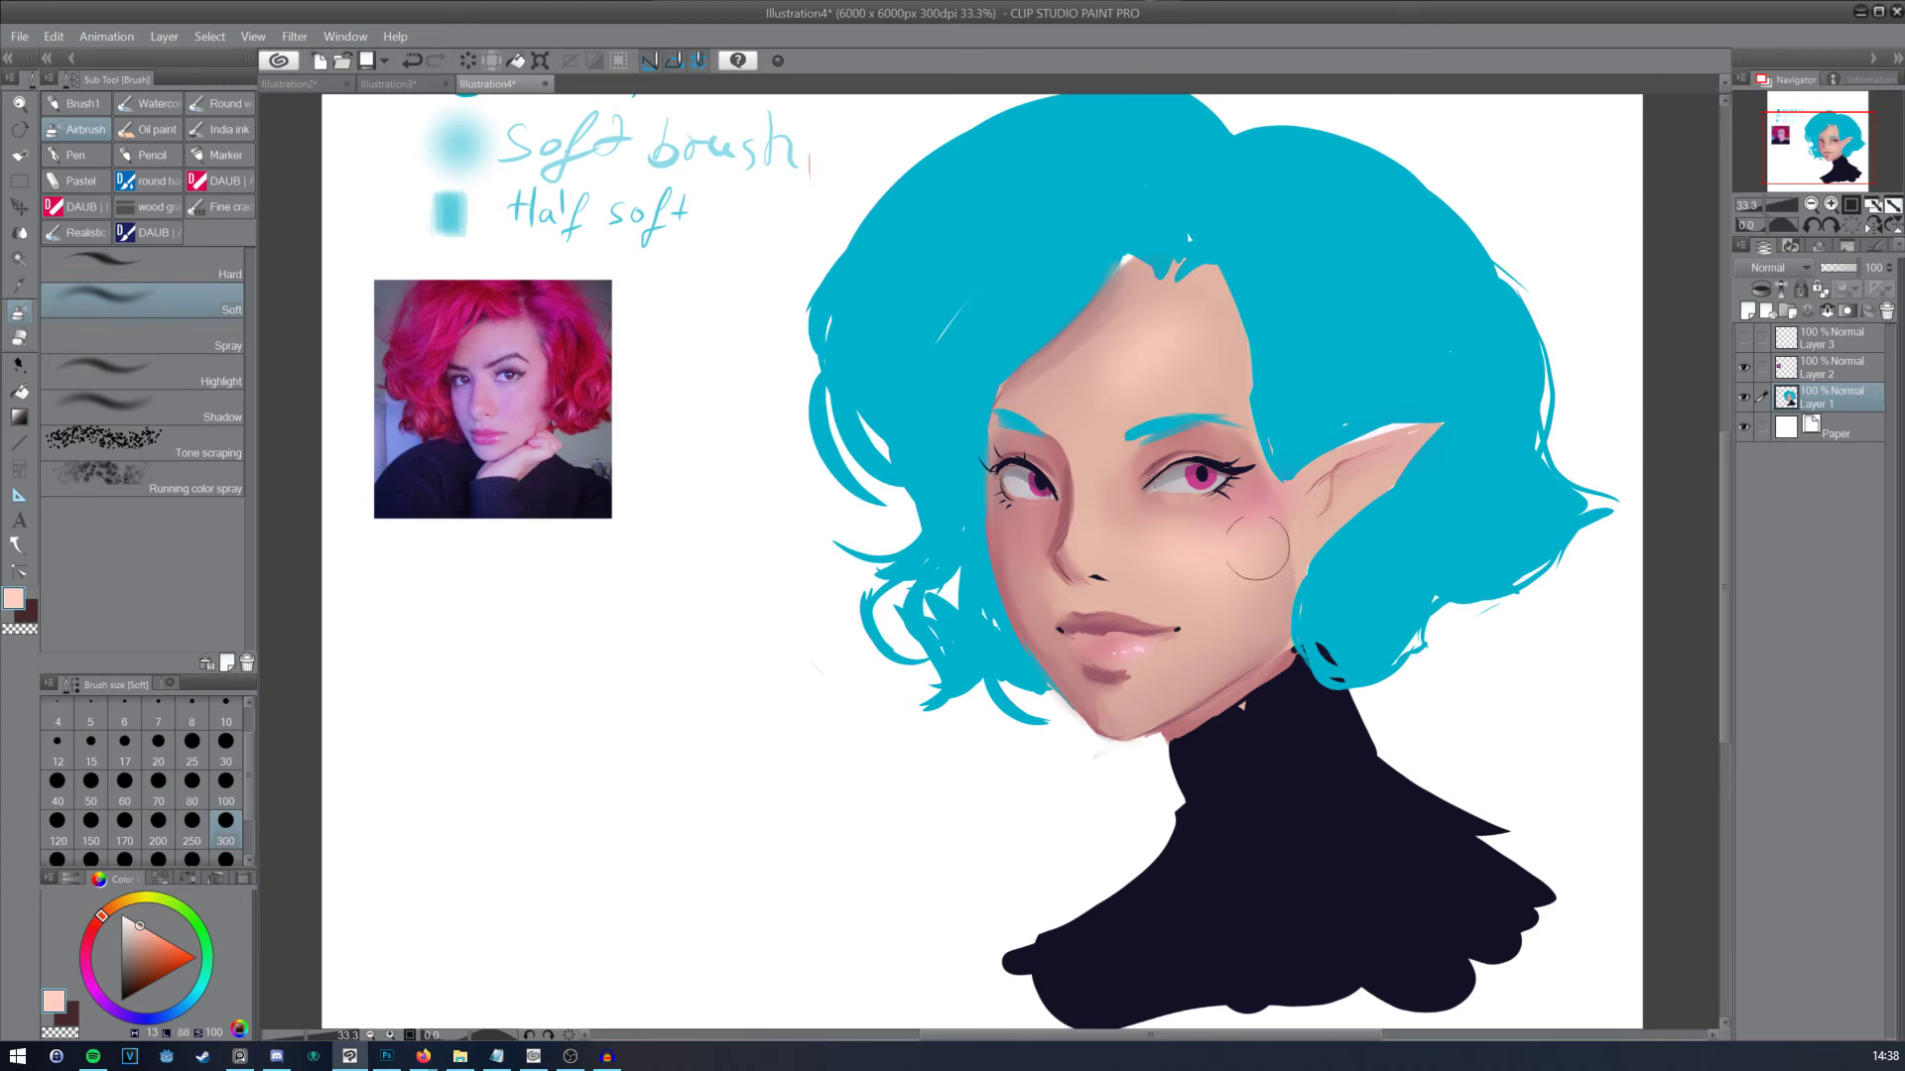
# Step: Add pale peach highlights to the nose bridge and nostril wing with the square spitz weich brush at size 10
pyautogui.click(83, 104)
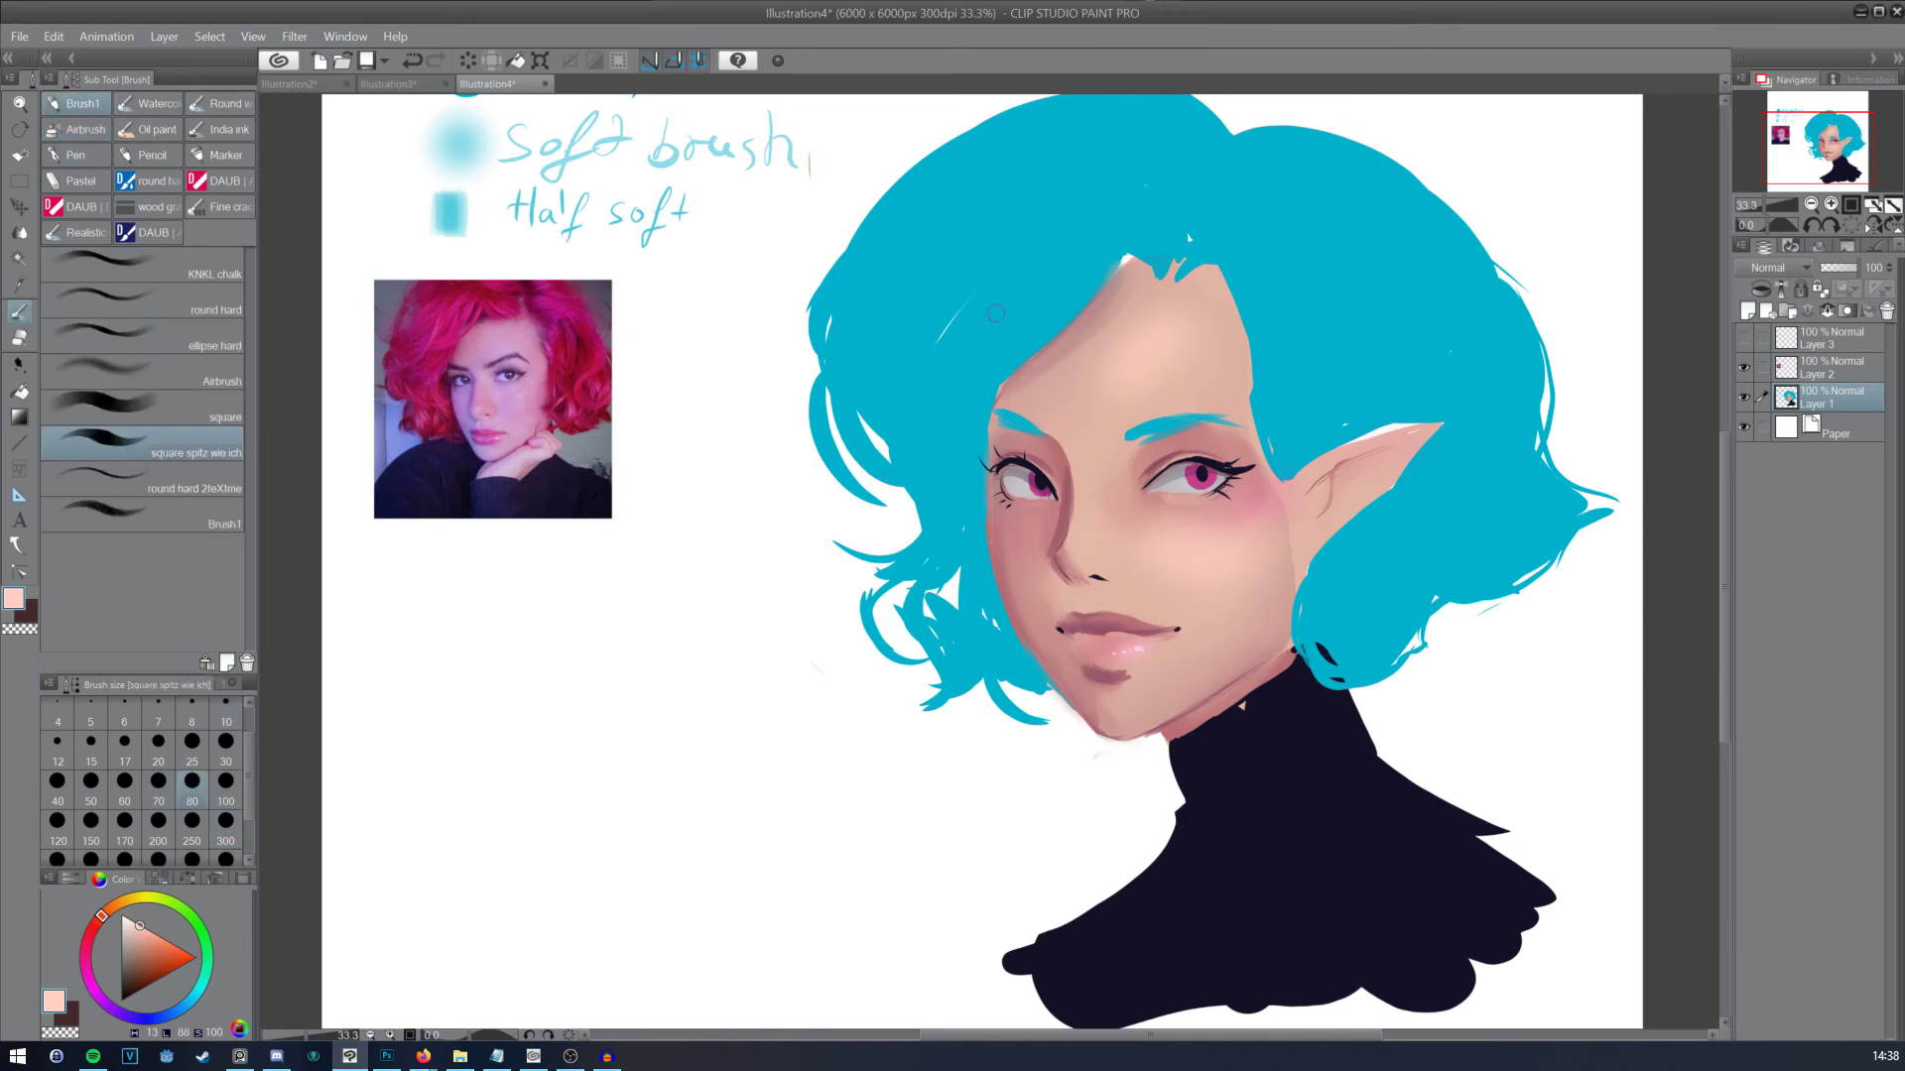
pyautogui.click(224, 710)
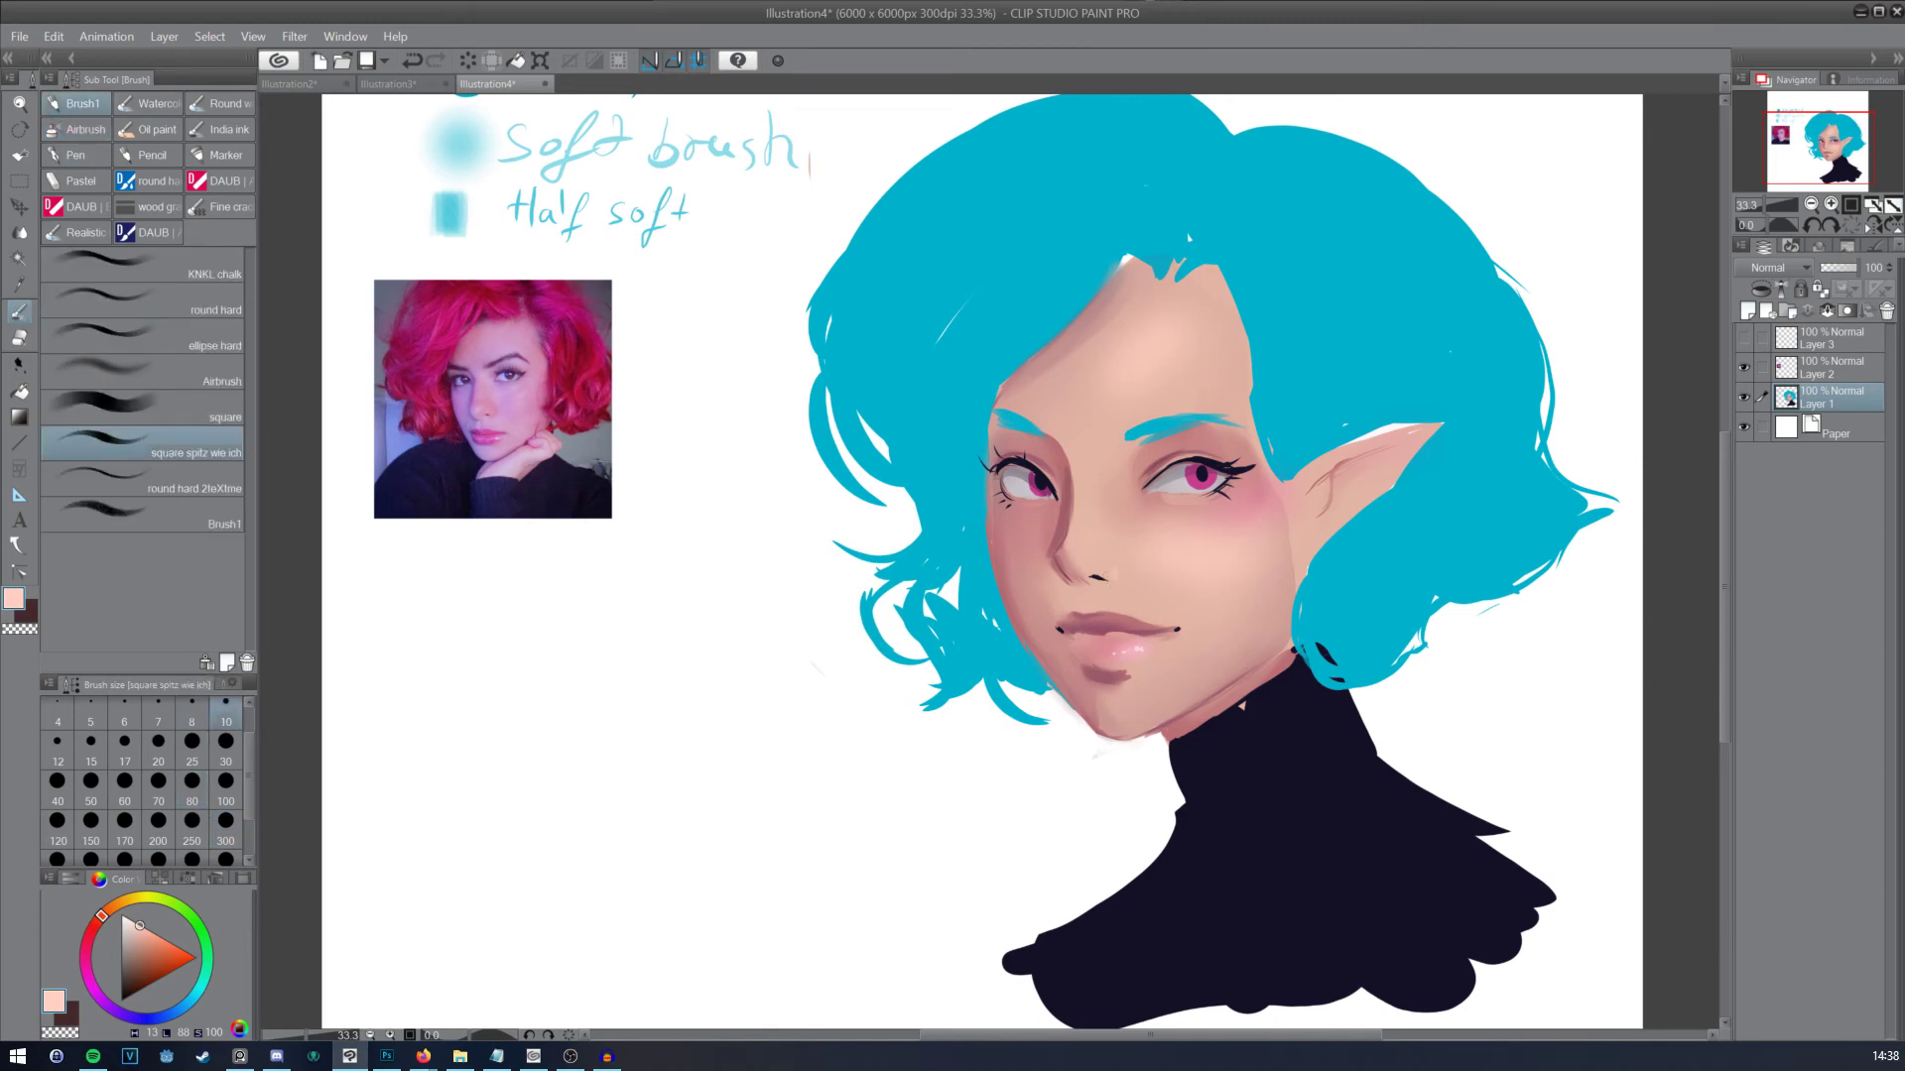
pyautogui.click(226, 784)
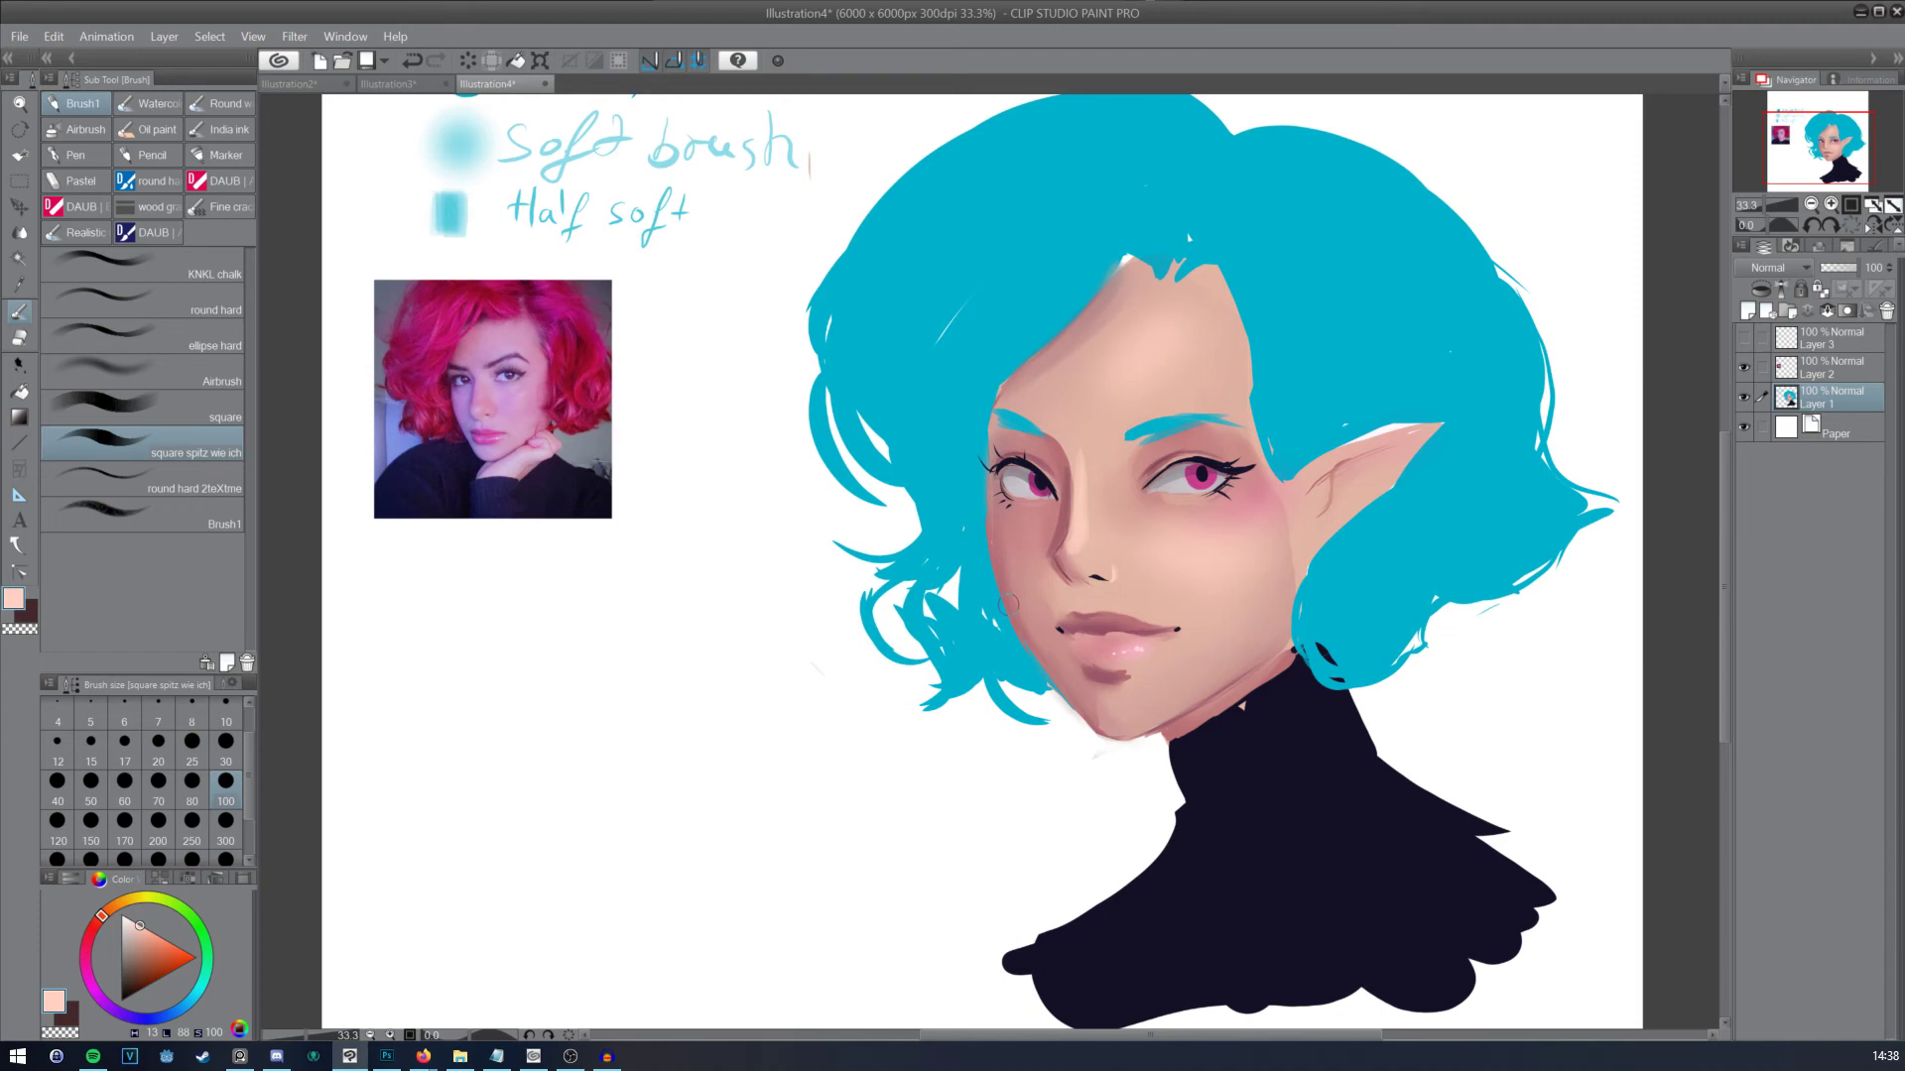
# Step: Try to soften the inner ear's shading with sampled pink skin tone at size 100
pyautogui.click(226, 754)
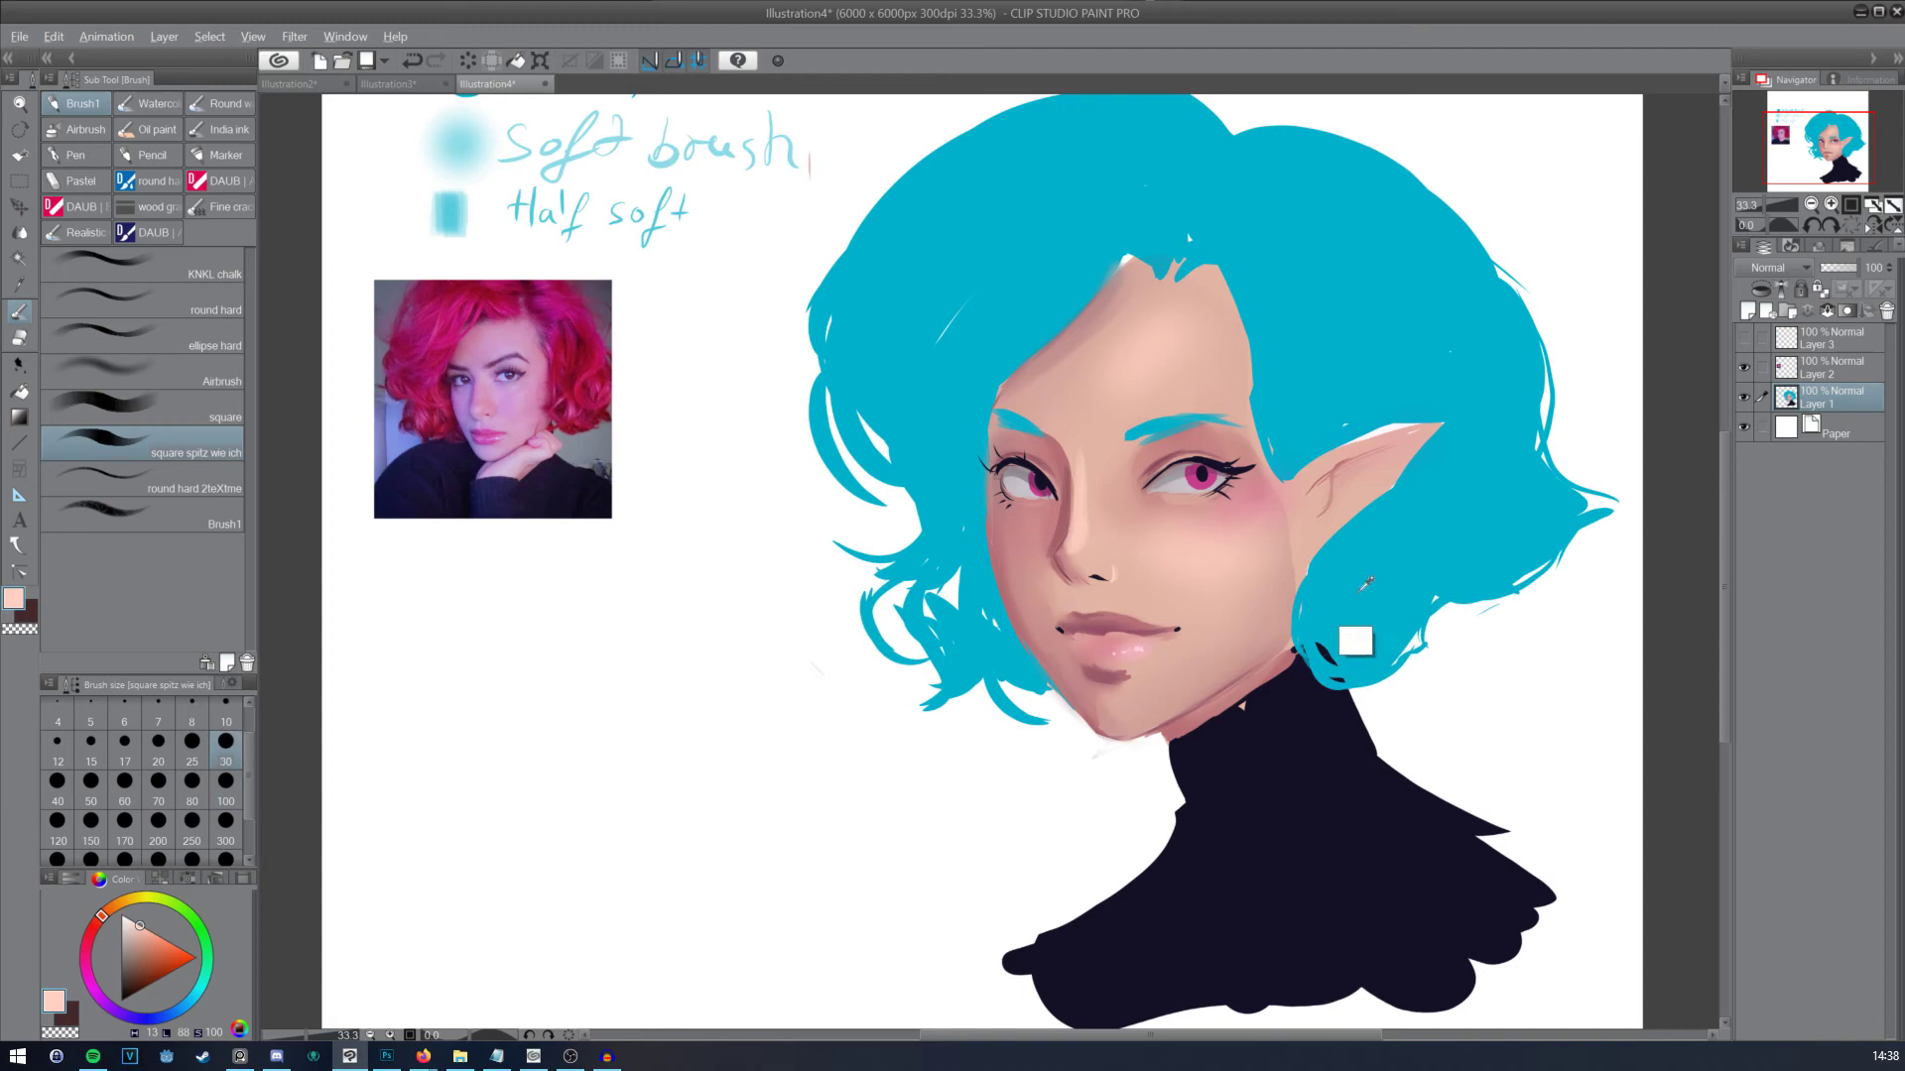
pyautogui.keyDown('alt'); pyautogui.click(1354, 640); pyautogui.keyUp('alt')
pyautogui.keyDown('alt'); pyautogui.click(1258, 629); pyautogui.keyUp('alt')
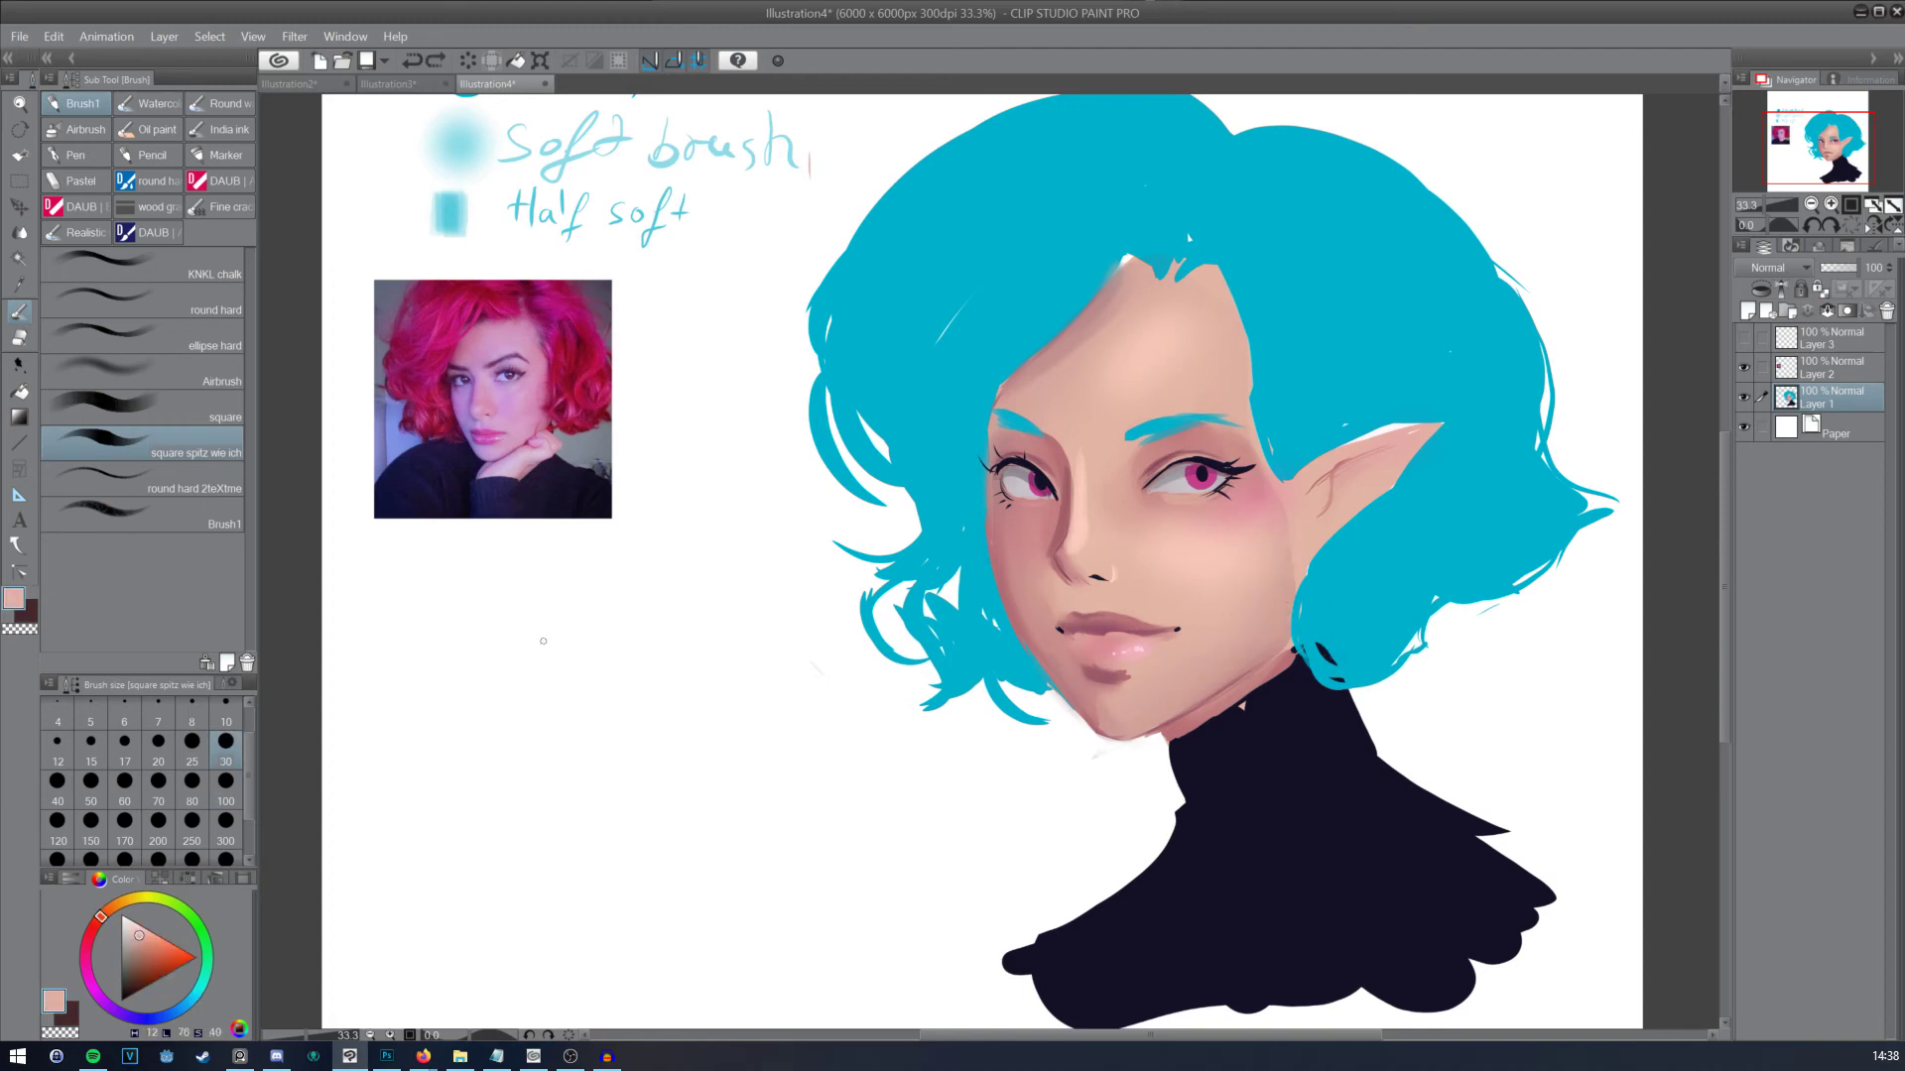
pyautogui.press(']')
pyautogui.keyDown('alt'); pyautogui.click(1266, 565); pyautogui.keyUp('alt')
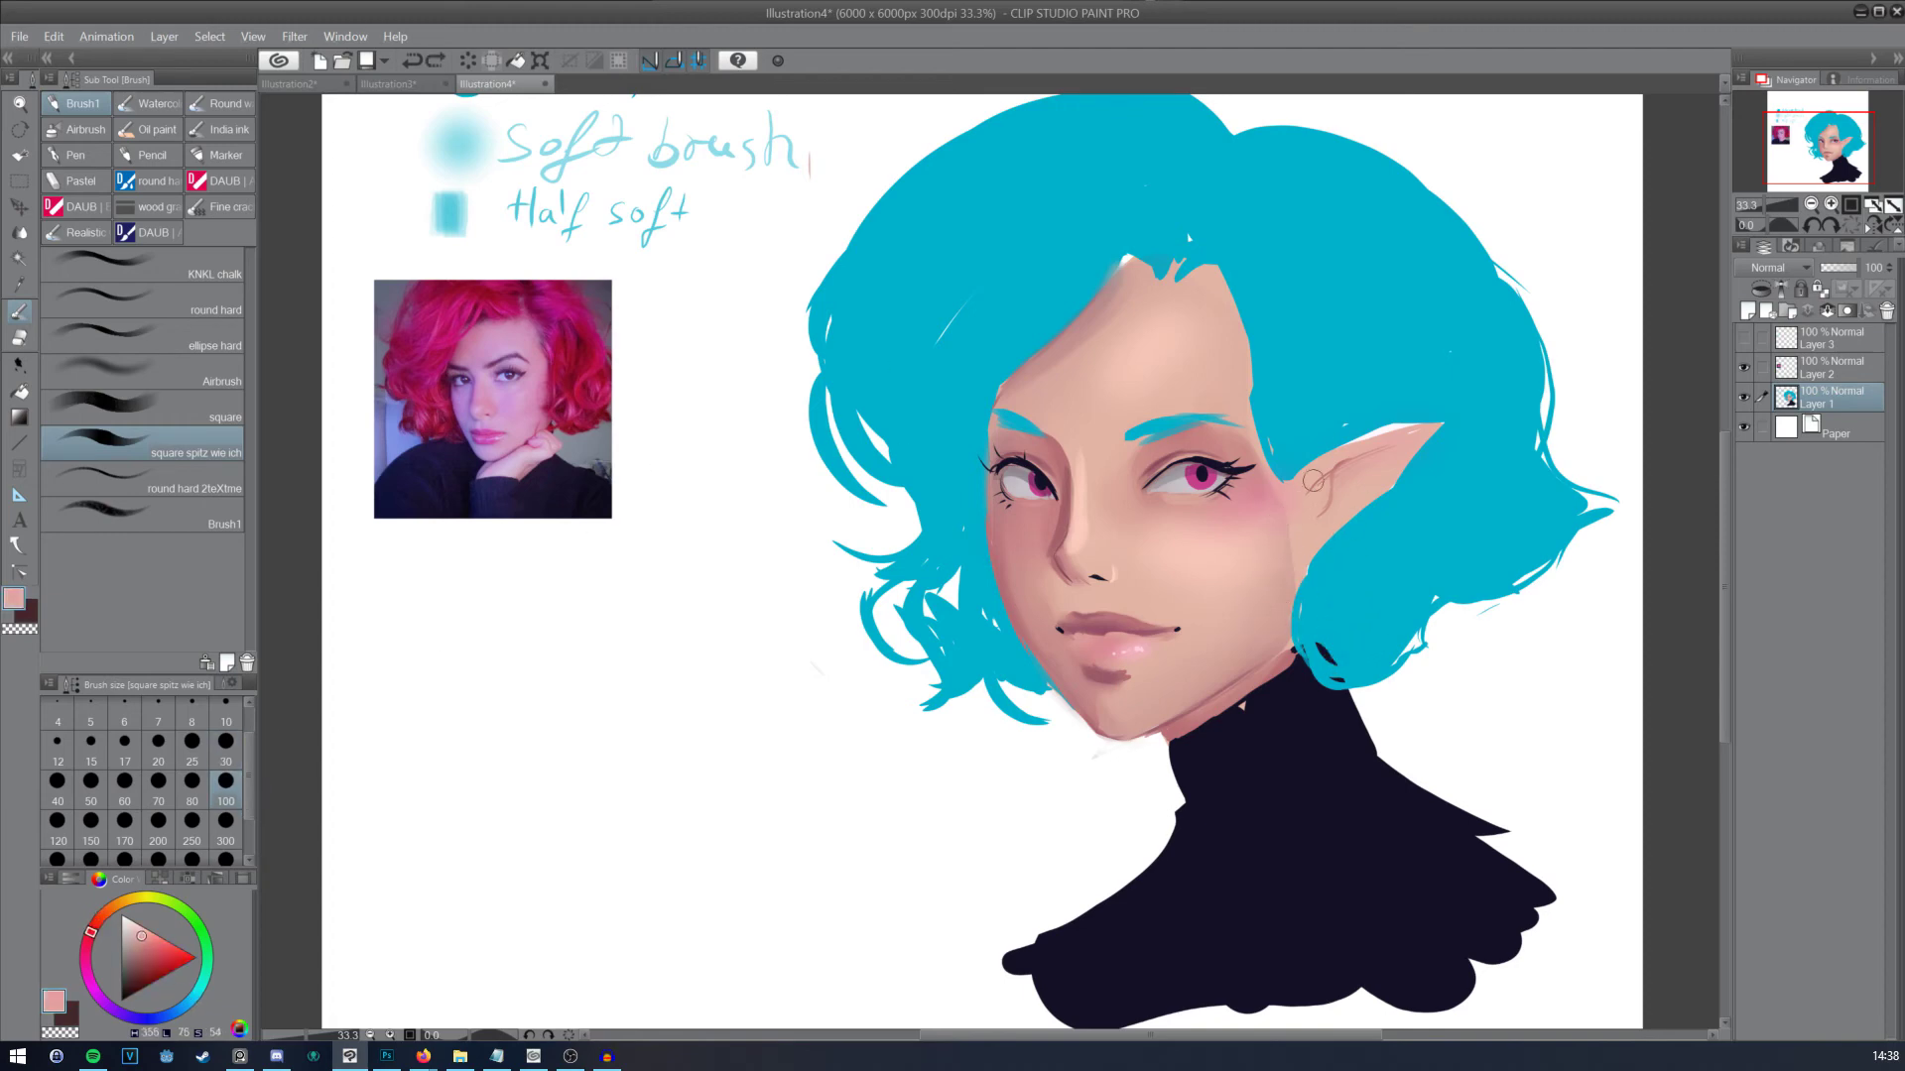
pyautogui.moveTo(1313, 480); pyautogui.dragTo(1326, 469)
pyautogui.keyDown('alt'); pyautogui.click(1286, 631); pyautogui.keyUp('alt')
pyautogui.hotkey('ctrl', 'z')
# Step: Soften the chin's edge with skin and shadow tones sampled from the chin and jaw
pyautogui.keyDown('alt'); pyautogui.click(1116, 727); pyautogui.keyUp('alt')
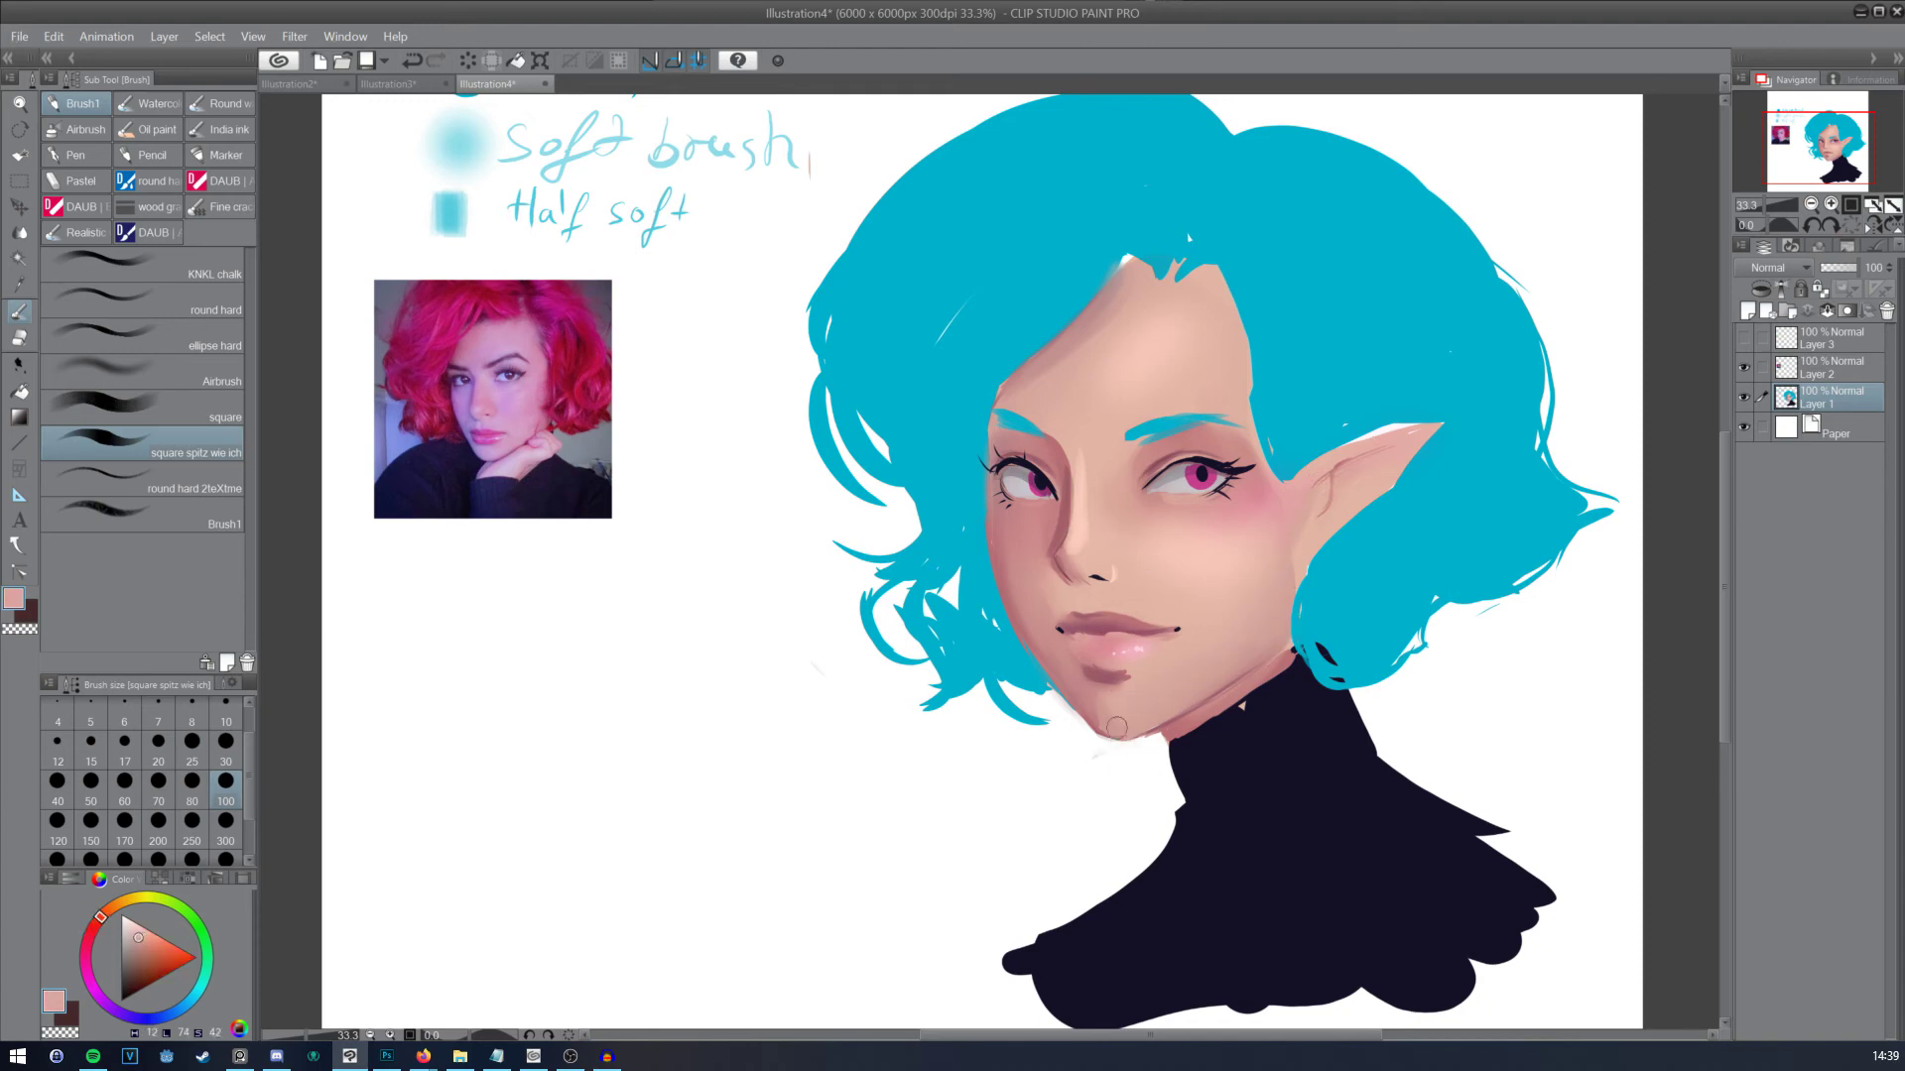
pyautogui.keyDown('alt'); pyautogui.click(1087, 722); pyautogui.keyUp('alt')
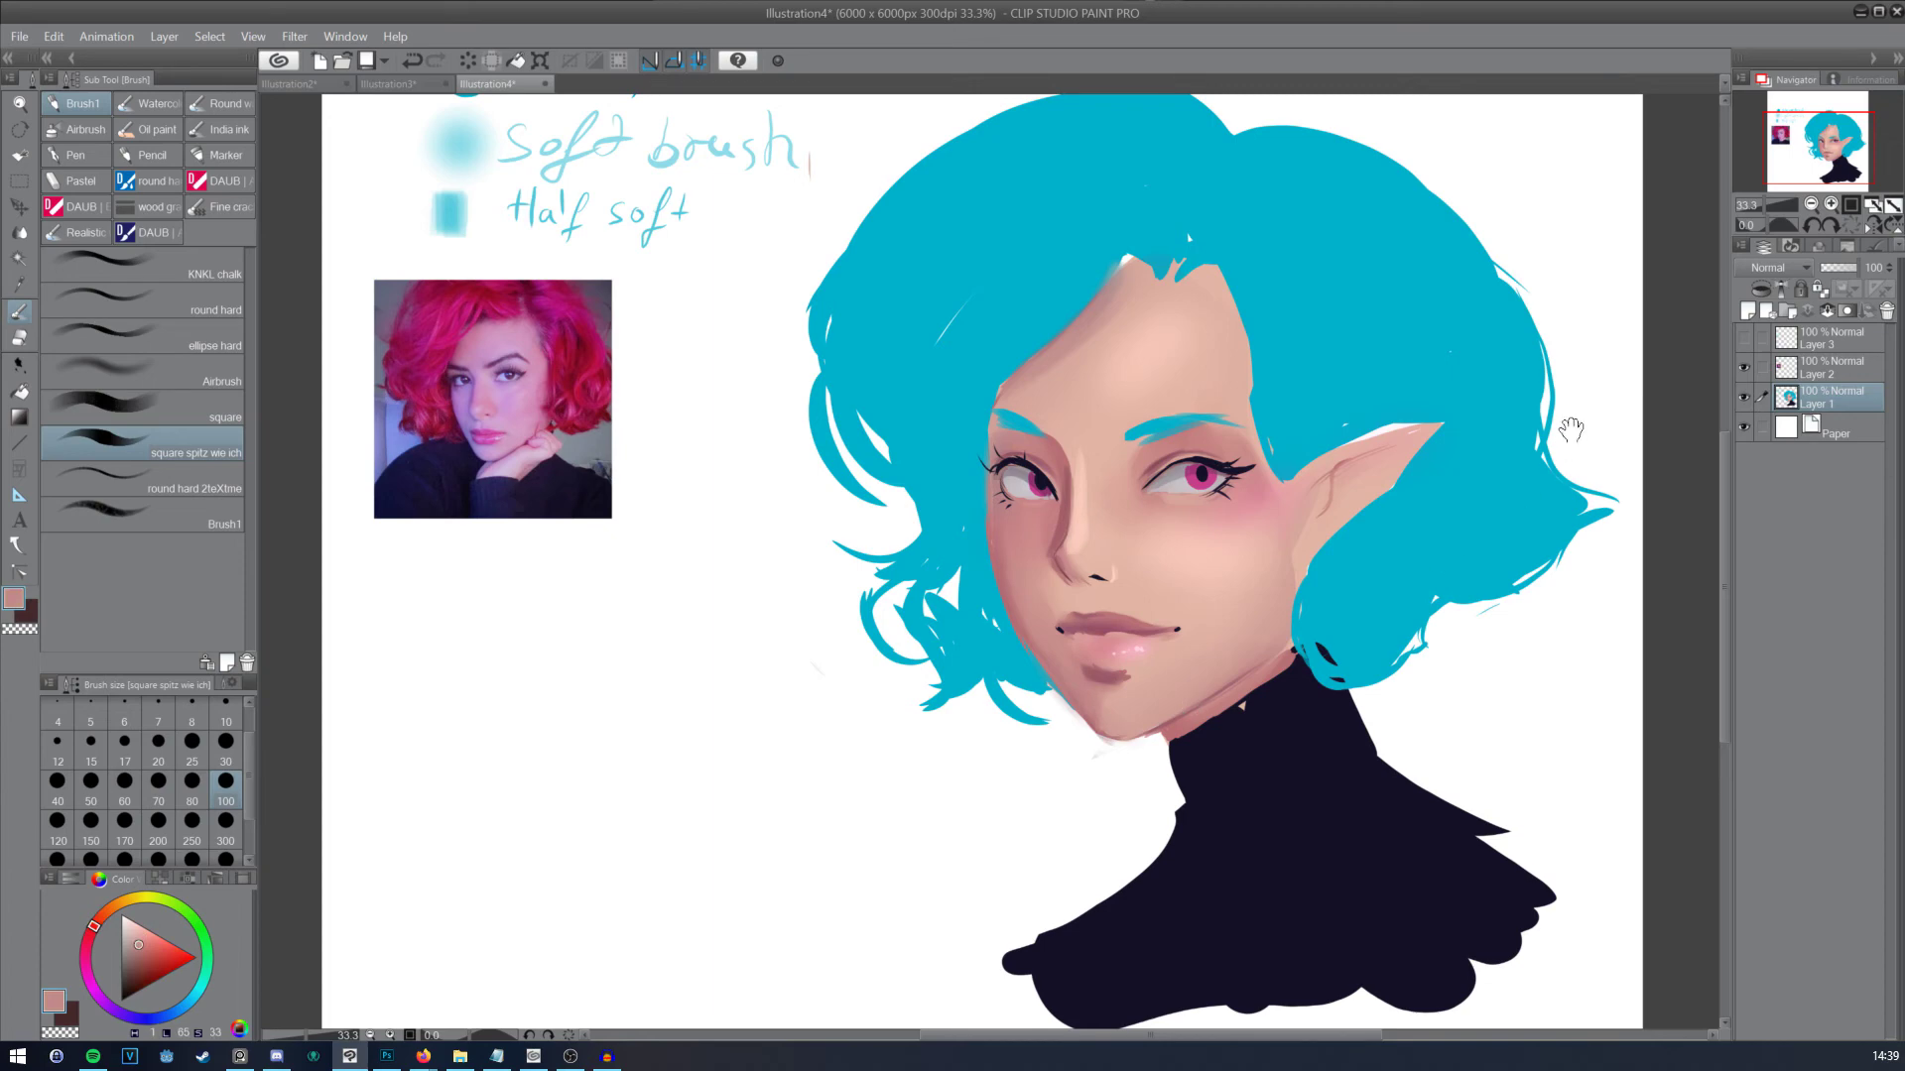
pyautogui.moveTo(1570, 429); pyautogui.dragTo(1555, 450)
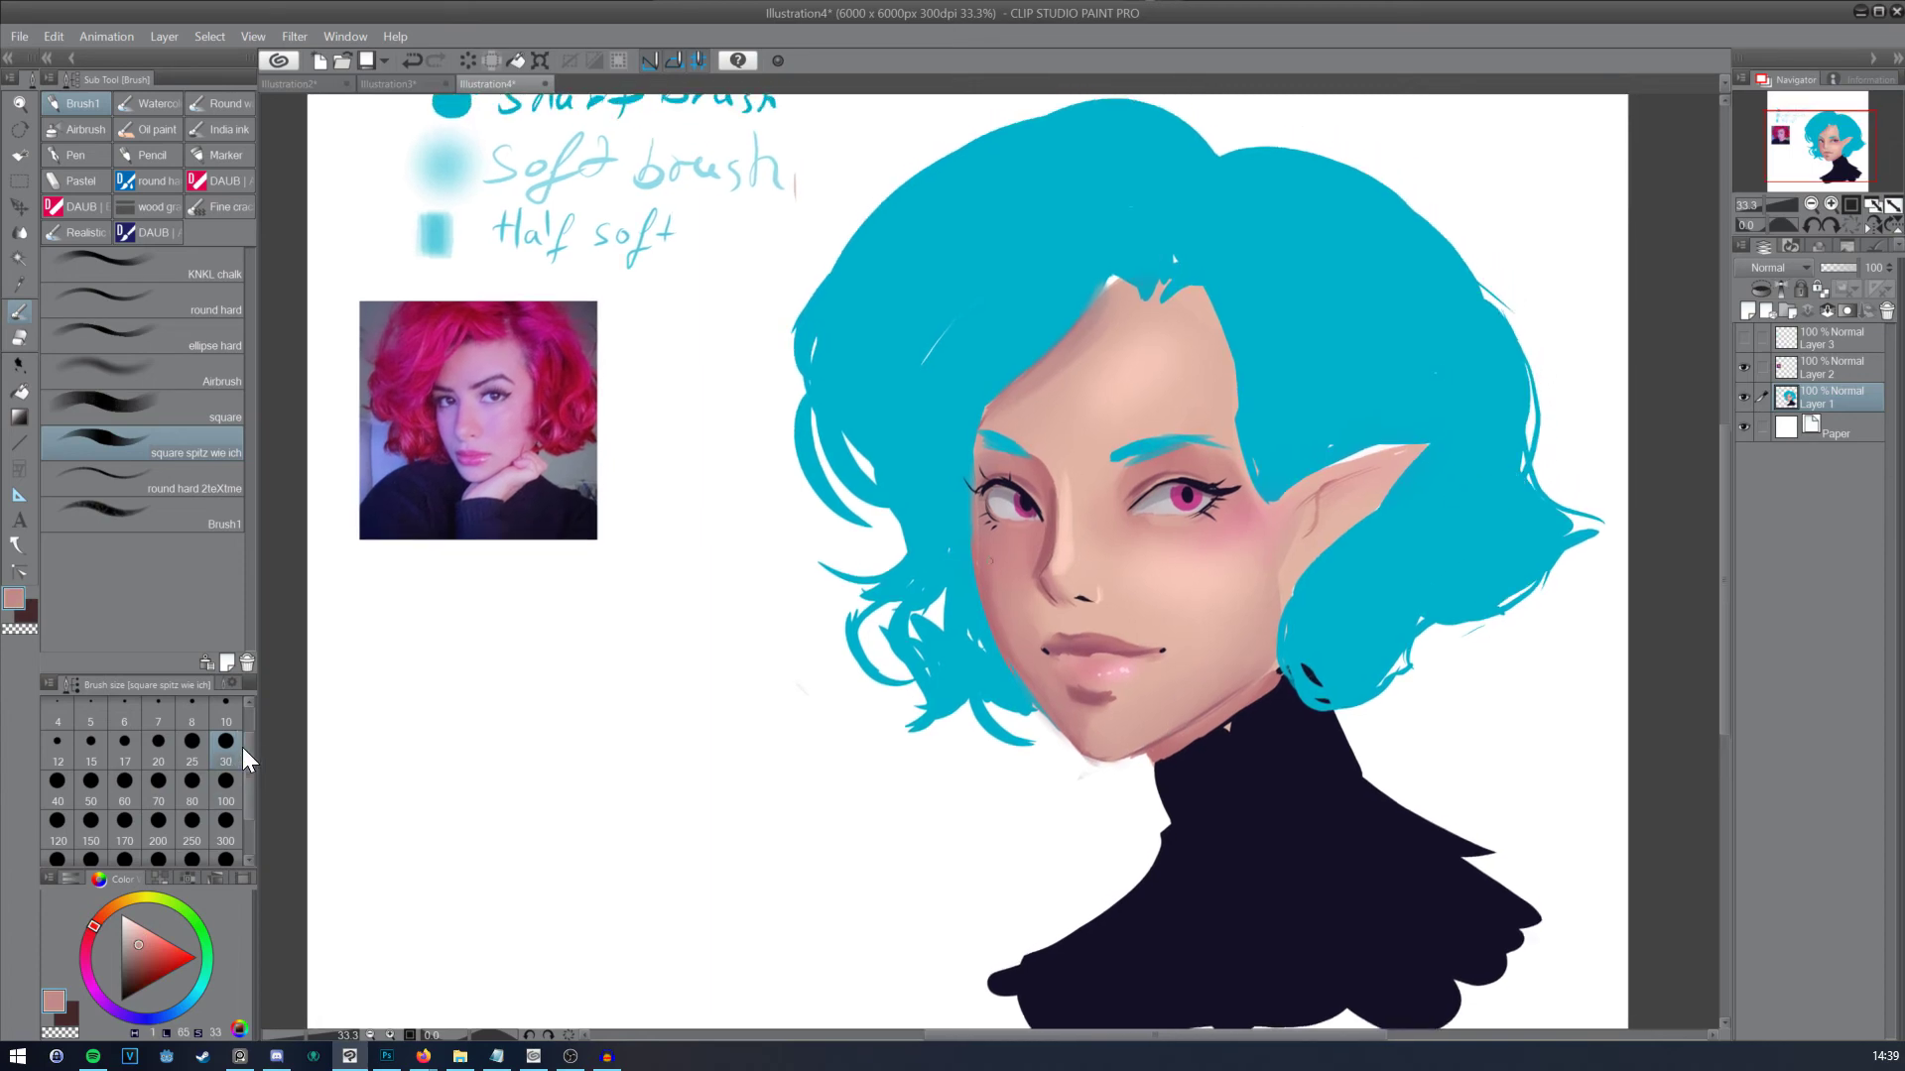
# Step: Shade the inner part of the nearer eyebrow with a deeper blue derived from the hair colour, using the square brush at size 30
pyautogui.keyDown('alt'); pyautogui.click(1195, 506); pyautogui.keyUp('alt')
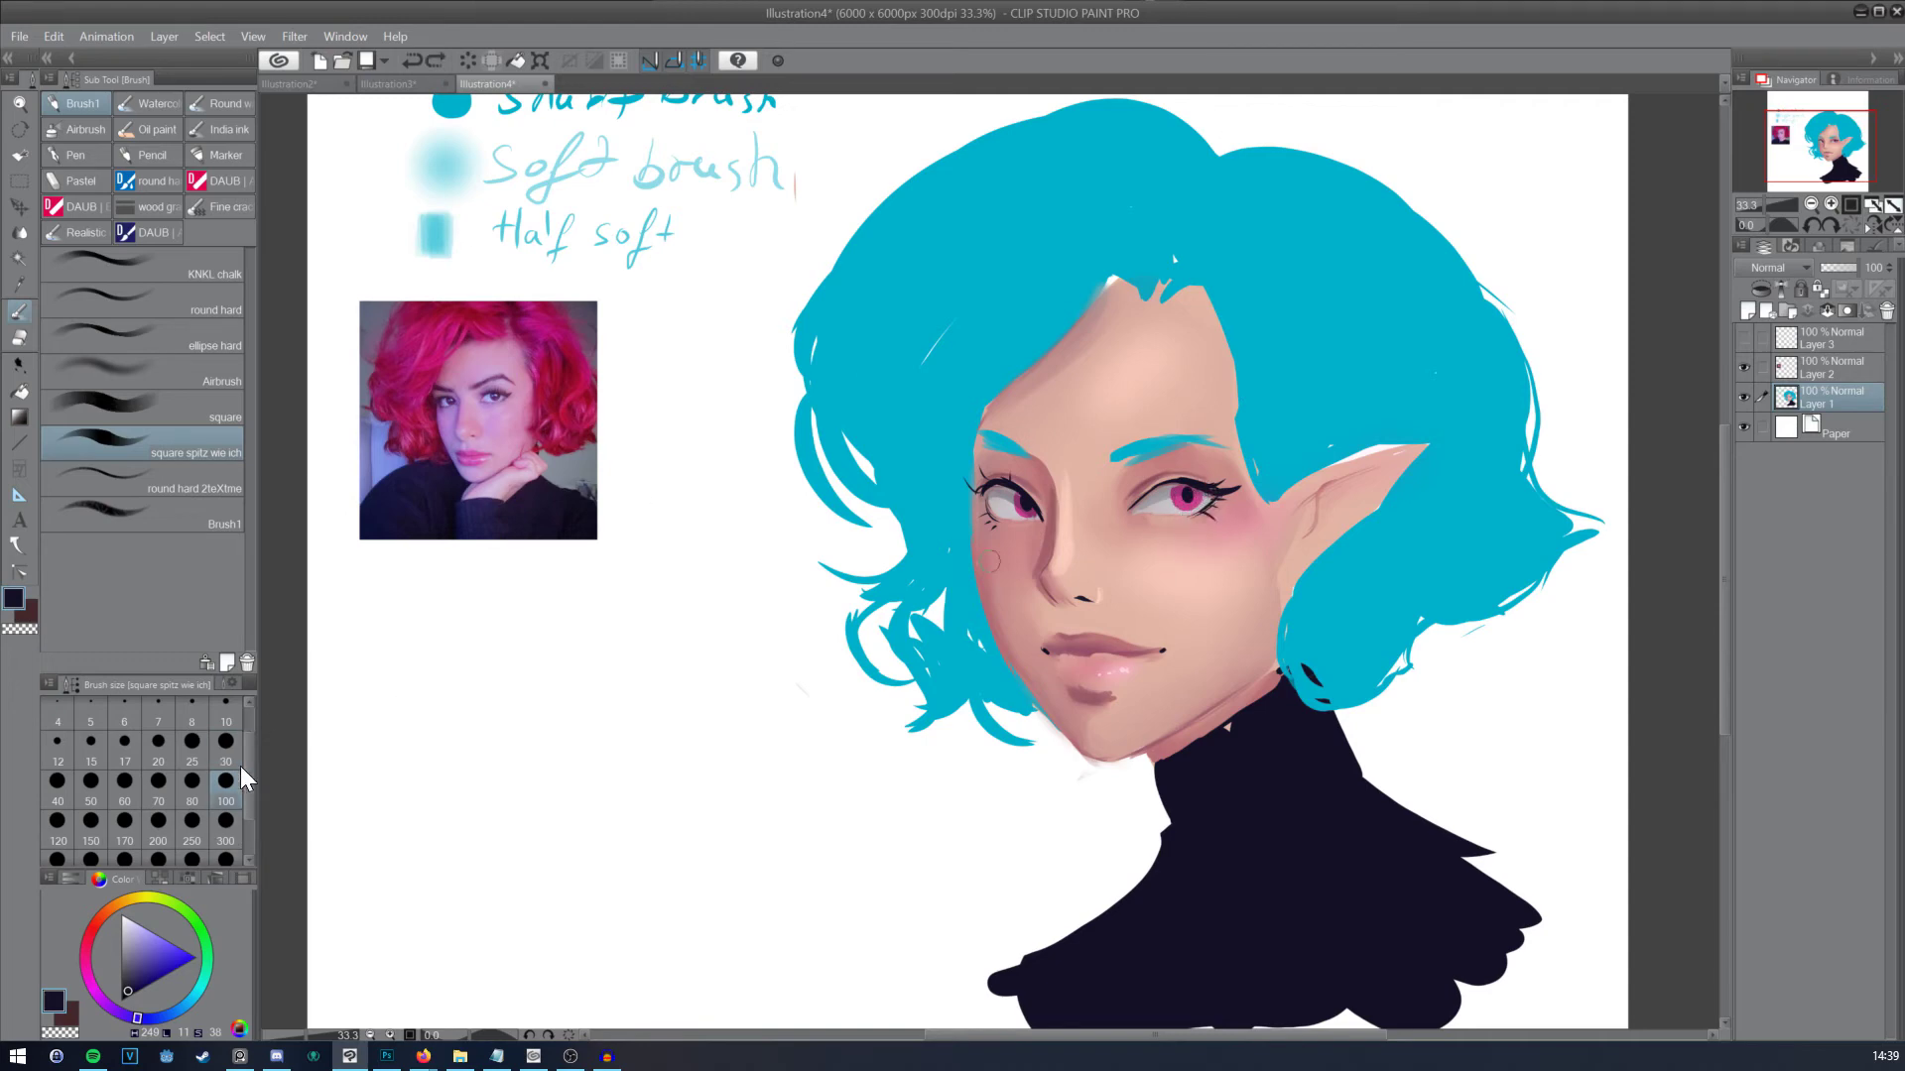
pyautogui.click(223, 407)
pyautogui.click(202, 791)
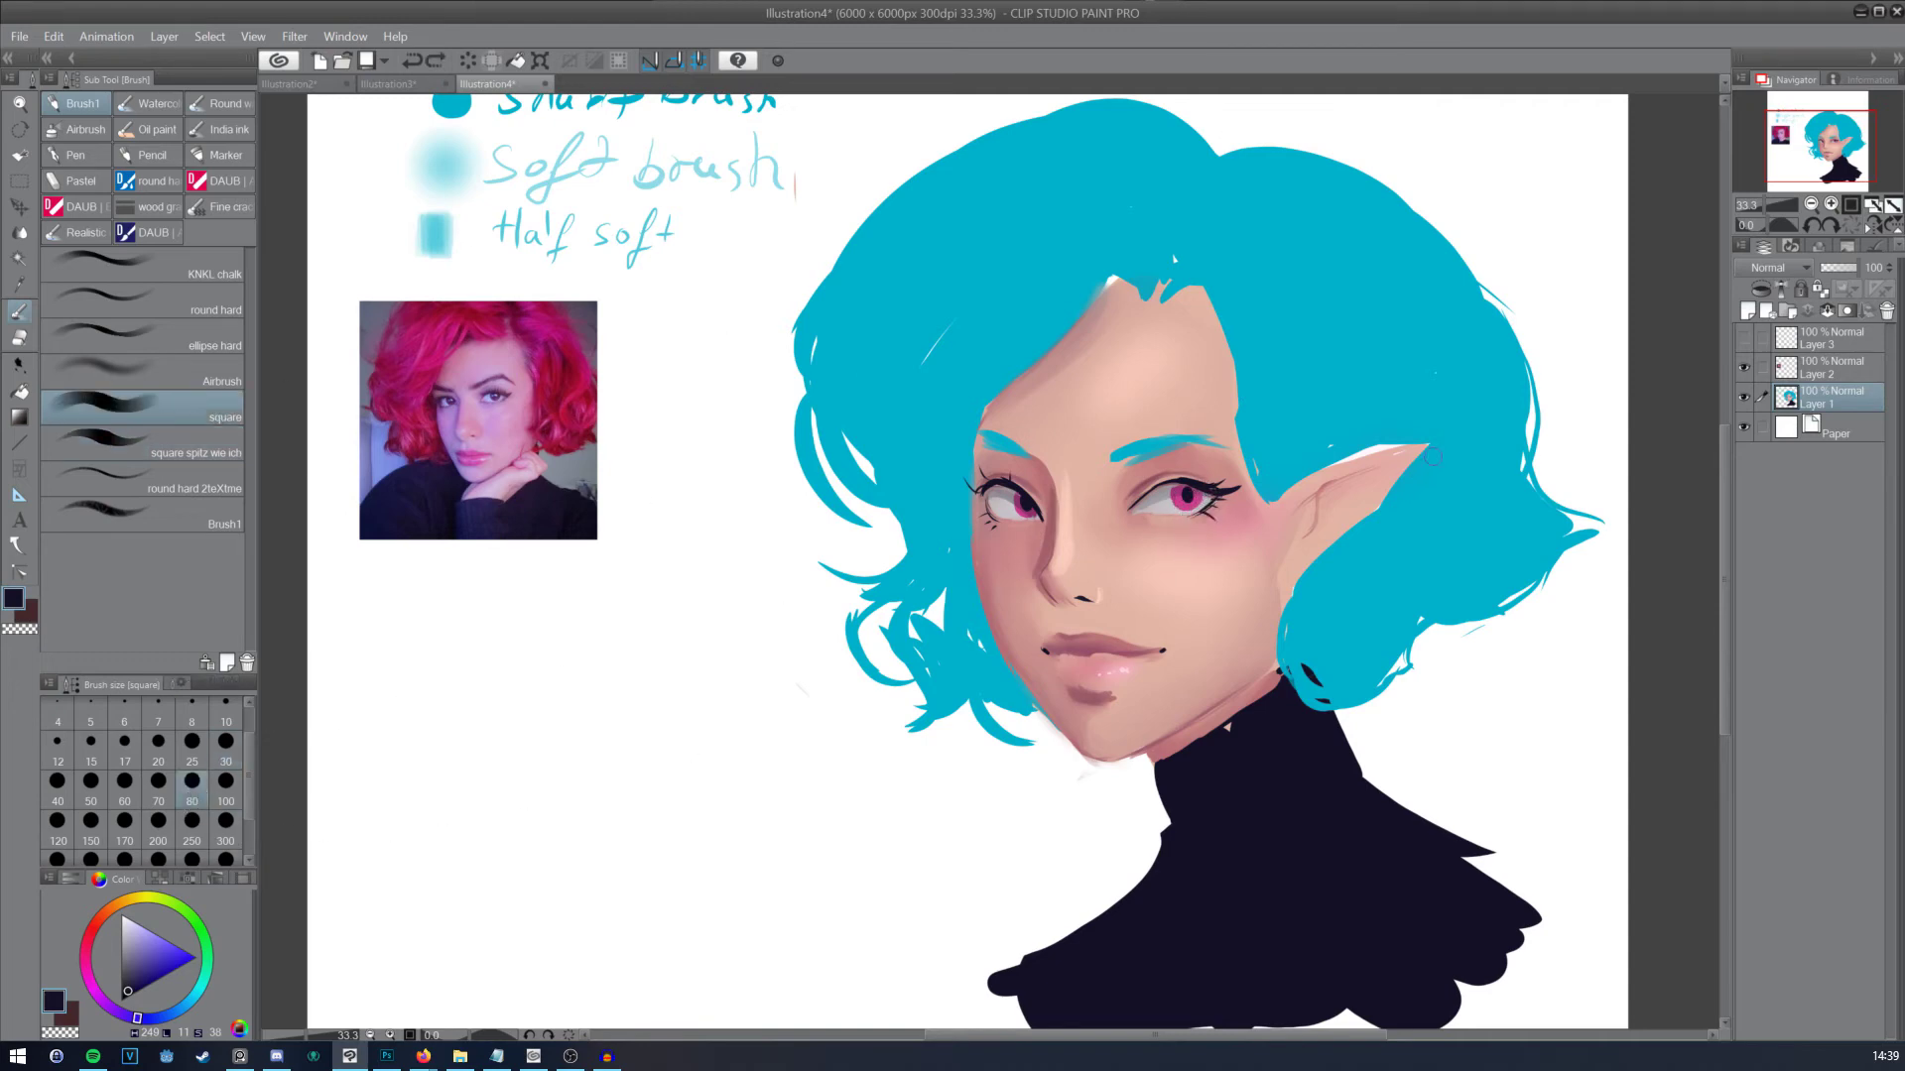
pyautogui.keyDown('alt'); pyautogui.click(1394, 566); pyautogui.keyUp('alt')
pyautogui.click(191, 998)
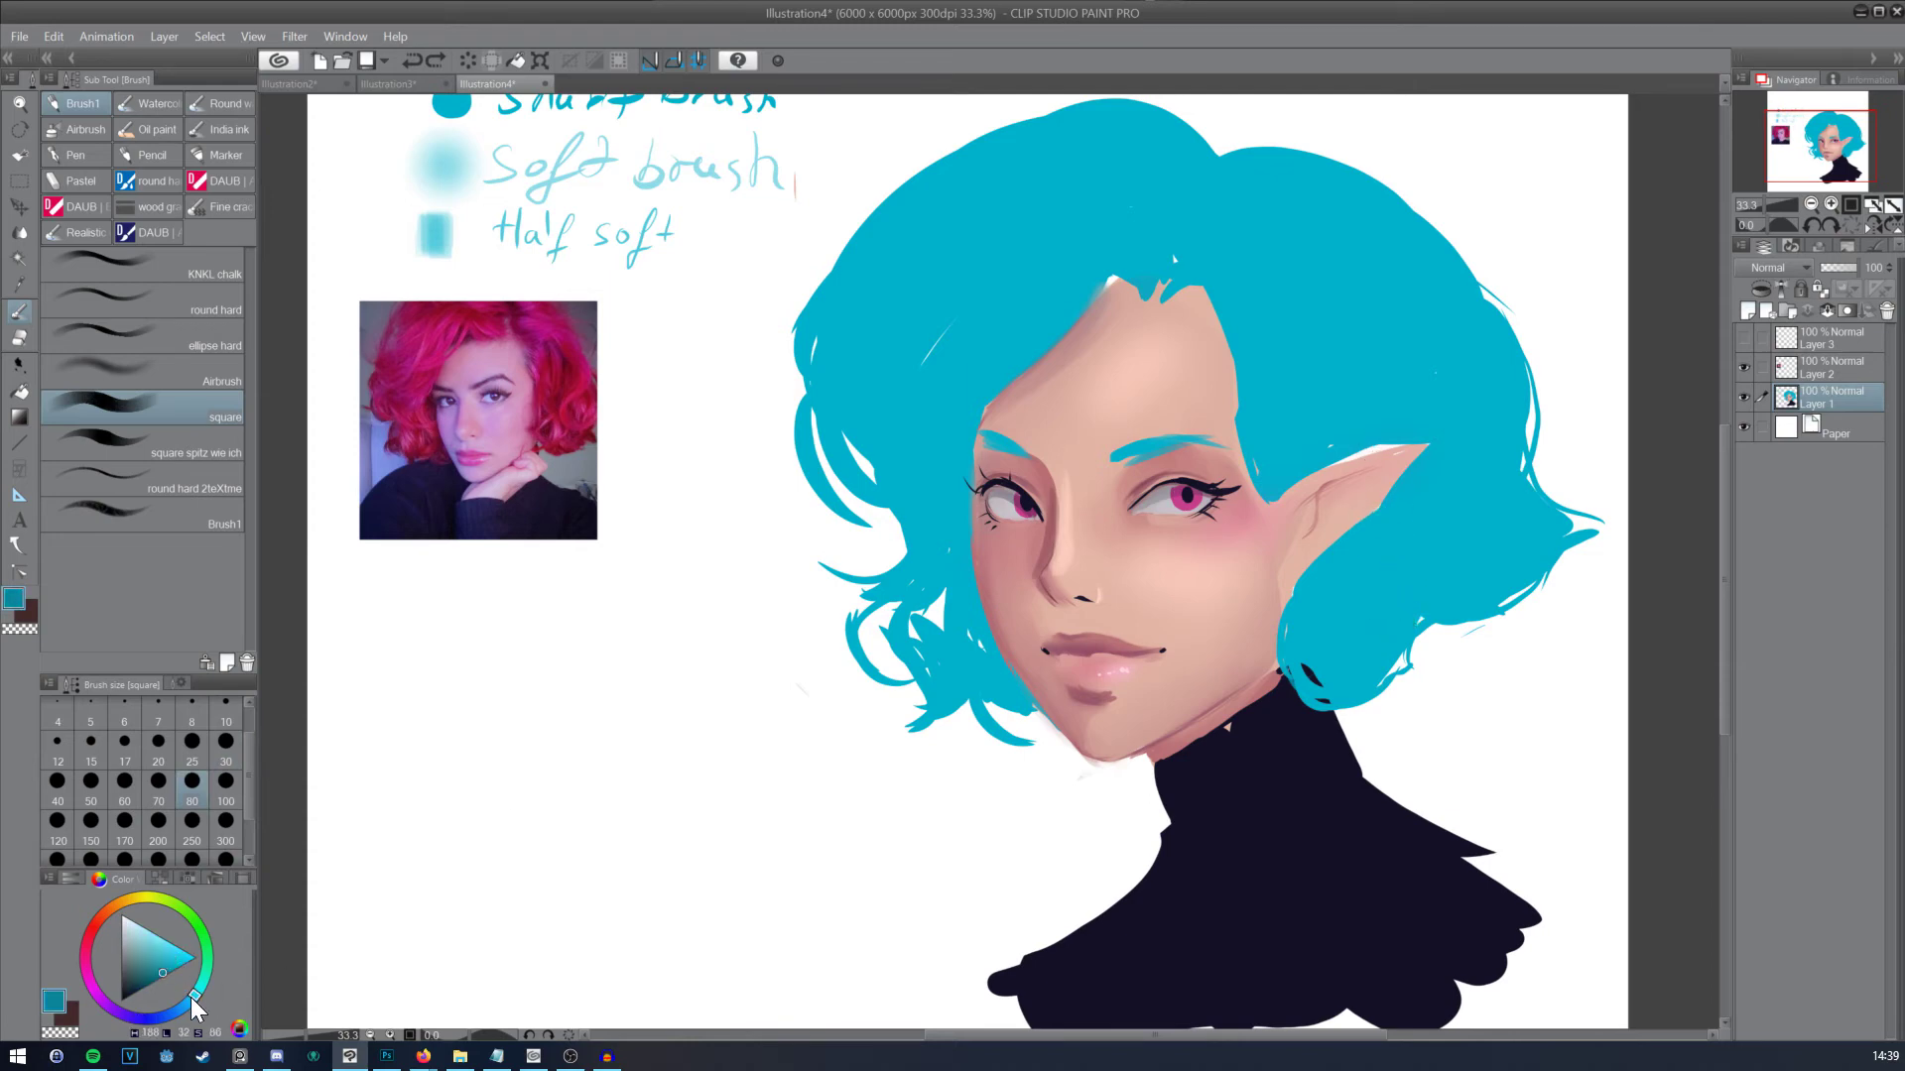
pyautogui.moveTo(193, 998); pyautogui.dragTo(189, 1003)
pyautogui.click(159, 784)
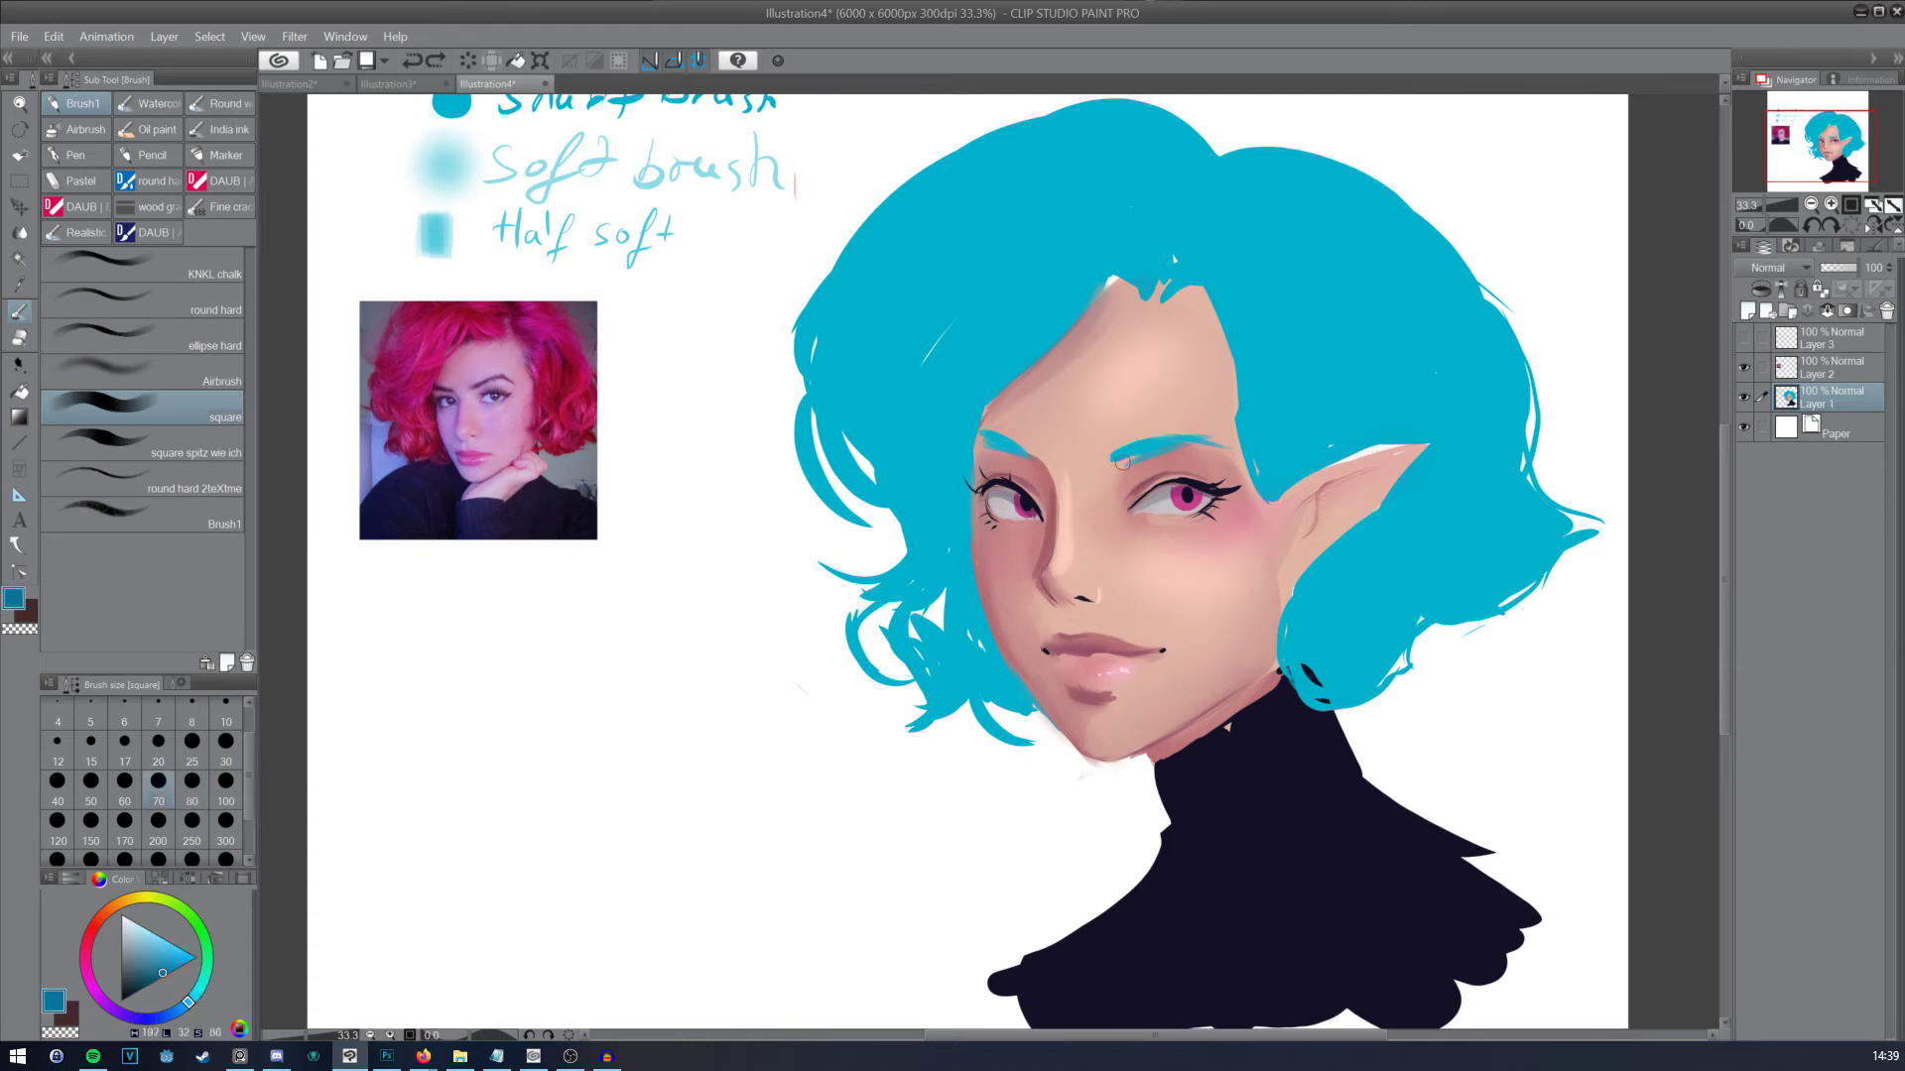
pyautogui.click(225, 761)
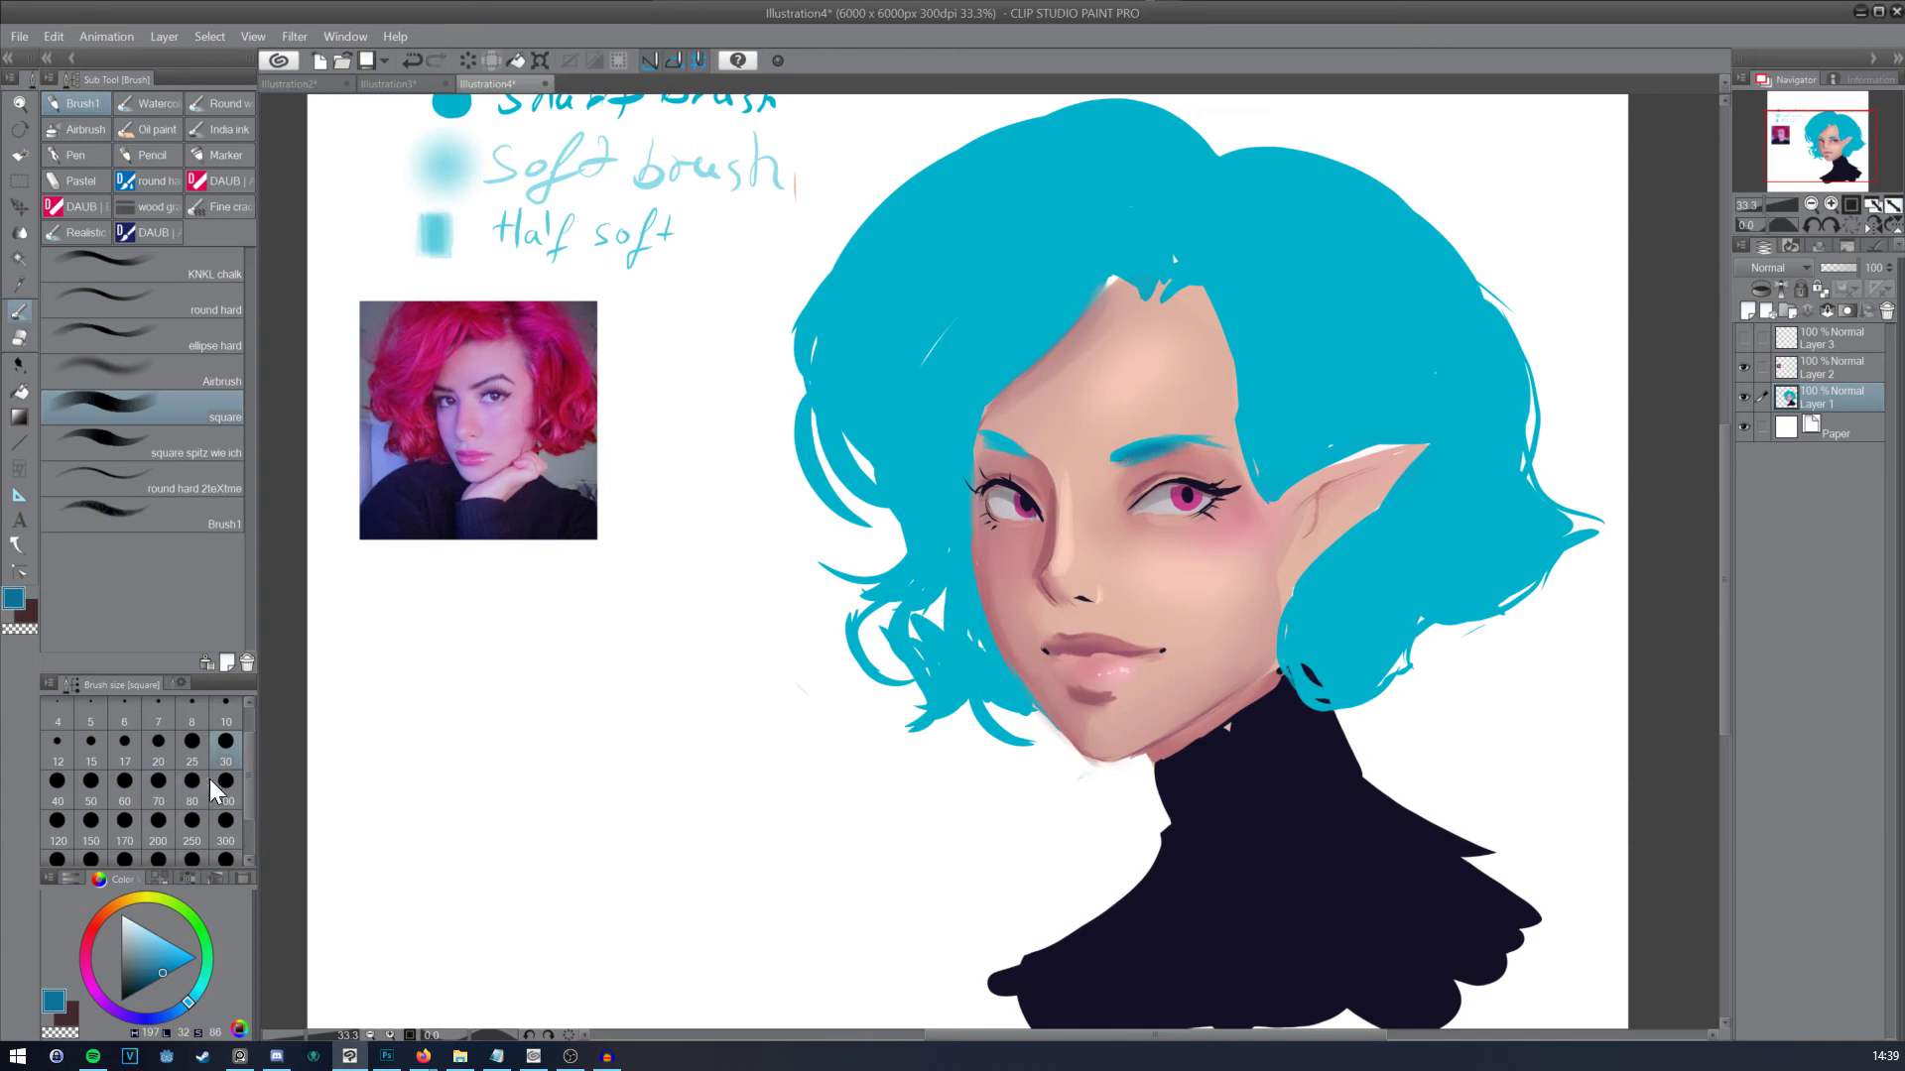
# Step: Paint deeper blue shadows in the hair beside the far cheek and beneath the ear with the square brush at size 60
pyautogui.moveTo(954, 565); pyautogui.dragTo(1007, 686)
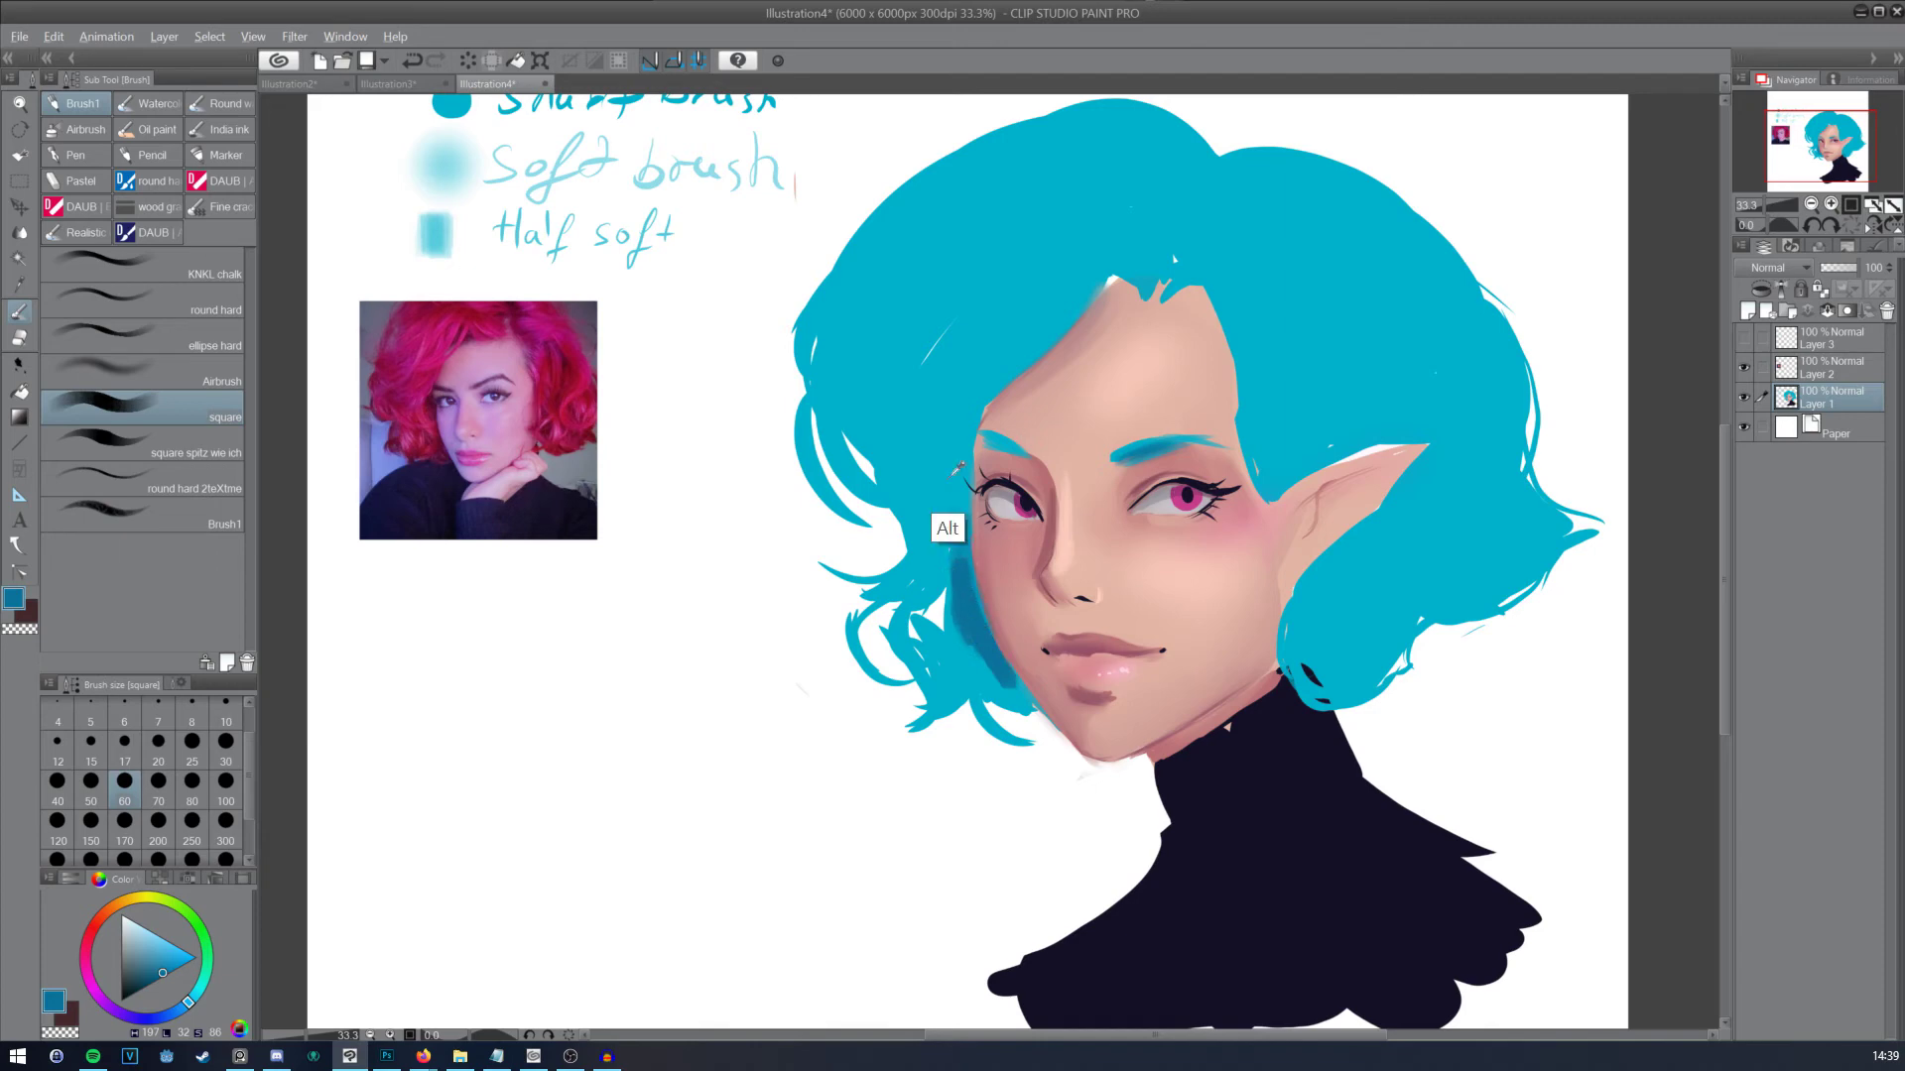
pyautogui.keyDown('alt'); pyautogui.click(950, 534); pyautogui.keyUp('alt')
pyautogui.moveTo(957, 556)
pyautogui.mouseDown()
pyautogui.moveTo(962, 573)
pyautogui.moveTo(888, 596)
pyautogui.mouseUp()
pyautogui.keyDown('alt'); pyautogui.click(965, 643); pyautogui.keyUp('alt')
pyautogui.moveTo(935, 658)
pyautogui.mouseDown()
pyautogui.moveTo(987, 700)
pyautogui.moveTo(967, 730)
pyautogui.moveTo(1024, 704)
pyautogui.mouseUp()
pyautogui.keyDown('alt'); pyautogui.click(987, 729); pyautogui.keyUp('alt')
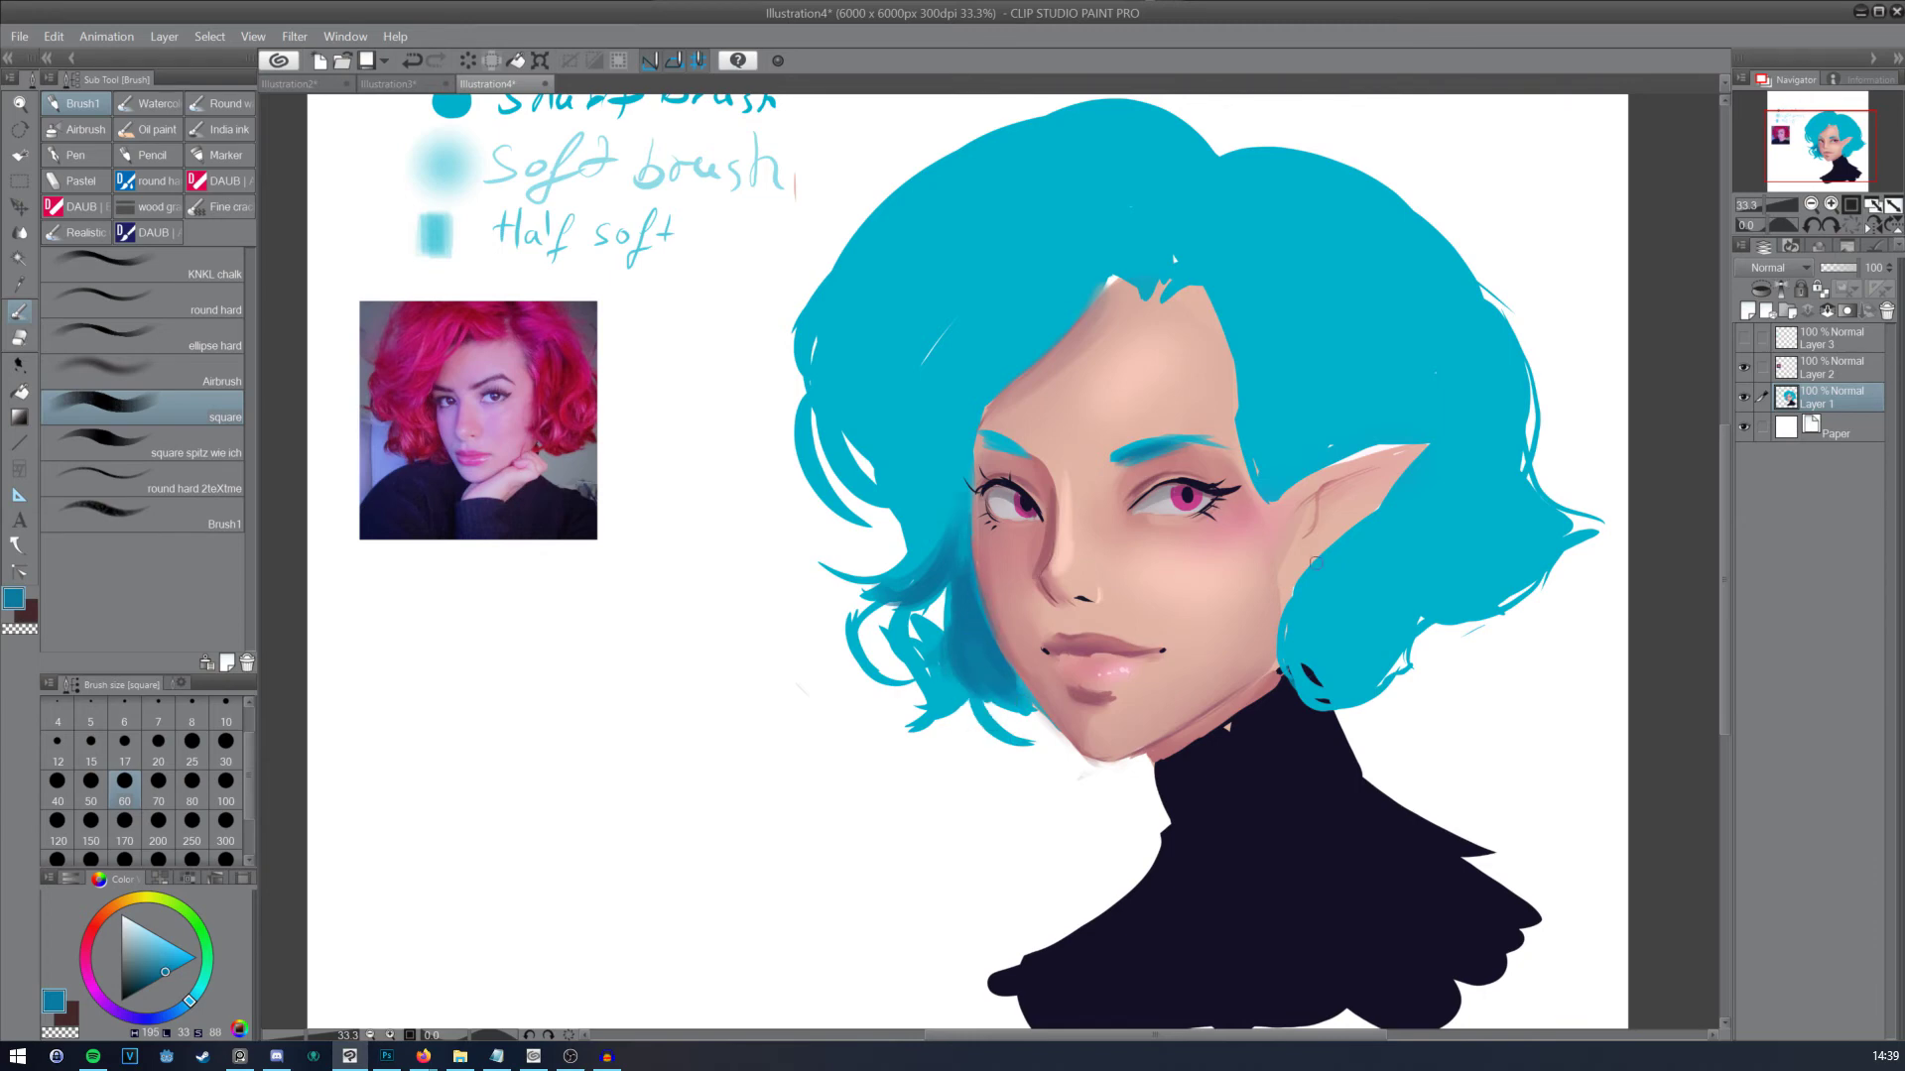
pyautogui.moveTo(1319, 570); pyautogui.dragTo(1297, 647)
pyautogui.moveTo(1365, 546); pyautogui.dragTo(1323, 607)
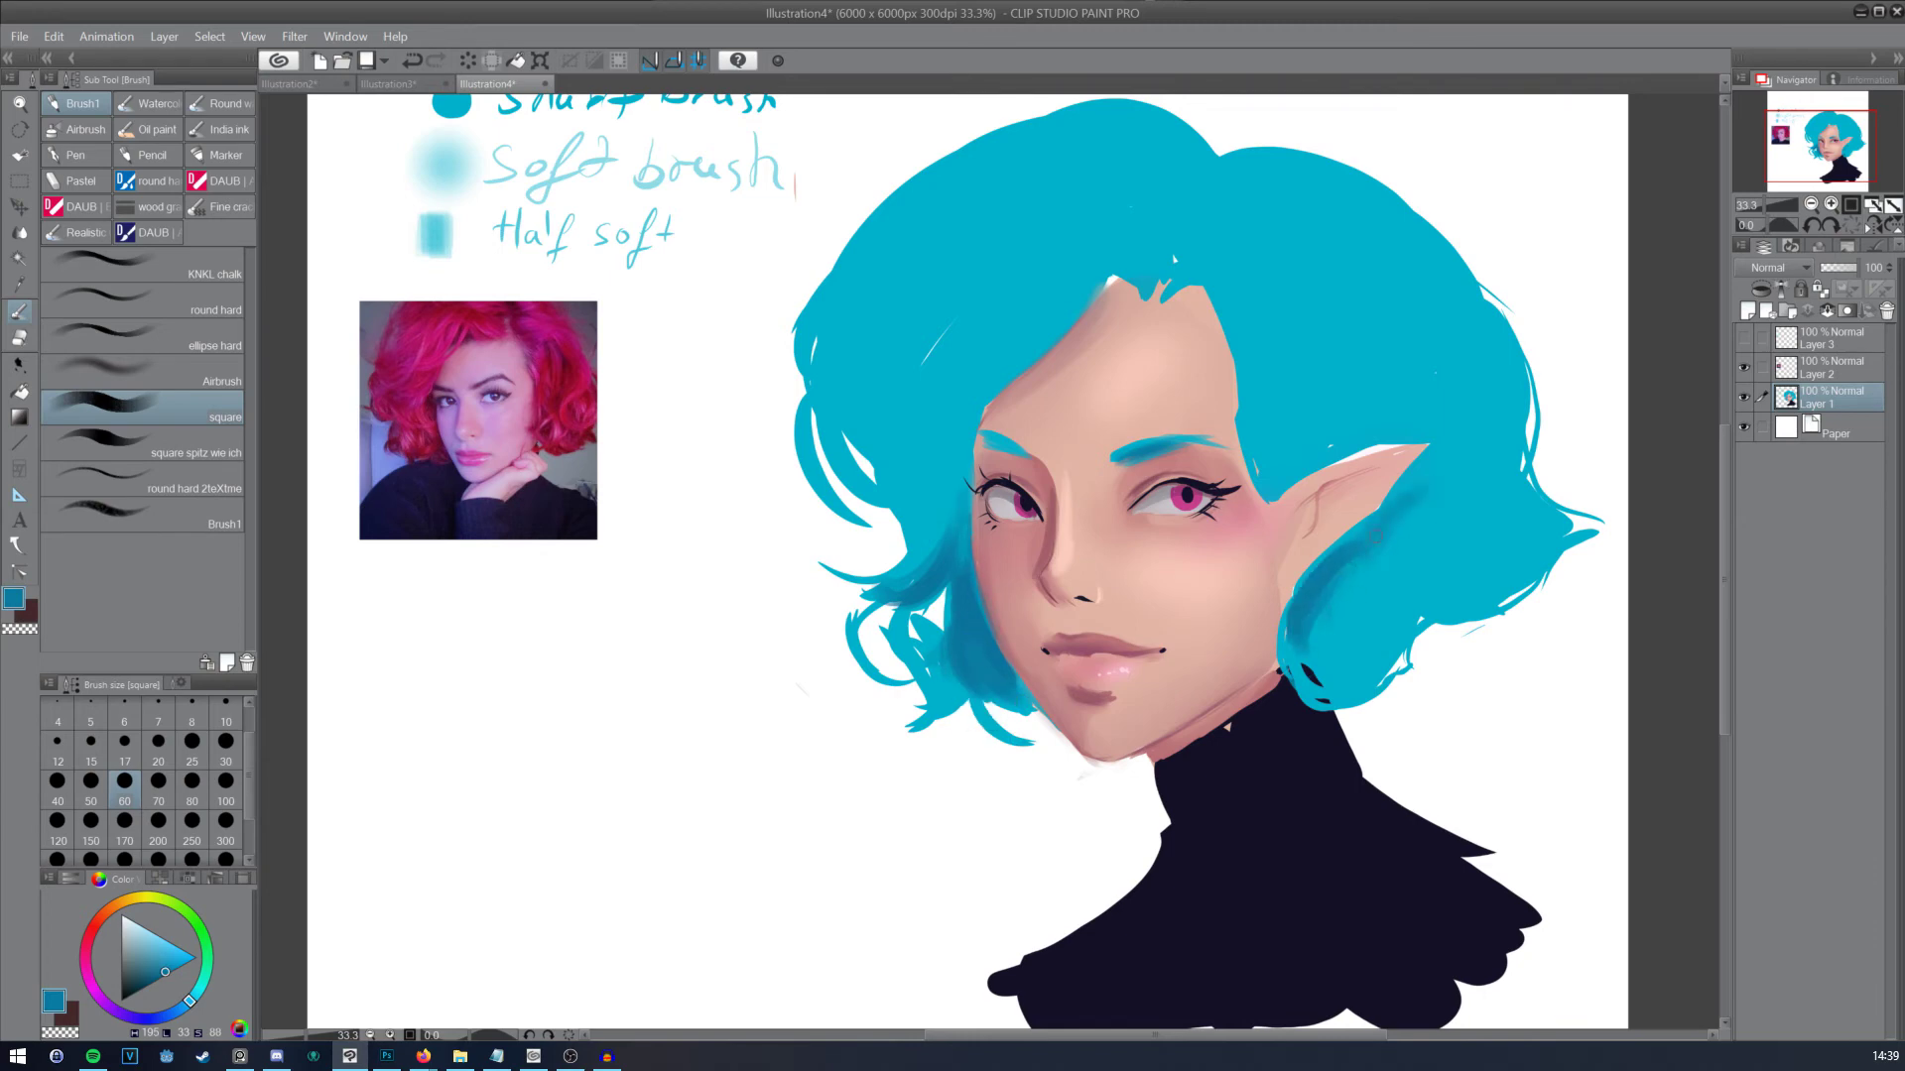
# Step: Try a broader shadow stroke in the hair beneath the ear at size 300
pyautogui.click(226, 822)
pyautogui.moveTo(1374, 501)
pyautogui.mouseDown()
pyautogui.moveTo(1358, 584)
pyautogui.moveTo(1281, 607)
pyautogui.mouseUp()
pyautogui.hotkey('ctrl', 'z')
# Step: Touch up the nearer cheek beside the mouth with a sampled skin tone, using the square brush at size 30
pyautogui.click(226, 742)
pyautogui.scroll(-2, 1220, 458)
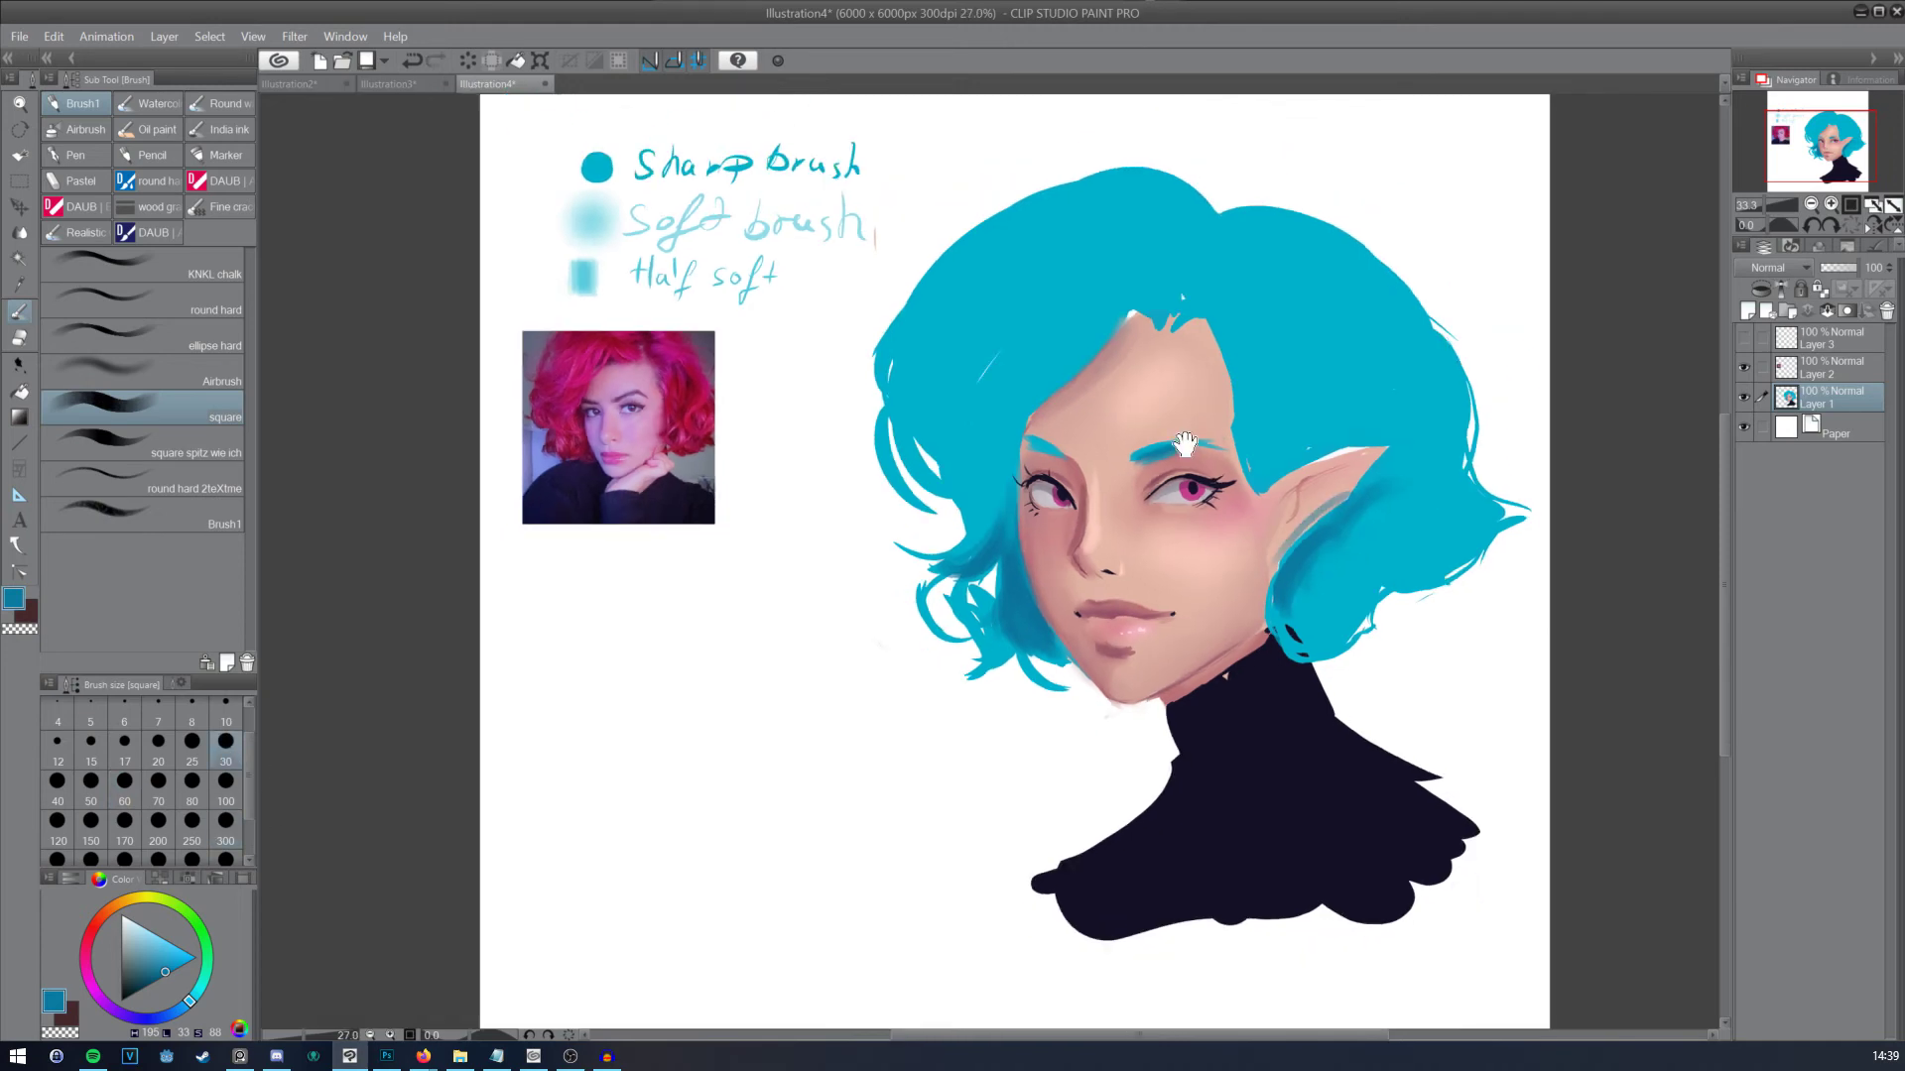
pyautogui.moveTo(1220, 458); pyautogui.dragTo(1188, 498)
pyautogui.scroll(2, 1138, 451)
pyautogui.keyDown('alt'); pyautogui.click(1159, 653); pyautogui.keyUp('alt')
pyautogui.moveTo(1165, 643); pyautogui.dragTo(1169, 607)
# Step: Soften the hair's outer edge on the far side with the Opaque watercolor brush at size 300, blending turquoise into sampled white
pyautogui.click(226, 704)
pyautogui.keyDown('alt'); pyautogui.click(1330, 831); pyautogui.keyUp('alt')
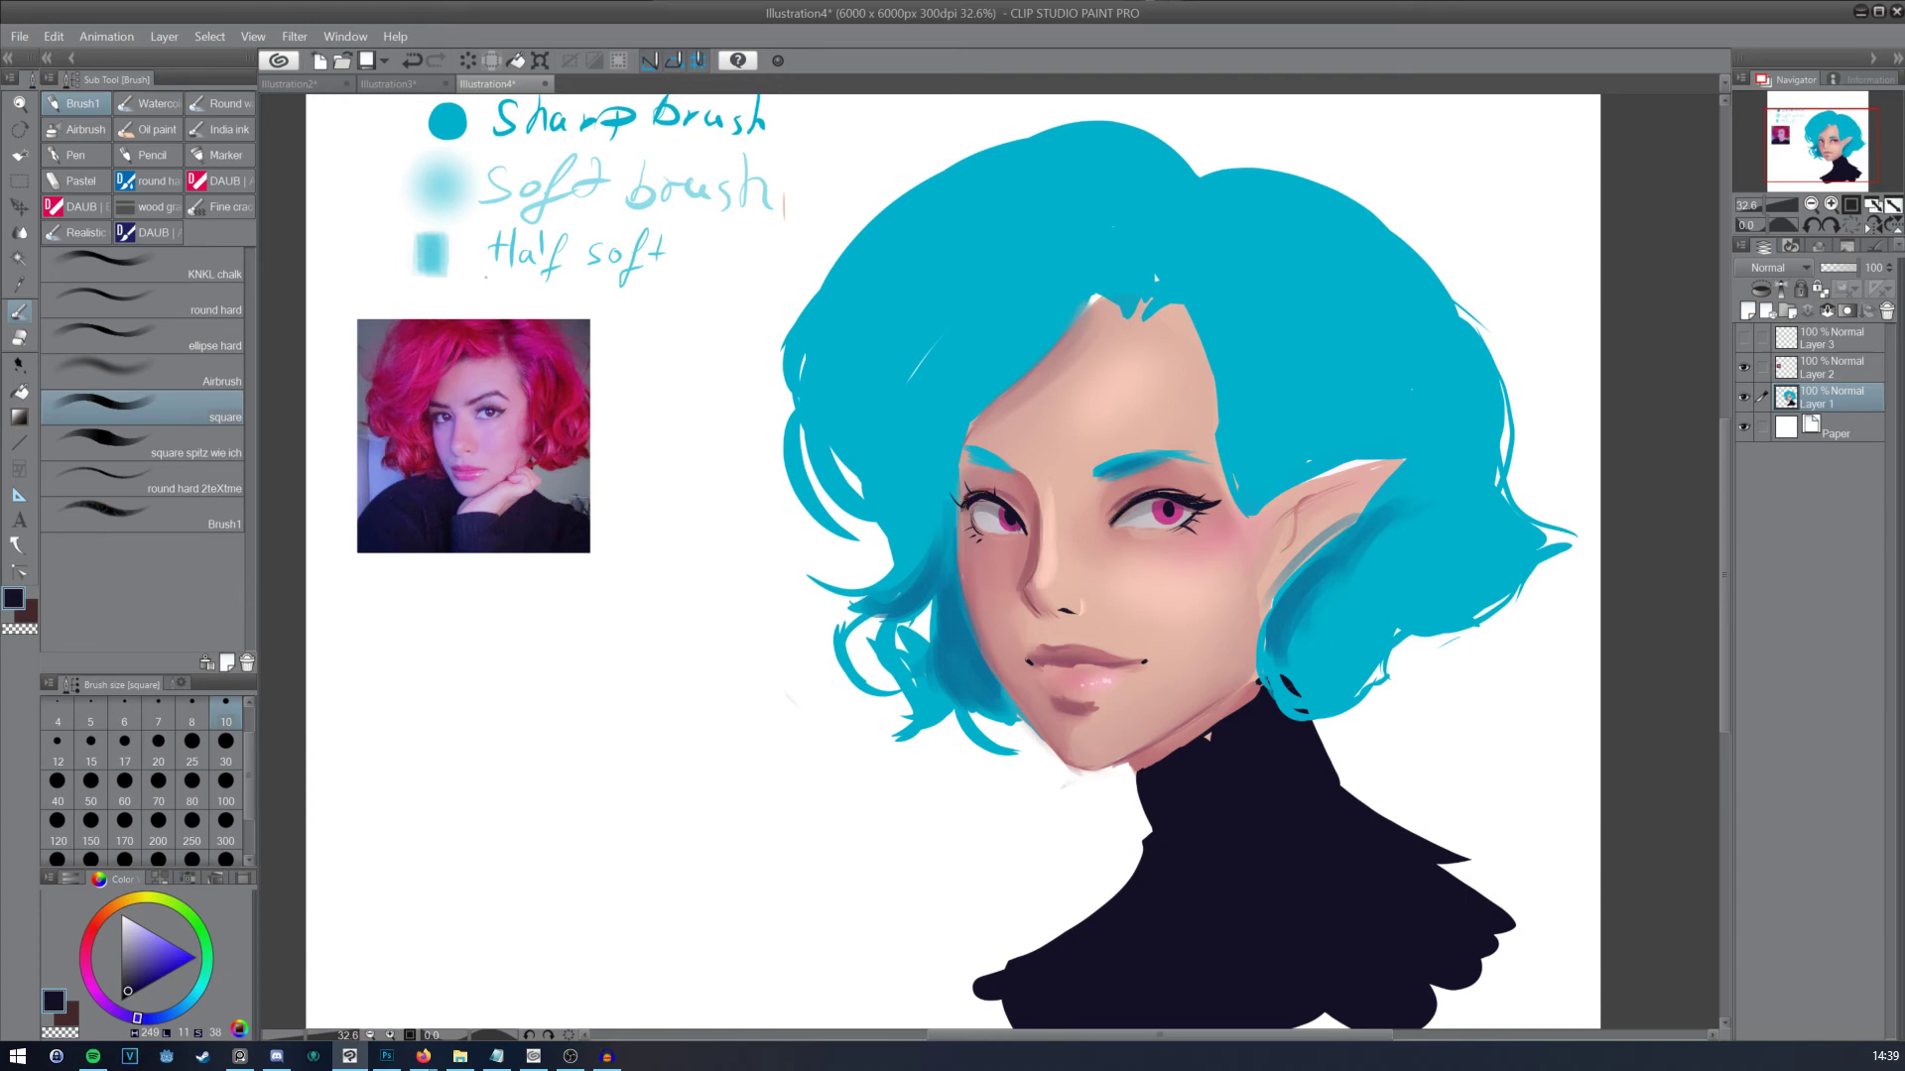
pyautogui.click(149, 103)
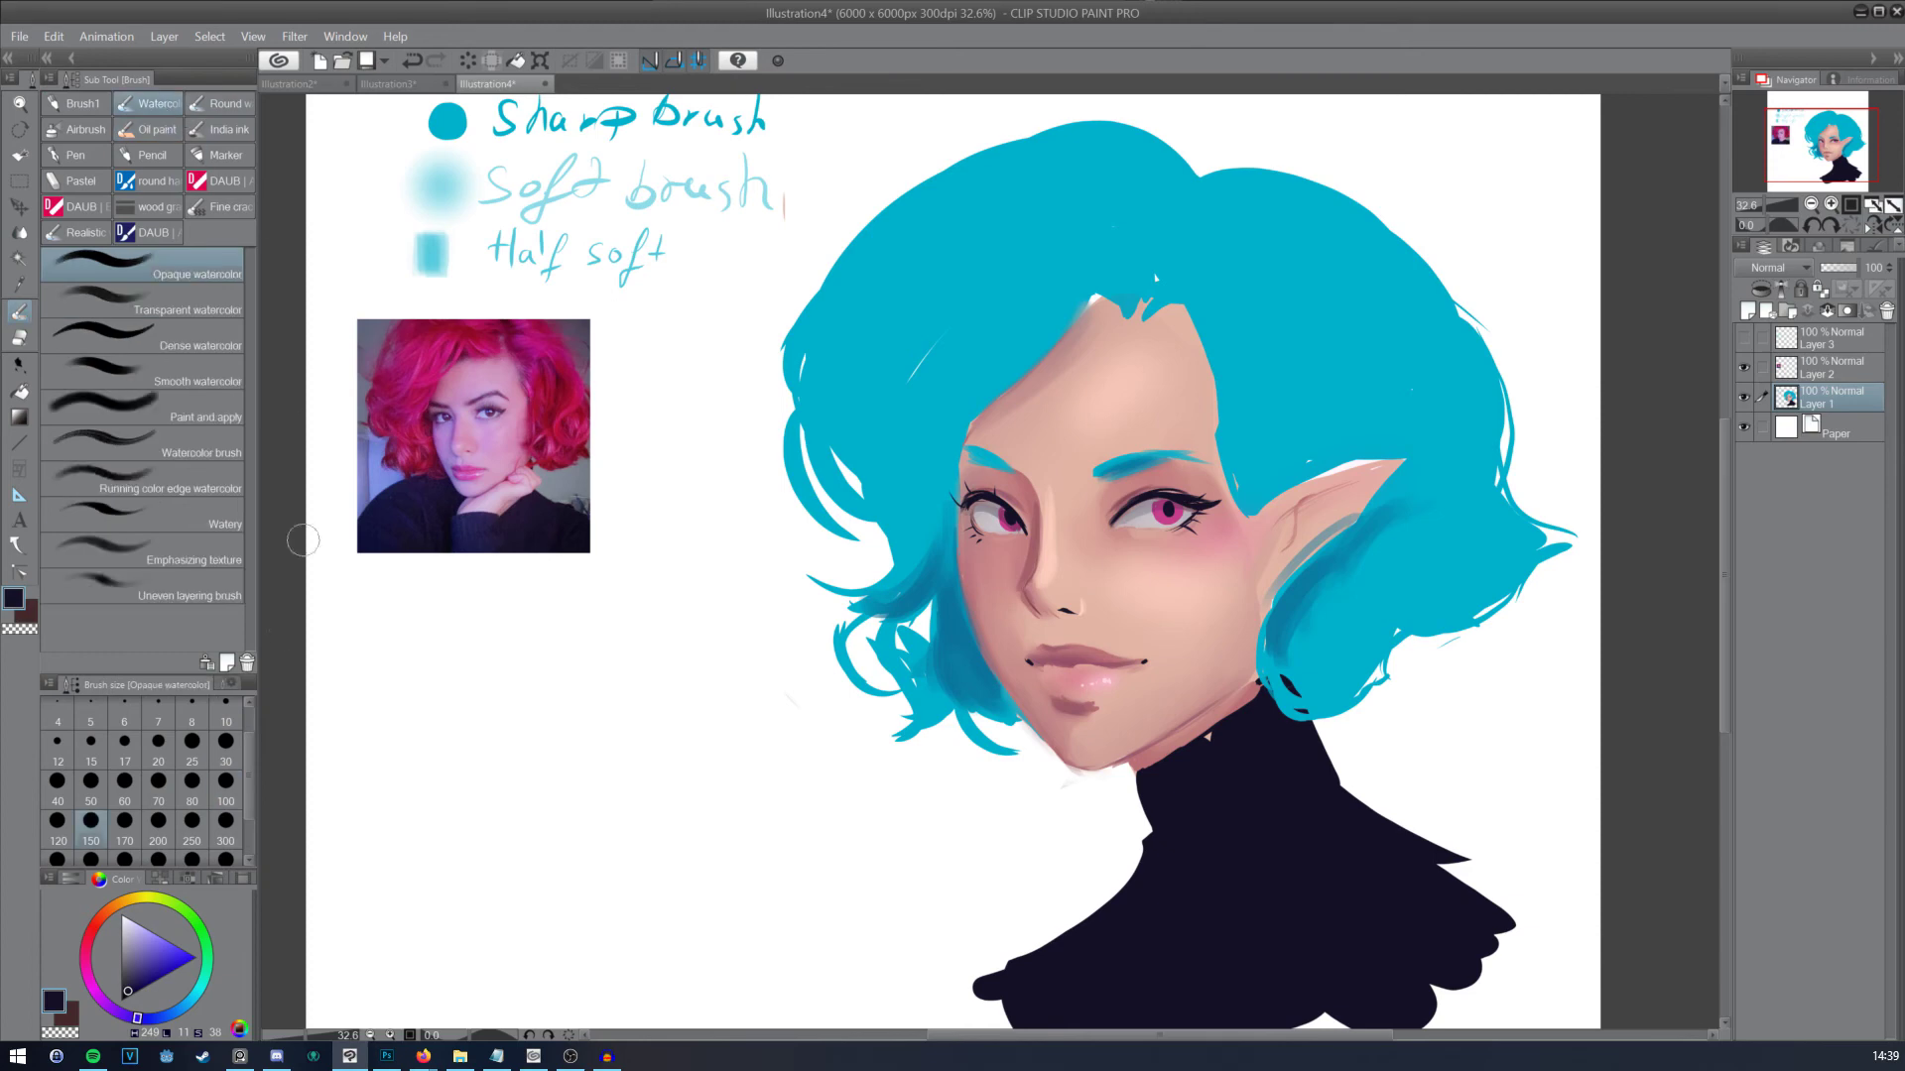
pyautogui.click(225, 823)
pyautogui.moveTo(788, 369)
pyautogui.mouseDown()
pyautogui.moveTo(853, 560)
pyautogui.moveTo(865, 532)
pyautogui.mouseUp()
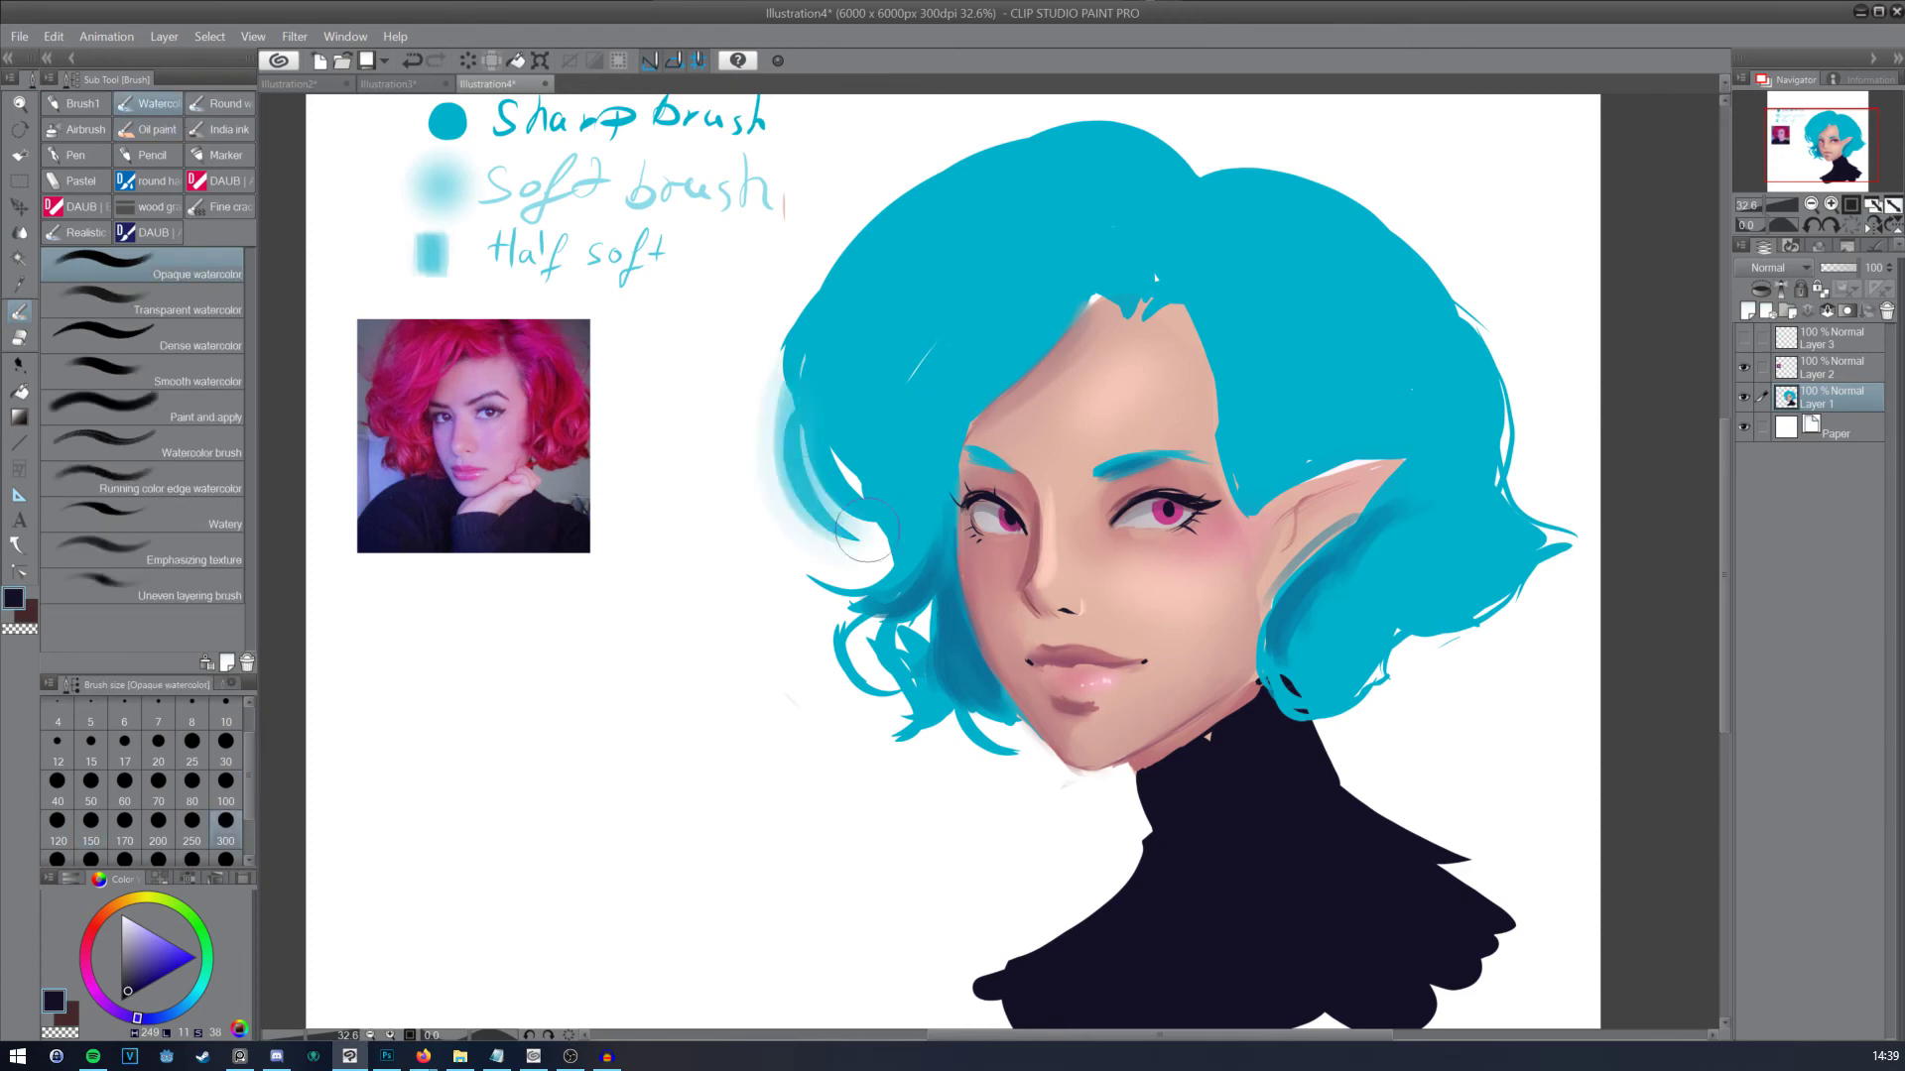
pyautogui.moveTo(809, 429)
pyautogui.mouseDown()
pyautogui.moveTo(922, 490)
pyautogui.moveTo(878, 551)
pyautogui.moveTo(850, 427)
pyautogui.moveTo(813, 549)
pyautogui.moveTo(808, 433)
pyautogui.moveTo(845, 436)
pyautogui.moveTo(871, 305)
pyautogui.moveTo(917, 456)
pyautogui.moveTo(908, 484)
pyautogui.moveTo(794, 506)
pyautogui.mouseUp()
pyautogui.keyDown('alt'); pyautogui.click(765, 631); pyautogui.keyUp('alt')
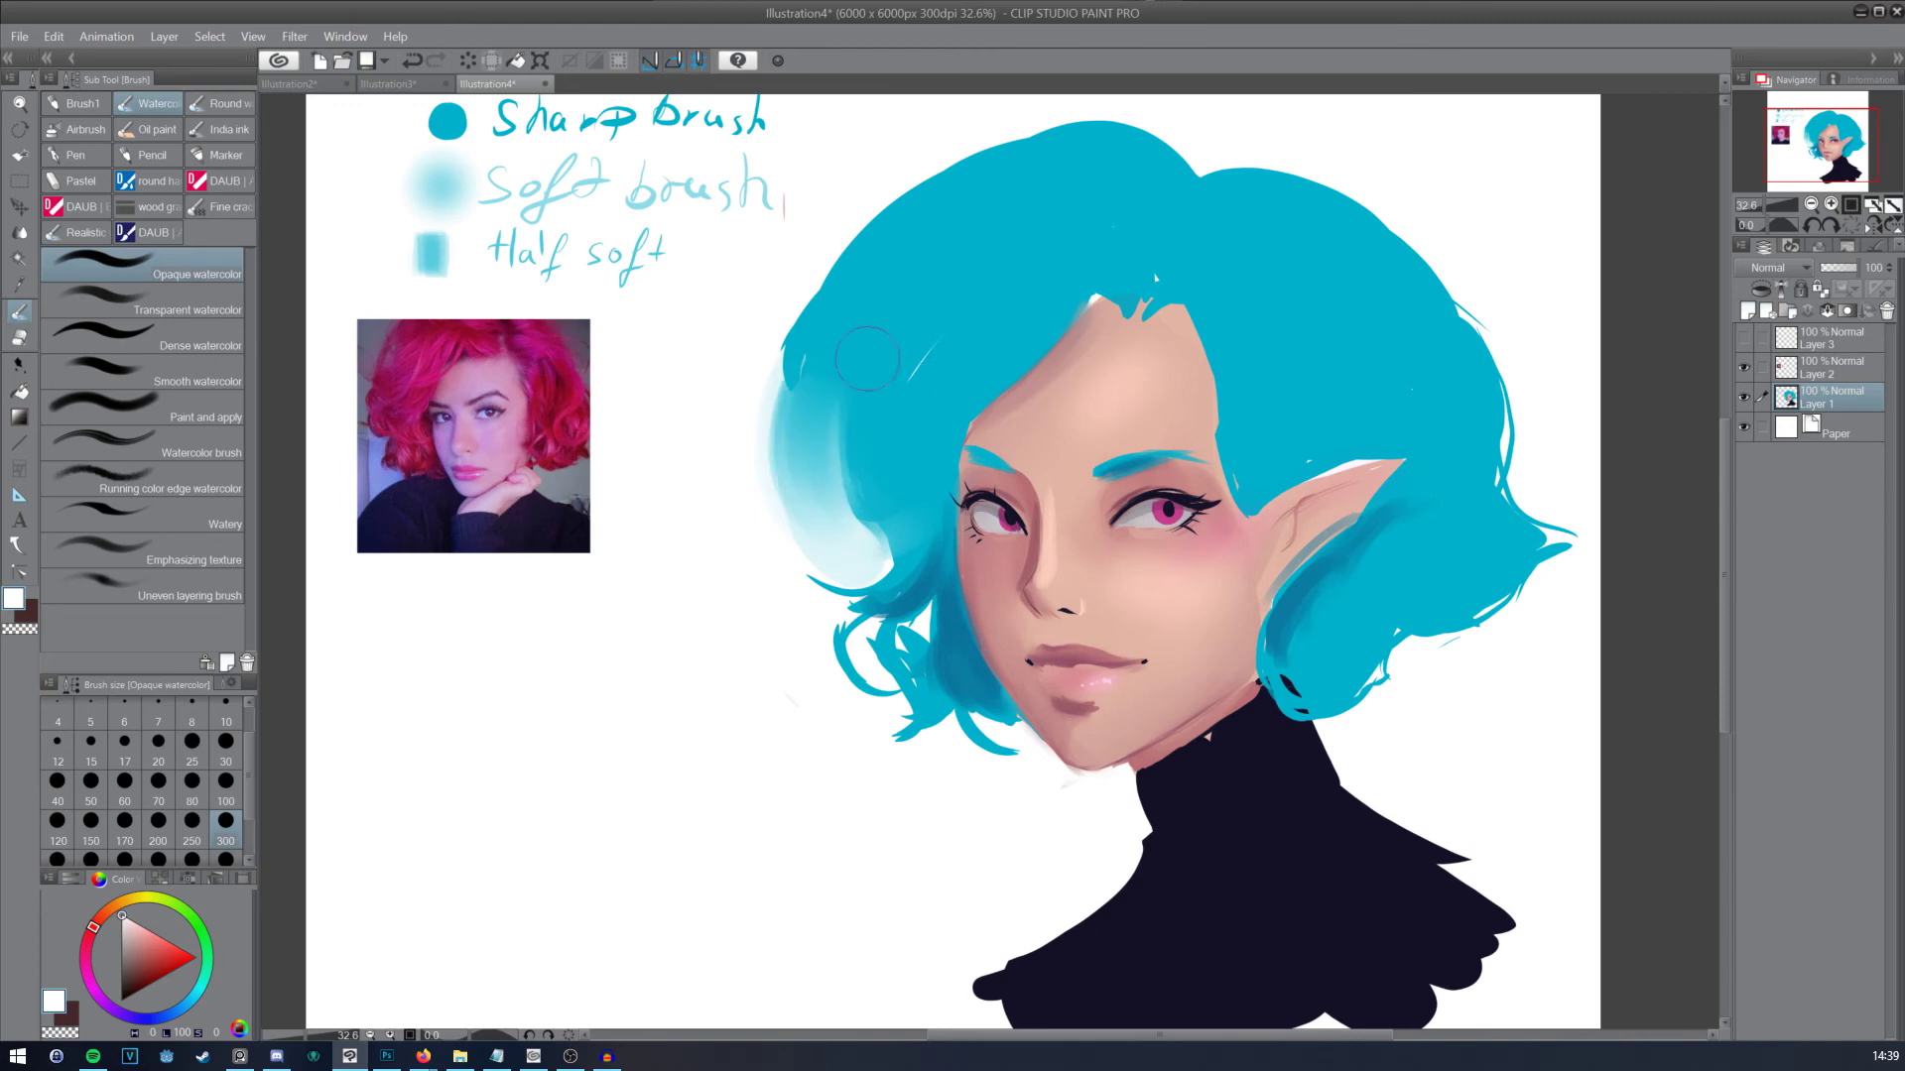
pyautogui.moveTo(867, 359)
pyautogui.mouseDown()
pyautogui.moveTo(911, 399)
pyautogui.moveTo(850, 632)
pyautogui.moveTo(897, 483)
pyautogui.moveTo(891, 733)
pyautogui.moveTo(947, 739)
pyautogui.mouseUp()
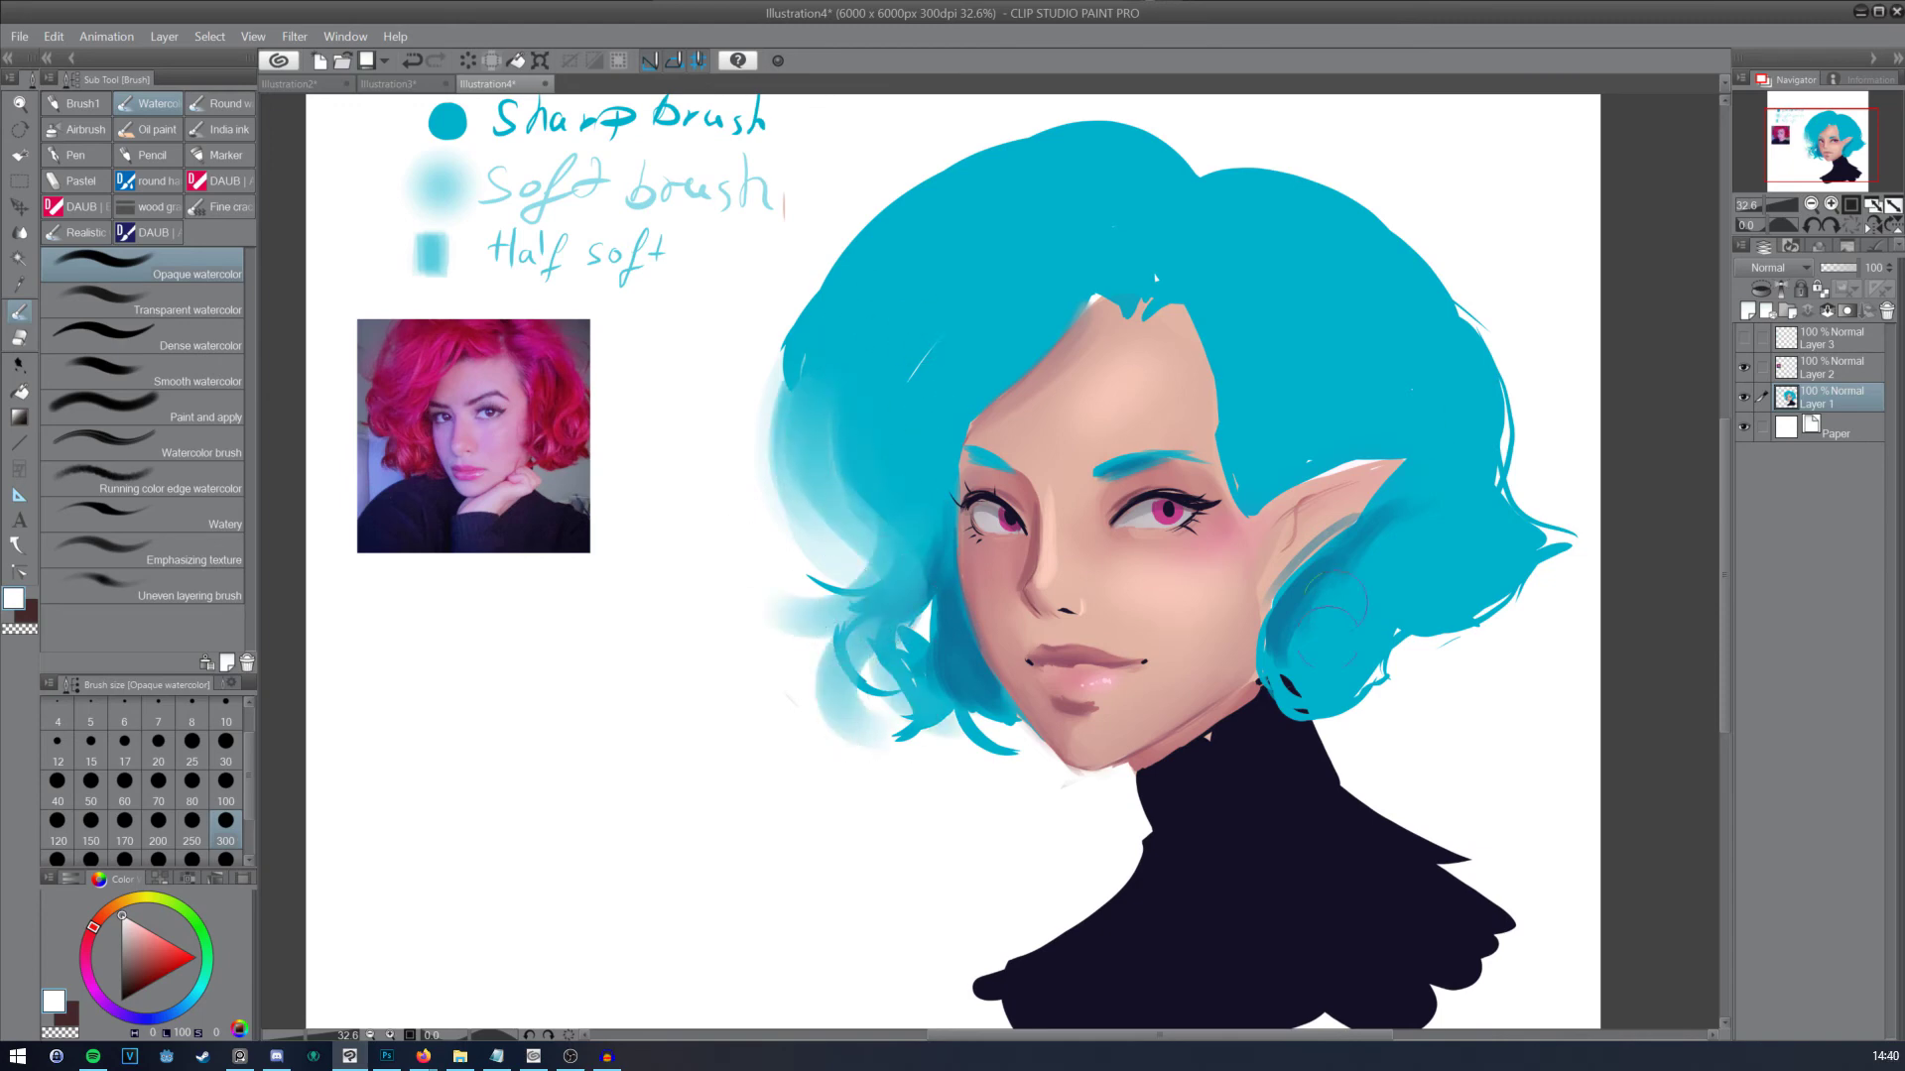
# Step: Feather the hair around the nearer side, the crown and the lower curls on both sides with broad Opaque watercolor strokes
pyautogui.moveTo(1331, 610)
pyautogui.mouseDown()
pyautogui.moveTo(1458, 715)
pyautogui.moveTo(1508, 695)
pyautogui.mouseUp()
pyautogui.moveTo(1389, 684)
pyautogui.mouseDown()
pyautogui.moveTo(1484, 662)
pyautogui.moveTo(1524, 539)
pyautogui.moveTo(1564, 557)
pyautogui.moveTo(1362, 653)
pyautogui.moveTo(1520, 411)
pyautogui.moveTo(1547, 539)
pyautogui.moveTo(1555, 377)
pyautogui.moveTo(1577, 497)
pyautogui.moveTo(1461, 509)
pyautogui.moveTo(1448, 278)
pyautogui.mouseUp()
pyautogui.moveTo(828, 585)
pyautogui.mouseDown()
pyautogui.moveTo(784, 481)
pyautogui.moveTo(873, 685)
pyautogui.moveTo(744, 468)
pyautogui.moveTo(754, 556)
pyautogui.mouseUp()
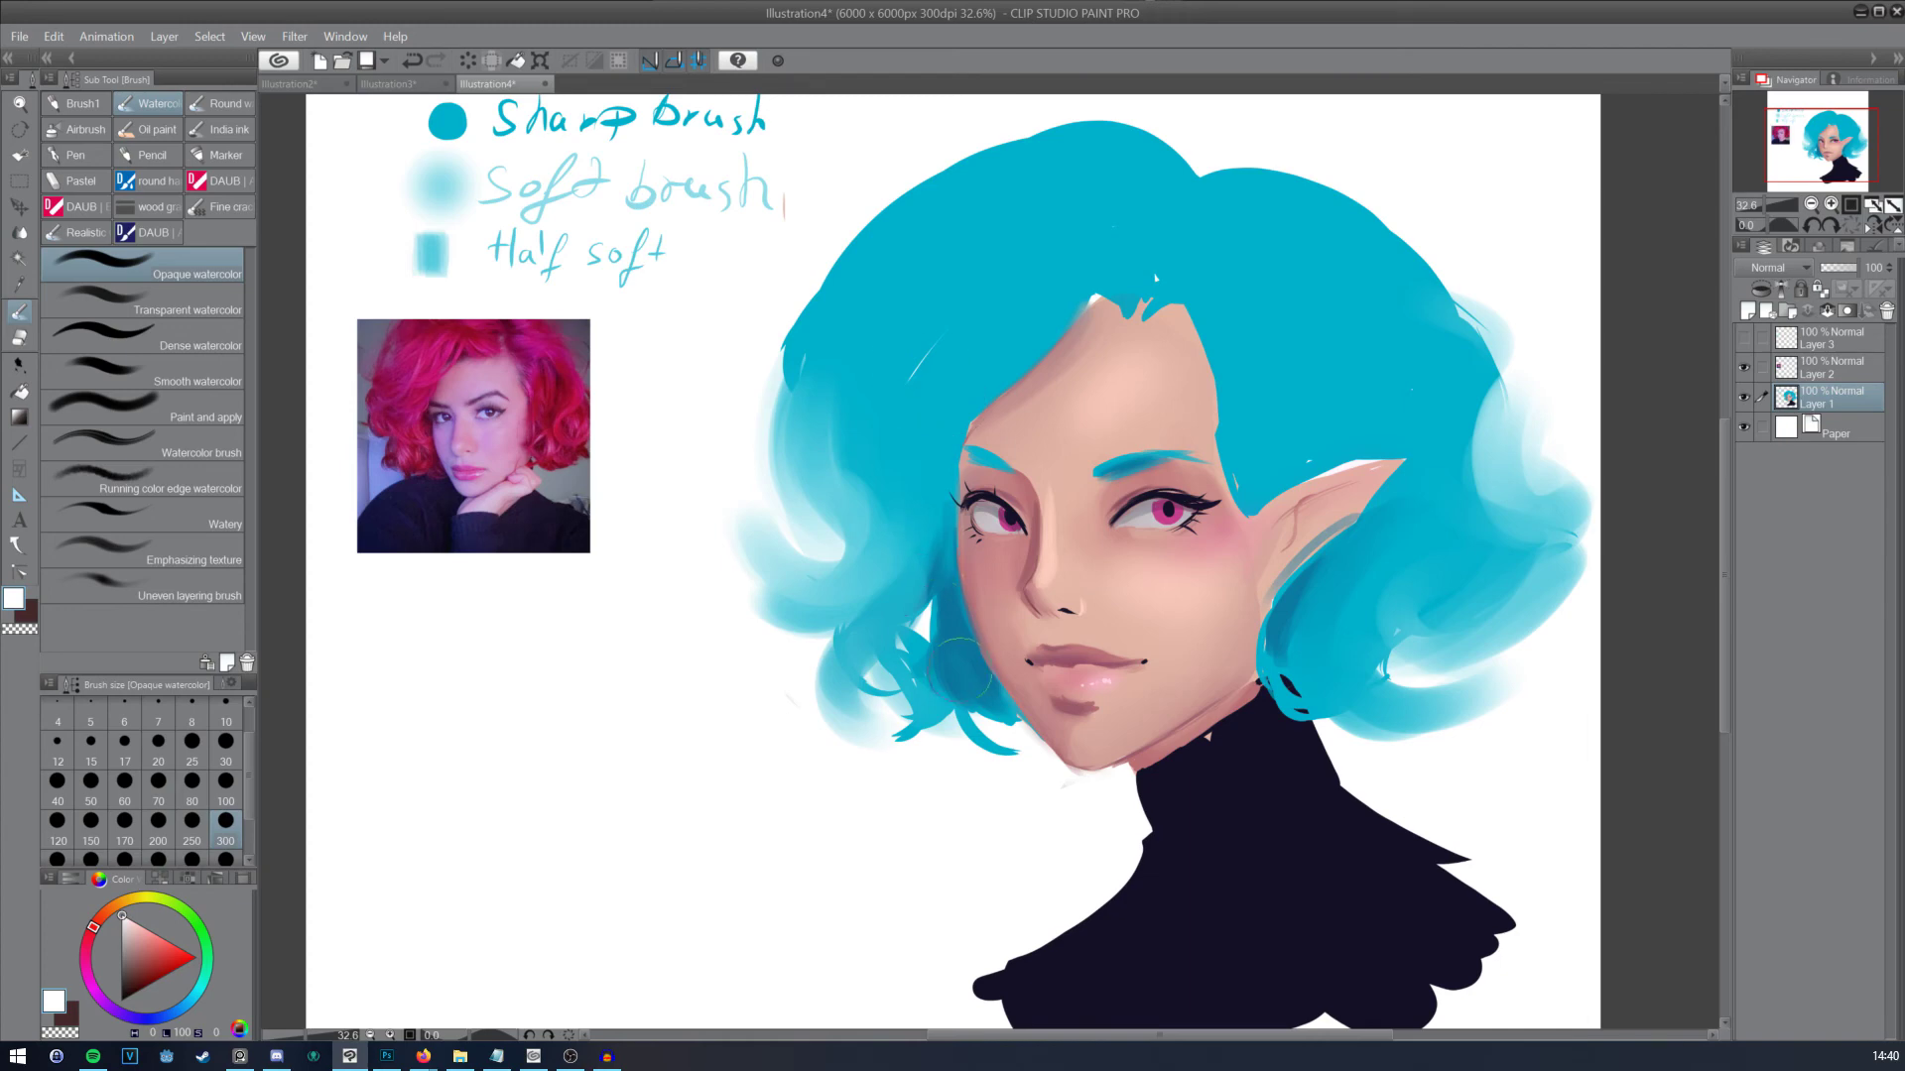
pyautogui.moveTo(960, 667)
pyautogui.mouseDown()
pyautogui.moveTo(931, 443)
pyautogui.moveTo(875, 541)
pyautogui.mouseUp()
pyautogui.moveTo(1414, 248); pyautogui.dragTo(1202, 269)
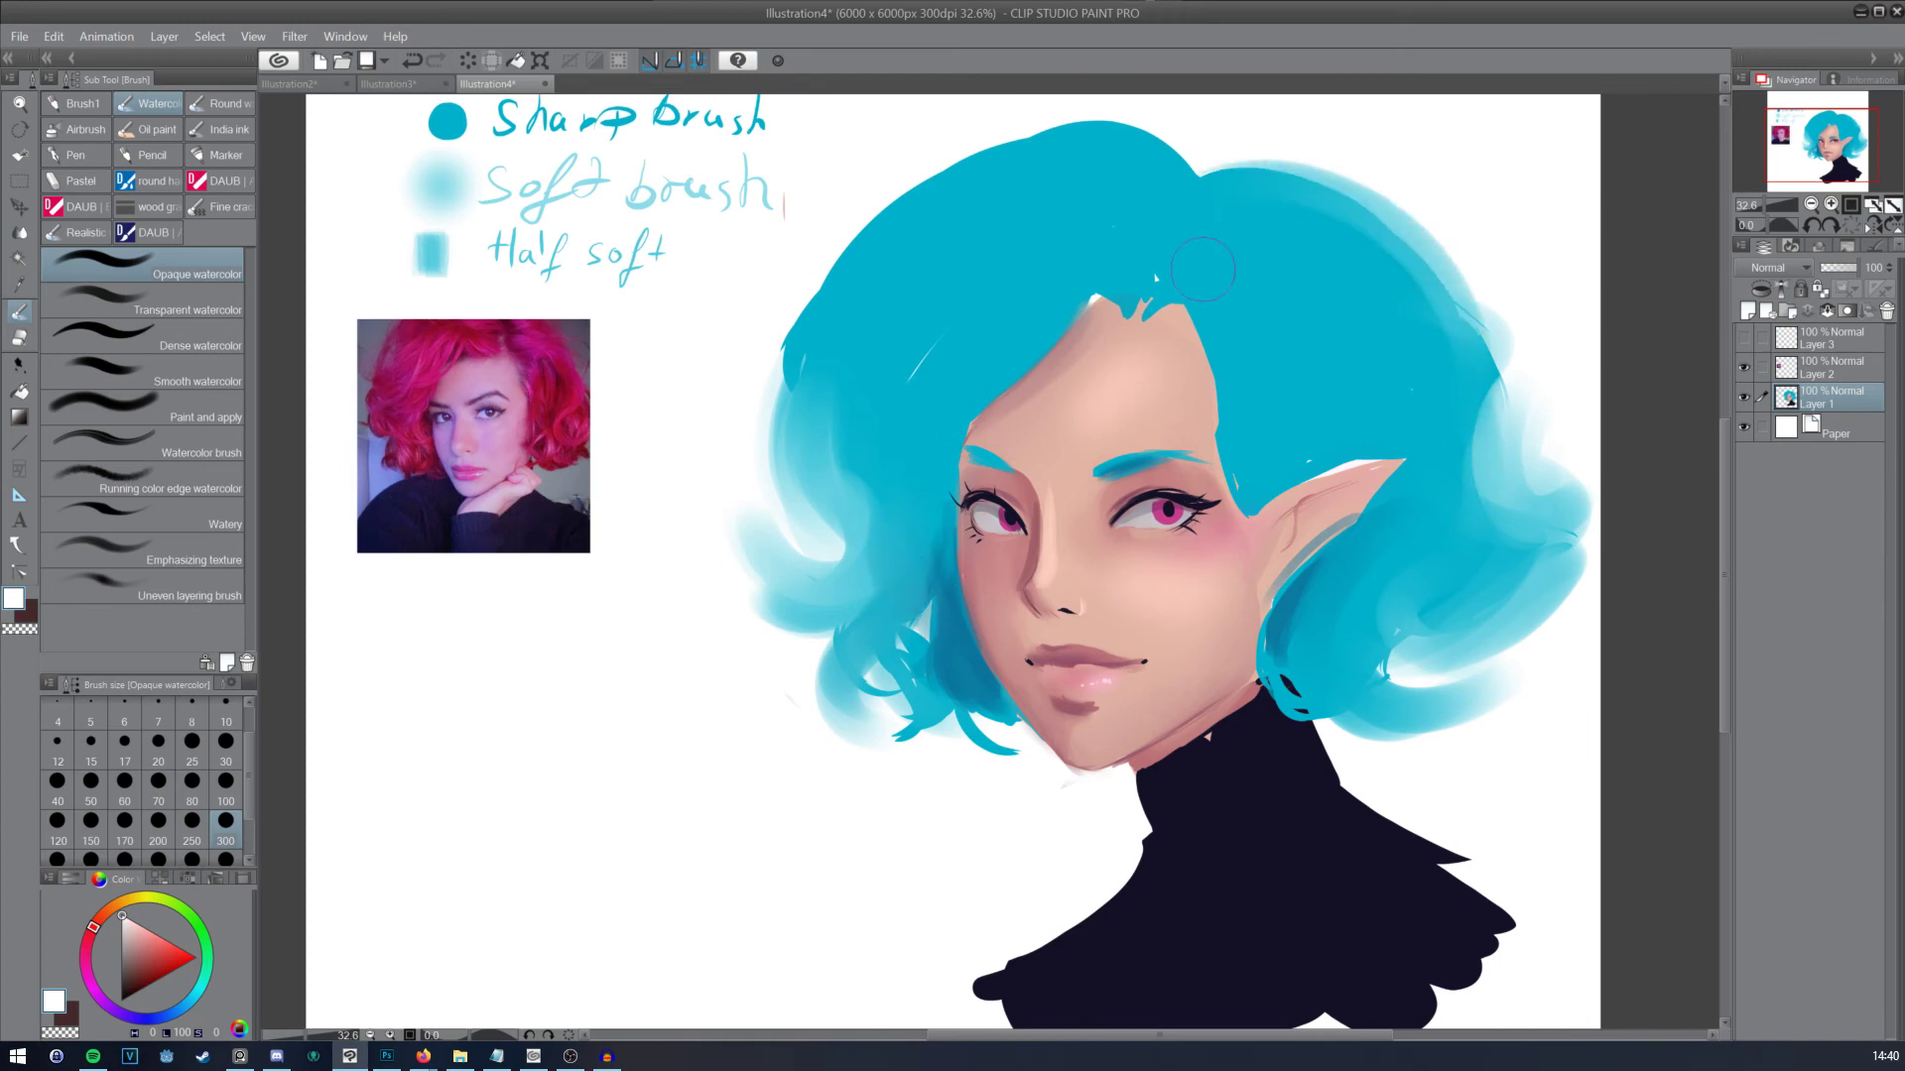
pyautogui.moveTo(1408, 670); pyautogui.dragTo(1587, 655)
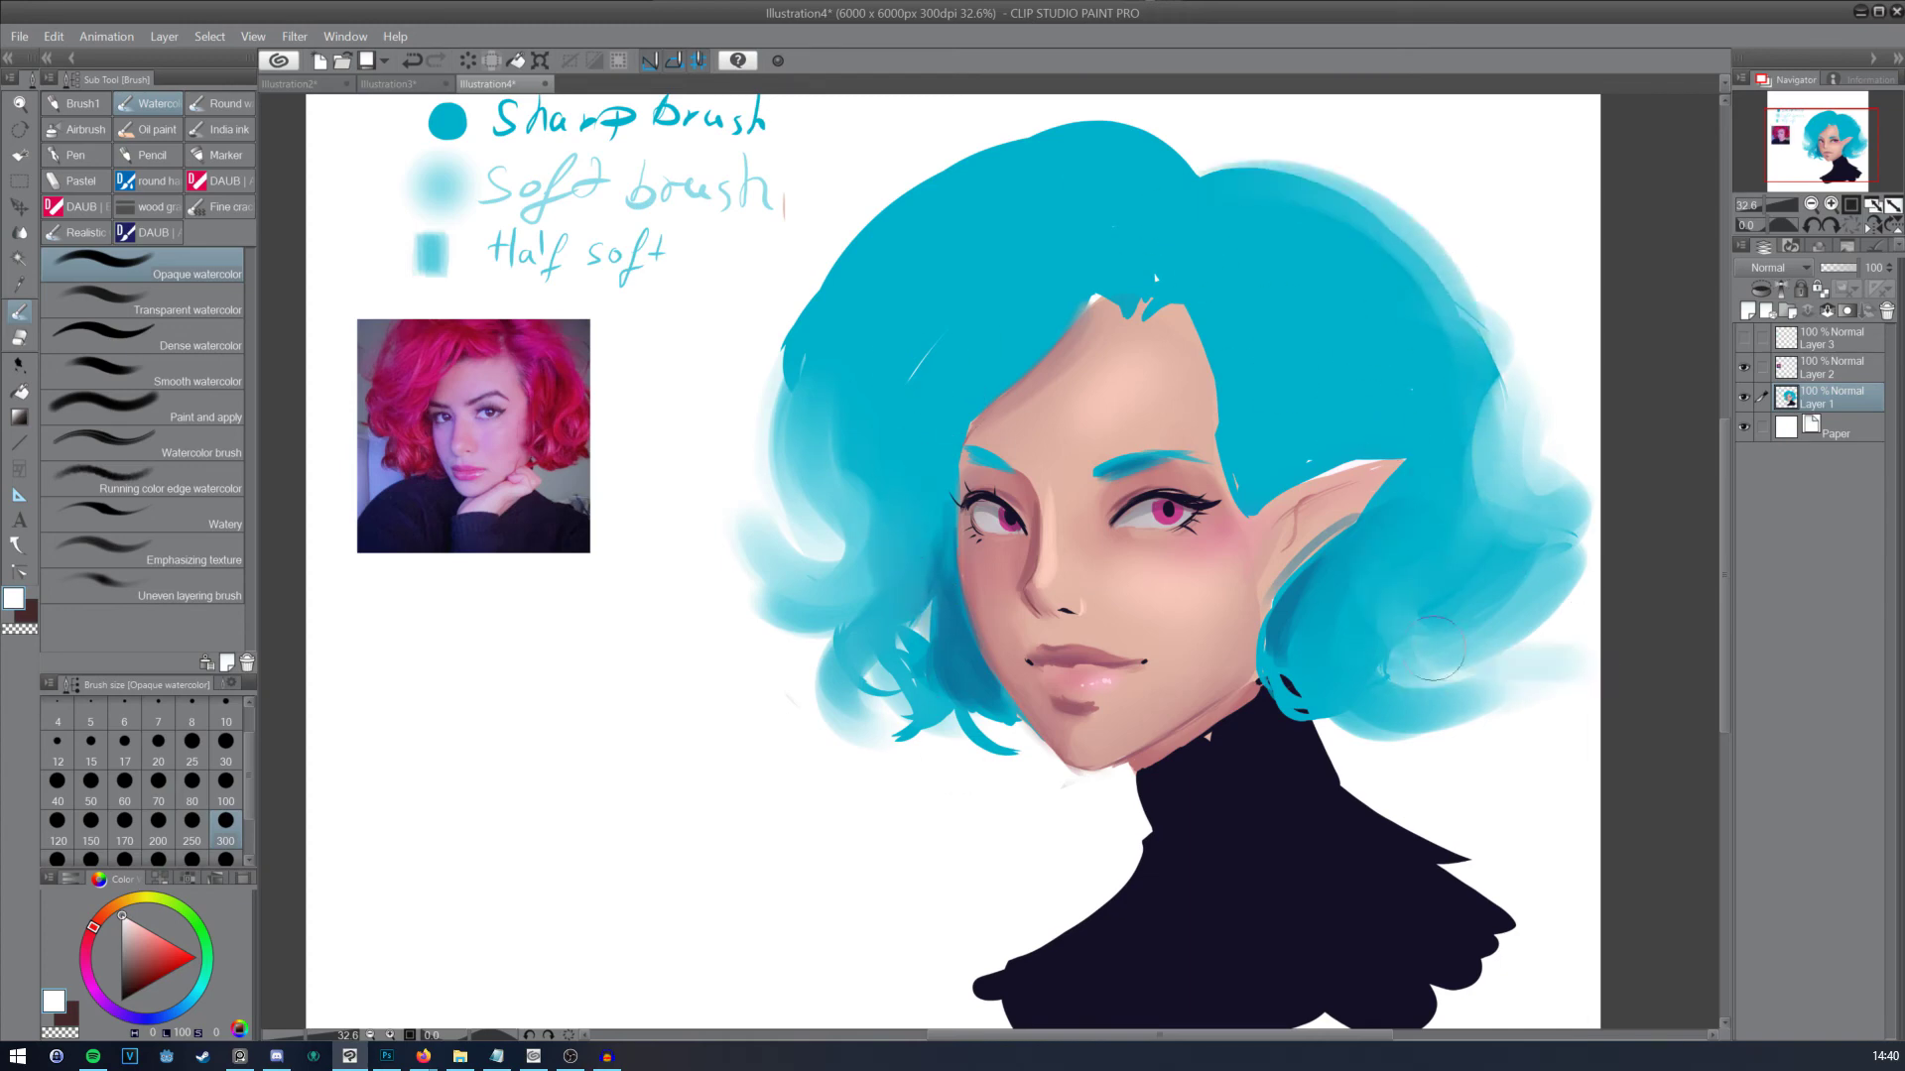
# Step: Add a fine white strand in the hair beside the far cheek with the square brush at size 10, undoing unwanted strokes
pyautogui.click(68, 111)
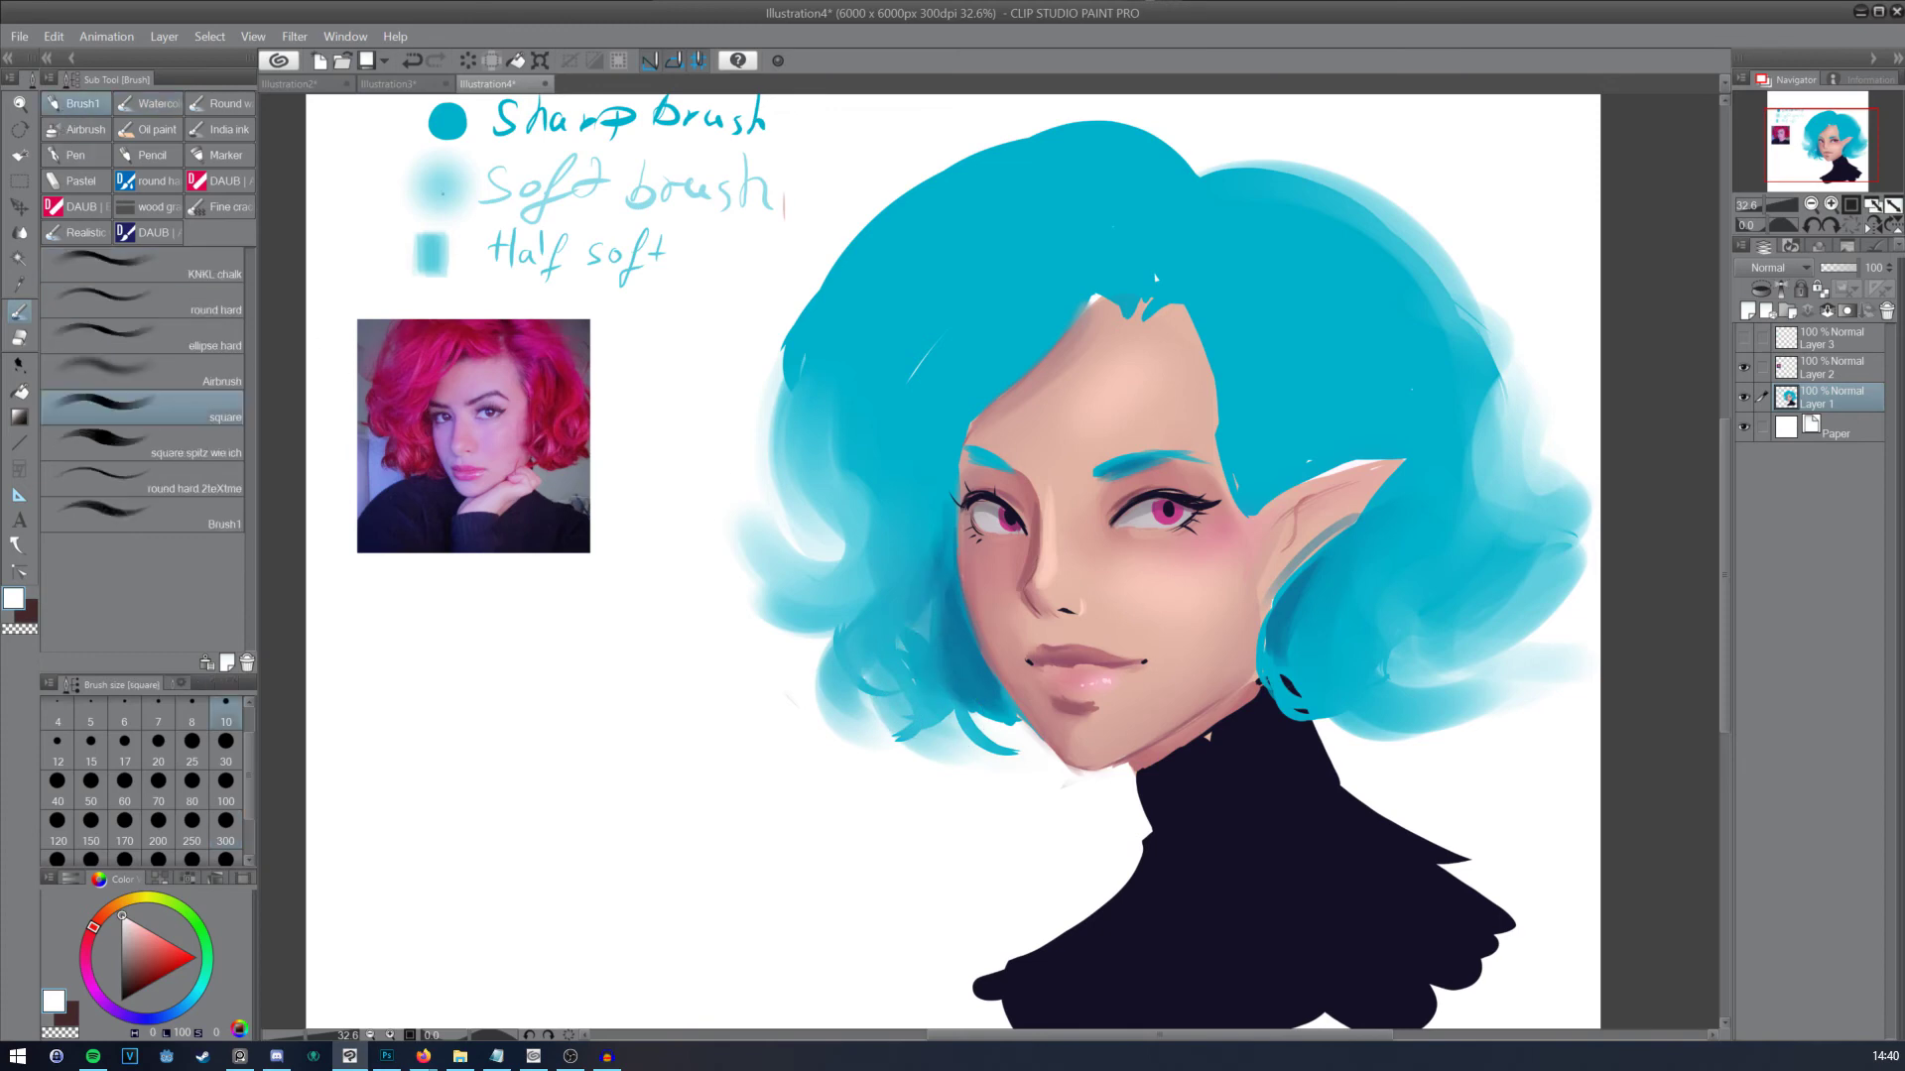
pyautogui.moveTo(967, 710); pyautogui.dragTo(947, 600)
pyautogui.hotkey('ctrl', 'z')
pyautogui.hotkey('ctrl', 'z')
pyautogui.moveTo(670, 658); pyautogui.dragTo(667, 617)
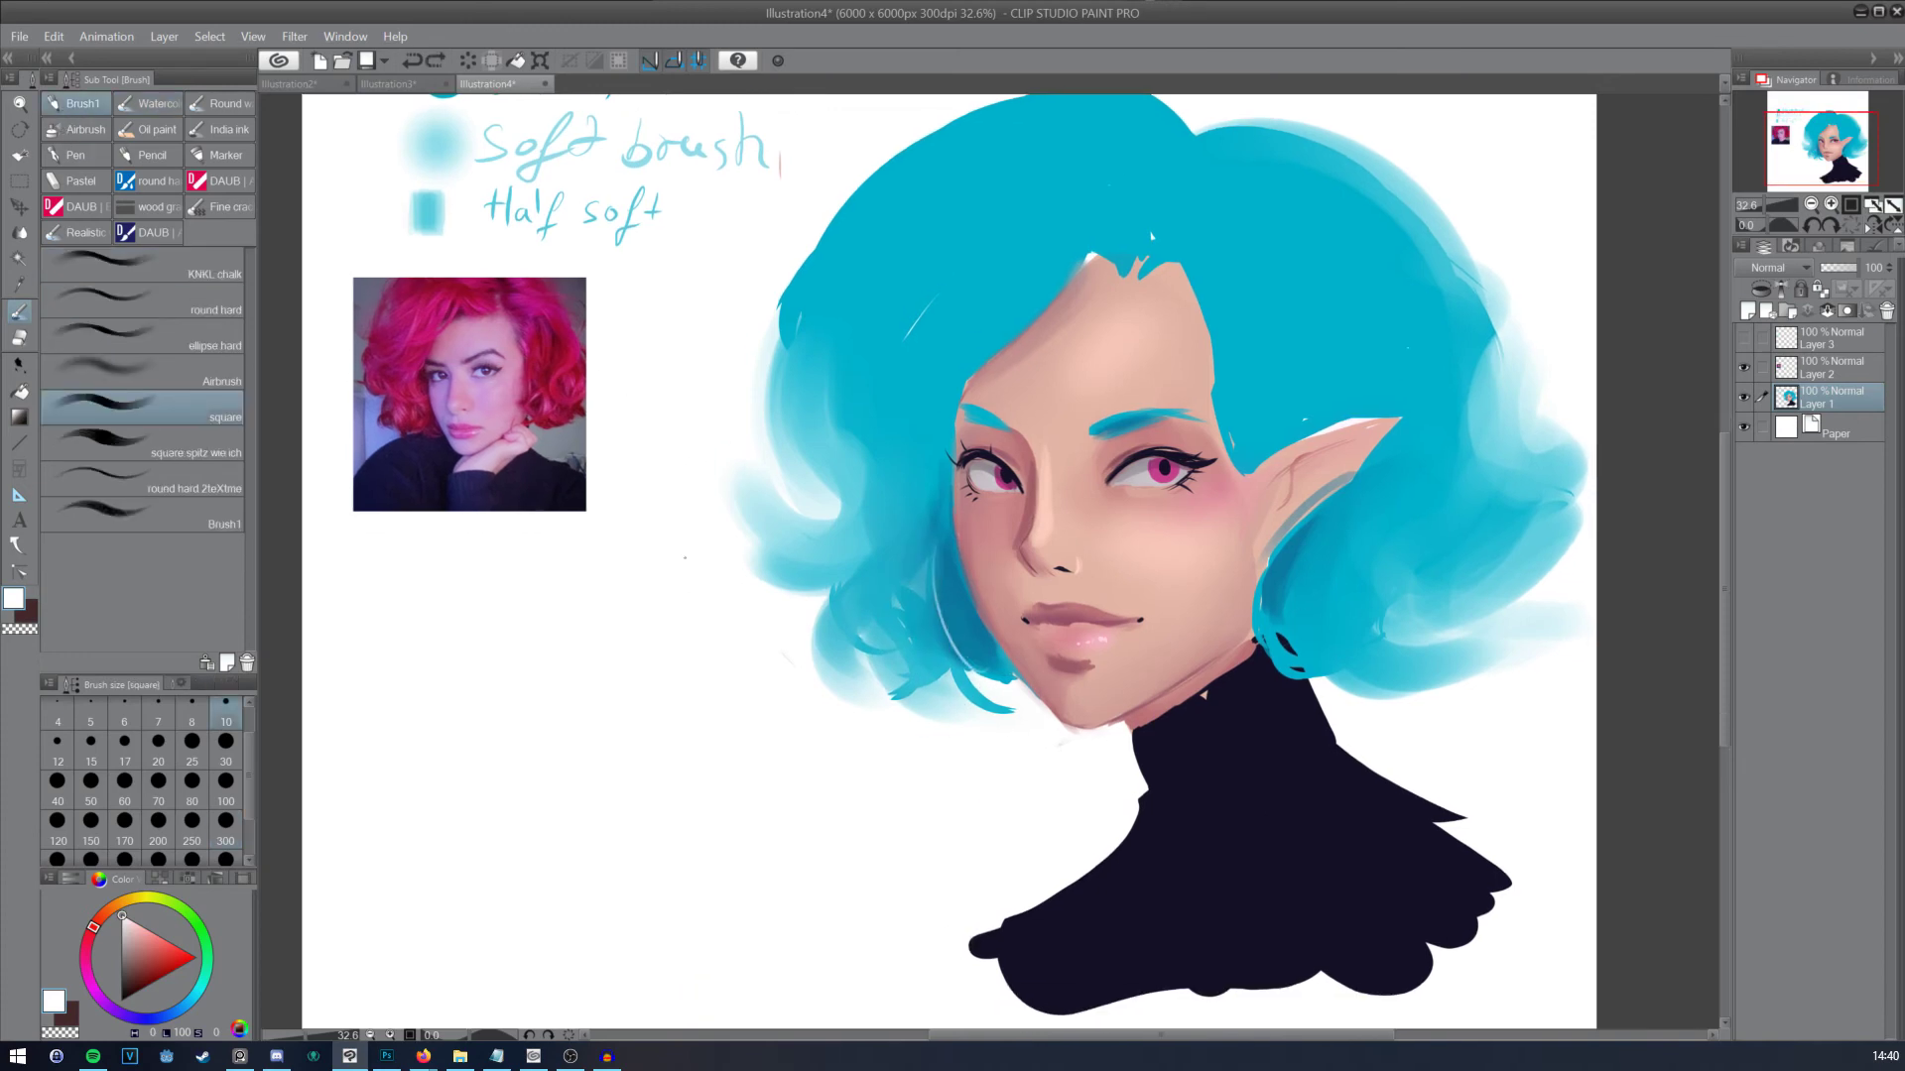
# Step: Dab small darker marks beneath the far eye with a muted red-brown skin tone, using the square brush at size 25
pyautogui.keyDown('alt'); pyautogui.click(1119, 758); pyautogui.keyUp('alt')
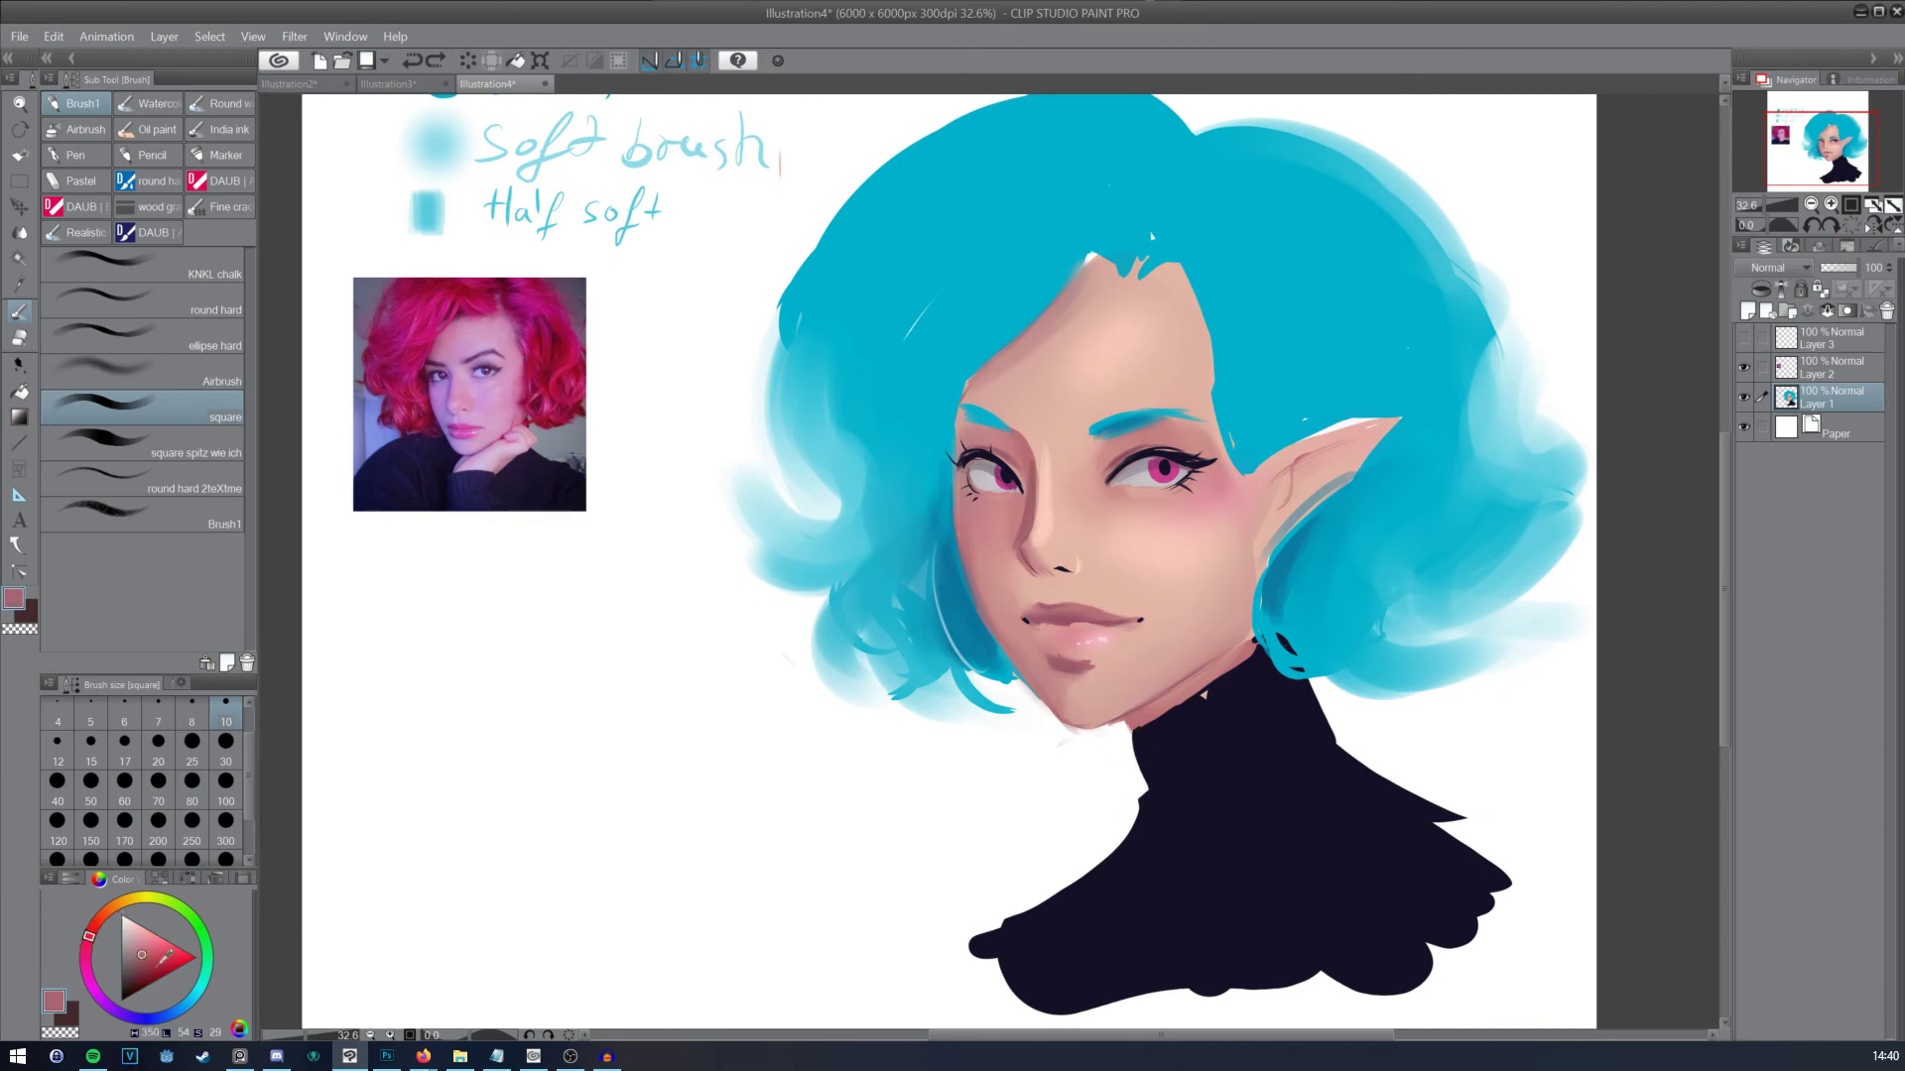
pyautogui.moveTo(164, 958); pyautogui.dragTo(143, 975)
pyautogui.click(235, 756)
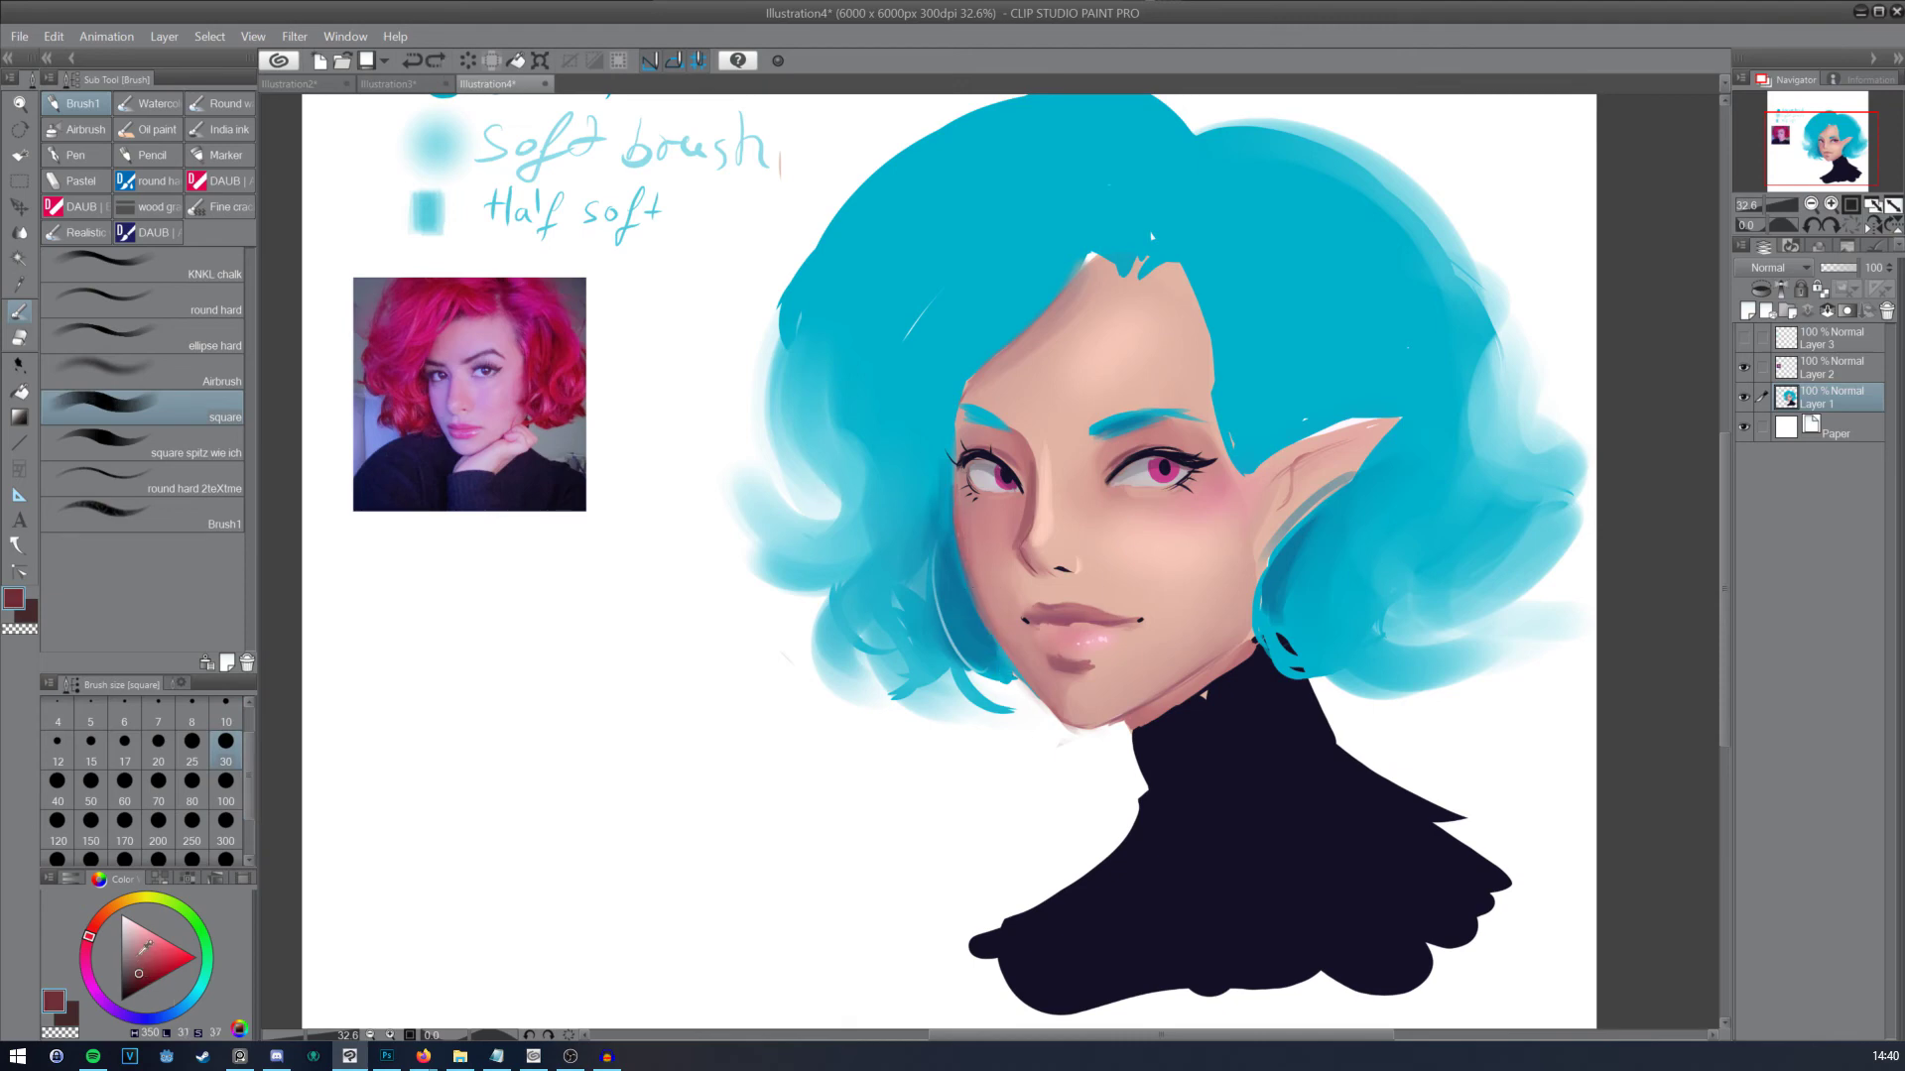
pyautogui.keyDown('alt'); pyautogui.click(1085, 542); pyautogui.keyUp('alt')
pyautogui.press('[')
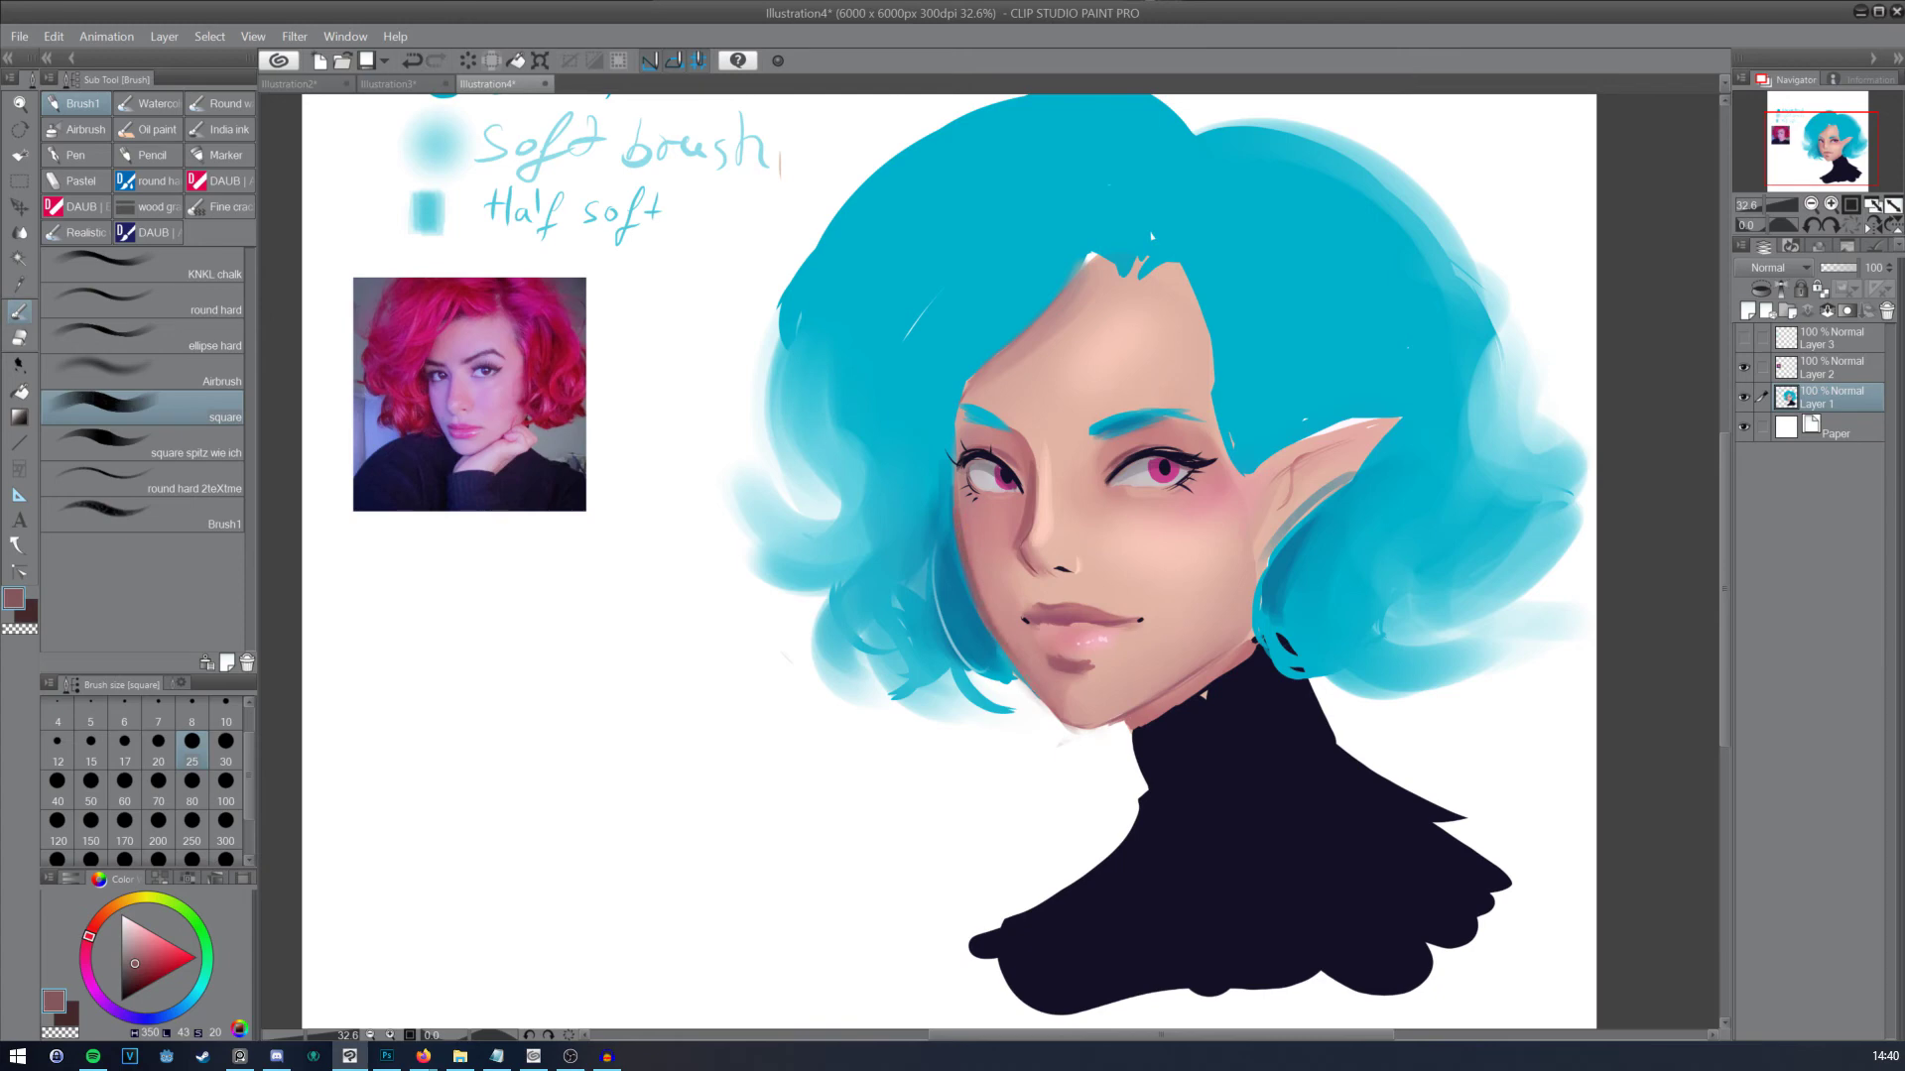
pyautogui.hotkey('ctrl', 'z')
pyautogui.click(1002, 524)
# Step: Dot pale peach speckles on the blushed cheeks with the square brush at size 10, and sample a reddish skin tone for freckles
pyautogui.click(226, 741)
pyautogui.keyDown('alt'); pyautogui.click(1160, 607); pyautogui.keyUp('alt')
pyautogui.click(132, 922)
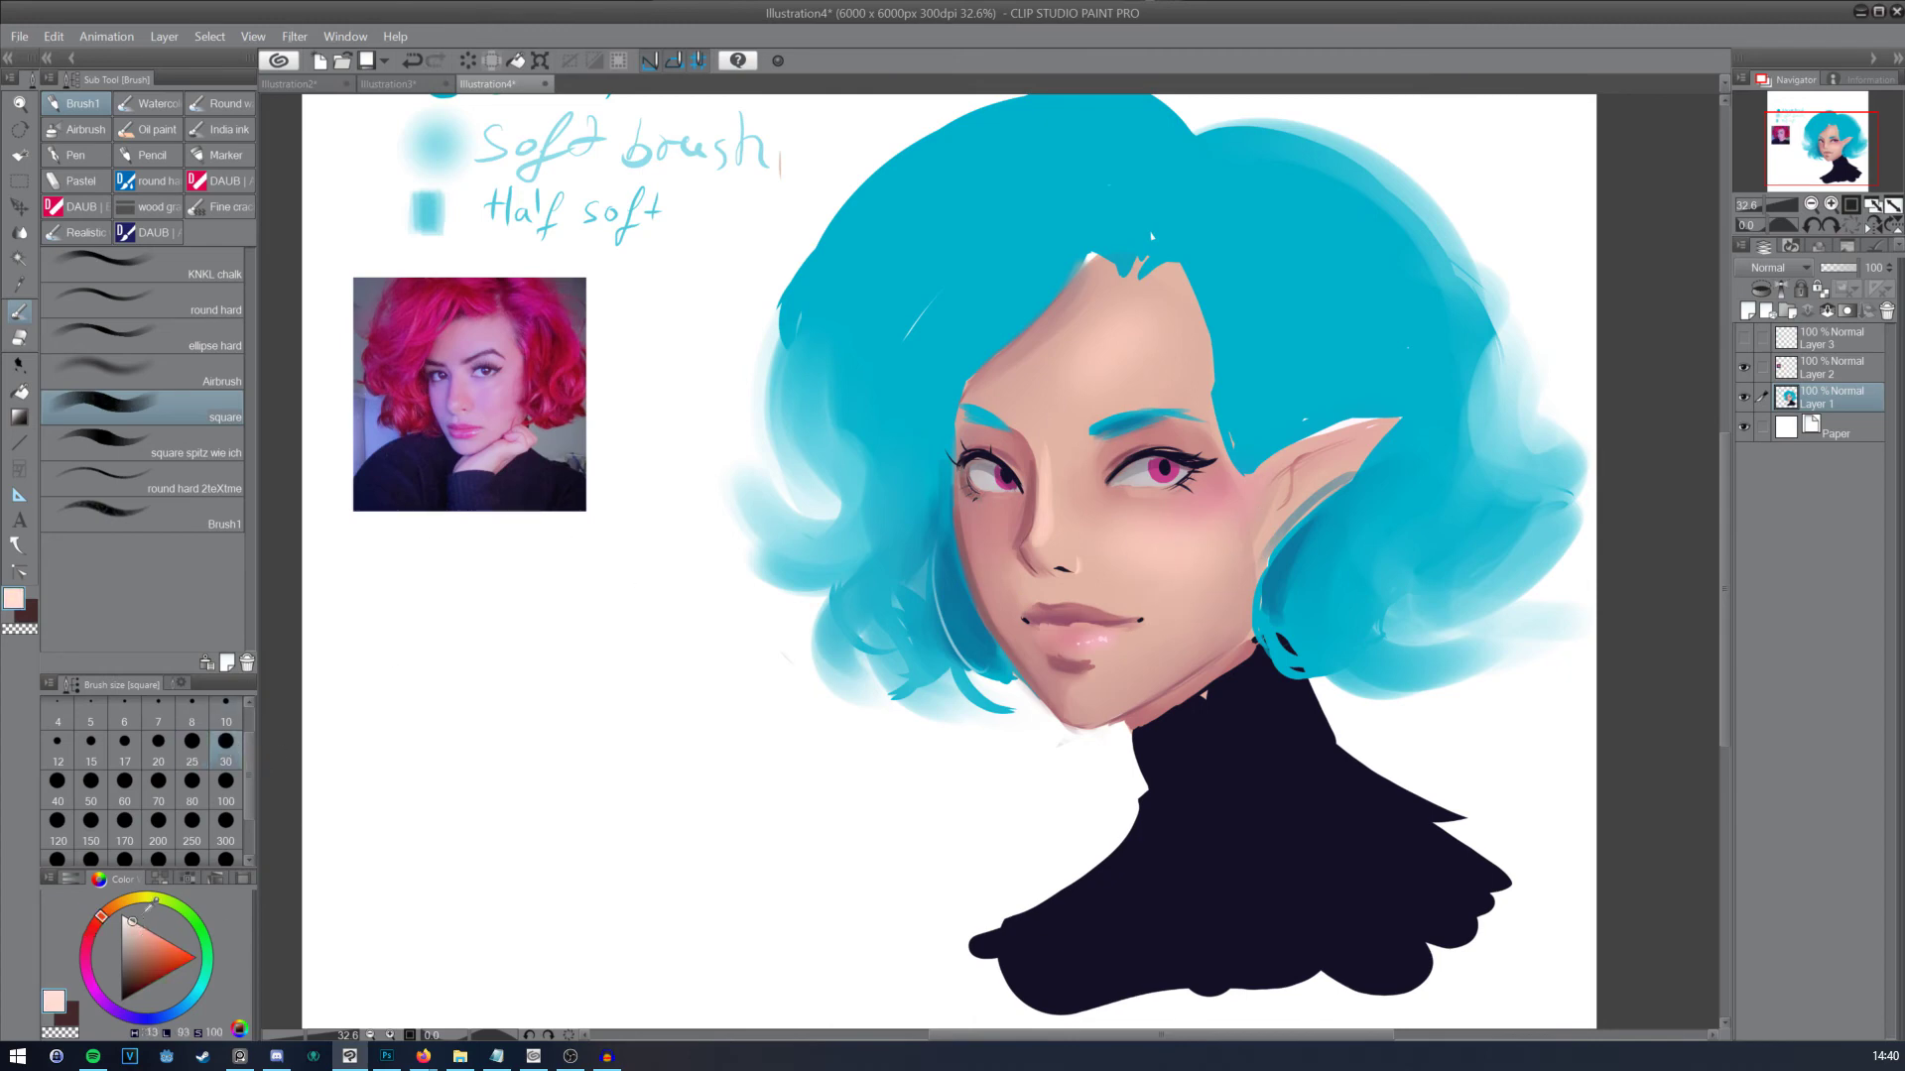
pyautogui.click(226, 710)
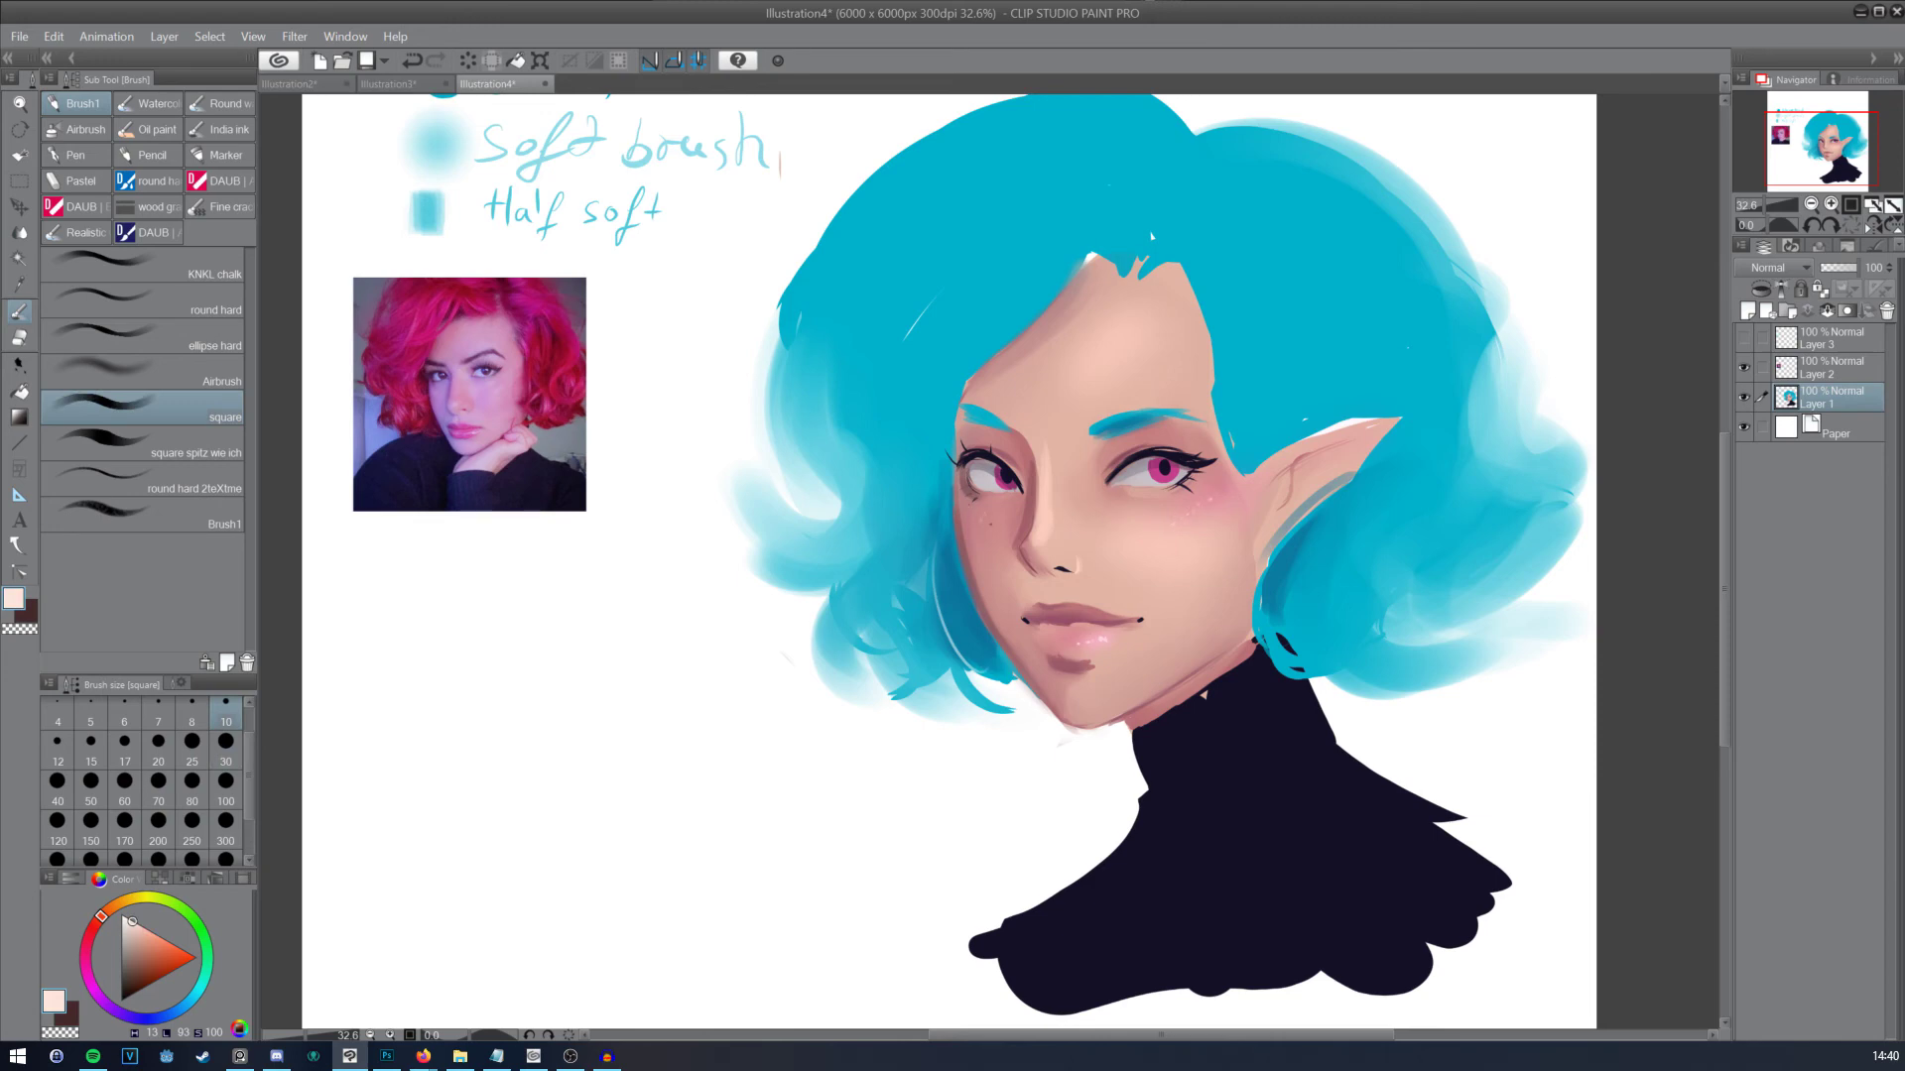
pyautogui.keyDown('alt'); pyautogui.click(1001, 580); pyautogui.keyUp('alt')
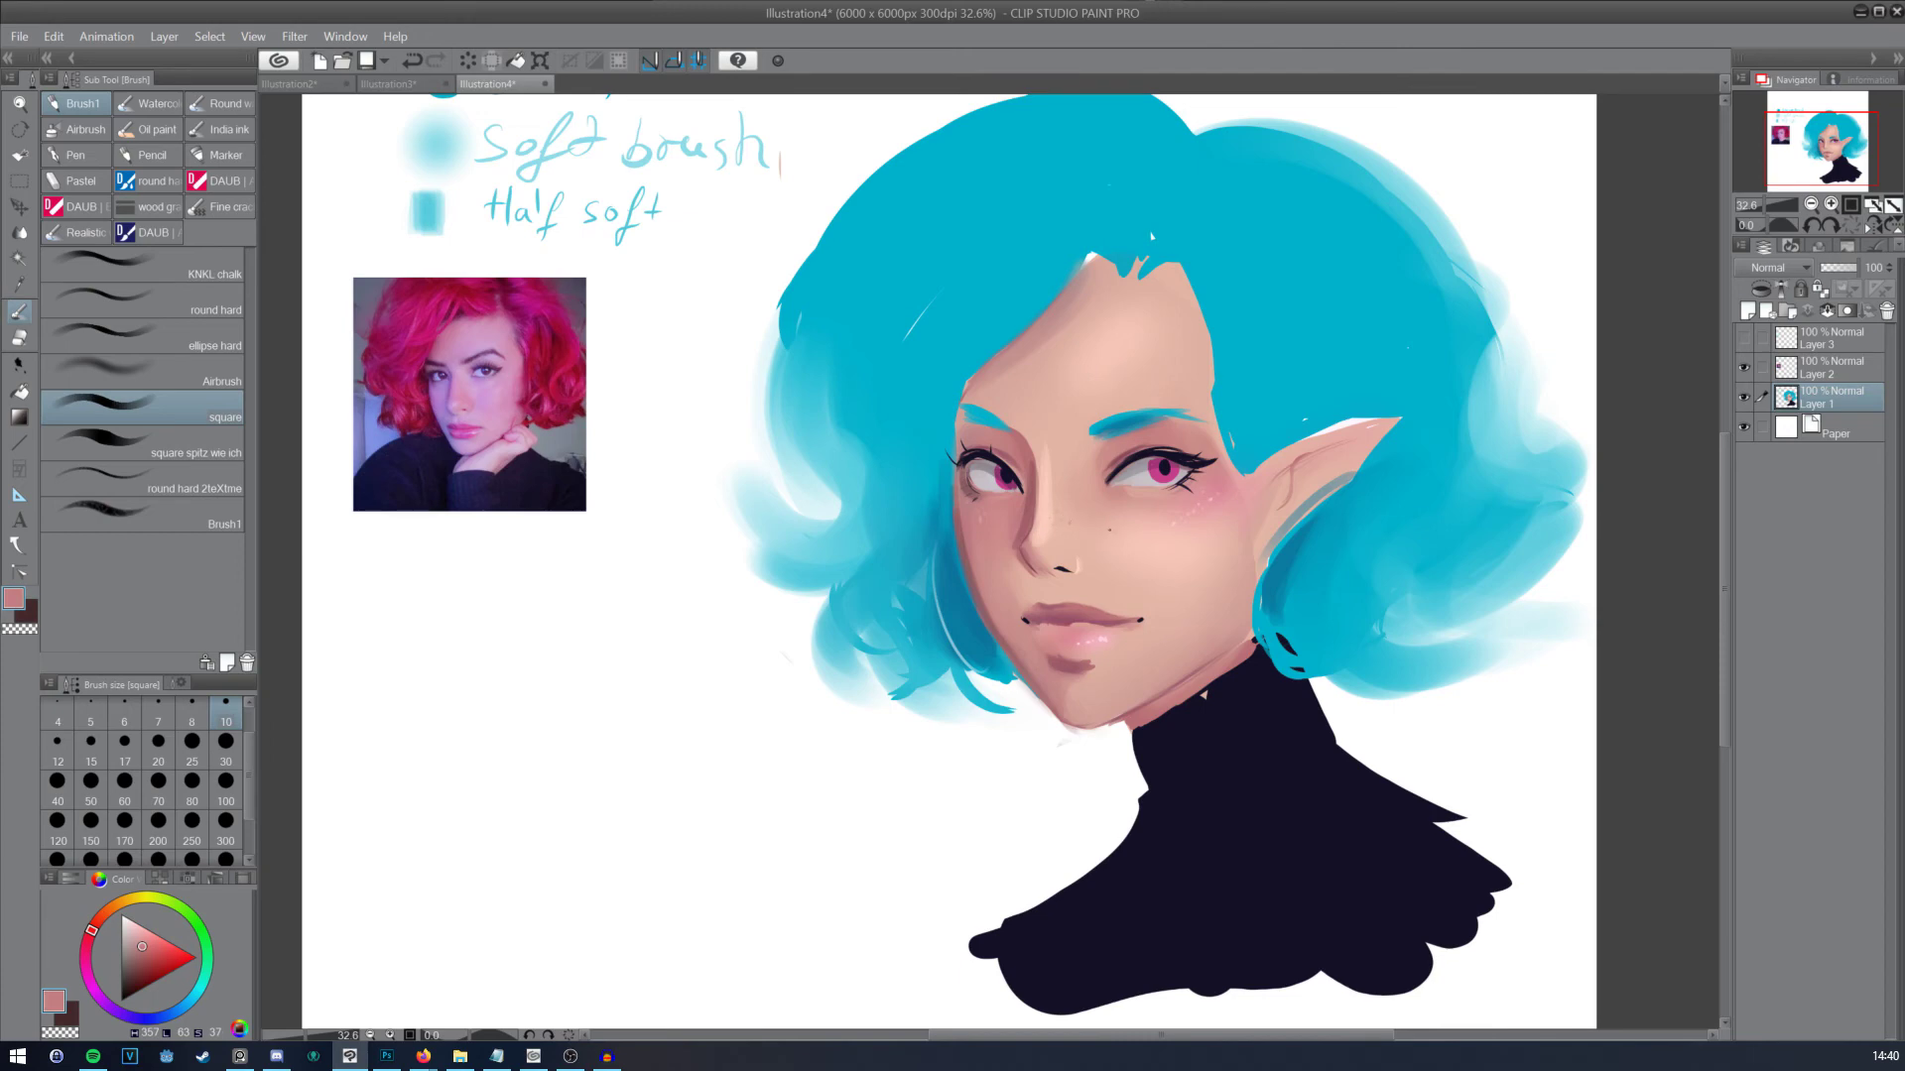
# Step: Refine the nearer eye's iris and highlight with sampled magenta and light grey tones, using the G-pen
pyautogui.keyDown('alt'); pyautogui.click(1151, 516); pyautogui.keyUp('alt')
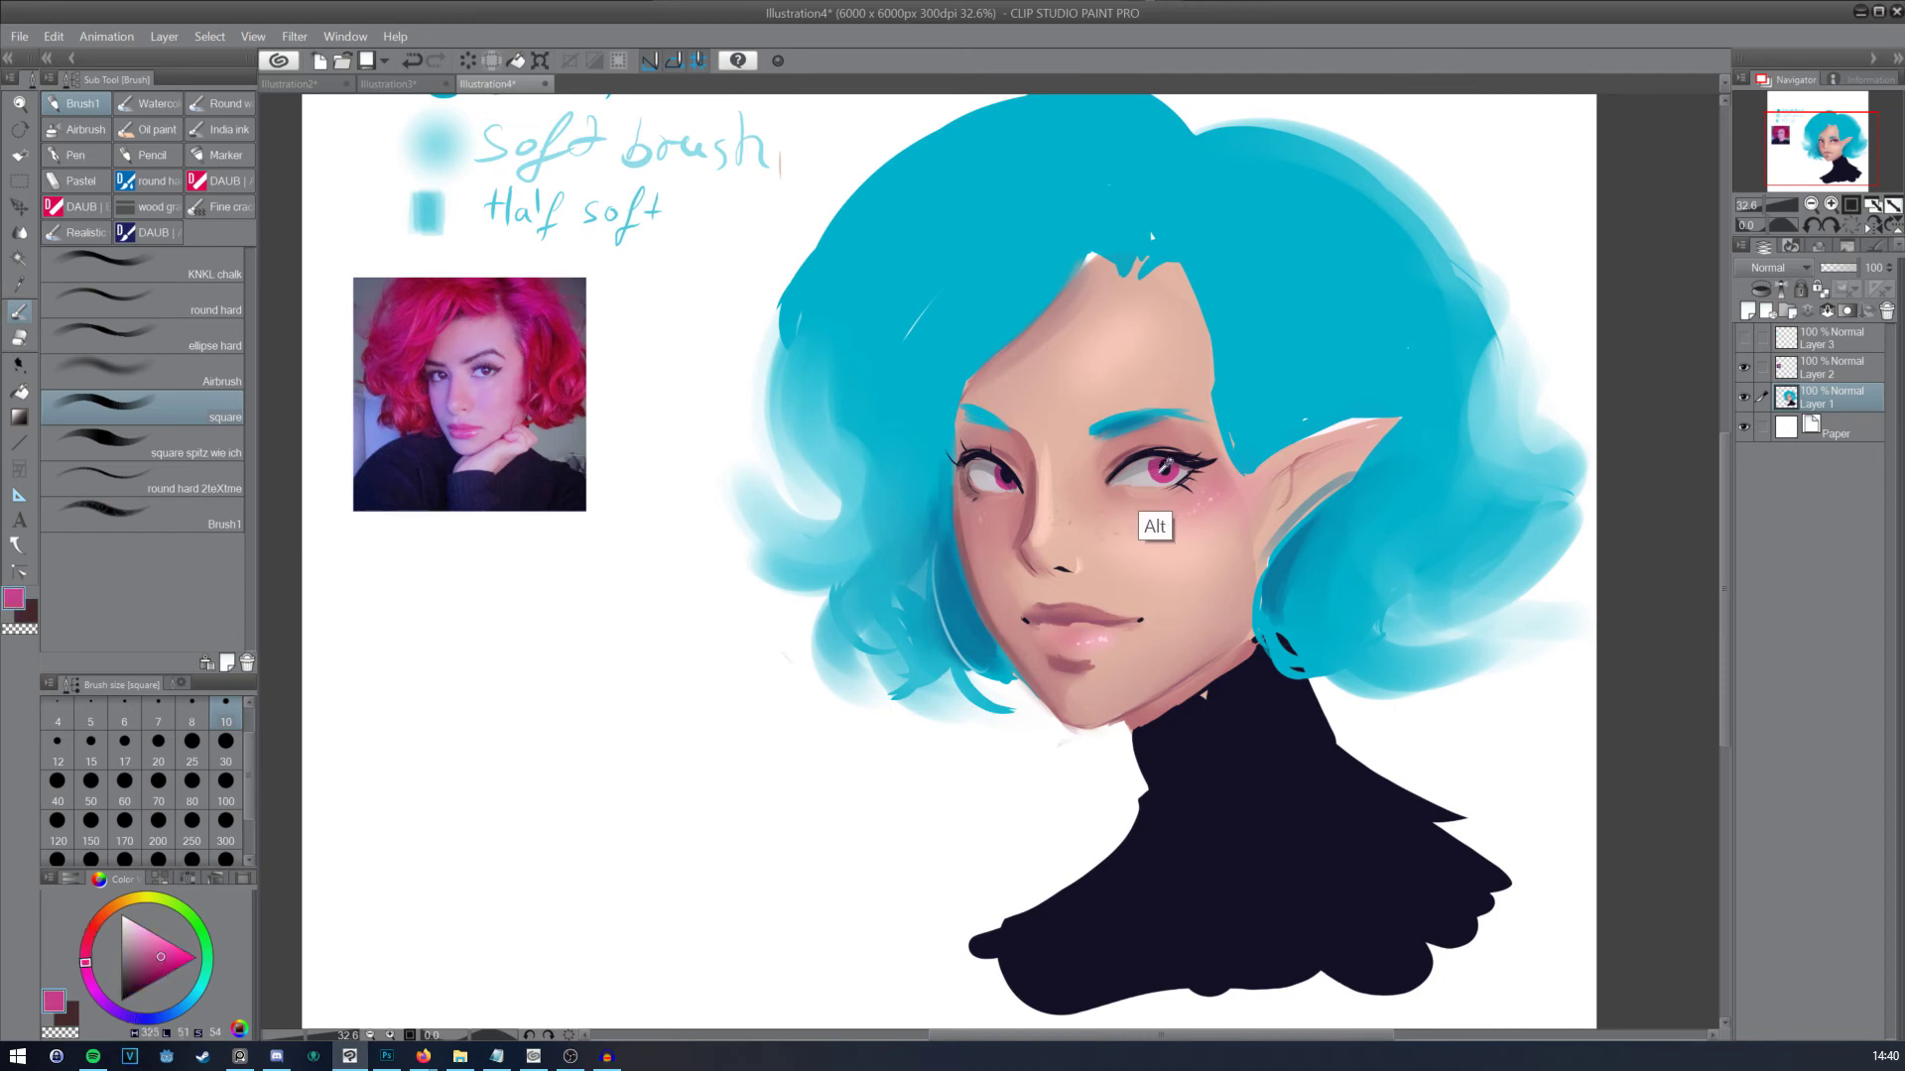
pyautogui.press('p')
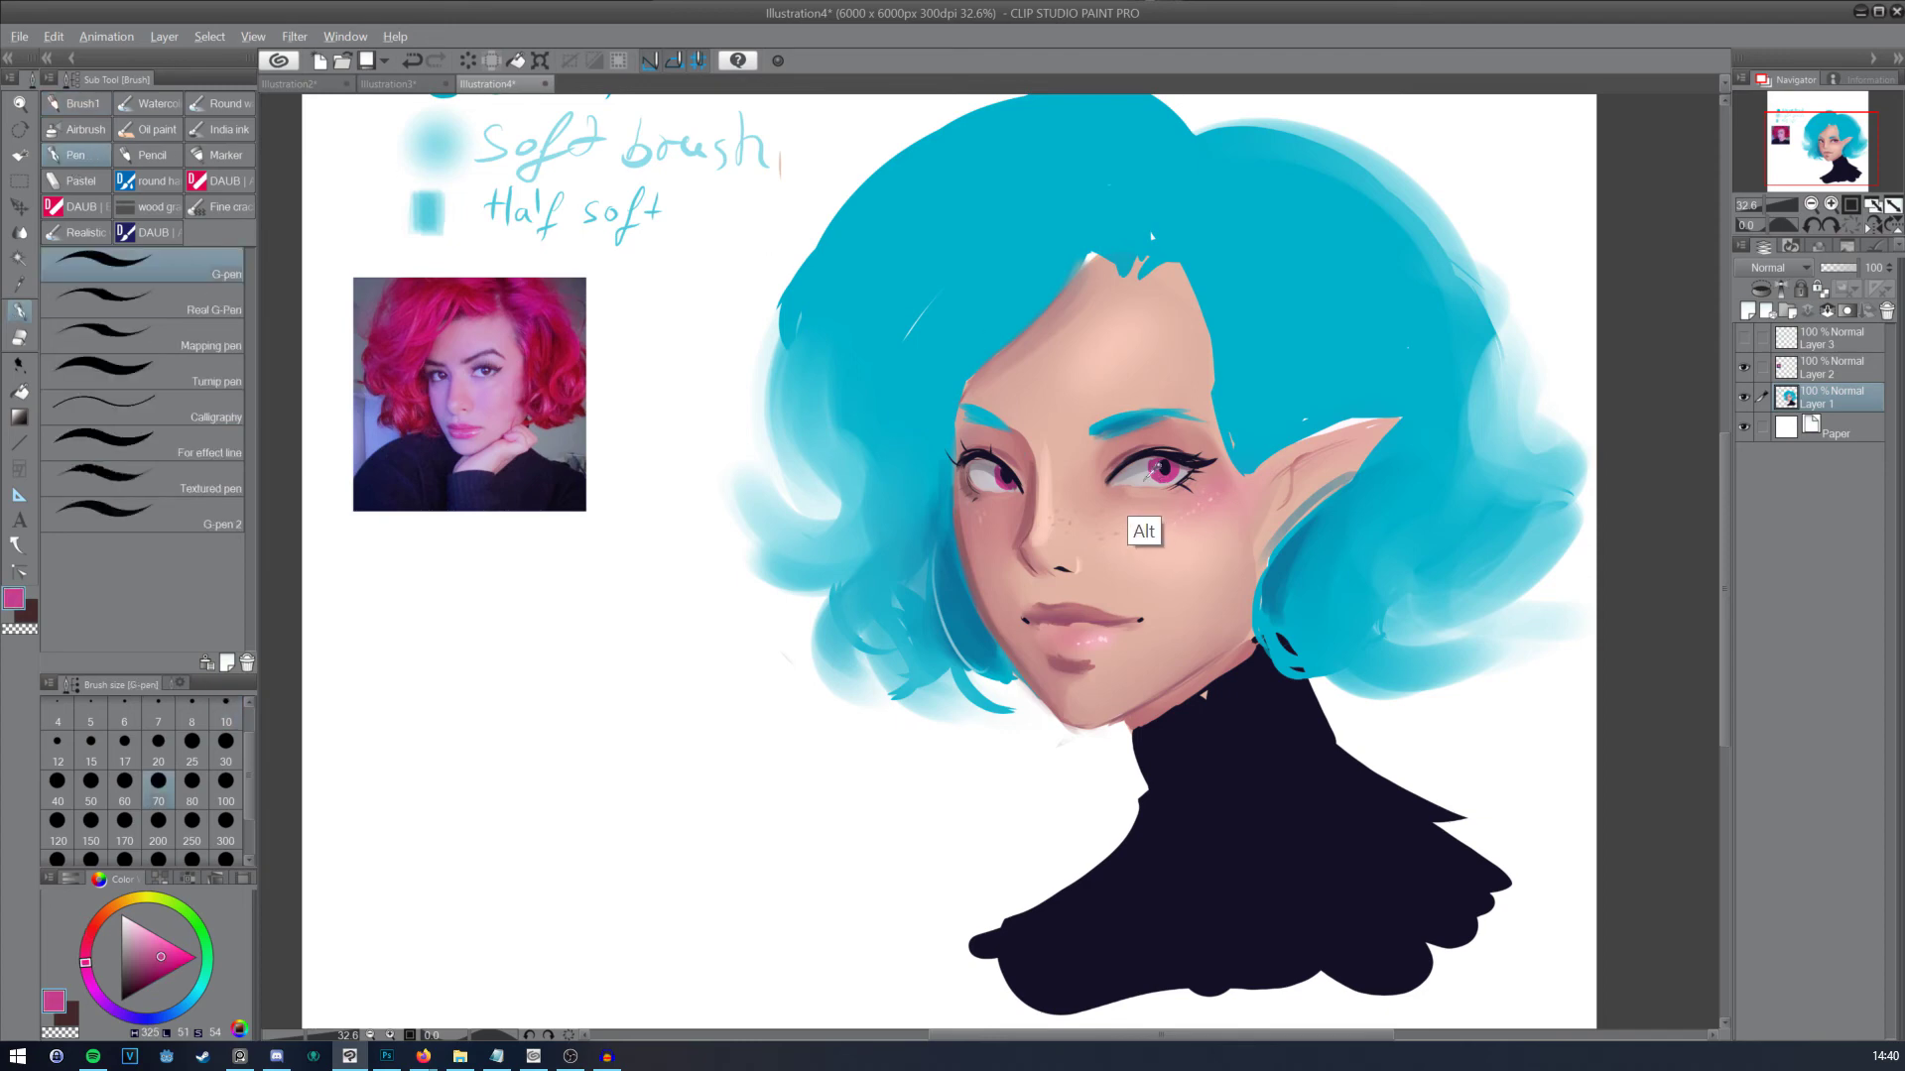
pyautogui.keyDown('alt'); pyautogui.click(1159, 468); pyautogui.keyUp('alt')
pyautogui.keyDown('alt'); pyautogui.click(1153, 466); pyautogui.keyUp('alt')
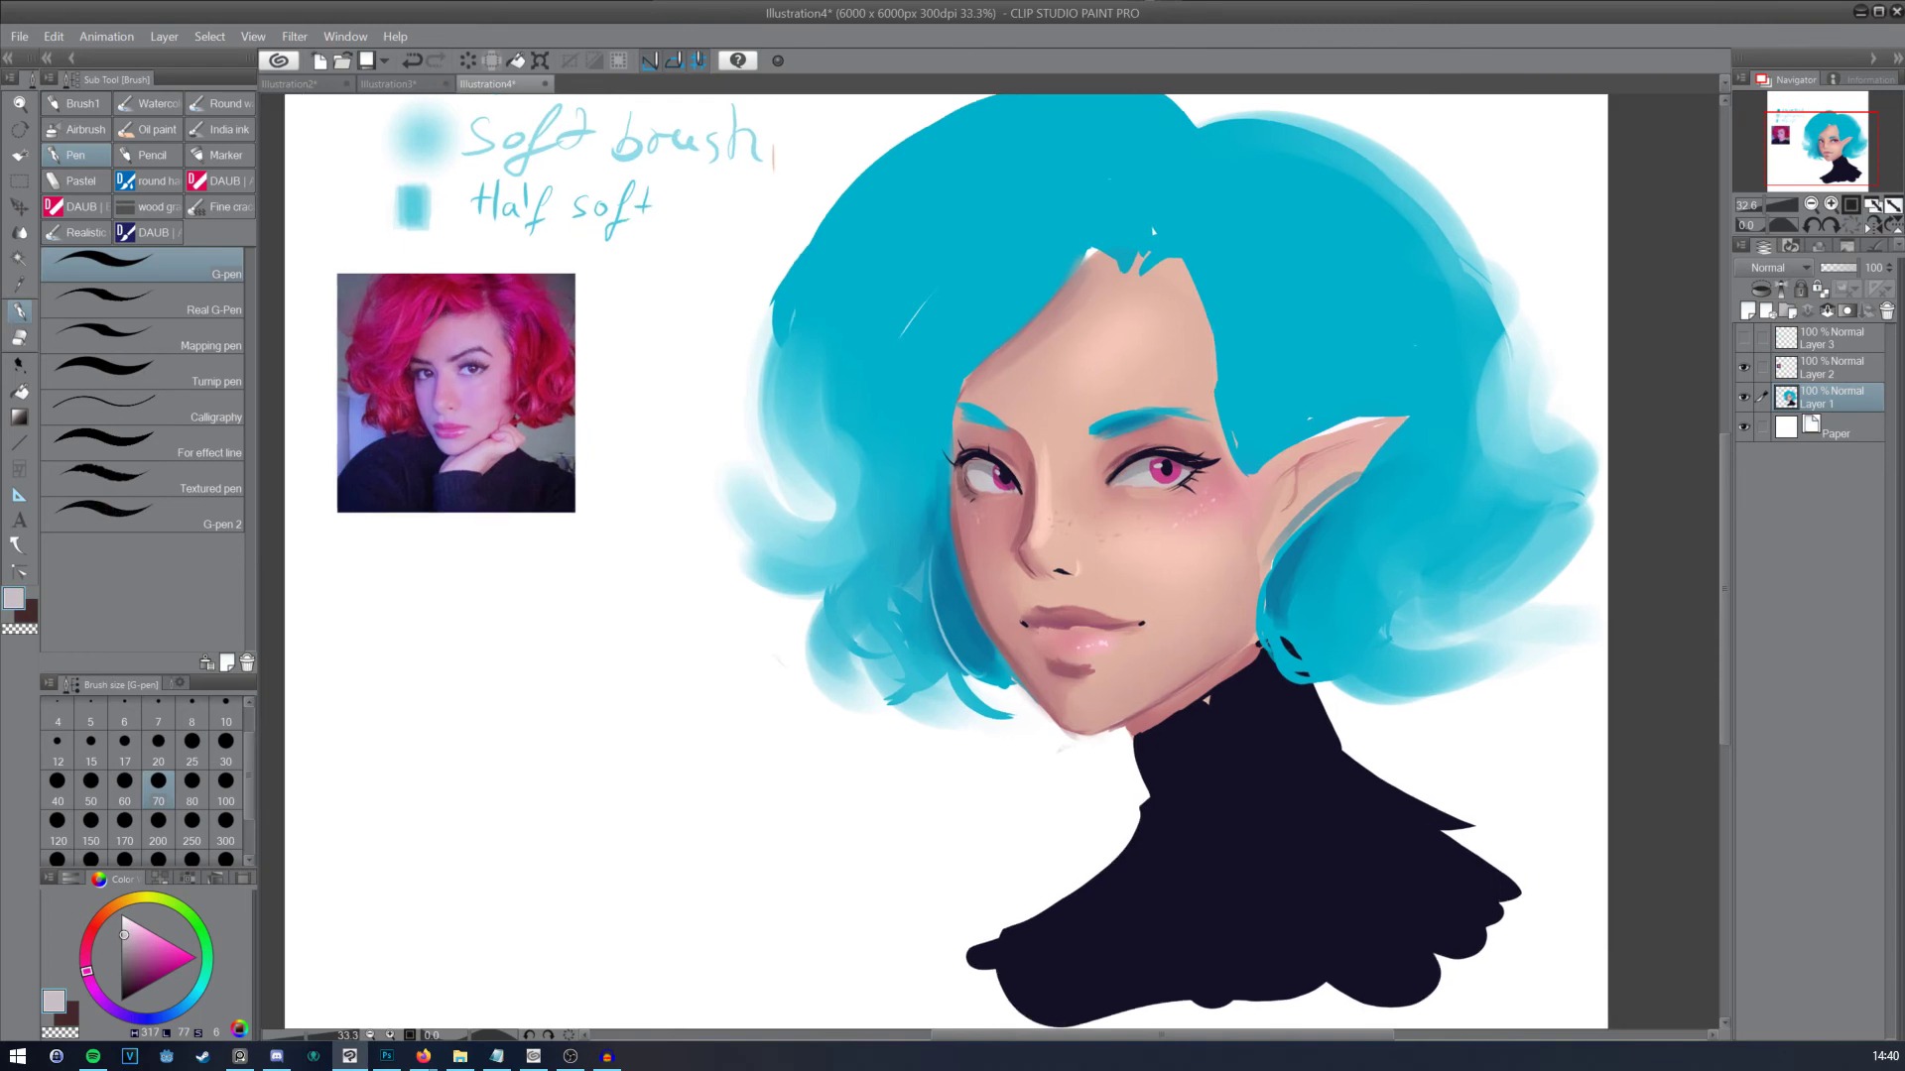
pyautogui.scroll(-2, 1069, 466)
pyautogui.scroll(2, 1070, 466)
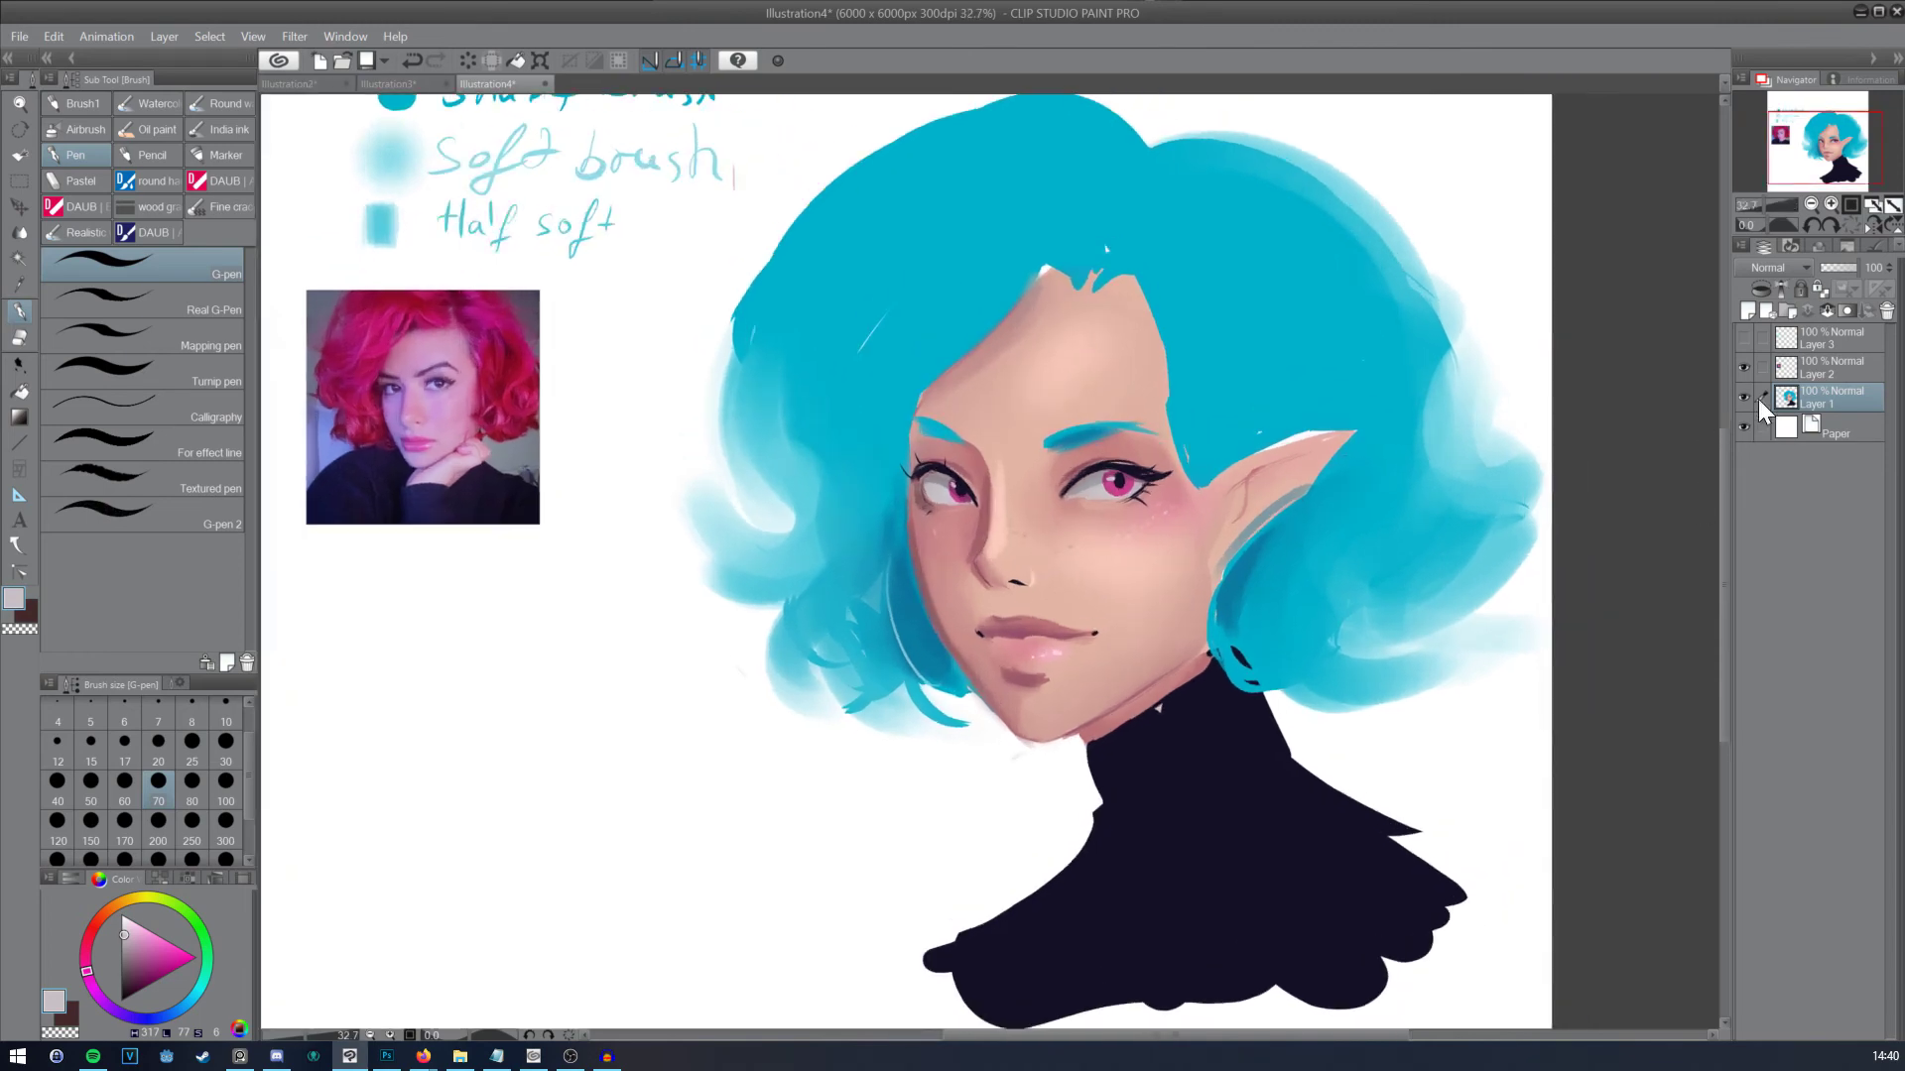
# Step: Add a new layer above the base painting layer and set its blending mode to Color dodge
pyautogui.moveTo(713, 249); pyautogui.dragTo(736, 257)
pyautogui.hotkey('ctrl', 'z')
pyautogui.click(1750, 311)
pyautogui.click(1770, 268)
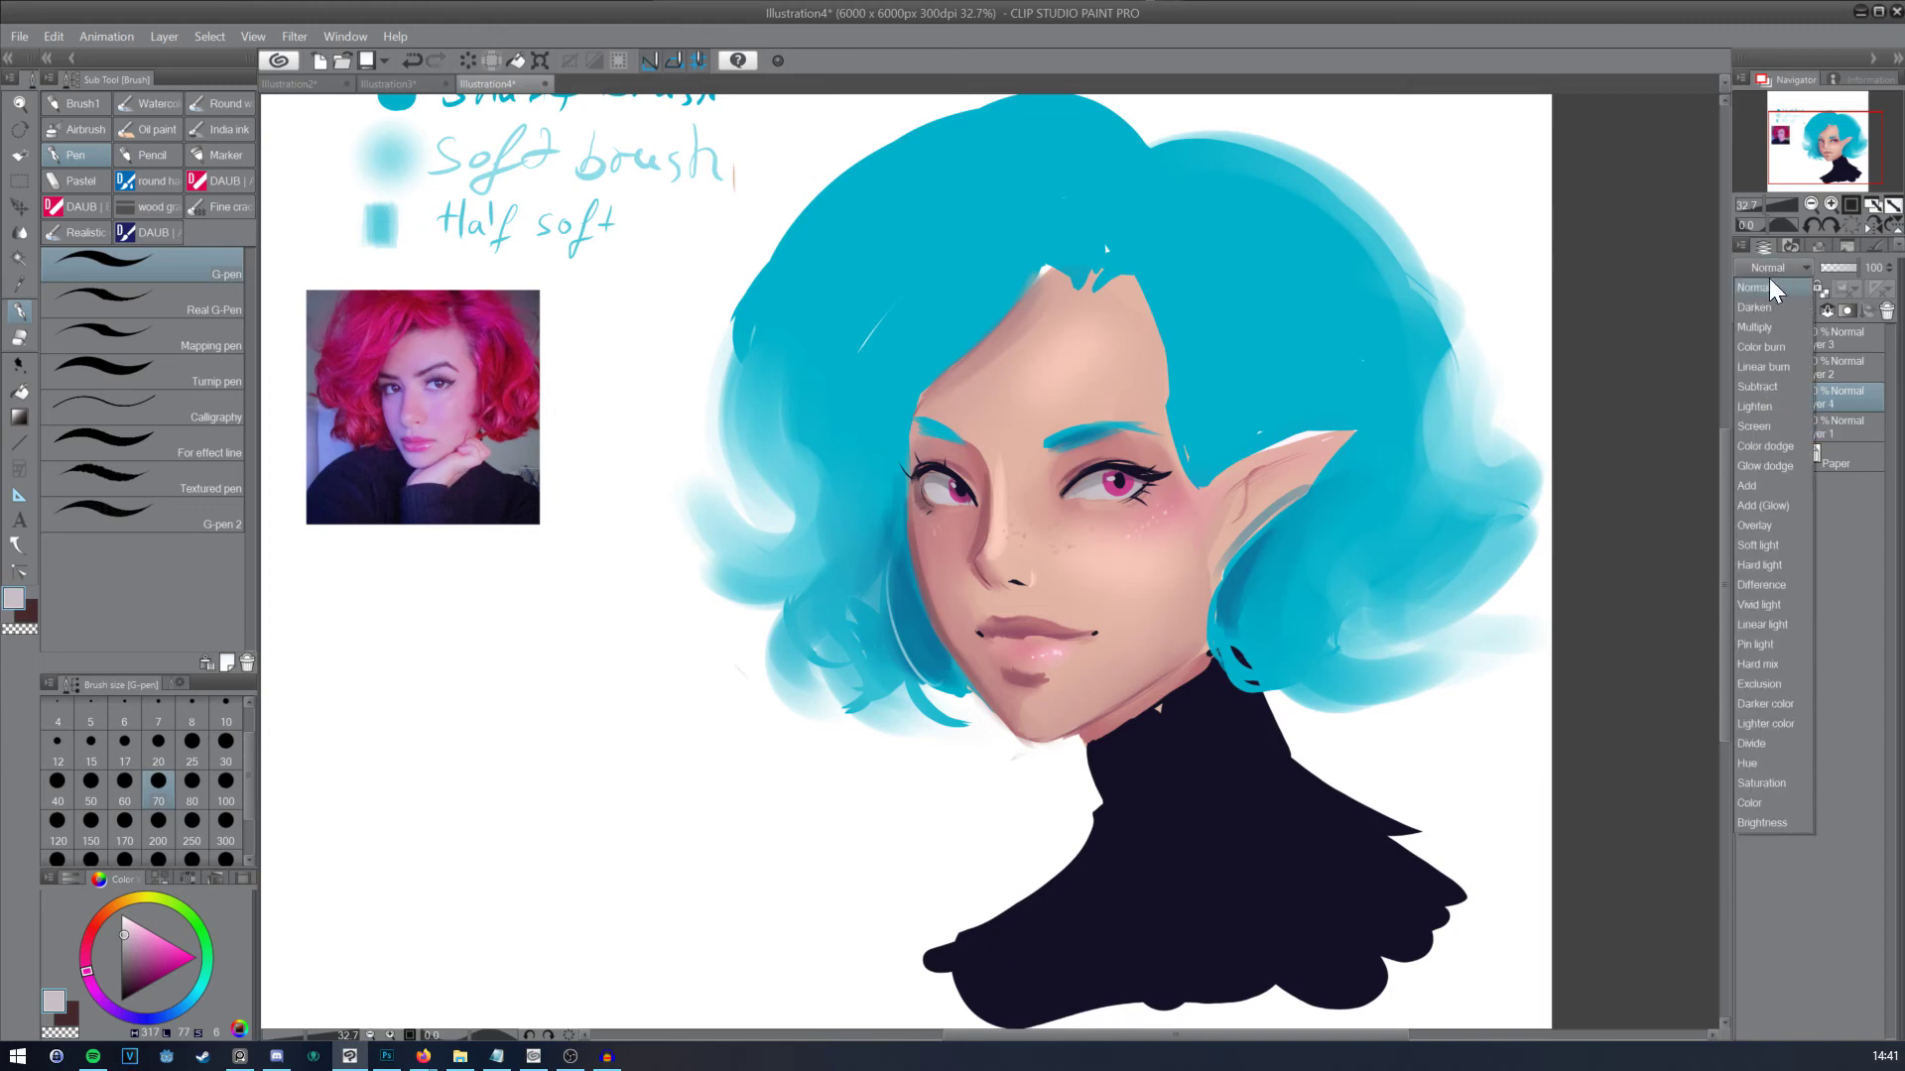
pyautogui.click(1784, 447)
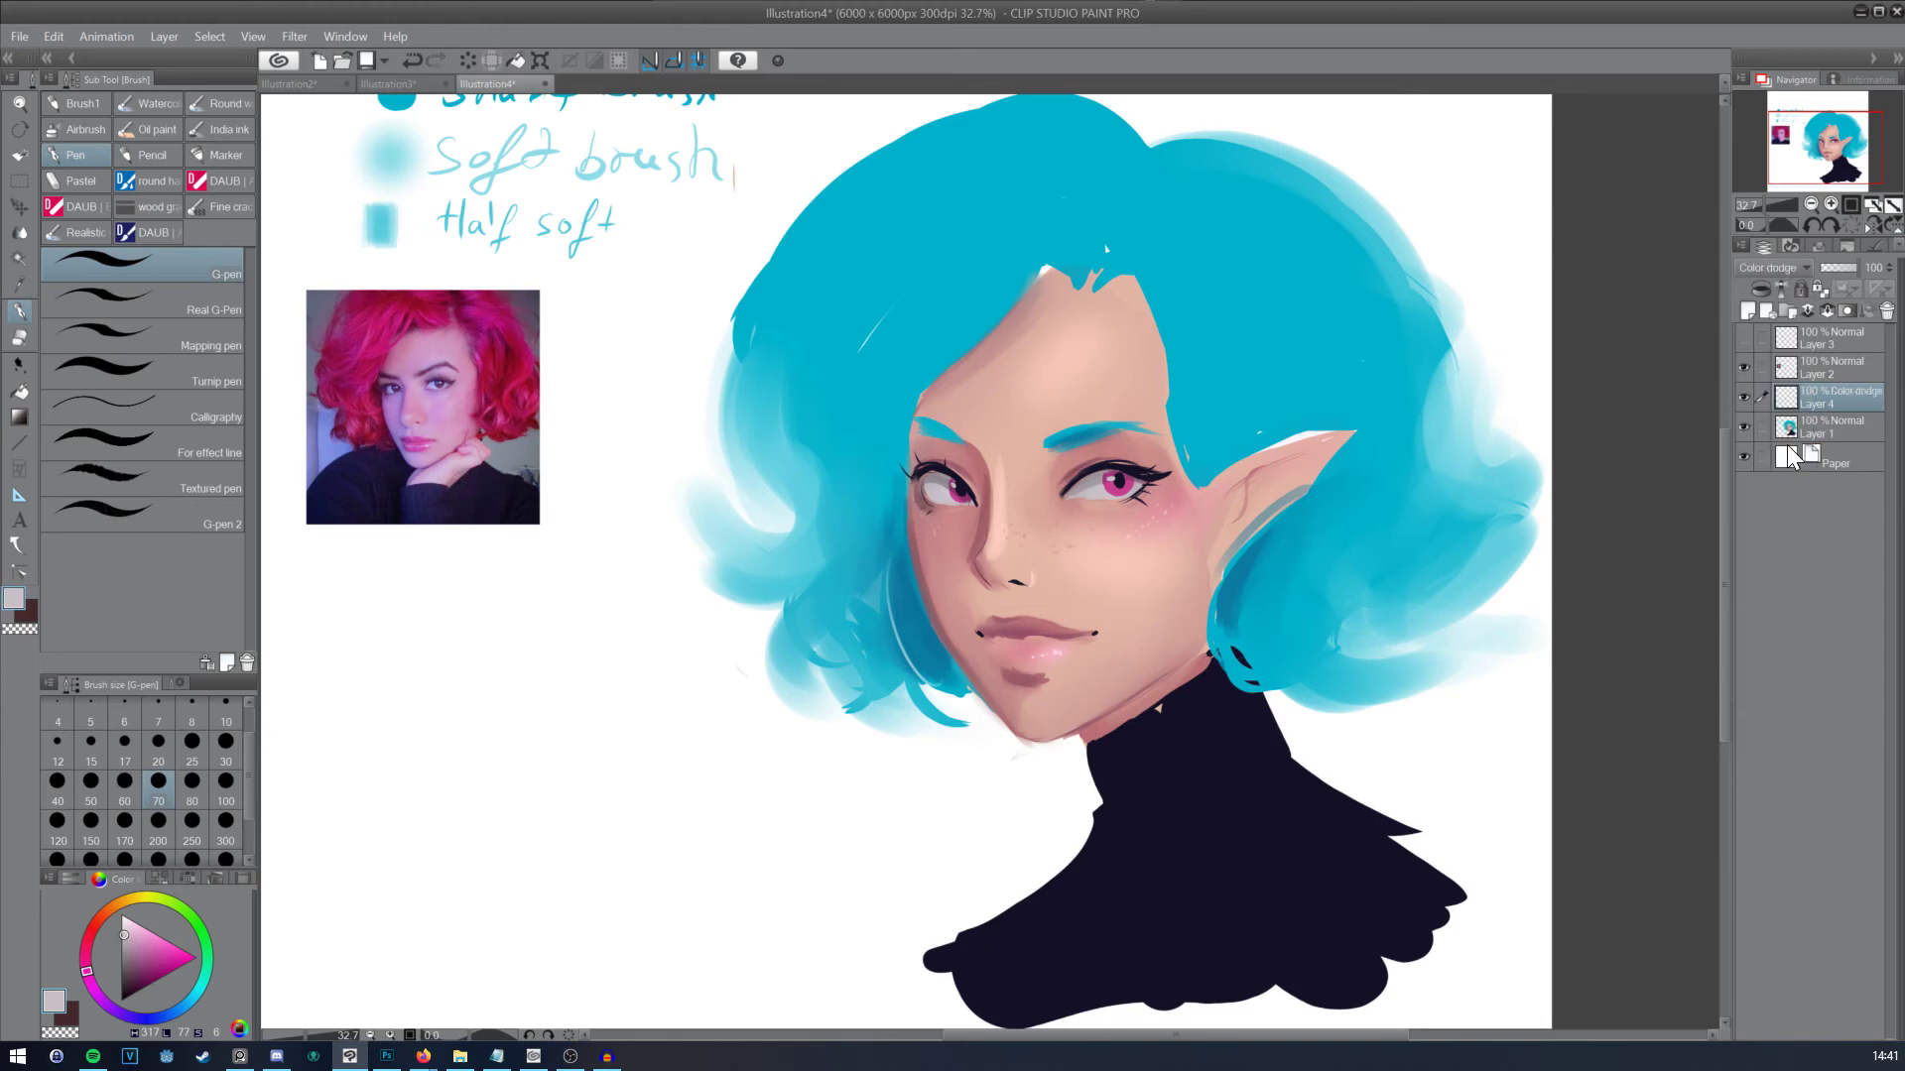
# Step: Airbrush a soft turquoise glow over the turtleneck and the nearer side of the hair on the Color dodge layer
pyautogui.click(87, 136)
pyautogui.keyDown('alt'); pyautogui.click(1157, 859); pyautogui.keyUp('alt')
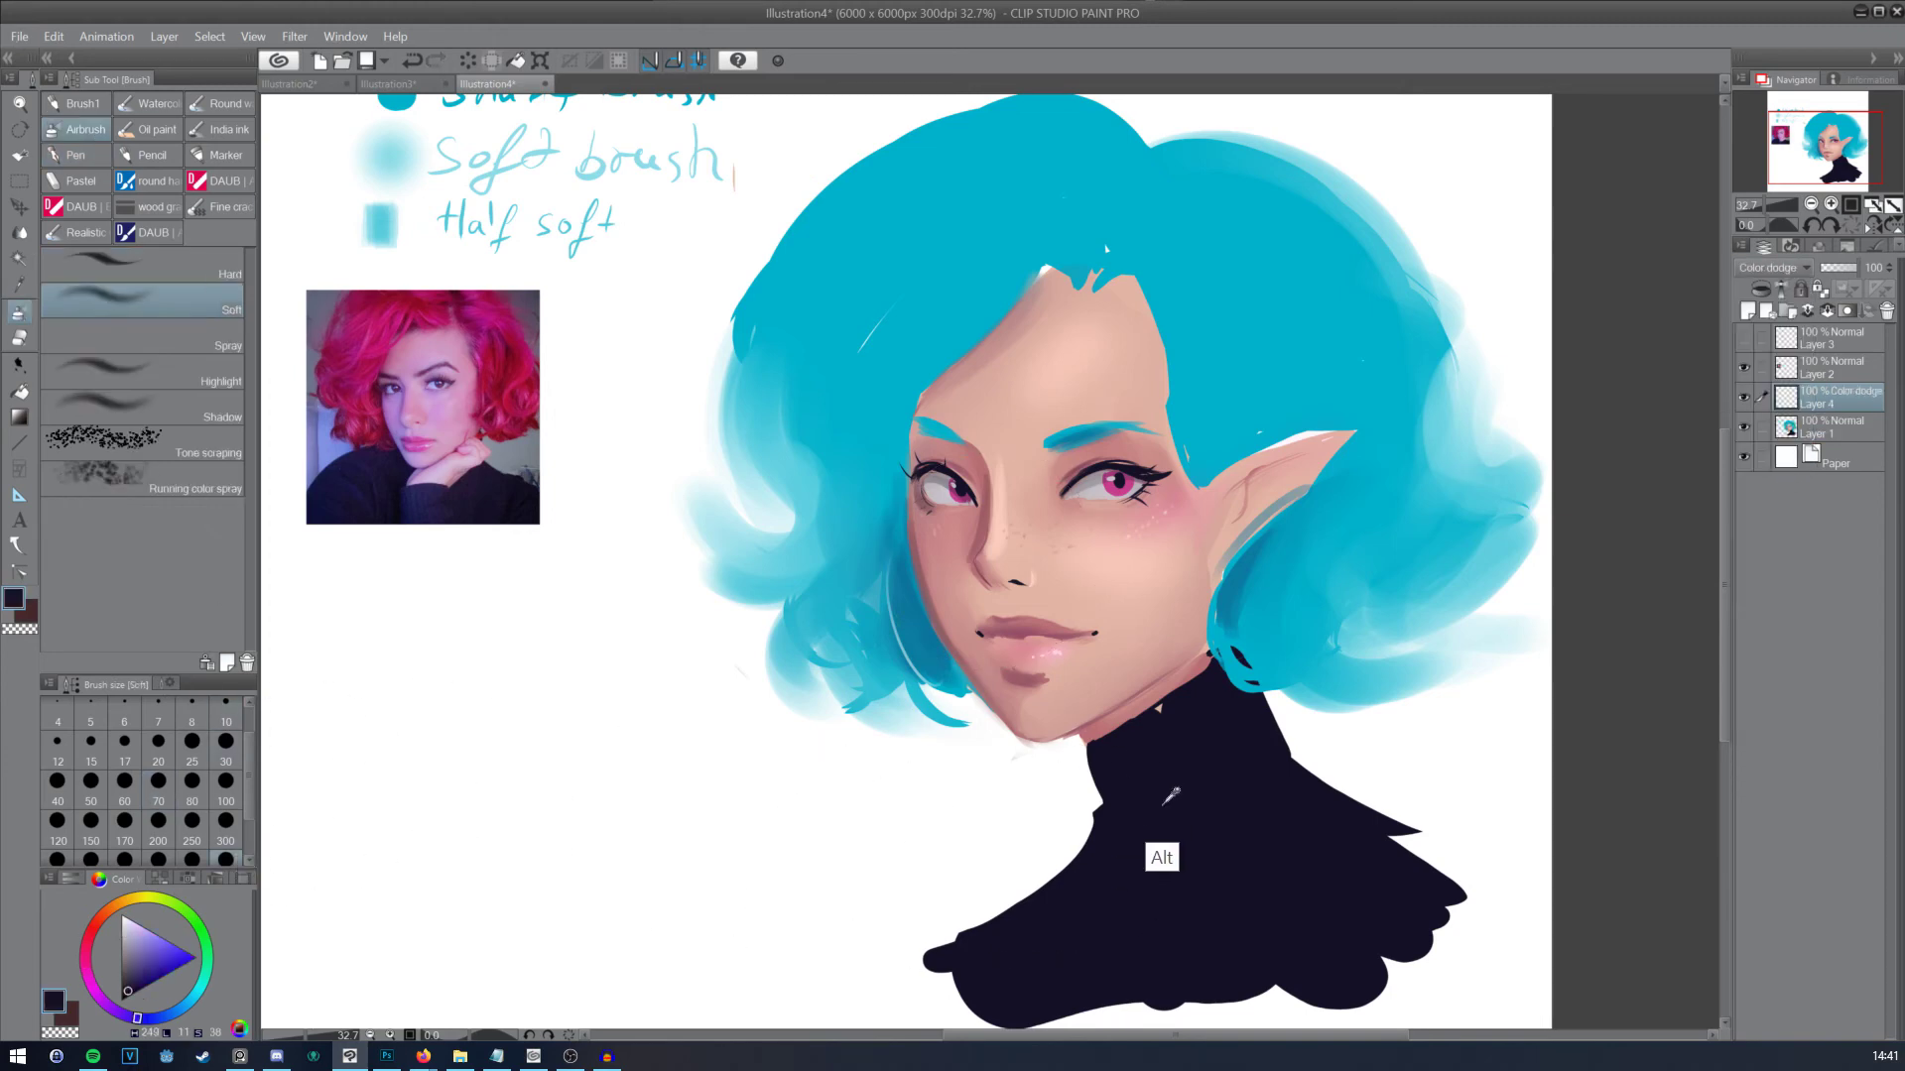
pyautogui.keyDown('alt'); pyautogui.click(1318, 680); pyautogui.keyUp('alt')
pyautogui.moveTo(927, 830); pyautogui.dragTo(827, 918)
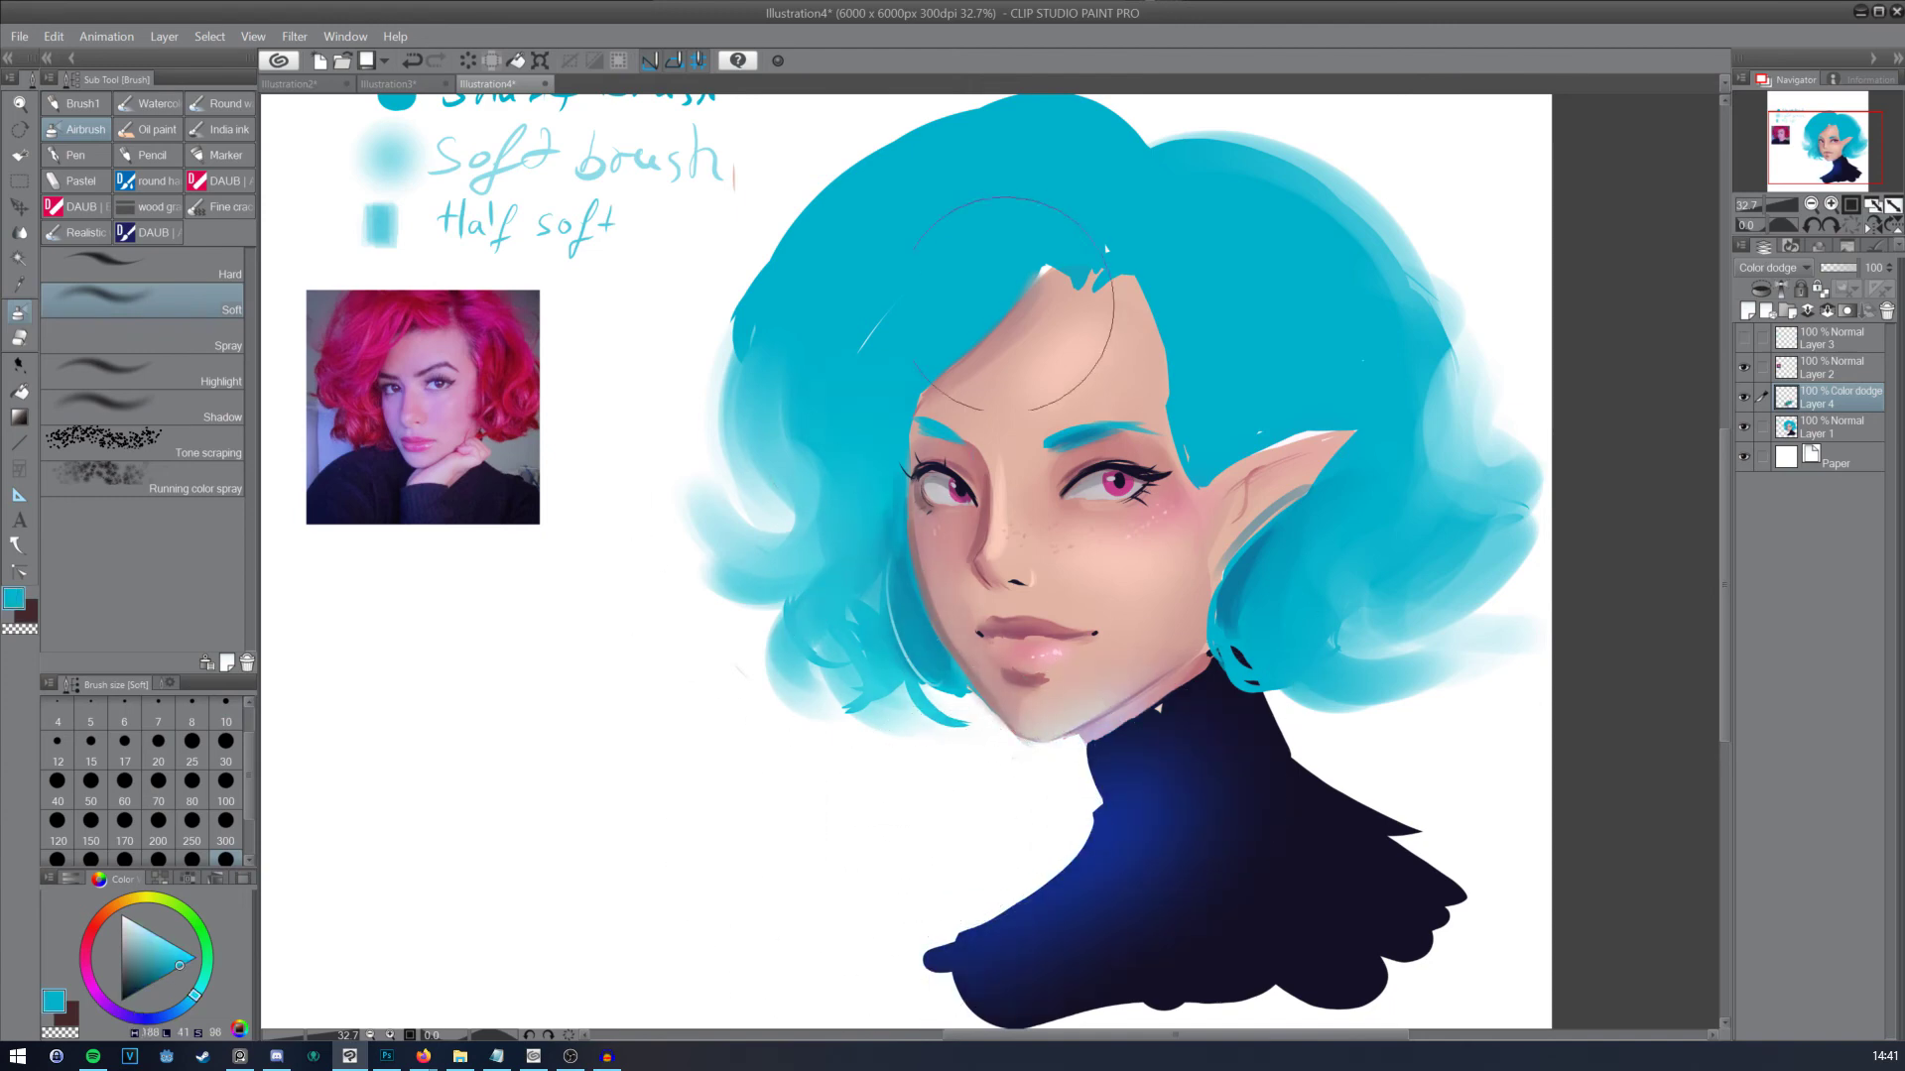
pyautogui.moveTo(1488, 387); pyautogui.dragTo(1280, 263)
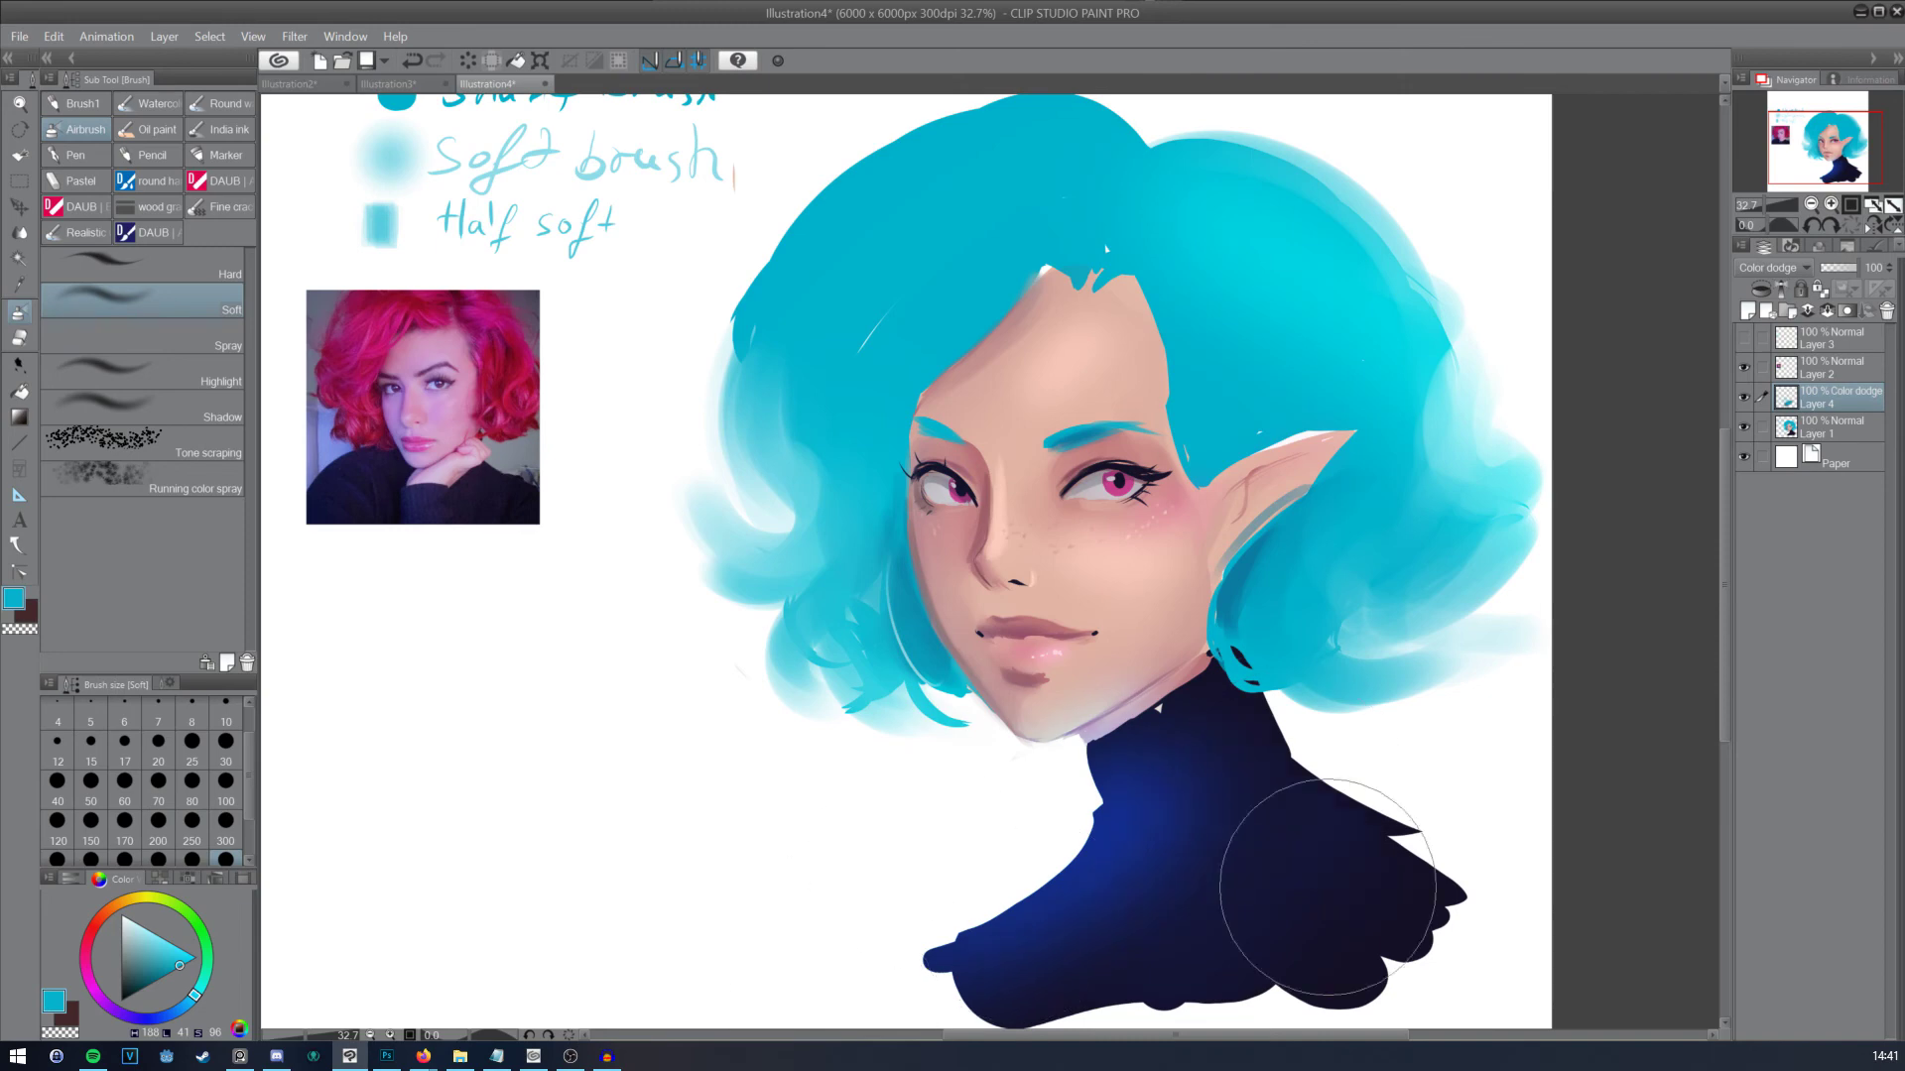
# Step: Tint the irises with the turquoise glow at size 100, and warm the face with a deep red Soft airbrush at size 300
pyautogui.click(225, 782)
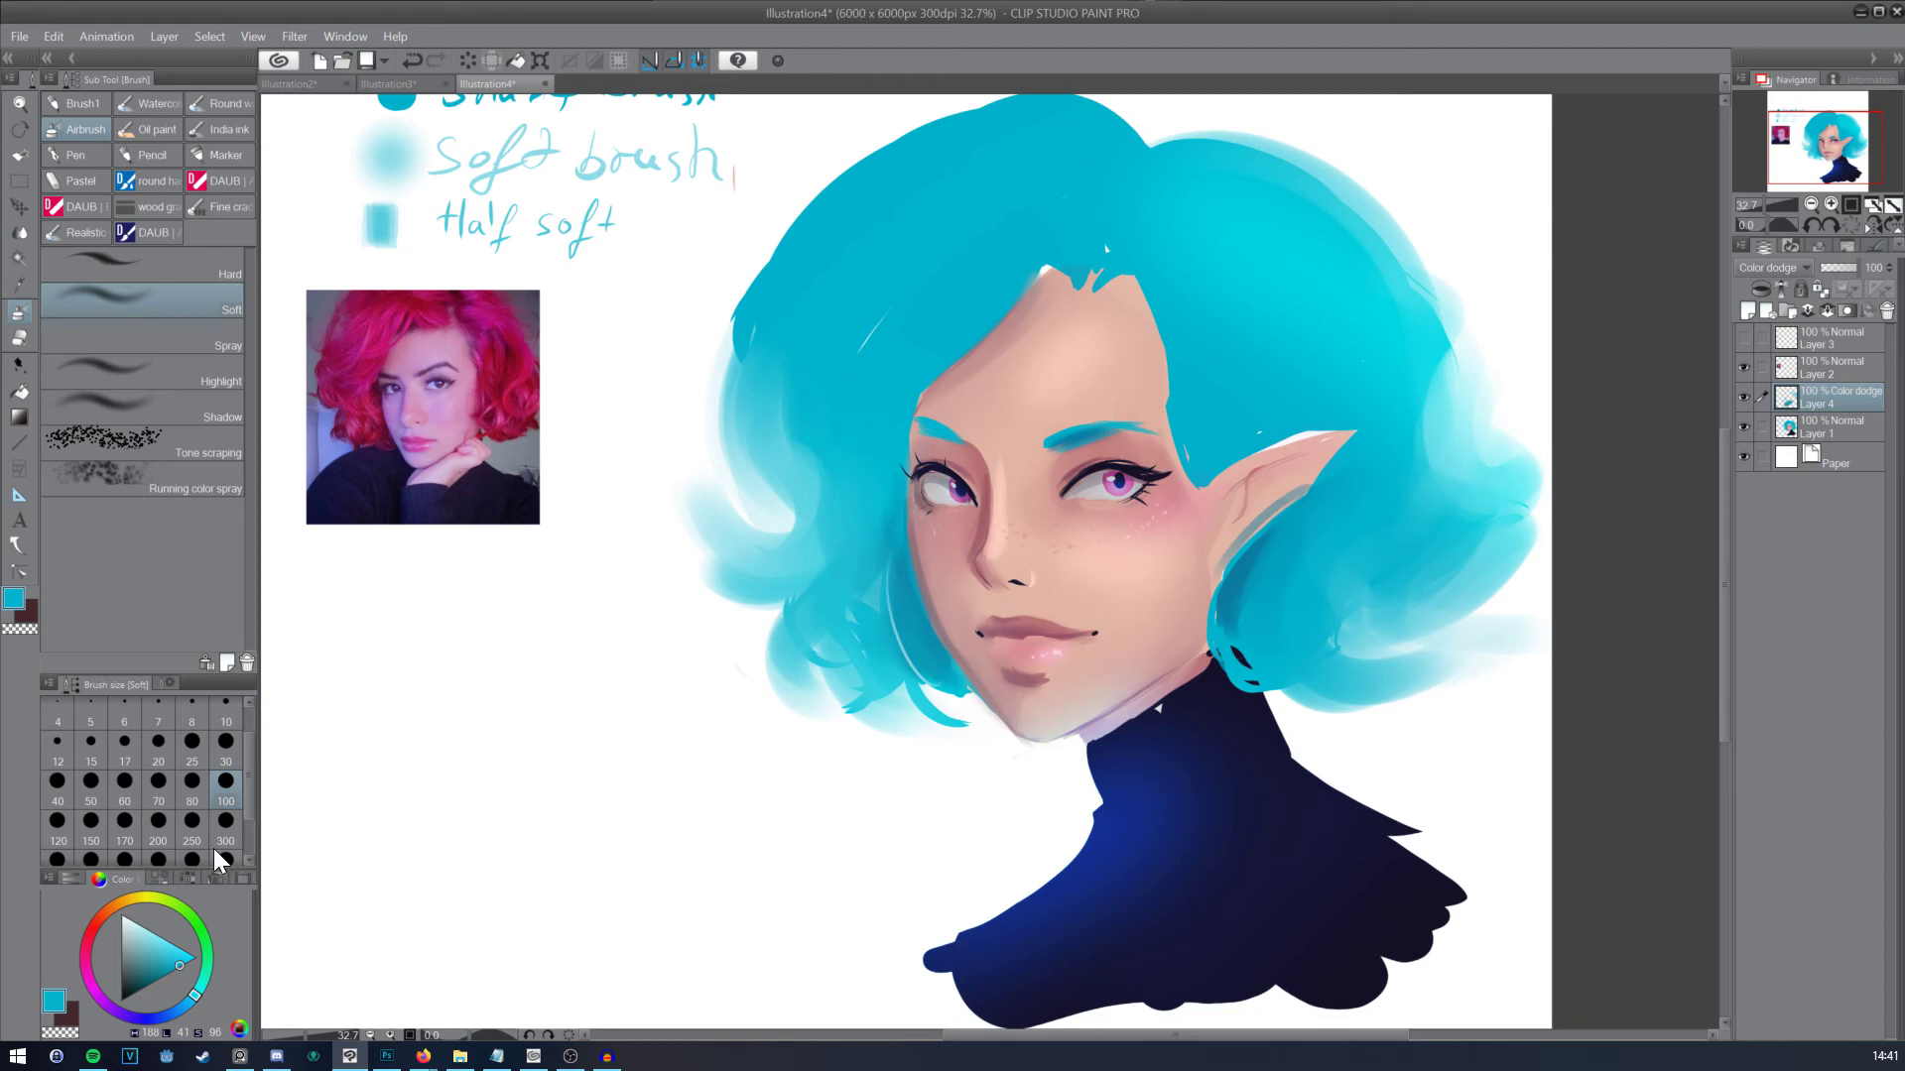
pyautogui.click(192, 825)
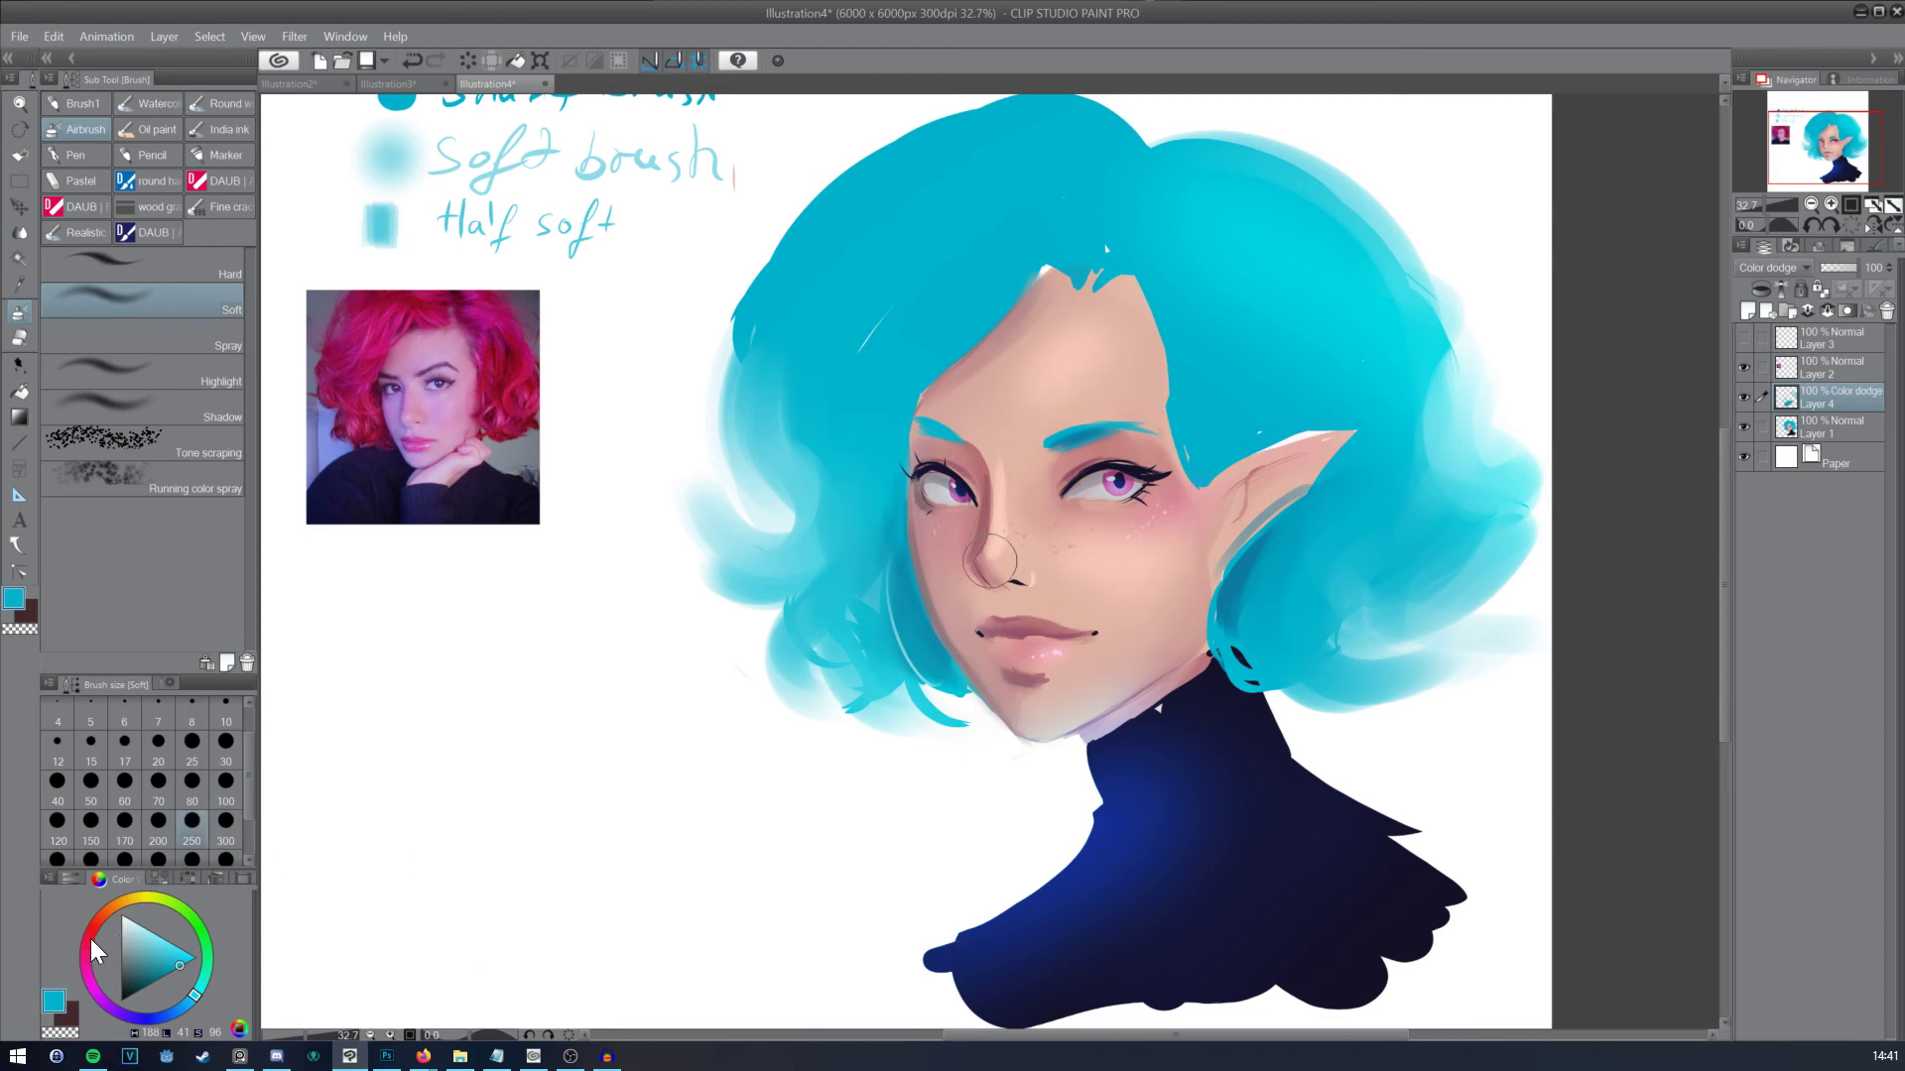
pyautogui.click(100, 951)
pyautogui.click(163, 976)
pyautogui.click(226, 825)
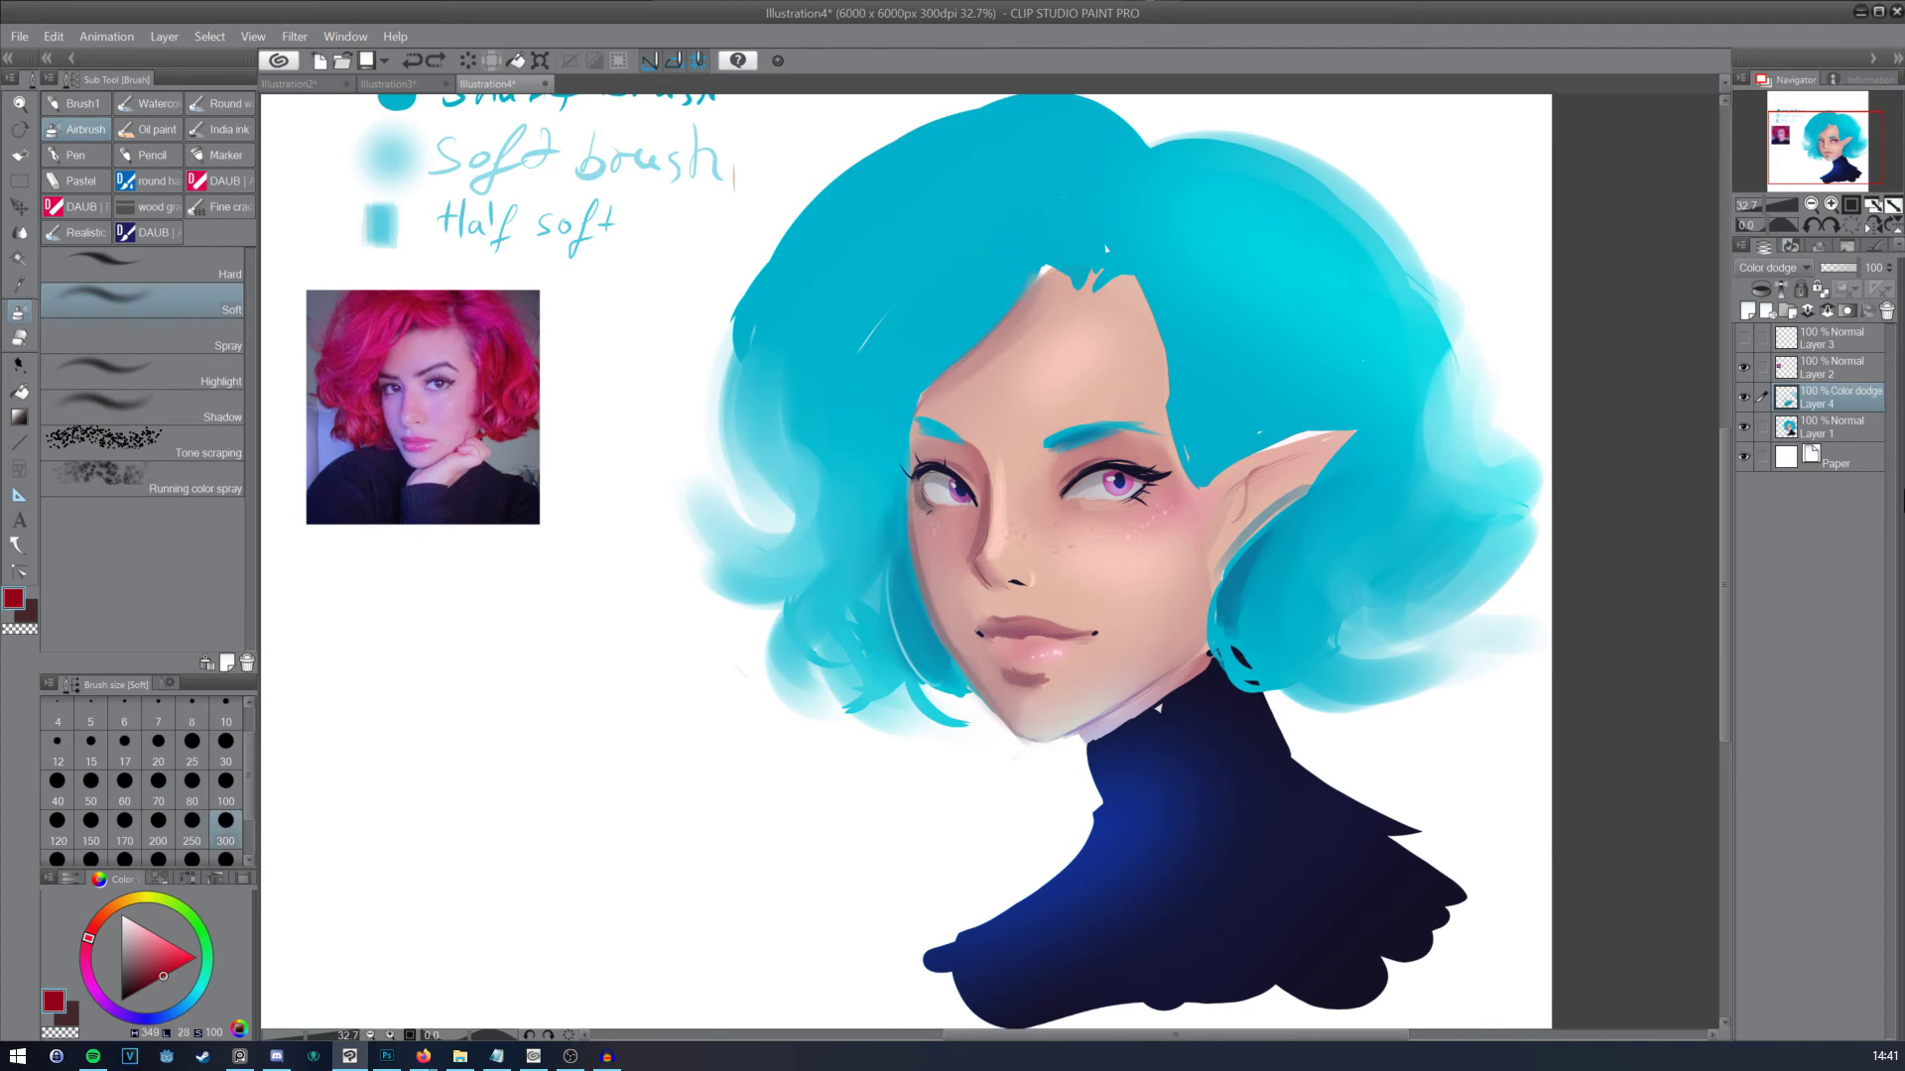
# Step: Review the blending mode choices, keep Color dodge, and compare the portrait with and without the glow layer
pyautogui.click(1765, 268)
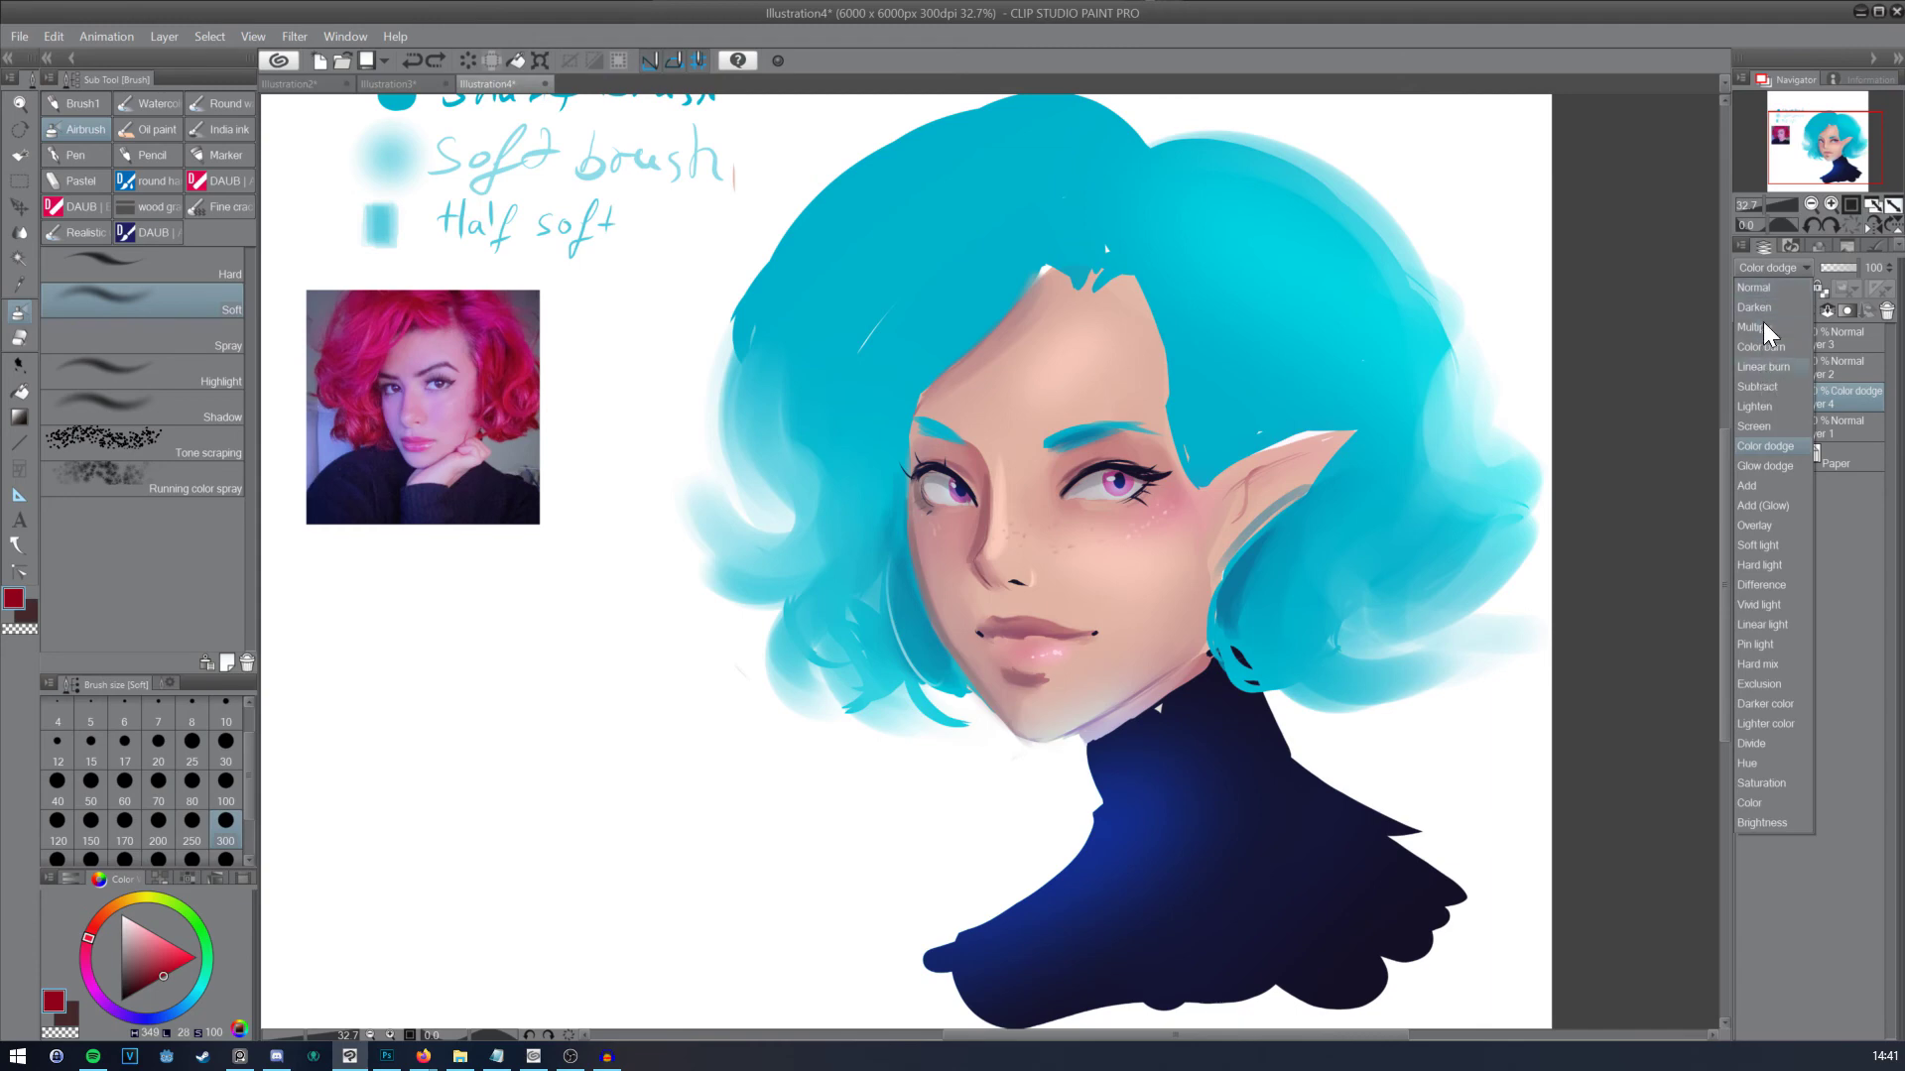
pyautogui.click(1767, 441)
pyautogui.click(1746, 396)
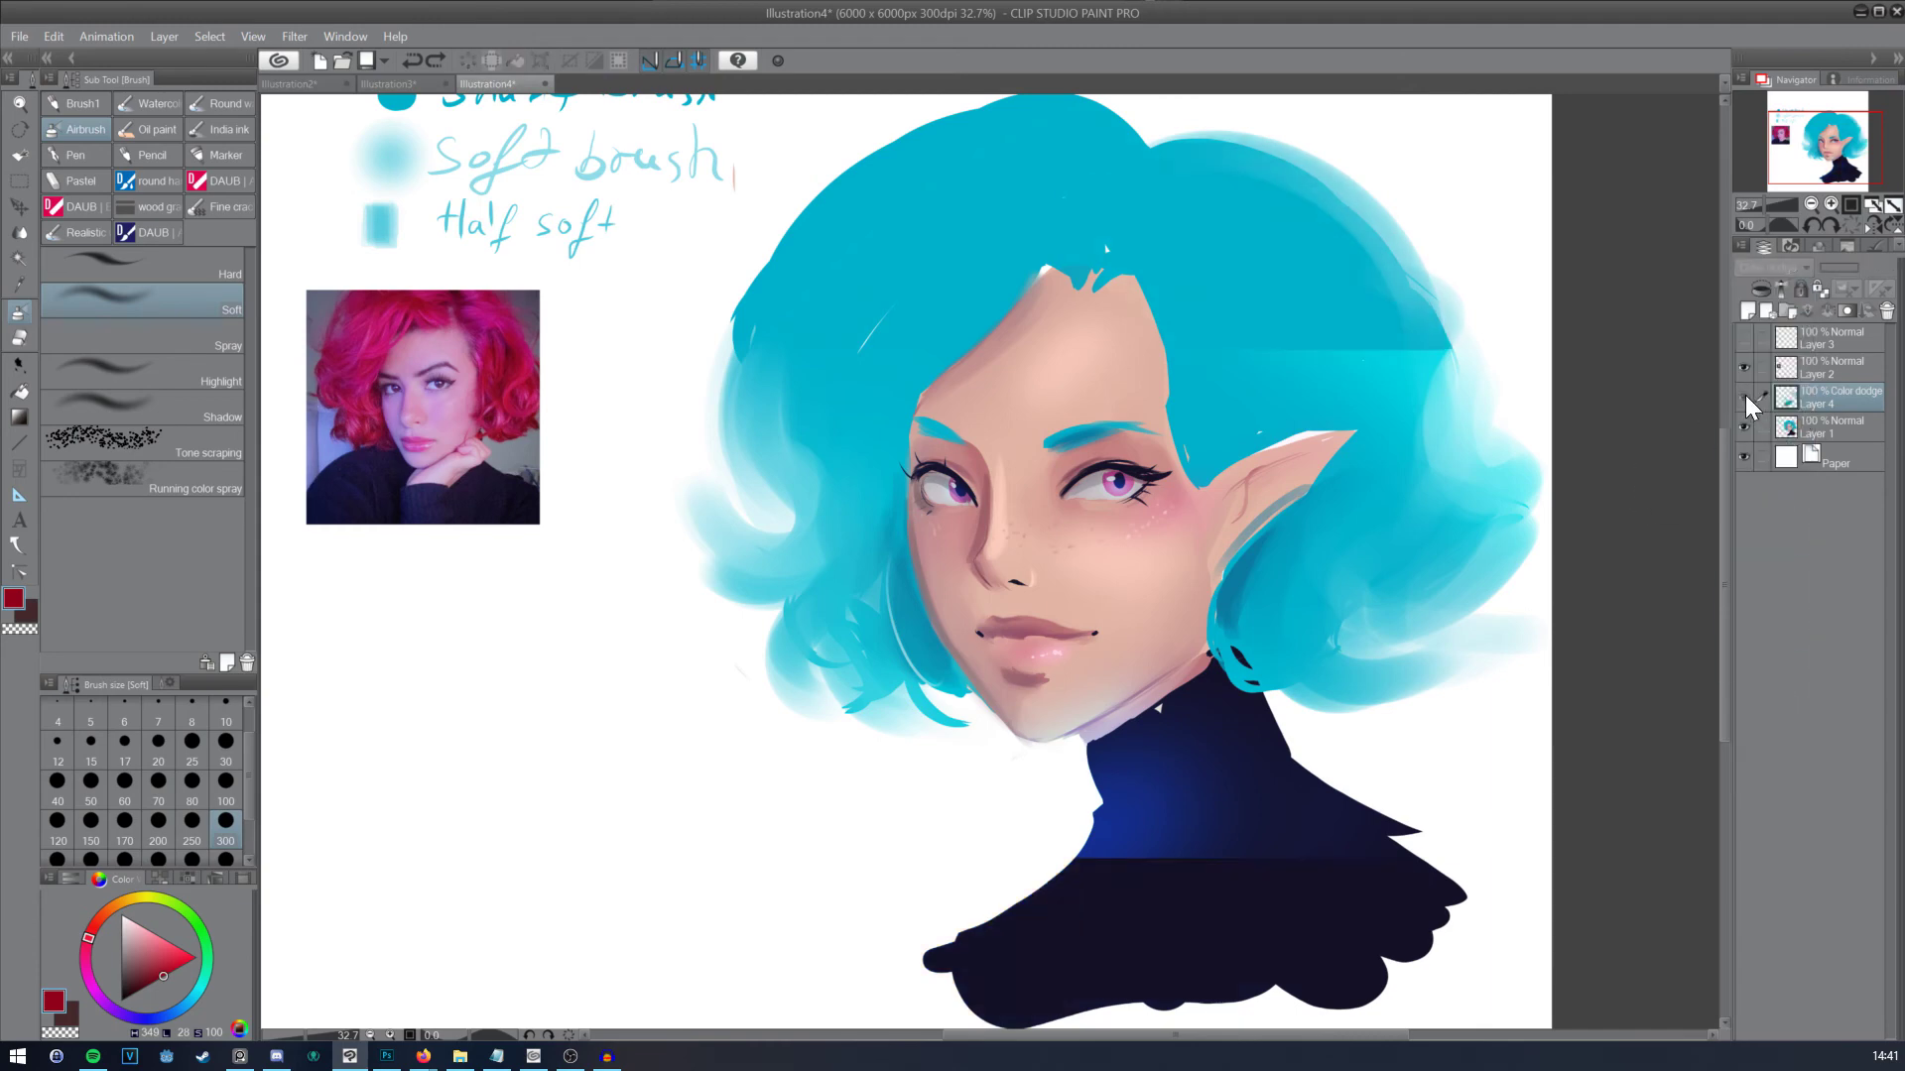
pyautogui.click(1745, 396)
# Step: Try to merge the Color dodge layer with the base painting layer
pyautogui.click(1776, 424)
pyautogui.rightClick(1809, 398)
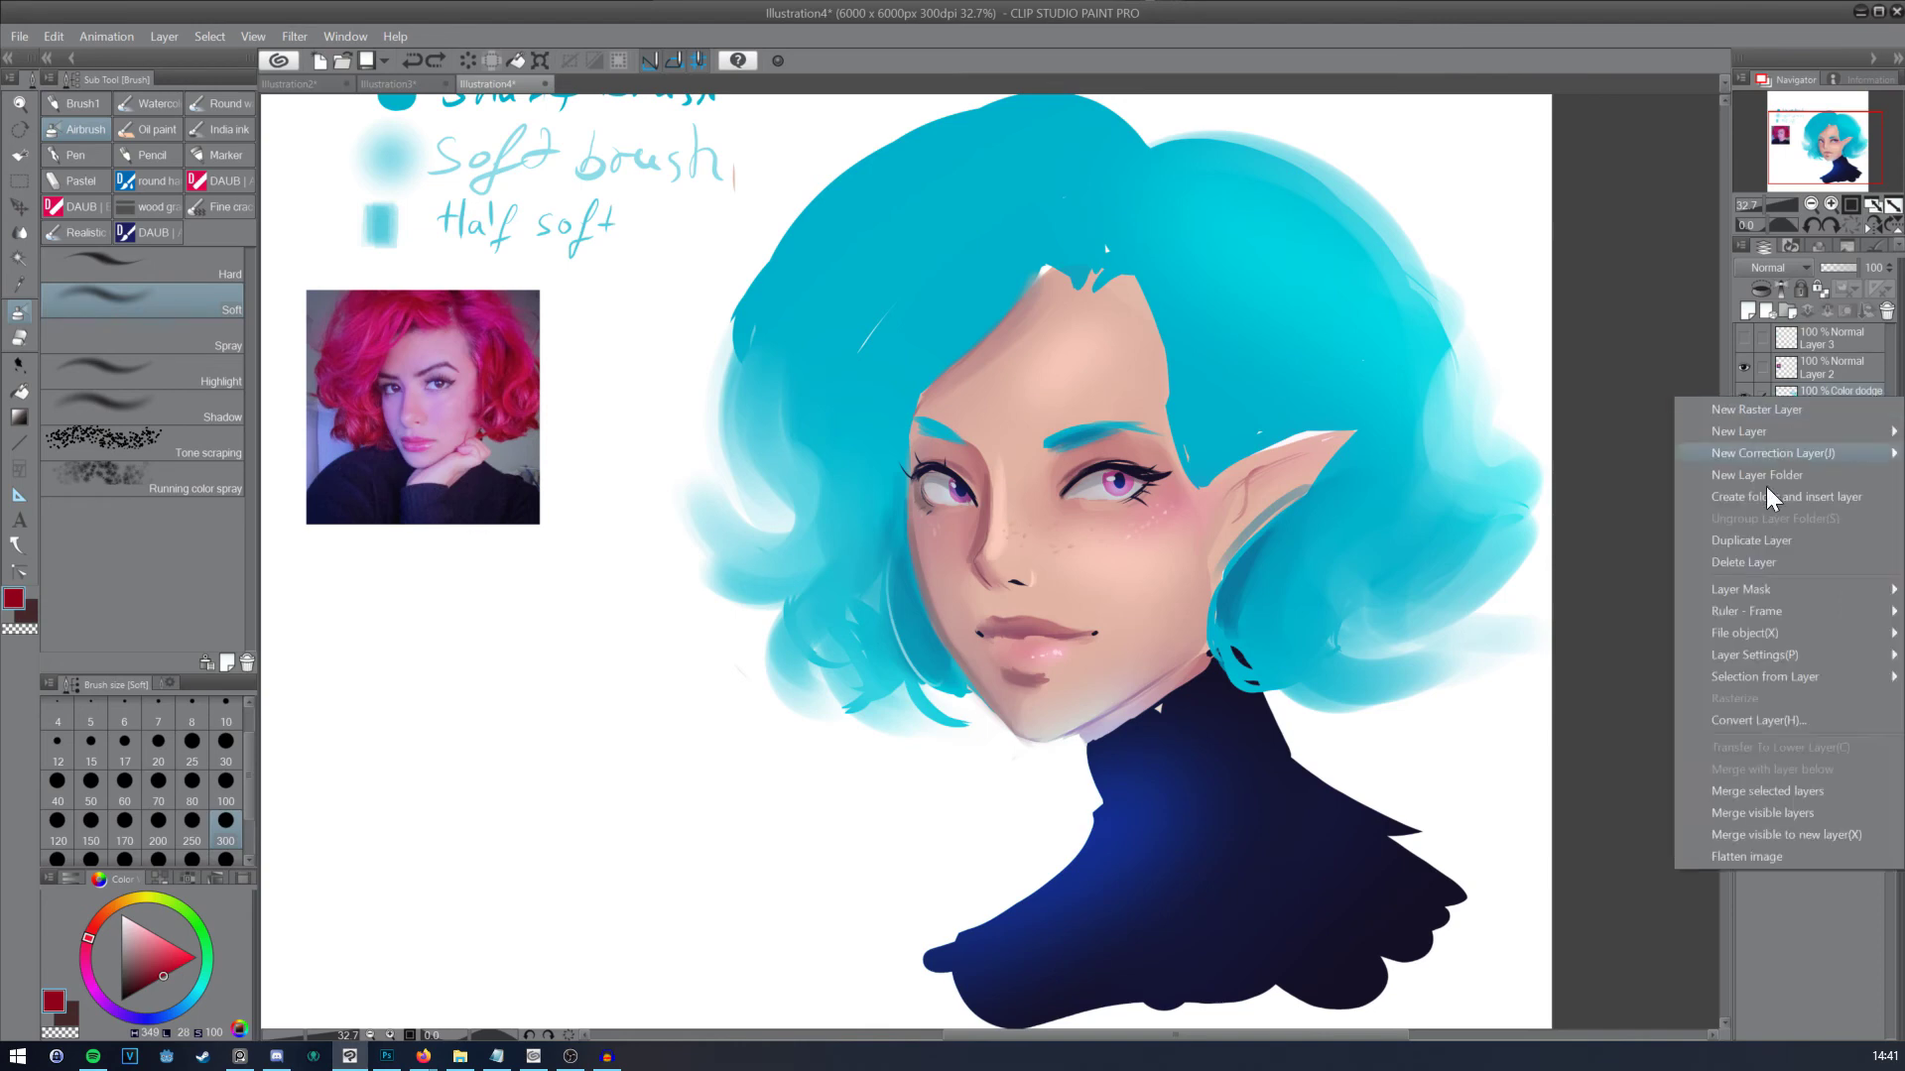
pyautogui.click(1717, 790)
pyautogui.hotkey('ctrl', 'z')
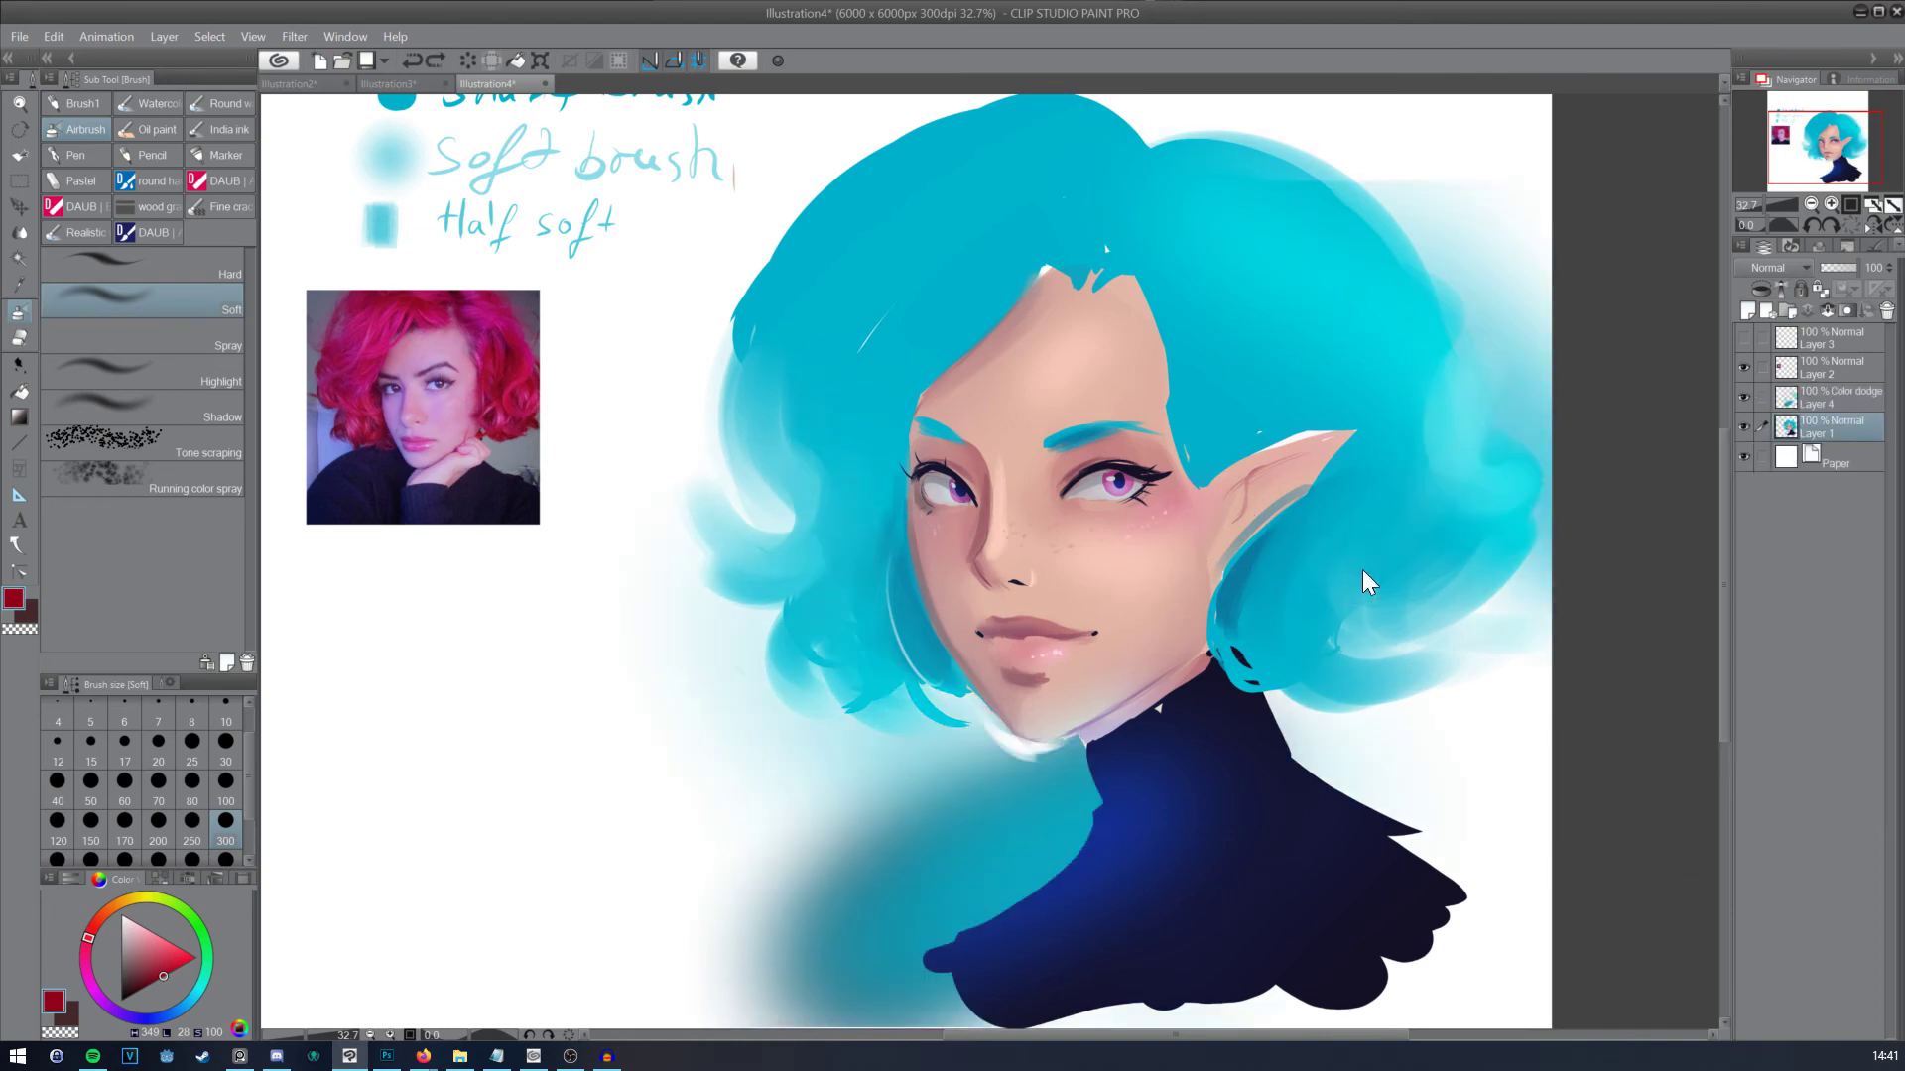
# Step: Hide the Color dodge layer and copy a 1004×840 screen capture of the portrait to the clipboard
pyautogui.click(1746, 396)
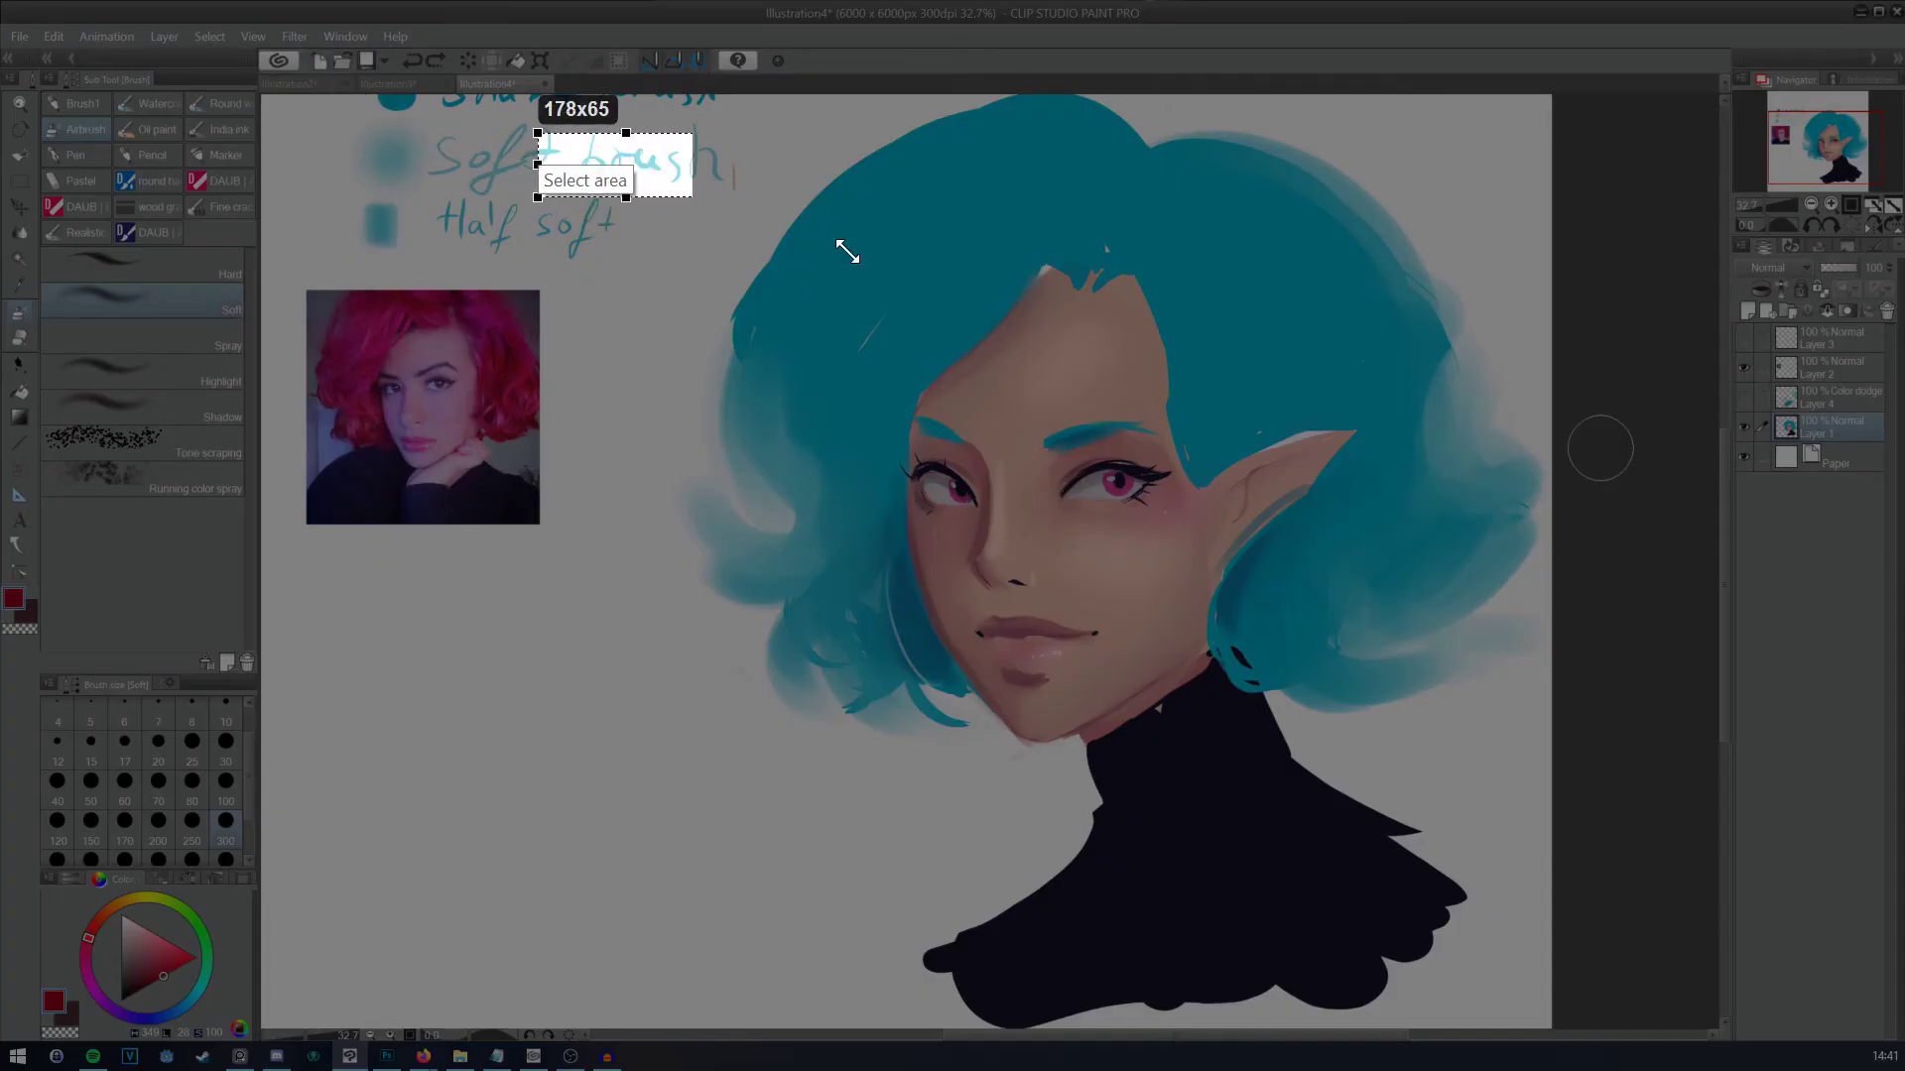
pyautogui.moveTo(537, 132); pyautogui.dragTo(1524, 957)
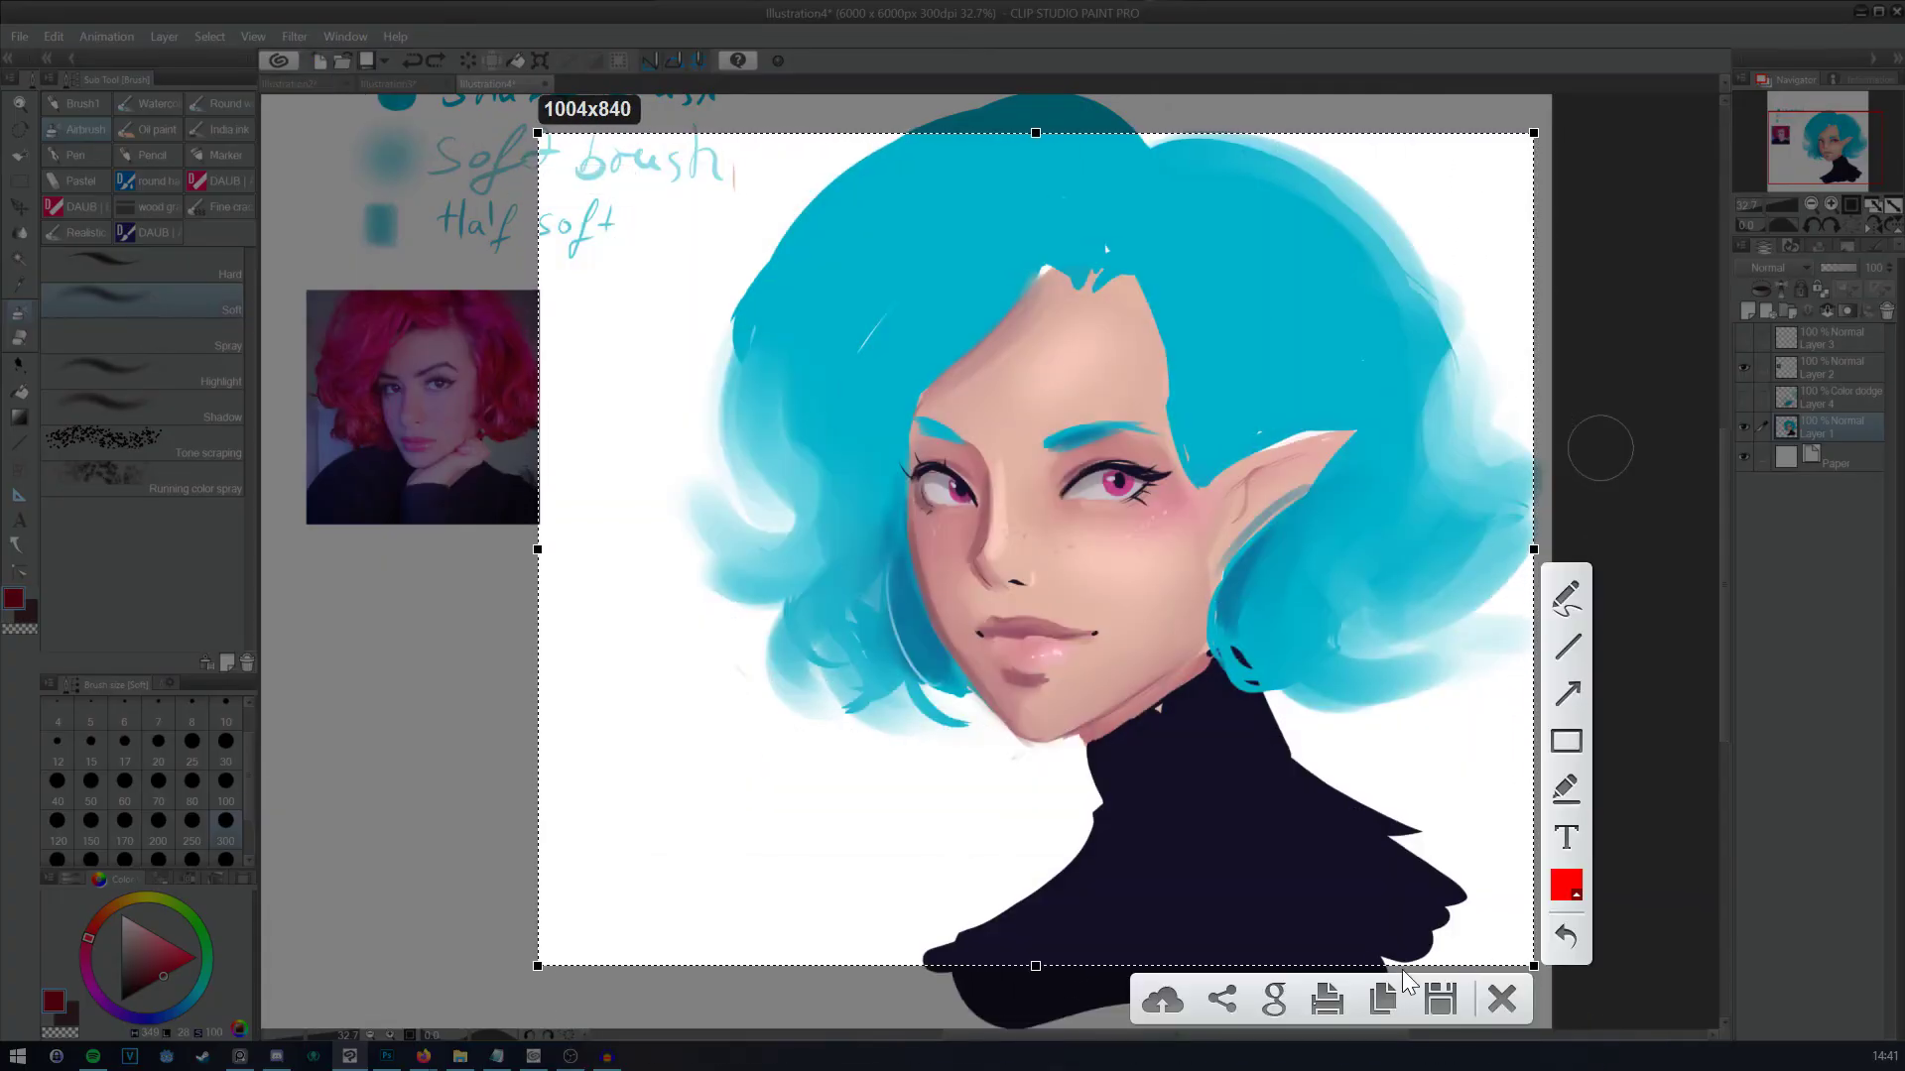
pyautogui.click(1389, 995)
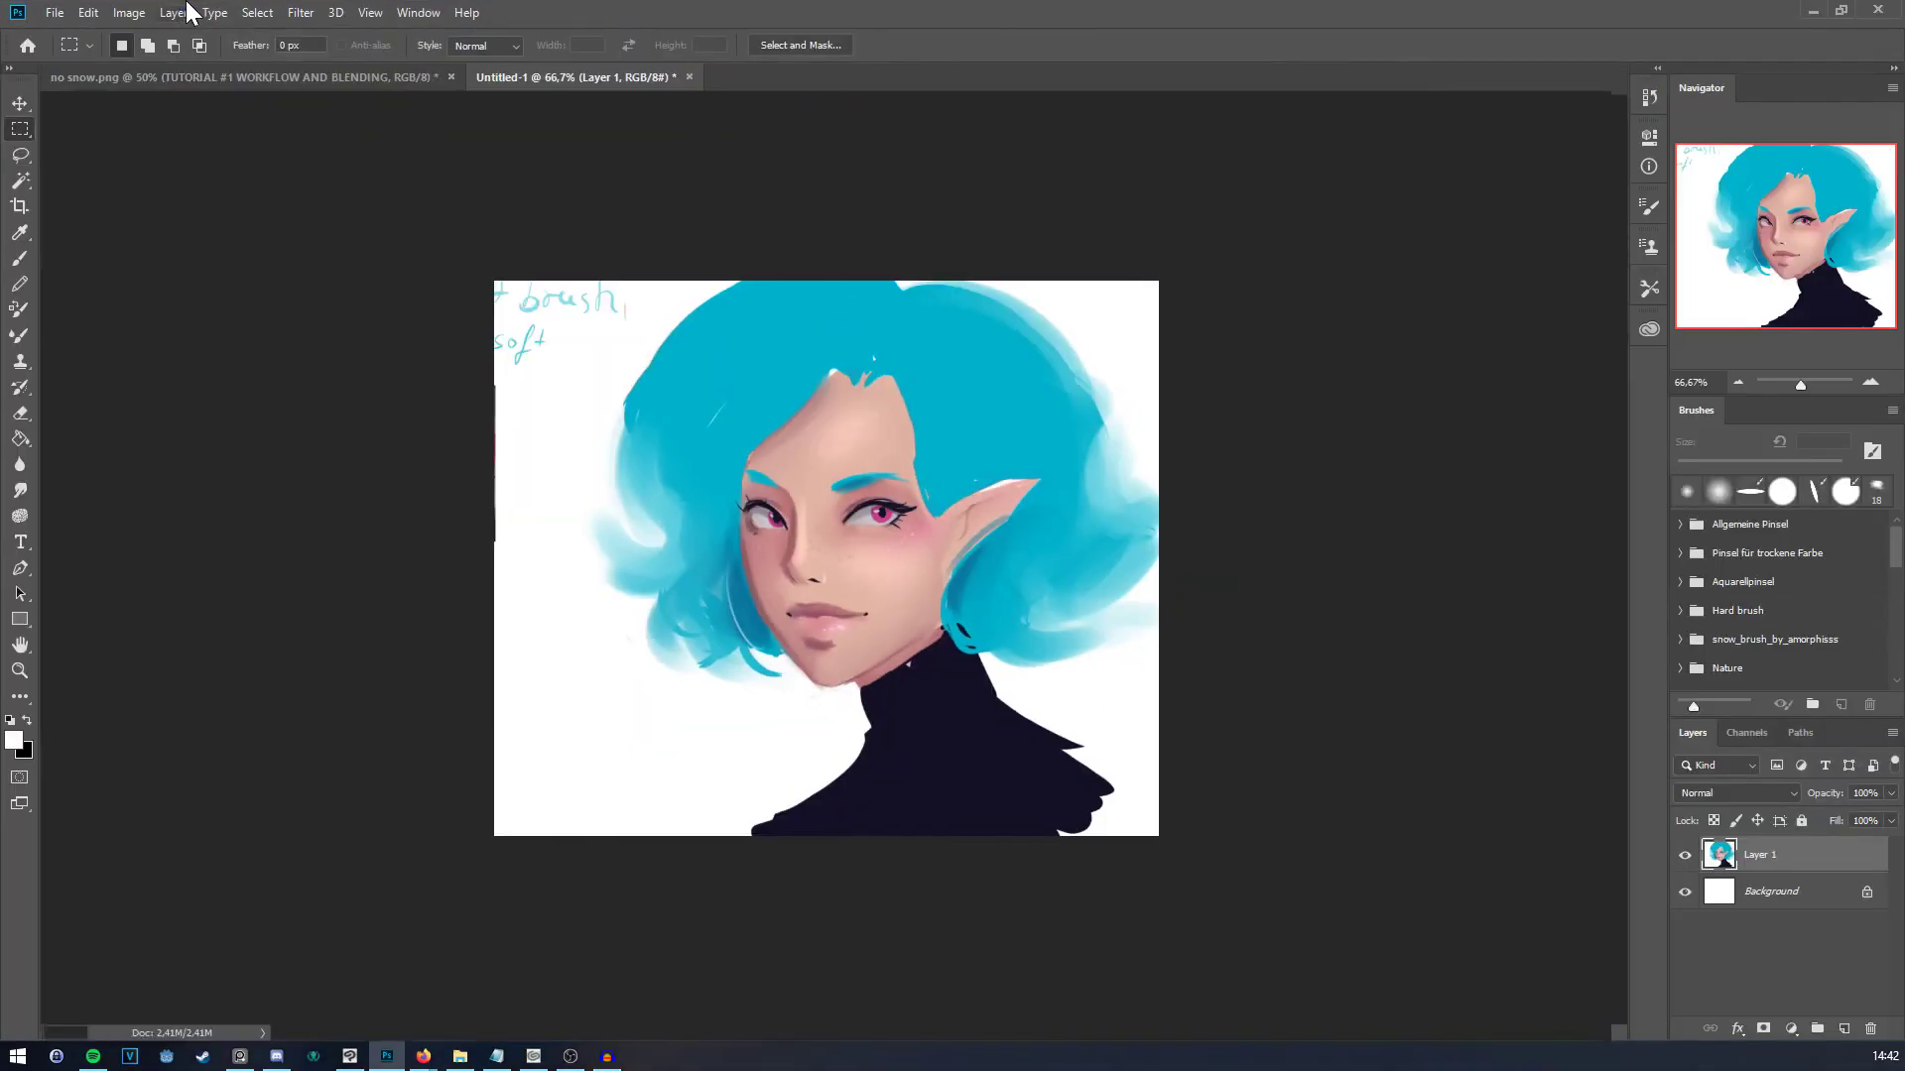
# Step: Crop the canvas to a shorter landscape frame, trimming the crown of the hair and the lower shoulders
pyautogui.click(20, 206)
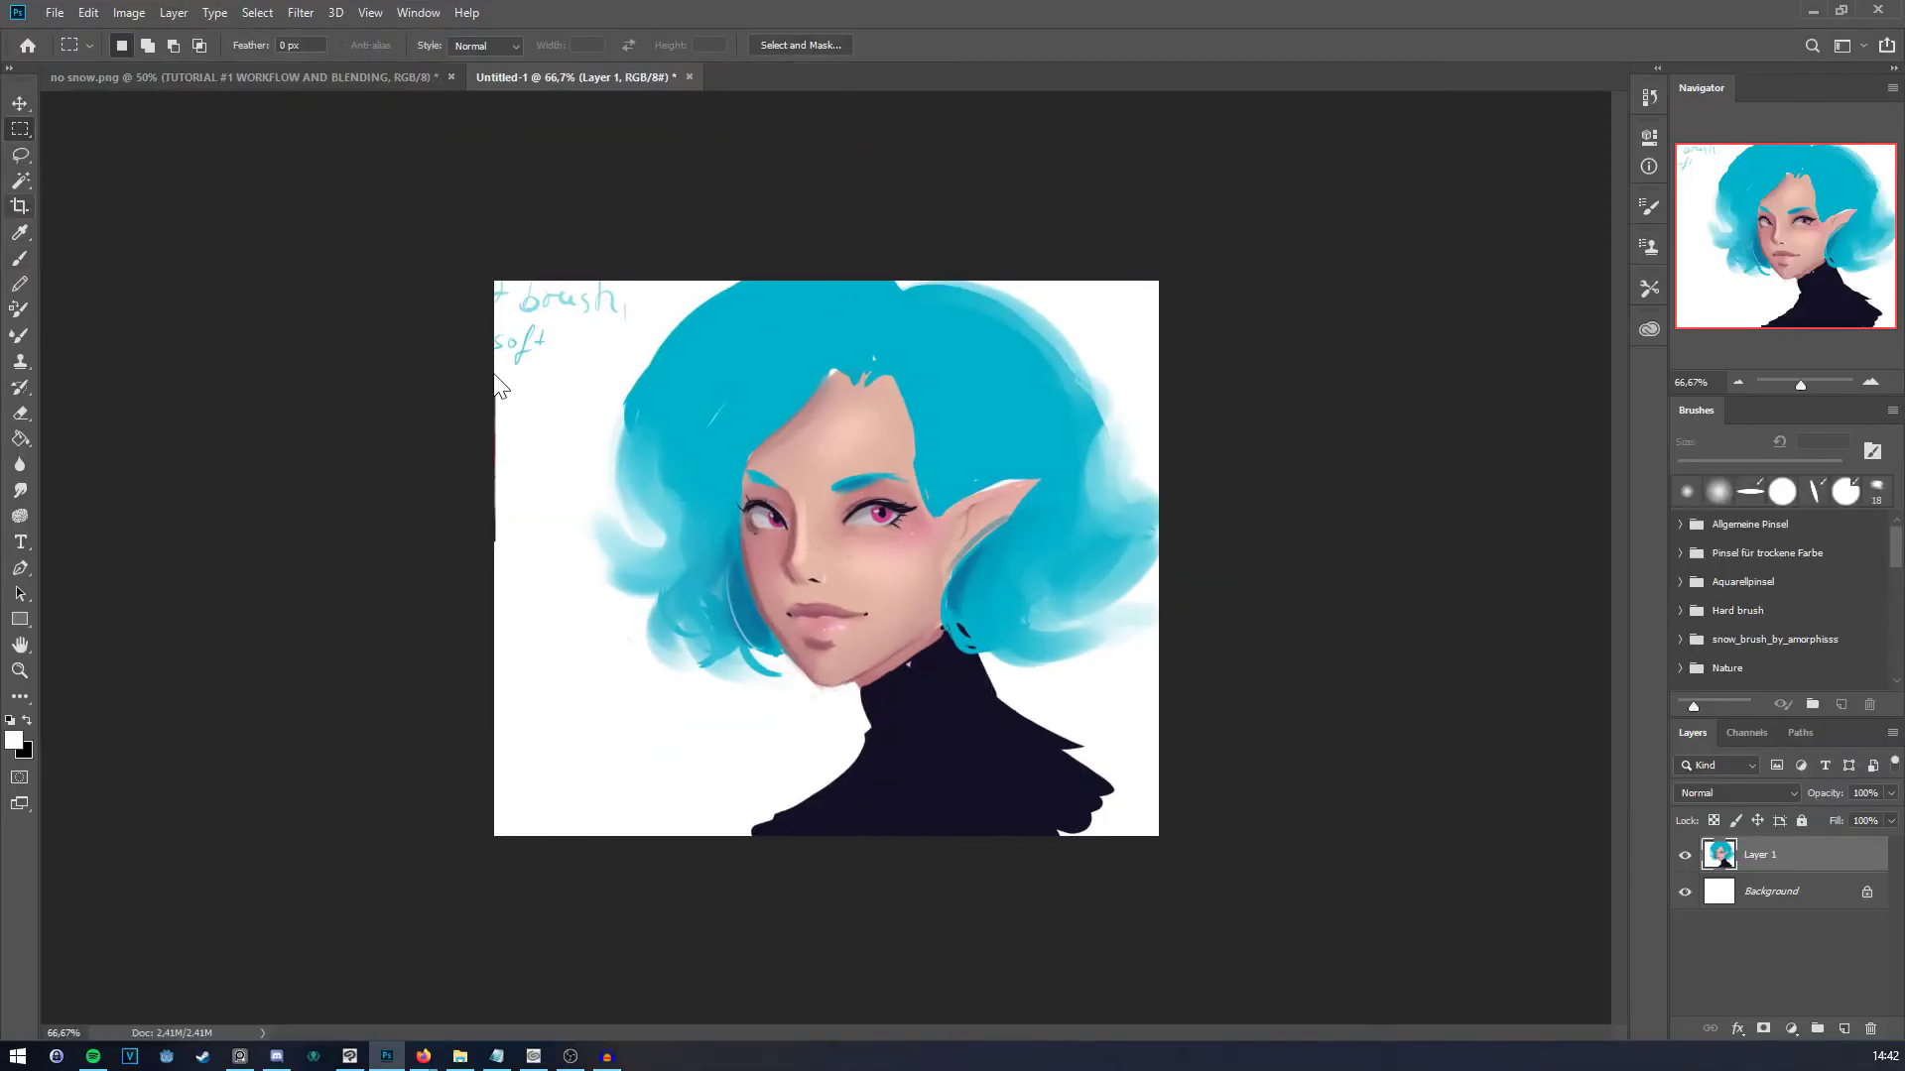
pyautogui.moveTo(825, 276); pyautogui.dragTo(824, 359)
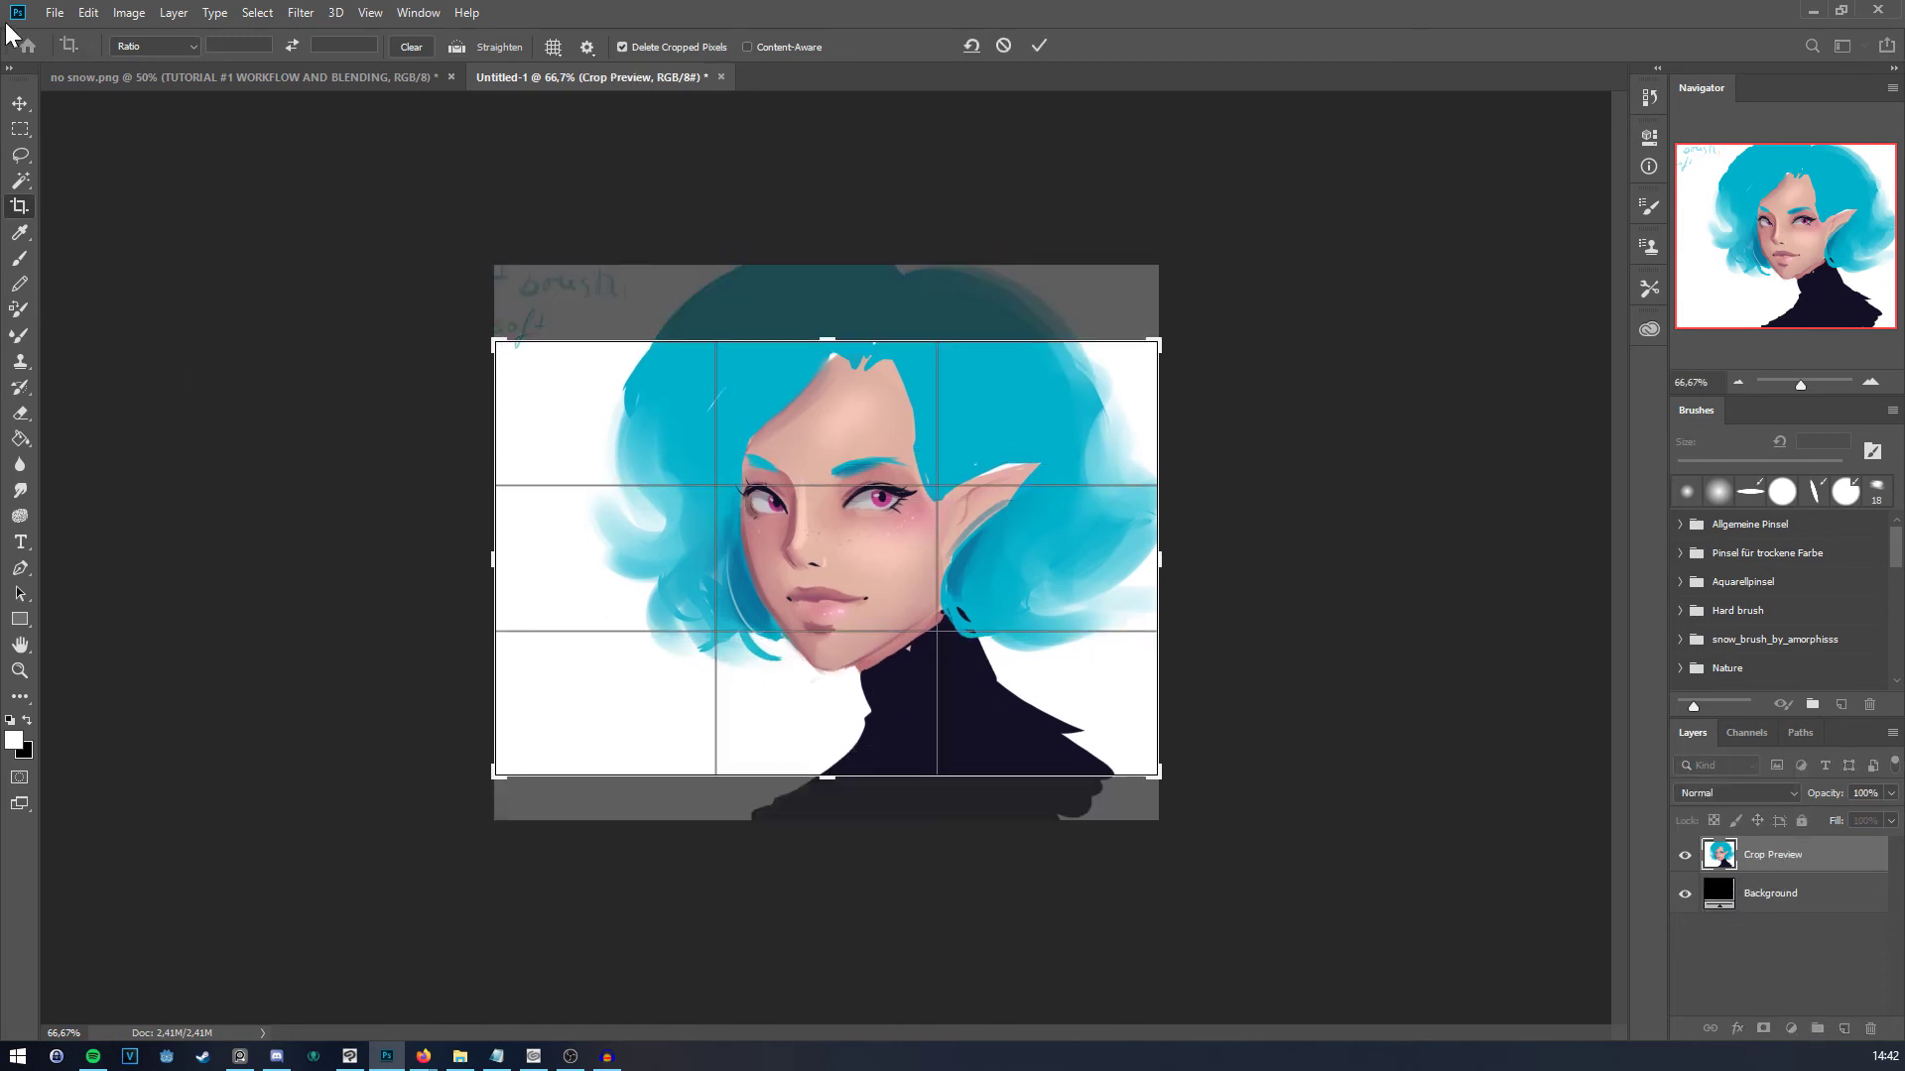
pyautogui.click(20, 153)
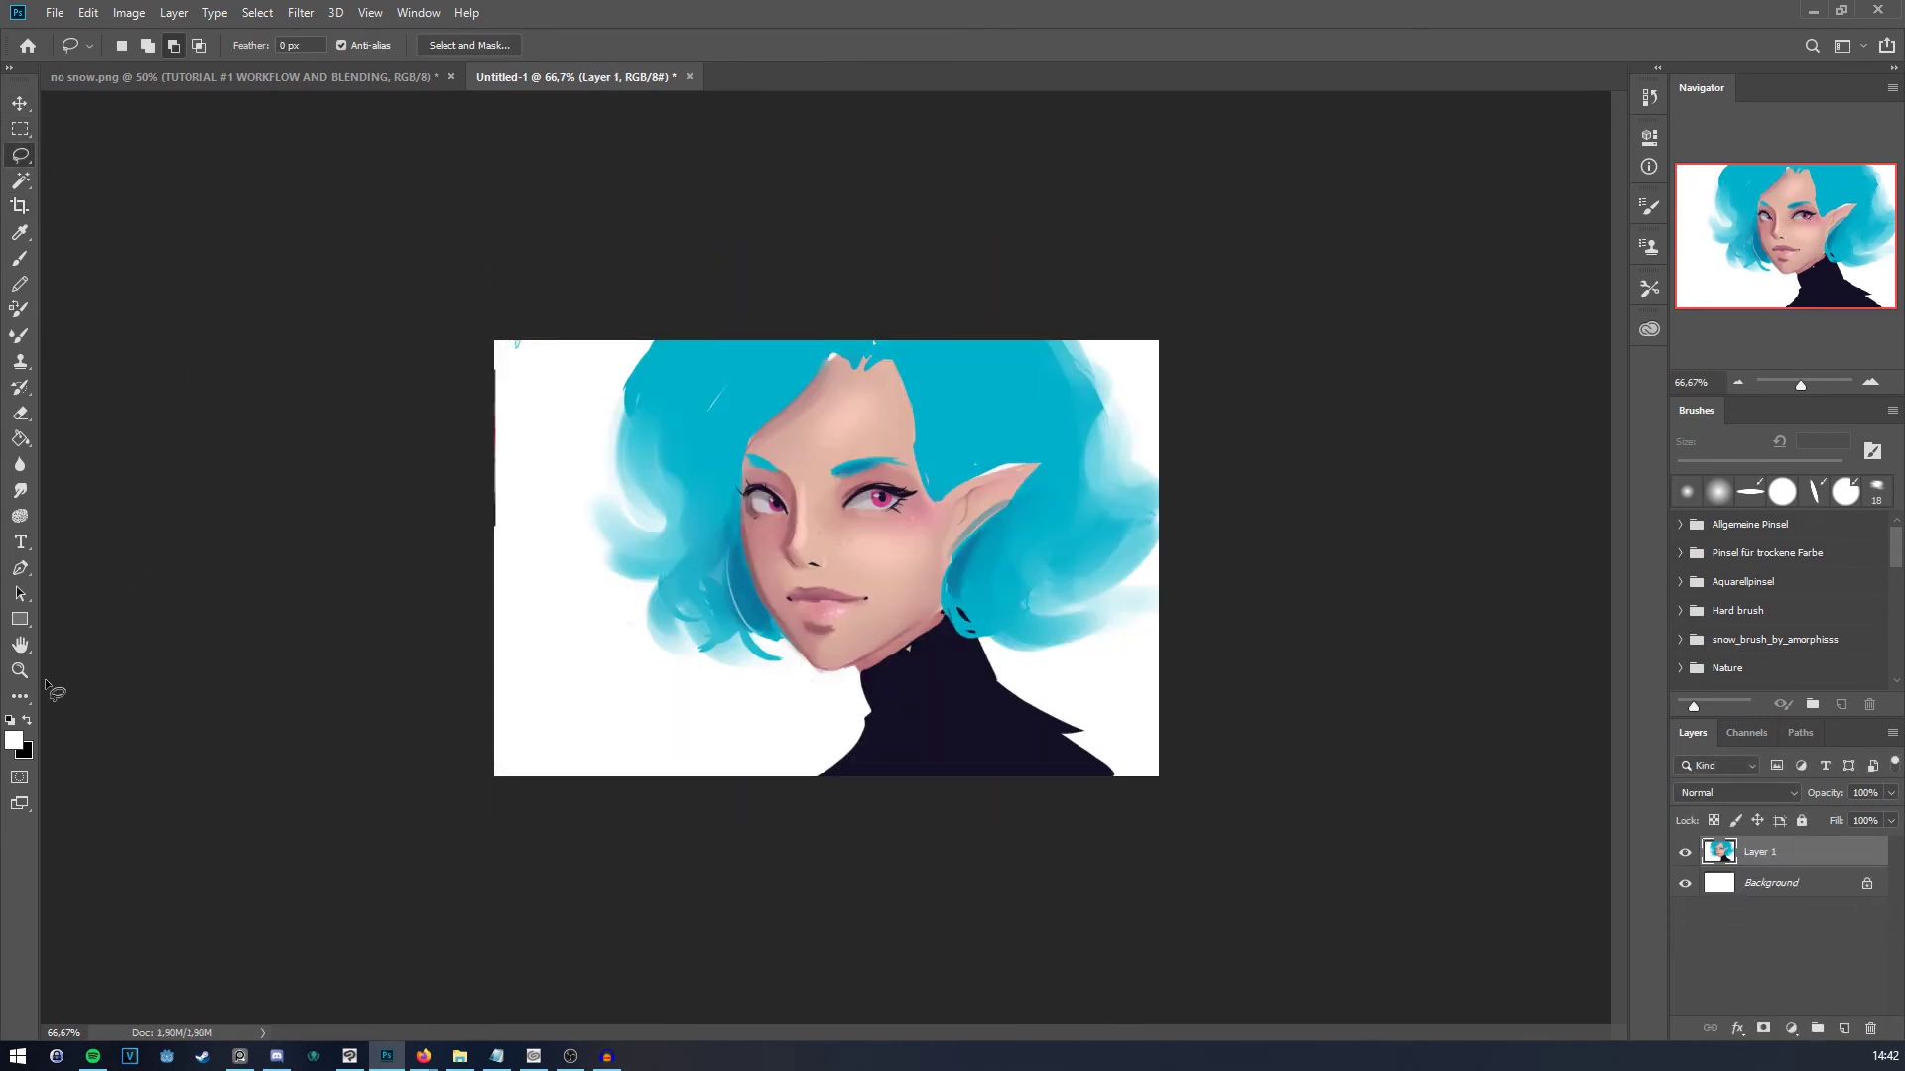
# Step: Add a new layer above the portrait and fill it with a skin tone sampled from the cheek
pyautogui.click(19, 670)
pyautogui.click(878, 496)
pyautogui.click(744, 496)
pyautogui.rightClick(1085, 515)
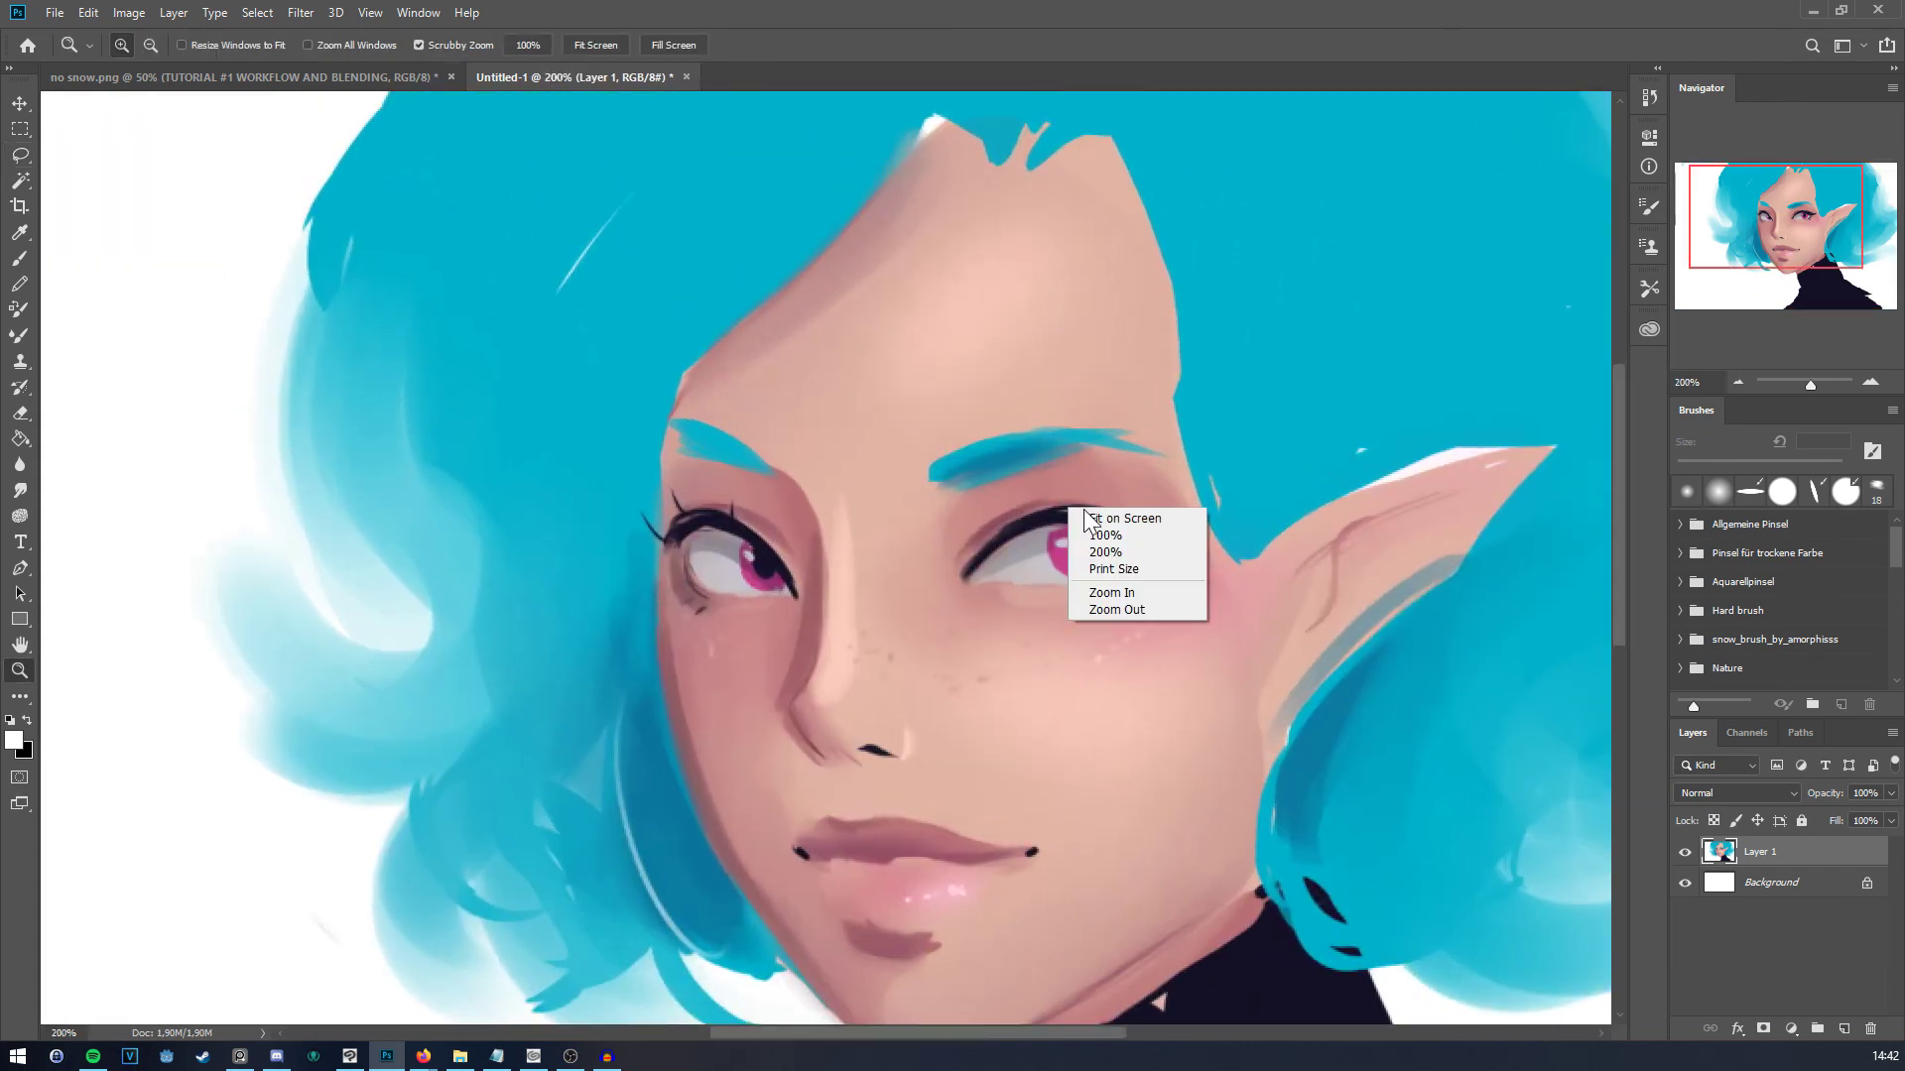
pyautogui.click(1091, 518)
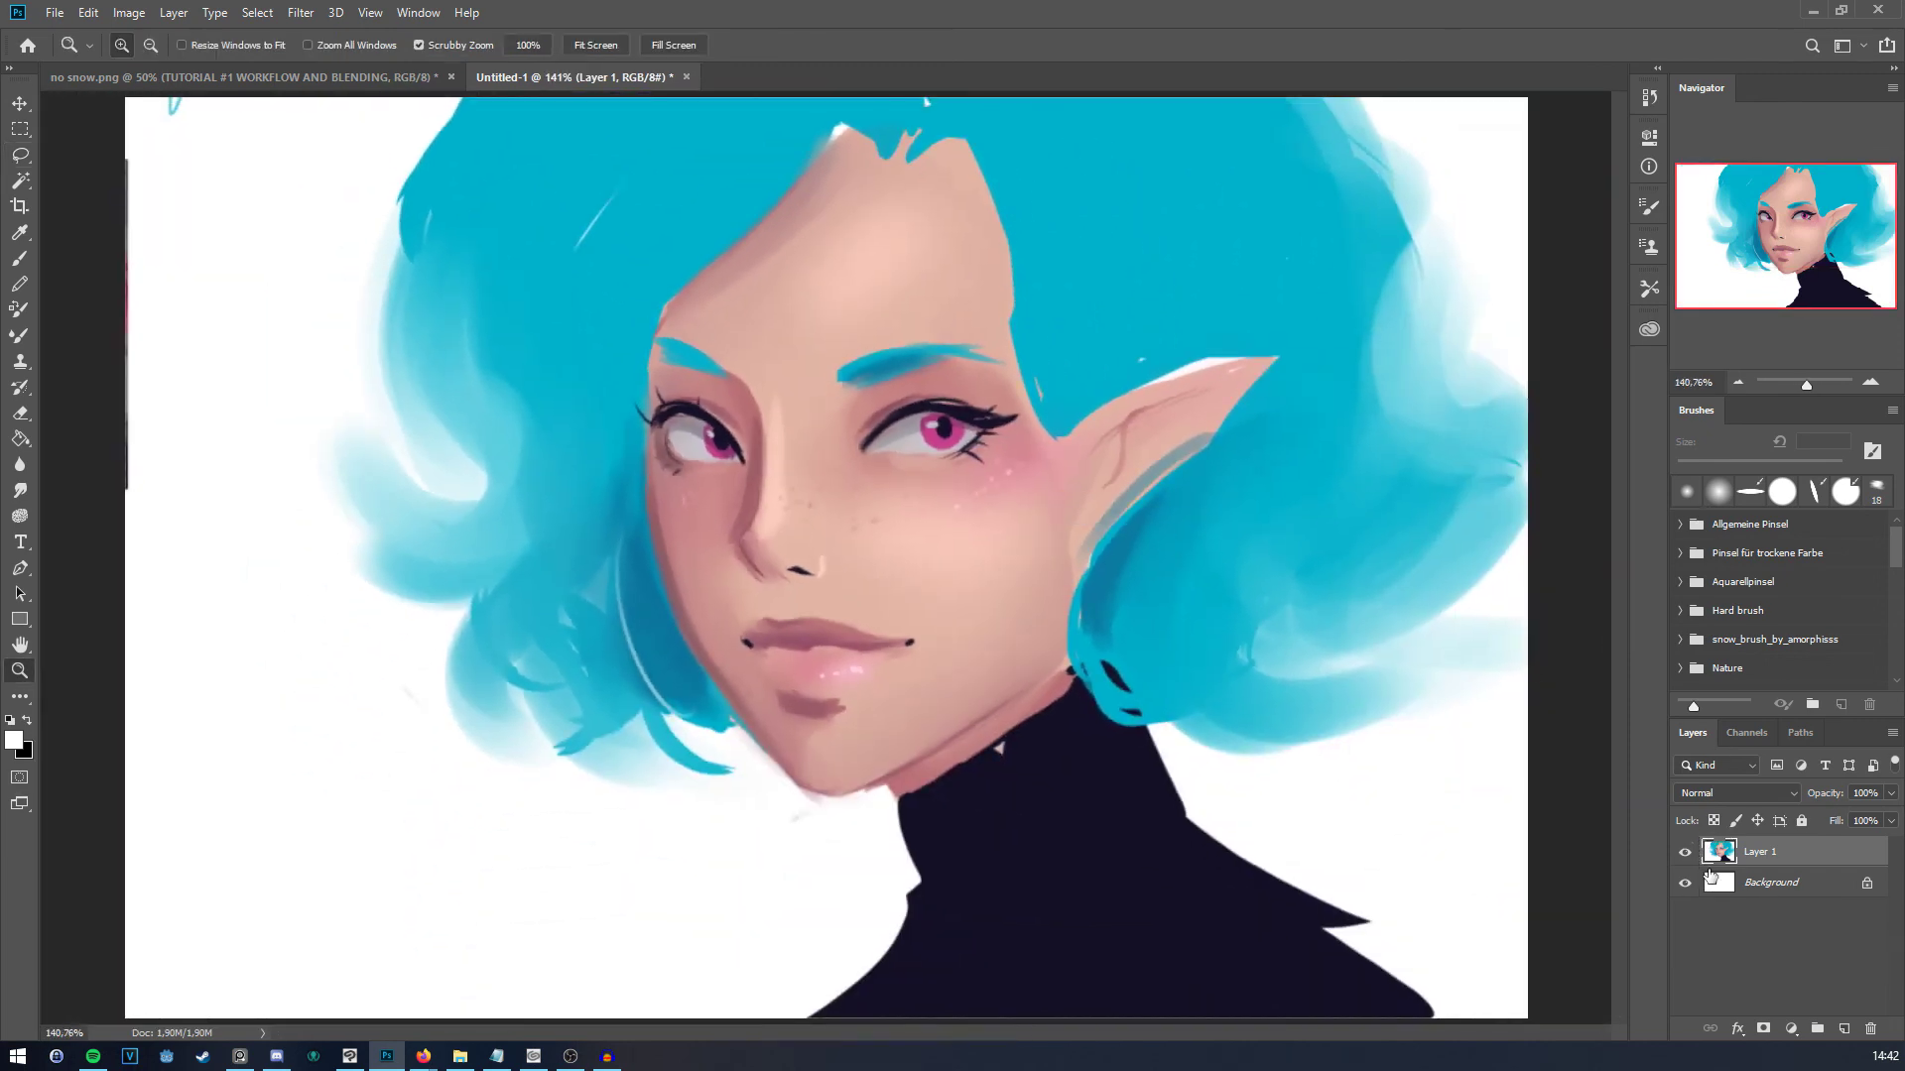
pyautogui.click(1843, 1029)
pyautogui.click(20, 438)
pyautogui.keyDown('alt'); pyautogui.click(888, 590); pyautogui.keyUp('alt')
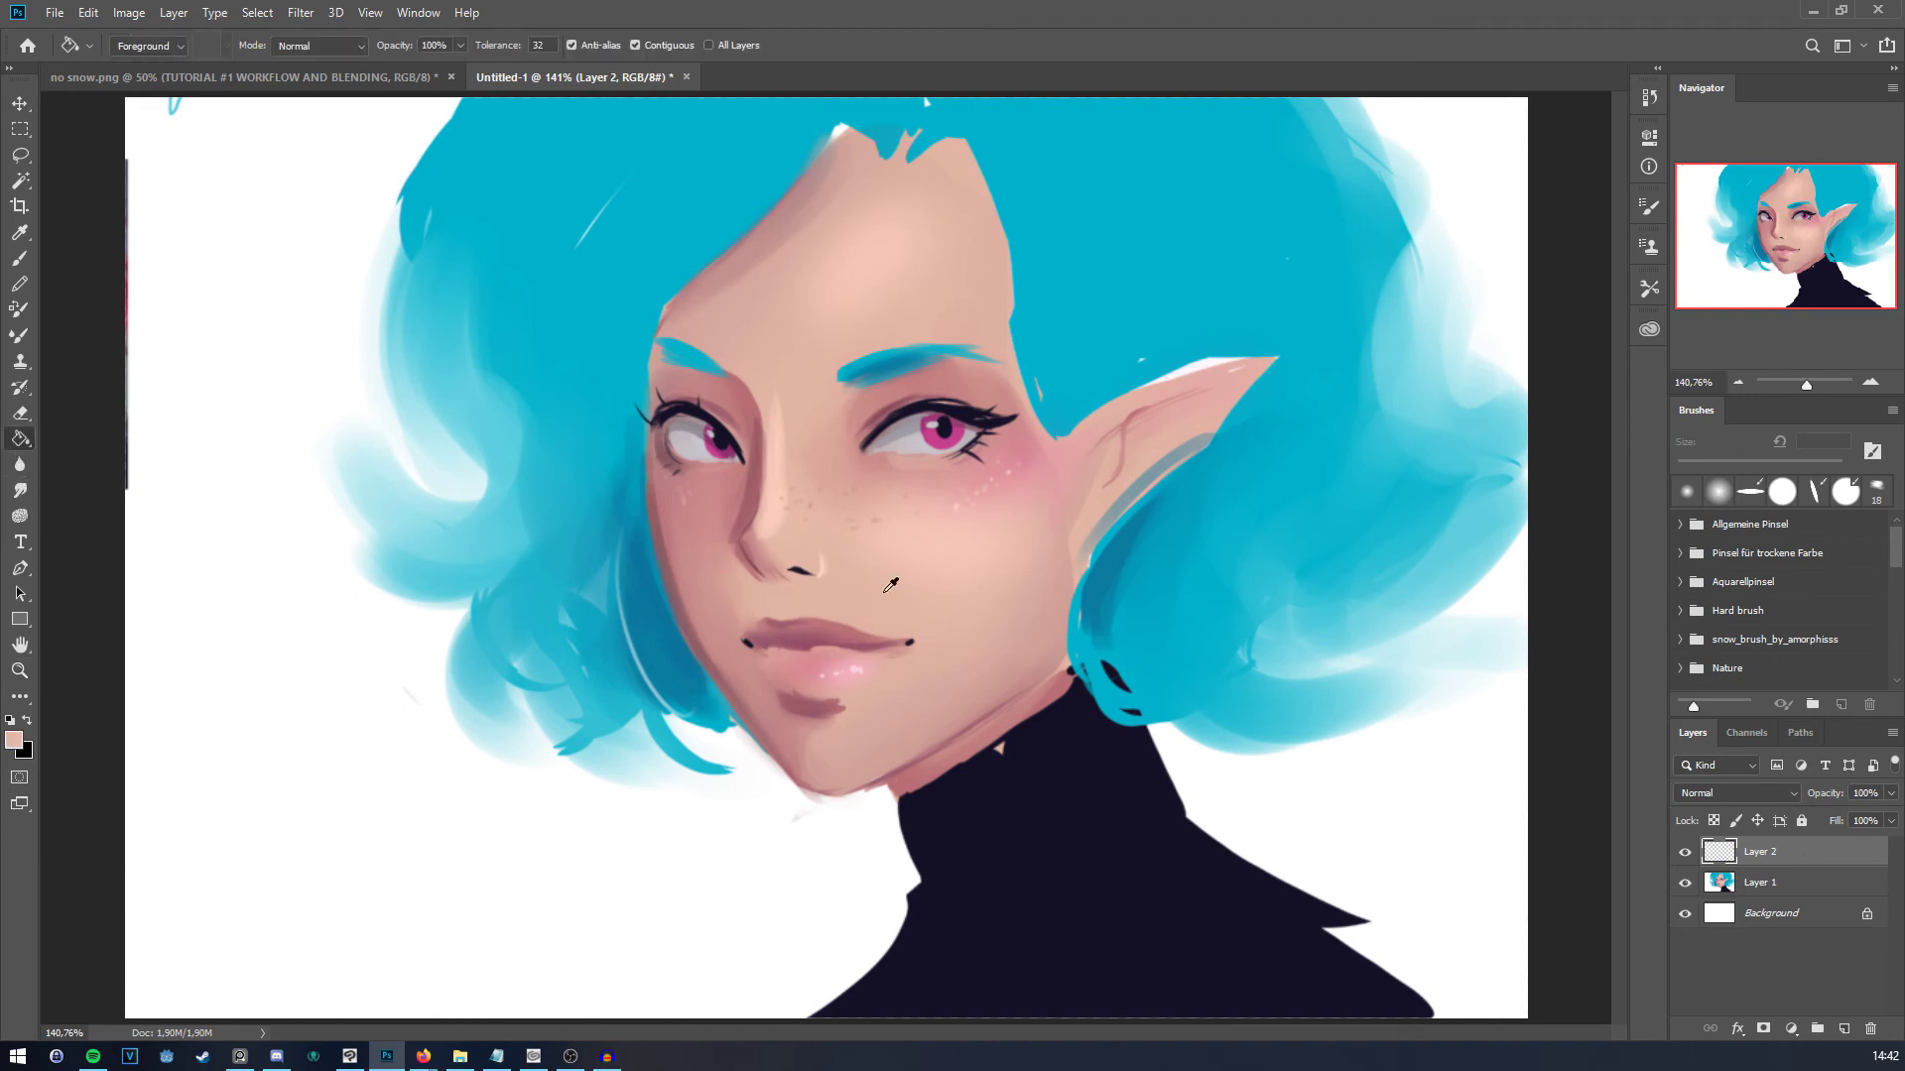
pyautogui.click(273, 473)
# Step: Apply the Add Noise filter to the skin-tone layer and set its blending mode to Soft Light
pyautogui.click(301, 13)
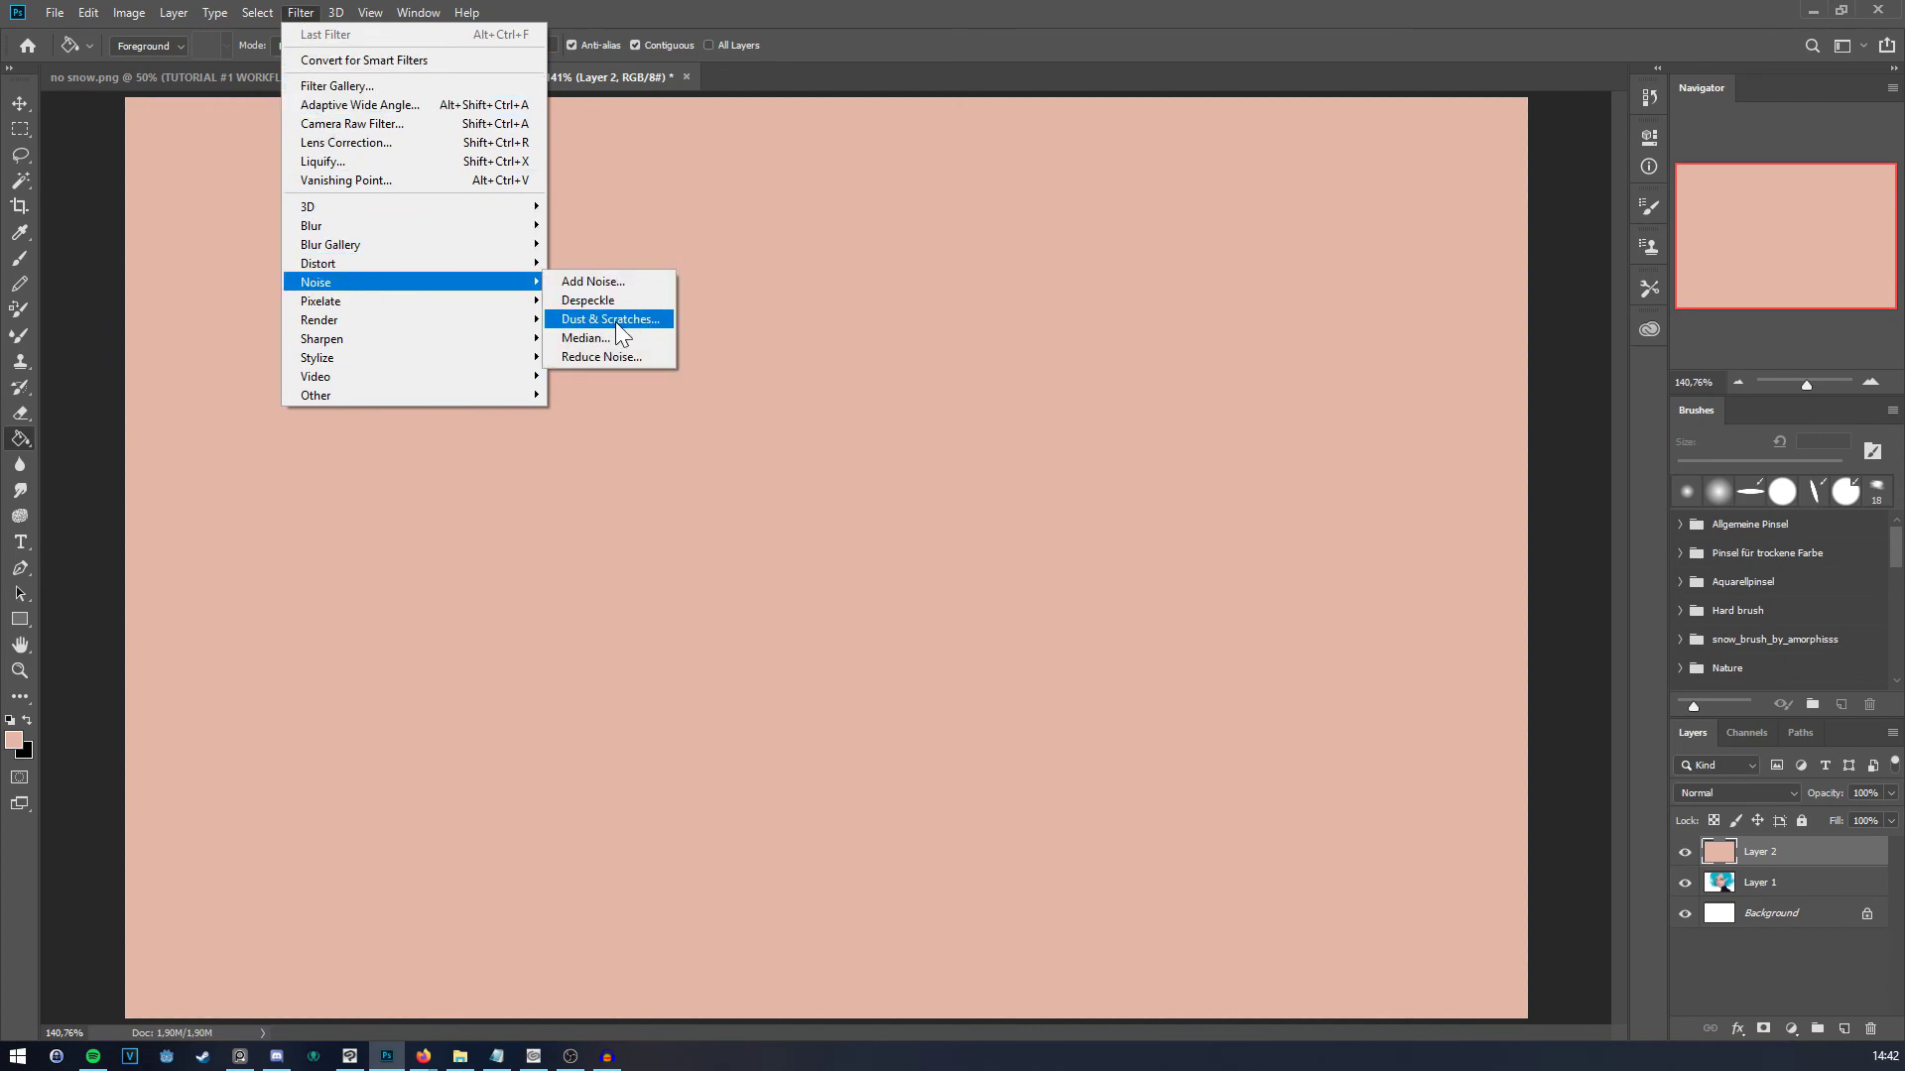
pyautogui.click(621, 286)
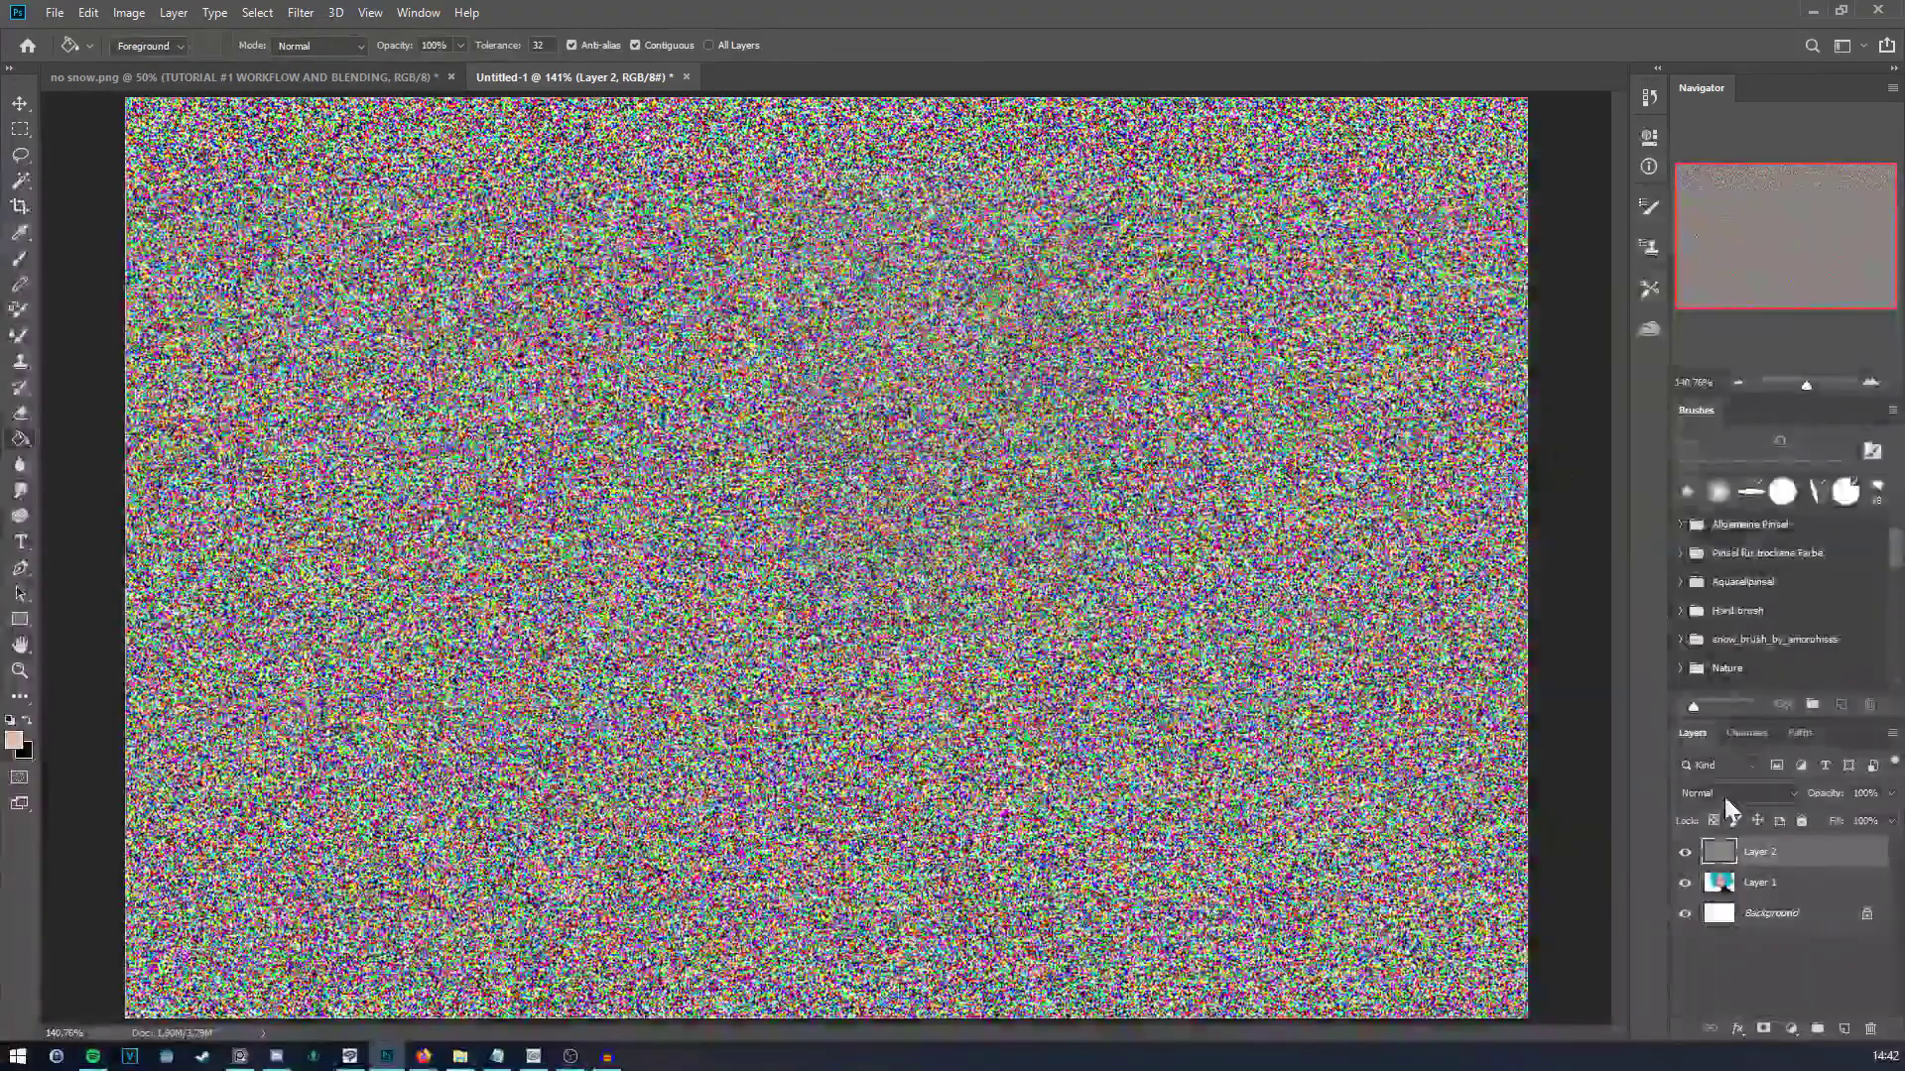
pyautogui.click(1719, 792)
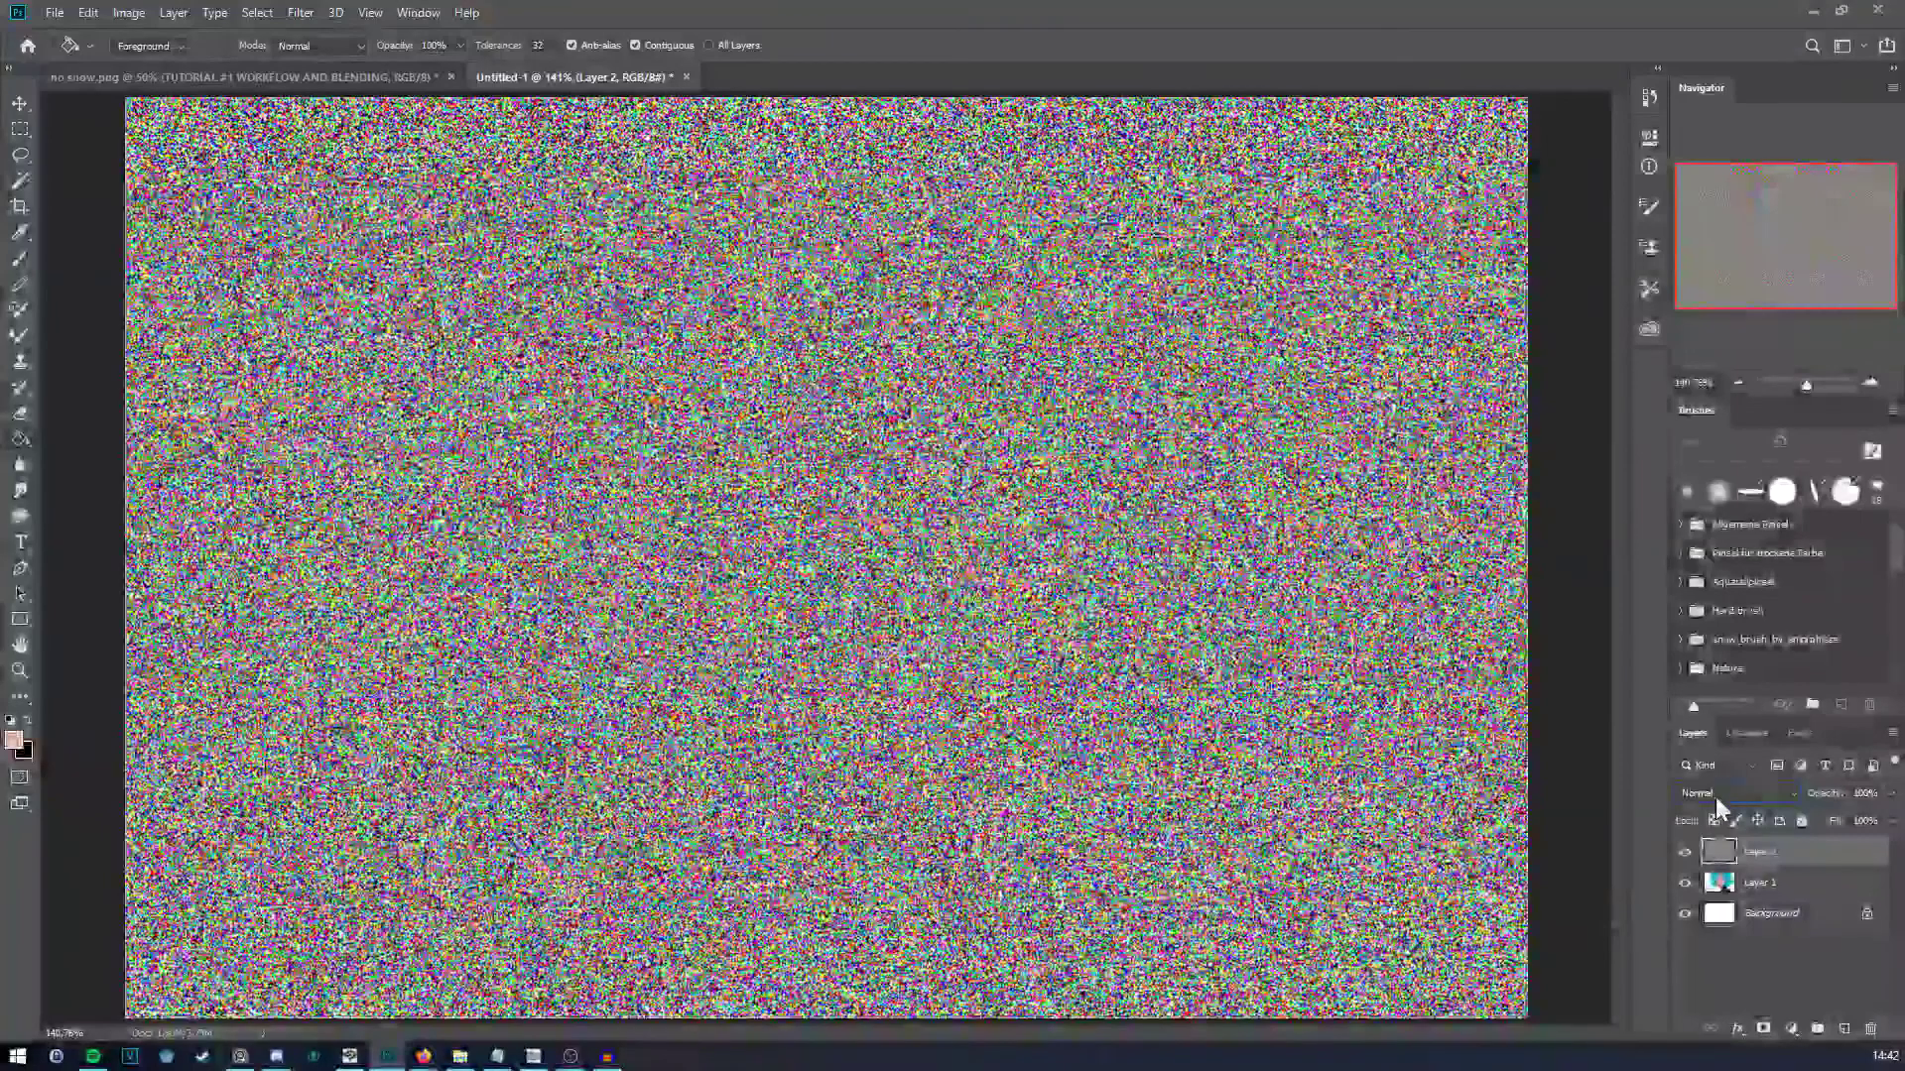
pyautogui.click(1773, 794)
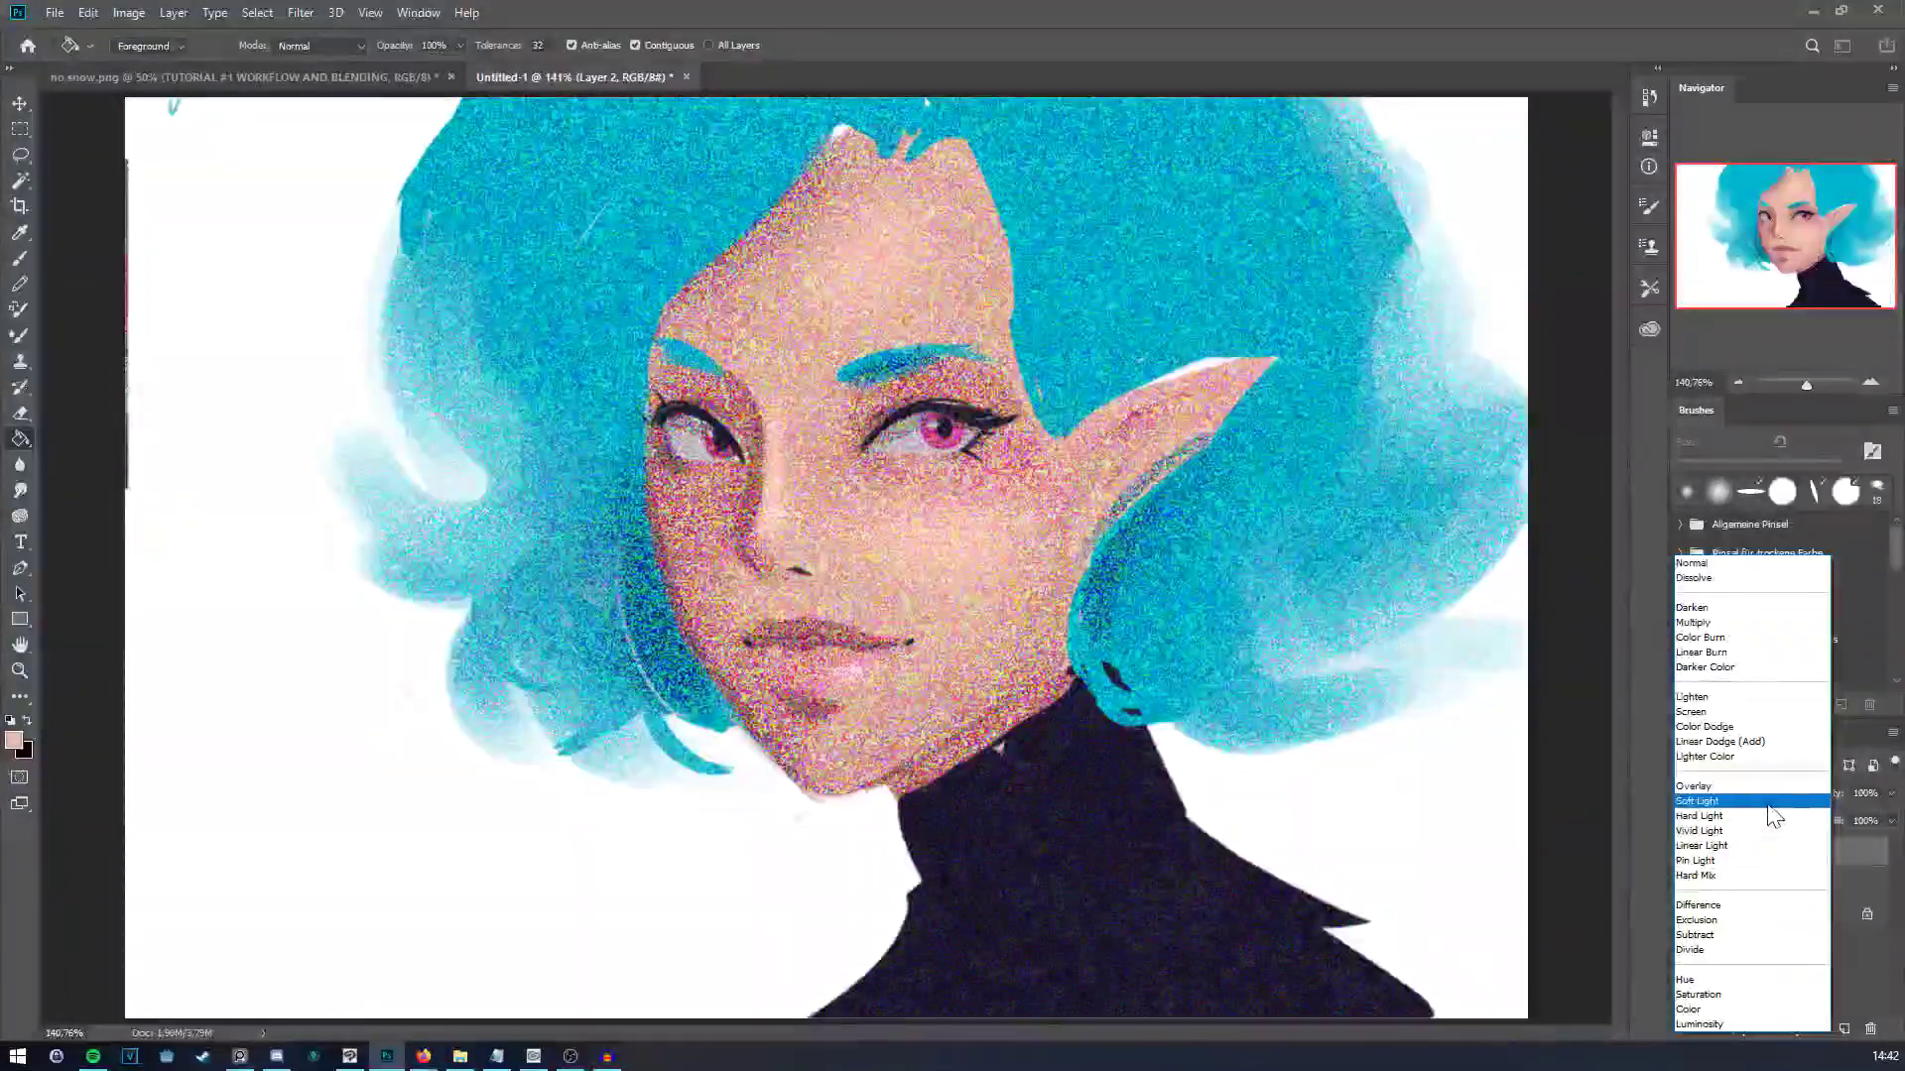
pyautogui.click(1767, 804)
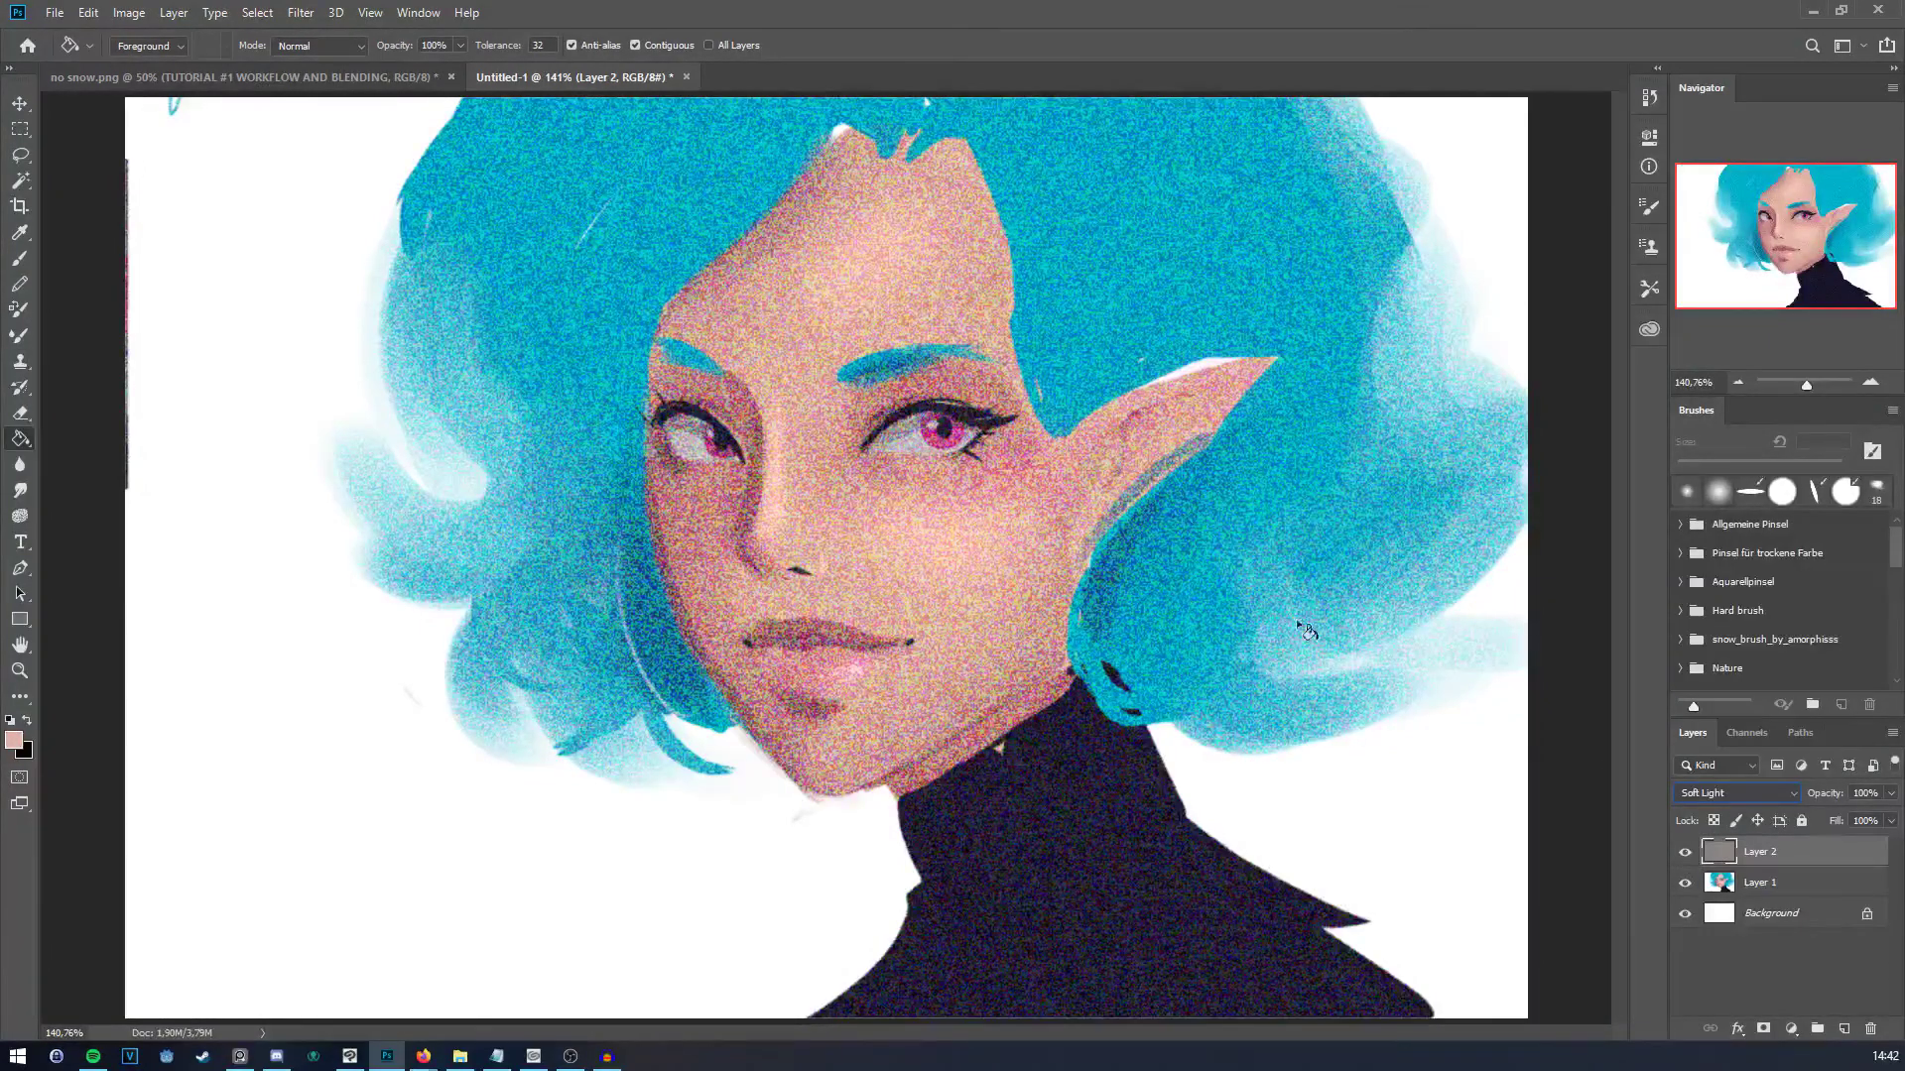
# Step: Set the noise layer's opacity to 4%
pyautogui.click(1888, 824)
pyautogui.click(1891, 793)
pyautogui.moveTo(1817, 816); pyautogui.dragTo(1811, 815)
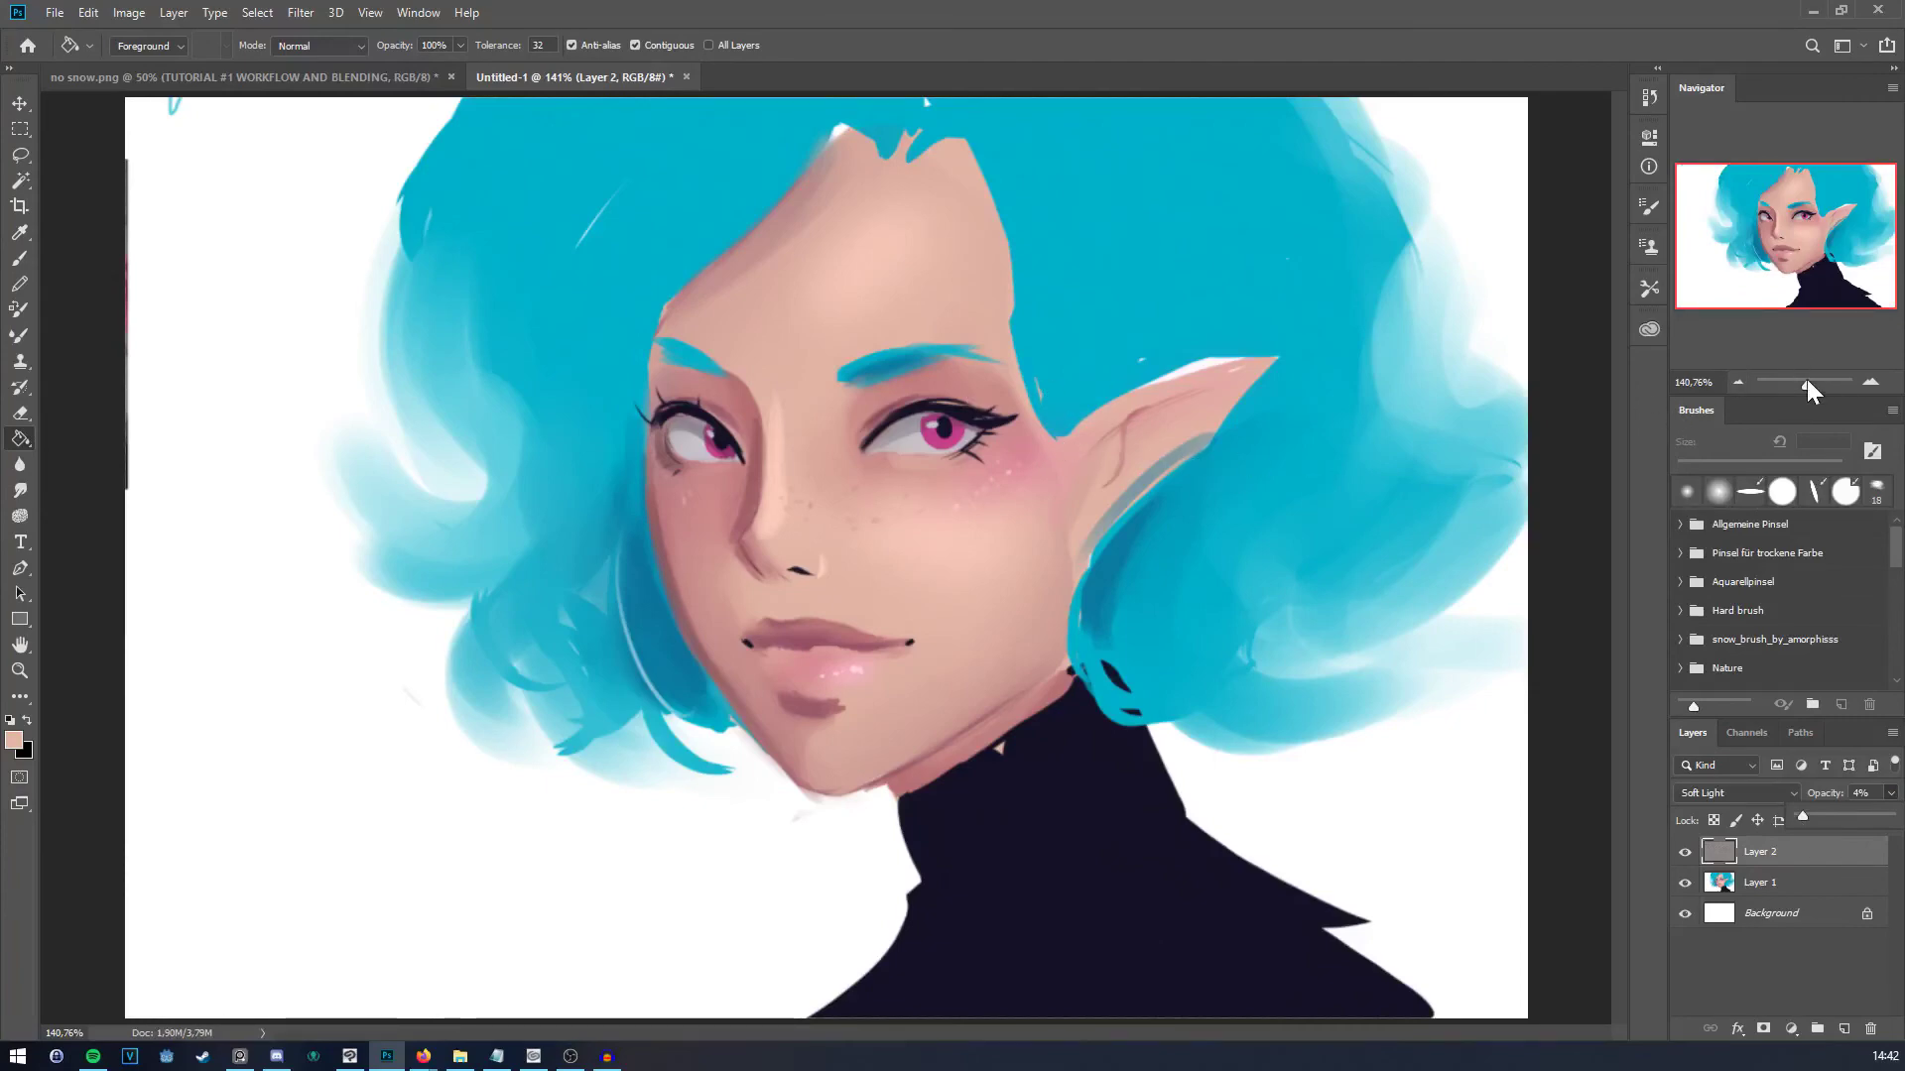
pyautogui.moveTo(1806, 381)
pyautogui.mouseDown()
pyautogui.moveTo(1824, 377)
pyautogui.moveTo(1809, 387)
pyautogui.mouseUp()
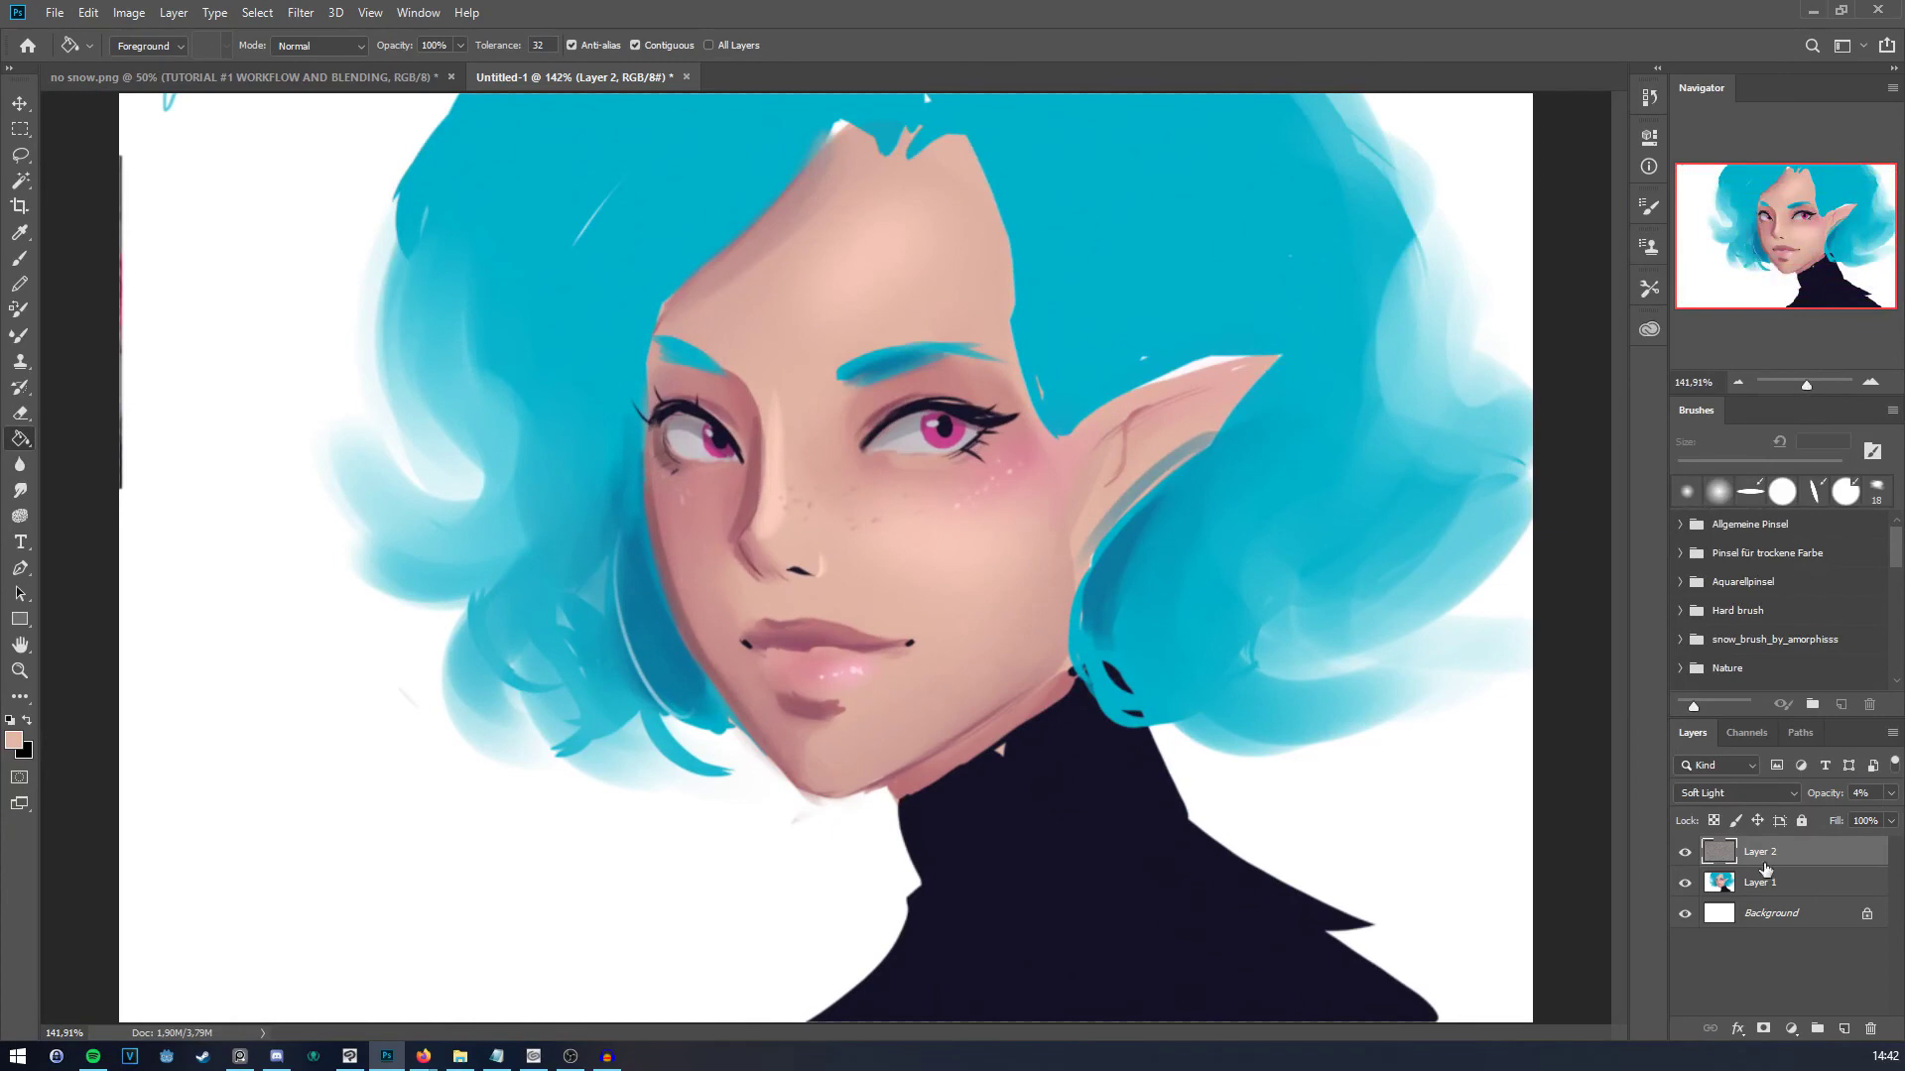
# Step: Merge the portrait and noise layers into the background
pyautogui.rightClick(1821, 877)
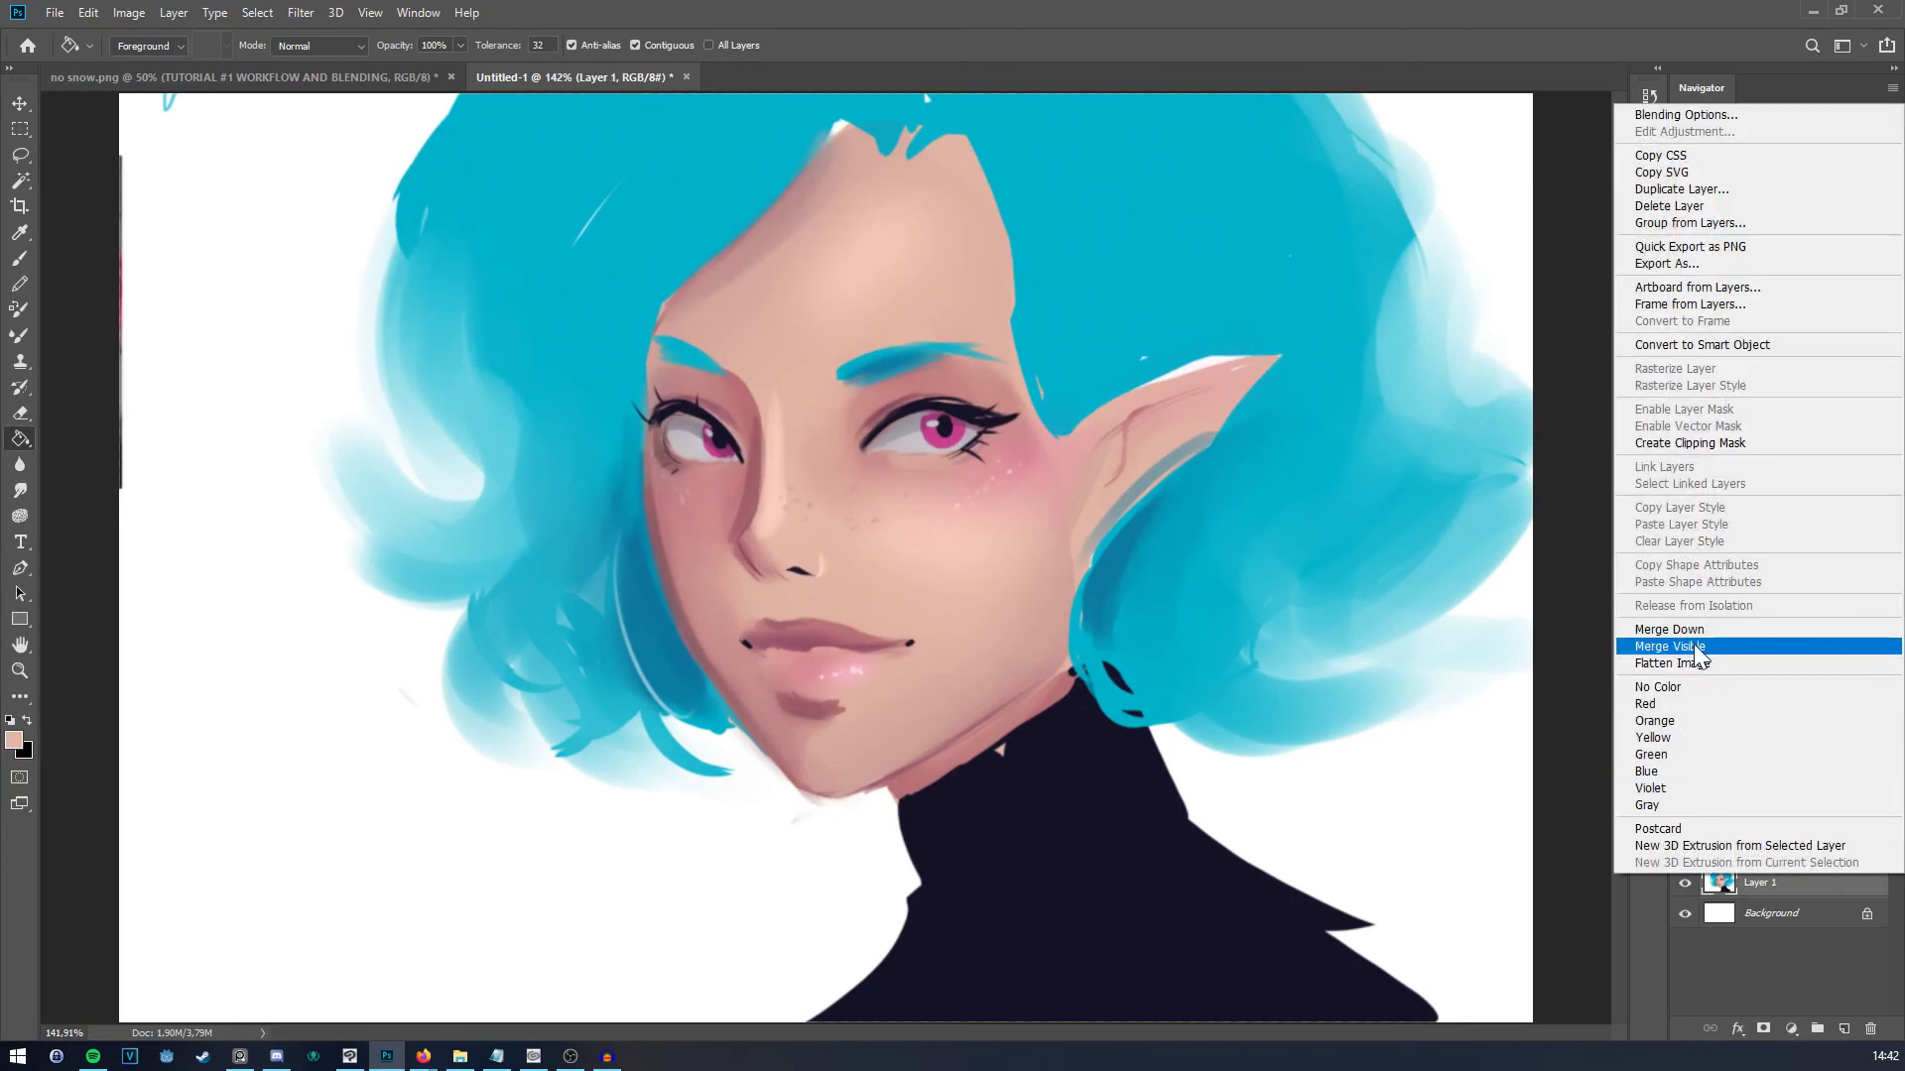
pyautogui.click(1696, 648)
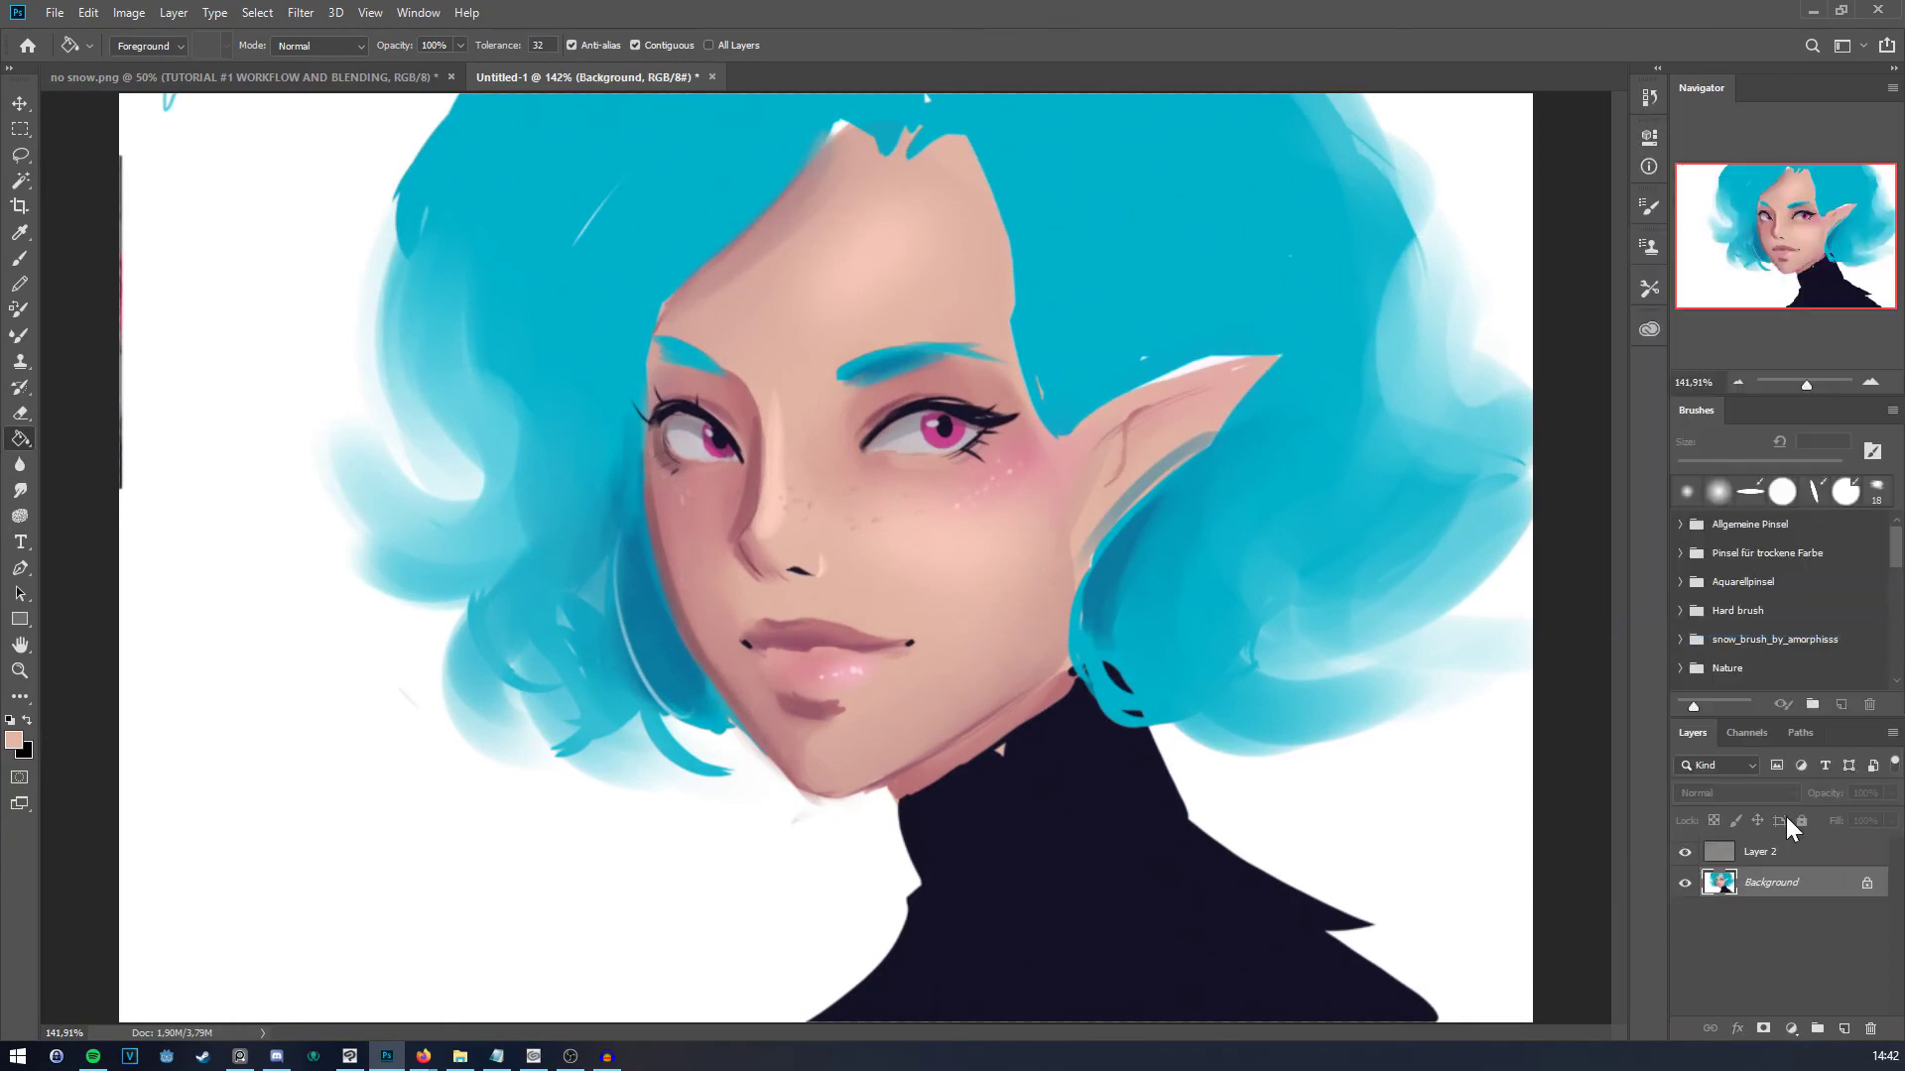
pyautogui.rightClick(1758, 869)
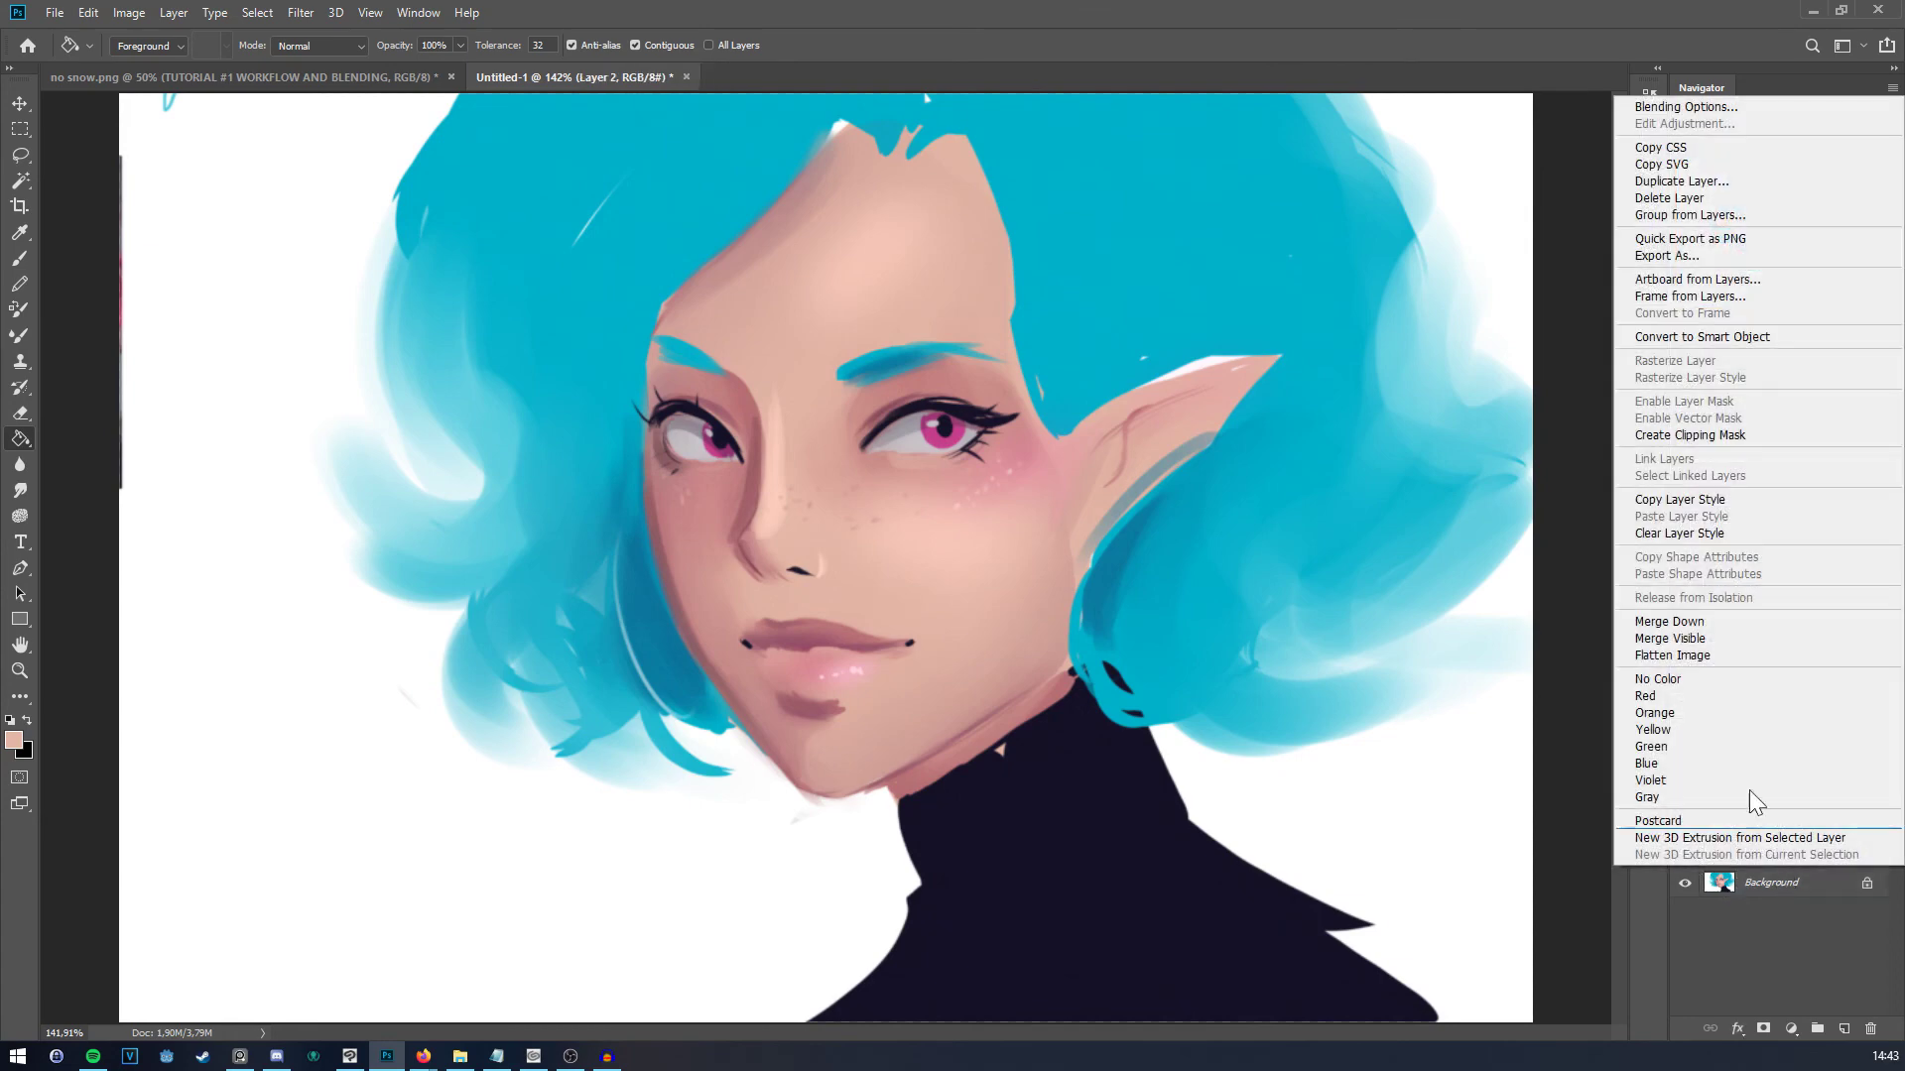
pyautogui.click(1722, 639)
# Step: Duplicate the merged background layer and apply a light Gaussian Blur to the copy
pyautogui.rightClick(1759, 857)
pyautogui.click(1746, 700)
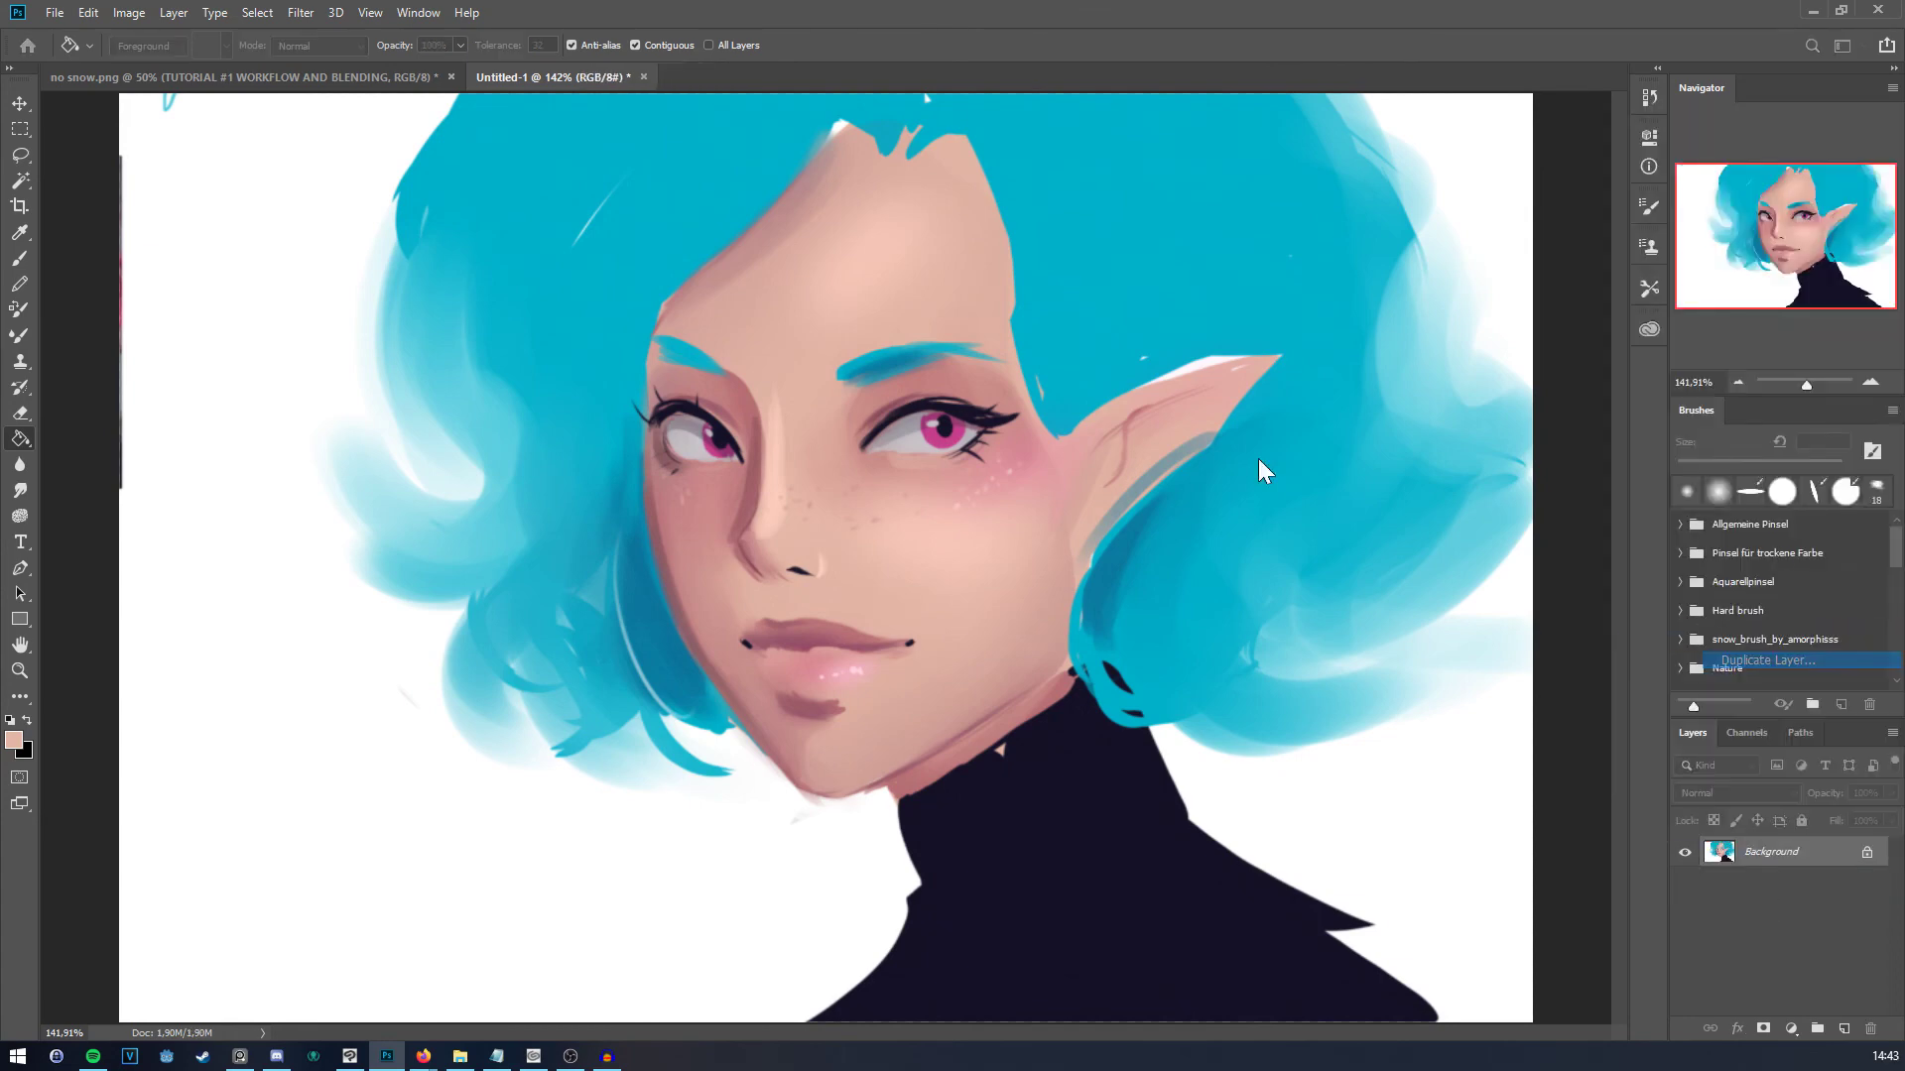
pyautogui.press('Return')
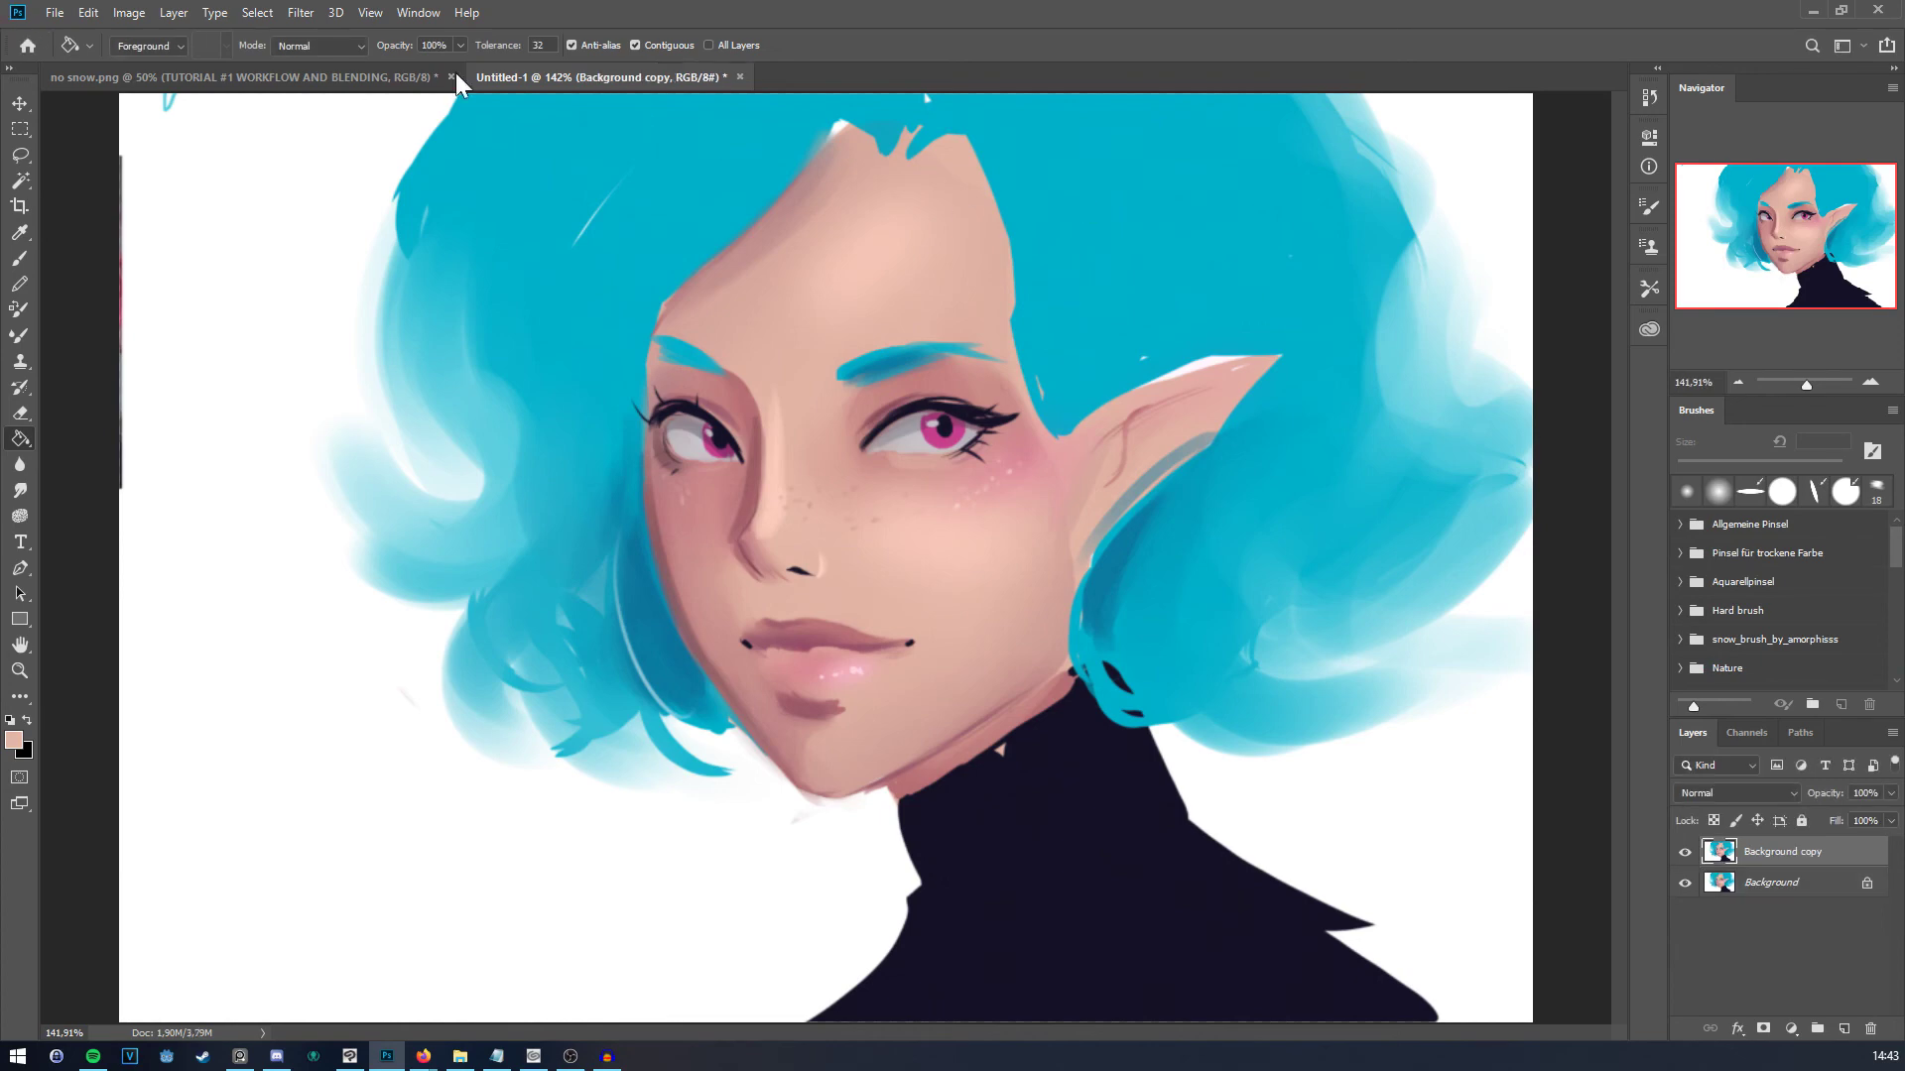
pyautogui.click(306, 14)
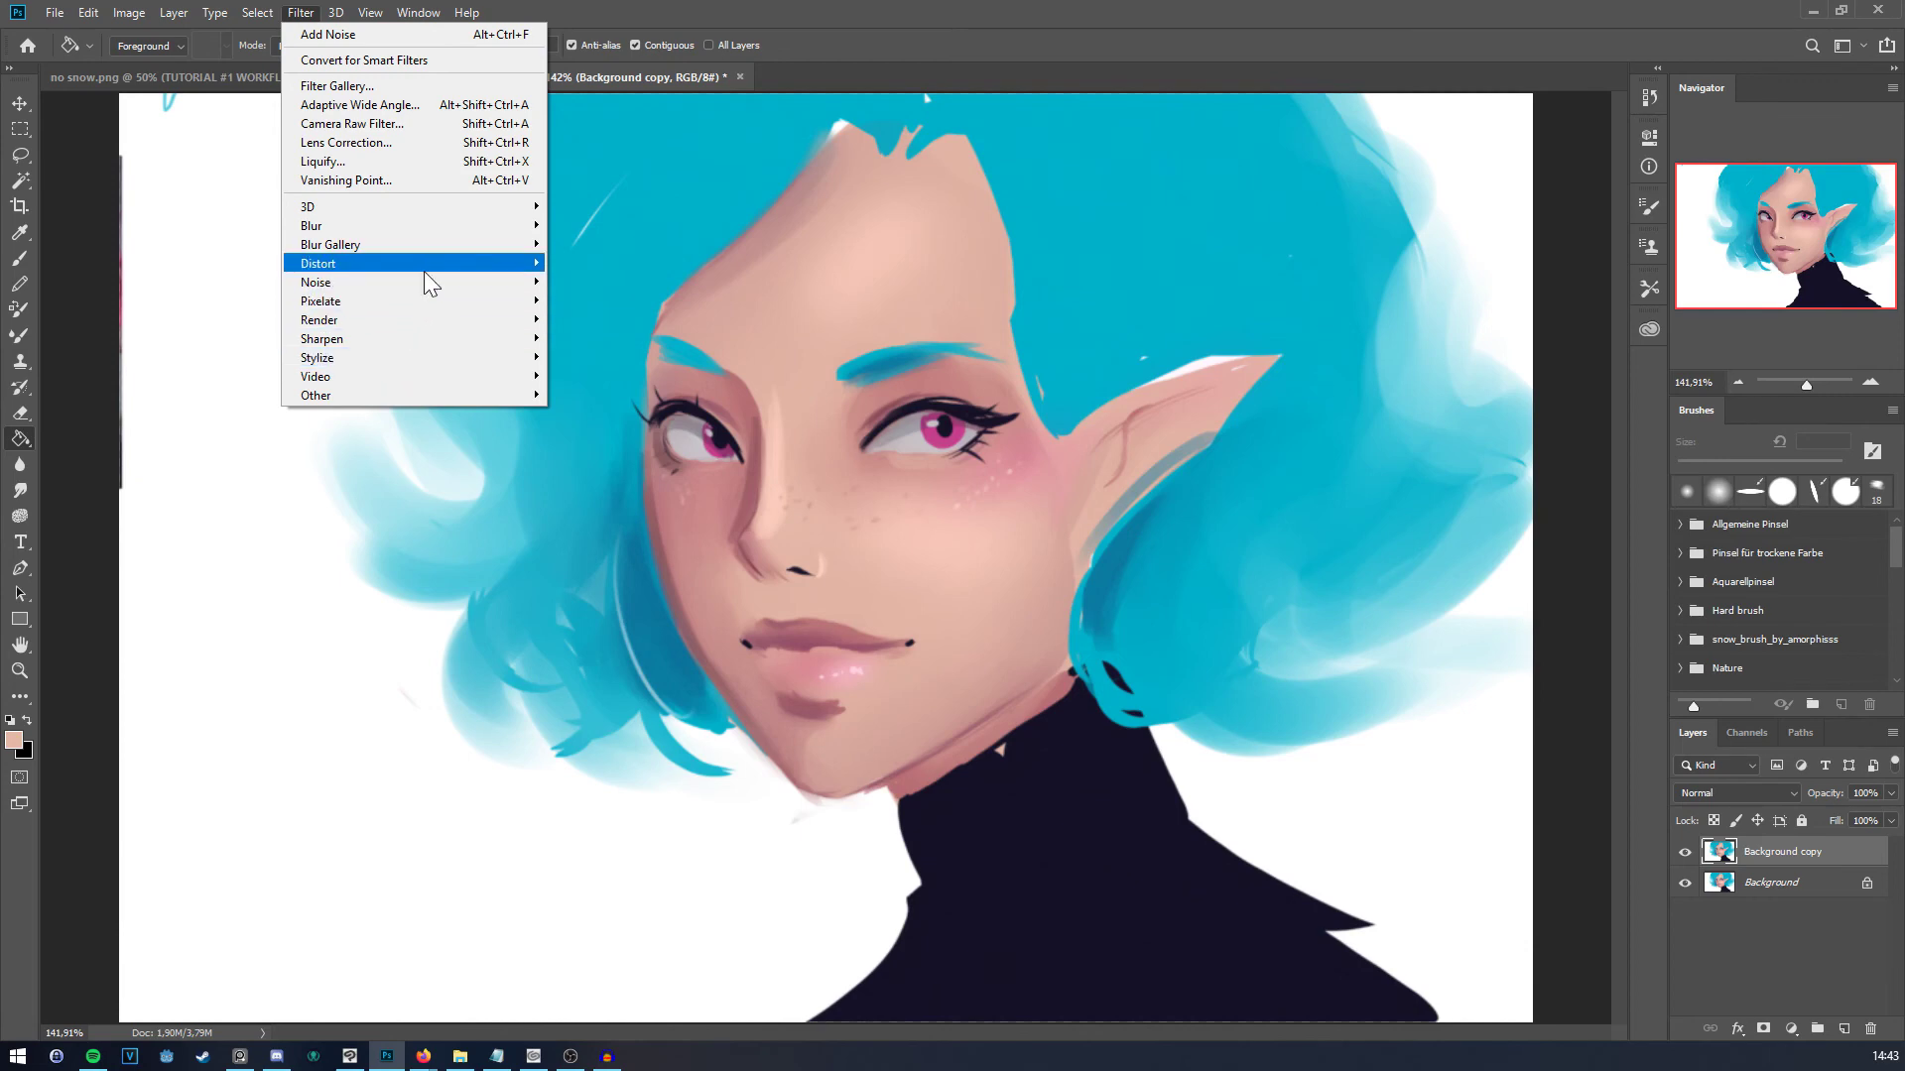
pyautogui.moveTo(455, 242)
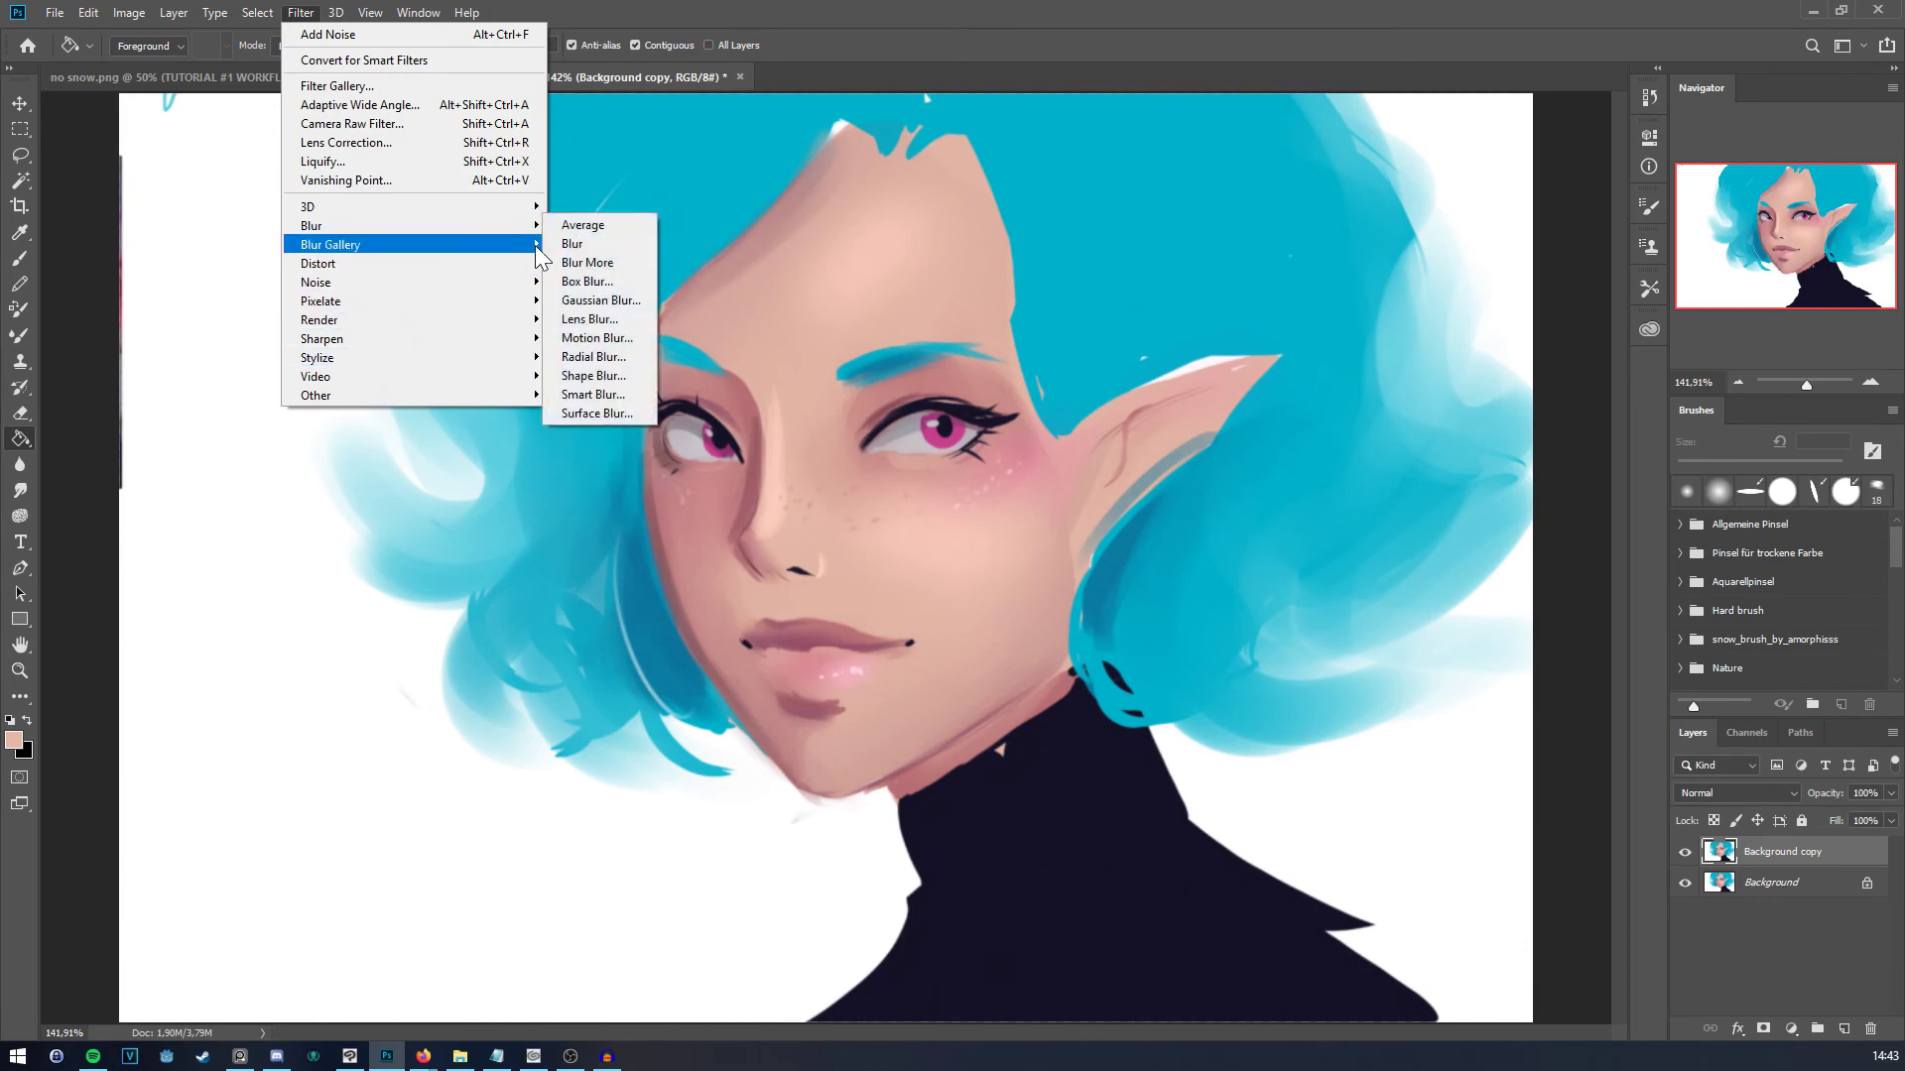
pyautogui.click(600, 299)
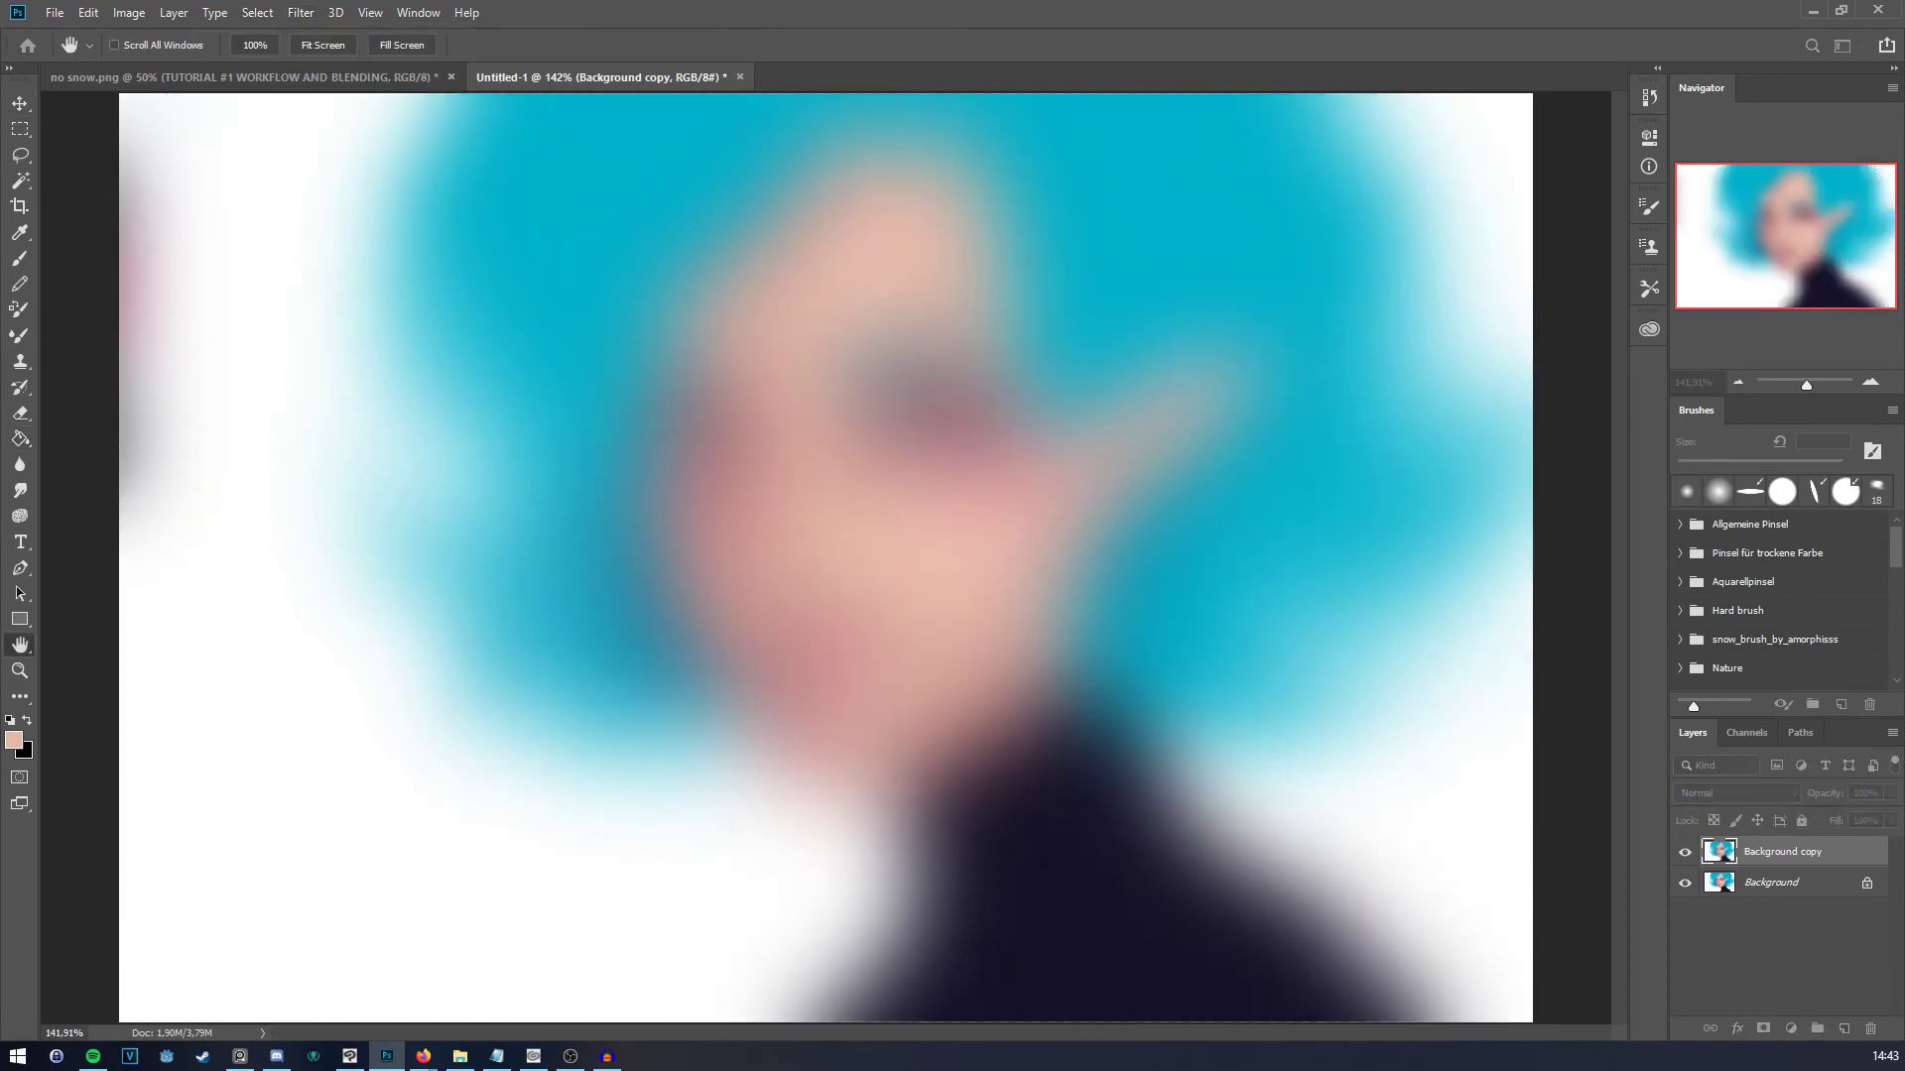
pyautogui.press('g')
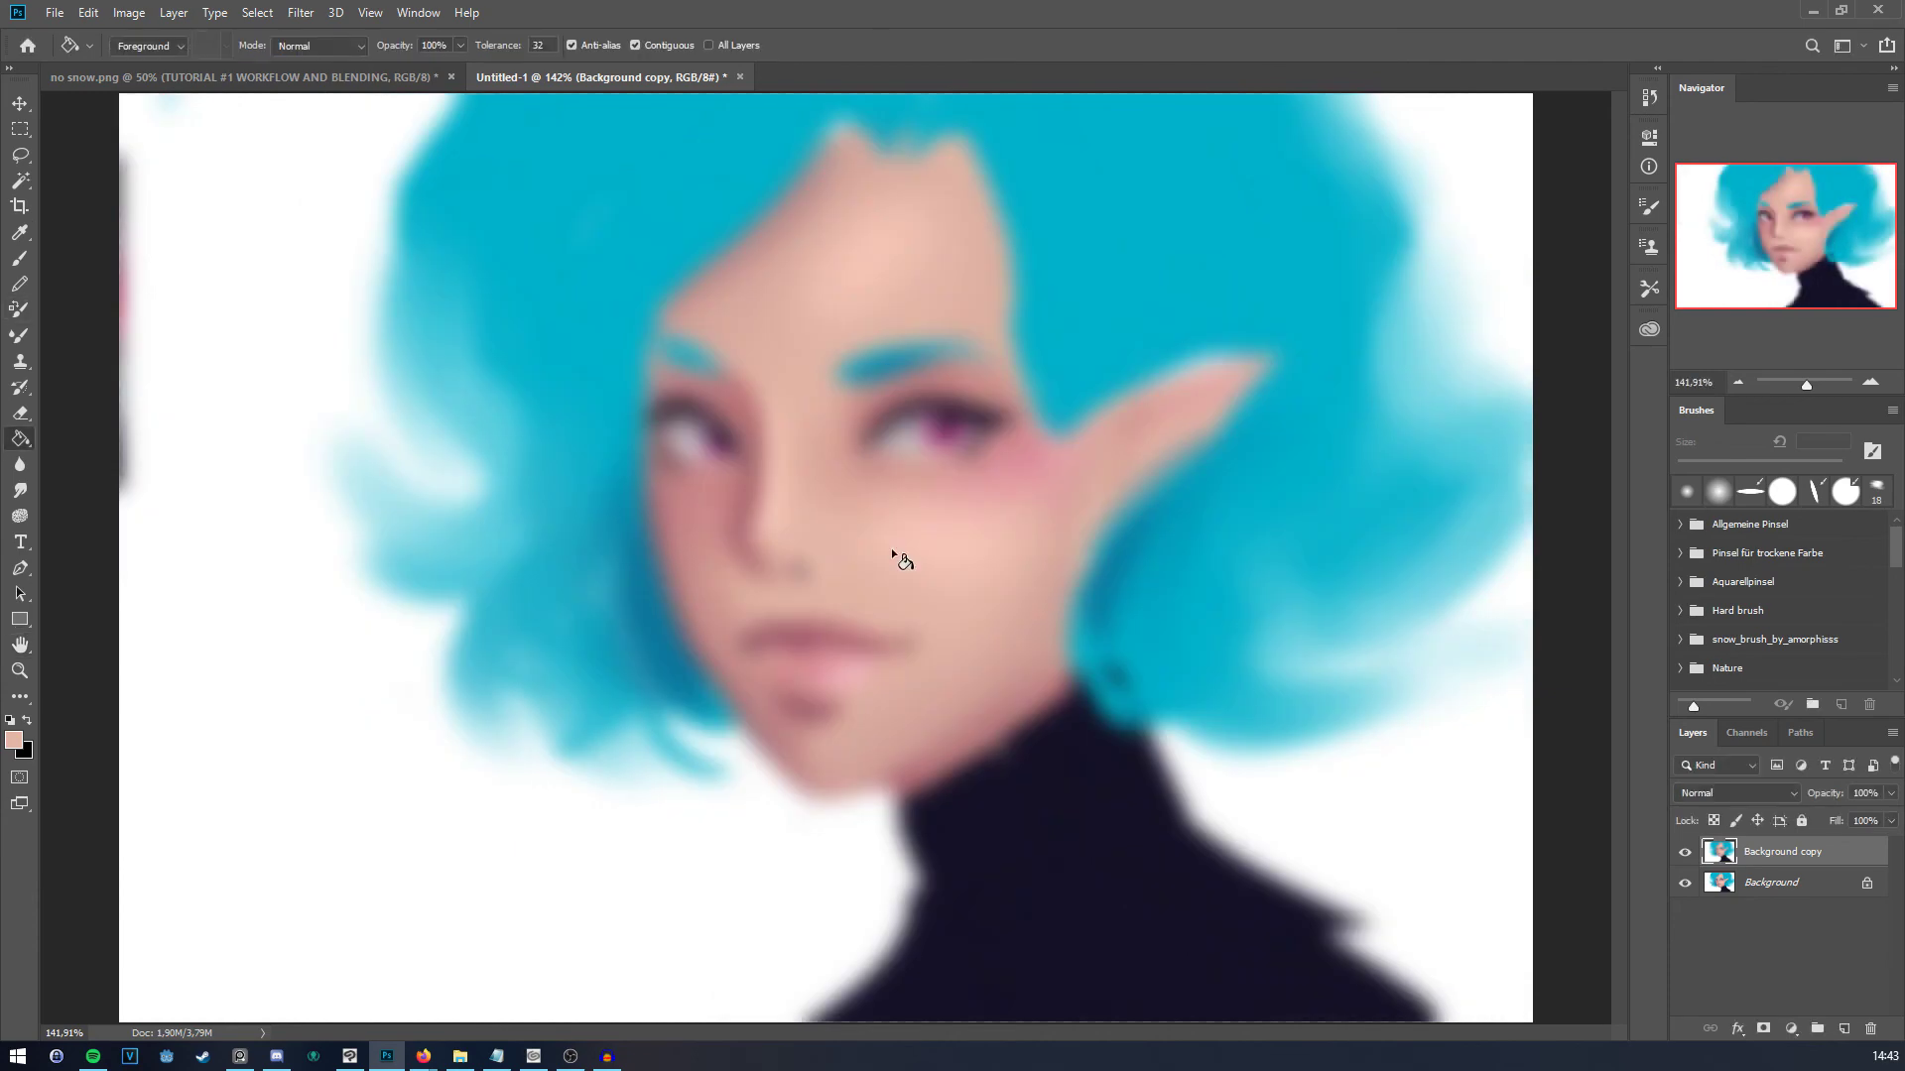
# Step: Blend the blurred copy with Multiply at 38% opacity and compare the portrait with and without it
pyautogui.click(1775, 799)
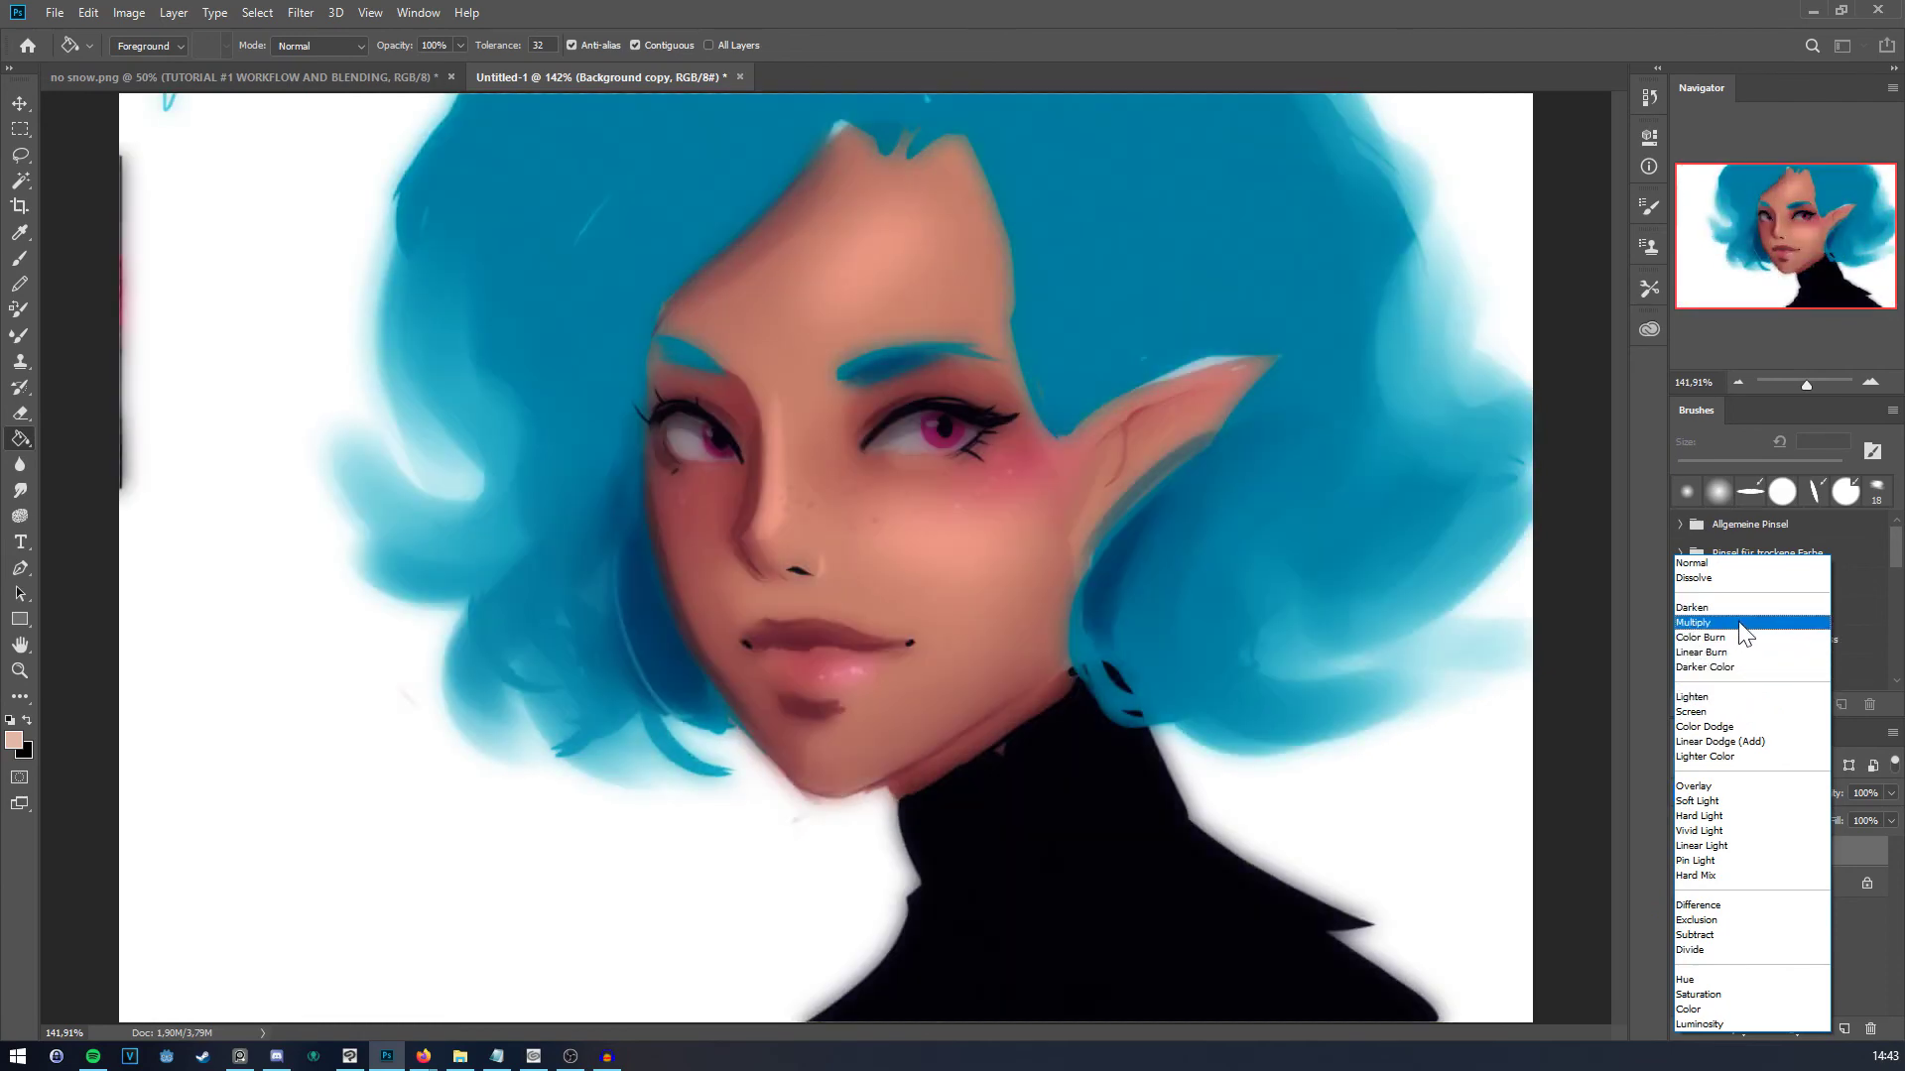
pyautogui.click(1743, 623)
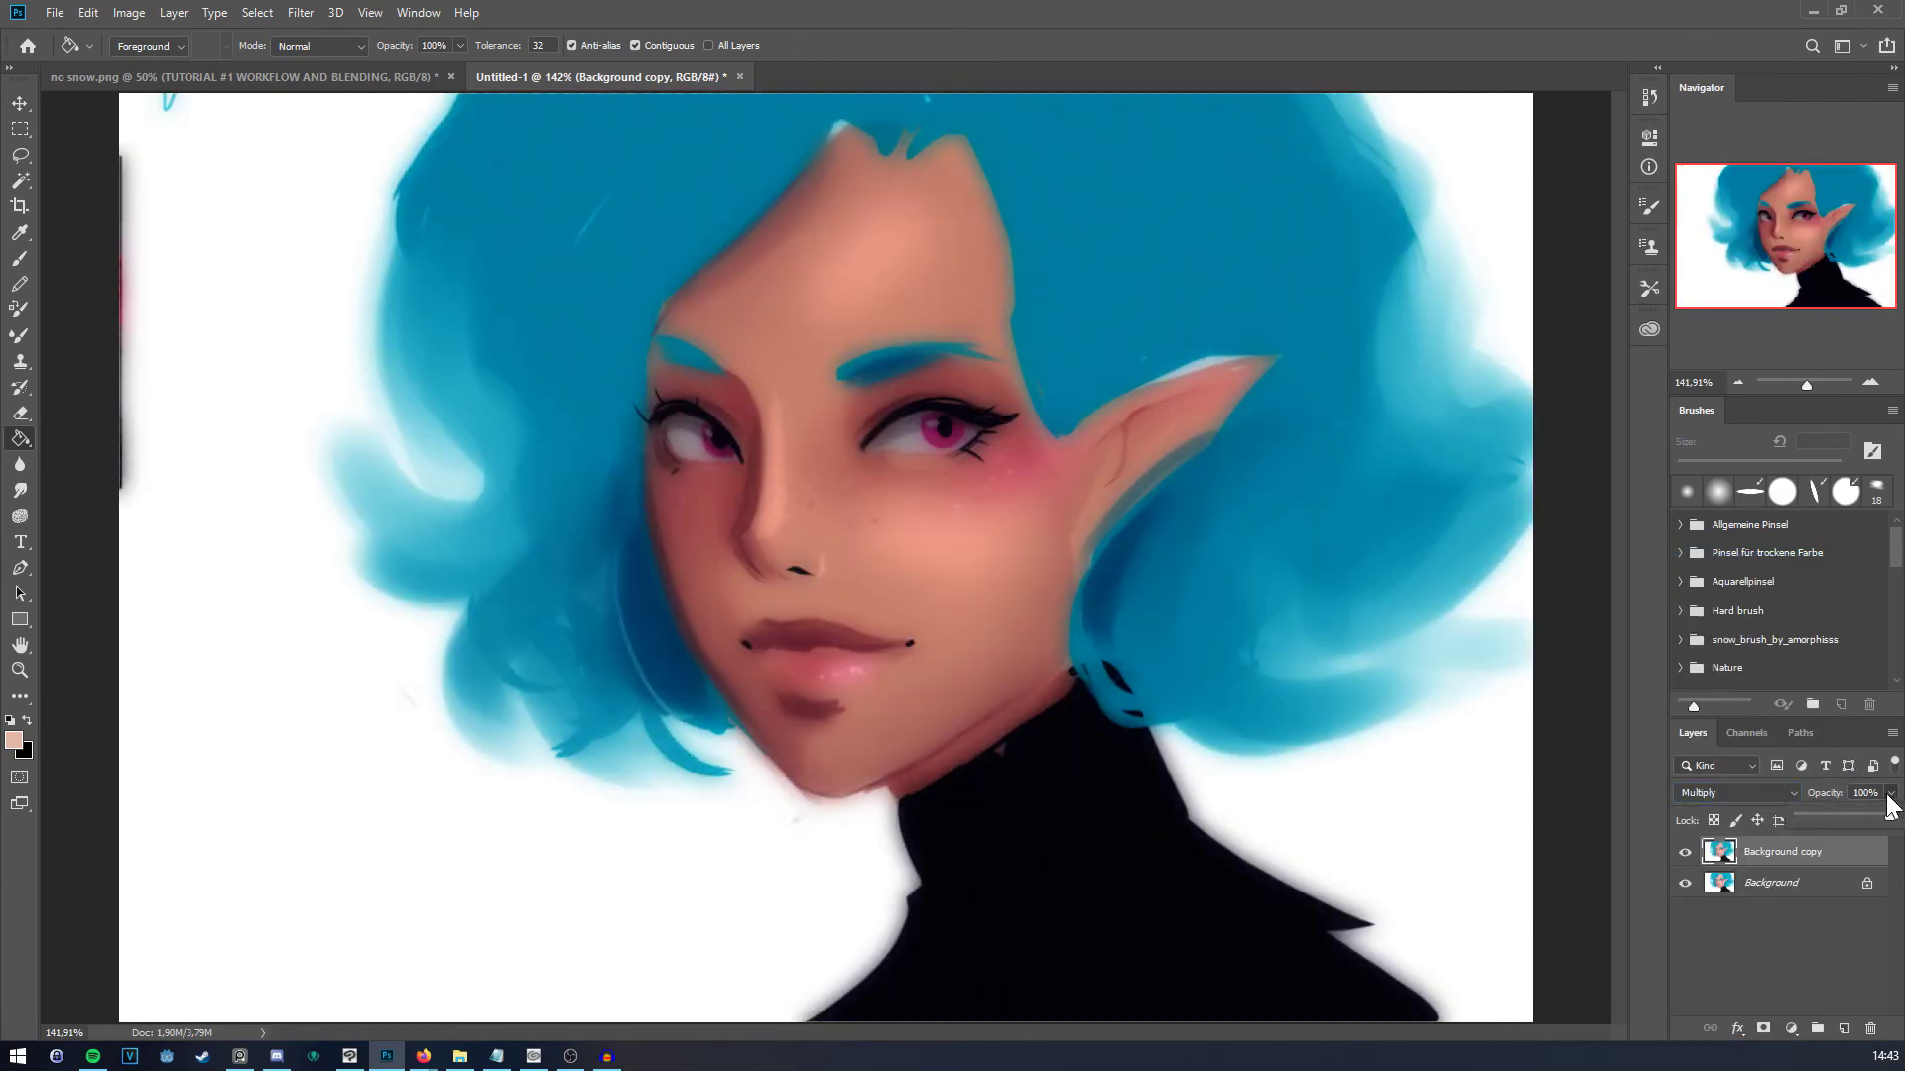
pyautogui.moveTo(1807, 813); pyautogui.dragTo(1833, 816)
pyautogui.click(1685, 853)
pyautogui.click(1685, 853)
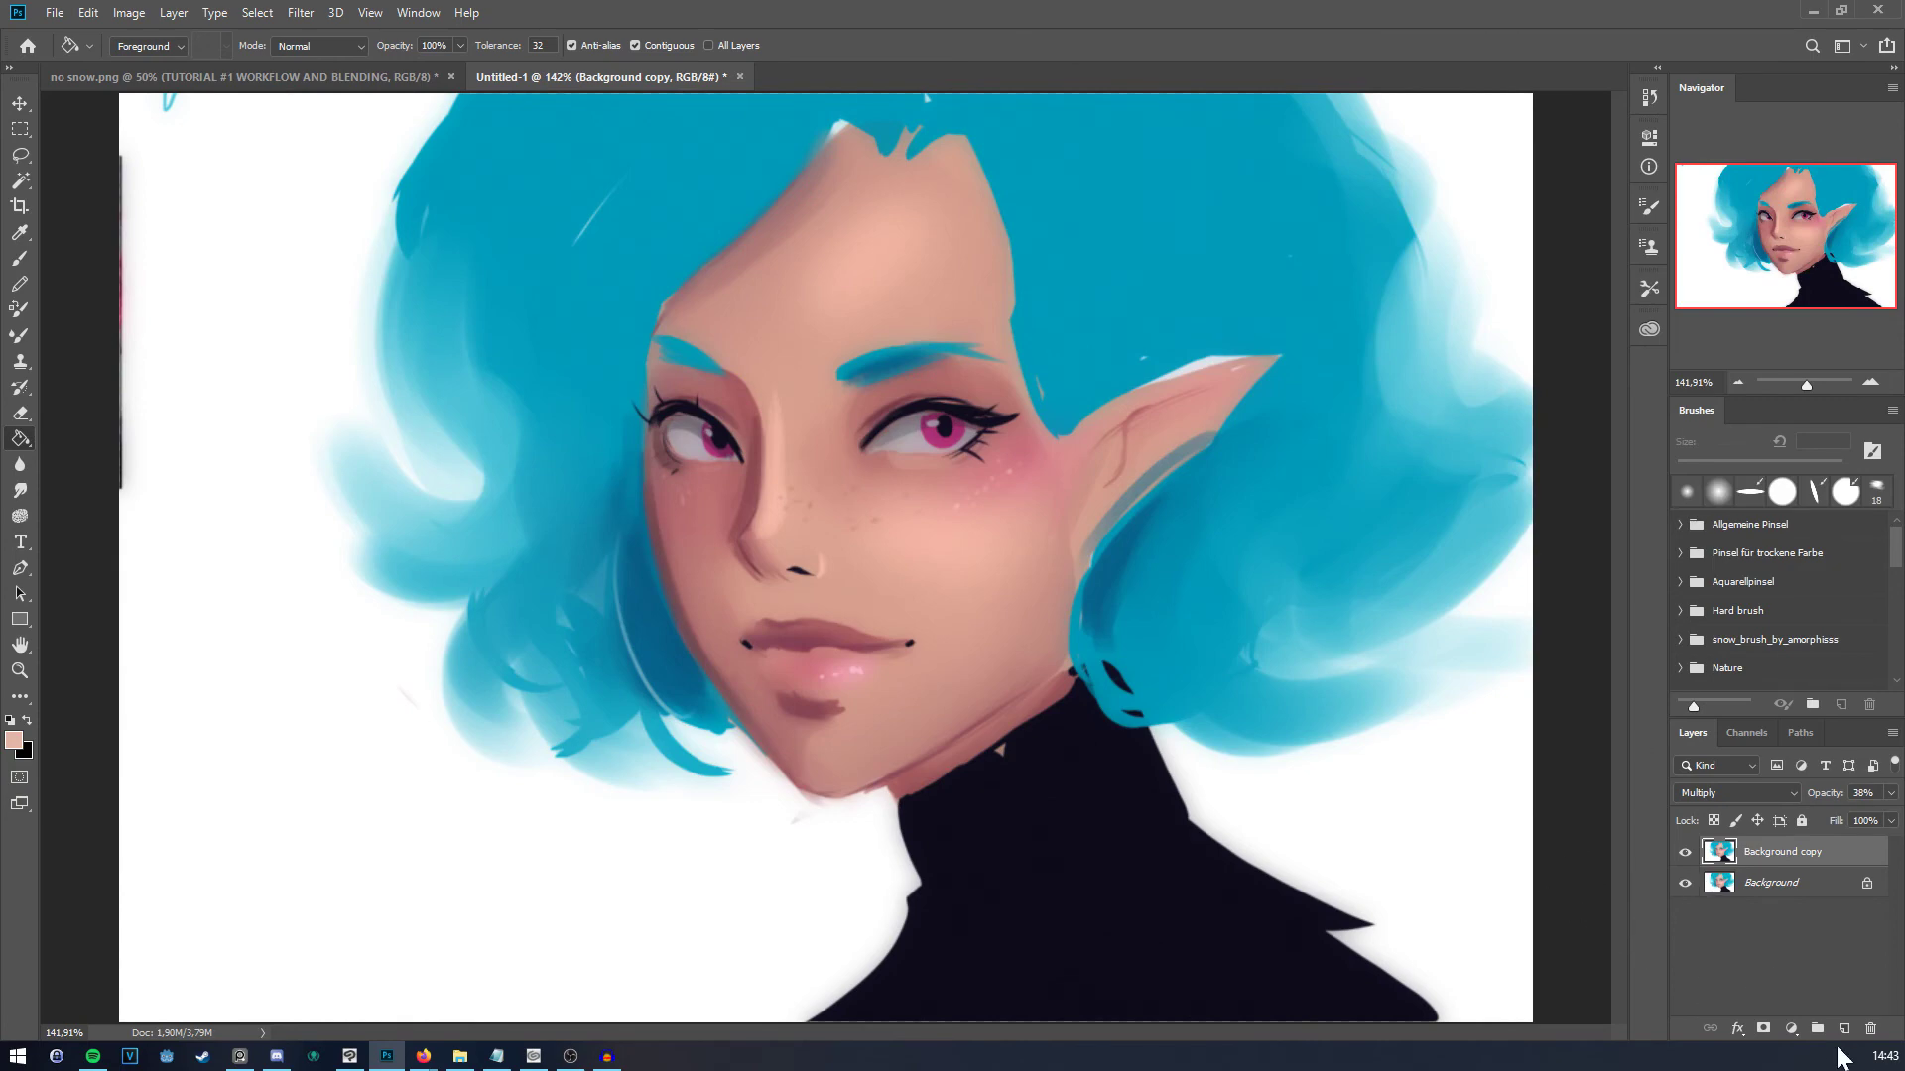
# Step: Add a Brightness/Contrast adjustment layer with brightness -2 and contrast 77
pyautogui.click(1790, 1029)
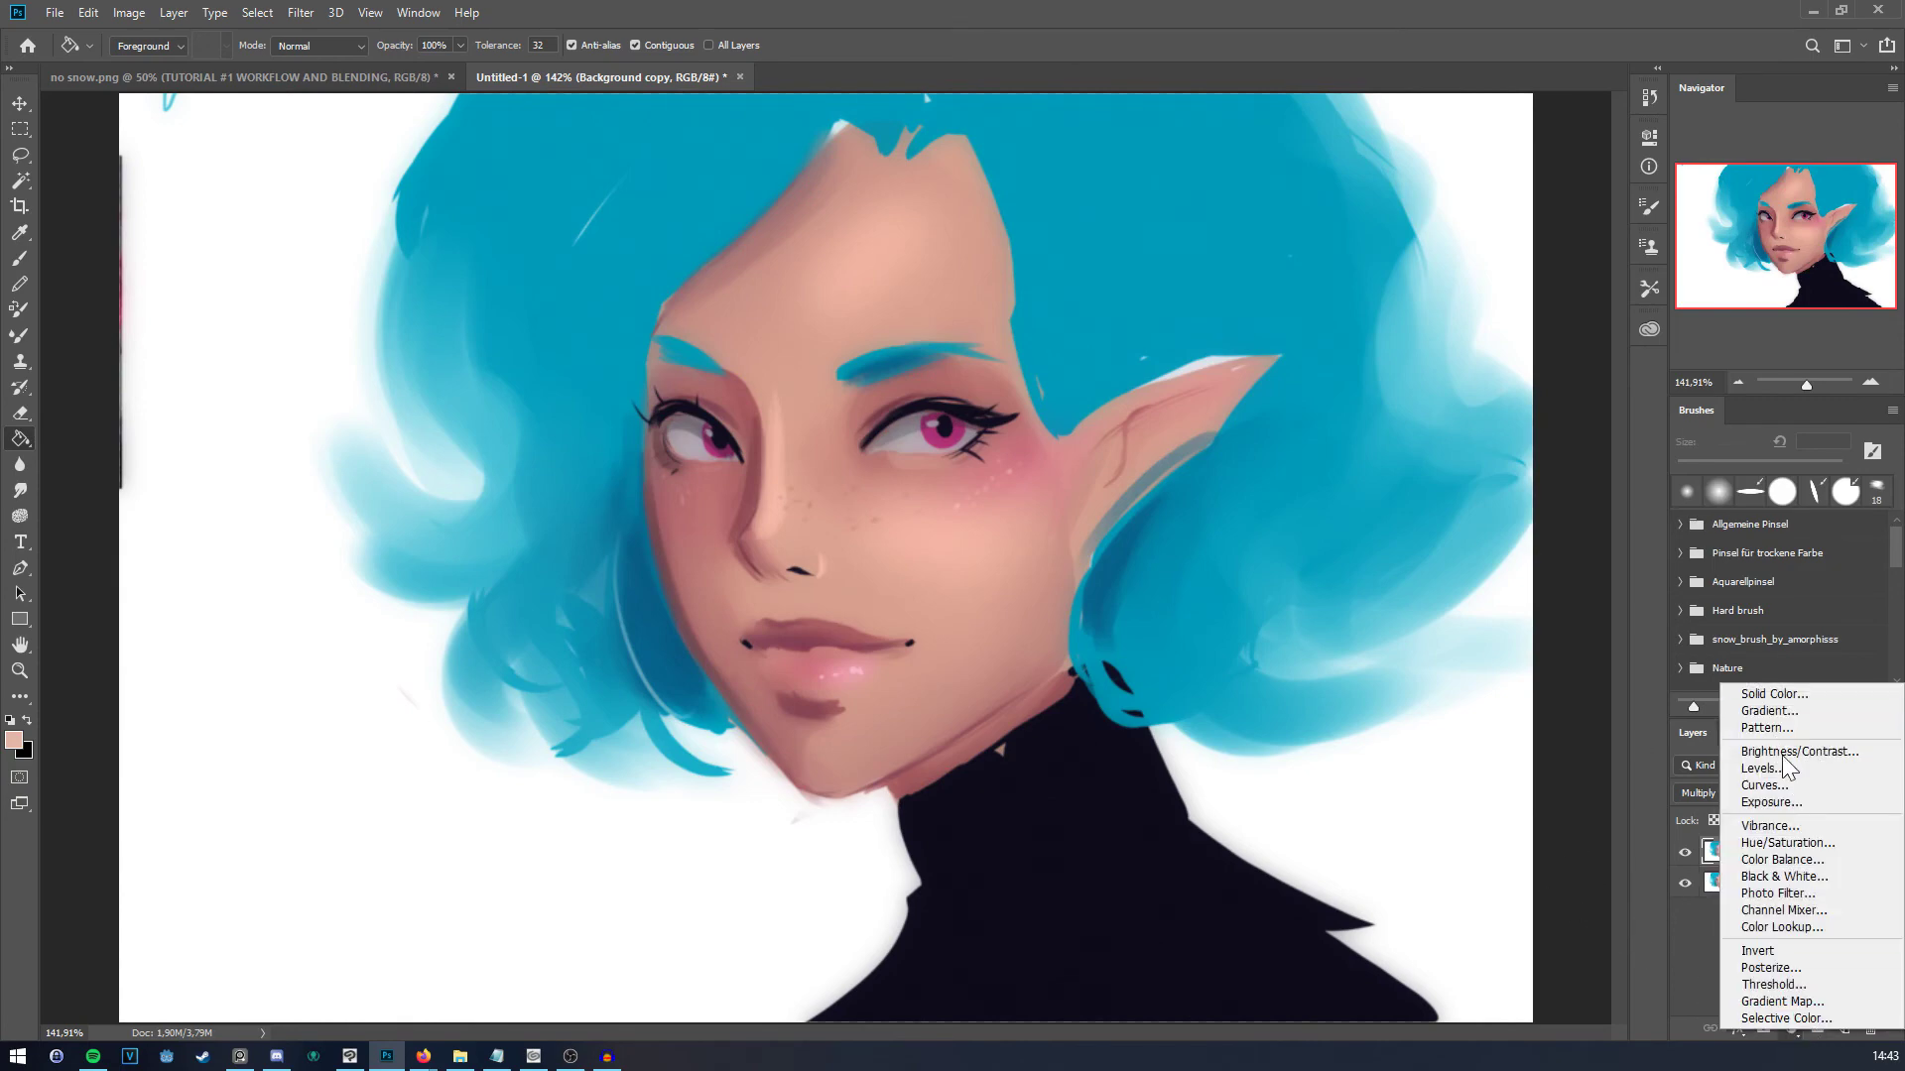
pyautogui.click(1695, 982)
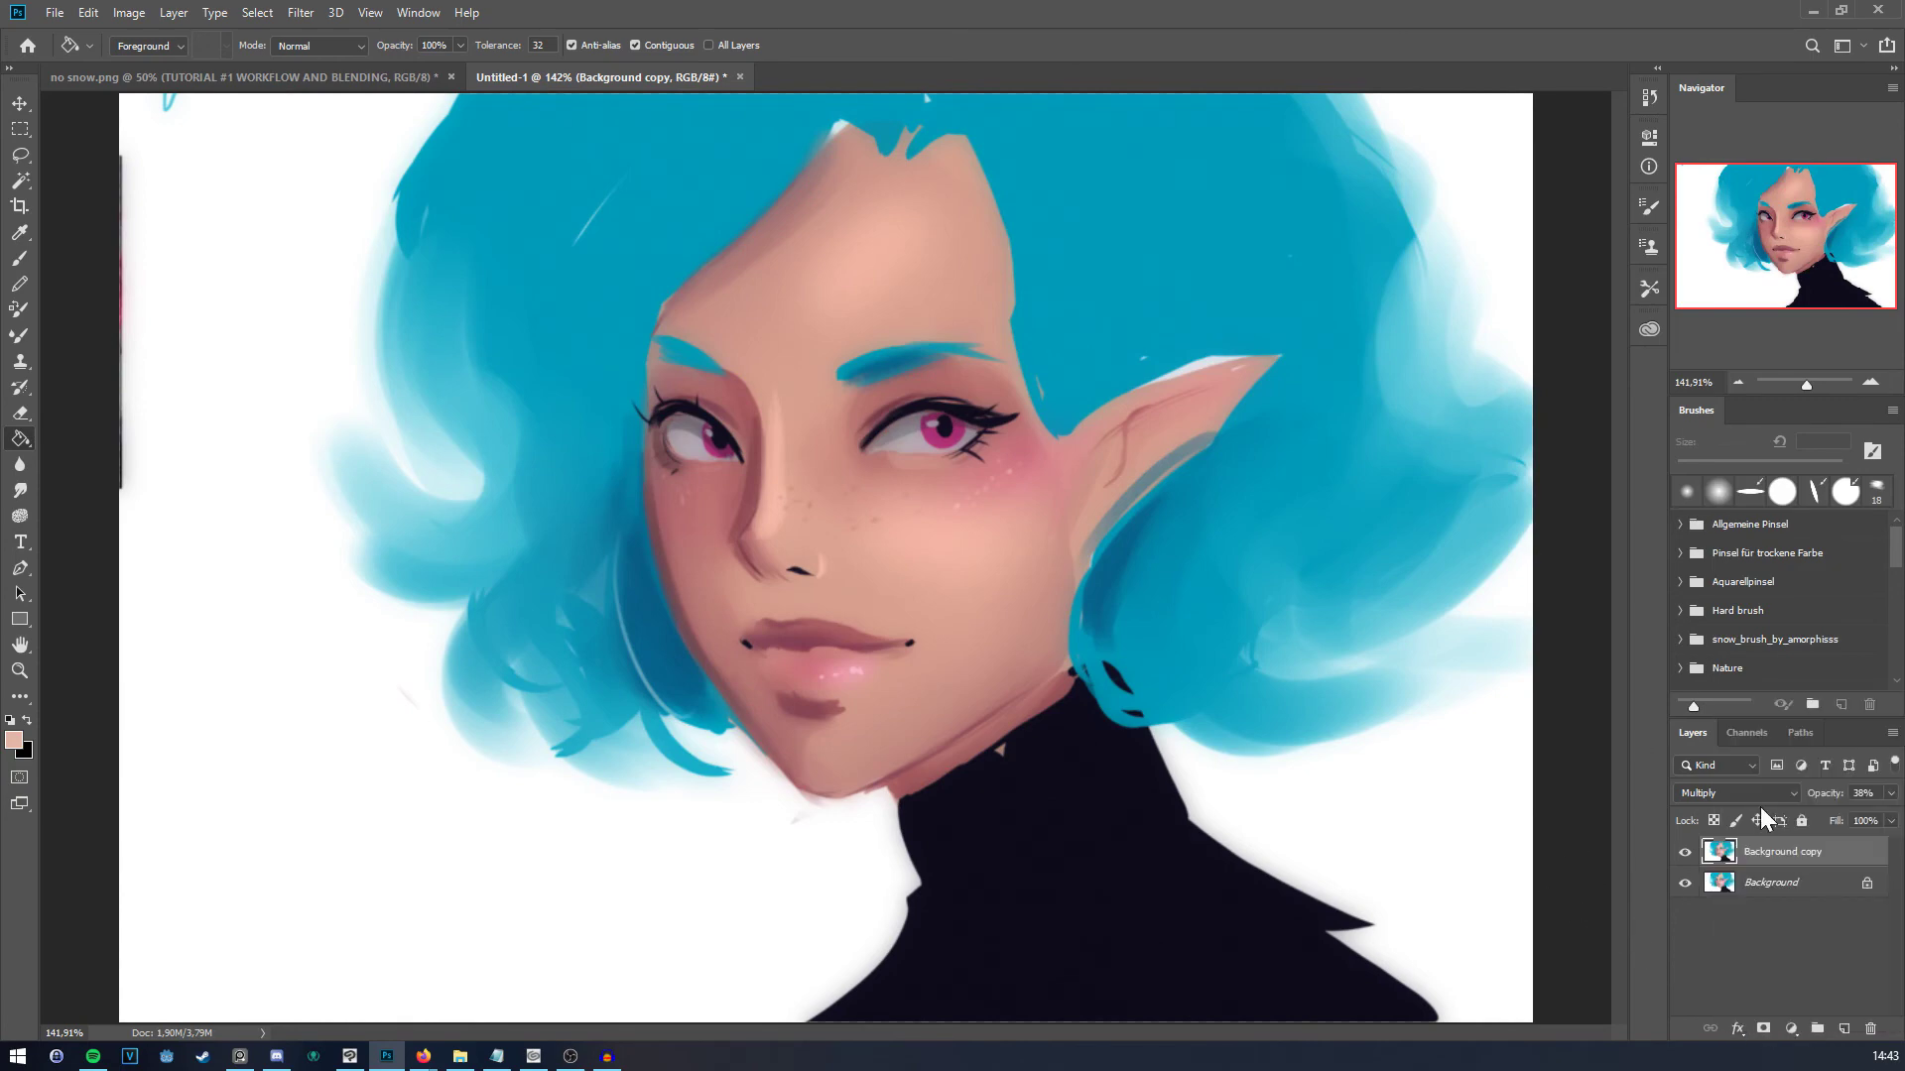
pyautogui.click(1790, 1030)
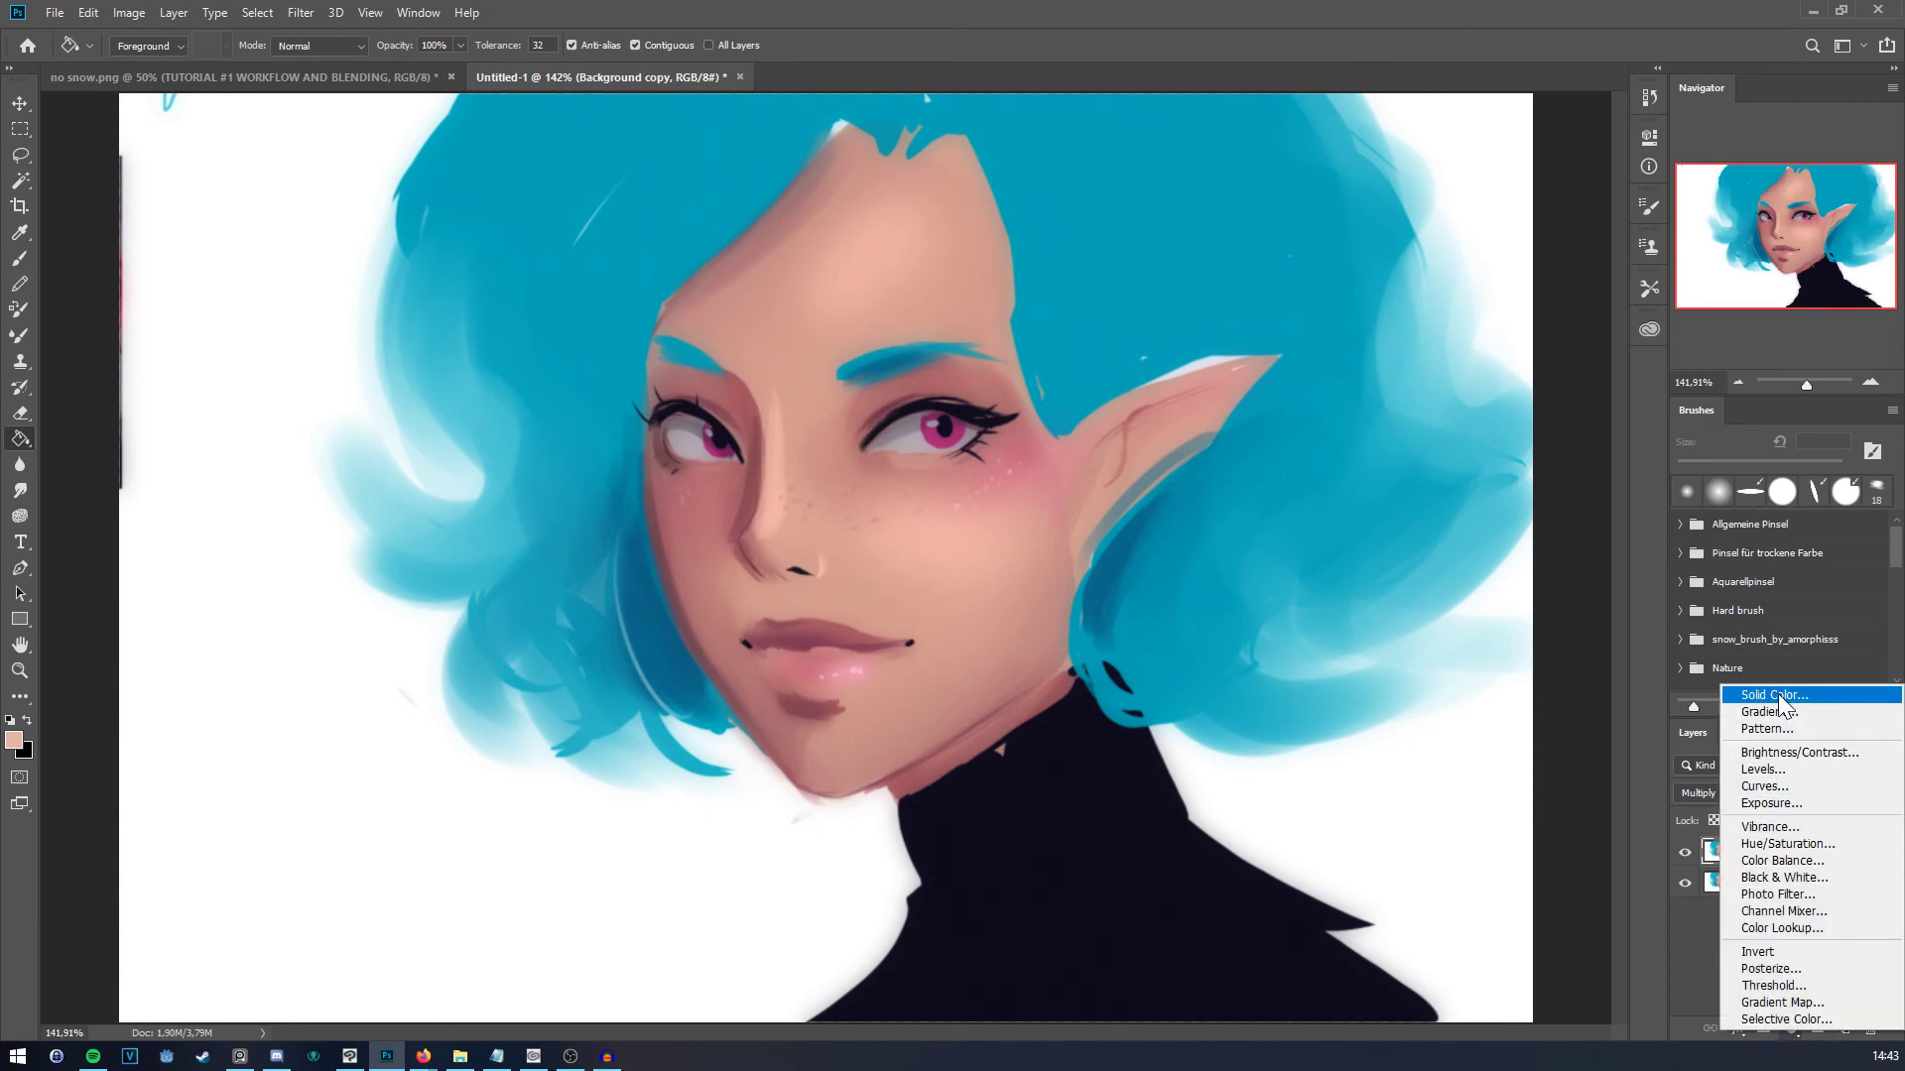
pyautogui.click(1776, 752)
pyautogui.click(1575, 287)
pyautogui.moveTo(1511, 249)
pyautogui.mouseDown()
pyautogui.moveTo(1467, 248)
pyautogui.moveTo(1511, 247)
pyautogui.mouseUp()
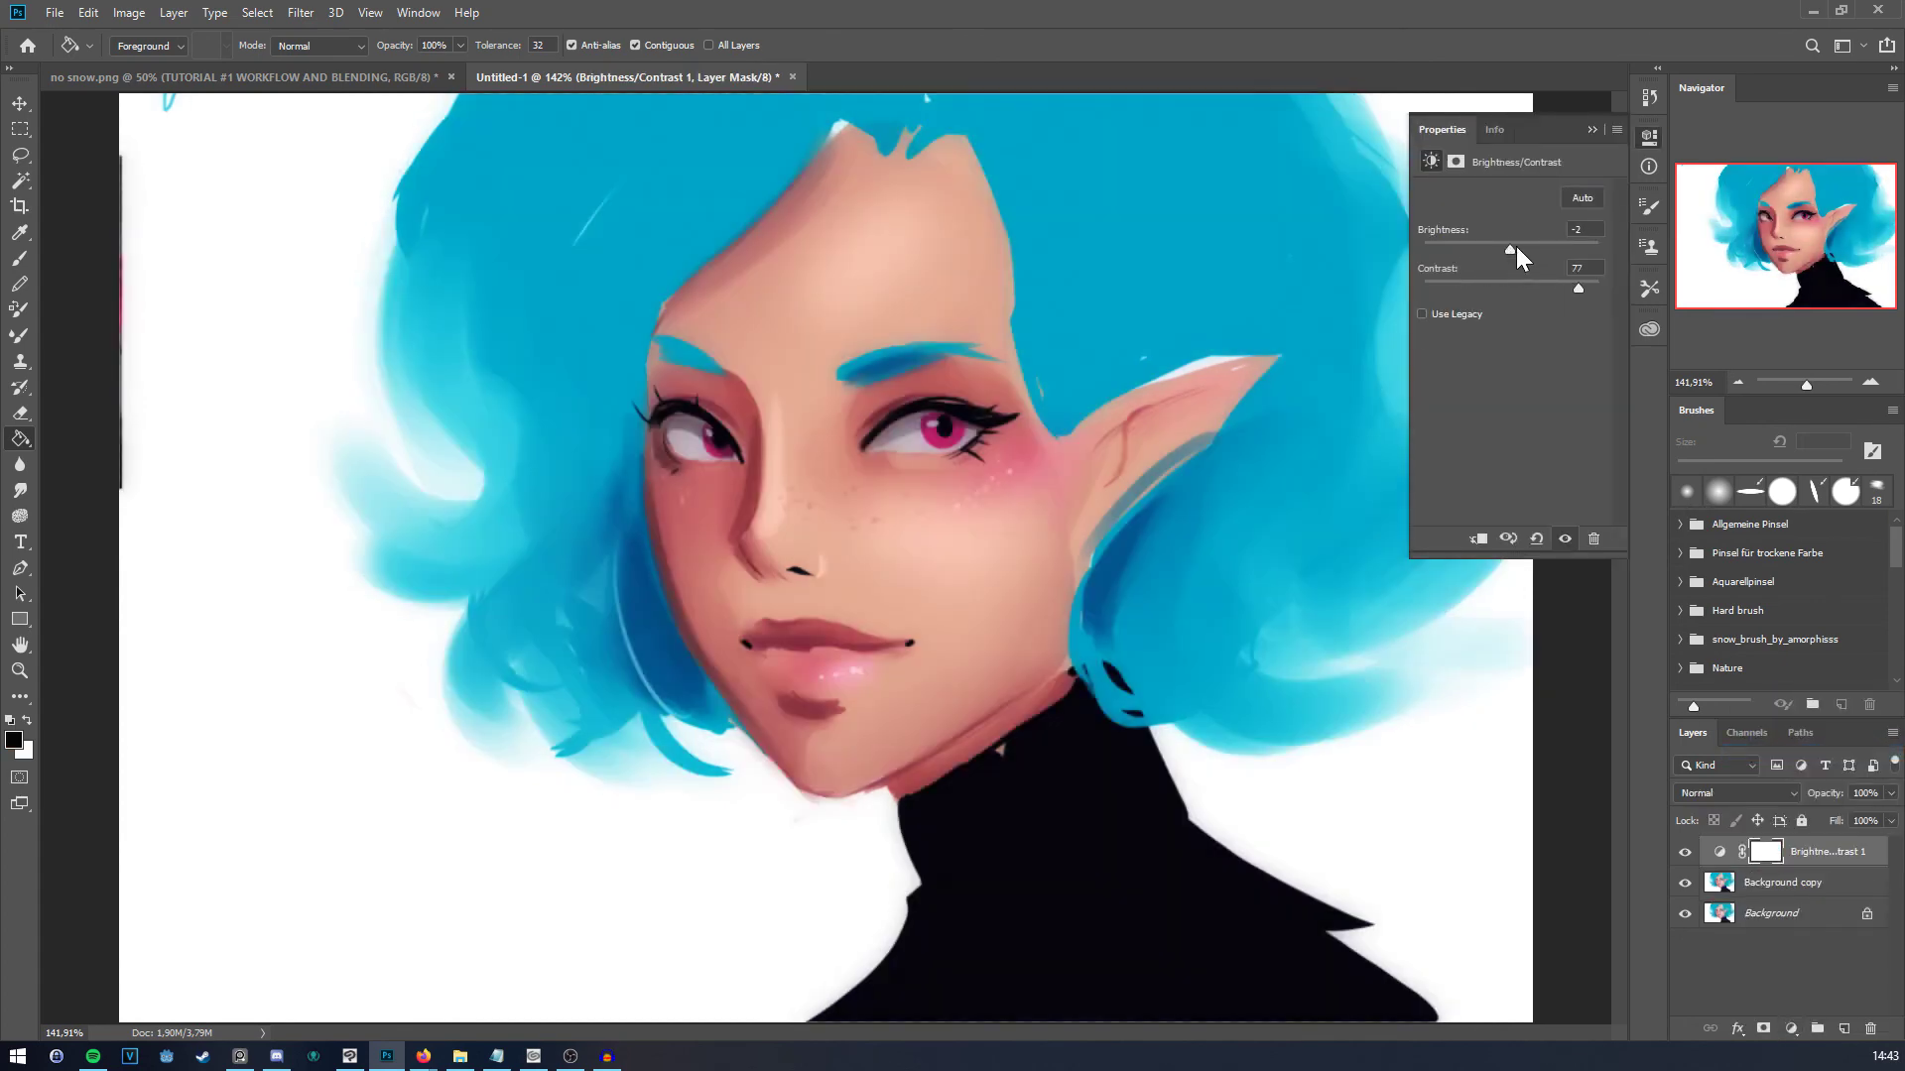
# Step: Compare the portrait with and without the Brightness/Contrast adjustment, and set that layer's fill to 54%
pyautogui.click(1682, 853)
pyautogui.click(1683, 853)
pyautogui.moveTo(1890, 821); pyautogui.dragTo(1850, 850)
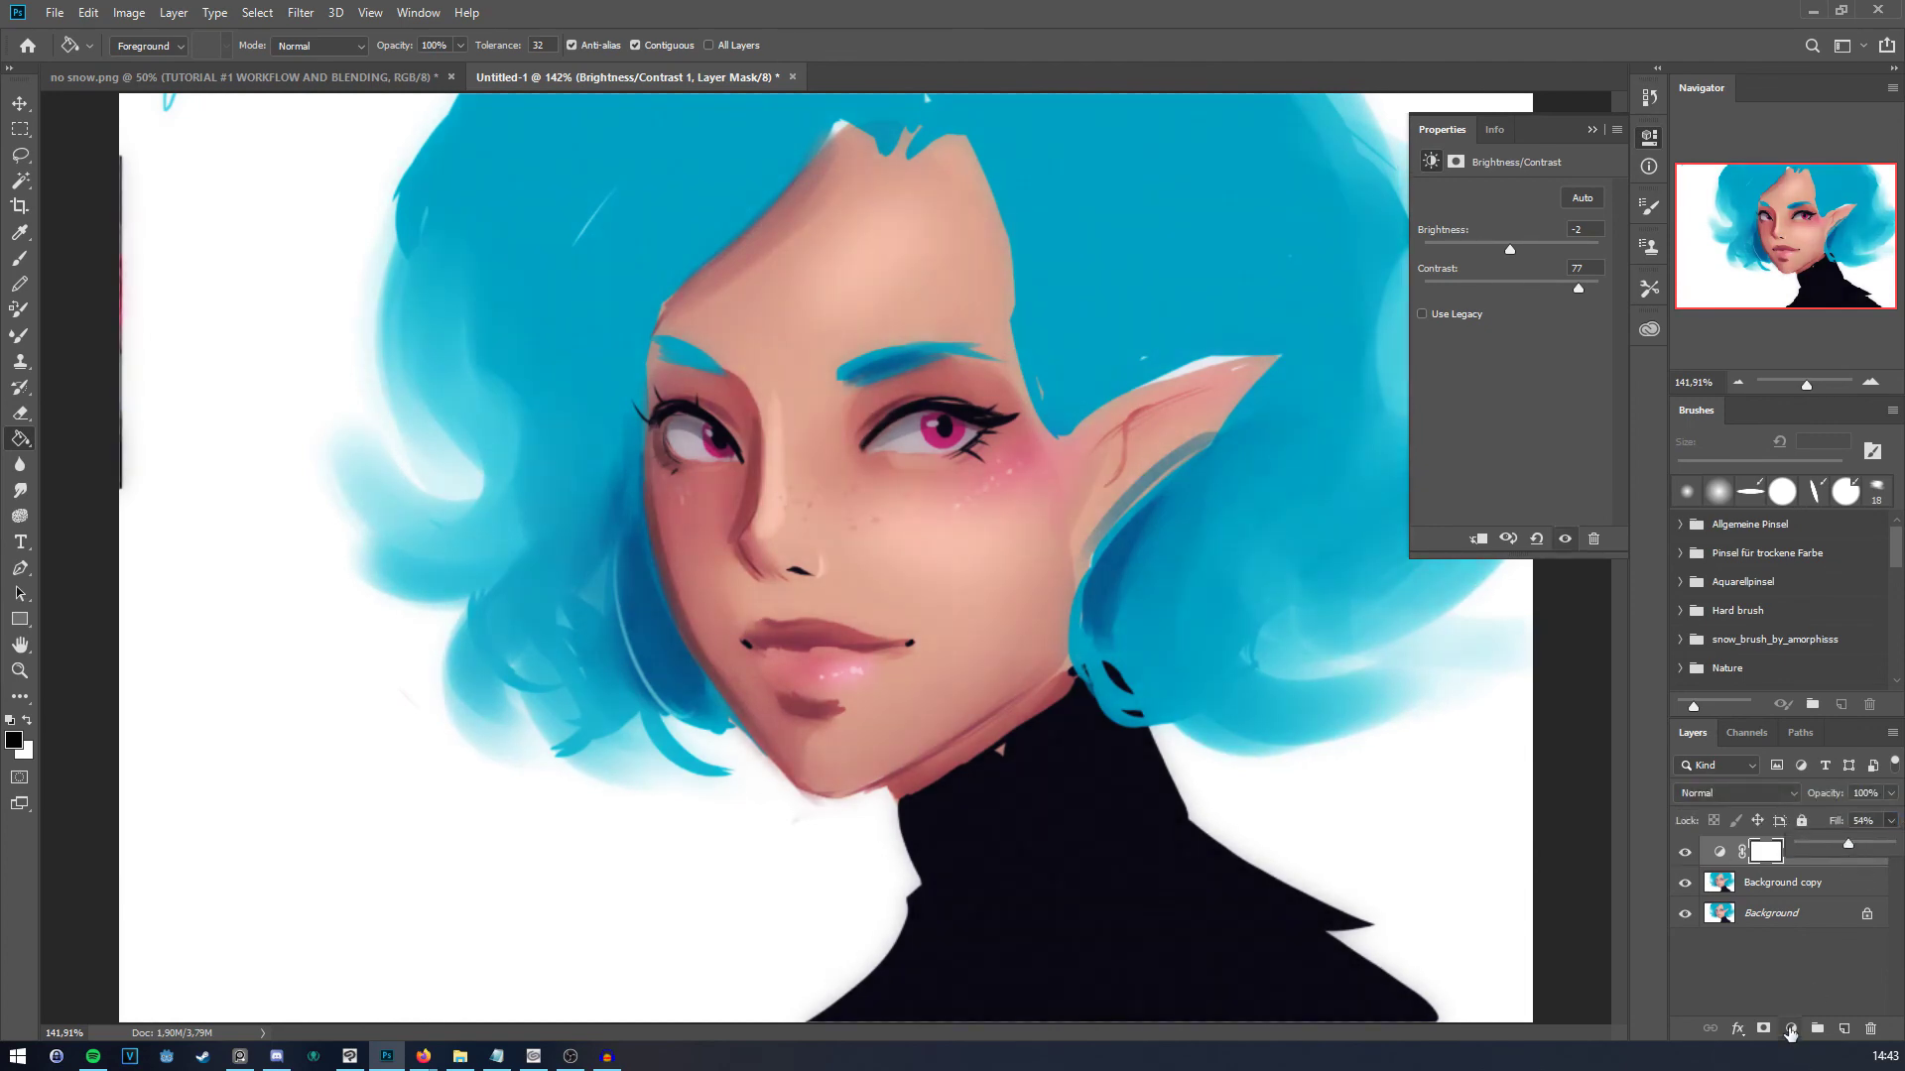
# Step: Add a Vibrance adjustment layer with vibrance +36 and saturation +11
pyautogui.click(1791, 1029)
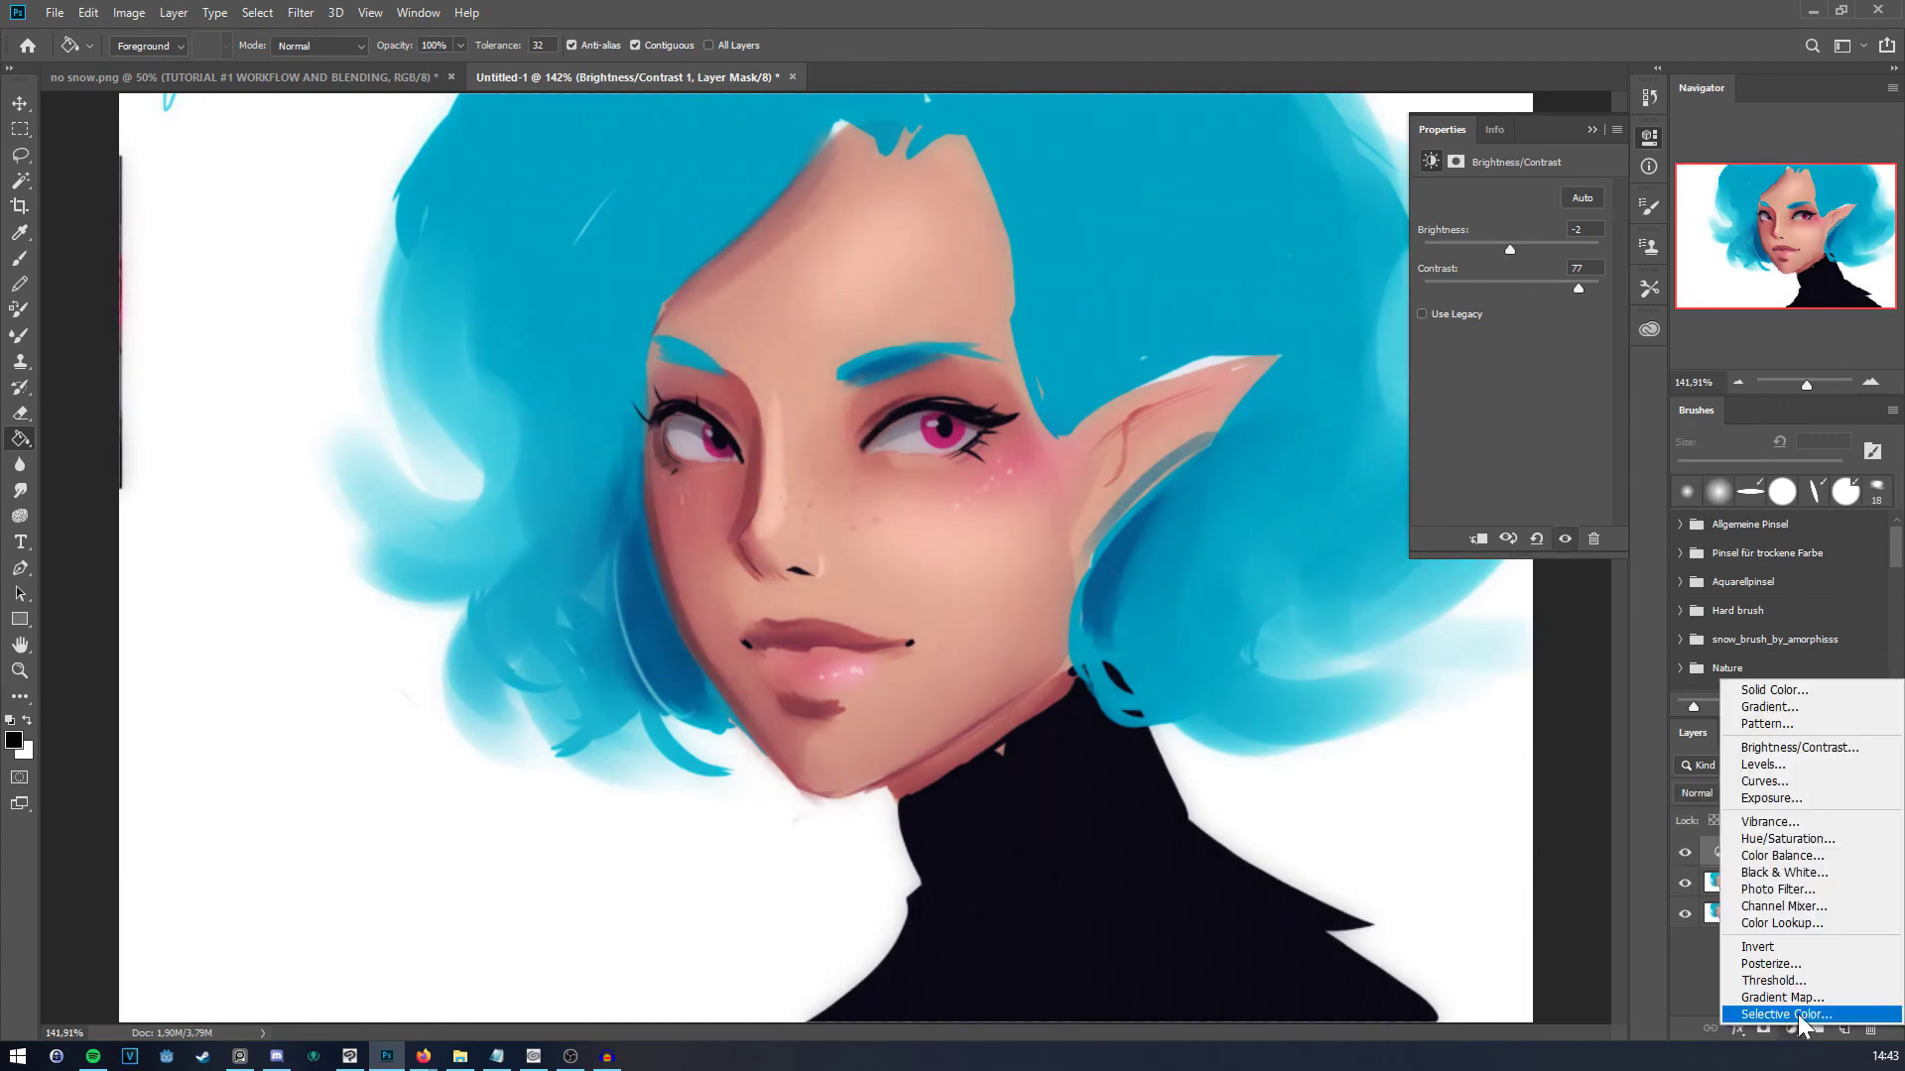
pyautogui.click(1812, 824)
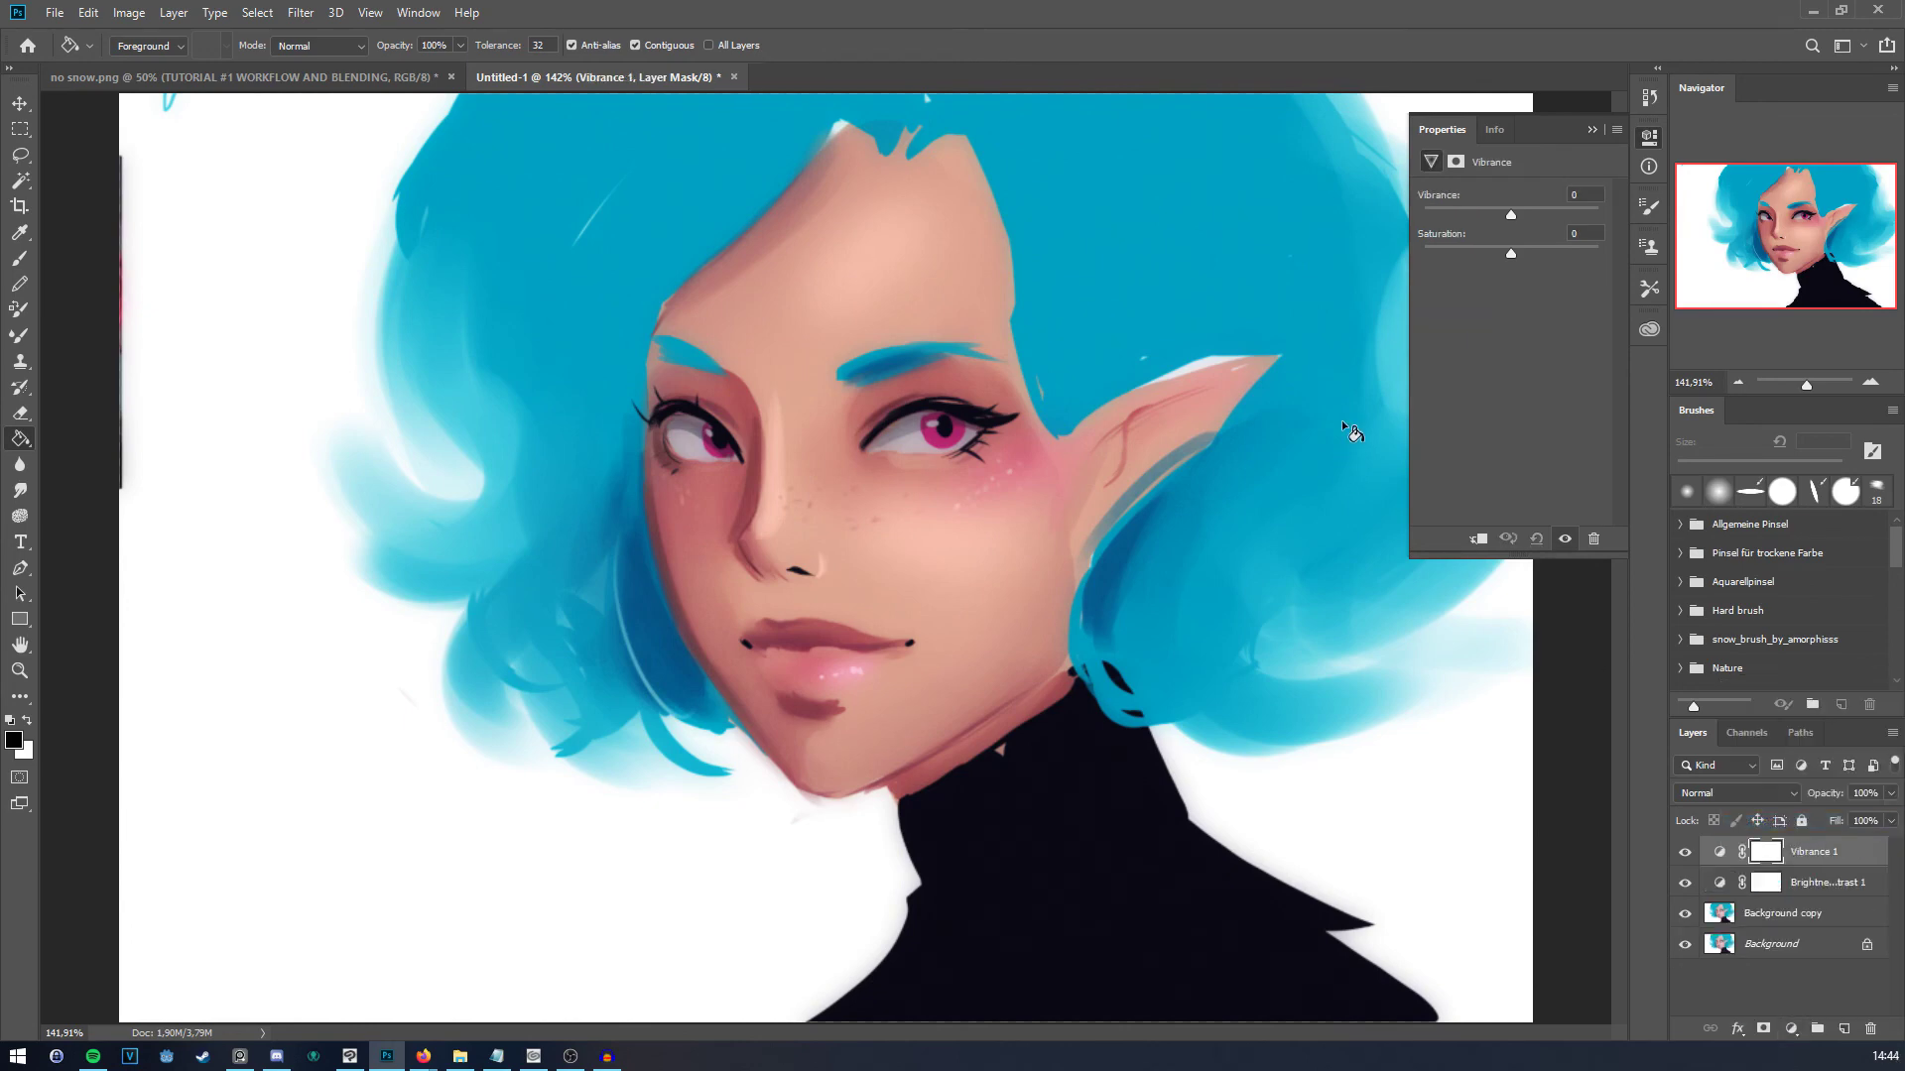
pyautogui.click(1544, 210)
pyautogui.click(1548, 251)
pyautogui.click(1509, 262)
pyautogui.click(1519, 265)
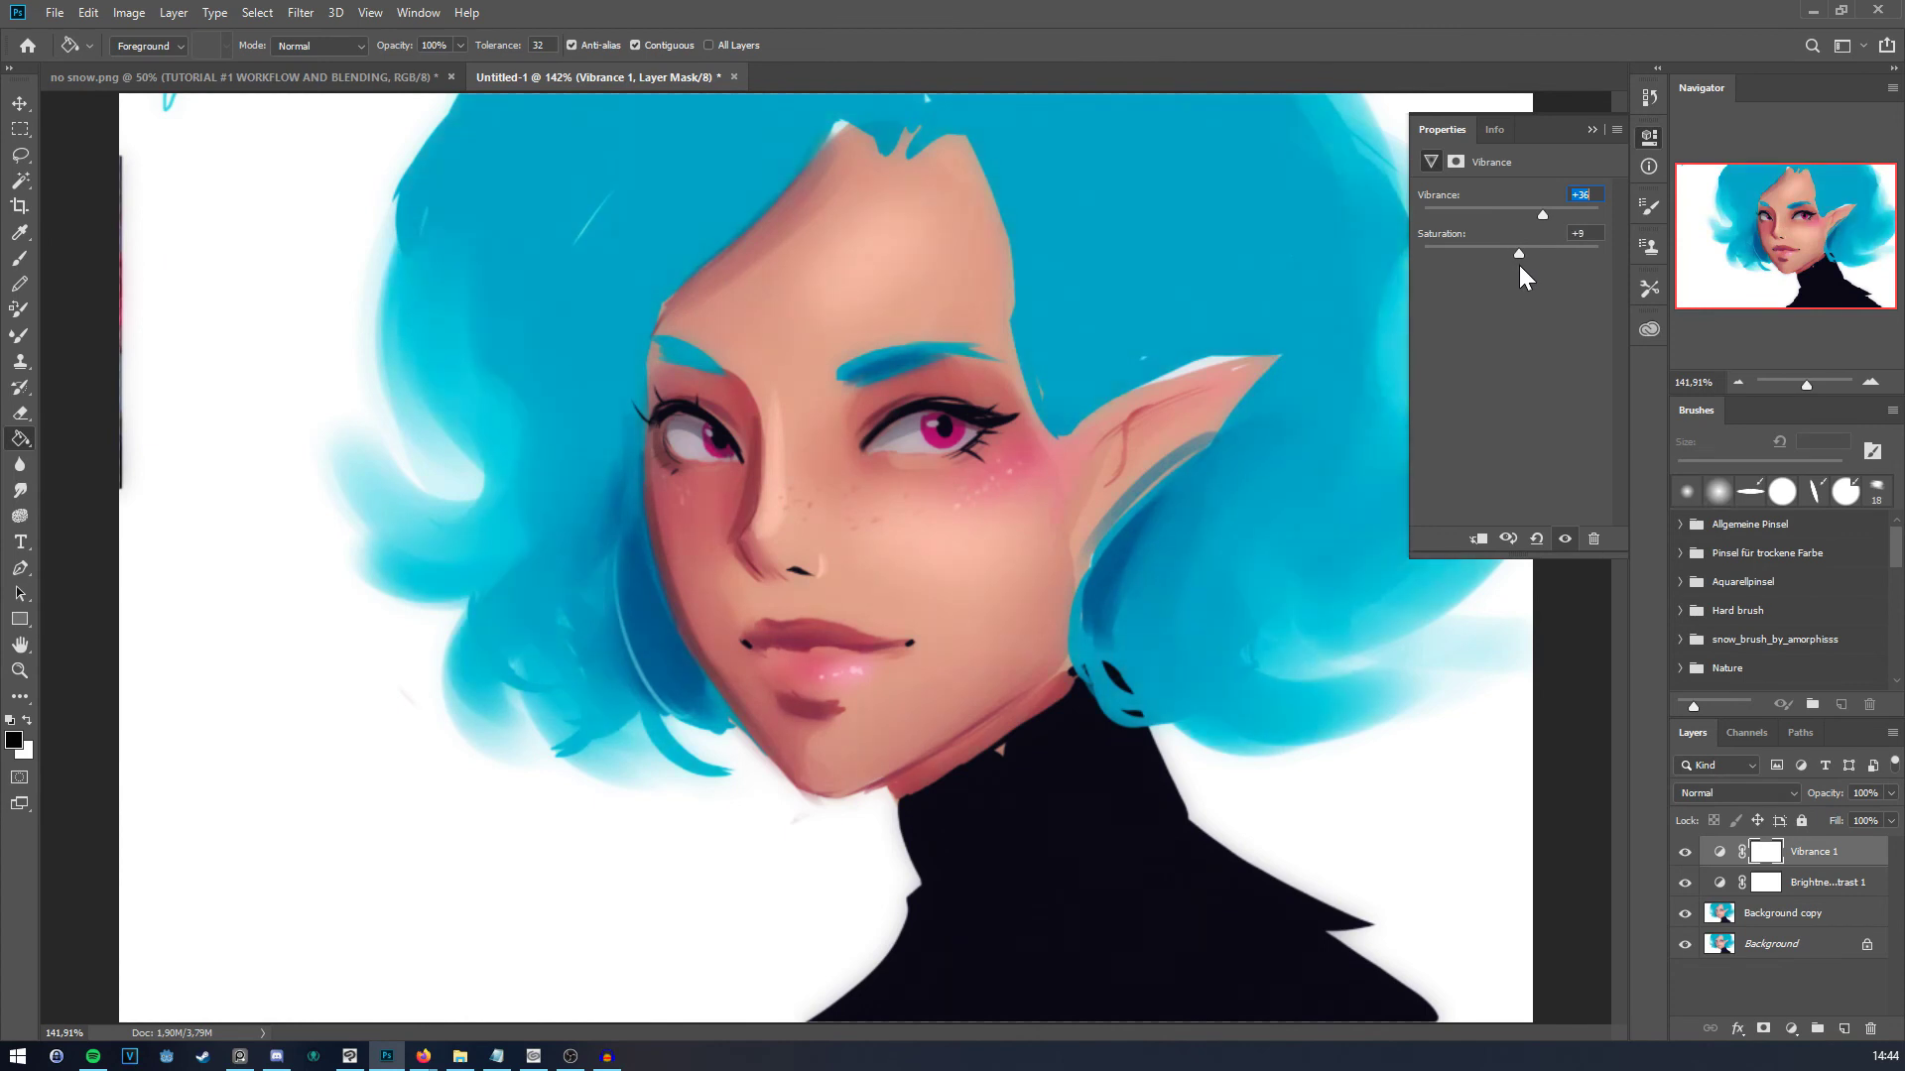
# Step: Add a Curves adjustment layer, shift the RGB curve's black and white endpoints slightly, and hide the layer
pyautogui.click(1792, 1029)
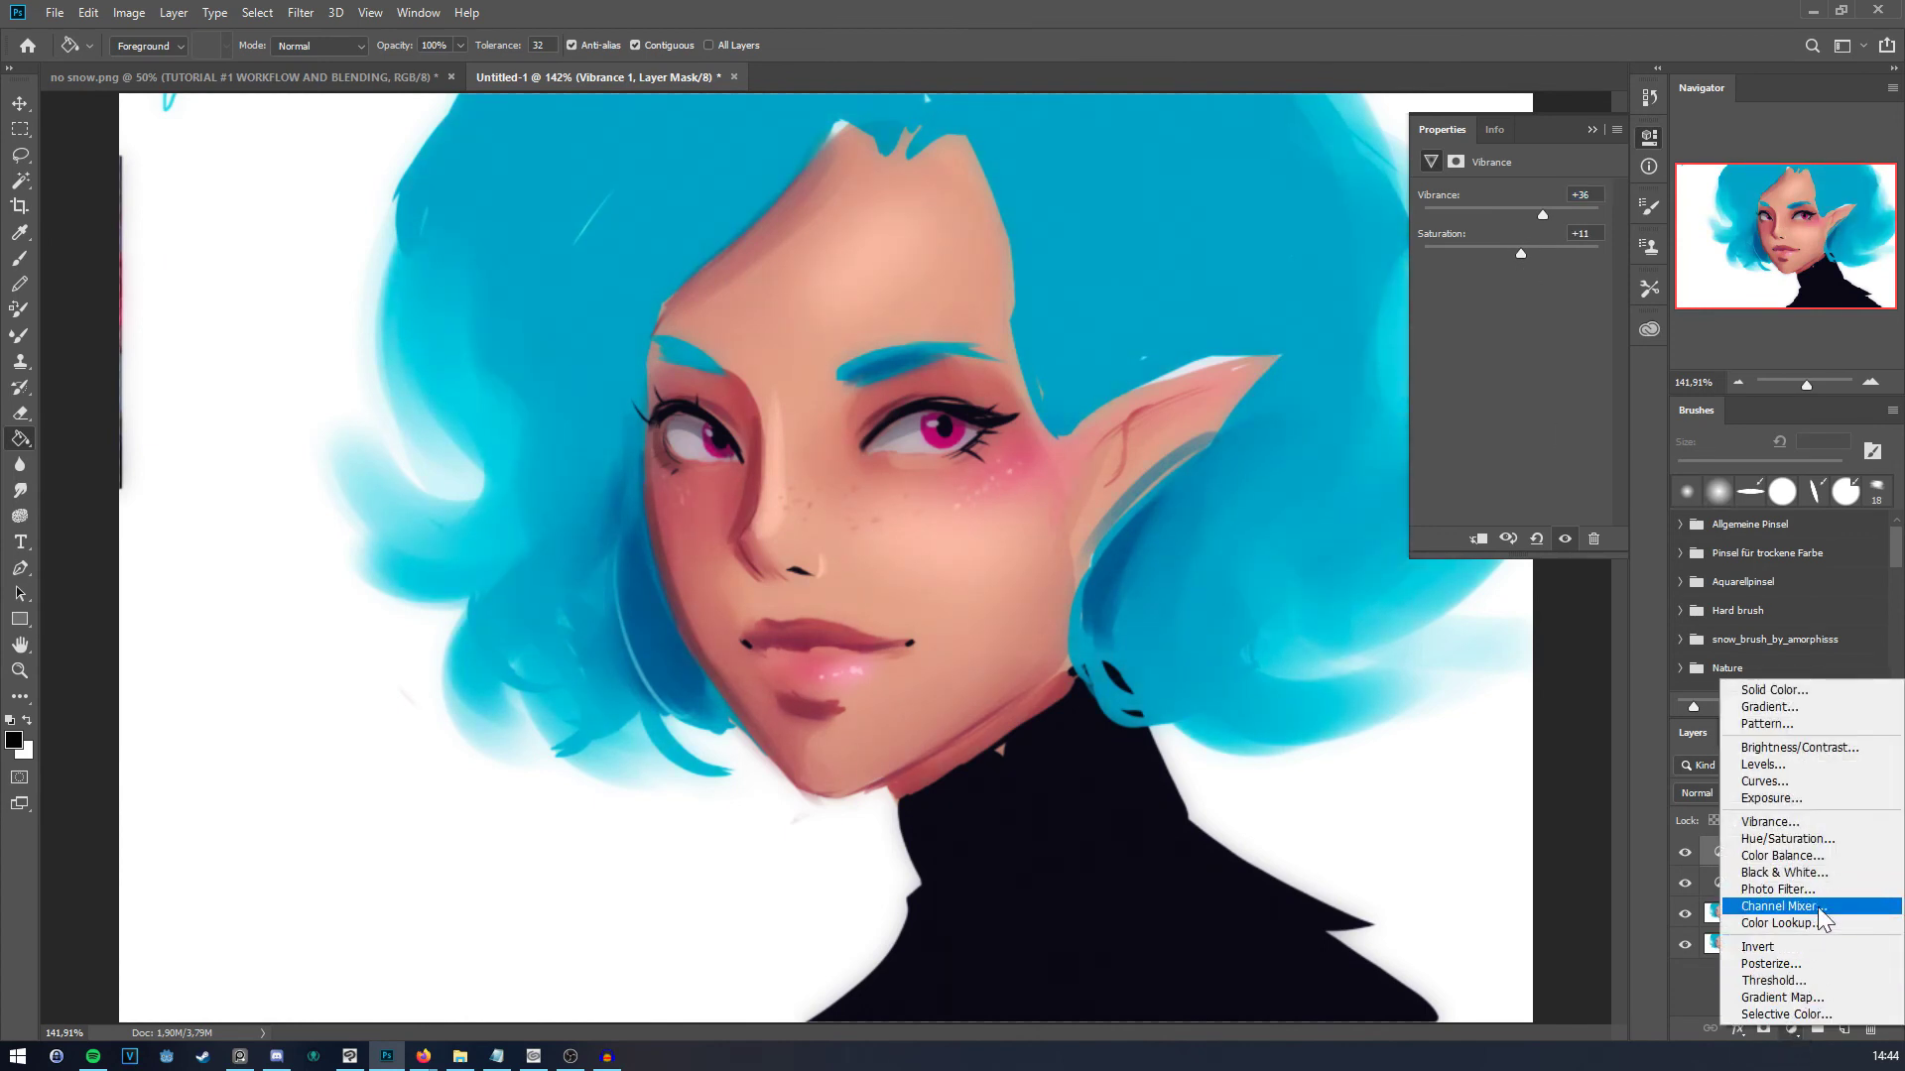
pyautogui.click(1803, 780)
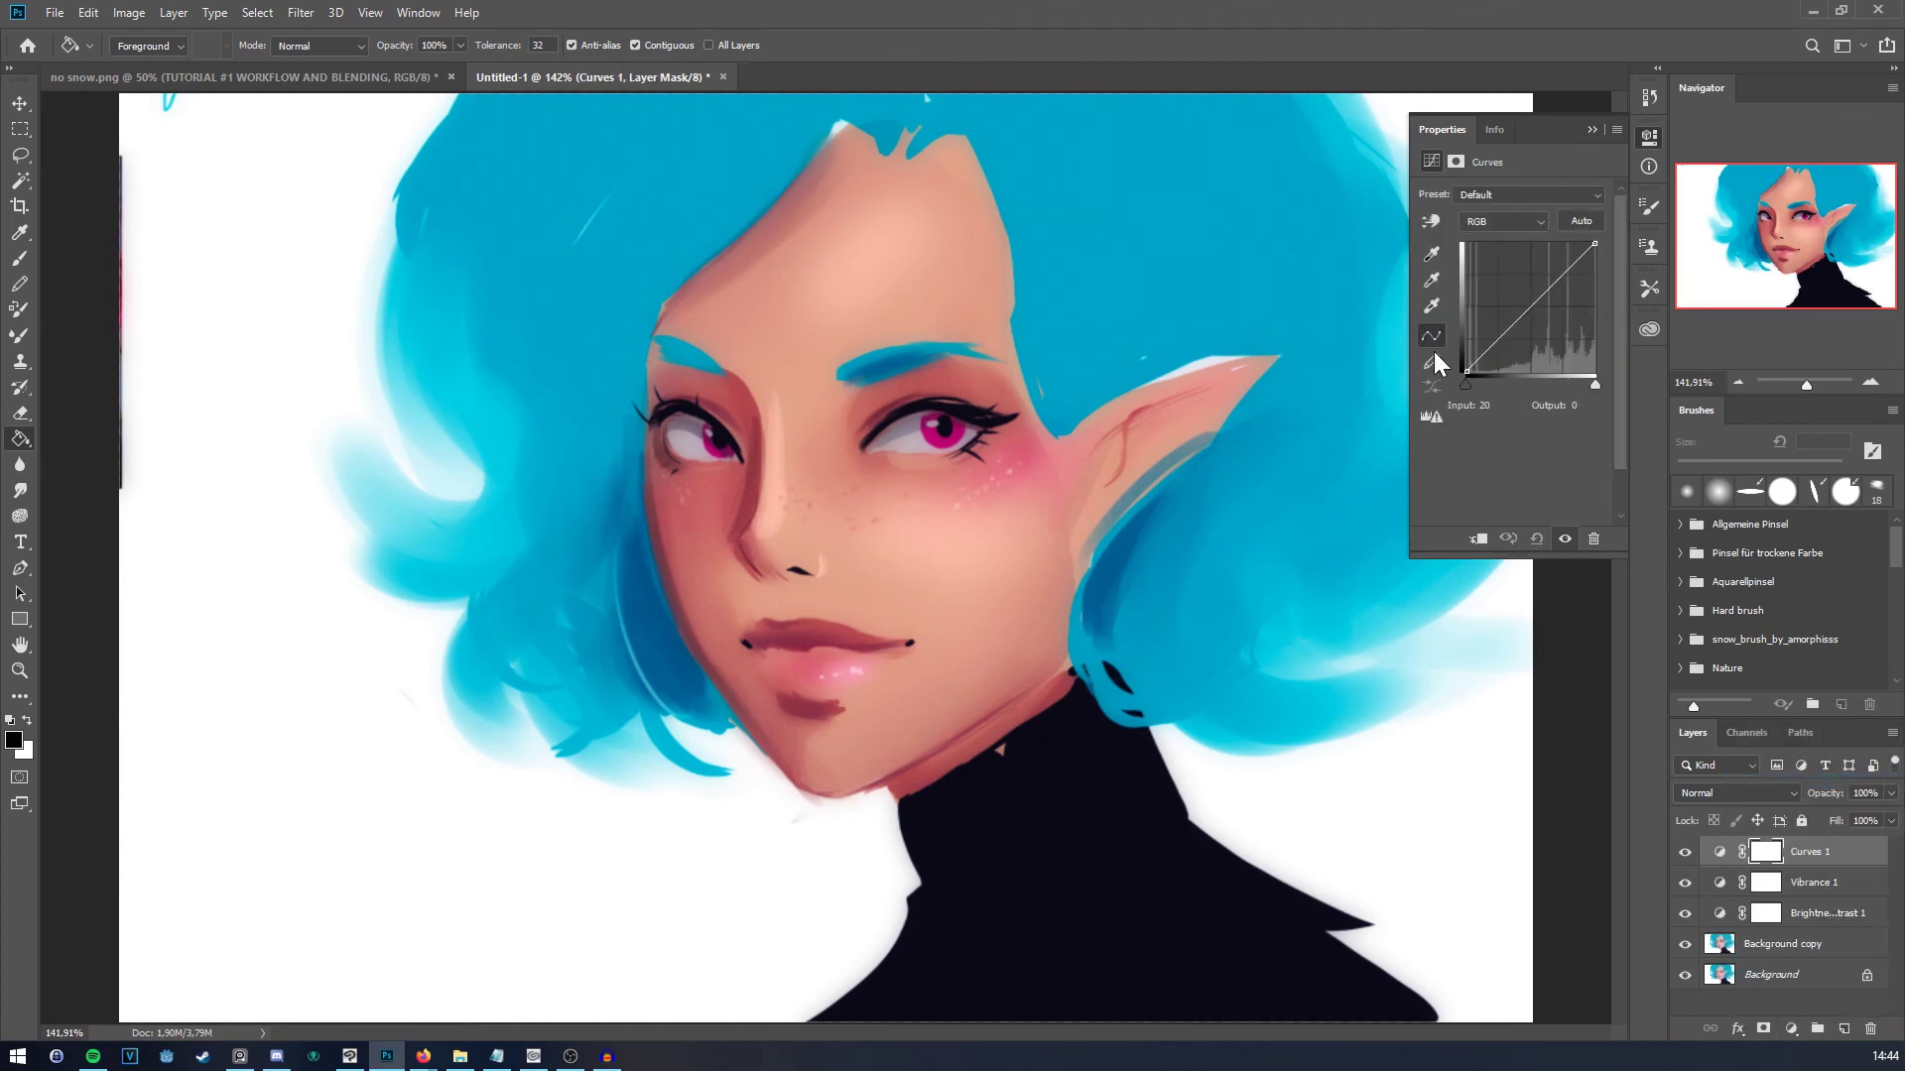
pyautogui.moveTo(1465, 375); pyautogui.dragTo(1450, 373)
pyautogui.moveTo(1463, 372); pyautogui.dragTo(1463, 369)
pyautogui.moveTo(1595, 243)
pyautogui.mouseDown()
pyautogui.moveTo(1607, 270)
pyautogui.moveTo(1623, 246)
pyautogui.mouseUp()
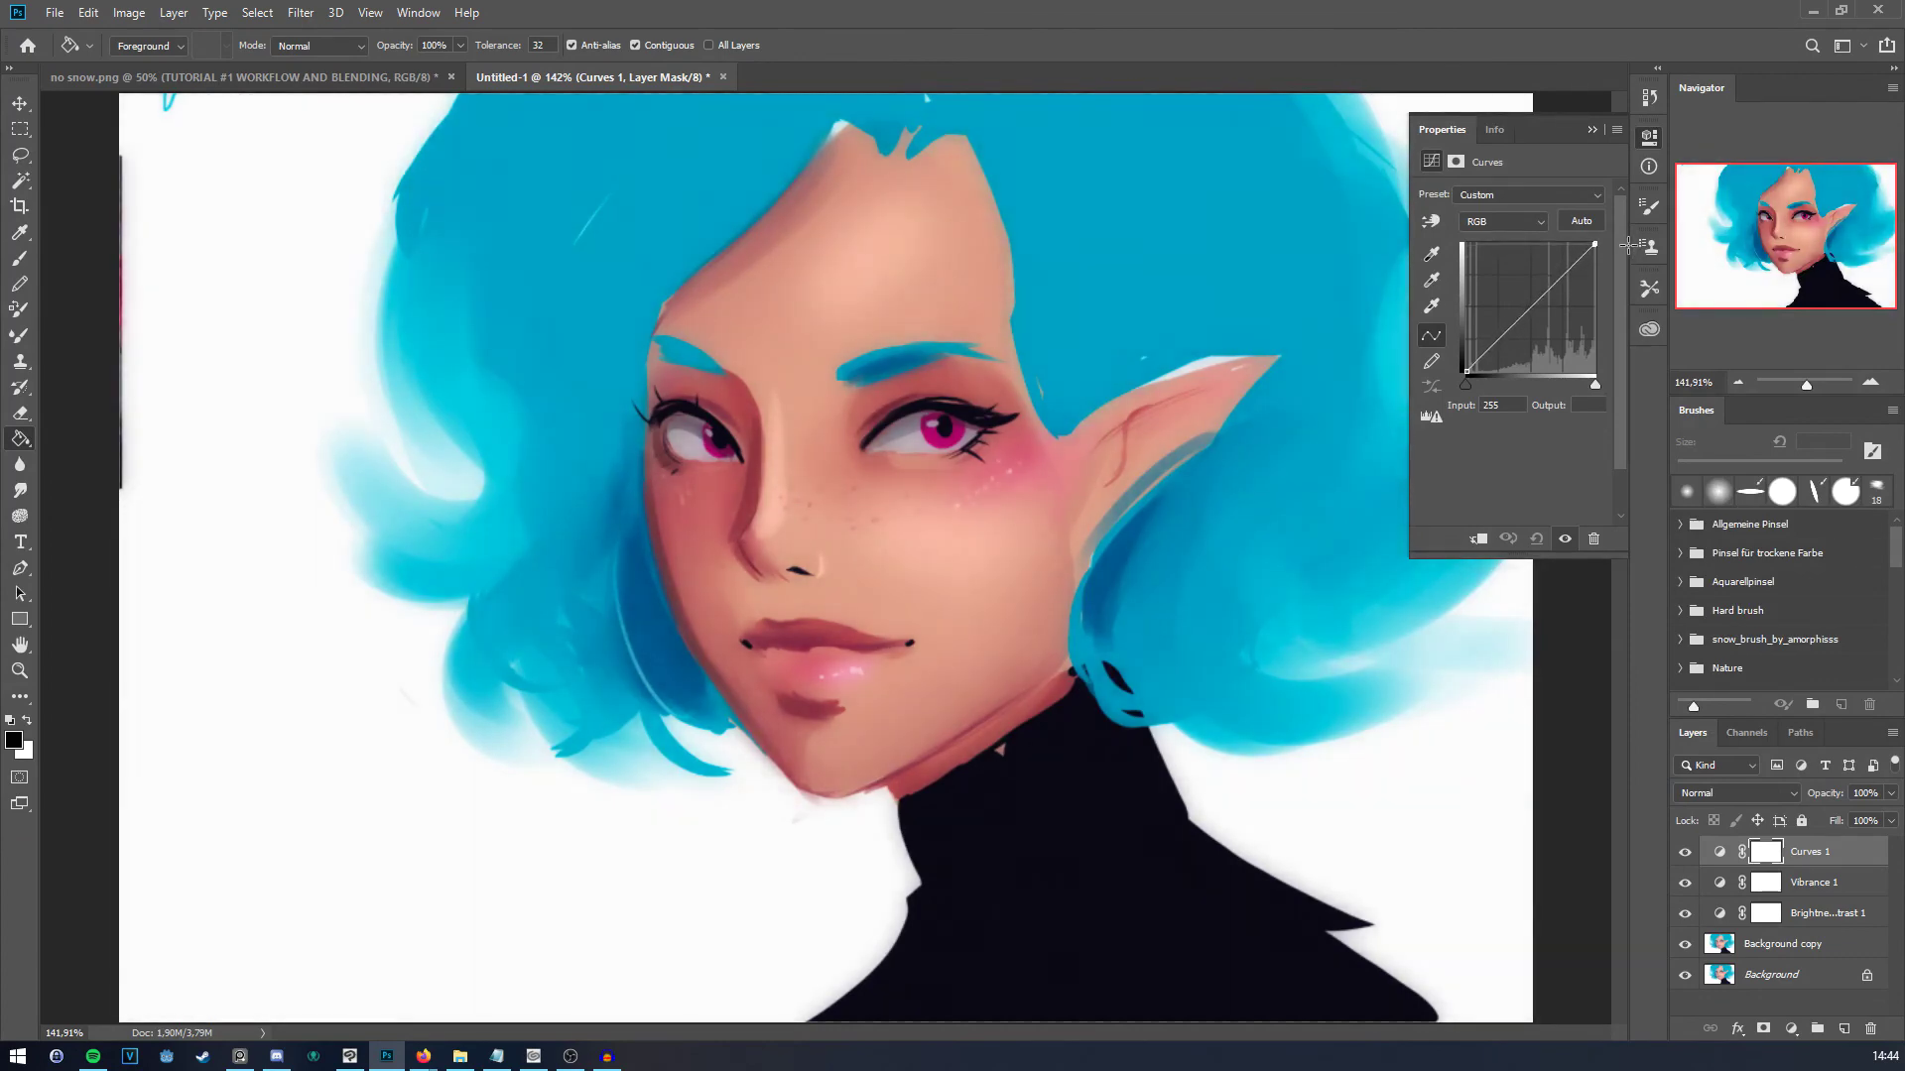
pyautogui.click(1685, 851)
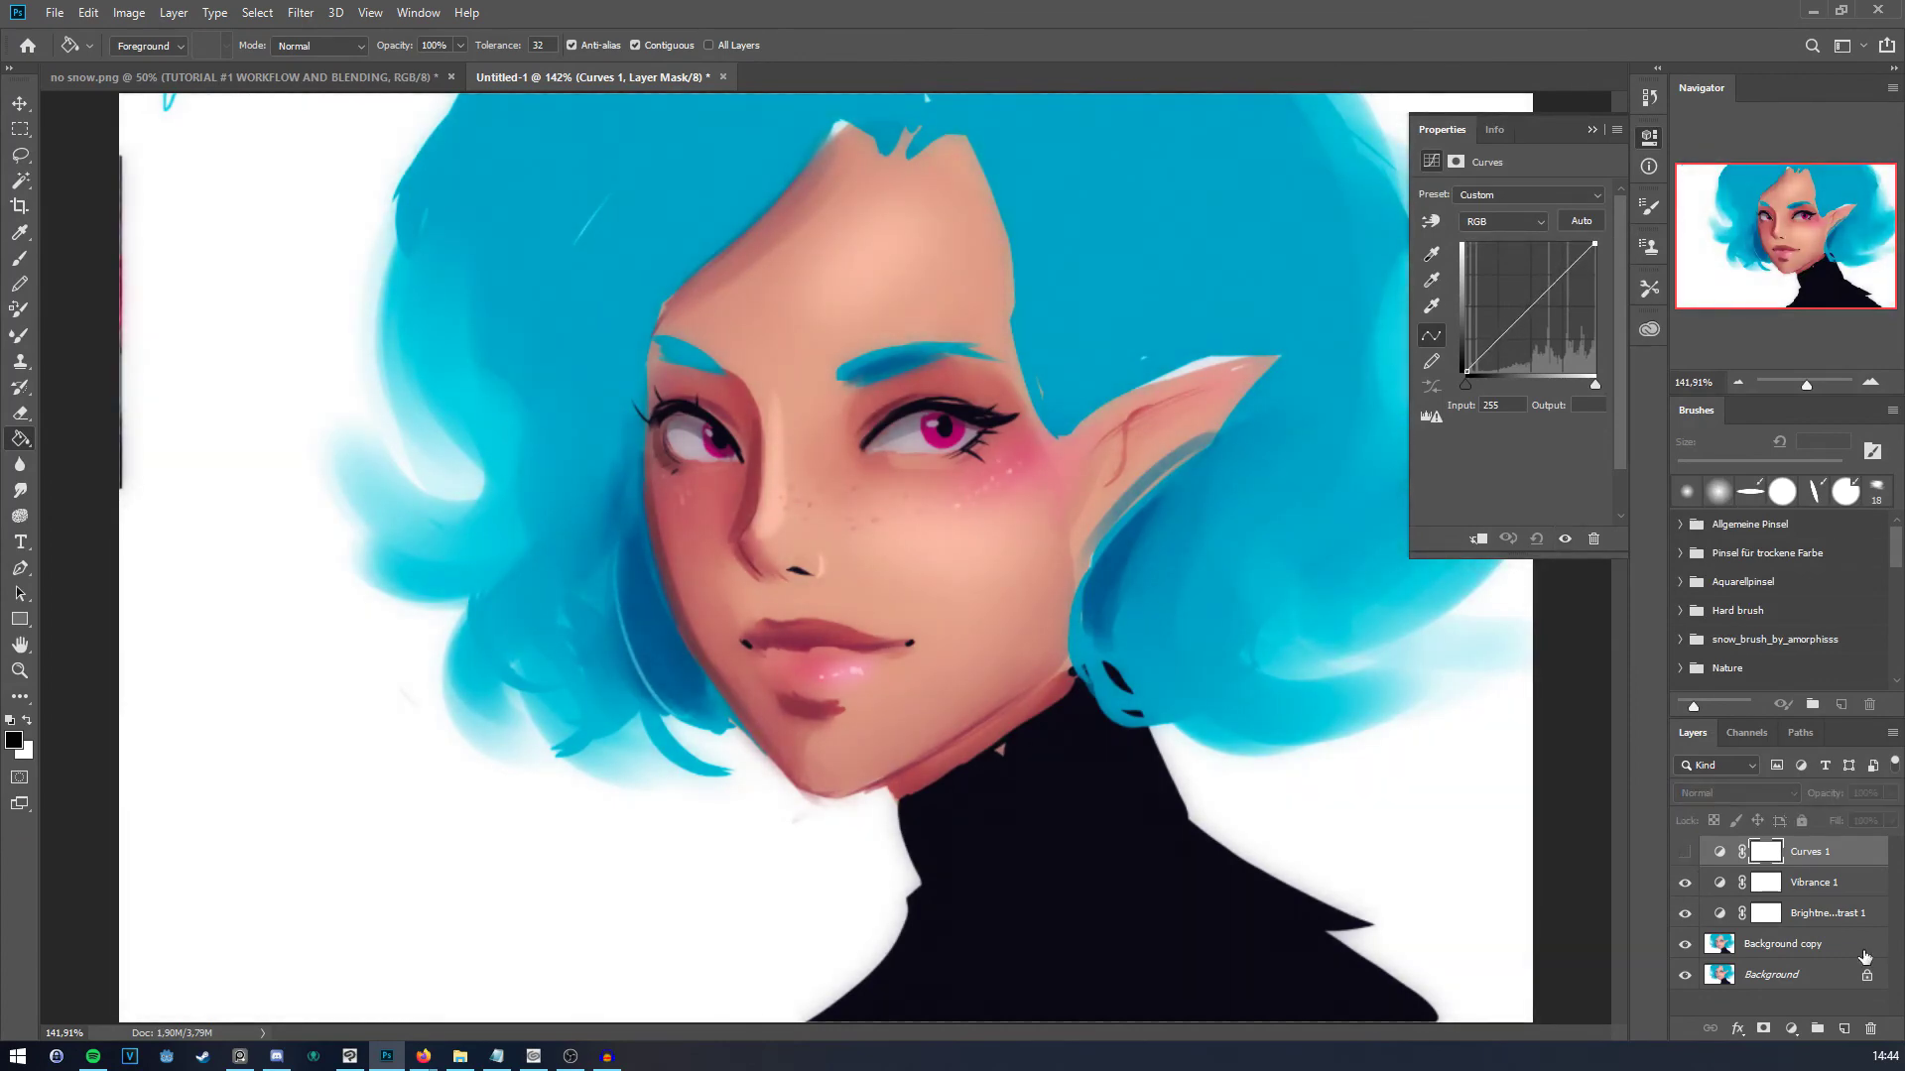
# Step: Merge the visible layers into the background and duplicate the merged layer
pyautogui.rightClick(1768, 943)
pyautogui.click(1724, 707)
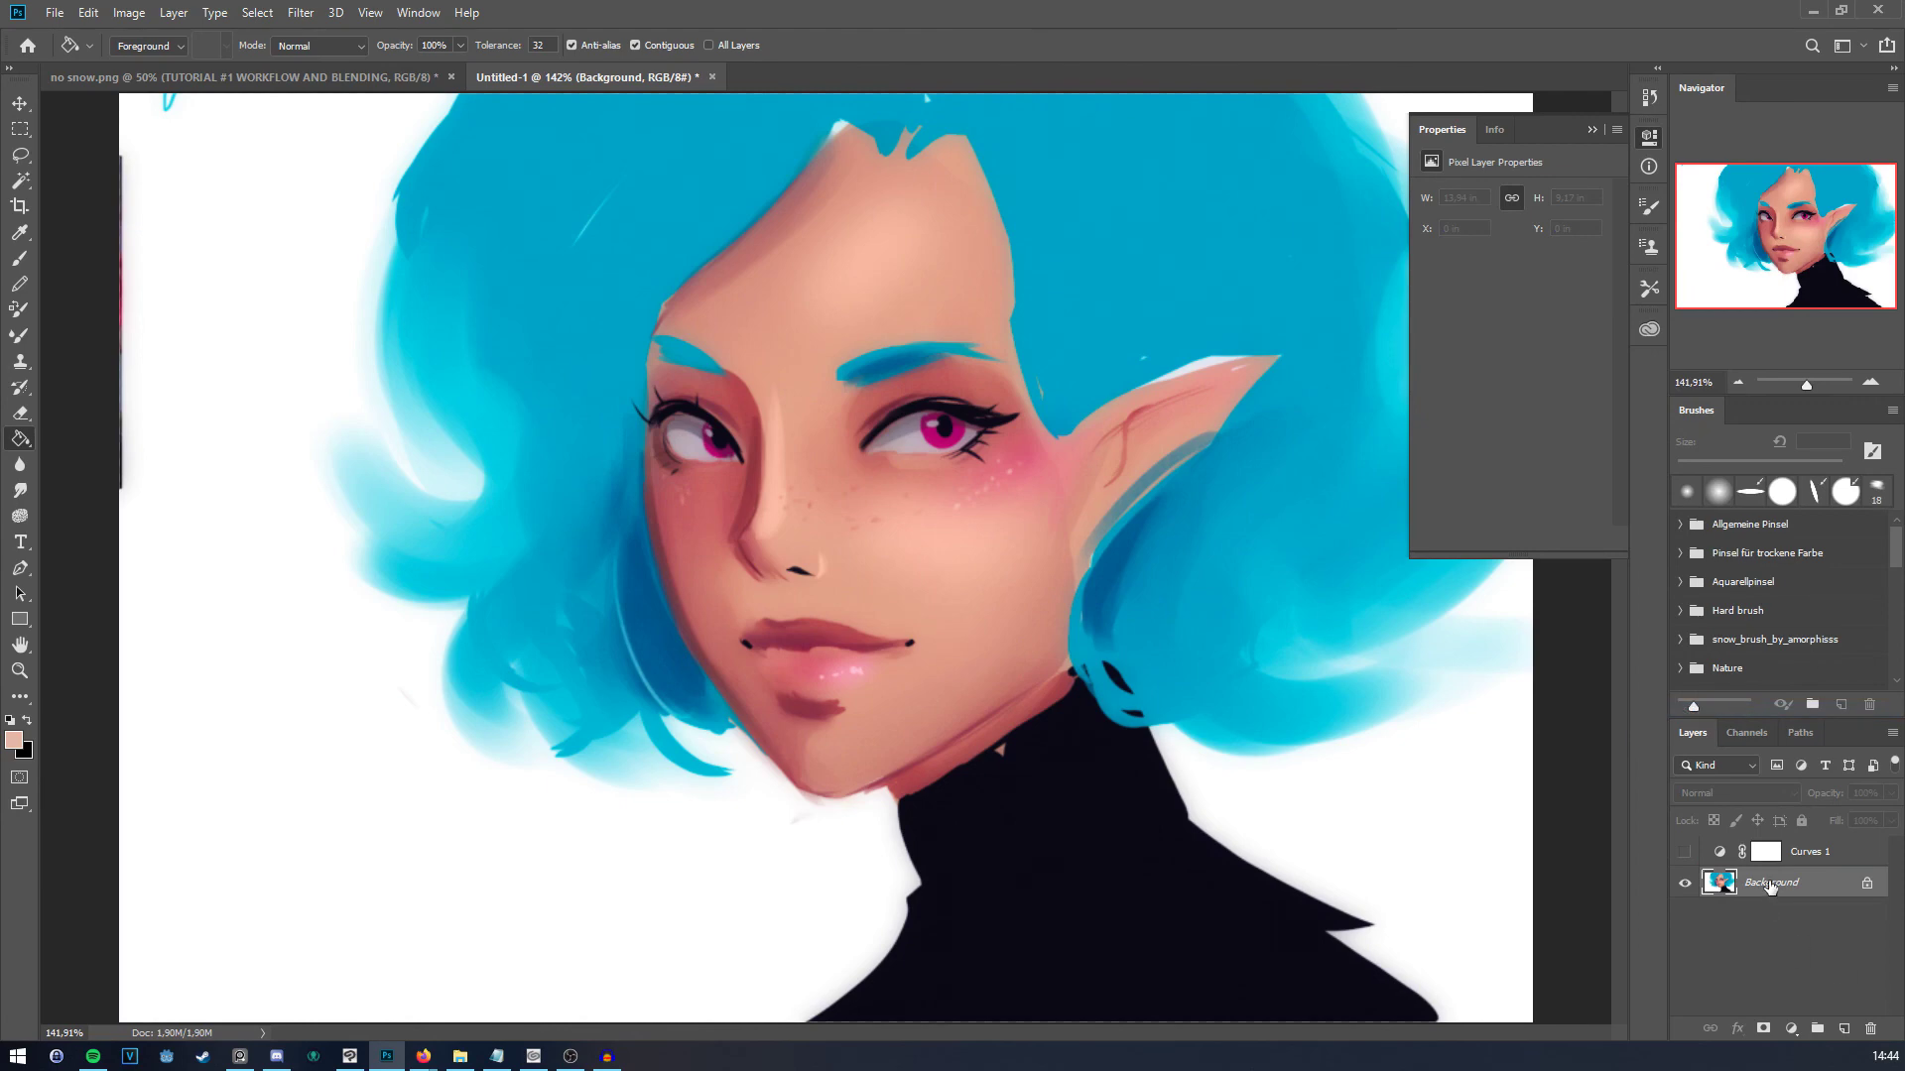
pyautogui.hotkey('ctrl', 'j')
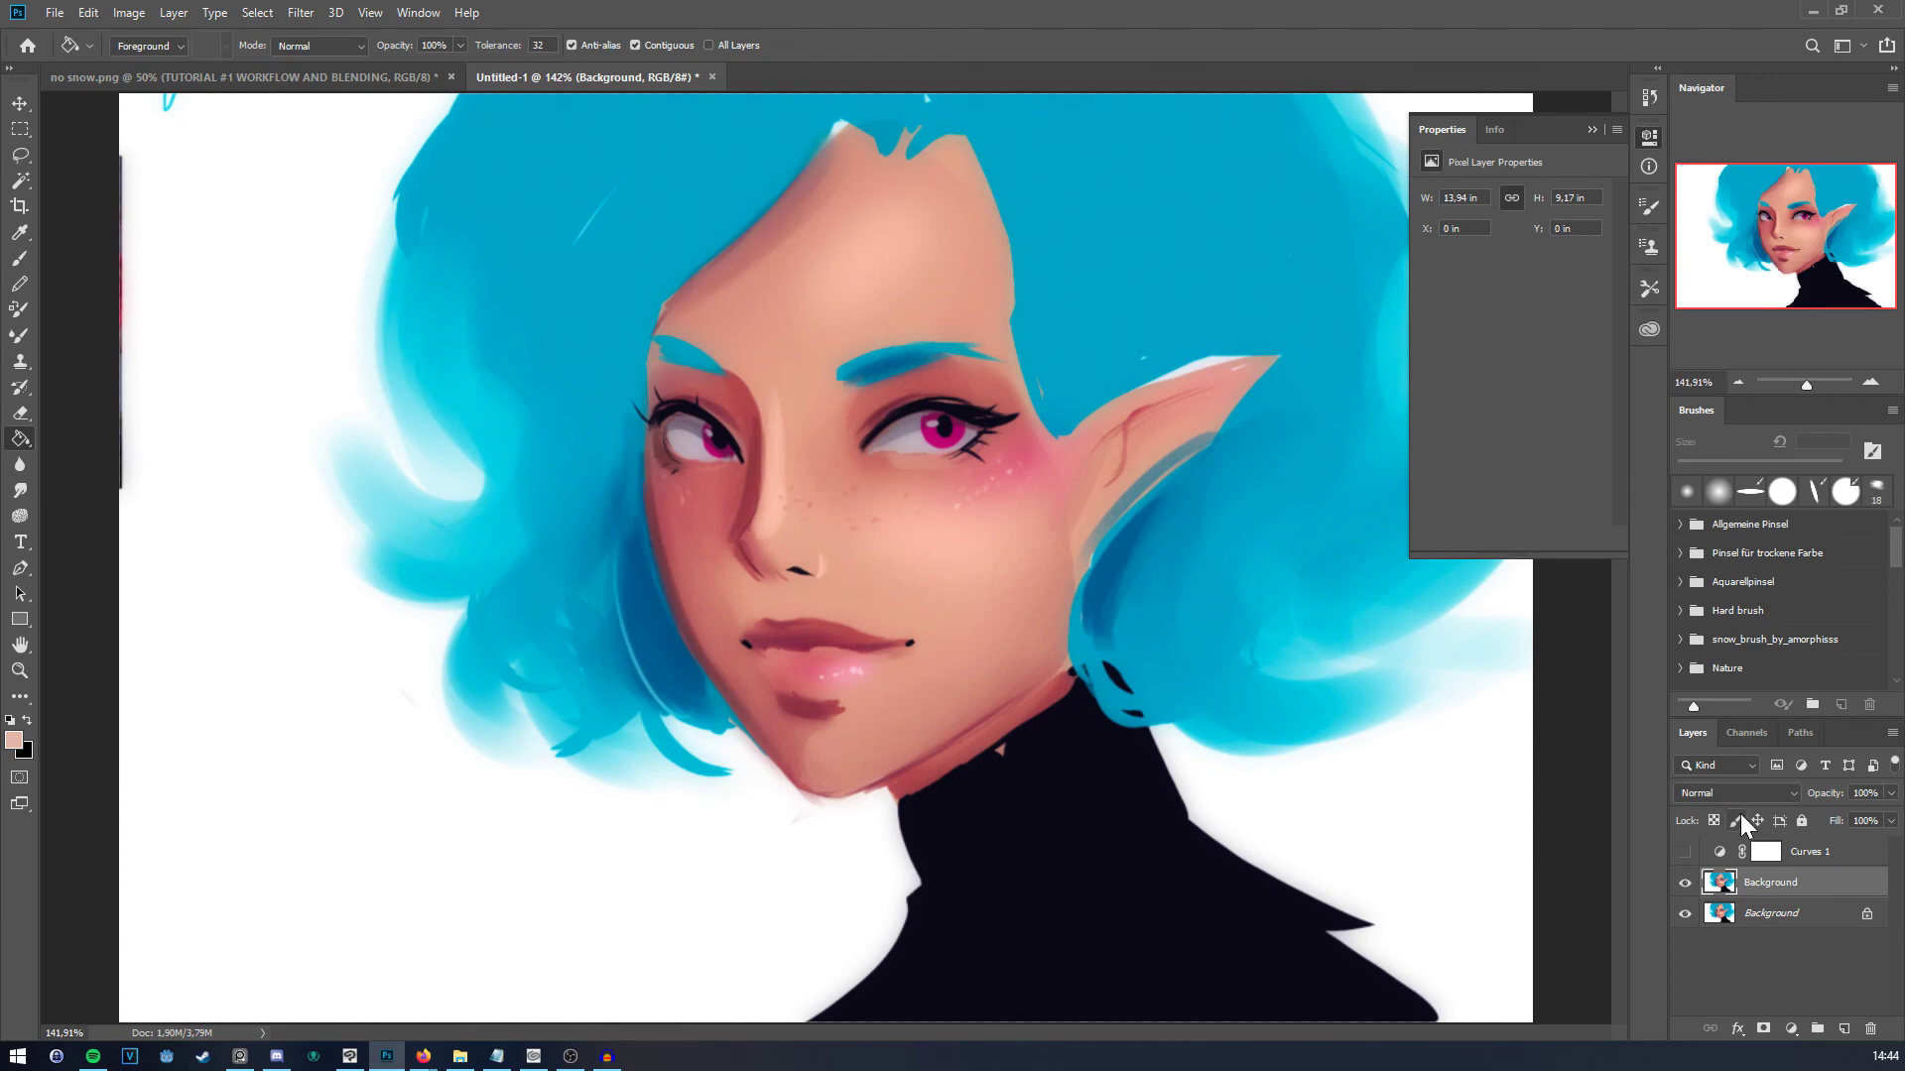
# Step: Inspect the portrait's color channels and toggle the duplicated layer off and on
pyautogui.click(1757, 735)
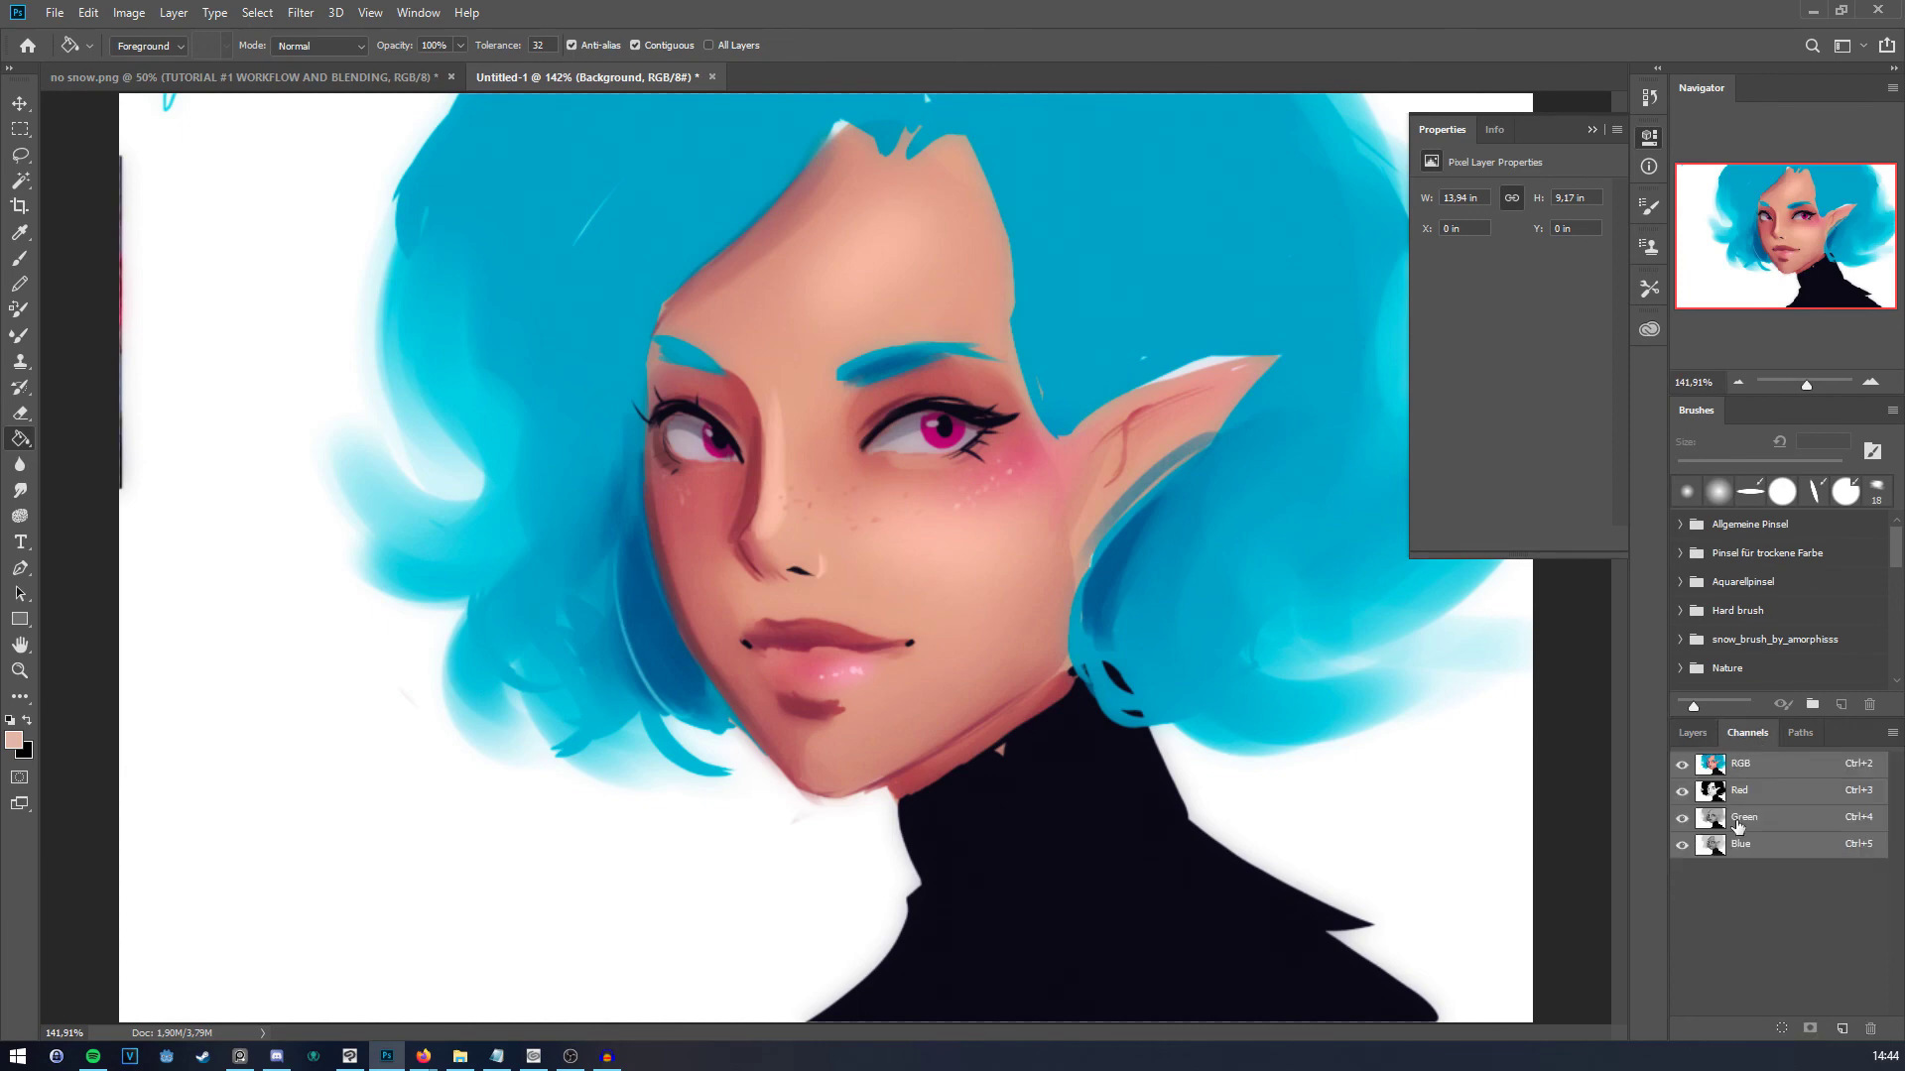
pyautogui.click(1675, 790)
pyautogui.click(1686, 764)
pyautogui.click(1691, 732)
pyautogui.click(1686, 883)
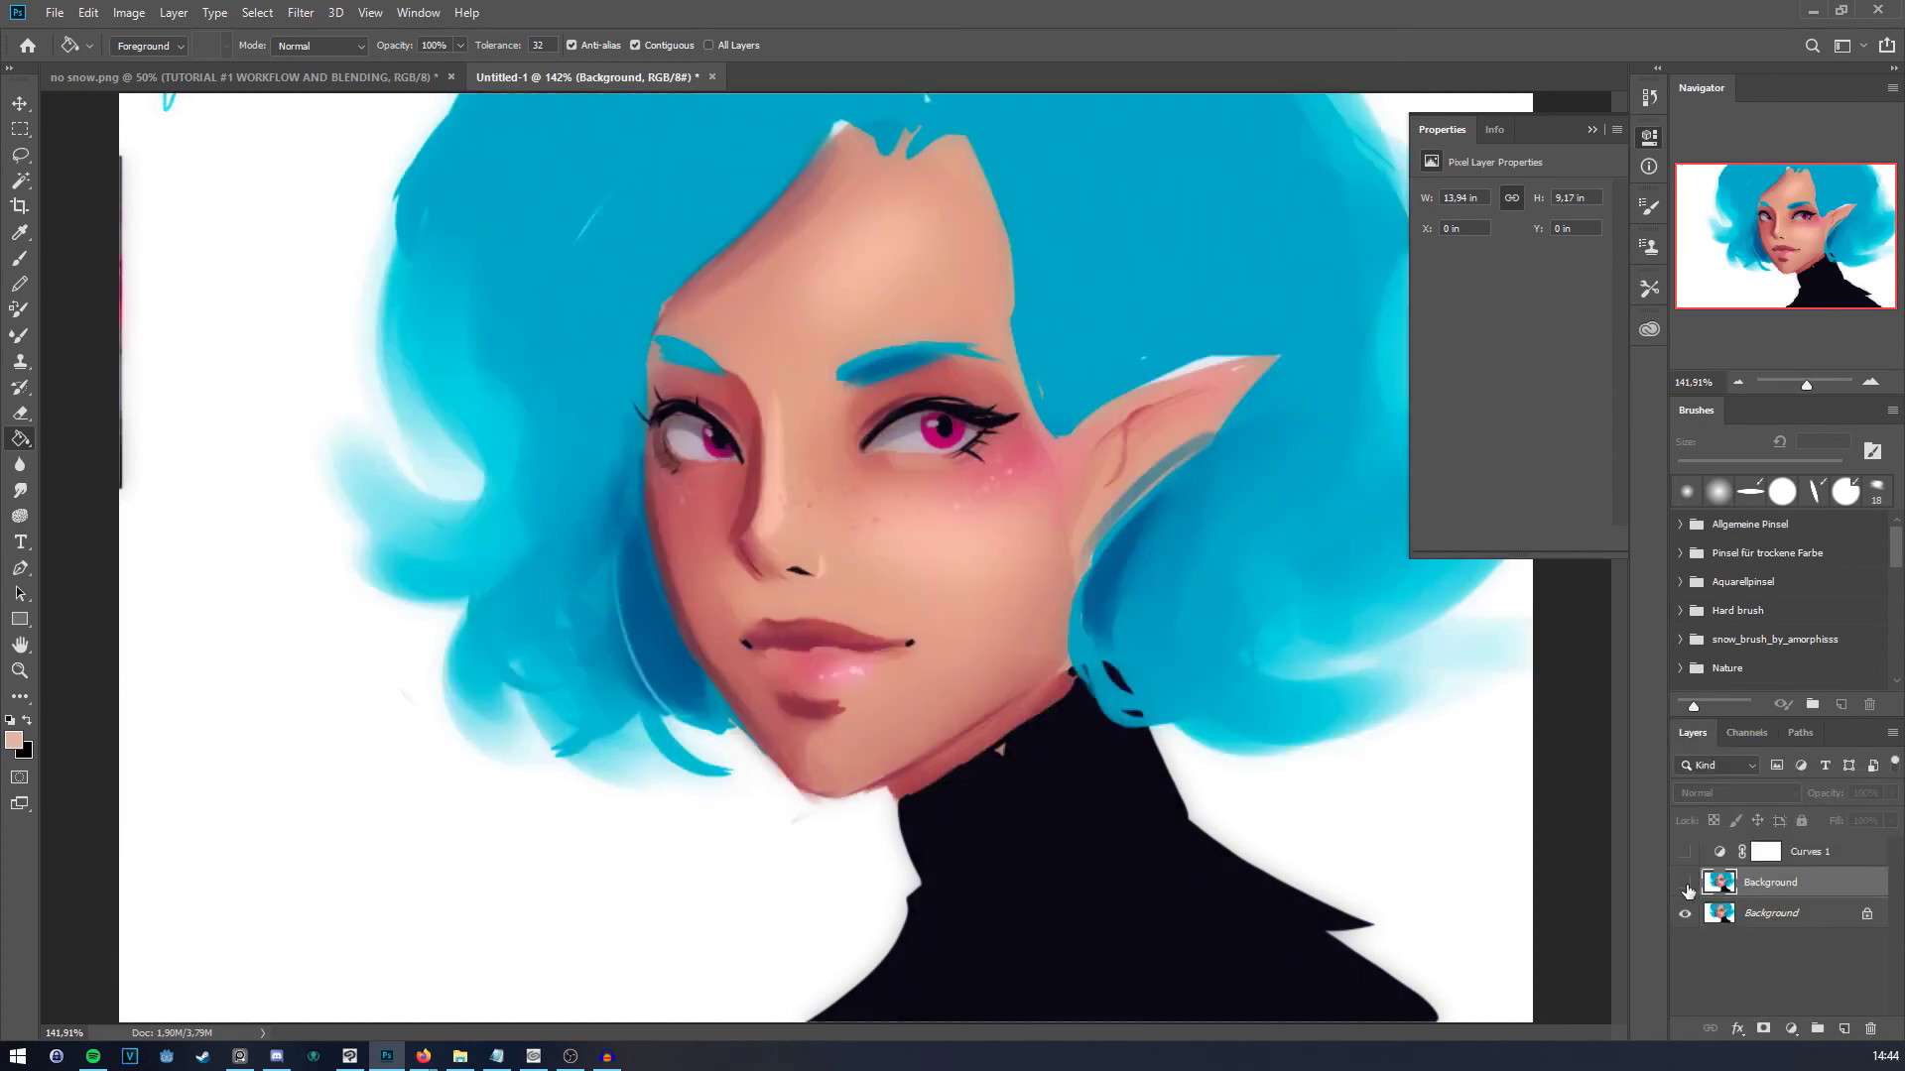
pyautogui.click(1686, 885)
pyautogui.click(1760, 732)
pyautogui.click(1744, 801)
pyautogui.click(1692, 763)
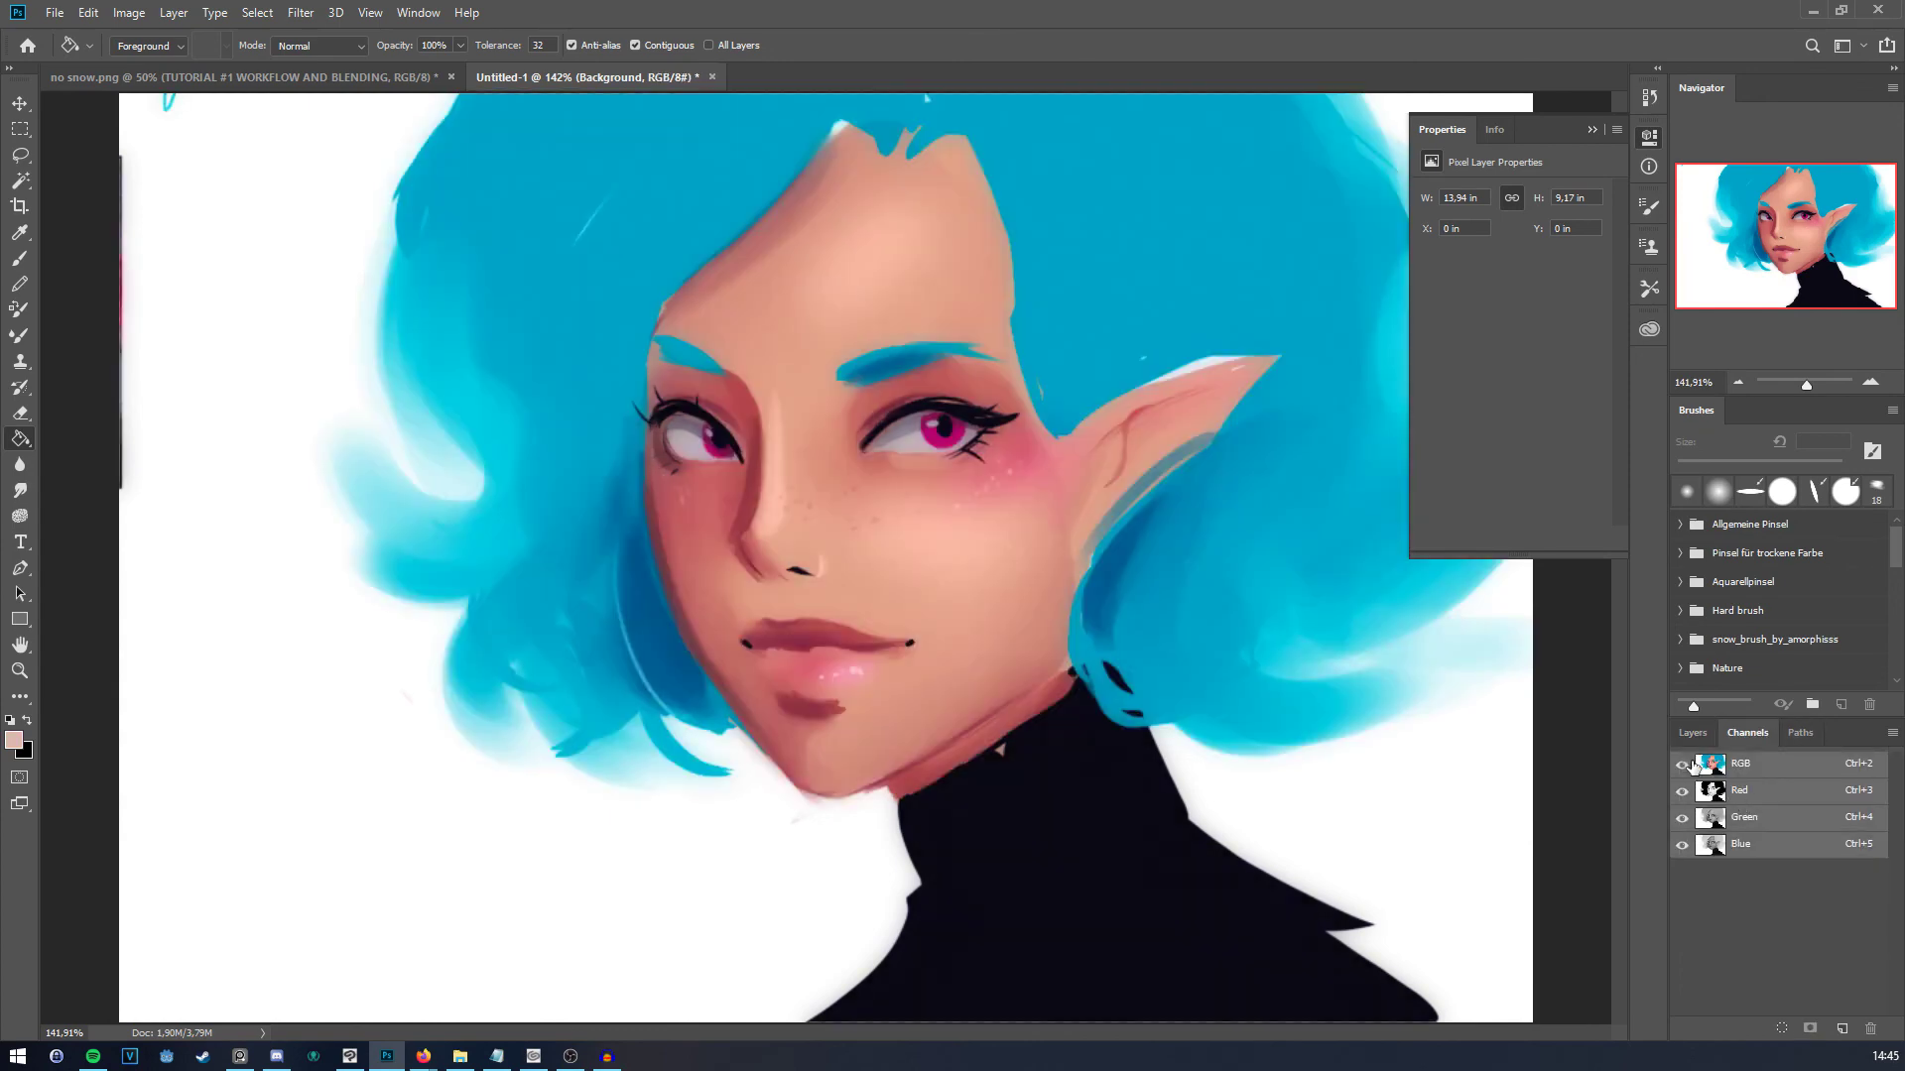
# Step: Nudge the whole Red channel of the duplicated layer a few pixels left while all channels stay visible, and clear the selection
pyautogui.click(1726, 790)
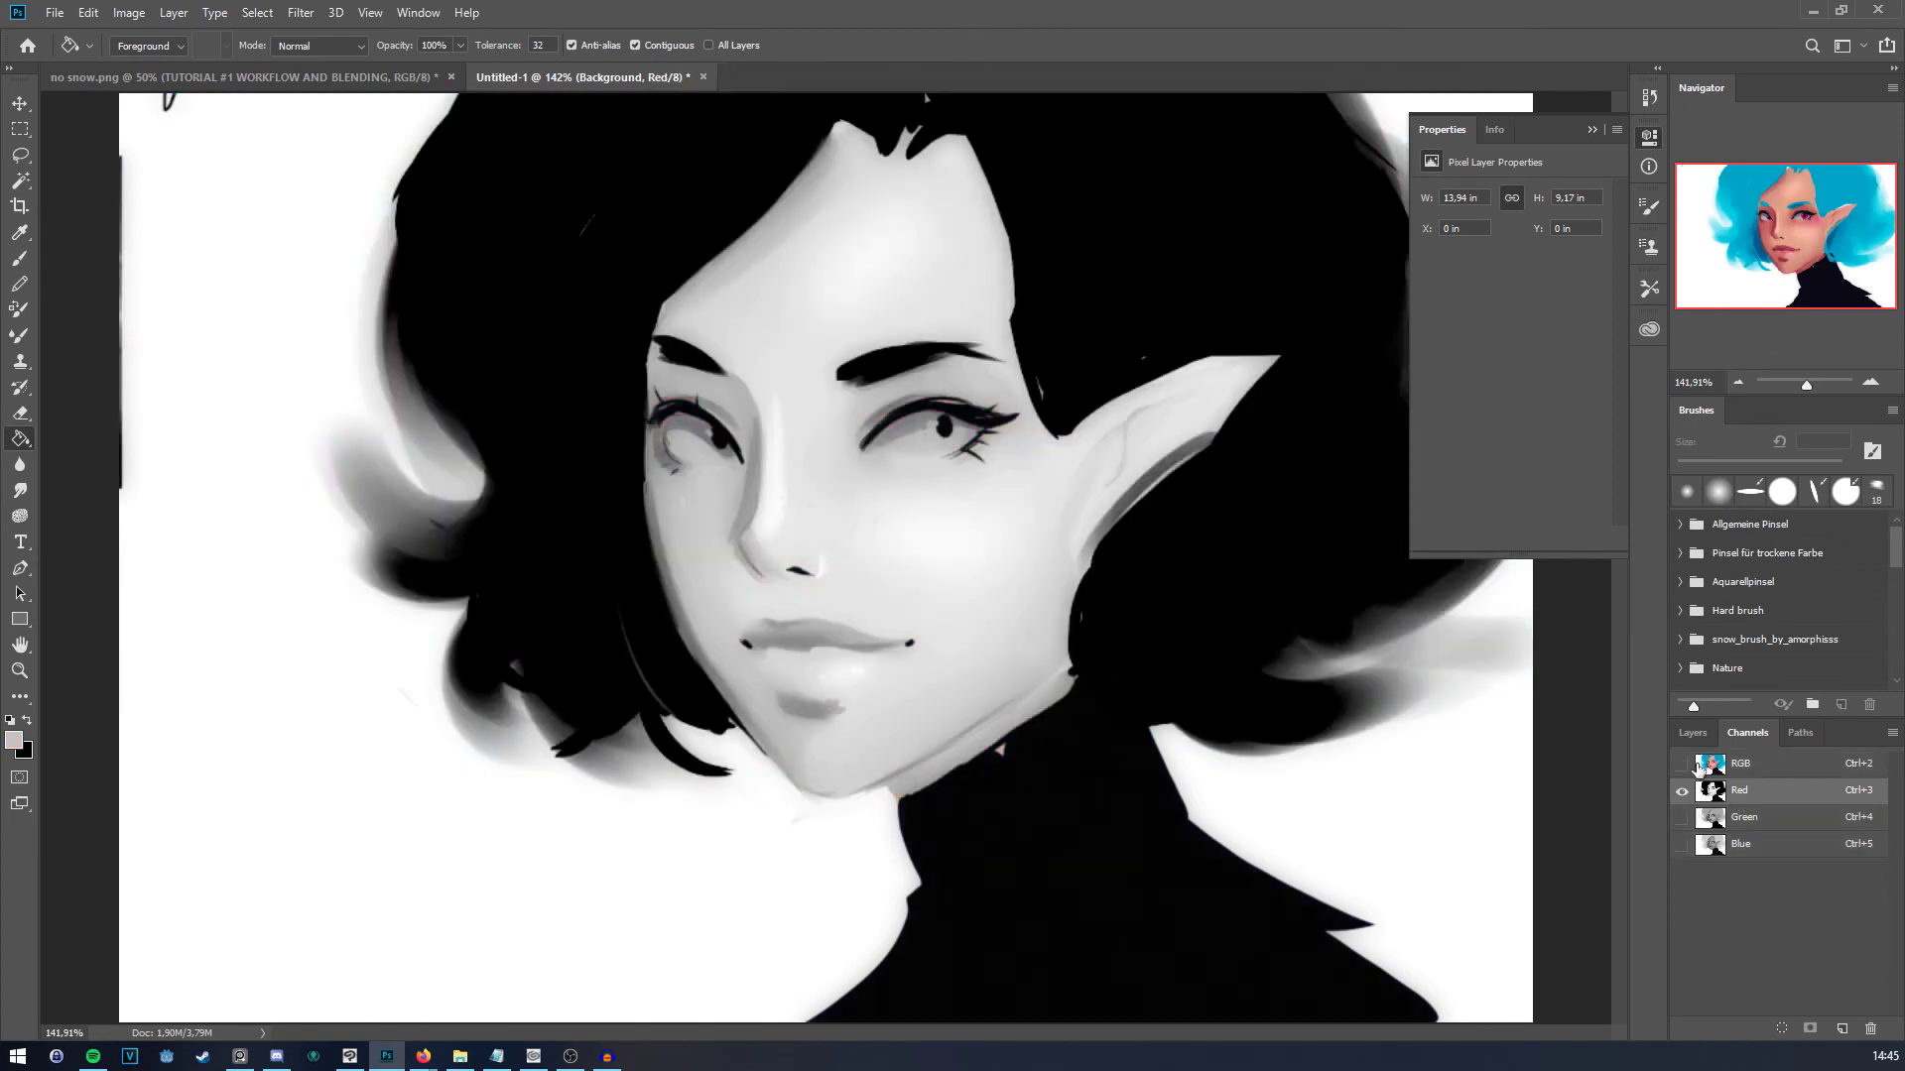
pyautogui.click(1681, 764)
pyautogui.hotkey('ctrl', 'a')
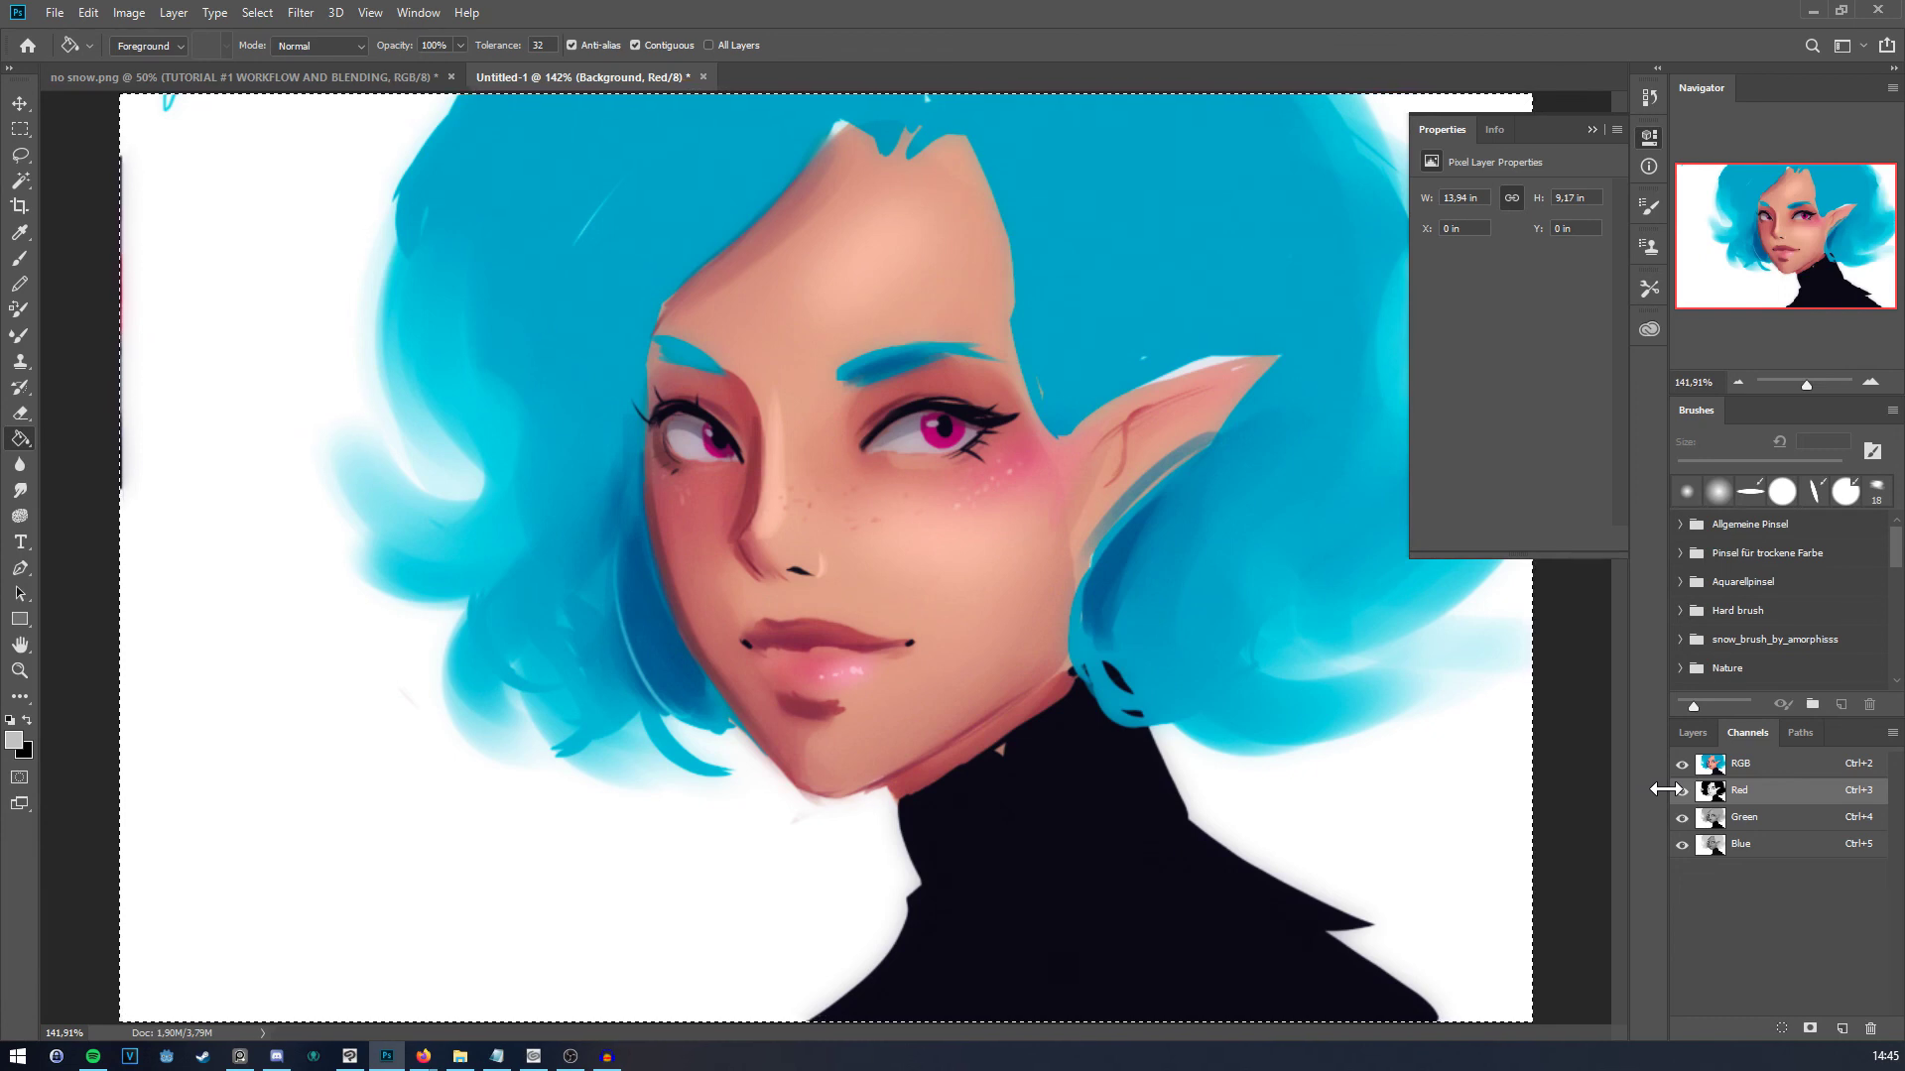
pyautogui.click(17, 102)
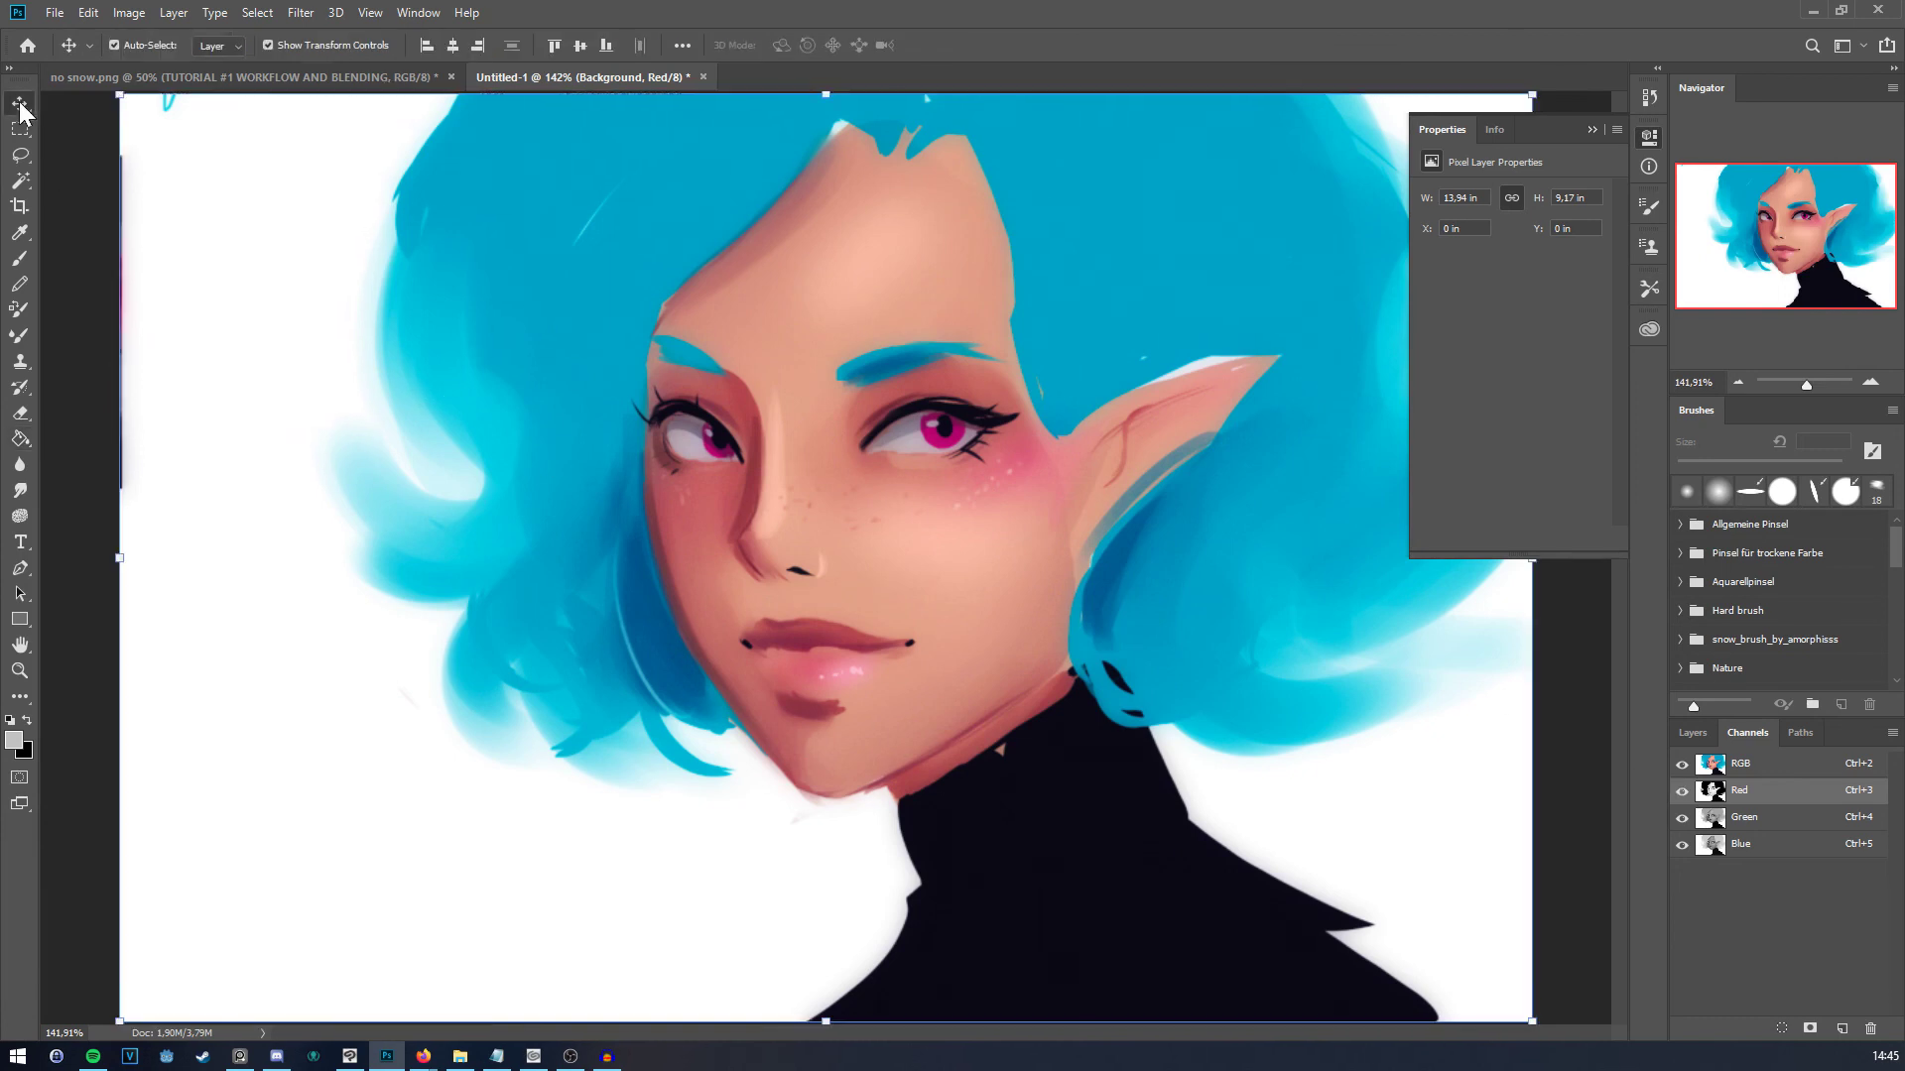
pyautogui.press('Left')
pyautogui.press('Left')
pyautogui.press('Left')
pyautogui.press('Left')
pyautogui.press('Left')
pyautogui.press('Left')
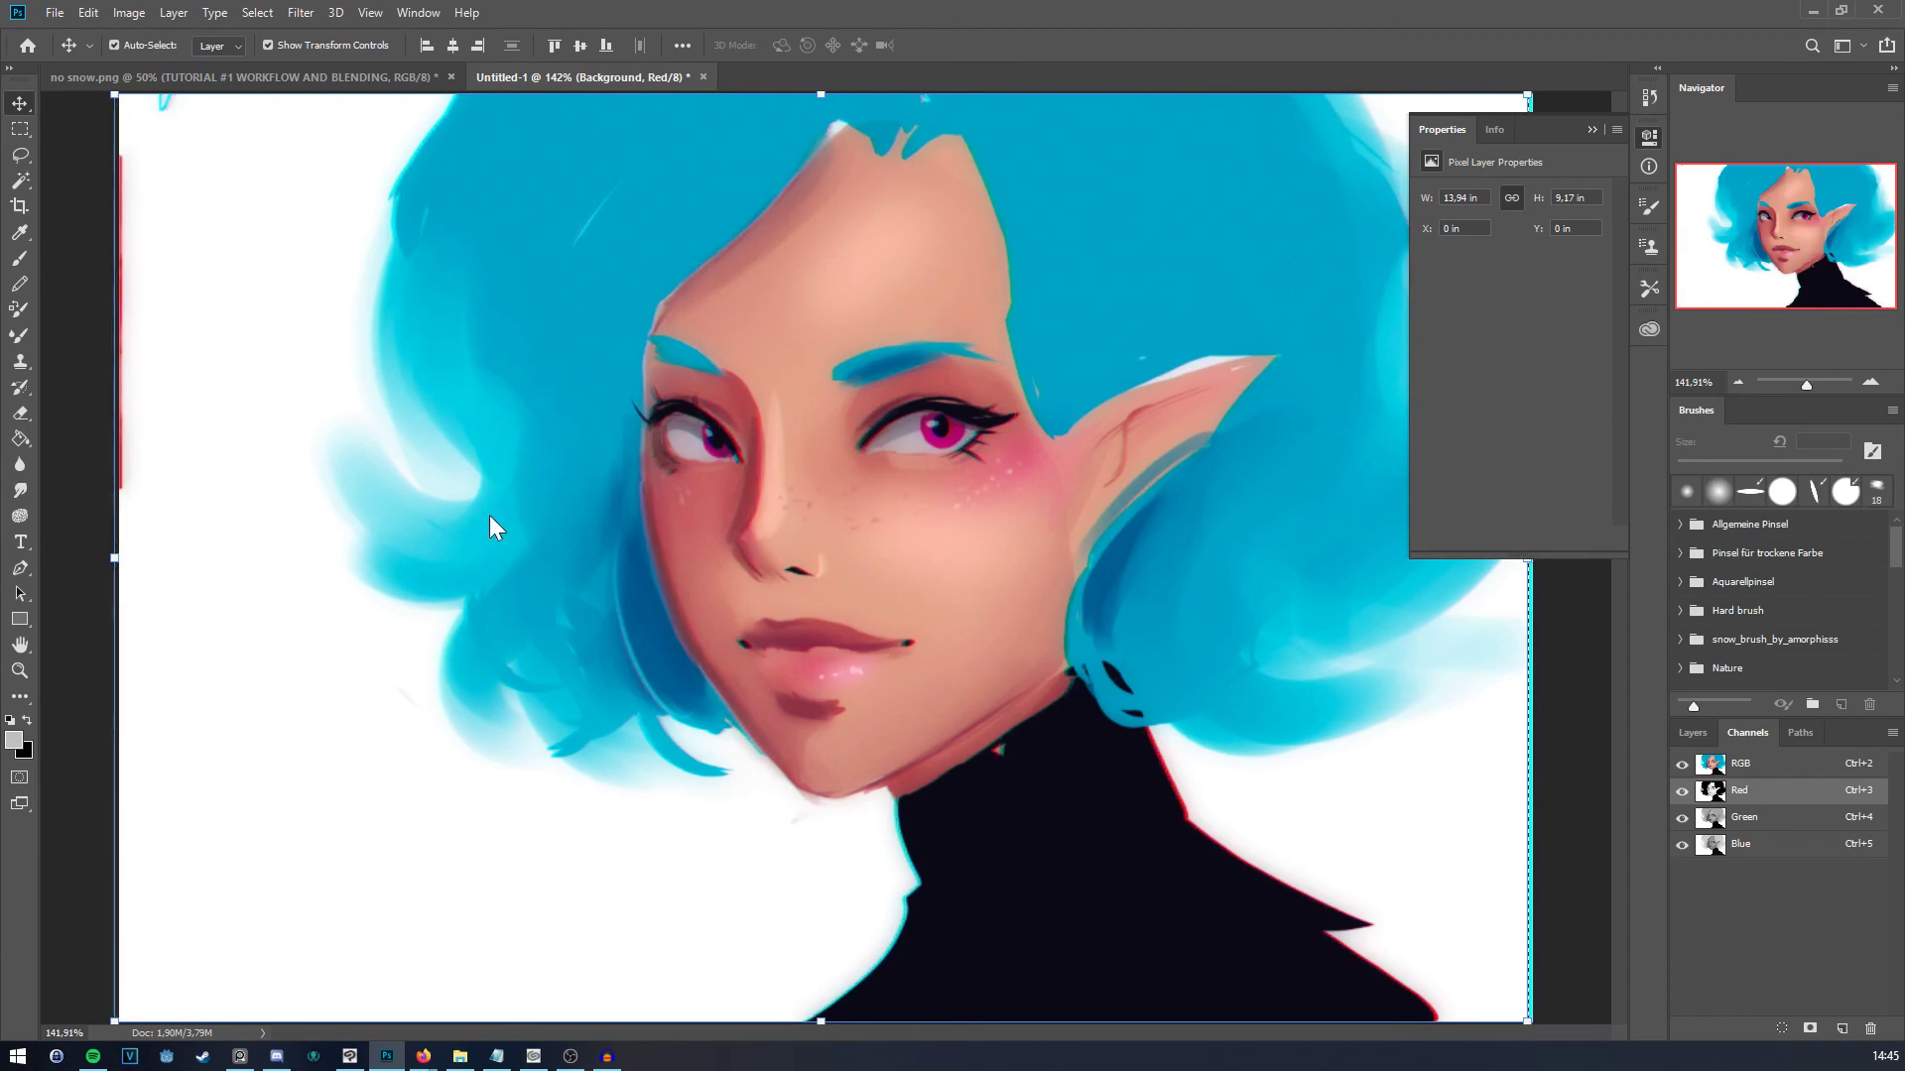
pyautogui.press('Right')
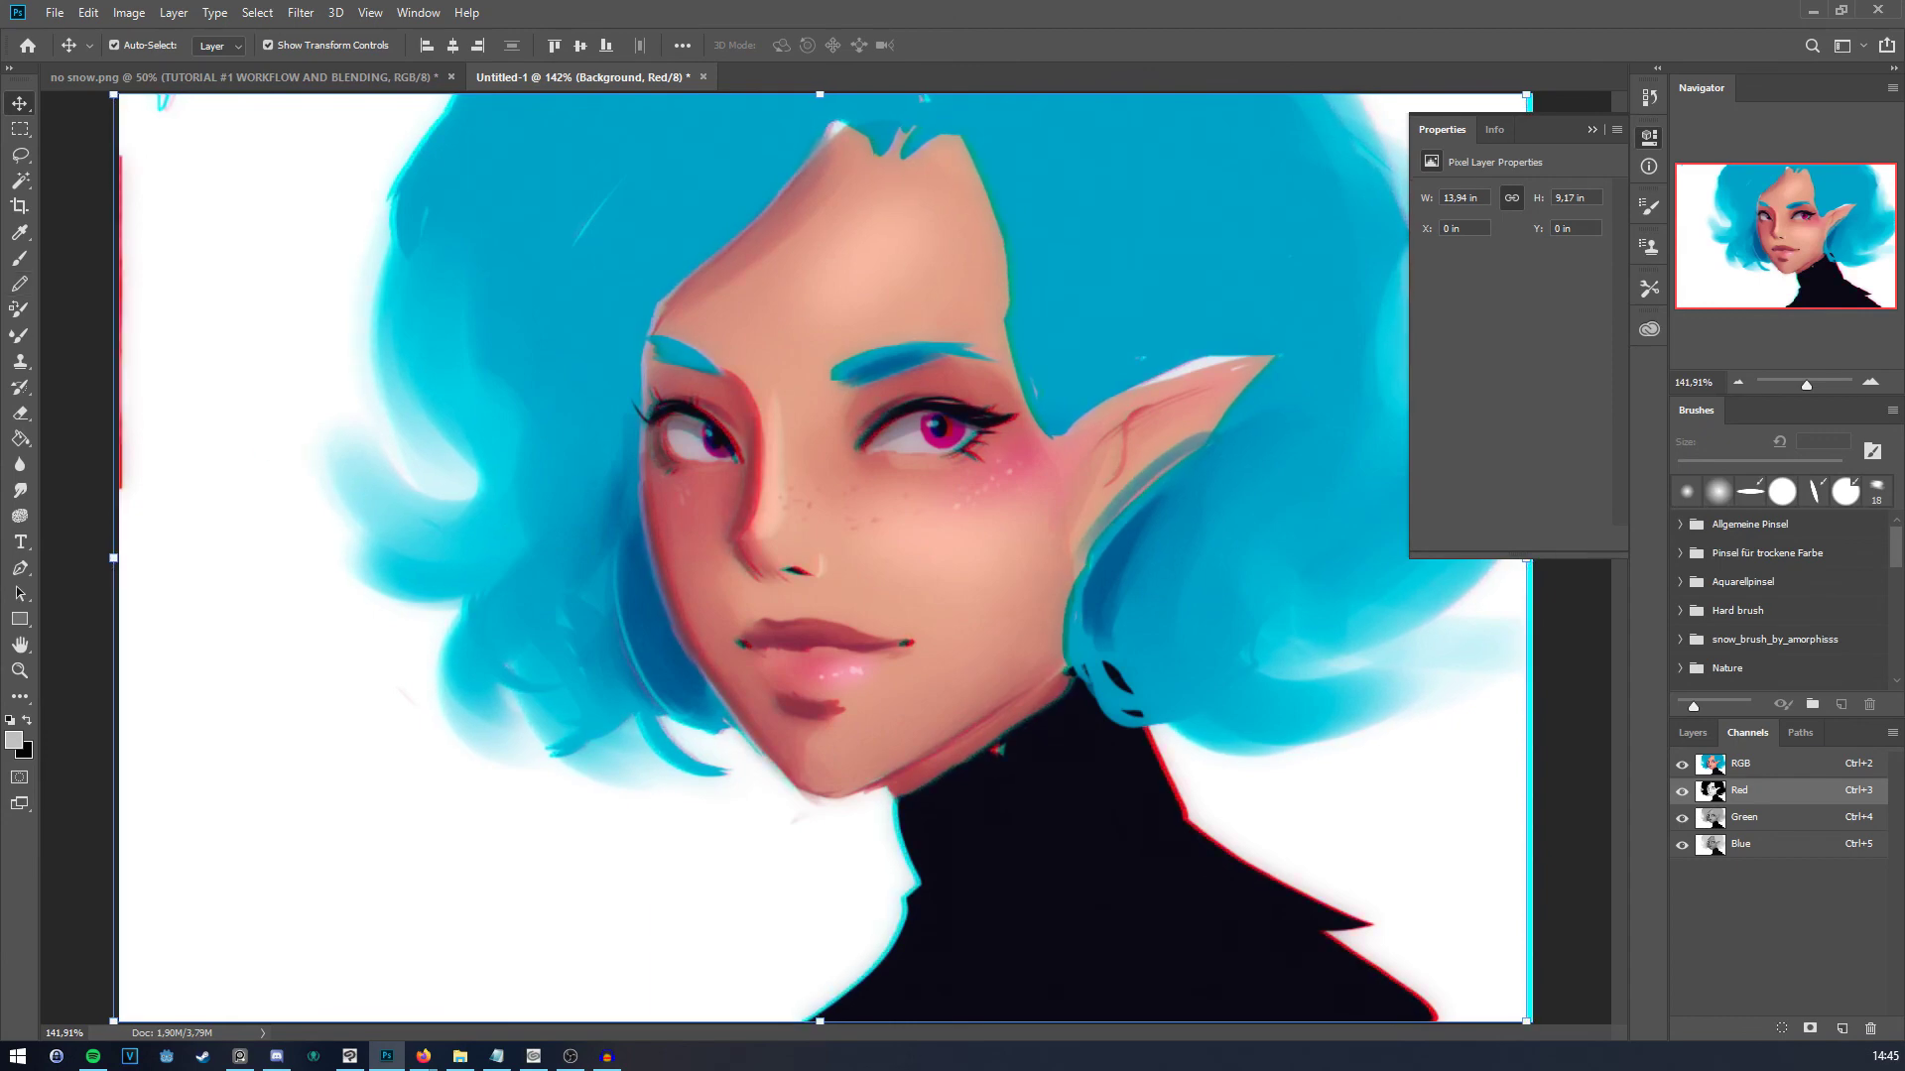
pyautogui.click(19, 129)
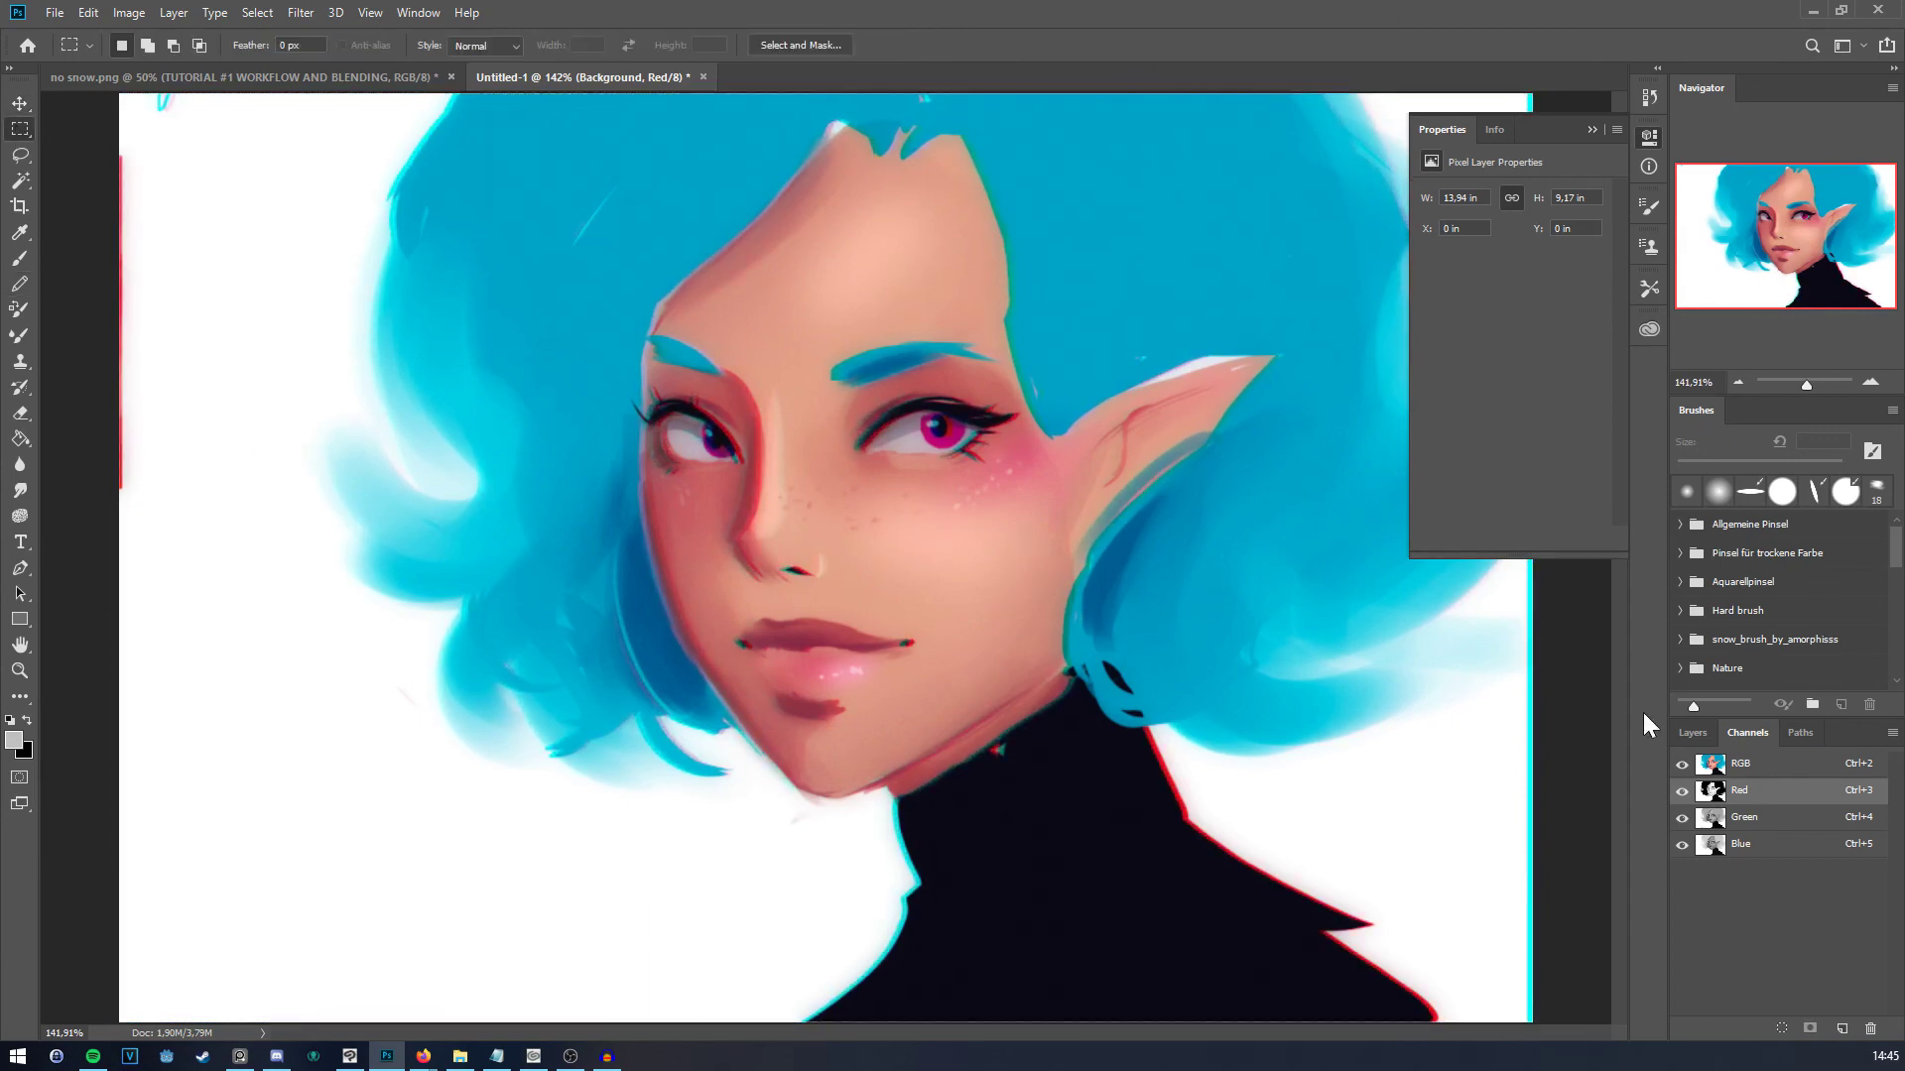
# Step: Transform the whole Green channel to shift it 2 px to the right
pyautogui.click(1775, 817)
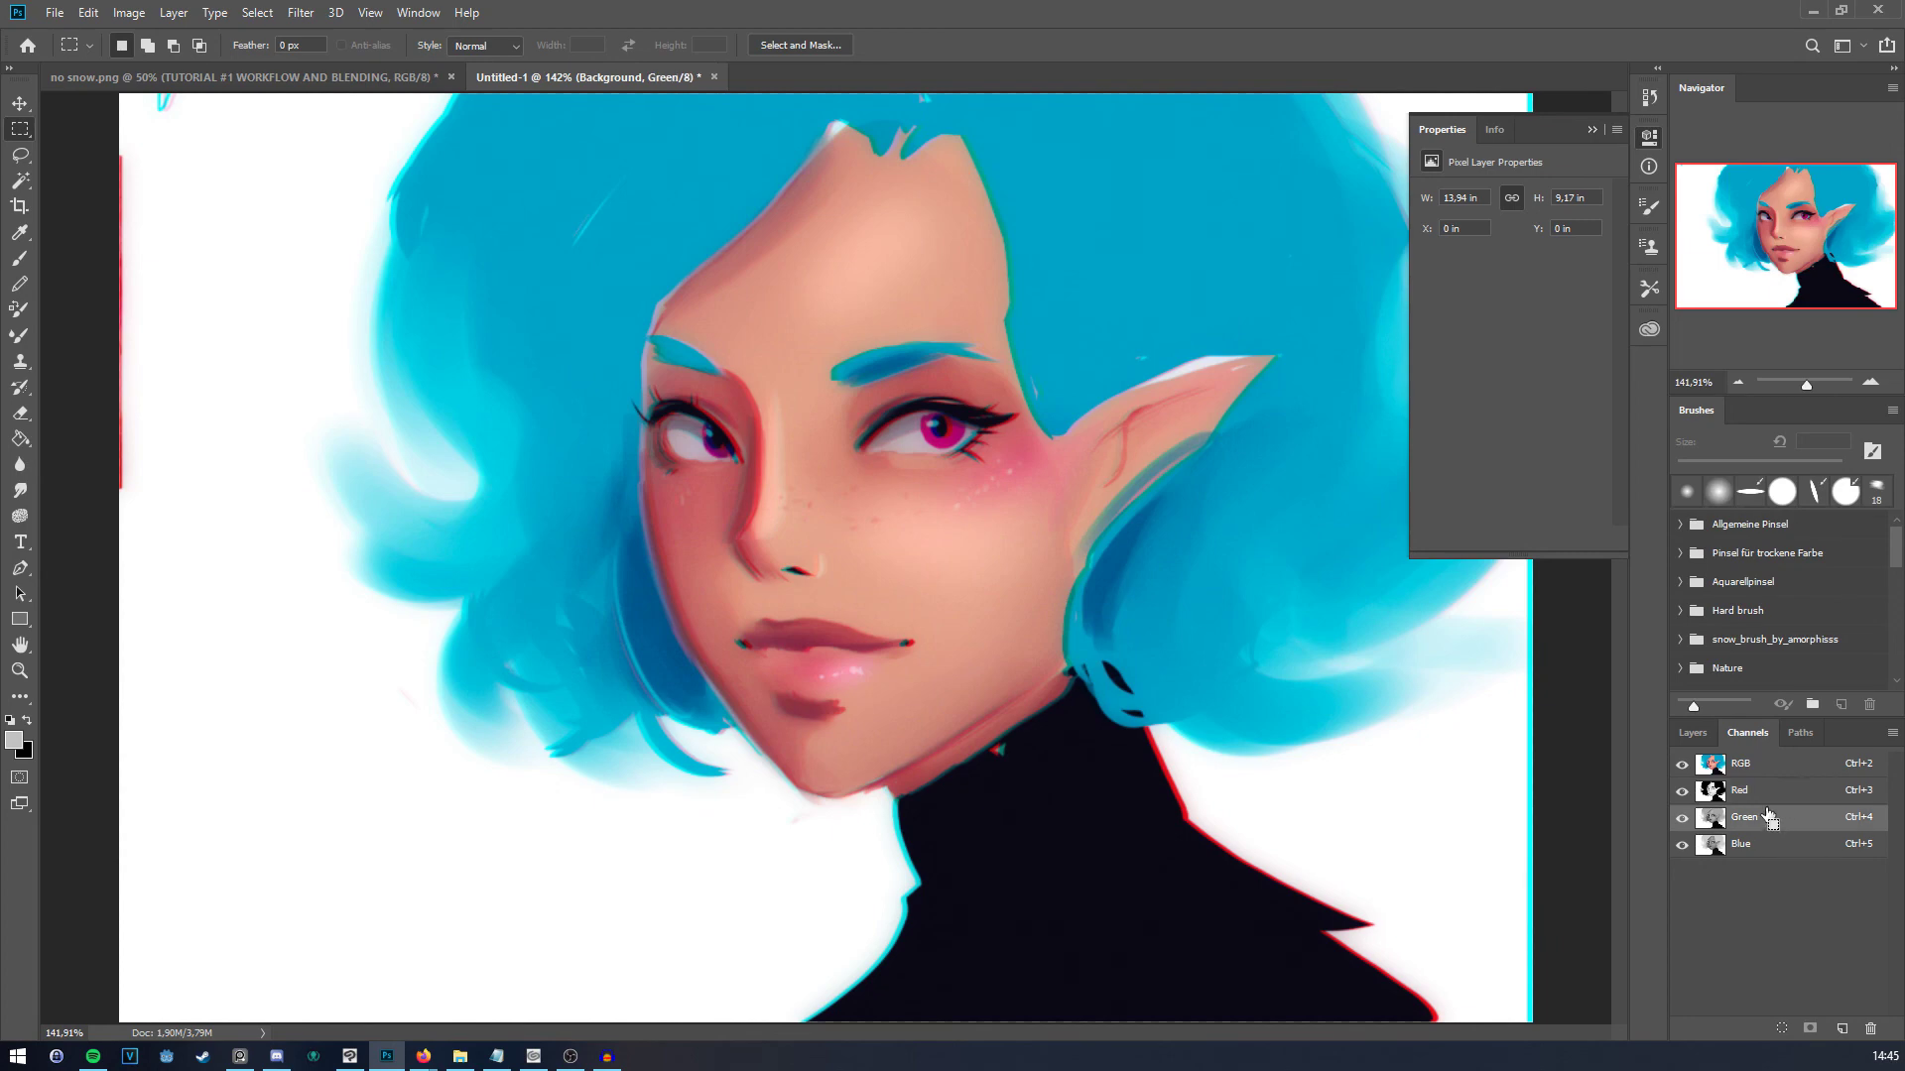
pyautogui.hotkey('ctrl', 't')
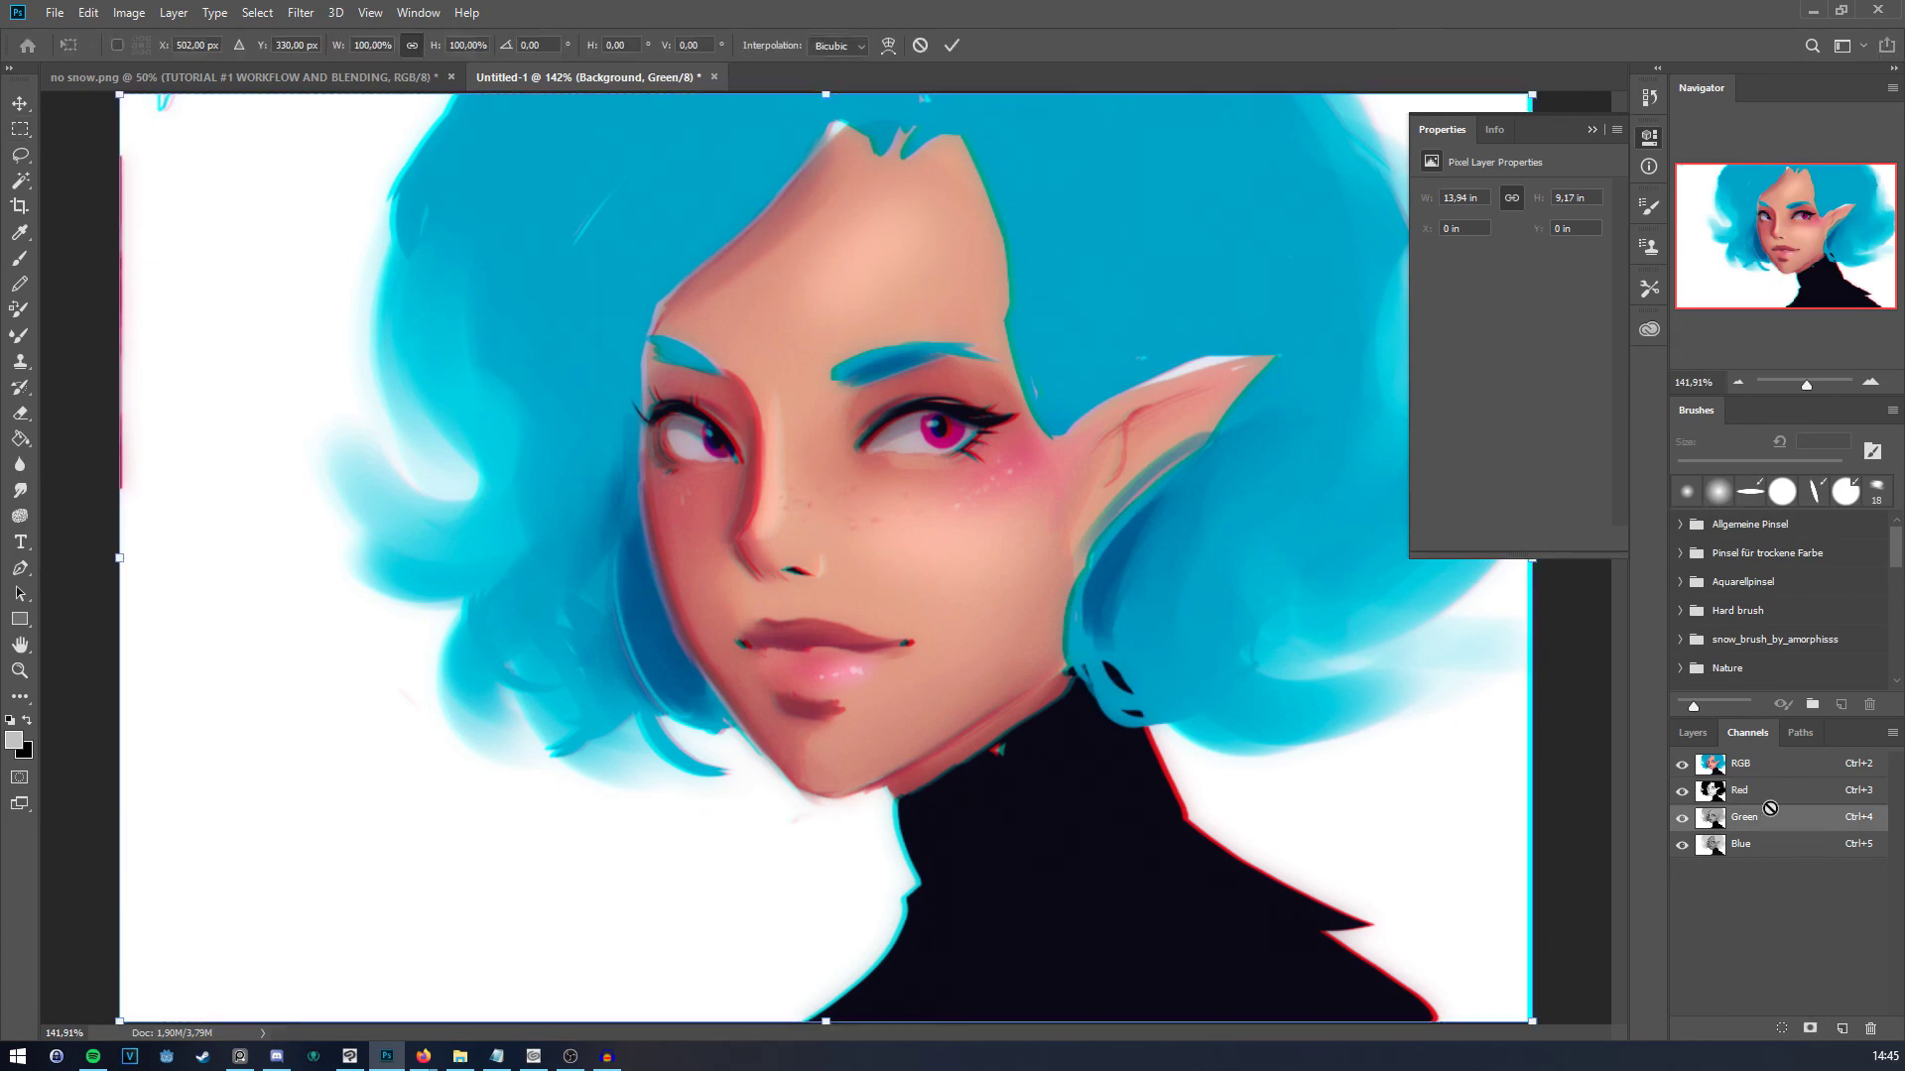
pyautogui.press('Right')
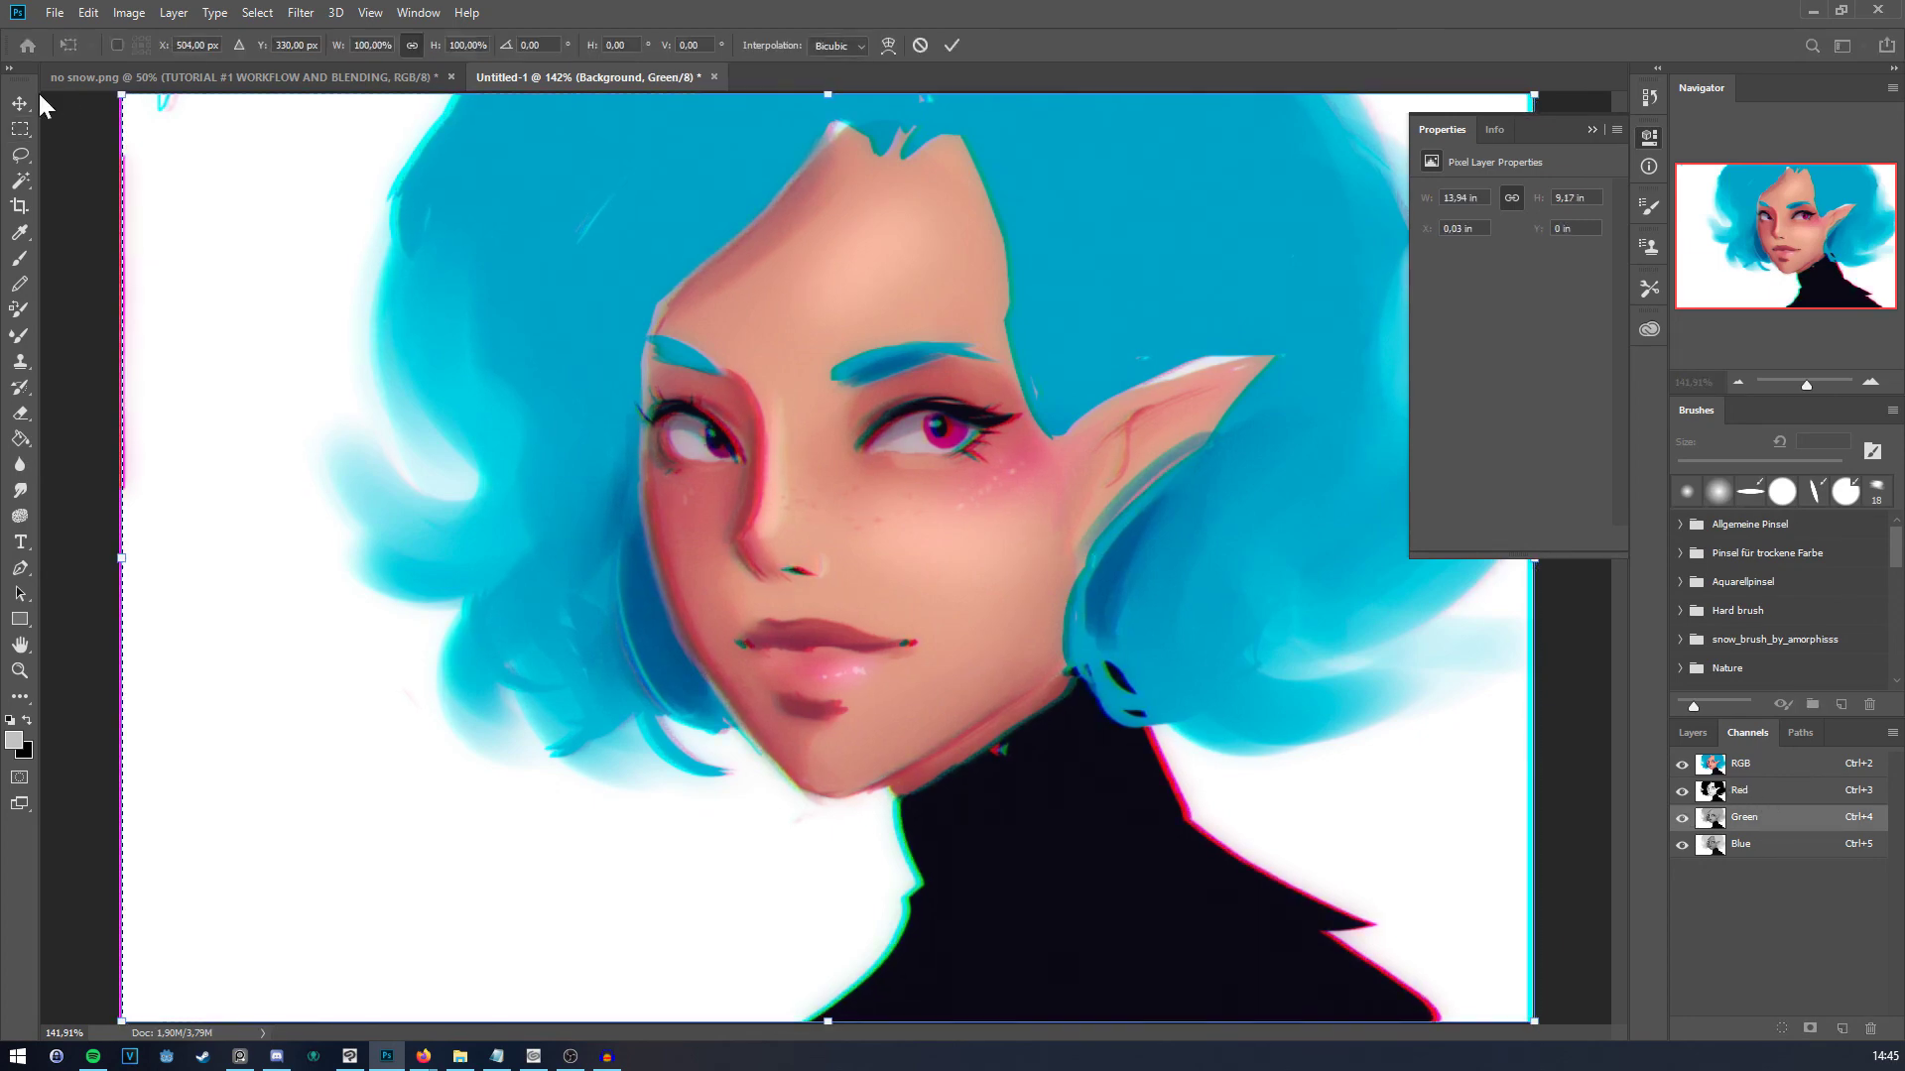
pyautogui.press('Return')
pyautogui.hotkey('ctrl', 'd')
# Step: Select the whole Blue channel and transform it to shift it 2 px to the left
pyautogui.click(1776, 844)
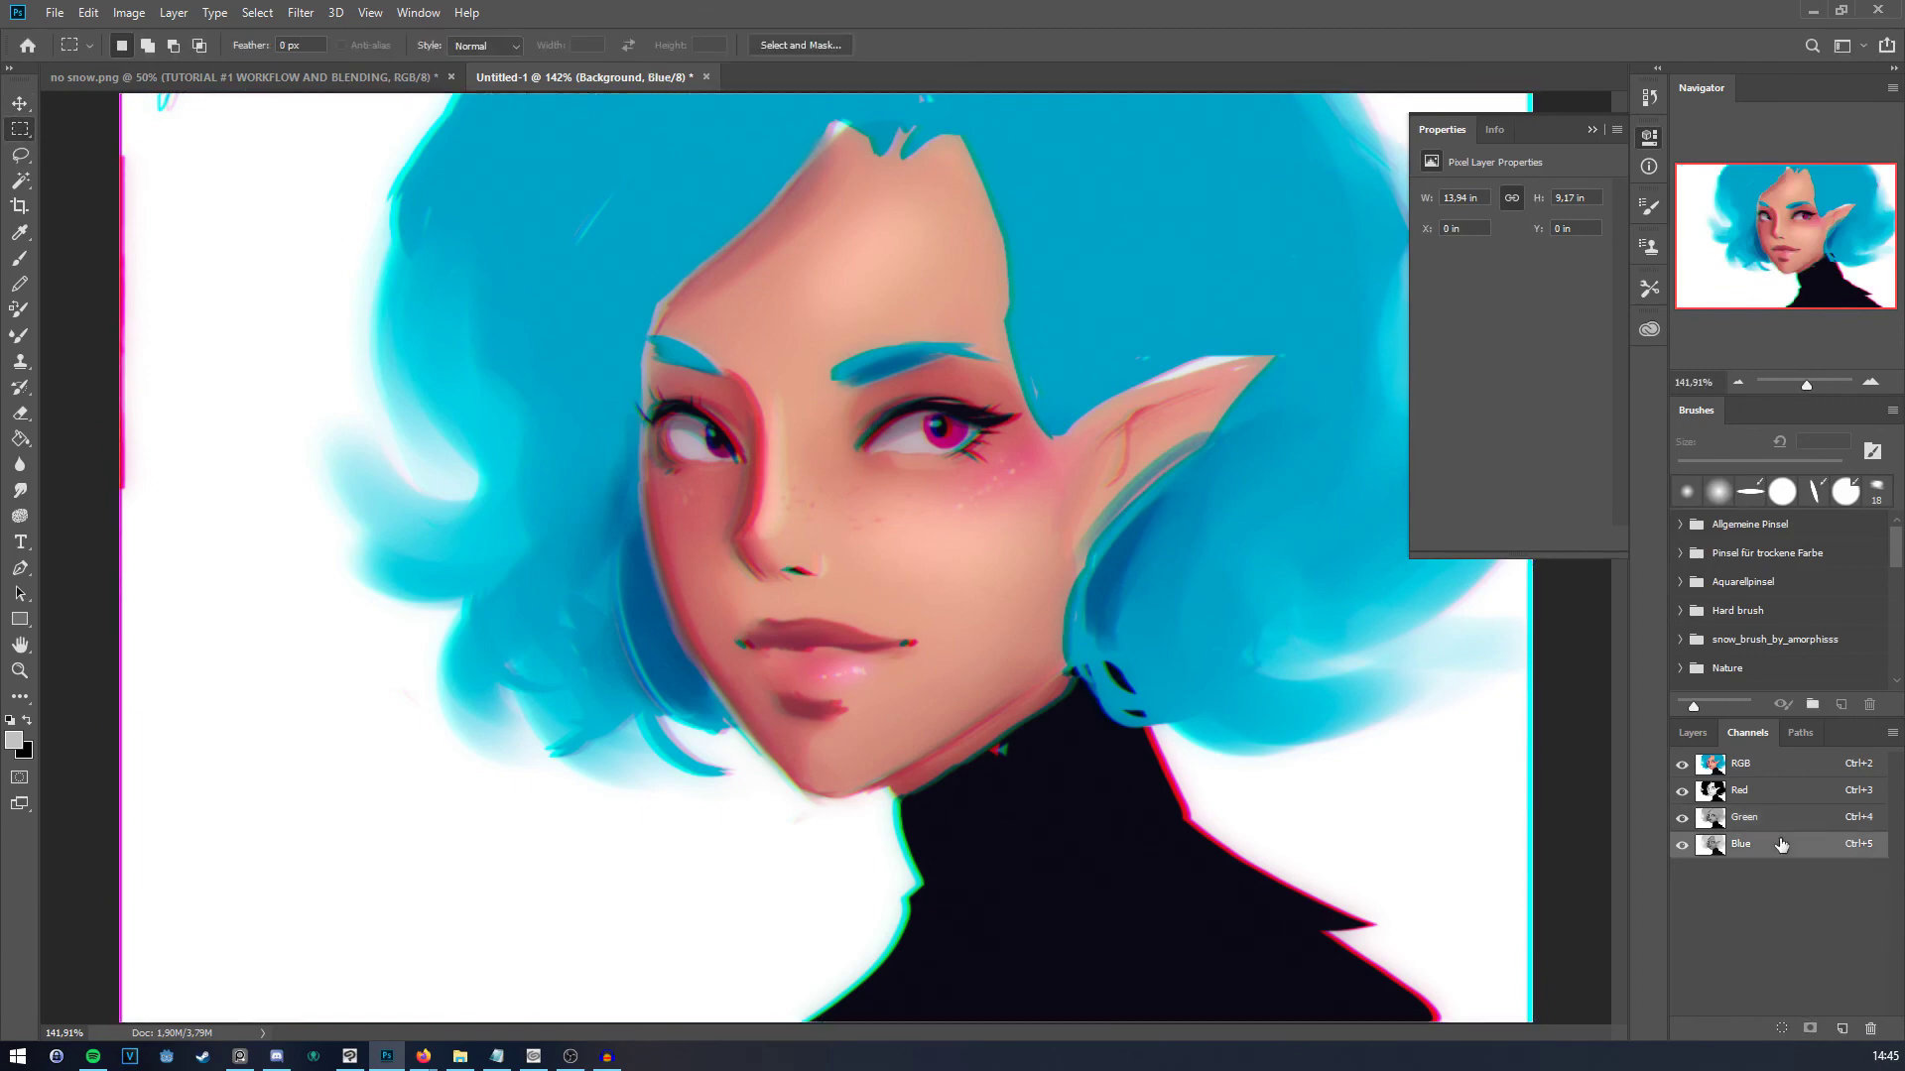
pyautogui.hotkey('ctrl', 'a')
pyautogui.hotkey('ctrl', 't')
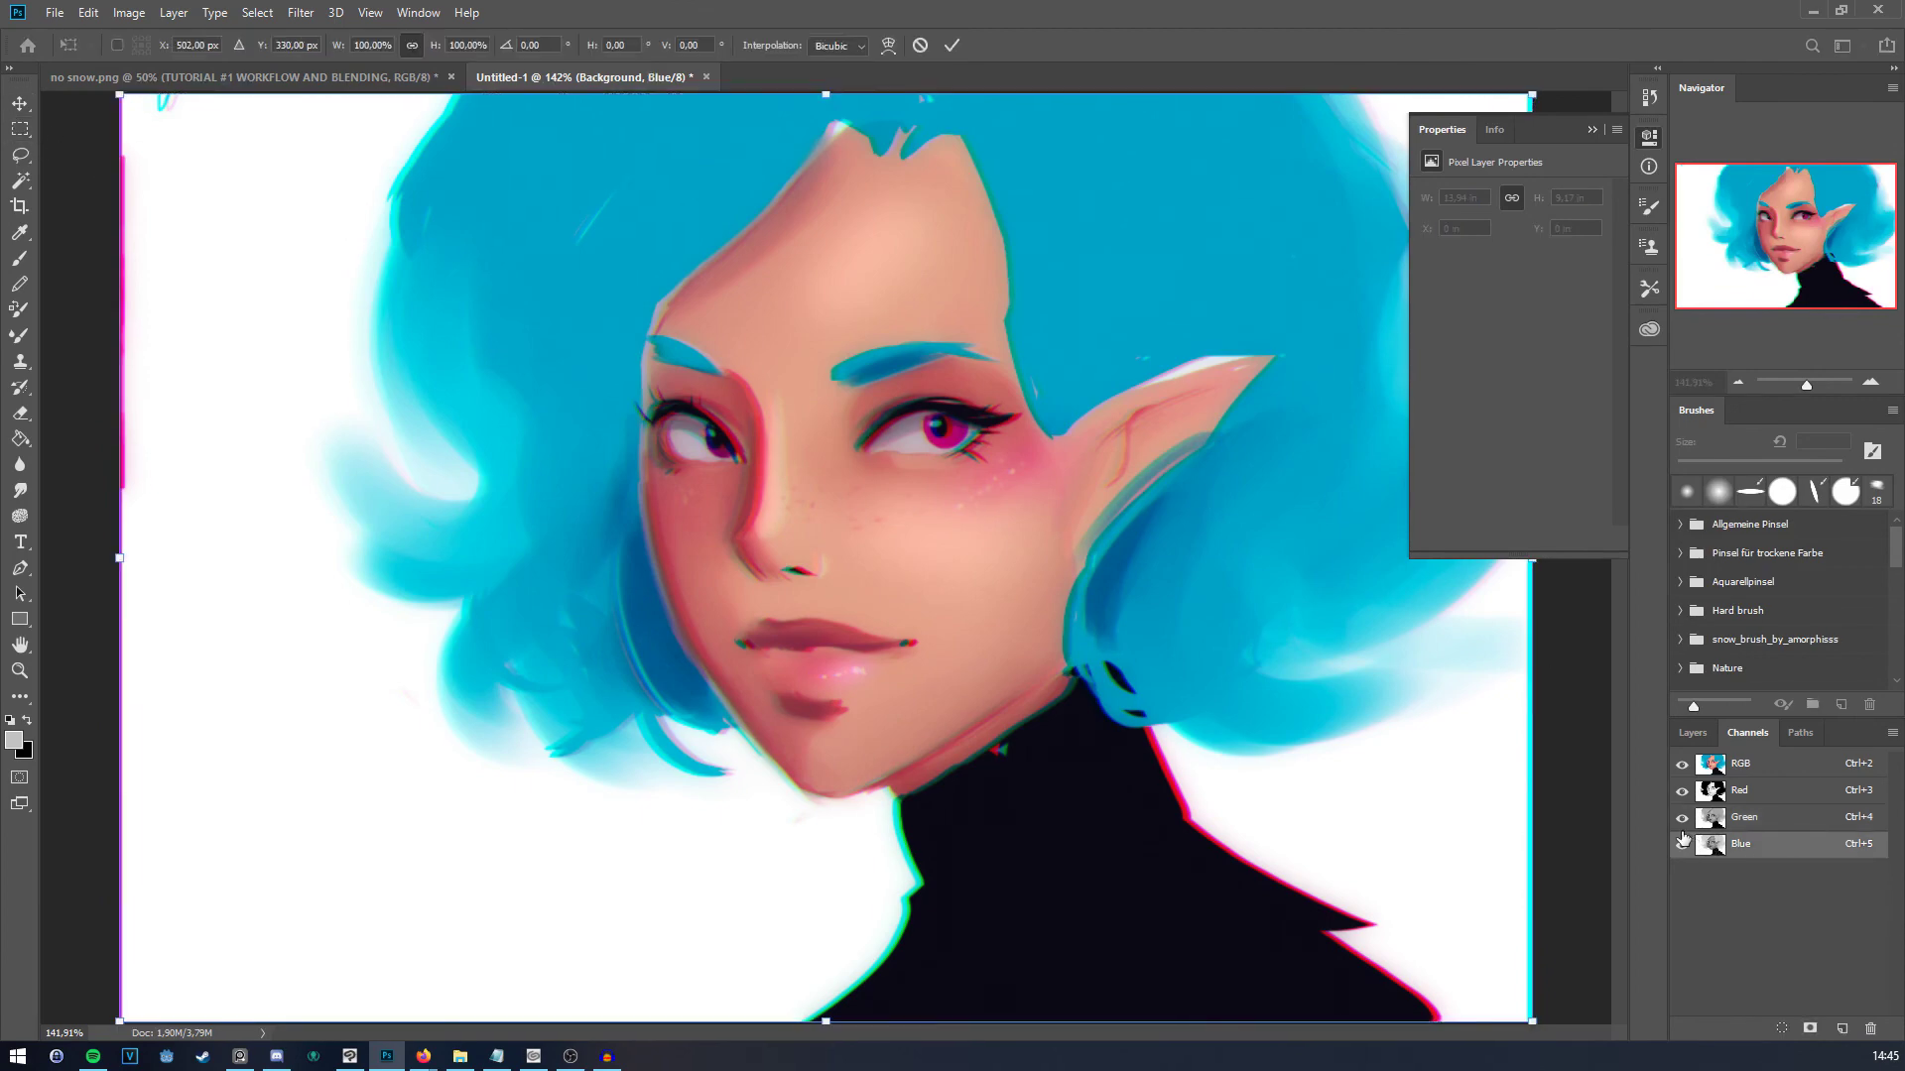
pyautogui.press('Left')
pyautogui.press('Left')
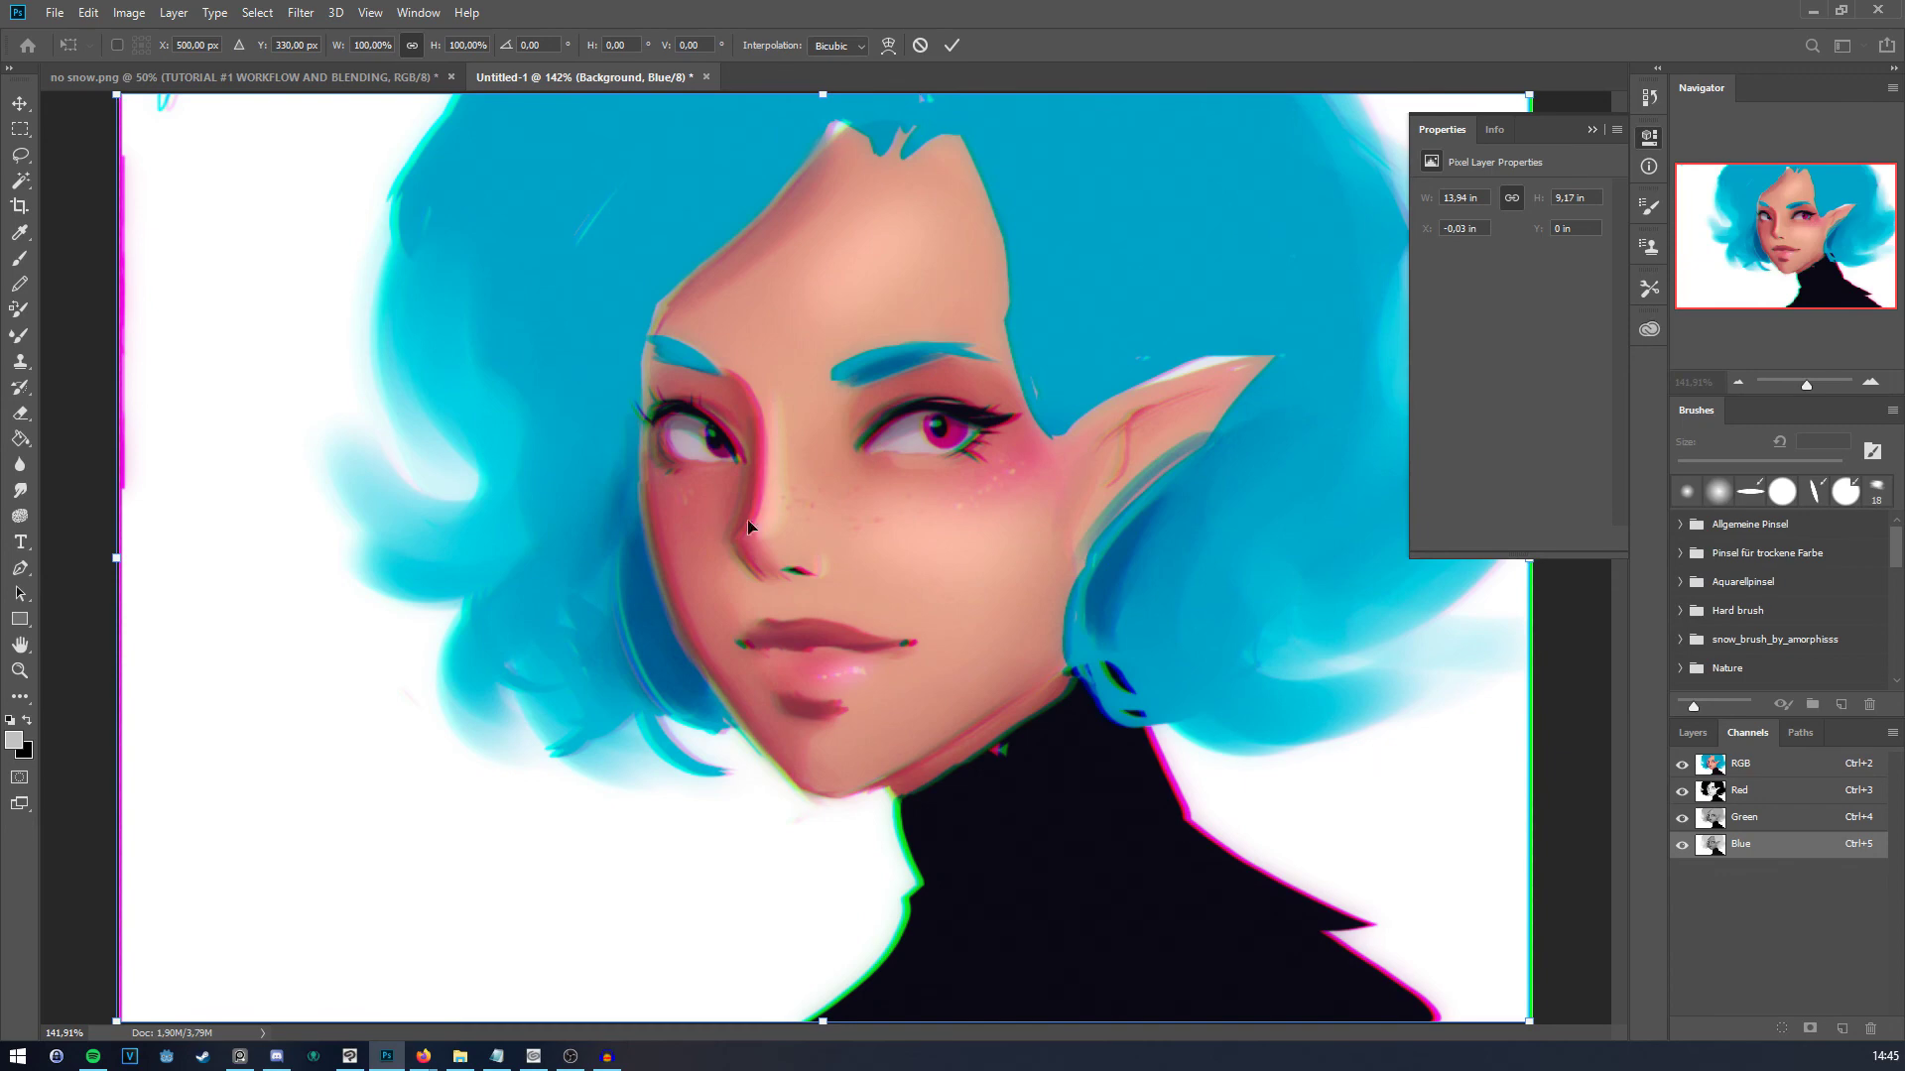
pyautogui.press('Return')
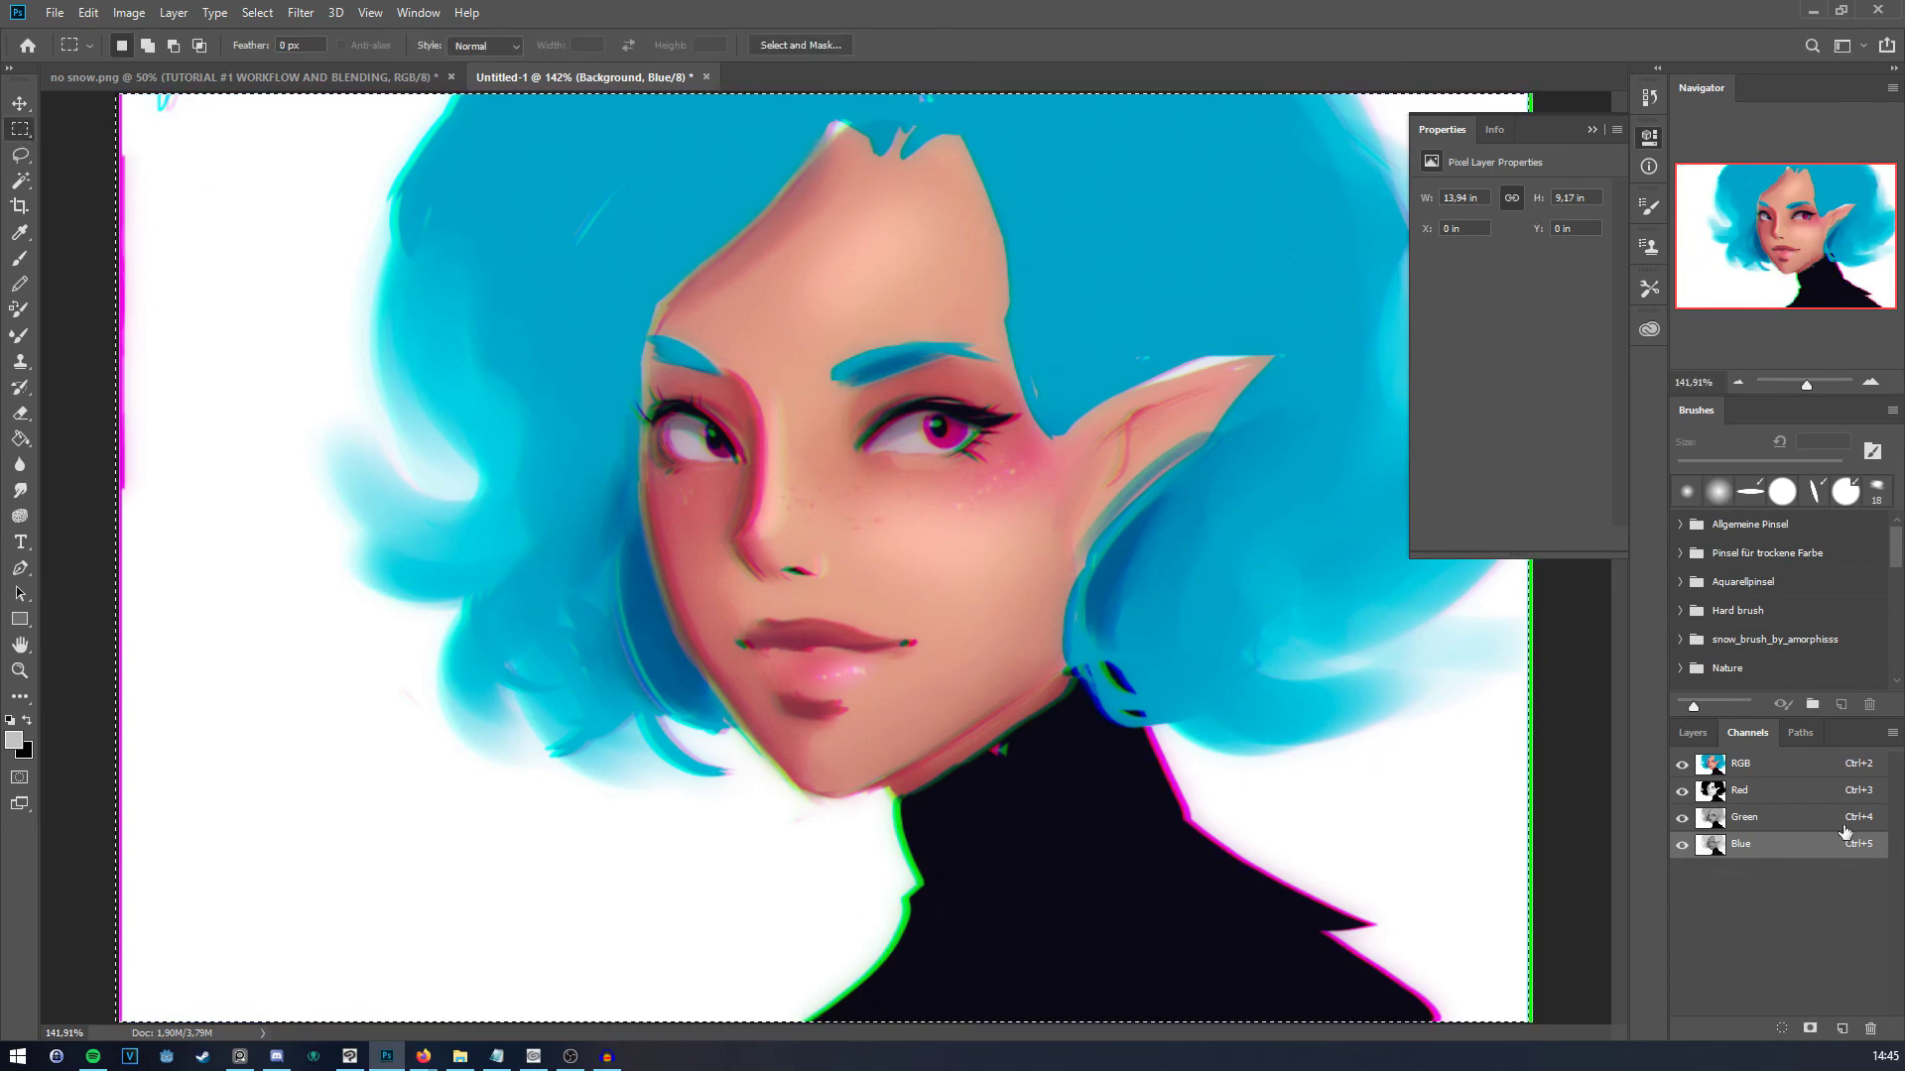
# Step: Return to the composite RGB layer and erase the color-shifted copy over the face with a 180 px soft eraser
pyautogui.click(1776, 763)
pyautogui.click(1693, 732)
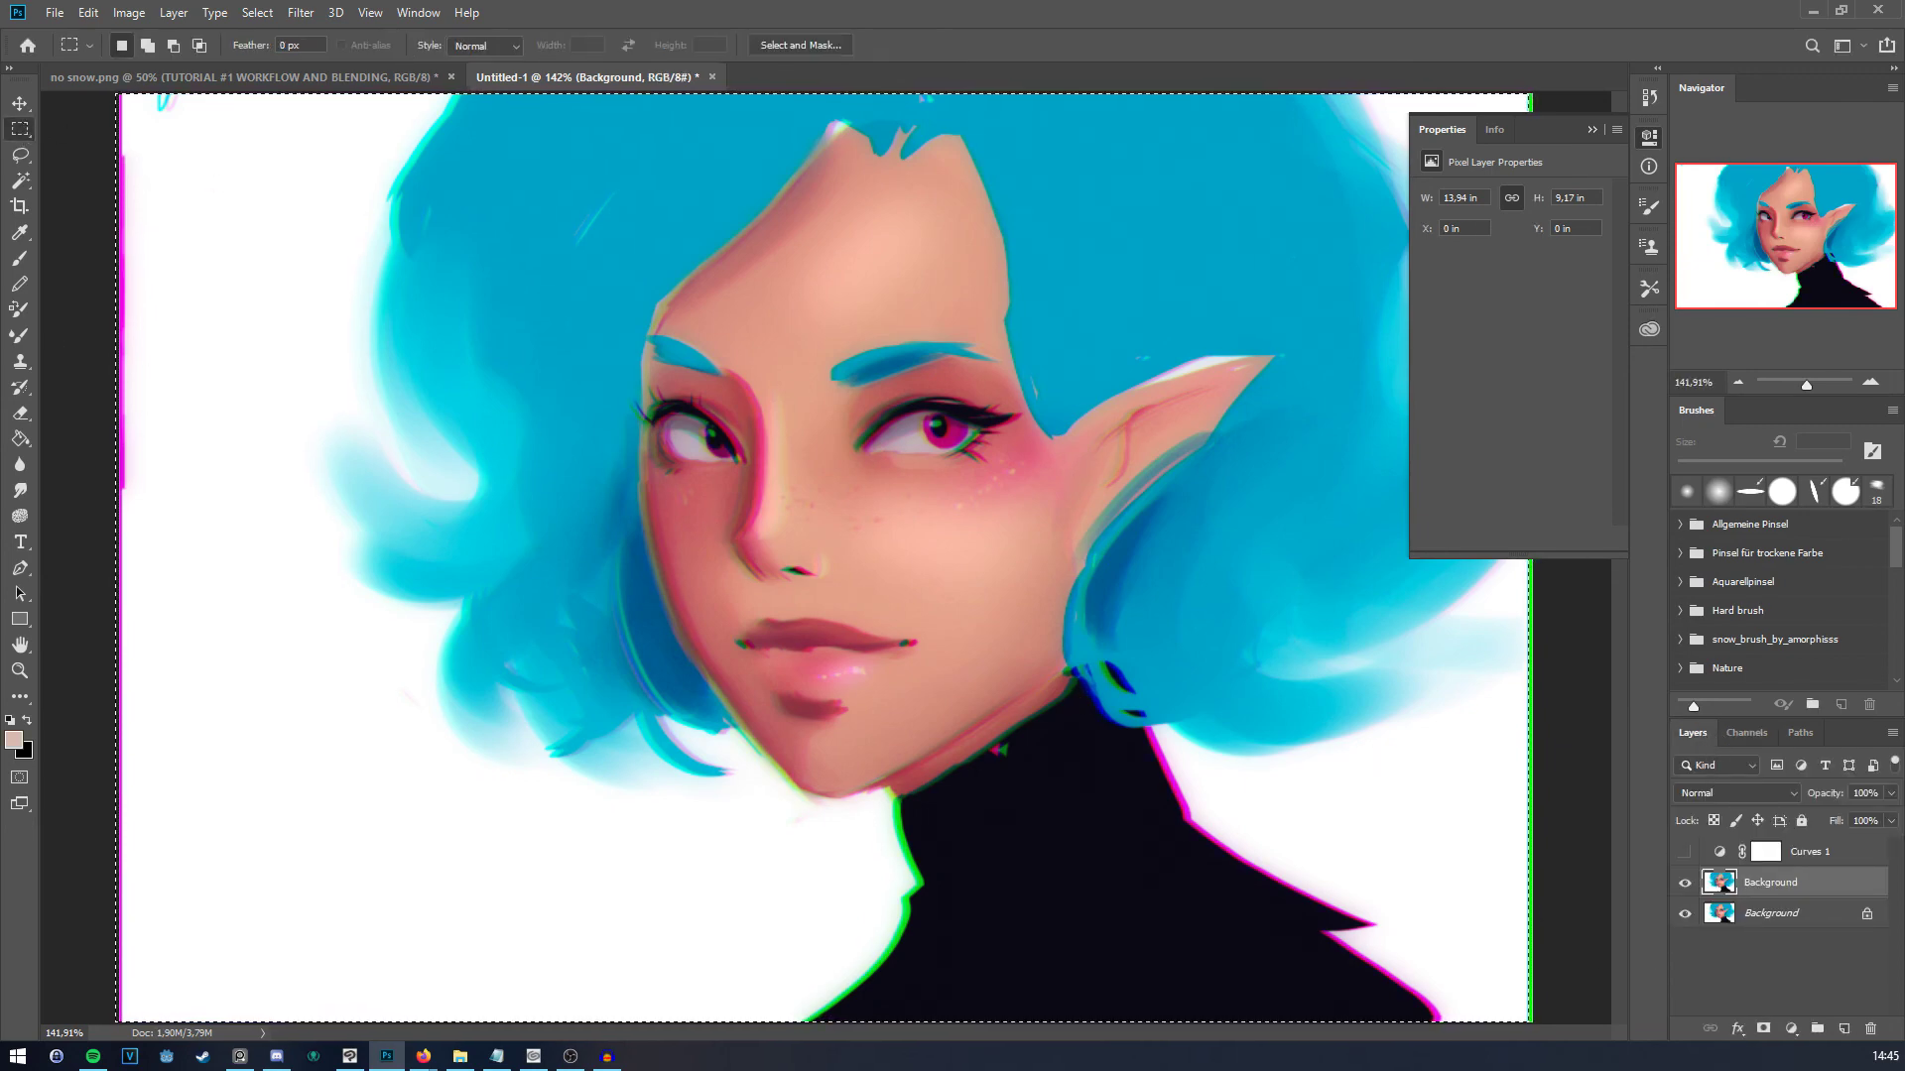
pyautogui.click(20, 413)
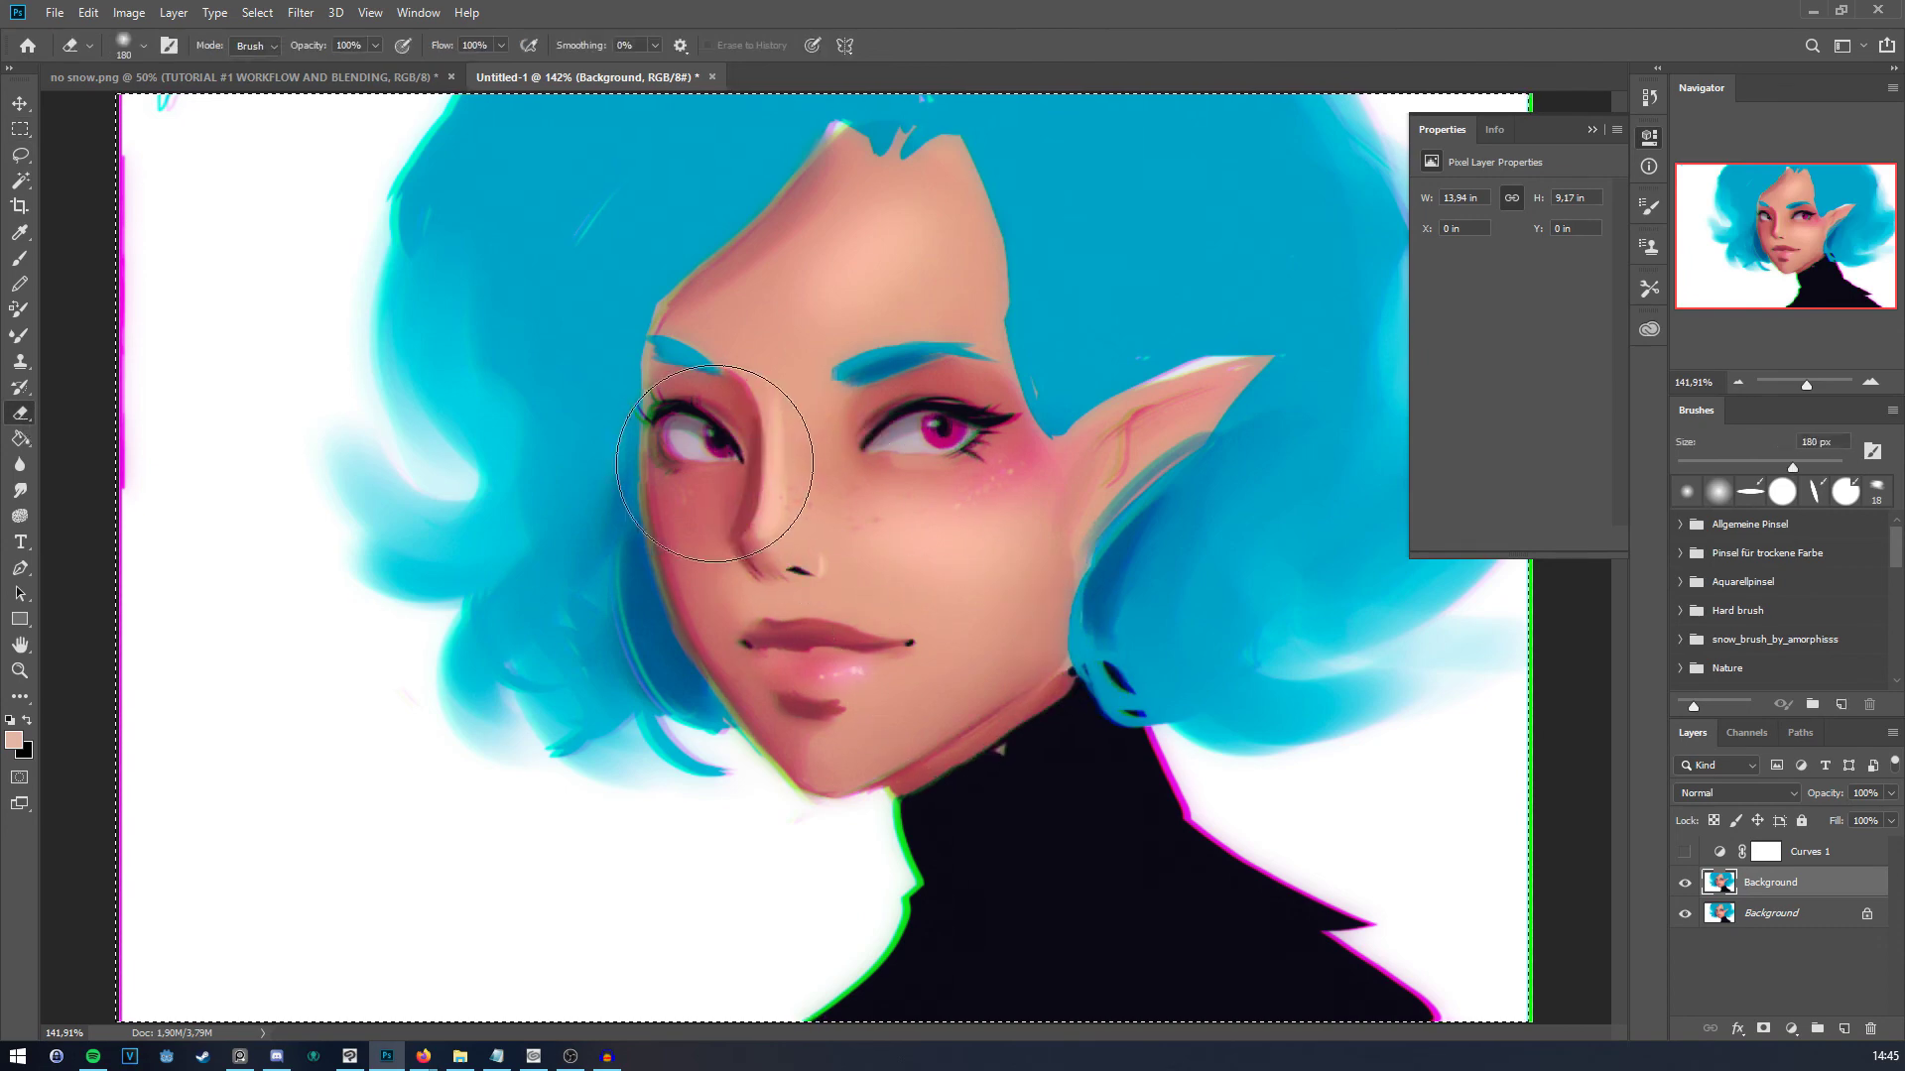
pyautogui.moveTo(714, 463)
pyautogui.mouseDown()
pyautogui.moveTo(901, 318)
pyautogui.moveTo(986, 672)
pyautogui.moveTo(955, 748)
pyautogui.mouseUp()
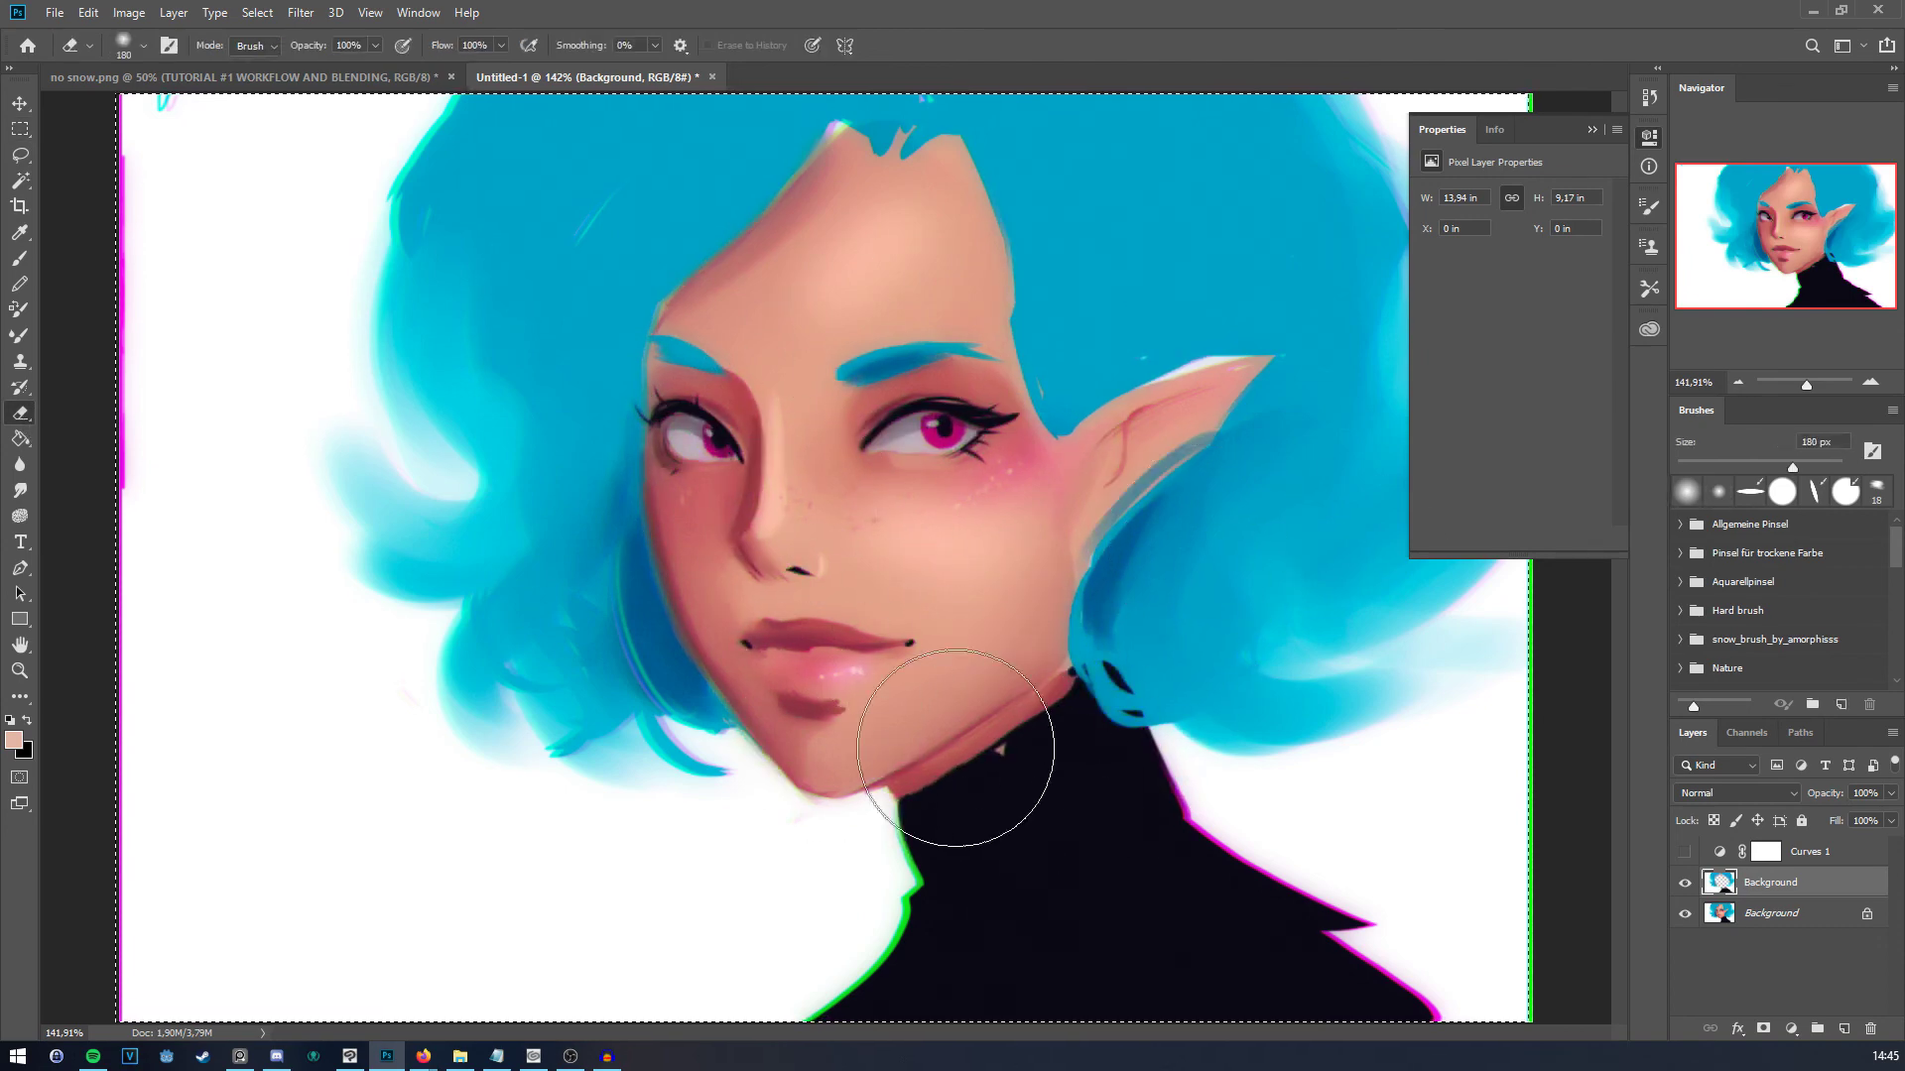
# Step: Clear the selection and erase the colored fringes along the left and right edges of the canvas
pyautogui.moveTo(1807, 387); pyautogui.dragTo(1801, 386)
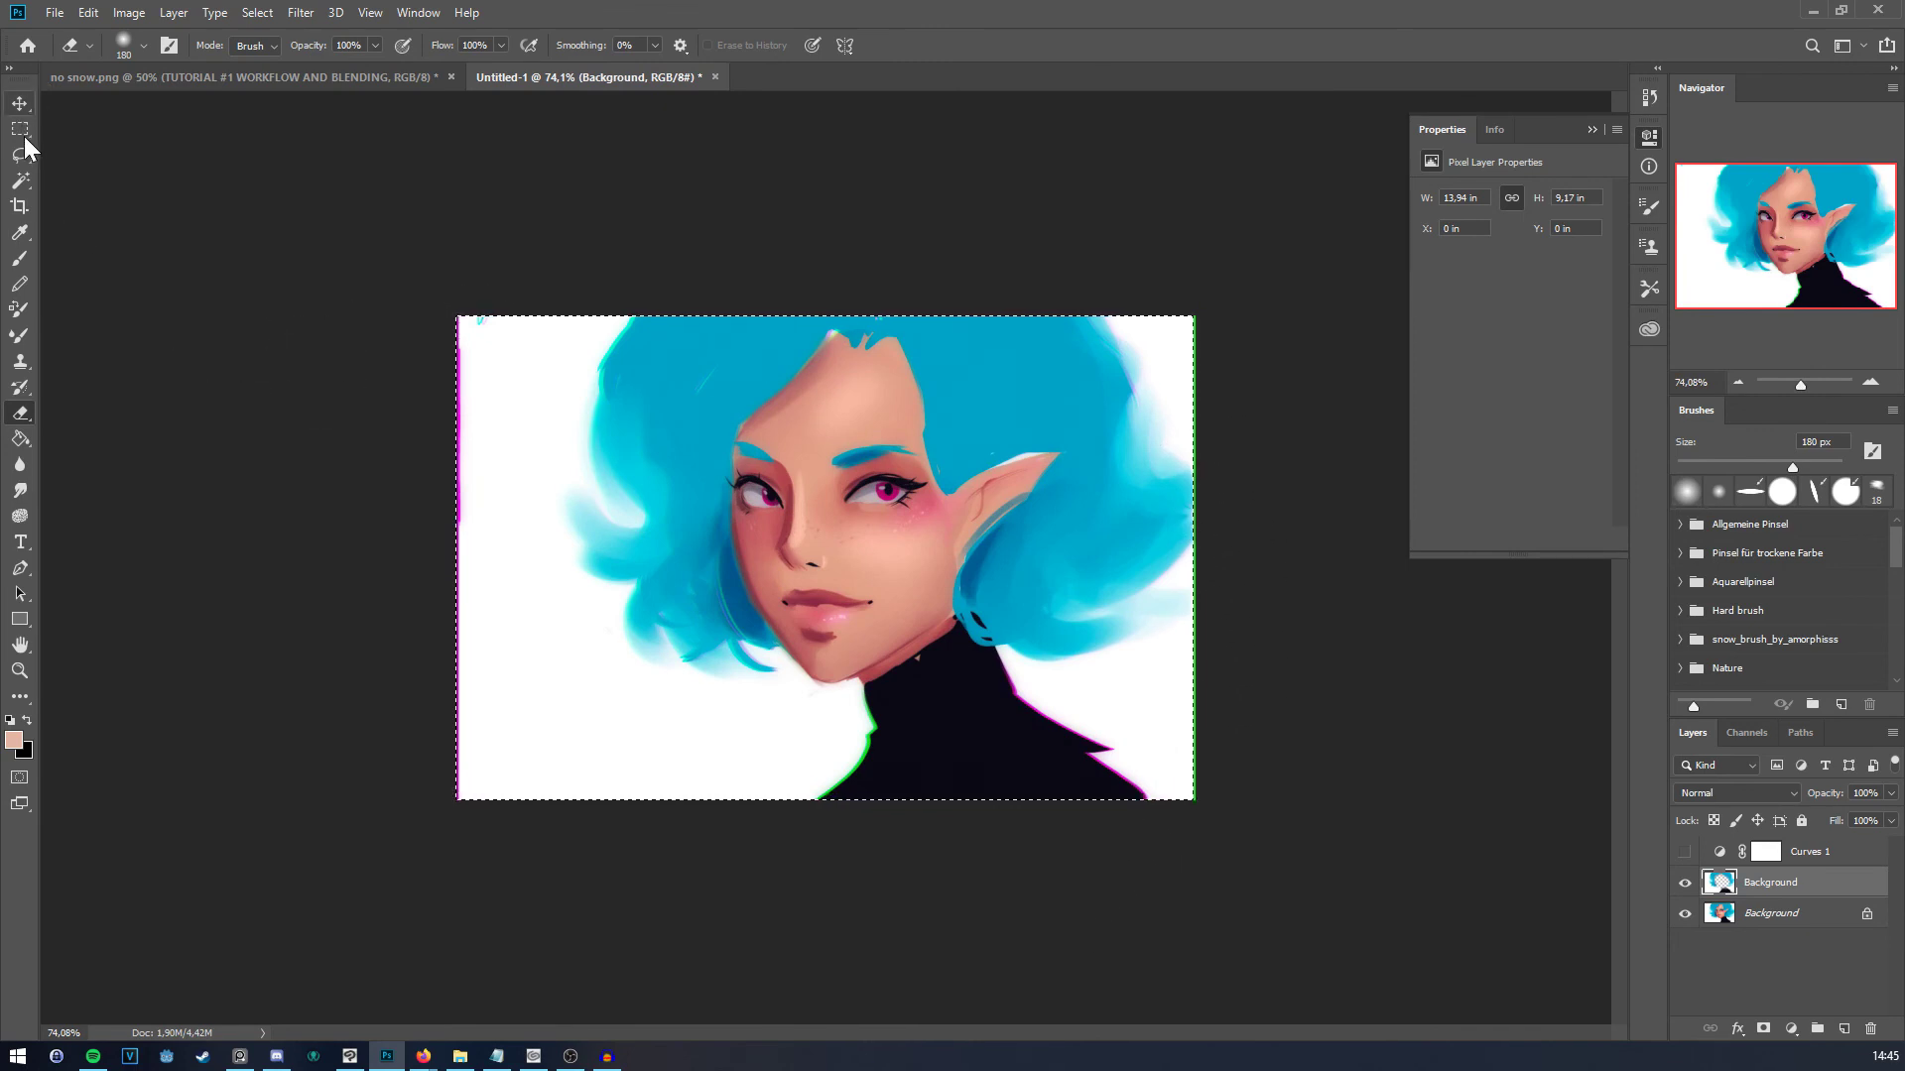
pyautogui.hotkey('ctrl', 'd')
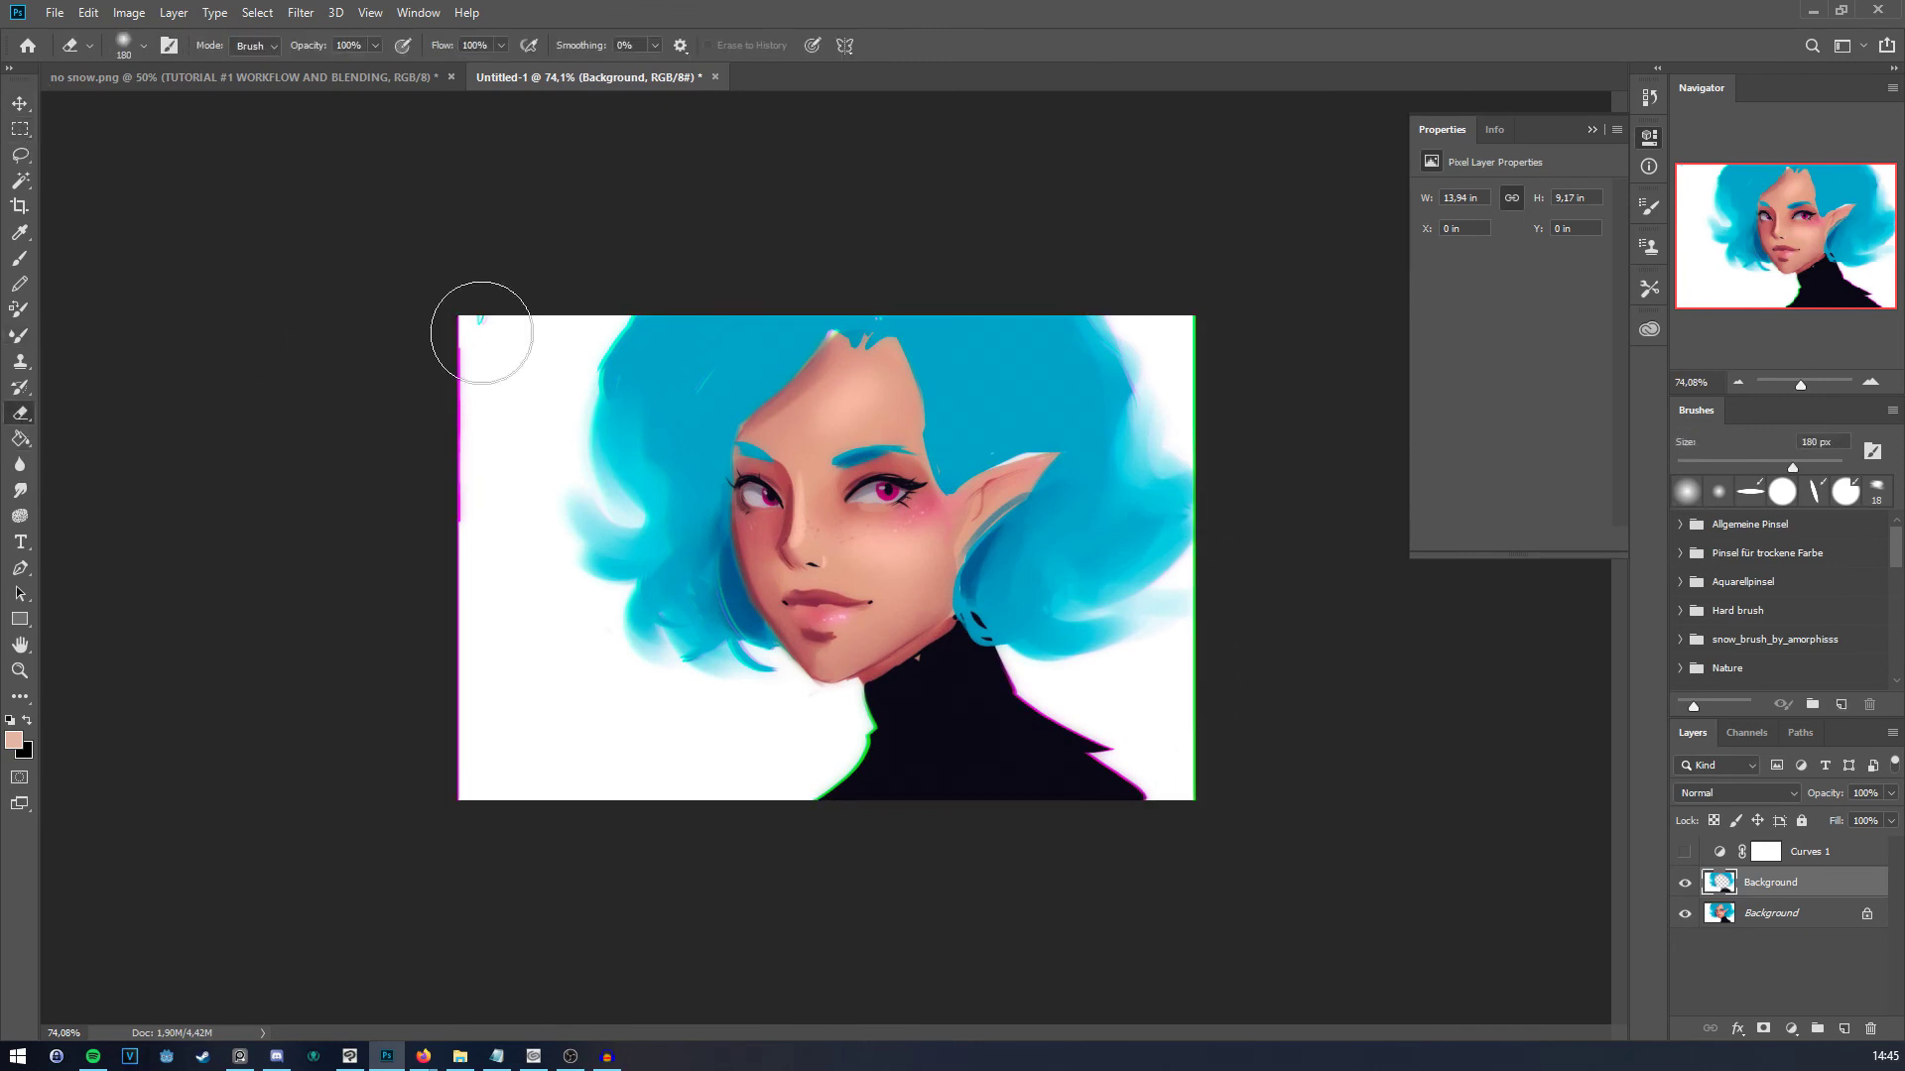
pyautogui.moveTo(482, 333)
pyautogui.mouseDown()
pyautogui.moveTo(433, 343)
pyautogui.moveTo(437, 854)
pyautogui.mouseUp()
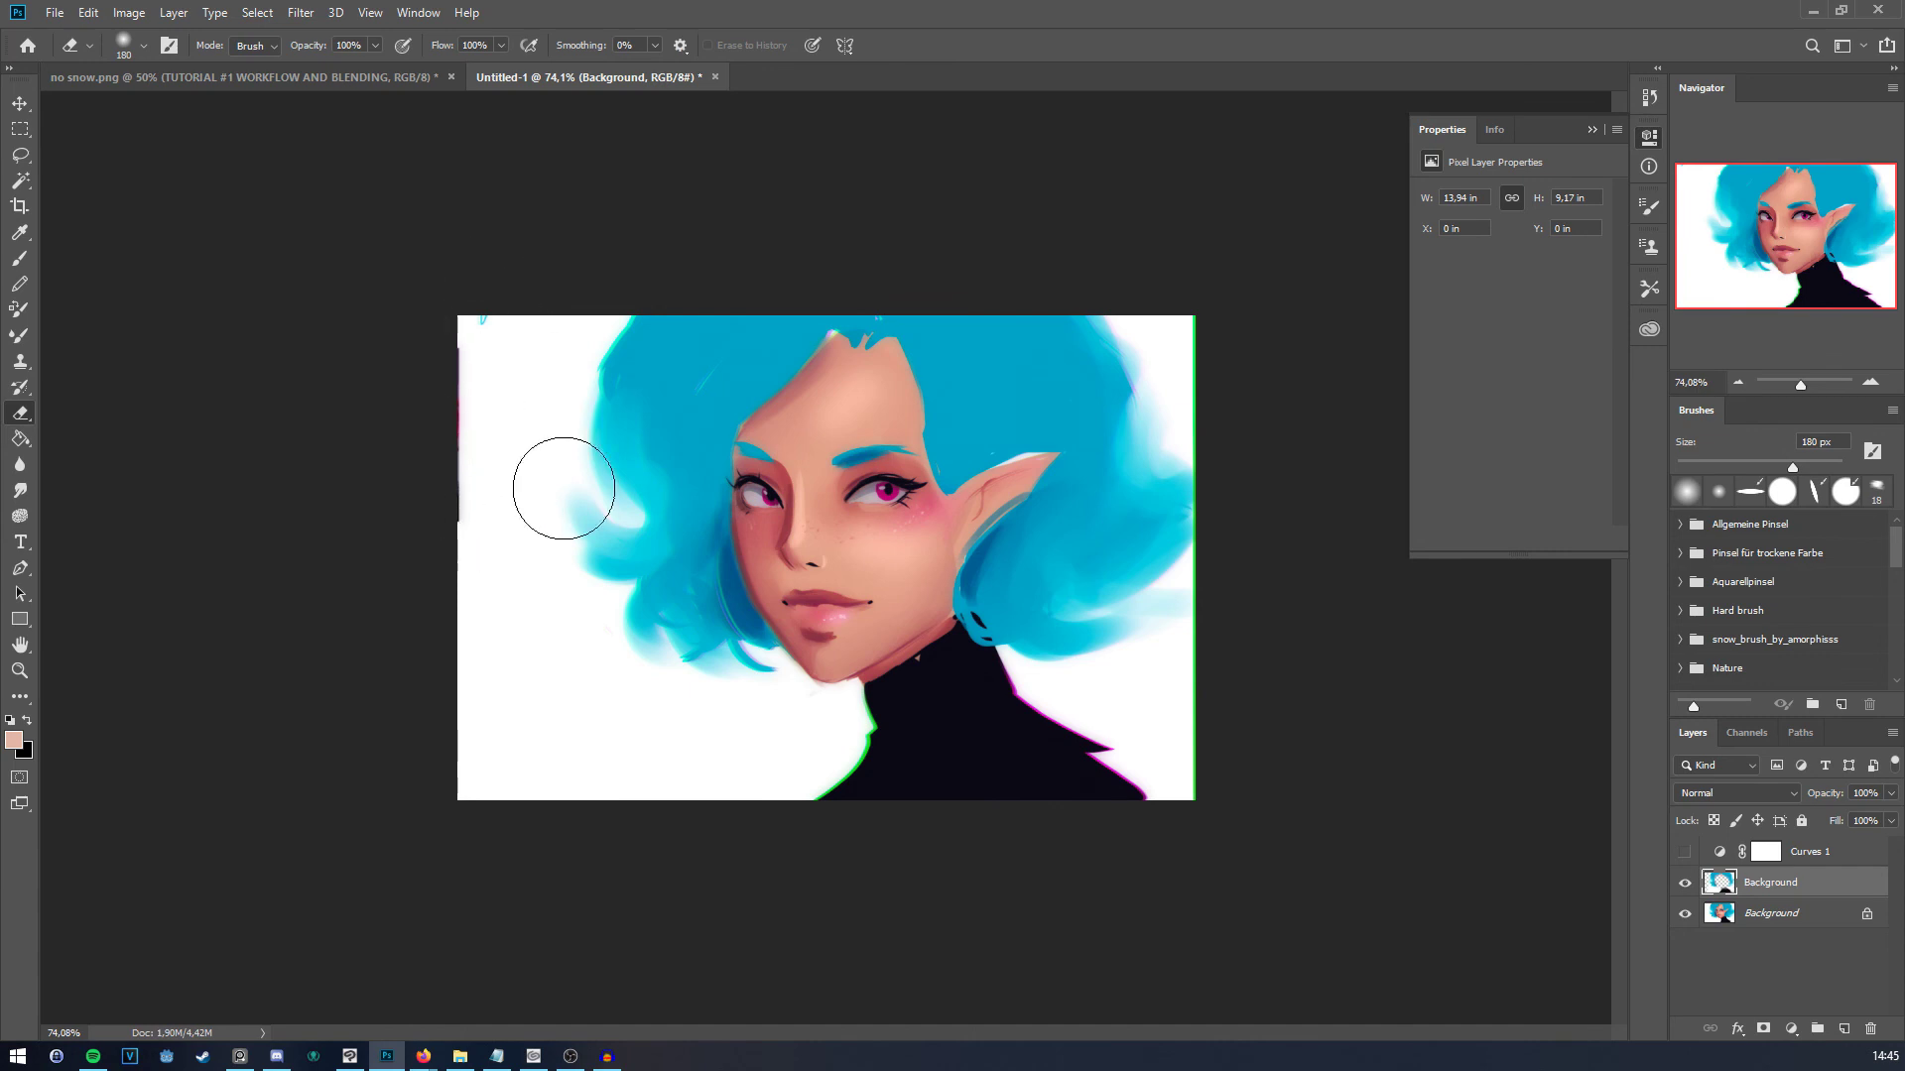
pyautogui.moveTo(1237, 293); pyautogui.dragTo(1229, 353)
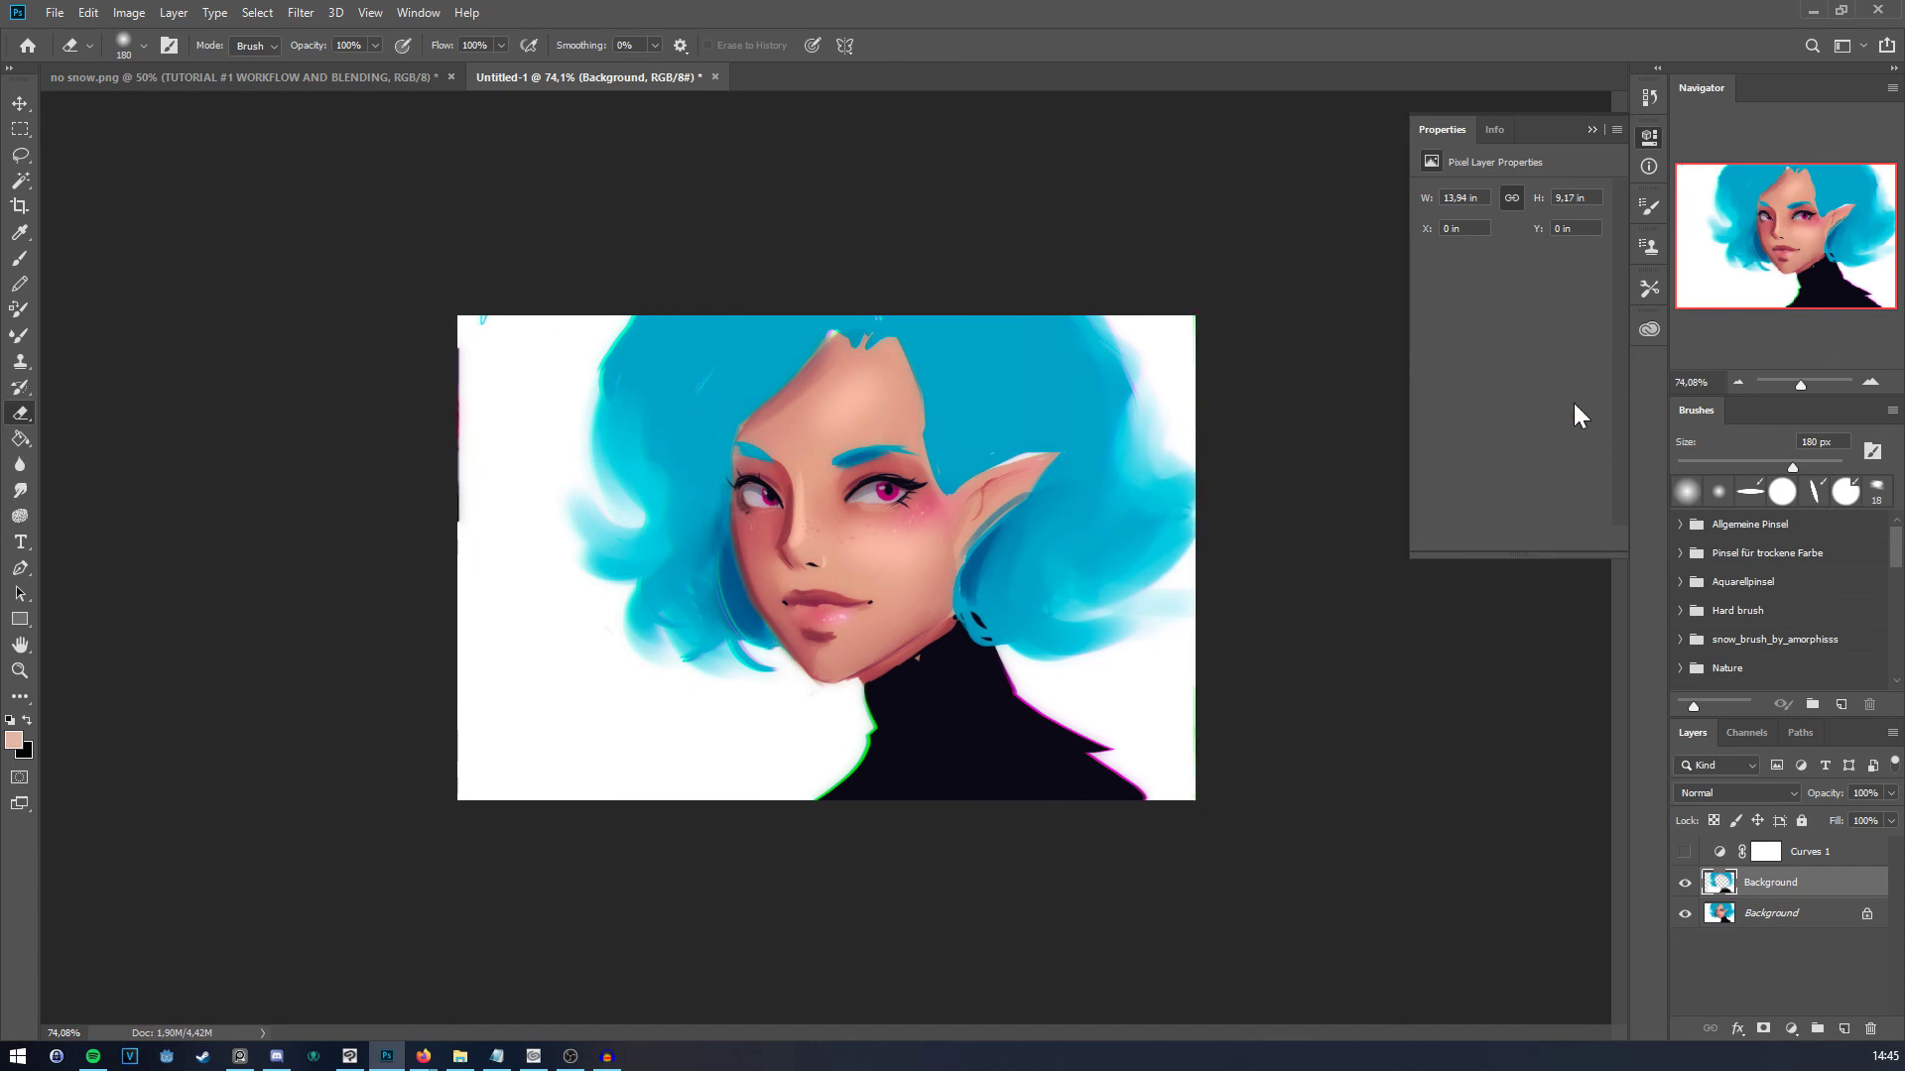
# Step: Set the color-shifted layer's fill to 29% and its opacity to 24%
pyautogui.moveTo(1815, 377); pyautogui.dragTo(1805, 385)
pyautogui.click(1891, 820)
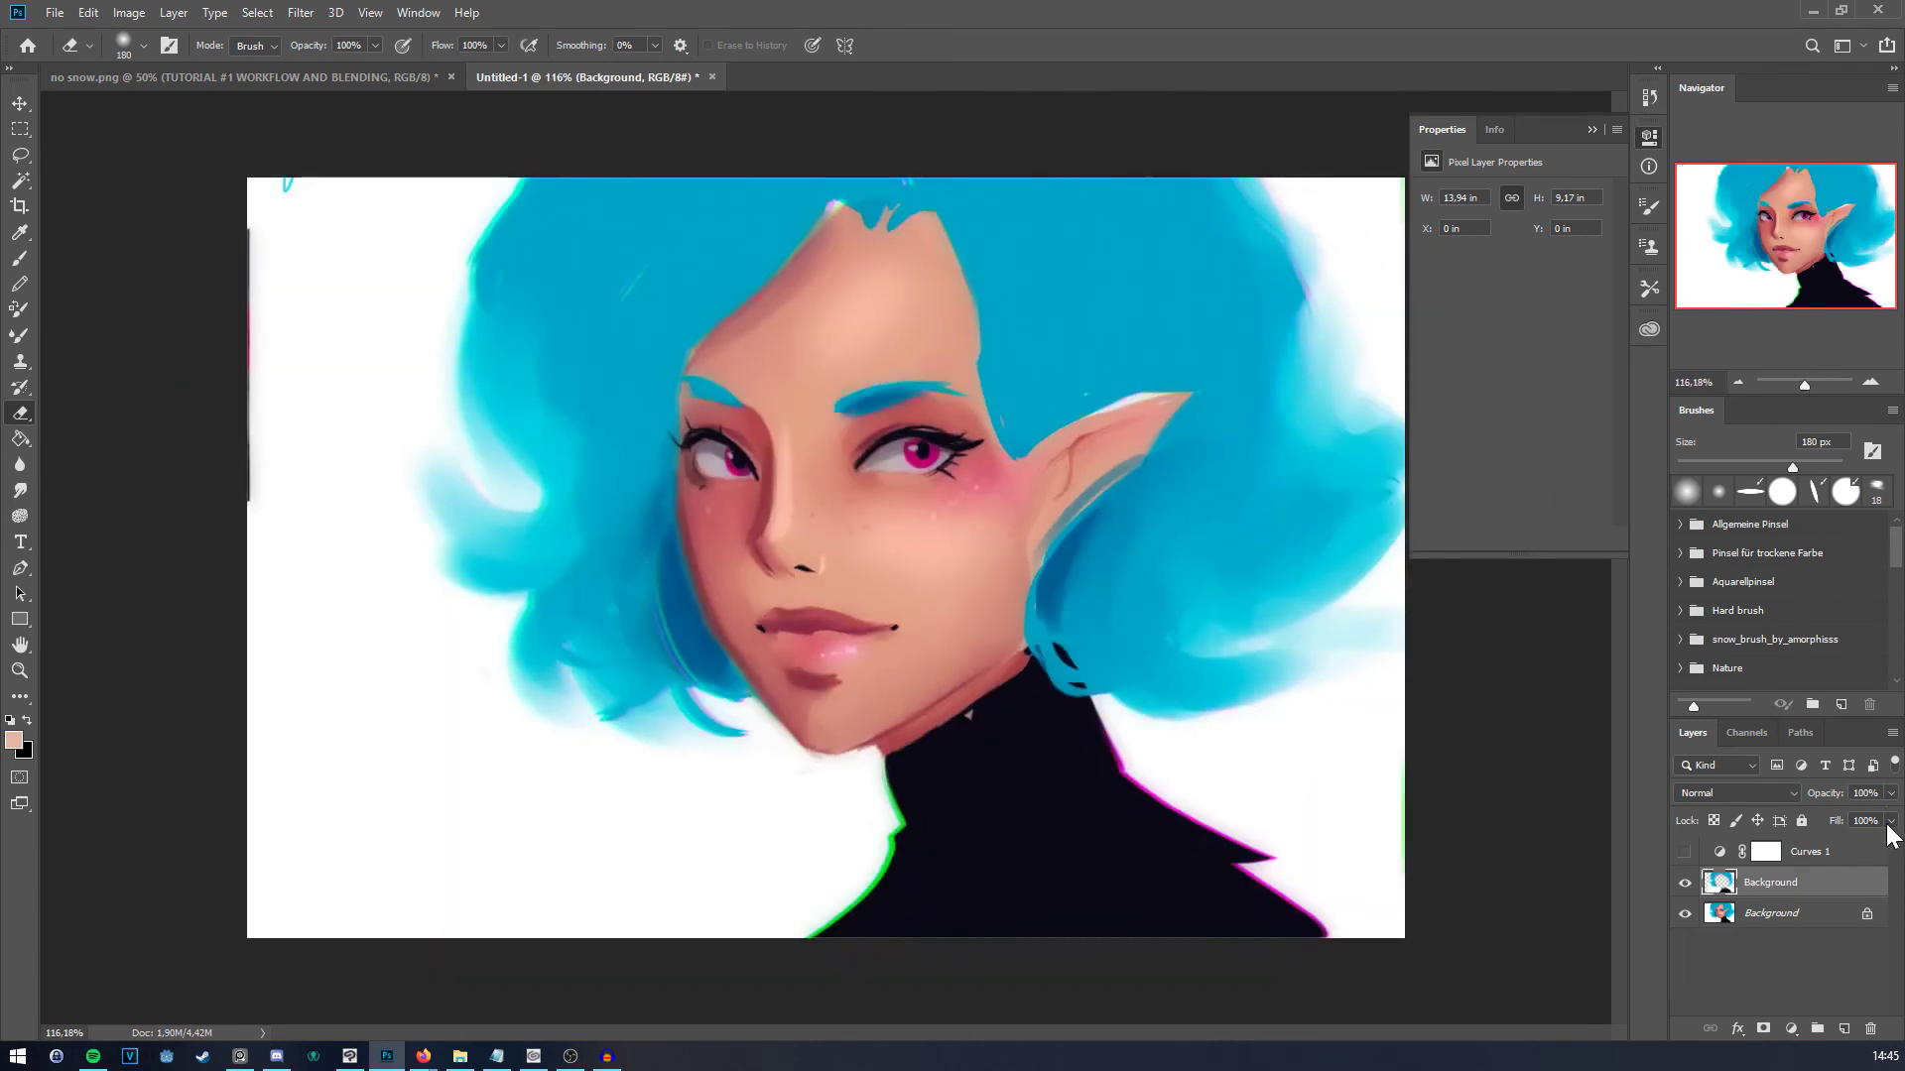
pyautogui.moveTo(1891, 843); pyautogui.dragTo(1811, 853)
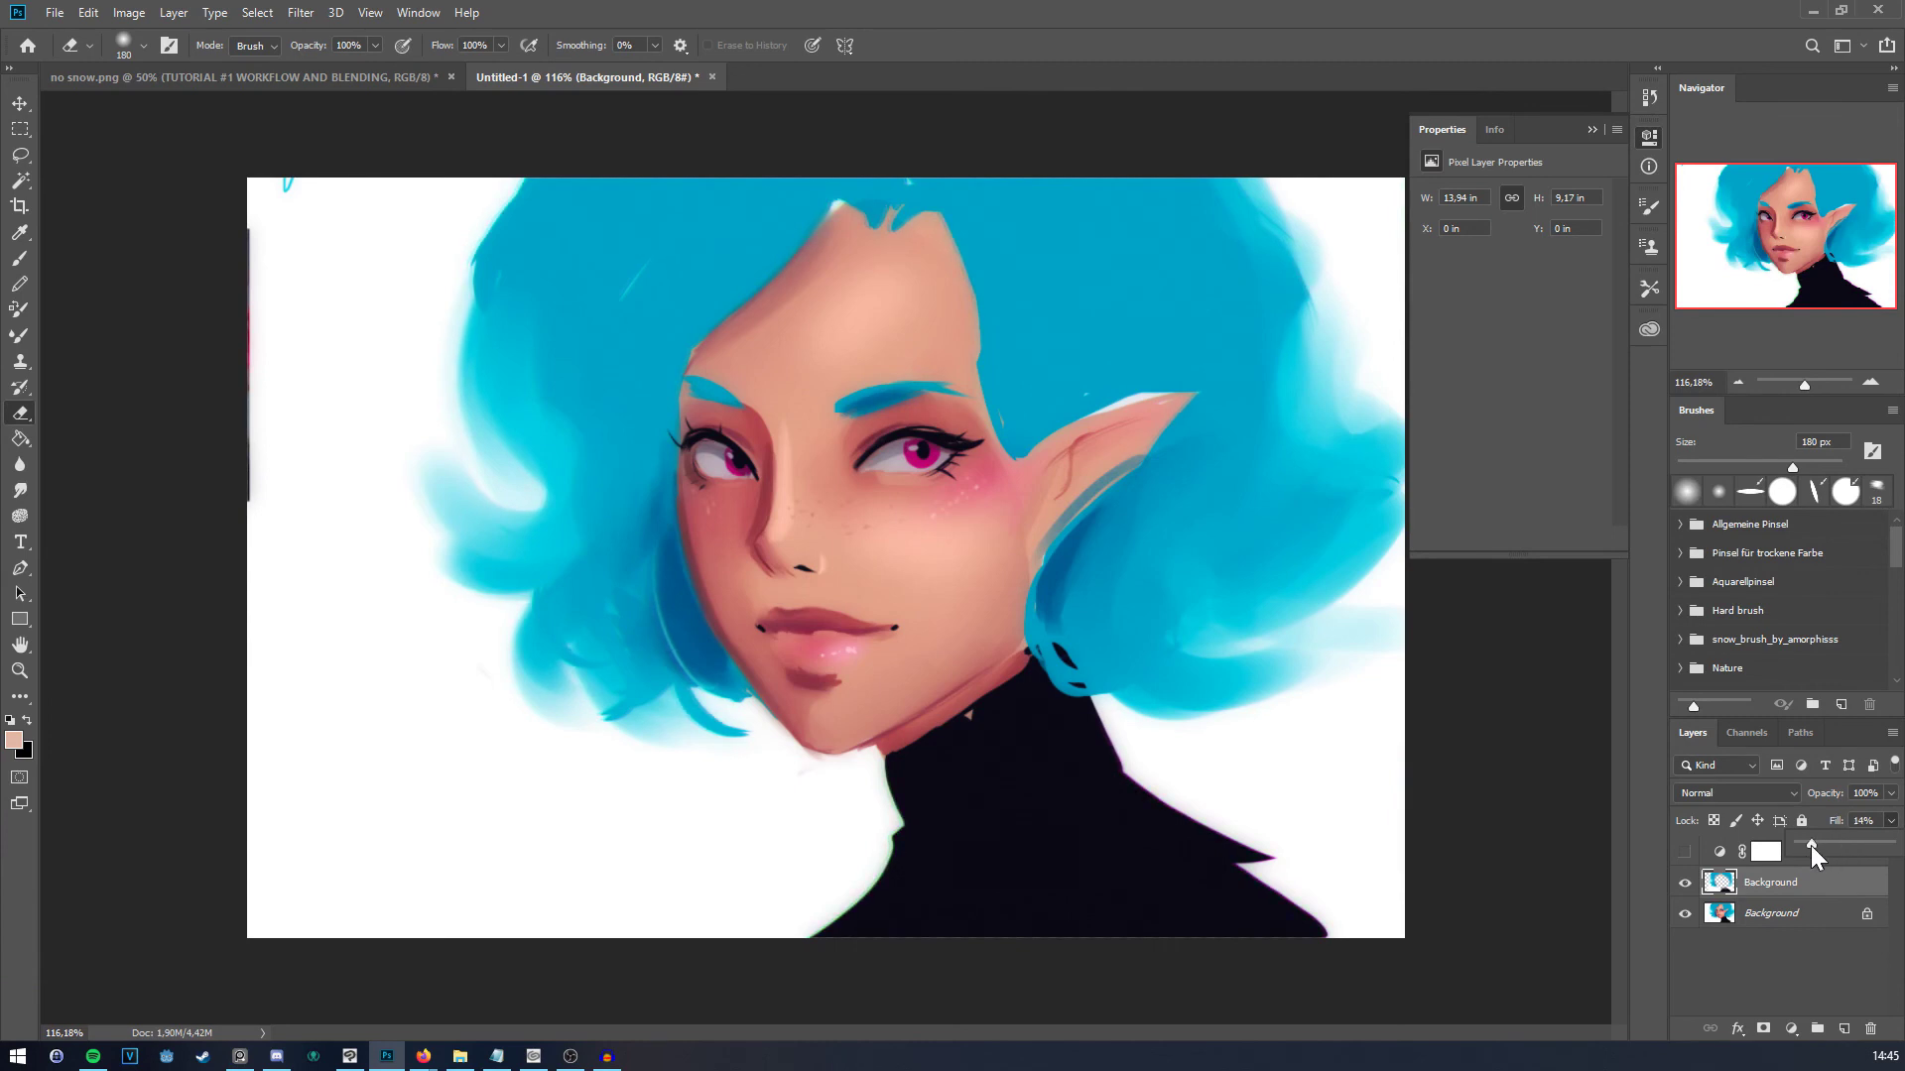
pyautogui.click(1891, 793)
pyautogui.click(1594, 680)
# Step: Compare the portrait with and without the color-shifted layer
pyautogui.click(1685, 882)
pyautogui.click(1686, 882)
pyautogui.click(1685, 882)
pyautogui.click(1686, 882)
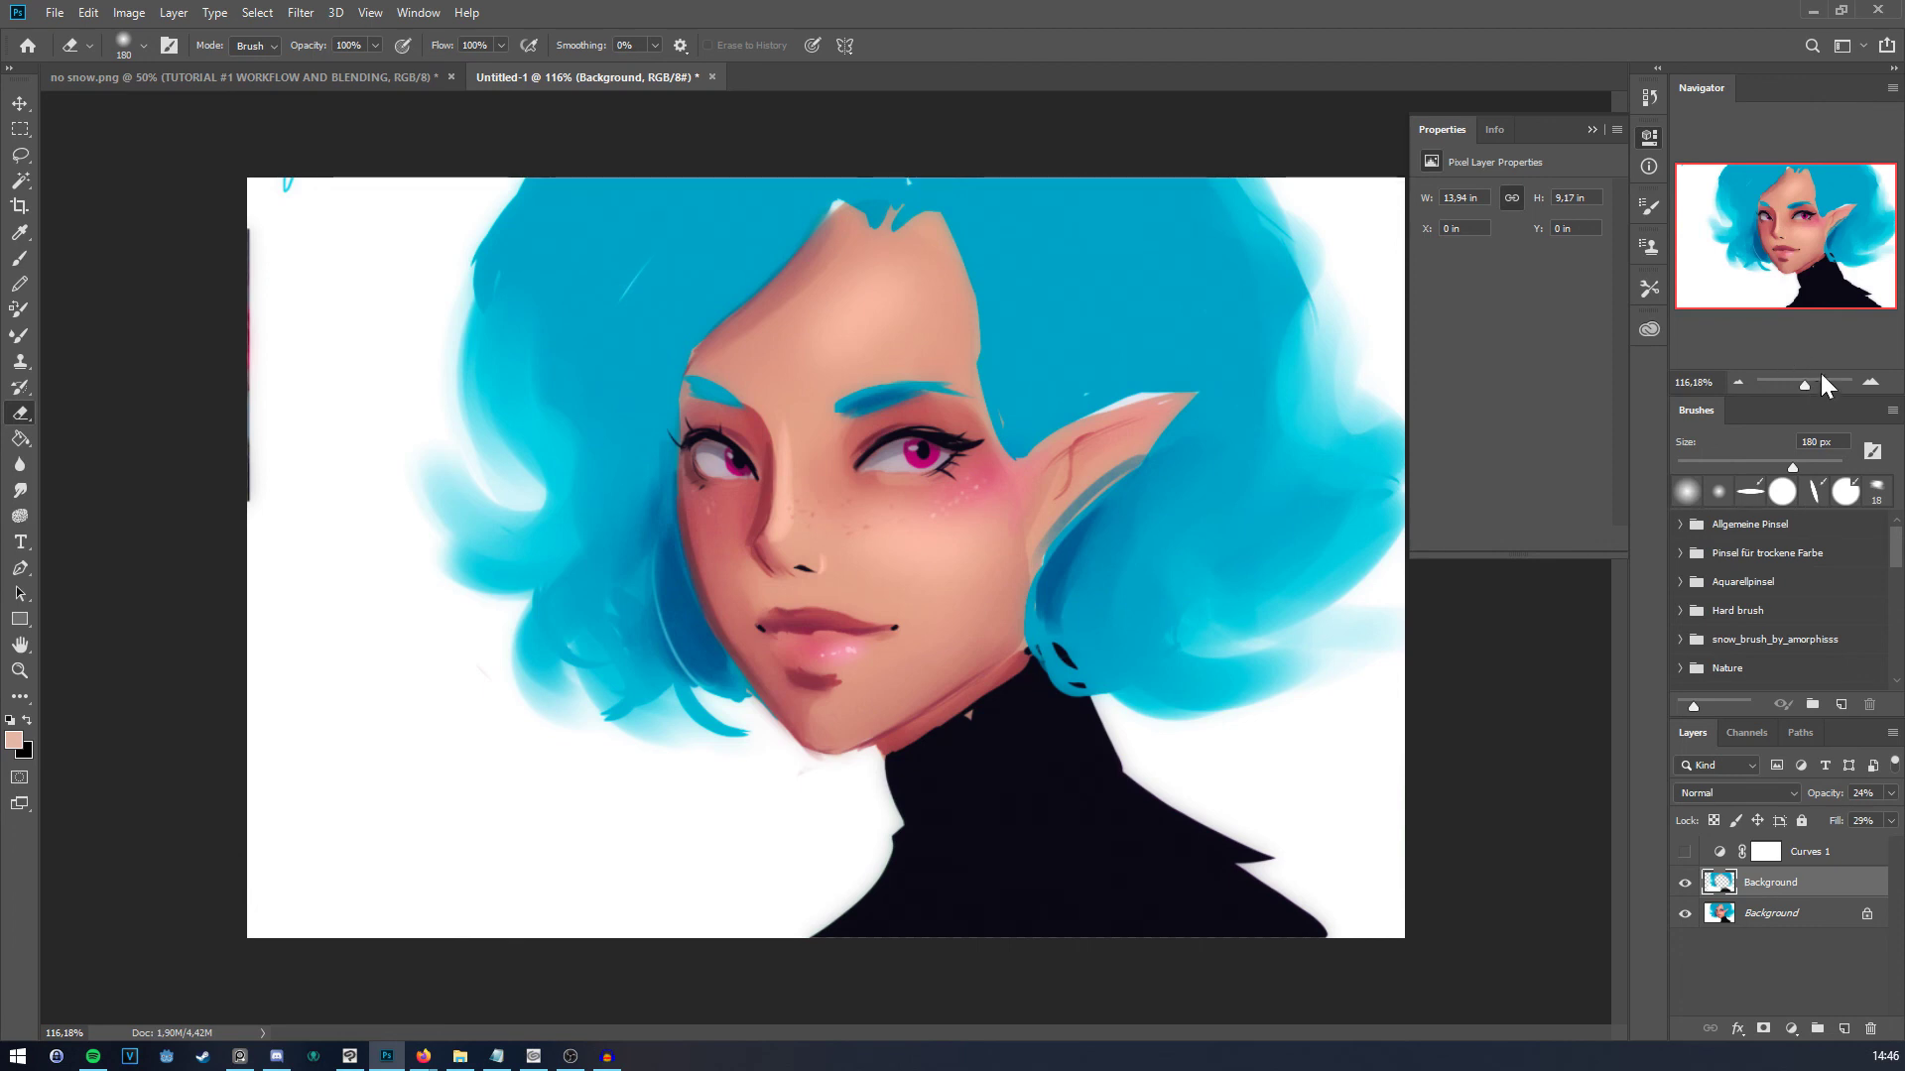
pyautogui.moveTo(1804, 384); pyautogui.dragTo(1806, 388)
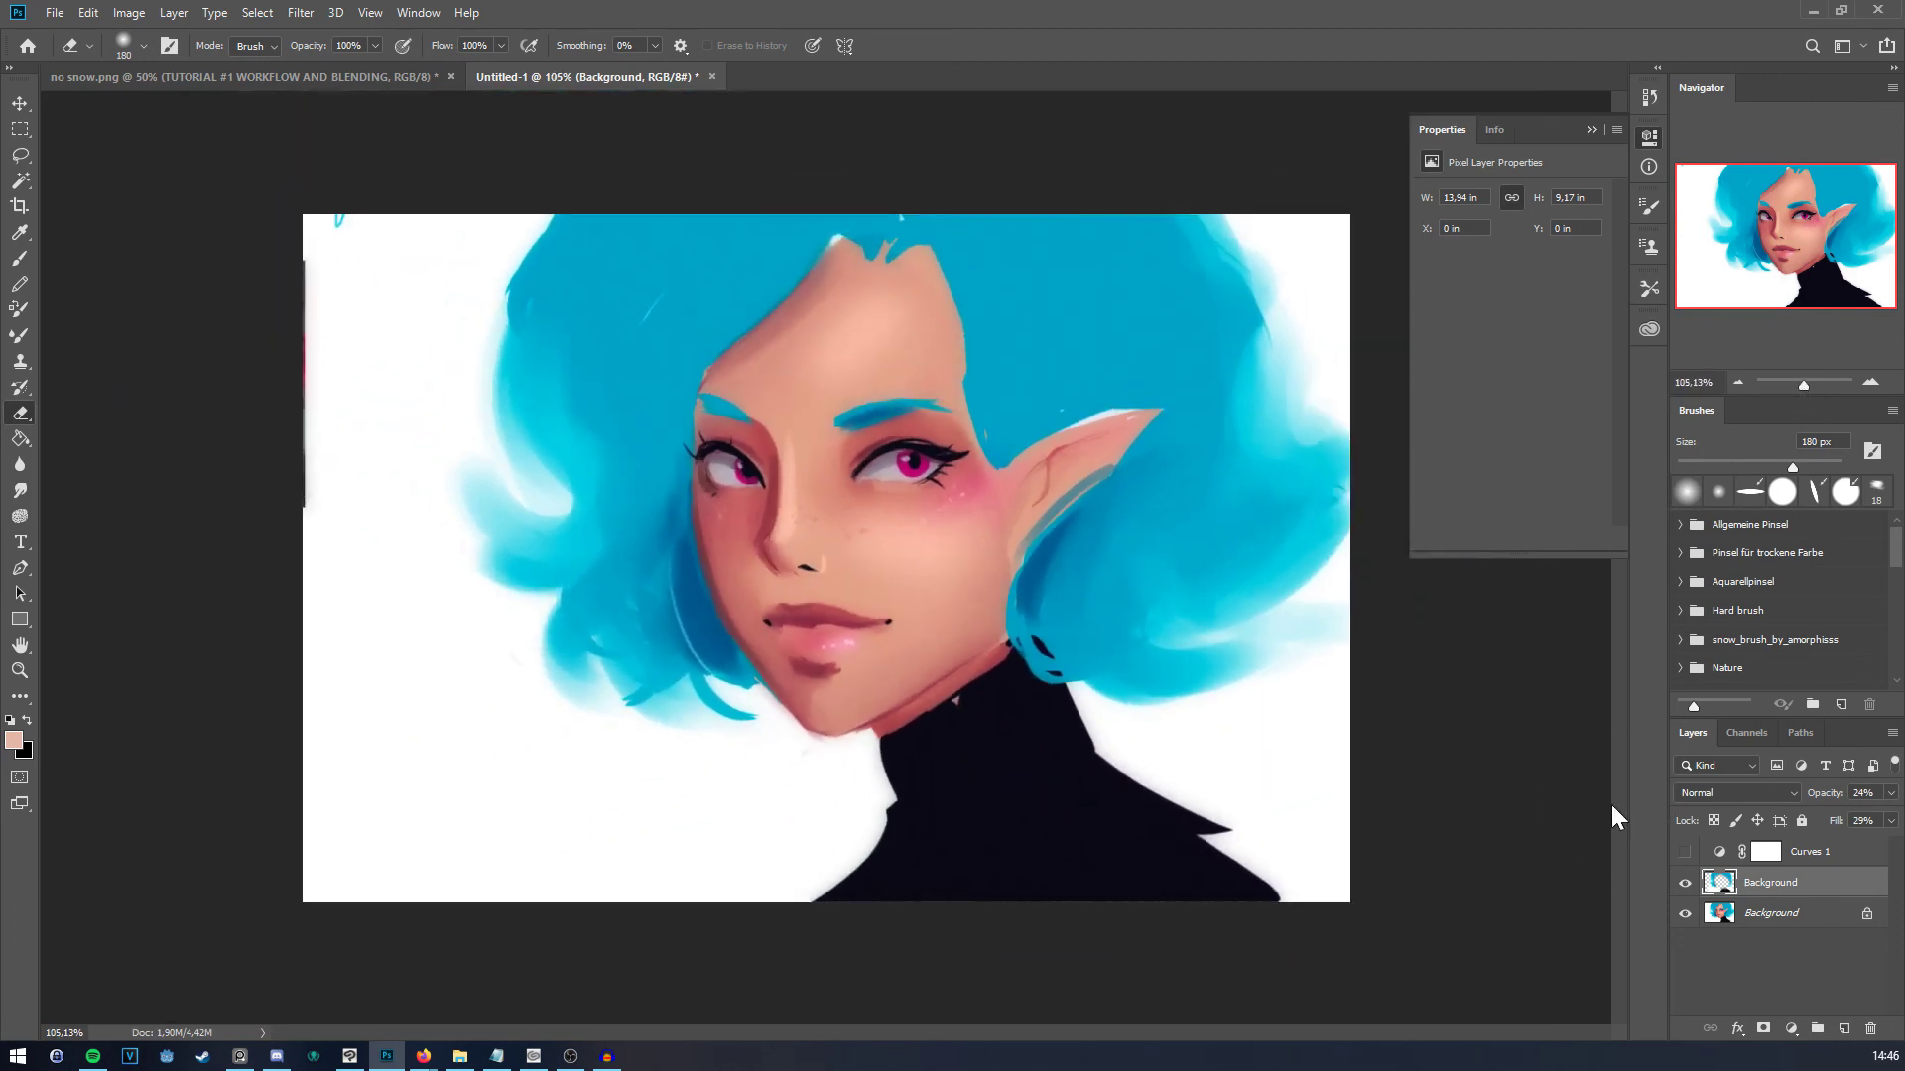
pyautogui.click(1685, 882)
# Step: Merge the visible layers into a single background layer
pyautogui.click(1771, 912)
pyautogui.rightClick(1771, 913)
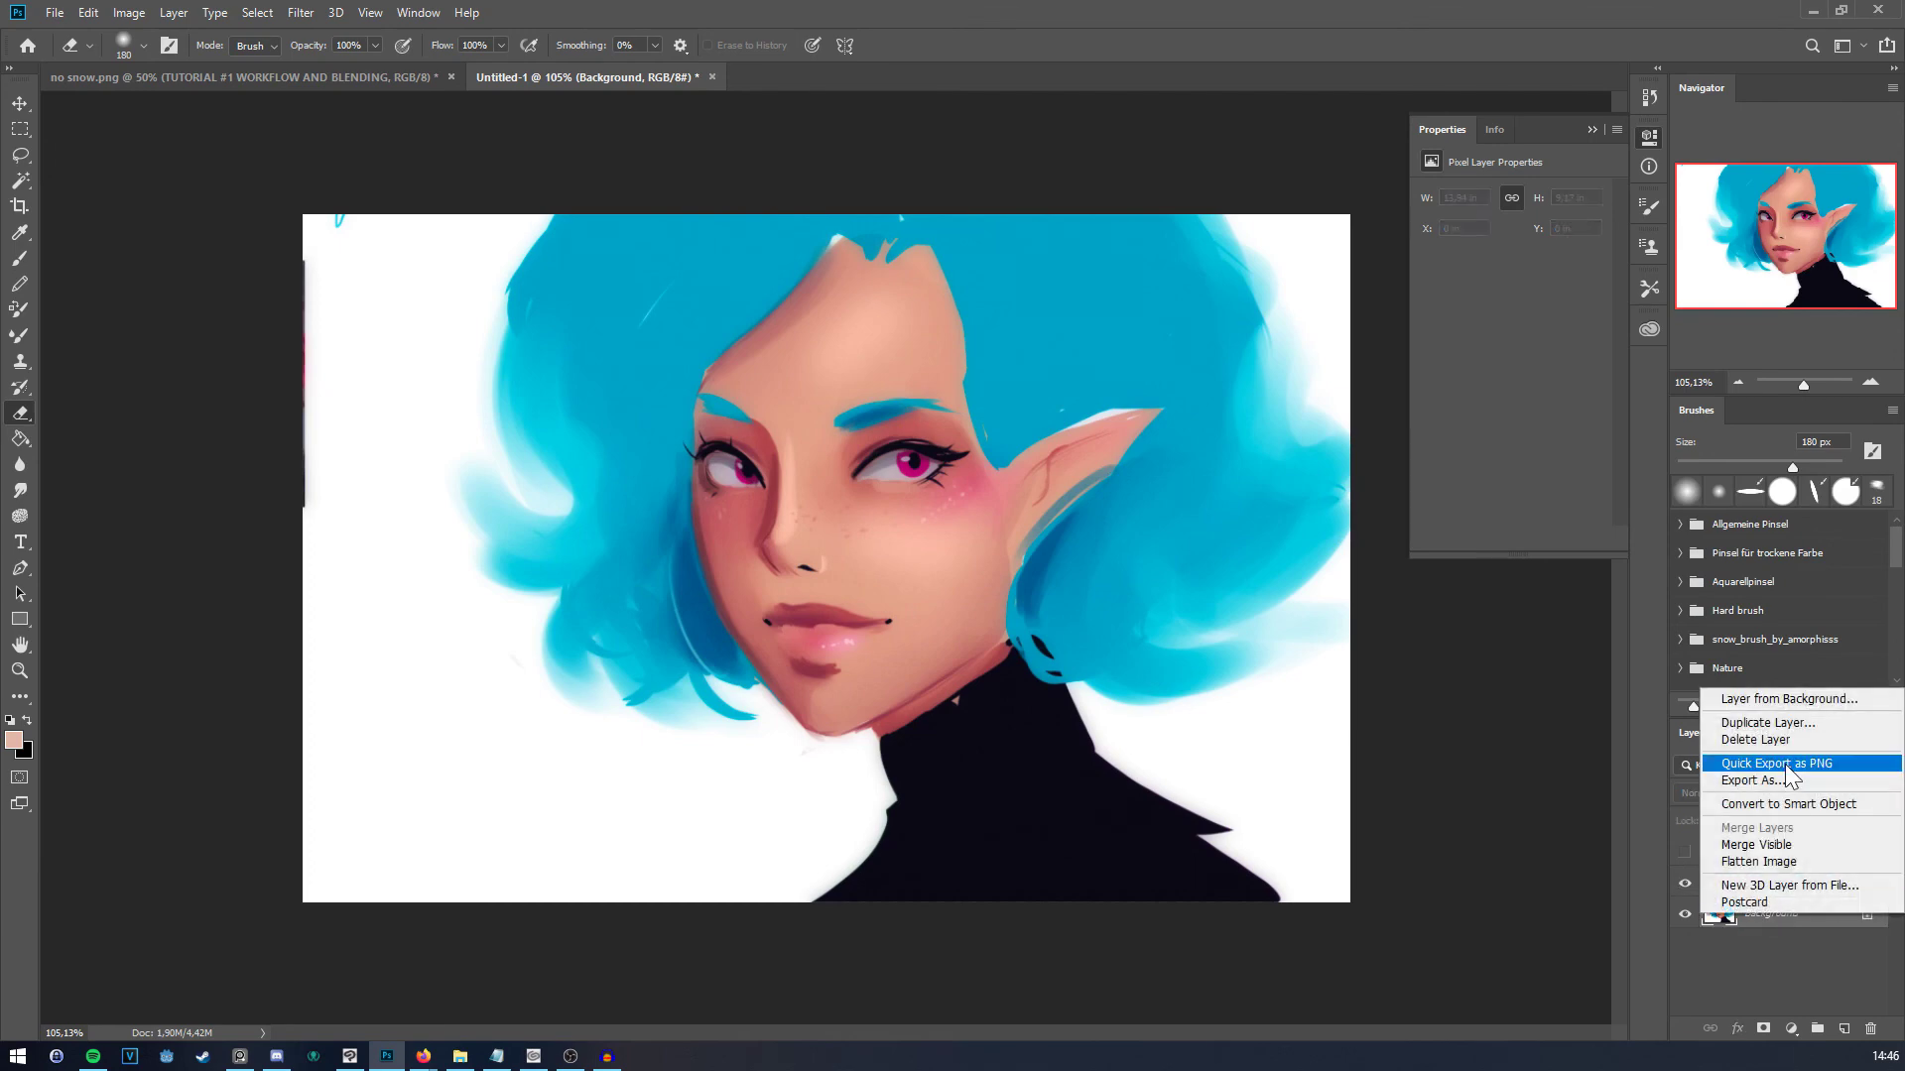
pyautogui.click(1542, 782)
pyautogui.rightClick(1770, 913)
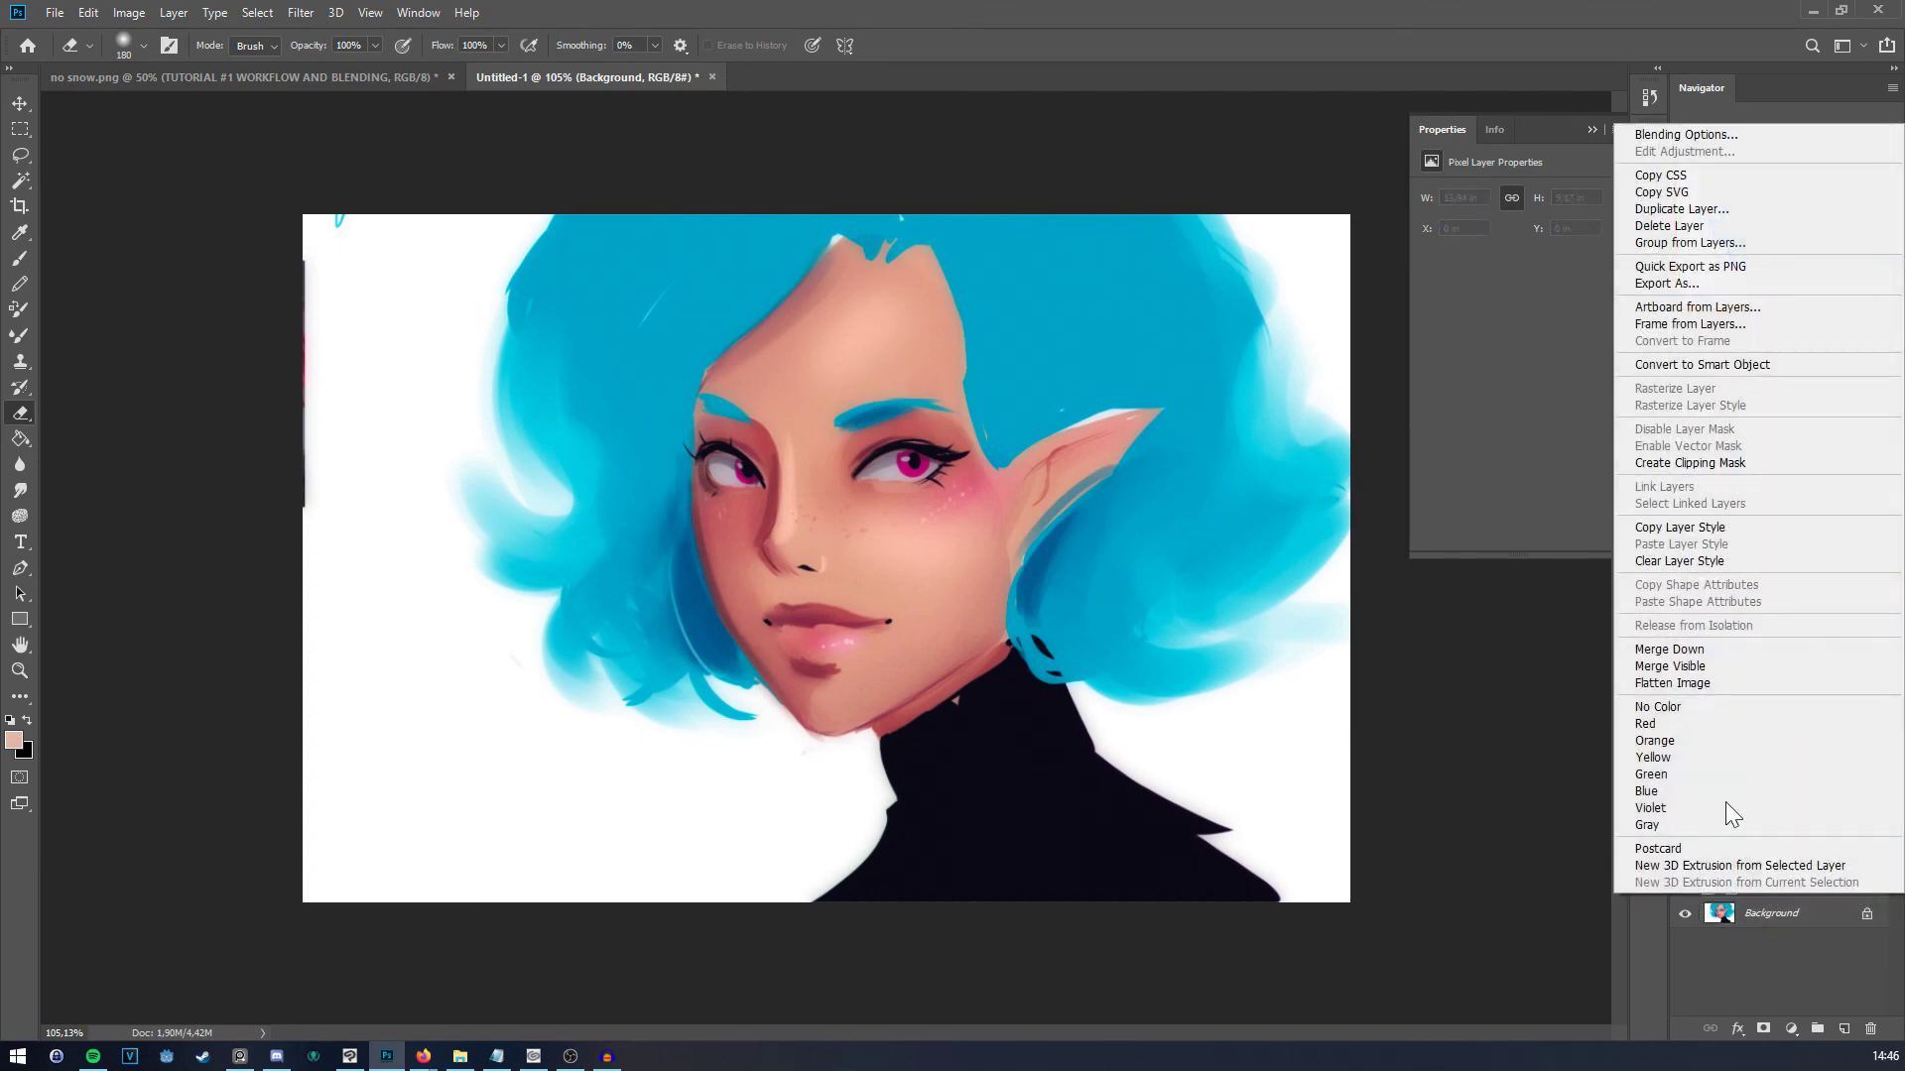
pyautogui.click(1677, 667)
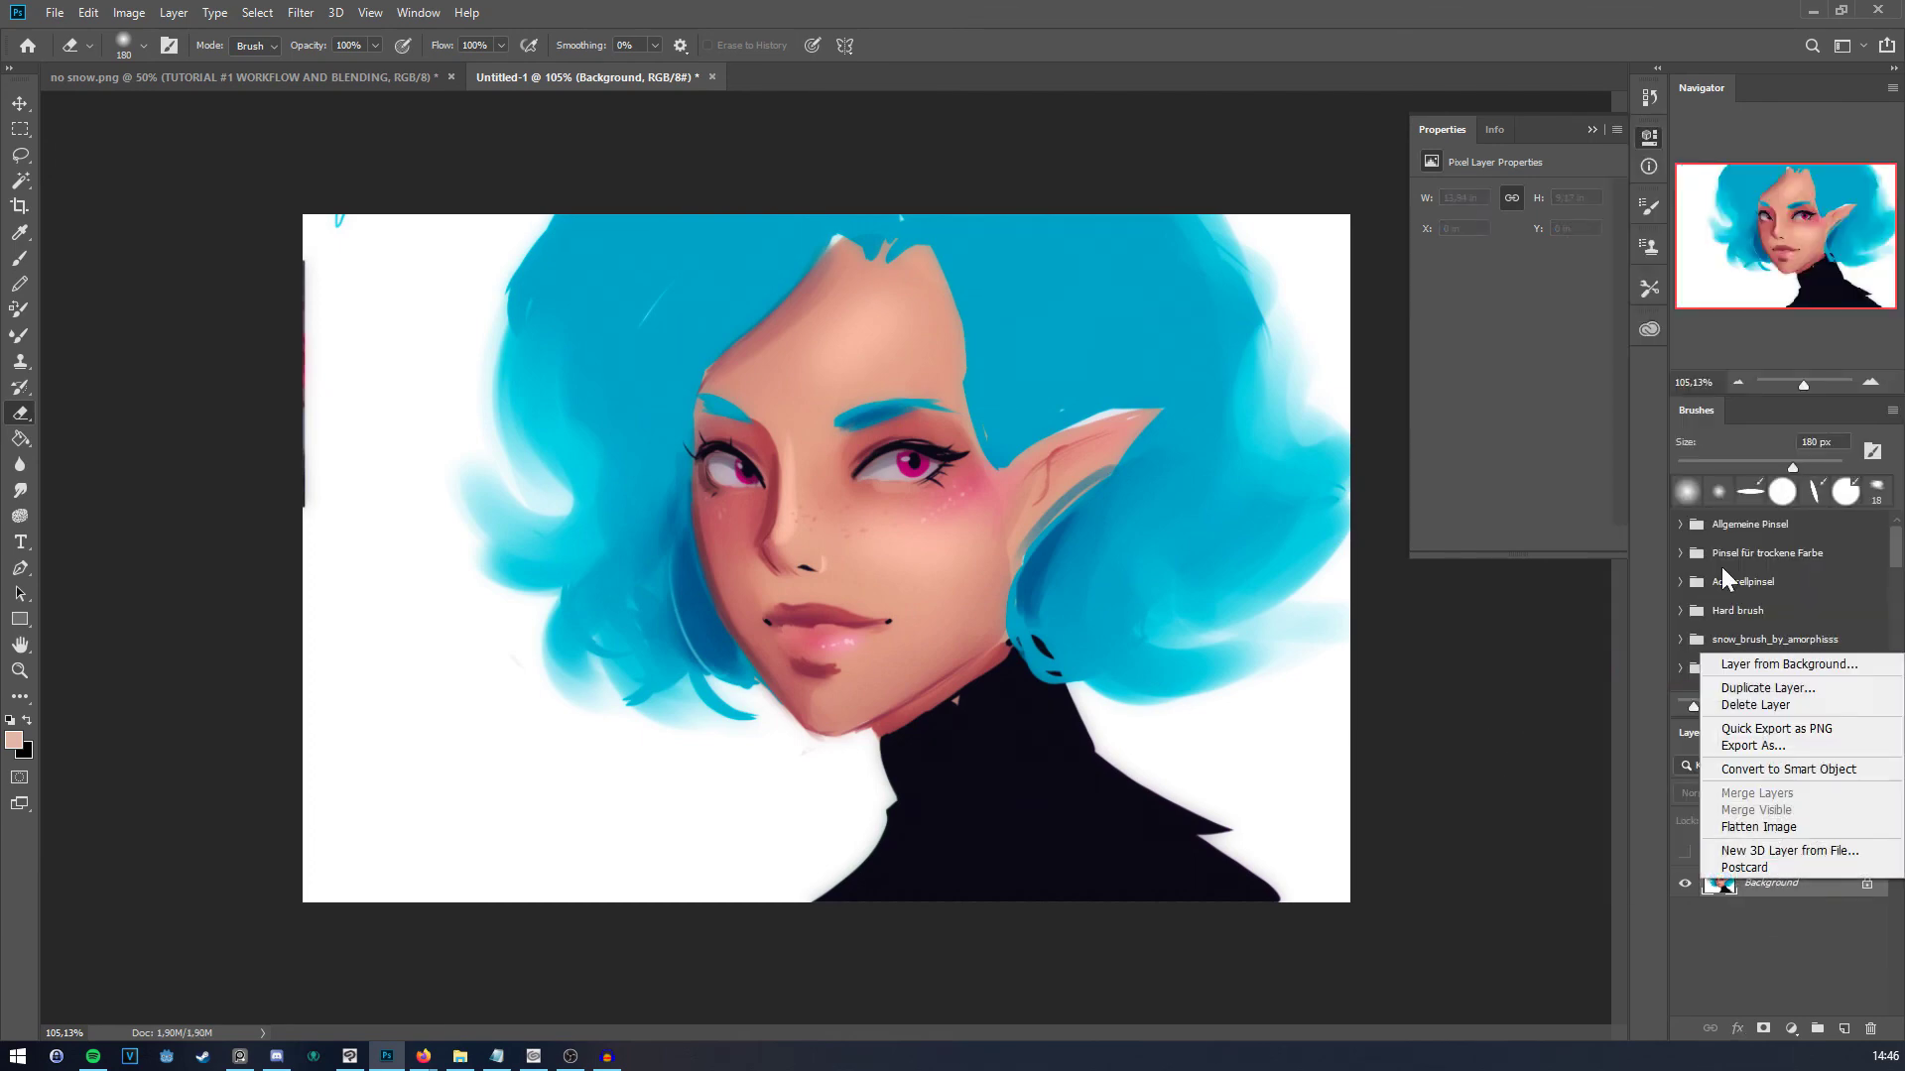
# Step: Duplicate the merged background layer and apply a Gaussian Blur to the copy
pyautogui.rightClick(1731, 881)
pyautogui.click(1776, 688)
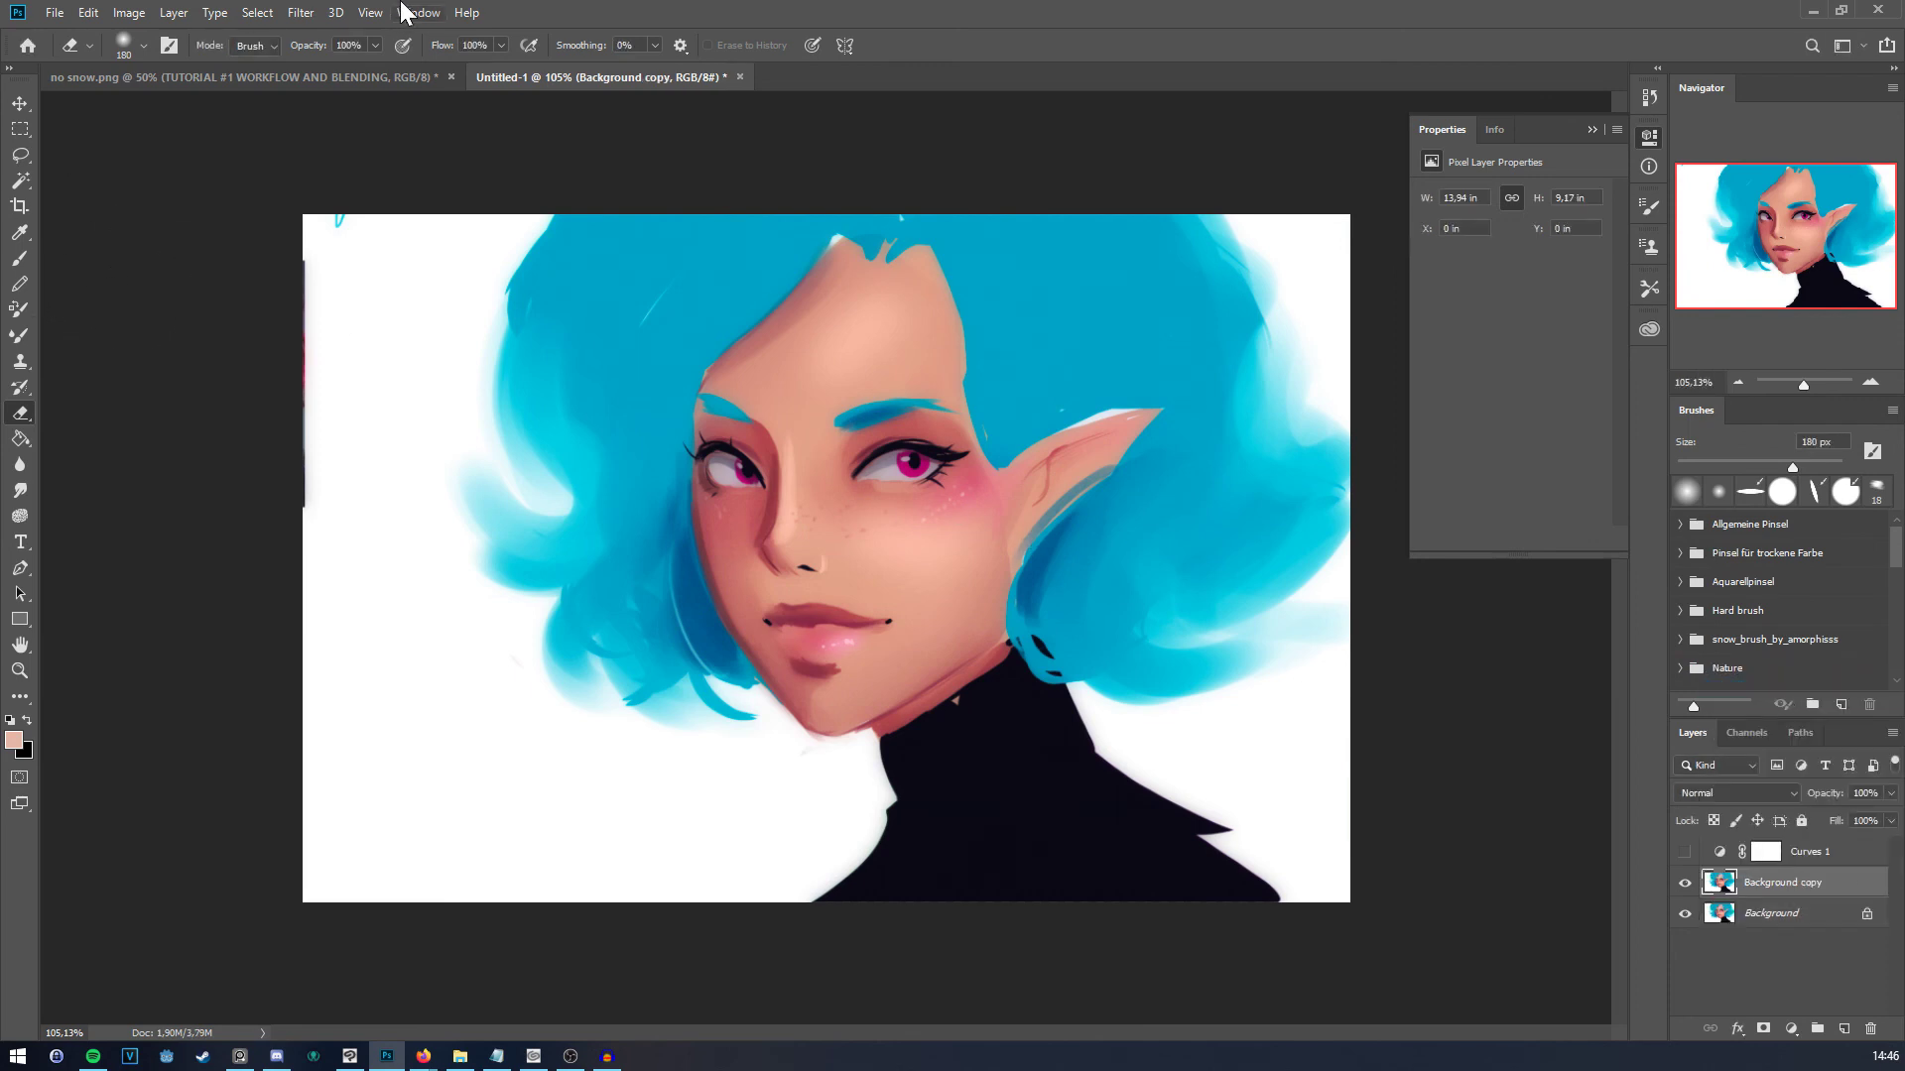
pyautogui.click(300, 12)
pyautogui.moveTo(424, 243)
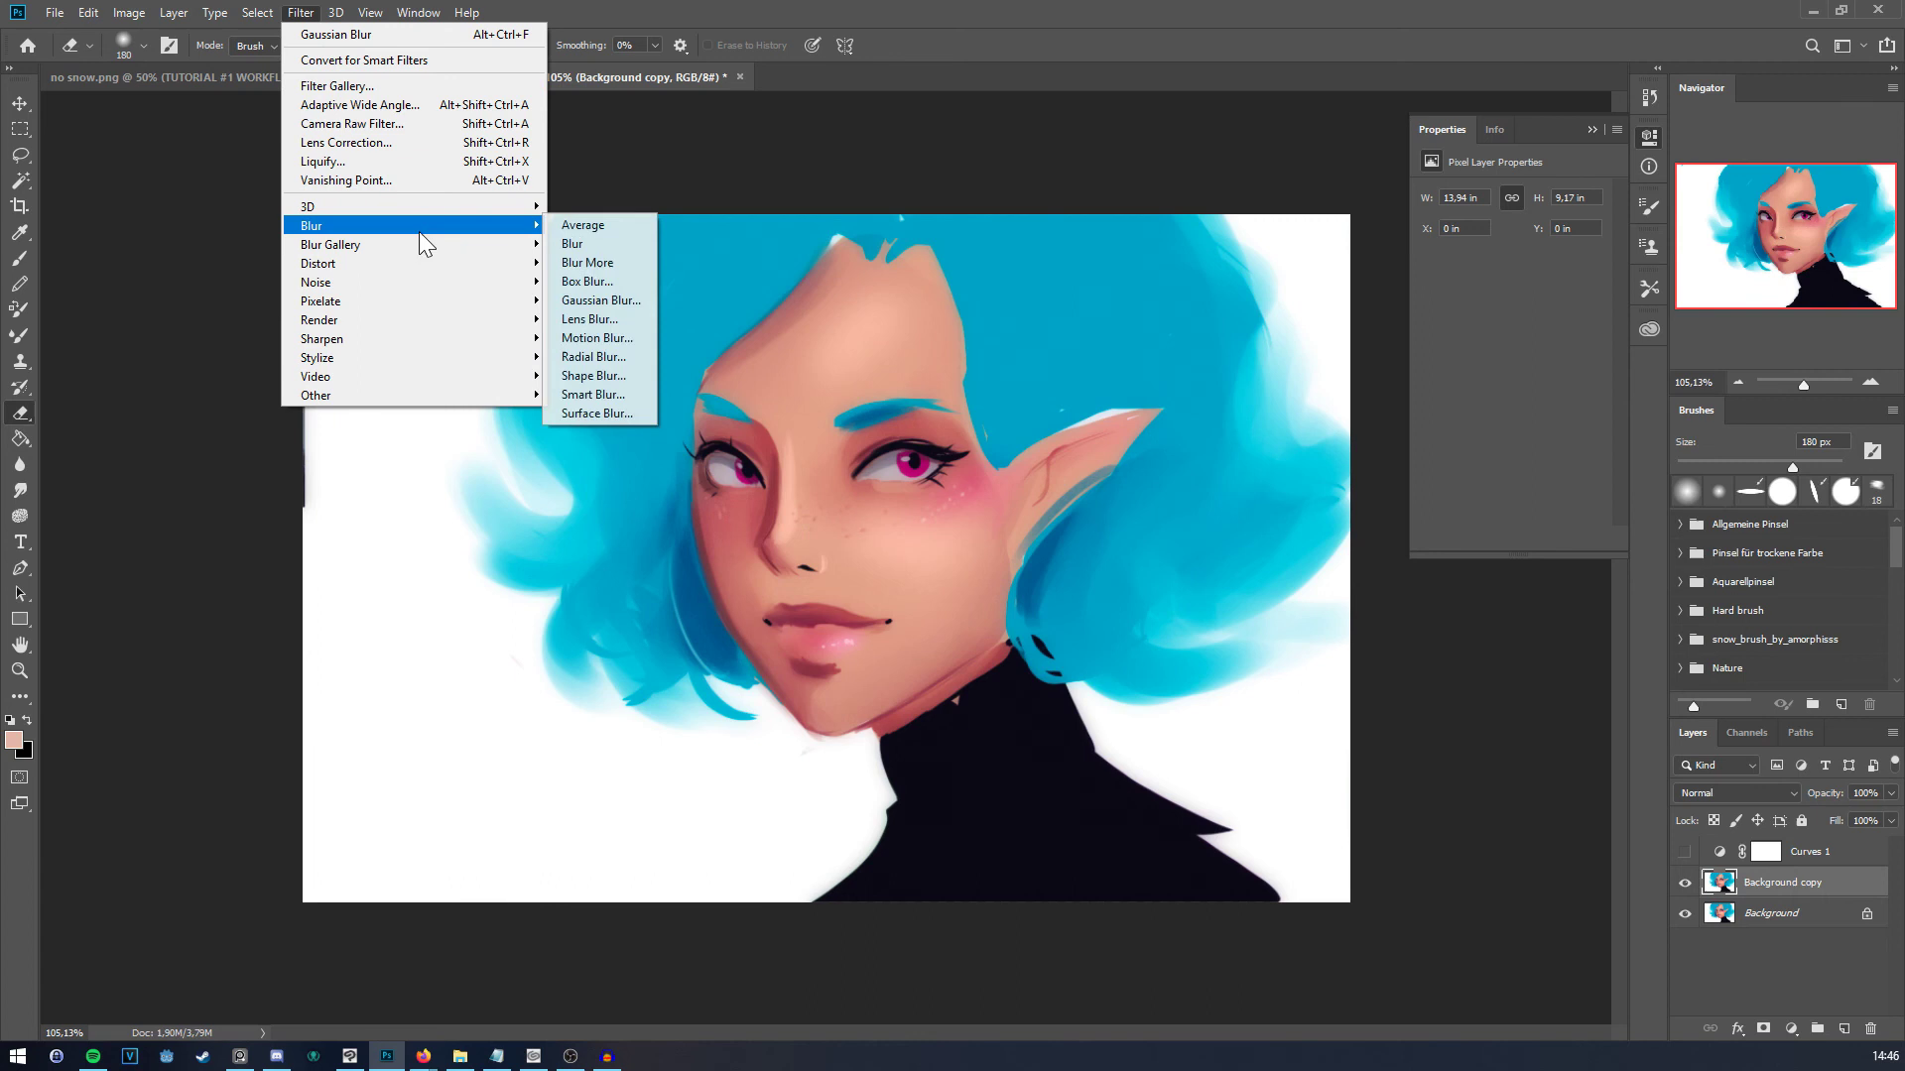
pyautogui.click(600, 300)
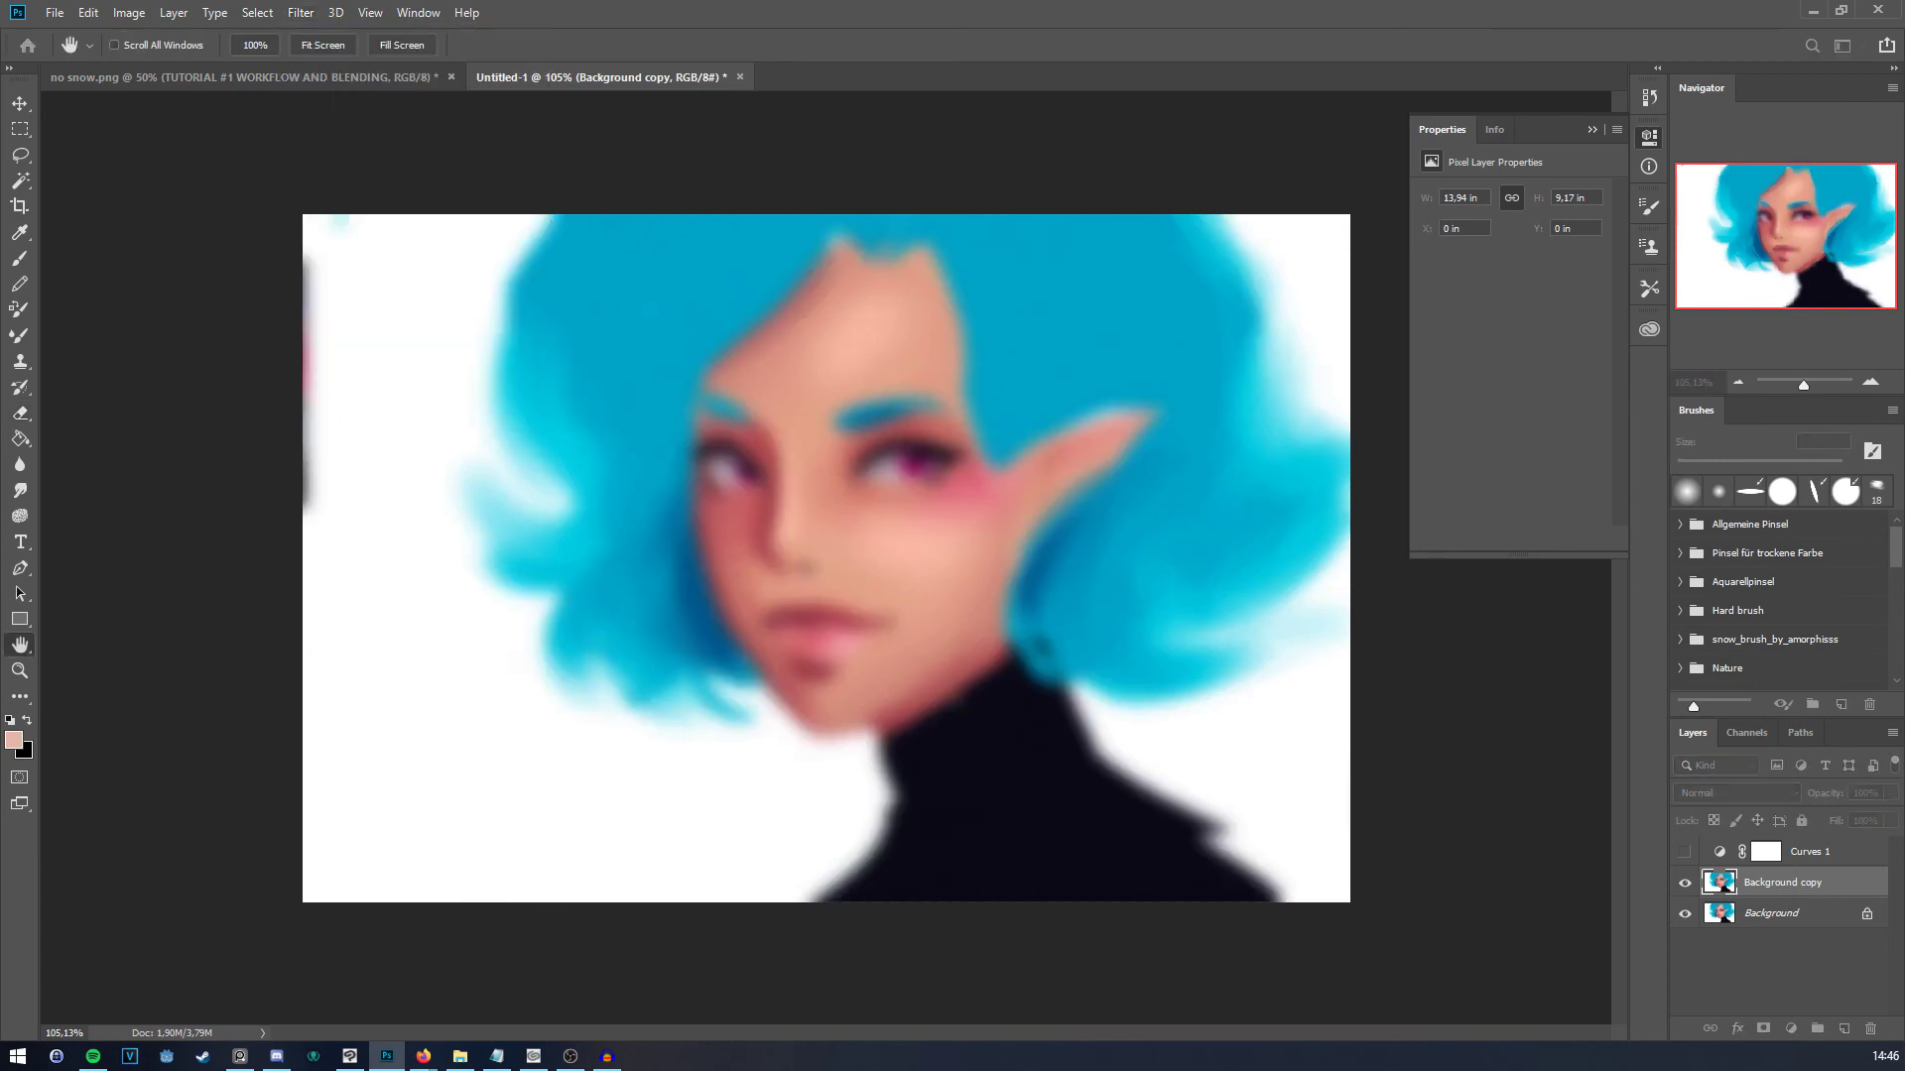
pyautogui.press('Return')
# Step: Erase the blurred copy over the face with a 180 px soft eraser and compare the portrait with and without it
pyautogui.press('e')
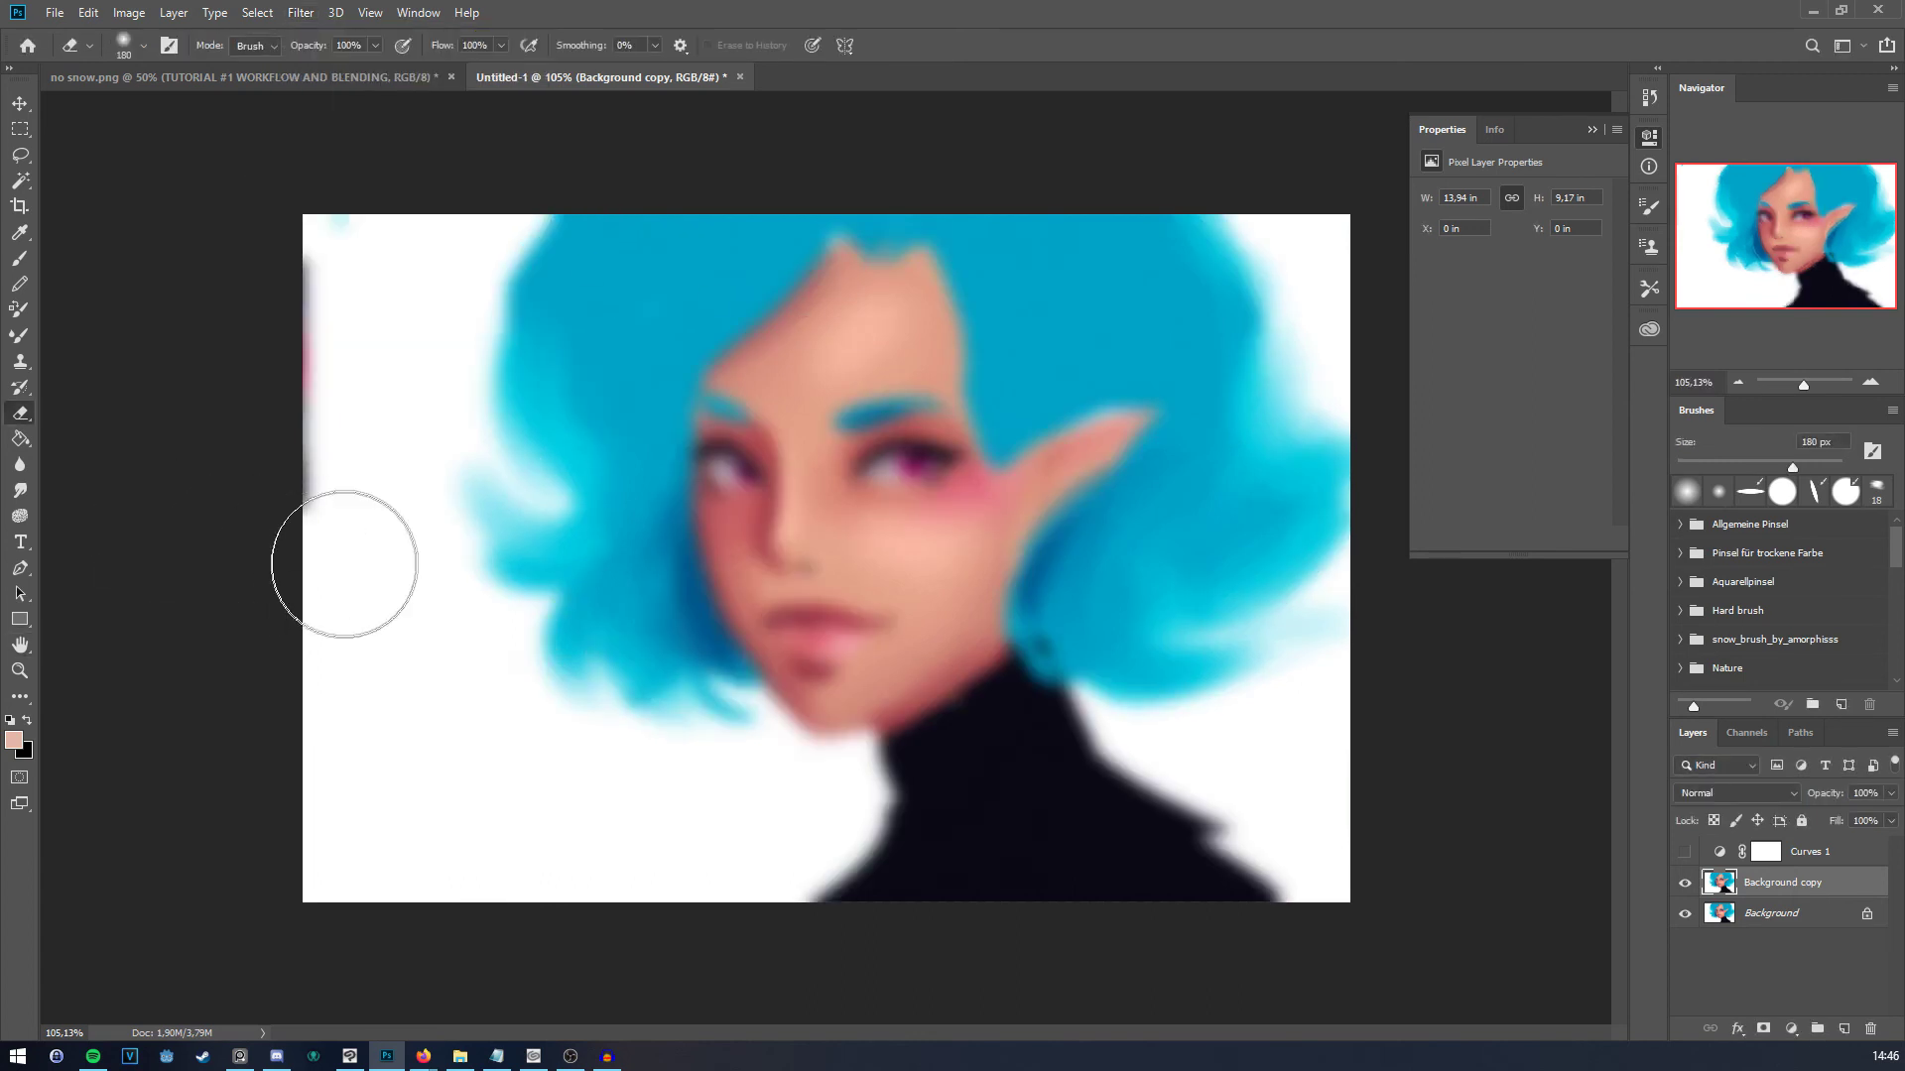
pyautogui.moveTo(837, 459); pyautogui.dragTo(1030, 516)
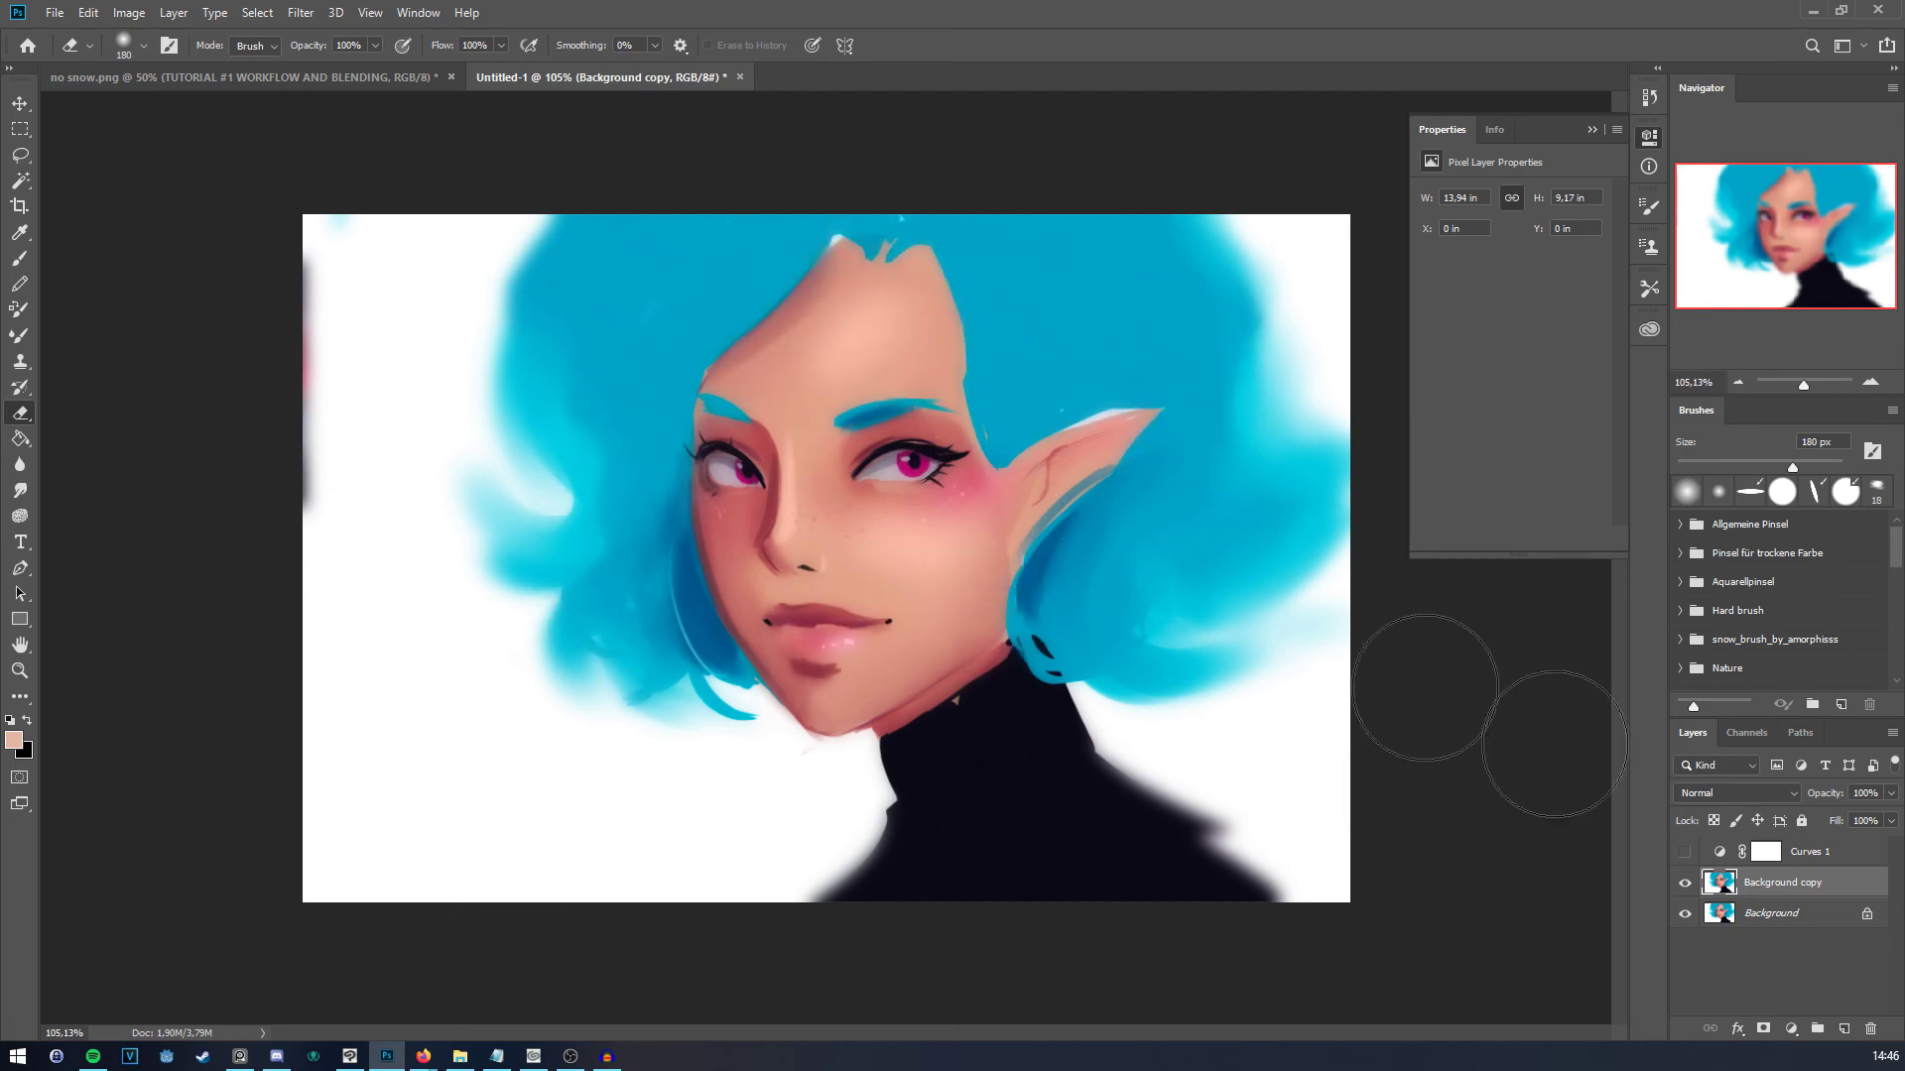
pyautogui.click(1683, 883)
pyautogui.click(1683, 883)
# Step: Set the blurred copy's fill to 70% and compare the portrait with and without it
pyautogui.click(1891, 820)
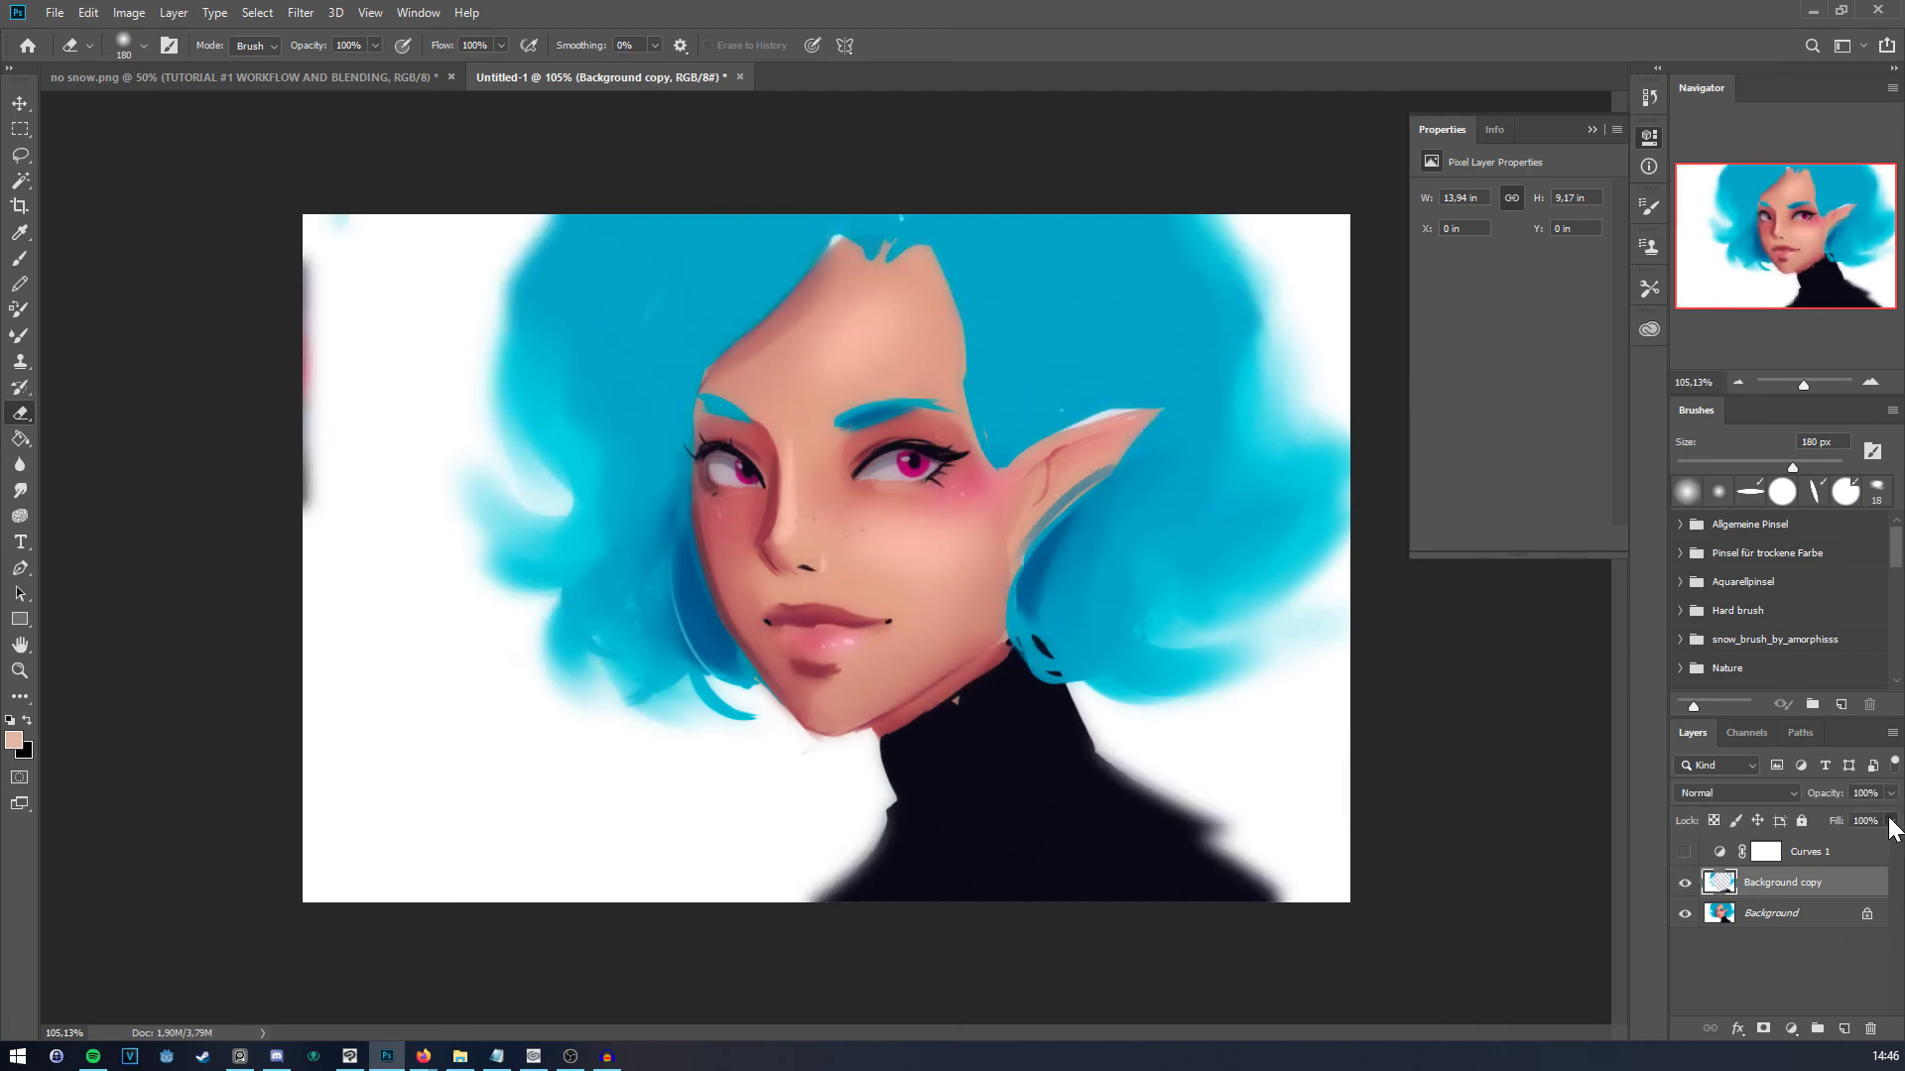
pyautogui.moveTo(1893, 843)
pyautogui.mouseDown()
pyautogui.moveTo(1846, 841)
pyautogui.moveTo(1865, 843)
pyautogui.mouseUp()
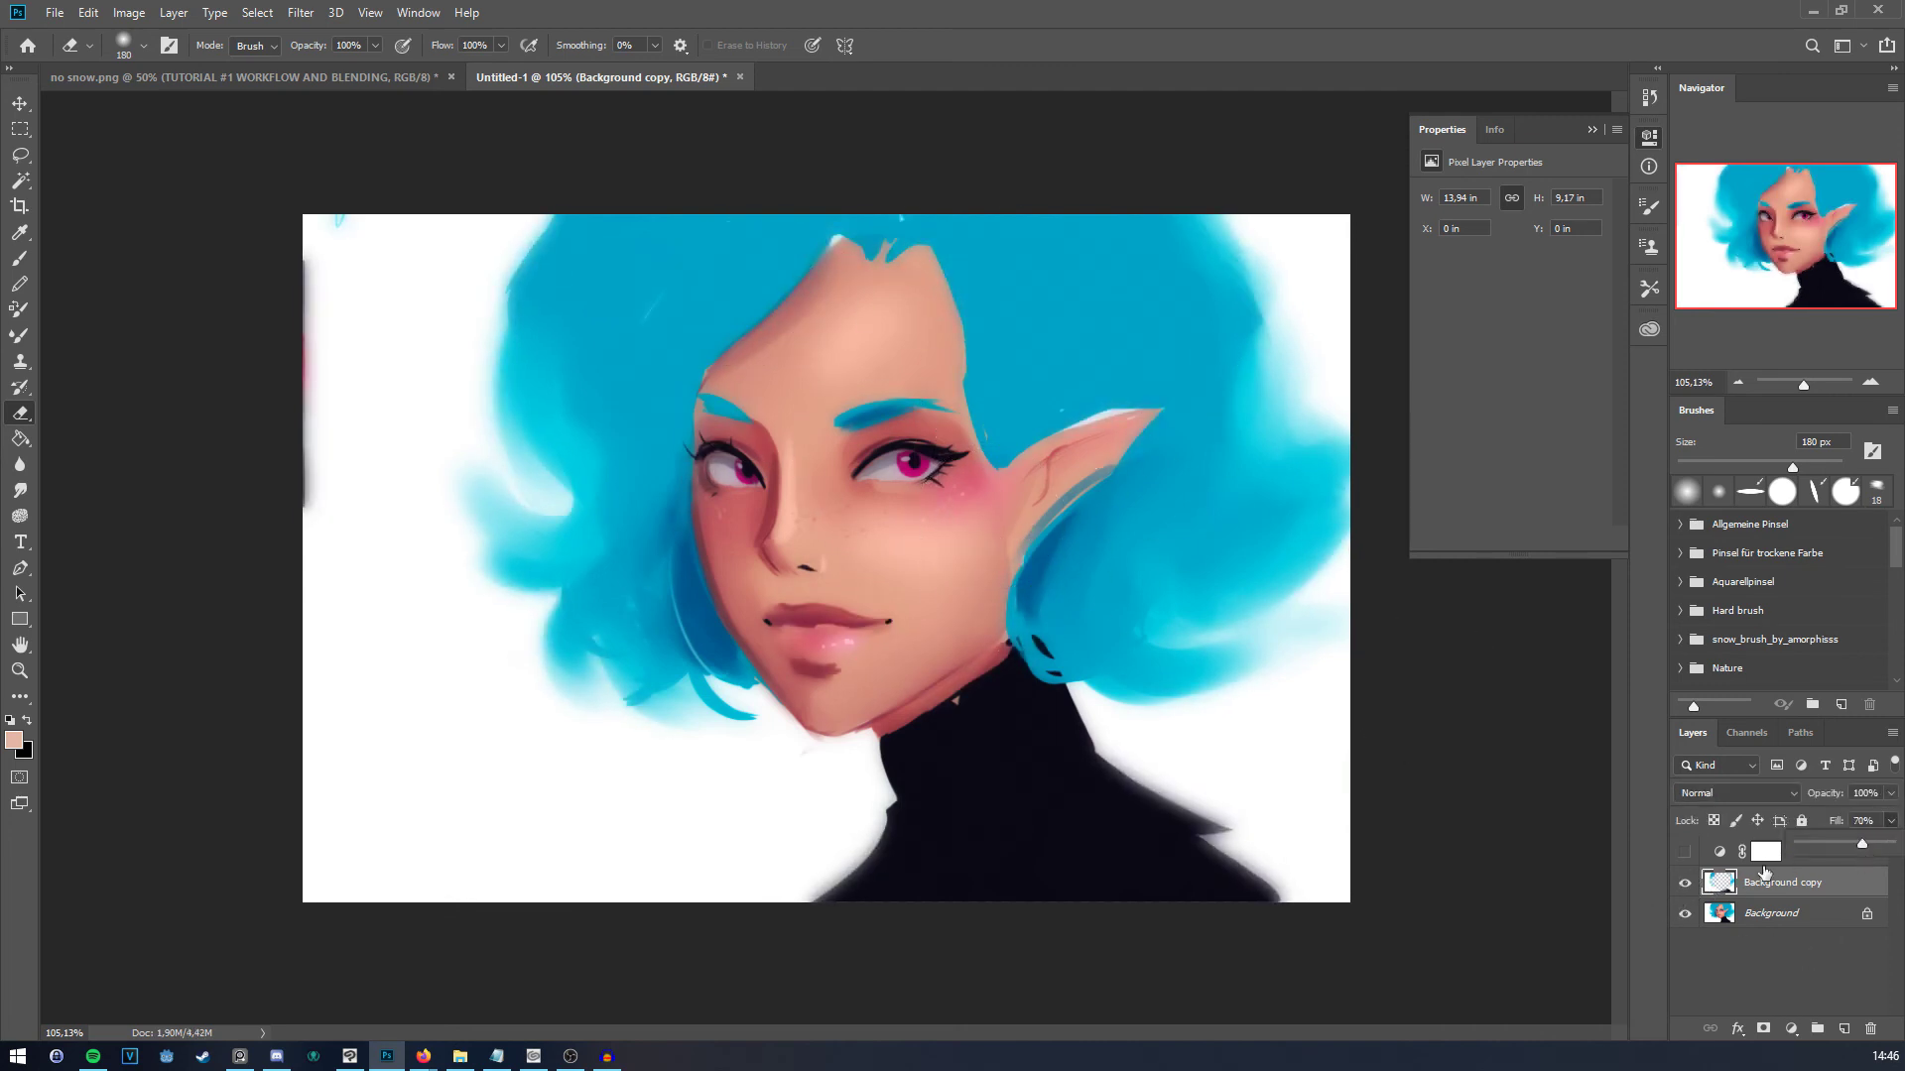
pyautogui.click(1685, 884)
pyautogui.click(1686, 884)
pyautogui.click(1685, 883)
pyautogui.click(1683, 883)
pyautogui.click(1684, 883)
# Step: Add a new layer above the blurred copy and set its blend mode to Color Dodge
pyautogui.click(1845, 1029)
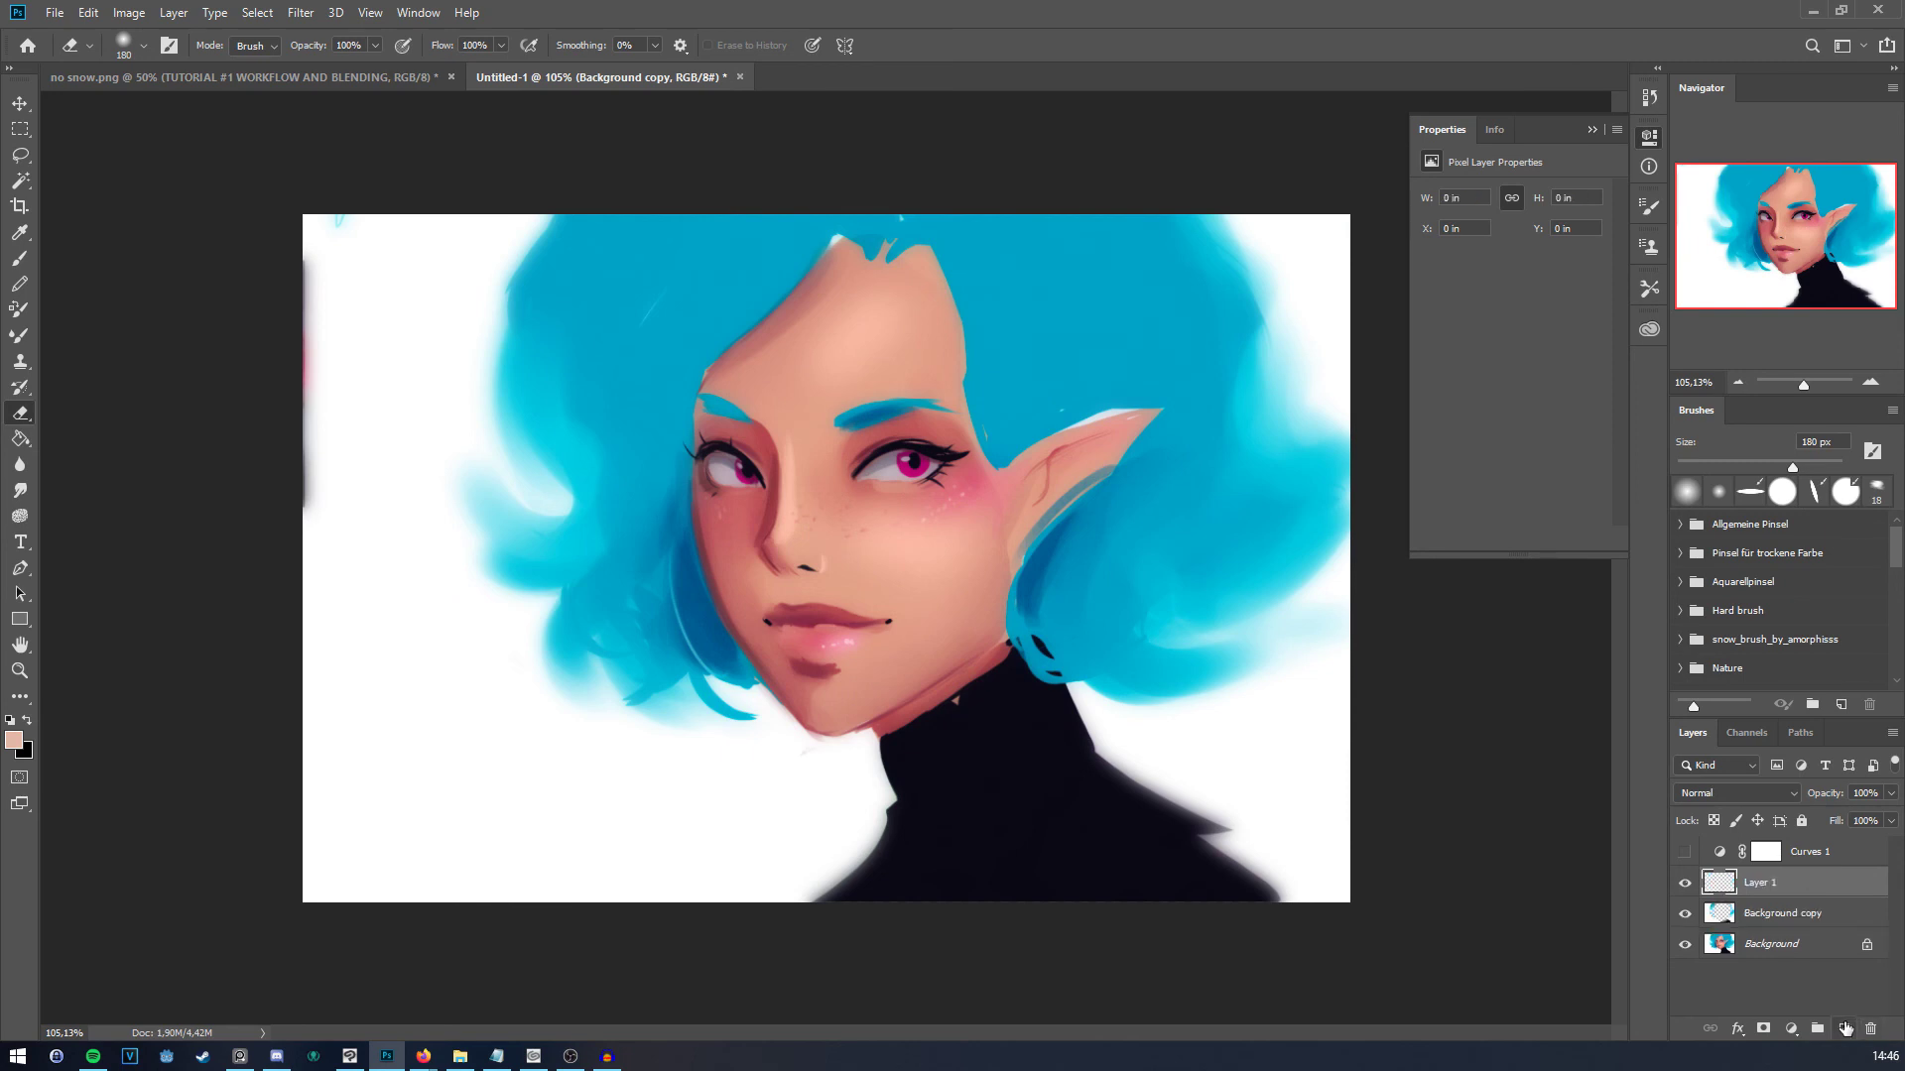
pyautogui.click(1747, 798)
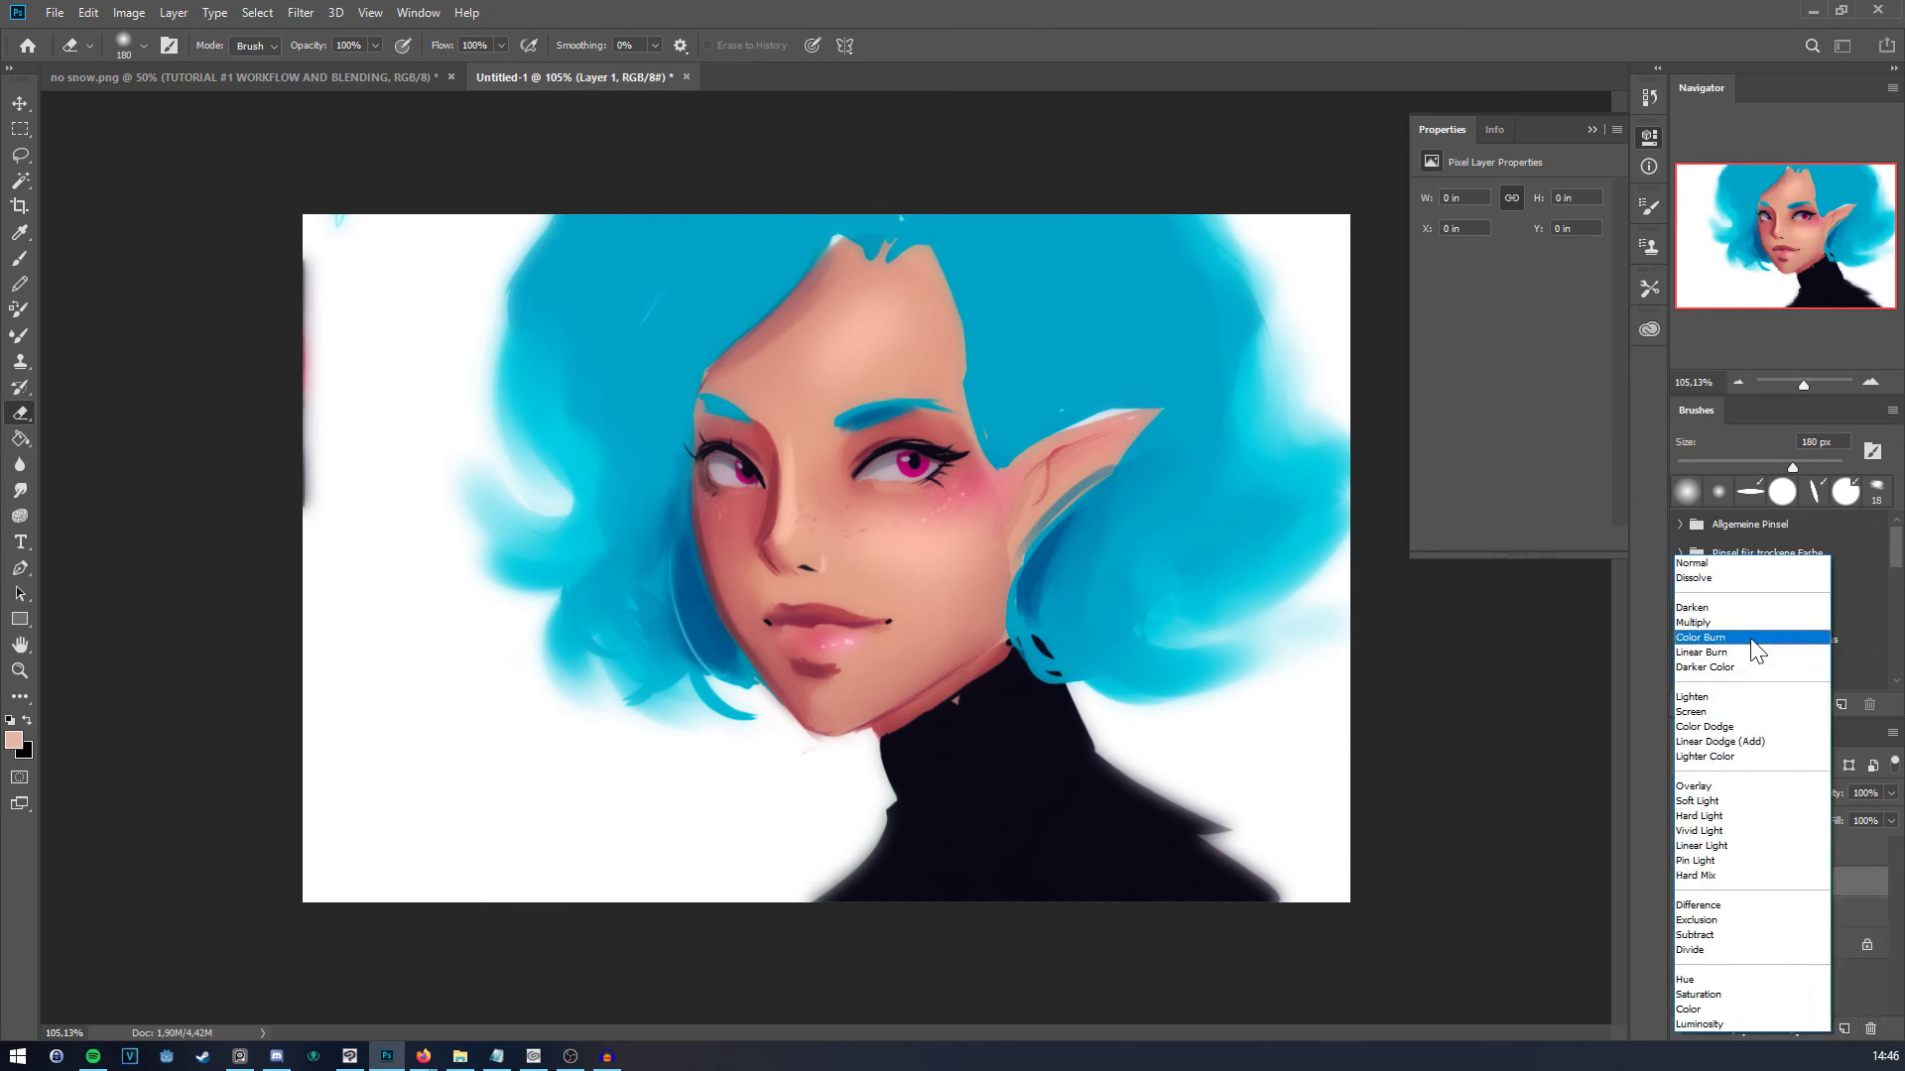
pyautogui.click(1732, 727)
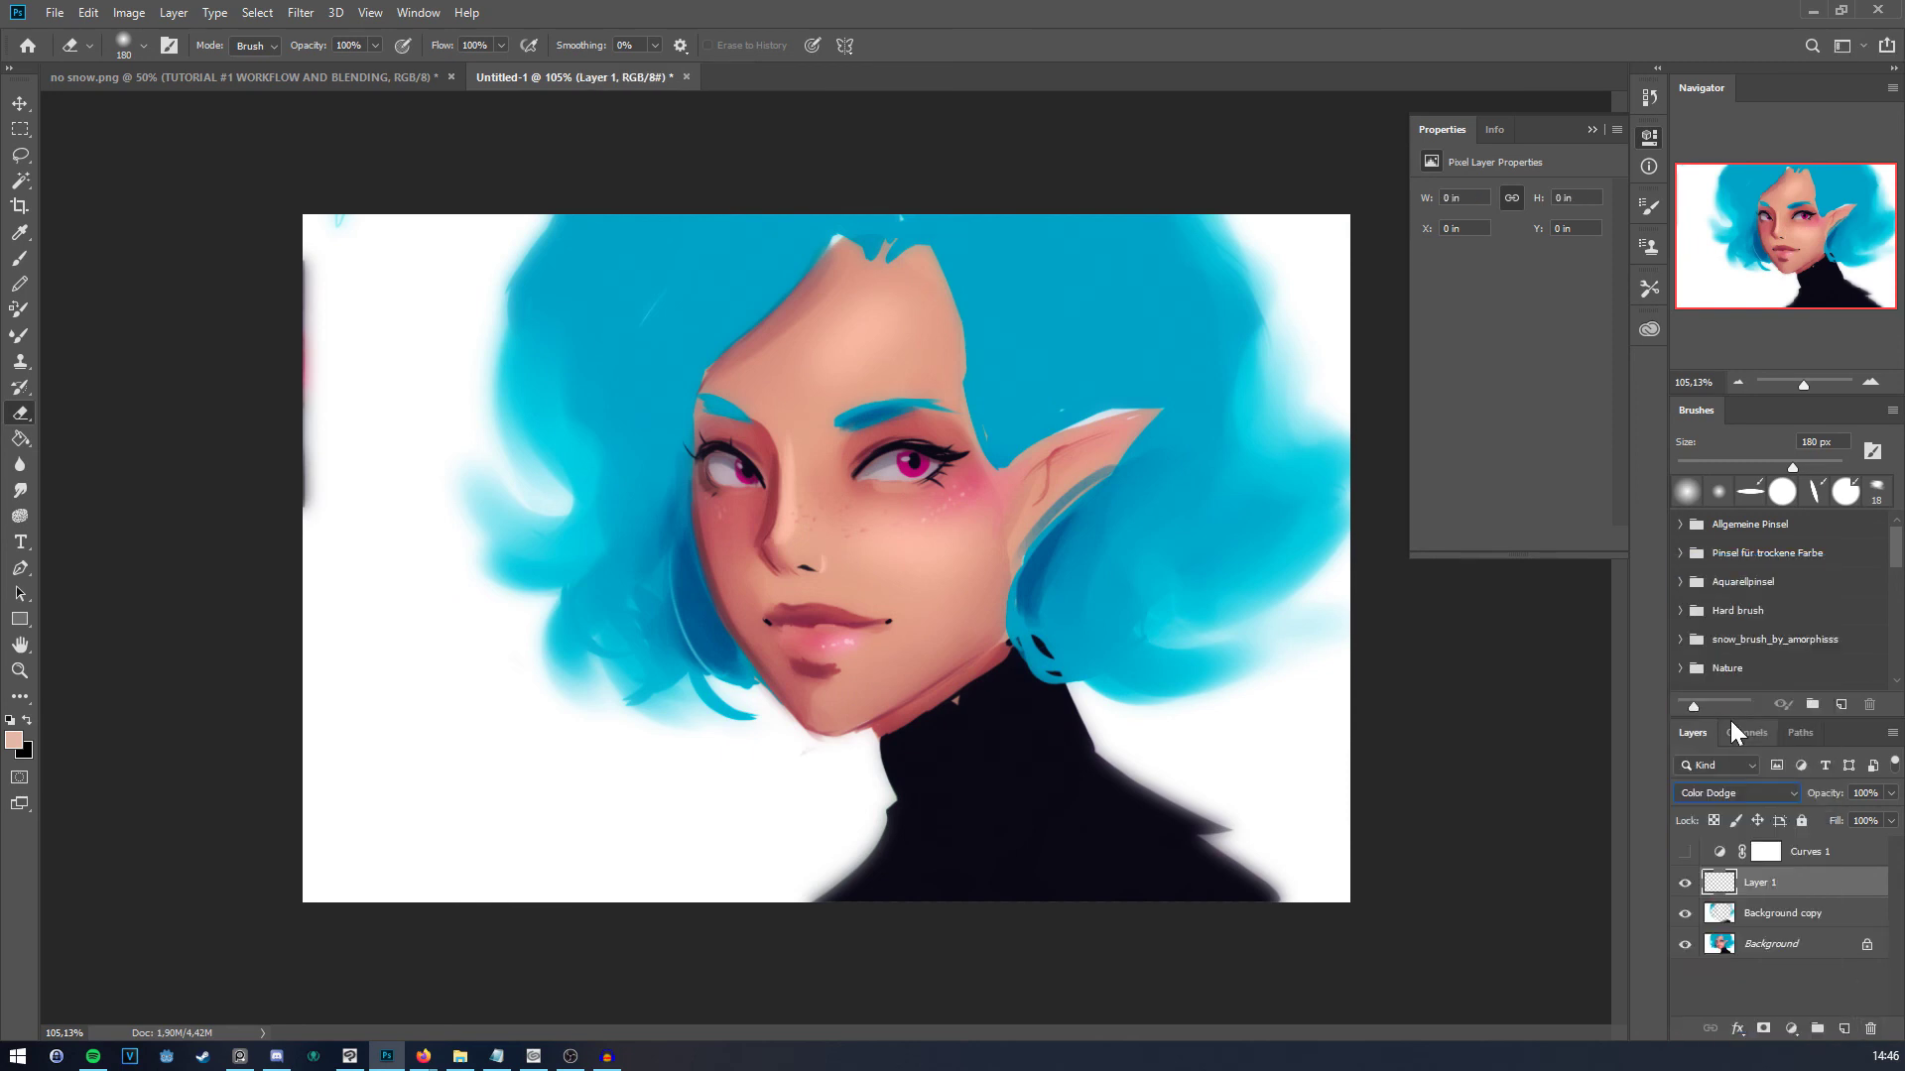
# Step: Paint 15 px highlights on the eye and, with pink sampled from the lips, on the hair above the ear, and compare the effect
pyautogui.click(20, 258)
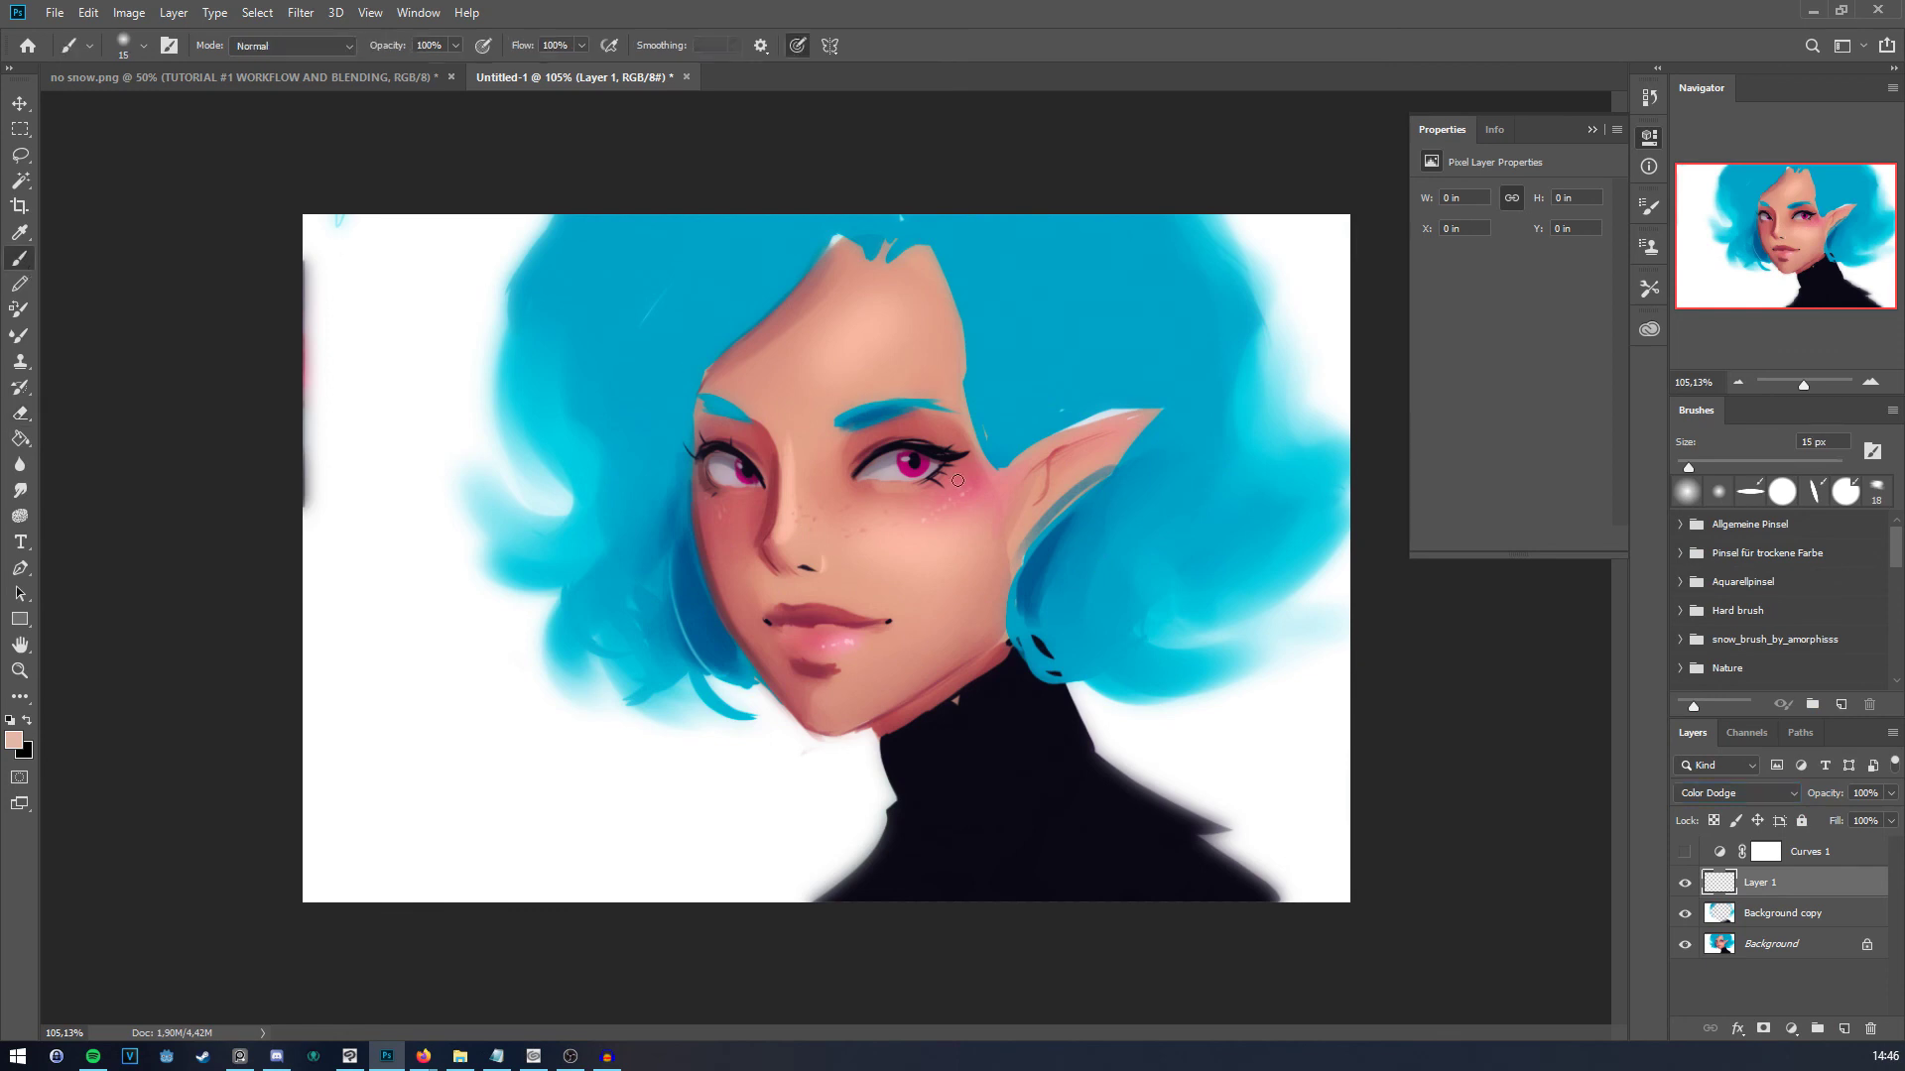
pyautogui.moveTo(1027, 382); pyautogui.dragTo(1127, 381)
pyautogui.hotkey('ctrl', 'z')
pyautogui.moveTo(901, 459); pyautogui.dragTo(905, 459)
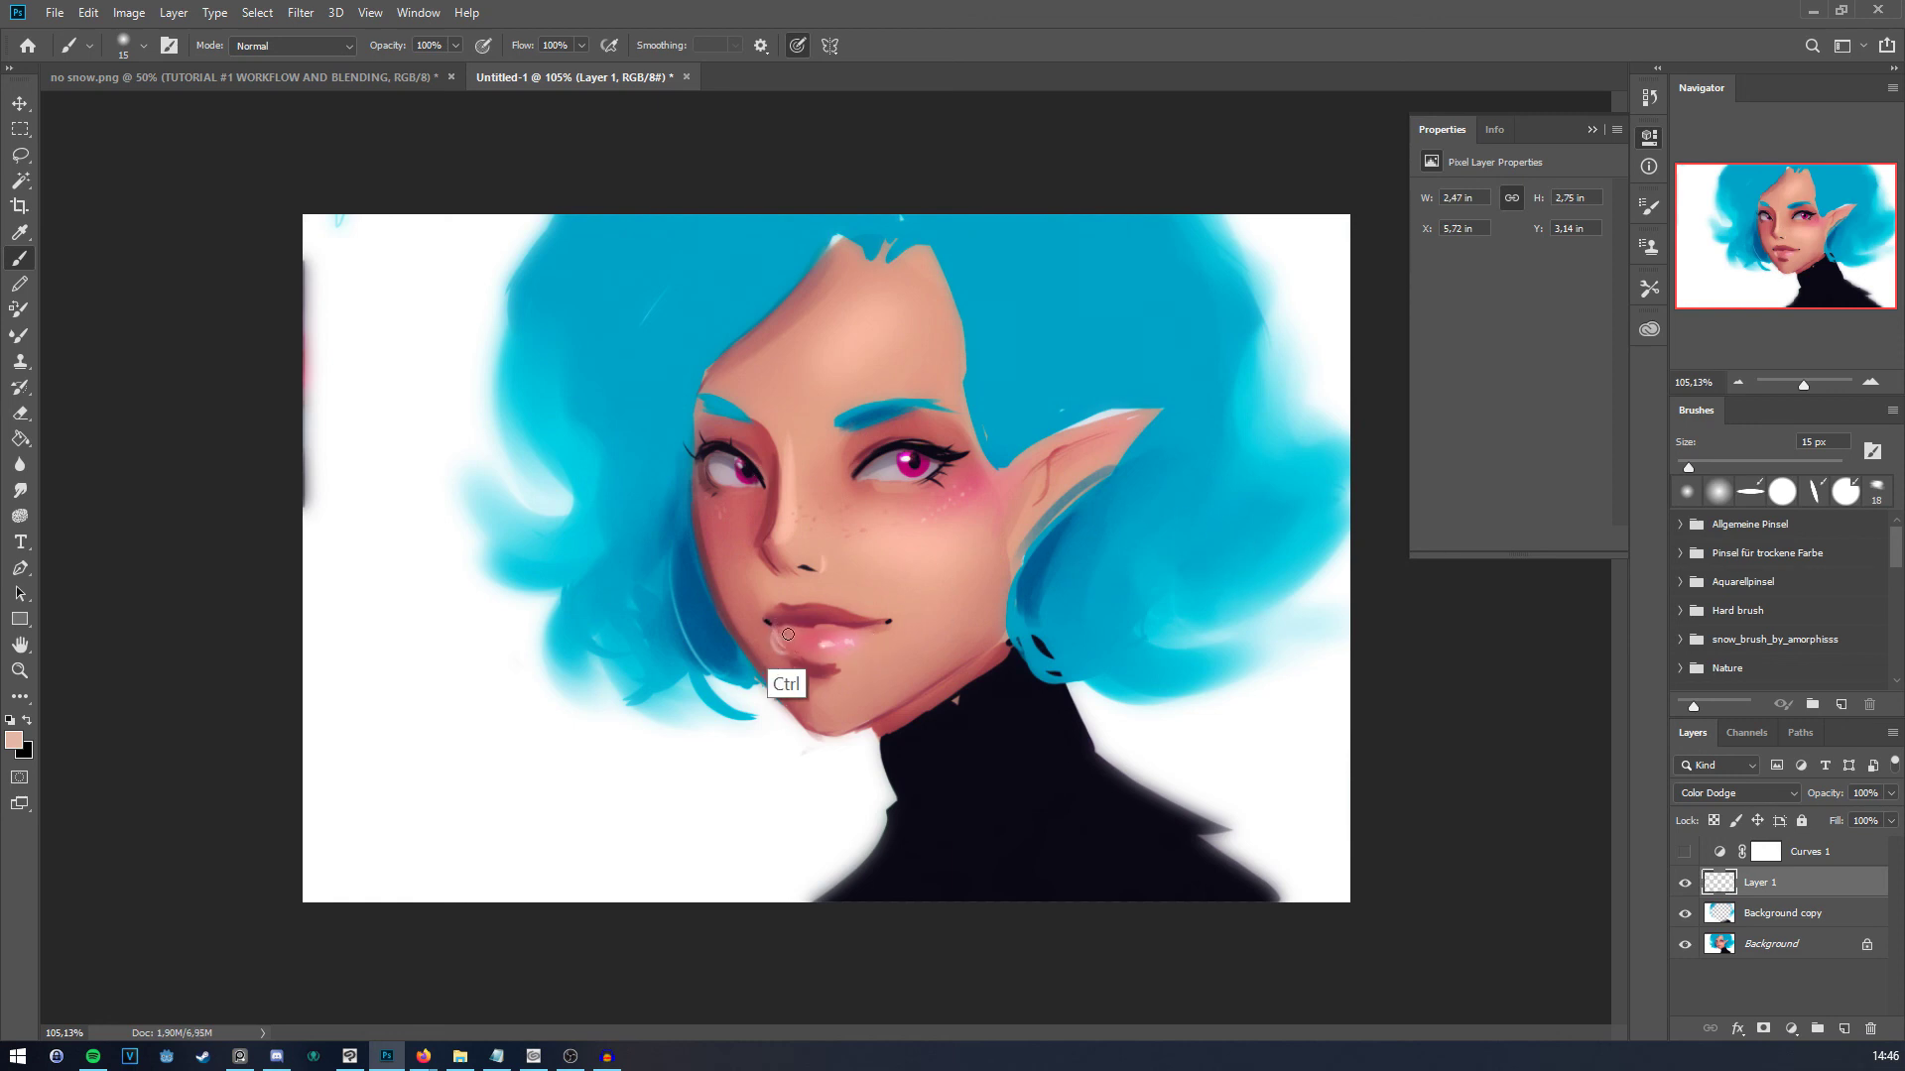
pyautogui.keyDown('alt'); pyautogui.click(781, 636); pyautogui.keyUp('alt')
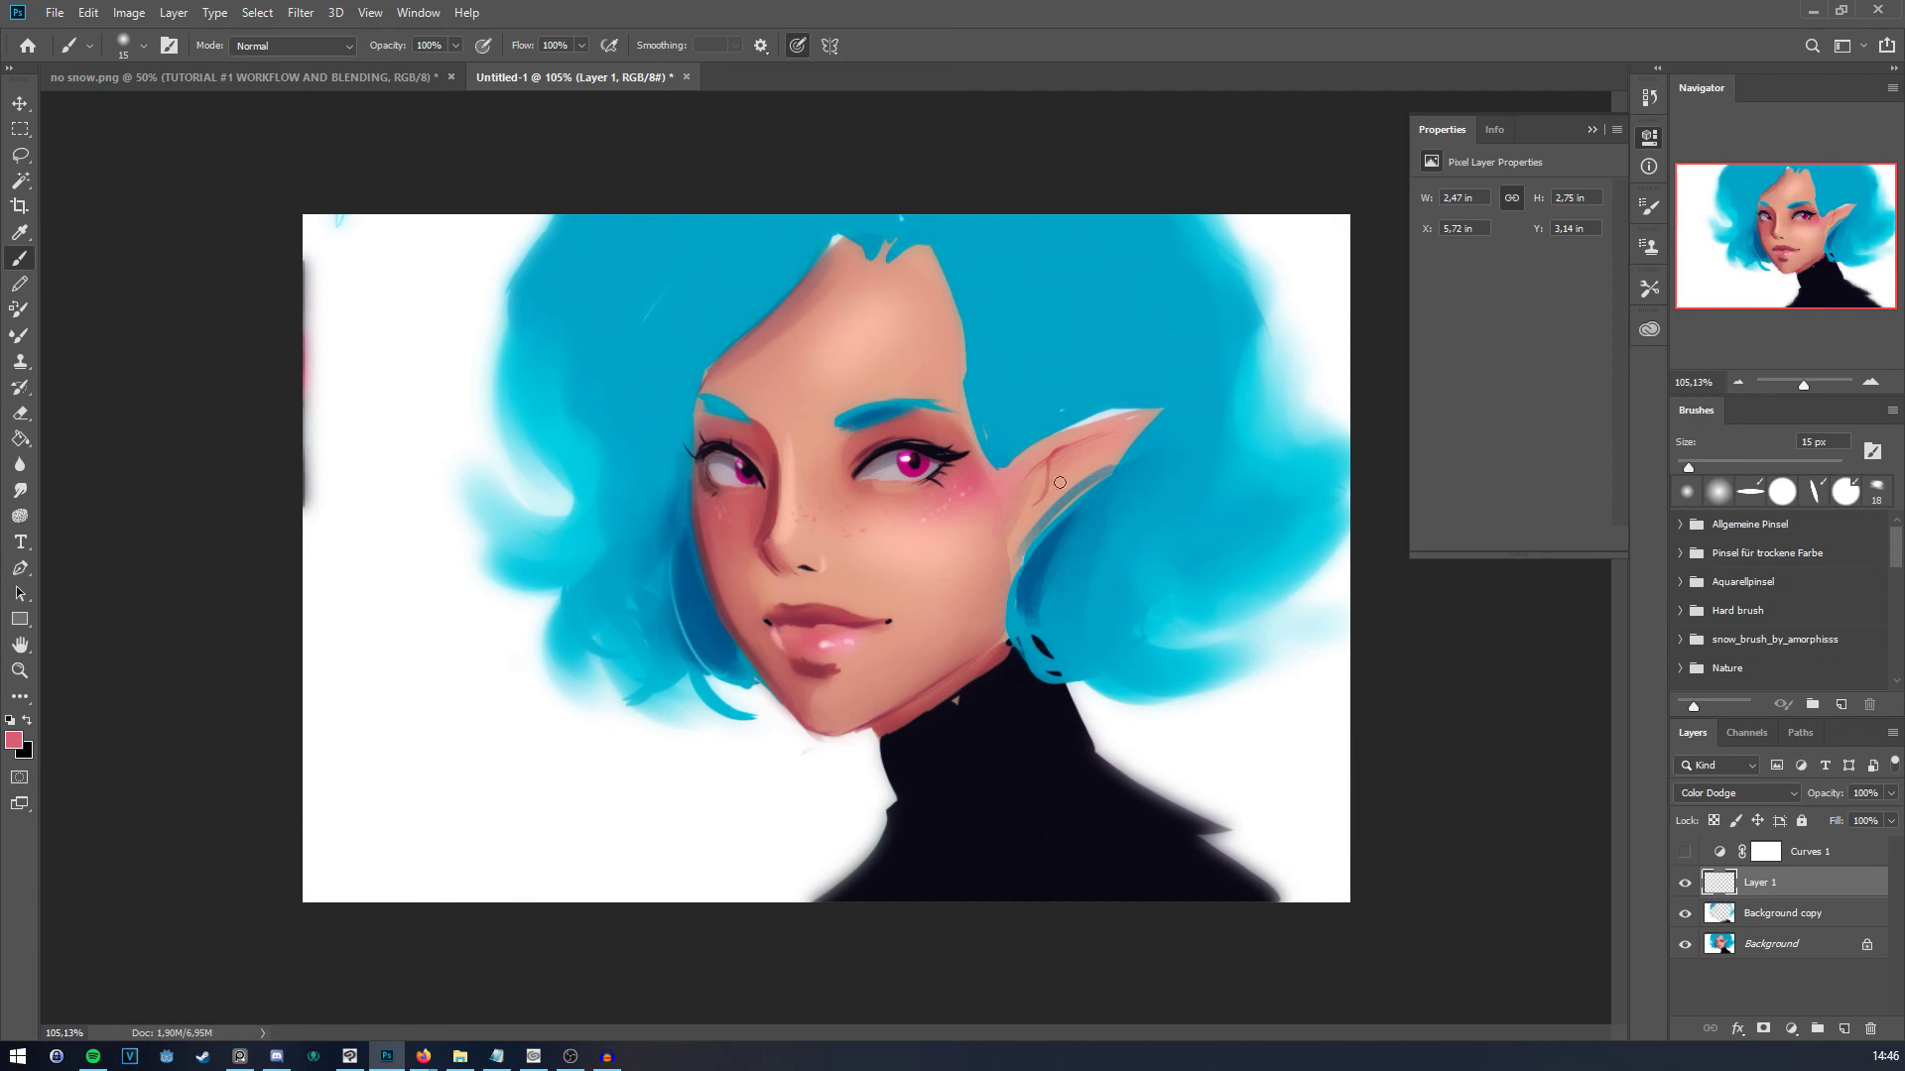
pyautogui.moveTo(1236, 266); pyautogui.dragTo(1227, 290)
pyautogui.click(1685, 882)
pyautogui.click(1685, 882)
# Step: Switch between Clip Studio Paint and Photoshop to compare the original portrait with the edited version
pyautogui.click(1812, 11)
pyautogui.scroll(-1, 795, 443)
pyautogui.moveTo(796, 443); pyautogui.dragTo(933, 550)
pyautogui.scroll(1, 937, 557)
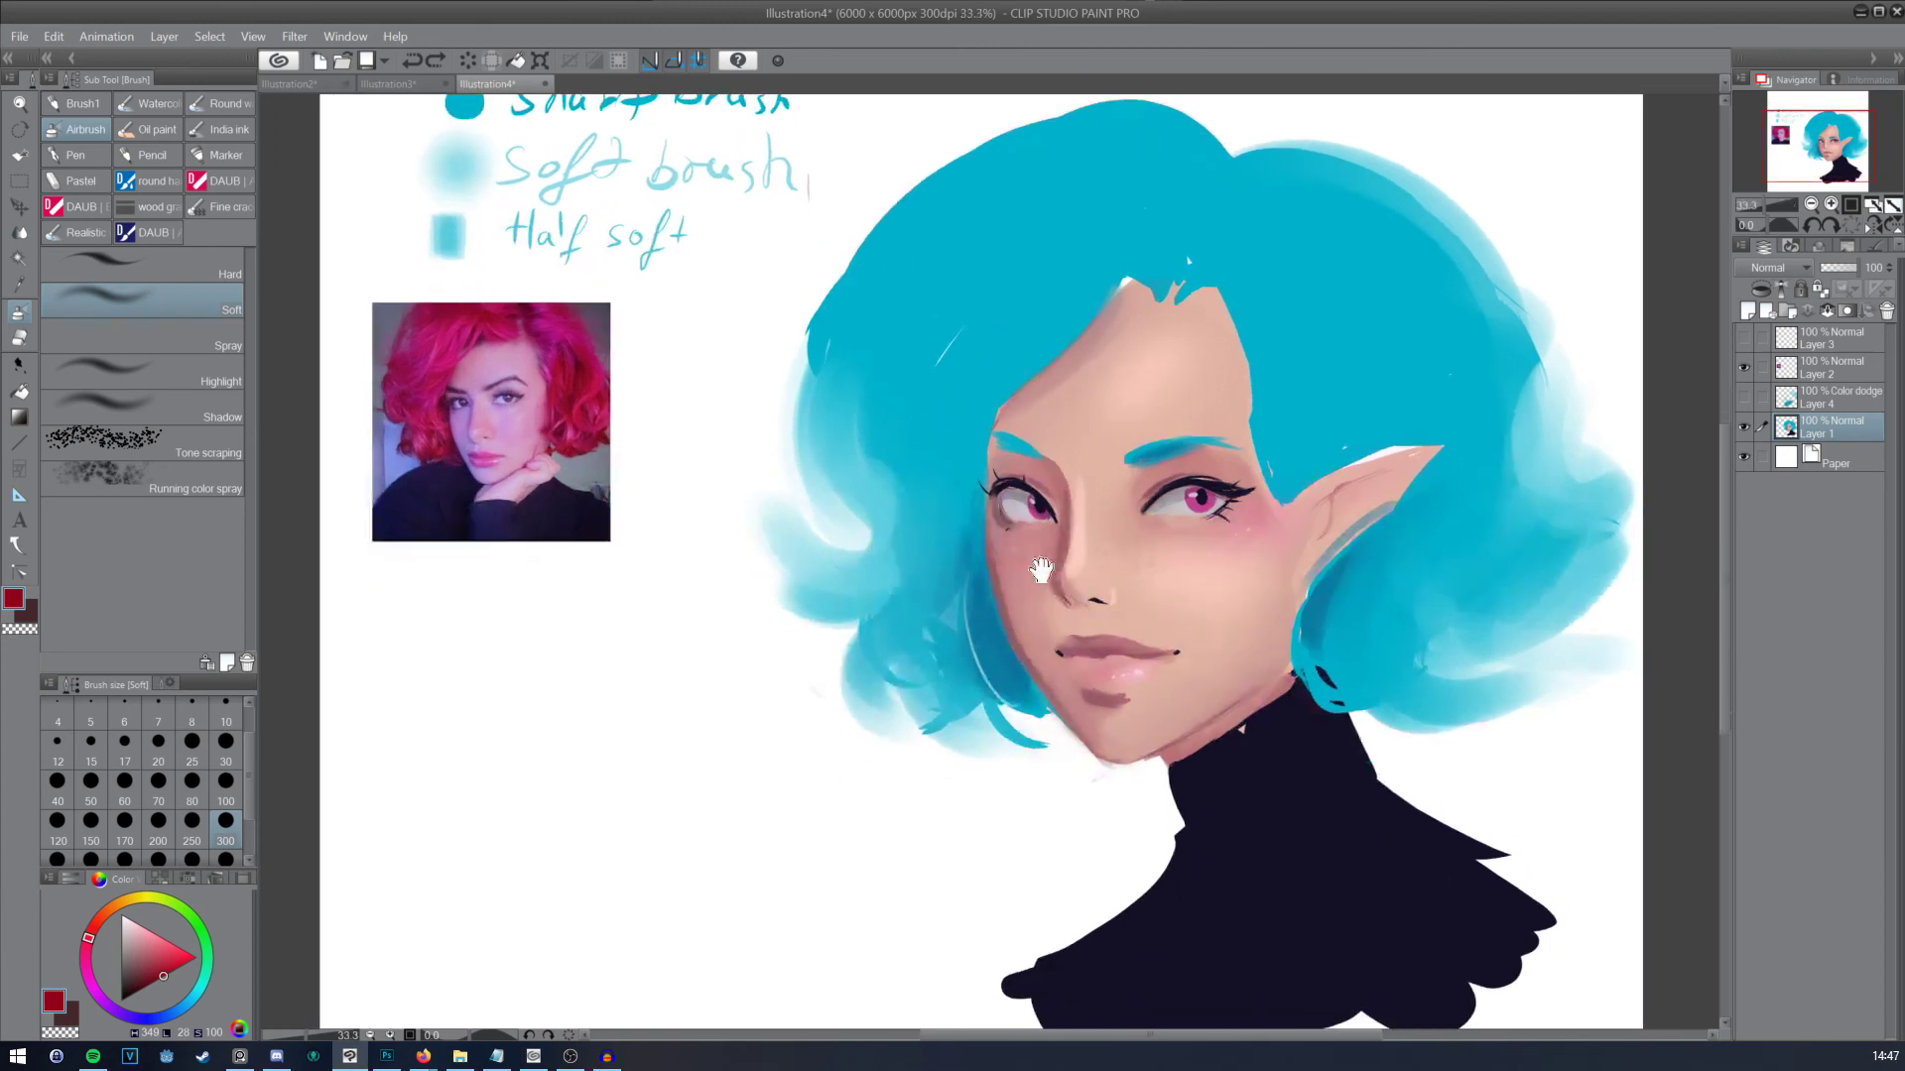
pyautogui.click(399, 1059)
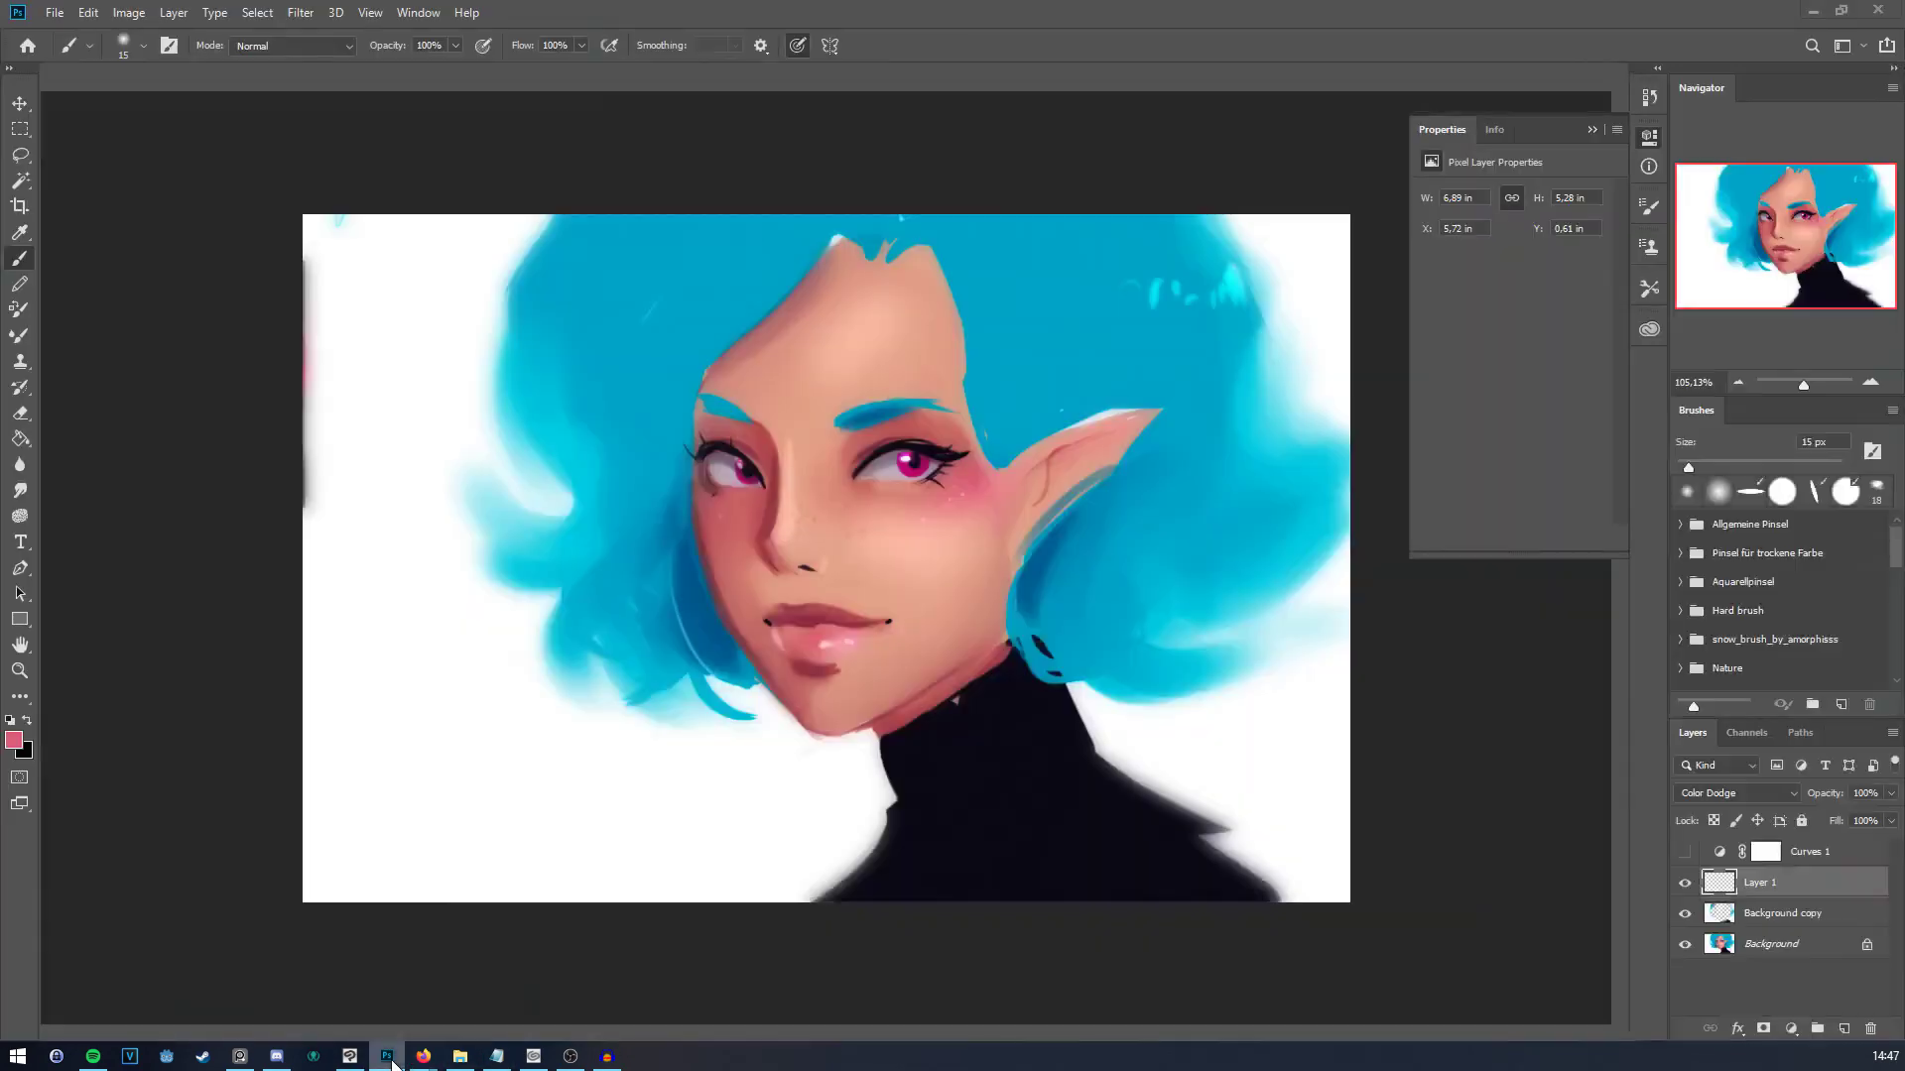
pyautogui.click(394, 1061)
pyautogui.click(393, 1062)
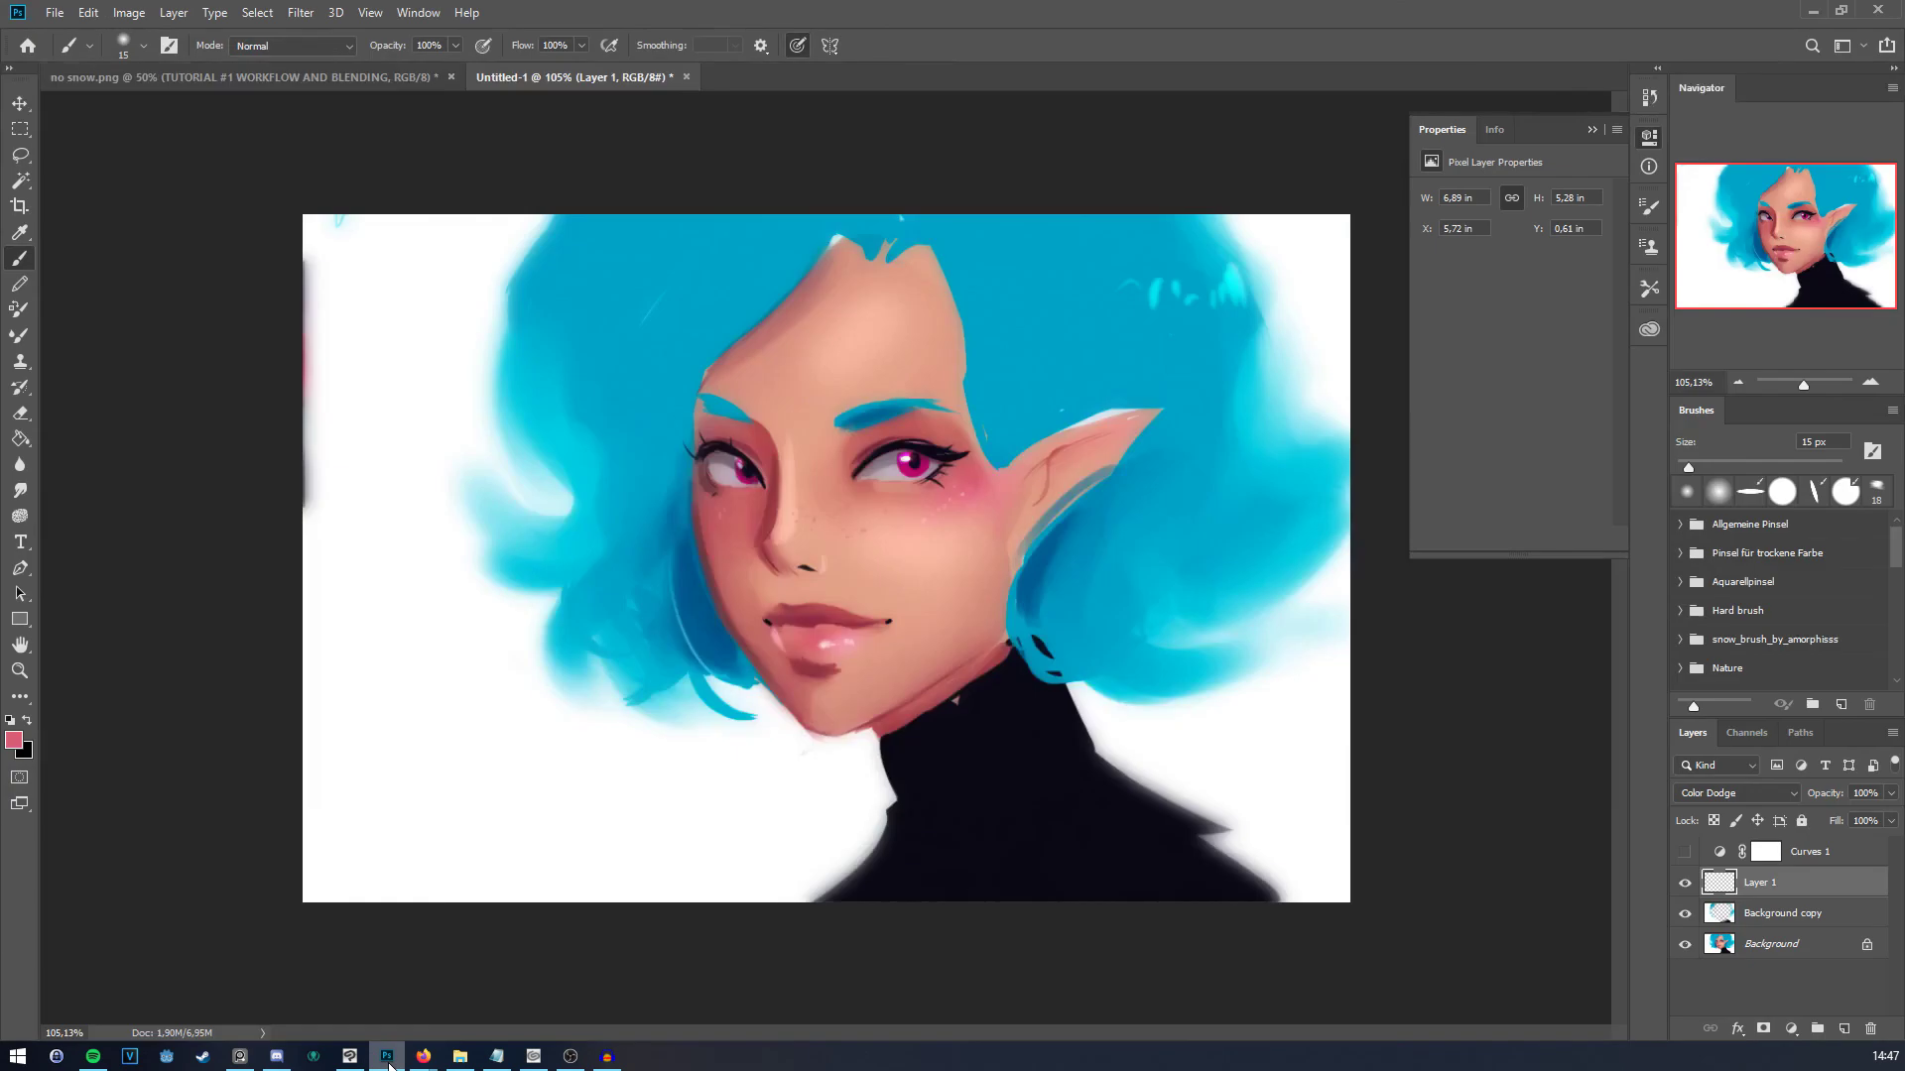
pyautogui.click(388, 1061)
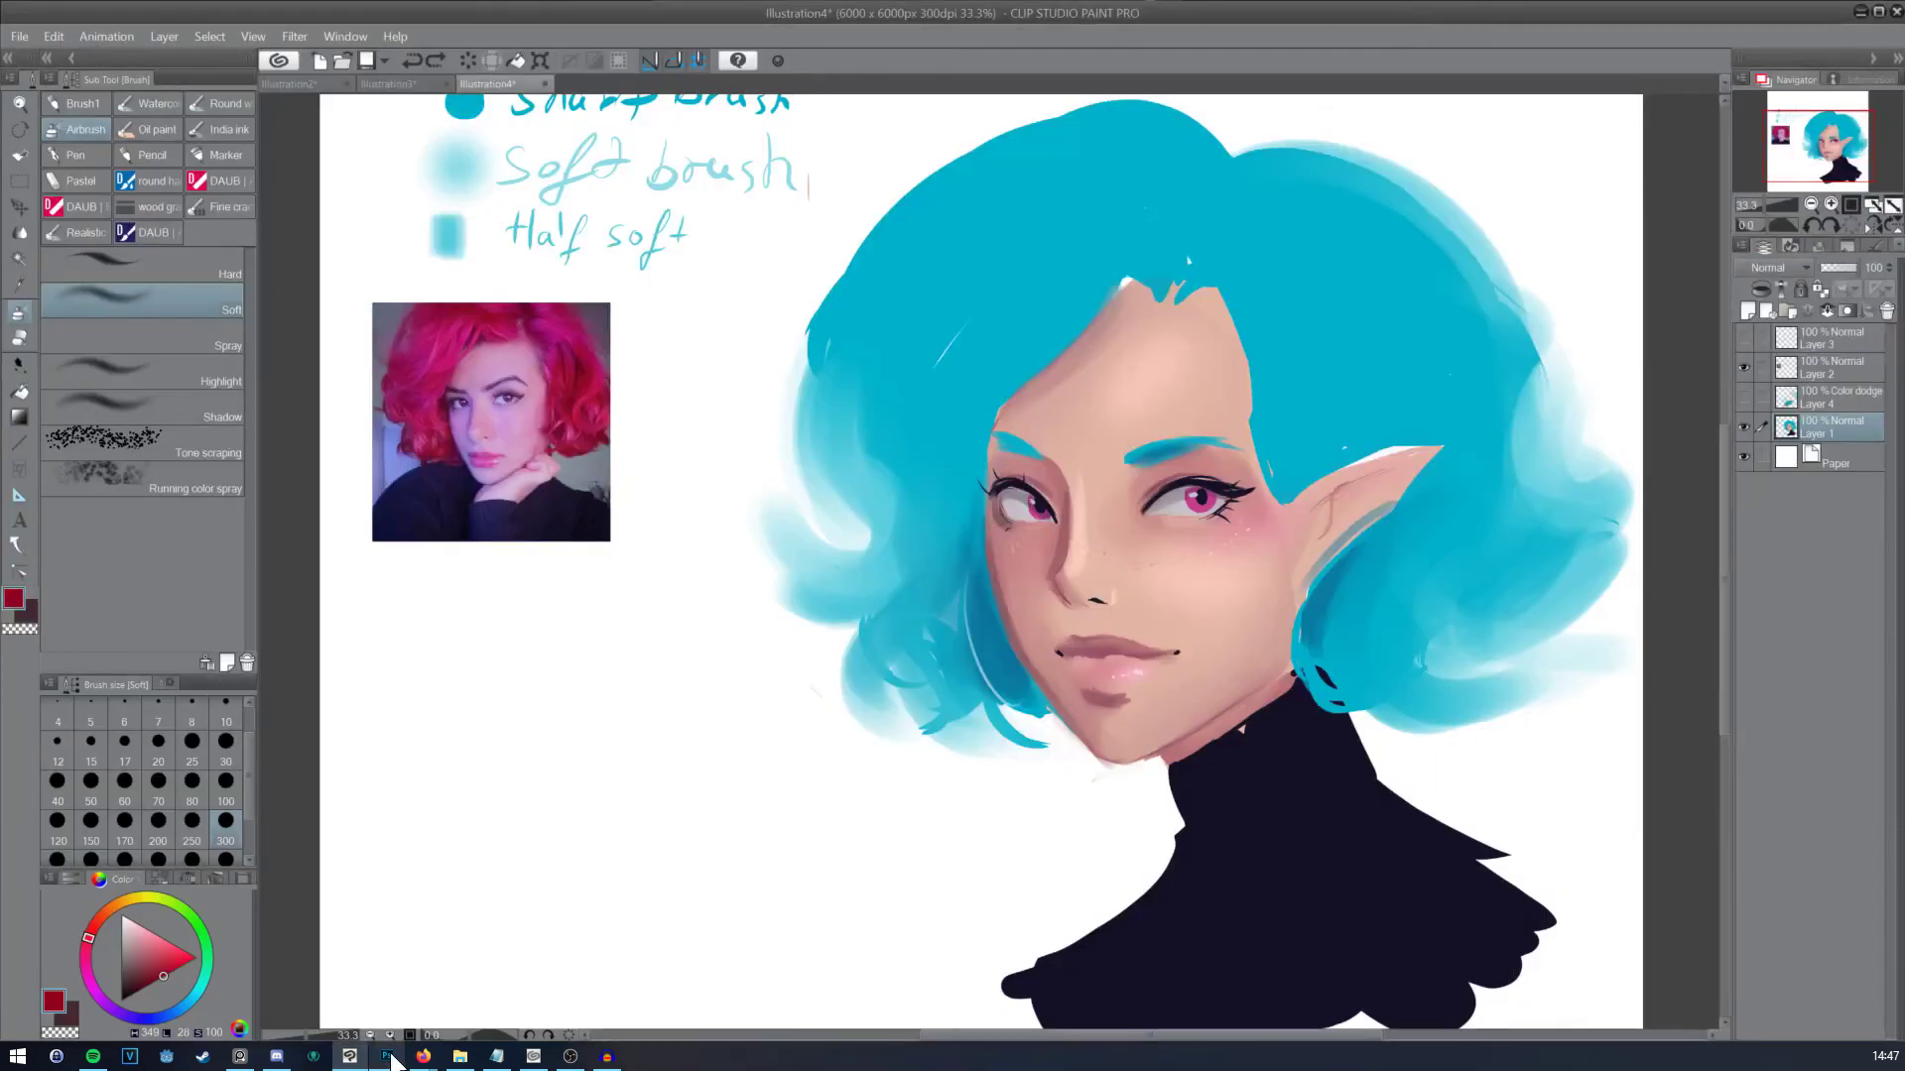
# Step: Hide Layer 1 and Layer 2 in the Clip Studio Paint illustration
pyautogui.scroll(2, 791, 783)
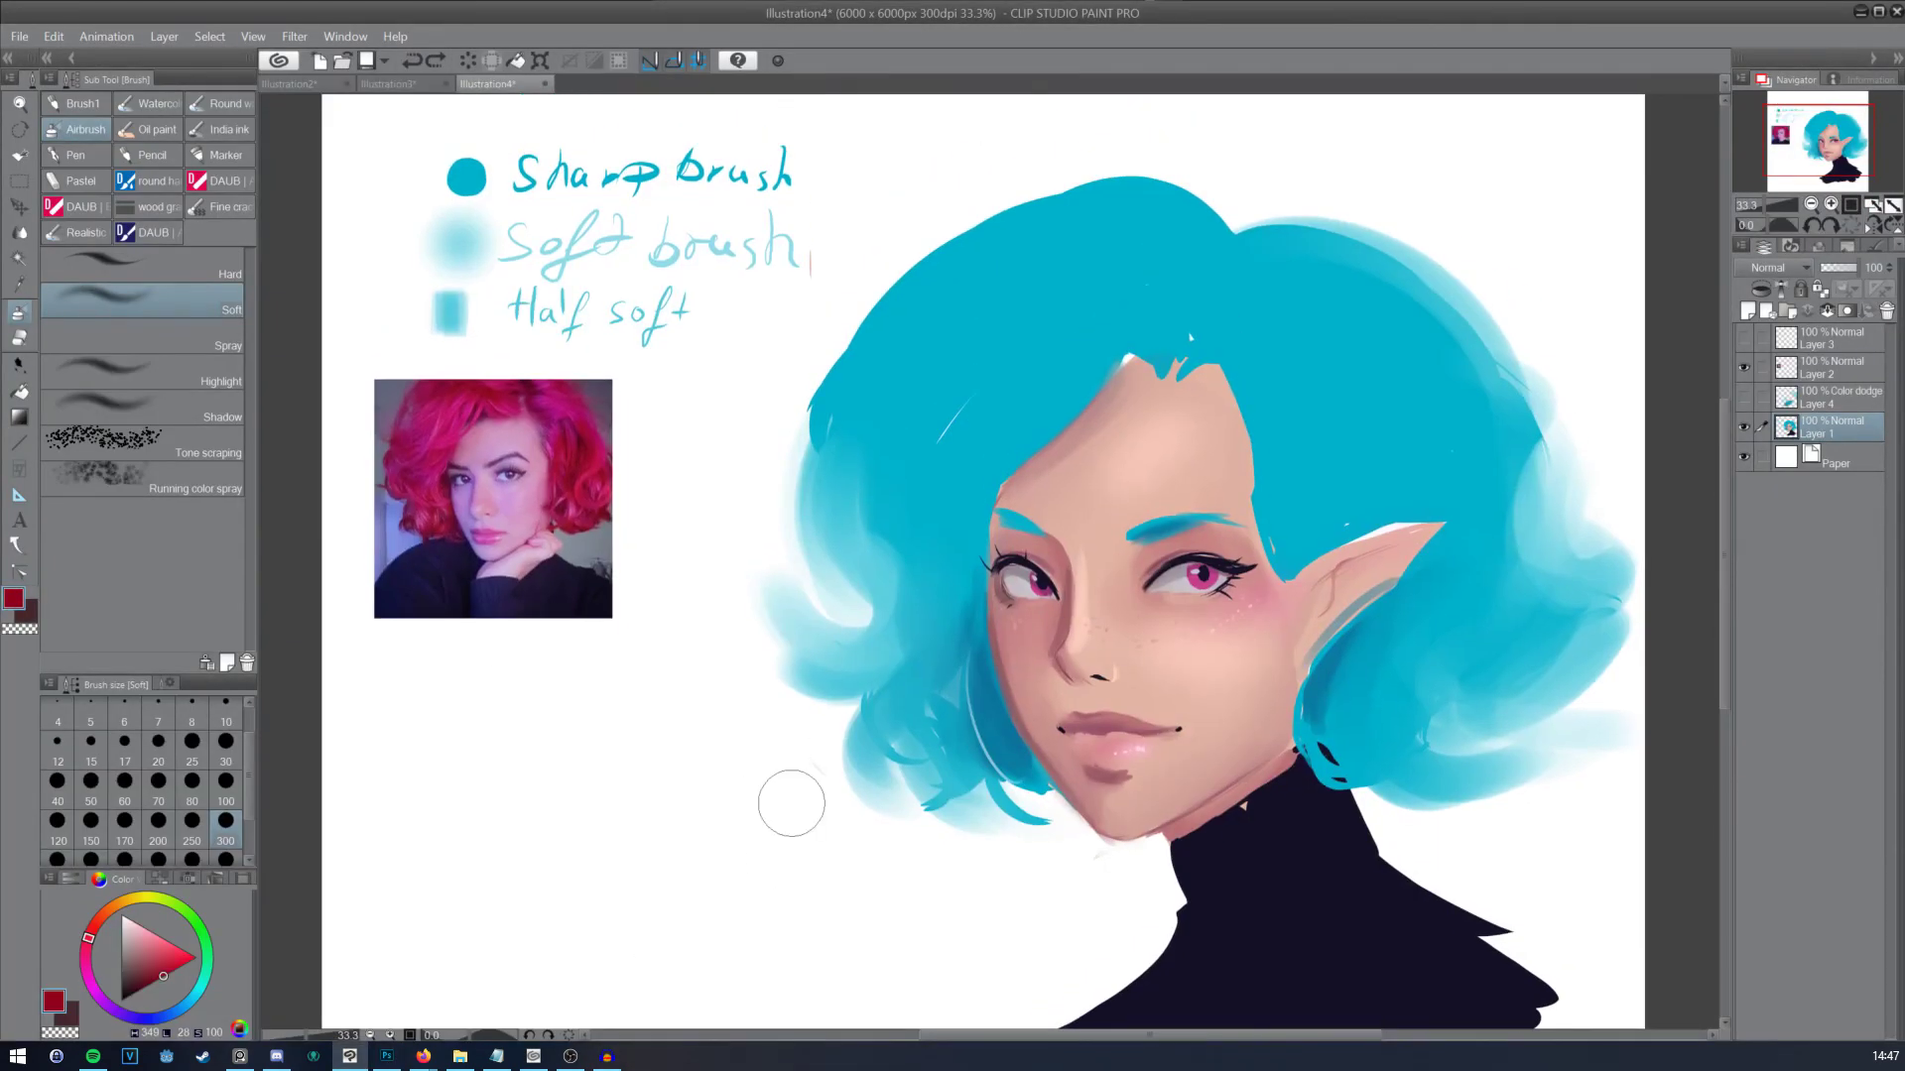
pyautogui.scroll(-1, 945, 755)
pyautogui.scroll(1, 960, 739)
pyautogui.scroll(-1, 961, 739)
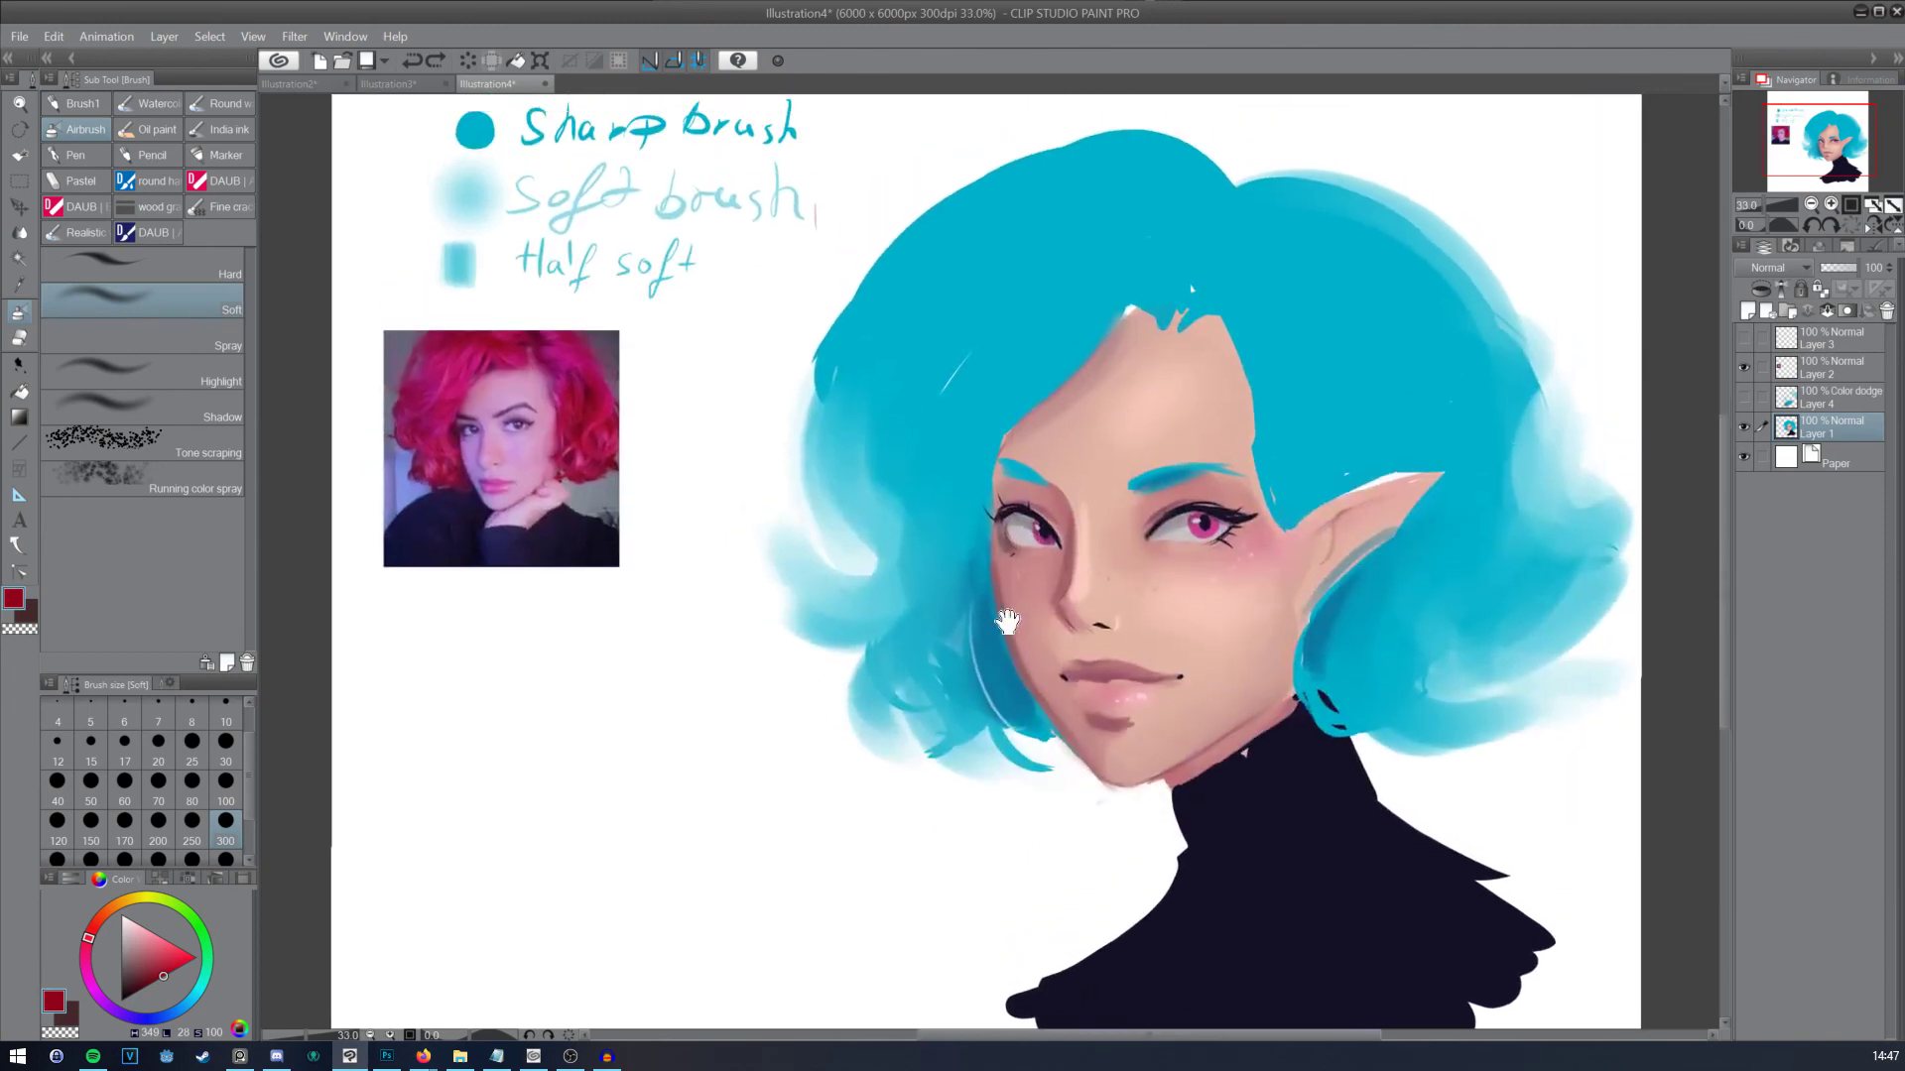
pyautogui.click(1742, 427)
pyautogui.click(1743, 366)
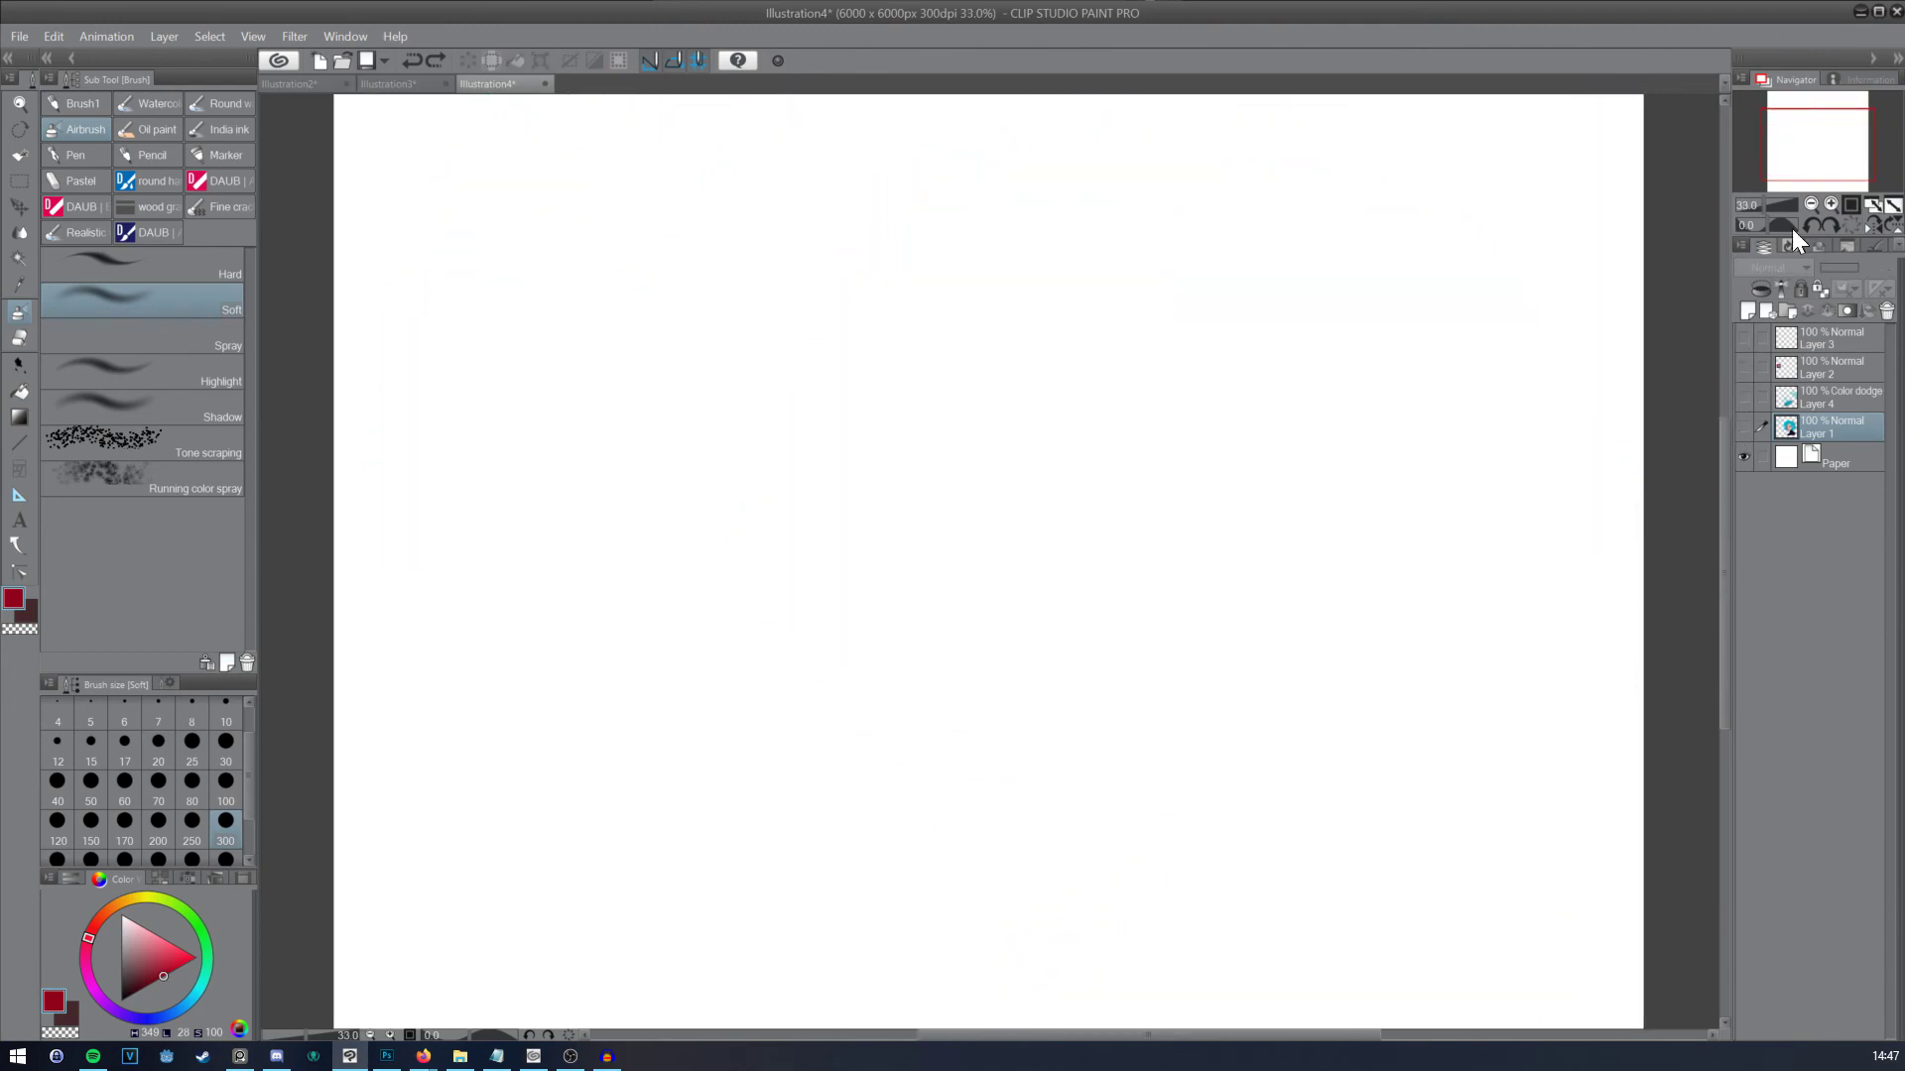
# Step: Switch to Photoshop, bring up the no snow.png document, collapse the Properties panel and view the artwork
pyautogui.click(387, 1056)
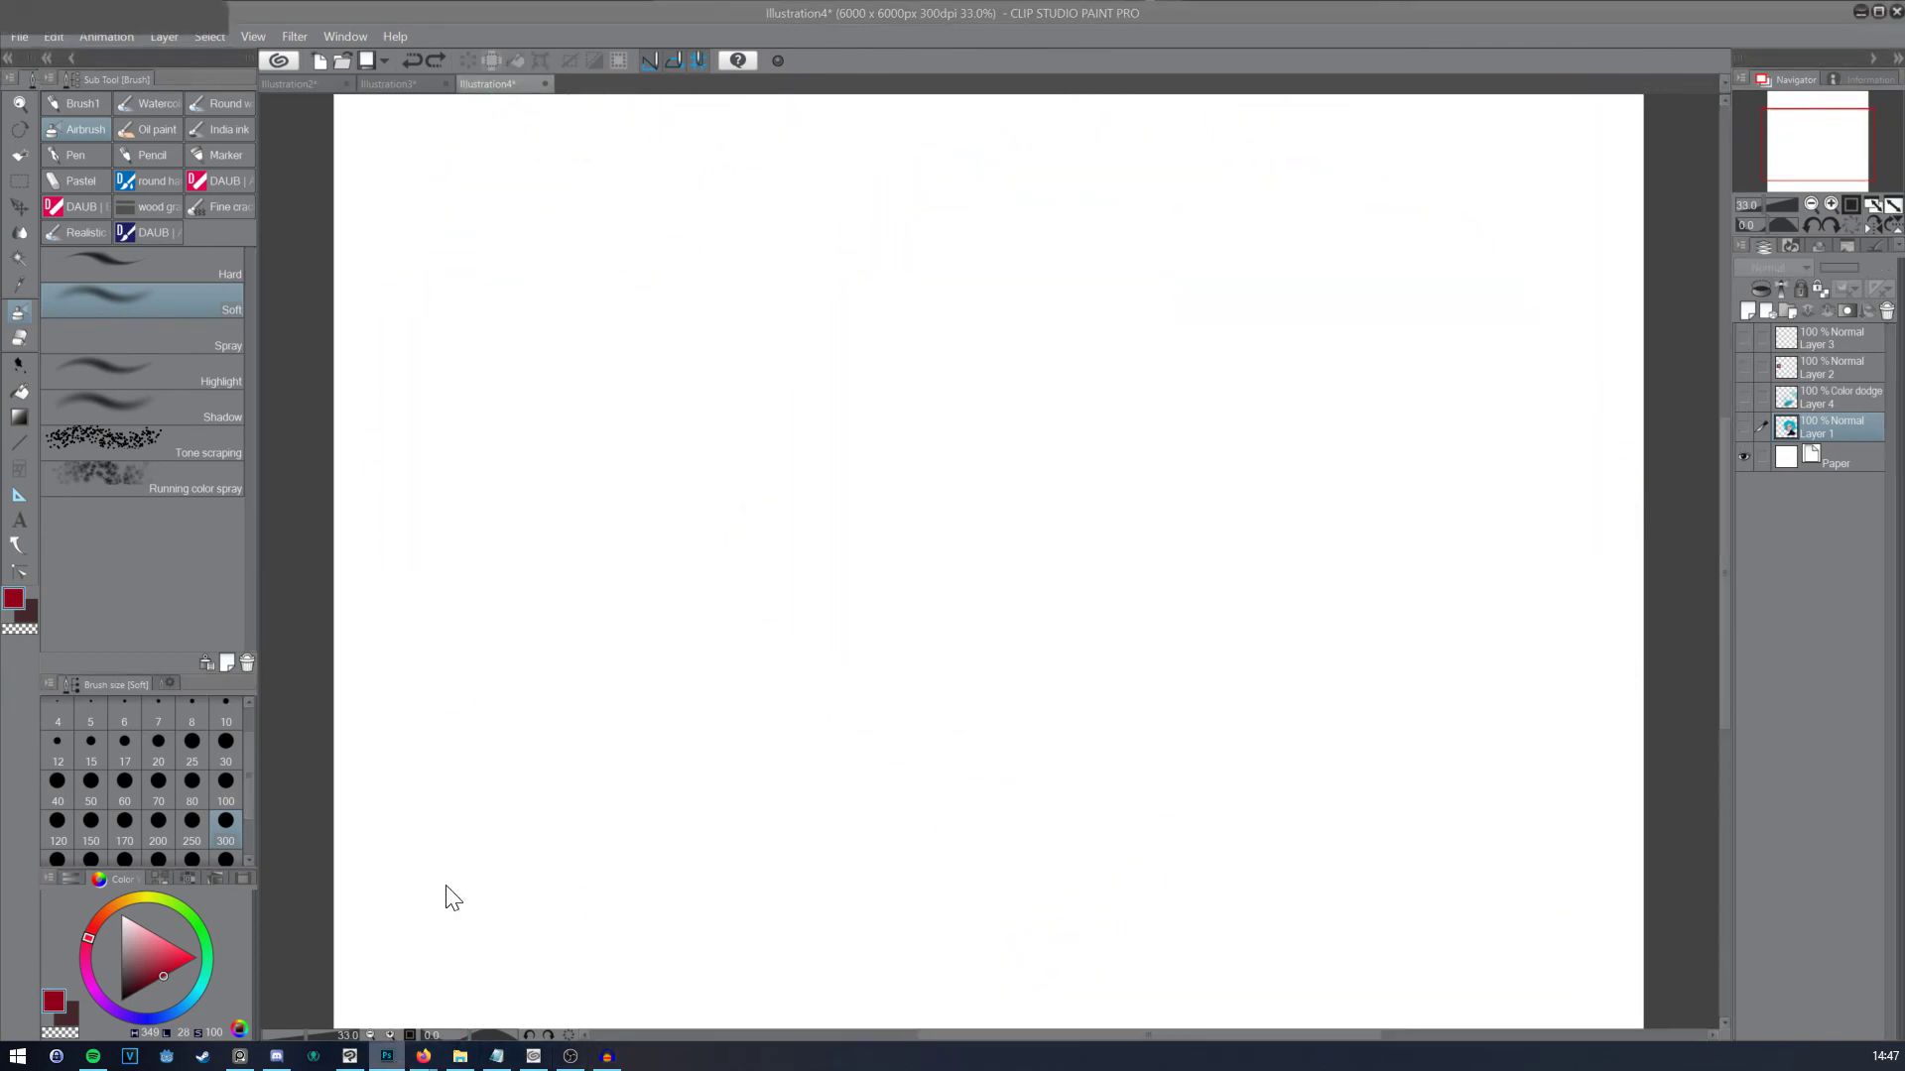
pyautogui.click(230, 77)
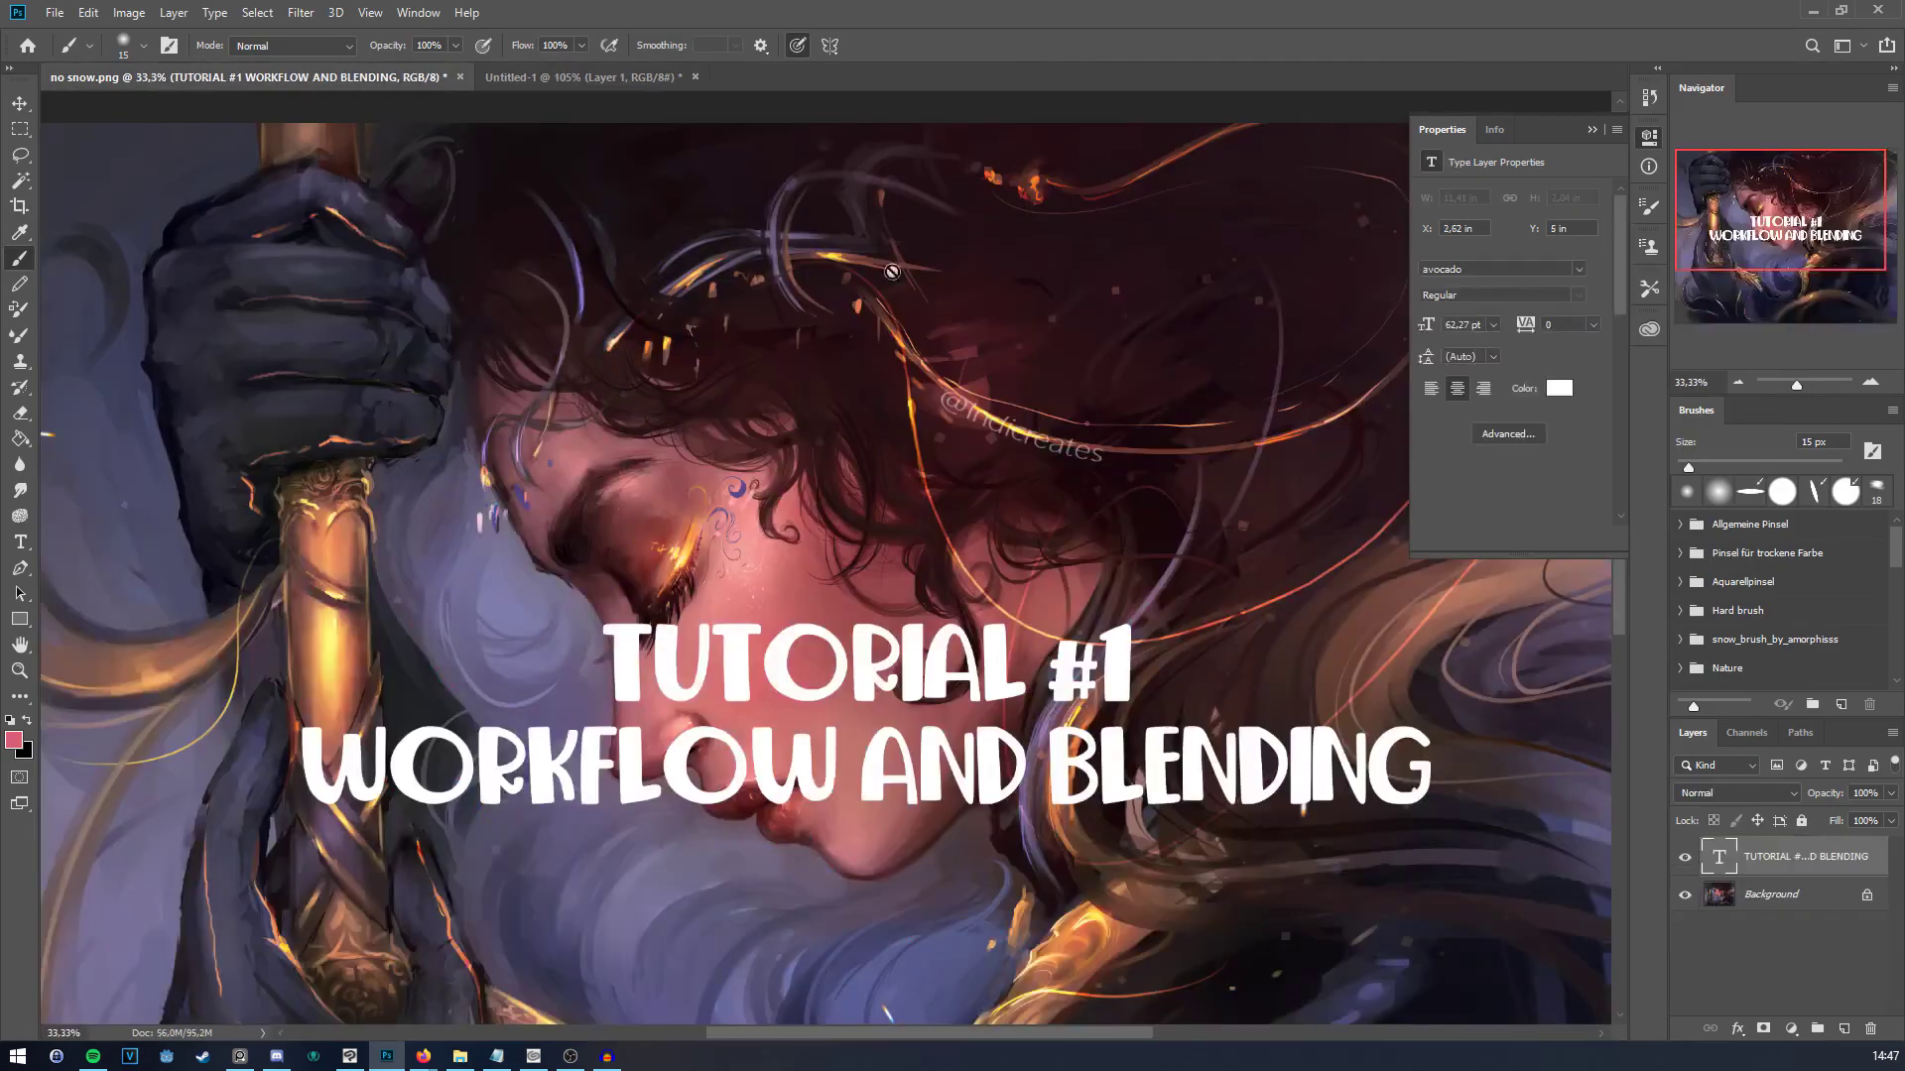
pyautogui.moveTo(1015, 490); pyautogui.dragTo(1000, 386)
pyautogui.click(1591, 129)
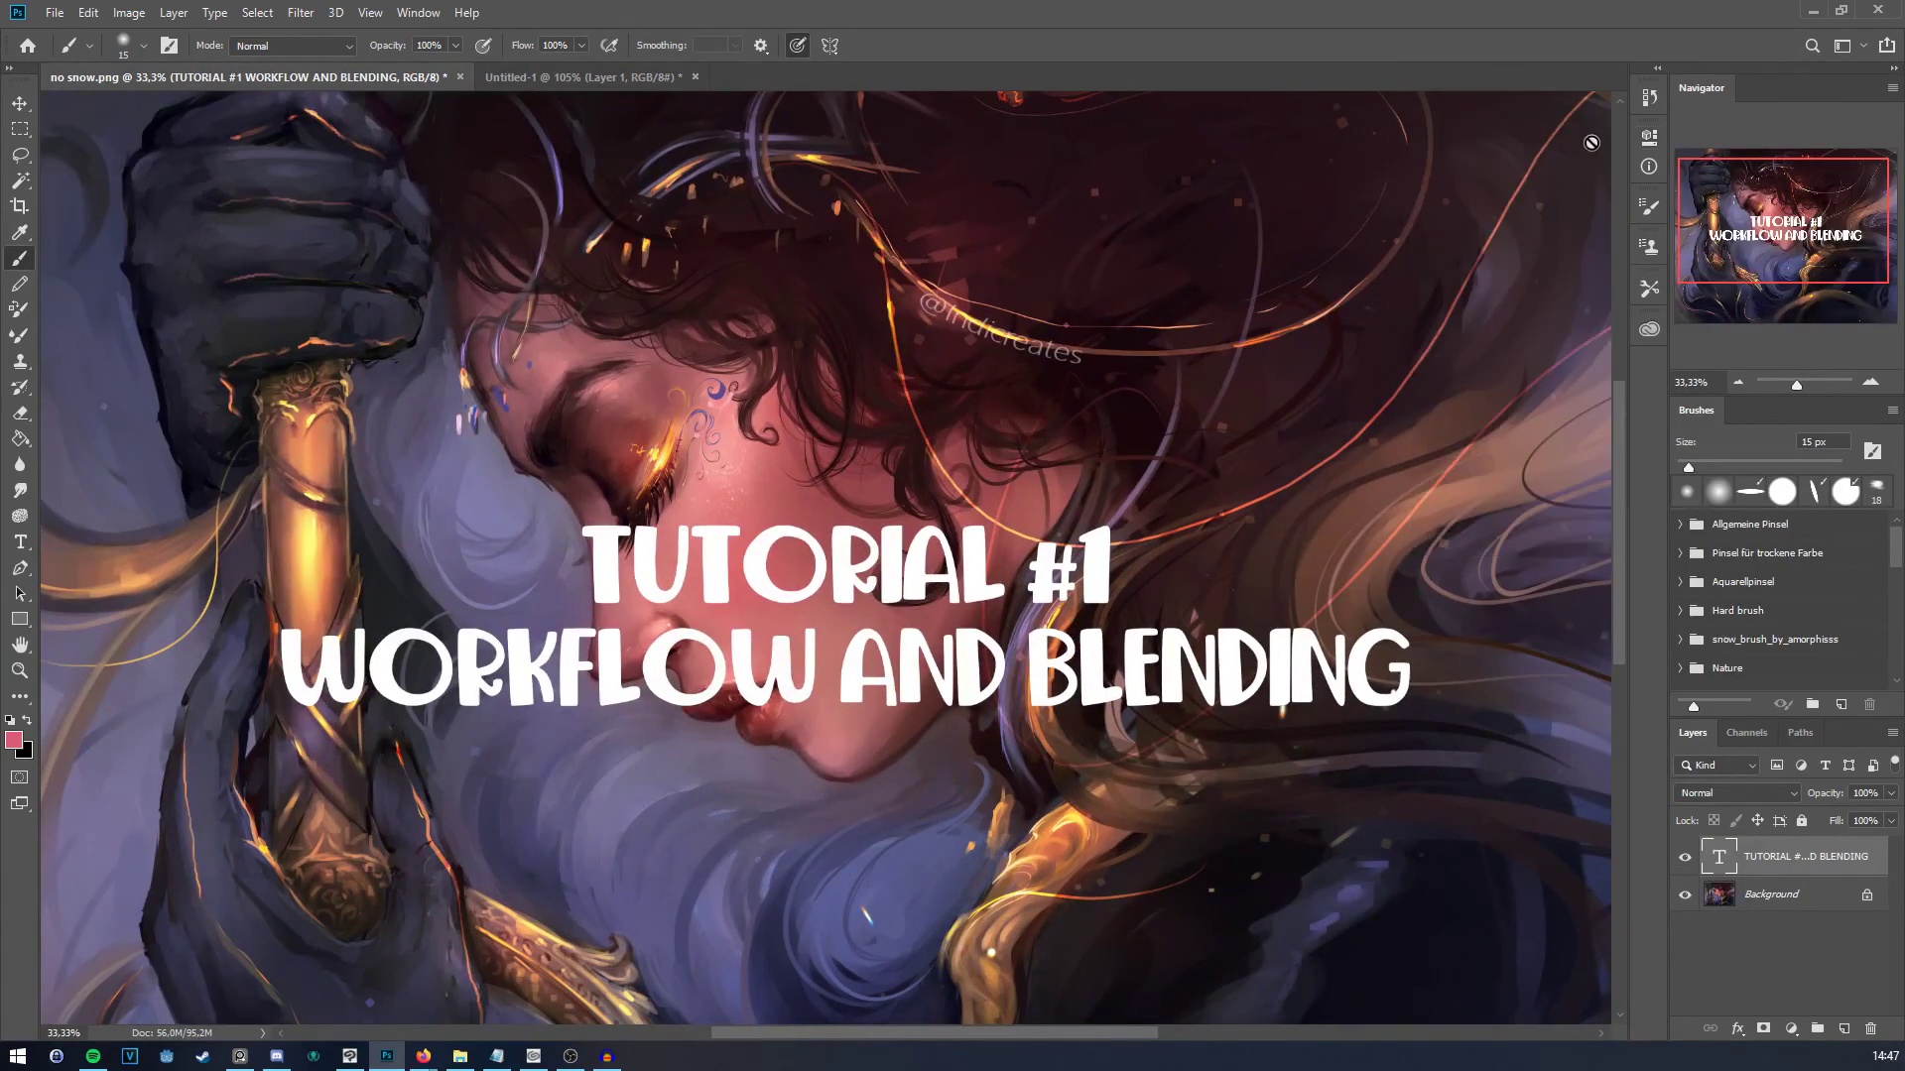
pyautogui.moveTo(1731, 258); pyautogui.dragTo(1738, 265)
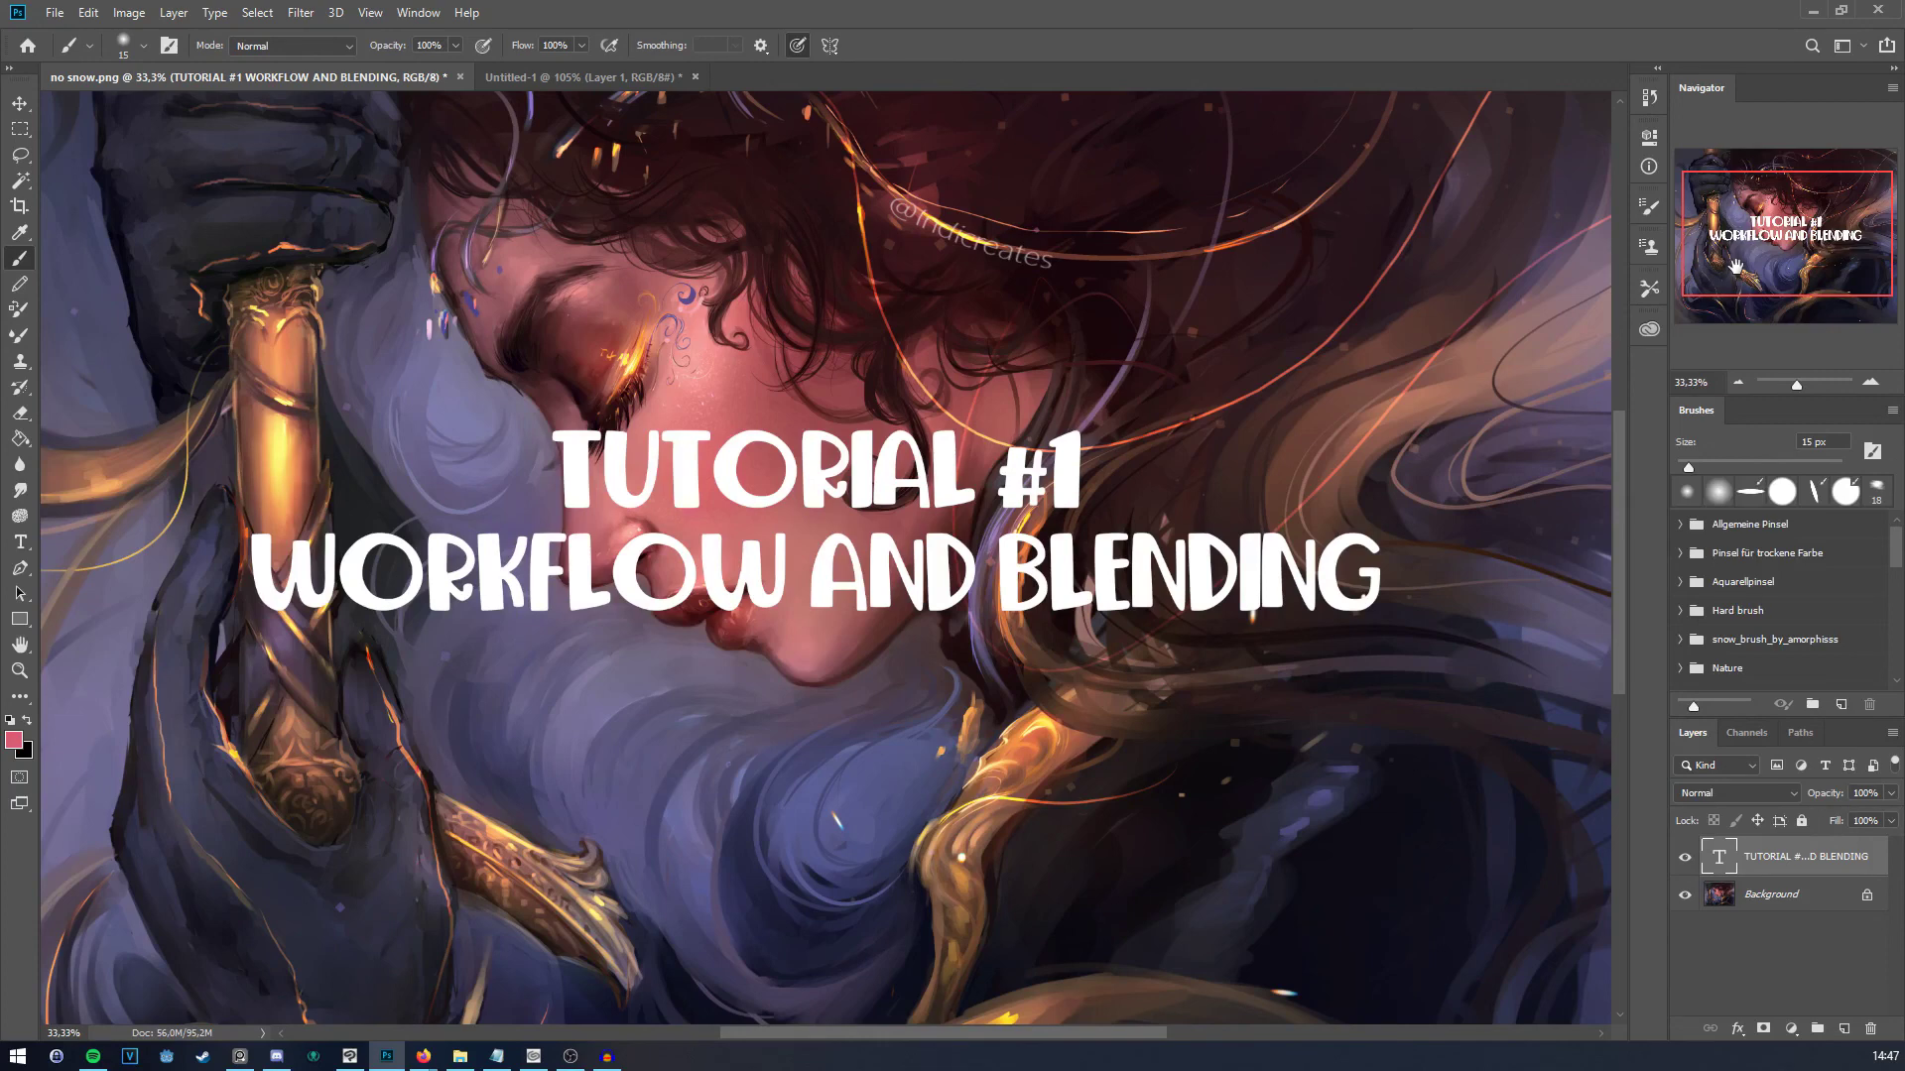
# Step: Create a new blank white document
pyautogui.click(56, 13)
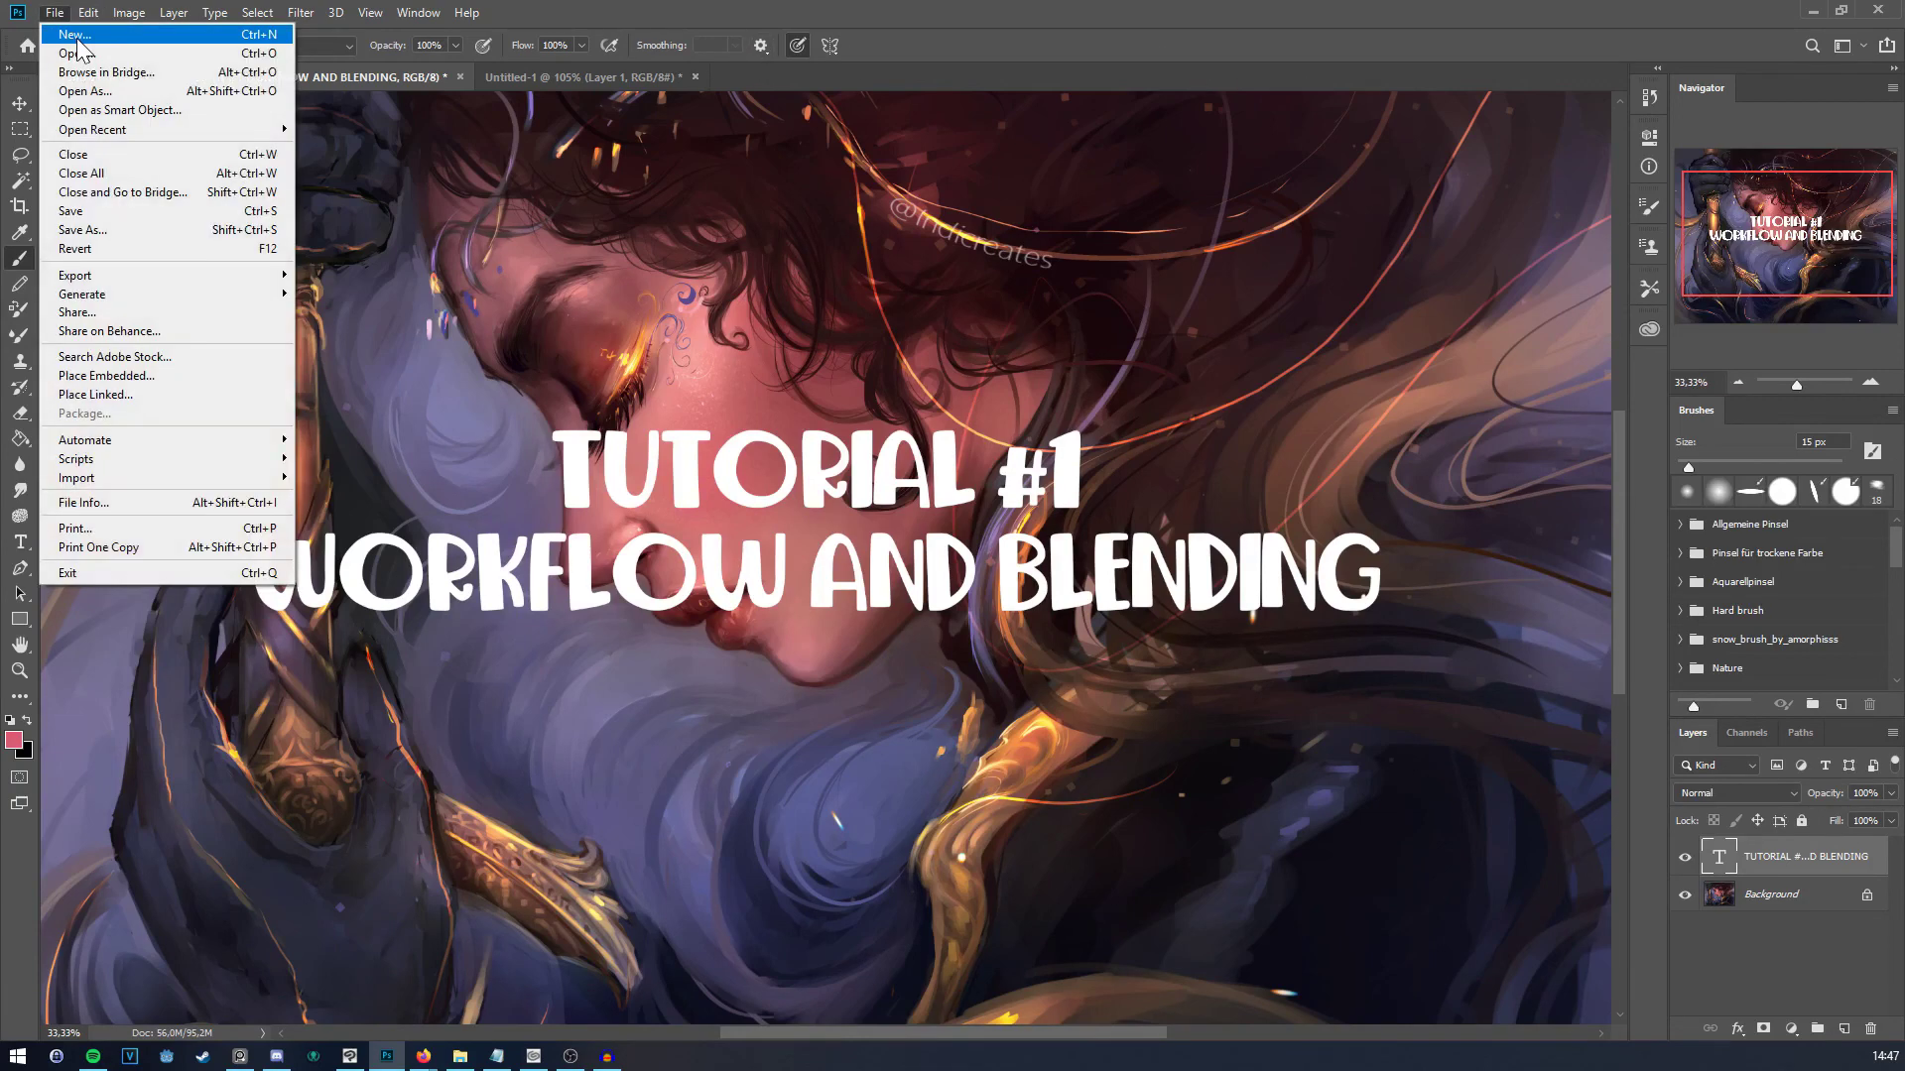
pyautogui.press('Escape')
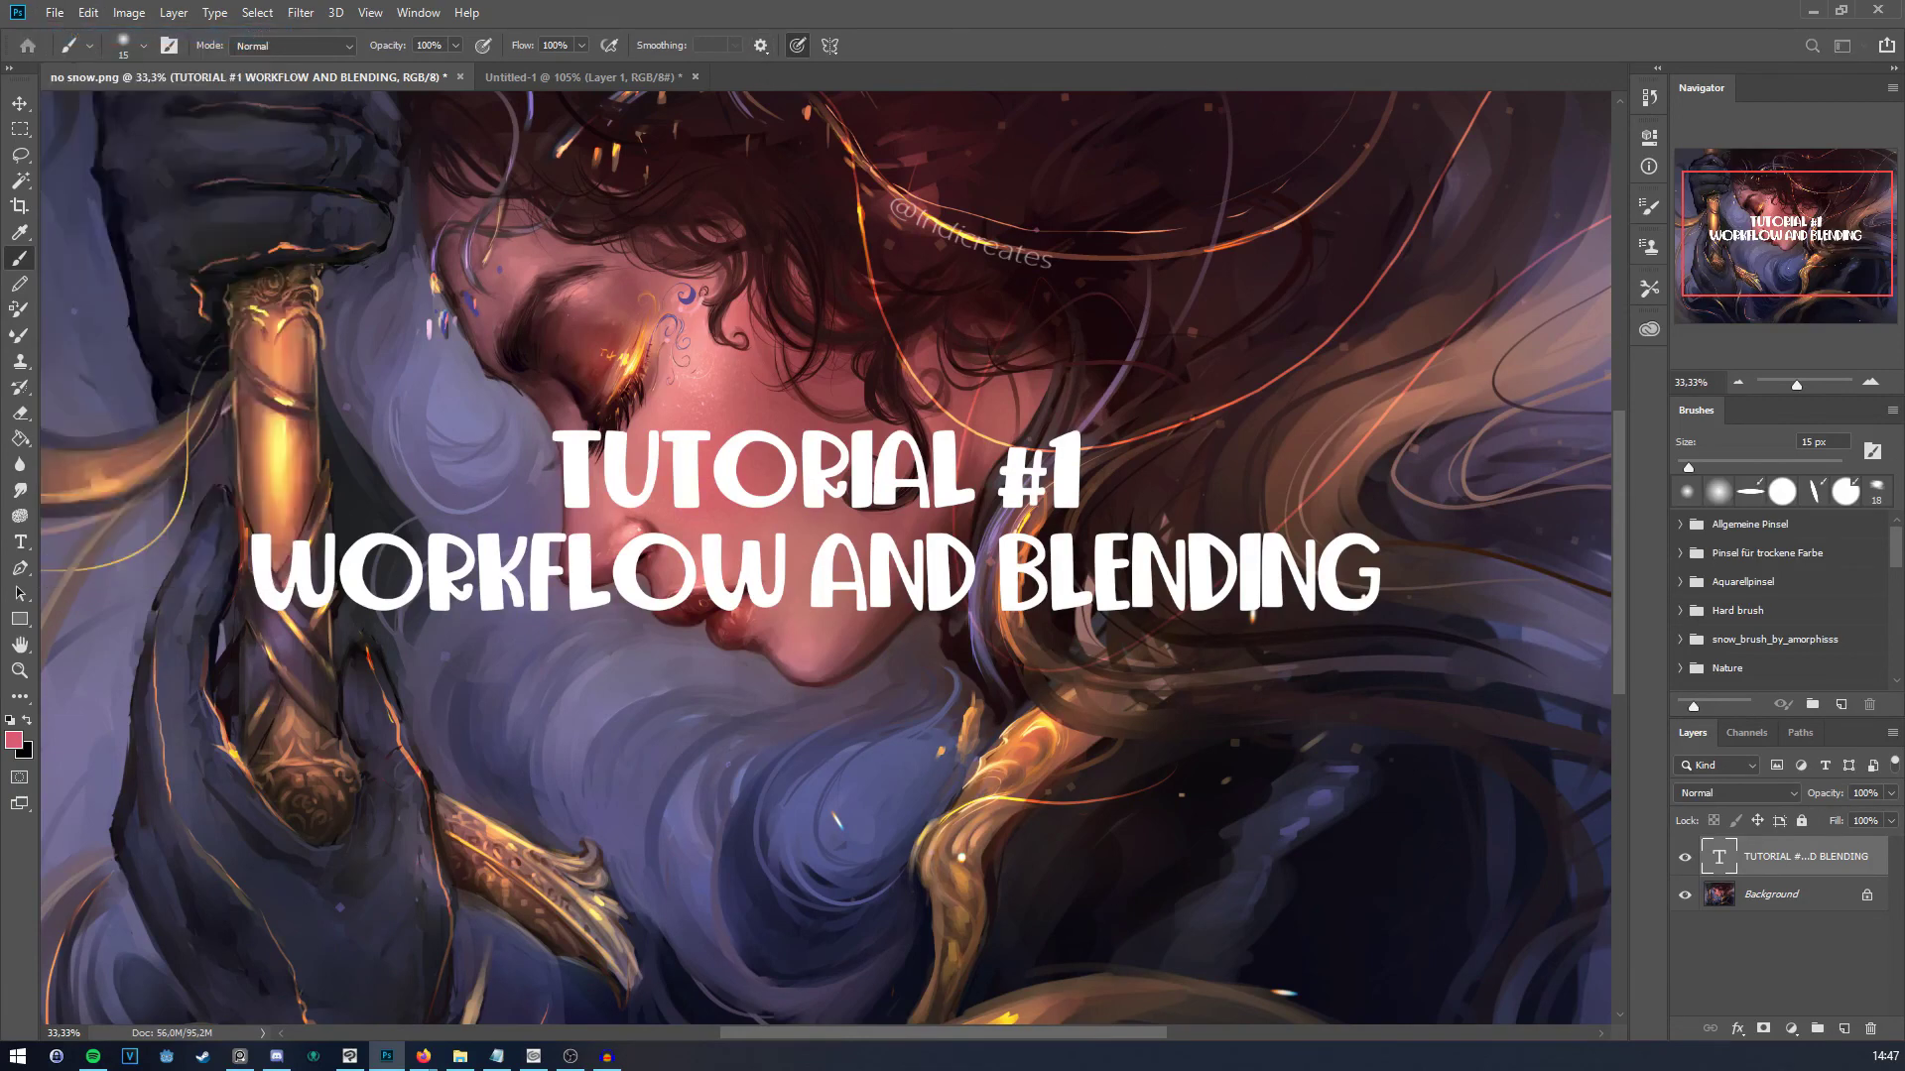
pyautogui.hotkey('ctrl', 'alt', 'n')
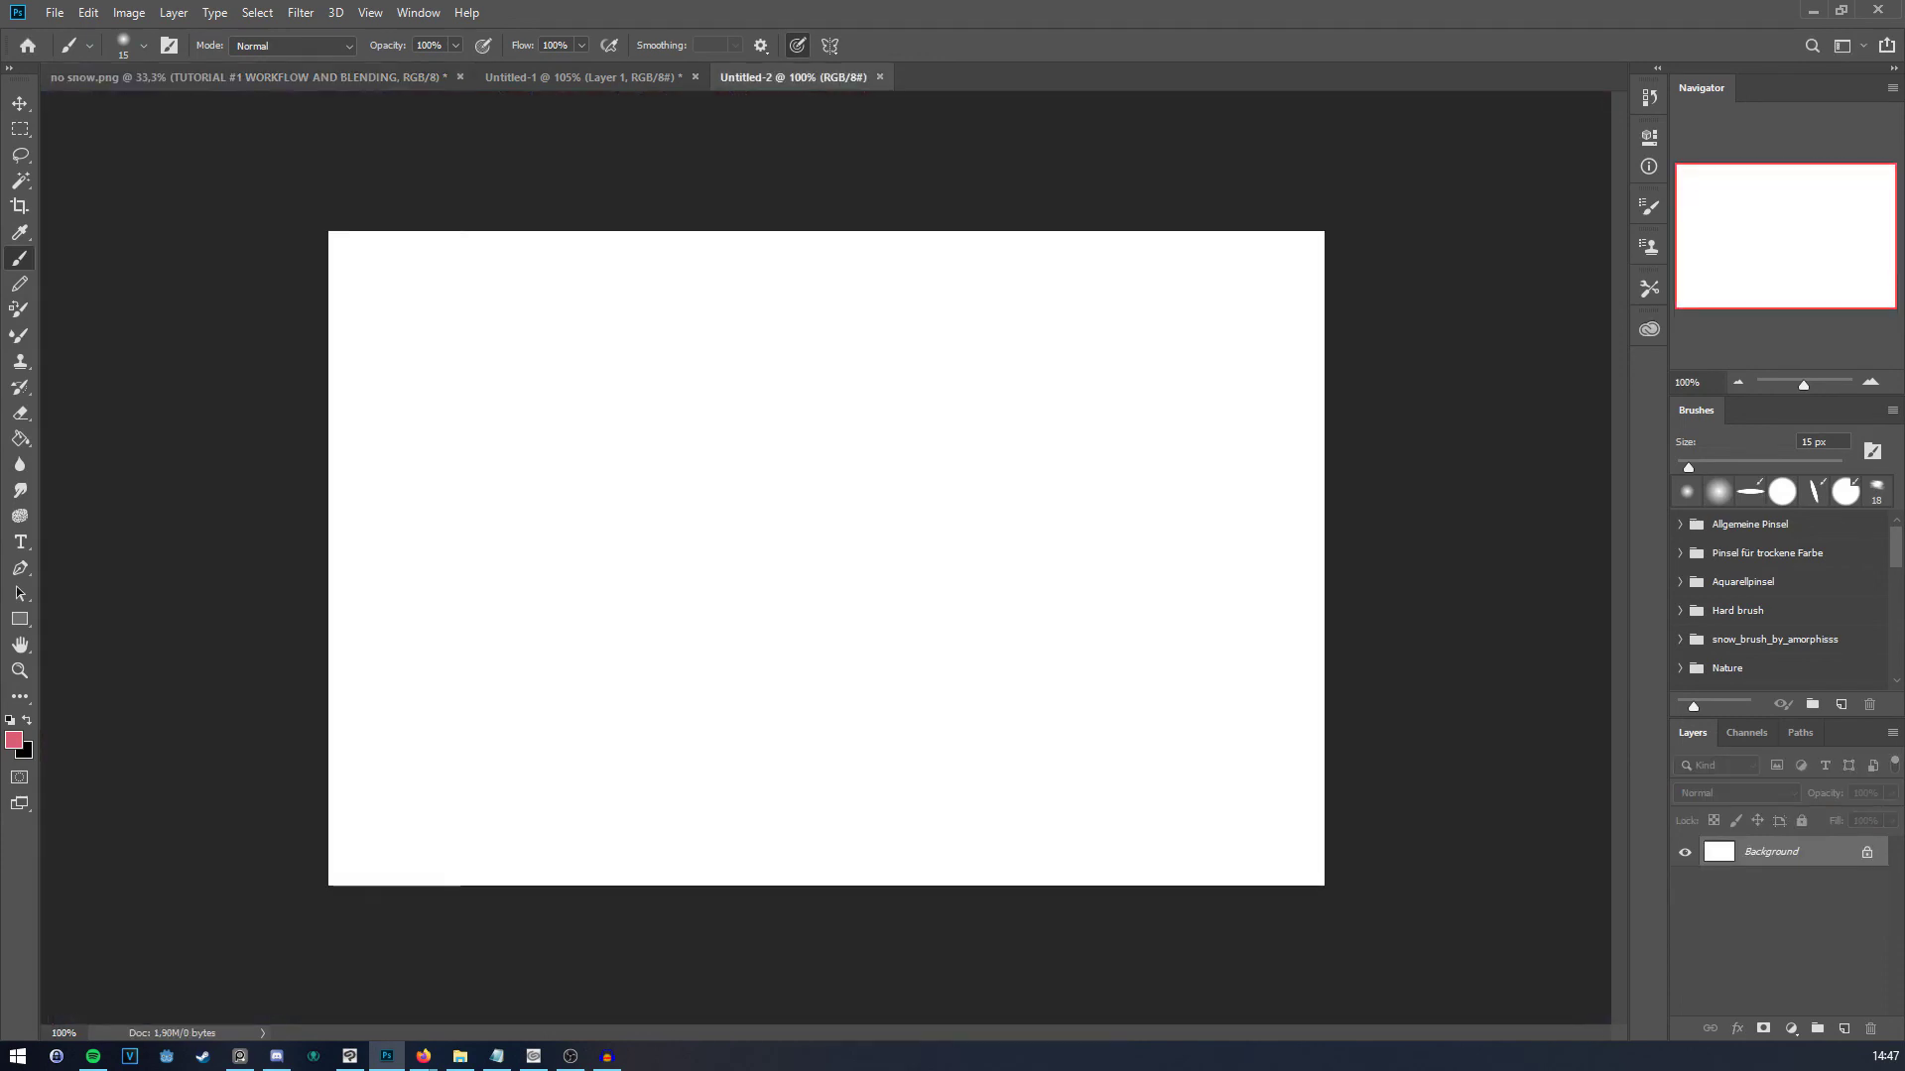
# Step: Paint a filled pink shape on the blank canvas with a 146 px hard round brush at 100% hardness
pyautogui.moveTo(1208, 613); pyautogui.dragTo(1280, 808)
pyautogui.hotkey('ctrl', 'z')
pyautogui.rightClick(895, 358)
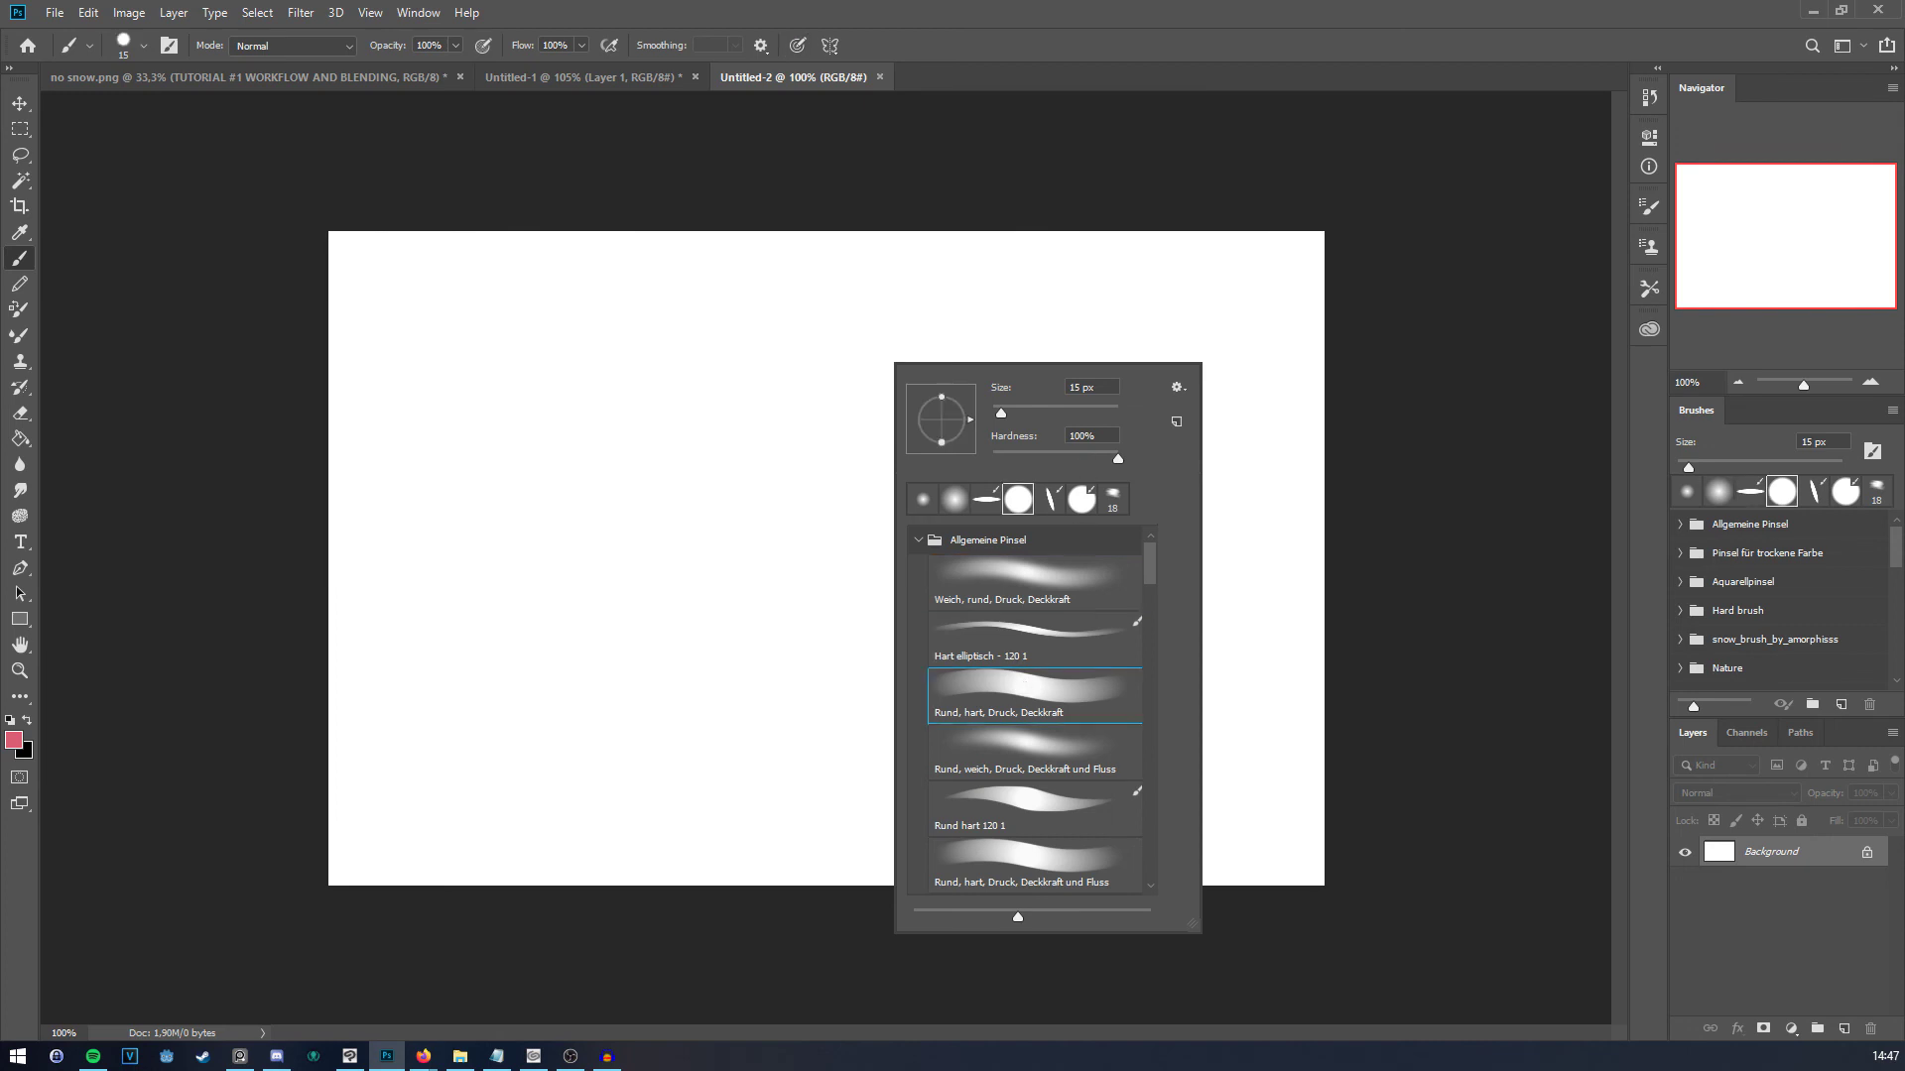
pyautogui.moveTo(1004, 409); pyautogui.dragTo(1074, 409)
pyautogui.click(693, 502)
pyautogui.moveTo(694, 502)
pyautogui.mouseDown()
pyautogui.moveTo(790, 425)
pyautogui.moveTo(629, 562)
pyautogui.mouseUp()
# Step: Try smudging the pink shape's right edge outward at 100% strength, and undo the smudging and the painted shape
pyautogui.click(21, 492)
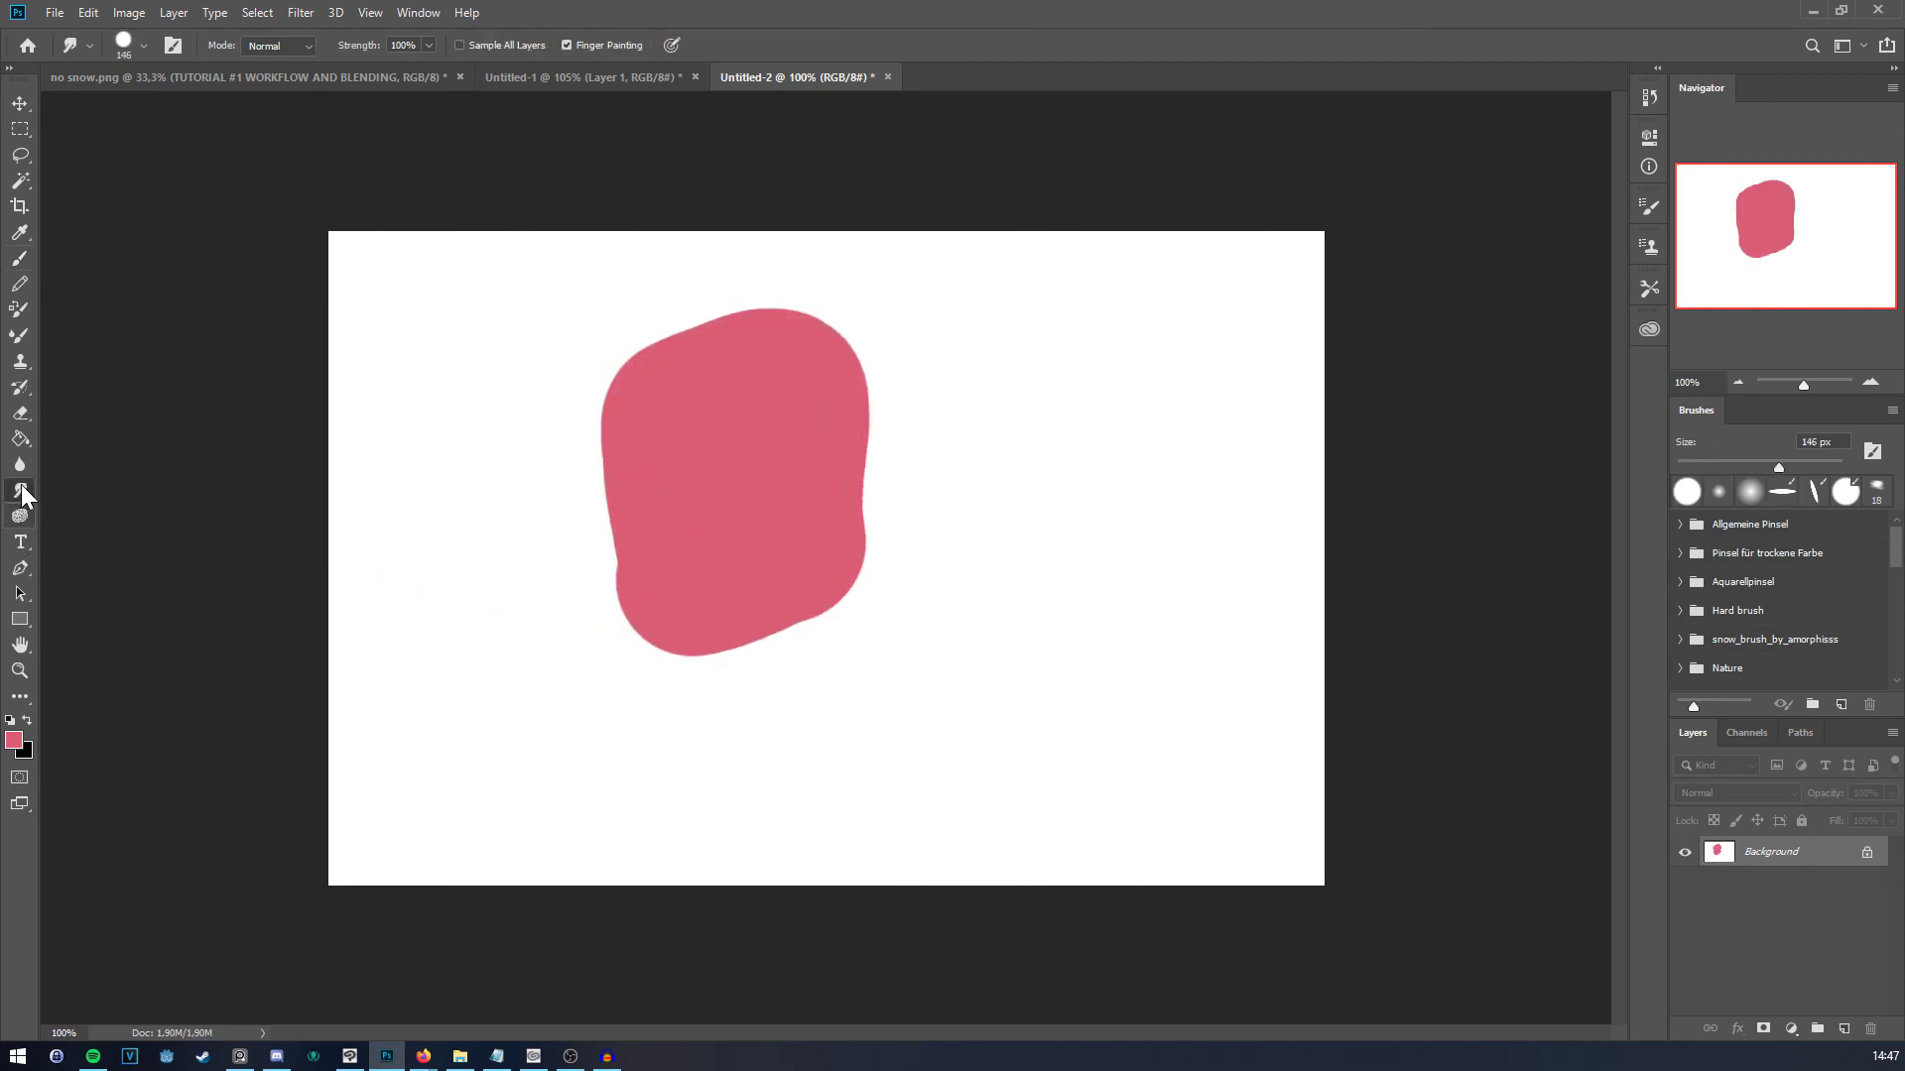
pyautogui.moveTo(825, 426)
pyautogui.mouseDown()
pyautogui.moveTo(896, 469)
pyautogui.moveTo(835, 511)
pyautogui.moveTo(851, 498)
pyautogui.moveTo(816, 451)
pyautogui.moveTo(911, 401)
pyautogui.moveTo(762, 429)
pyautogui.moveTo(928, 417)
pyautogui.moveTo(834, 504)
pyautogui.moveTo(966, 475)
pyautogui.moveTo(804, 557)
pyautogui.moveTo(969, 467)
pyautogui.mouseUp()
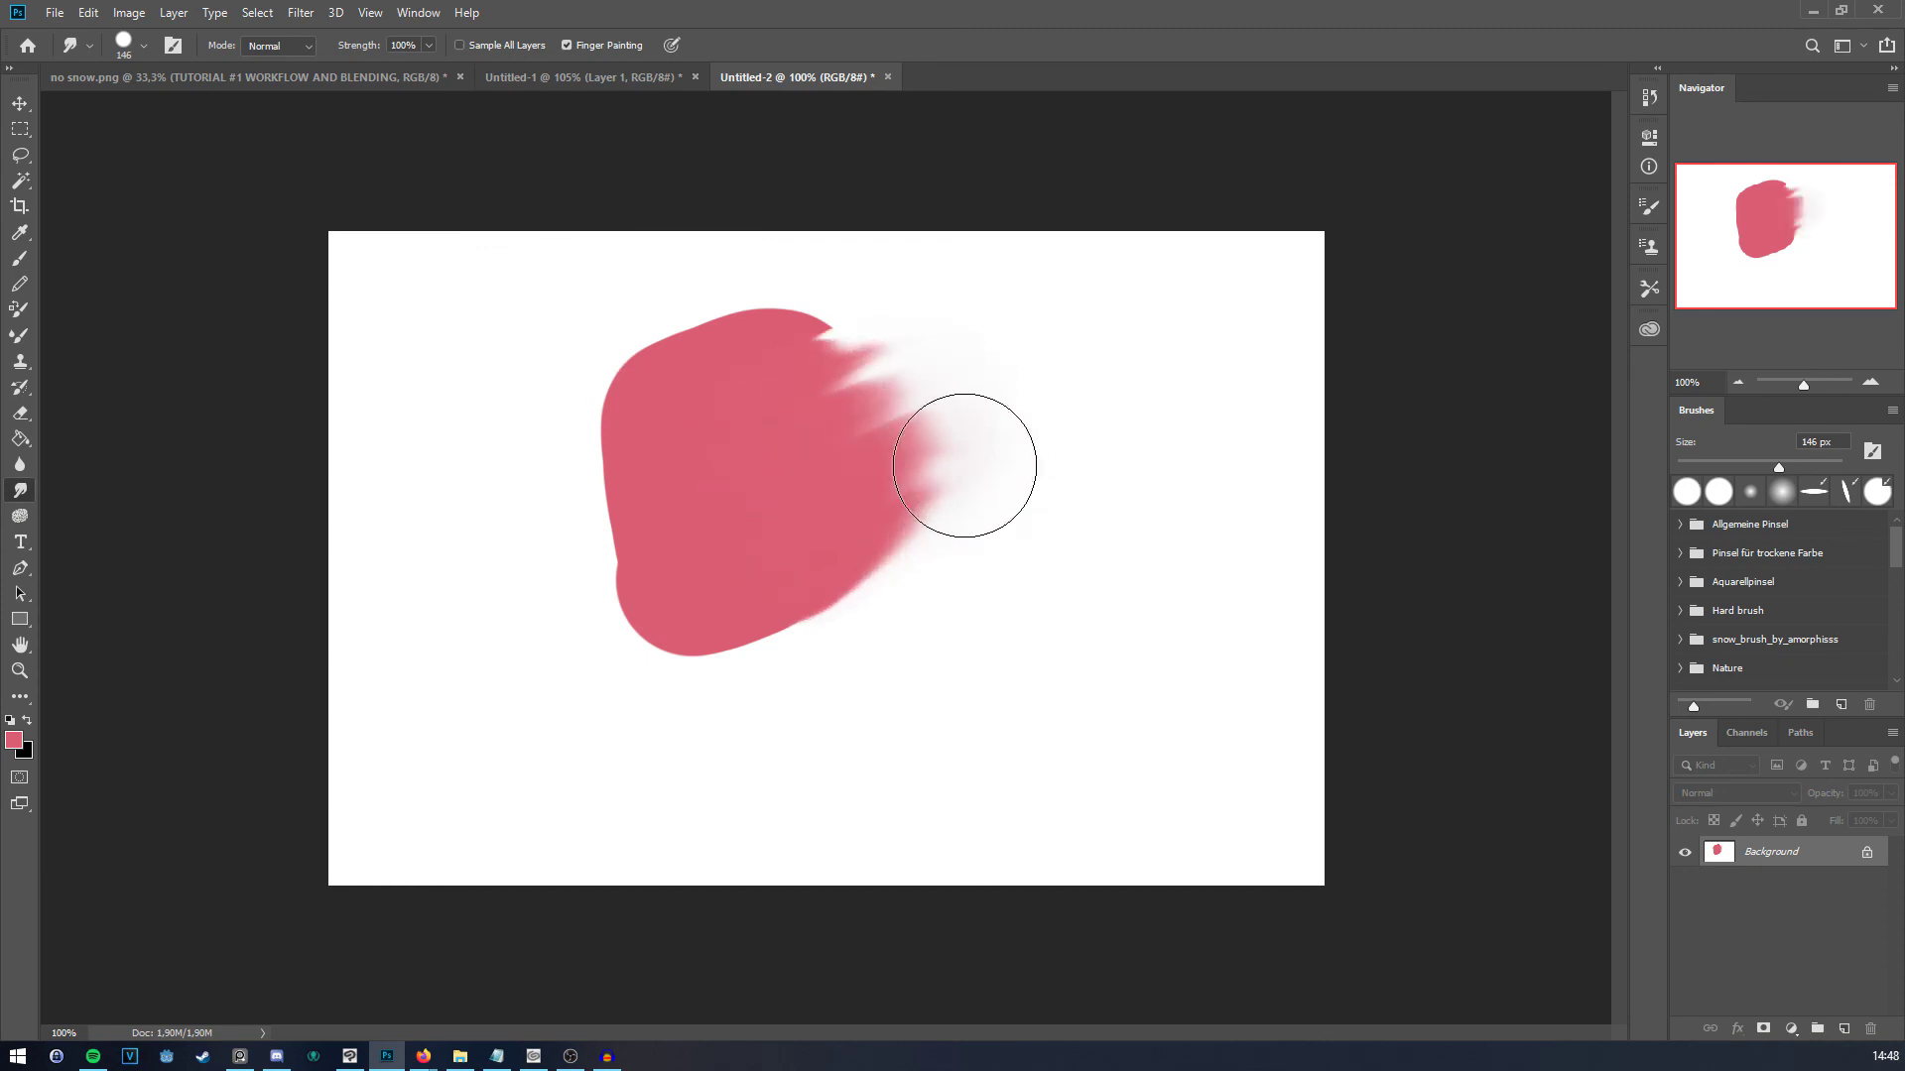
pyautogui.hotkey('ctrl', 'z')
pyautogui.hotkey('ctrl', 'z')
pyautogui.hotkey('ctrl', 'z')
pyautogui.hotkey('ctrl', 'z')
pyautogui.hotkey('ctrl', 'z')
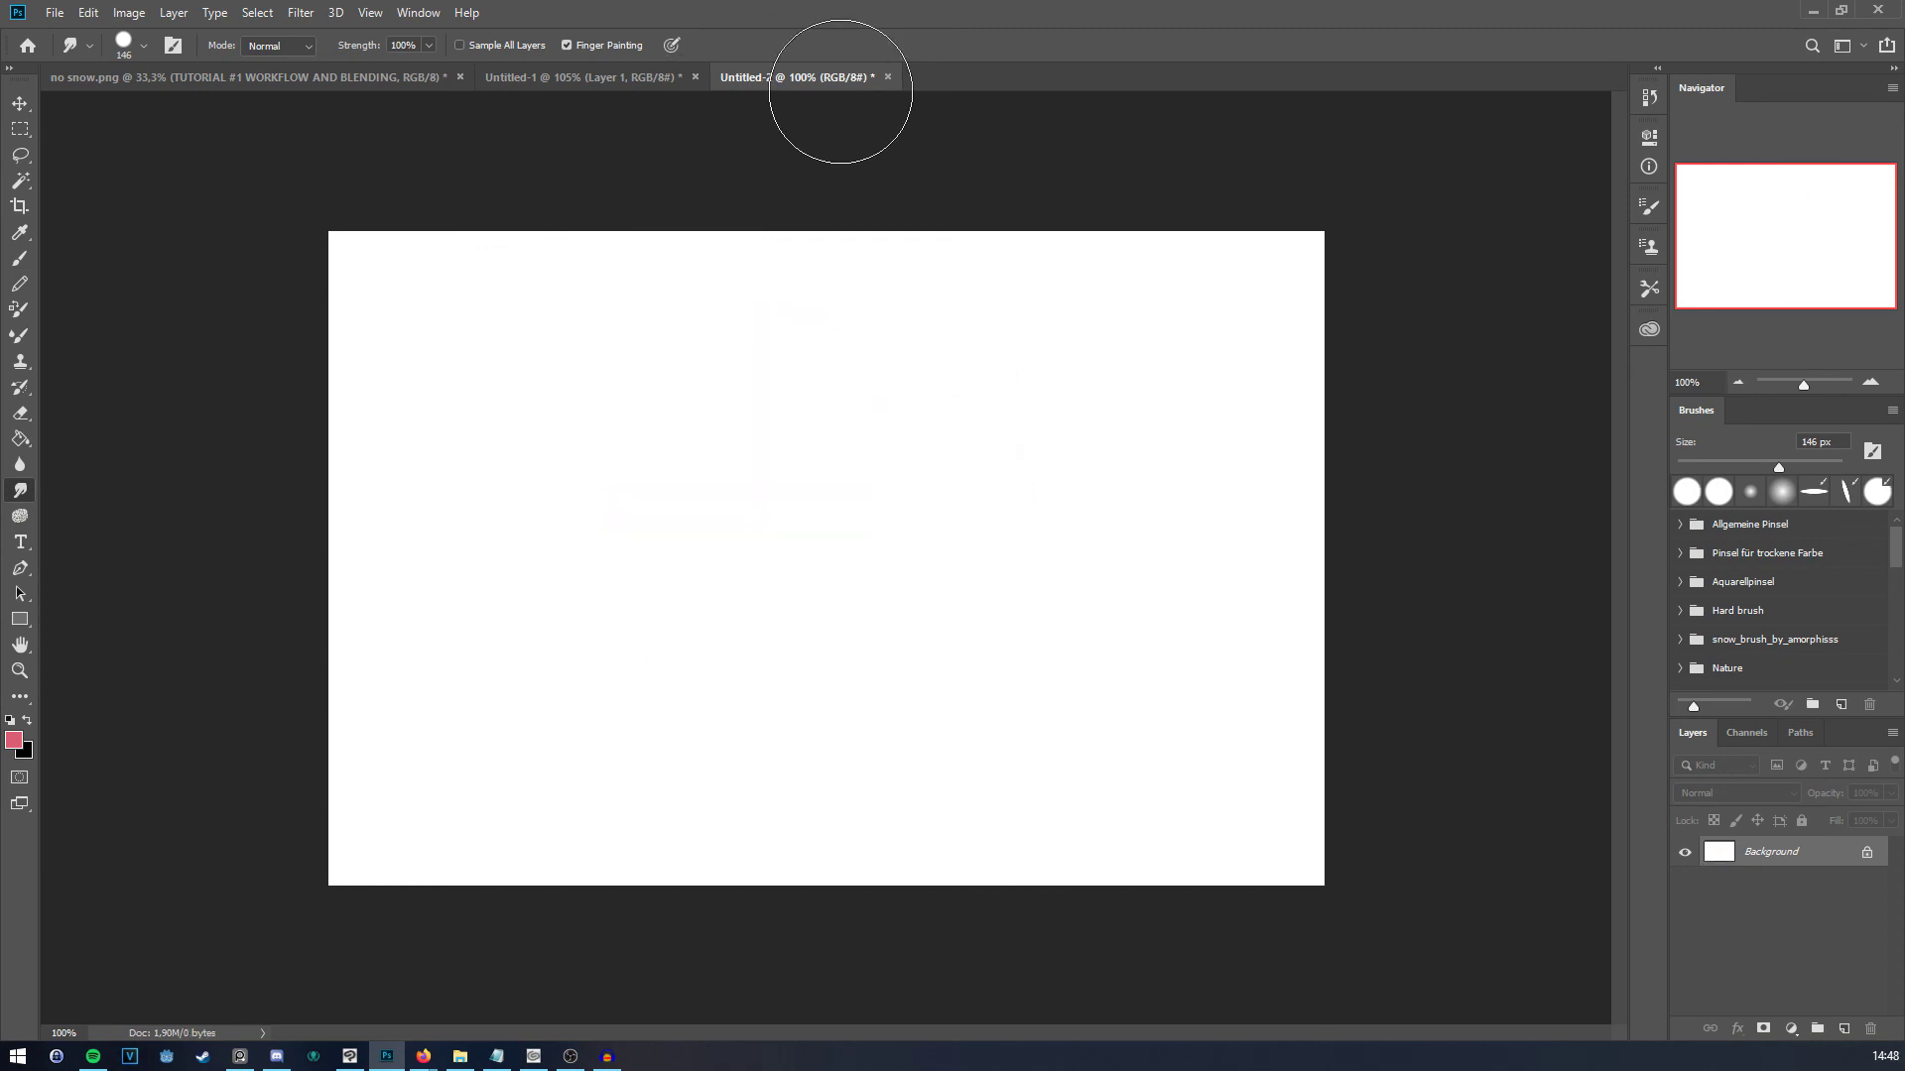
# Step: Keep the blank document open and draw a rectangular selection on the left half of its canvas
pyautogui.click(888, 77)
pyautogui.click(1022, 397)
pyautogui.click(21, 129)
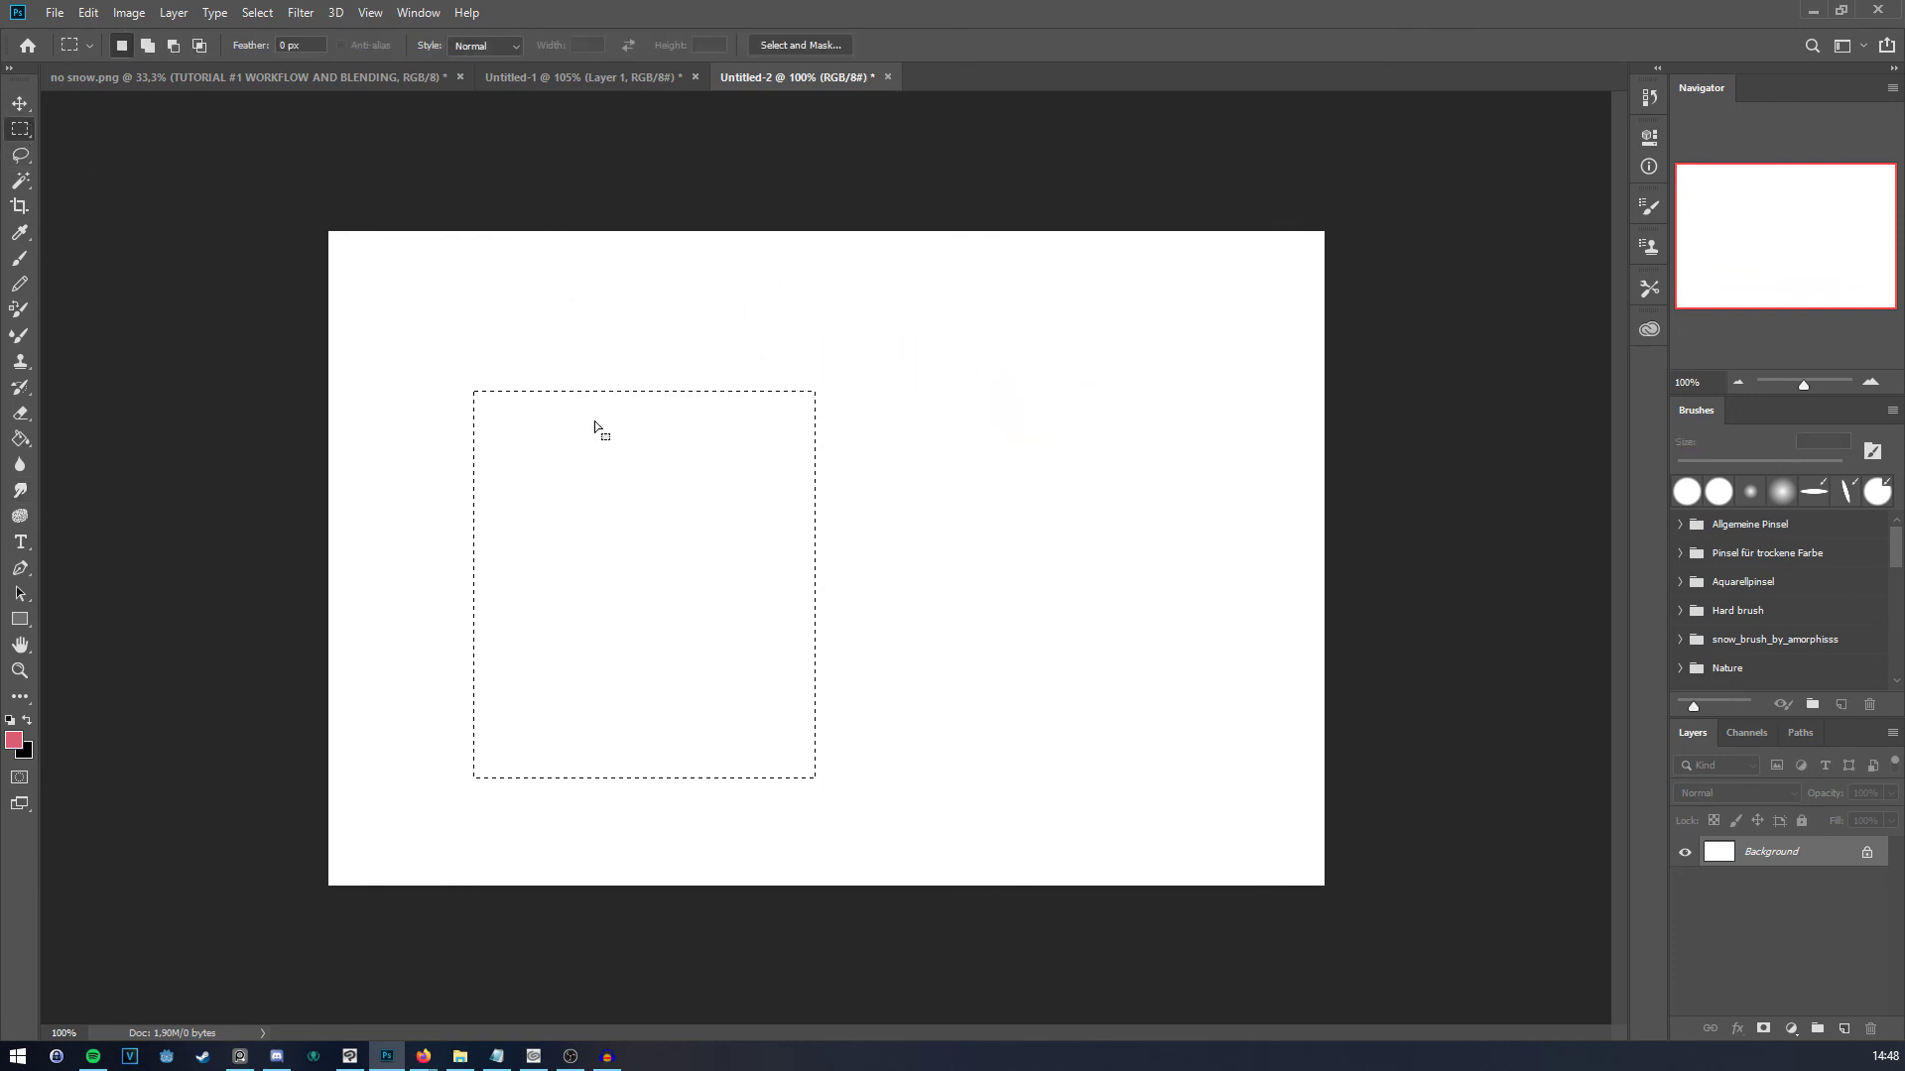
# Step: Fill the rectangular selection with pink using the soft round brush (Weich, rund, Druck, Deckkraft) at 3937 px
pyautogui.click(19, 258)
pyautogui.rightClick(792, 474)
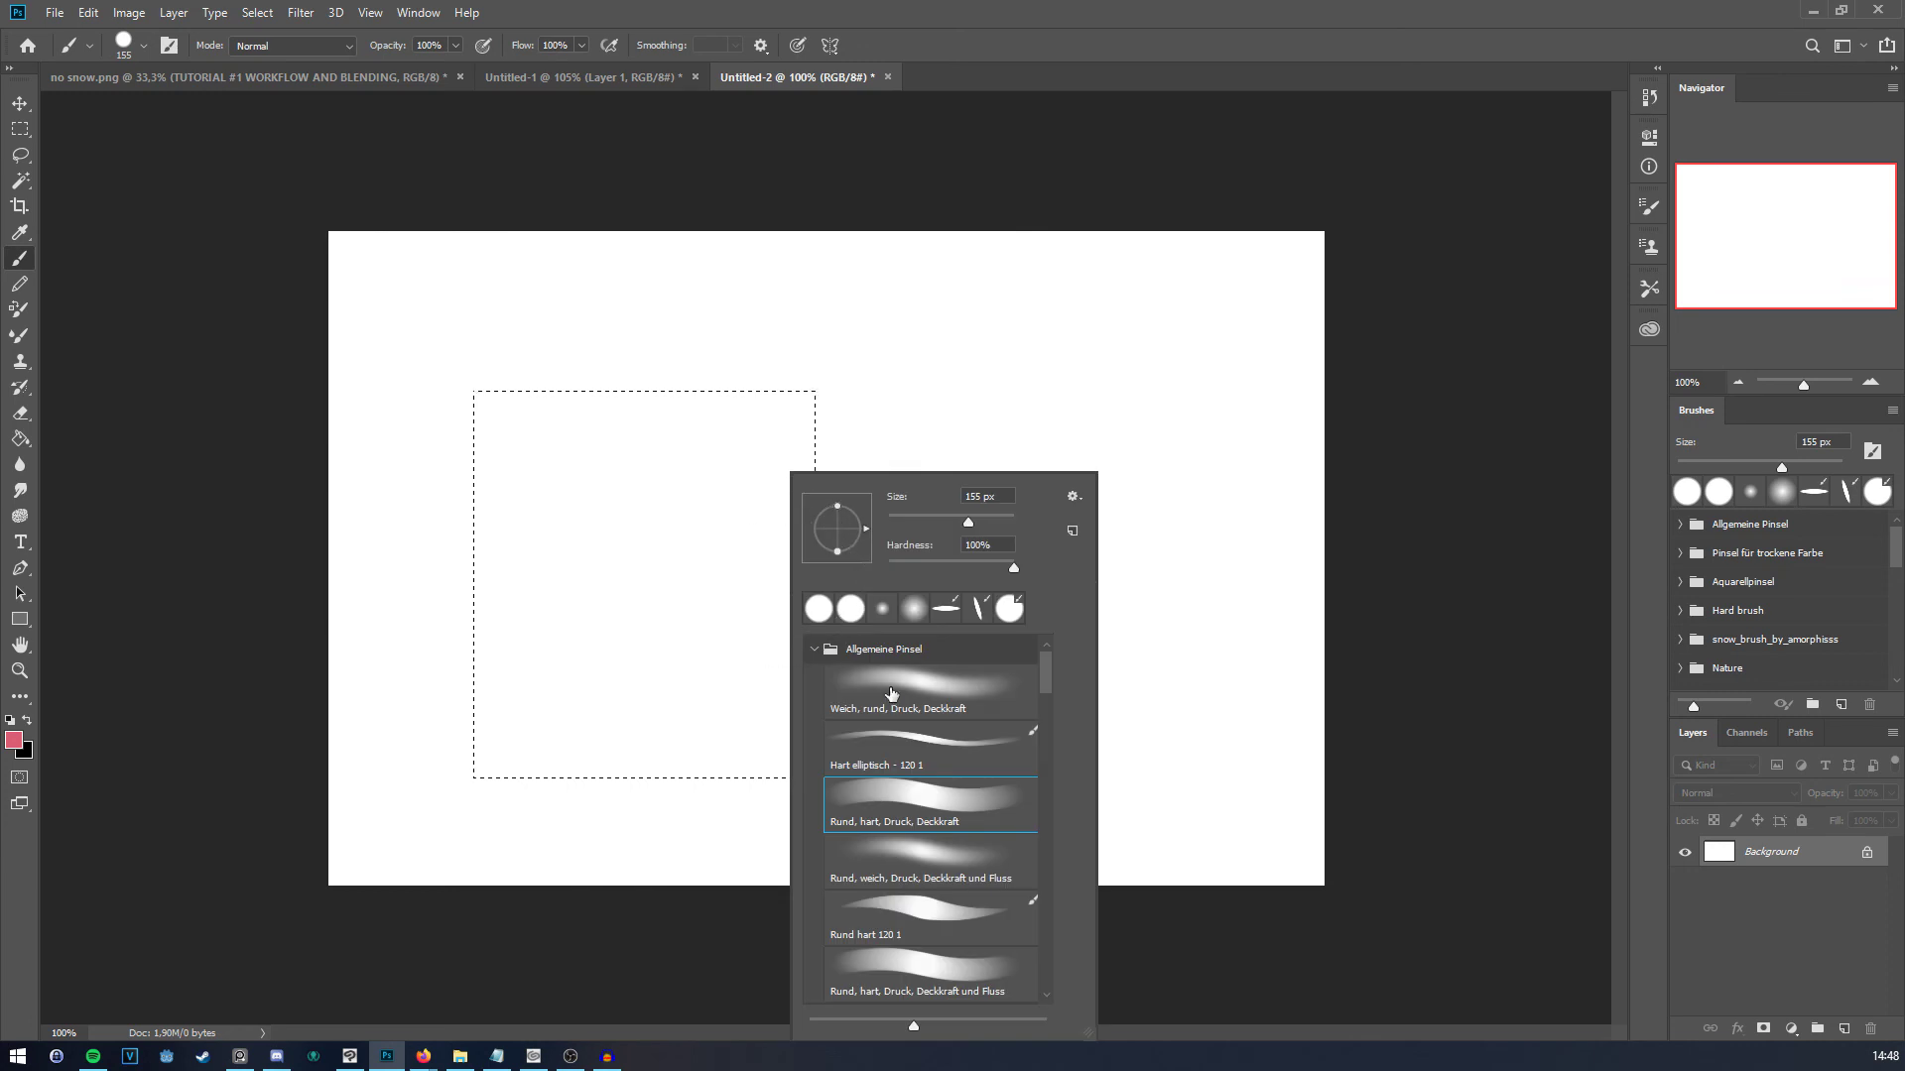
pyautogui.click(890, 692)
pyautogui.moveTo(969, 522); pyautogui.dragTo(1007, 522)
pyautogui.click(658, 574)
pyautogui.click(379, 569)
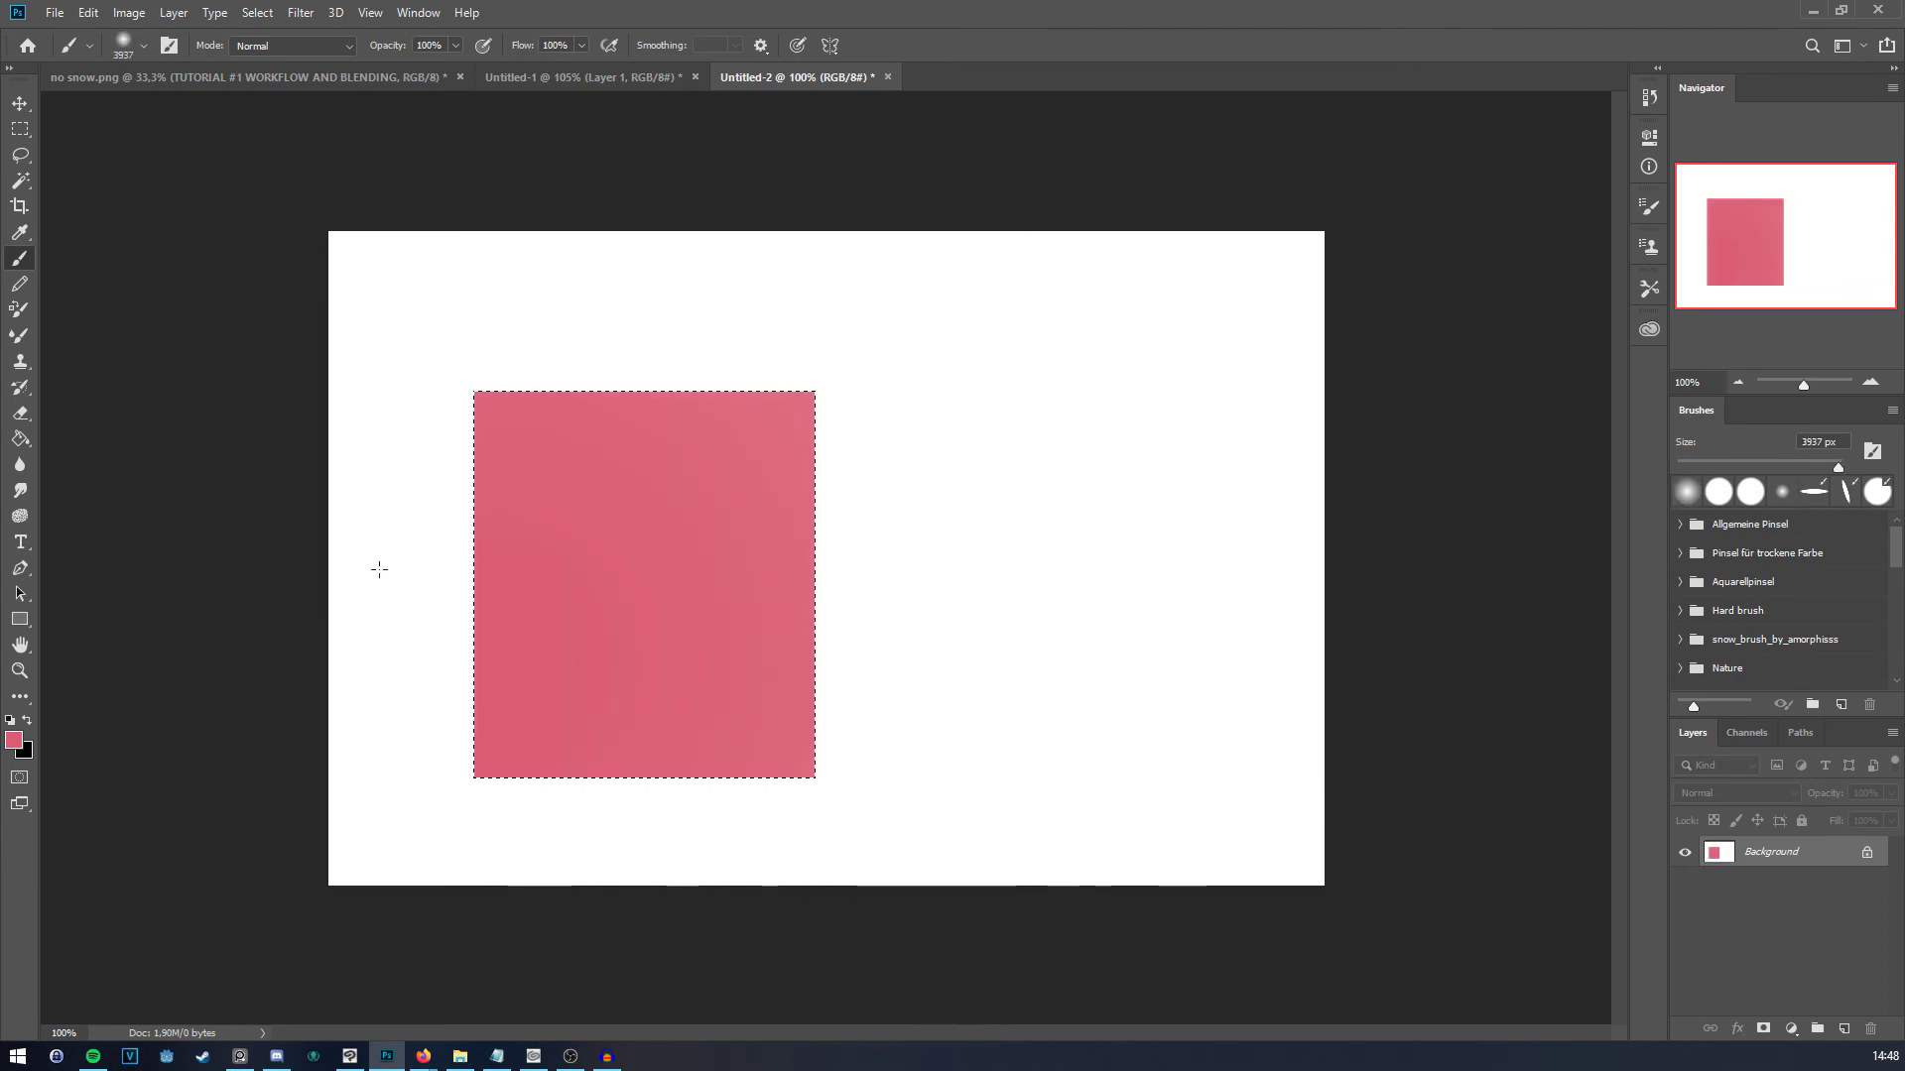
# Step: Change the foreground color to light blue and paint the upper half of the selected rectangle with the soft brush at 369 px
pyautogui.click(15, 741)
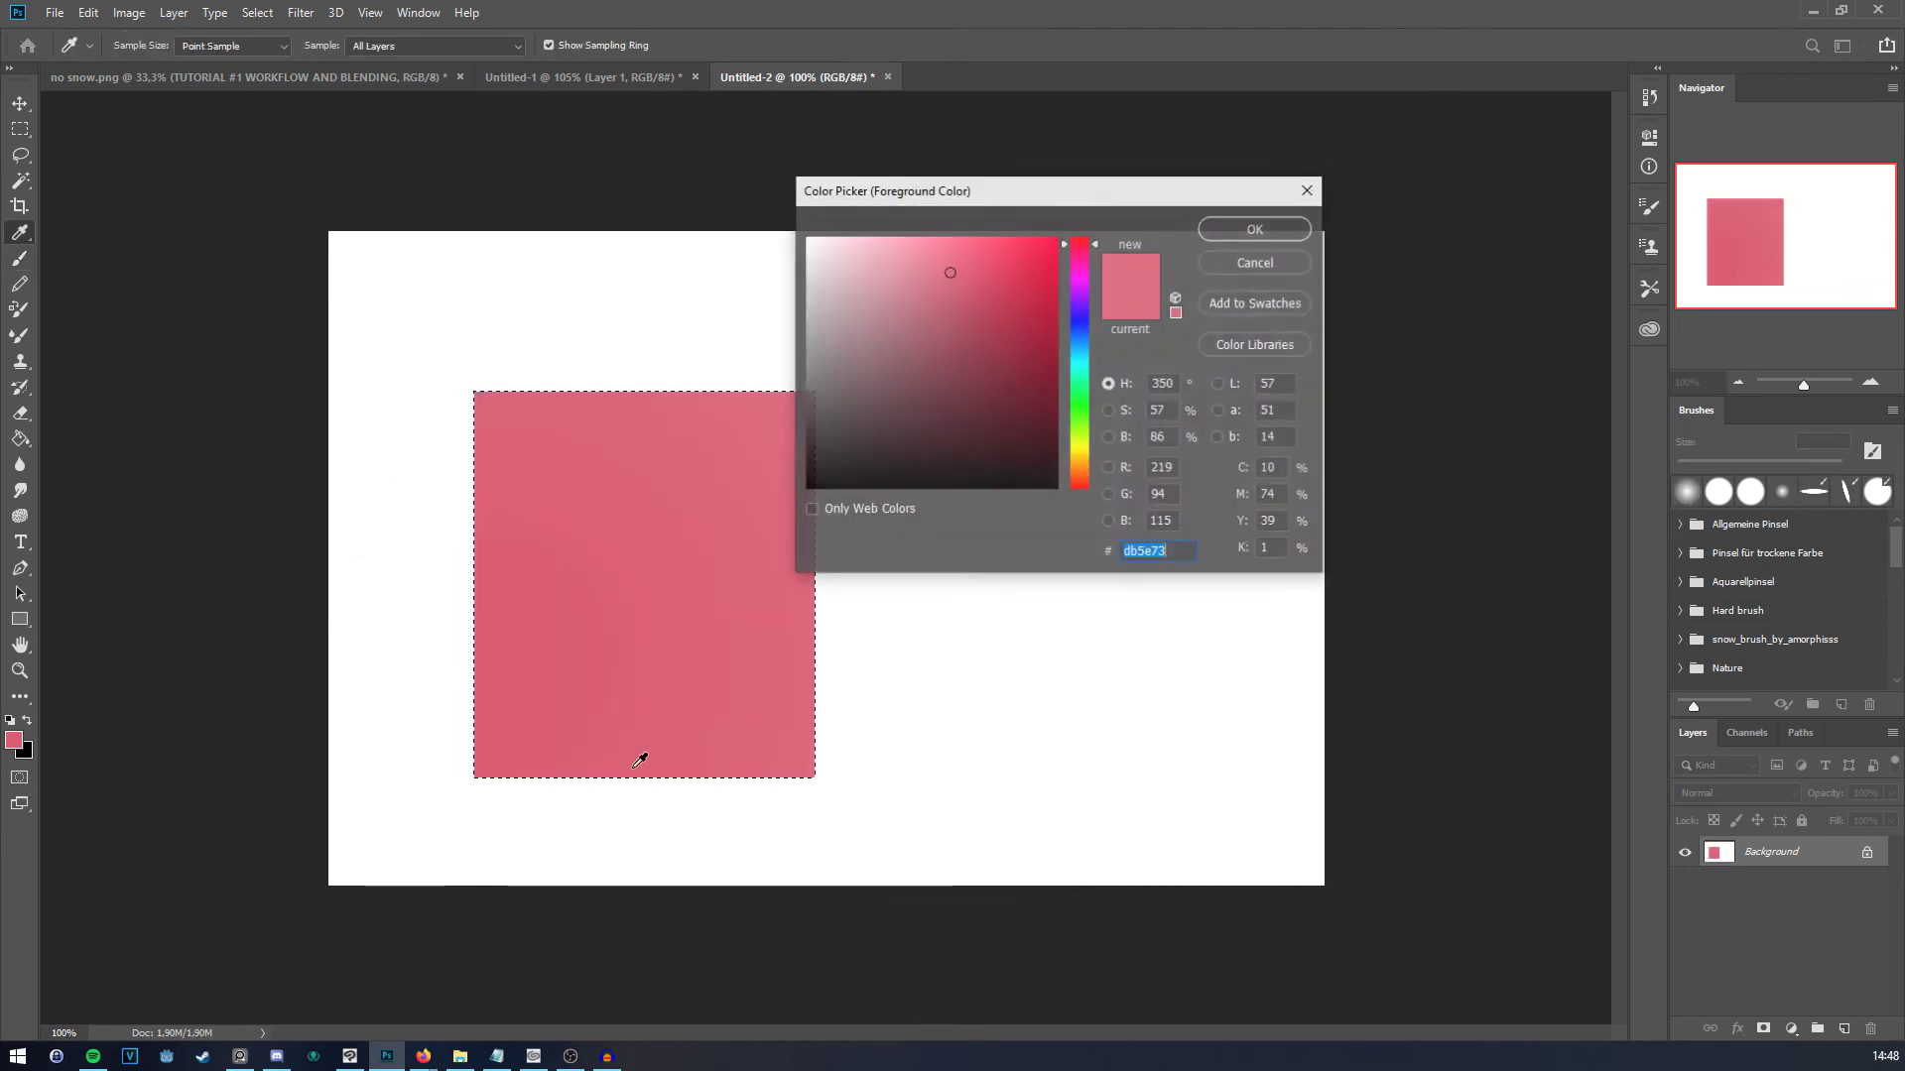
pyautogui.moveTo(1066, 326)
pyautogui.mouseDown()
pyautogui.moveTo(1087, 365)
pyautogui.moveTo(1079, 319)
pyautogui.mouseUp()
pyautogui.click(1252, 230)
pyautogui.rightClick(1002, 412)
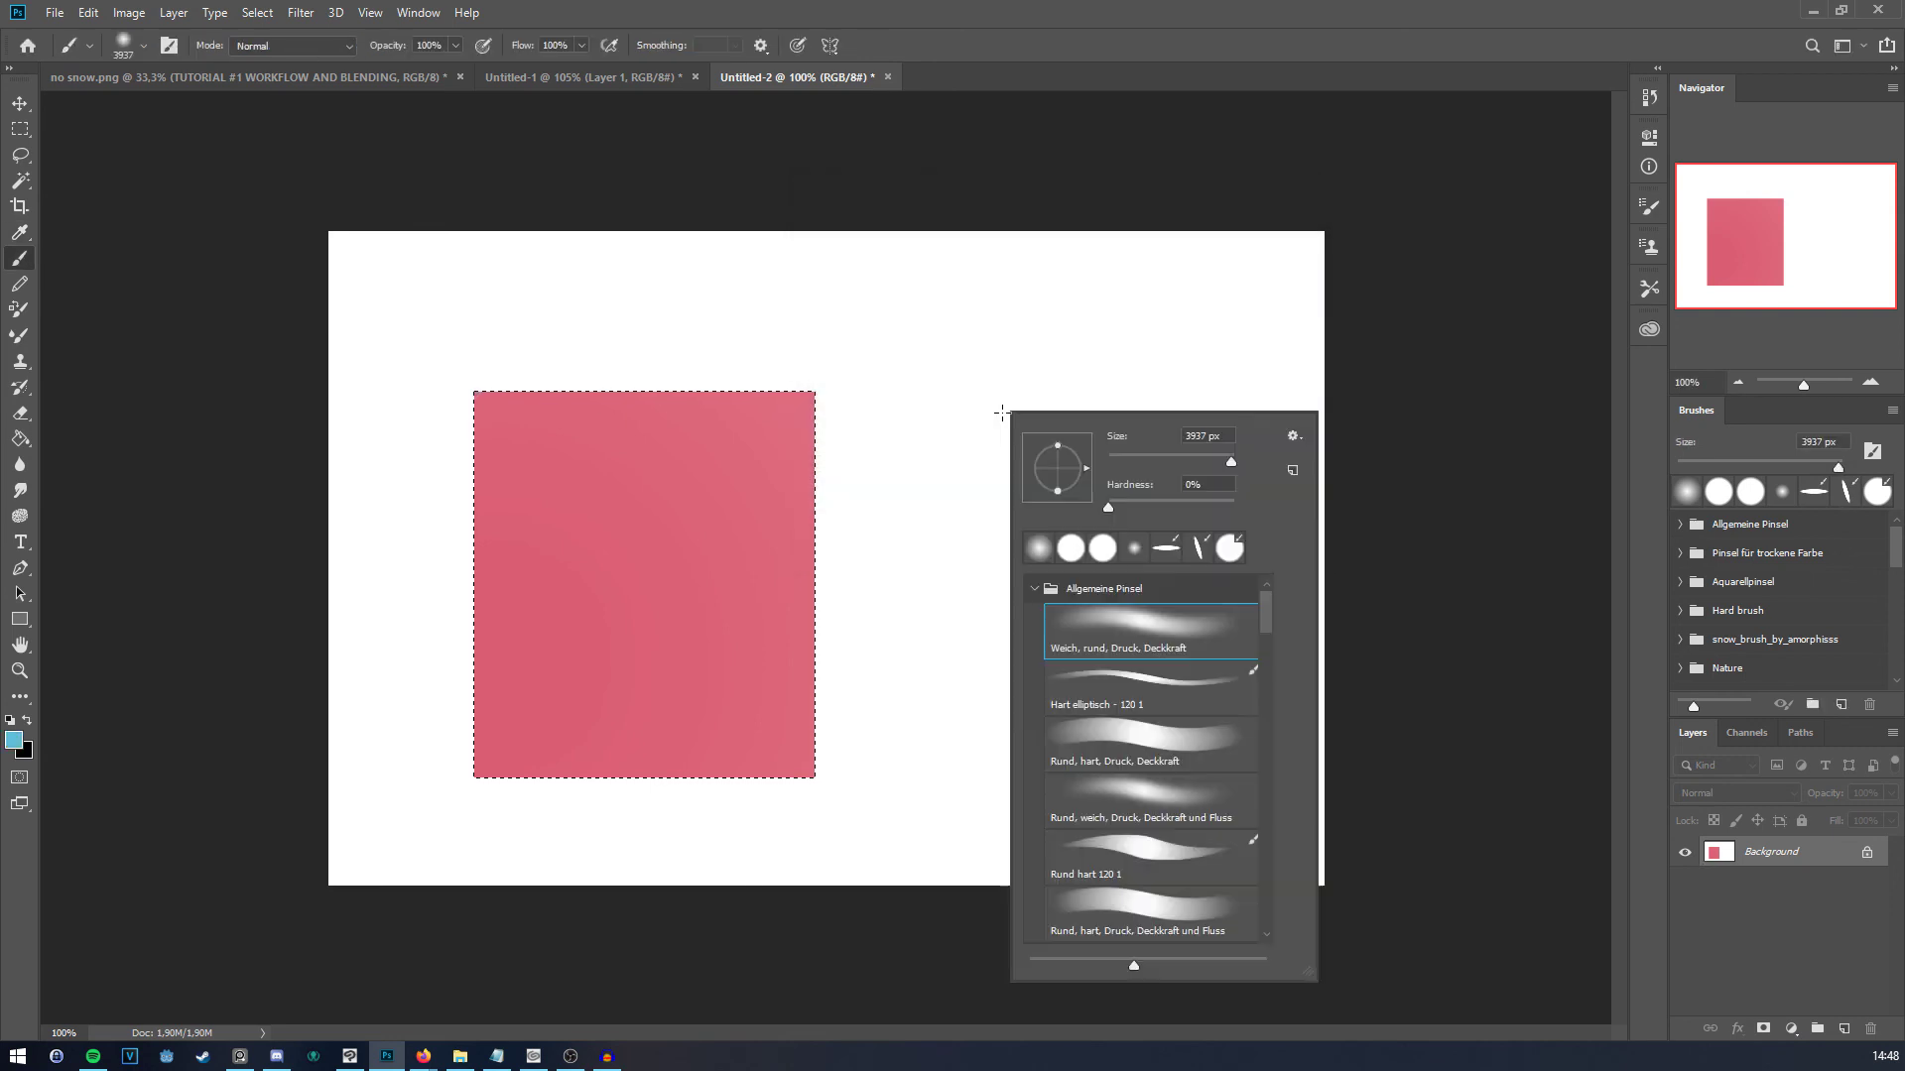
pyautogui.click(1214, 460)
pyautogui.click(919, 430)
pyautogui.moveTo(853, 397)
pyautogui.mouseDown()
pyautogui.moveTo(769, 374)
pyautogui.moveTo(665, 535)
pyautogui.mouseUp()
# Step: Sample the purple mid-tone where blue meets pink and brush it across the border to soften the gradient
pyautogui.keyDown('alt'); pyautogui.click(699, 613); pyautogui.keyUp('alt')
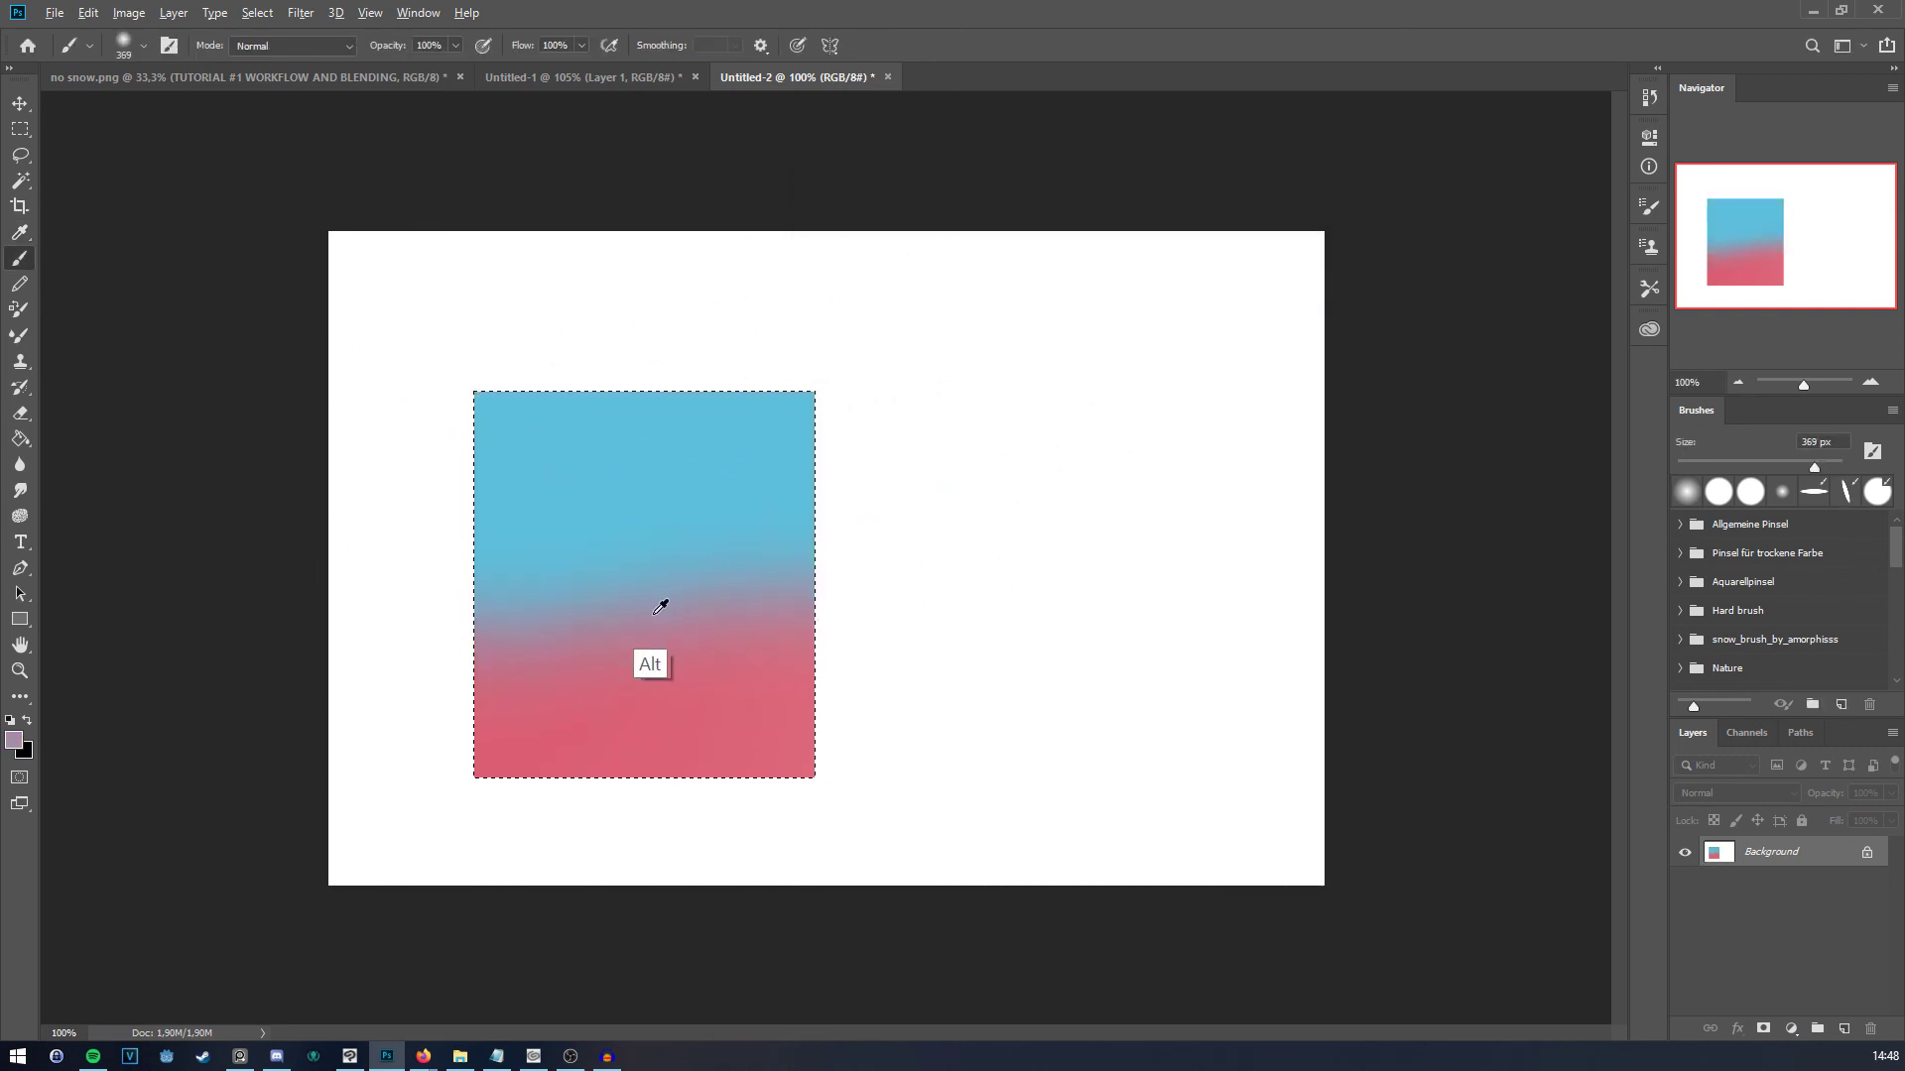
pyautogui.moveTo(485, 605)
pyautogui.mouseDown()
pyautogui.moveTo(668, 601)
pyautogui.moveTo(789, 570)
pyautogui.moveTo(495, 583)
pyautogui.moveTo(668, 596)
pyautogui.mouseUp()
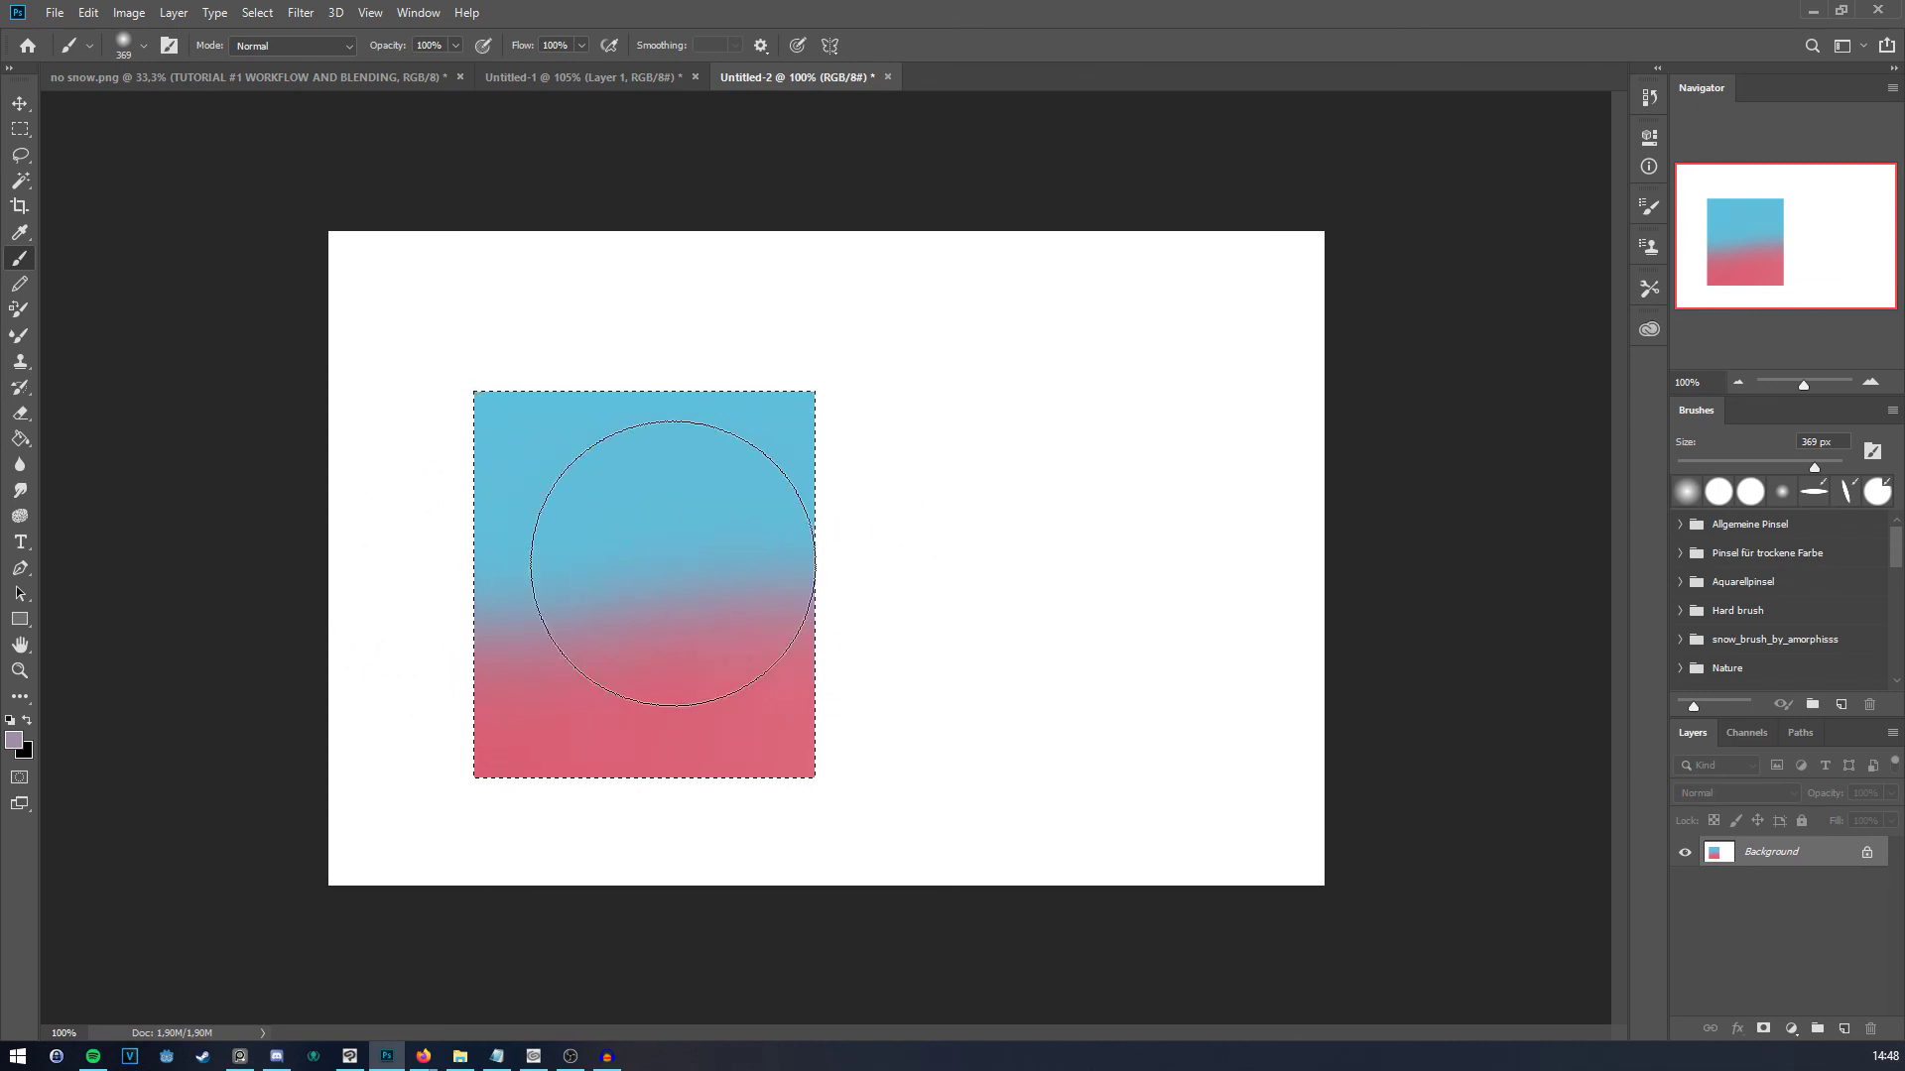
pyautogui.moveTo(836, 561)
pyautogui.mouseDown()
pyautogui.moveTo(409, 605)
pyautogui.moveTo(899, 564)
pyautogui.moveTo(783, 564)
pyautogui.mouseUp()
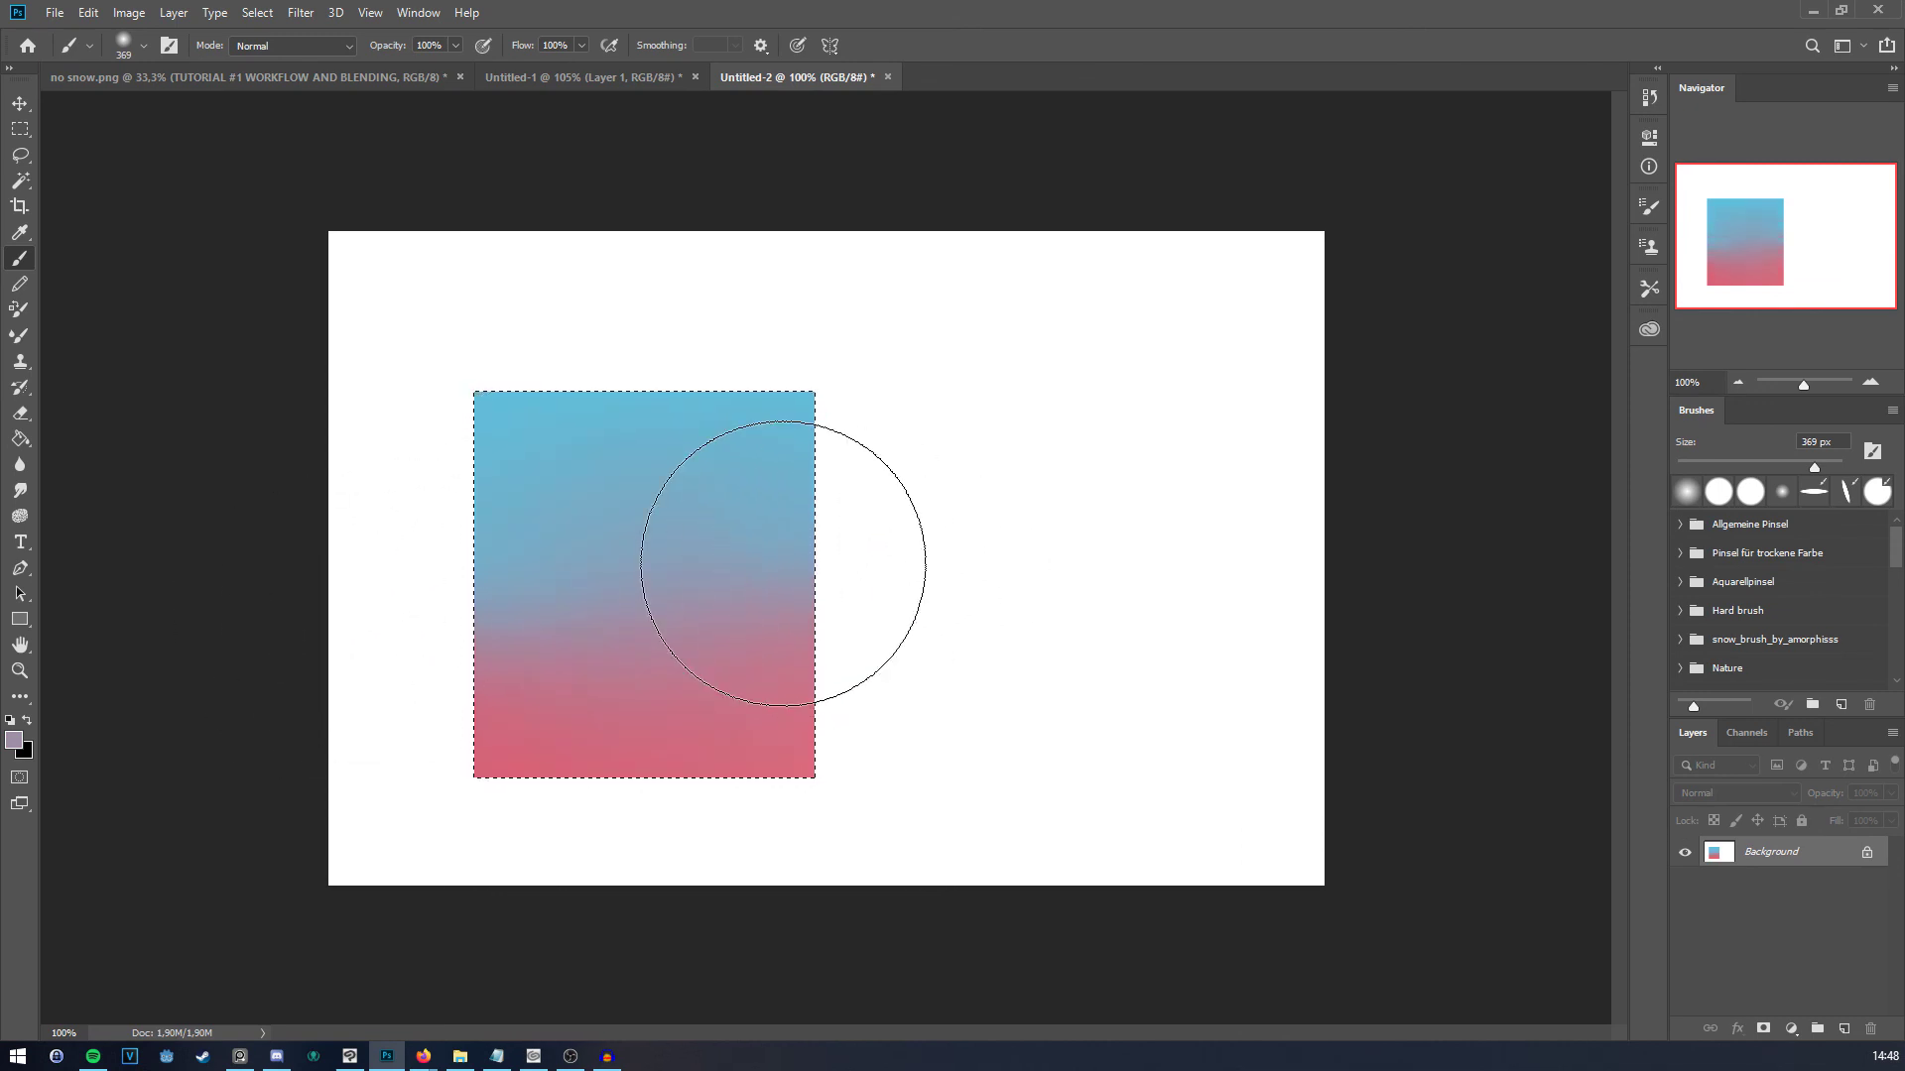
# Step: Look at the elf portrait document, and return to no snow.png to view the titled illustration
pyautogui.click(580, 75)
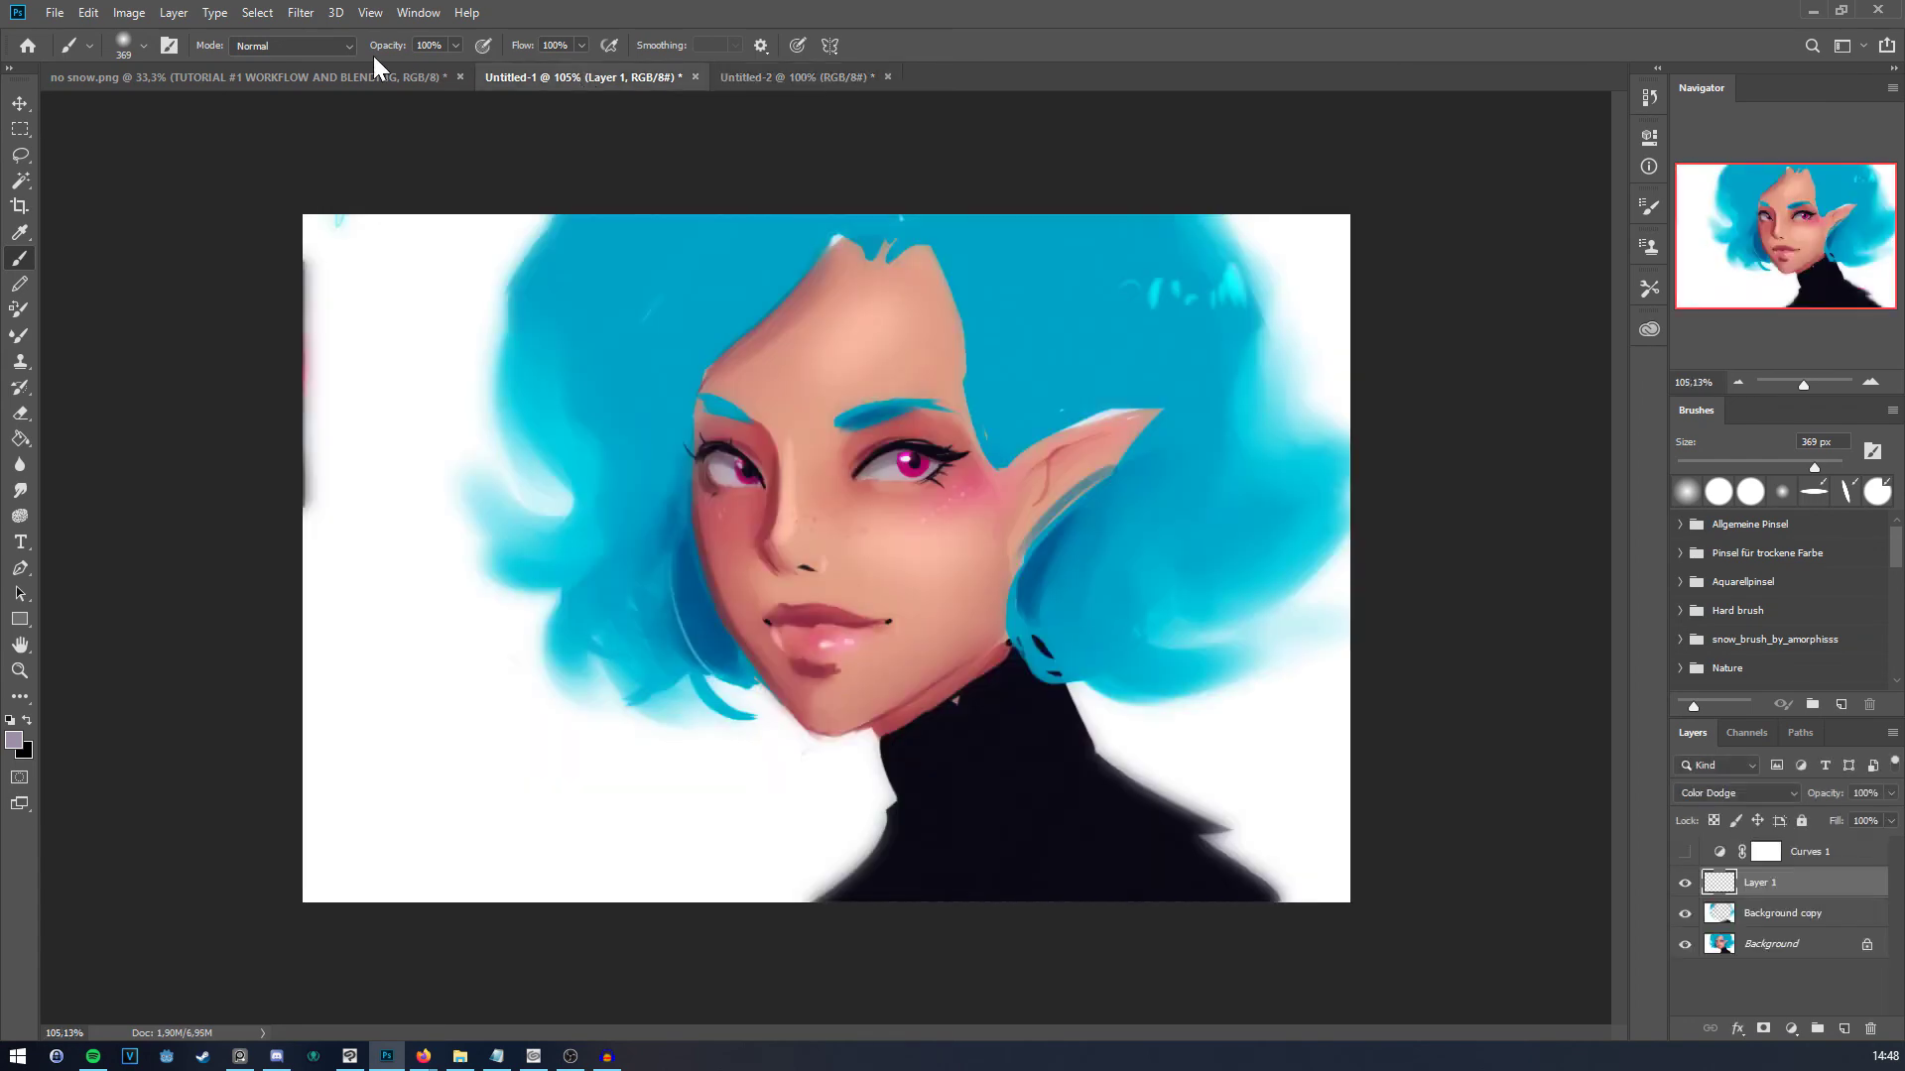
pyautogui.click(359, 76)
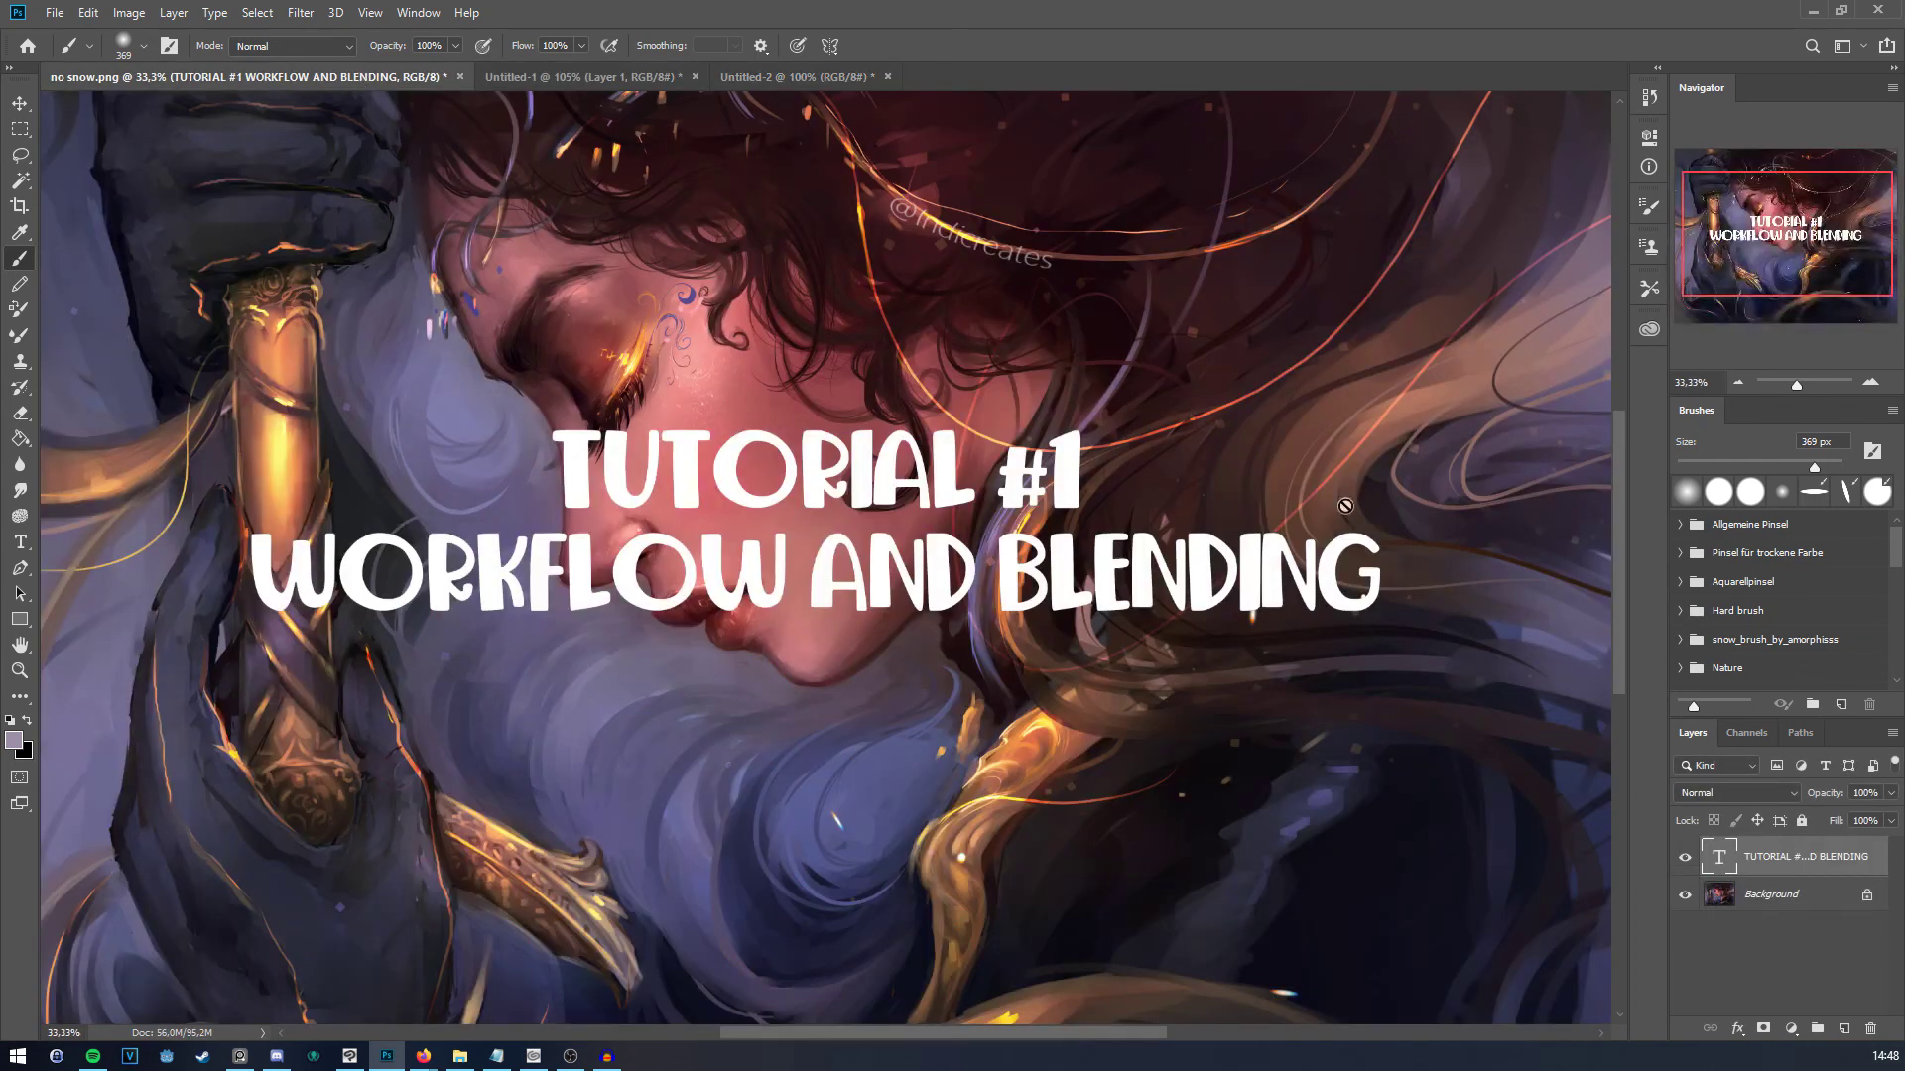
pyautogui.moveTo(1729, 246); pyautogui.dragTo(1729, 250)
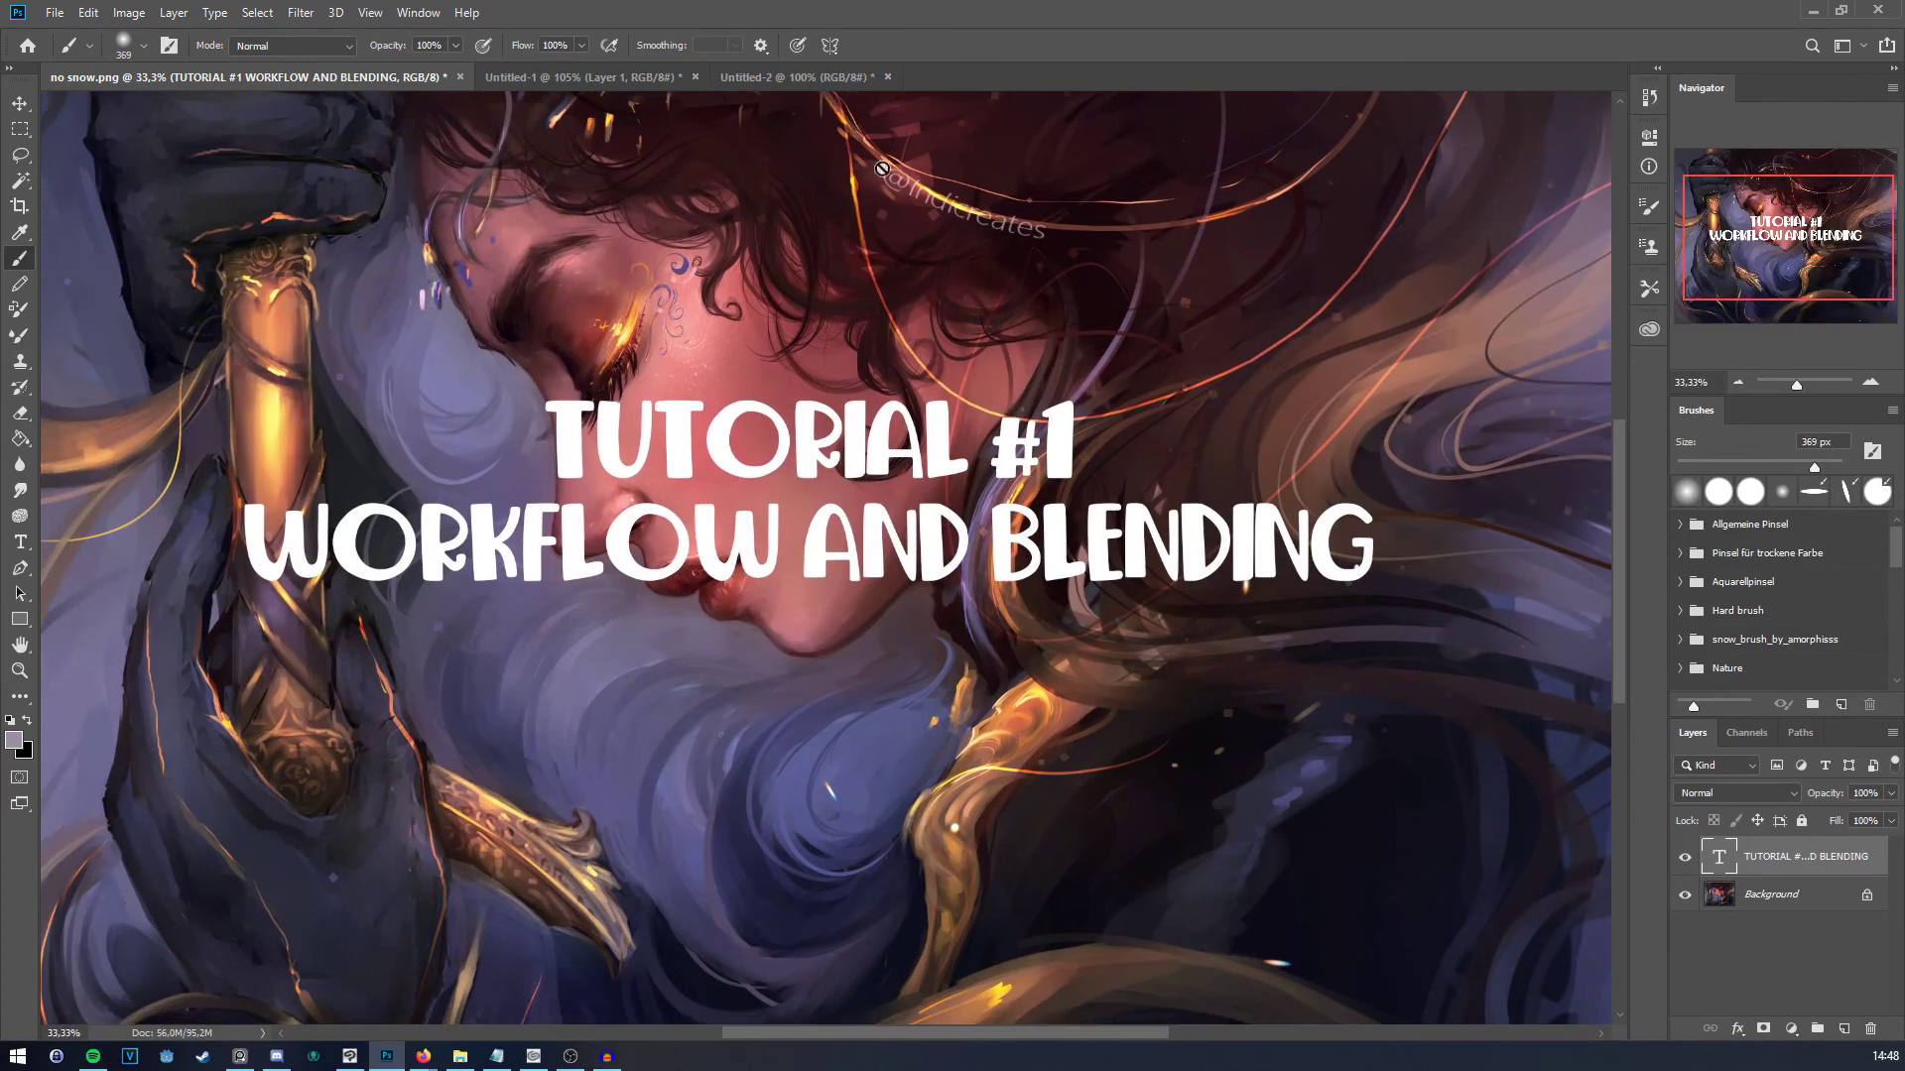
pyautogui.scroll(1, 544, 676)
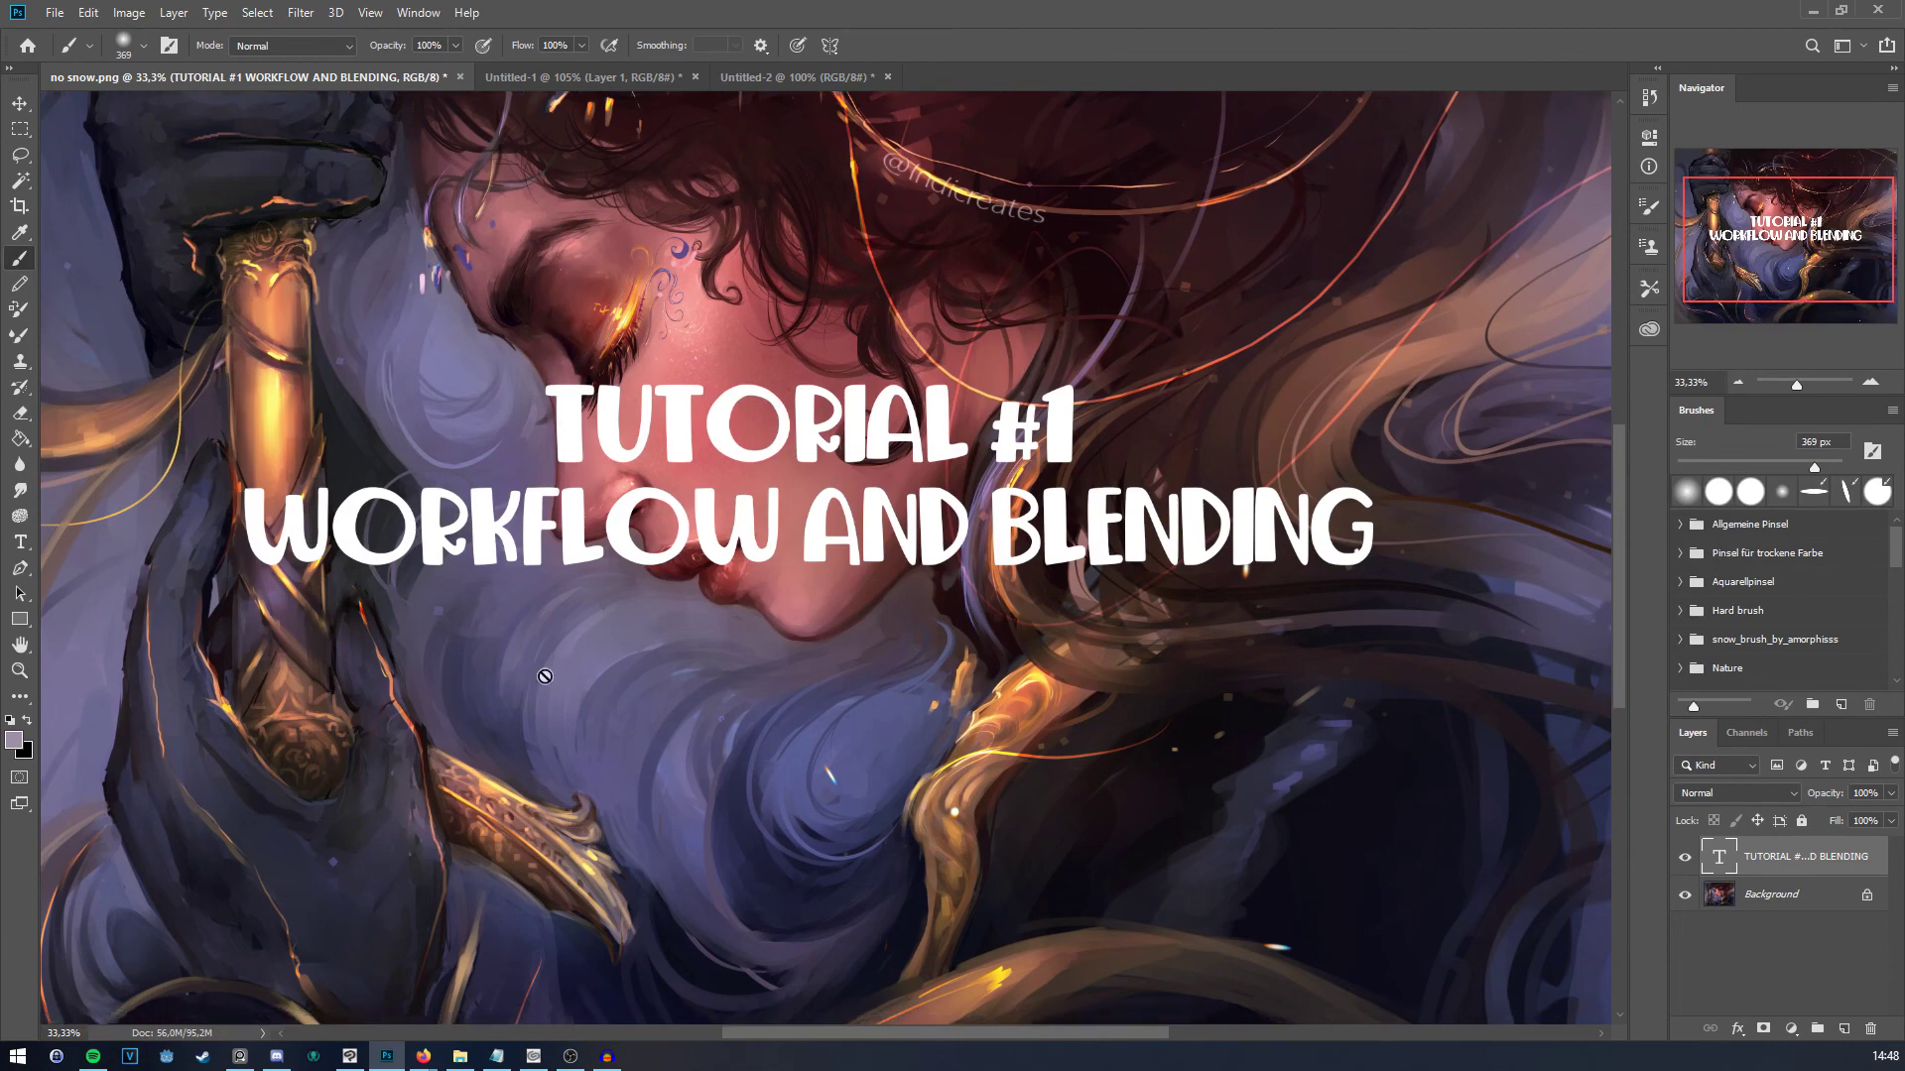
pyautogui.scroll(1, 619, 623)
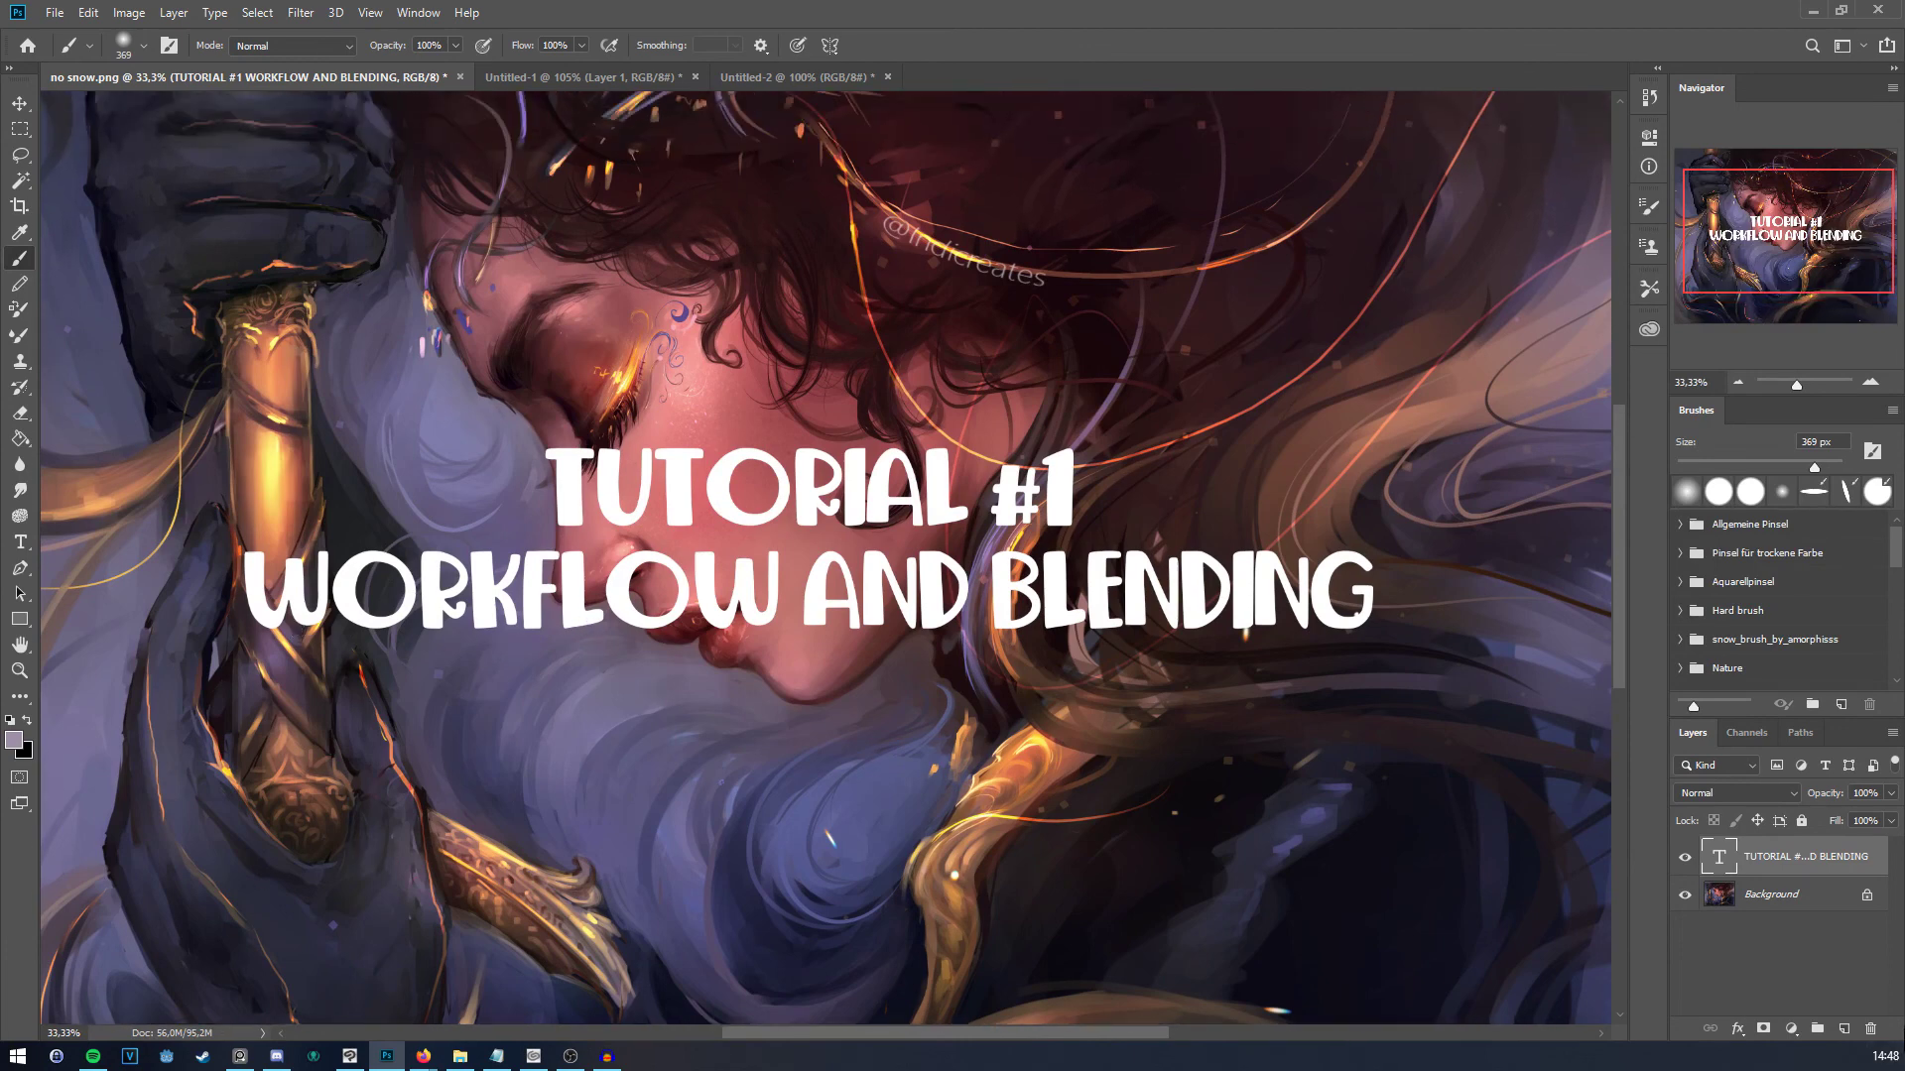